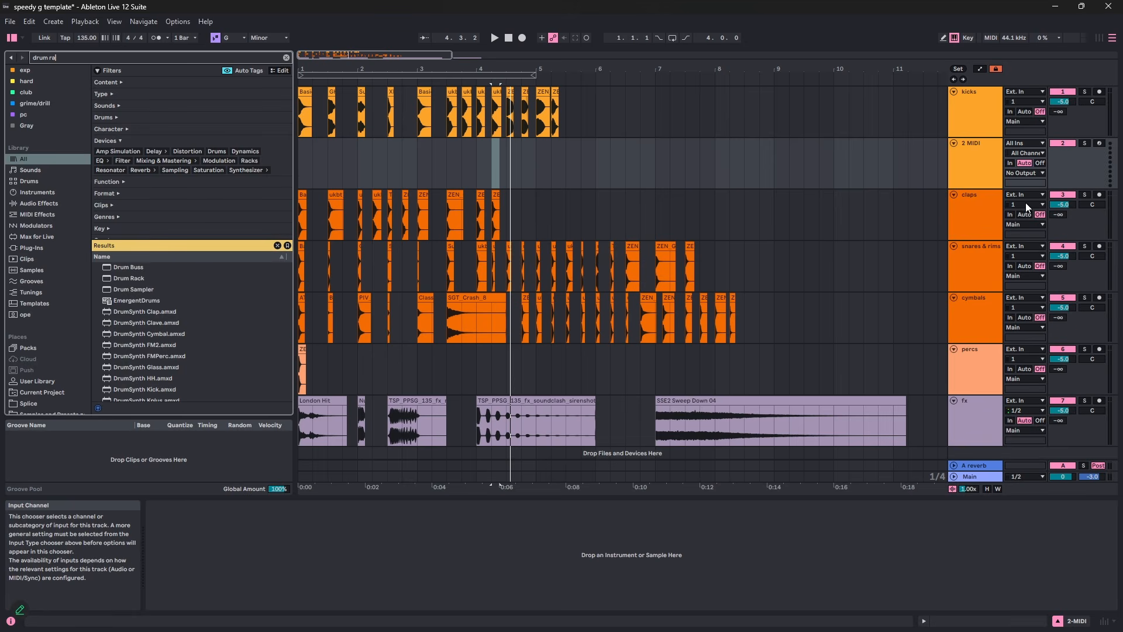
- Load an empty Drum Rack onto MIDI track 2 and set the track volume to -5 dB
text(ck)
key(Down)
key(Return)
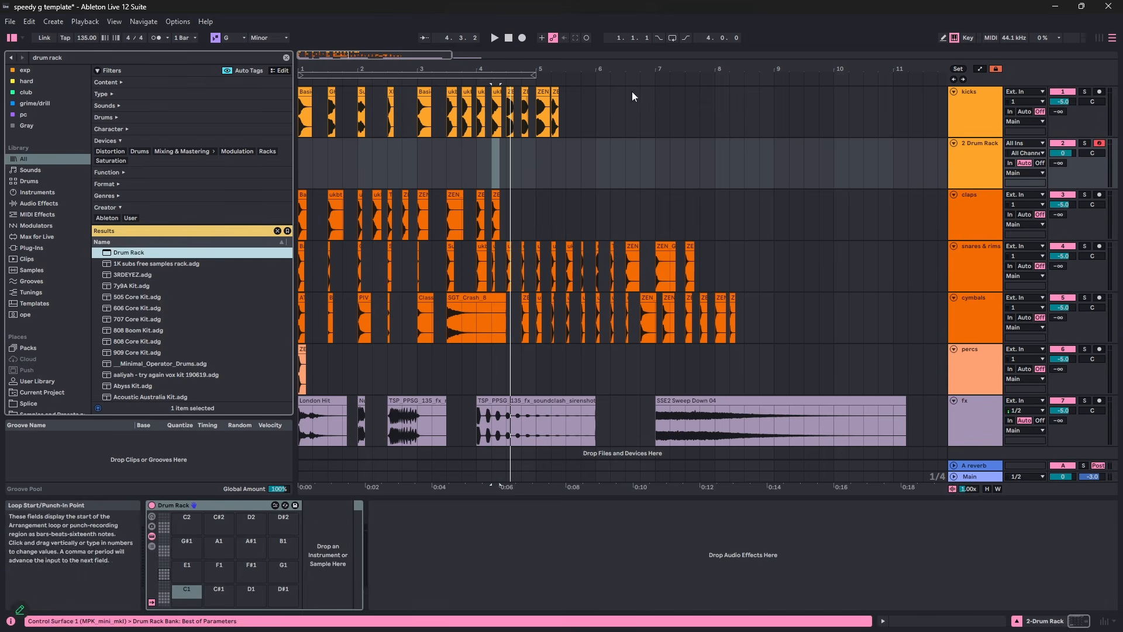
click(1065, 152)
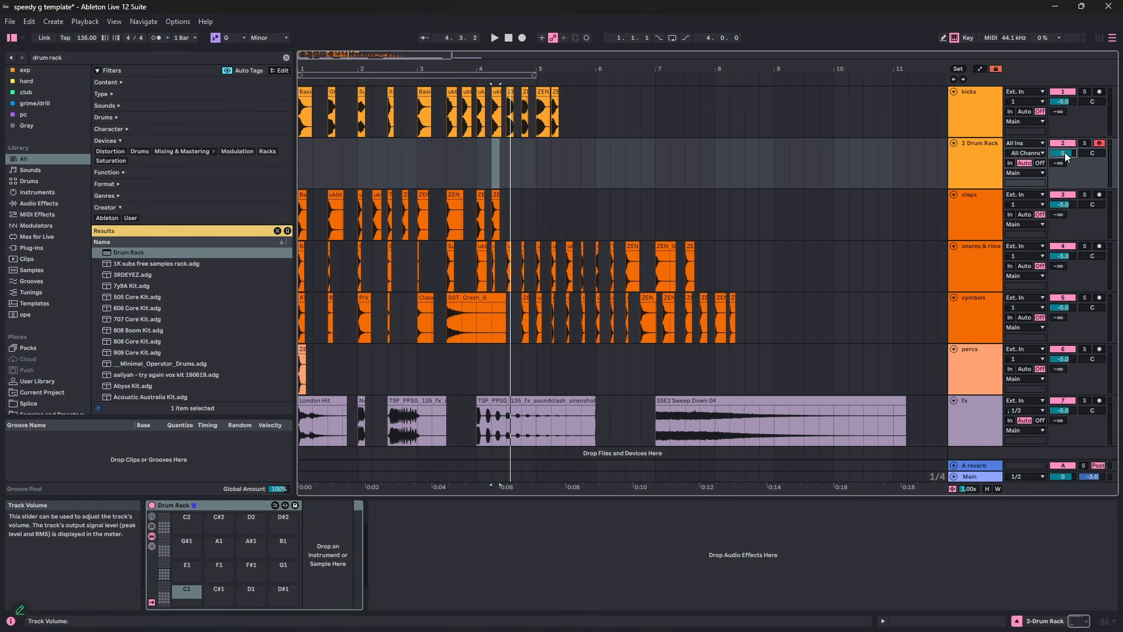
text(-5)
key(Return)
- Select all the clips on the kicks track and load them onto the Drum Rack pads starting at C1
drag(610, 109, 299, 111)
key(Down)
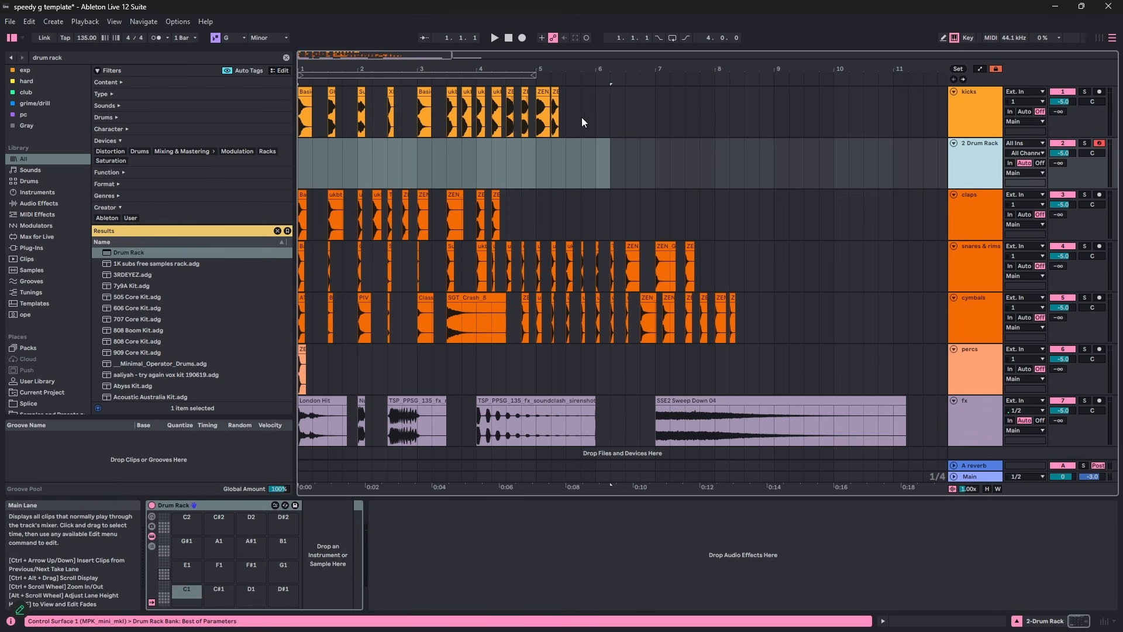
drag(581, 120, 186, 599)
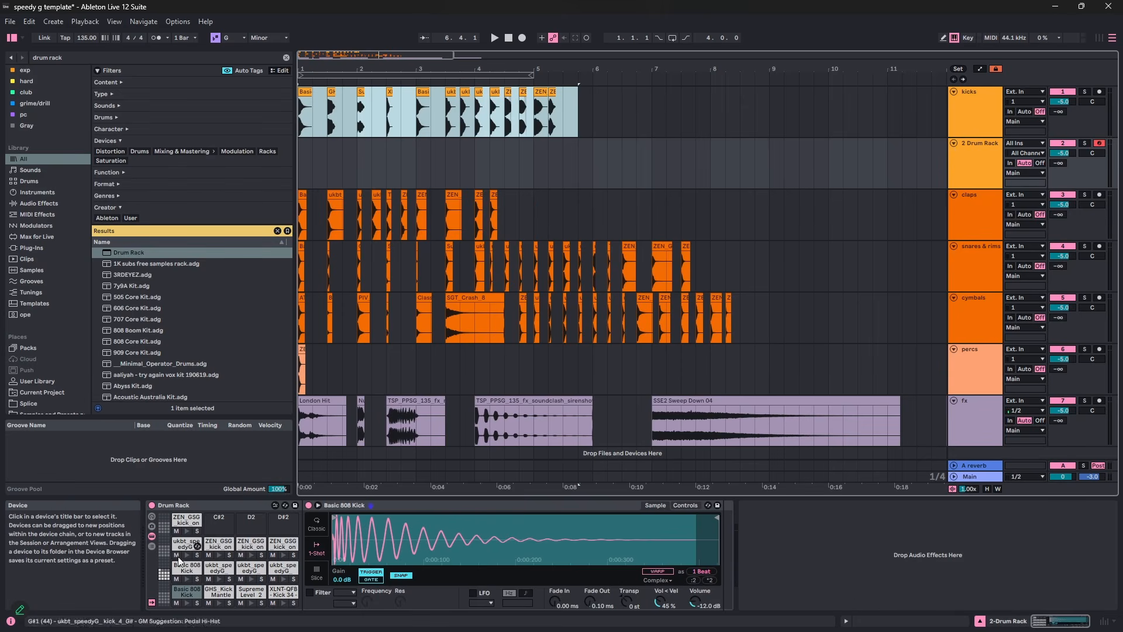
- Find the Pitch MIDI effect and add it in front of the Drum Rack
key(ctrl+f)
text(pitch)
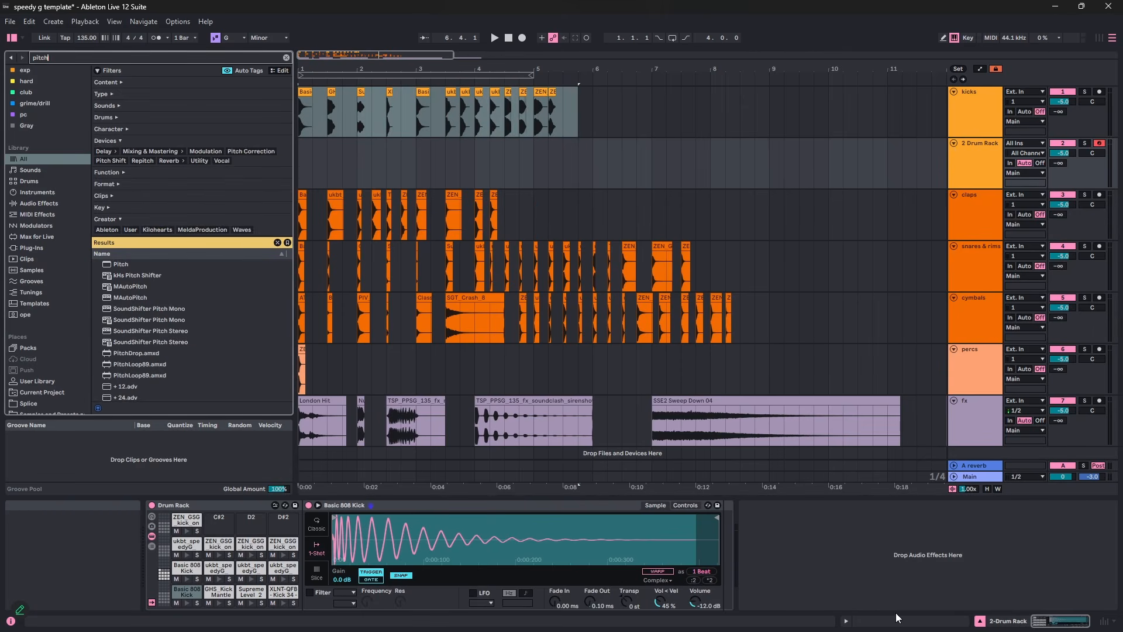
key(Down)
key(Return)
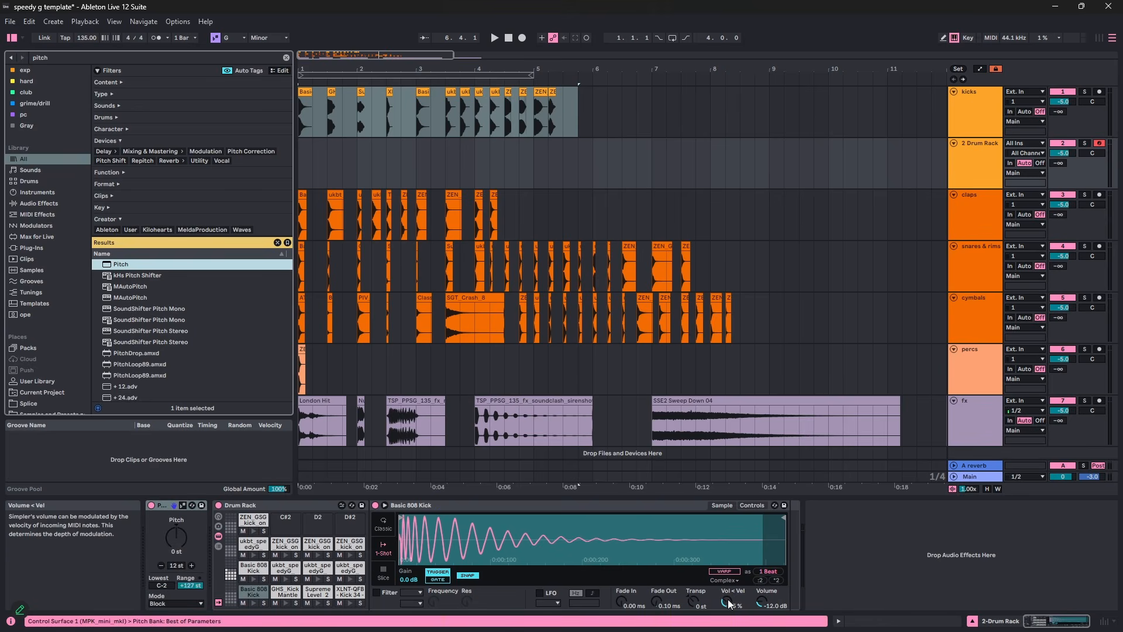
- Solo the Drum Rack track and create a one-beat MIDI clip at bar 1 with a 1/16 Basic 808 Kick note on C1
click(302, 173)
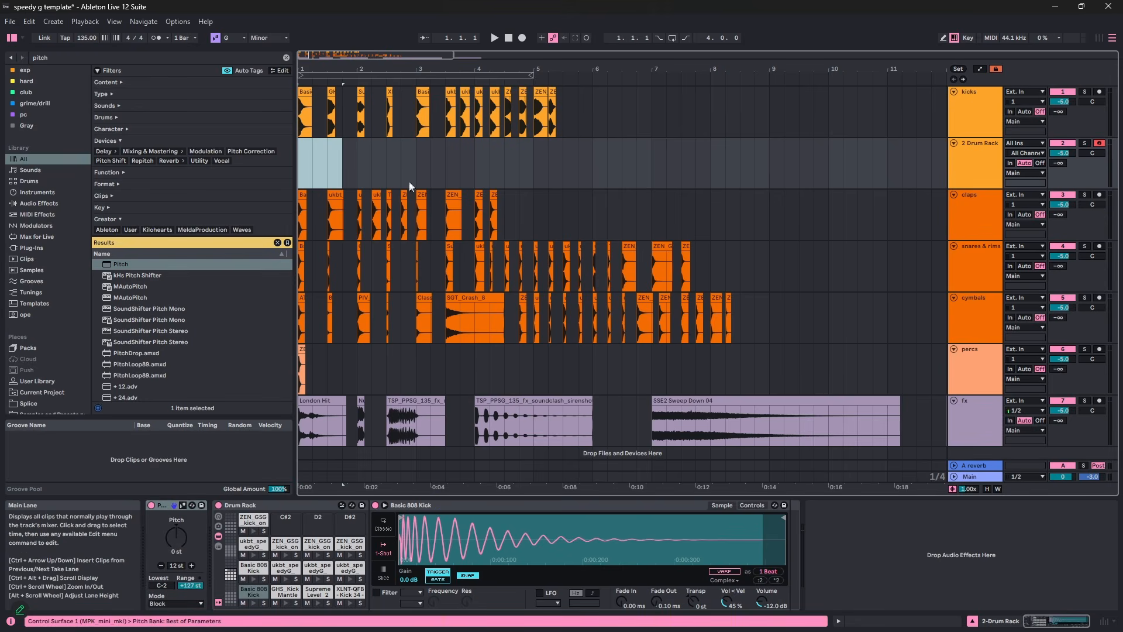
click(1086, 143)
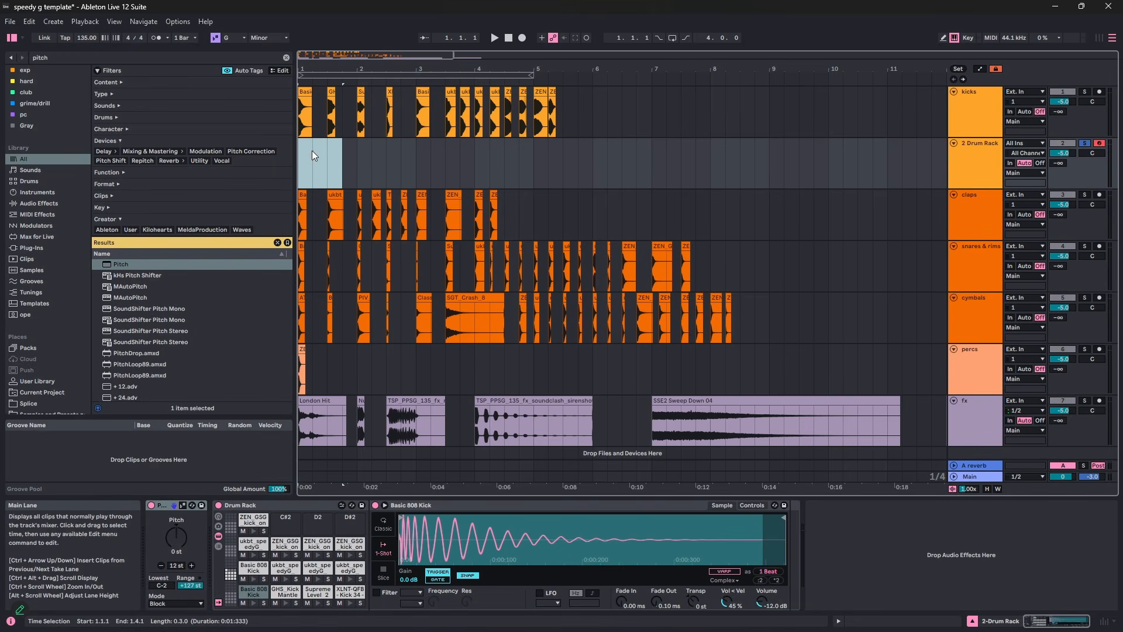
drag(313, 152, 264, 159)
key(ctrl+shift+m)
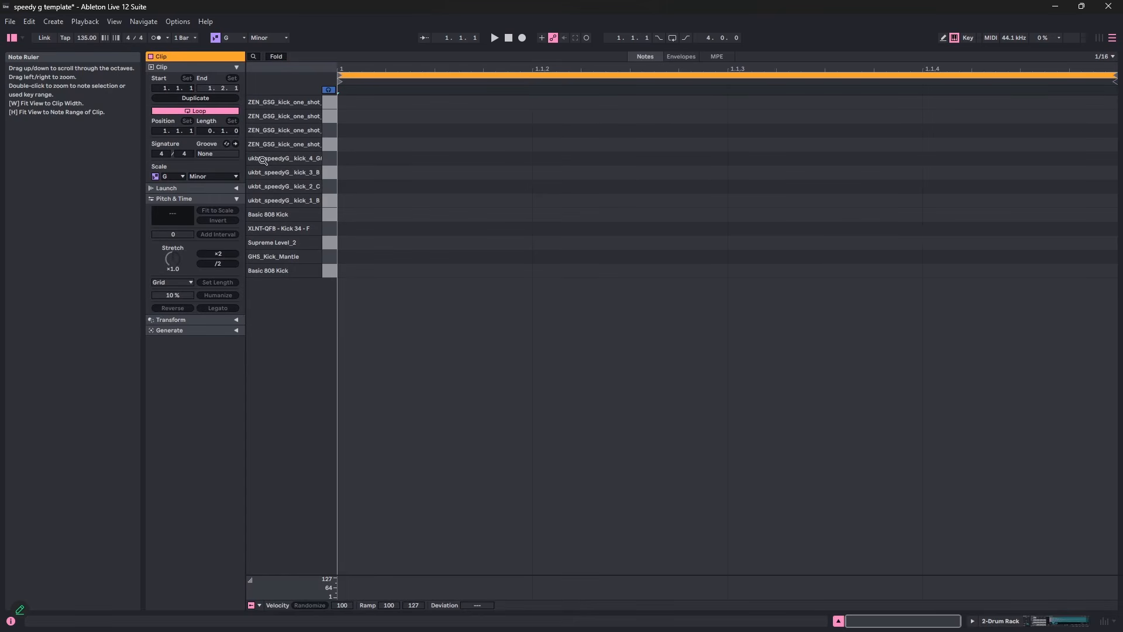
double_click(346, 272)
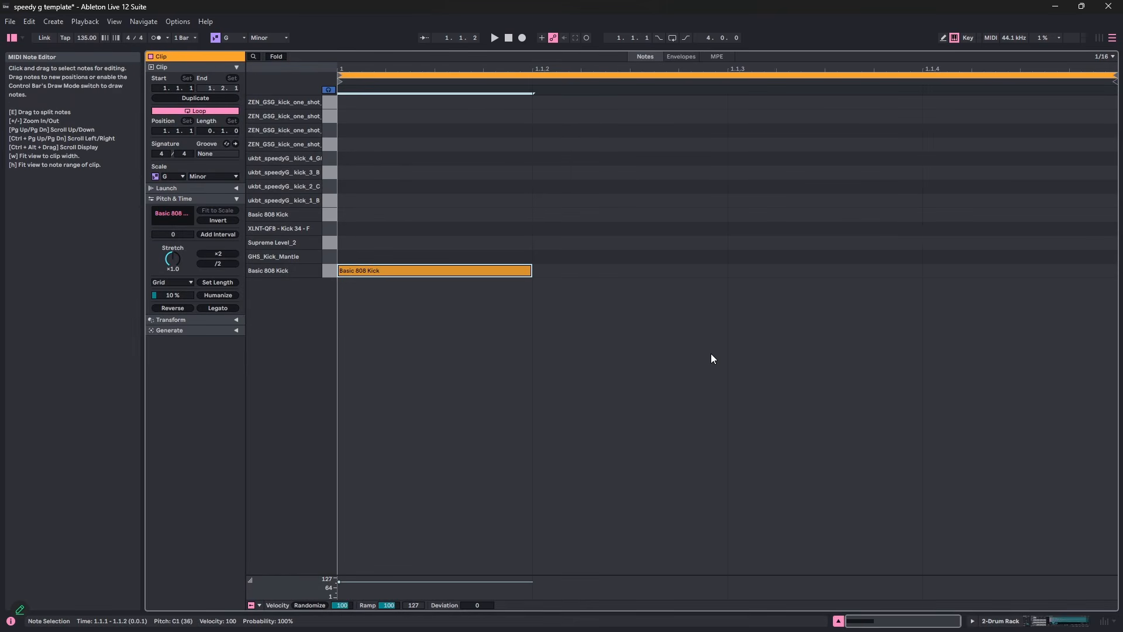
key(shift+Tab)
- Loop the arrangement over the one-beat Drum Rack clip and play it back briefly
click(309, 158)
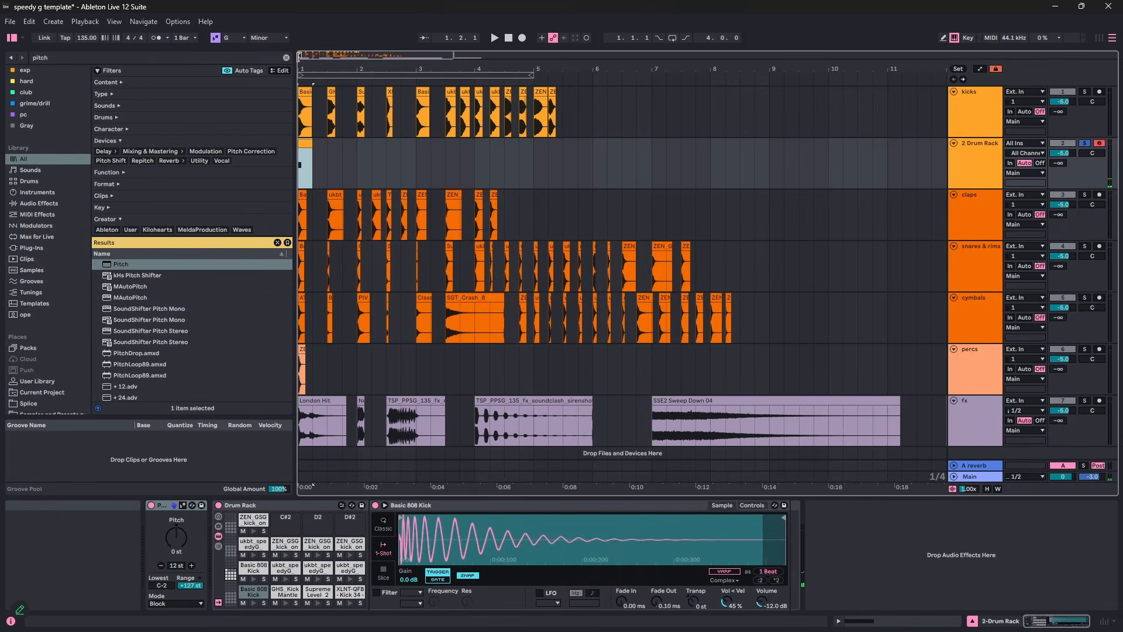
double_click(313, 83)
key(ctrl+l)
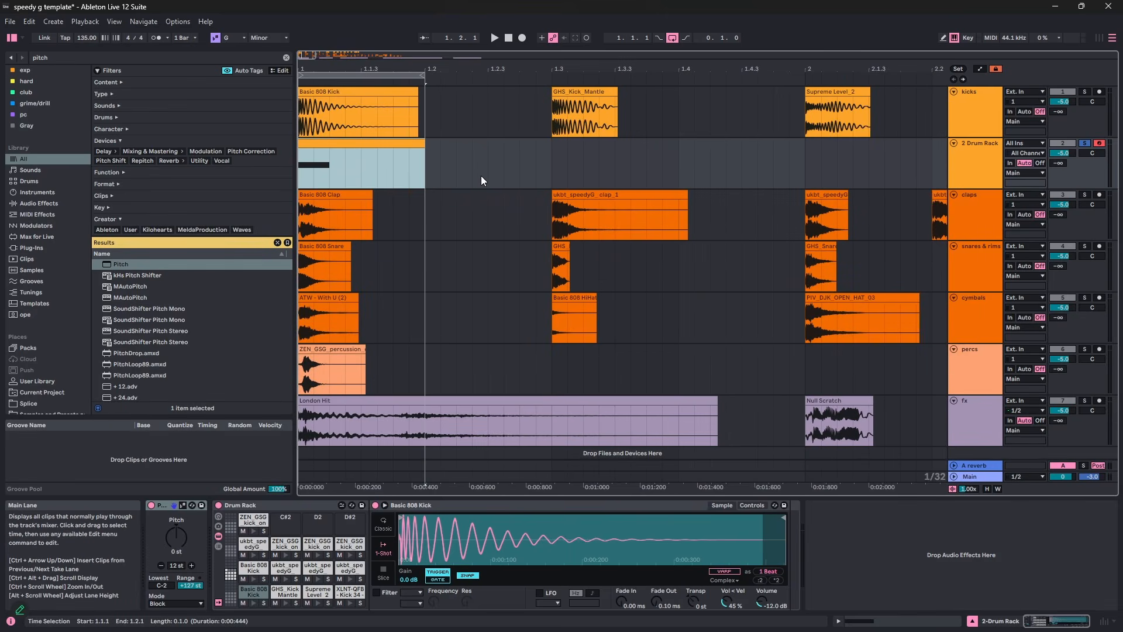
click(171, 505)
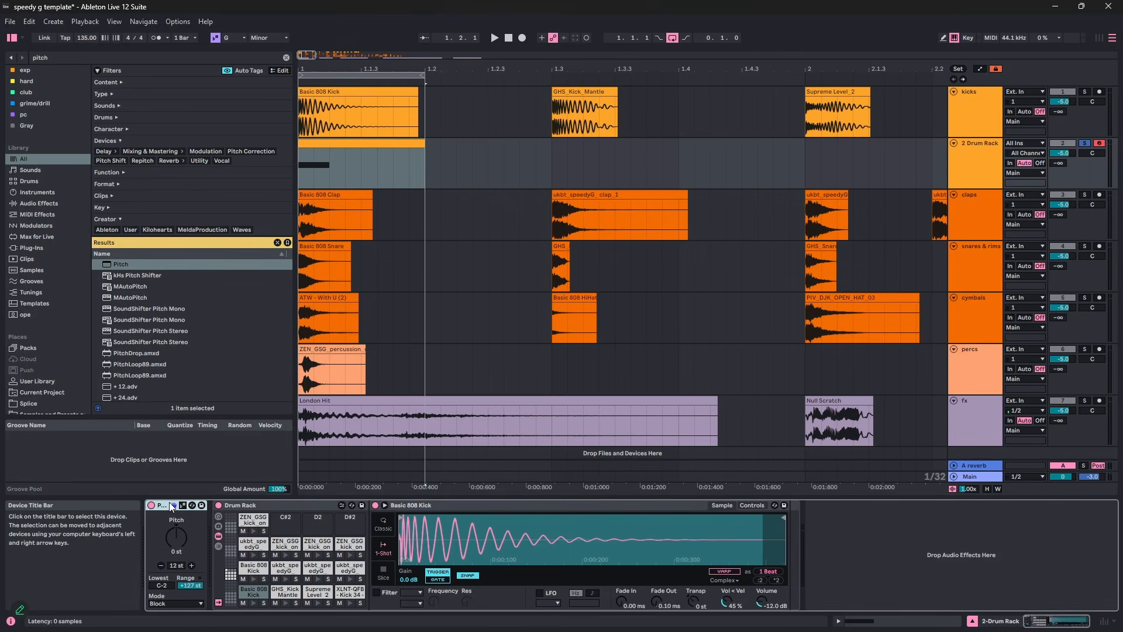
key(space)
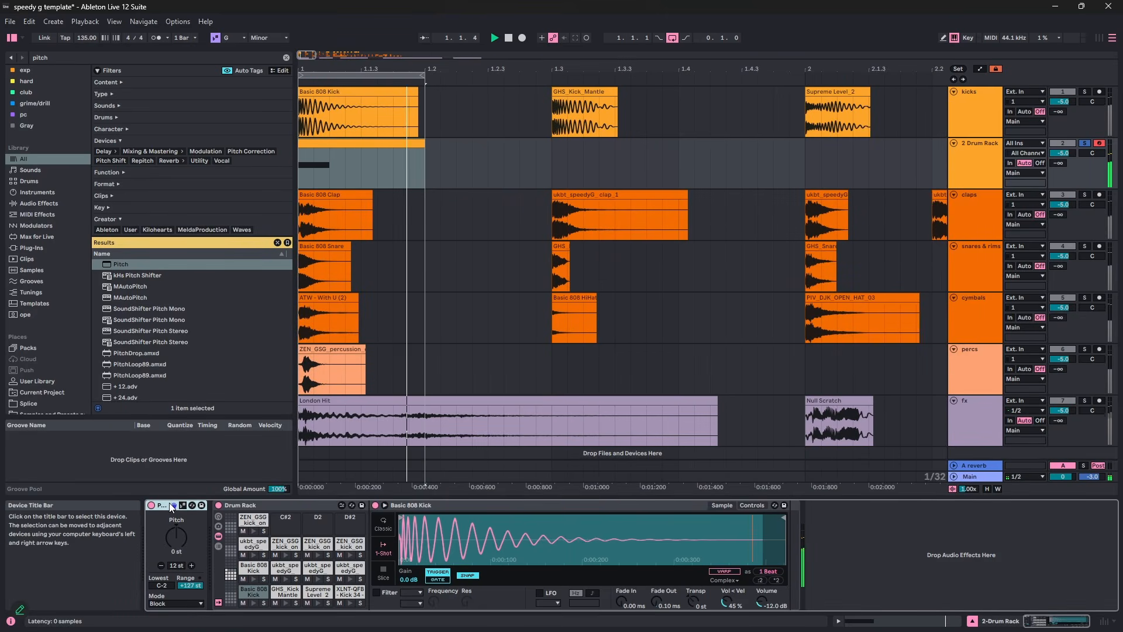
key(space)
- Extend the Drum Rack clip to 1.3 and duplicate its internal loop to a length of two beats
click(412, 142)
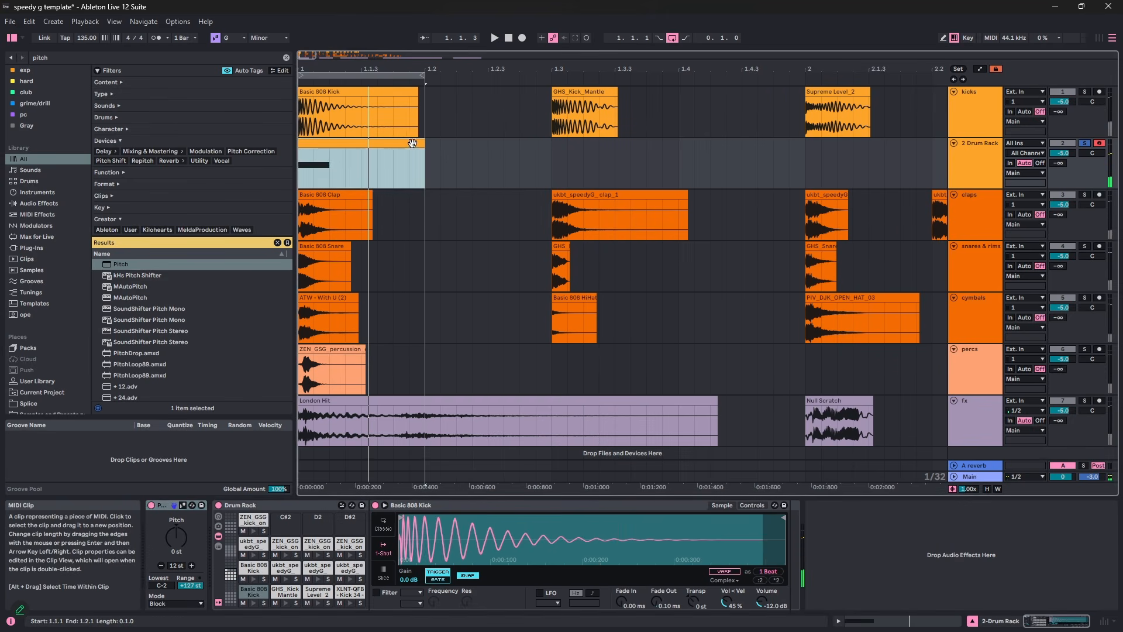
drag(446, 148, 554, 151)
click(541, 150)
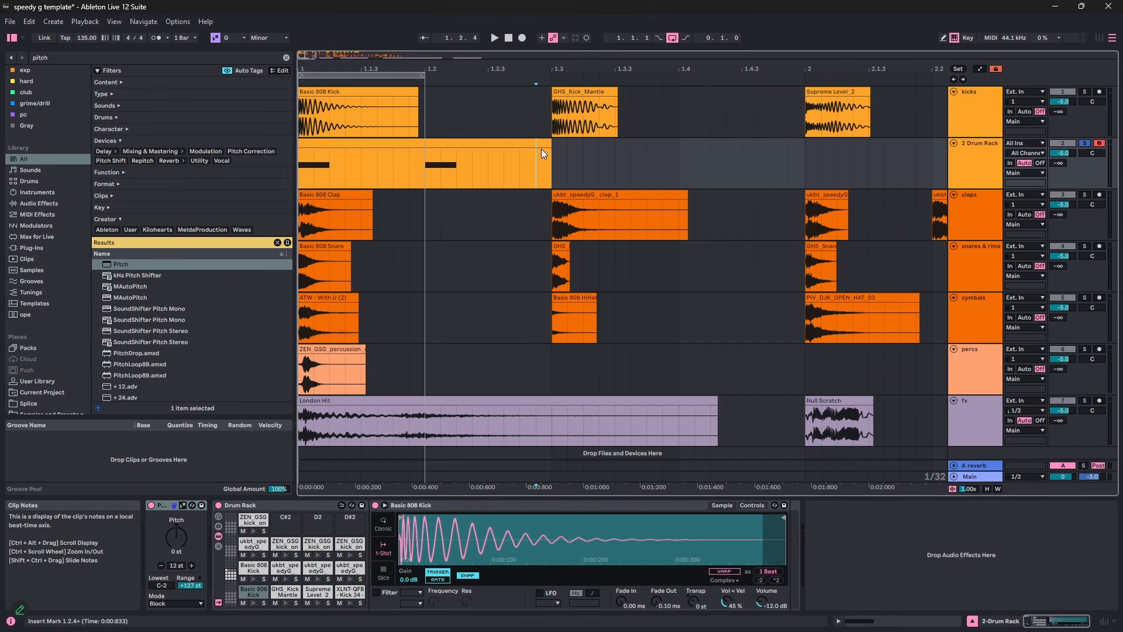
click(540, 145)
double_click(540, 145)
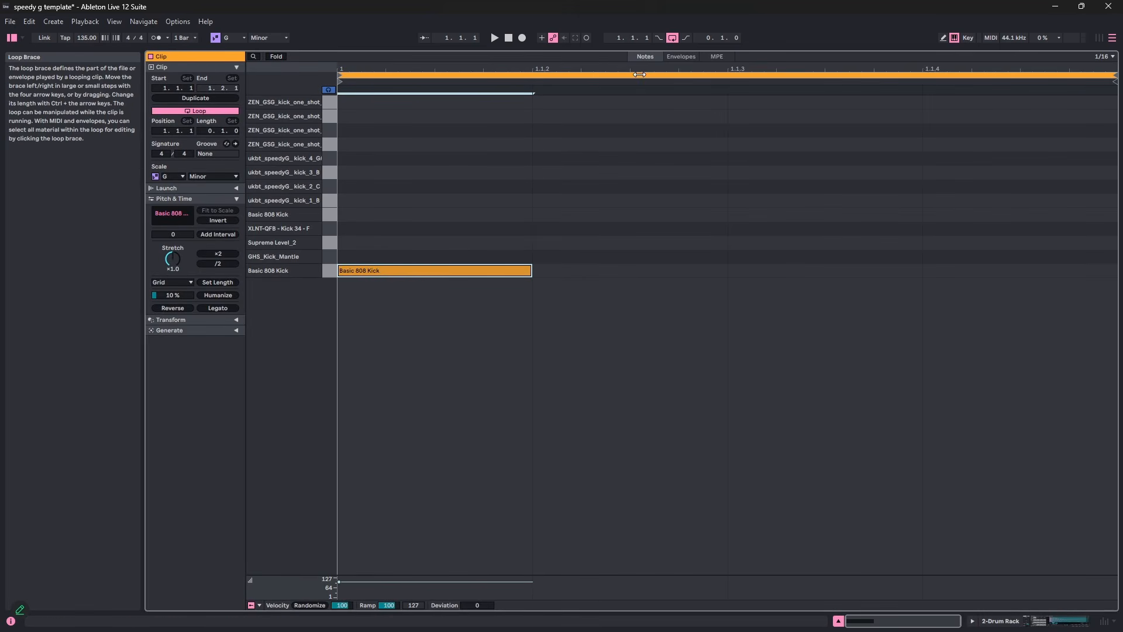
click(664, 221)
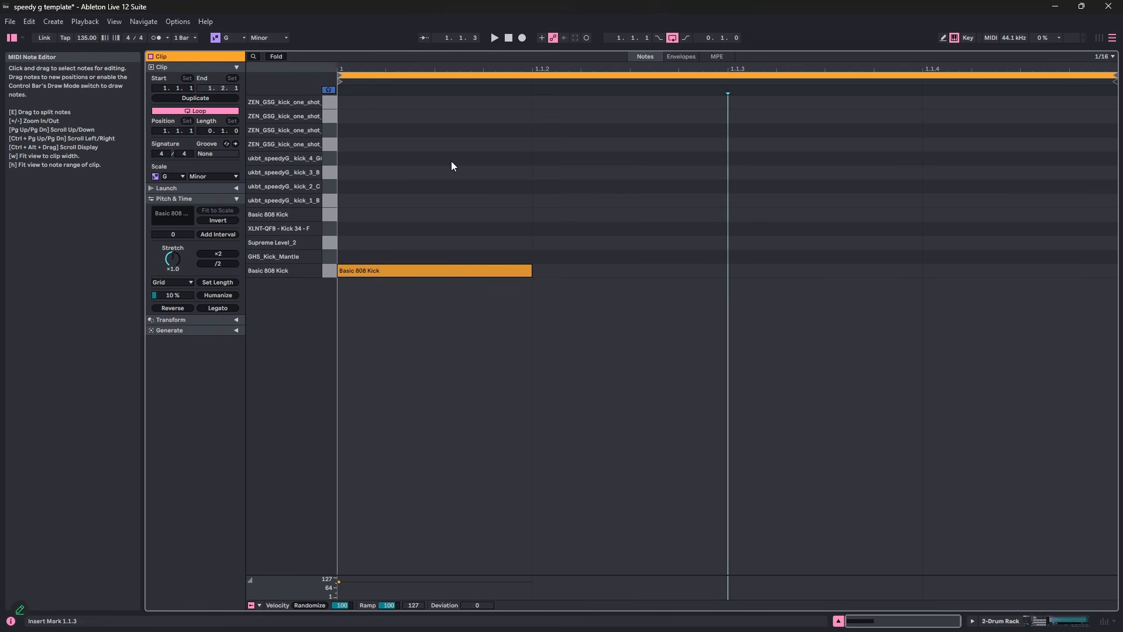
click(211, 97)
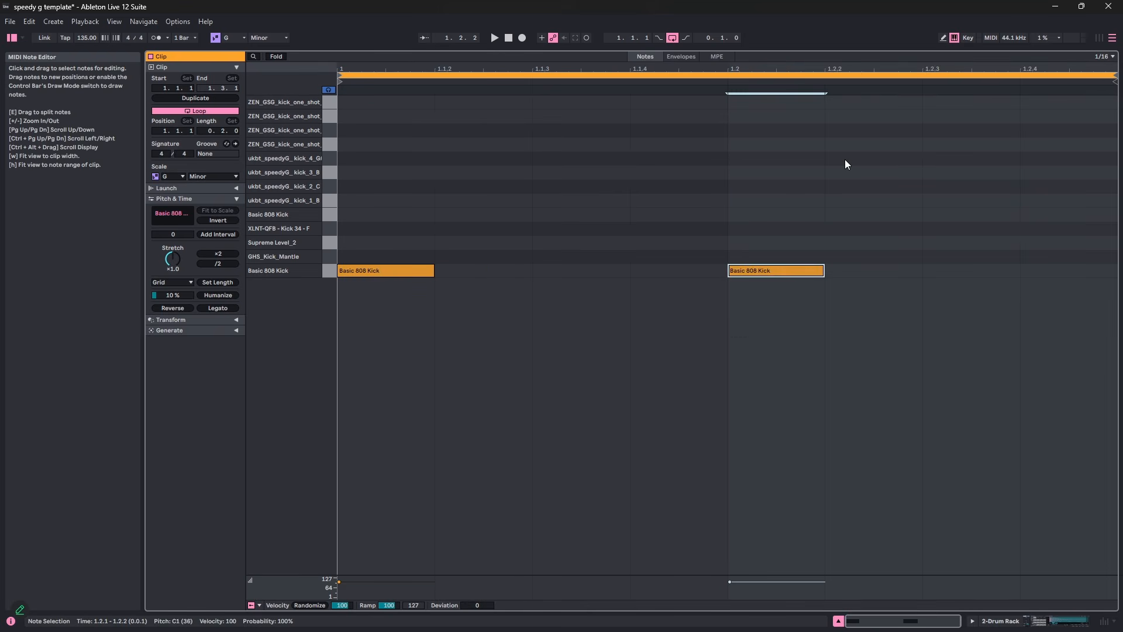
- Delete the duplicated Basic 808 Kick note at 1.2.1 and return to the arrangement
key(Delete)
key(Caps_Lock)
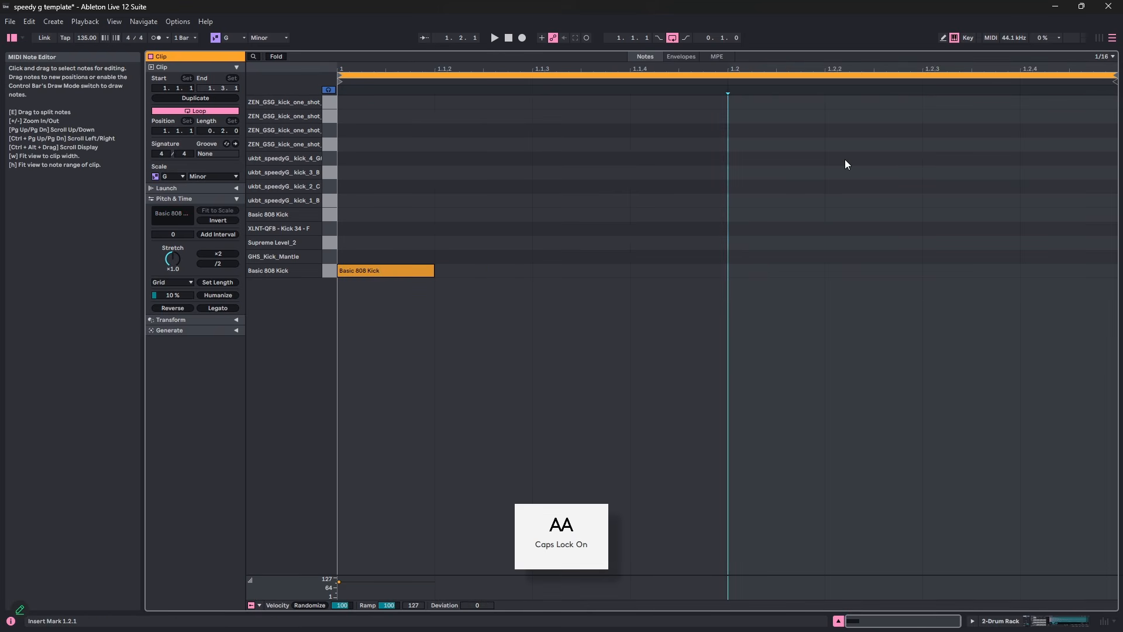
click(829, 168)
key(Caps_Lock)
key(shift+Tab)
- Extend the arrangement loop to 1.3 so it covers the whole two-beat clip, checking it in playback
key(space)
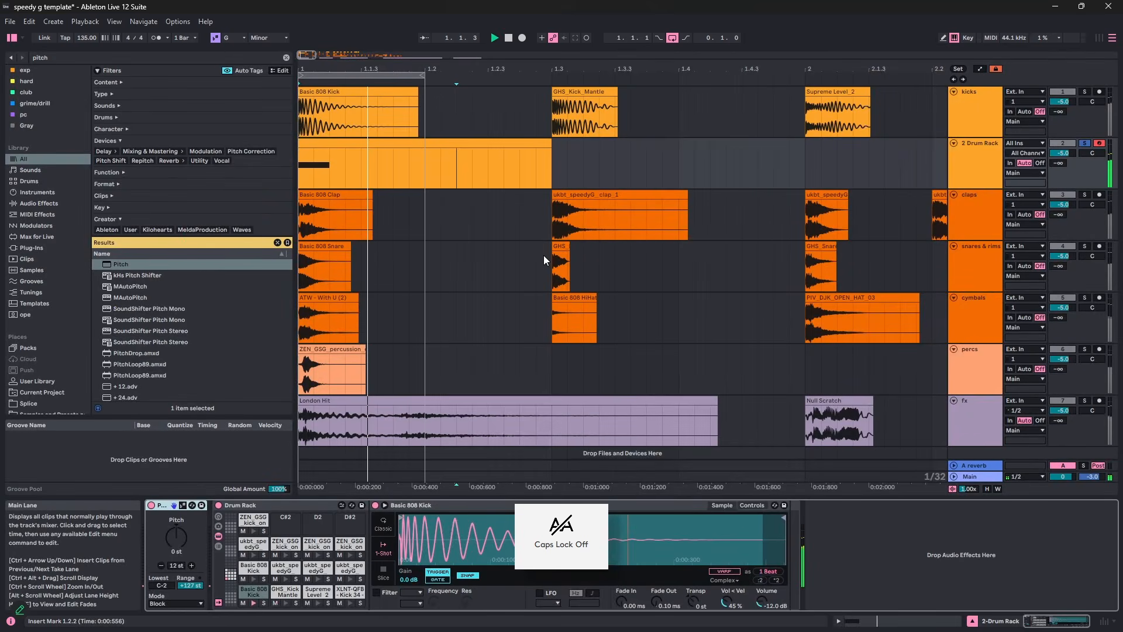
drag(424, 75, 548, 86)
key(space)
- Audition the Drum Rack kicks by playing the loop while stepping the Pitch effect up to +4 st and back to +3 st
click(187, 538)
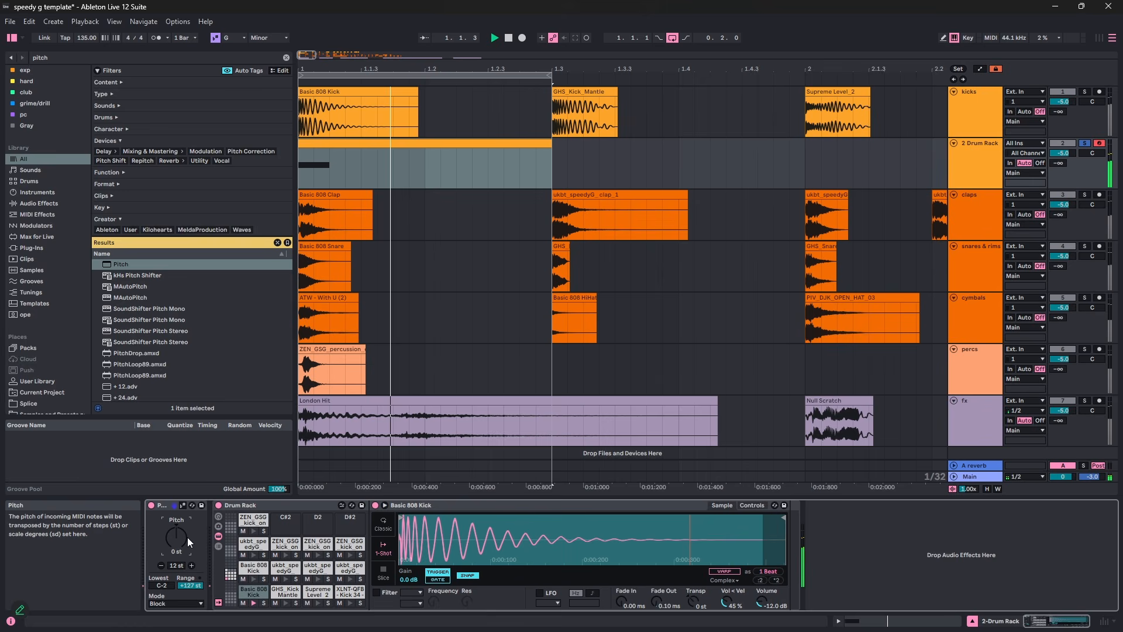
key(space)
key(space)
key(Up)
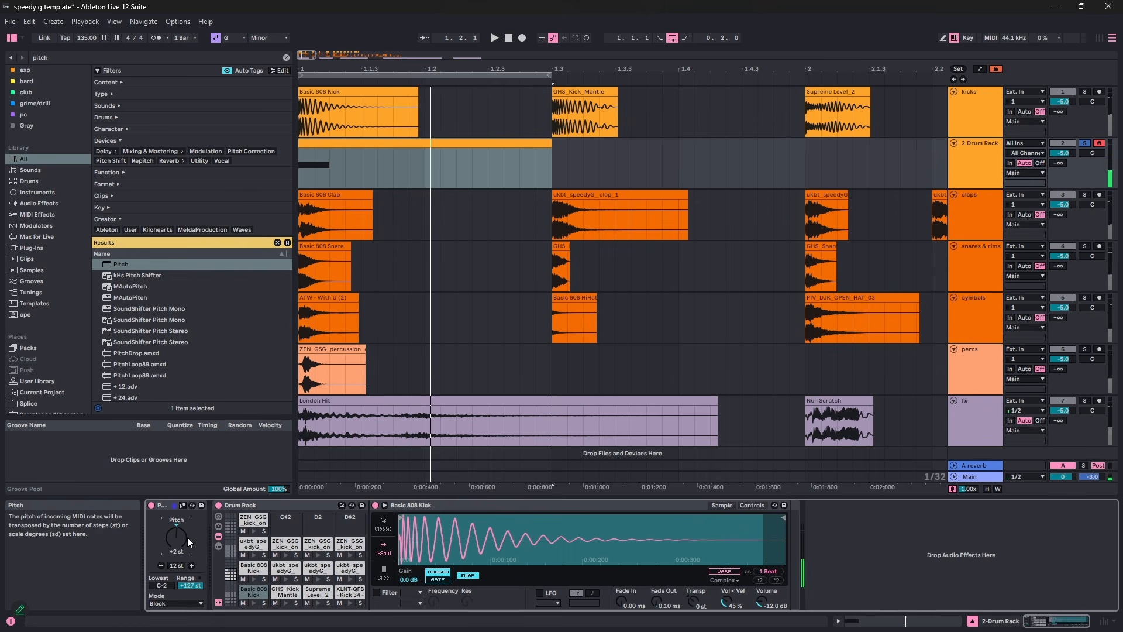
key(space)
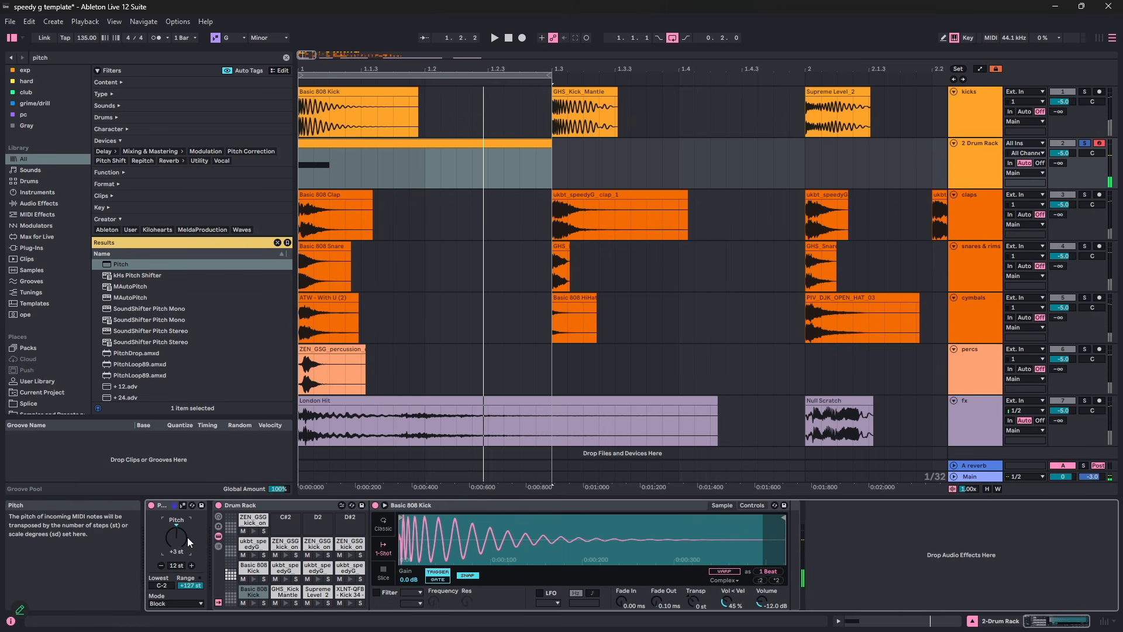
key(Up)
key(space)
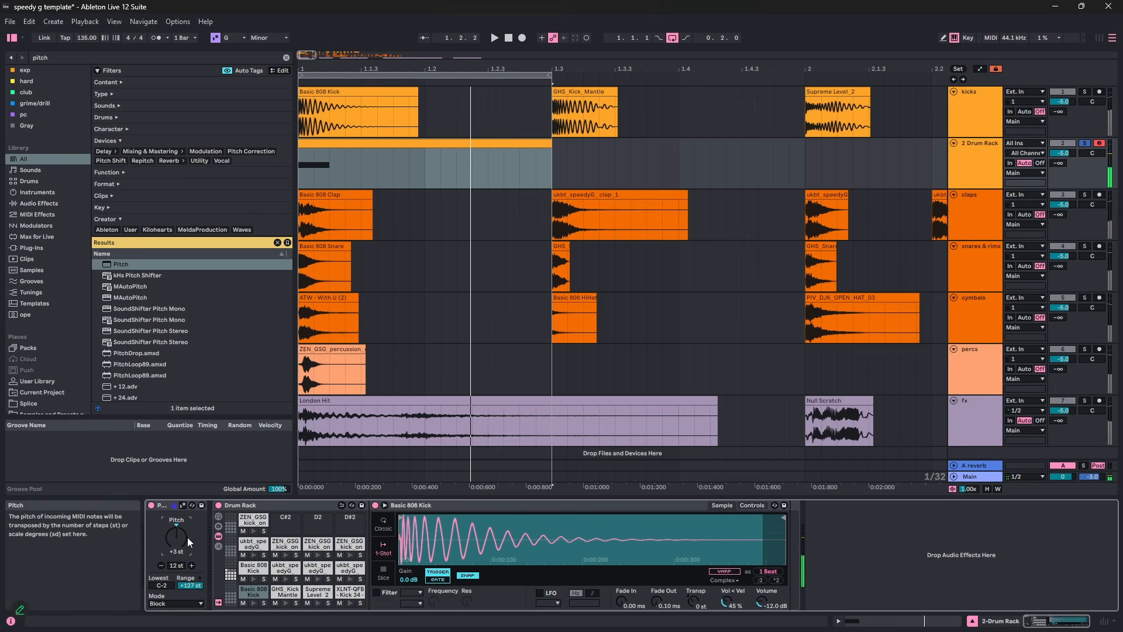
key(Down)
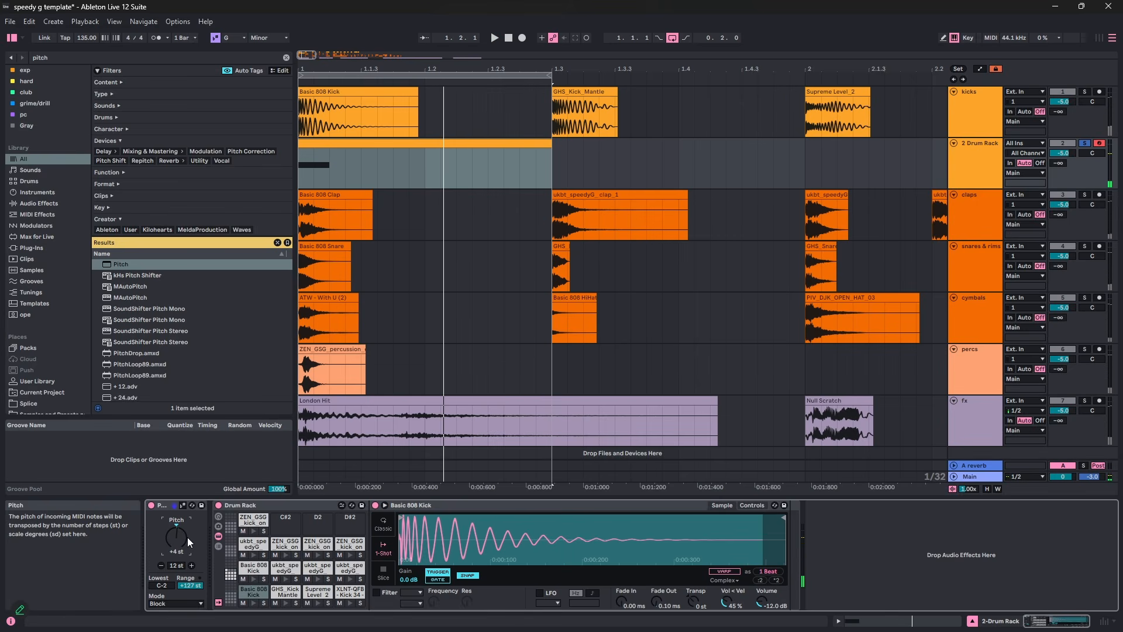
key(space)
key(space)
key(space)
key(space)
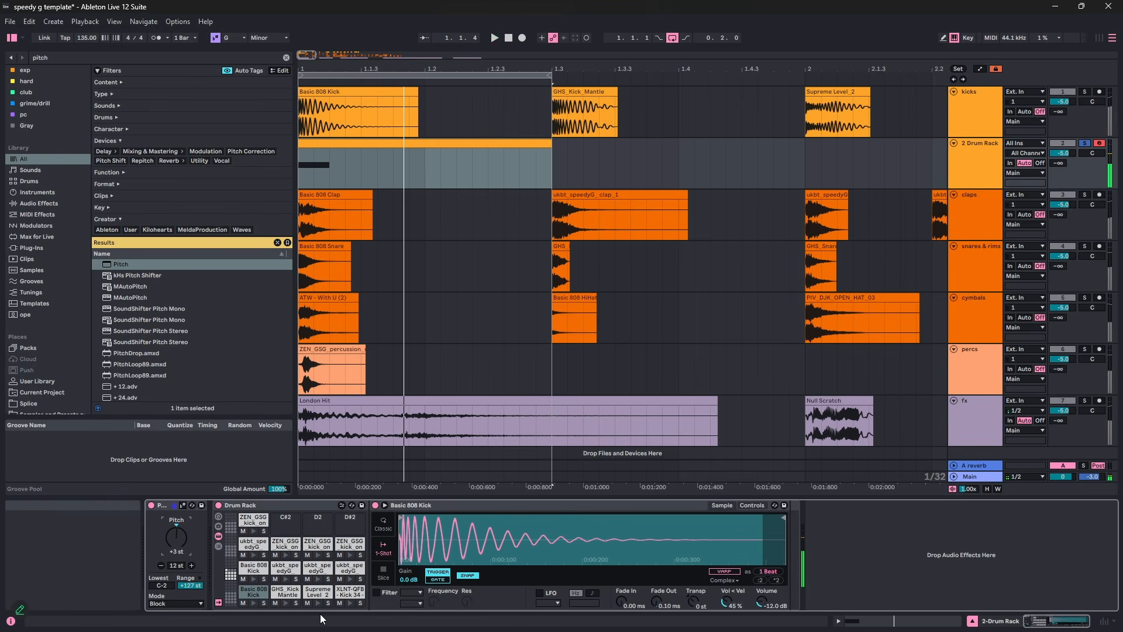
- Delete the XLNT-QFB kick from pad D#1 and move ZEN_GSG_kick_one_shot_gritty from pad C2 into its place
click(348, 592)
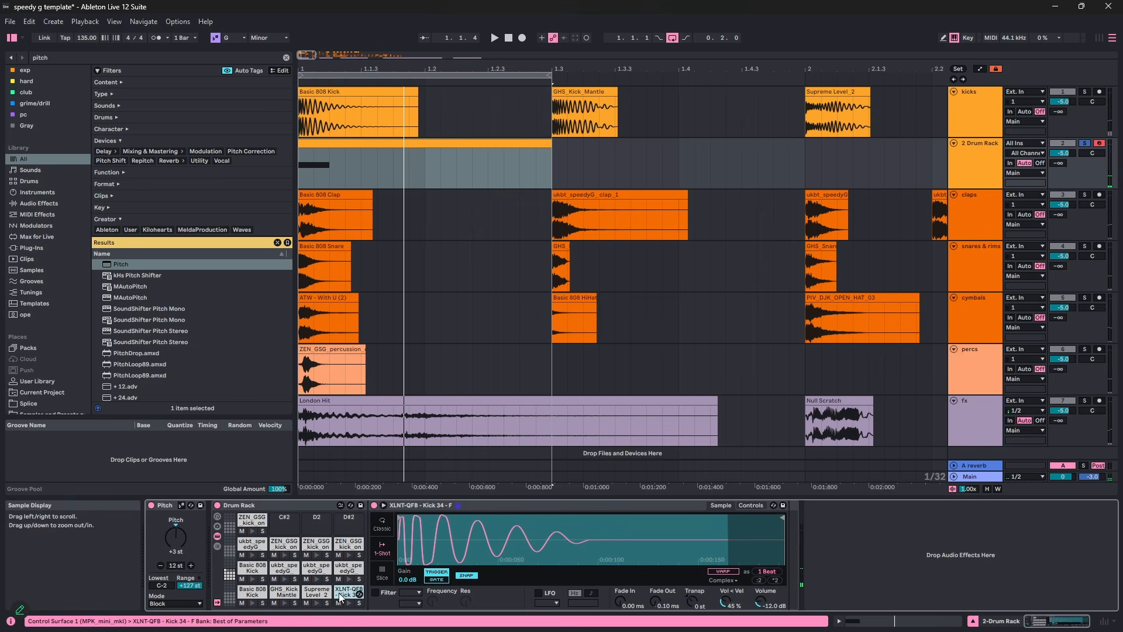
right_click(342, 597)
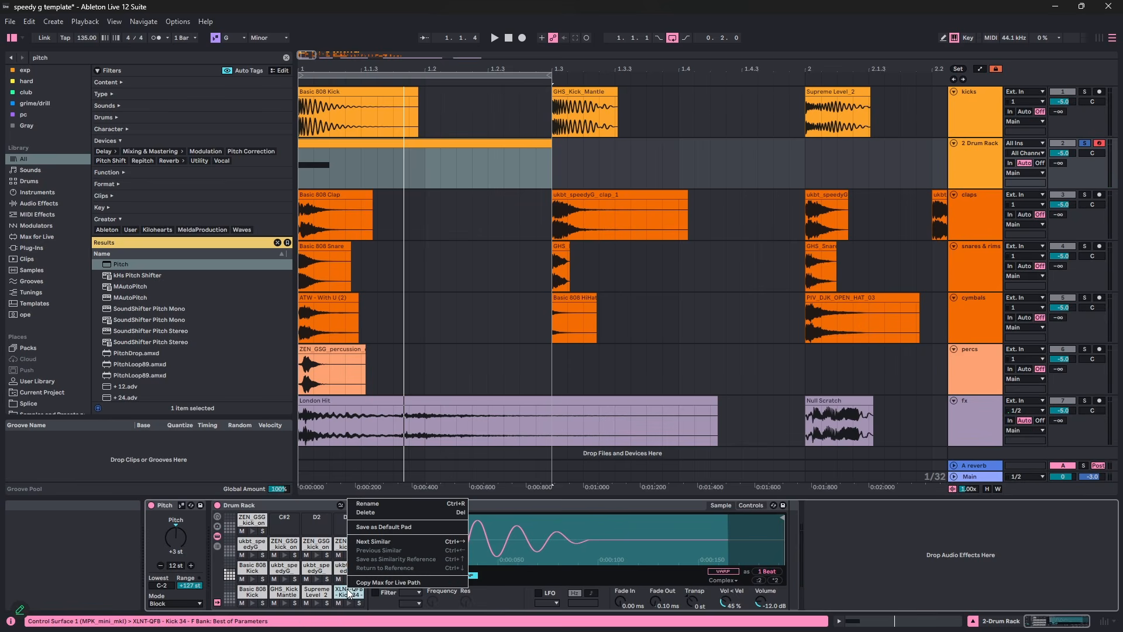
click(359, 513)
click(251, 521)
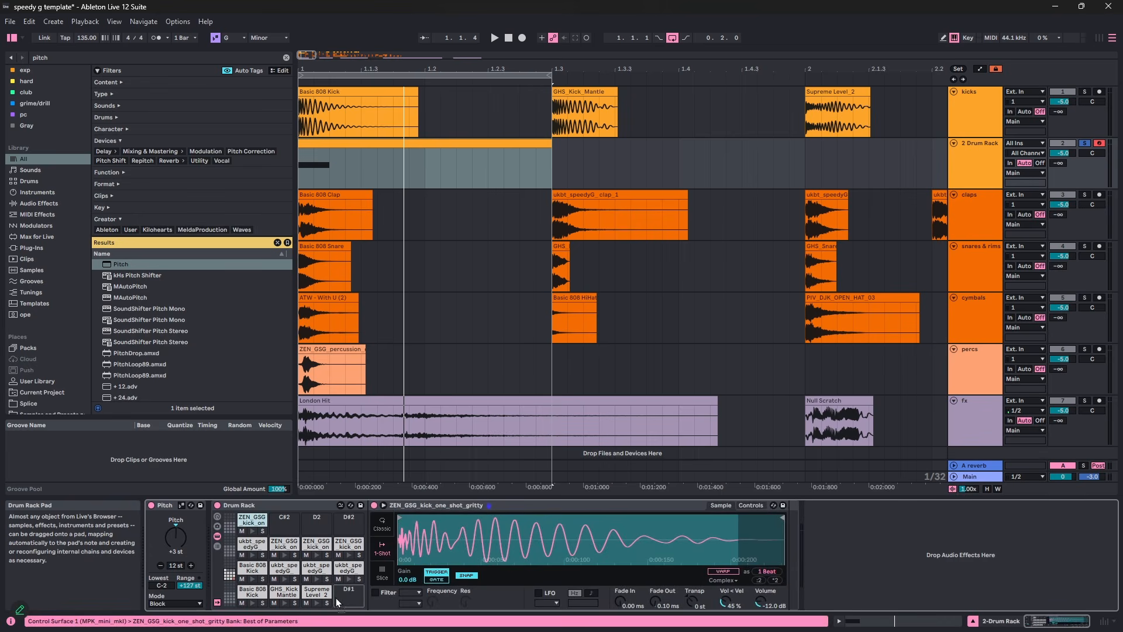
drag(335, 598, 335, 598)
- Audition further kicks in the loop by stepping the Pitch effect from +5 st up to +8 st
key(space)
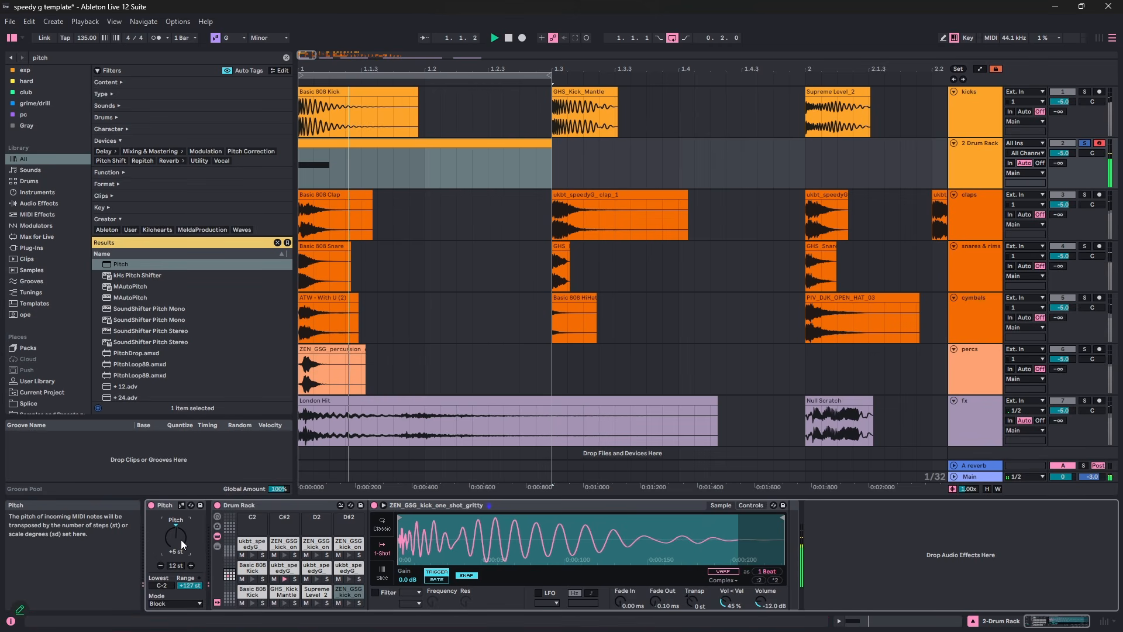
scroll(176, 536, up, 1)
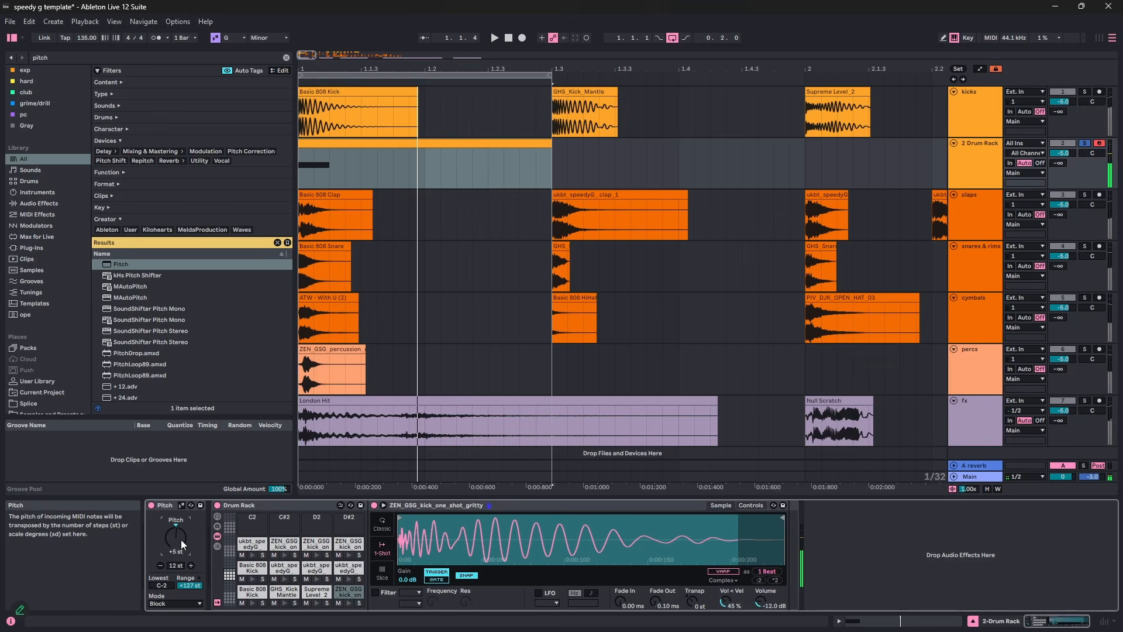
key(space)
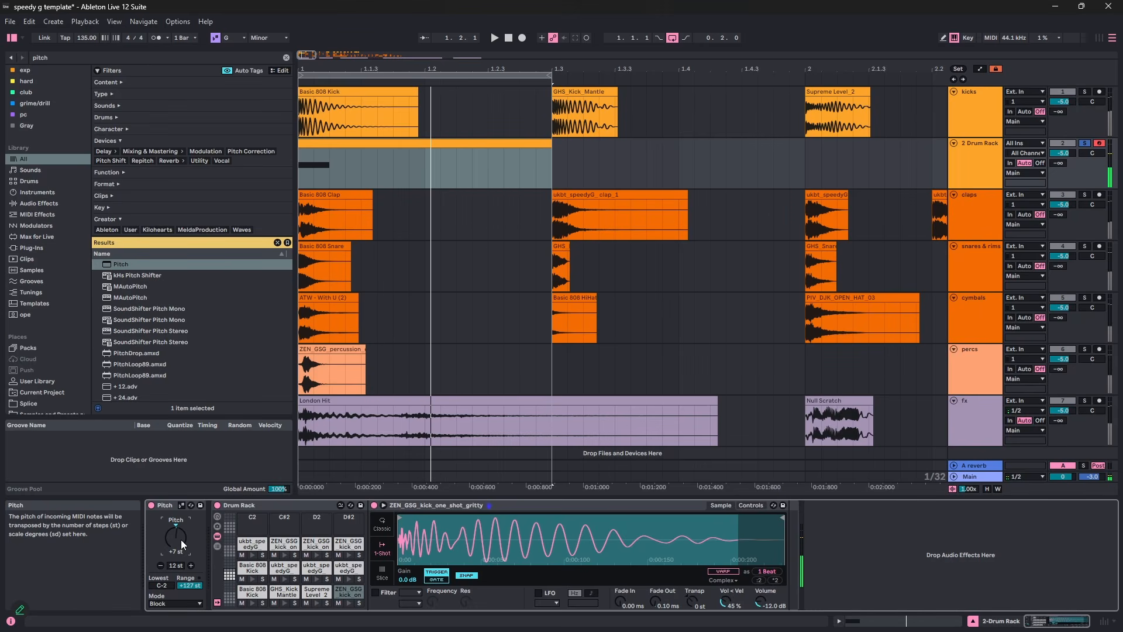
key(space)
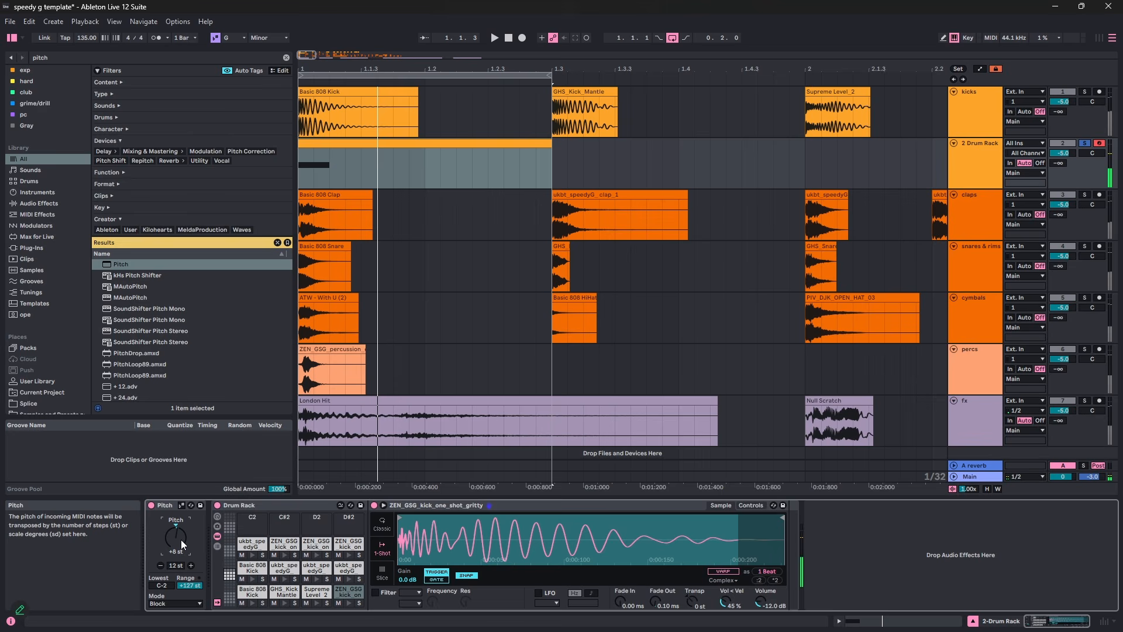
- Delete the ukbt_speedyG_kick_4_G# sample from pad G#1 and remove its leftover empty chain from the Drum Rack
click(252, 542)
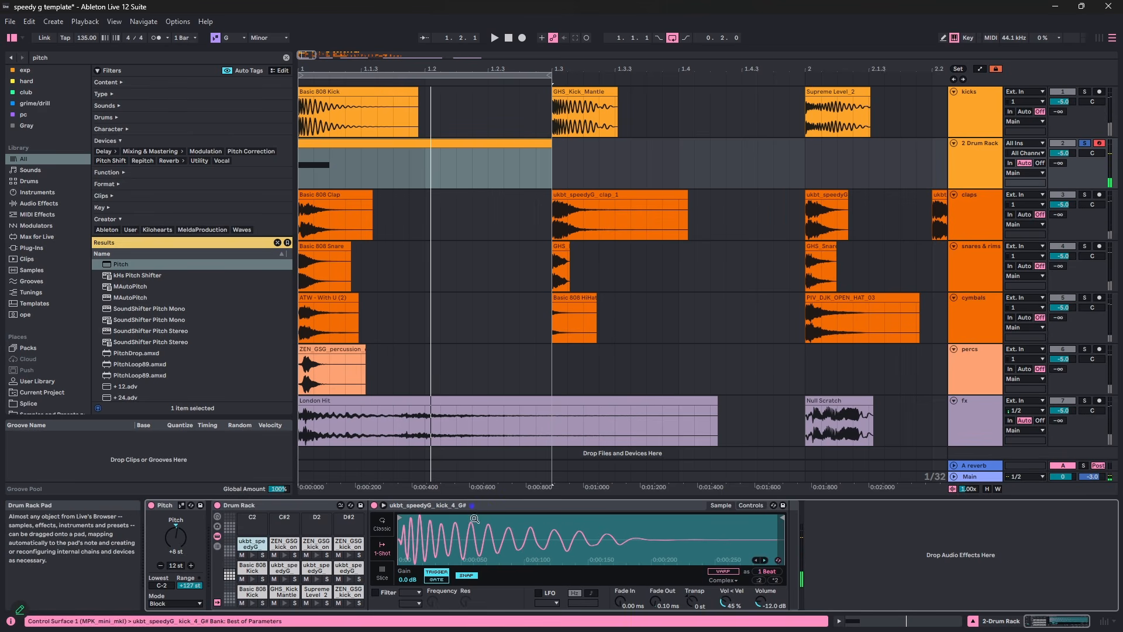
right_click(475, 507)
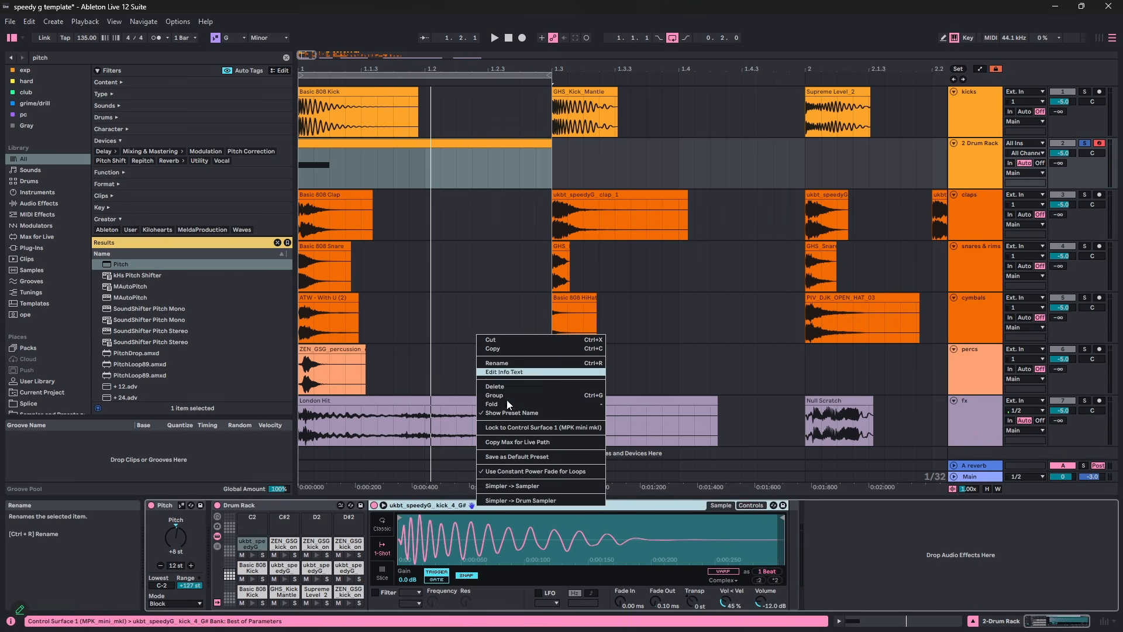
click(460, 503)
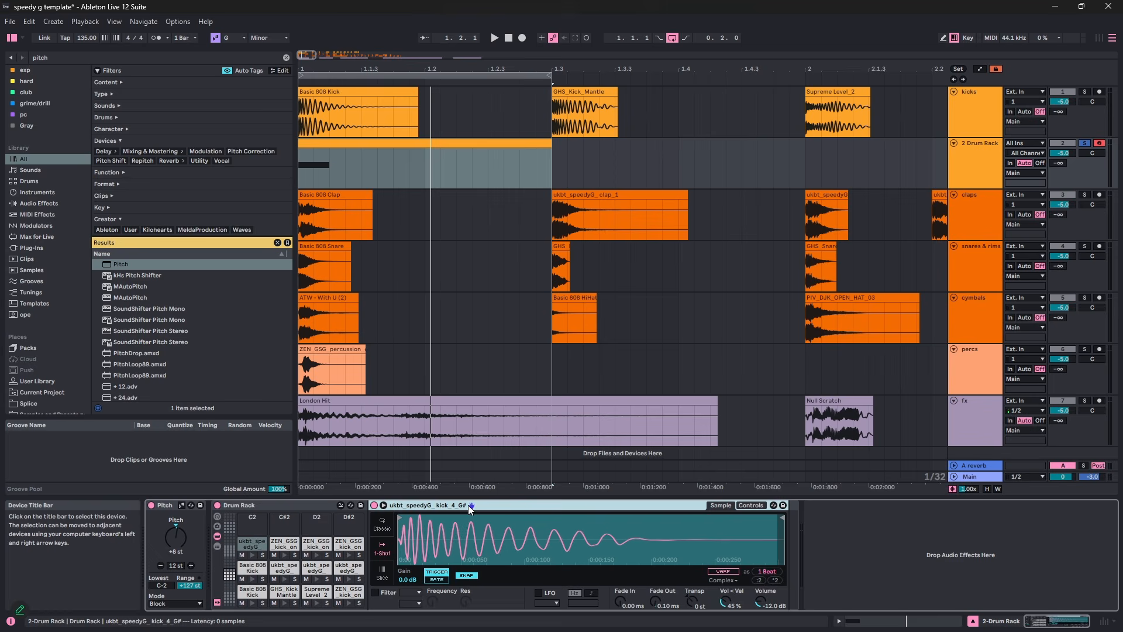
right_click(475, 501)
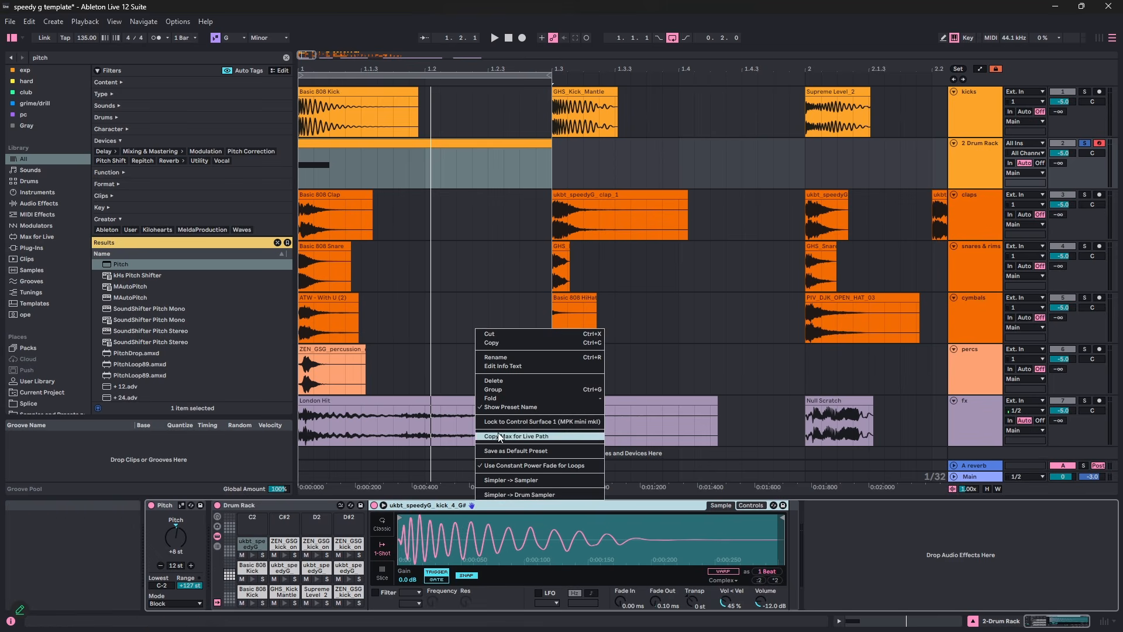
click(516, 389)
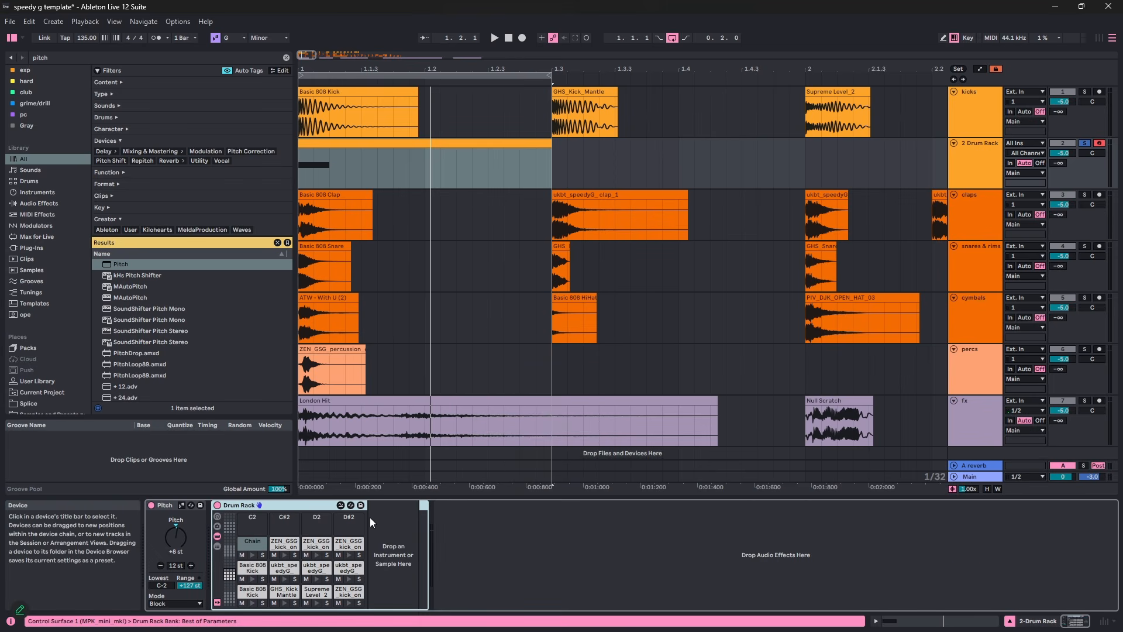
right_click(248, 538)
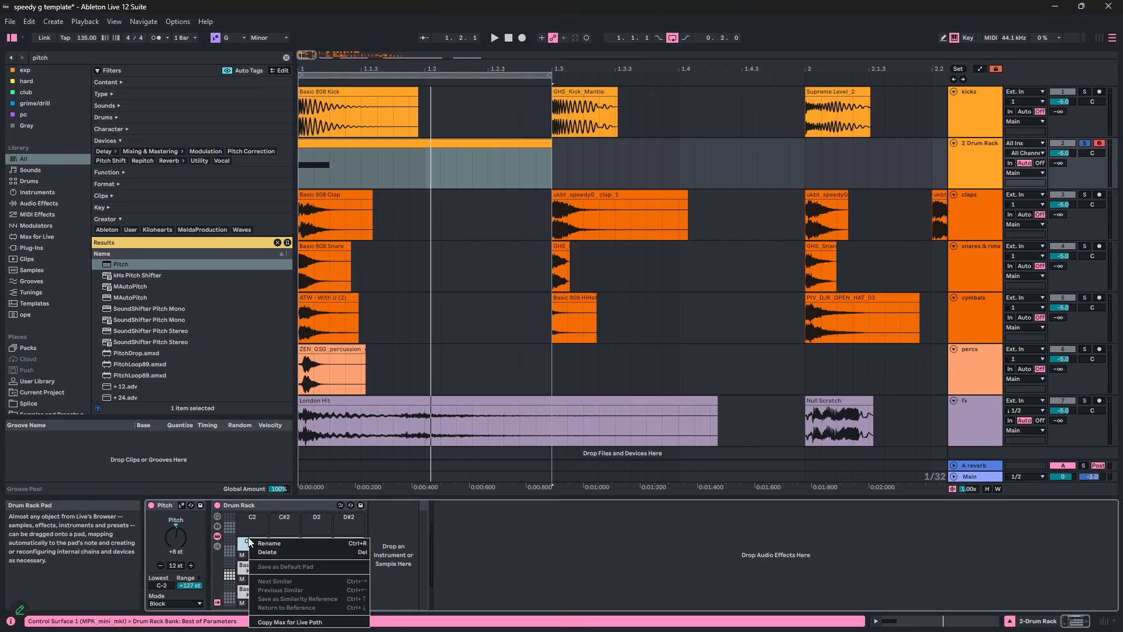
click(265, 551)
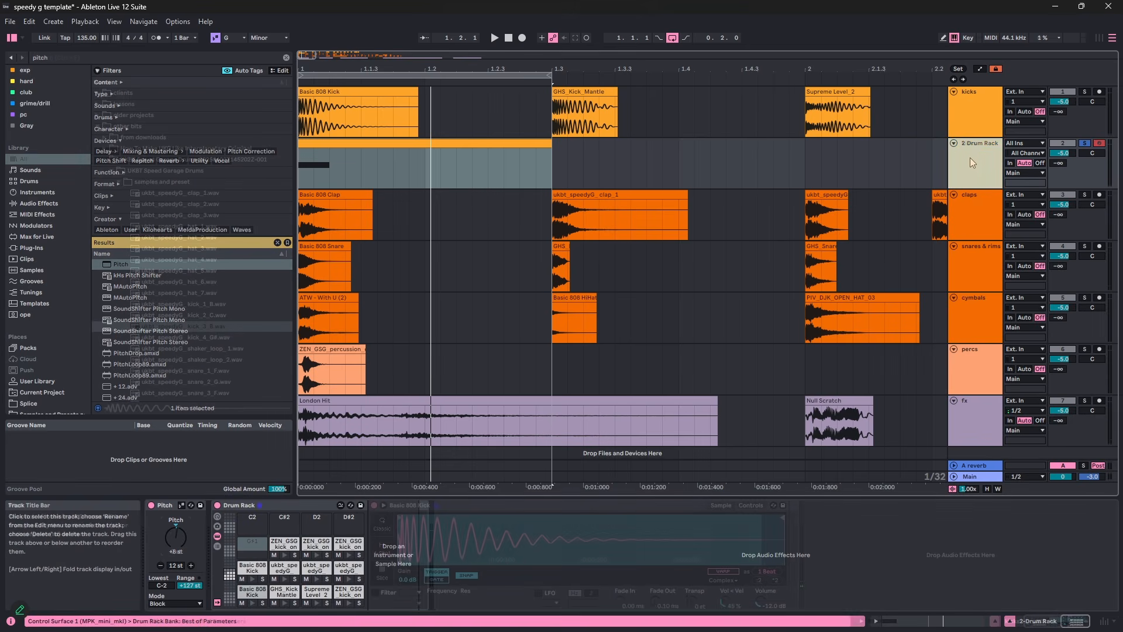
- Audition the remaining kicks in the loop by stepping the Pitch effect from +1 st up to +3 st
key(space)
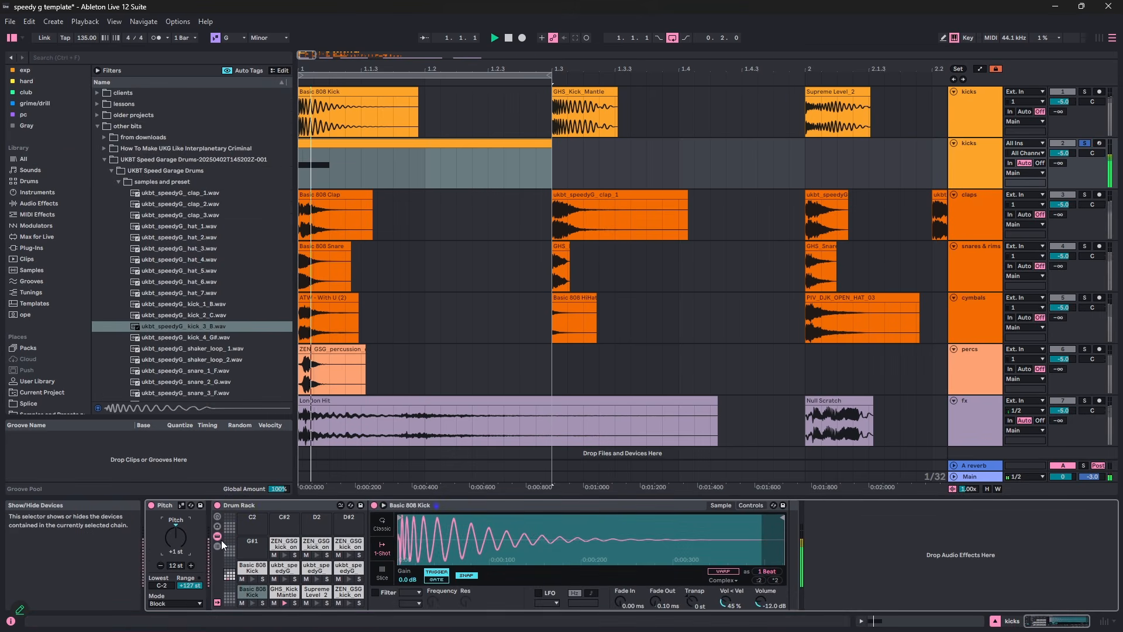
key(space)
key(space)
key(space)
key(Up)
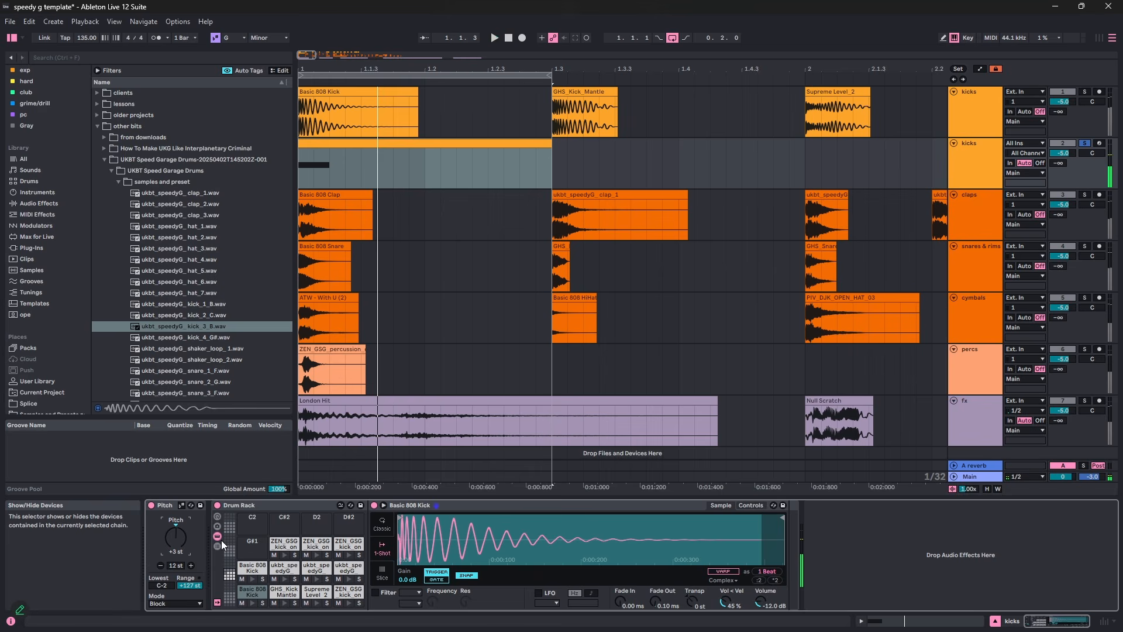
key(space)
key(space)
key(space)
key(space)
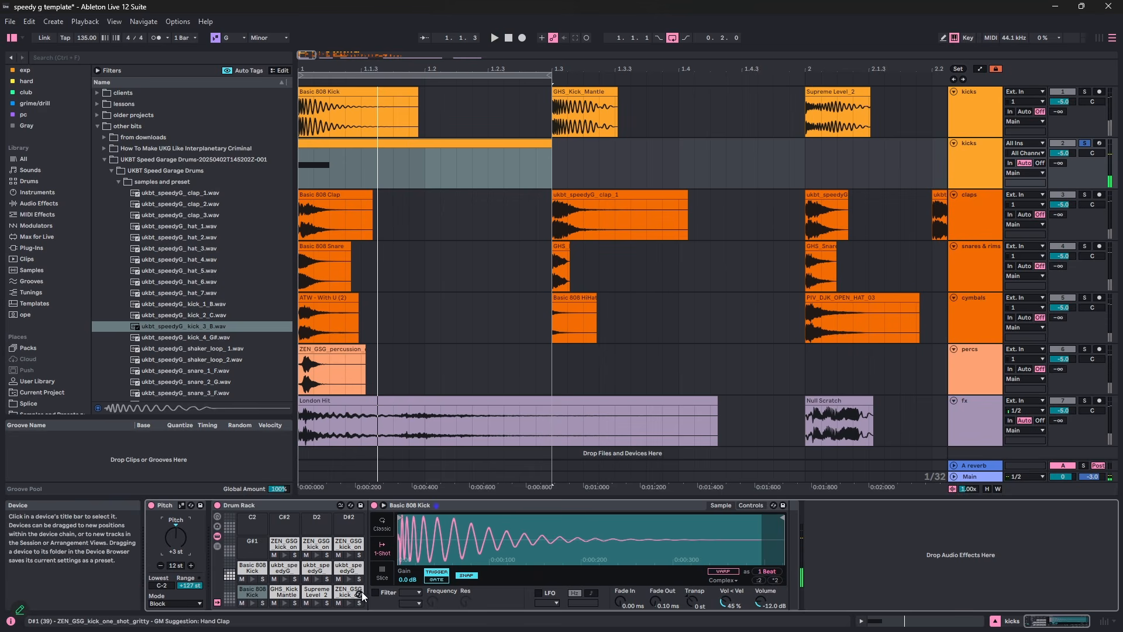
- Normalize the volume of the ZEN_GSG_kick_one_shot_gritty sample on pad D#1 and check it in playback
click(345, 594)
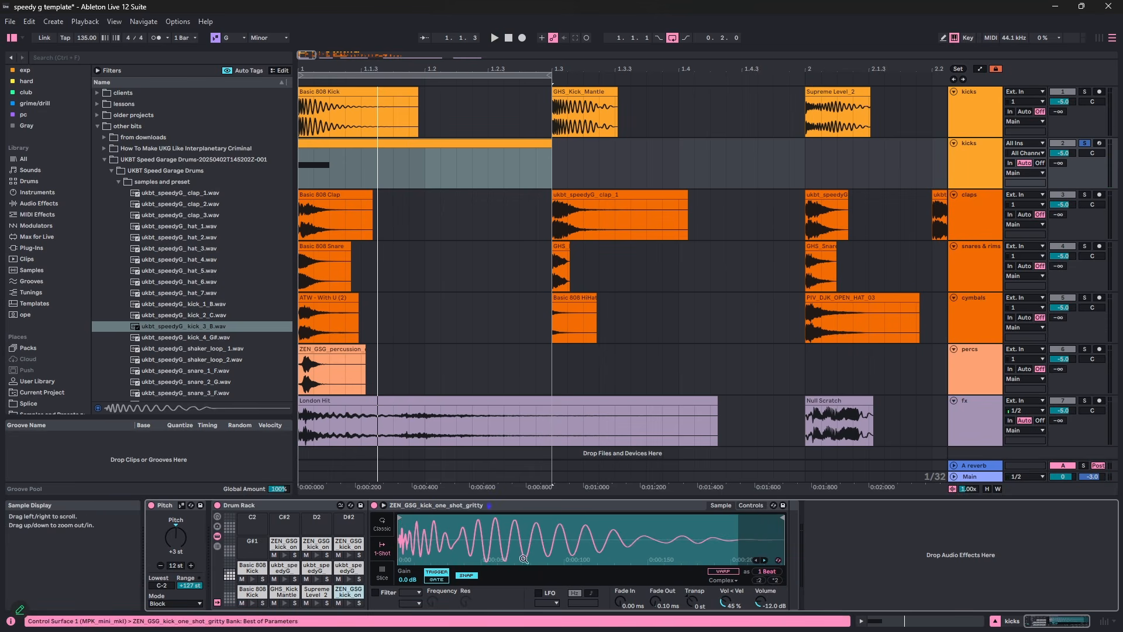
click(466, 575)
mouse_move(414, 545)
mouse_down()
mouse_move(415, 585)
mouse_move(415, 553)
mouse_up()
right_click(442, 532)
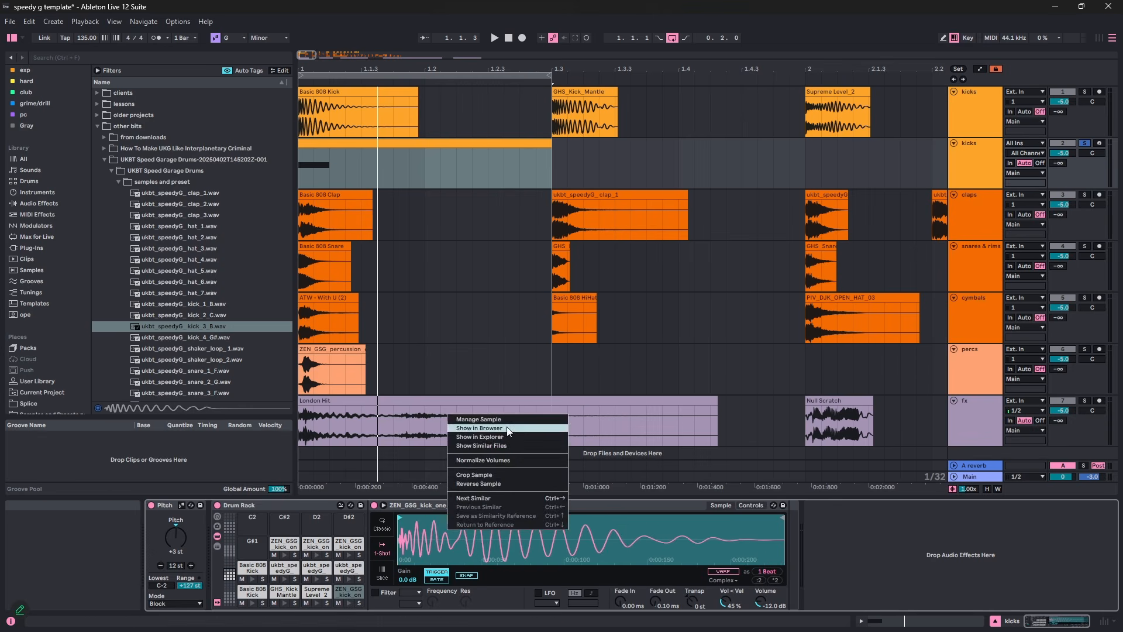
click(473, 461)
key(space)
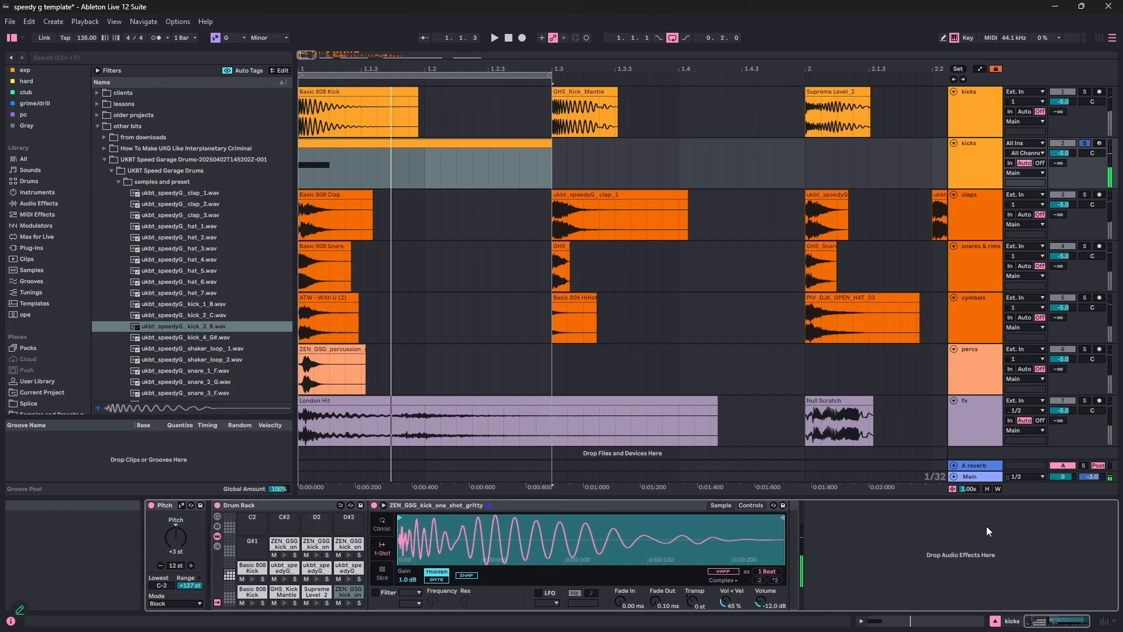
- Add the SPAN analyzer after the Drum Rack on the kicks track and set its mode to High Res
key(ctrl+f)
text(span)
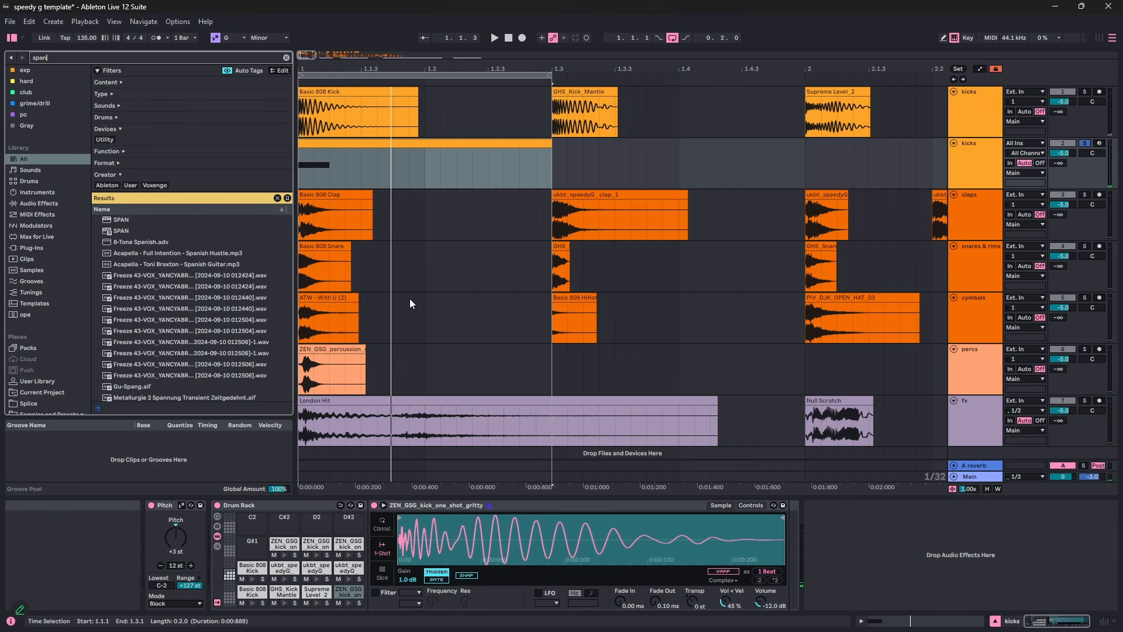
drag(120, 232, 806, 563)
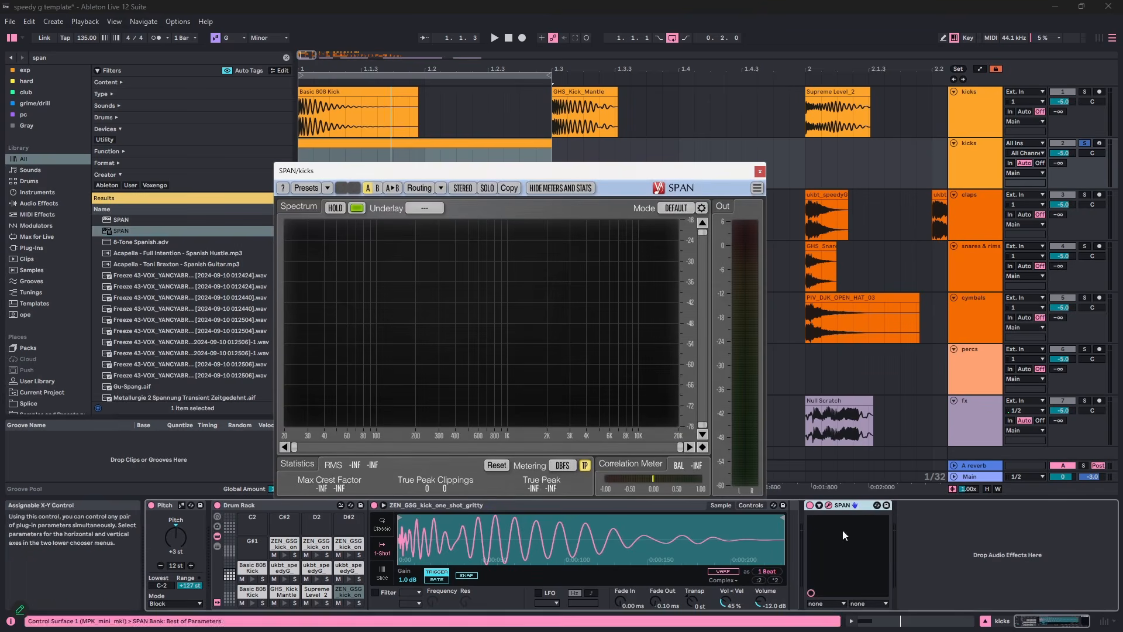
click(688, 208)
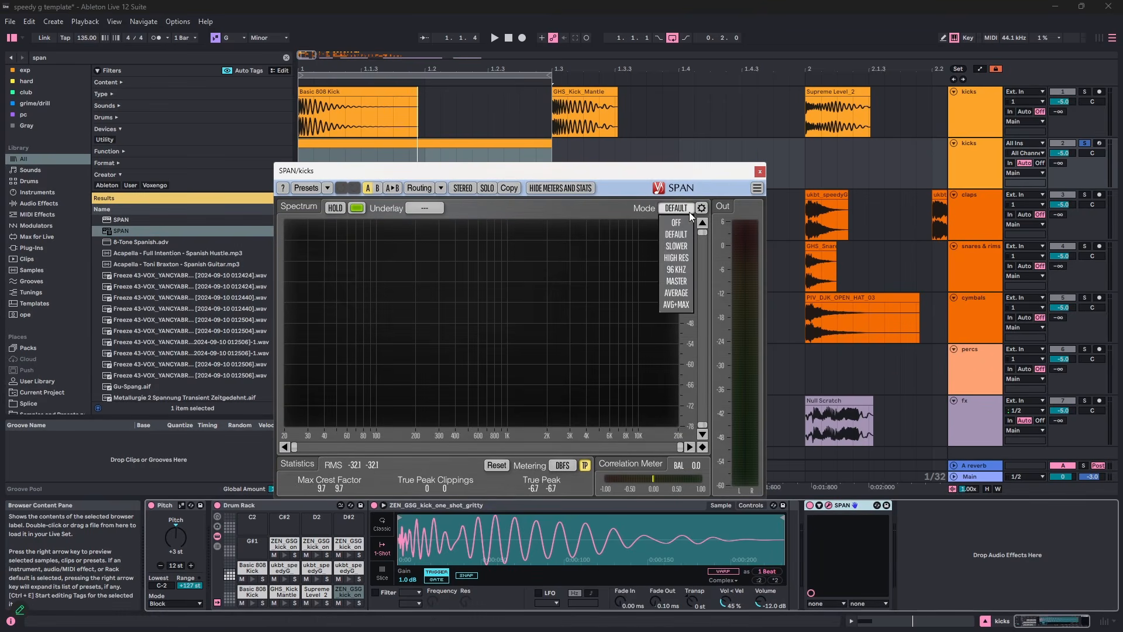
click(687, 260)
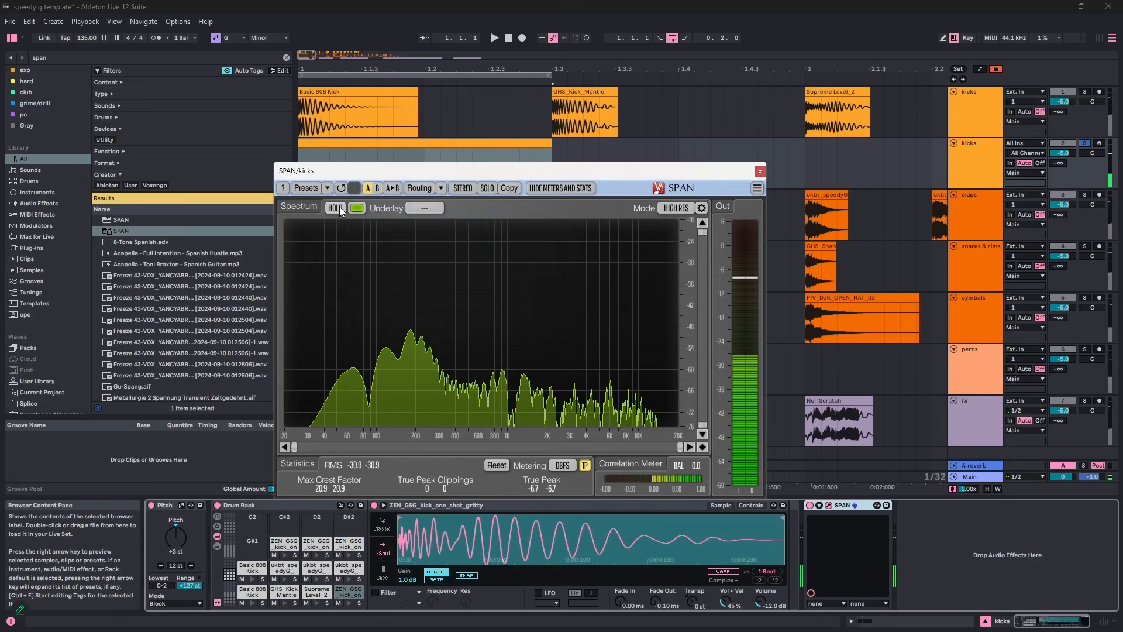
- Hold the kick's spectrum in SPAN during playback and narrow the frequency range to about 45–120 Hz to read its fundamental
key(space)
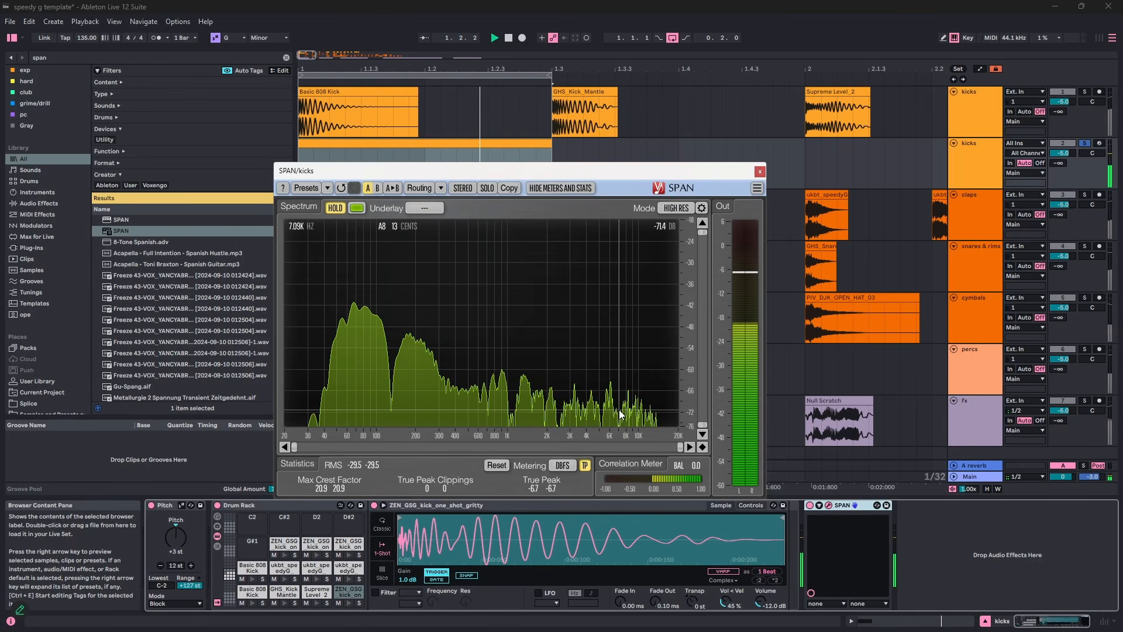
key(space)
drag(679, 445, 405, 447)
drag(295, 447, 362, 445)
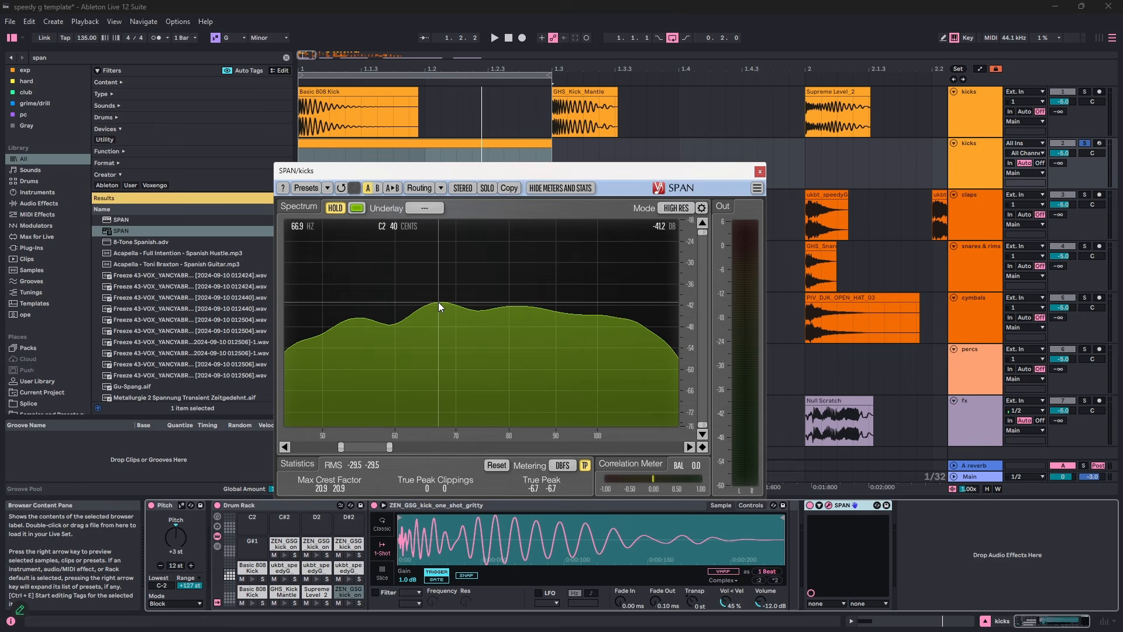
- Set the gritty kick's global Detune to -40 ct in its Simpler controls and recapture the held SPAN spectrum
drag(490, 173, 507, 118)
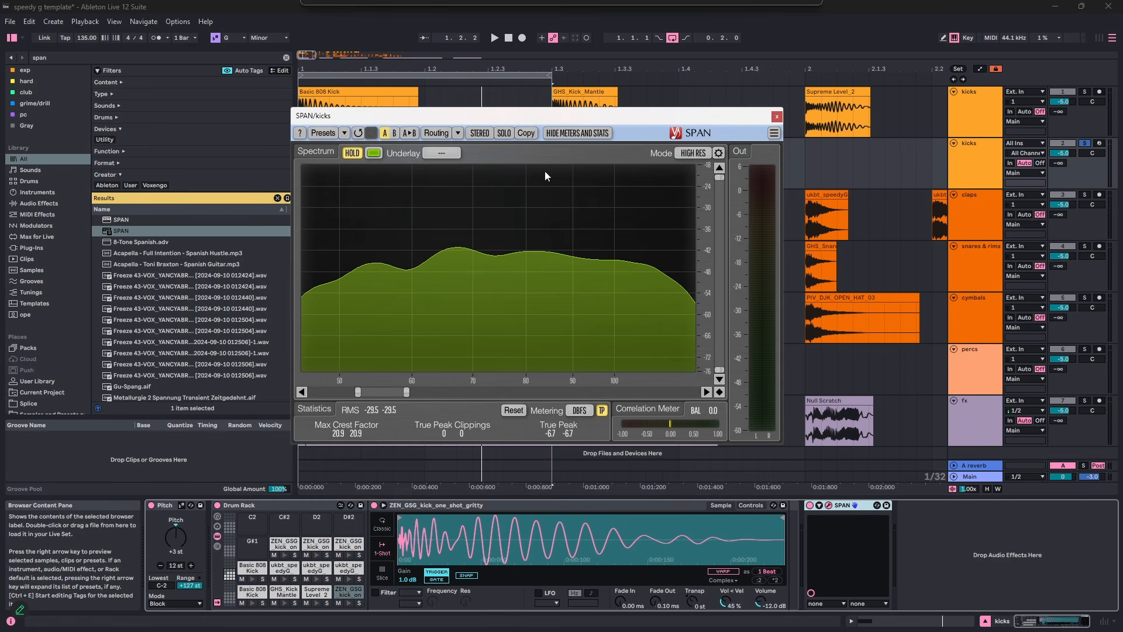
click(751, 505)
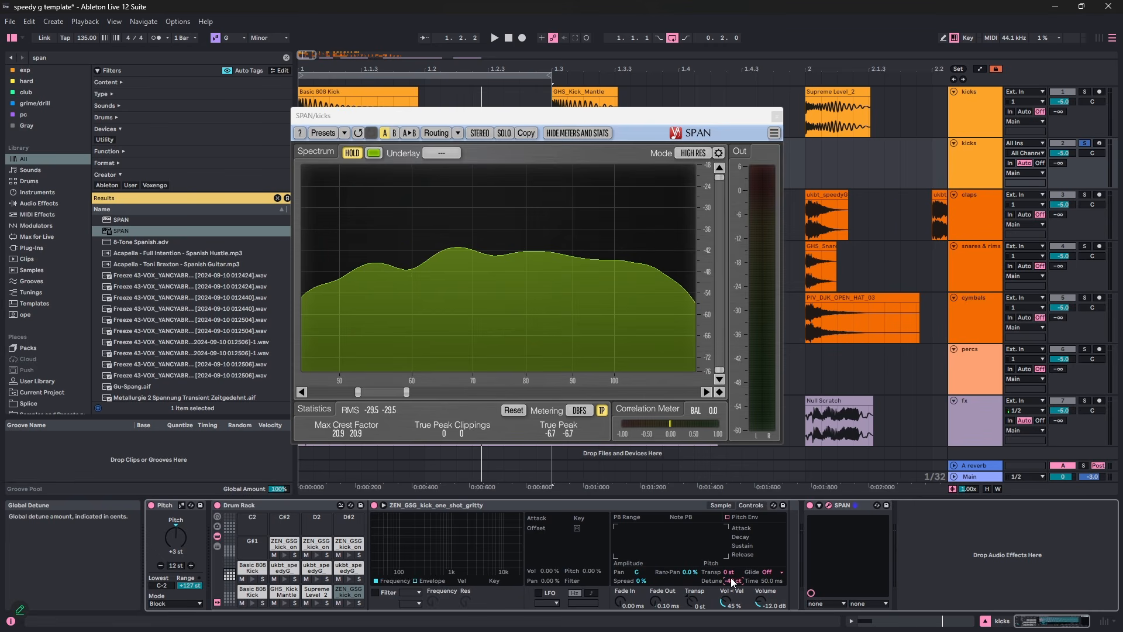
click(350, 153)
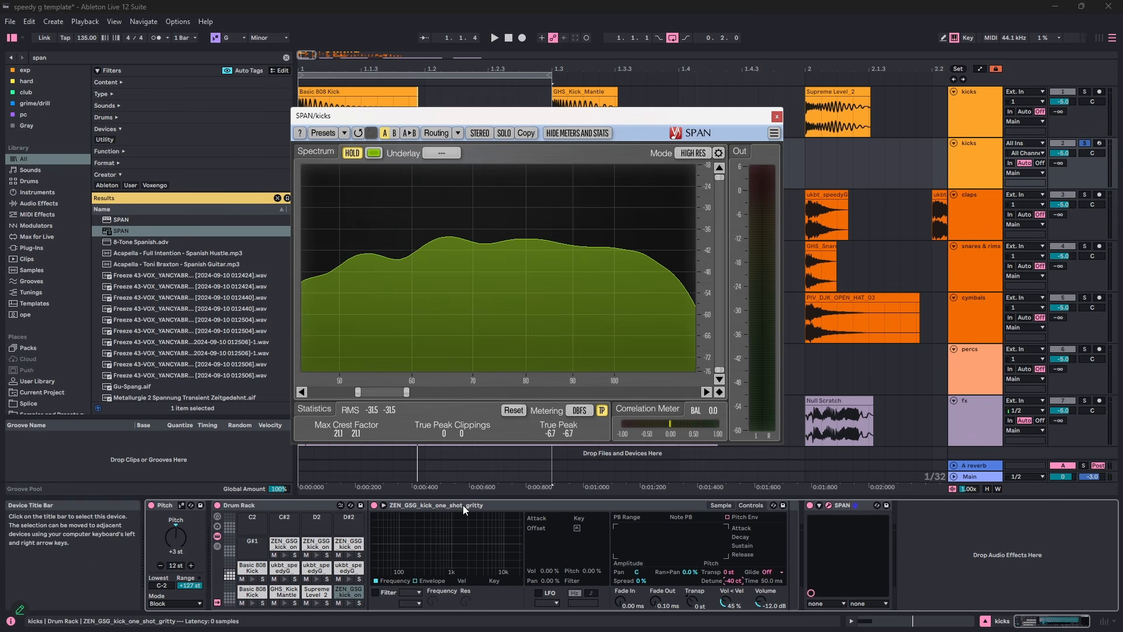
- Rename pad D#1 as C to label the kick by its note, checking the sound in playback
click(348, 592)
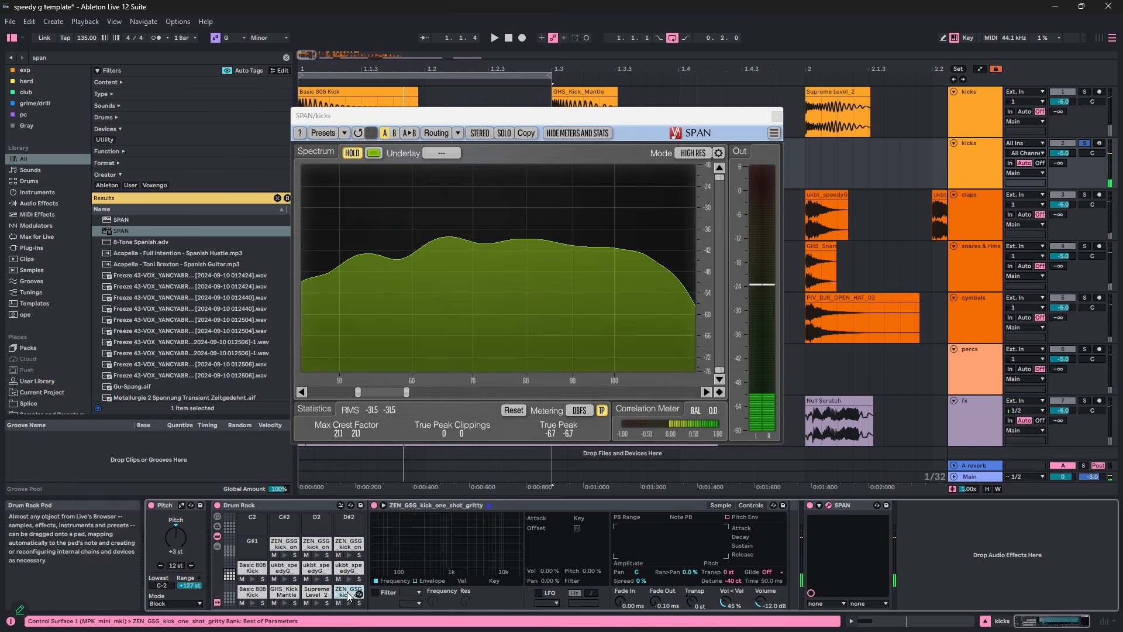
key(space)
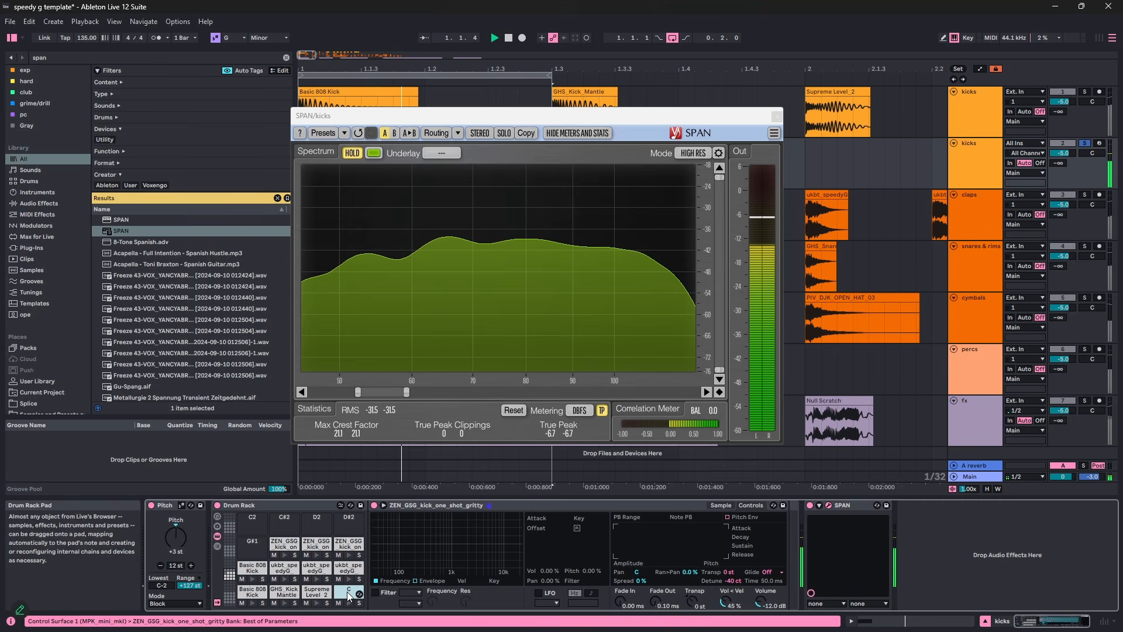
key(space)
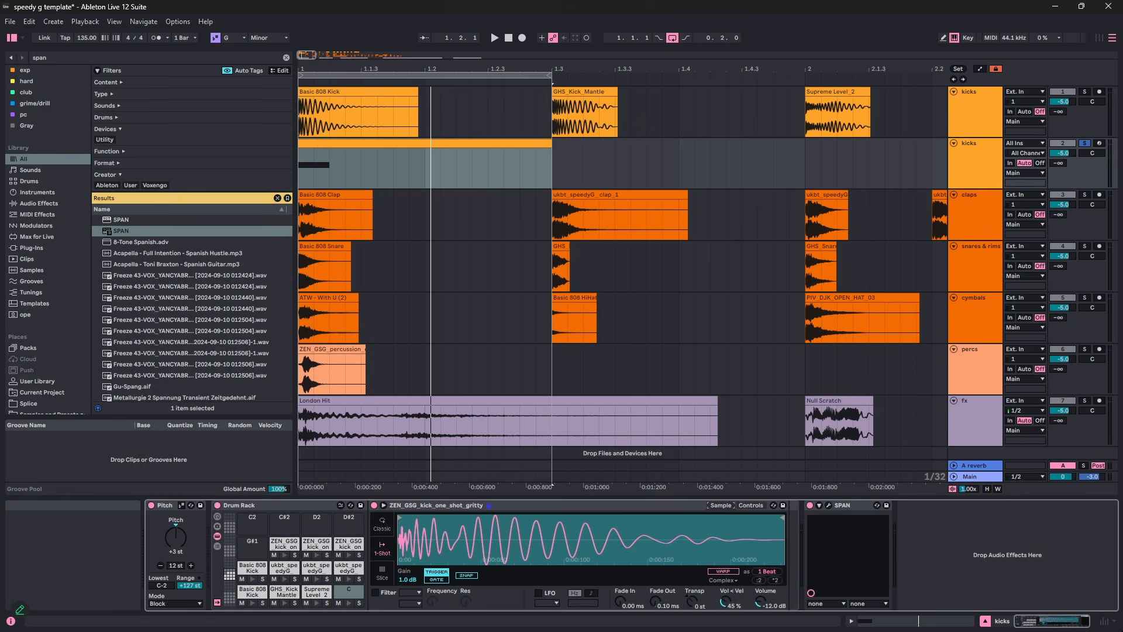
- Insert the GClip plug-in between the Drum Rack and SPAN and place its window over the arrangement
key(ctrl+f)
text(gc)
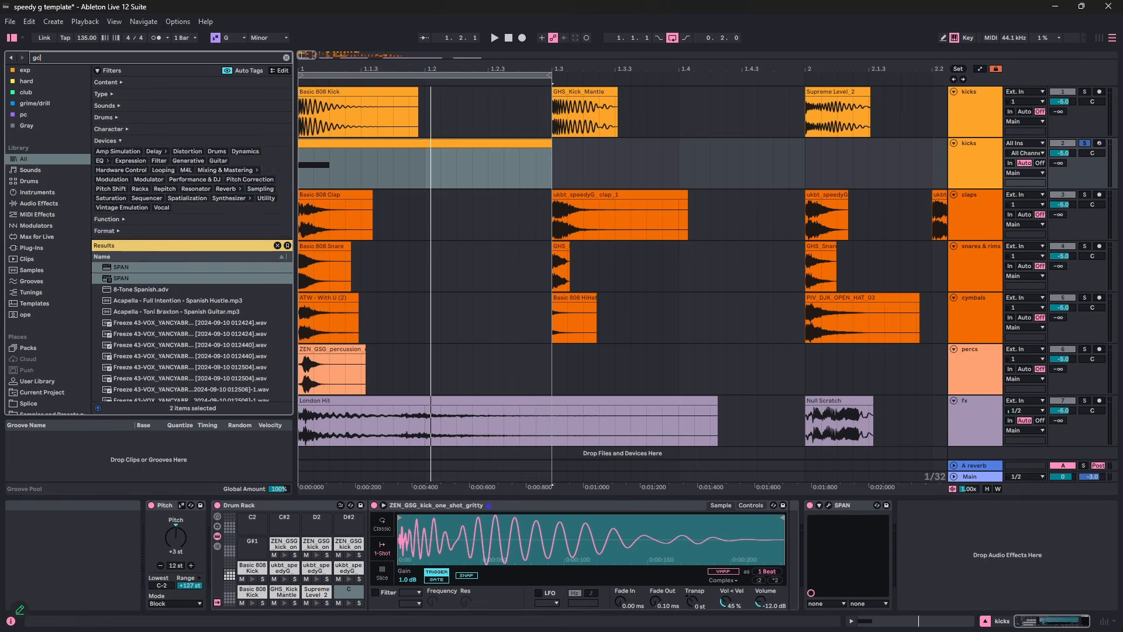
key(Down)
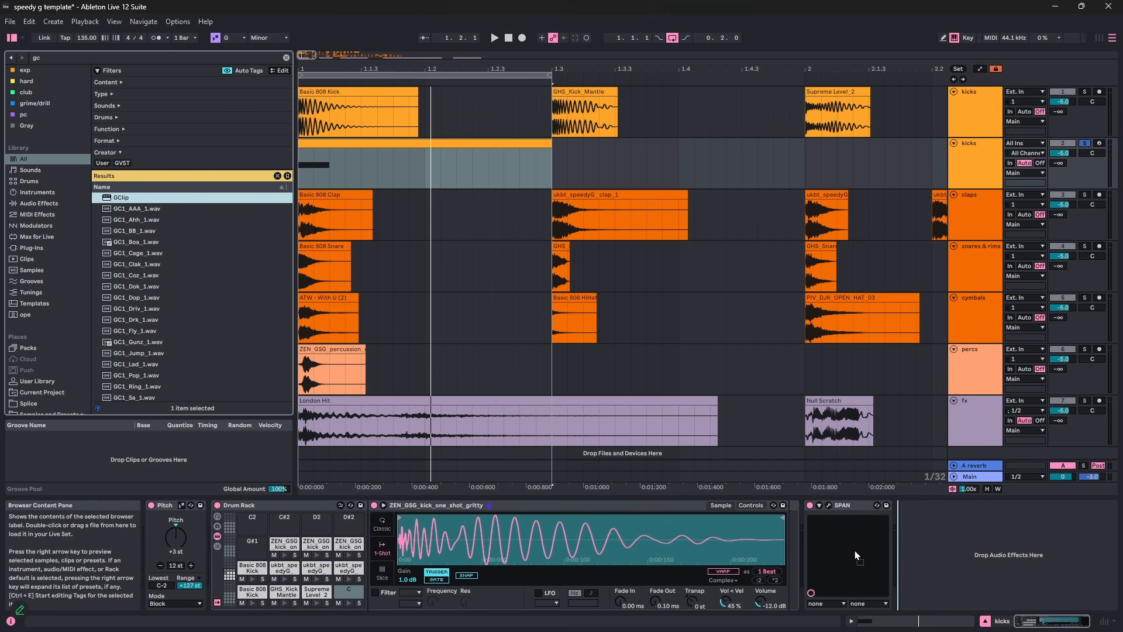
key(Return)
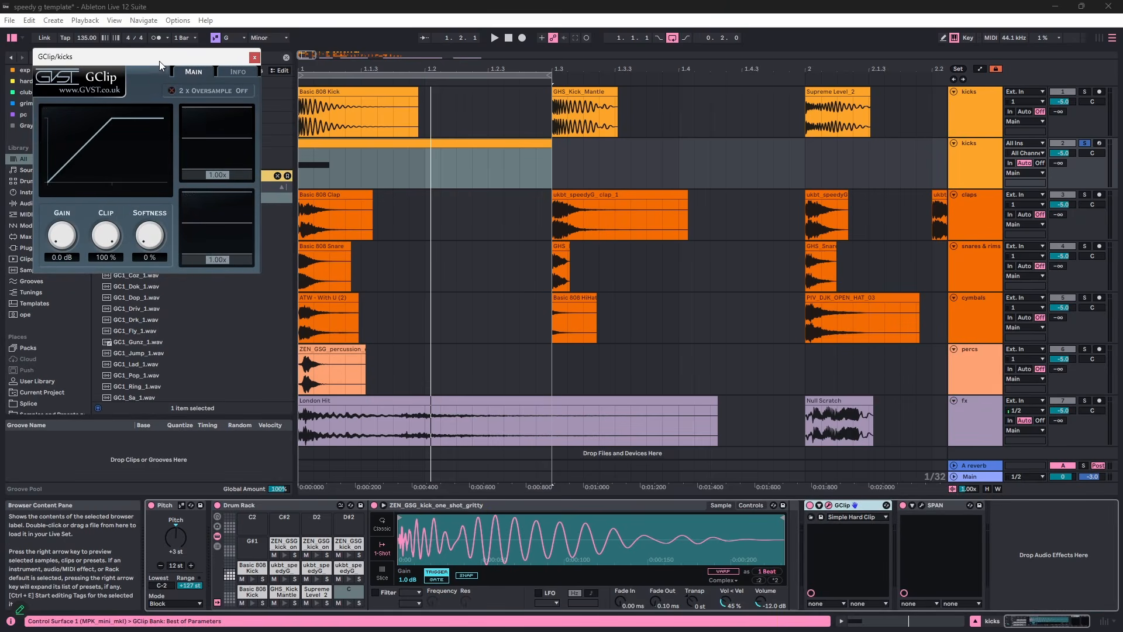
drag(160, 61, 376, 165)
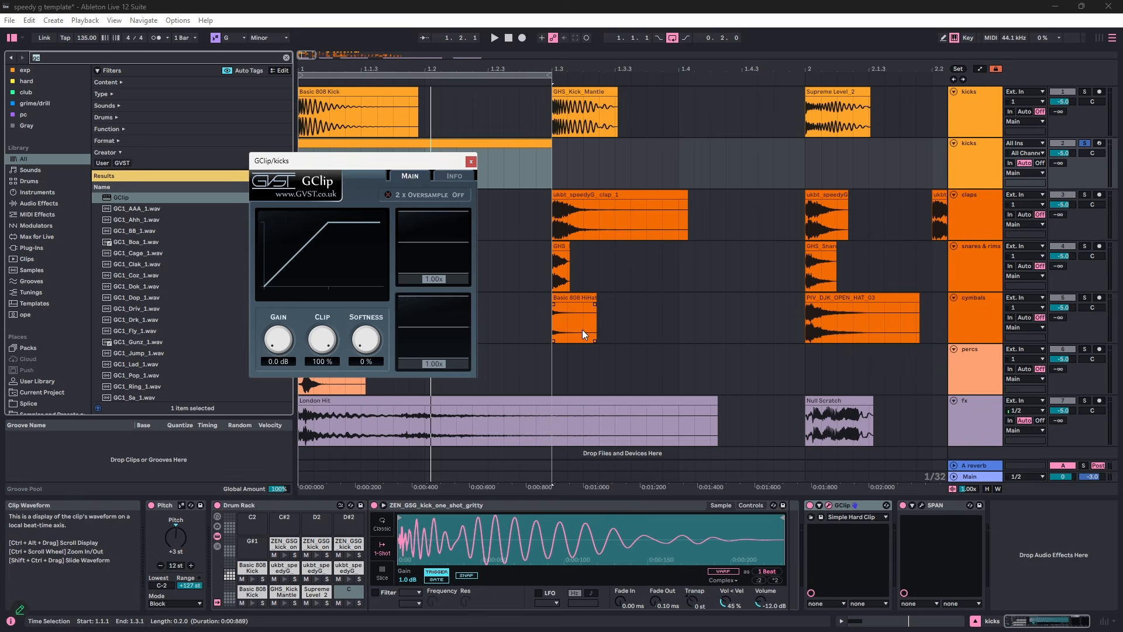
- Add the s(M)exoscope plug-in after SPAN and arrange its window beside the GClip window
text(smexo)
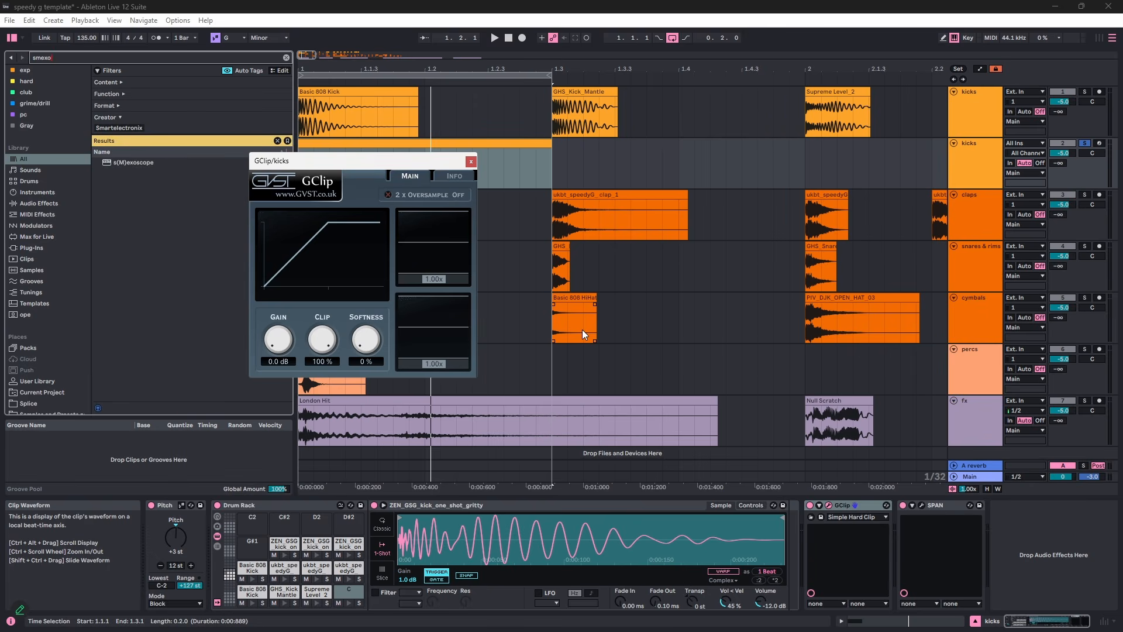
double_click(146, 162)
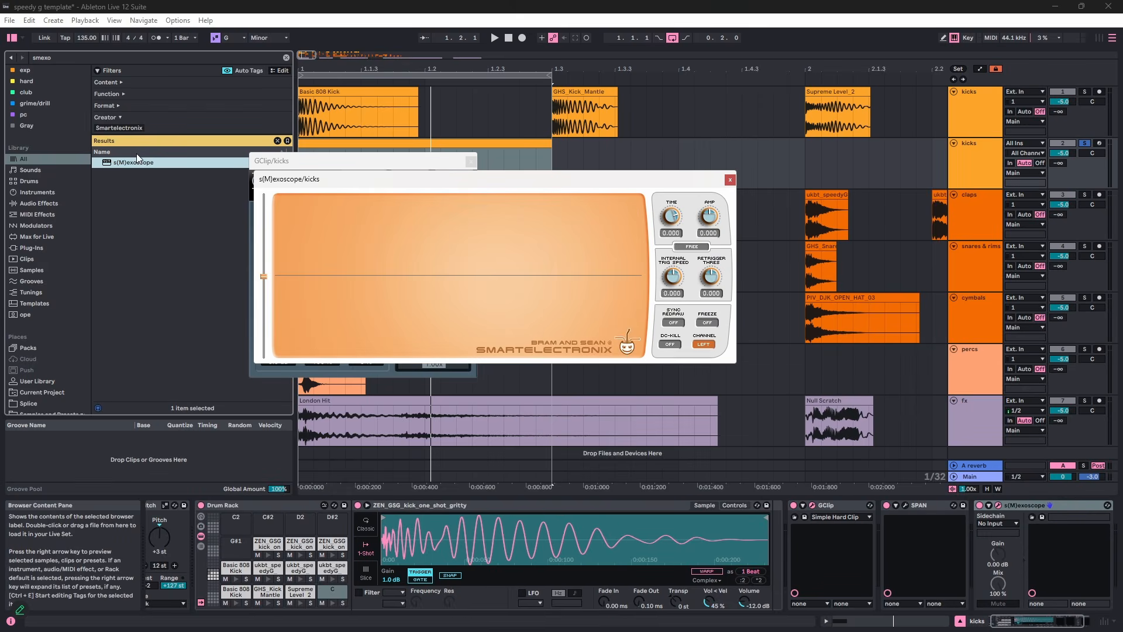
drag(513, 178, 750, 175)
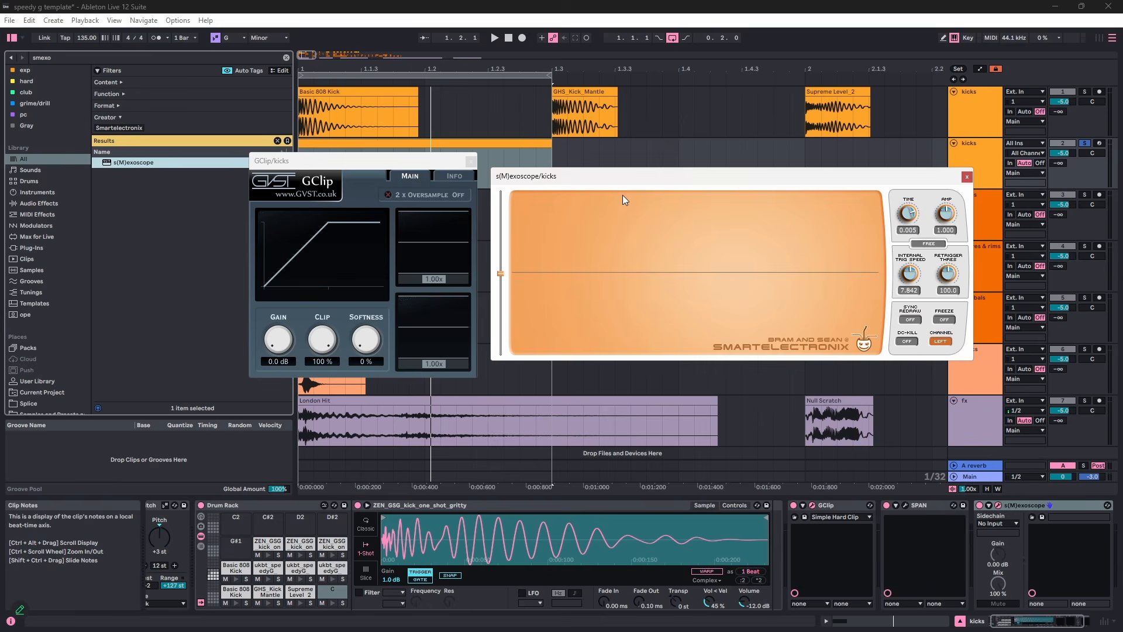
drag(332, 164, 307, 177)
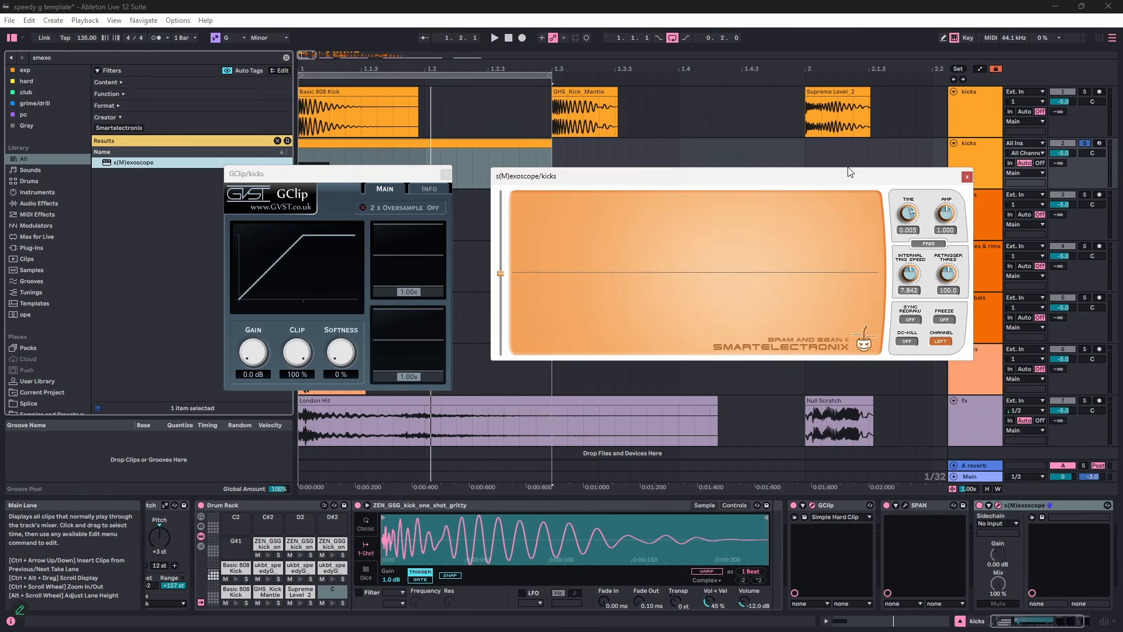
- Play the loop with GClip's 2x oversampling on and s(M)exoscope's time at 0.011, lowering GClip's Clip to 30 %
key(space)
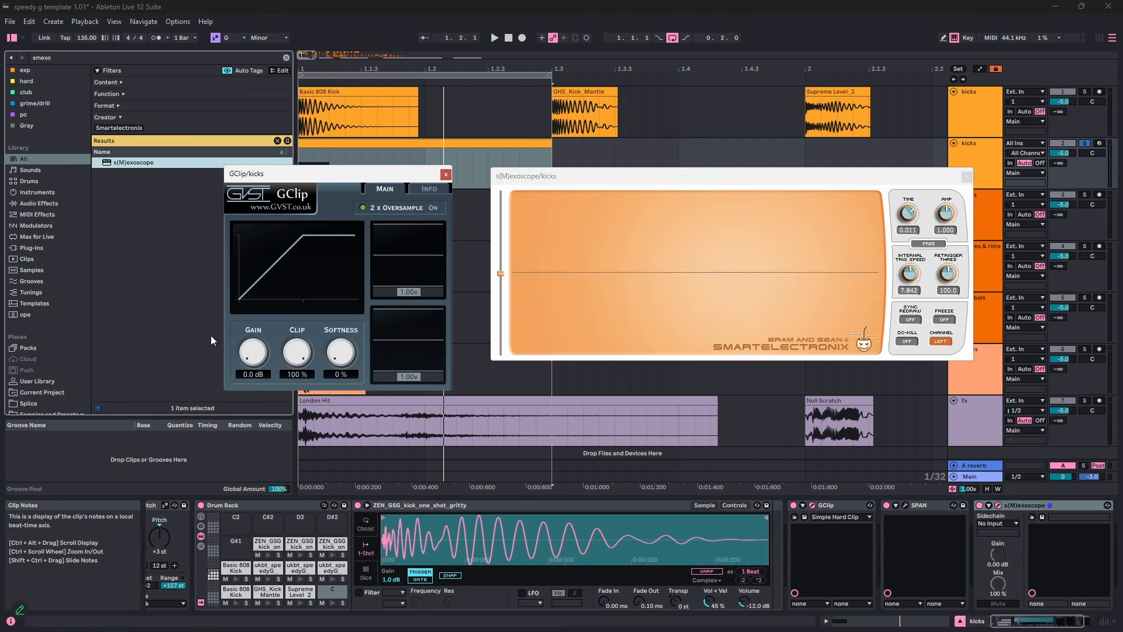
key(space)
drag(298, 351, 327, 395)
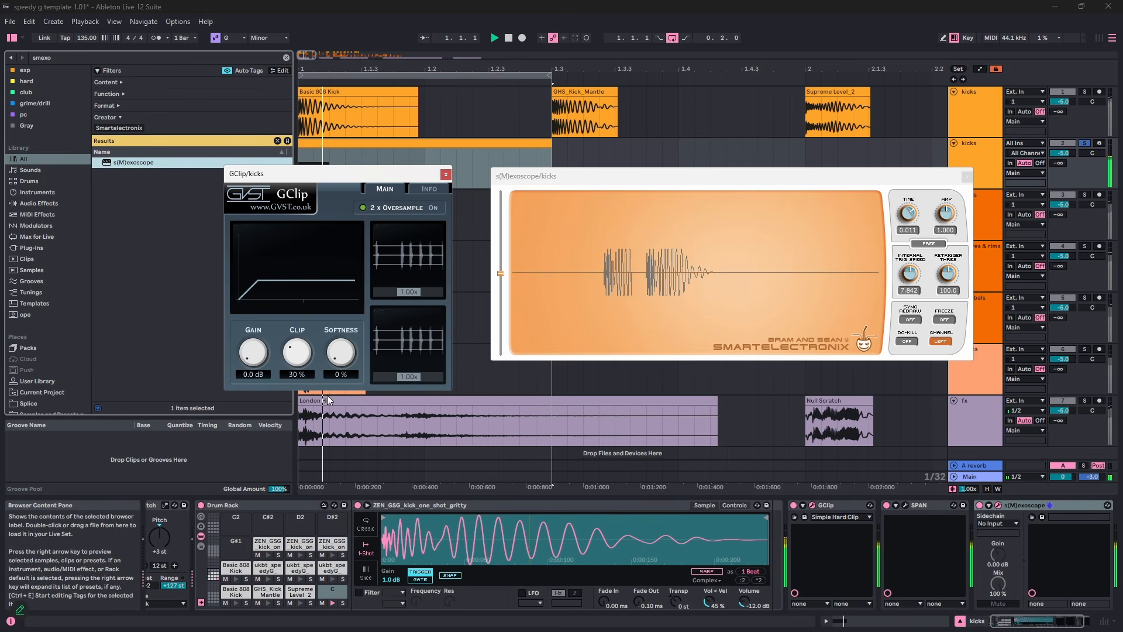
- Set GClip's Clip to 44 %, stop playback and insert a Limiter between SPAN and s(M)exoscope
drag(327, 395, 332, 388)
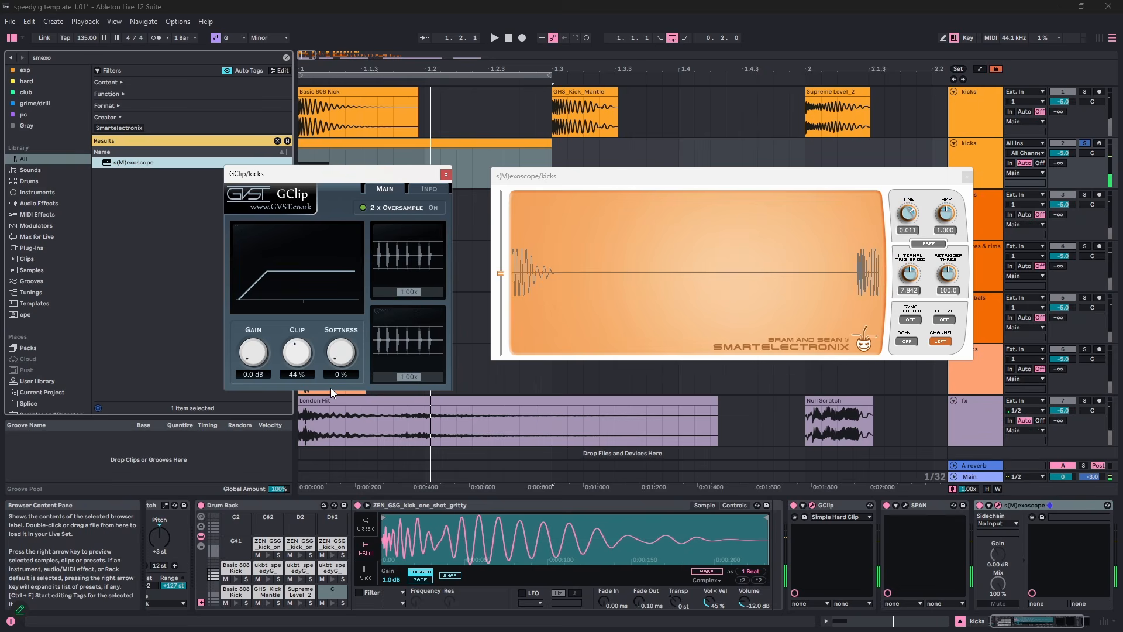
key(space)
key(ctrl+f)
text(limi)
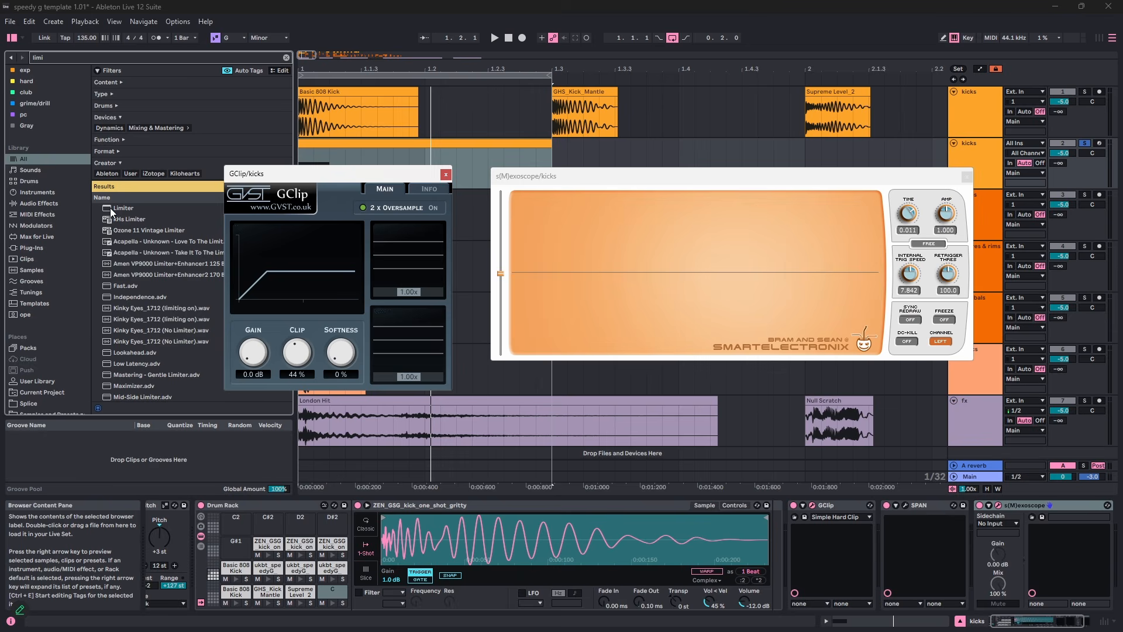
mouse_move(111, 209)
mouse_down()
mouse_move(775, 465)
mouse_move(884, 565)
mouse_move(901, 565)
mouse_up()
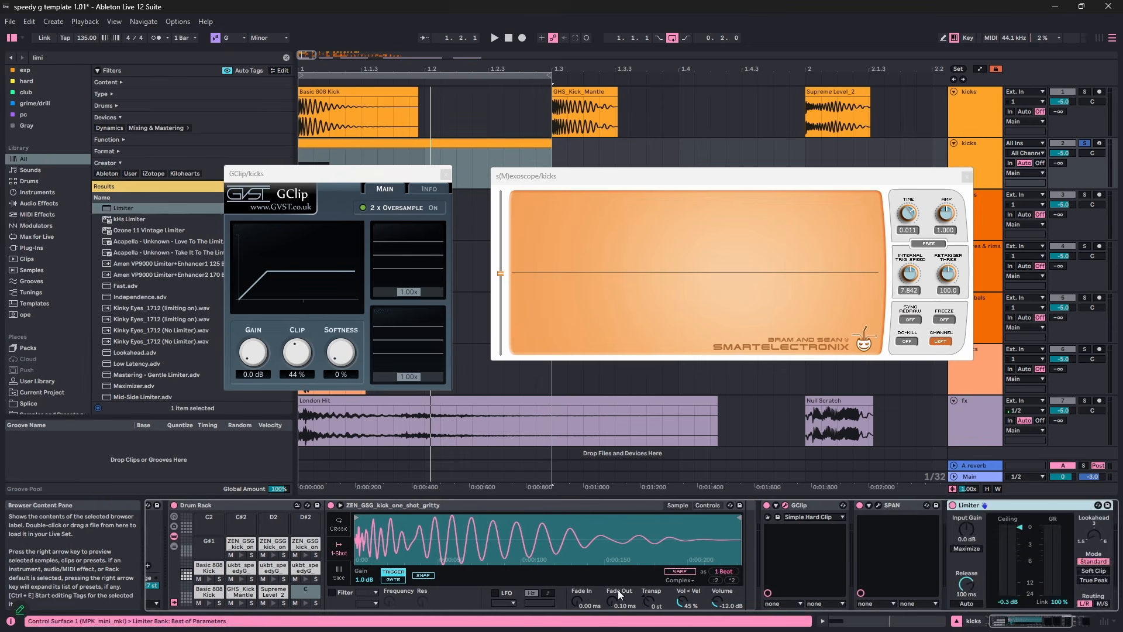
- Deactivate GClip and lower the Limiter's ceiling to -11 dB while the kick loop plays
click(766, 505)
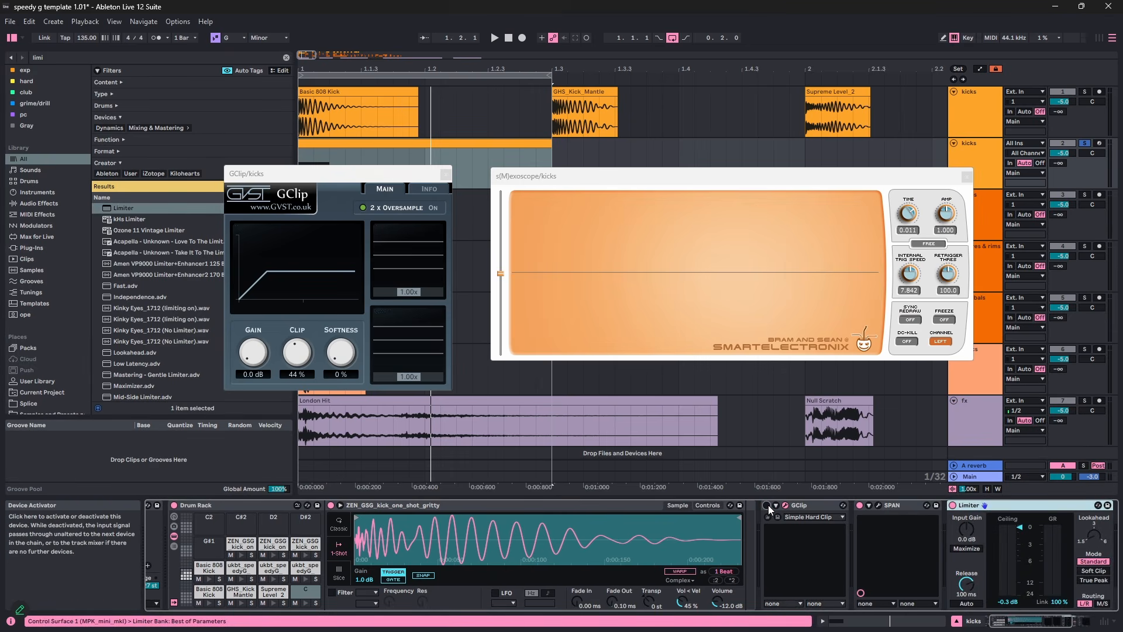
drag(1063, 621, 1069, 621)
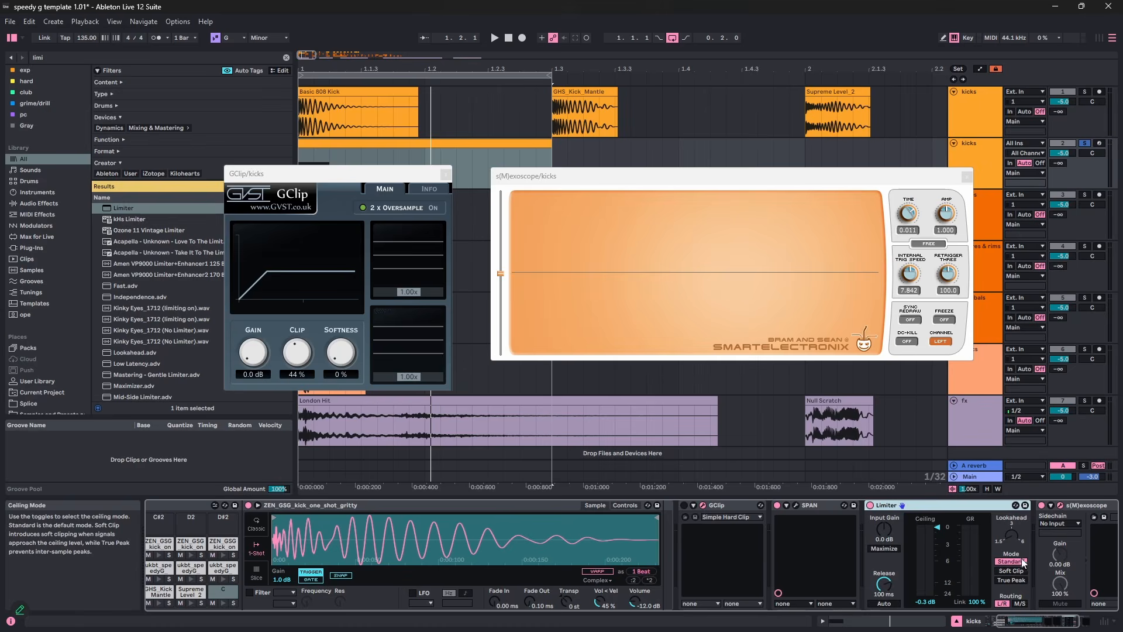
key(space)
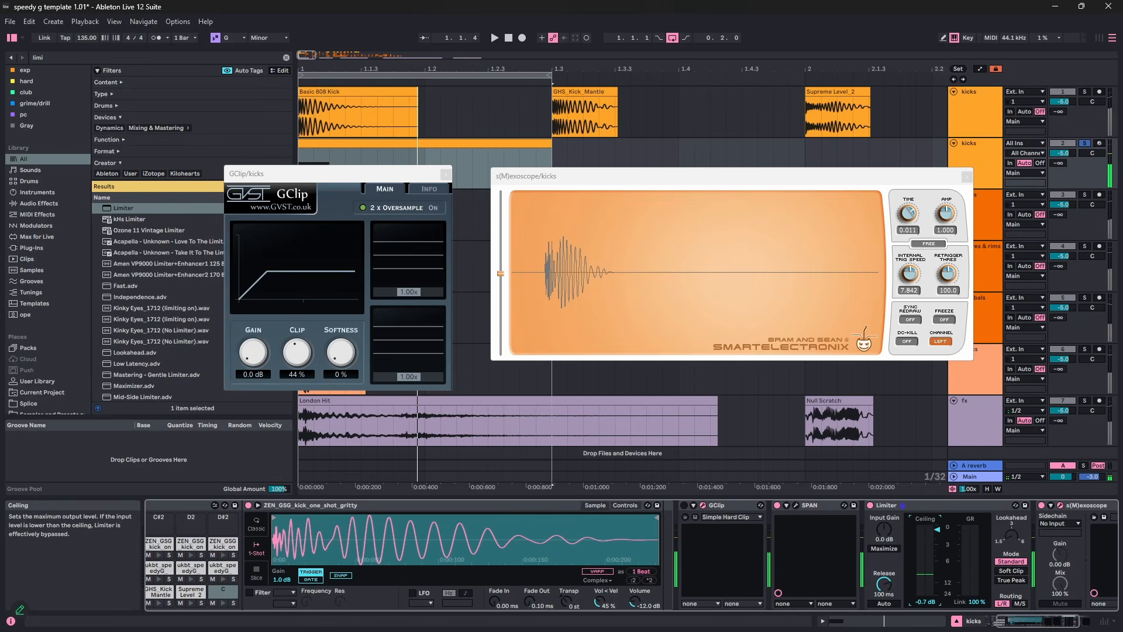
drag(937, 567, 937, 579)
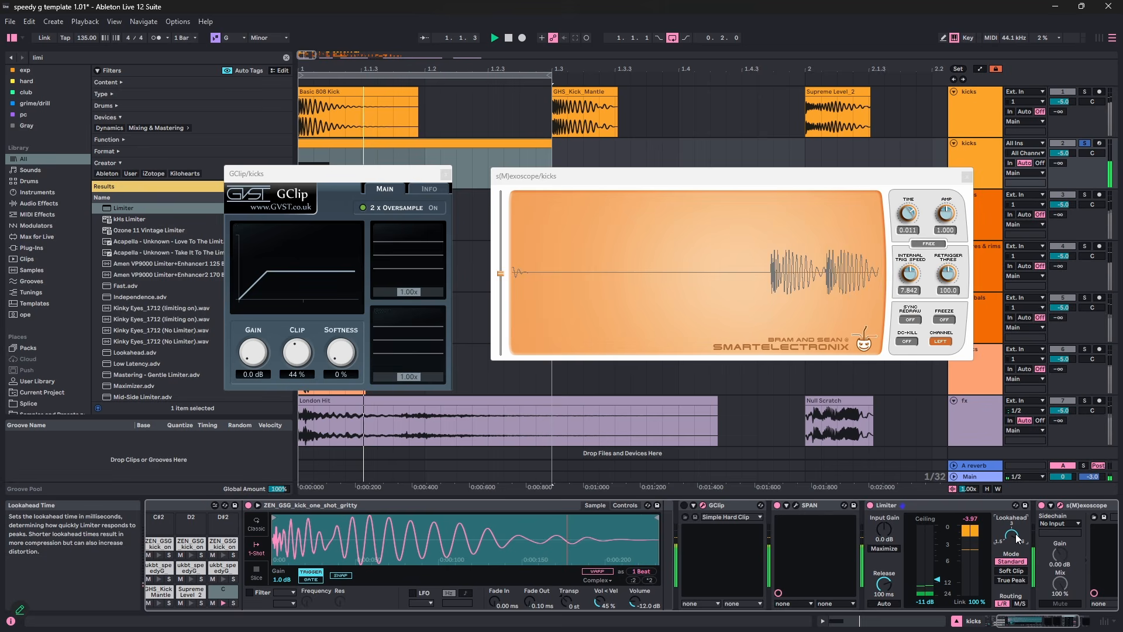
- Find the kHs Transient Shaper plug-in and insert it between SPAN and the Limiter
key(ctrl+f)
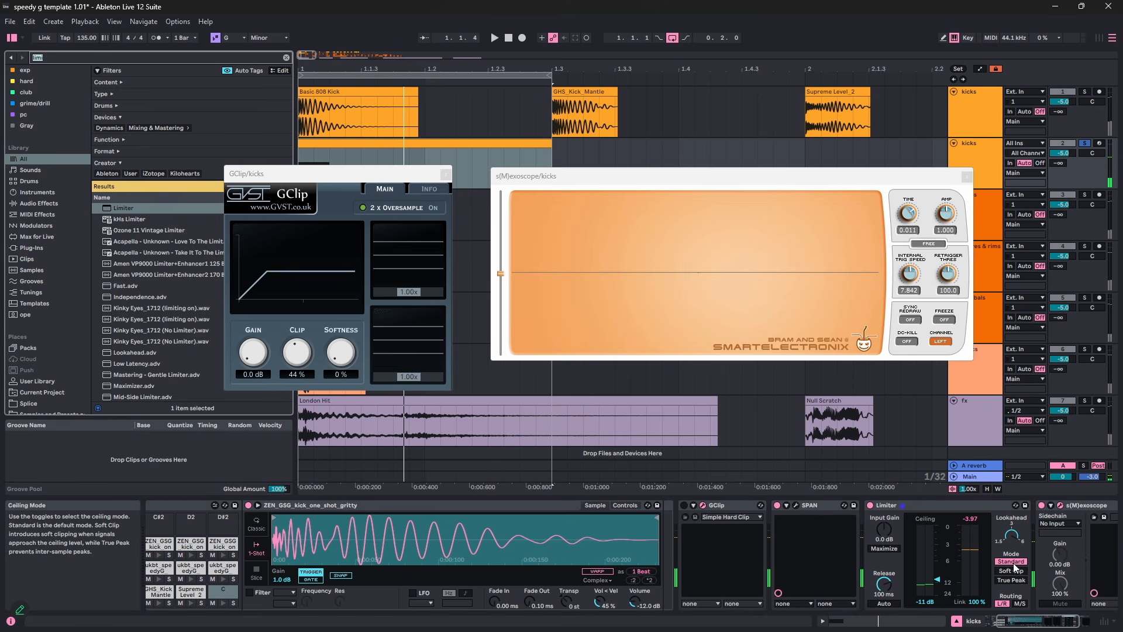
text(transient)
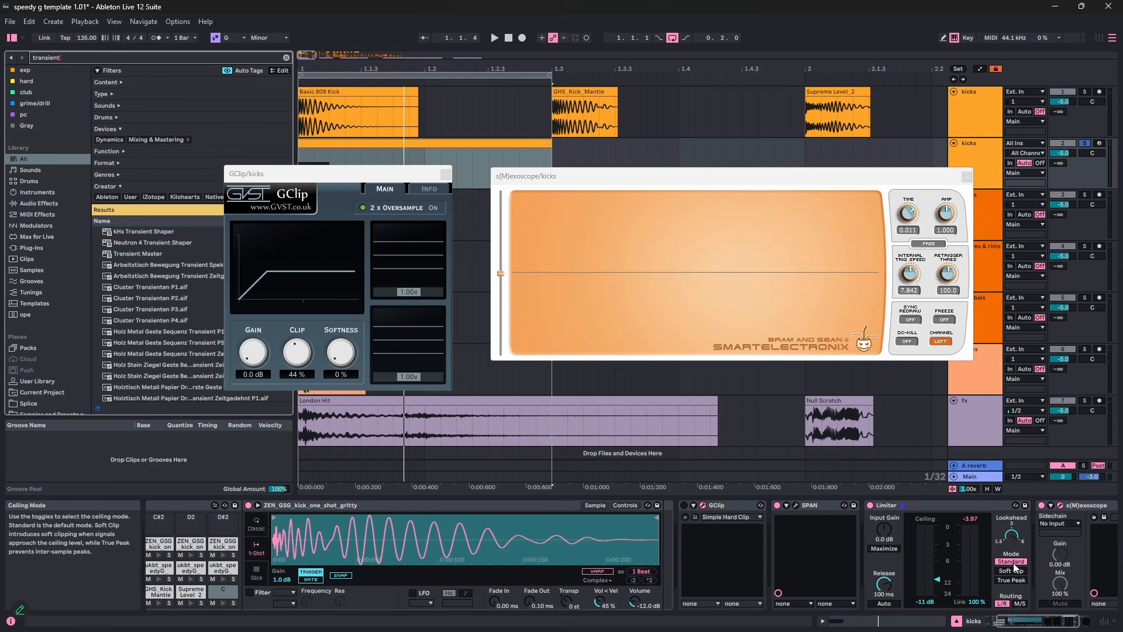
drag(135, 232, 821, 584)
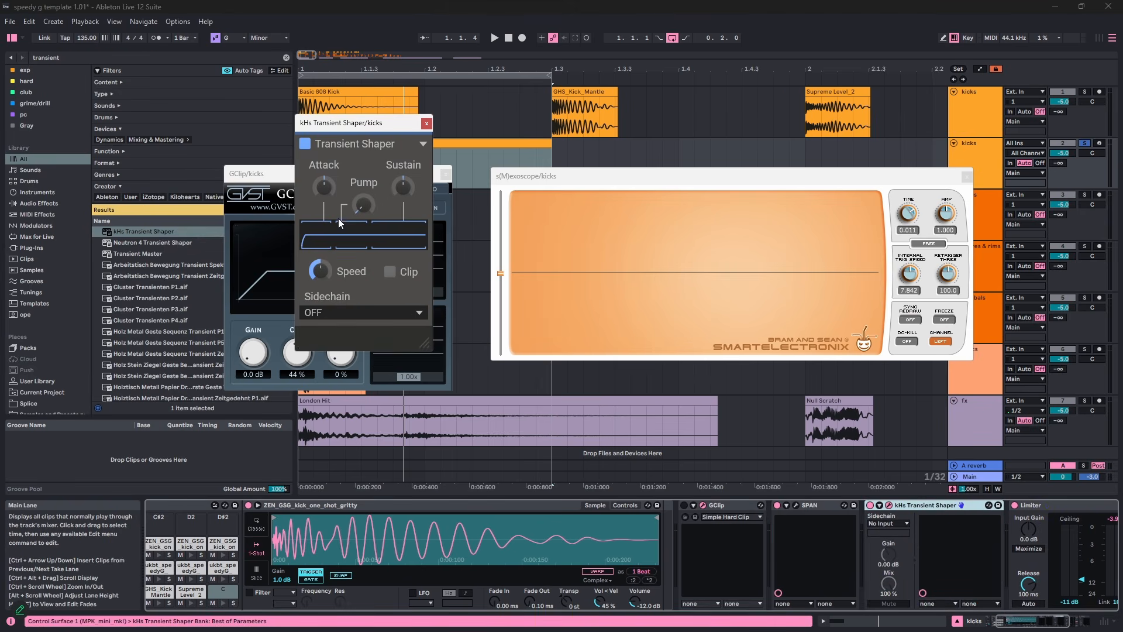
- Raise the Transient Shaper's Attack while playing the loop and checking the waveform on s(M)exoscope
key(space)
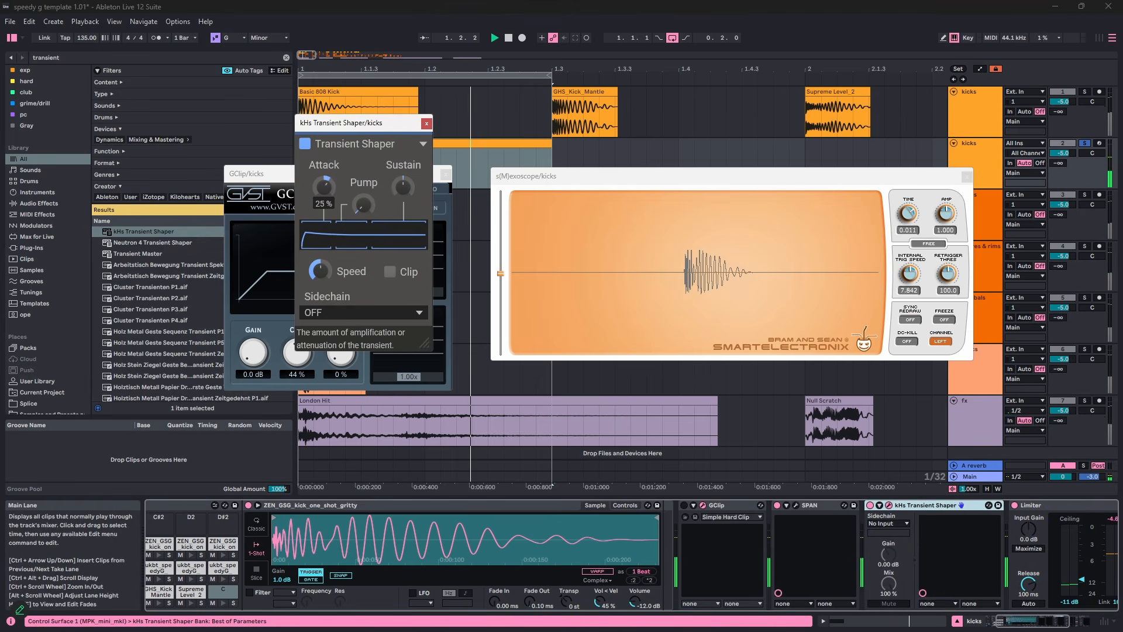
drag(325, 188, 324, 183)
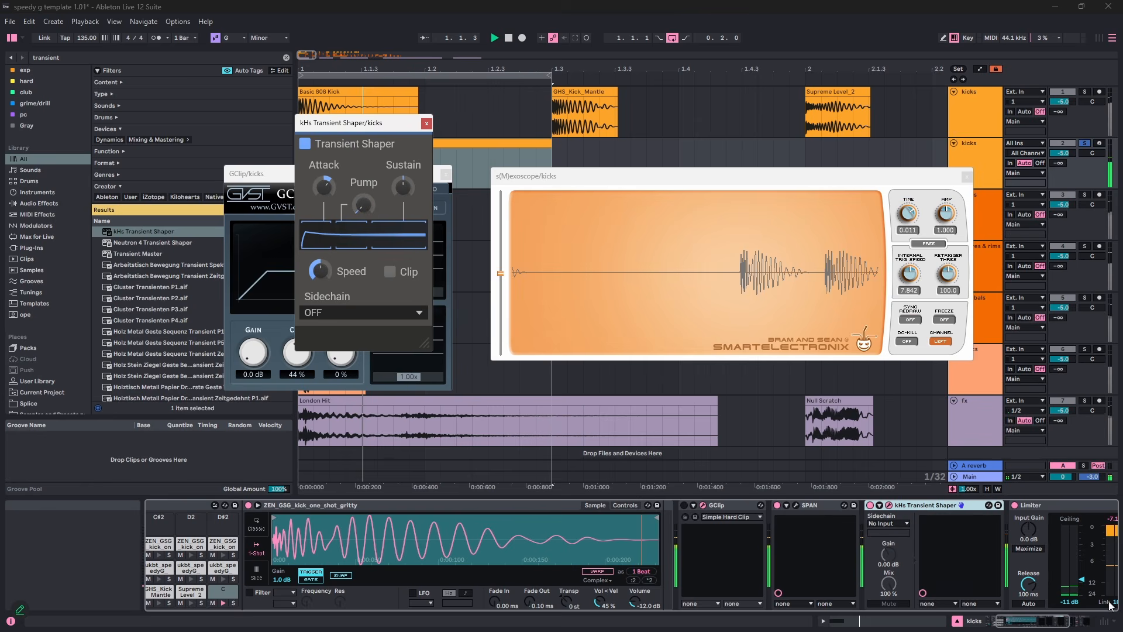
drag(1000, 623, 1013, 624)
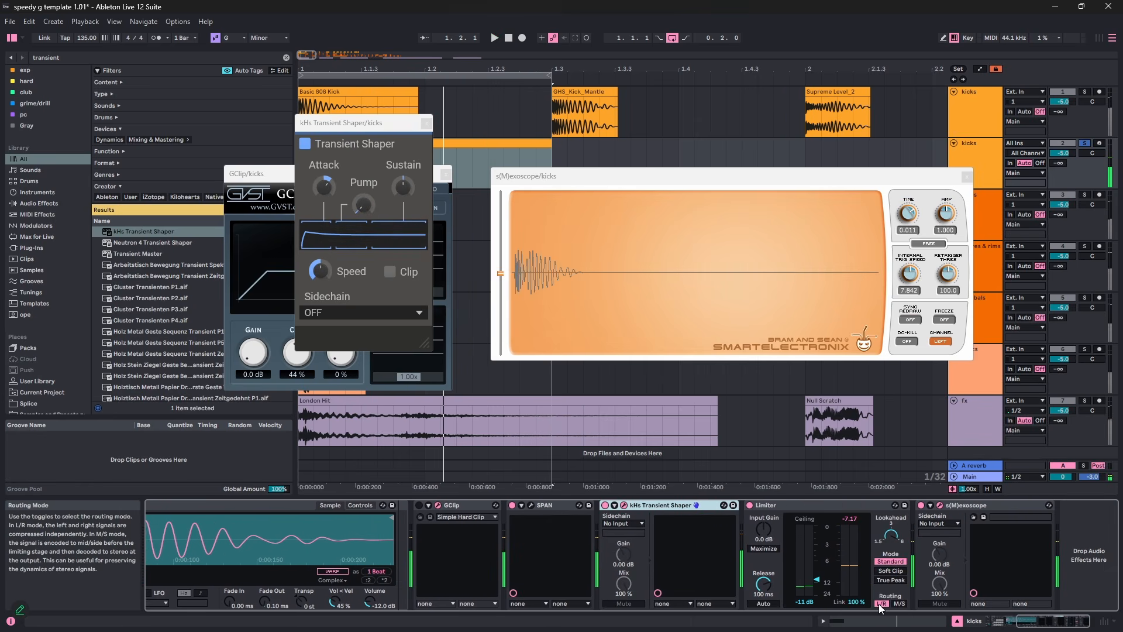
key(space)
drag(324, 187, 325, 188)
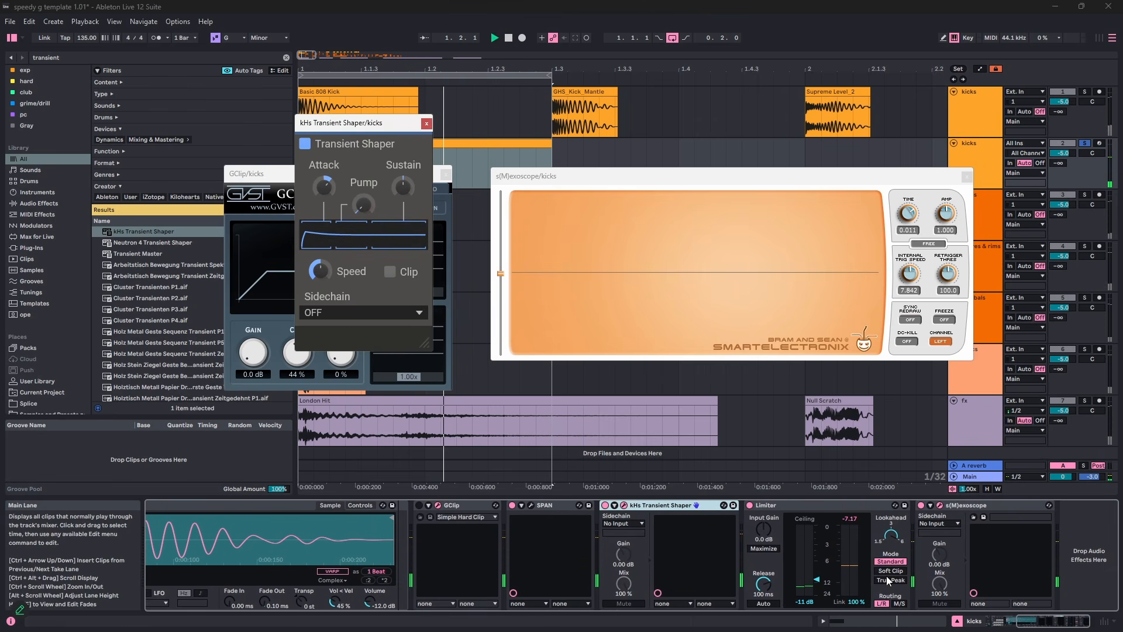
- Raise the Limiter's ceiling to -7.0 dB, checking the kick in playback
click(805, 563)
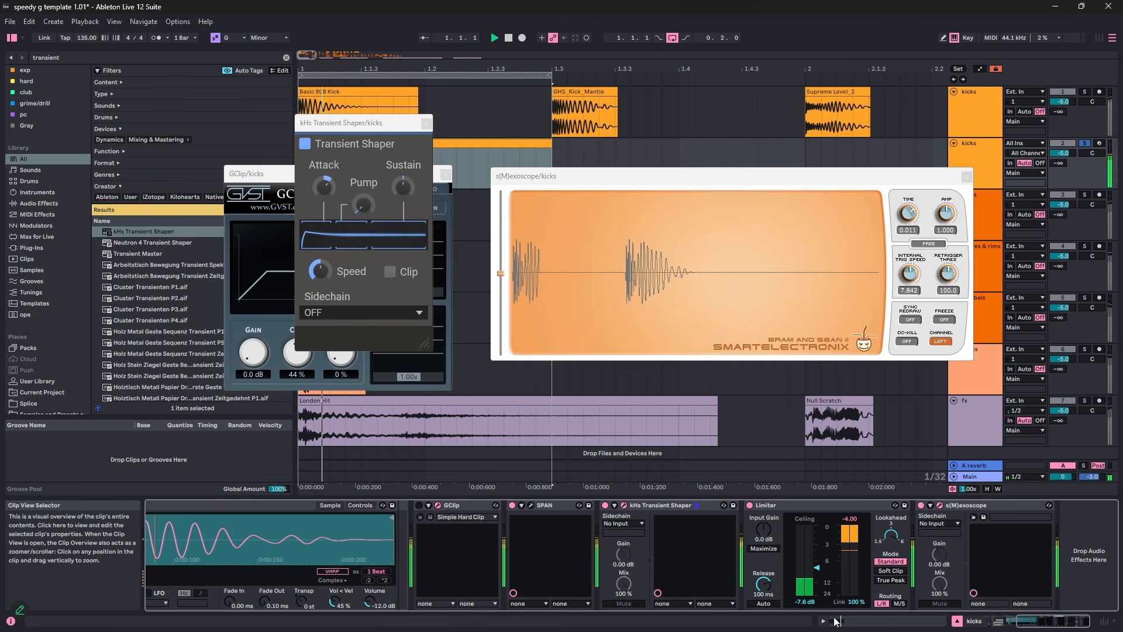
click(817, 568)
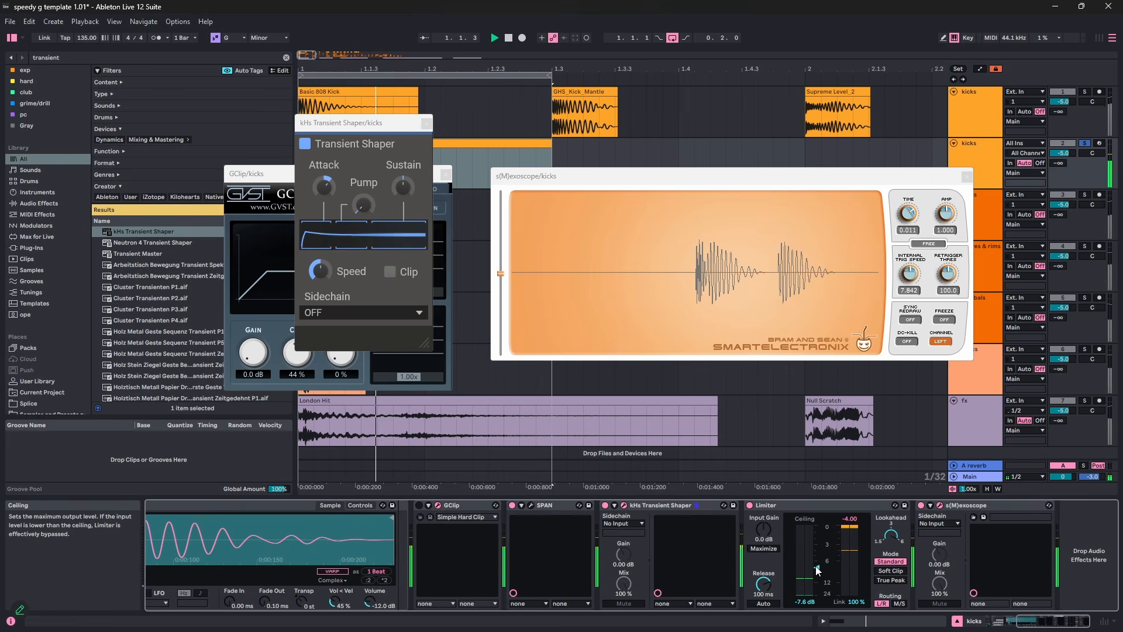
key(space)
key(space)
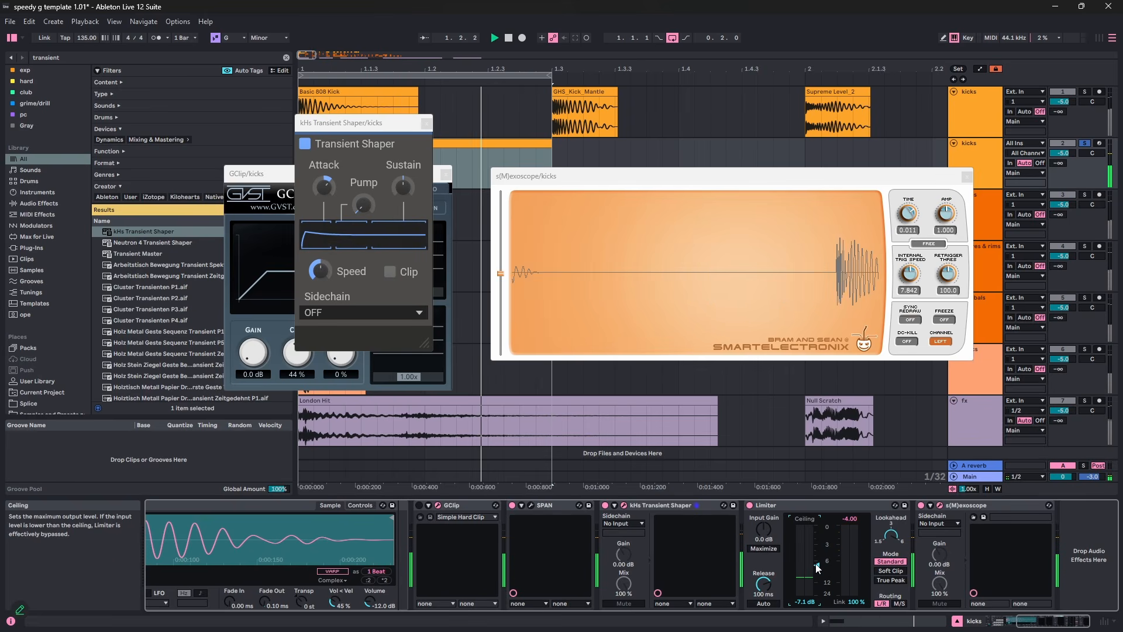
drag(817, 568, 817, 567)
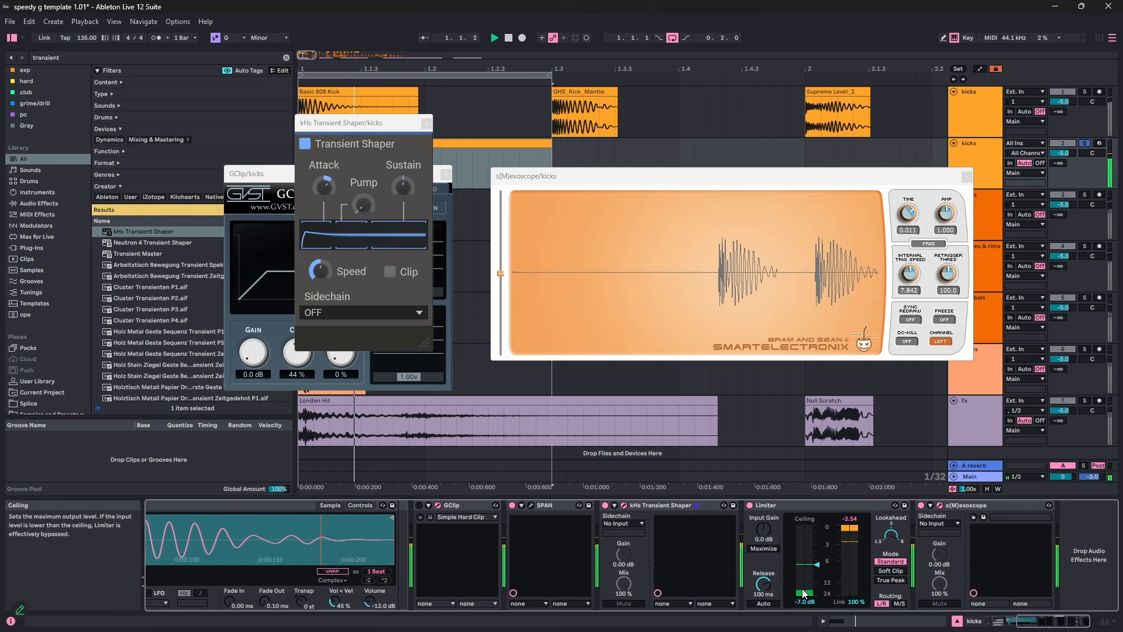
- Bypass and reactivate the Transient Shaper and Limiter together to compare the kick's sound and waveform in playback
click(806, 511)
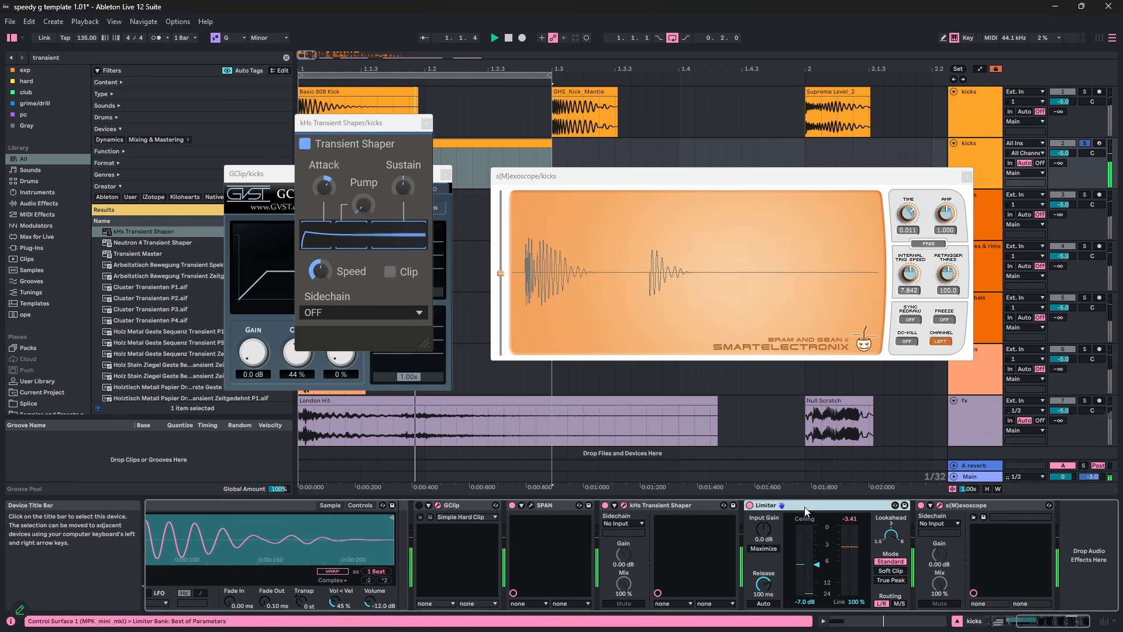
click(704, 506)
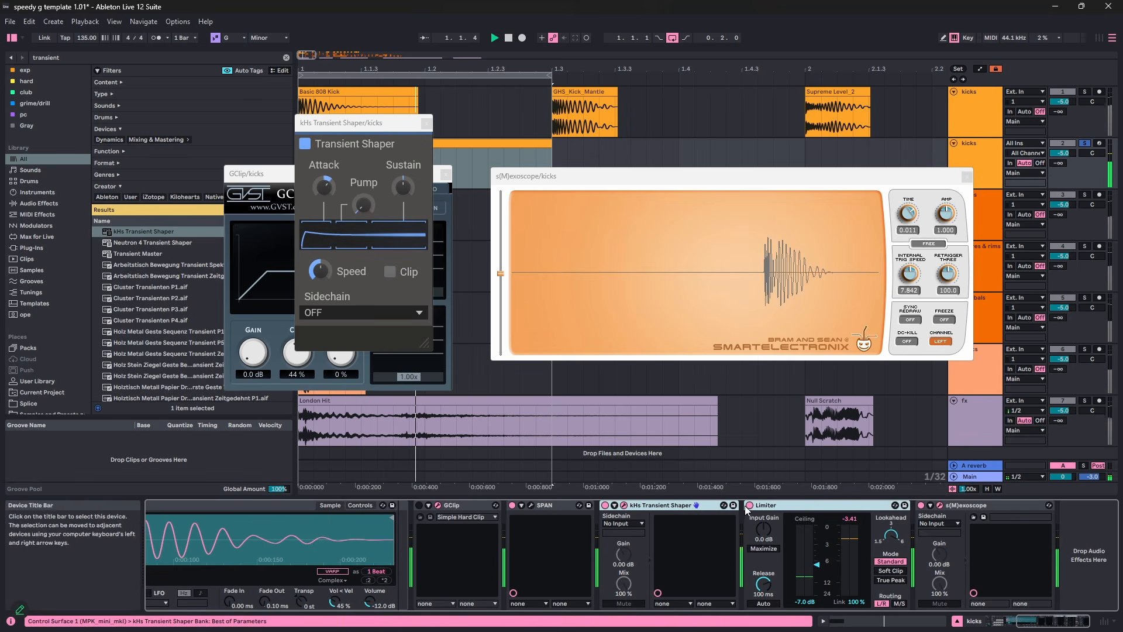
click(750, 505)
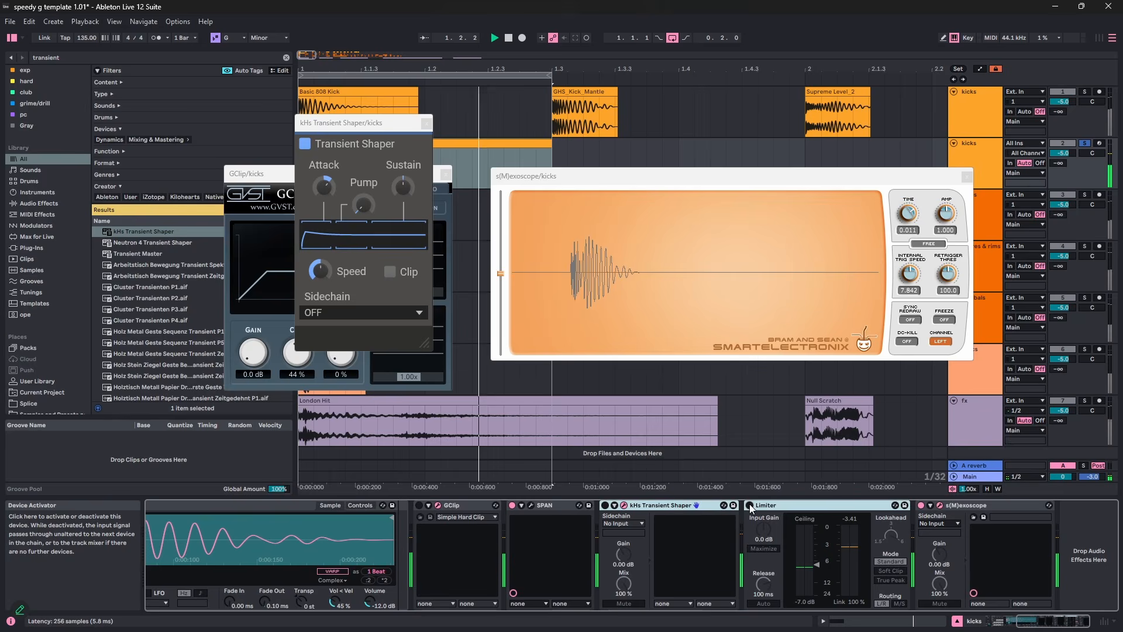
click(750, 505)
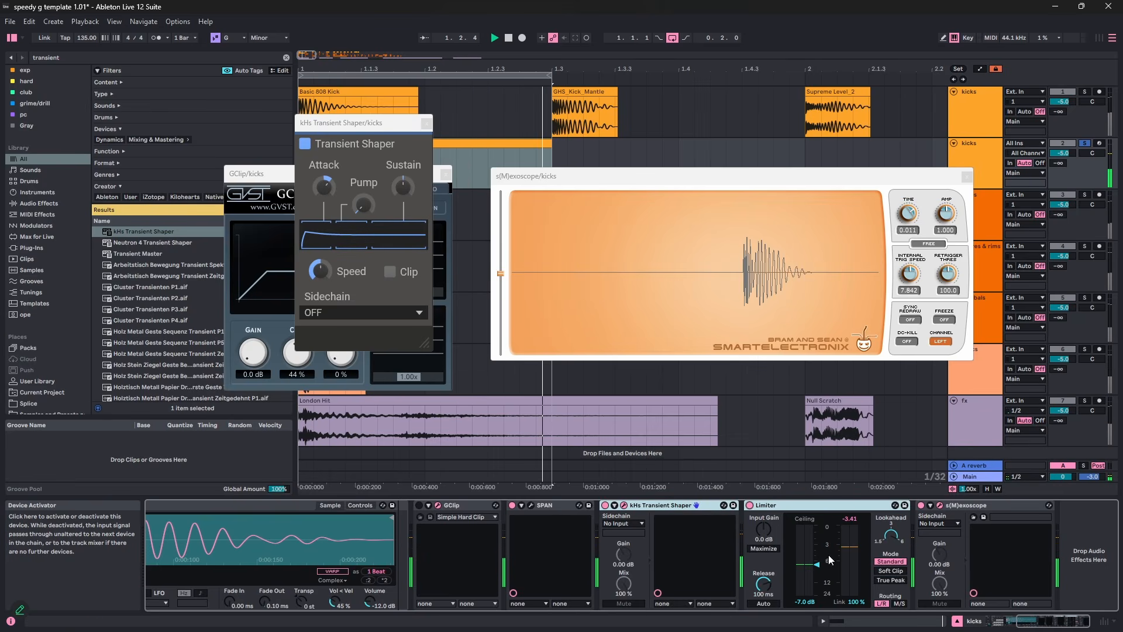
click(891, 536)
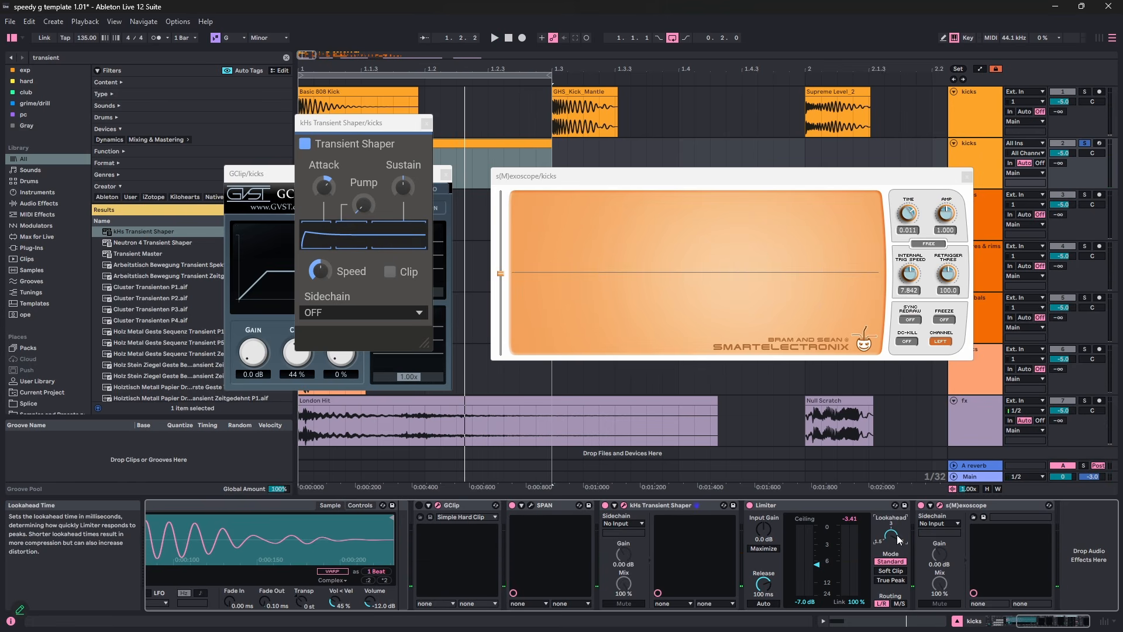
key(space)
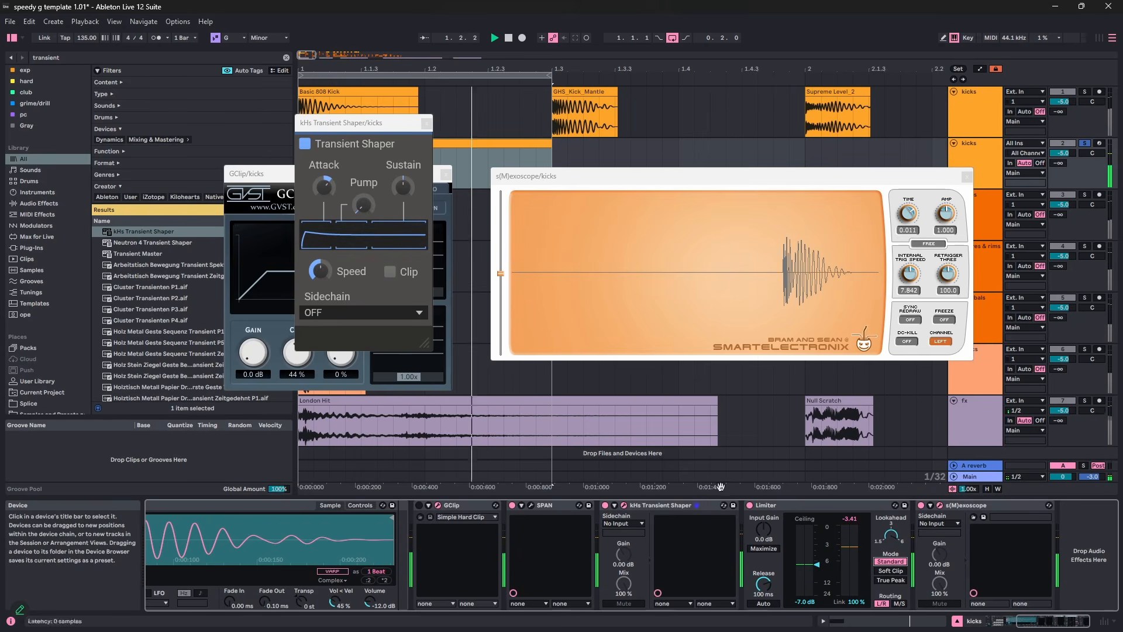
- Close the Transient Shaper window and insert EQ Eight between the Transient Shaper and the Limiter
click(426, 123)
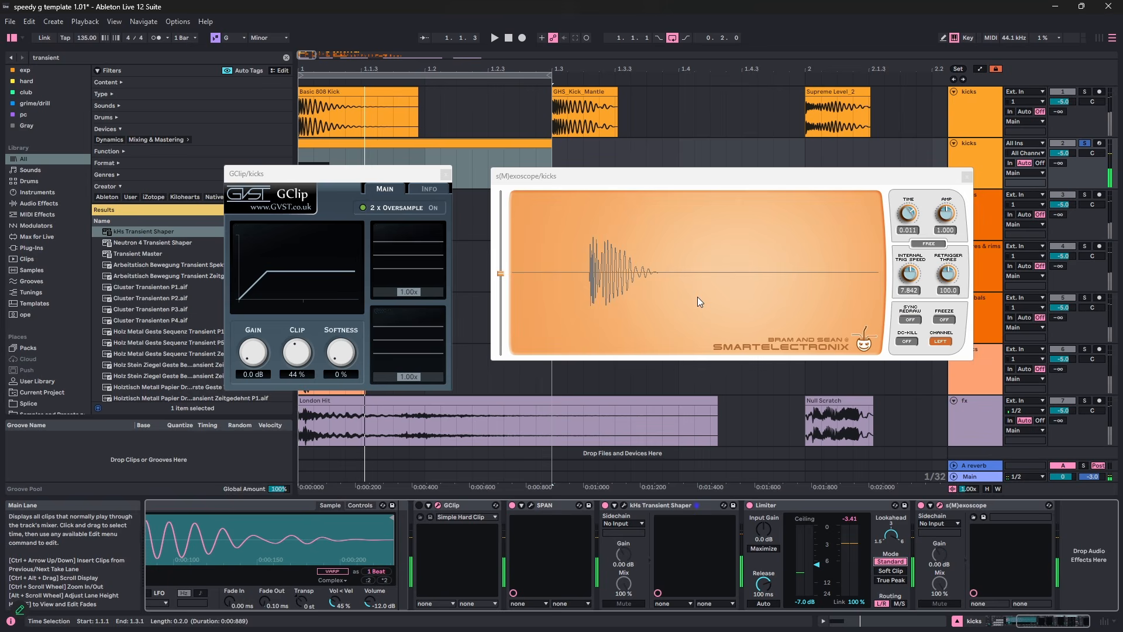
key(ctrl+f)
text(eq)
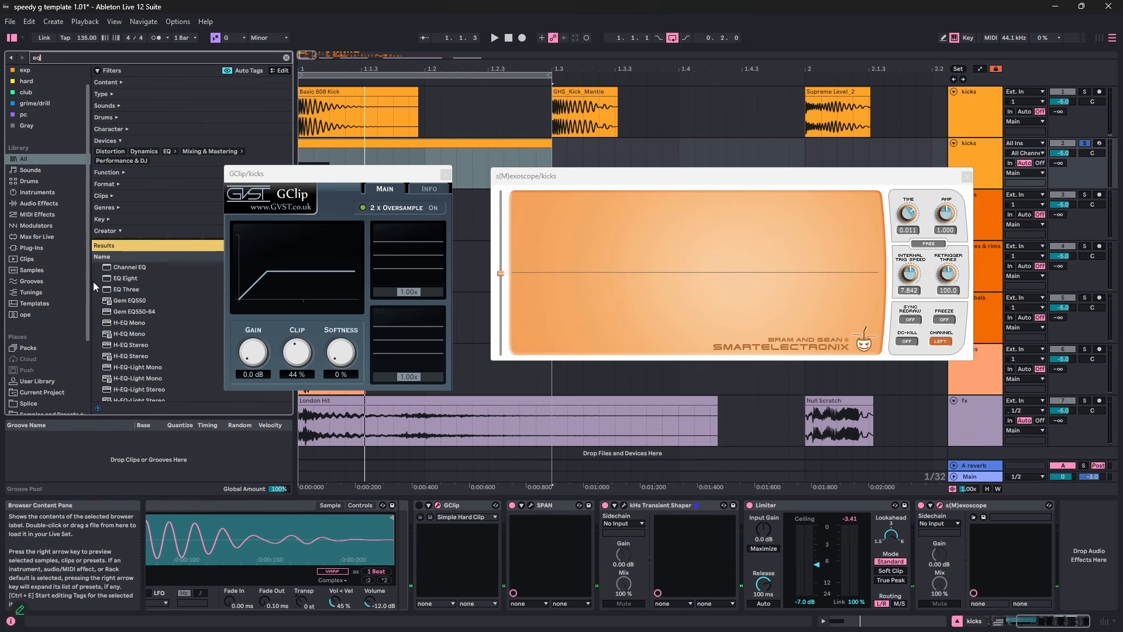
drag(126, 279, 699, 576)
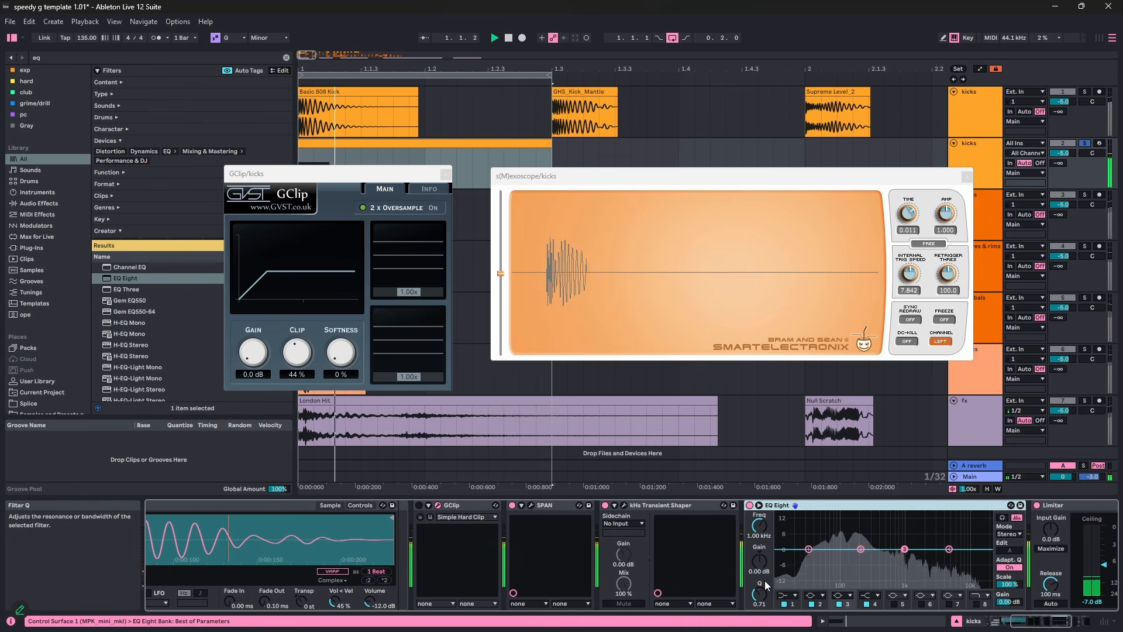
- Make EQ Eight's band 1 a steep low cut and set its frequency to 26.6 Hz during playback
click(795, 596)
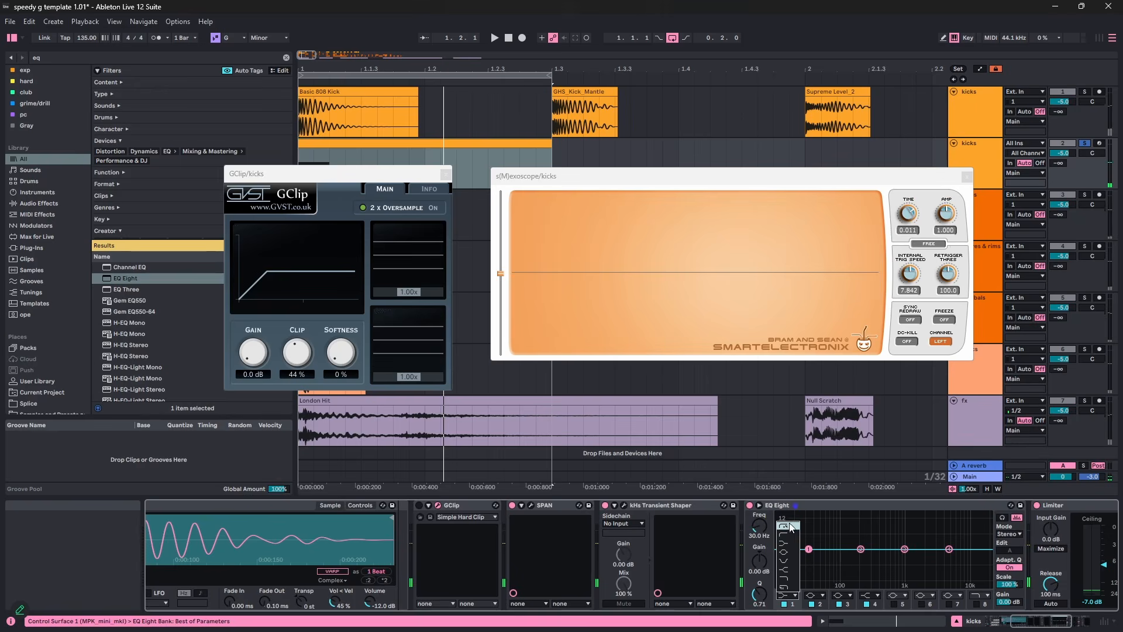
click(789, 526)
key(space)
drag(765, 530, 765, 529)
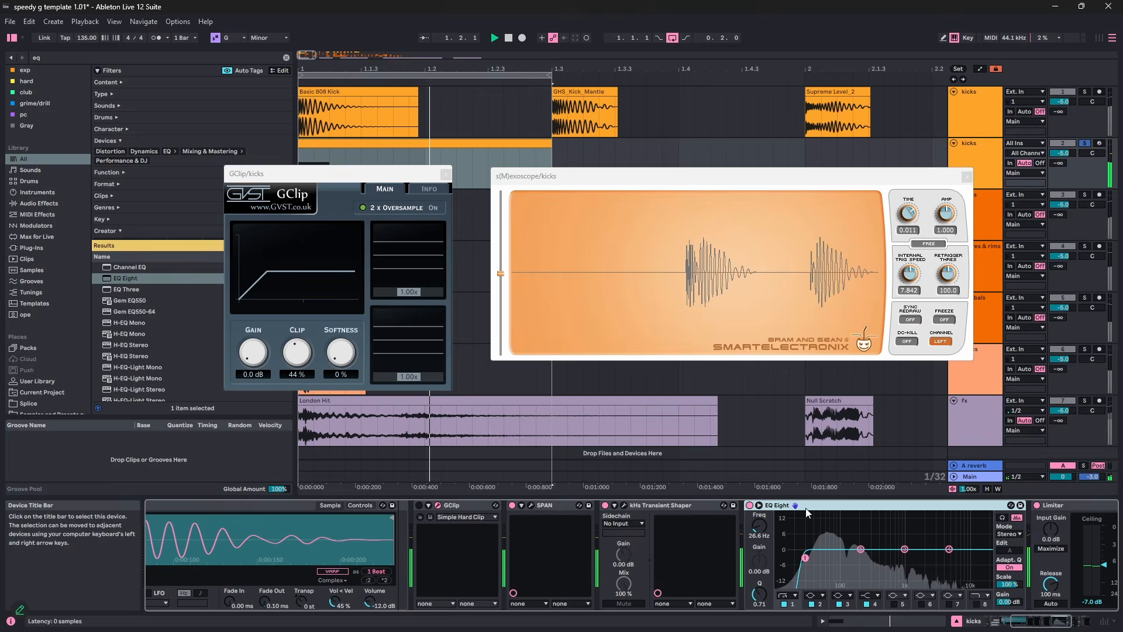
- Show the Session mixer with GClip's window moved off the tracks, and bypass EQ Eight to compare the kicks level in playback
key(Tab)
key(space)
drag(380, 178, 862, 136)
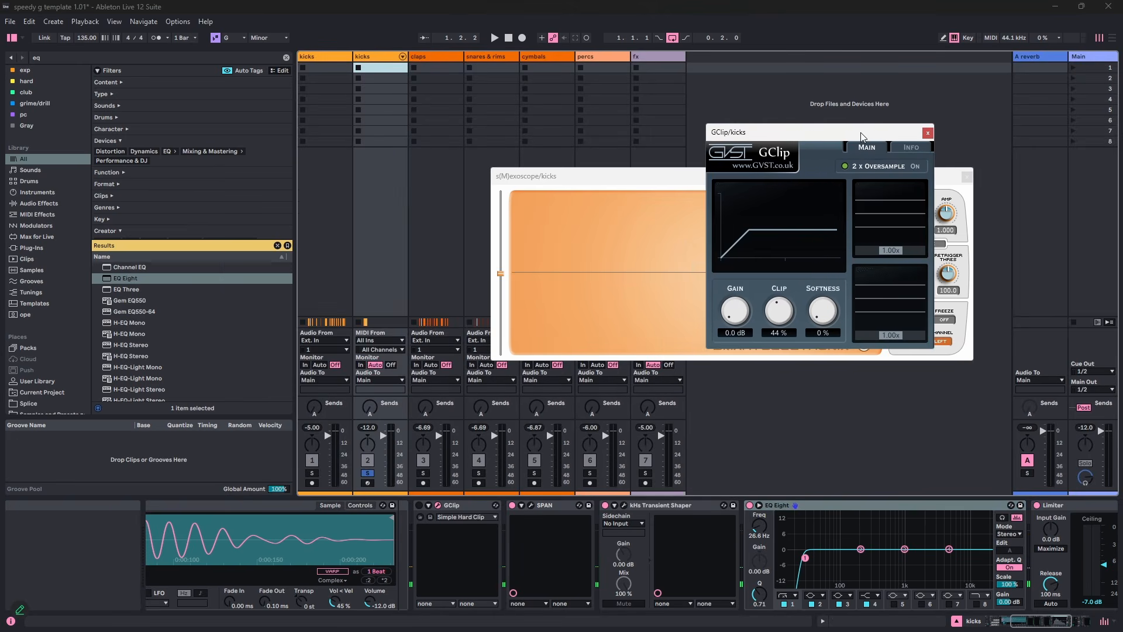
key(space)
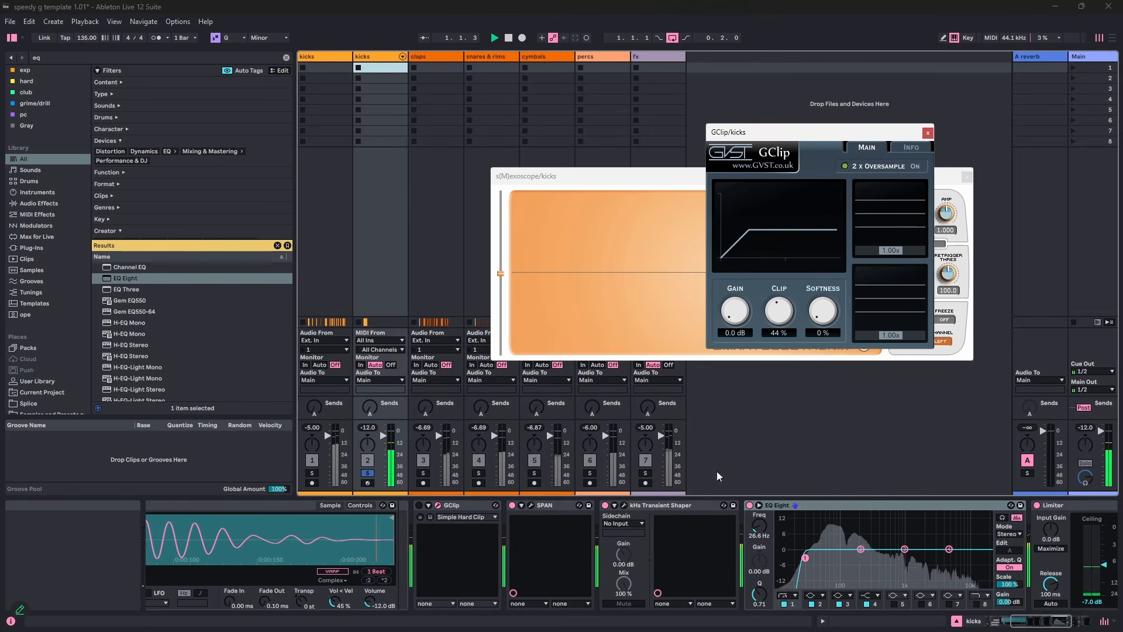
click(749, 505)
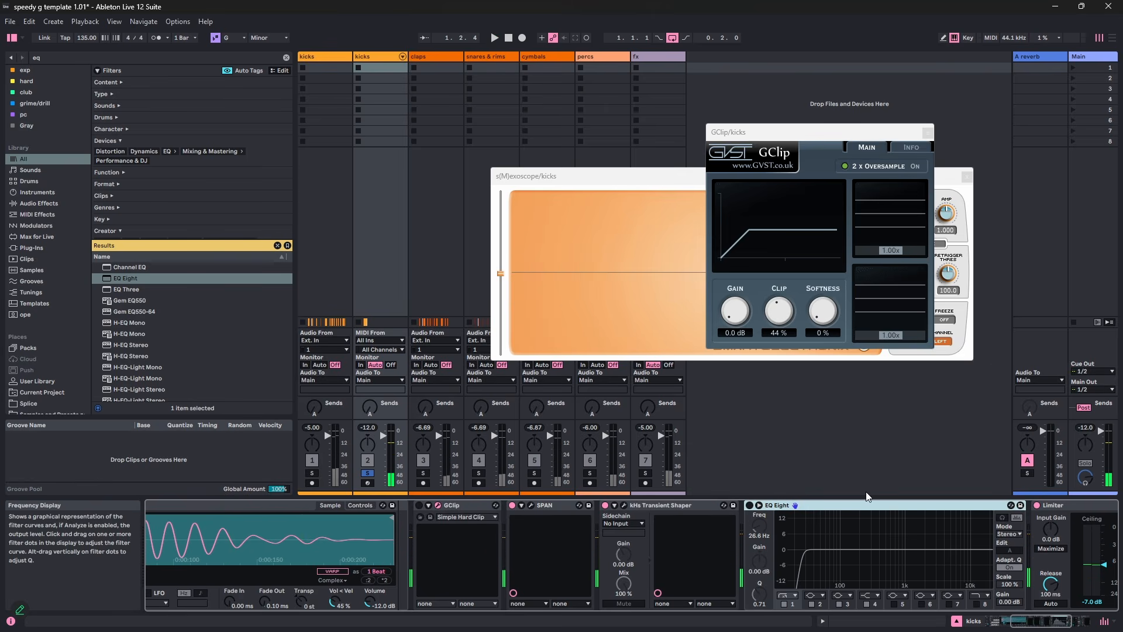
- Return to the Arrangement, play the loop and move the s(M)exoscope window clear of its controls being covered by GClip
key(Tab)
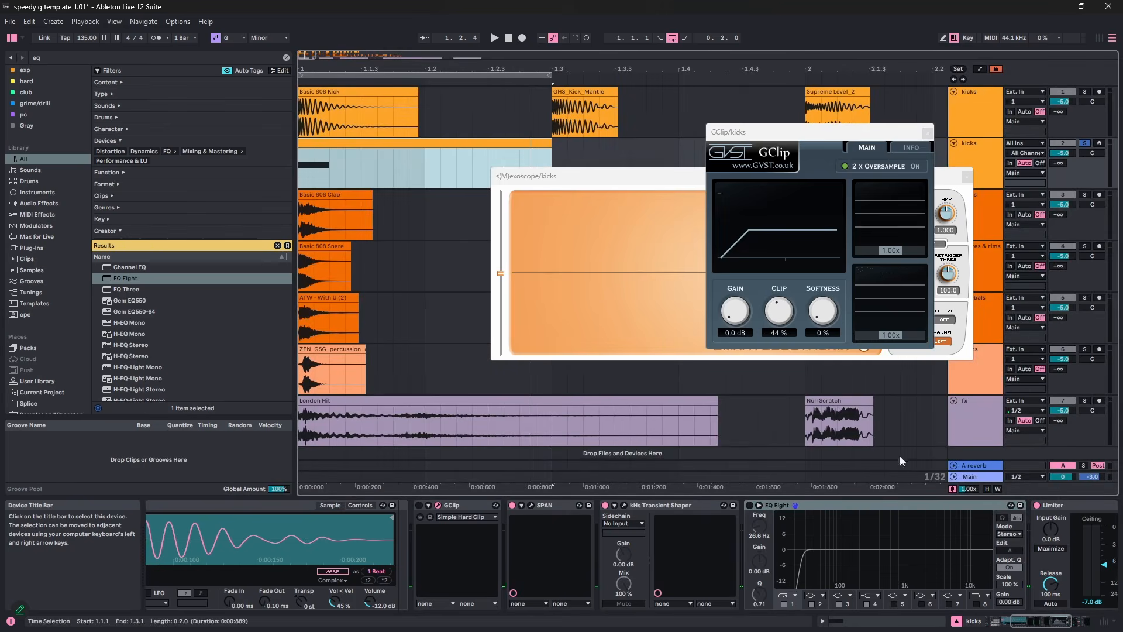
click(1055, 624)
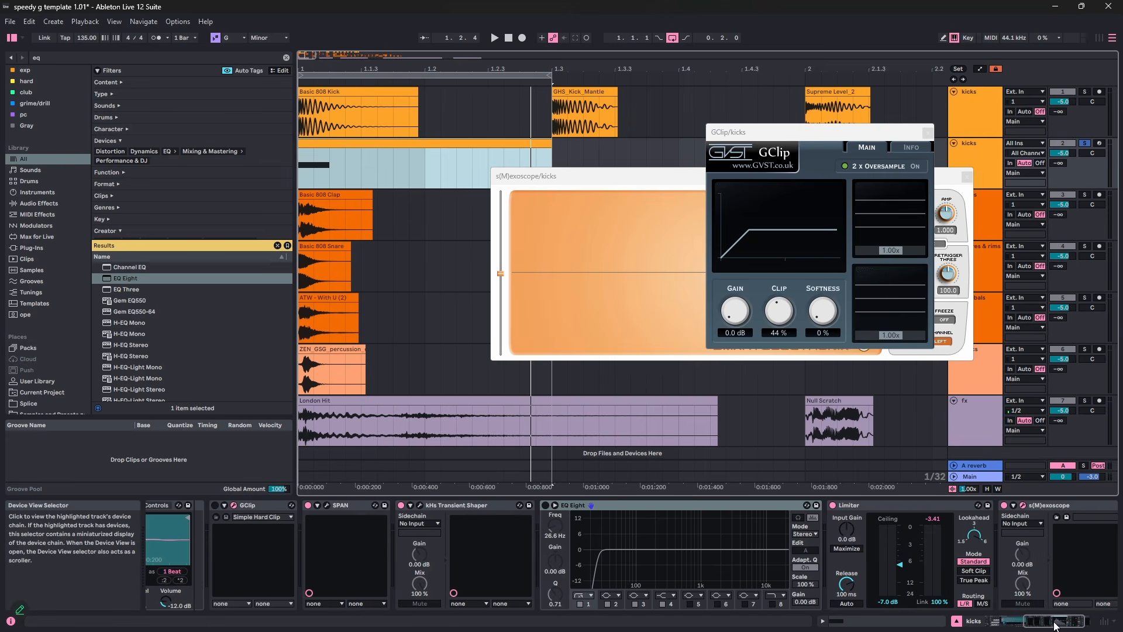
key(space)
drag(691, 182, 489, 241)
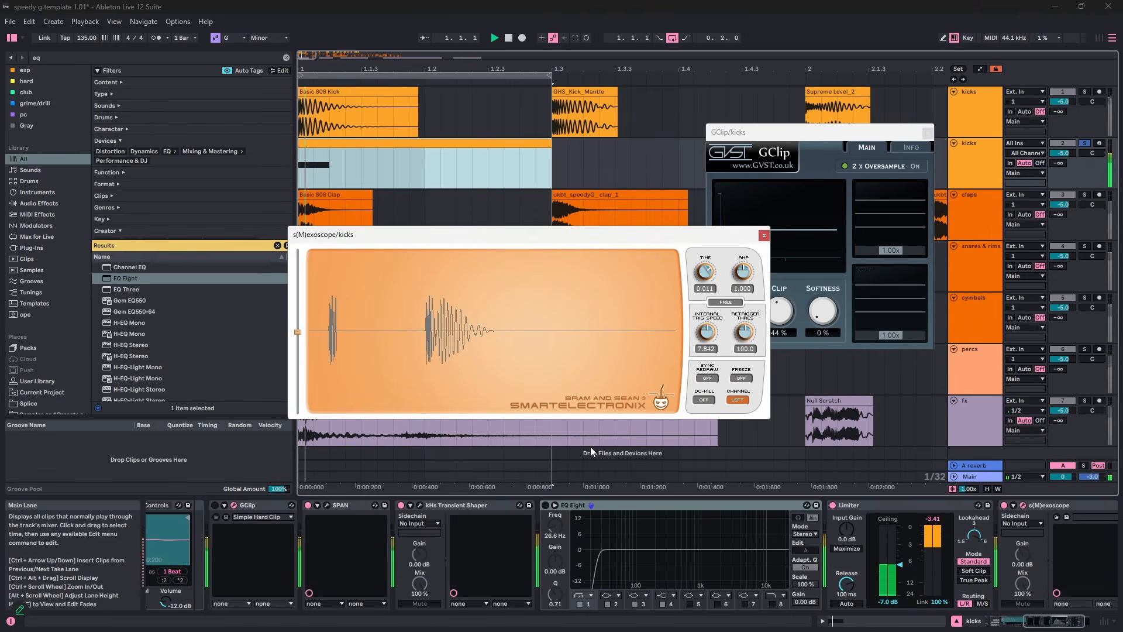
- Move the Transient Shaper between EQ Eight and the Limiter, and compare the kick in playback with the Limiter and Transient Shaper bypassed
drag(458, 507, 847, 516)
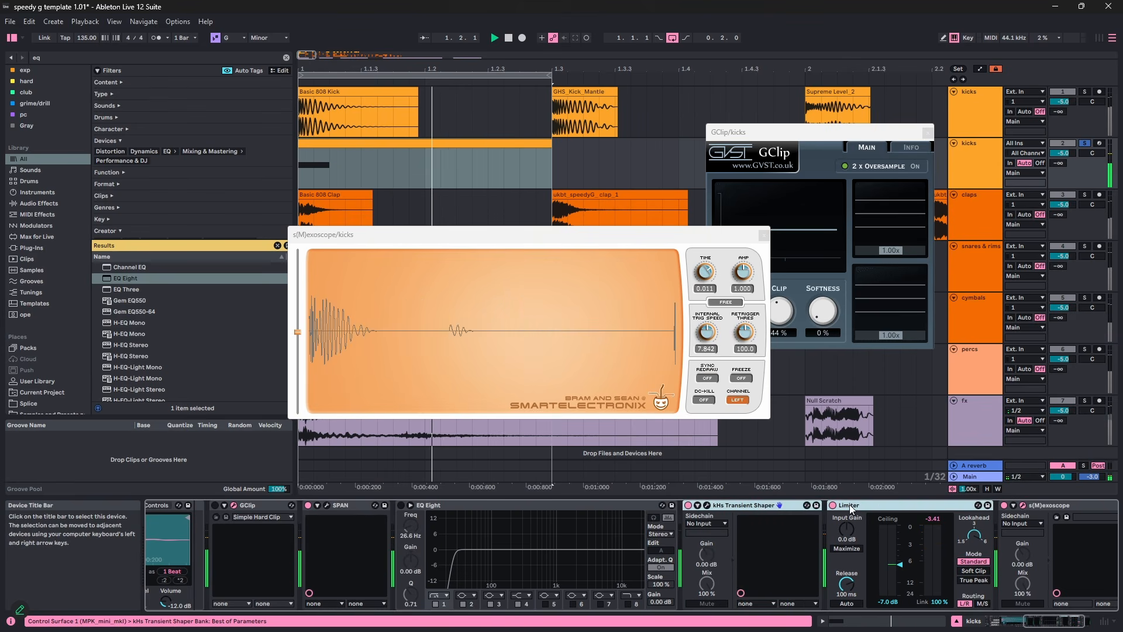
click(832, 505)
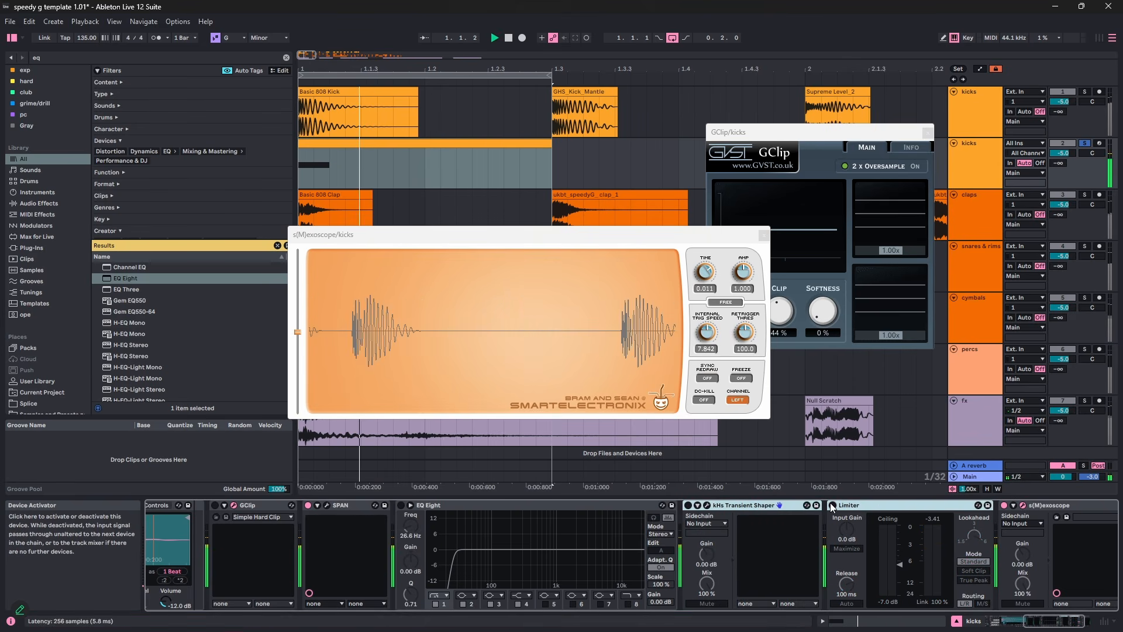
click(688, 506)
click(688, 506)
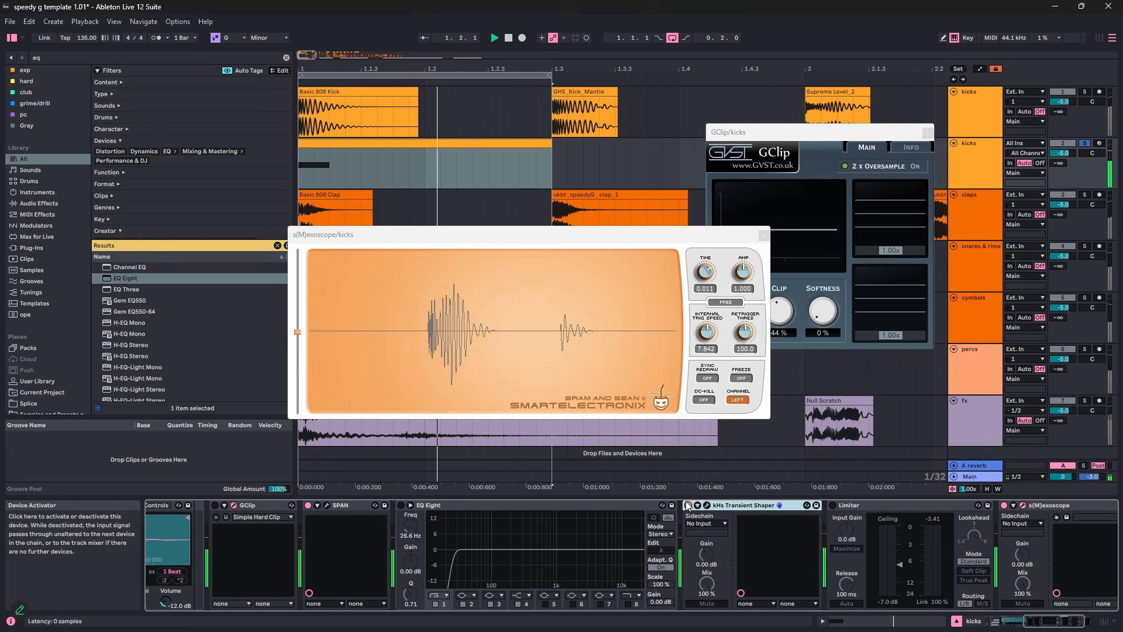
click(833, 505)
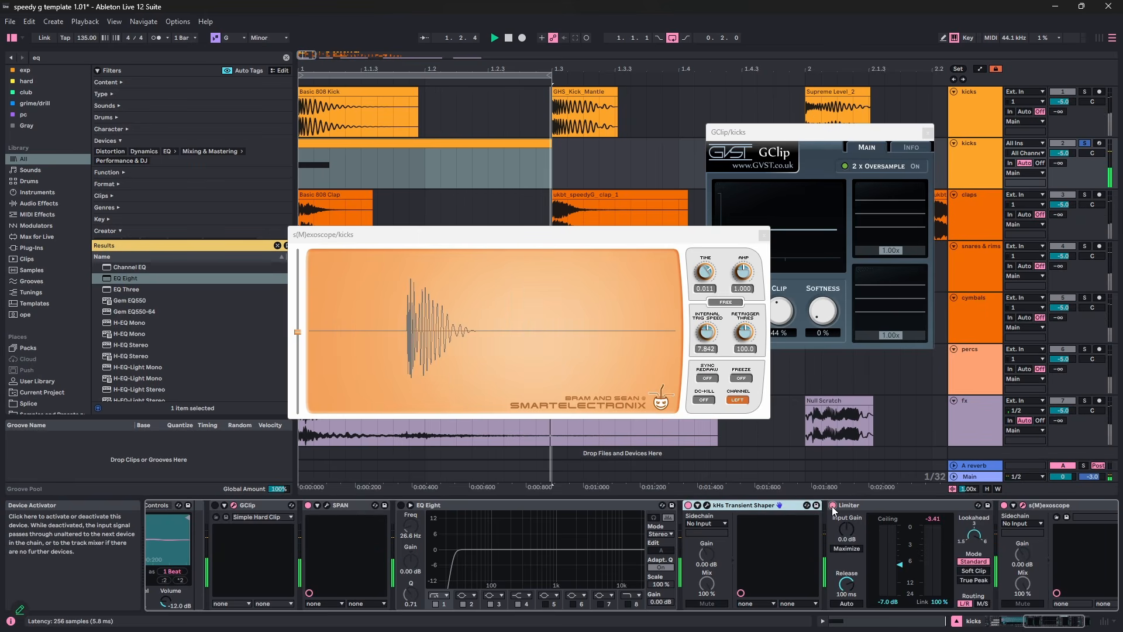
- Stop playback and move the Transient Shaper and Limiter together to directly after the gritty kick's Simpler in its Drum Rack chain
drag(1044, 625, 1033, 624)
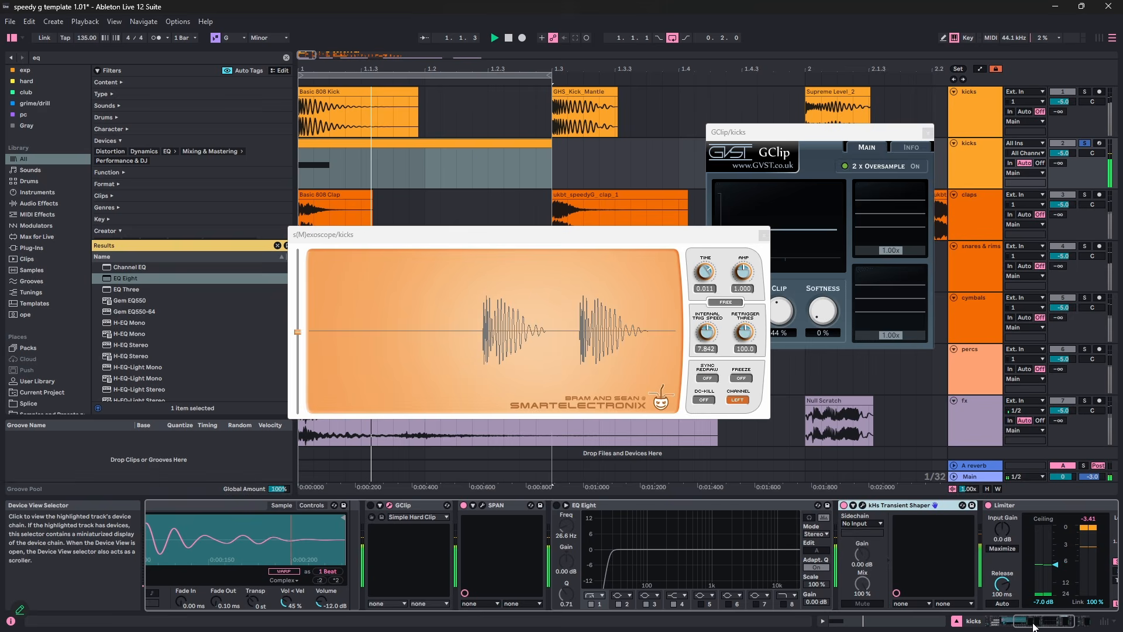
key(space)
click(1014, 507)
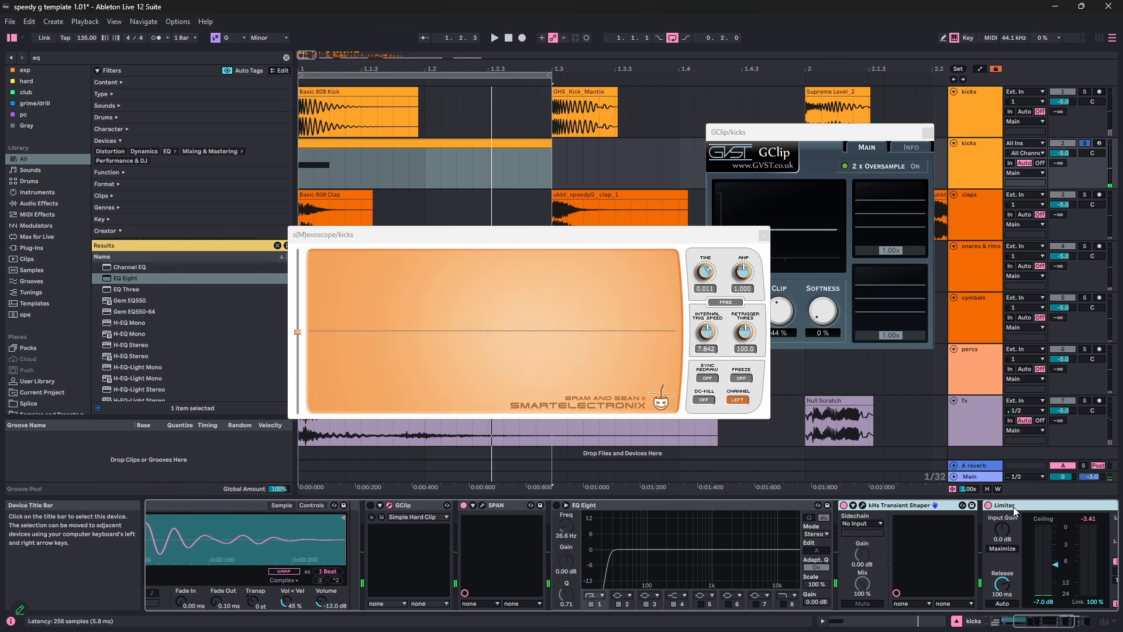
drag(351, 543, 352, 544)
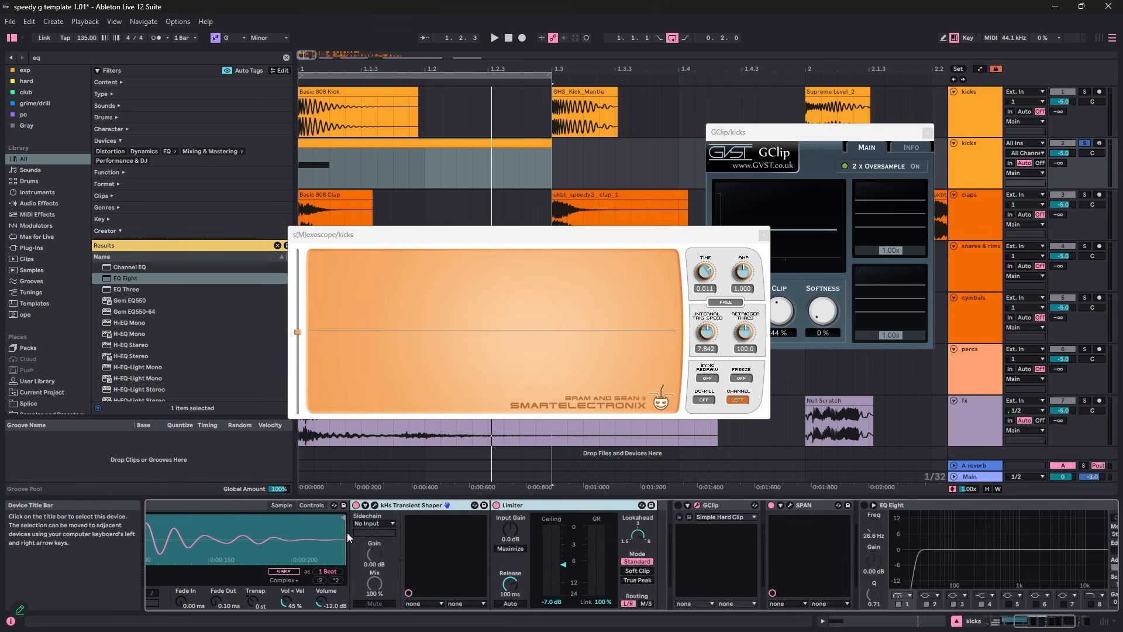
drag(1014, 624, 997, 628)
- Play the loop and compare the gritty kick in s(M)exoscope with the Limiter bypassed and active
key(space)
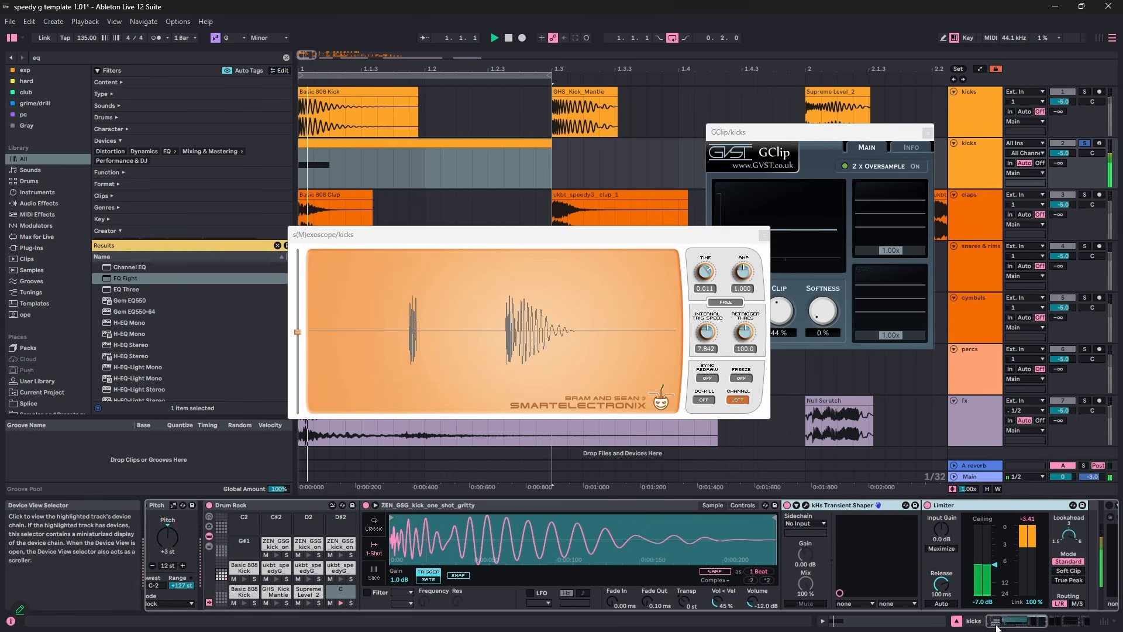
click(929, 505)
click(928, 505)
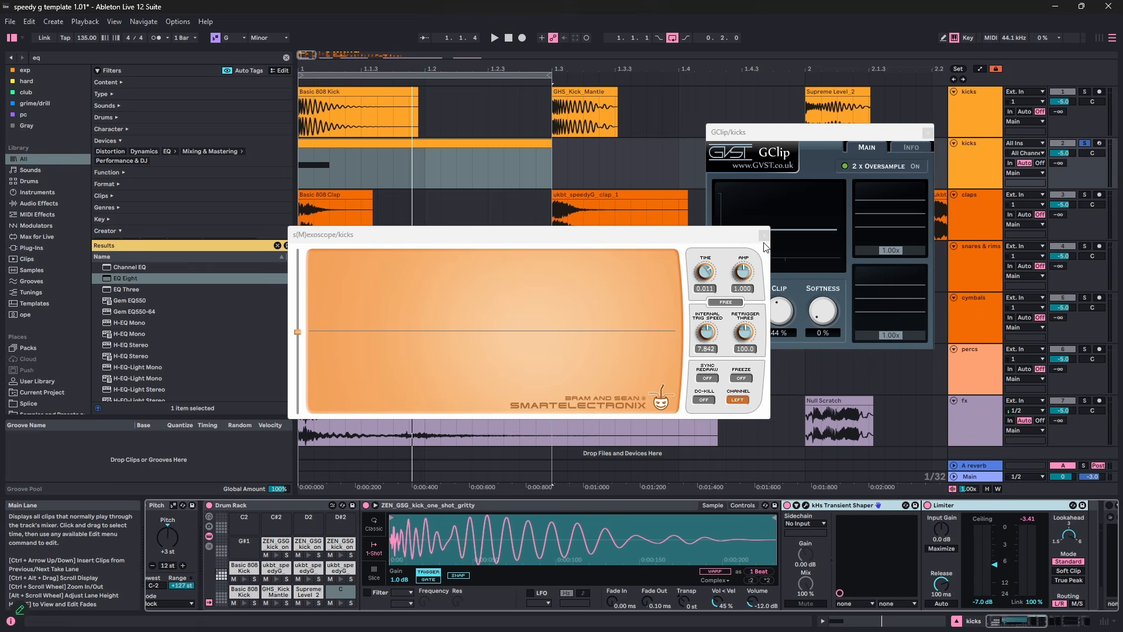
key(space)
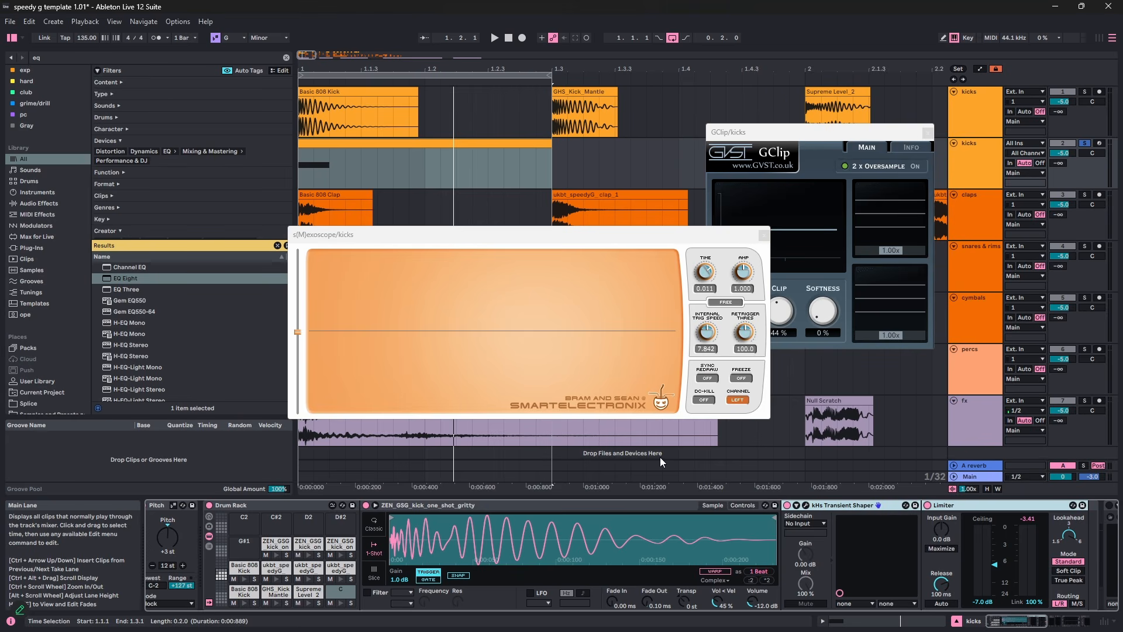
click(1046, 624)
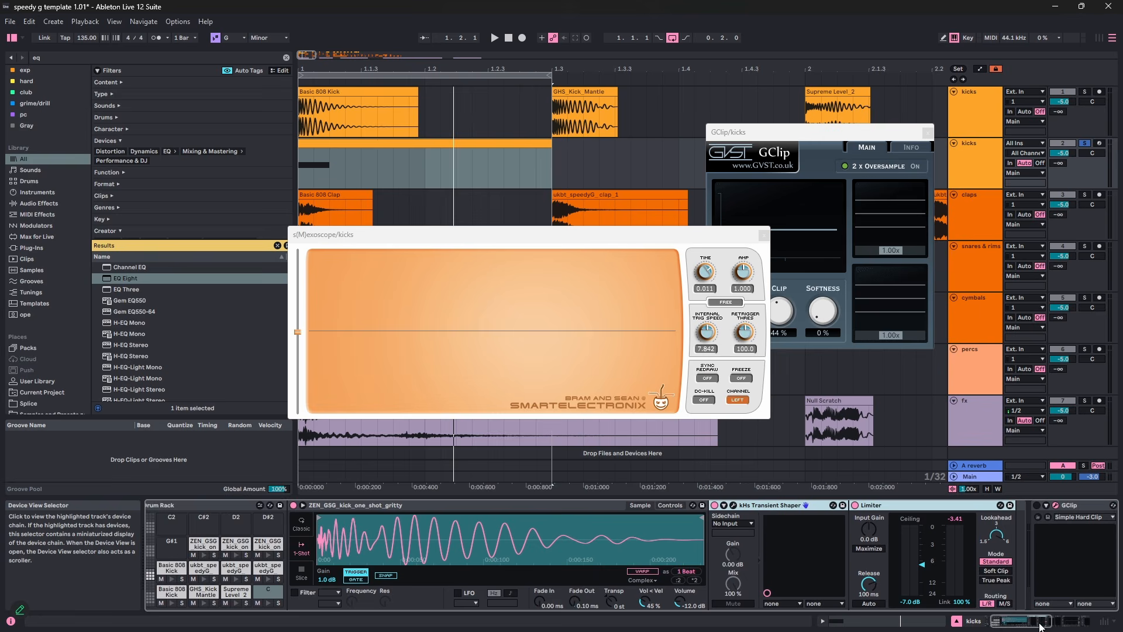
key(space)
key(space)
- Set the Pitch effect to +10 st while the kick loop plays
drag(1046, 626, 996, 625)
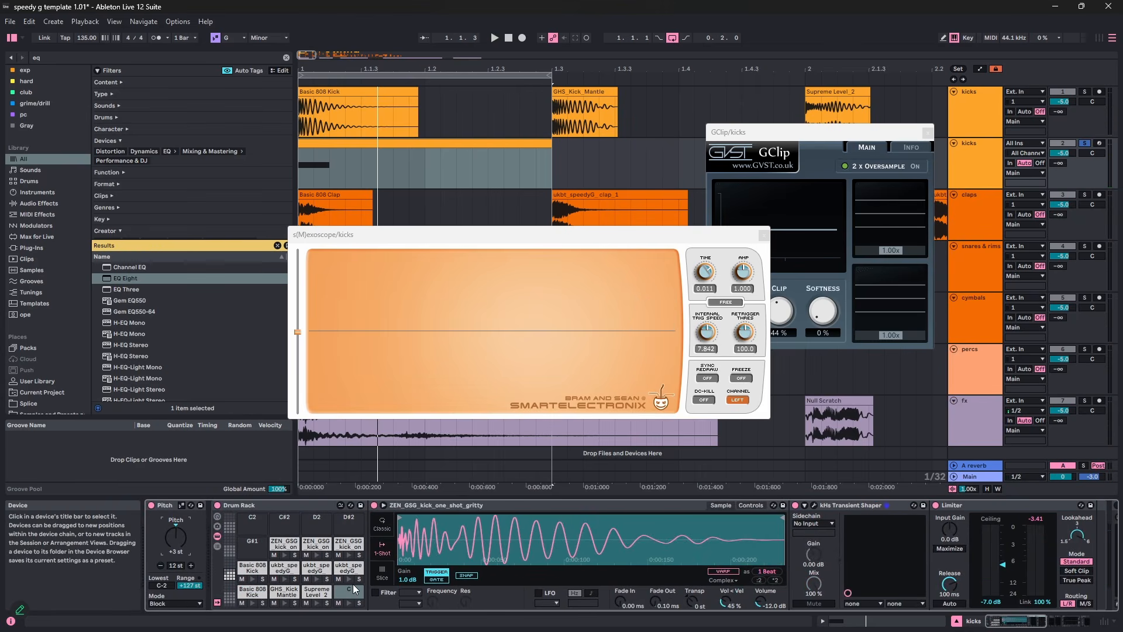
key(space)
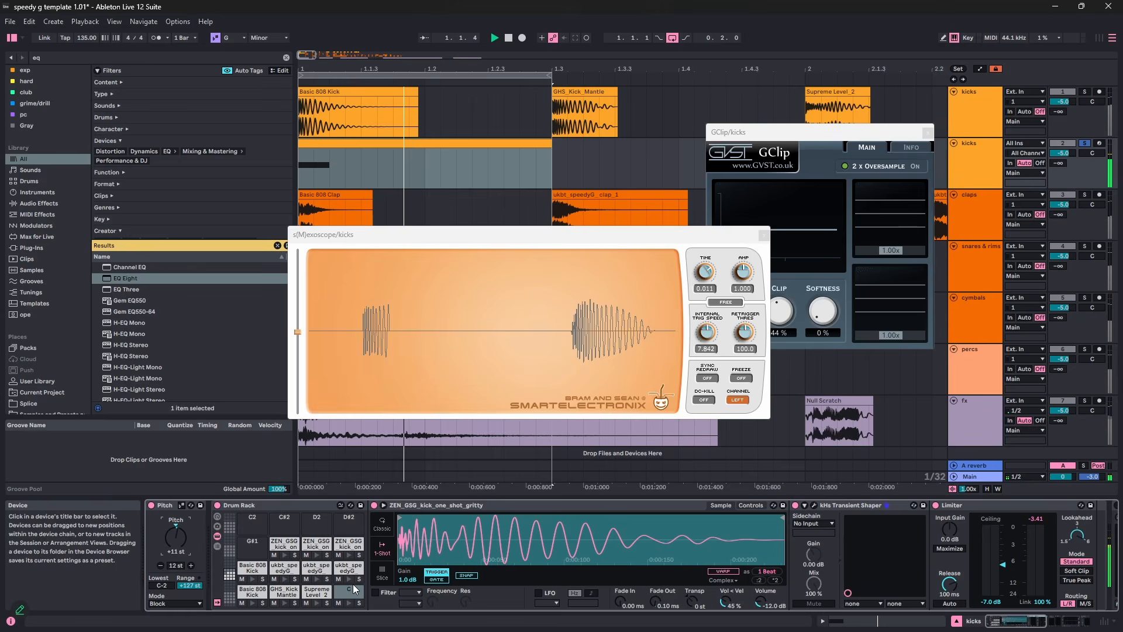
key(space)
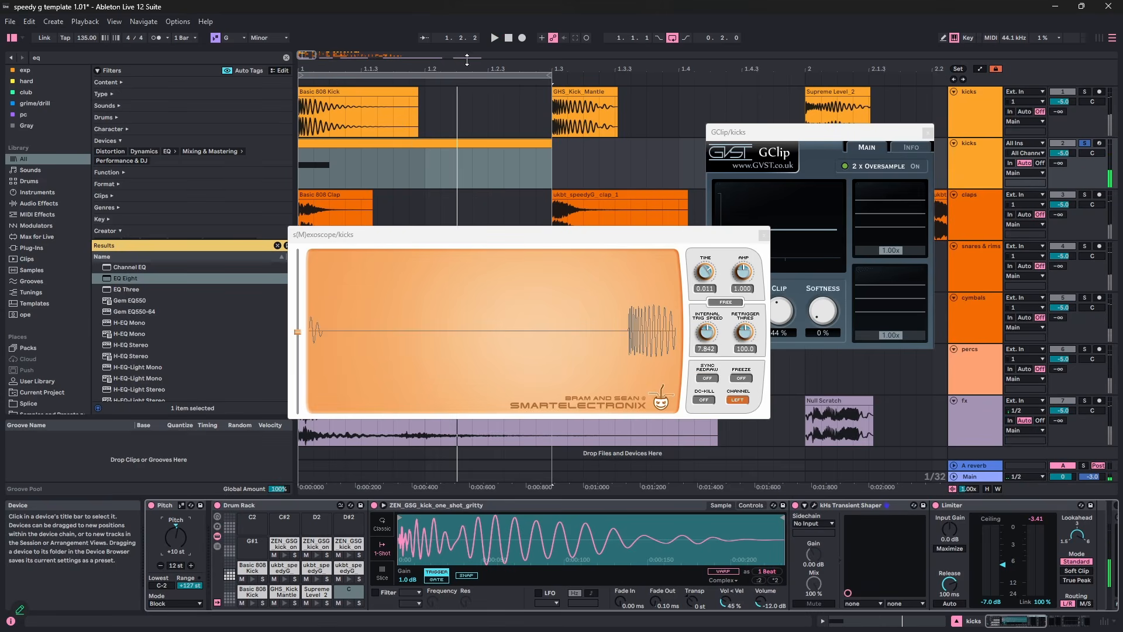
- Select the D2 pad with the straight kick, play it, and copy its Snap setting to its siblings
click(316, 544)
key(space)
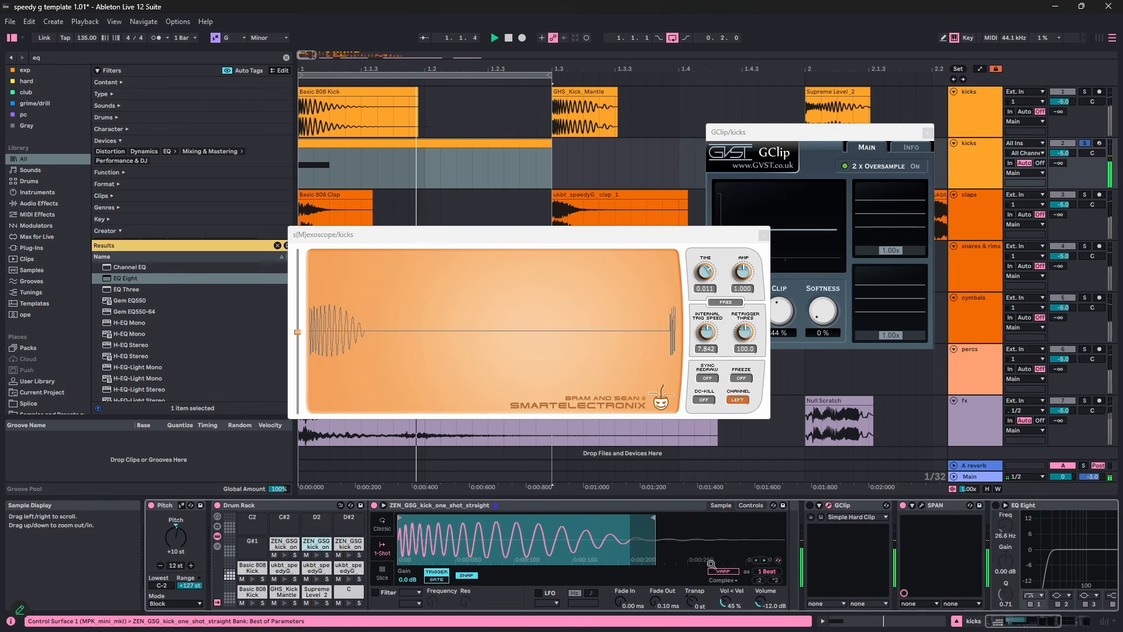
right_click(472, 574)
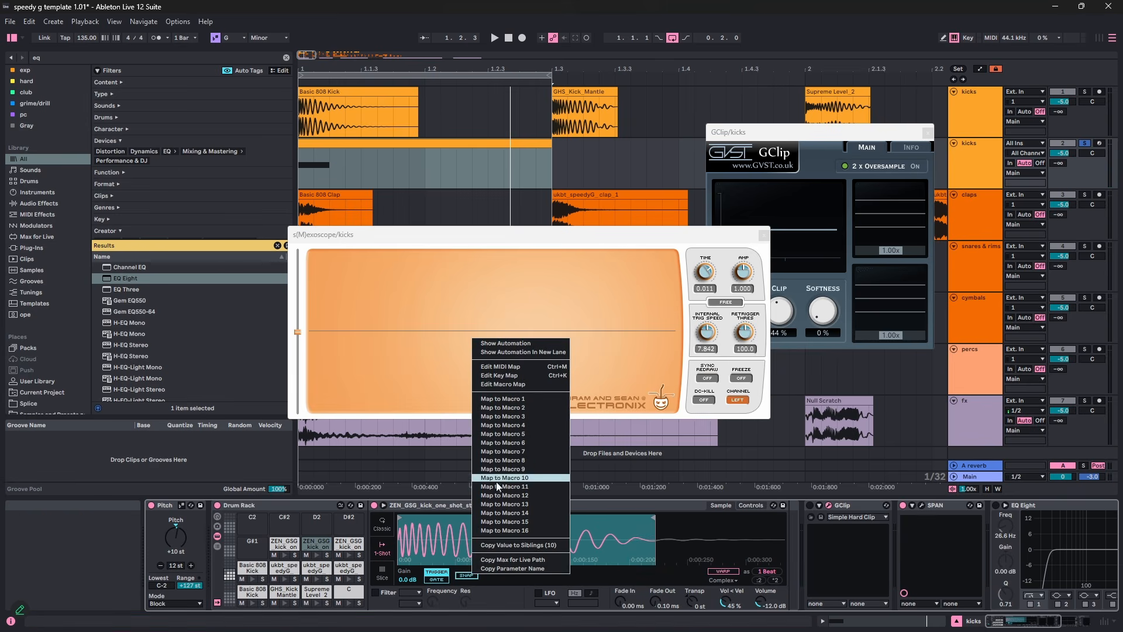
click(535, 545)
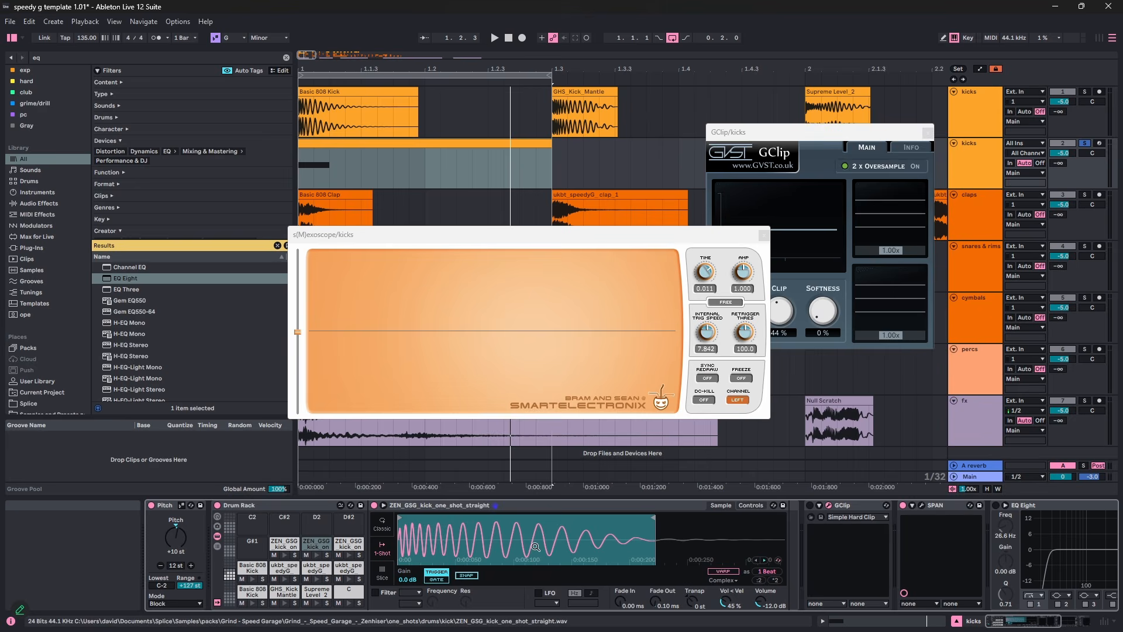
- Extend the straight kick's sample end marker to the end of the waveform
drag(651, 519, 828, 508)
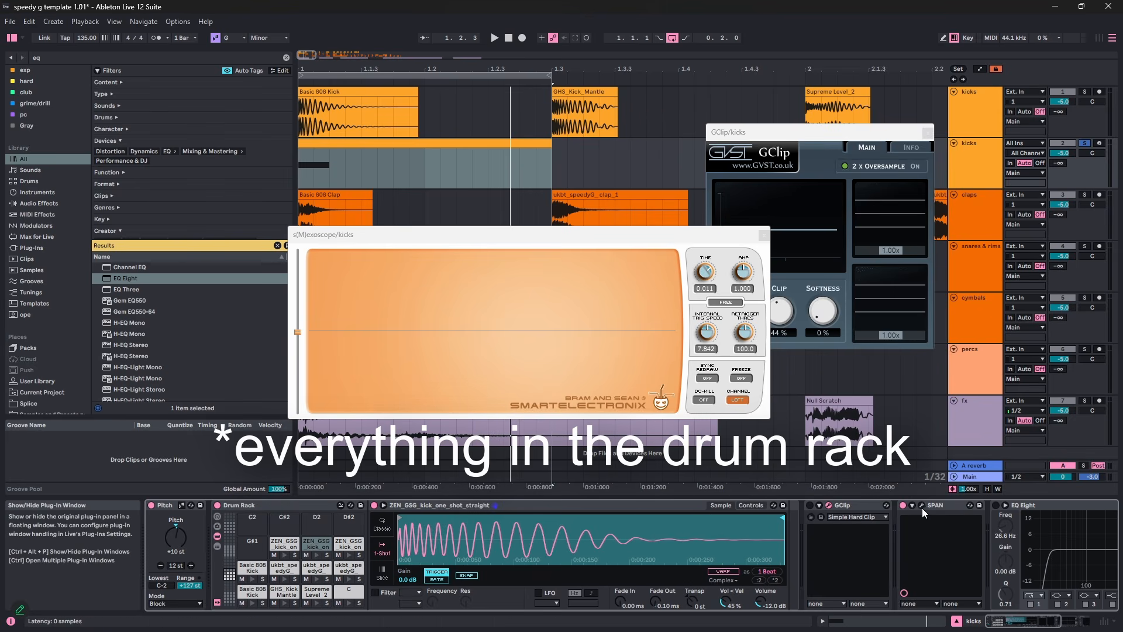
right_click(499, 553)
click(524, 520)
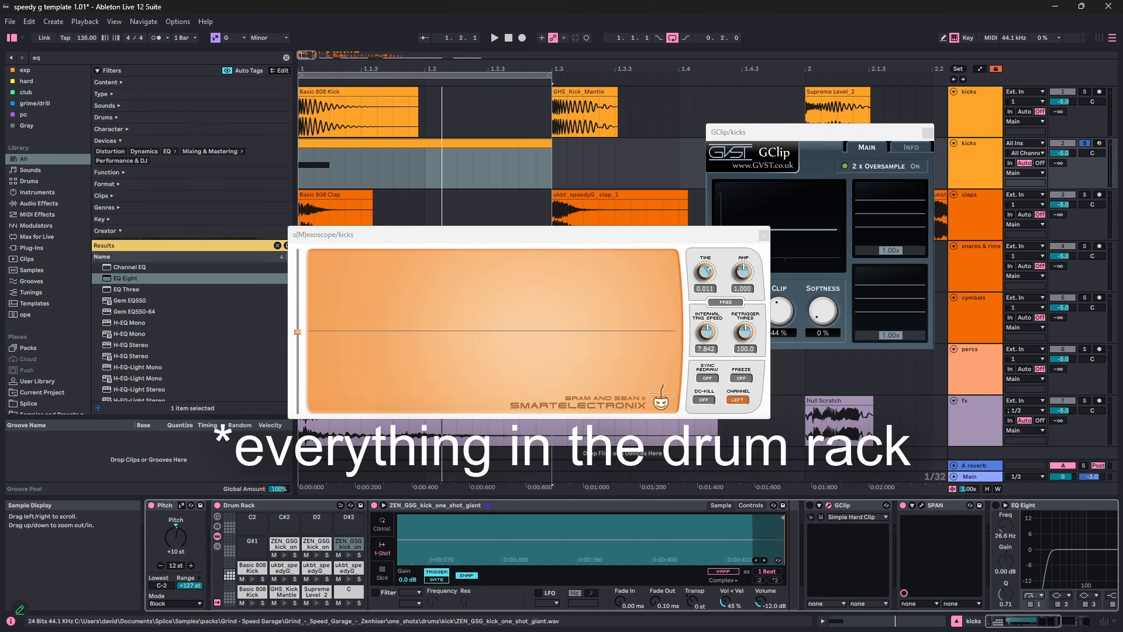
- Extend the D#2 giant kick's sample end marker over its whole waveform and play it
drag(779, 518, 615, 512)
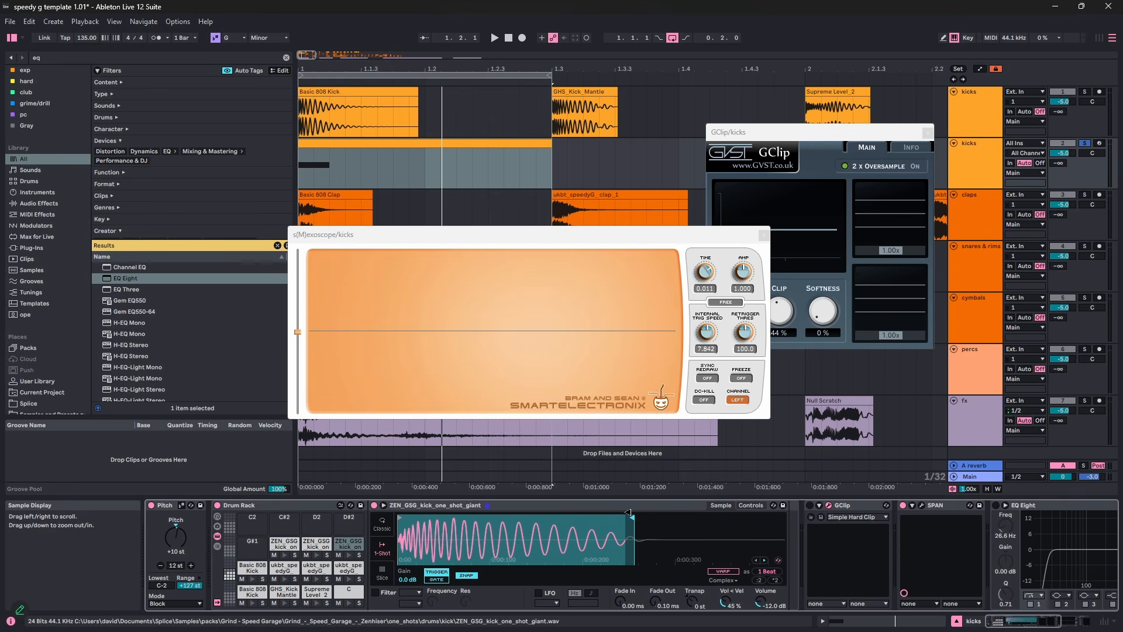
mouse_move(628, 512)
mouse_down()
mouse_move(609, 514)
mouse_move(783, 522)
mouse_up()
key(space)
key(space)
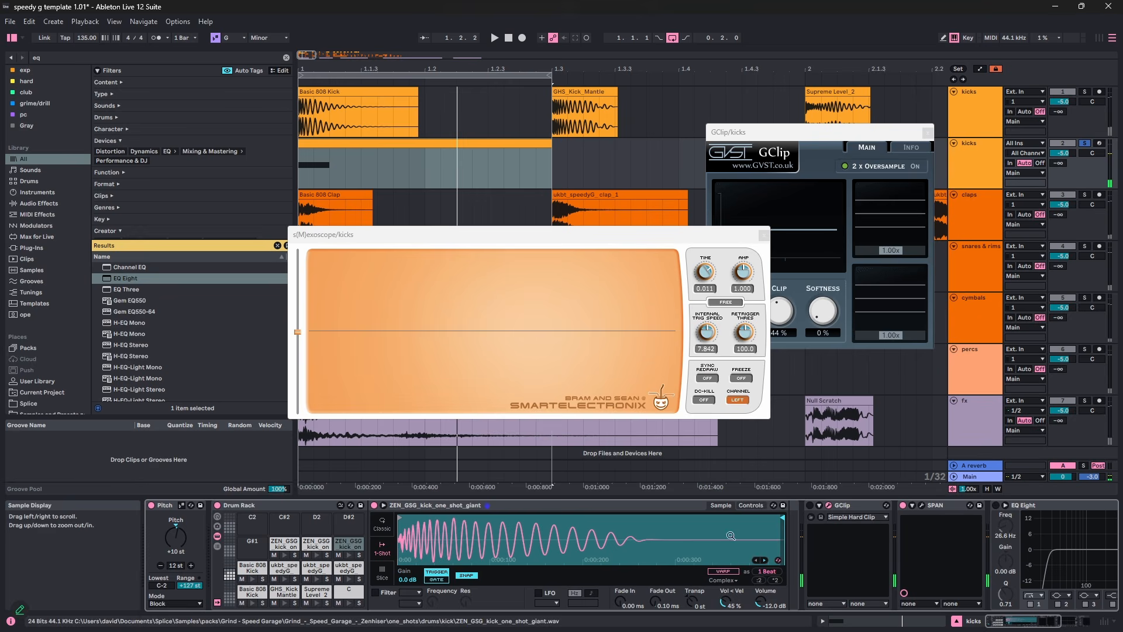
- Shorten the D2 straight kick's sample end, with its gain at 3.0 dB and fade-out at 9.26 ms, while it plays
click(316, 544)
drag(567, 546, 630, 550)
key(space)
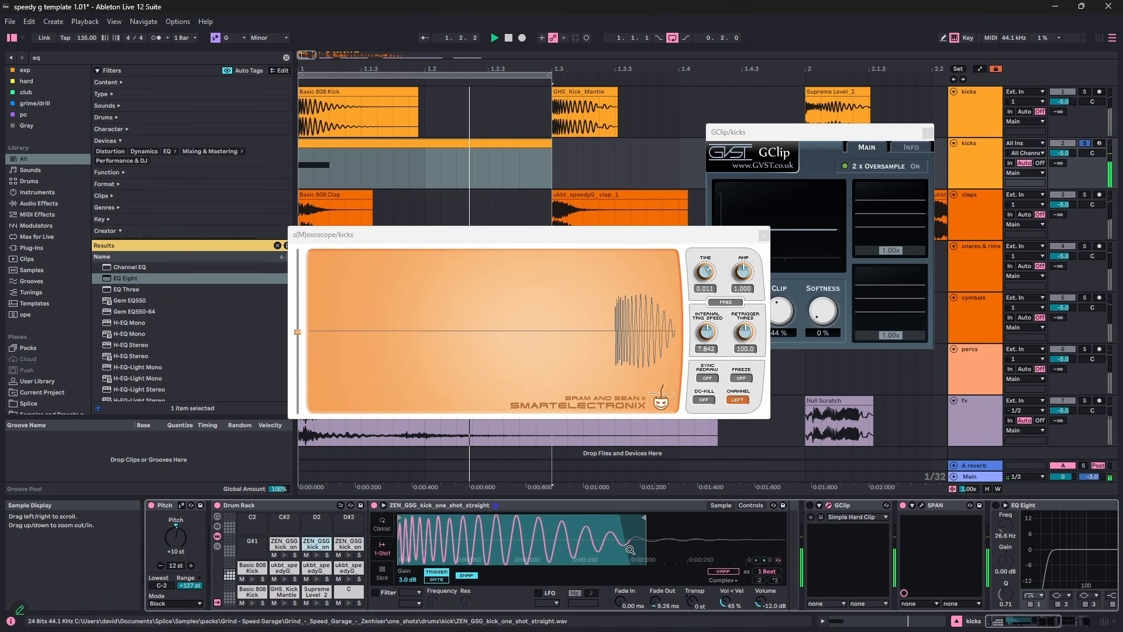
click(460, 576)
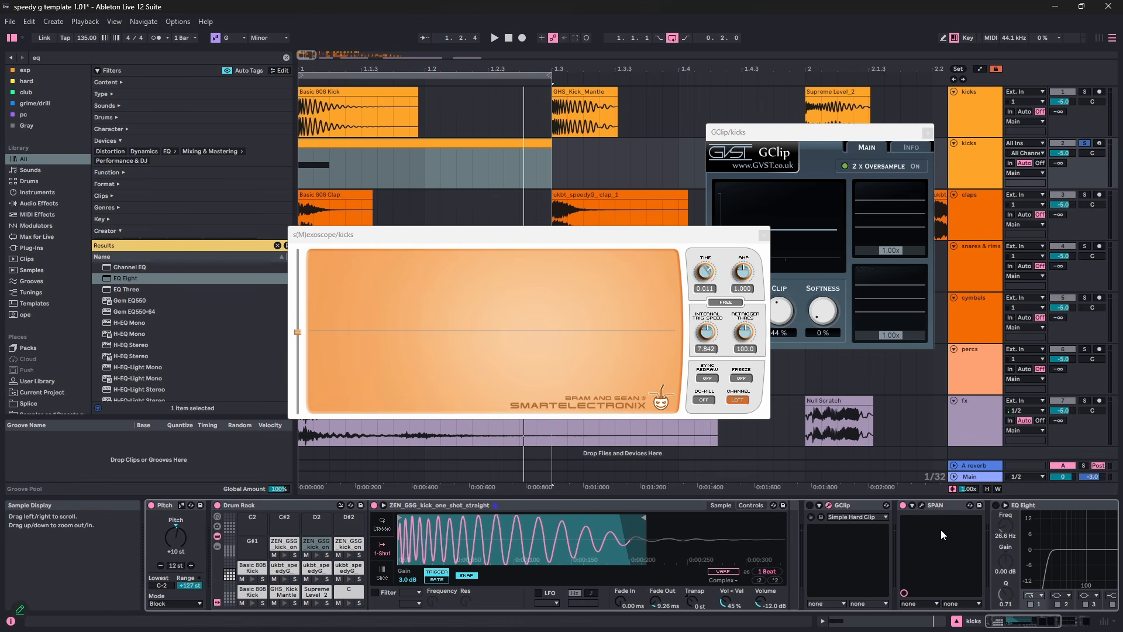
- Move SPAN ahead of GClip in the device chain and open its window
click(939, 508)
drag(814, 529, 816, 524)
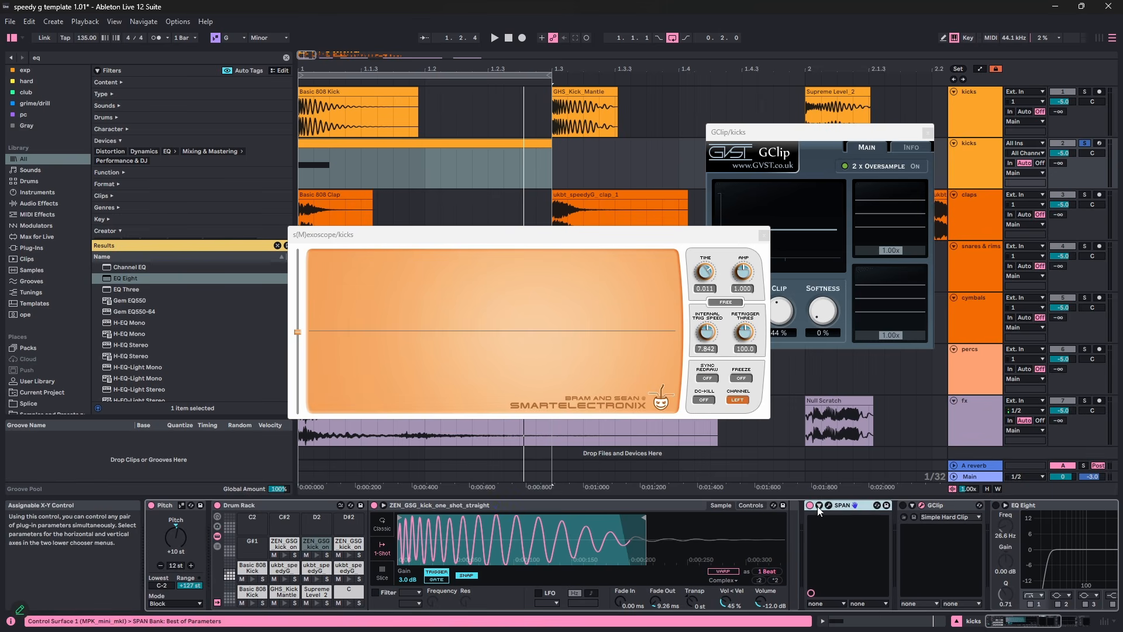
click(827, 505)
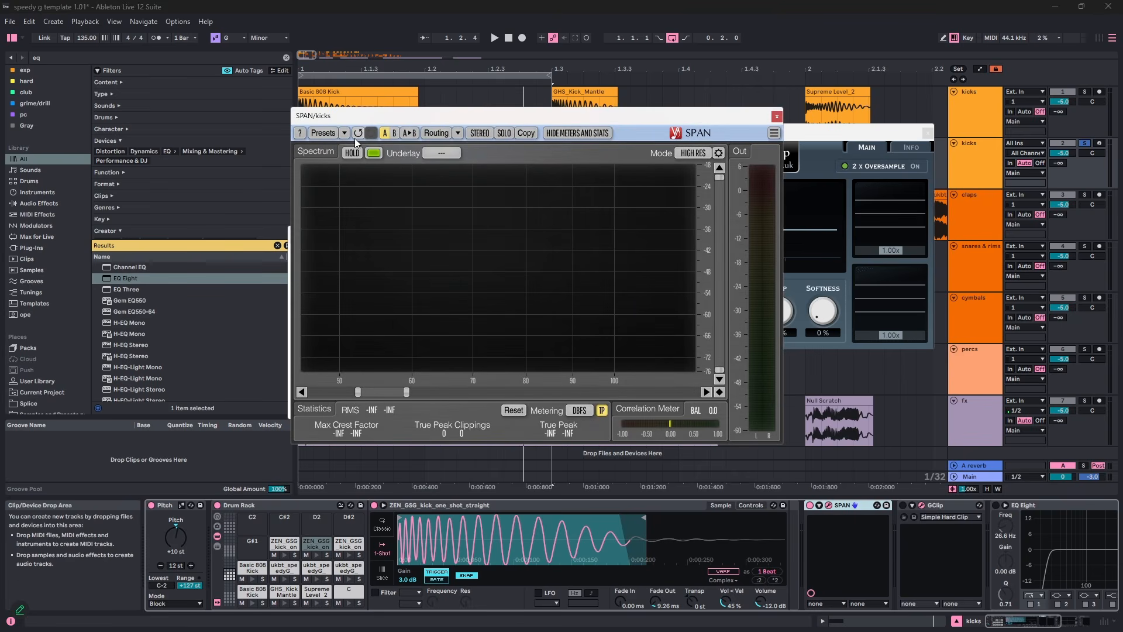
- Play the straight kick, hold SPAN's spectrum, and narrow its range to the low frequencies to read the fundamental's pitch
key(space)
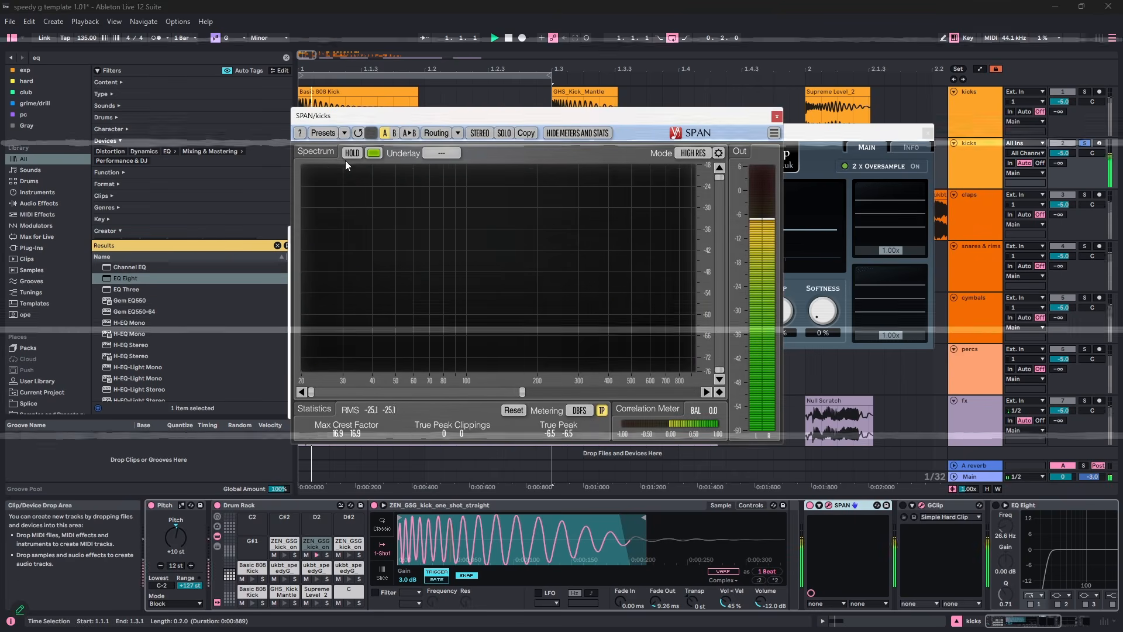
key(space)
key(space)
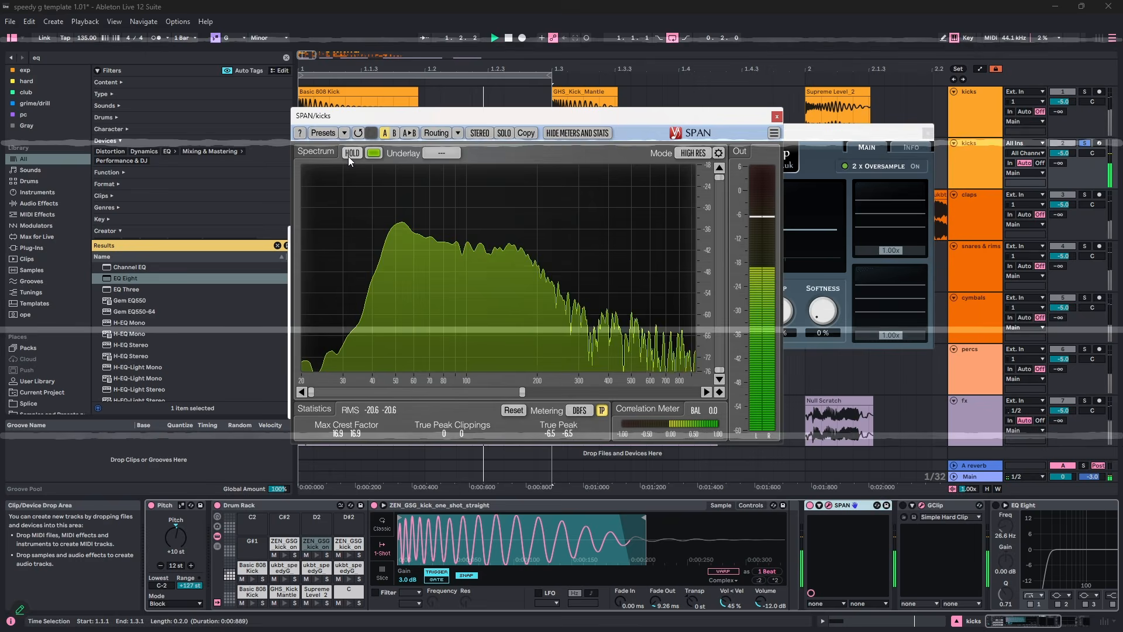
click(350, 156)
drag(311, 392, 334, 393)
drag(522, 392, 372, 392)
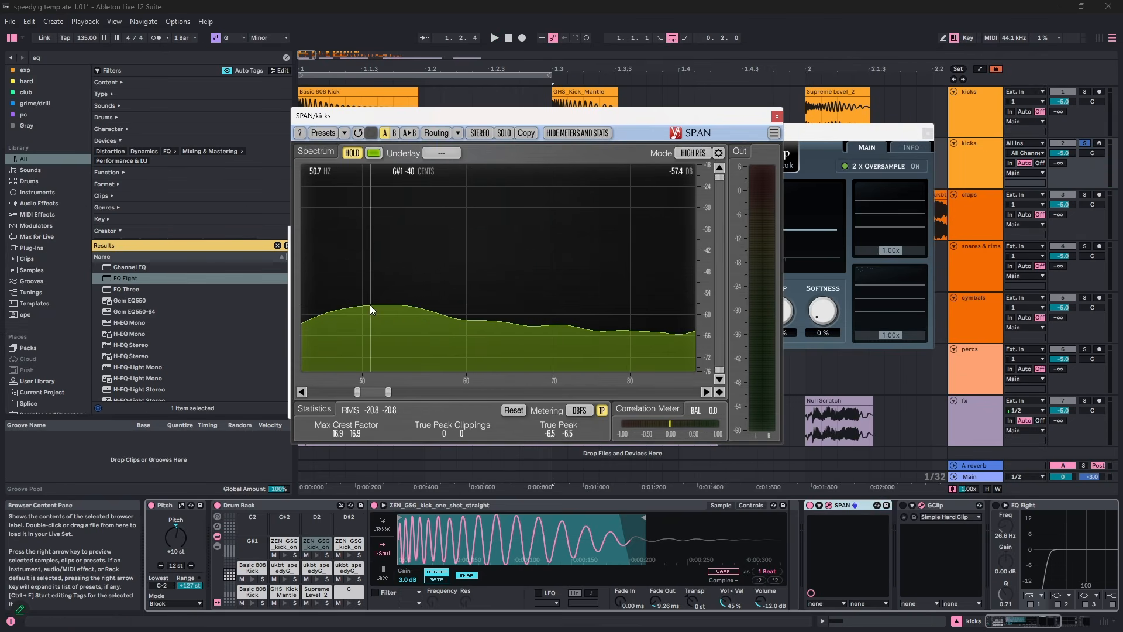
- Set the straight kick's global Detune to +40 ct, and hold a fresh SPAN spectrum to check the tuning
click(741, 507)
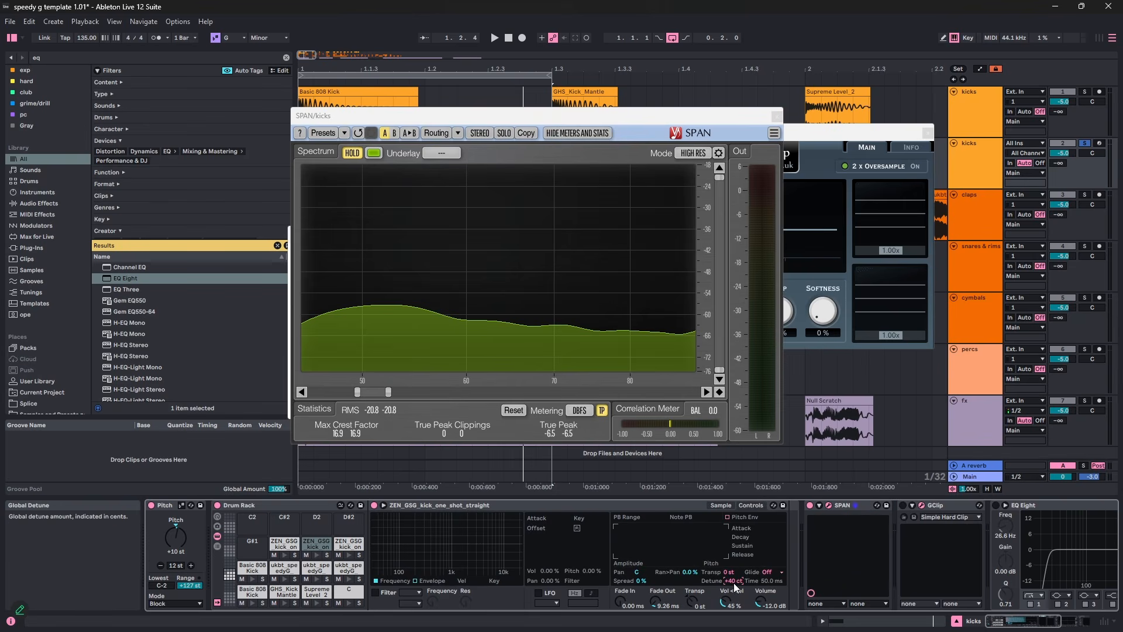
click(357, 154)
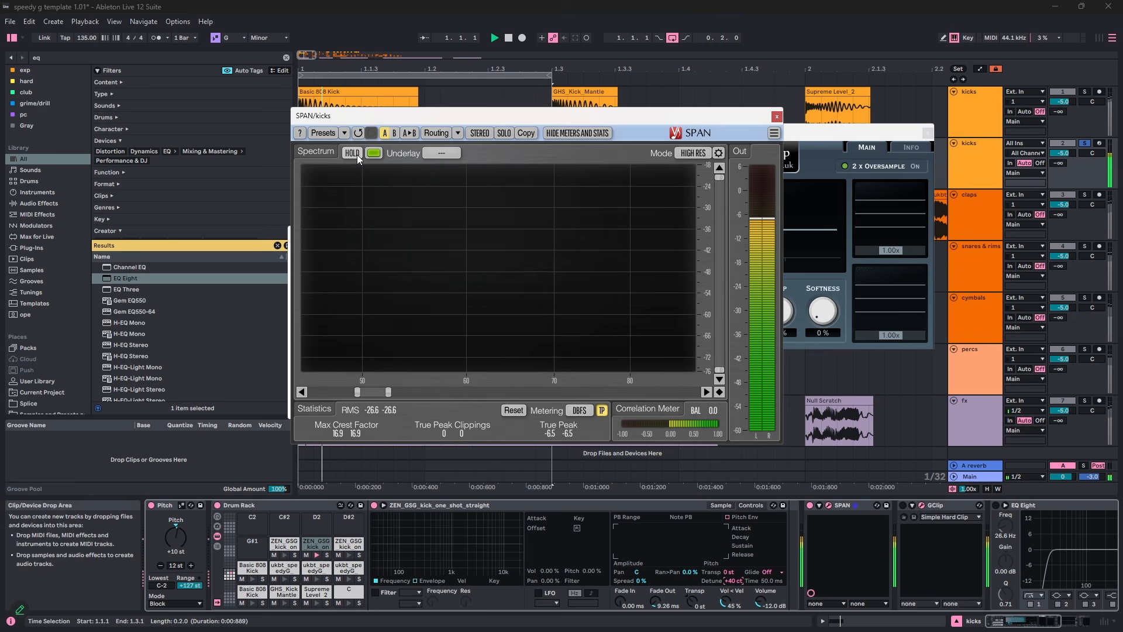
click(357, 154)
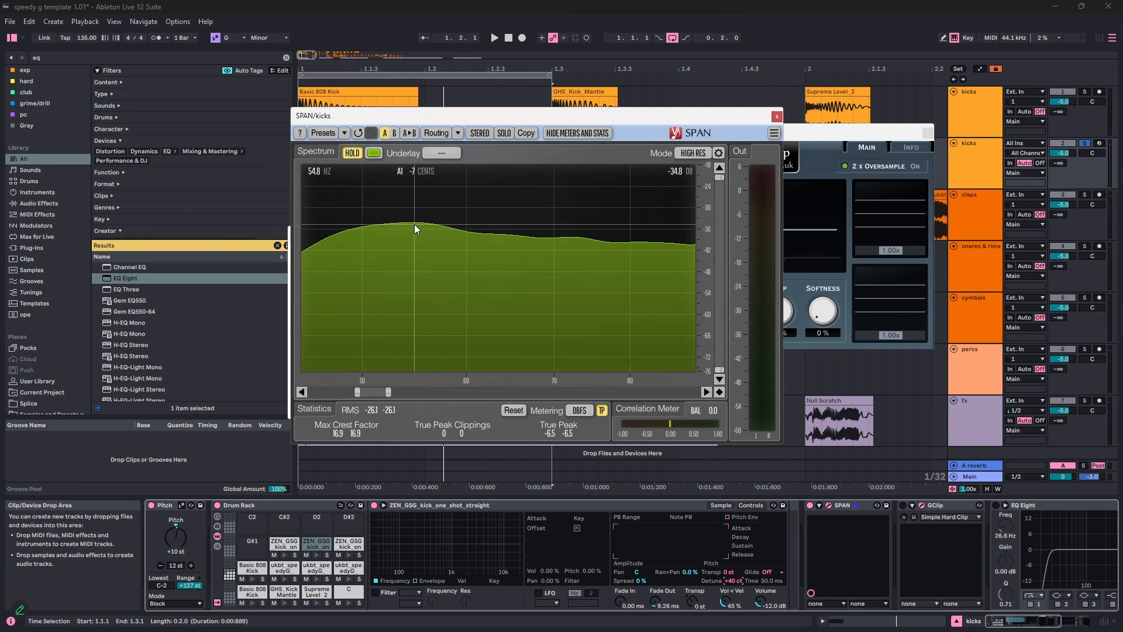
- Rename the D2 kick pad as A and extend its sample end marker to the end of the waveform during playback
click(312, 548)
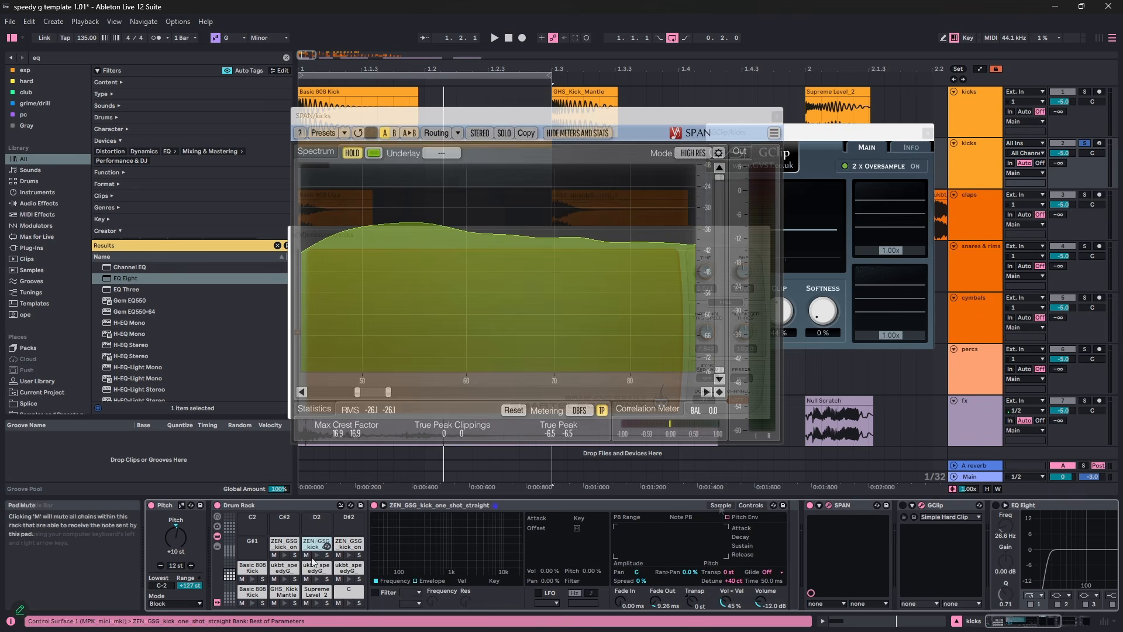
key(space)
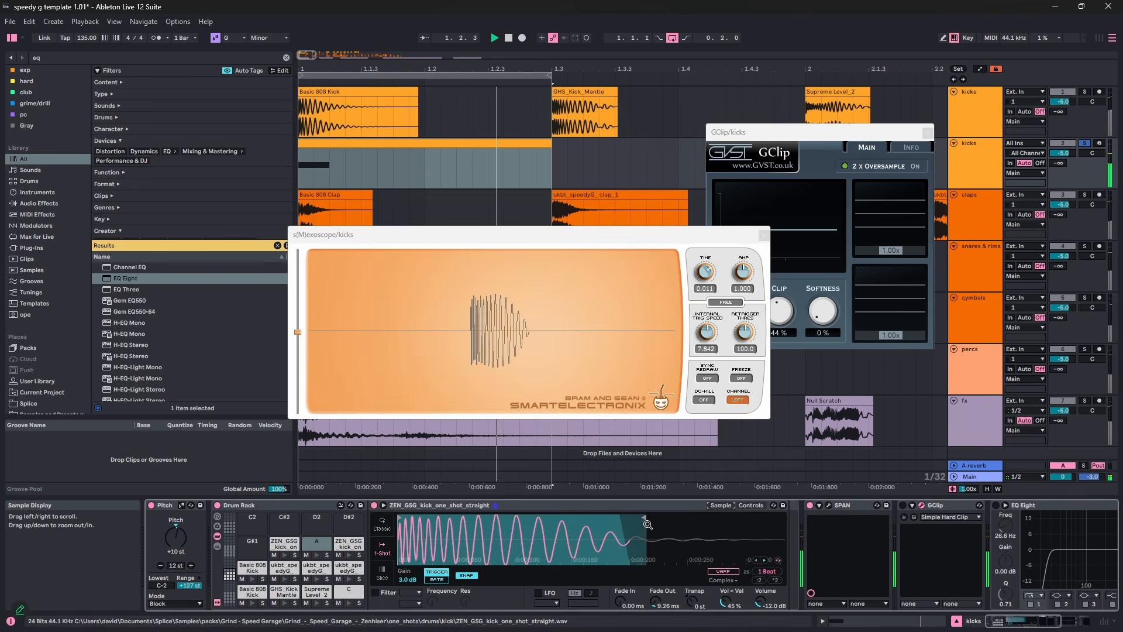
drag(645, 518, 783, 518)
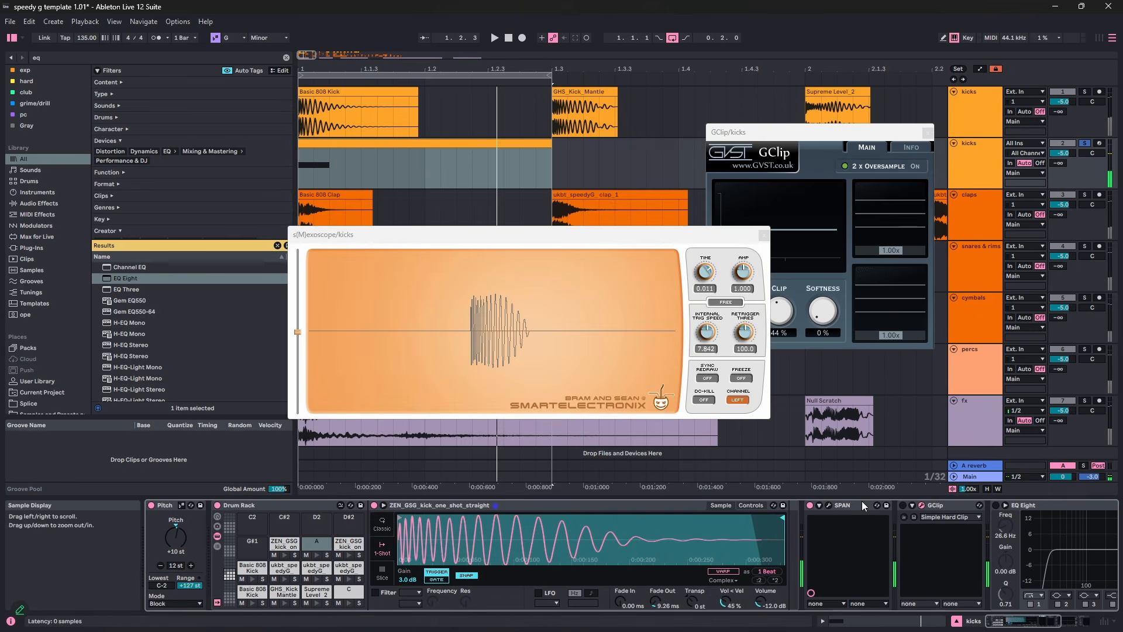
key(space)
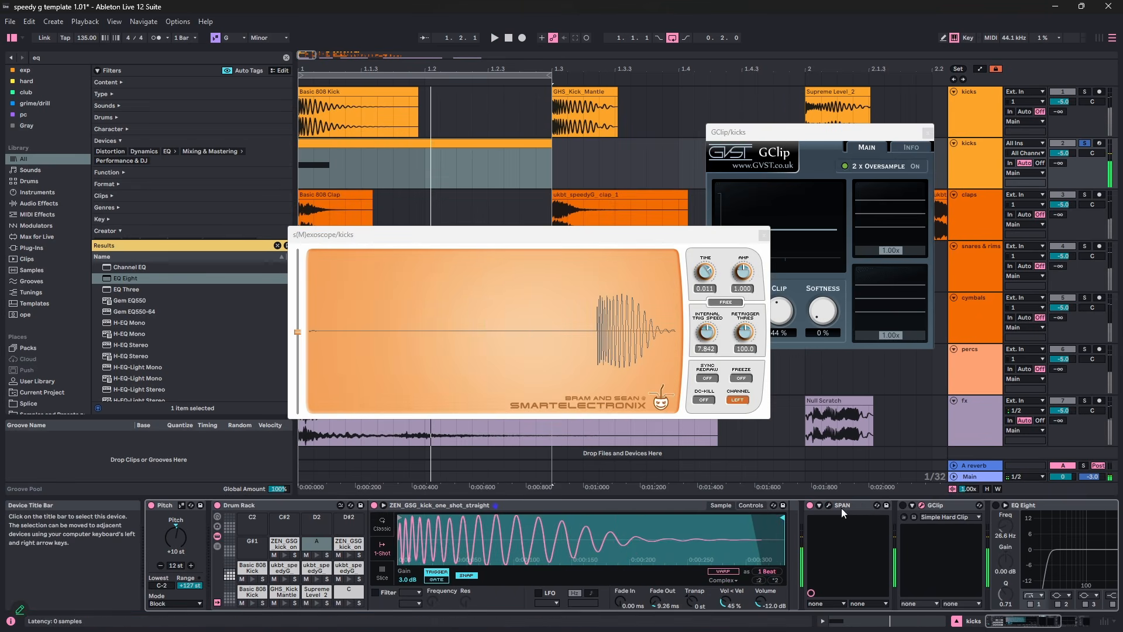
- Try Classic playback mode on the straight kick with 4.00 s decay, minimum sustain and 1.00 ms release, then return it to 1-Shot mode
click(382, 524)
click(567, 578)
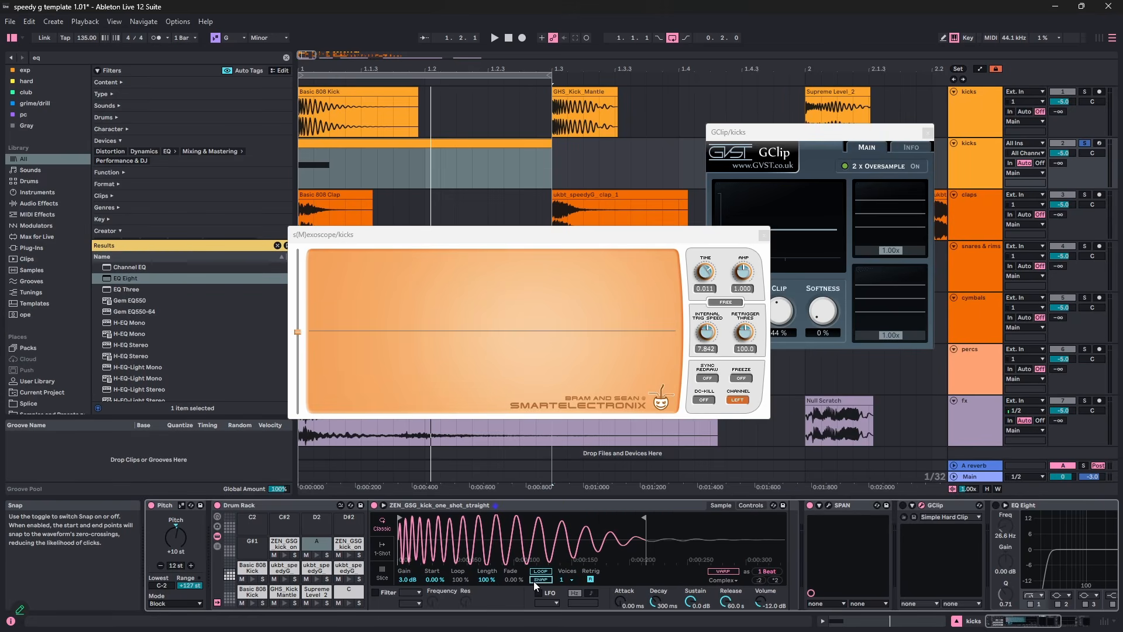
key(space)
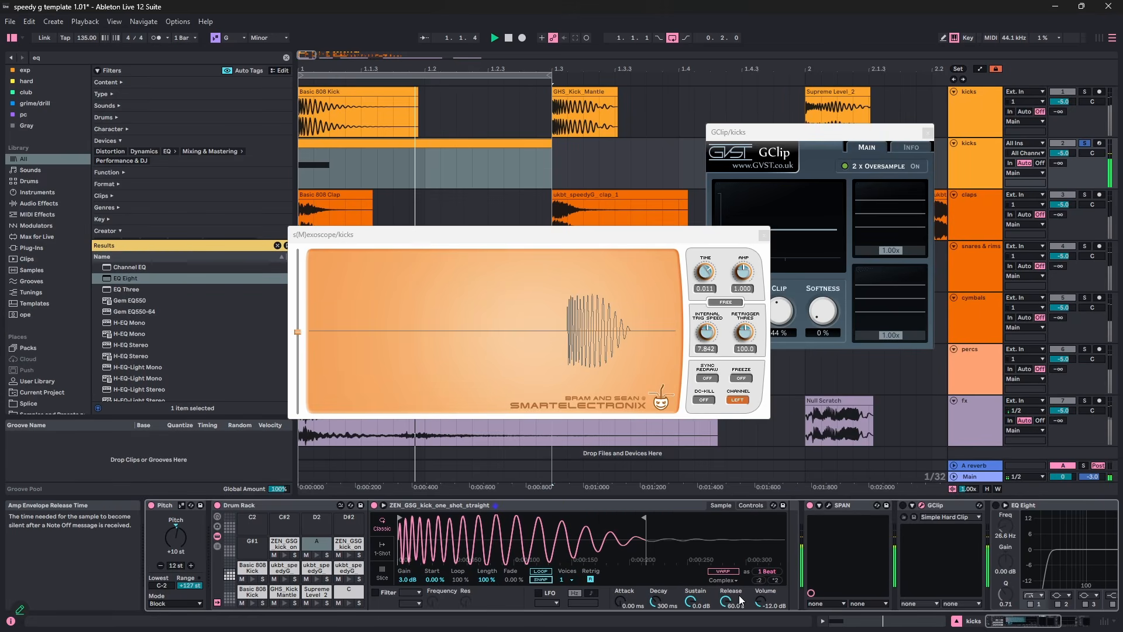
drag(691, 602, 653, 577)
key(space)
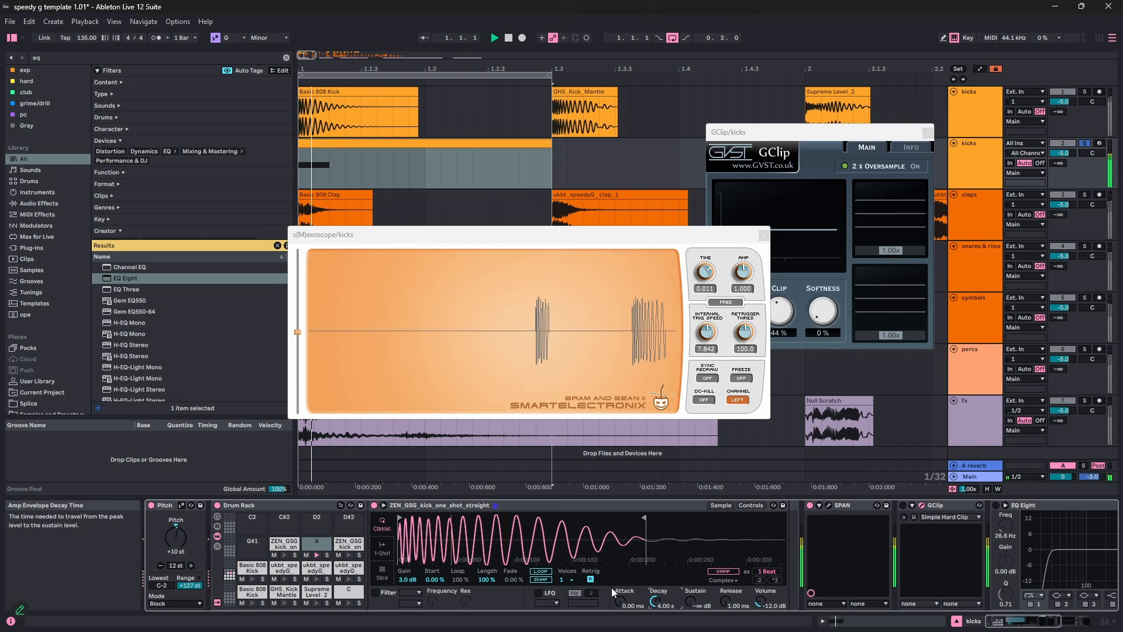
click(542, 578)
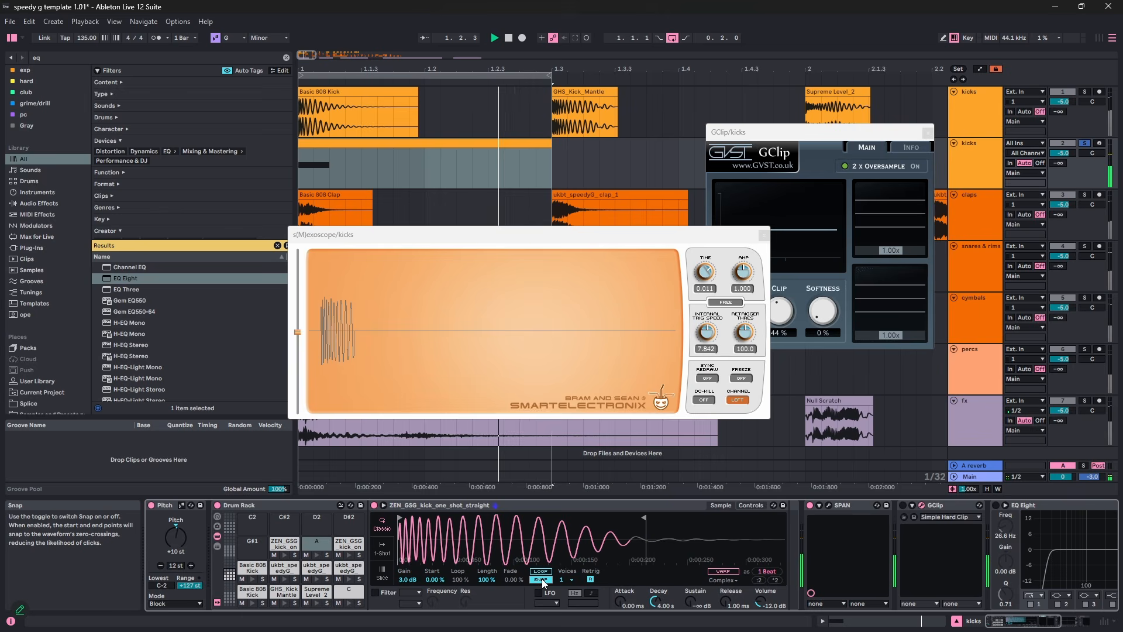
click(384, 548)
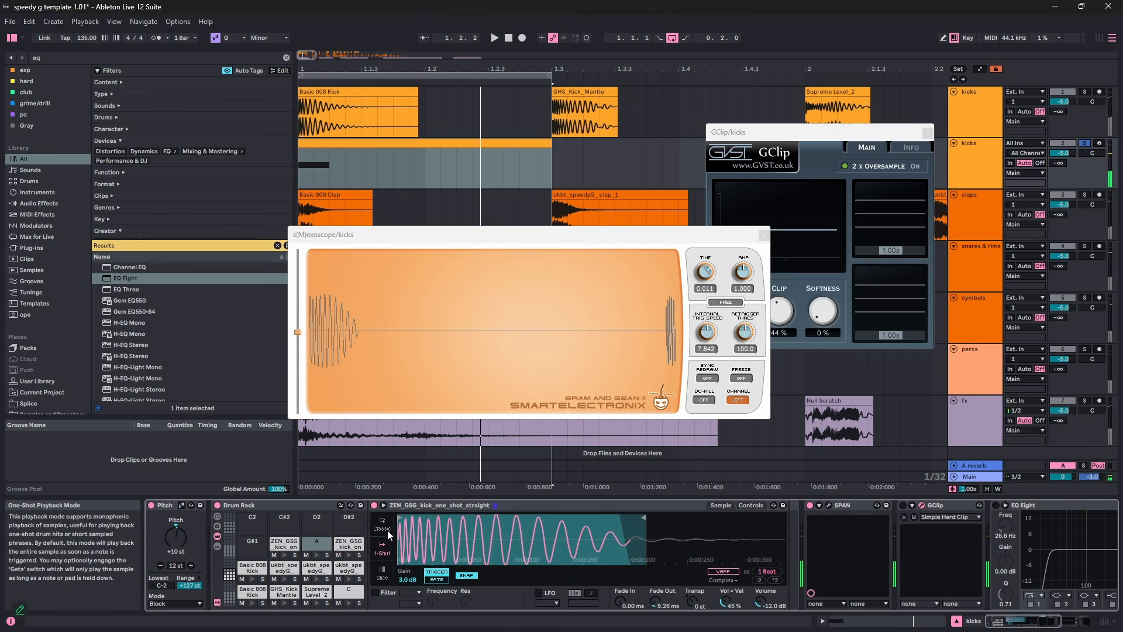
click(383, 525)
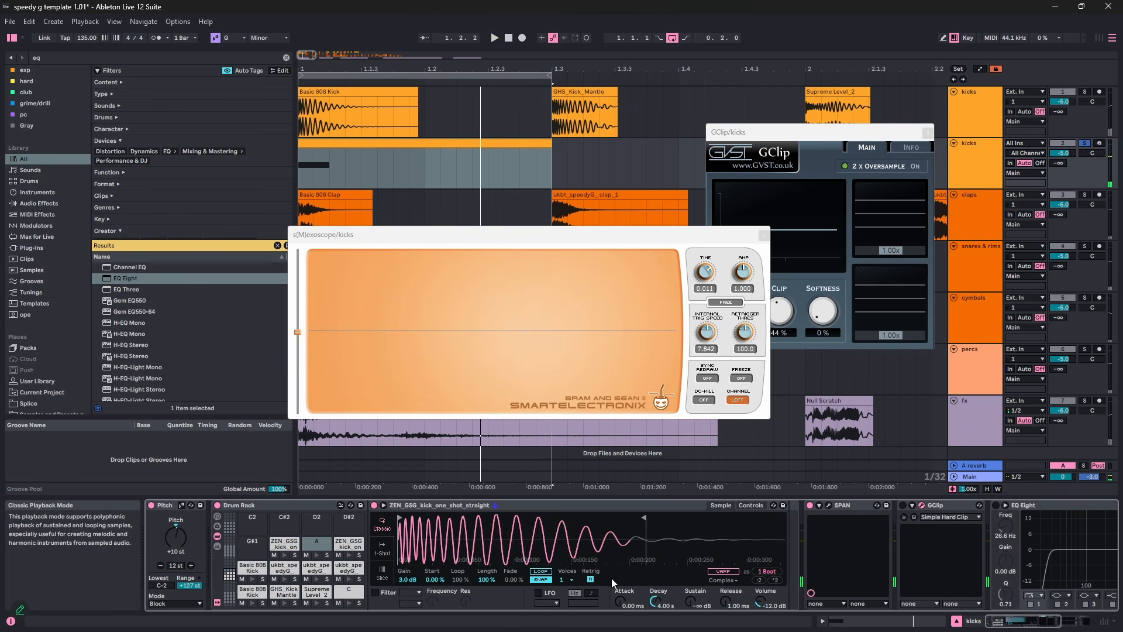
click(383, 551)
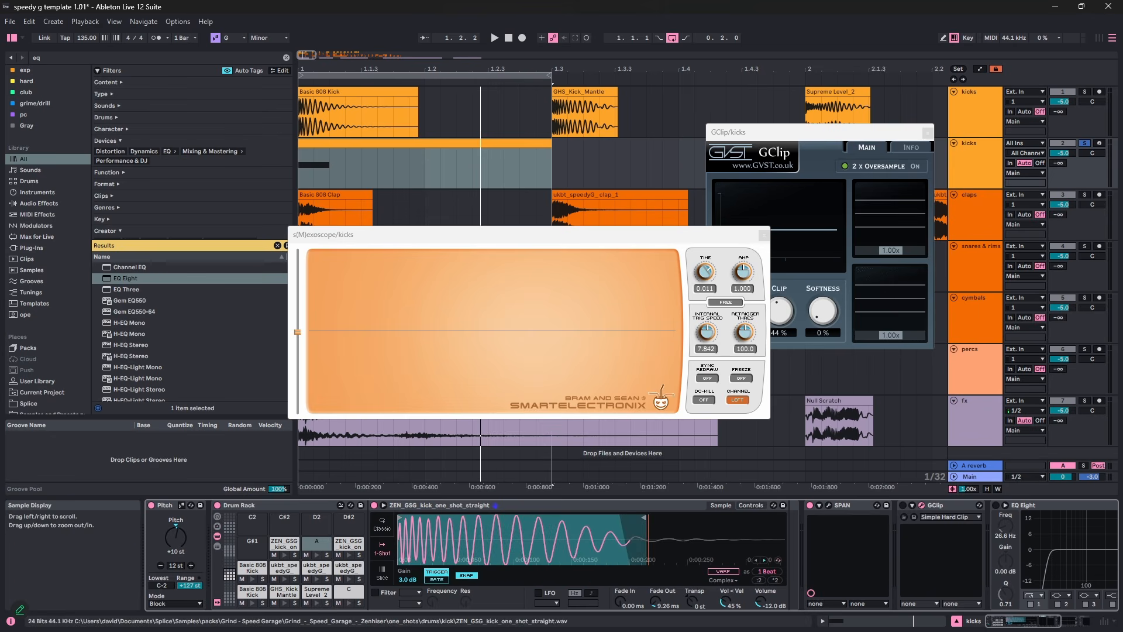
- Audition the straight kick with its sample end marker extended to the end of the waveform, and undo the extension
drag(643, 539, 473, 559)
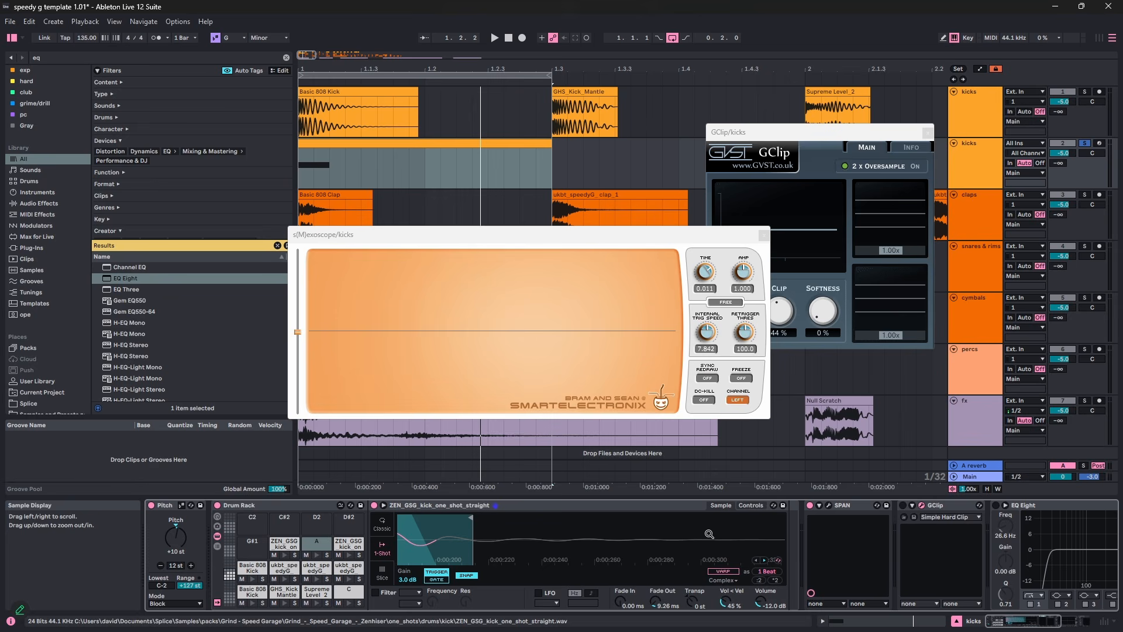
drag(709, 537, 682, 534)
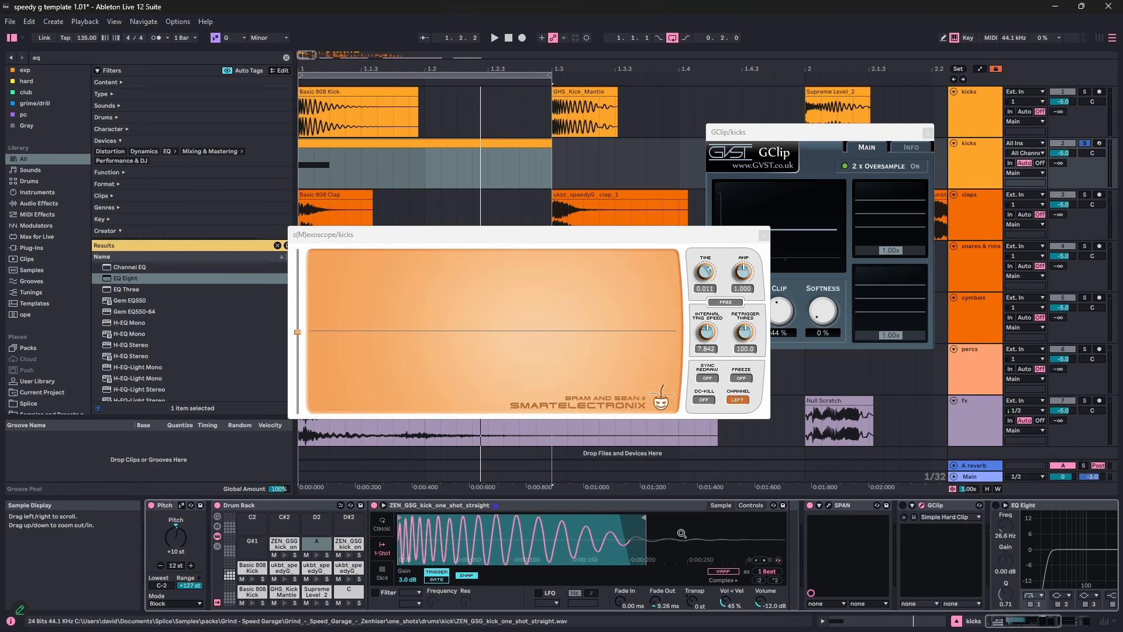
key(space)
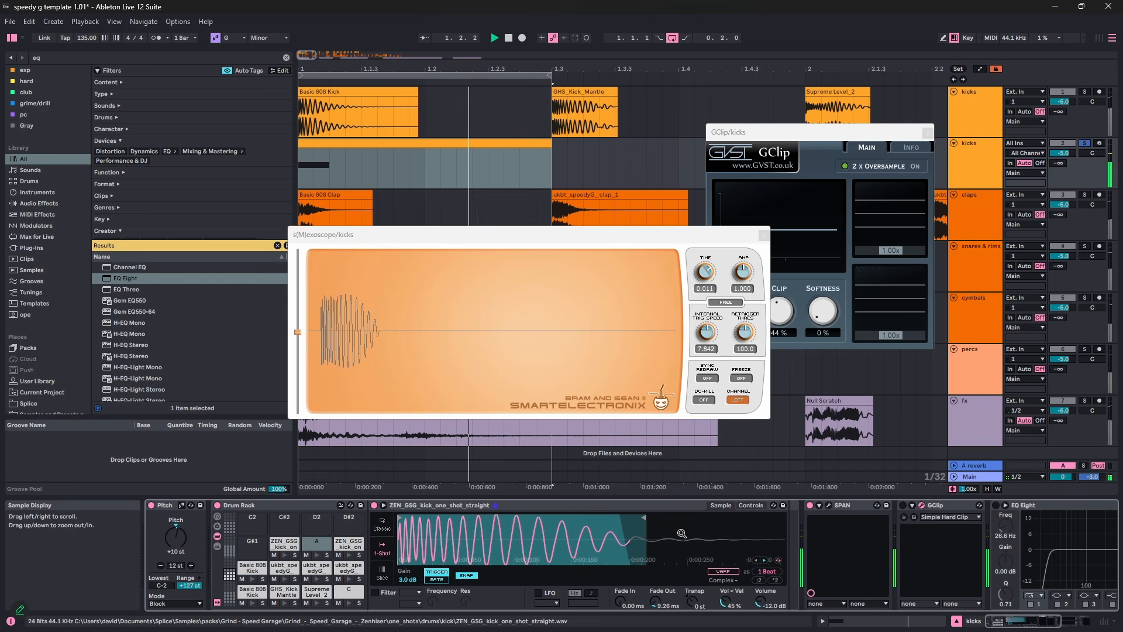
drag(646, 520, 784, 518)
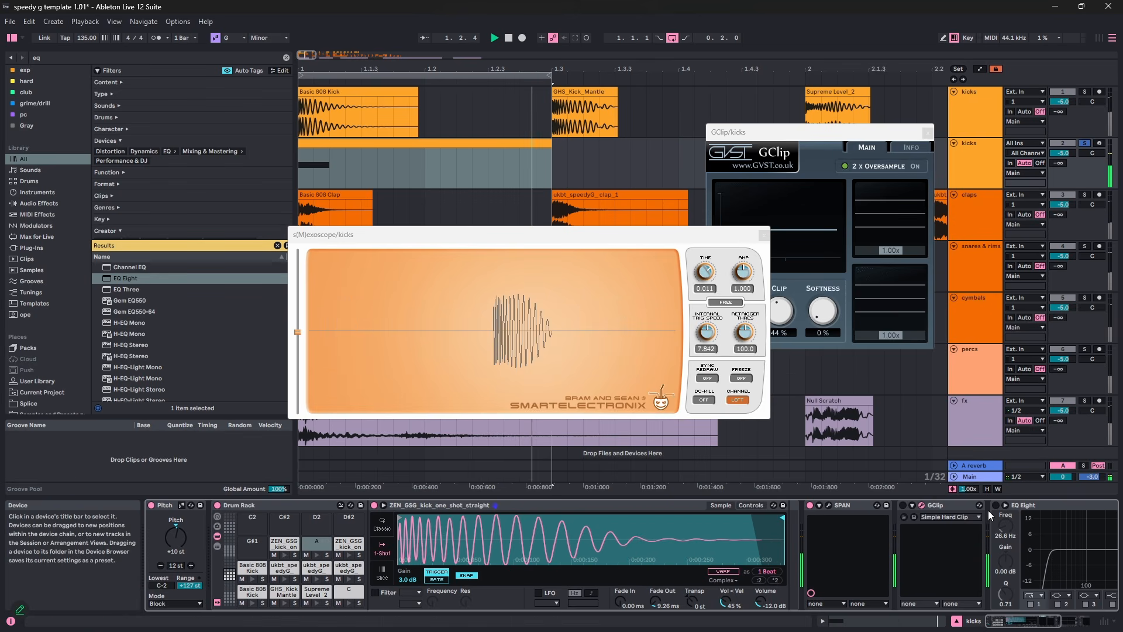
key(ctrl+z)
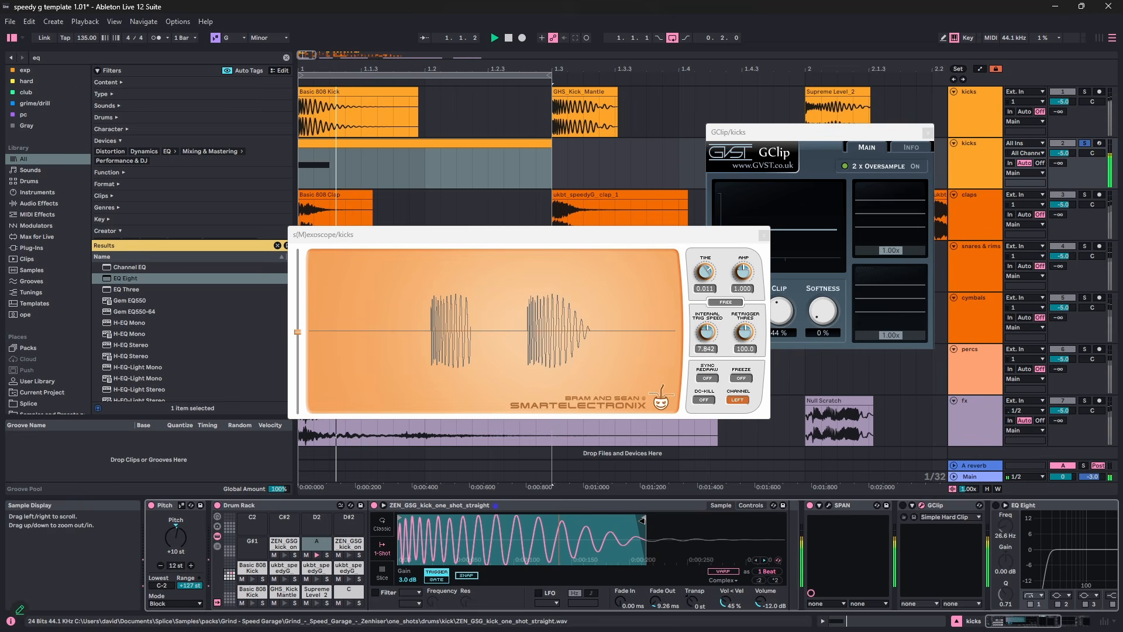
drag(644, 519, 791, 520)
key(ctrl+z)
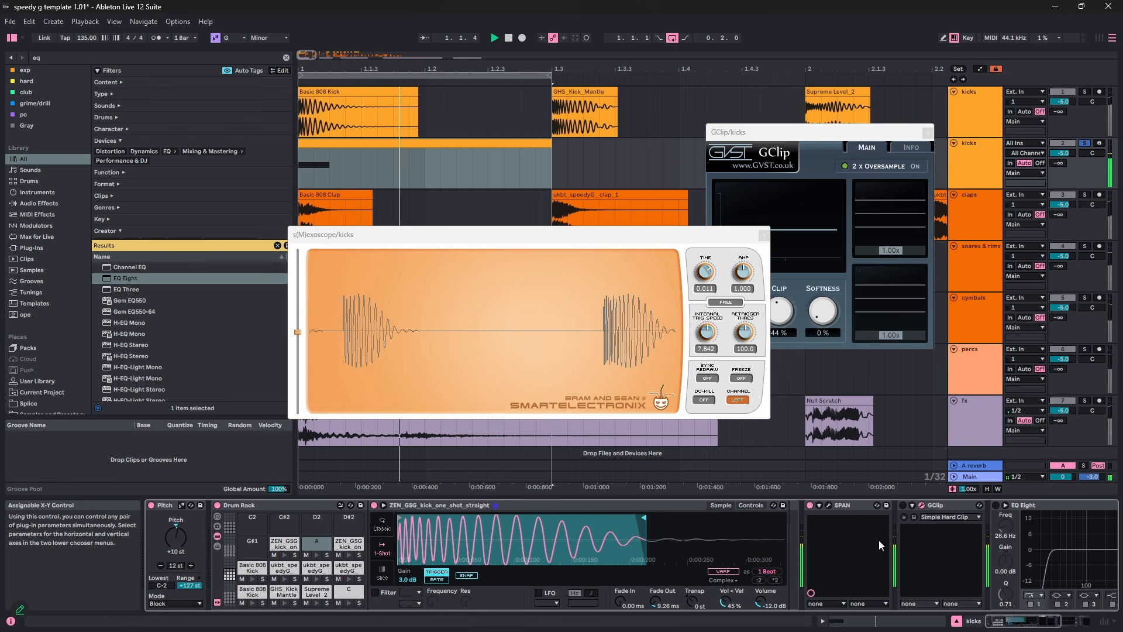
- Search the browser for transient devices and add kHs Transient Shaper directly after the straight kick's sampler
key(ctrl+f)
text(trams)
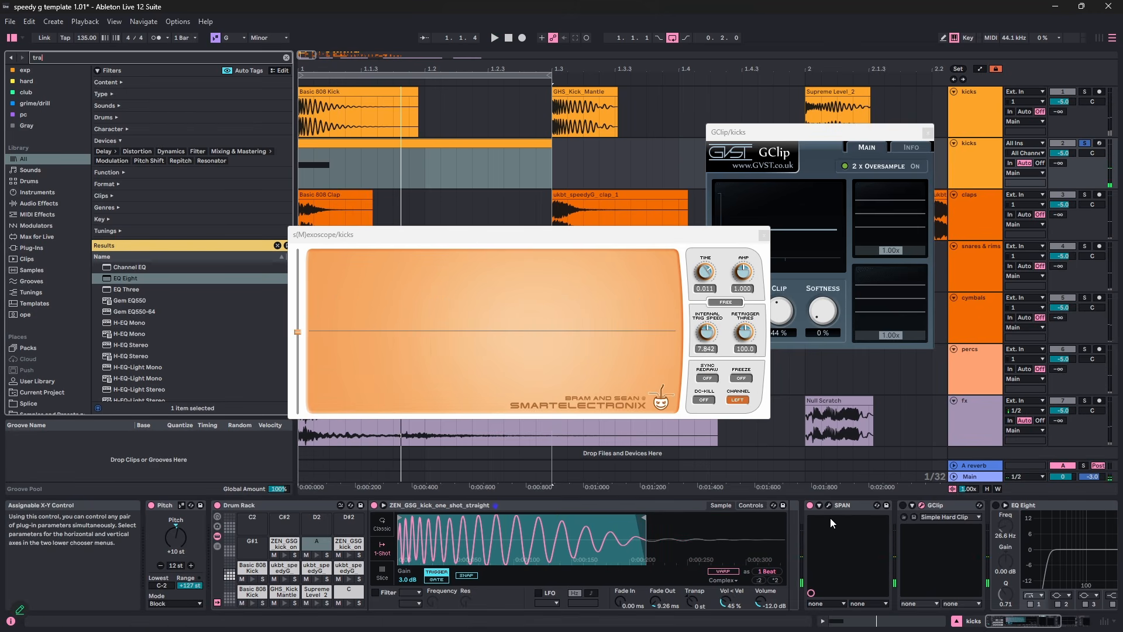
key(BackSpace)
key(BackSpace)
text(n)
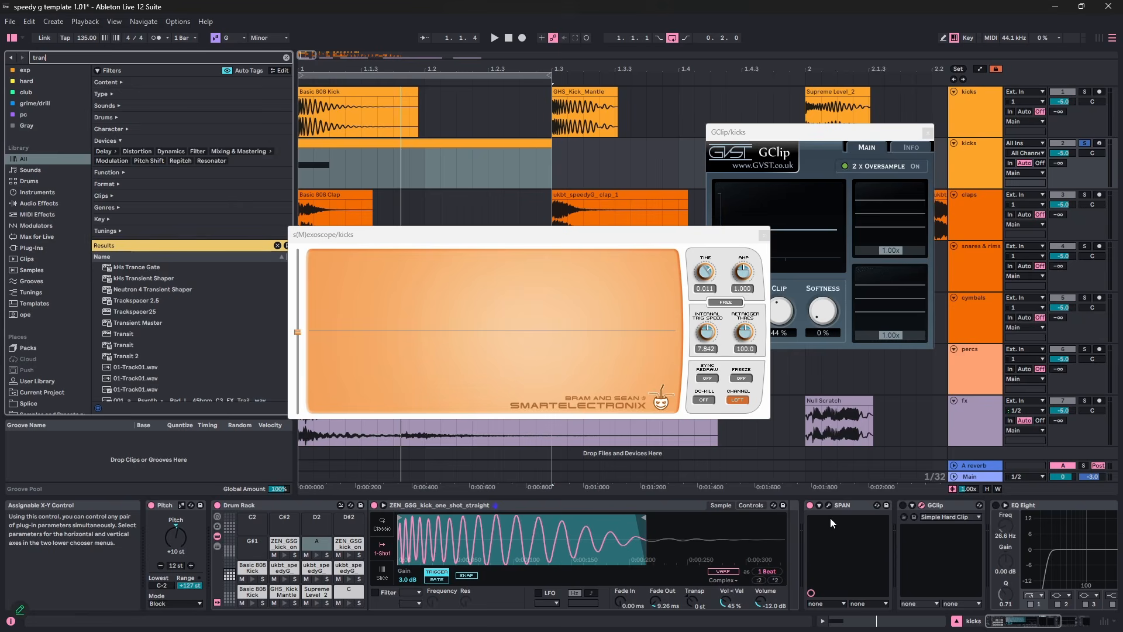
text(sien)
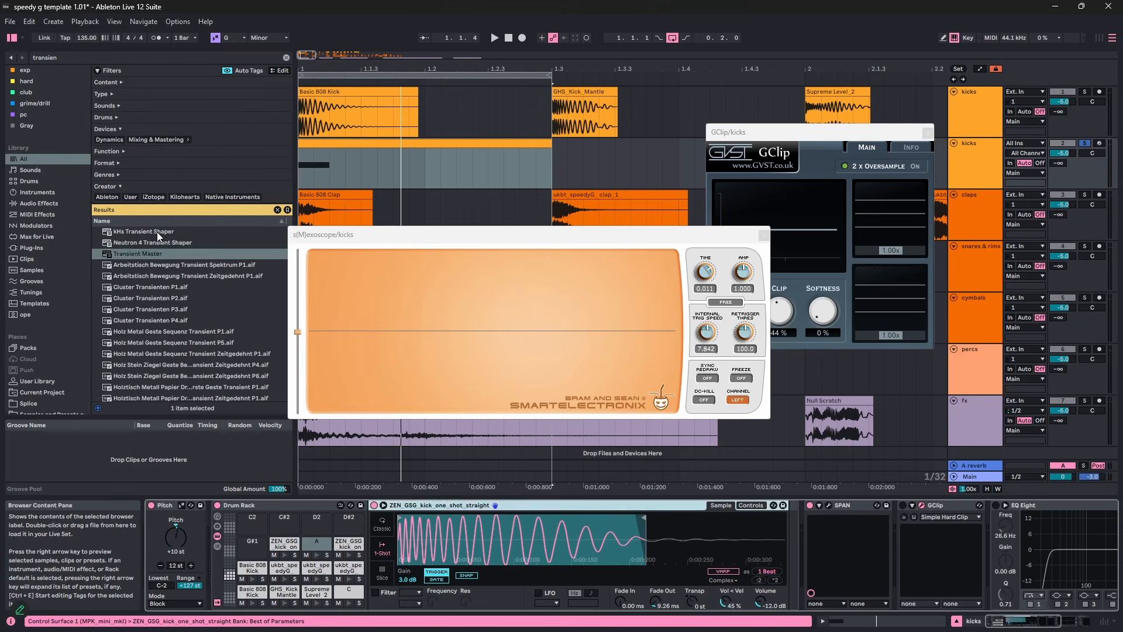
drag(158, 233, 787, 556)
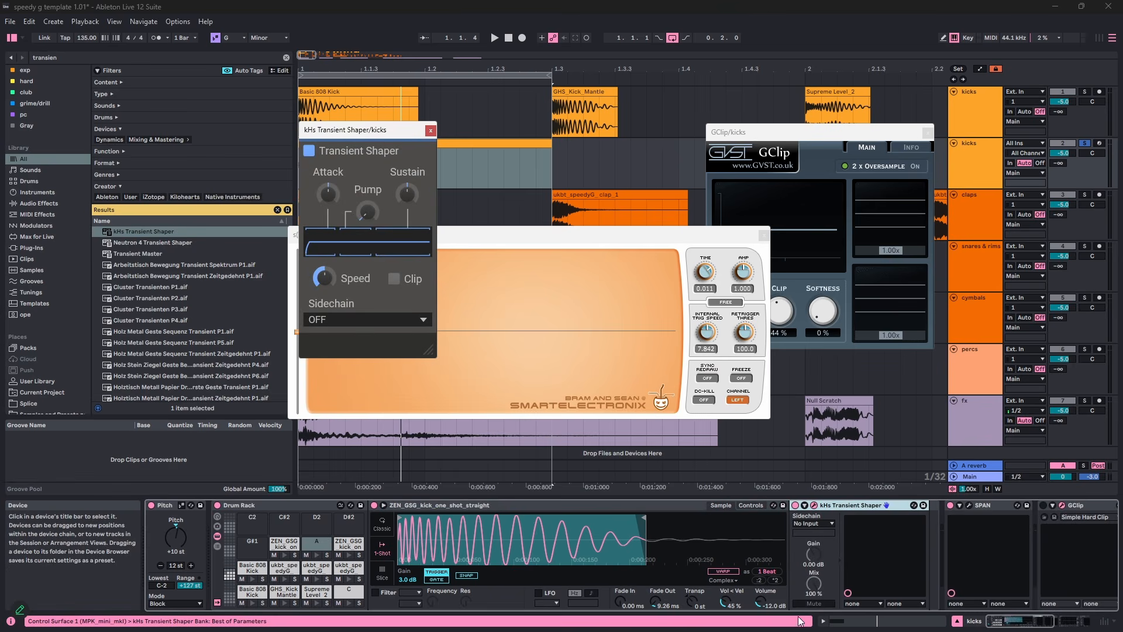
- Raise the Transient Shaper's Attack to 19 % while auditioning the kick, and close the s(M)exoscope window
drag(346, 135, 522, 285)
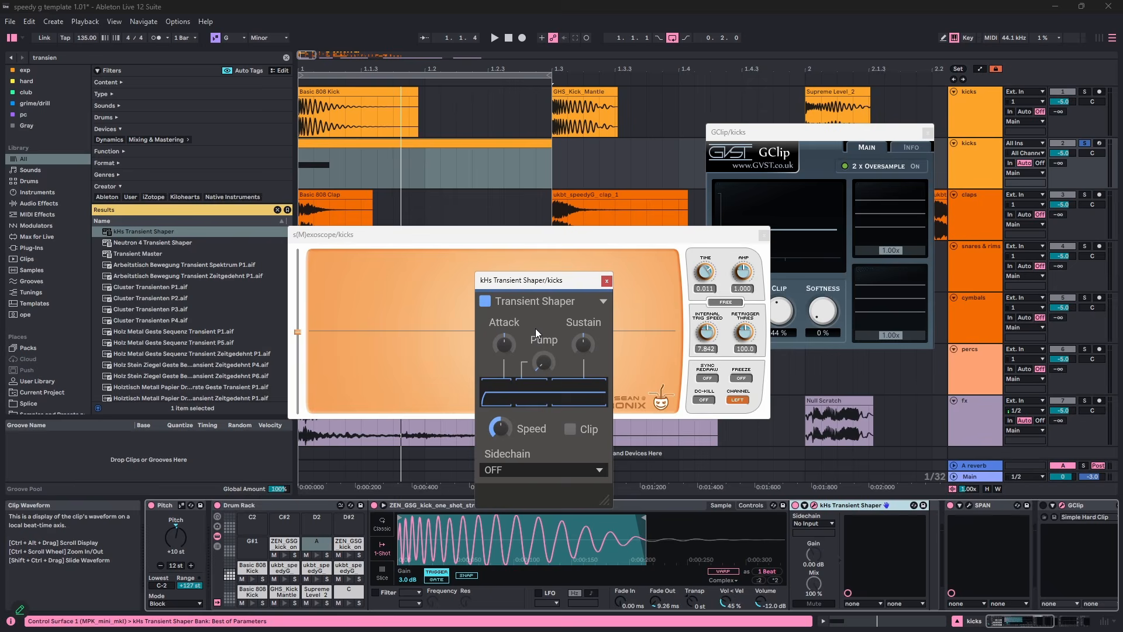
drag(505, 344, 504, 344)
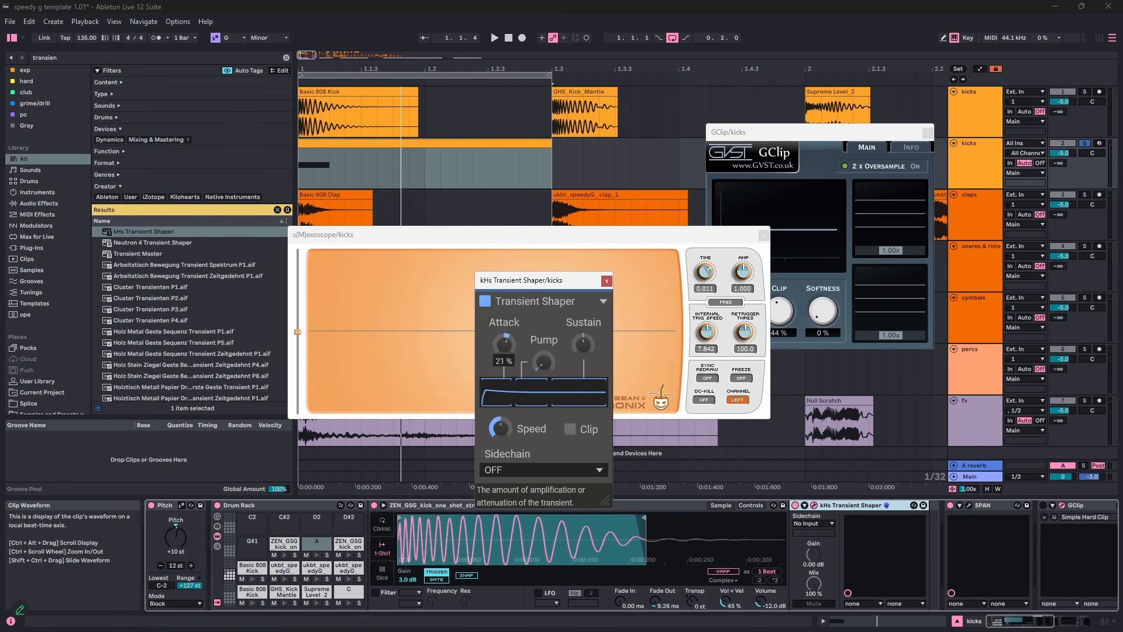
key(space)
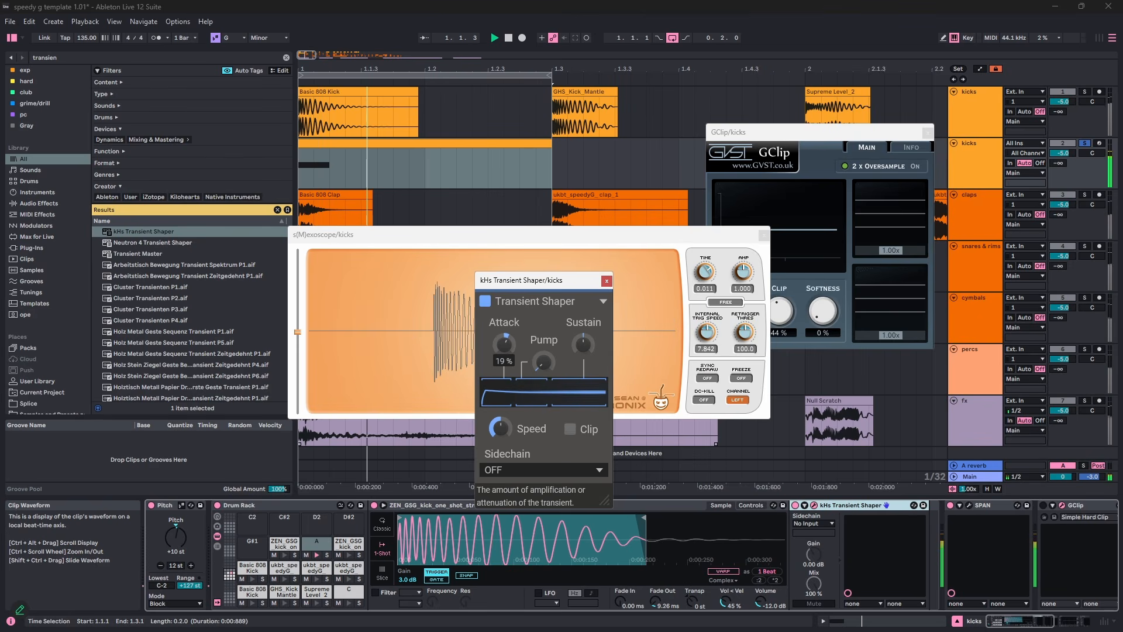
click(764, 235)
key(space)
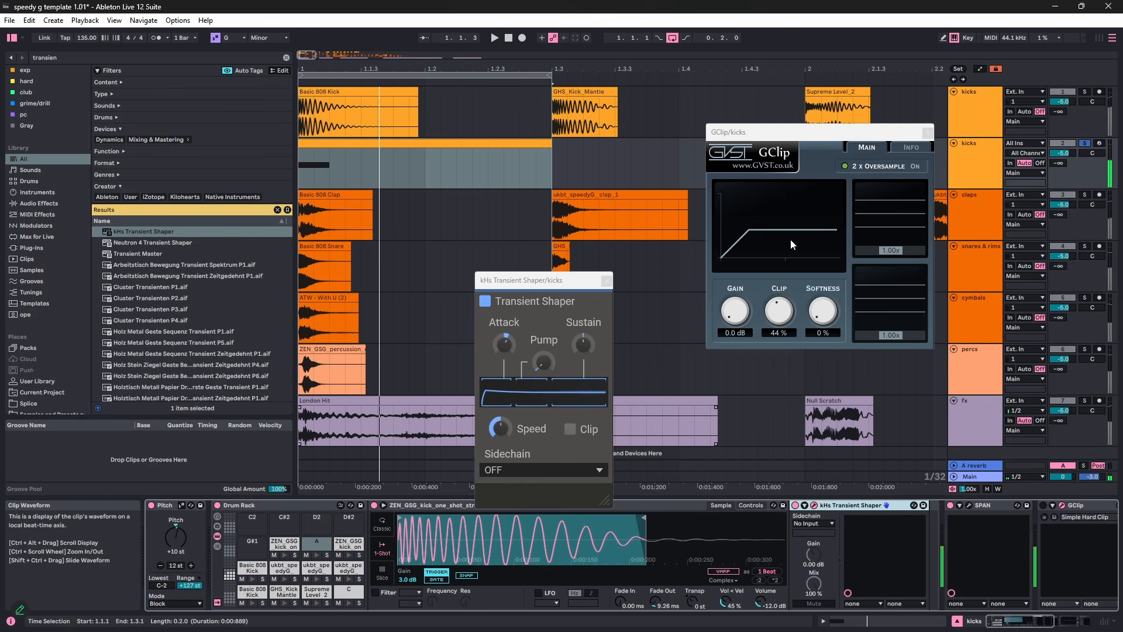
- Search the browser for Drum Buss and add it after the Transient Shaper in the straight kick's chain
key(ctrl+f)
text(drum buss)
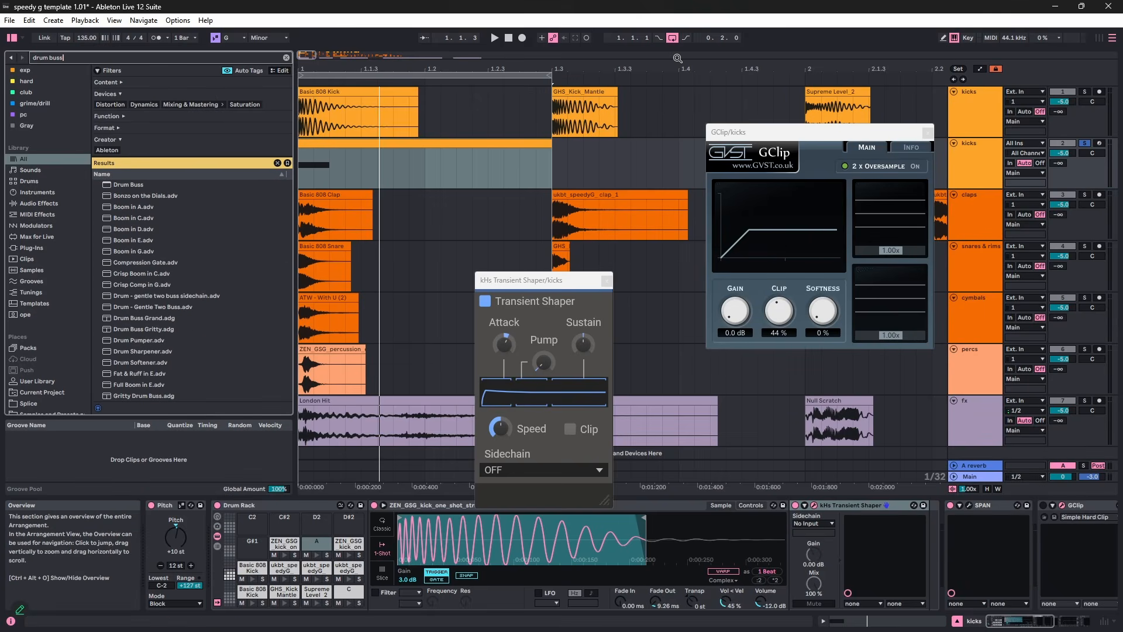
click(134, 184)
drag(134, 184, 848, 567)
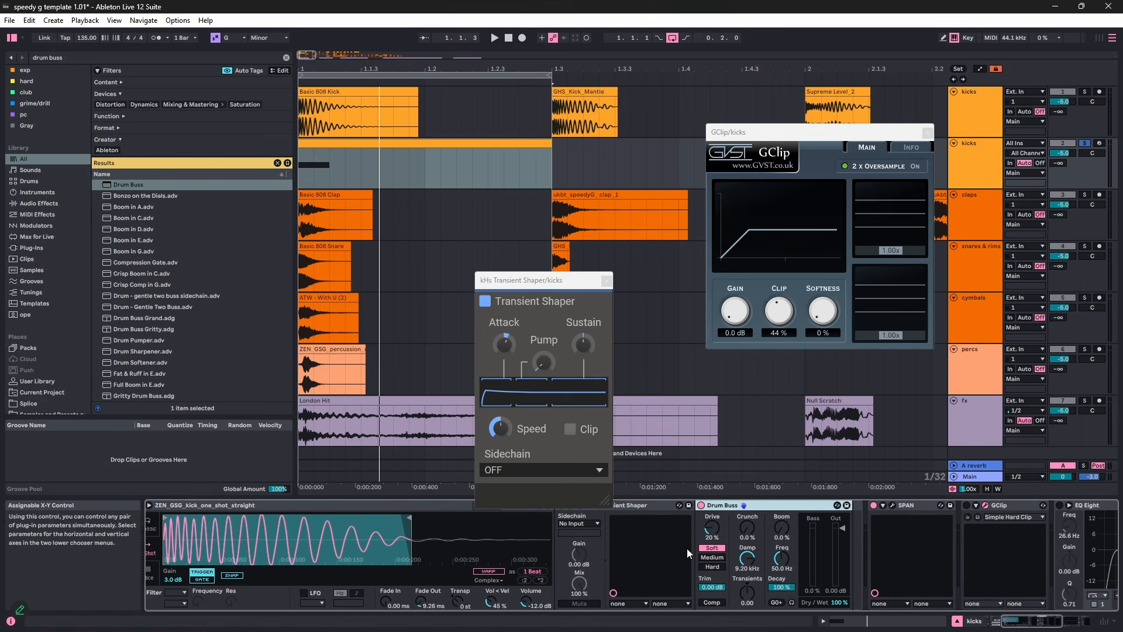
- Lower Drum Buss's output gain to -3.41 dB during playback, and compare the kick with the device bypassed and active
key(space)
key(space)
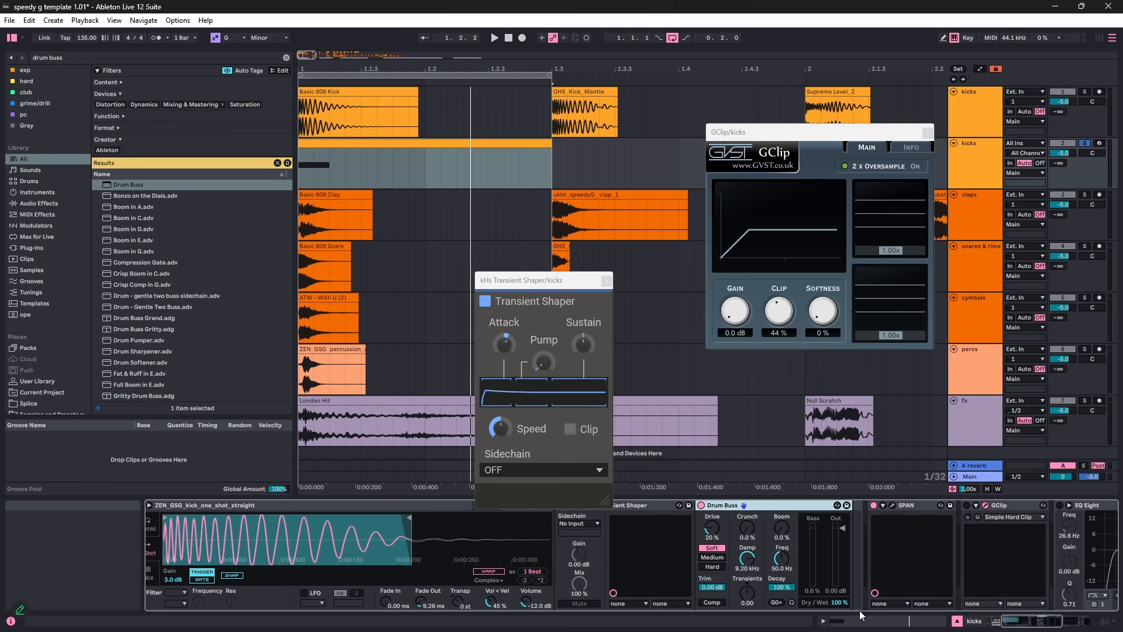
key(space)
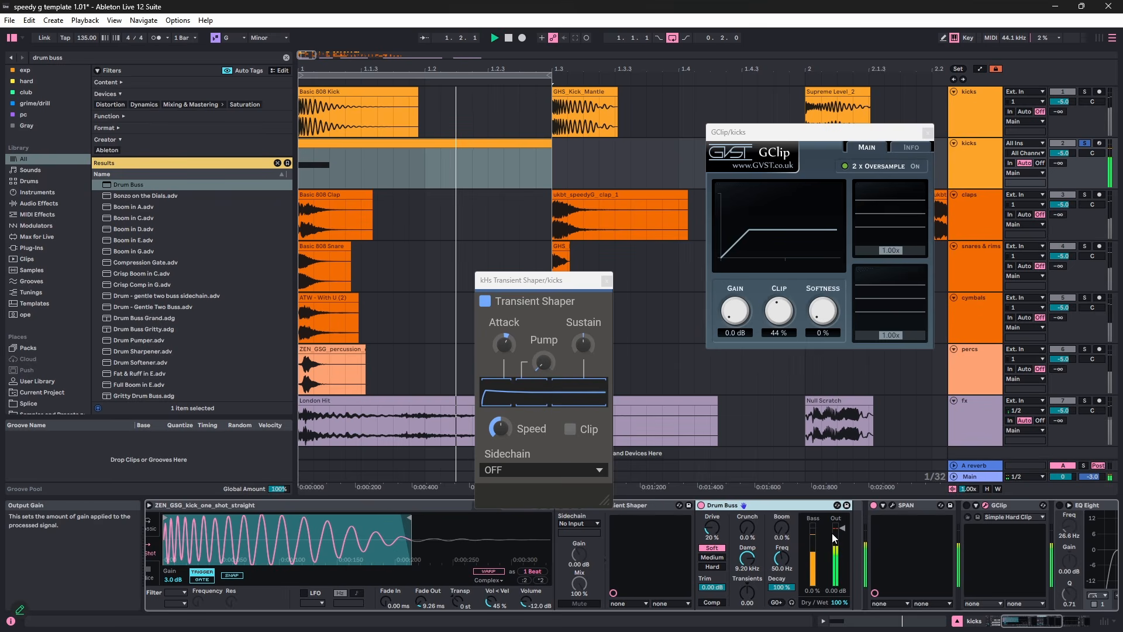
mouse_move(837, 539)
mouse_down()
mouse_move(837, 562)
mouse_move(839, 533)
mouse_up()
key(space)
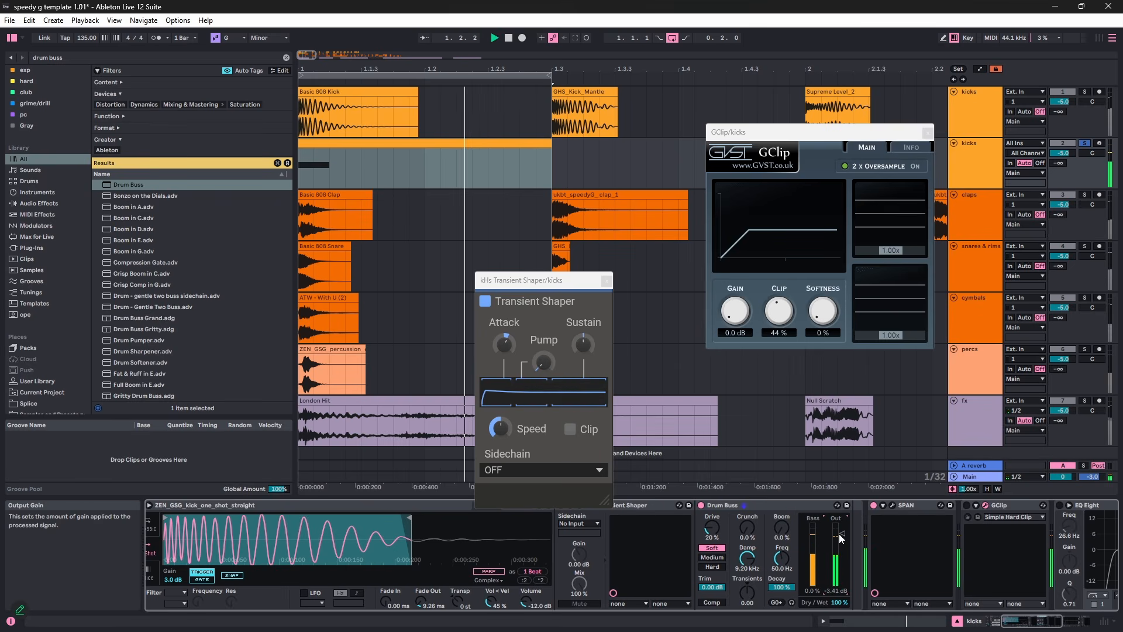
click(701, 504)
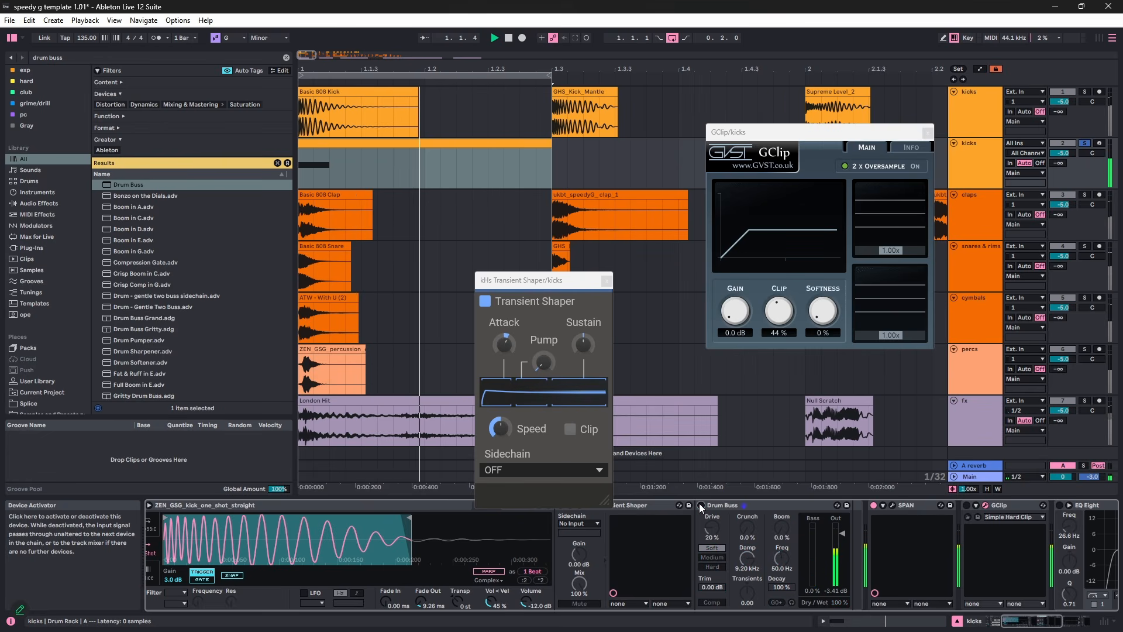
click(700, 503)
- Set Drum Buss's Drive to 35 % and its Dry/Wet to 32 % while auditioning the kick
mouse_move(712, 528)
mouse_down()
mouse_move(712, 496)
mouse_move(712, 533)
mouse_up()
key(space)
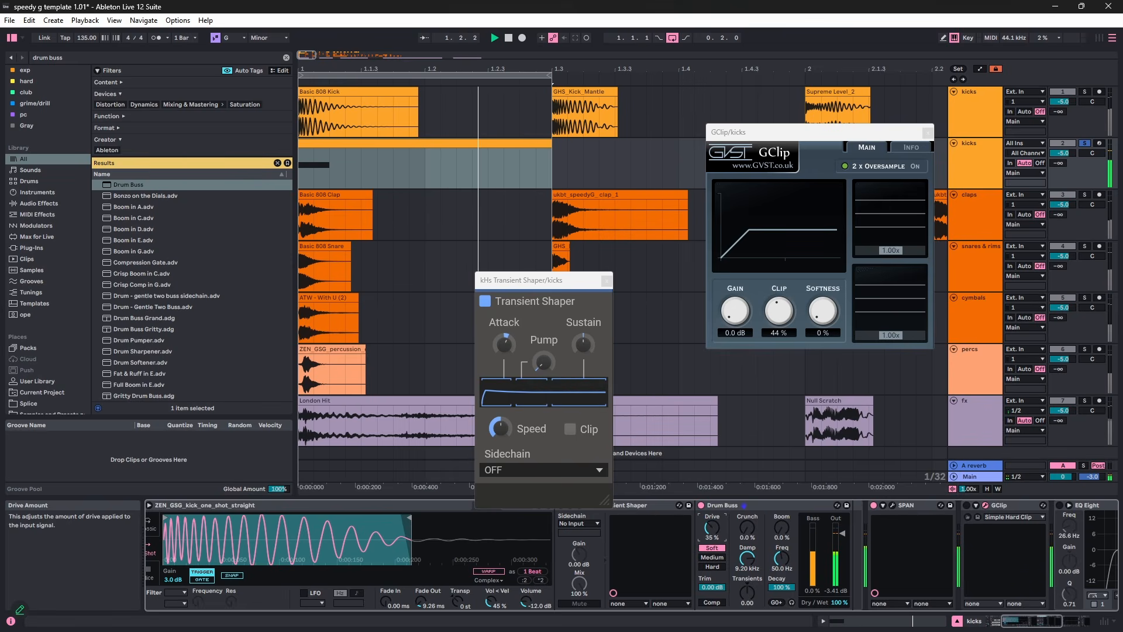
click(701, 505)
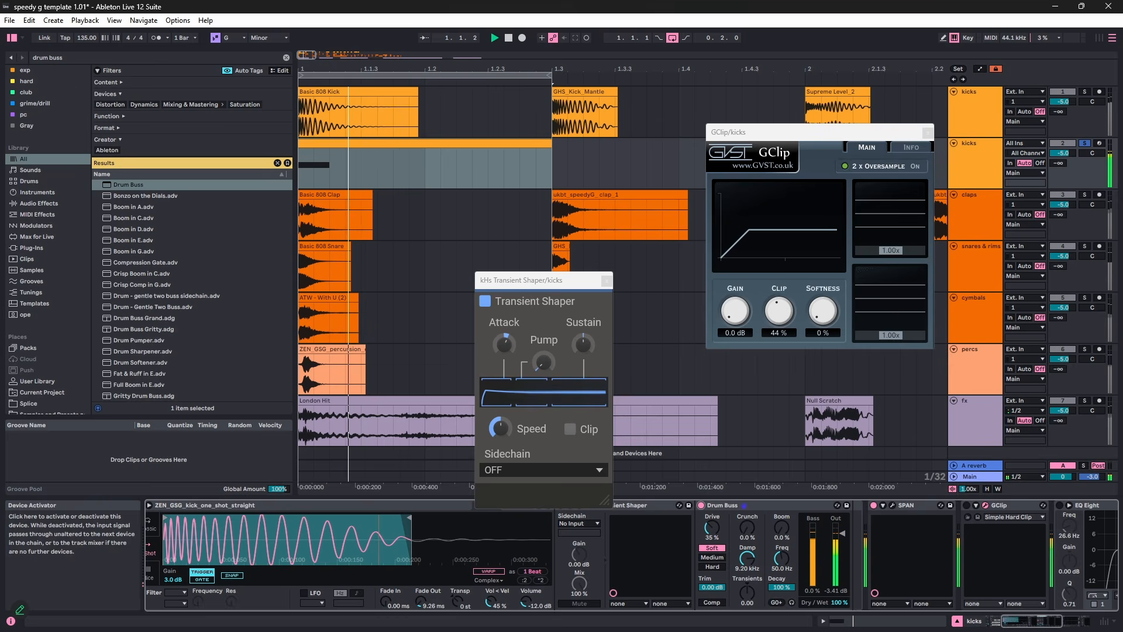
drag(839, 602, 839, 618)
key(space)
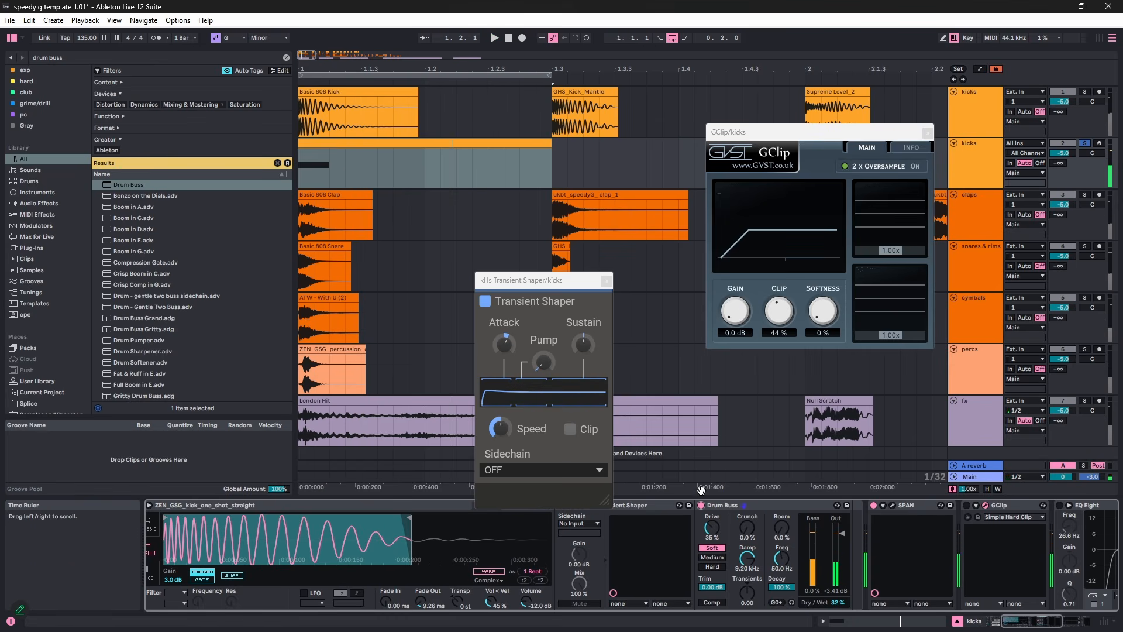
- Audition Drum Buss's harder distortion types on the kick during playback, and return to Soft
key(space)
click(714, 567)
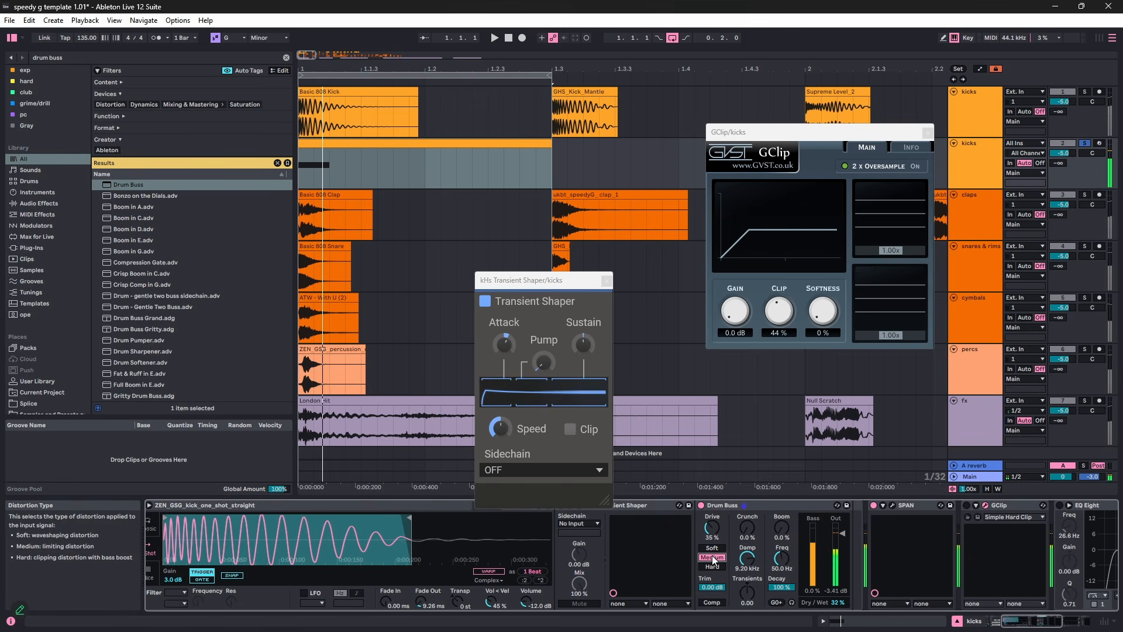
key(space)
key(space)
- Browse the audio effects and add Saturator after Drum Buss in the straight kick's chain
click(39, 203)
scroll(143, 298, down, 4)
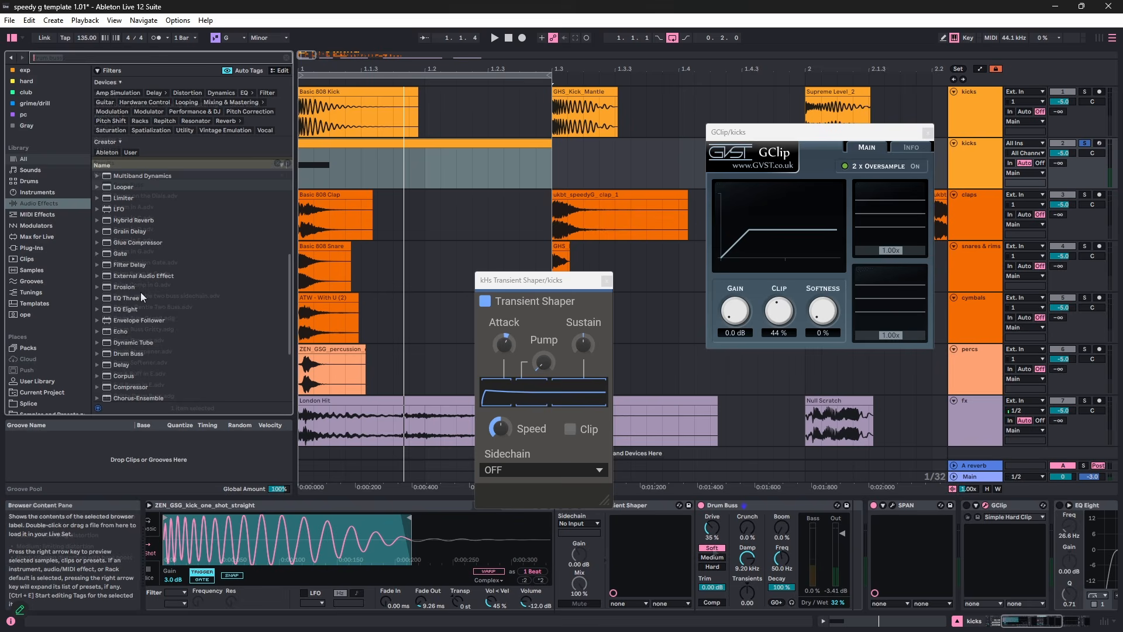
scroll(143, 297, up, 3)
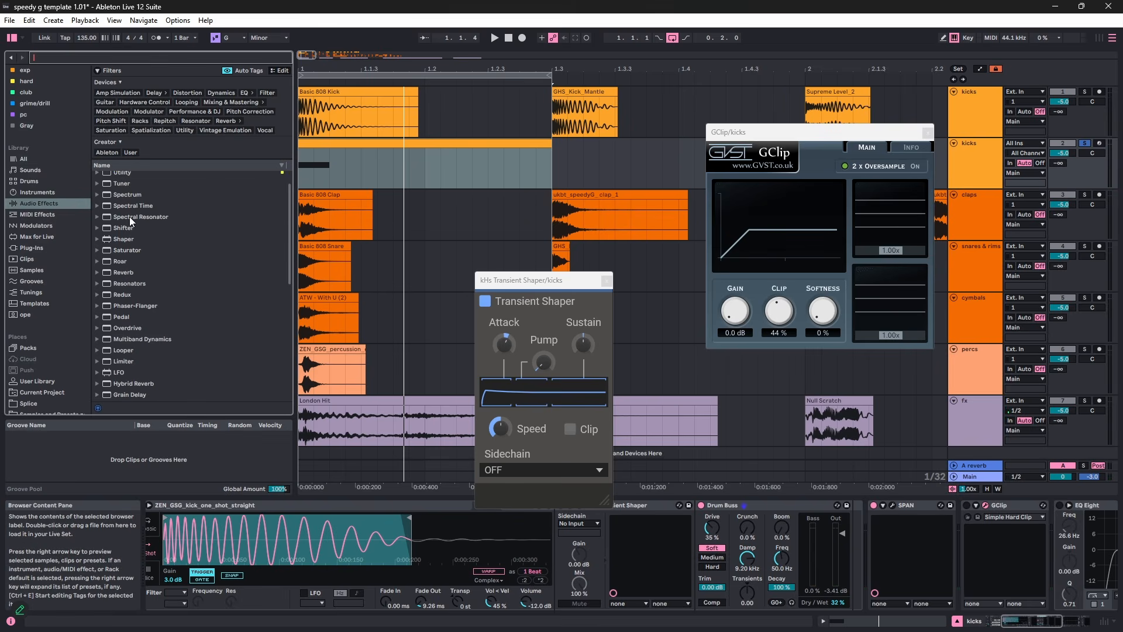
mouse_move(114, 250)
mouse_down()
mouse_move(684, 562)
mouse_move(825, 565)
mouse_up()
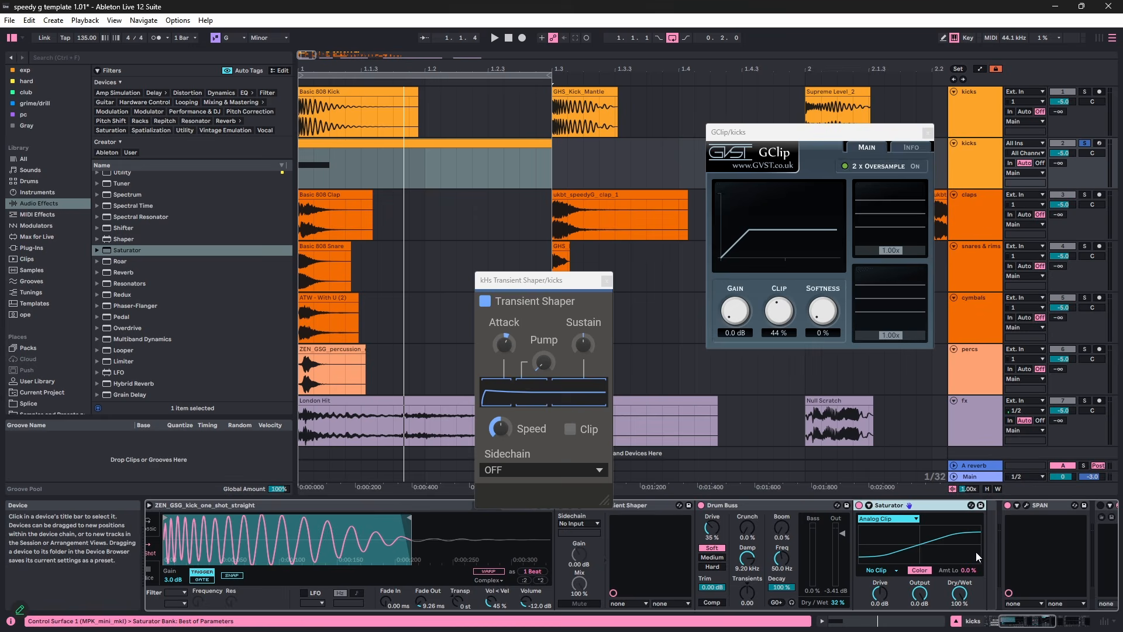
drag(1014, 620, 1031, 621)
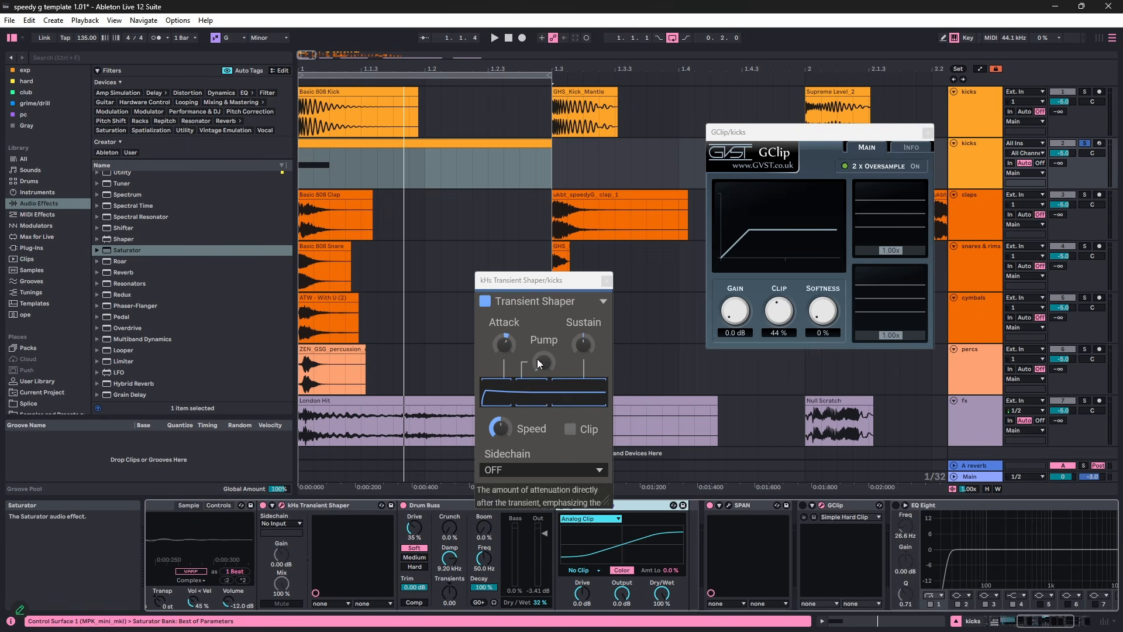
- Close the Transient Shaper window, try the device after Saturator during playback, and undo the move
click(607, 280)
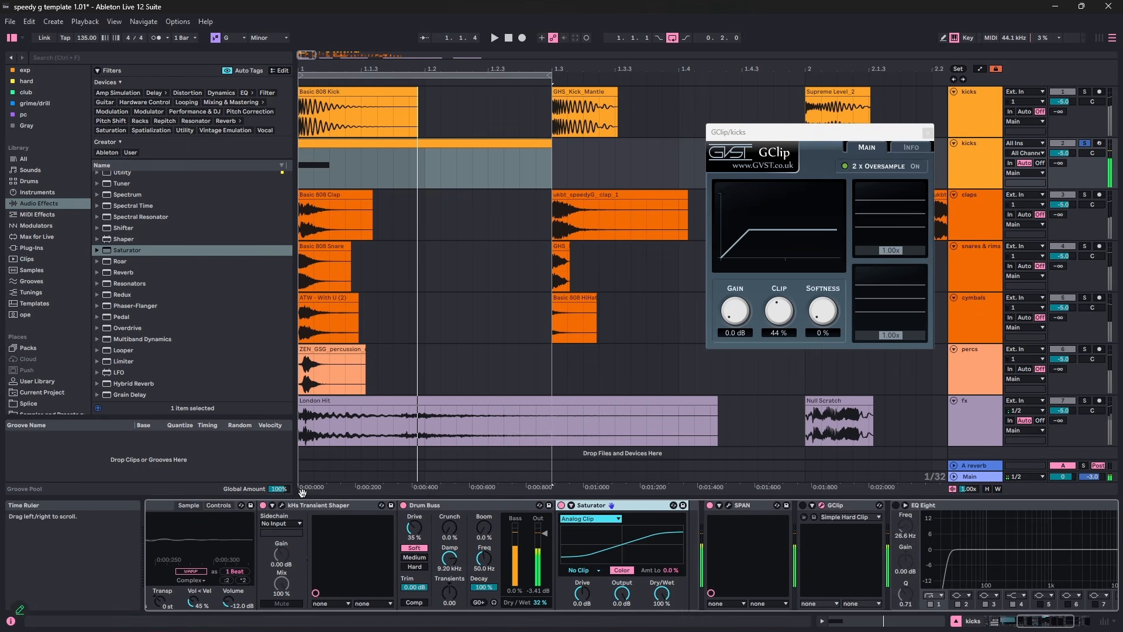
drag(319, 504, 676, 572)
key(space)
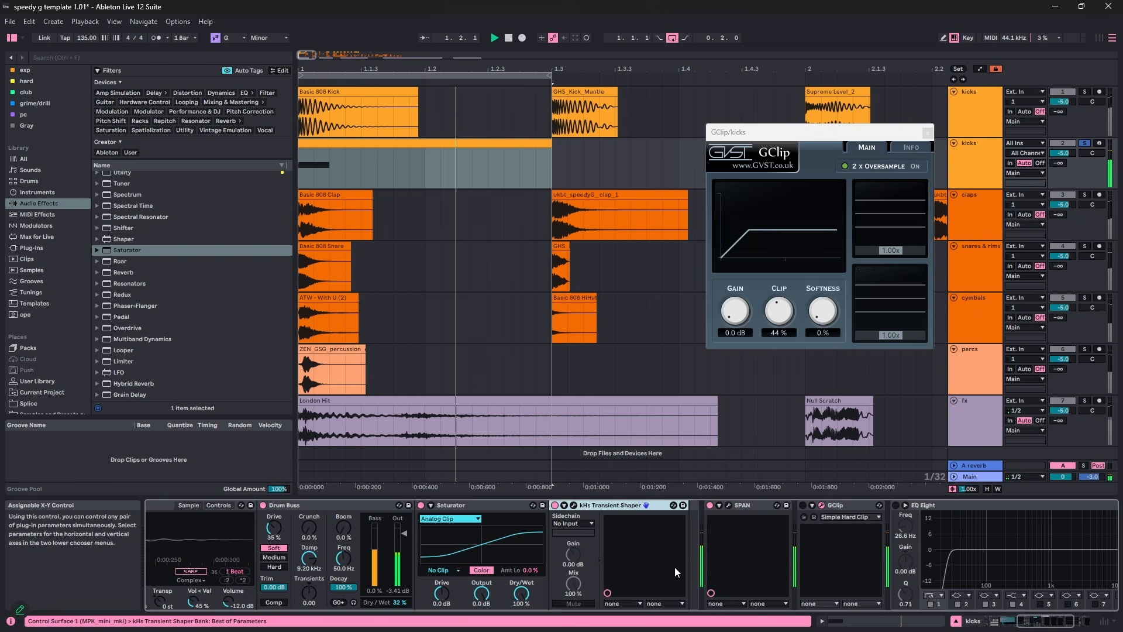
key(ctrl+z)
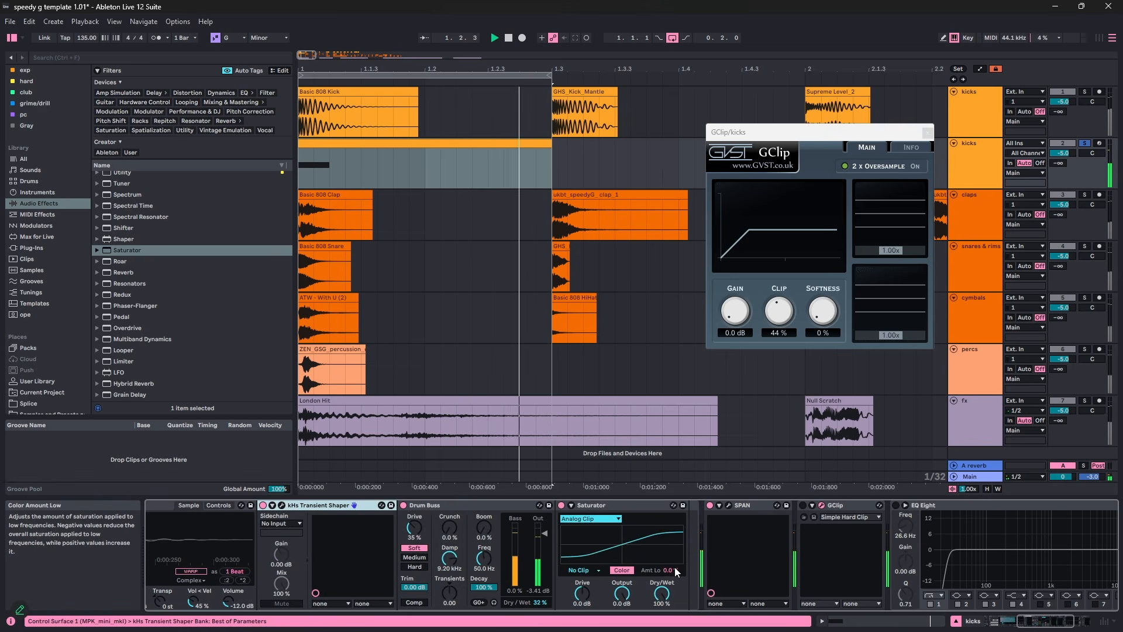
- Choose the Bass Shaper curve in Saturator and raise its Drive to 7.4 dB while playing the kick
click(621, 544)
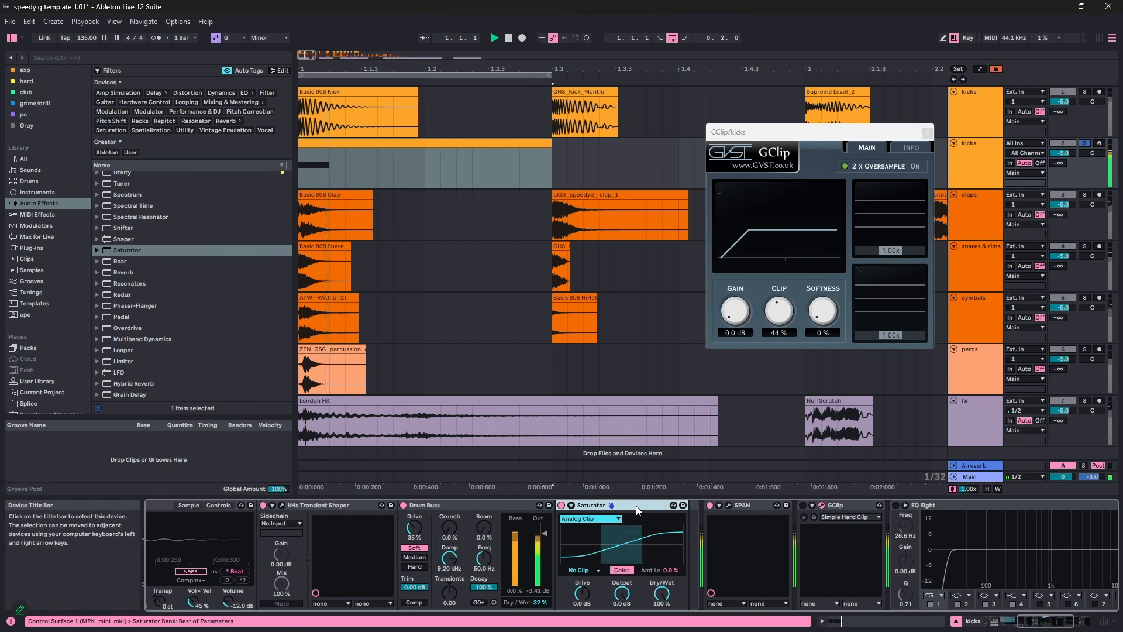
click(581, 570)
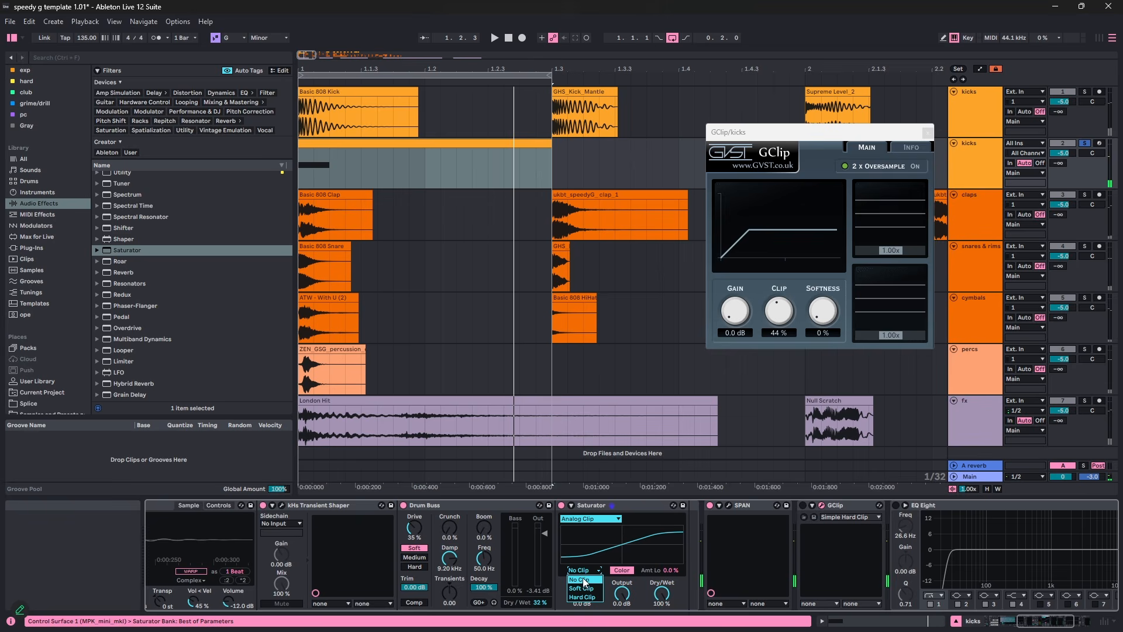
click(618, 518)
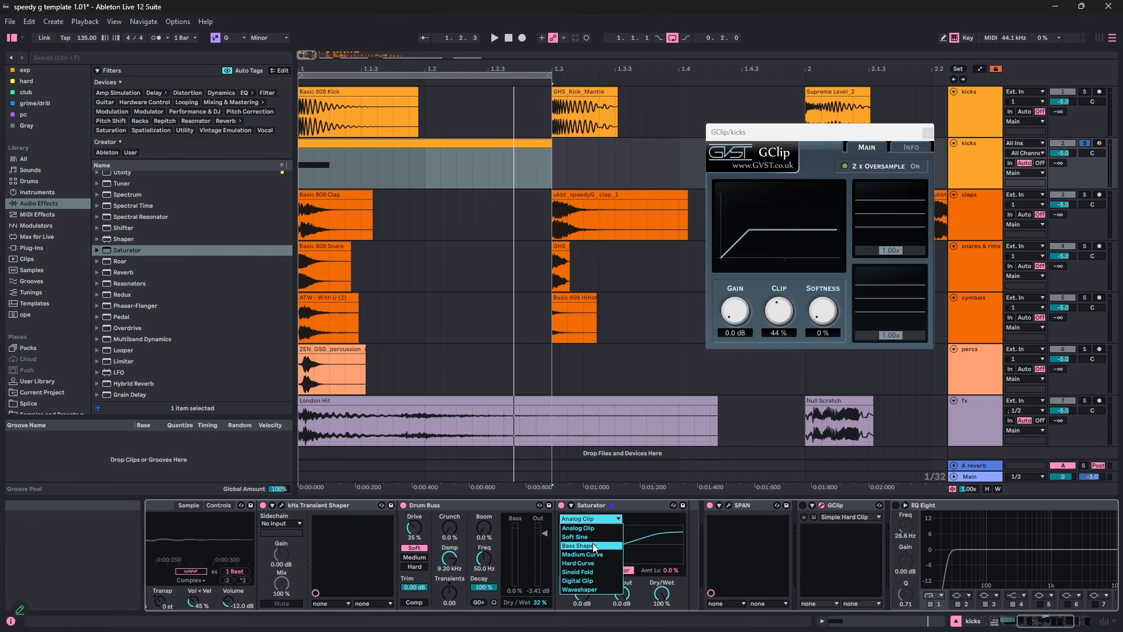
click(597, 546)
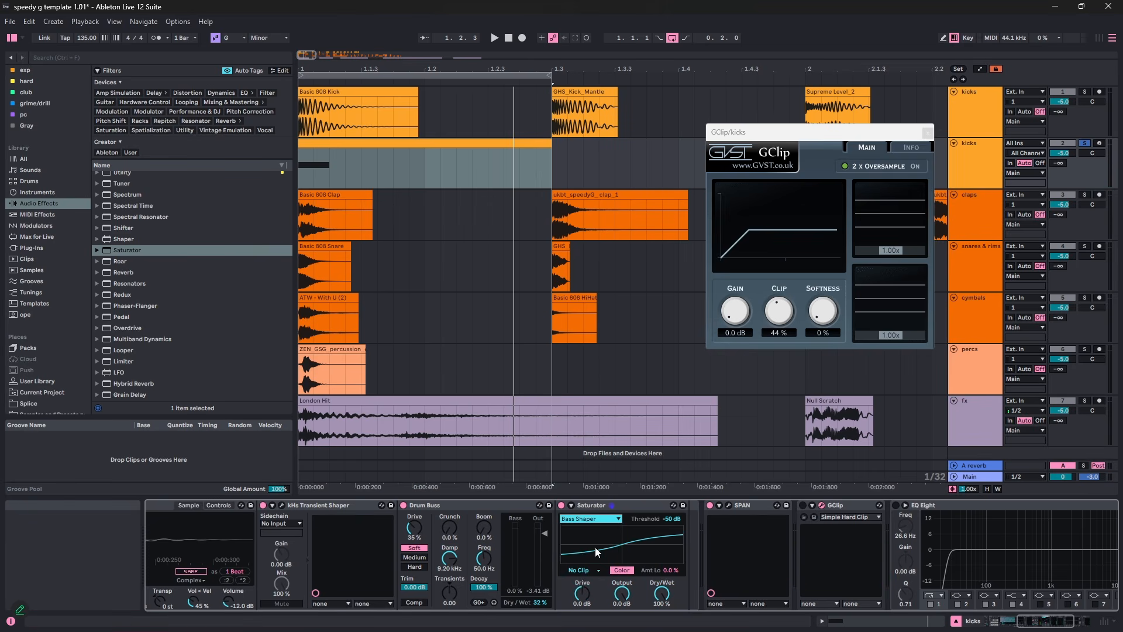
click(595, 519)
click(629, 508)
key(space)
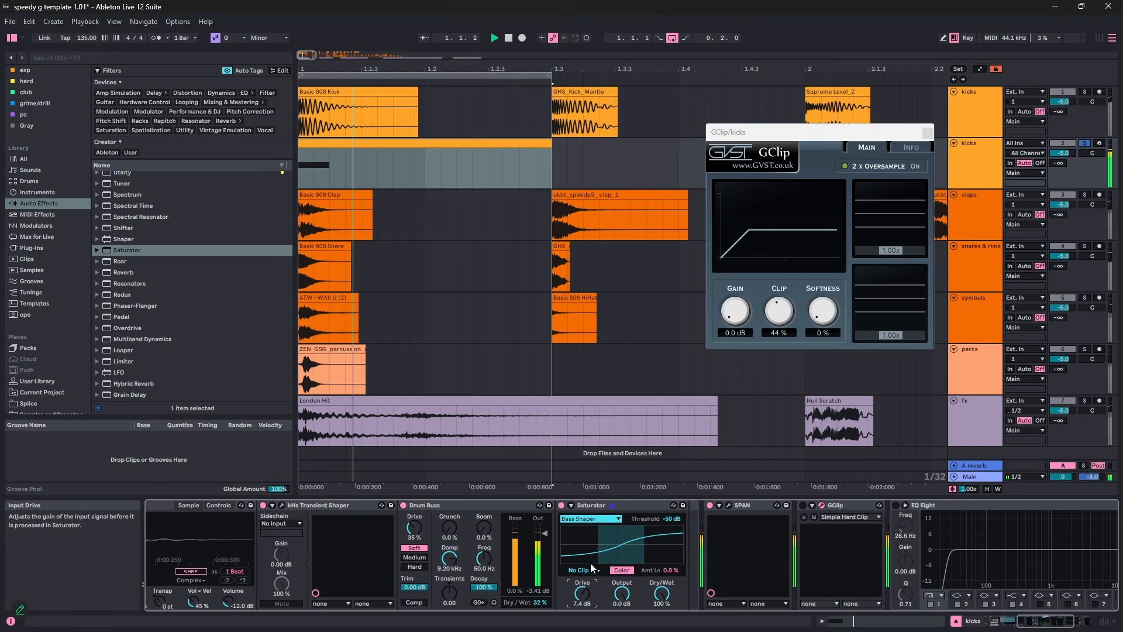
- Audition Saturator's Soft Sine, Medium Curve and Analog Clip curves, return to Bass Shaper, and try its threshold at -44 dB
click(591, 519)
click(588, 475)
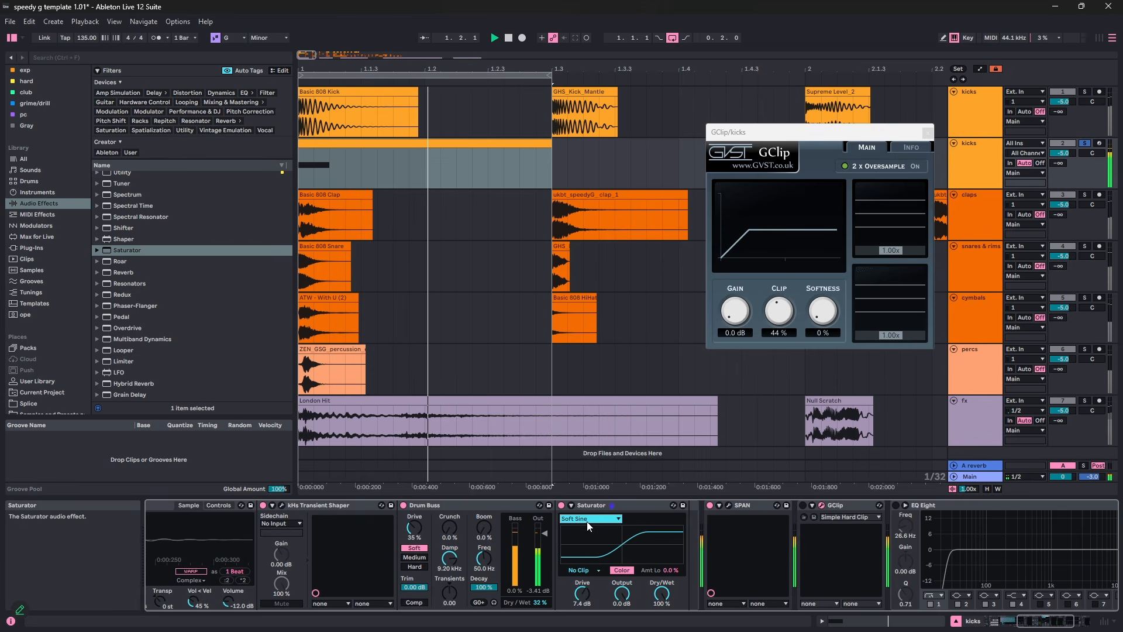
click(589, 520)
key(space)
click(612, 520)
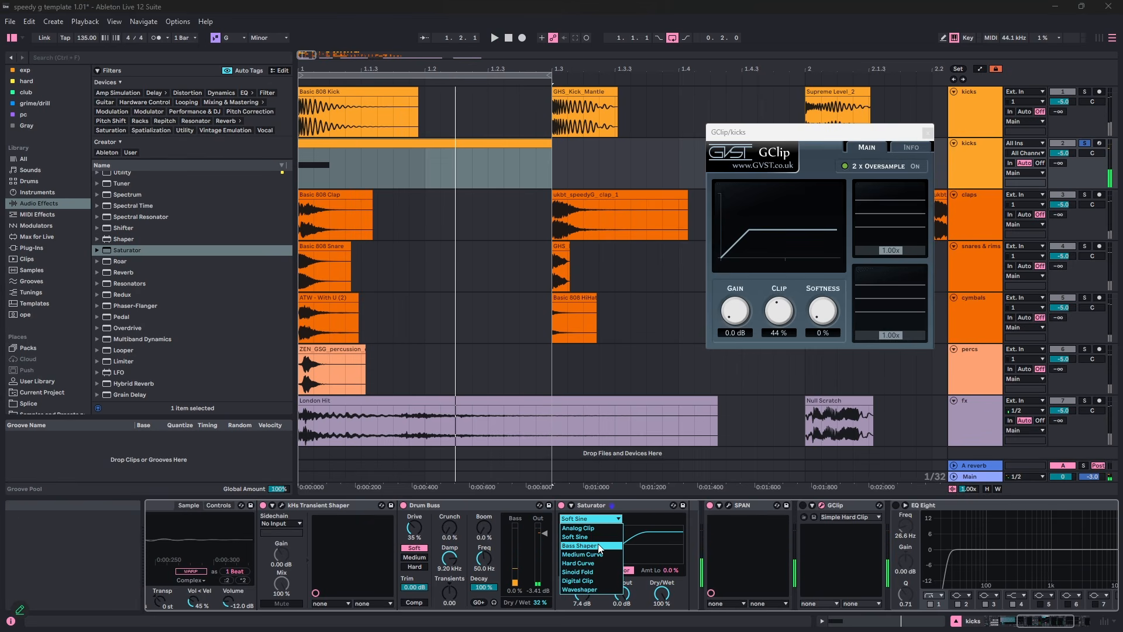
key(space)
click(599, 546)
click(599, 519)
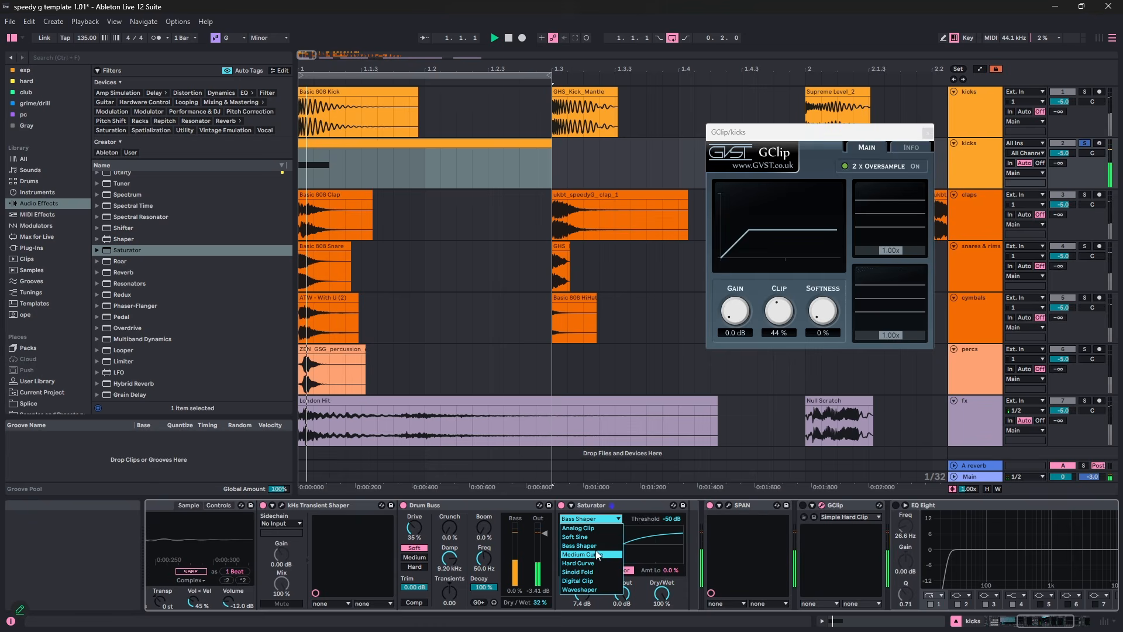
click(596, 554)
click(592, 519)
click(589, 529)
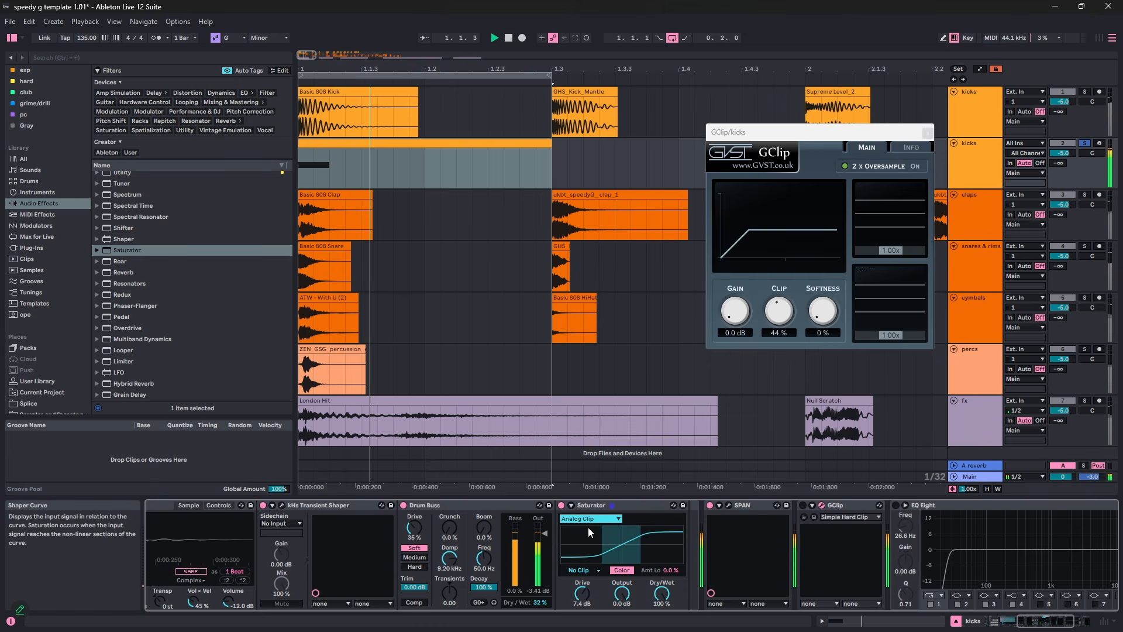
click(590, 519)
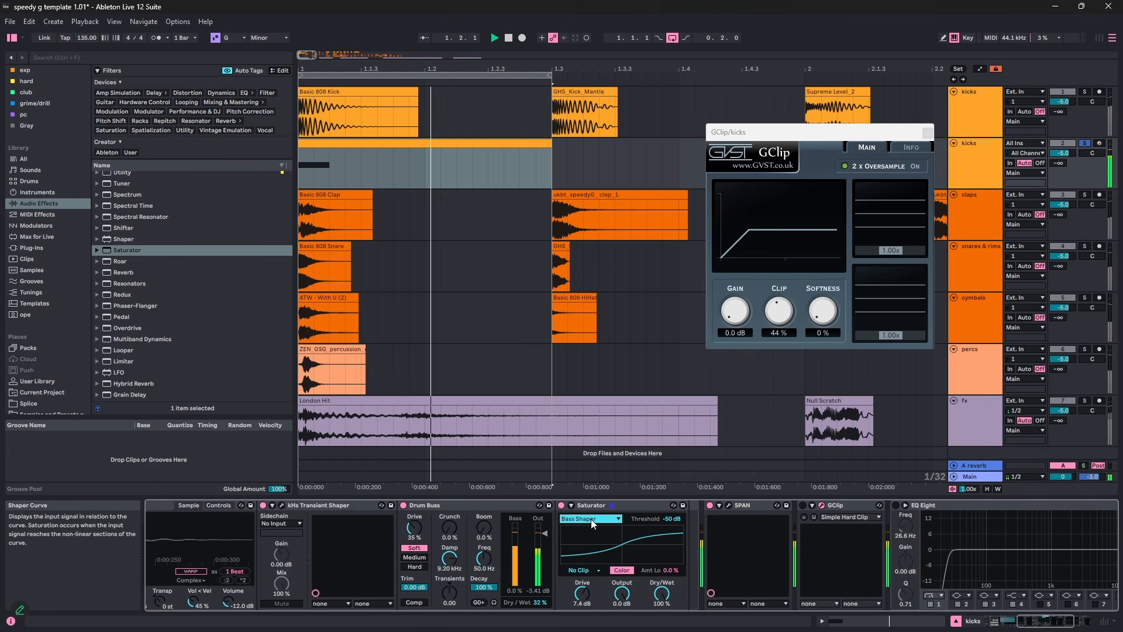
mouse_move(671, 519)
mouse_down()
mouse_move(671, 504)
mouse_move(672, 520)
mouse_up()
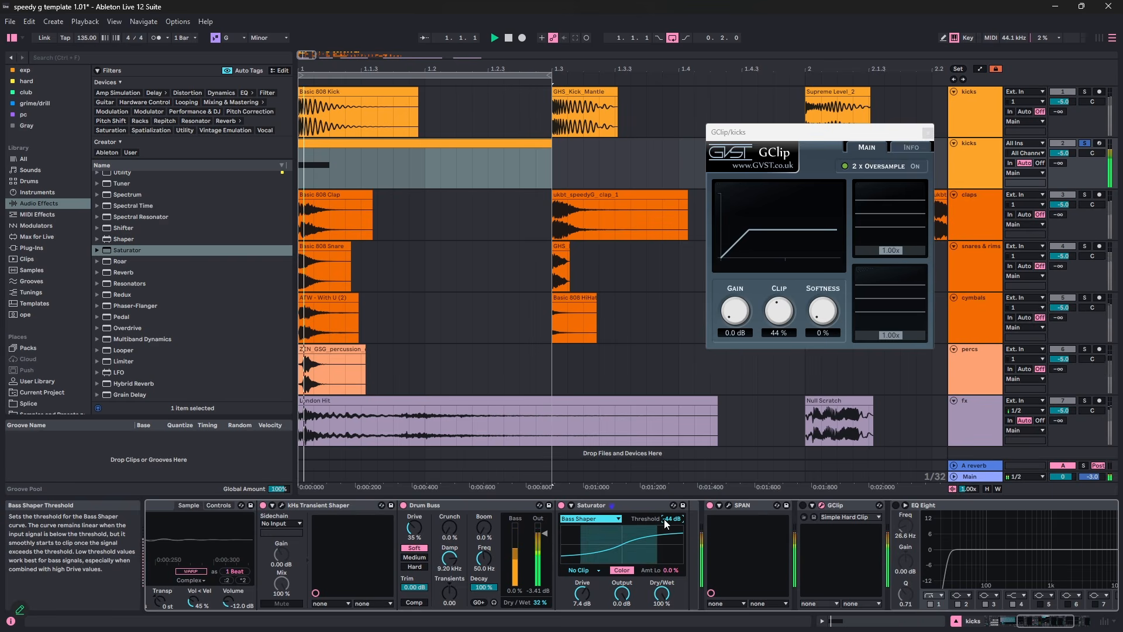
- Switch Saturator to the Sinoid Fold curve and lower its Dry/Wet to 19 %
click(589, 519)
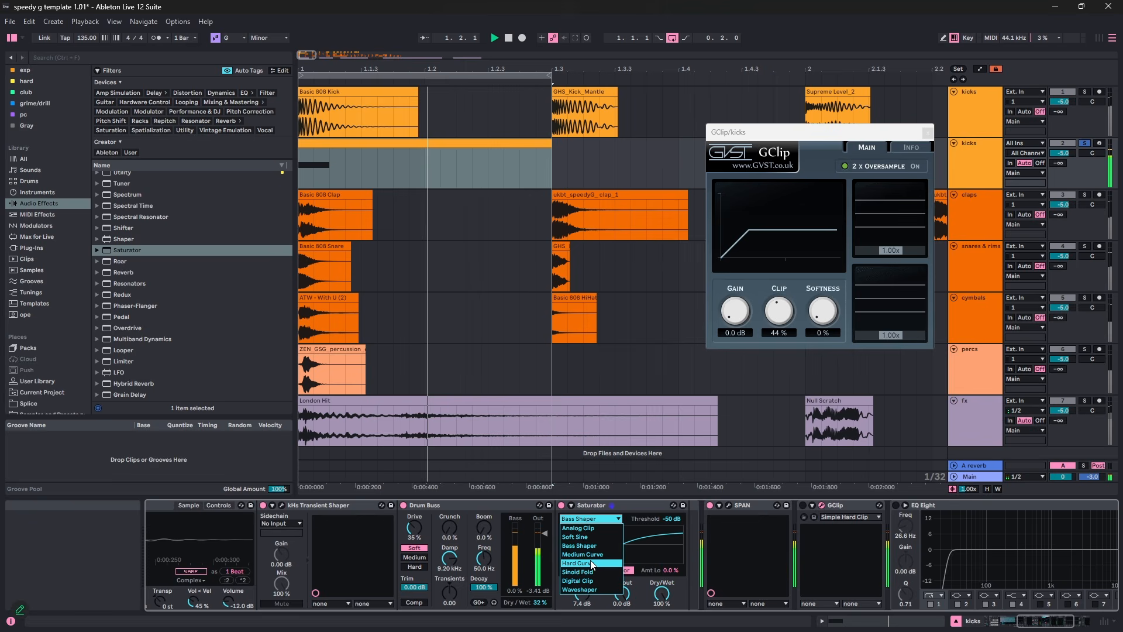
click(591, 572)
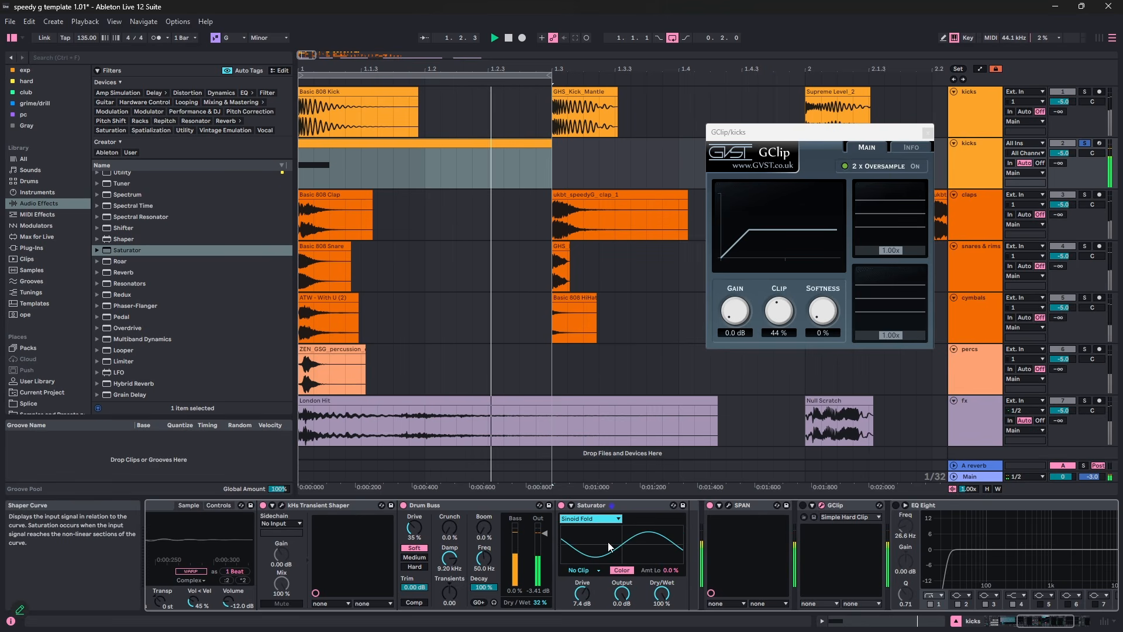
drag(661, 594, 665, 601)
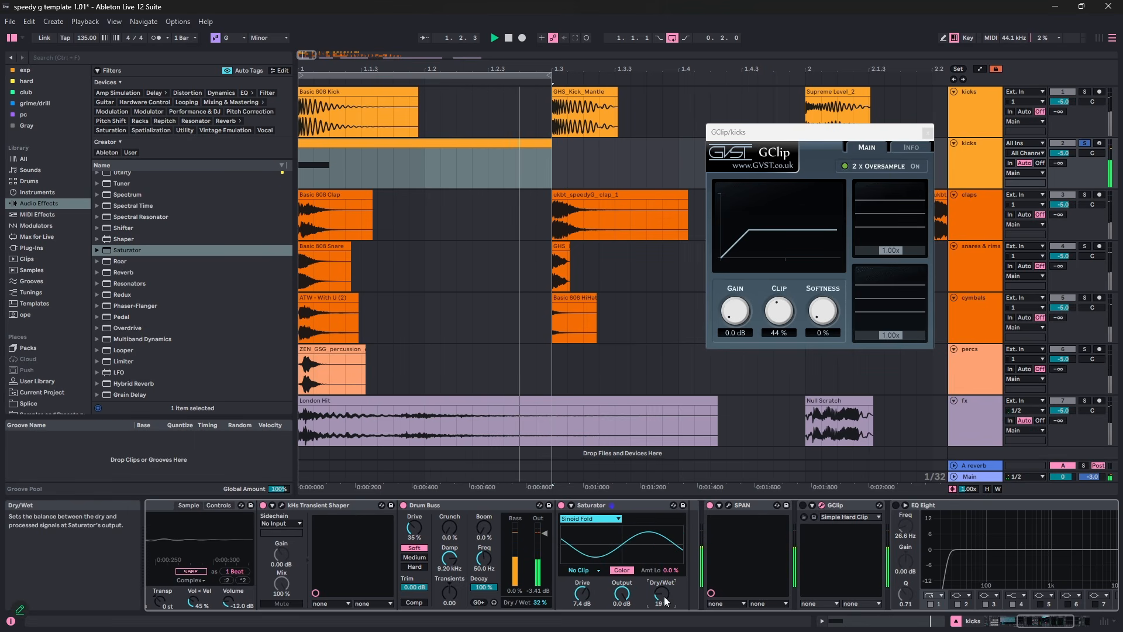
- Compare the kick with Transient Shaper, Drum Buss and Saturator bypassed together and active, using Sinoid Fold
click(599, 506)
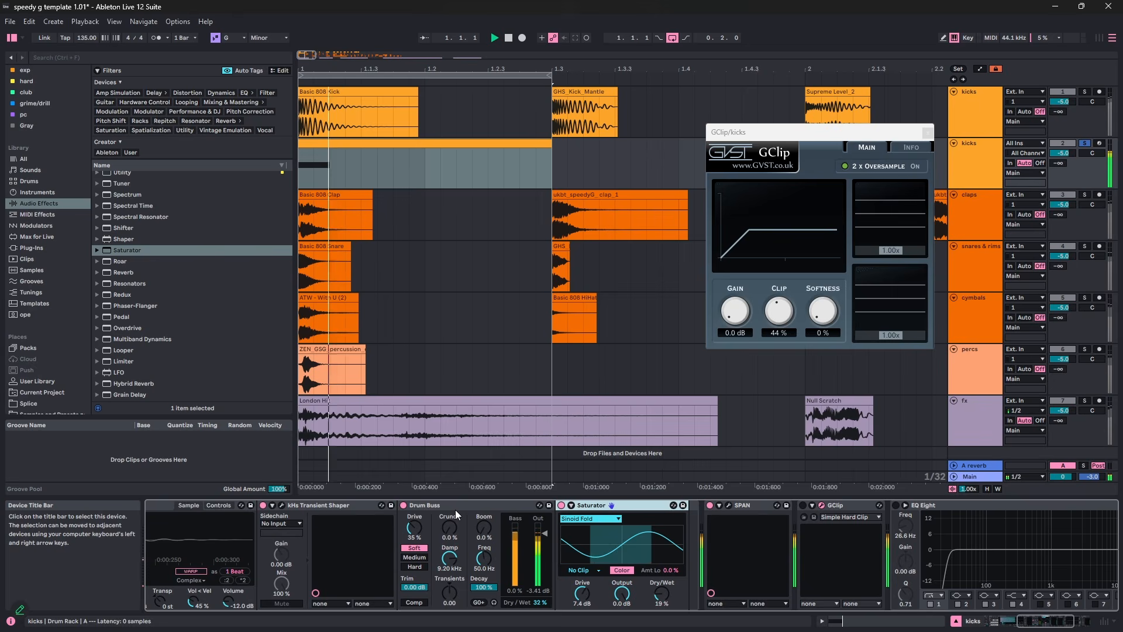
ctrl+click(452, 506)
ctrl+click(366, 506)
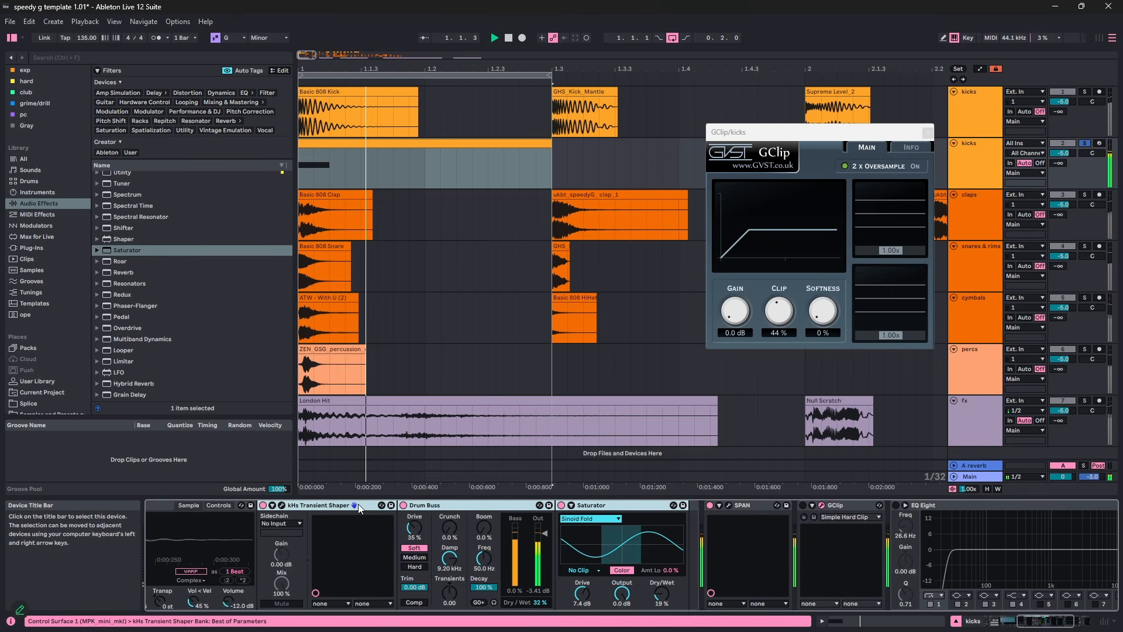
click(403, 506)
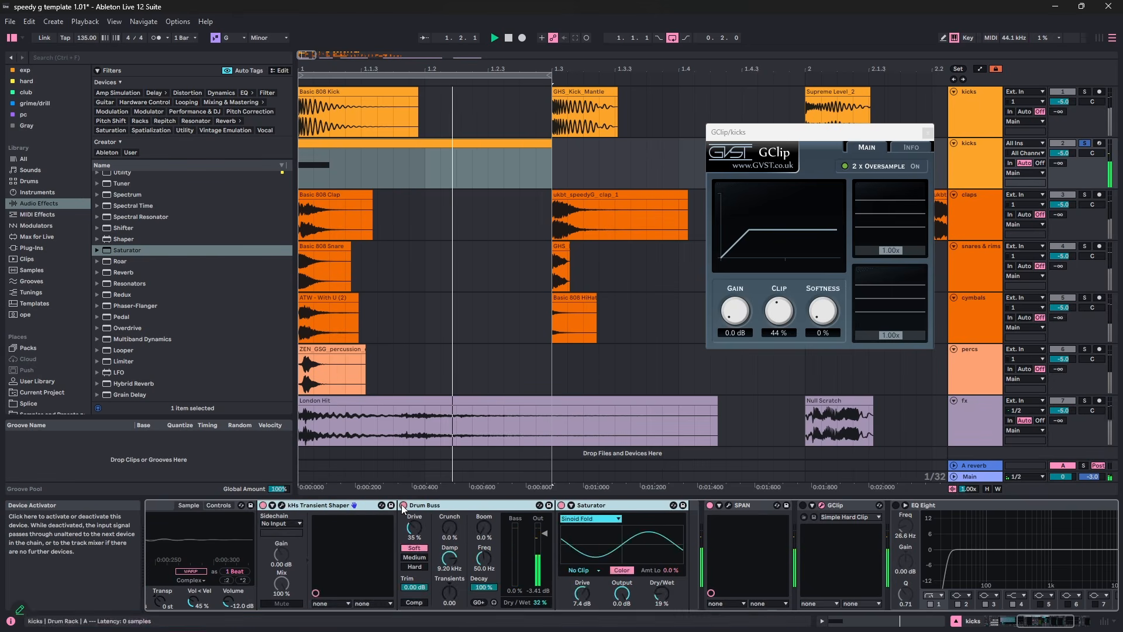
click(403, 506)
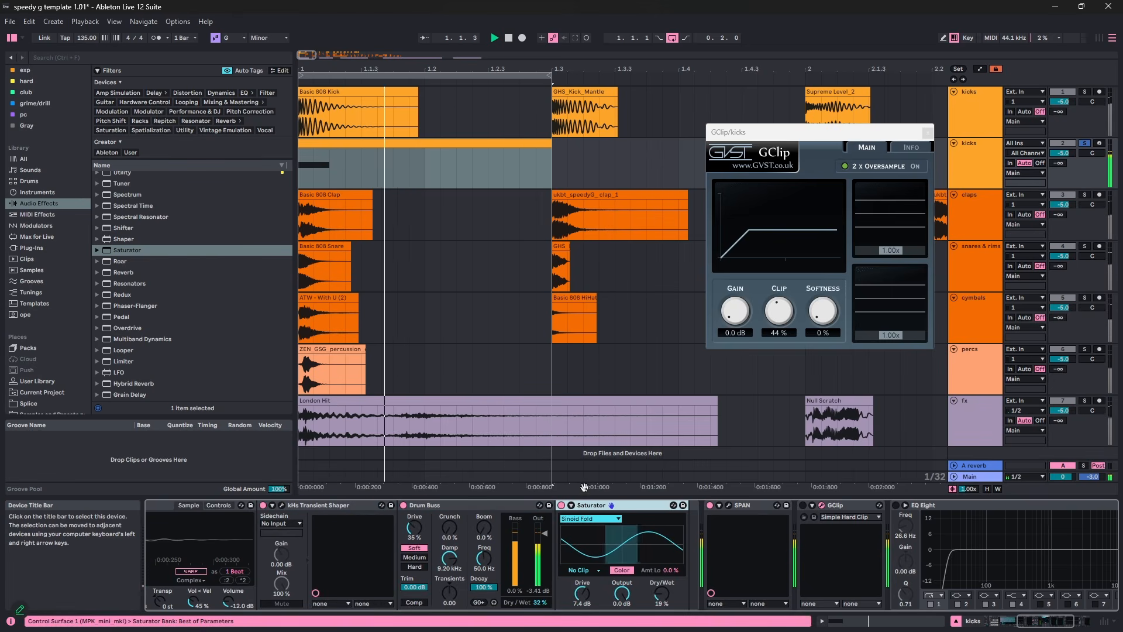
- Return Saturator to the Bass Shaper curve, set its Output to -0.3 dB and its clipping mode to Soft Clip
click(589, 518)
click(588, 547)
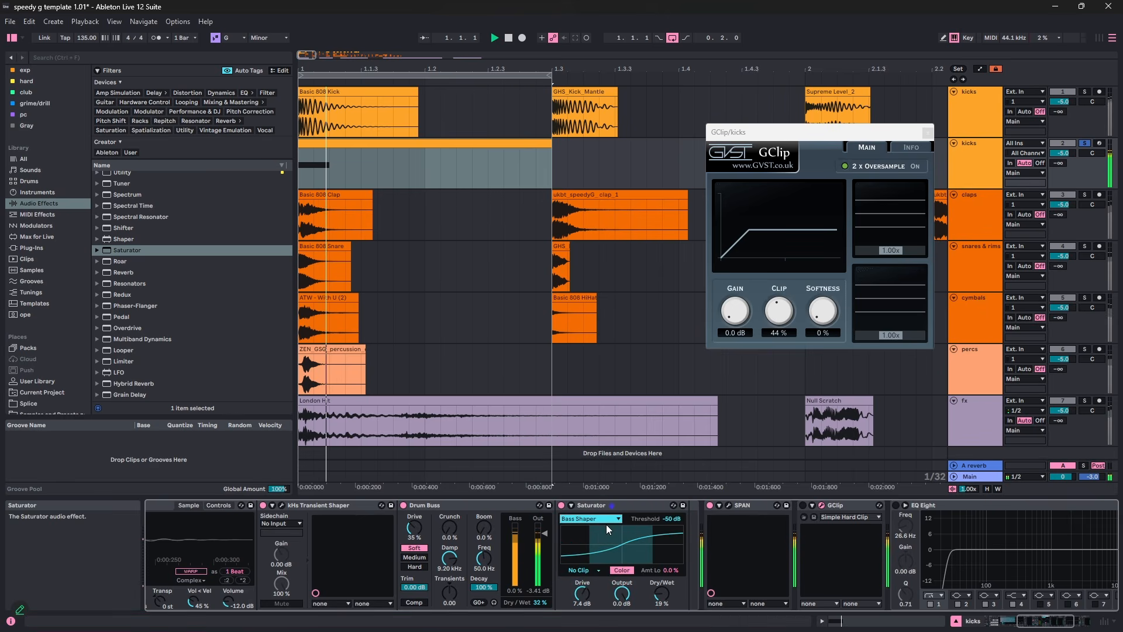
drag(621, 595, 621, 597)
click(584, 571)
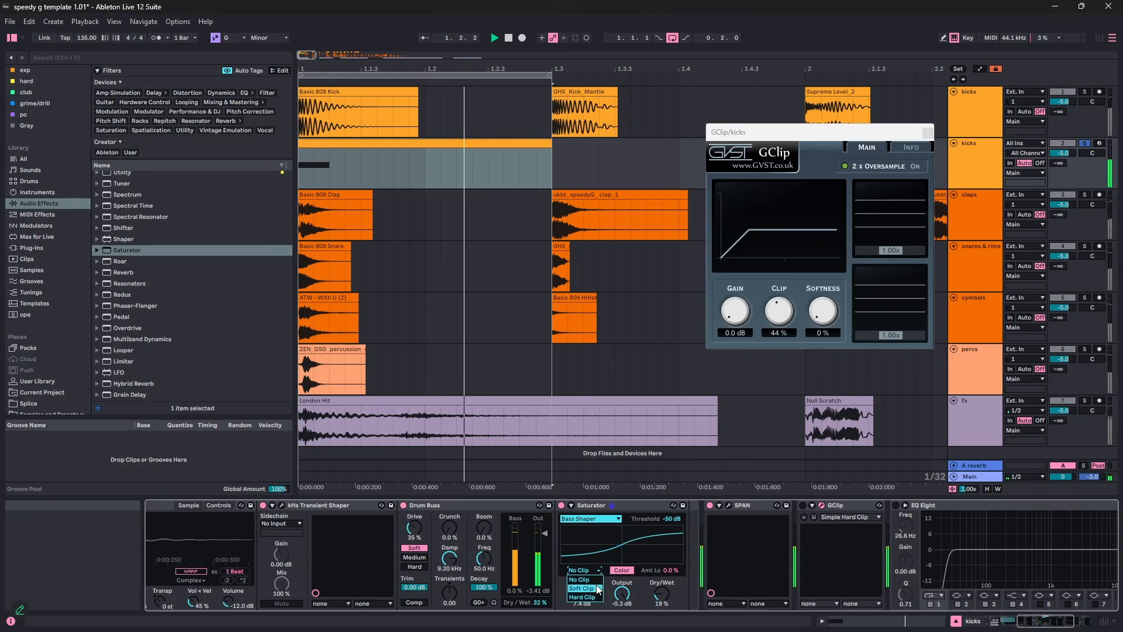
click(593, 586)
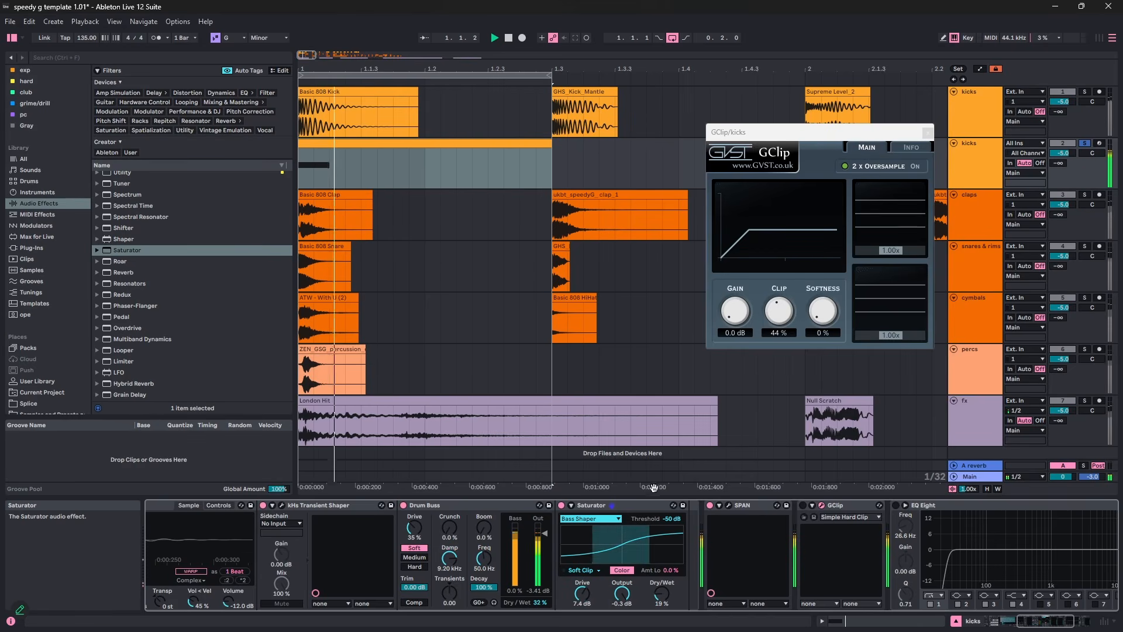
- Raise Saturator's Bass Shaper threshold to 0.0 dB, and try its low color amount at -100 % before resetting it
drag(673, 524, 672, 497)
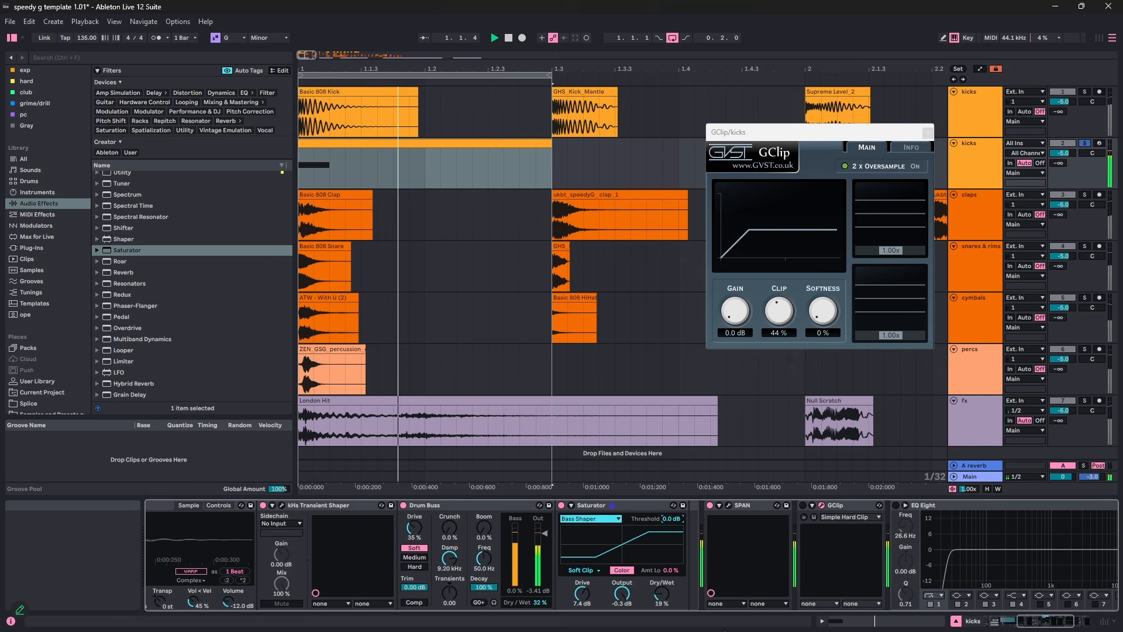
drag(662, 593, 667, 620)
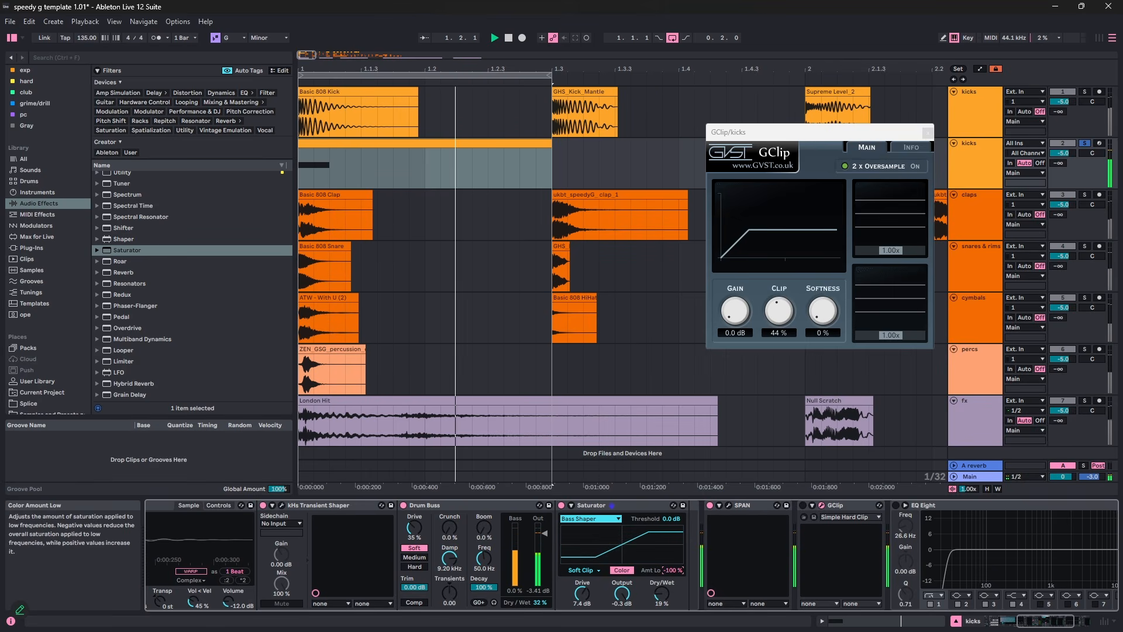
double_click(667, 573)
- Compare the kick by ear with the three processing devices bypassed and active, and stop playback
click(593, 506)
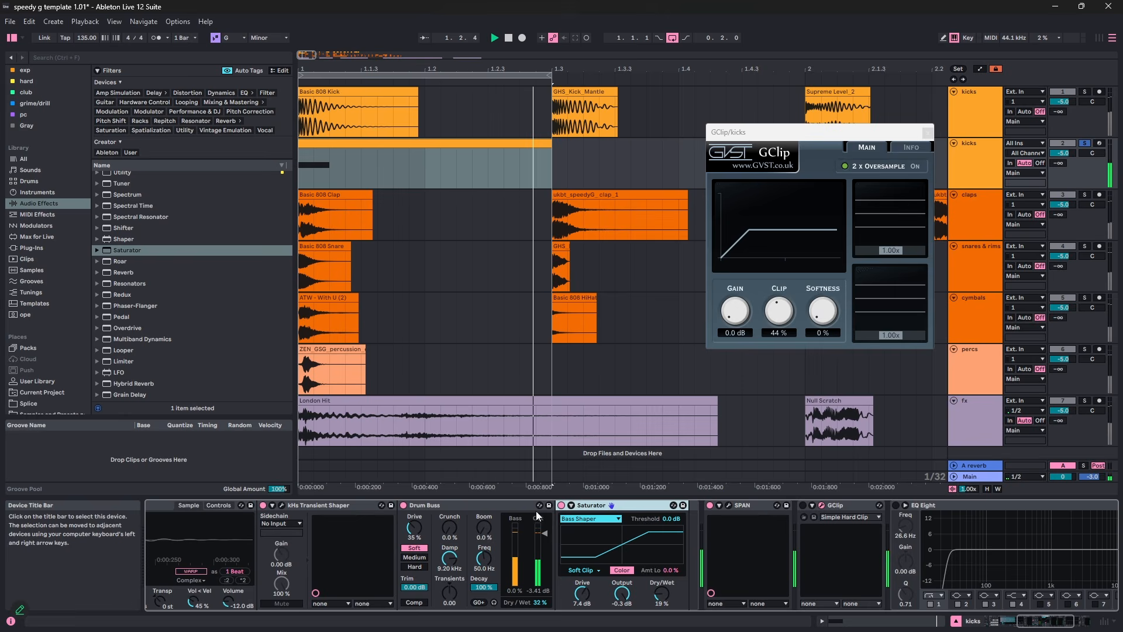
shift+click(368, 506)
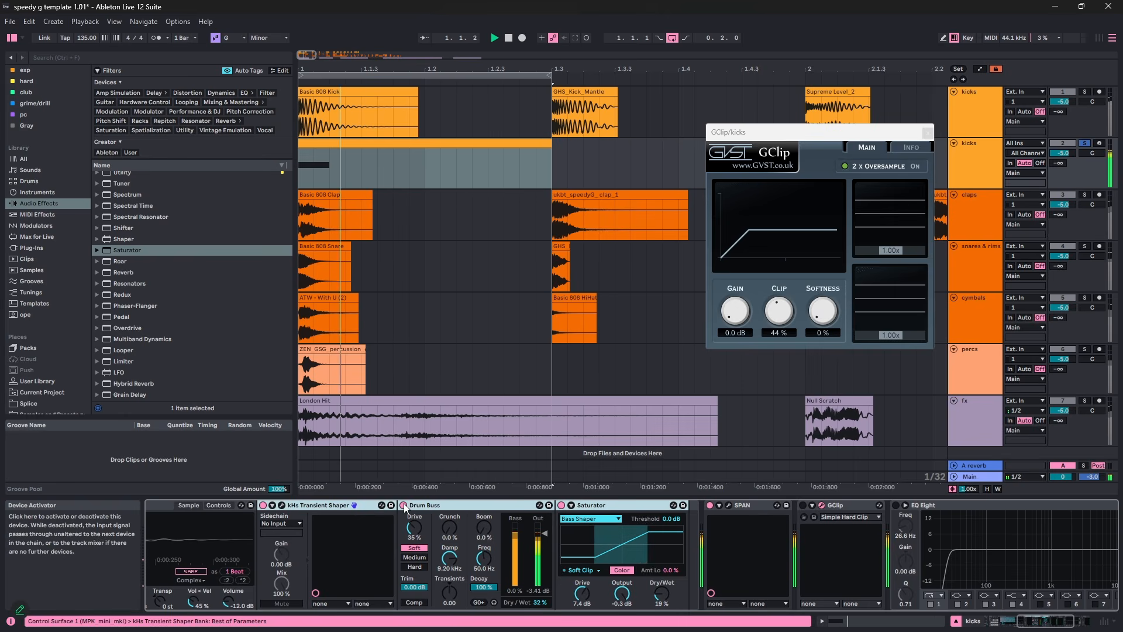
click(404, 506)
click(404, 506)
key(space)
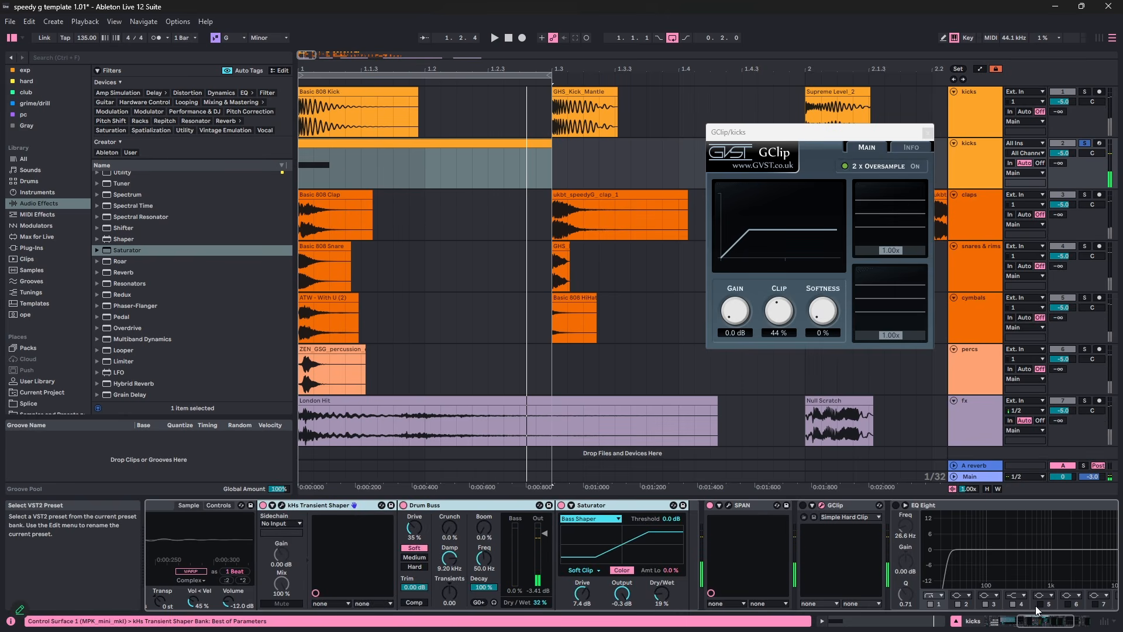
- Move s(M)exoscope ahead of SPAN in the kicks track and open its display during playback
scroll(951, 526, right, 5)
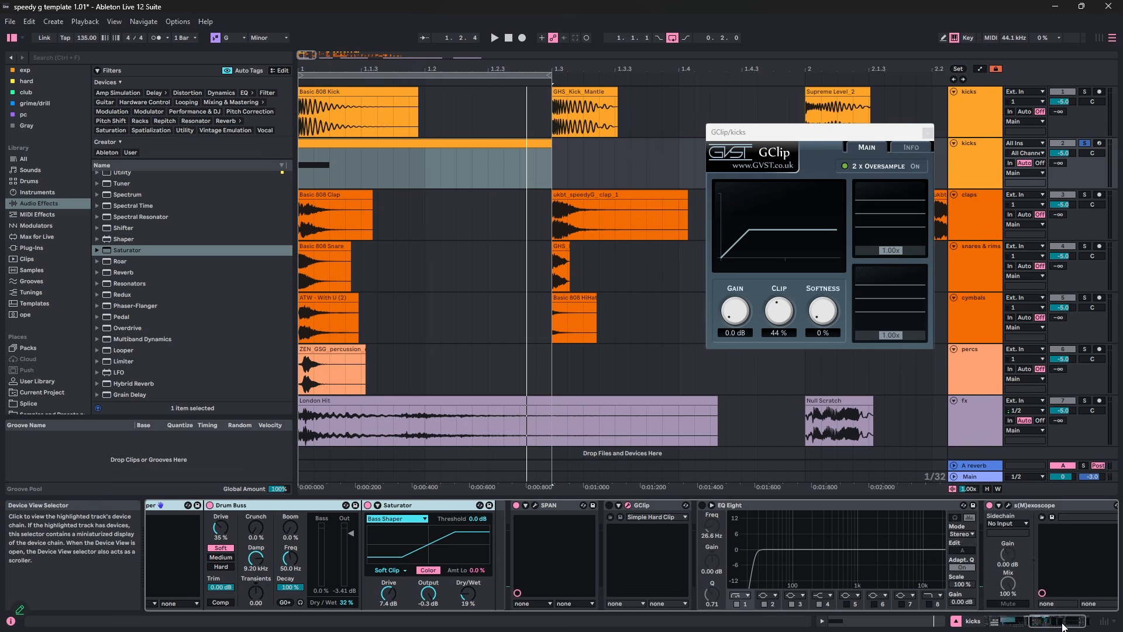
drag(950, 521, 527, 537)
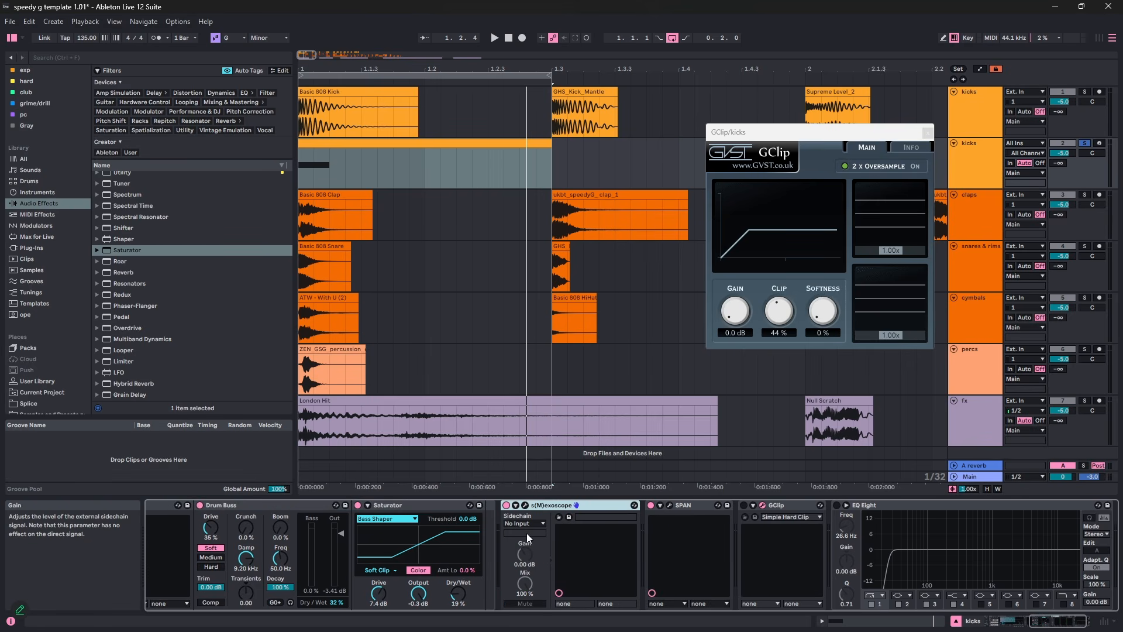
click(525, 505)
key(space)
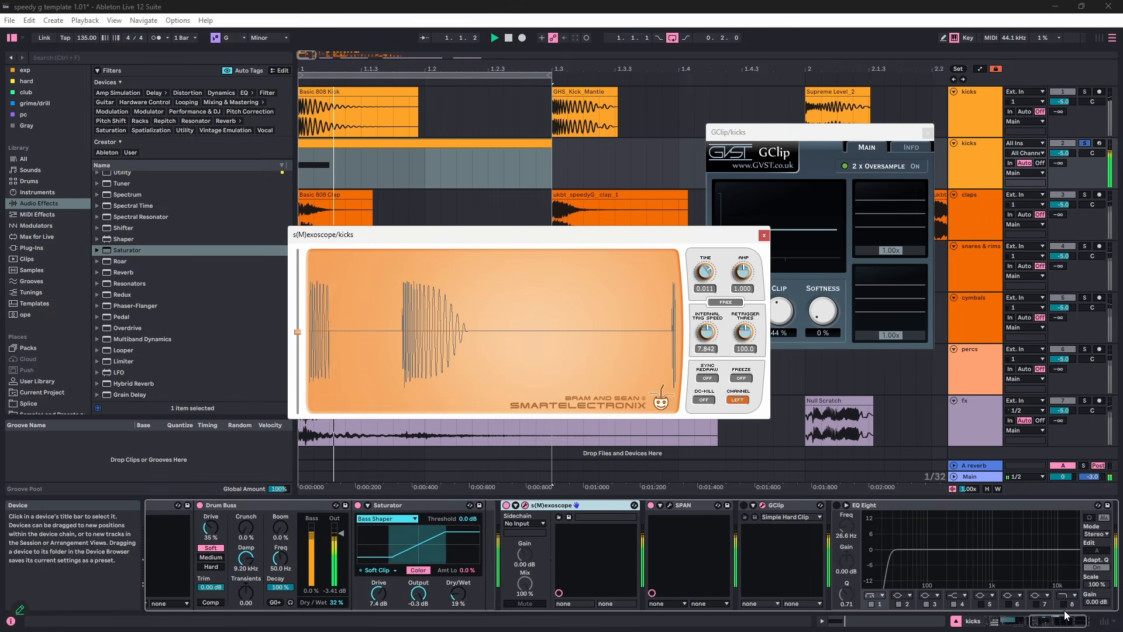
- Compare the kick's waveform in s(M)exoscope with Transient Shaper, Drum Buss and Saturator bypassed and active
scroll(692, 585, left, 5)
click(462, 506)
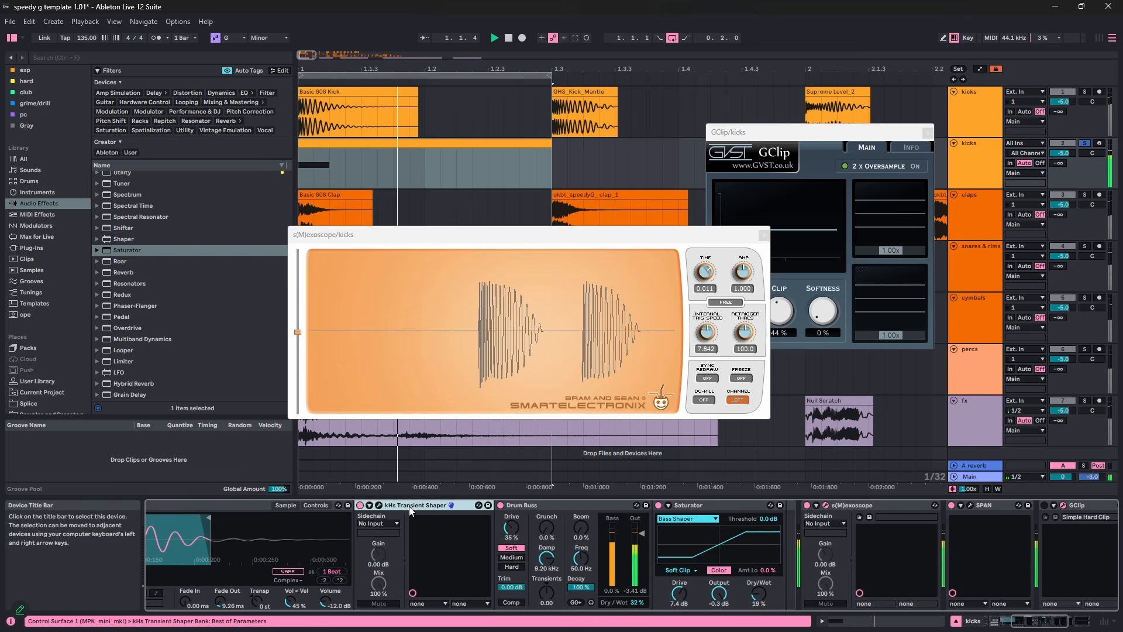
shift+click(737, 506)
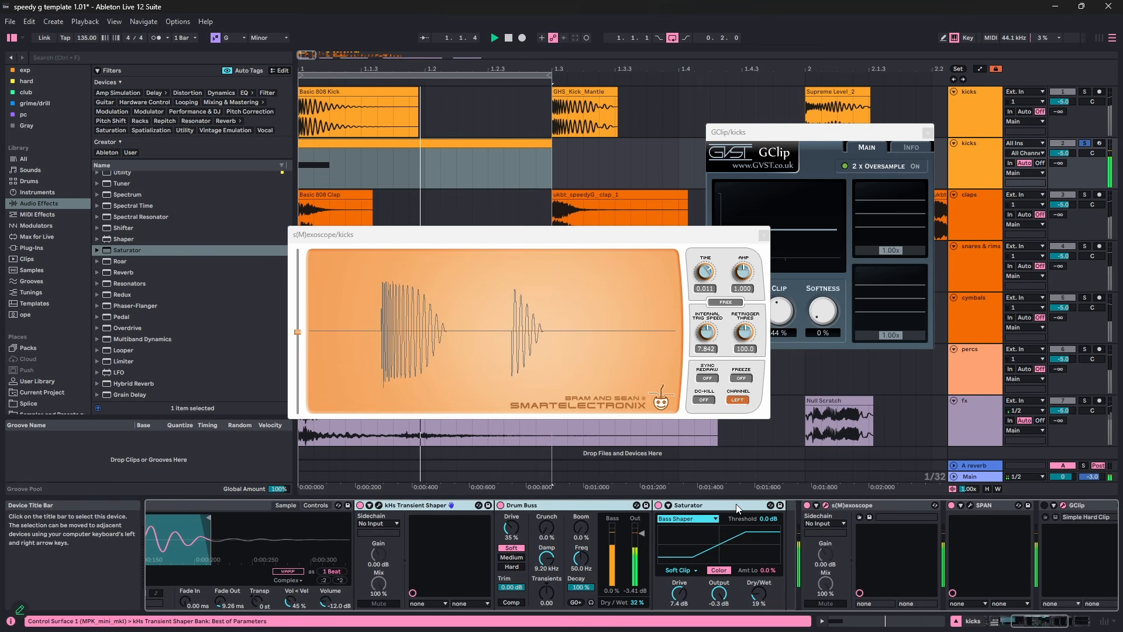
click(657, 505)
click(657, 505)
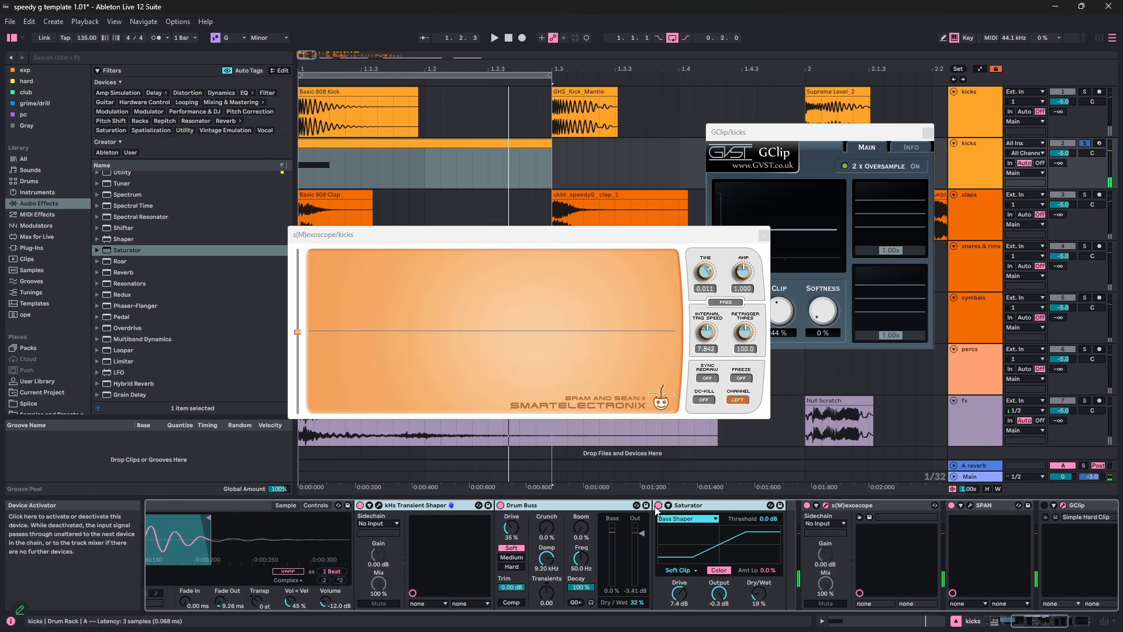
- Add Limiter after Saturator with its ceiling at -4.2 dB, and raise Drum Buss's Damp to 11.1 kHz during playback
key(ctrl+f)
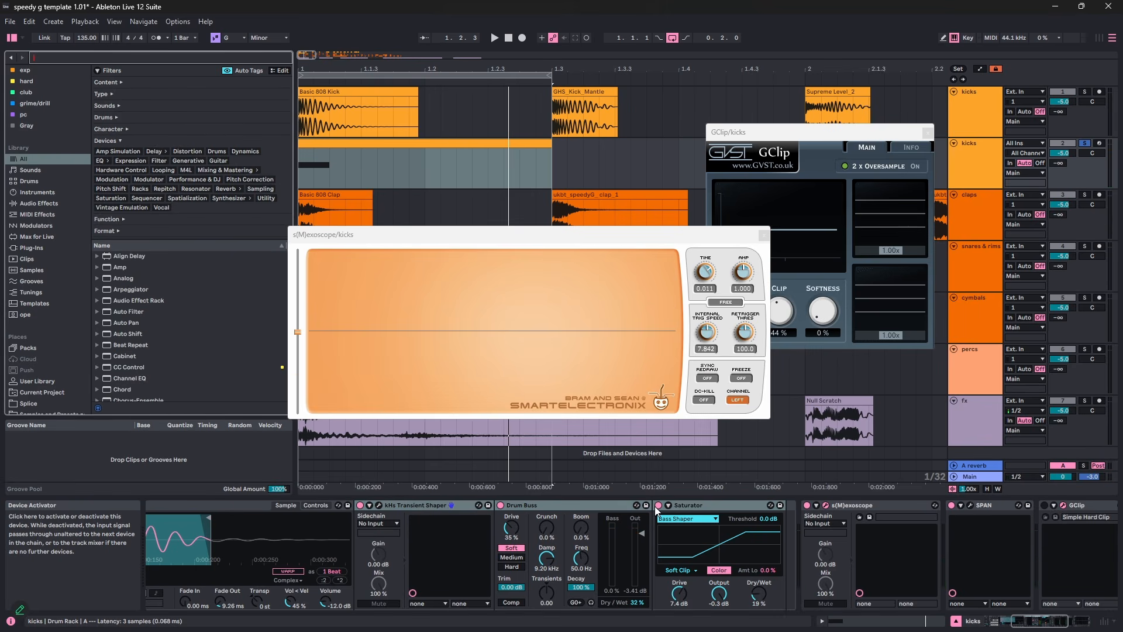
text(limi)
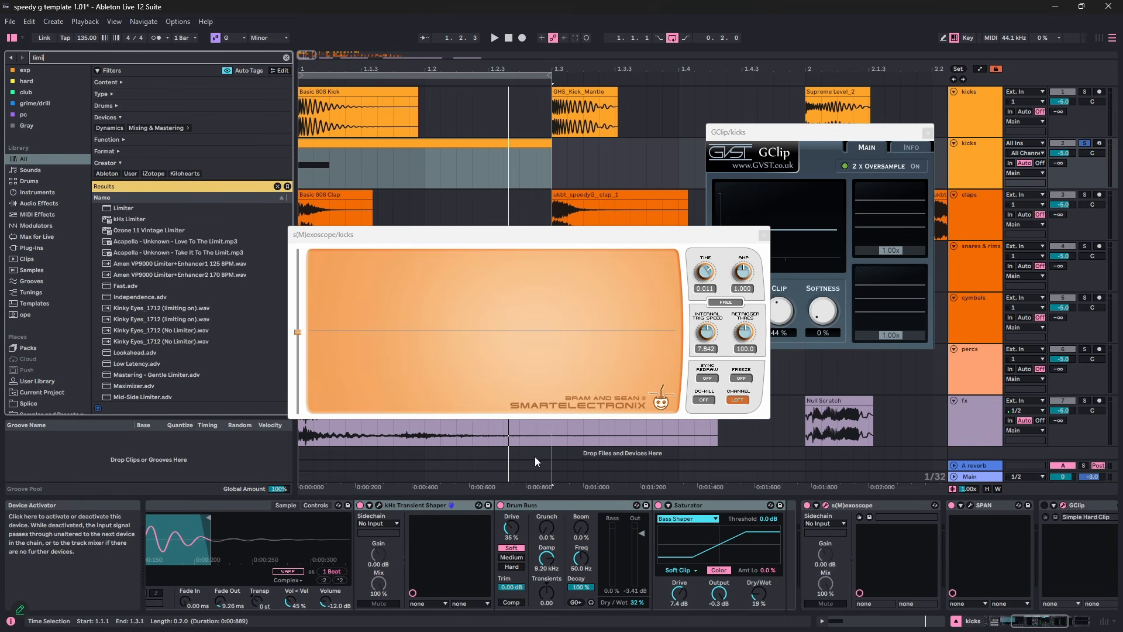
double_click(115, 209)
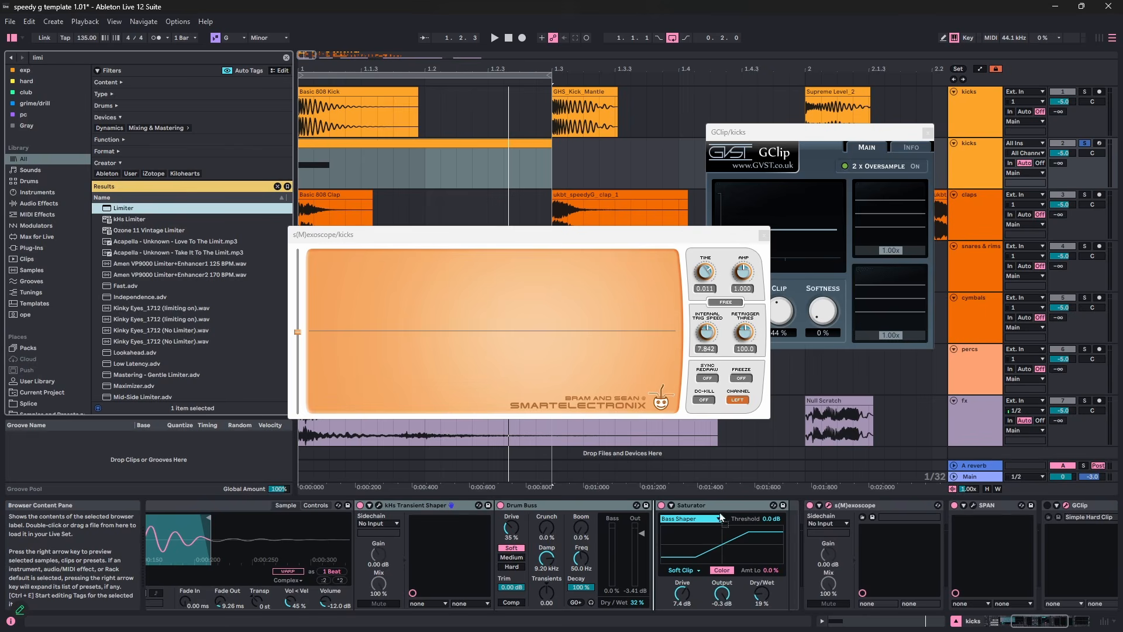
key(space)
drag(860, 527, 860, 549)
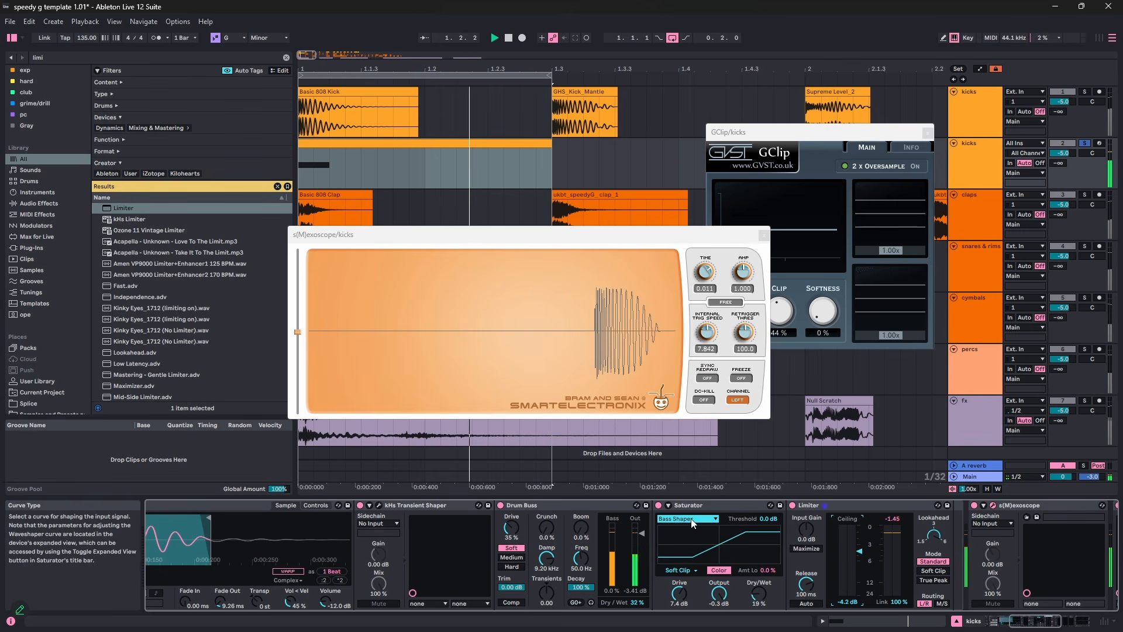
drag(547, 559, 547, 552)
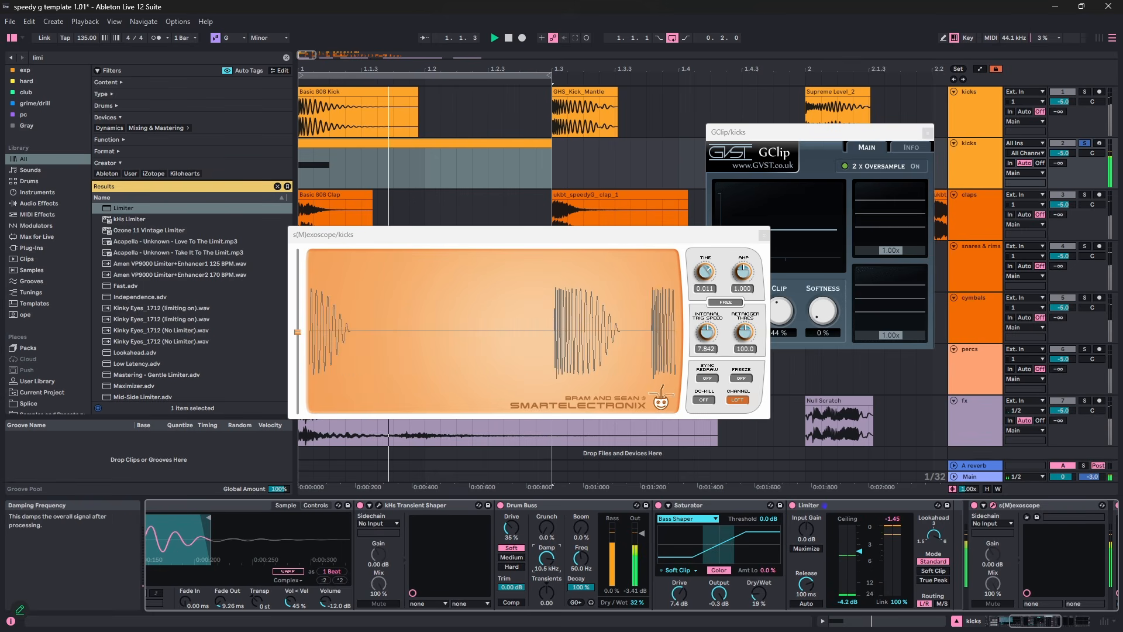
- Compare the kick's waveform and sound with all devices from Transient Shaper through Limiter bypassed and active
click(451, 513)
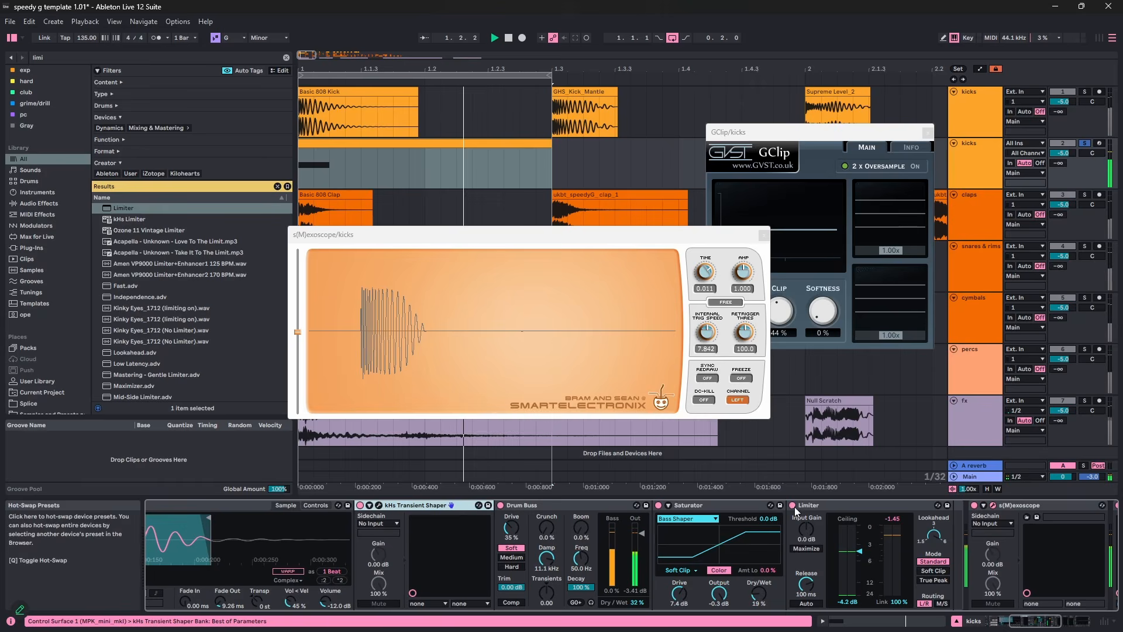
shift+click(816, 506)
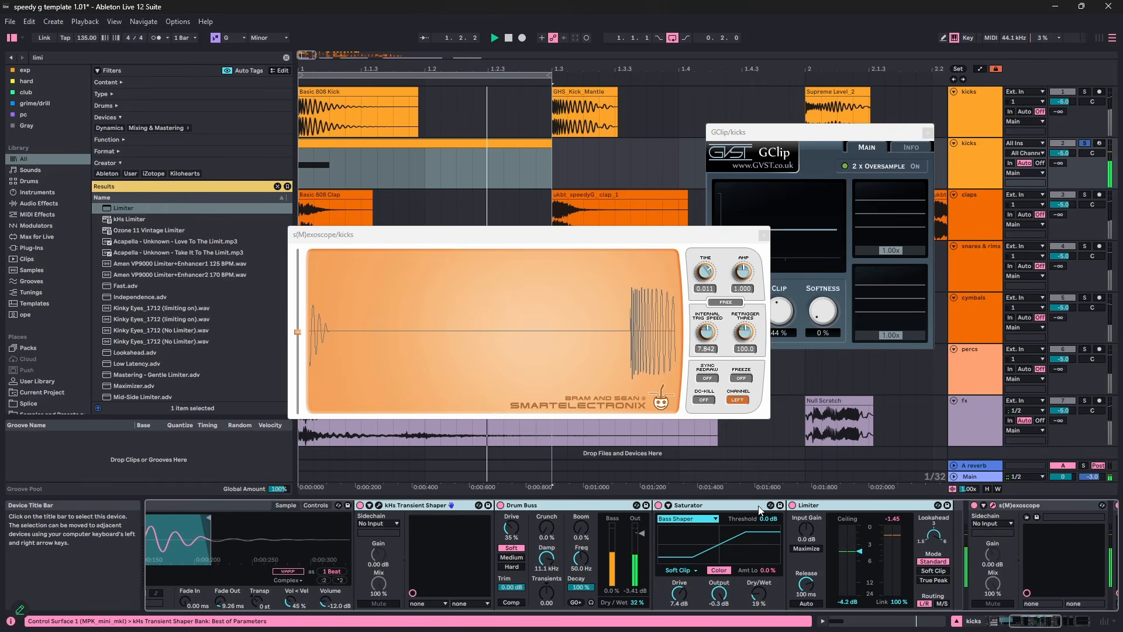
click(793, 505)
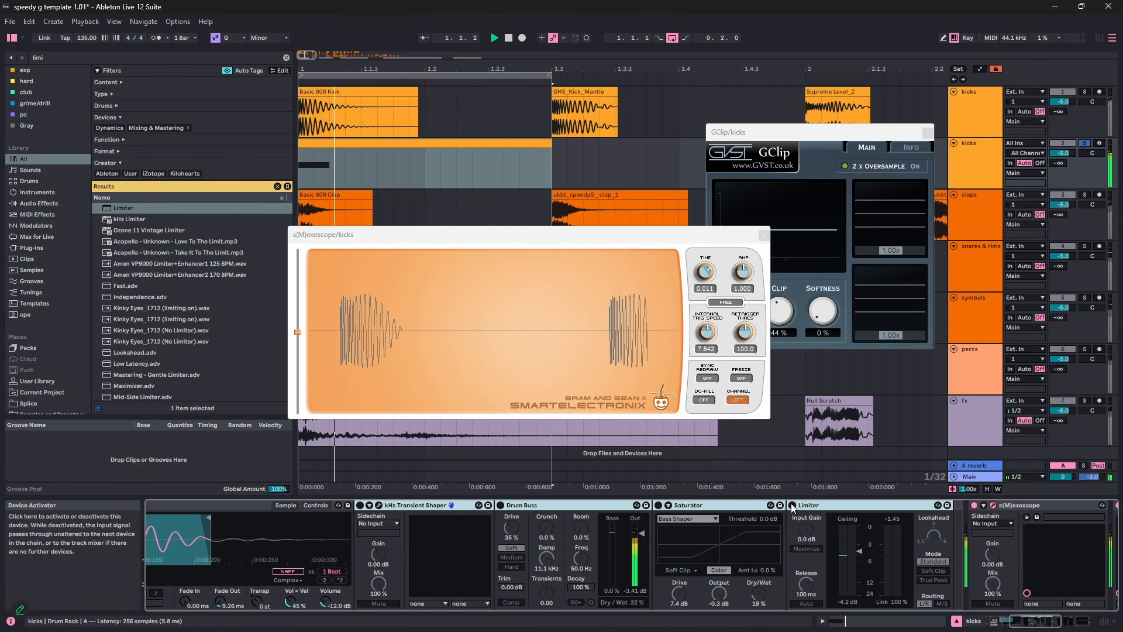
click(793, 506)
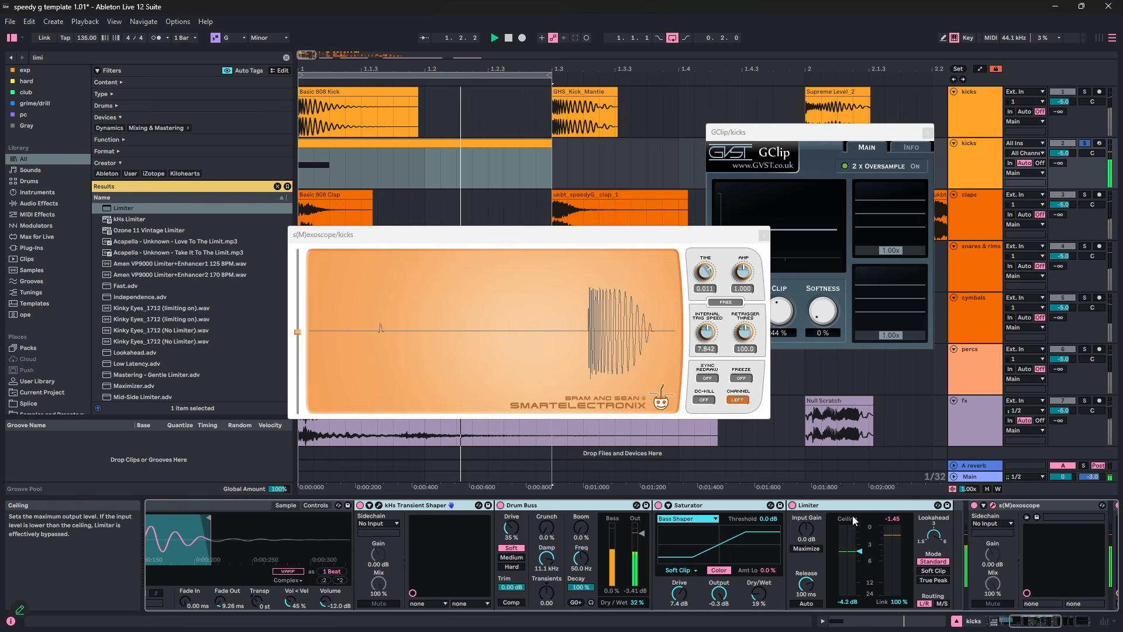
- Stop playback, add Utility between Limiter and s(M)exoscope, and set its gain to -2 dB
key(ctrl+f)
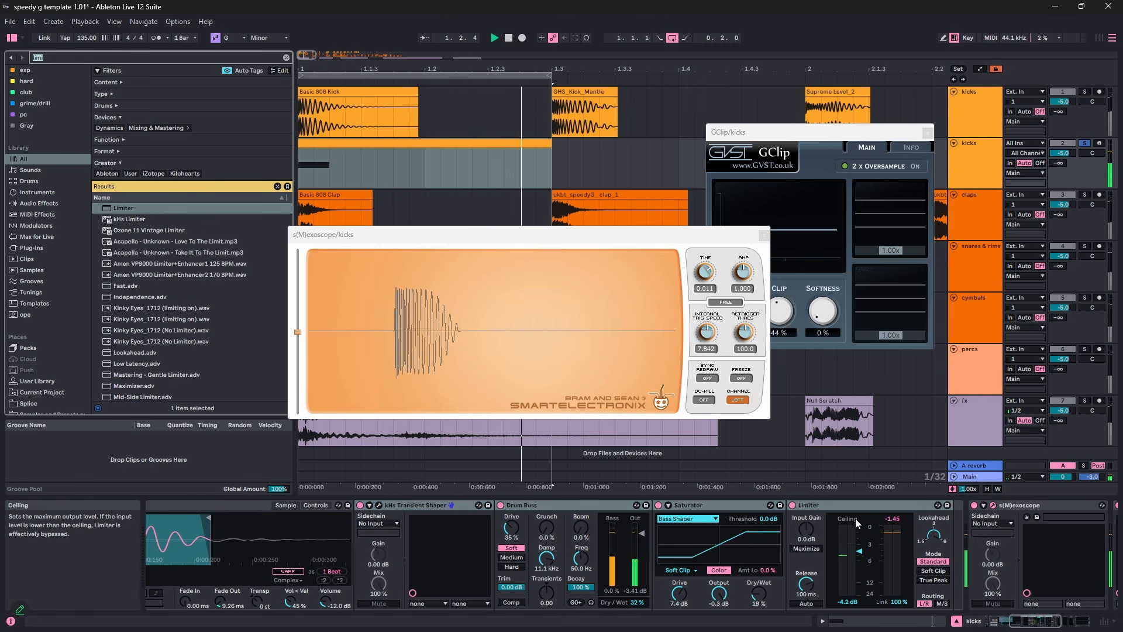
text(ut)
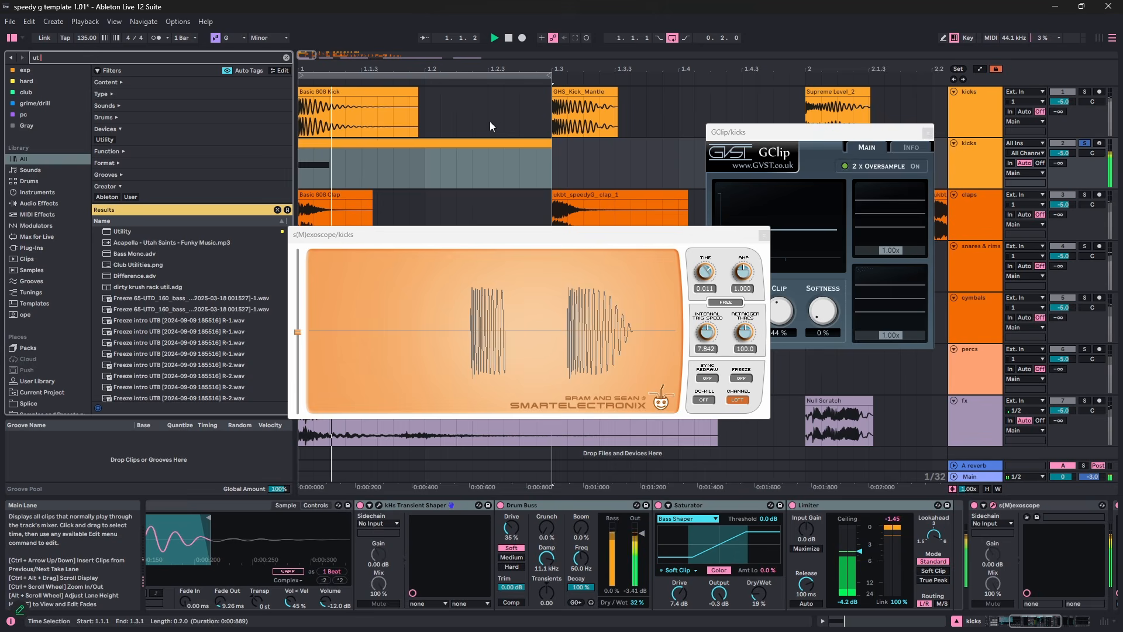
click(494, 142)
key(space)
drag(123, 231, 1015, 540)
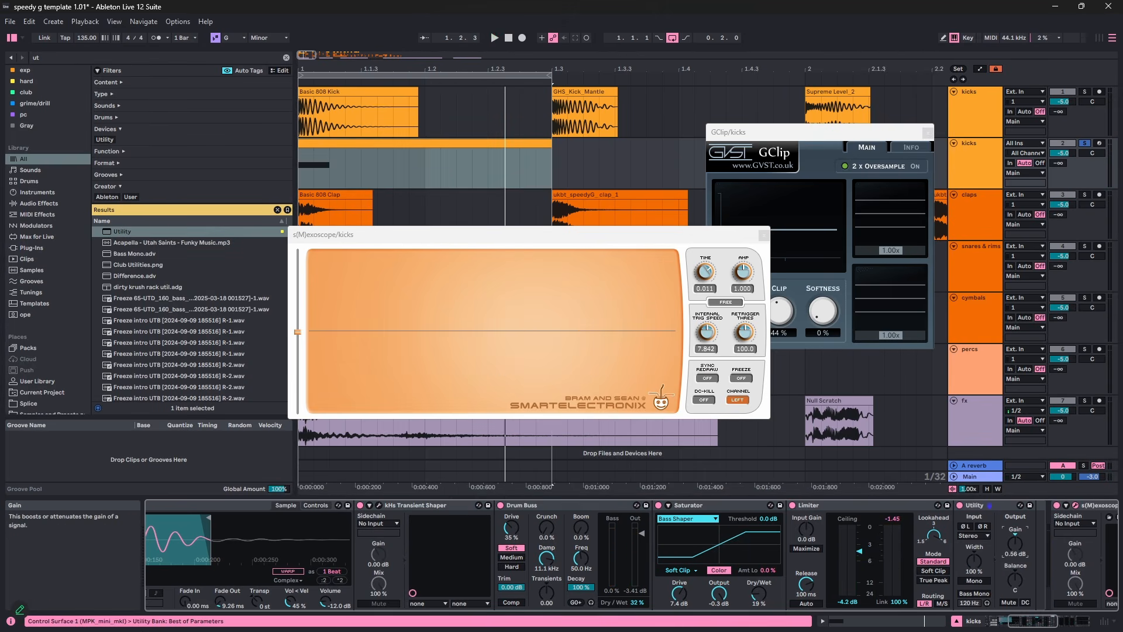
text(4)
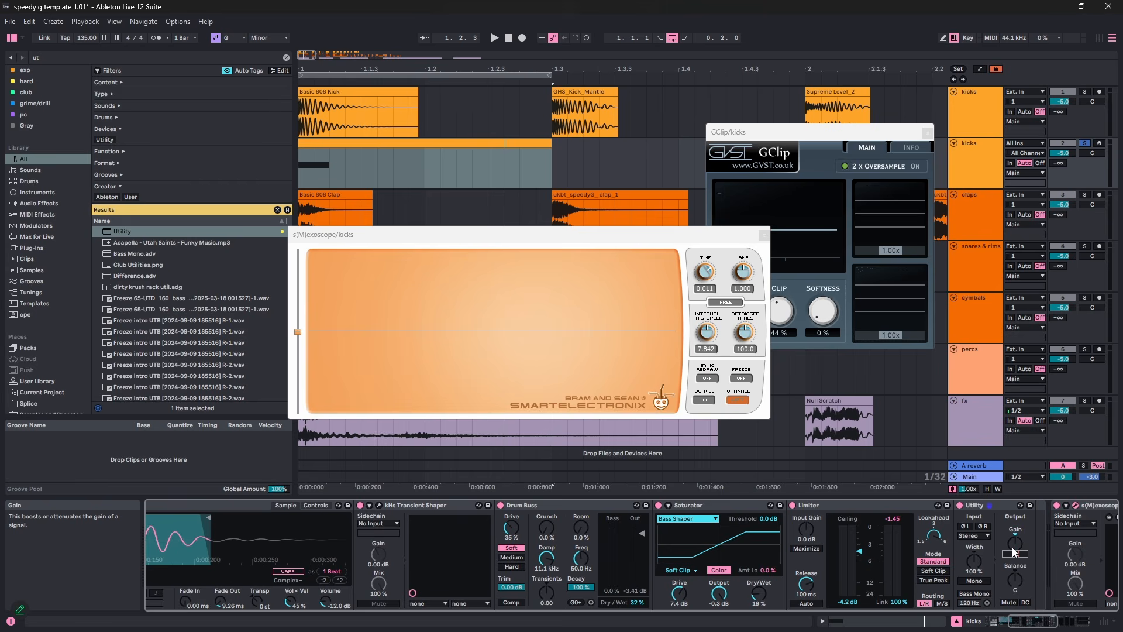
- Compare the level-matched kick repeatedly with all devices from Transient Shaper through Utility bypassed and active
click(441, 507)
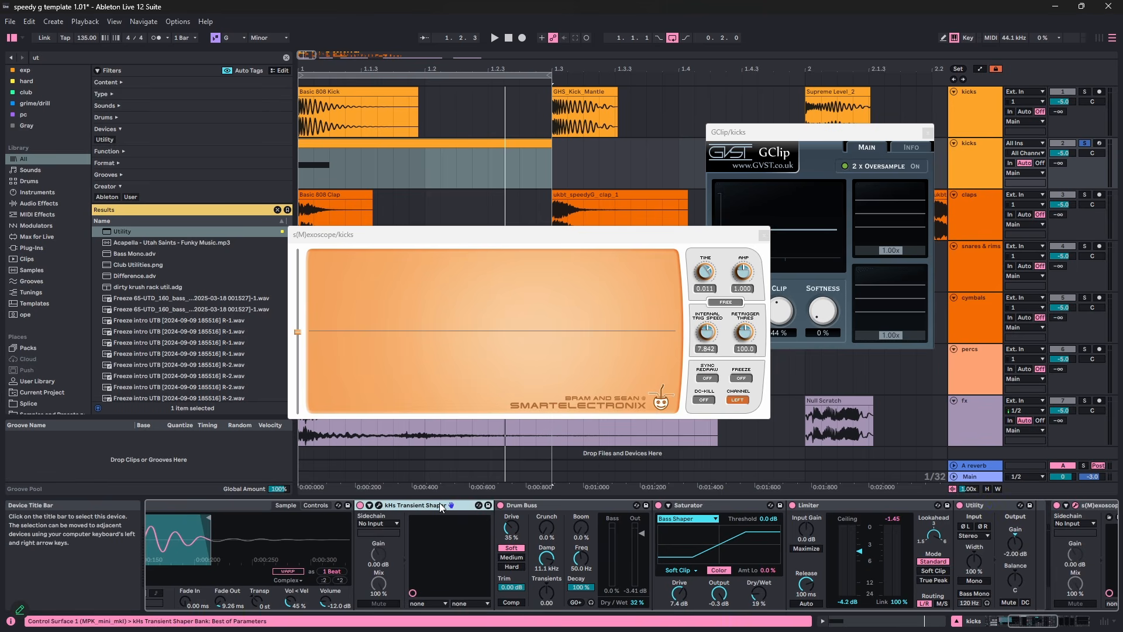
click(1013, 504)
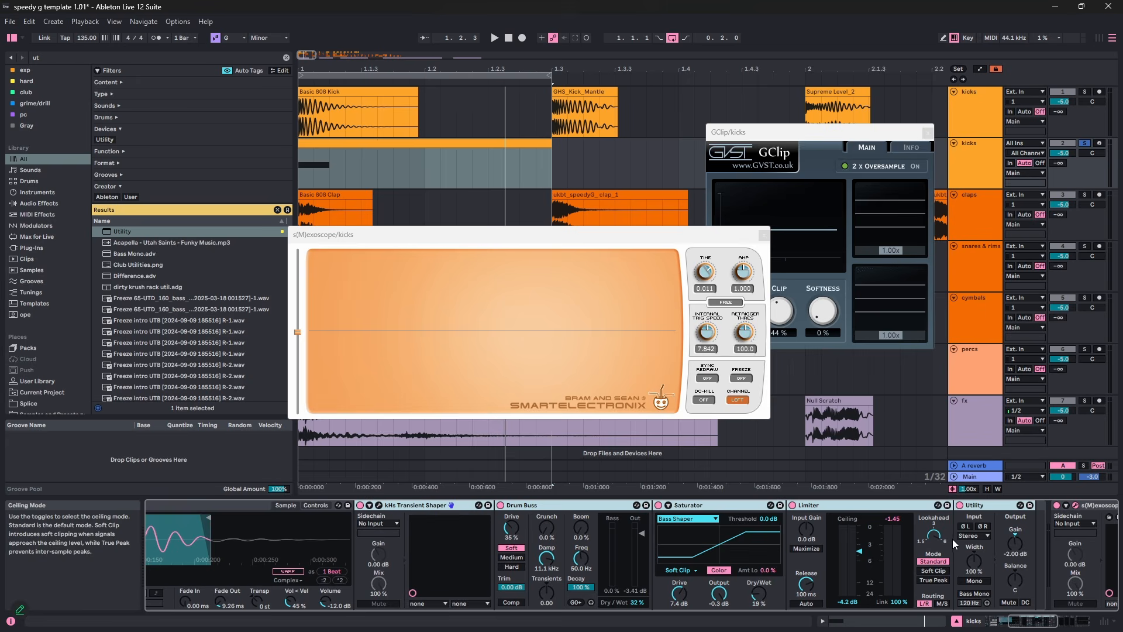
key(space)
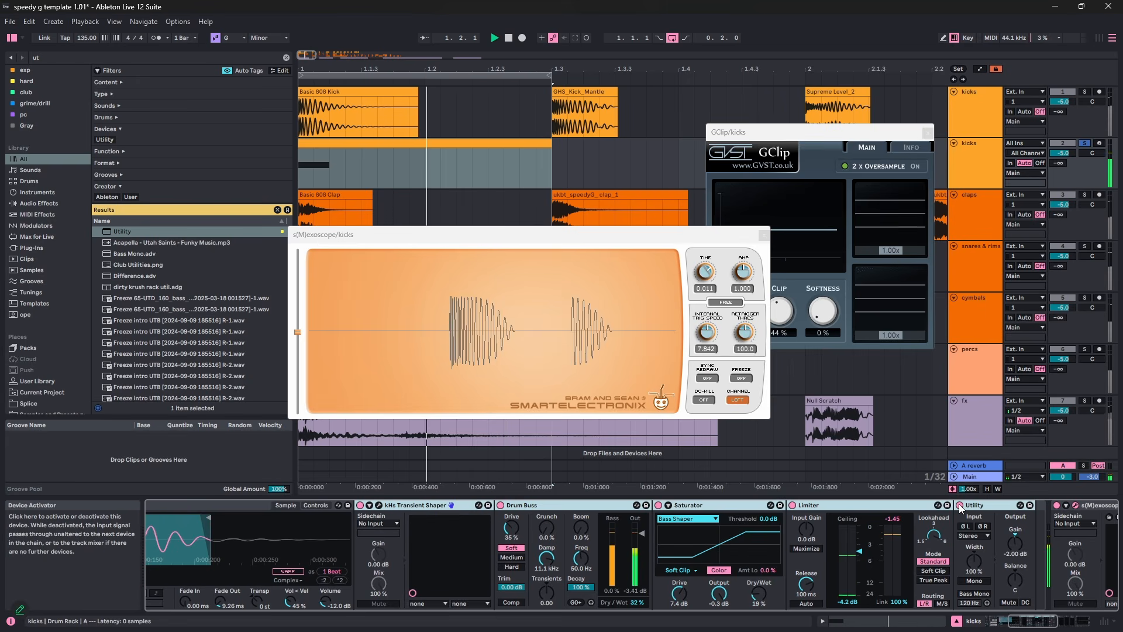
click(960, 506)
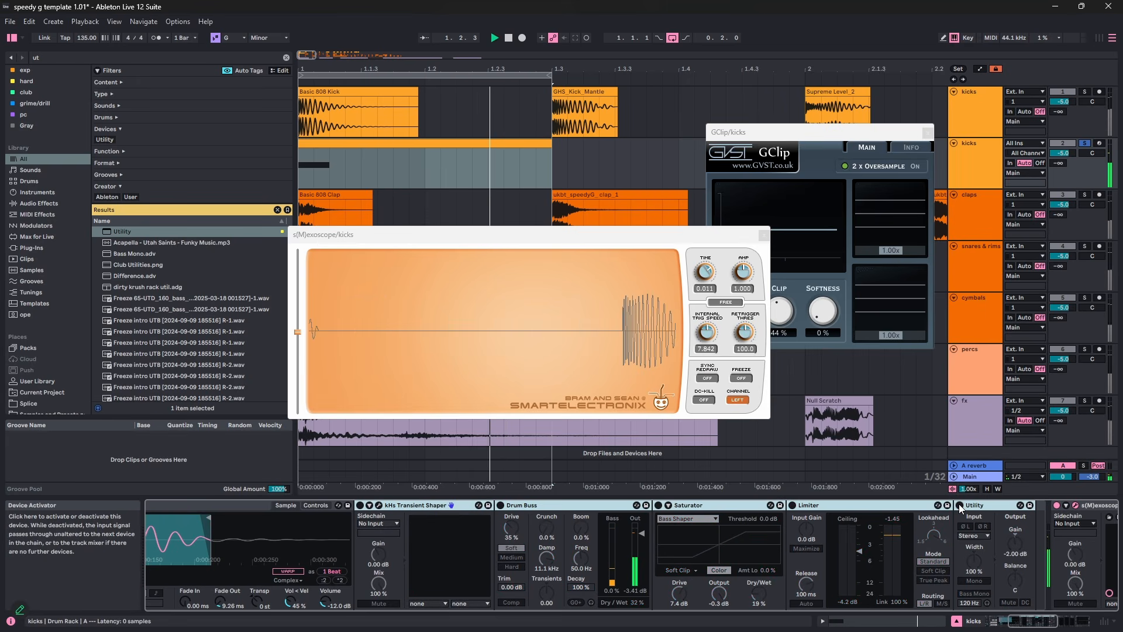
click(959, 504)
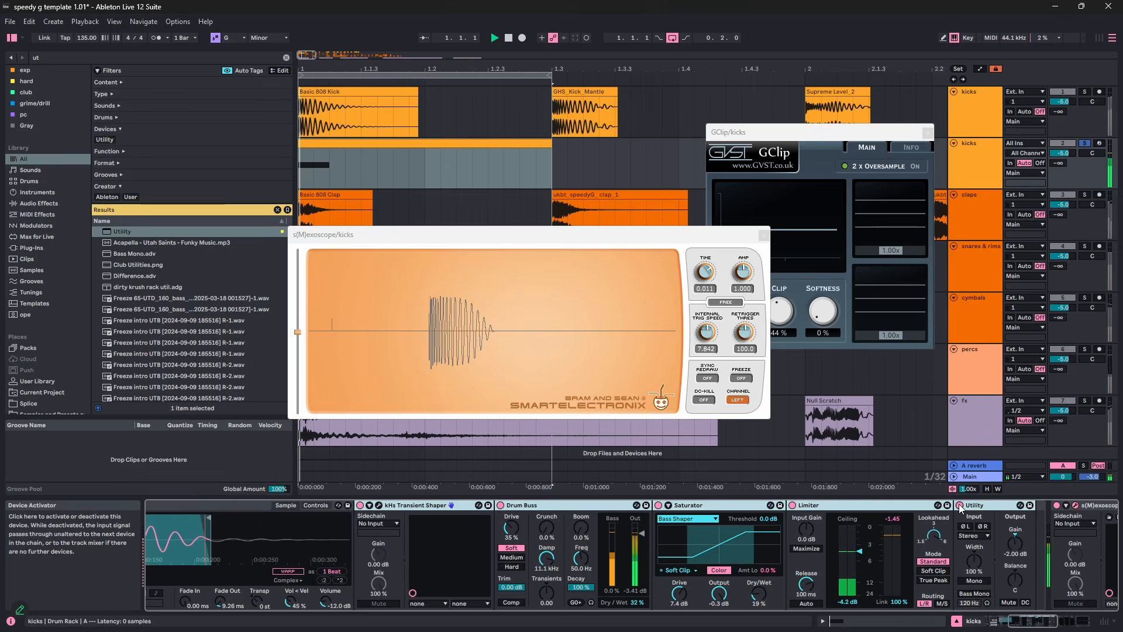
click(959, 504)
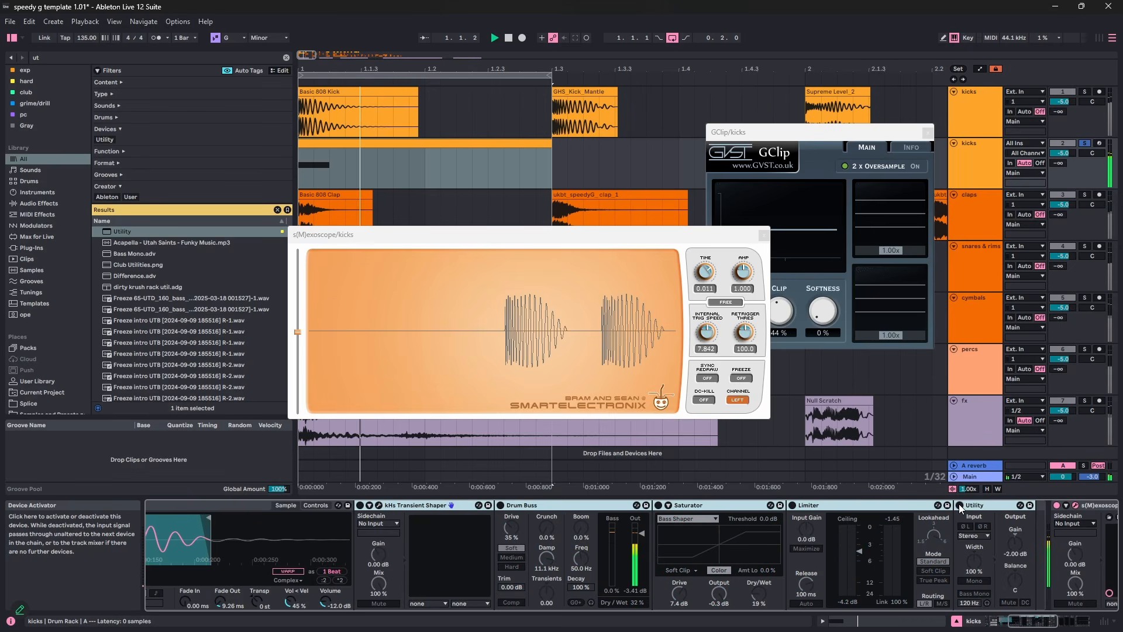
click(960, 504)
key(space)
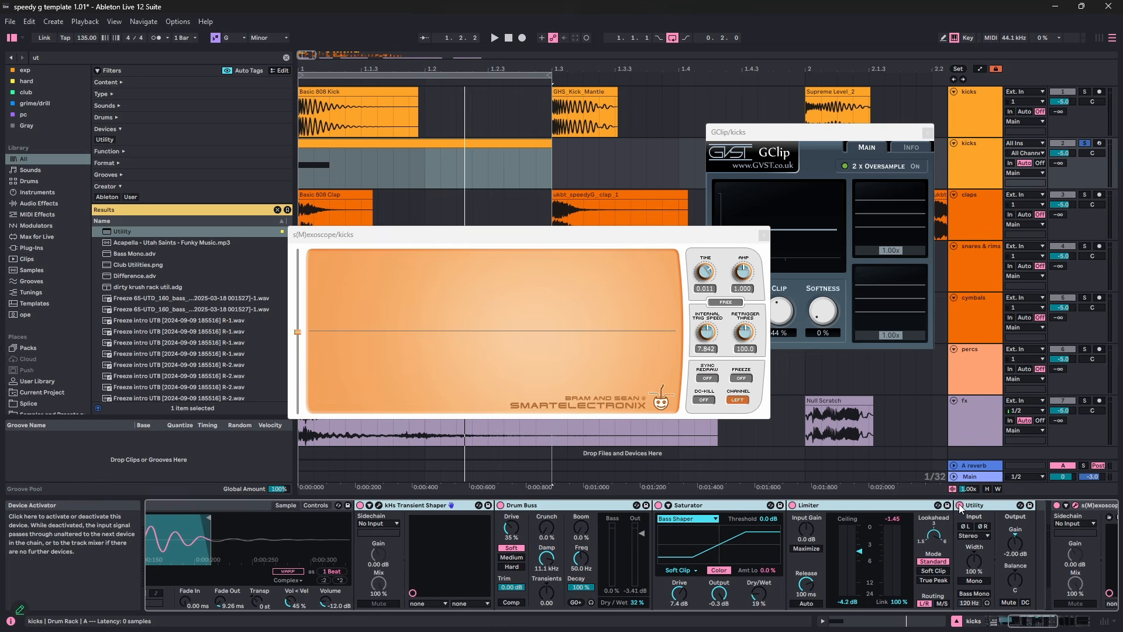
key(space)
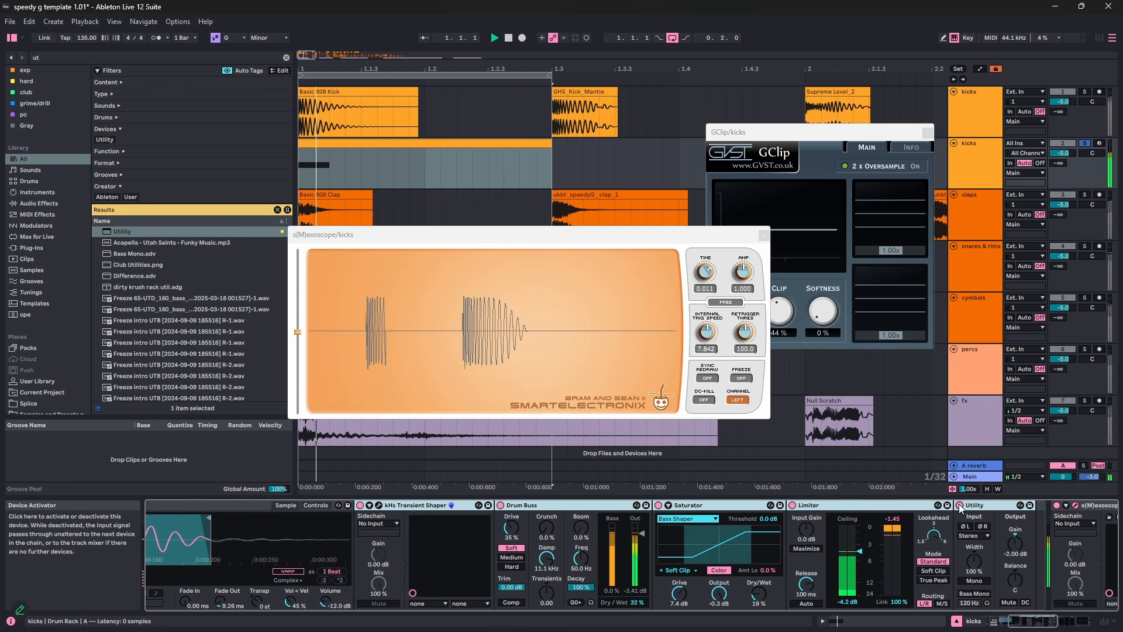
click(960, 505)
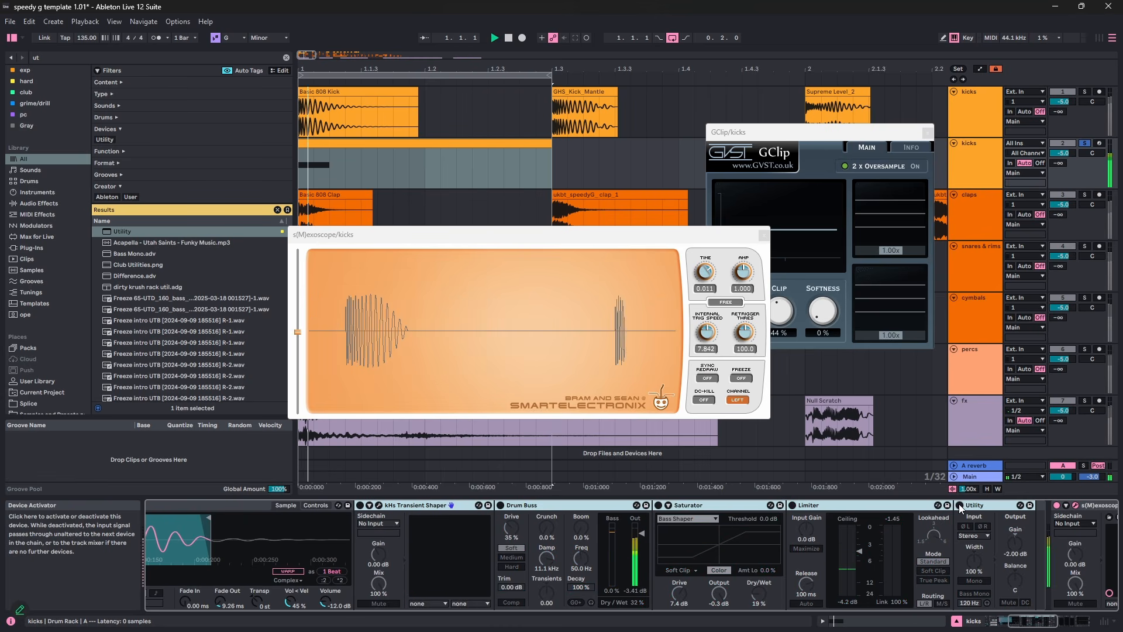
click(960, 505)
key(space)
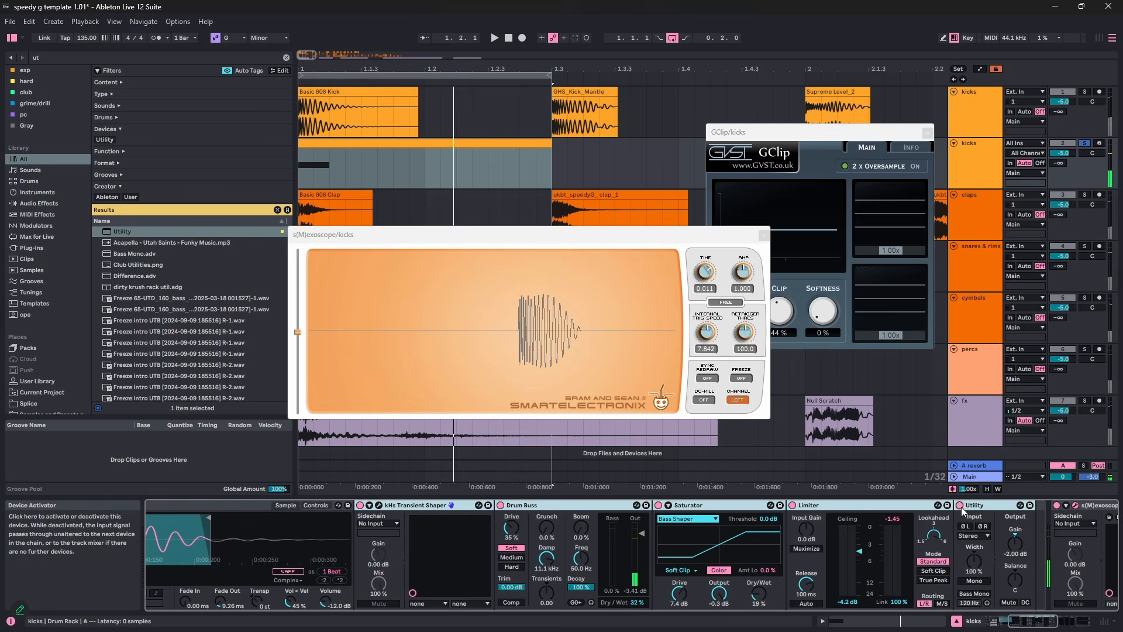
- Fine-tune Limiter's ceiling to -4.1 dB while replaying the kick
key(space)
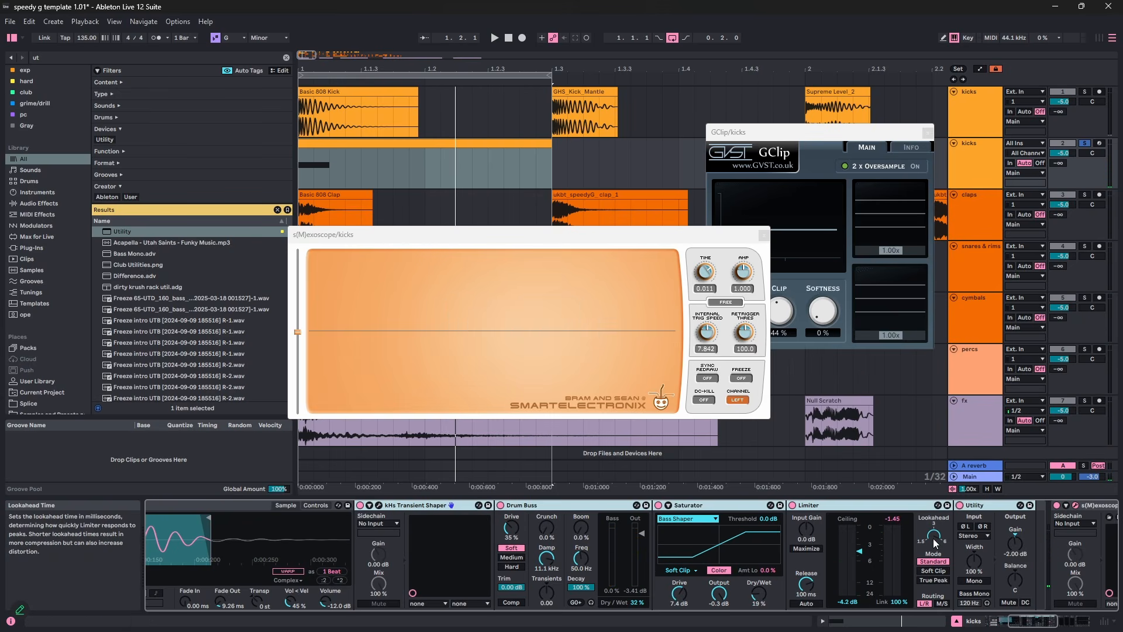
key(space)
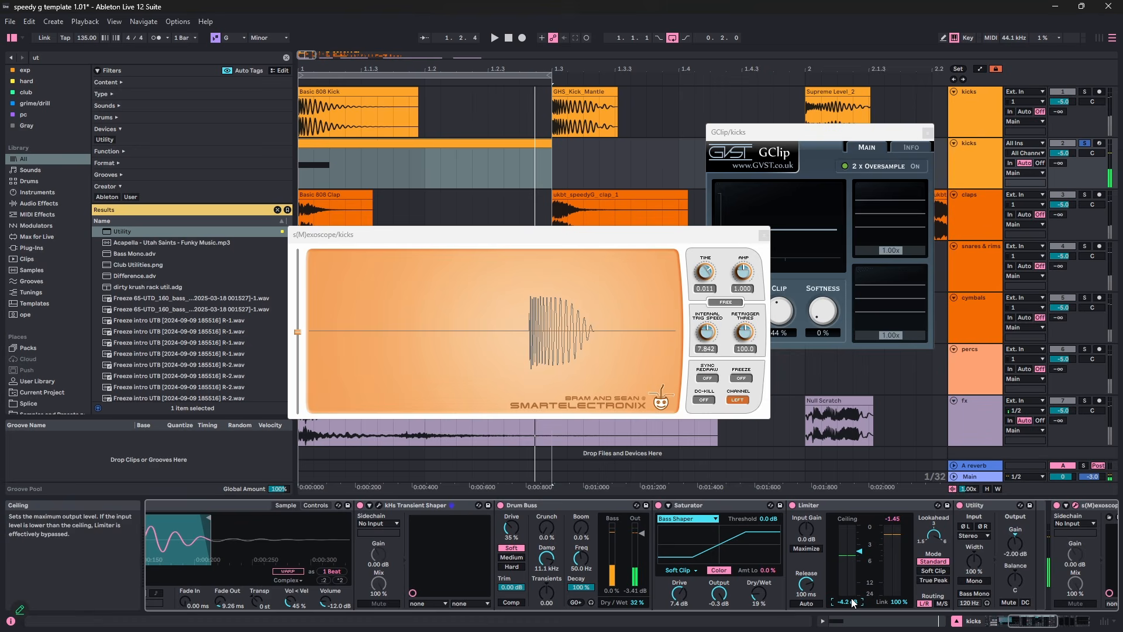
key(space)
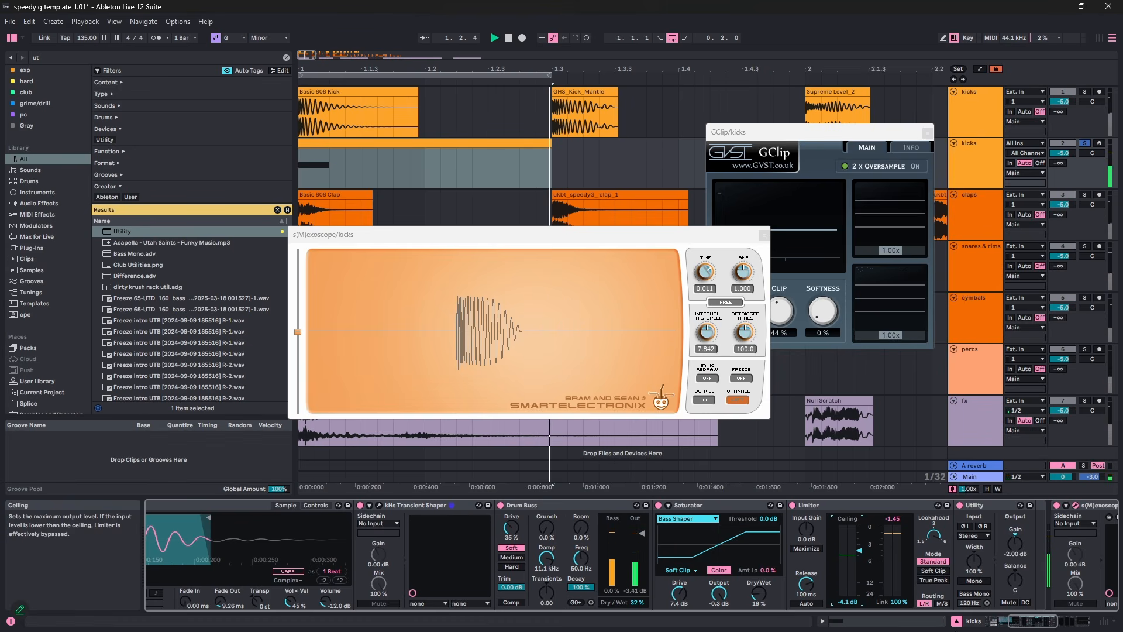
key(space)
- Audition the Drum Rack's kicks while stepping the Pitch effect down through +9 st to 0 st
scroll(217, 539, left, 5)
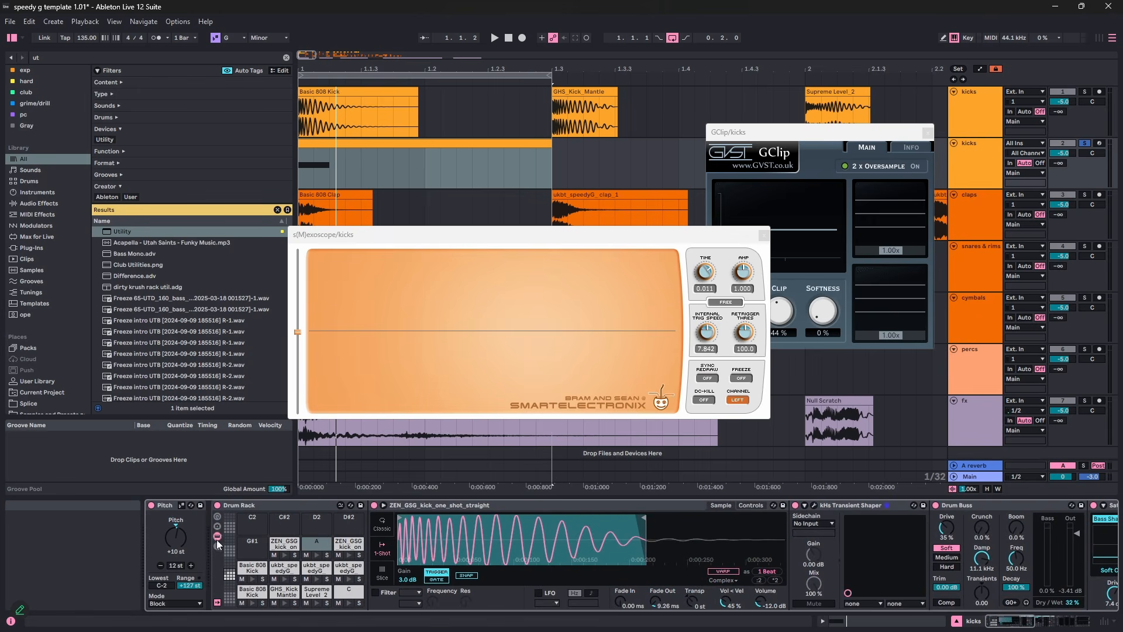
key(space)
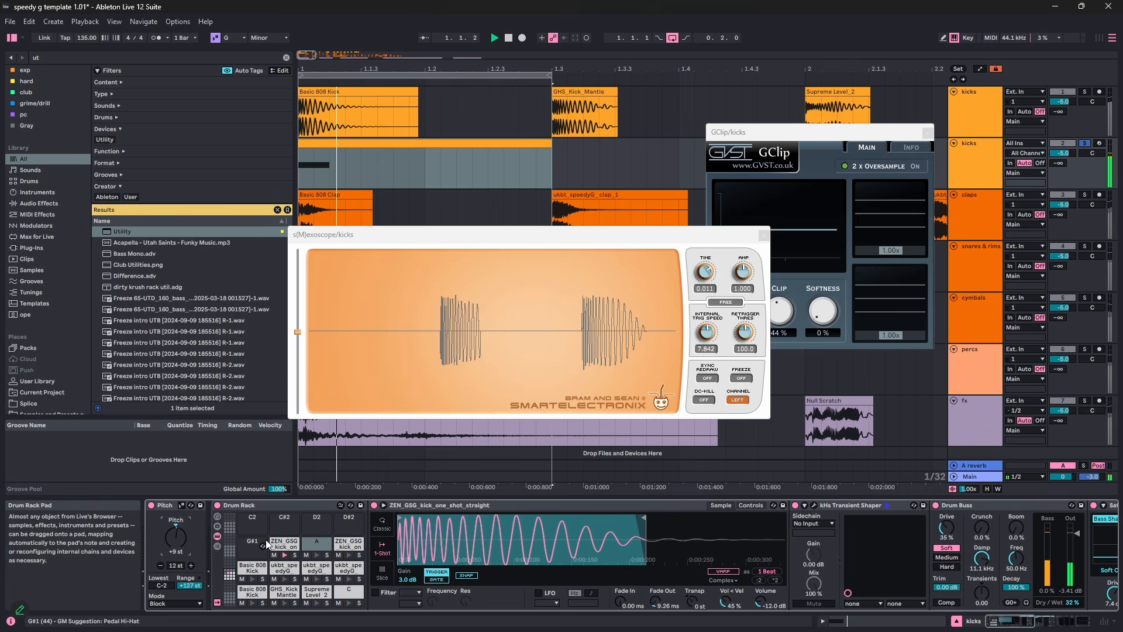
key(space)
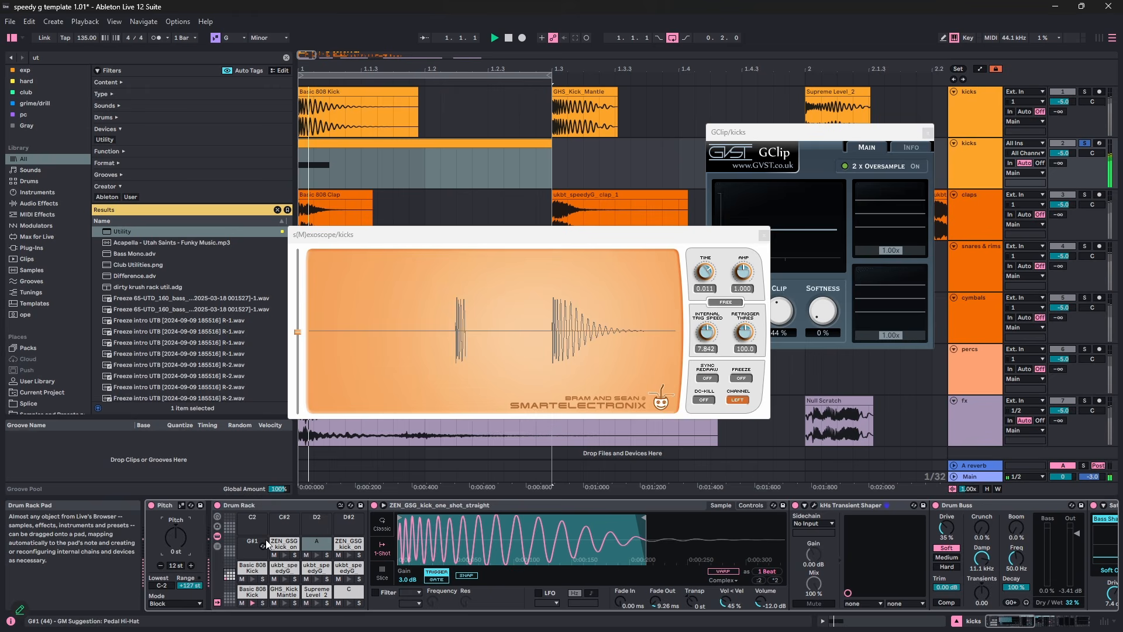
- Insert SPAN after the Basic 808 Kick pad's sampler, hold its spectrum and zoom in to check the lowest peak's pitch
click(254, 592)
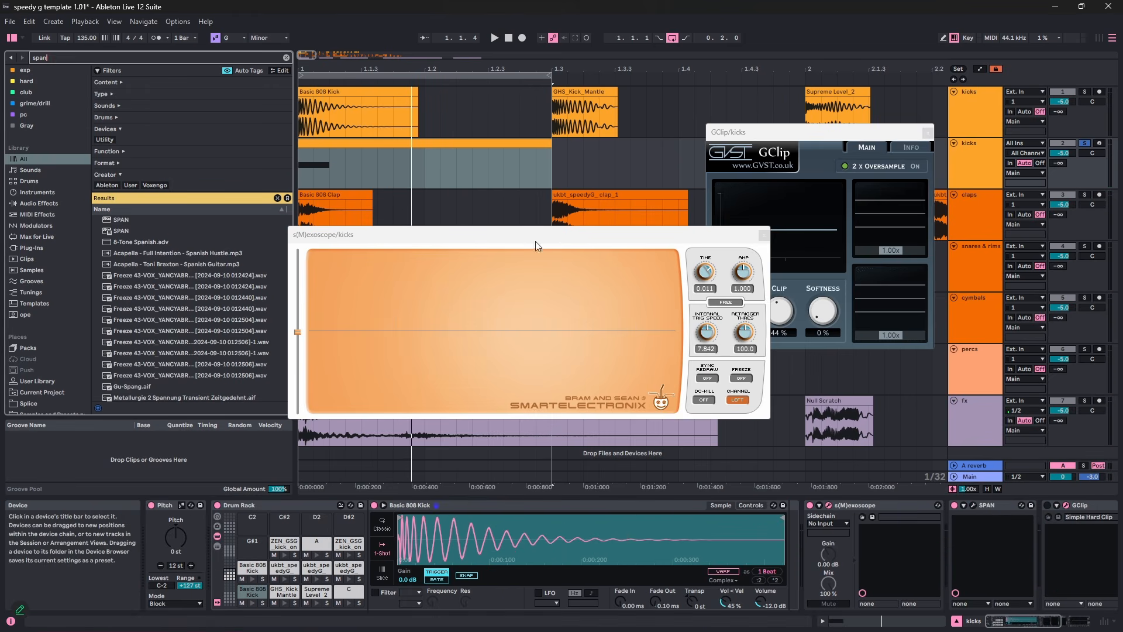
mouse_move(120, 231)
mouse_down()
mouse_move(805, 578)
mouse_move(788, 573)
mouse_up()
click(539, 325)
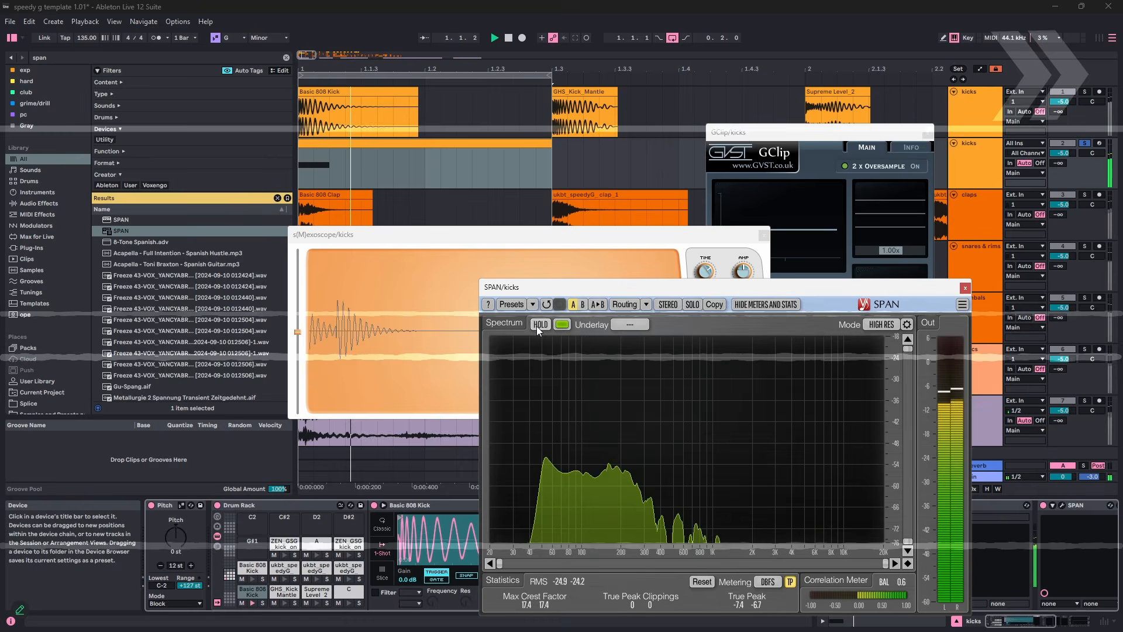
scroll(572, 564, up, 5)
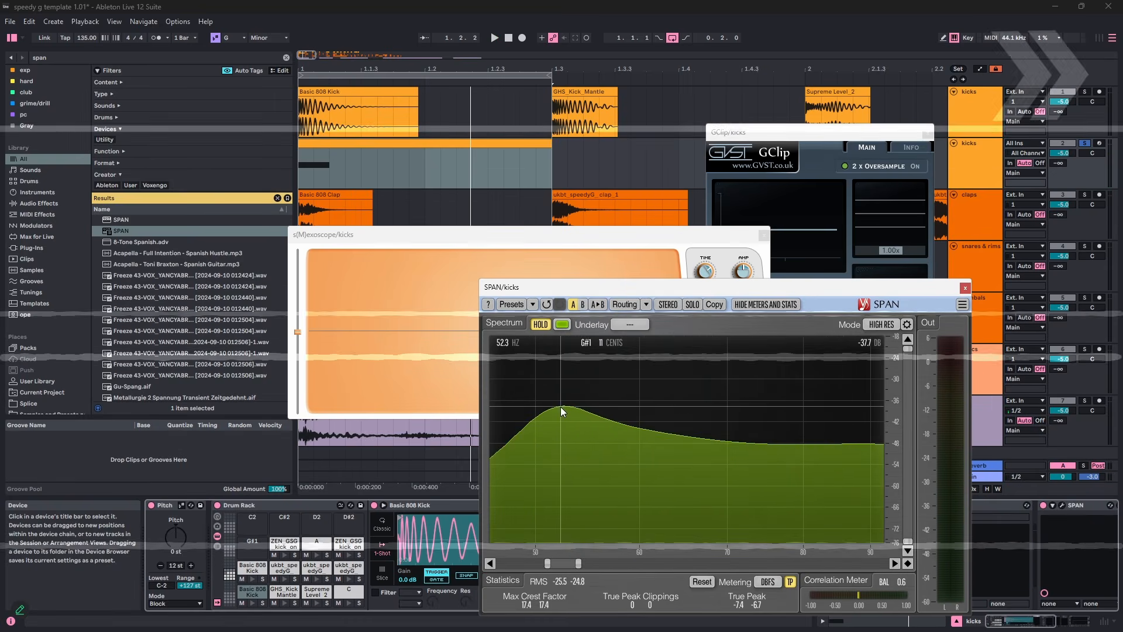
- Detune the Basic 808 Kick's sampler to -19 ct, recheck its held peak in SPAN, and label its pad G#
click(965, 289)
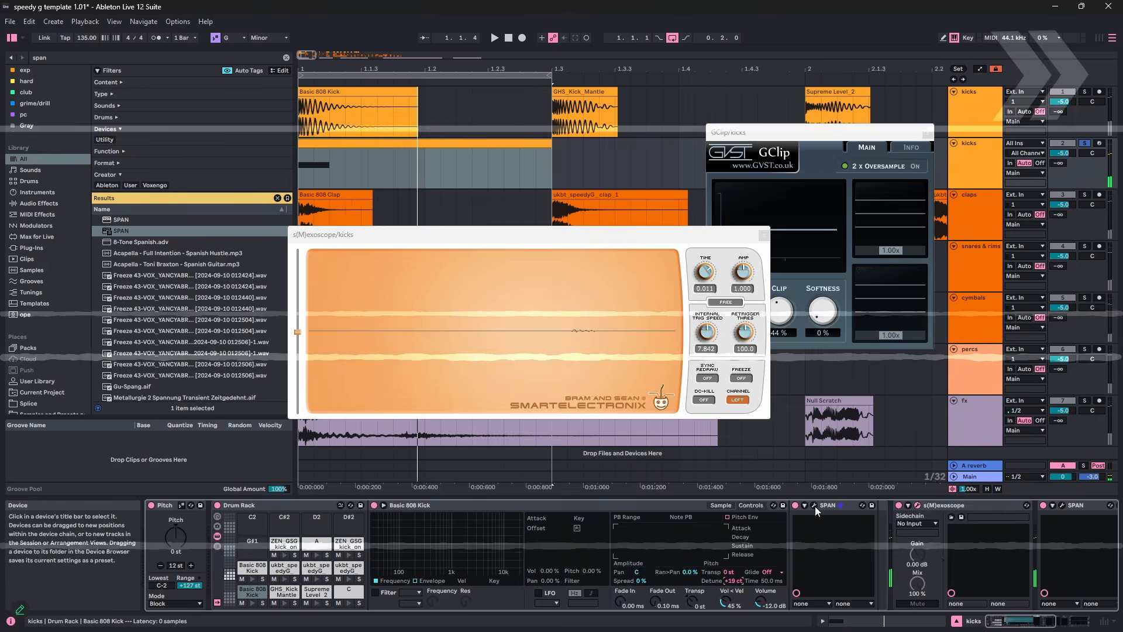
click(815, 505)
click(540, 324)
click(541, 324)
click(965, 289)
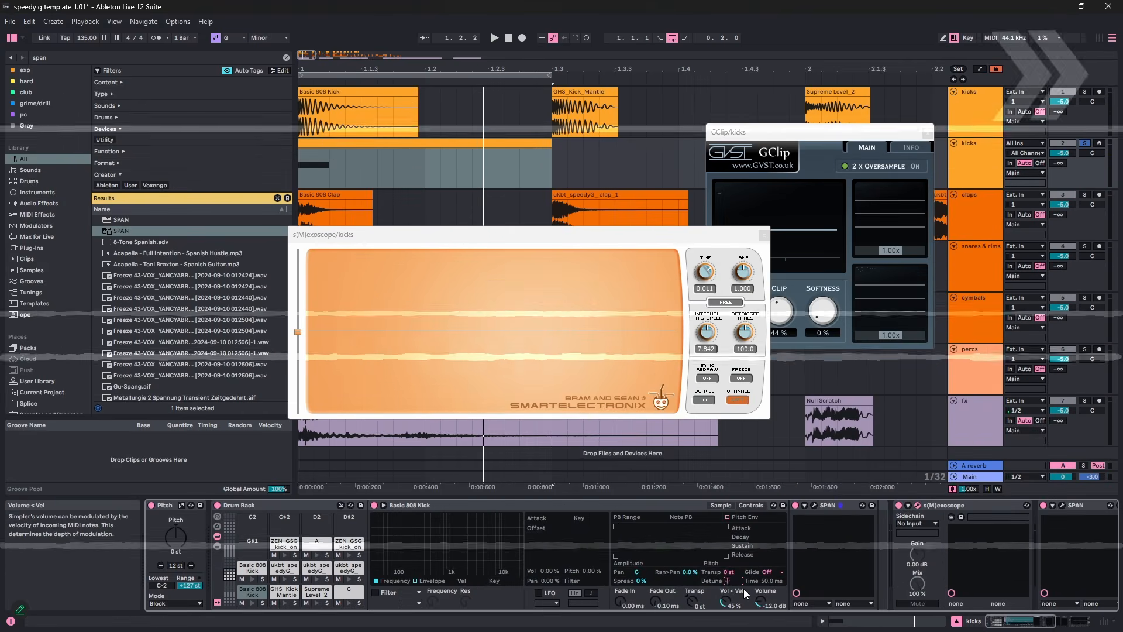
click(815, 505)
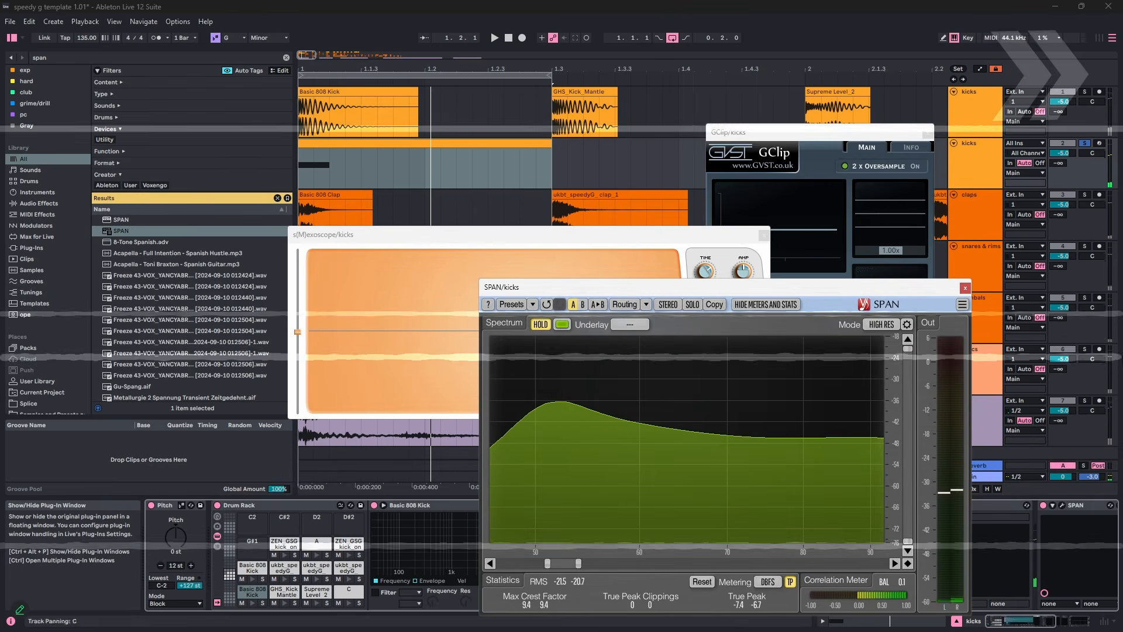
click(965, 289)
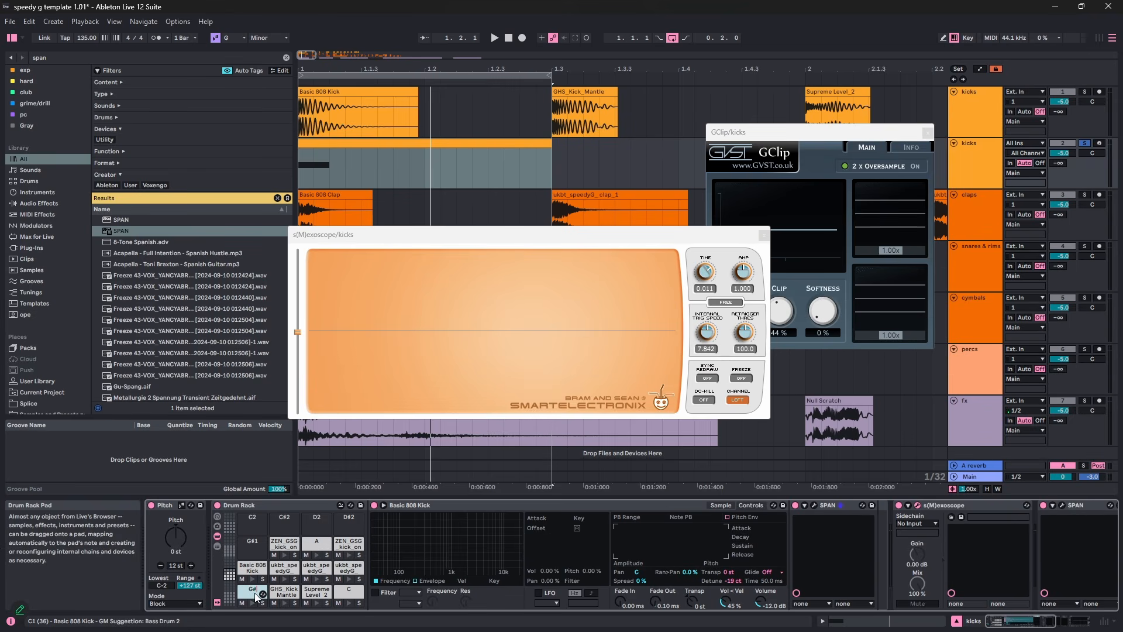
- Trim the tail of the 808 kick's sample and set its Fade Out to 7.63 ms while playing the kick
key(space)
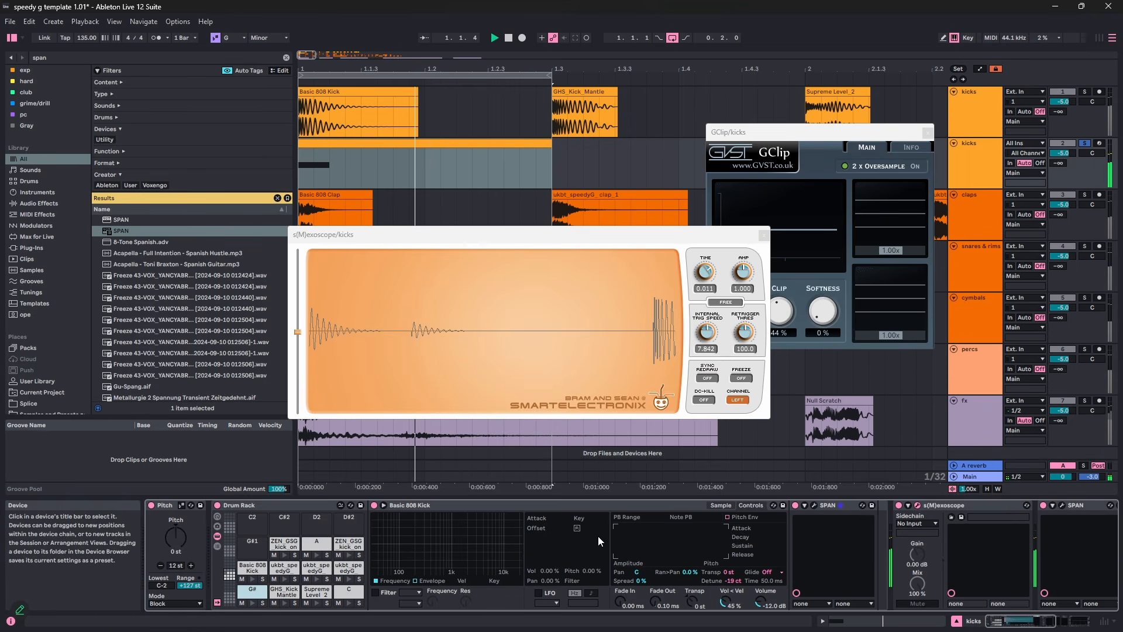
click(720, 505)
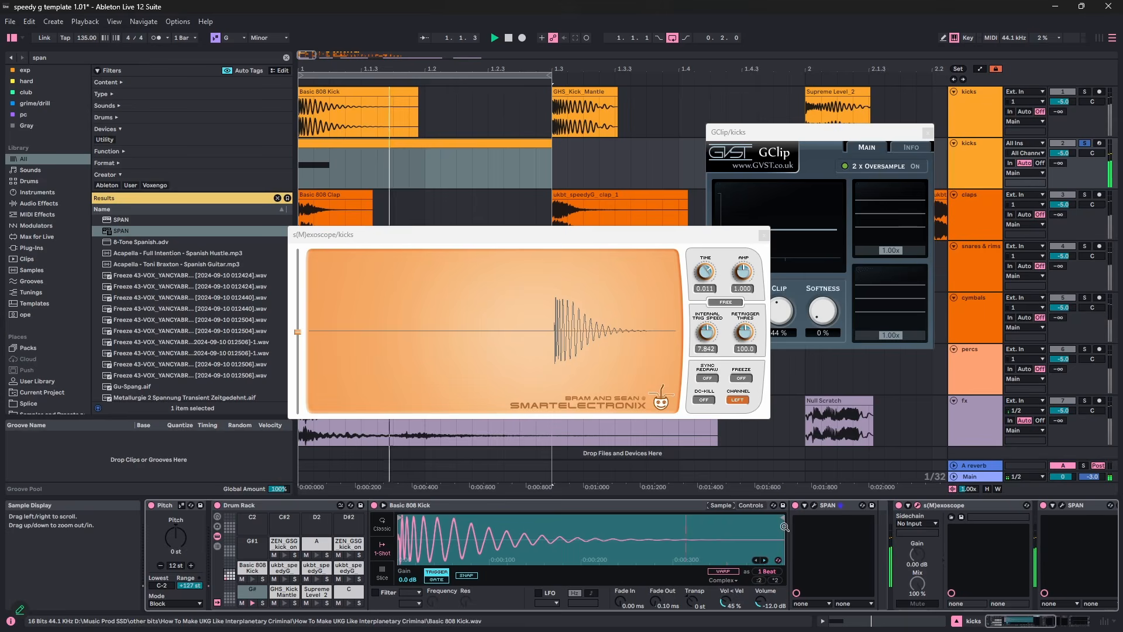
drag(724, 523, 574, 517)
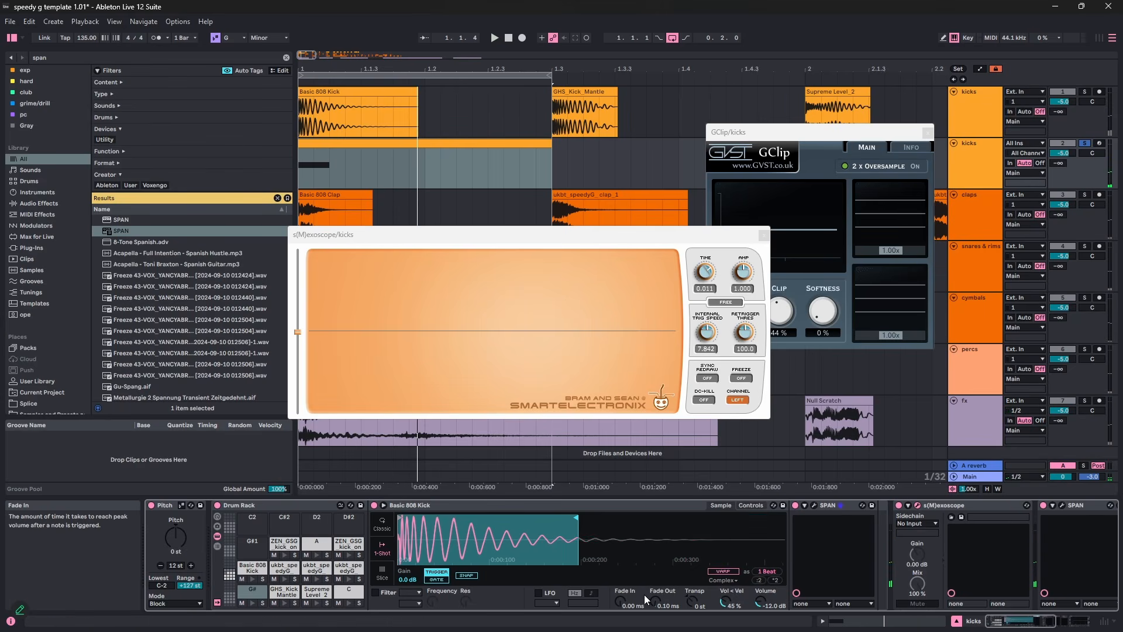
key(space)
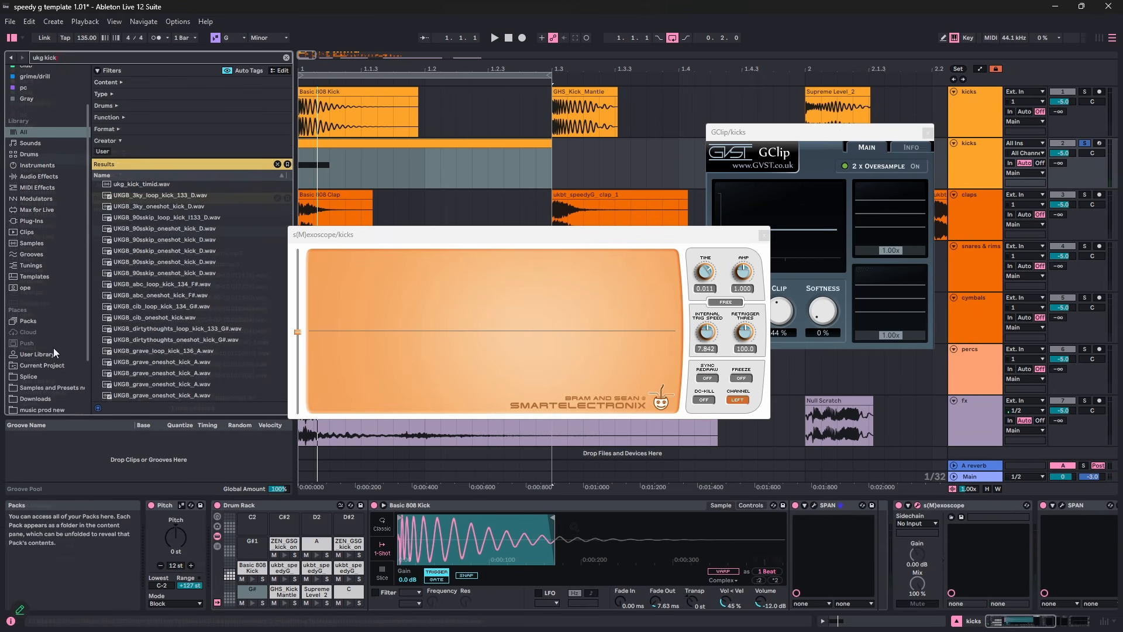
- Find "ukg kick" in the User Library, insert UKG breaks kick rack.adg after the 808 pad's sampler and audition it
click(51, 356)
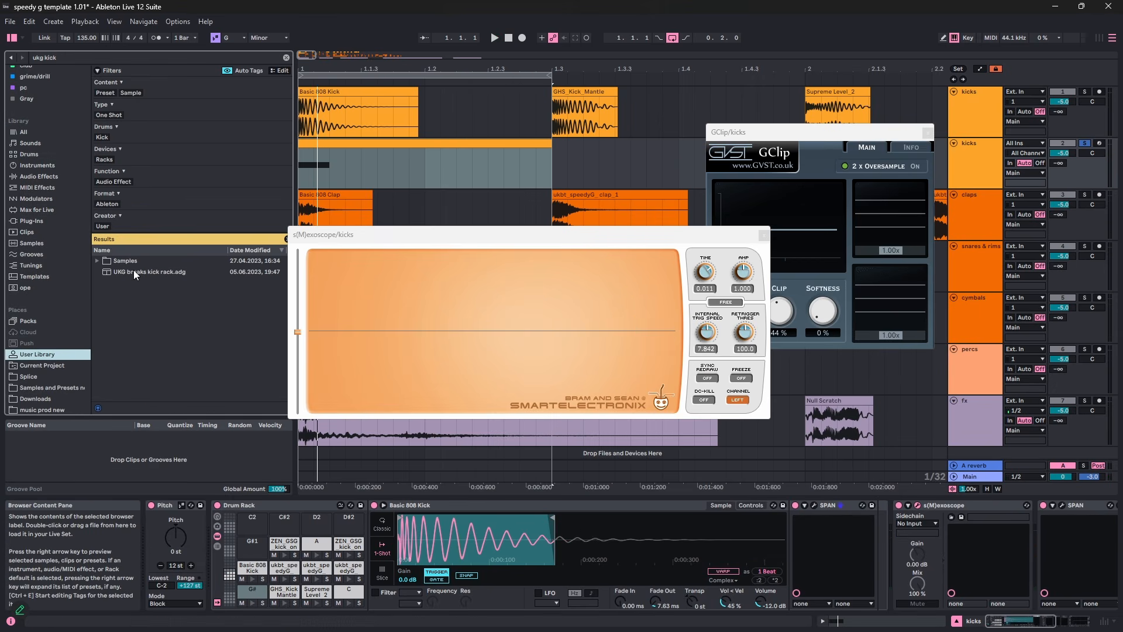
drag(133, 271, 648, 553)
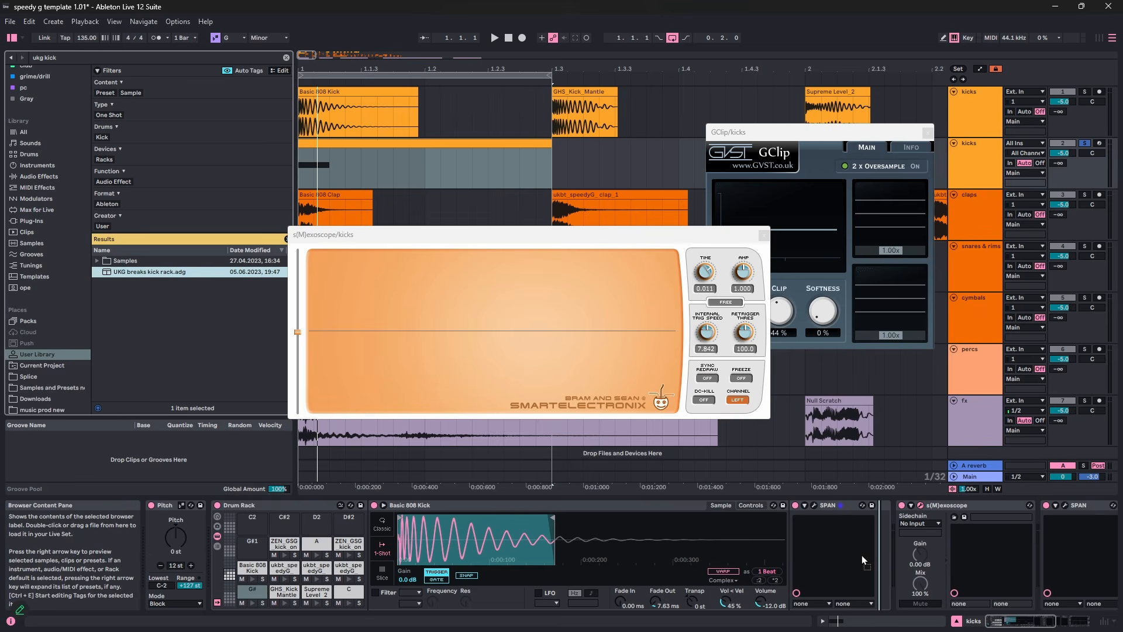
drag(862, 556, 831, 546)
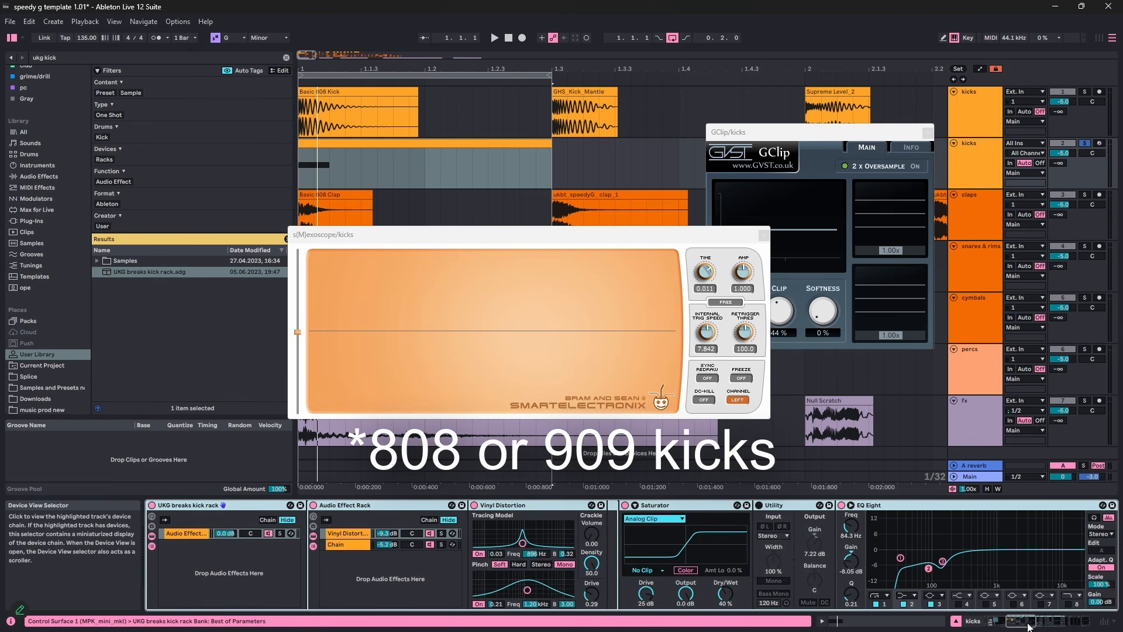
mouse_move(1029, 626)
mouse_down()
mouse_move(1062, 629)
mouse_move(1028, 631)
mouse_up()
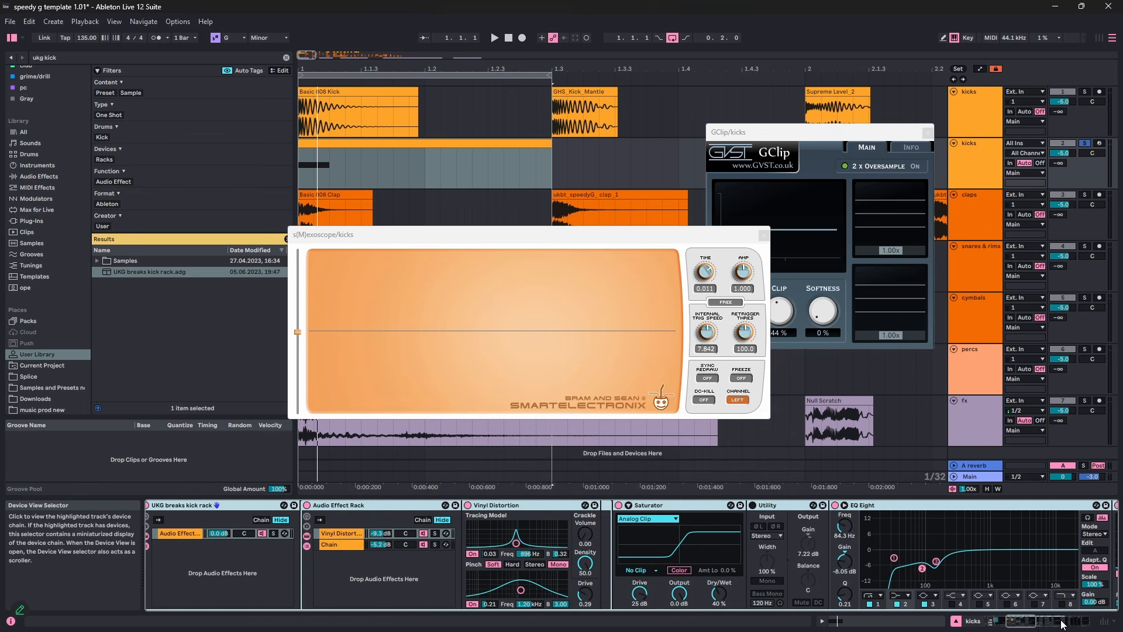
key(space)
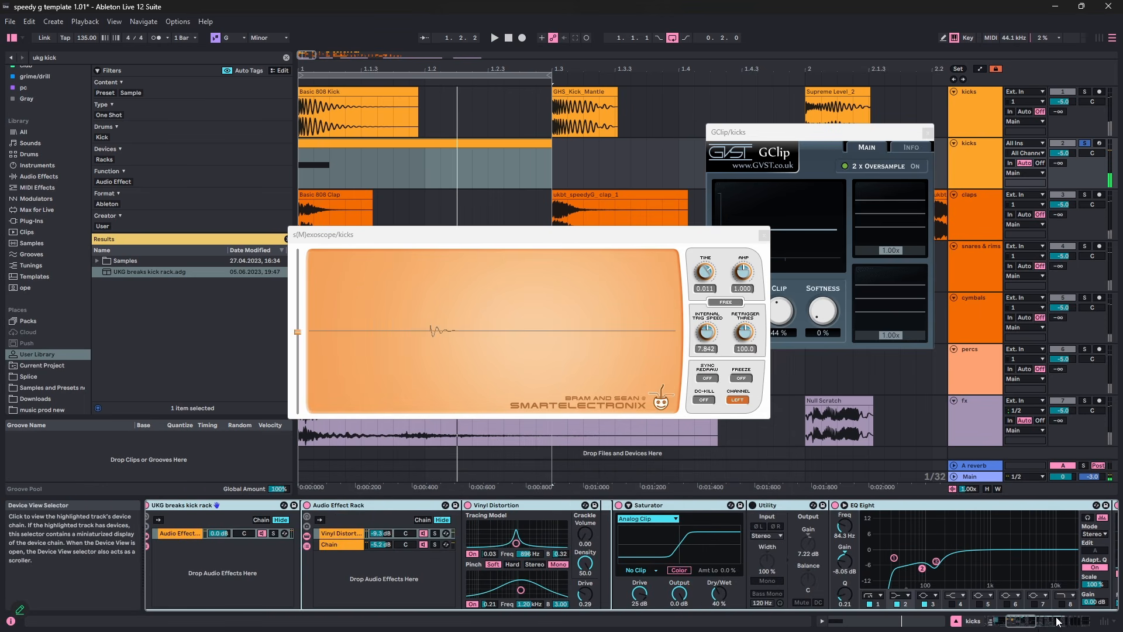
key(space)
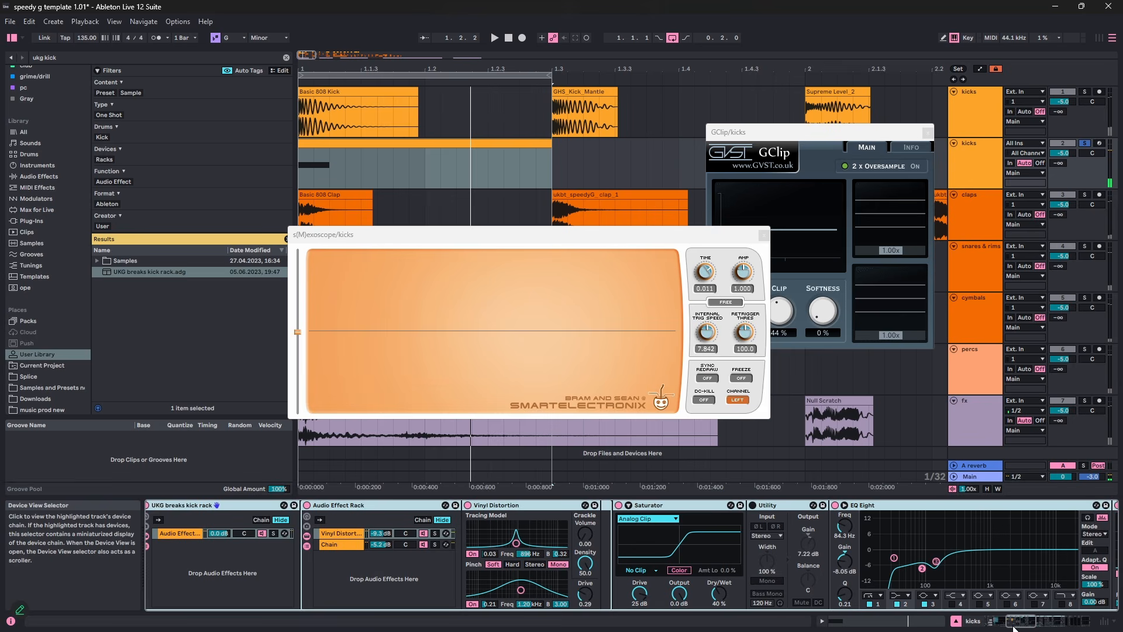
- Reduce Vinyl Distortion's Drive to 0.22 and Saturator's Dry/Wet to 17% while replaying the kick
drag(1014, 629, 1002, 628)
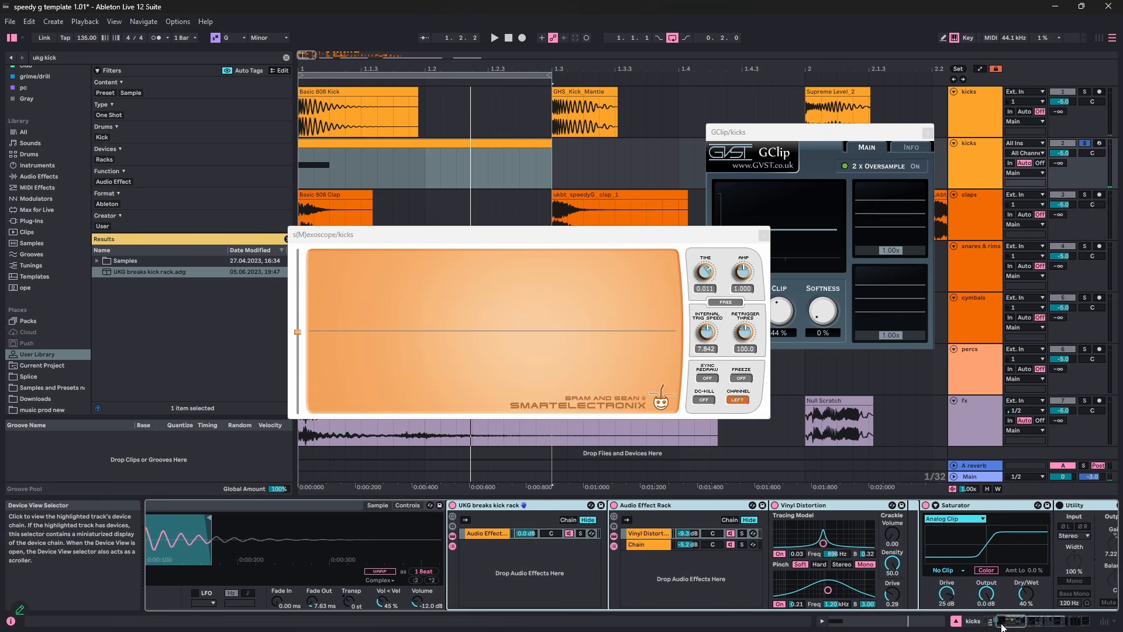
click(652, 537)
key(space)
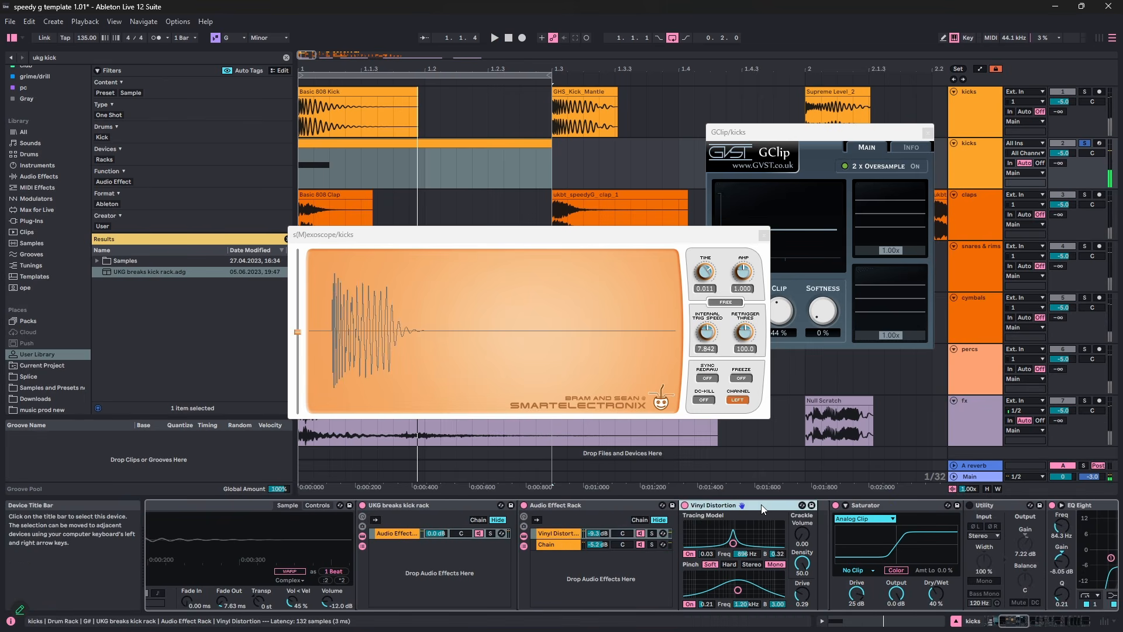
drag(804, 595, 805, 602)
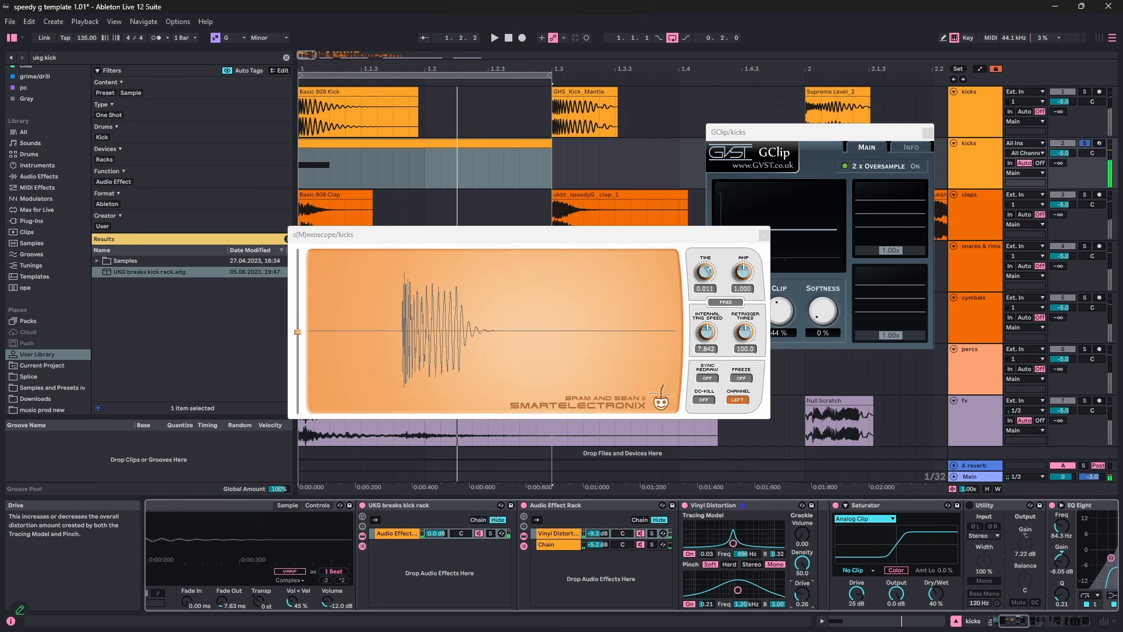
mouse_move(737, 590)
mouse_down()
mouse_move(760, 581)
mouse_move(728, 579)
mouse_up()
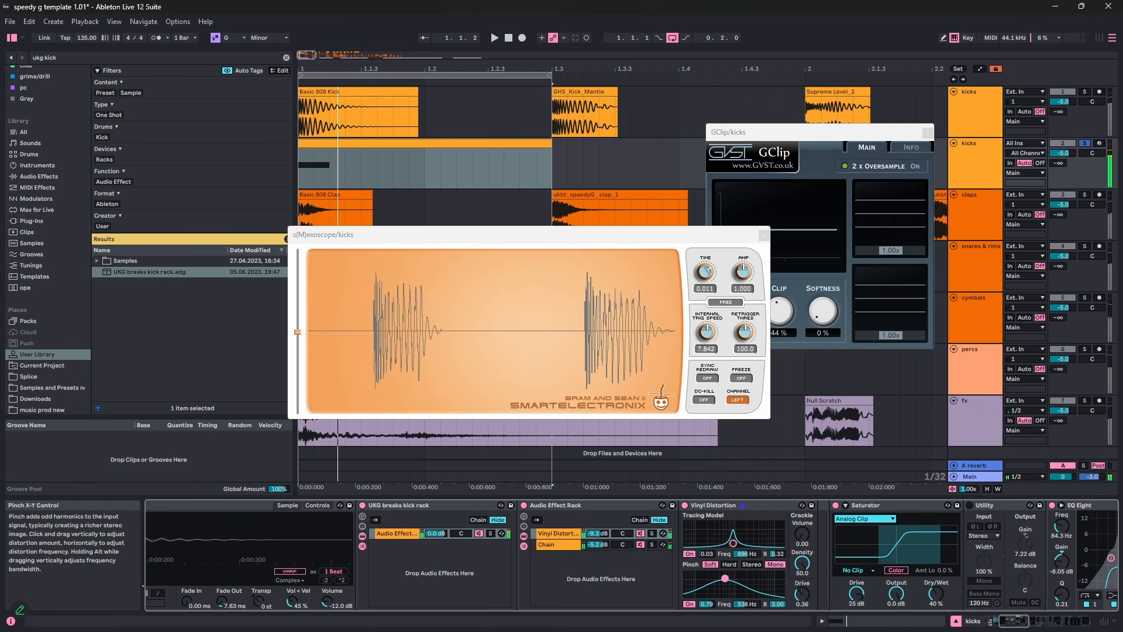
key(space)
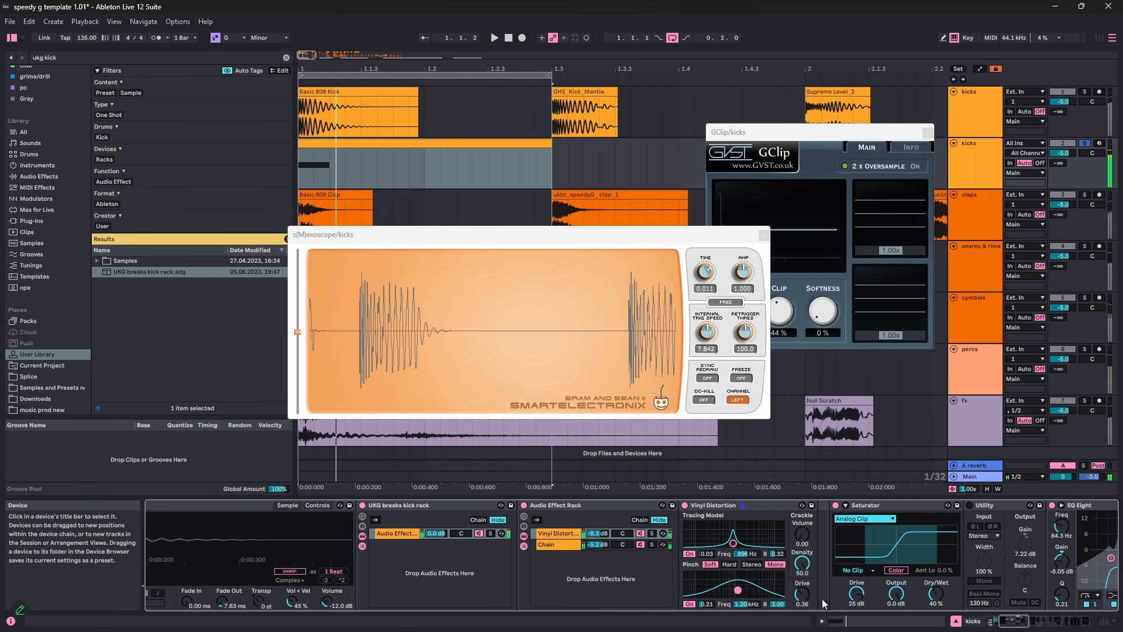
key(ctrl+z)
drag(802, 594, 802, 599)
key(space)
drag(935, 592, 935, 609)
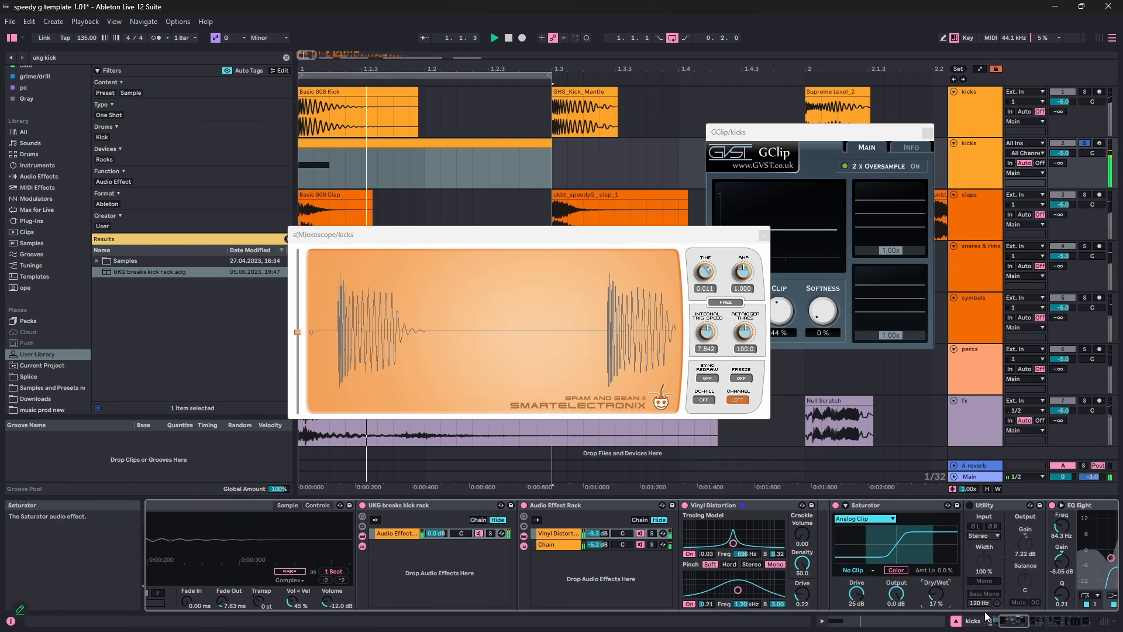
- Compare the kick with the rack's first EQ Eight bypassed and active, and reduce its Scale to 41%
drag(1008, 624, 1028, 626)
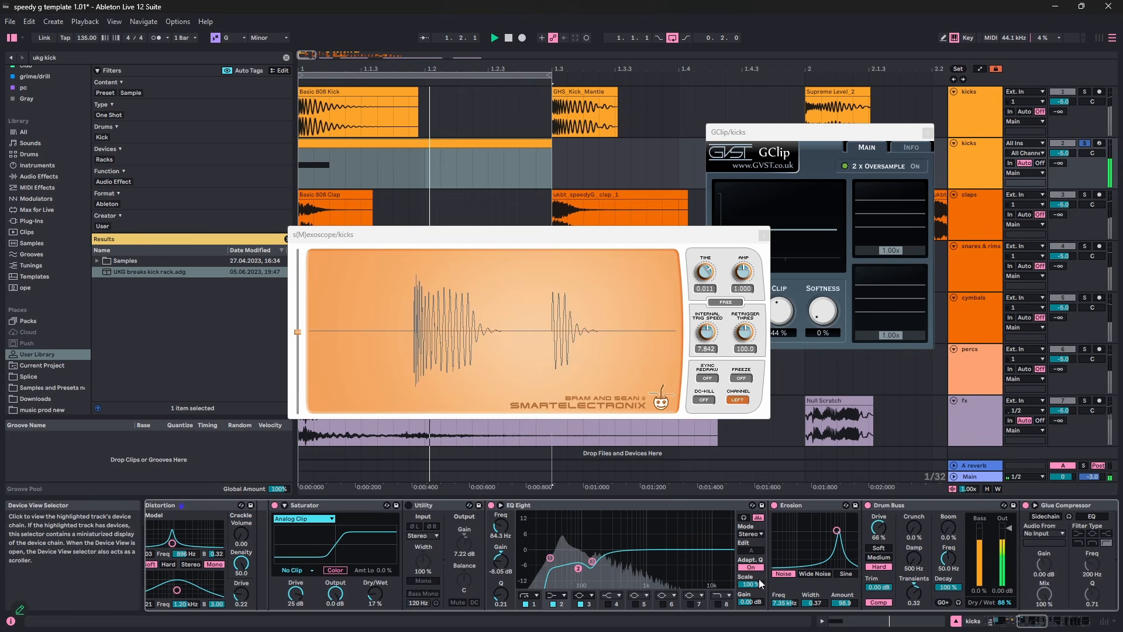
click(491, 505)
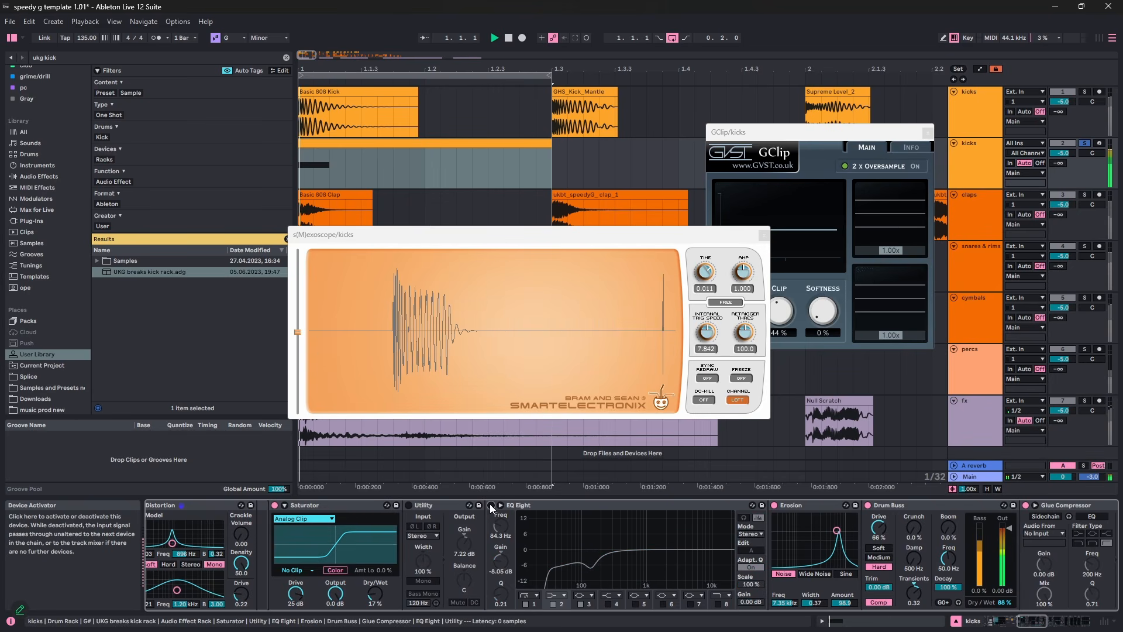
click(491, 505)
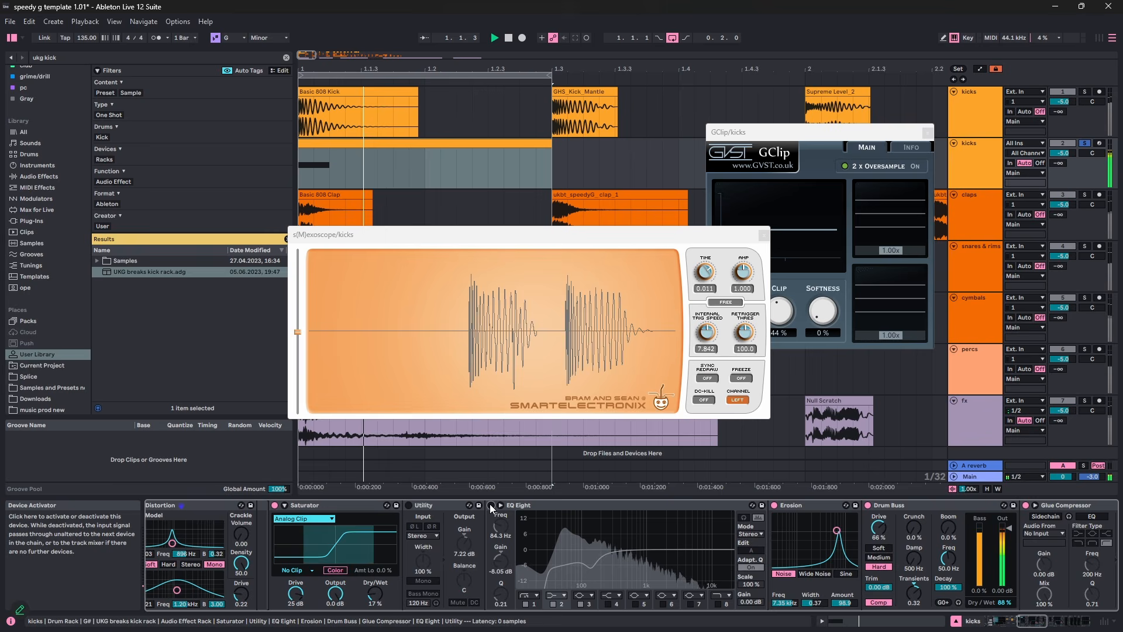
drag(751, 583, 750, 606)
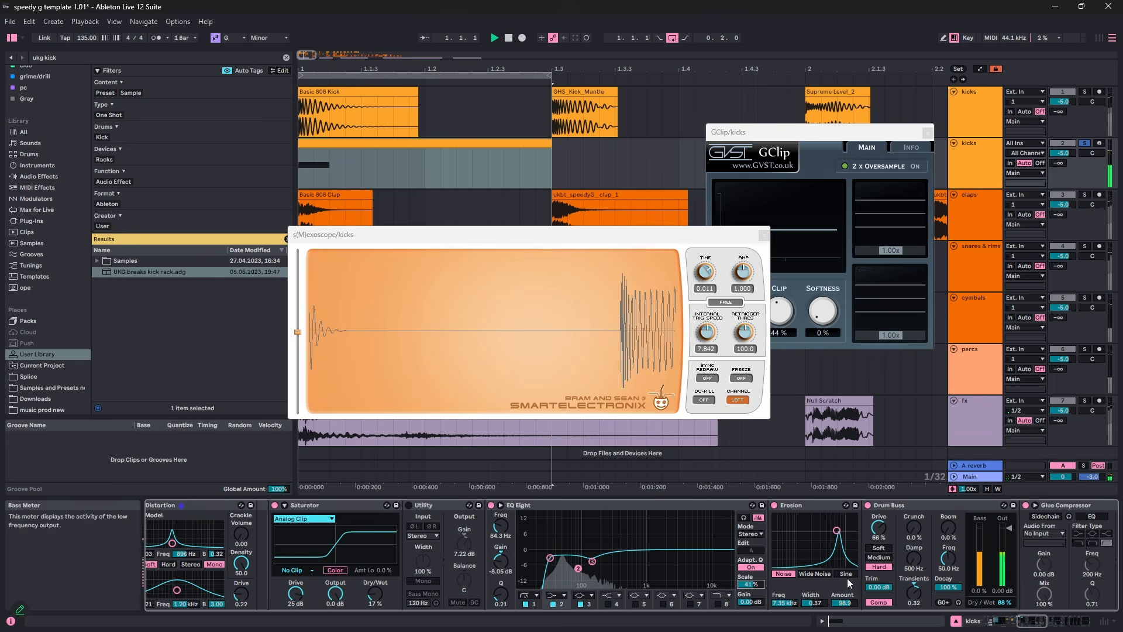
- Compare the kick with Erosion bypassed and active, and lower its Amount to 54.8
click(800, 507)
click(775, 505)
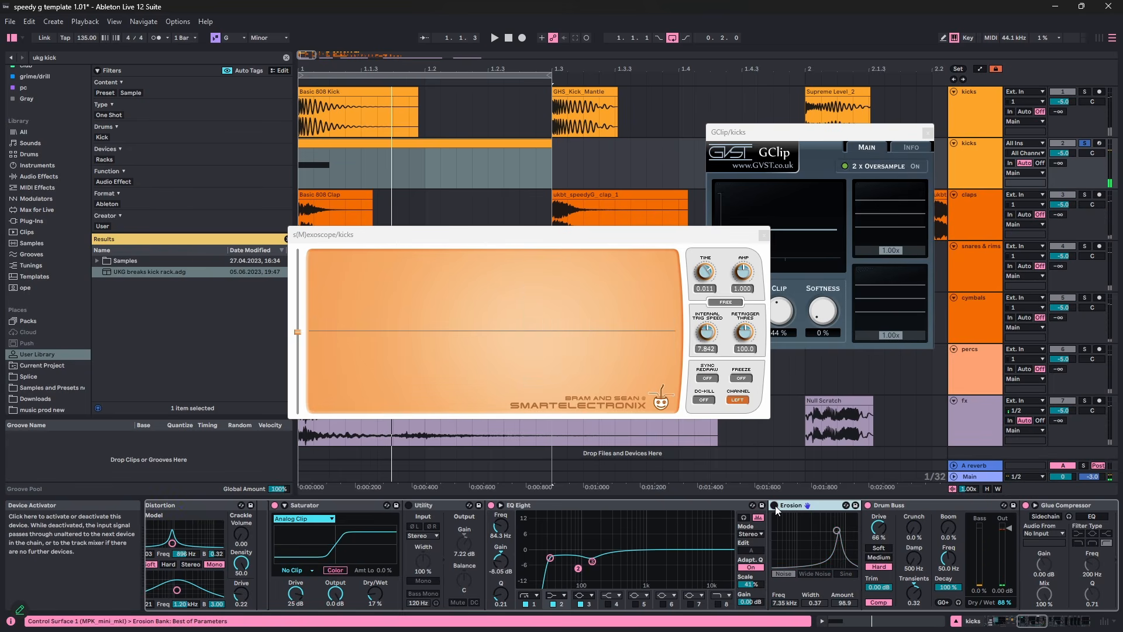
click(774, 505)
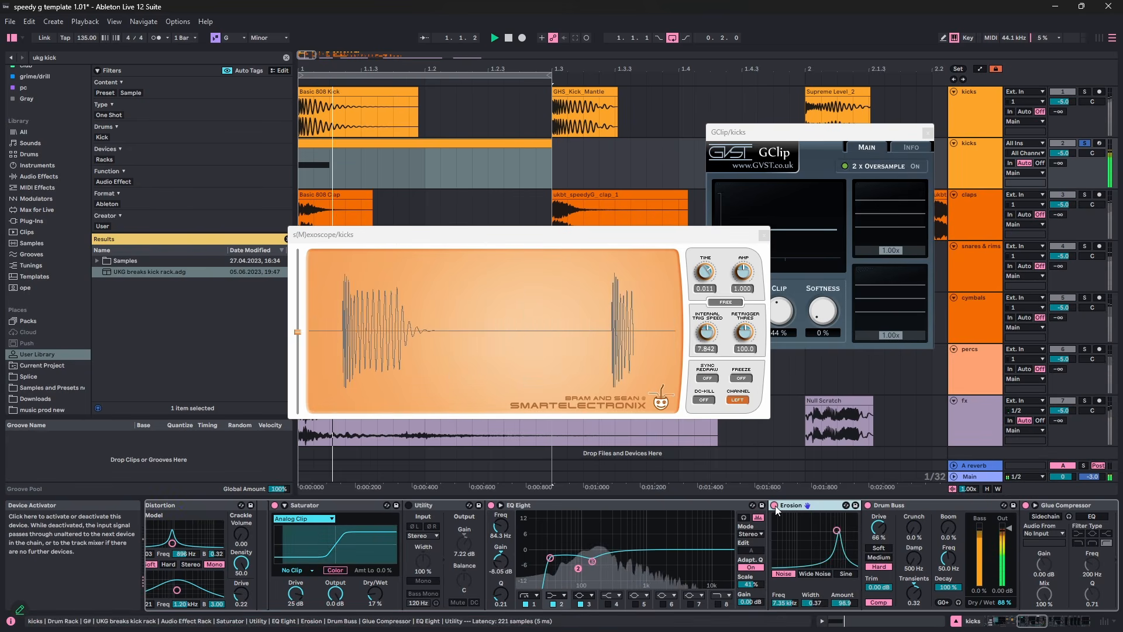
drag(844, 602, 845, 609)
- Compare the kick with Drum Buss bypassed and active, and lower its Dry/Wet to 41%
key(space)
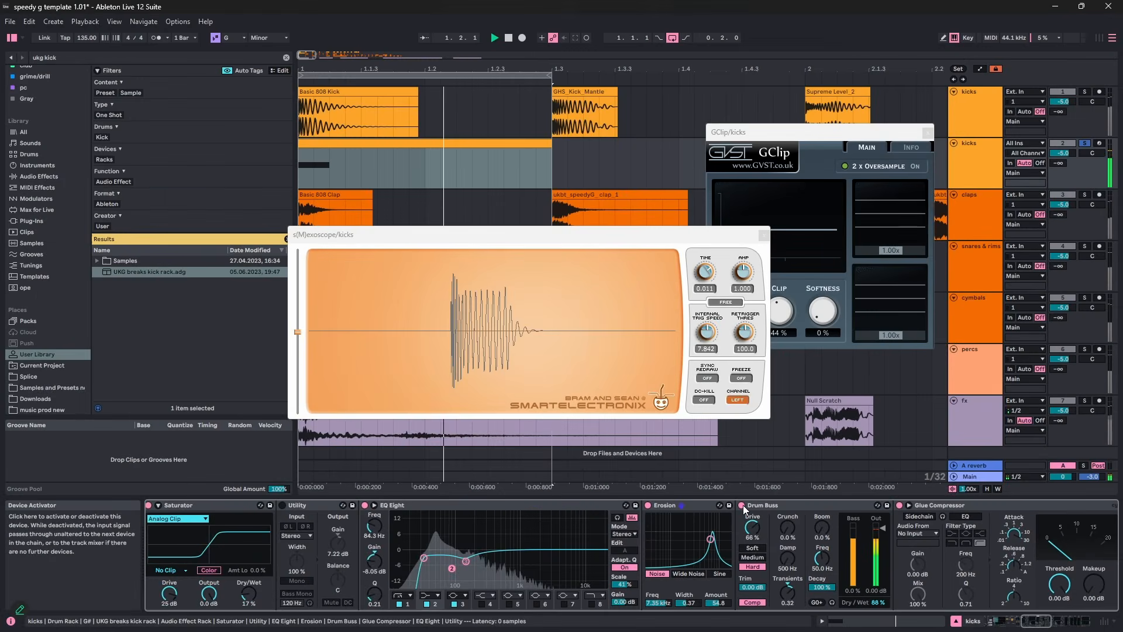
click(592, 466)
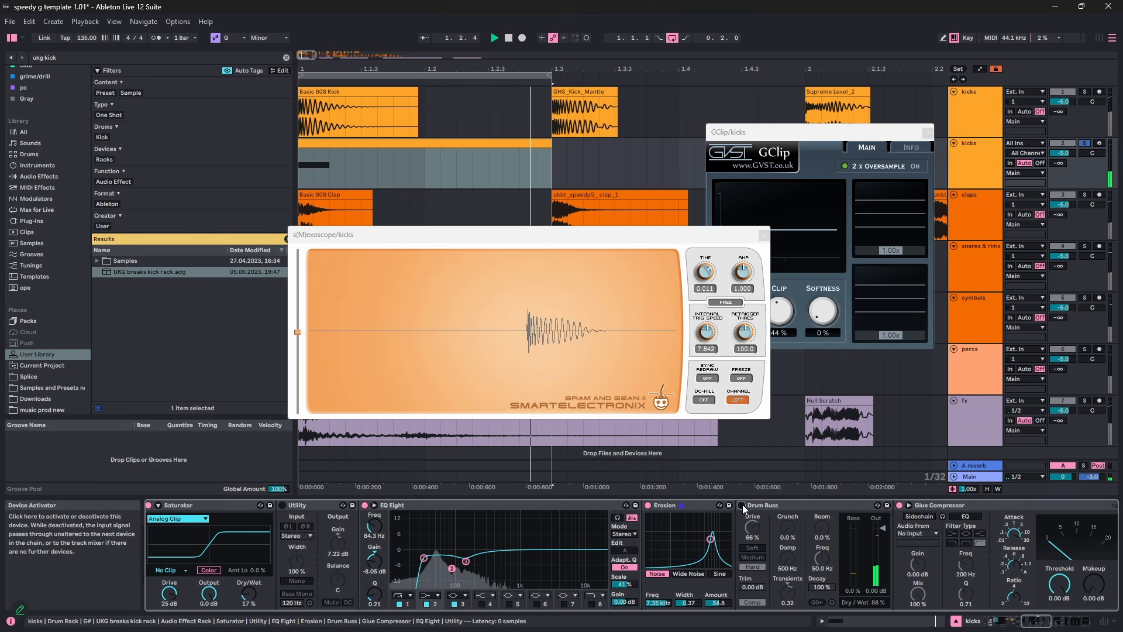
click(742, 506)
drag(879, 602, 879, 630)
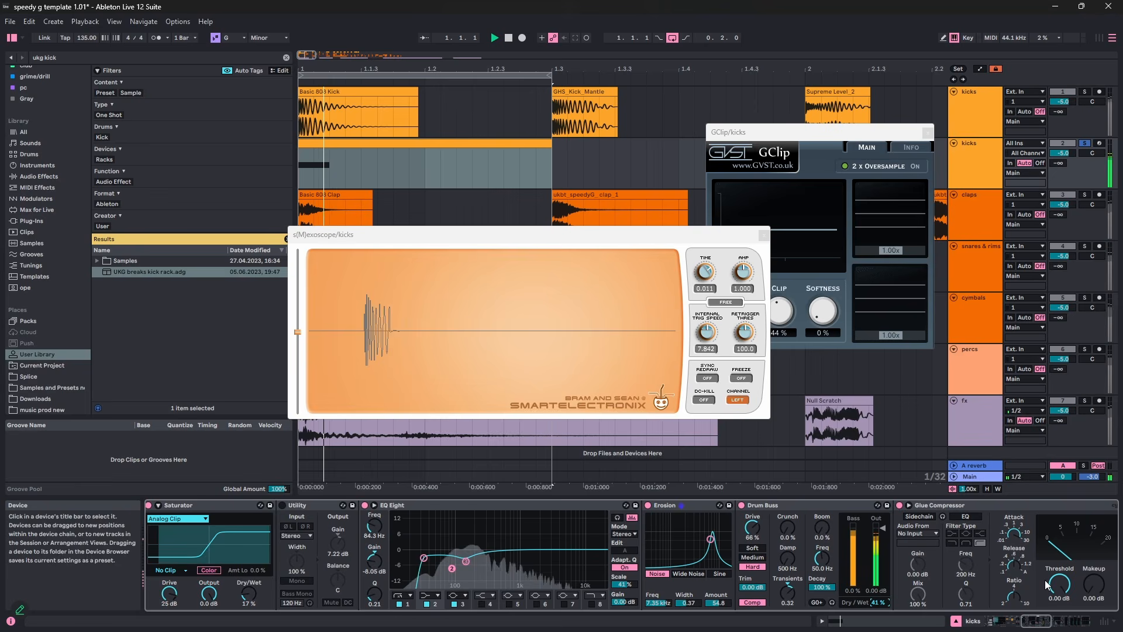
- Raise Drum Buss's output gain to 3.00 dB while playing the kick
click(1029, 623)
key(space)
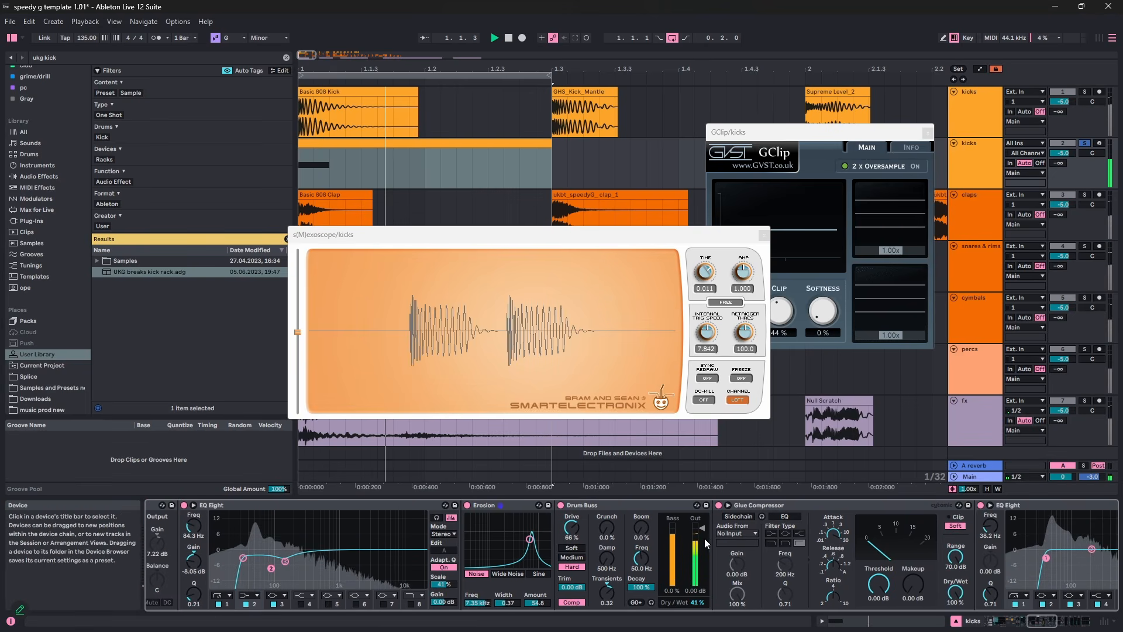
drag(702, 529, 703, 526)
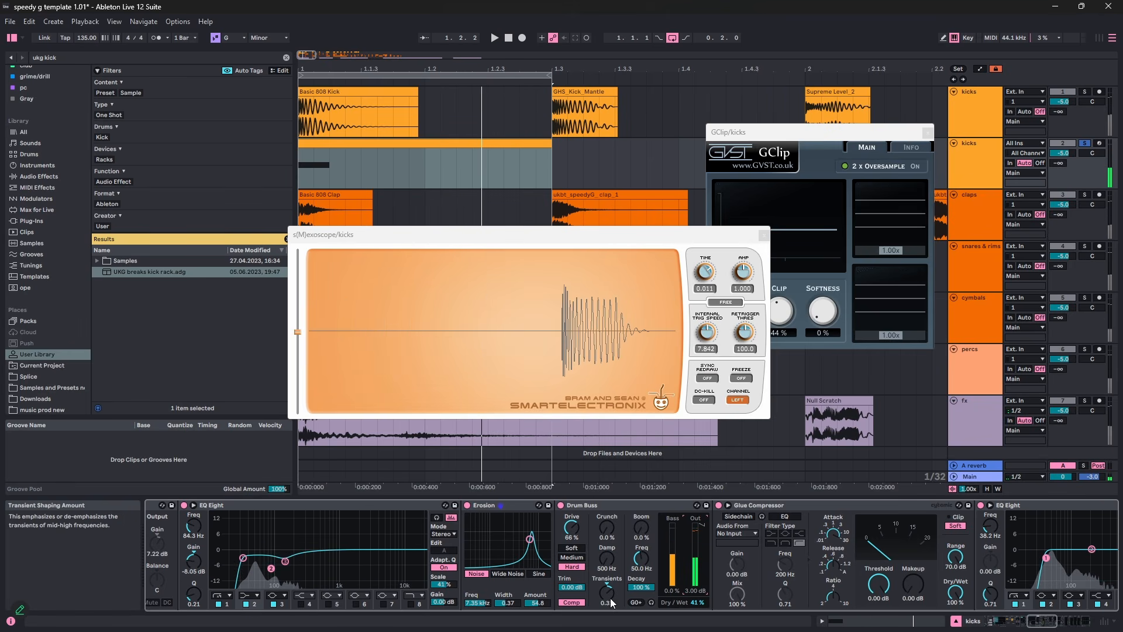
- Force Drum Buss's Boom frequency to G#0 at 51.9 Hz and raise the Boom amount to 100% during playback
drag(609, 591, 609, 591)
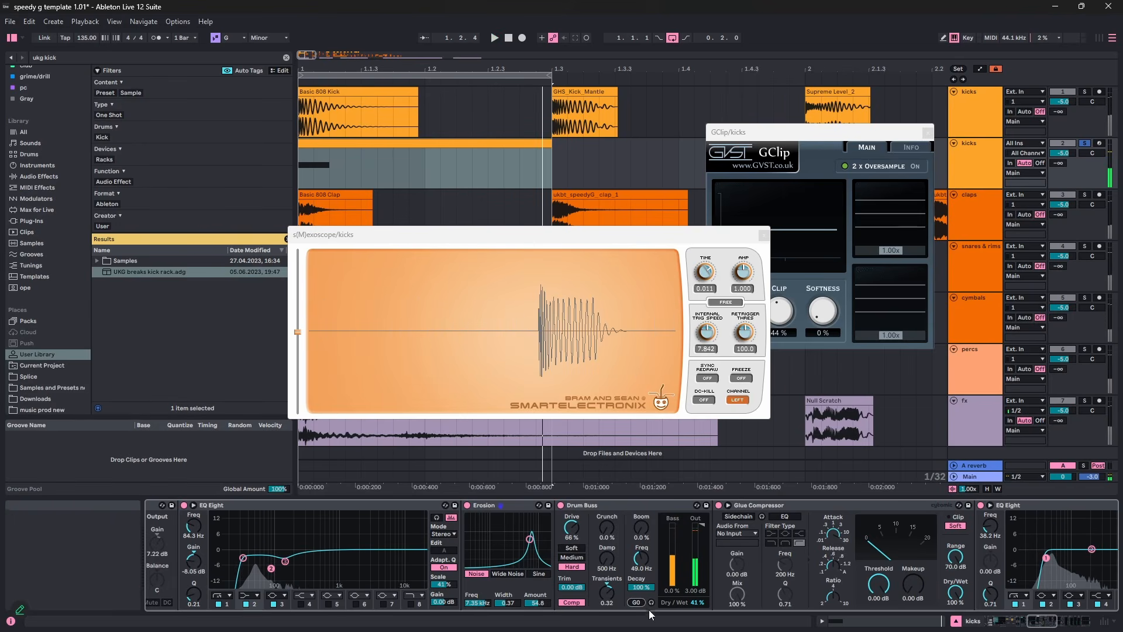
key(space)
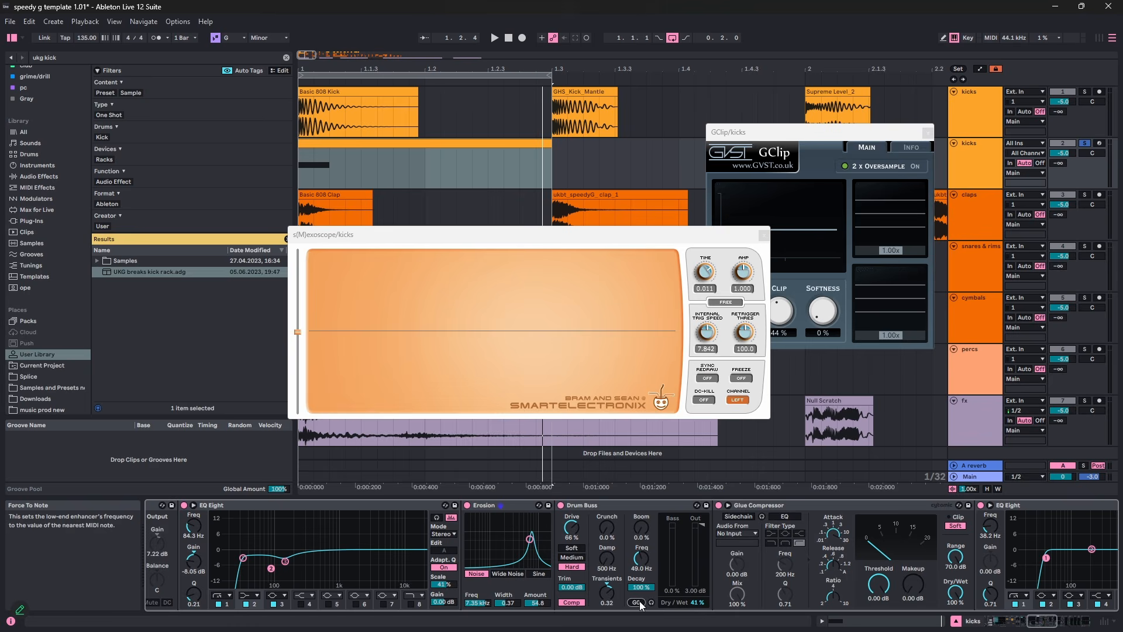
drag(641, 558, 642, 553)
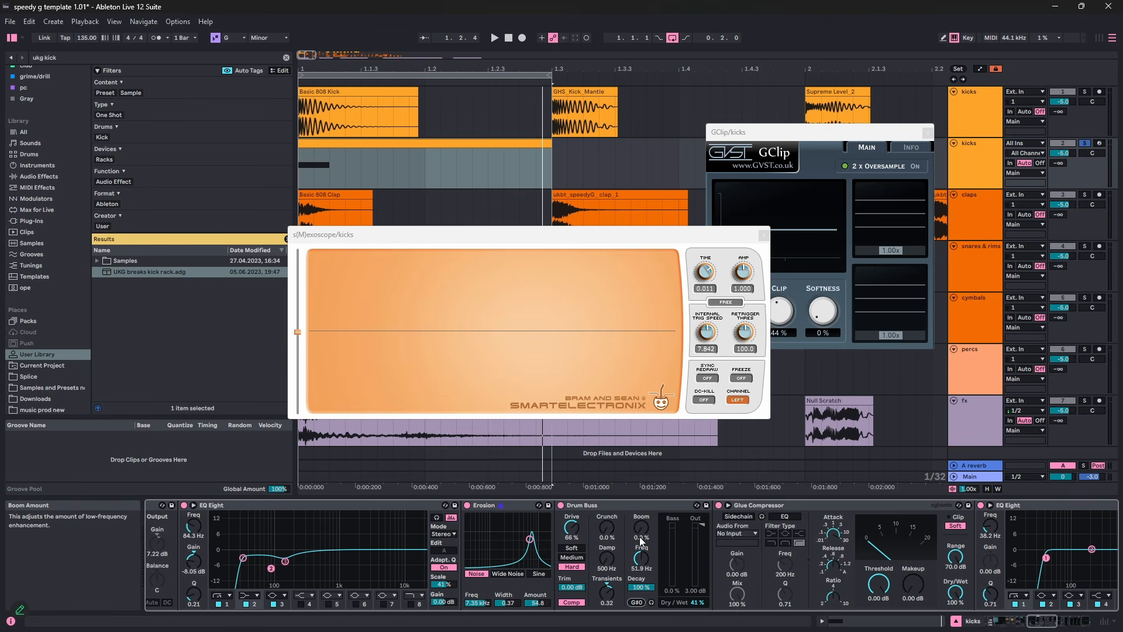
key(space)
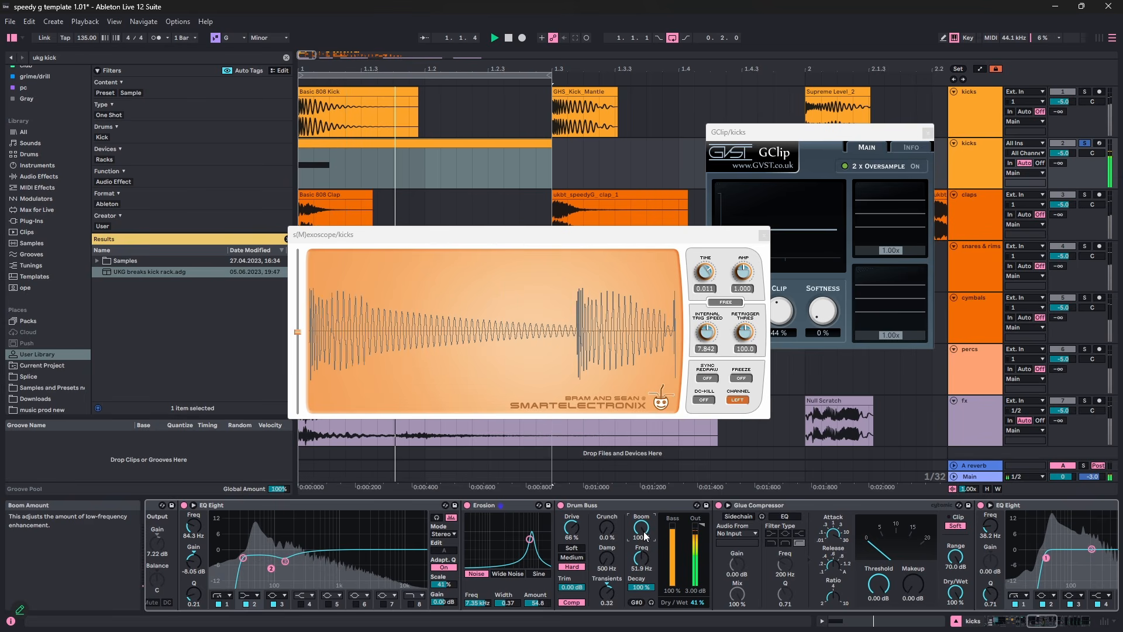
- Lower Drum Buss's Boom decay to 53% and compare Boom amounts of 100% and 0% on the kick, leaving it at 0%
key(space)
drag(644, 587, 645, 594)
key(space)
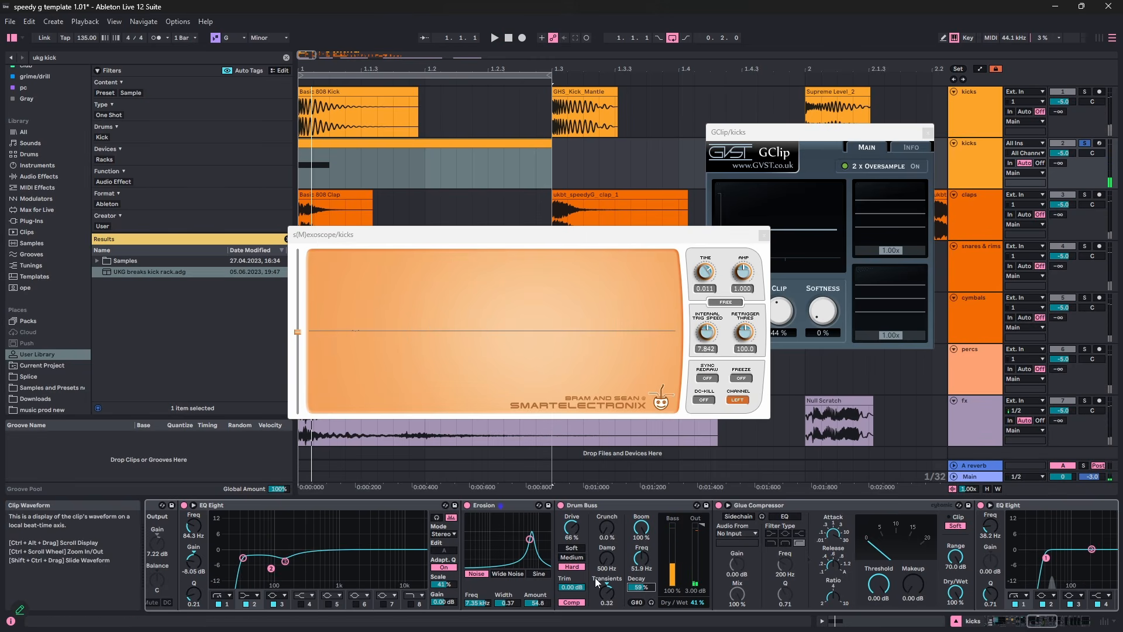
drag(649, 533, 648, 591)
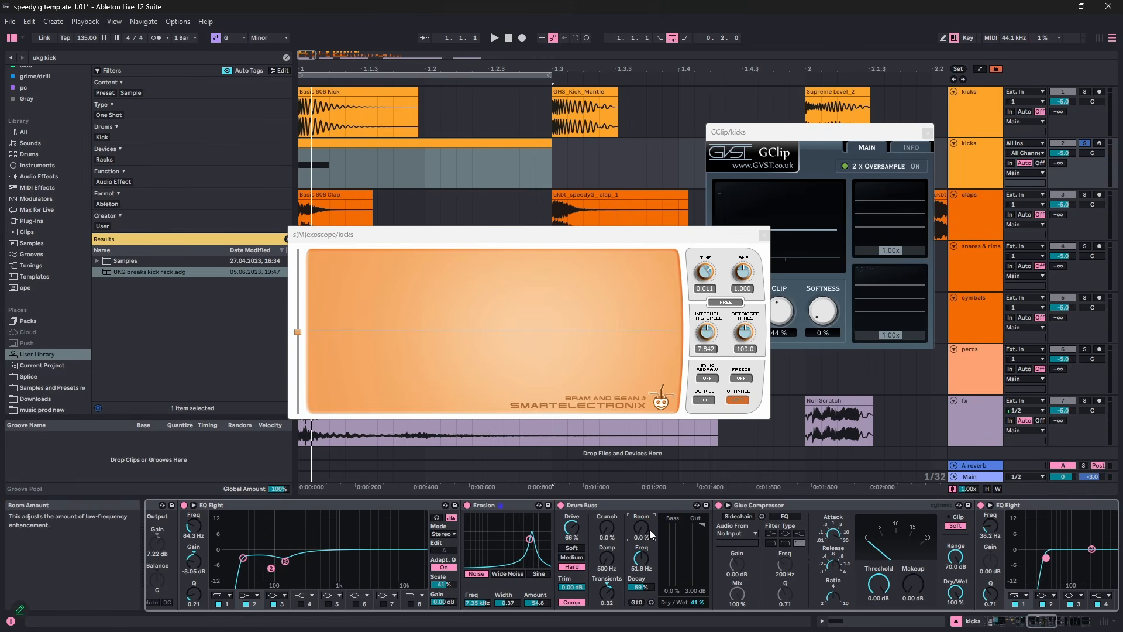
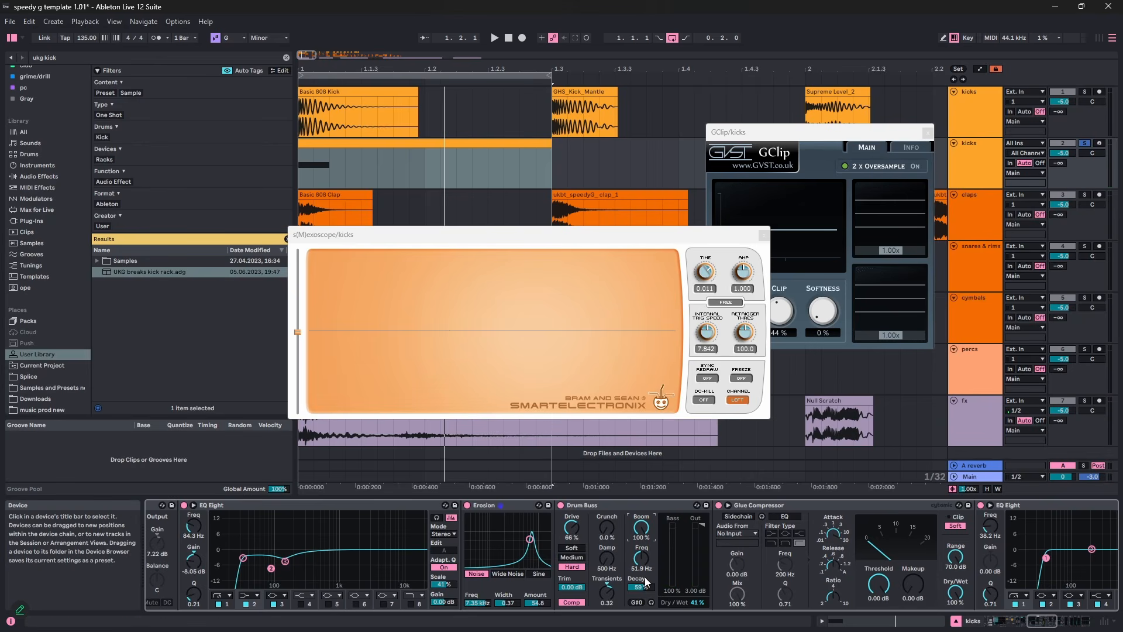
key(space)
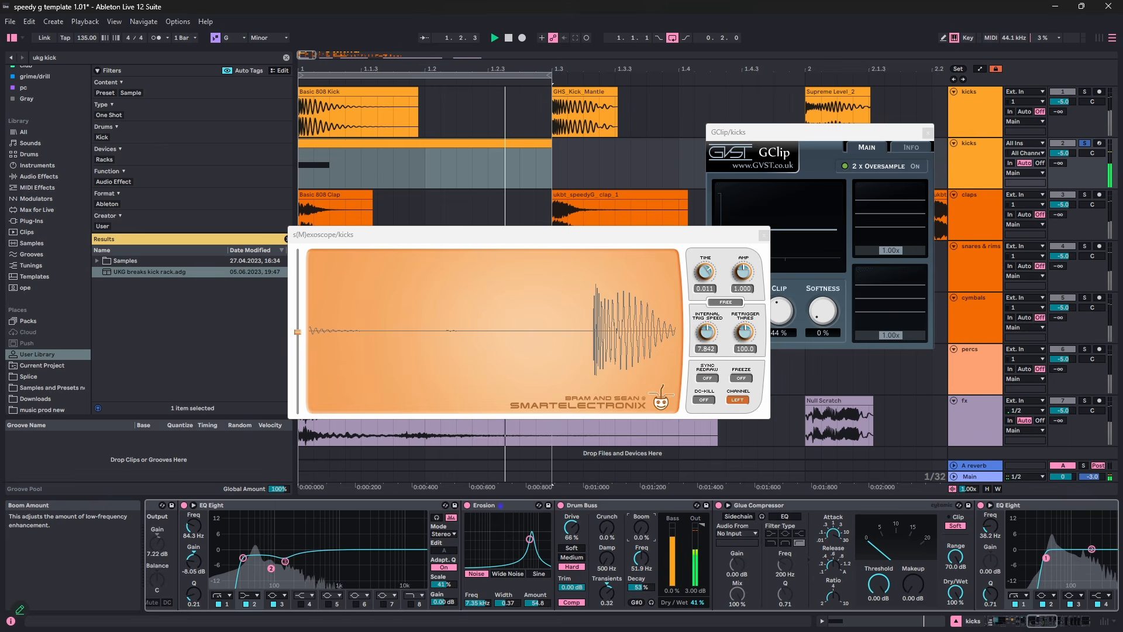
drag(642, 534, 642, 447)
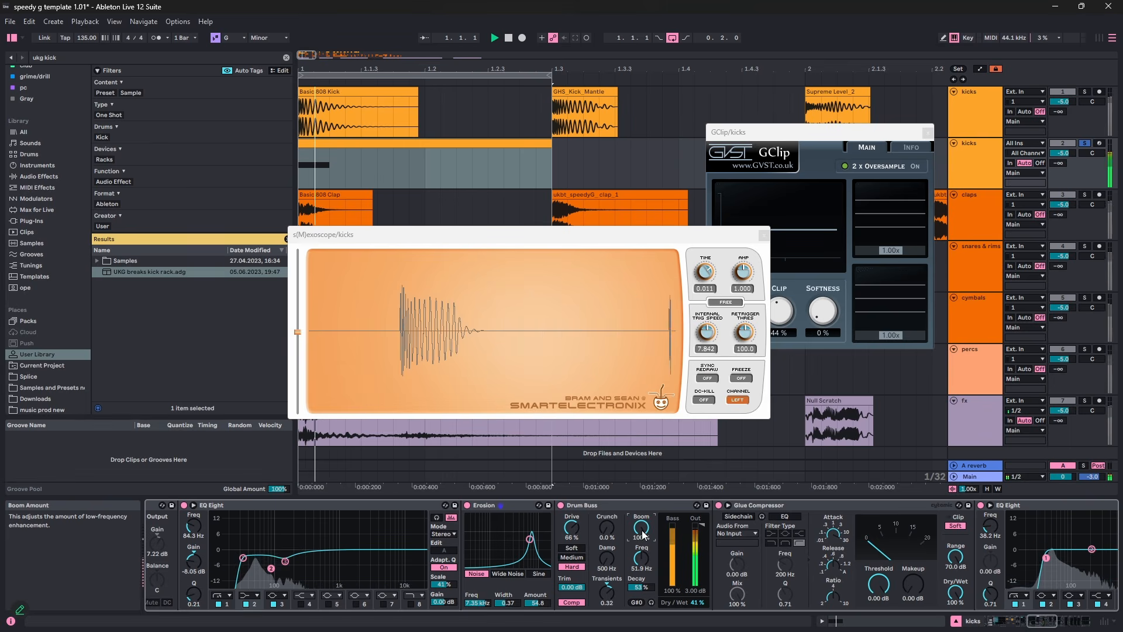
drag(643, 533, 642, 602)
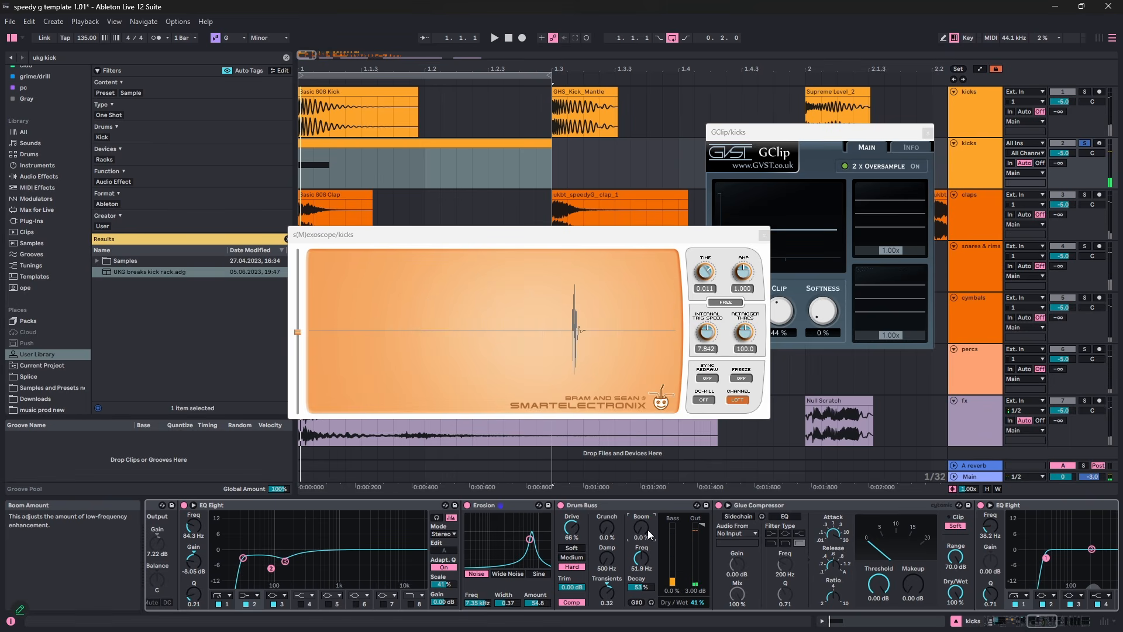
- Find Utility in the browser and insert it between Drum Buss and Glue Compressor
key(ctrl+f)
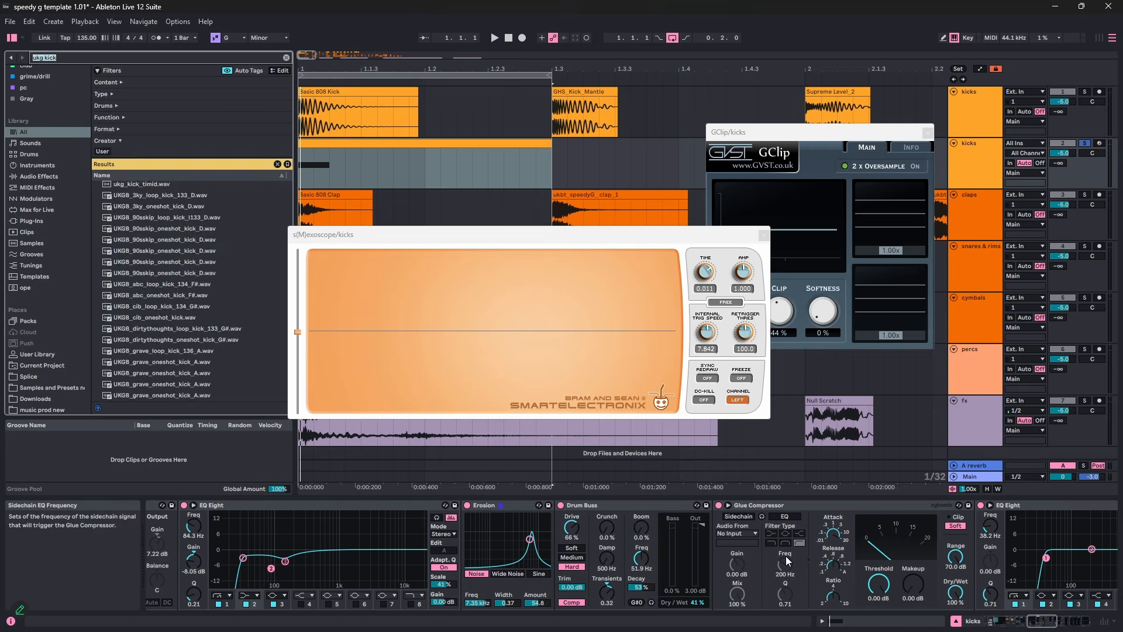
text(ut)
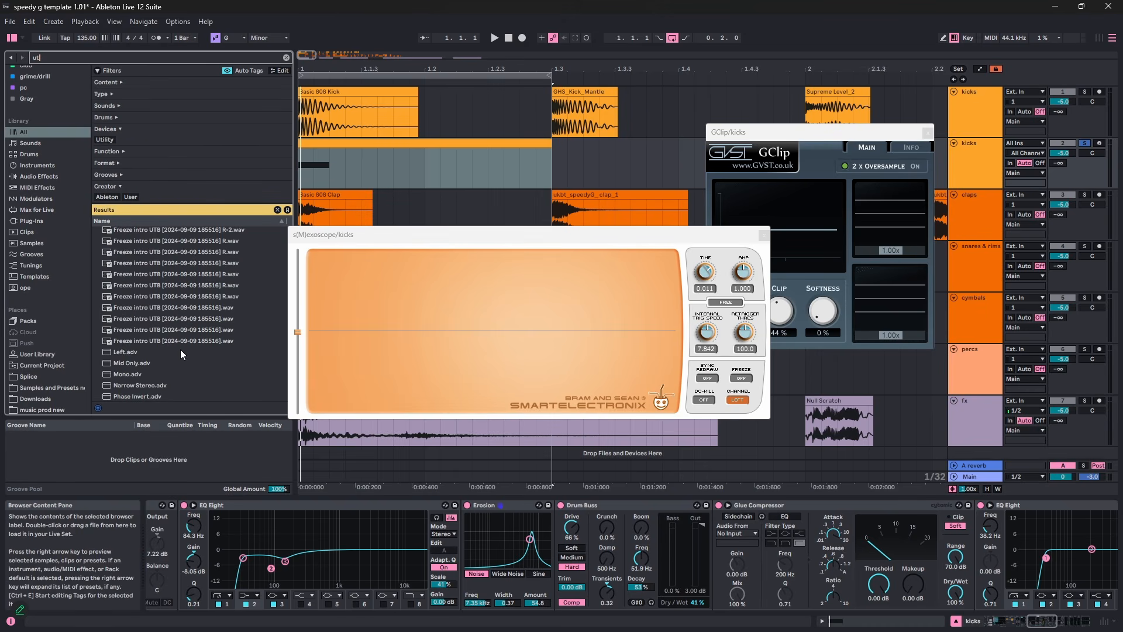
text(ilit)
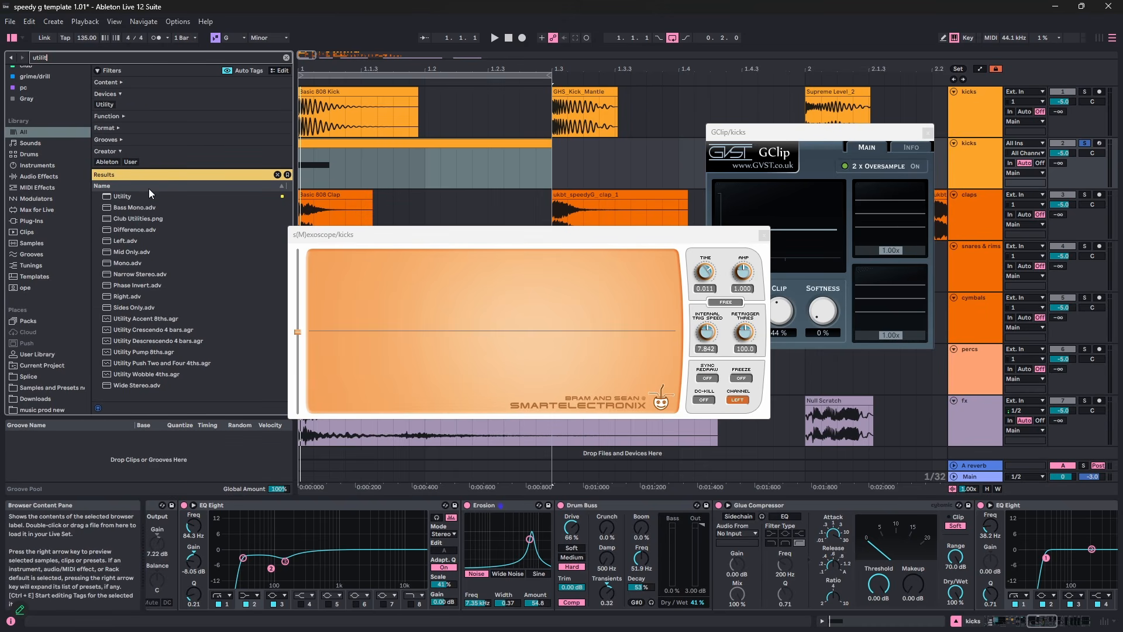
drag(668, 484, 733, 584)
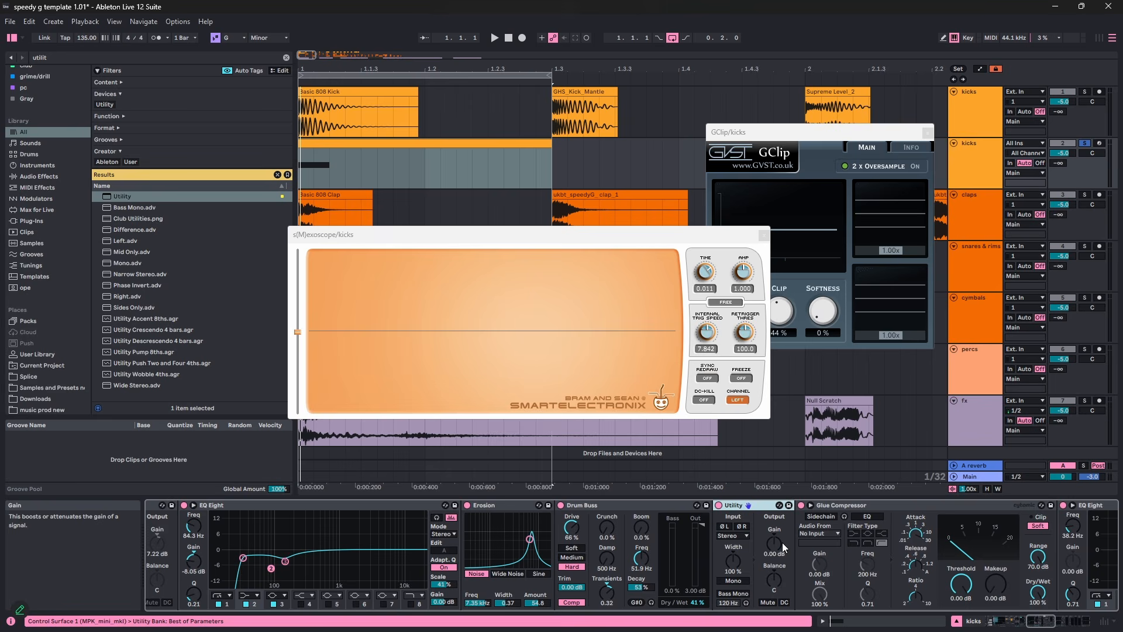
- Set the gain of the Utility after Drum Buss to 0.78 dB while playing the kick
key(space)
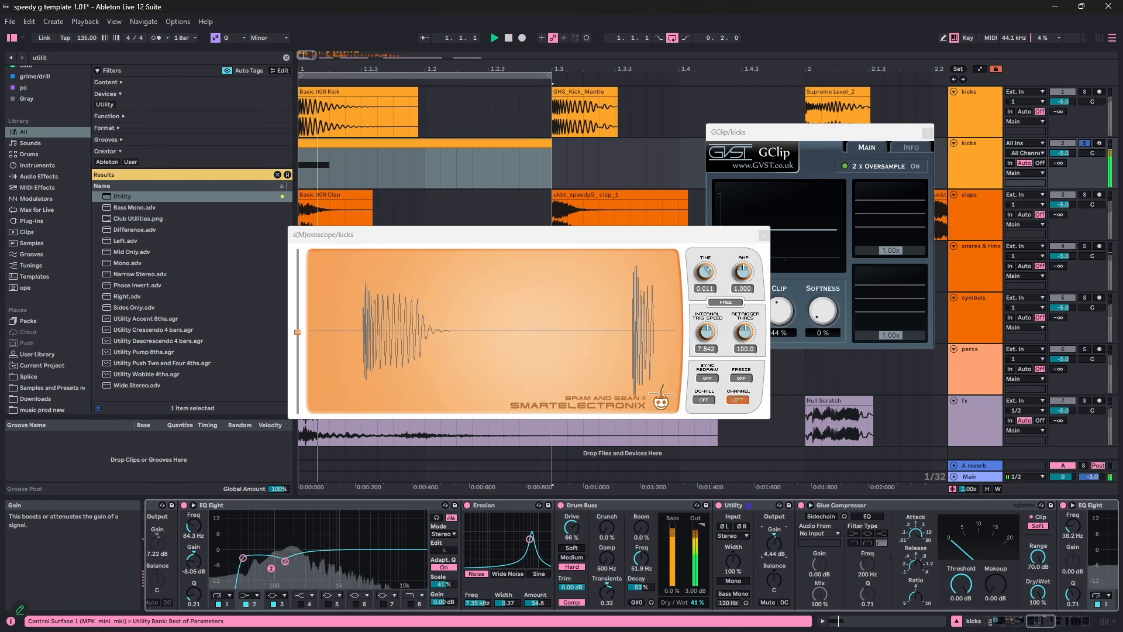
drag(773, 554, 774, 554)
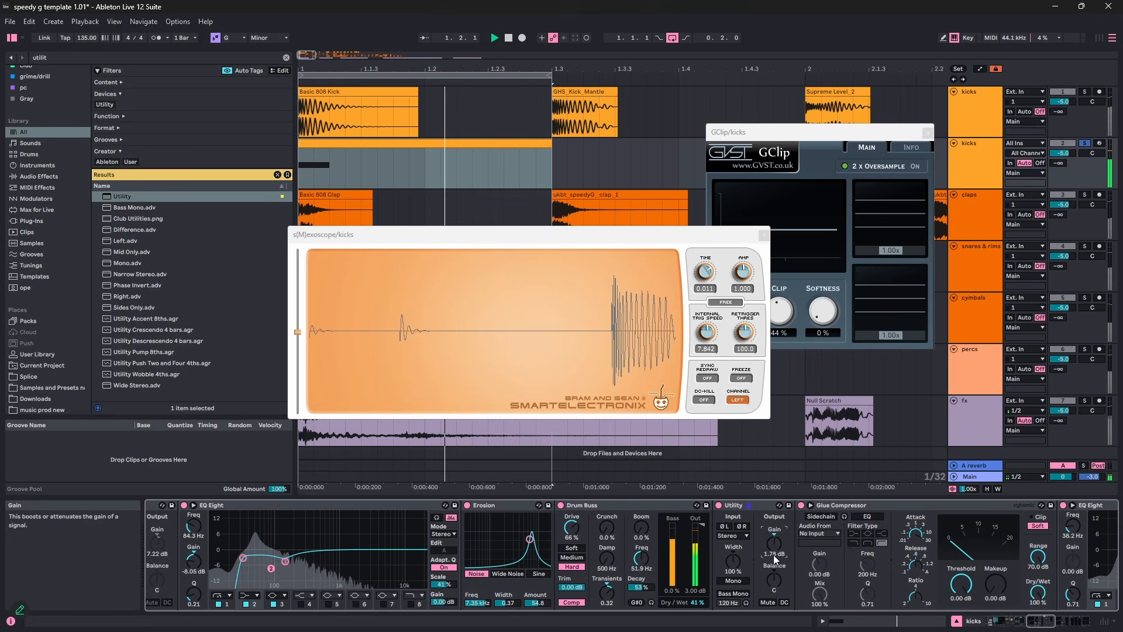
key(Down)
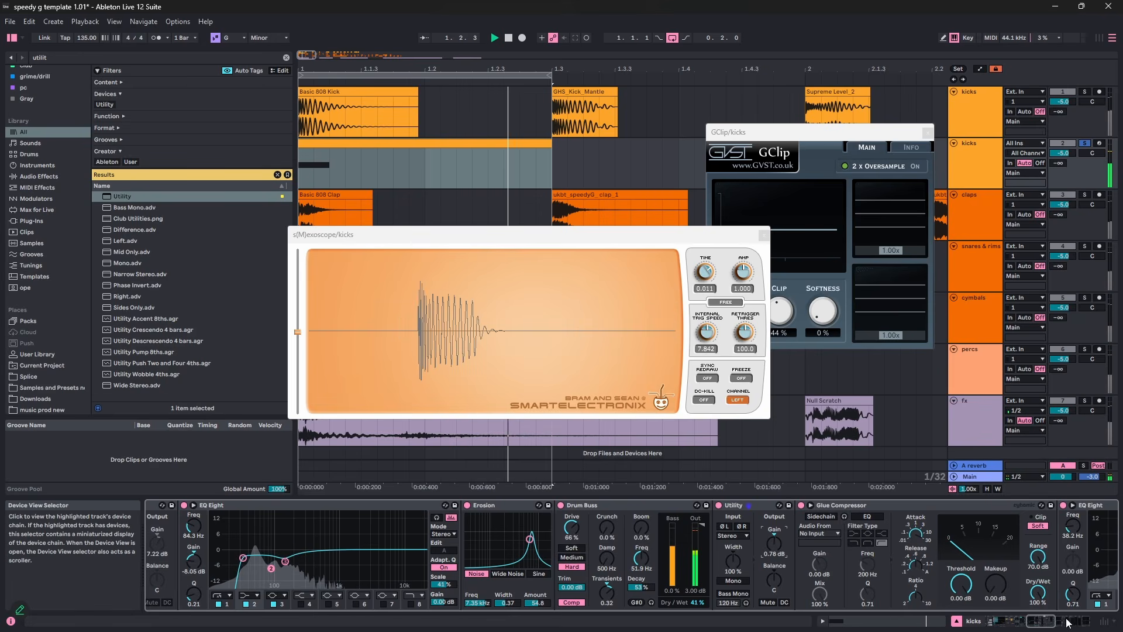
- Compare the kick with Glue Compressor bypassed and active
click(1049, 621)
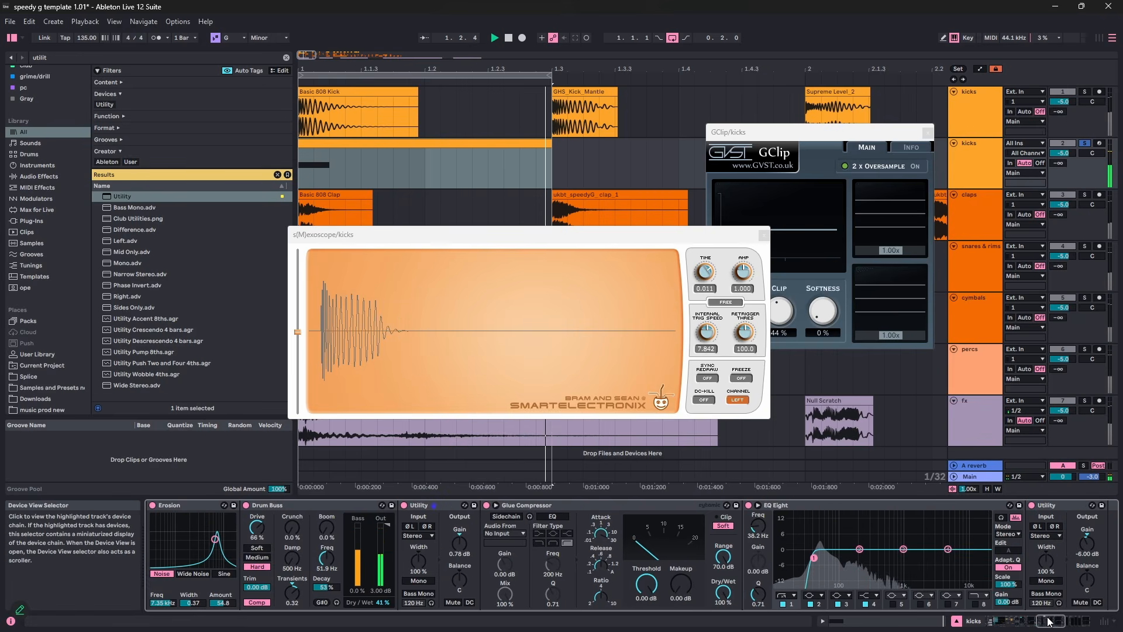
click(520, 504)
click(487, 505)
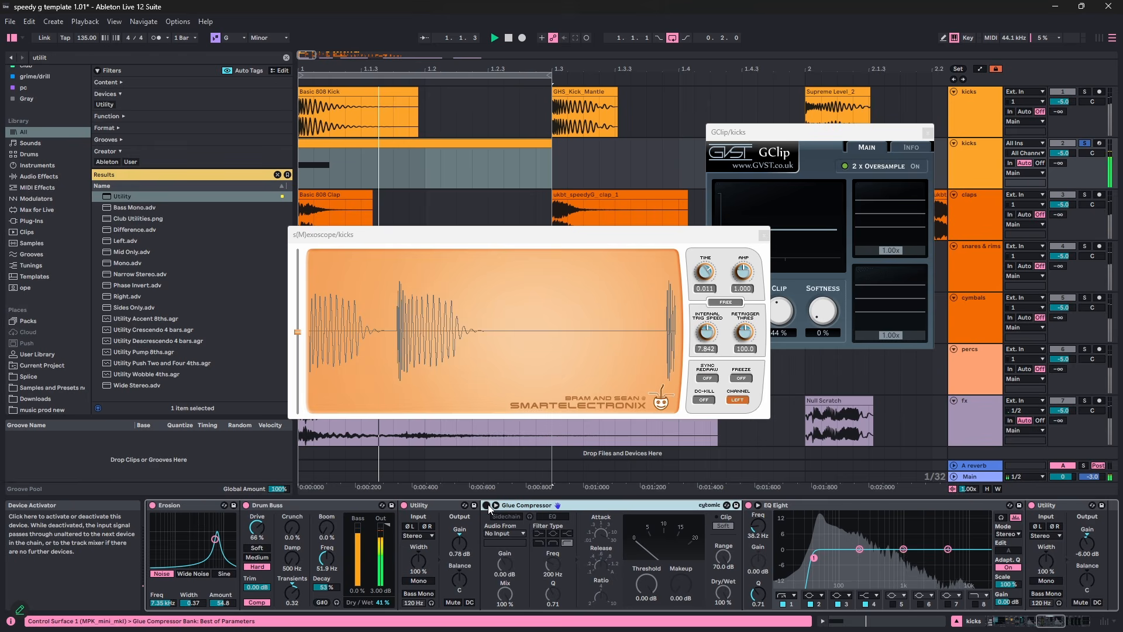
click(486, 505)
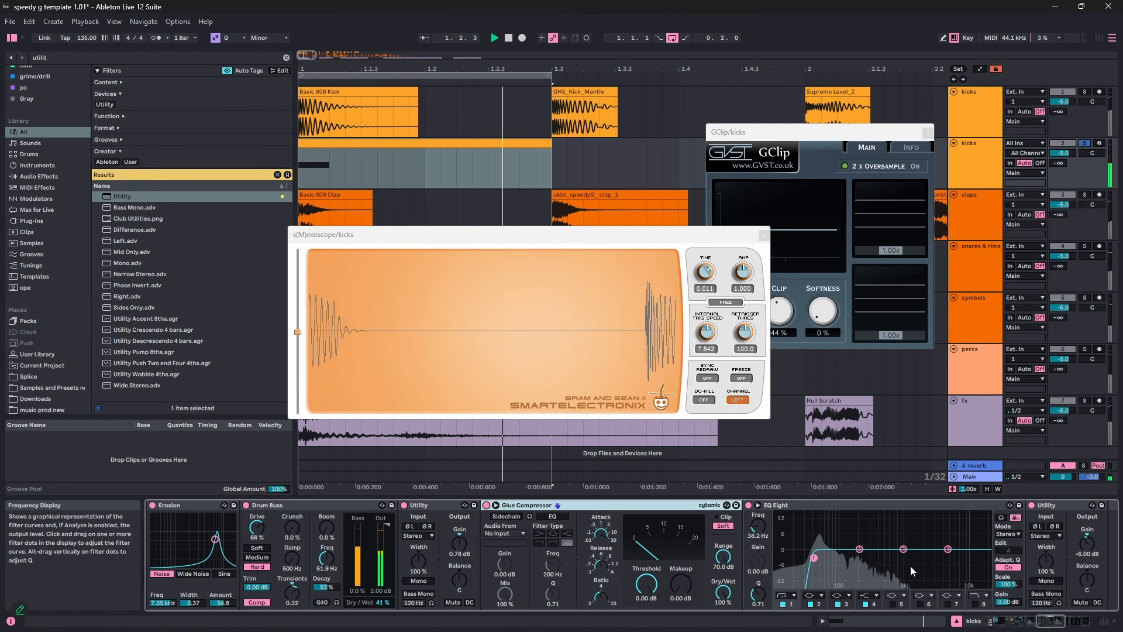
- Expand the EQ Eight after Glue Compressor, close the oscilloscope, and cut band 2 by about 4.65 dB at about 50.2 Hz
click(759, 505)
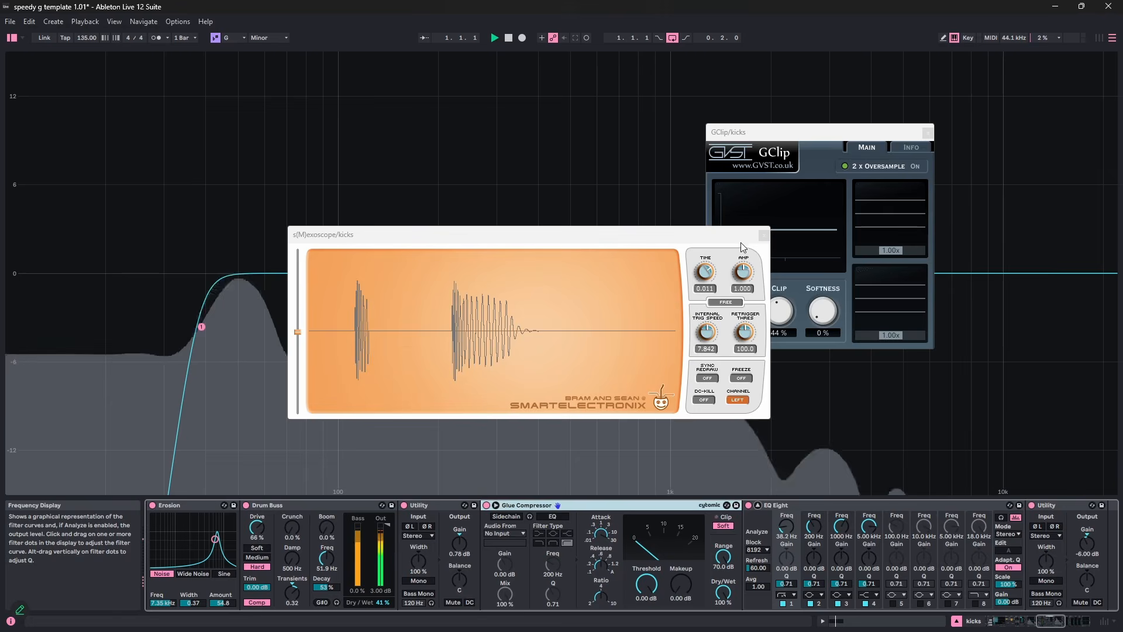
click(762, 236)
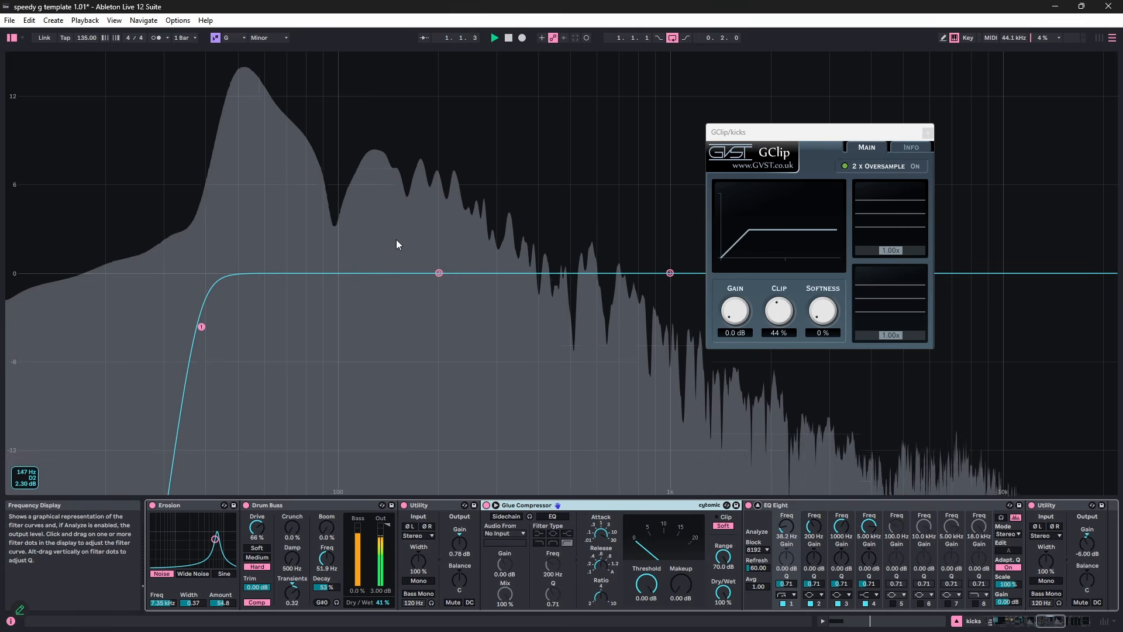
key(space)
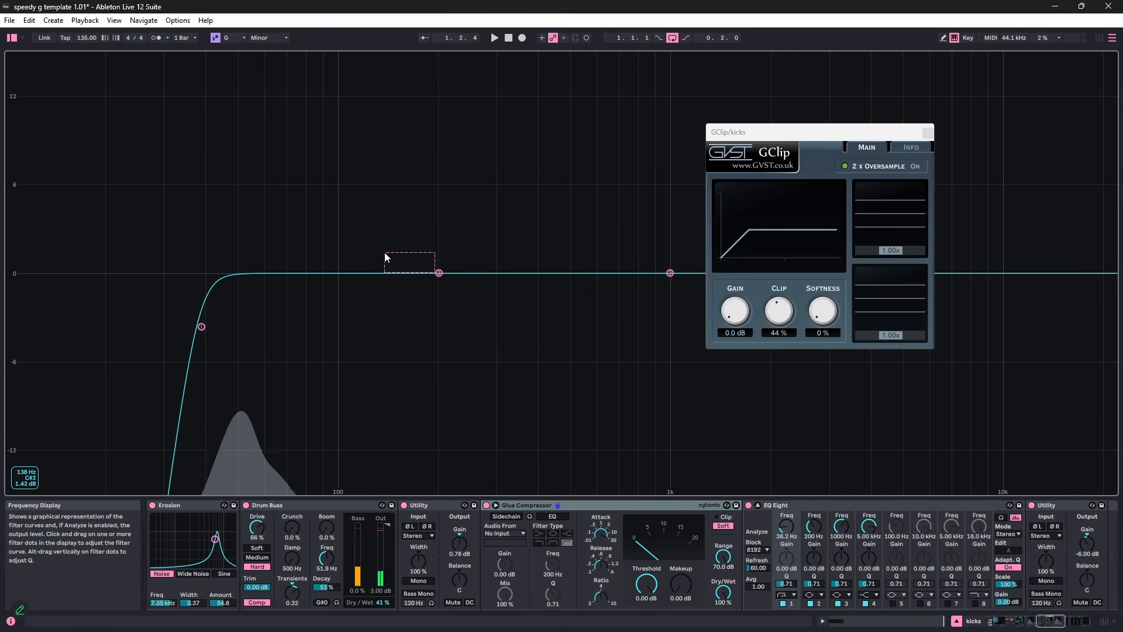
drag(275, 151, 254, 338)
key(space)
drag(252, 337, 240, 341)
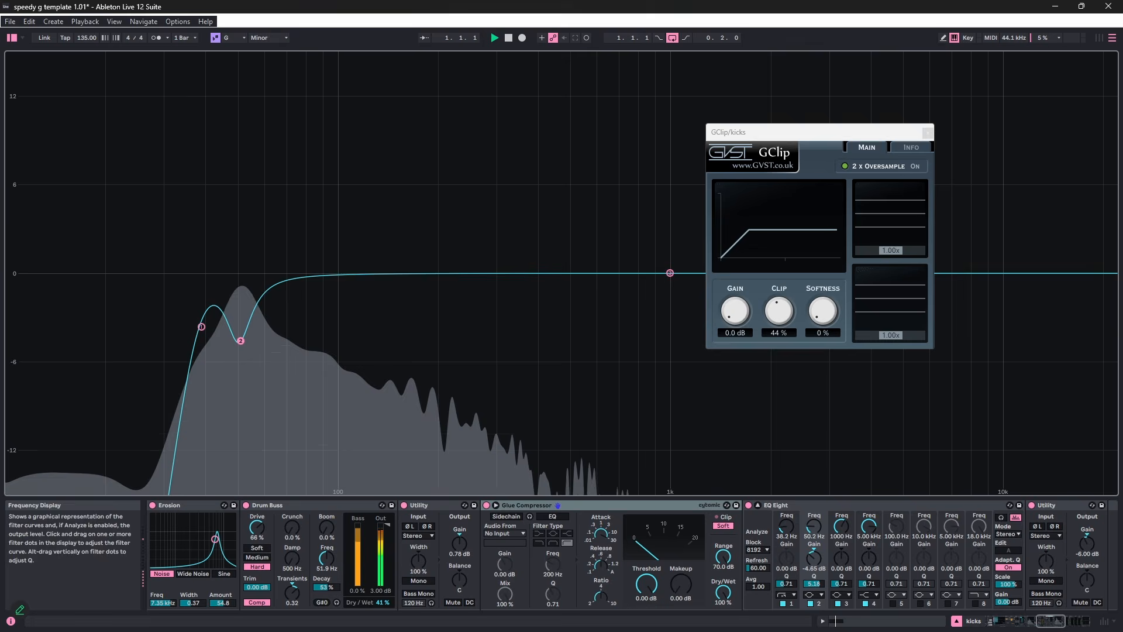
- Examine the Vinyl Distortion chain and the plain chain in the nested Audio Effect Rack while auditioning the kick
drag(1050, 623, 1014, 628)
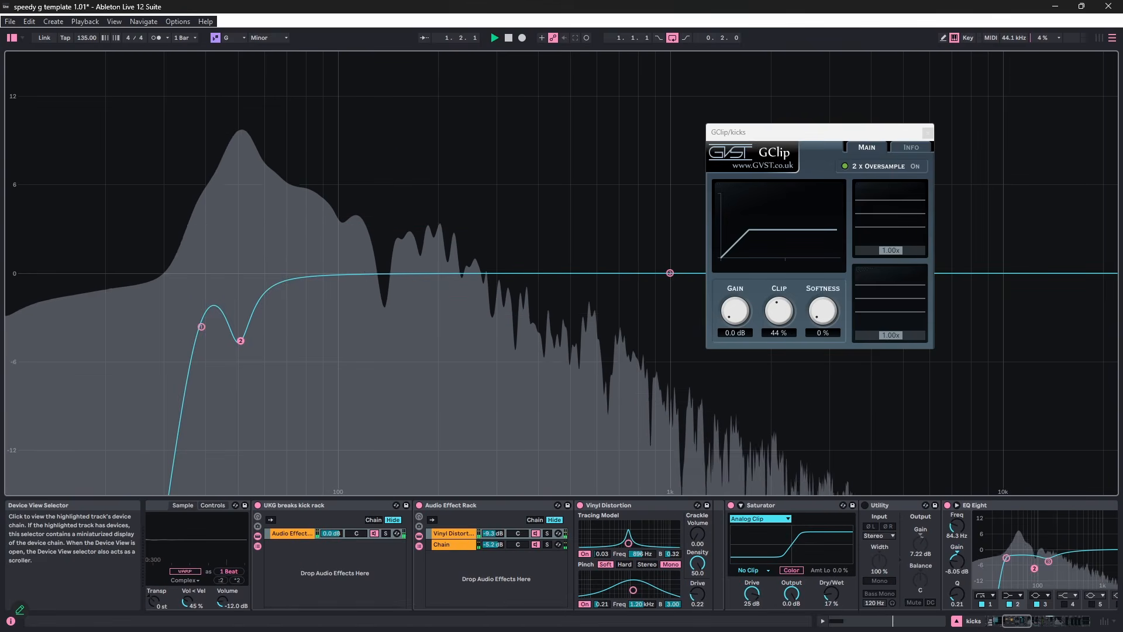
key(space)
click(529, 534)
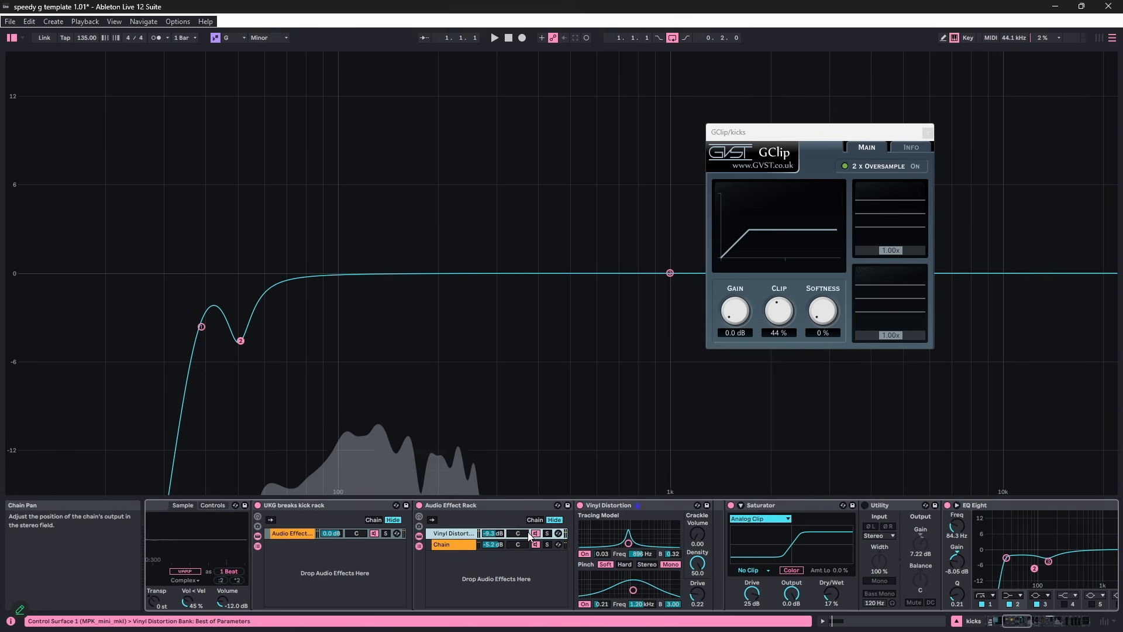
click(442, 545)
click(546, 545)
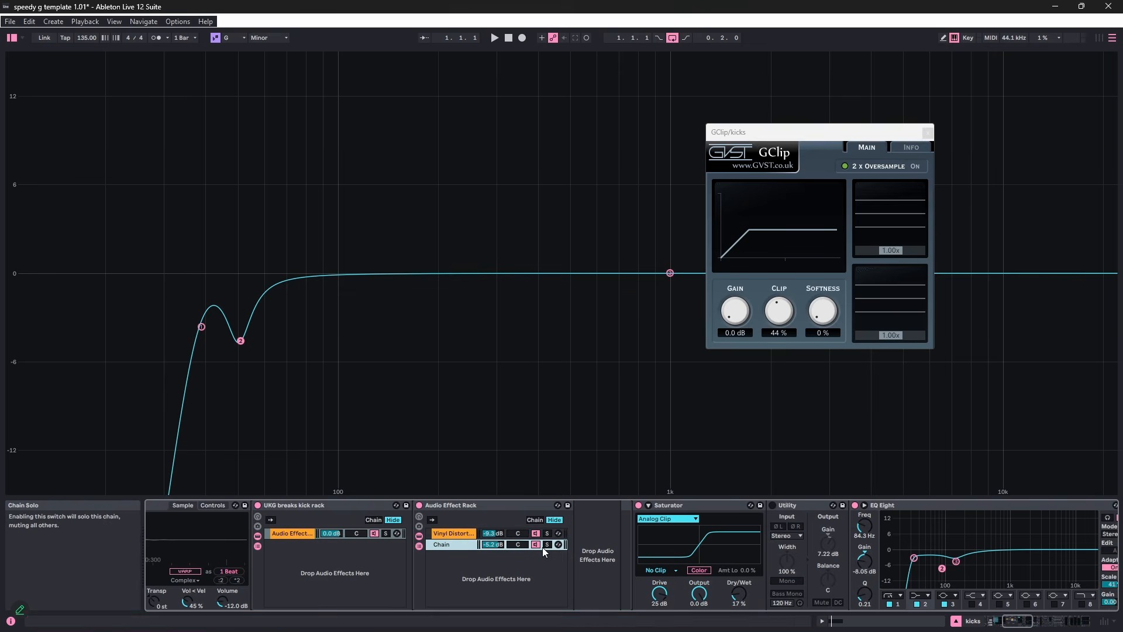
key(space)
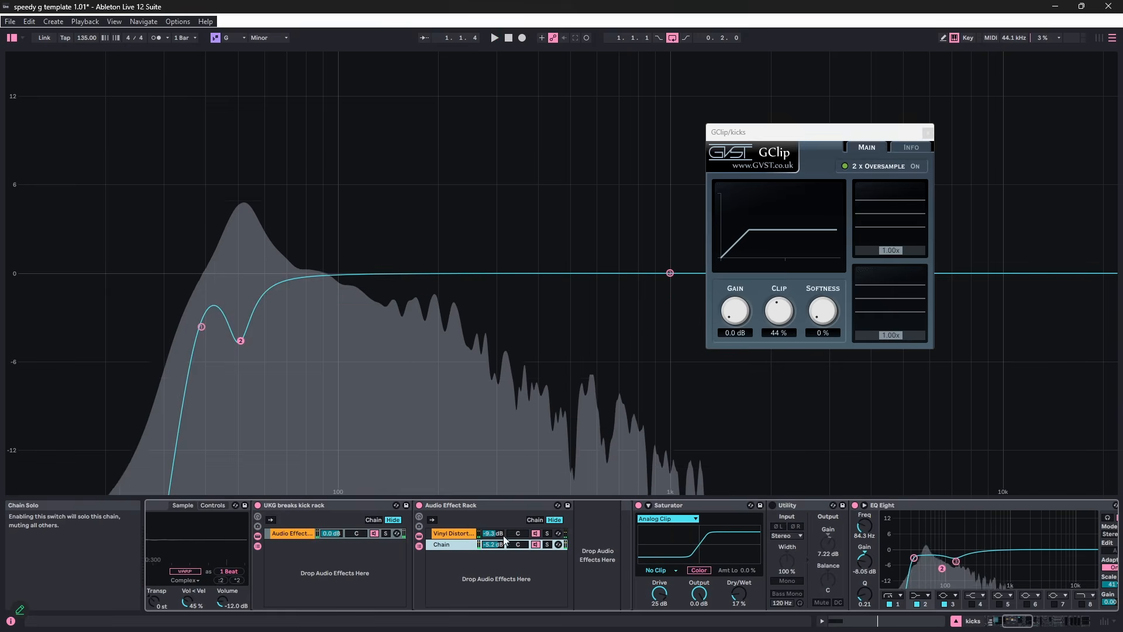
click(464, 535)
click(463, 543)
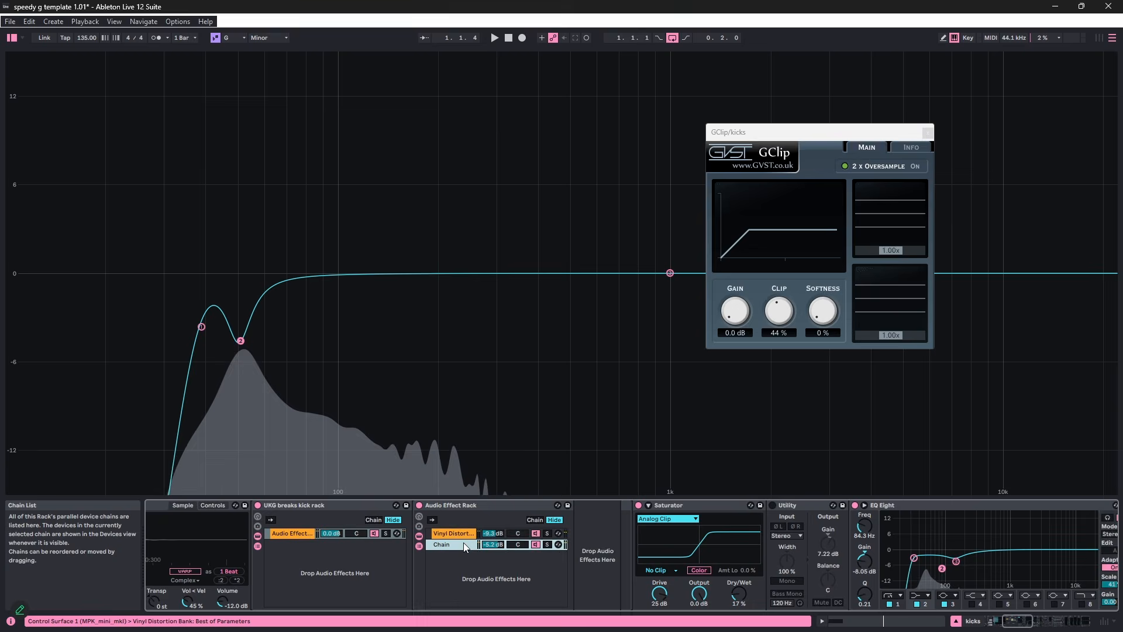
click(462, 532)
key(space)
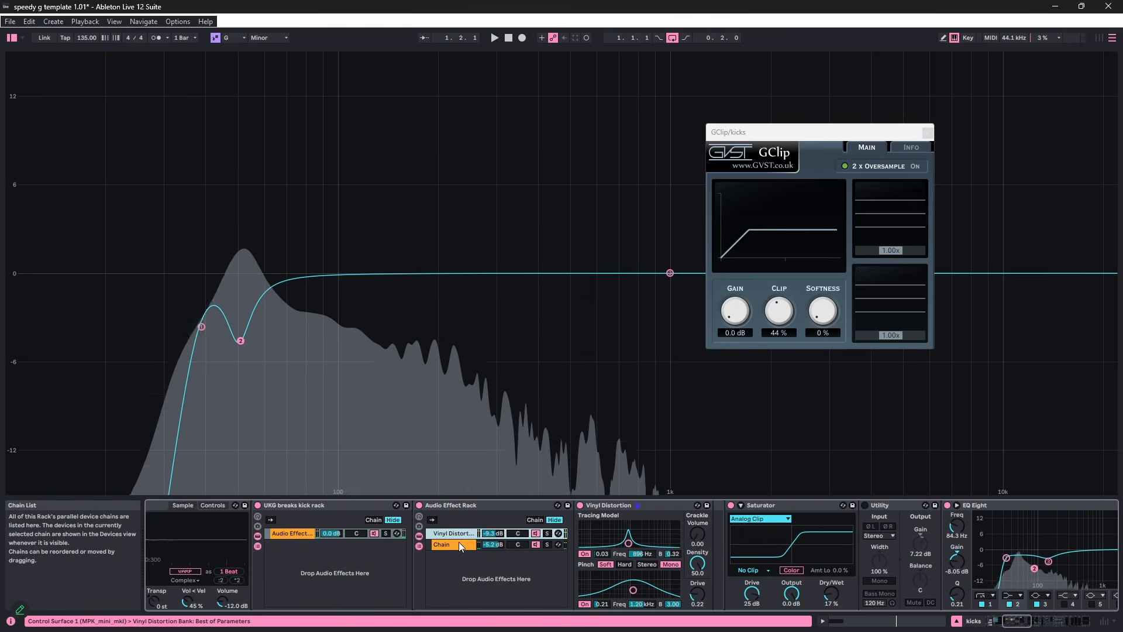
click(459, 542)
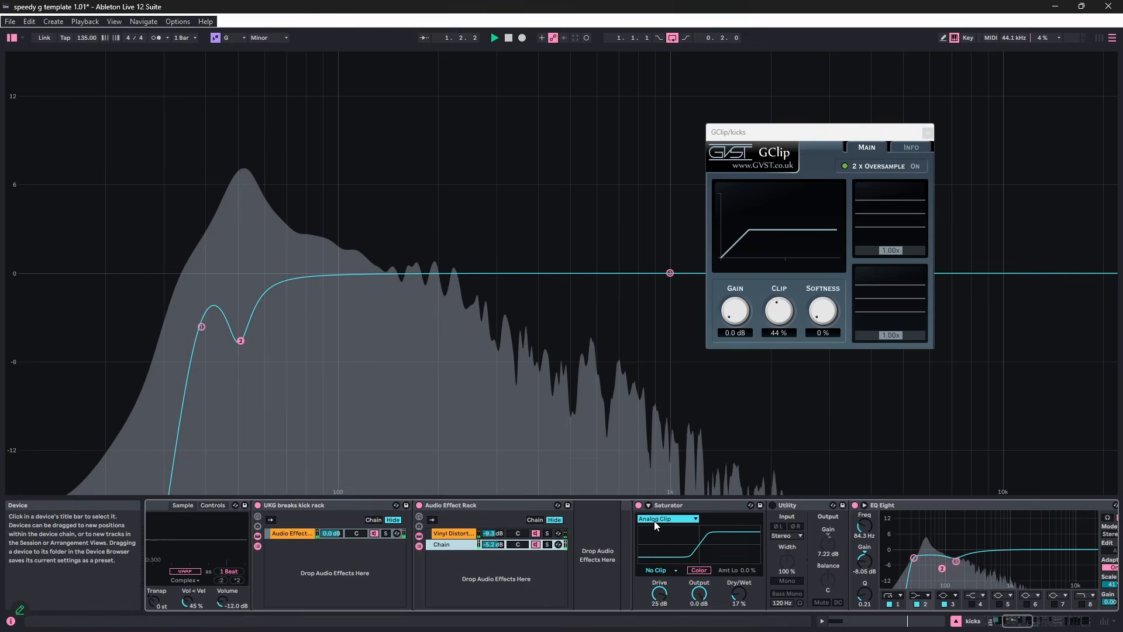
- Lower the Vinyl Distortion chain's volume to -12.3 dB in the nested rack during playback
click(527, 534)
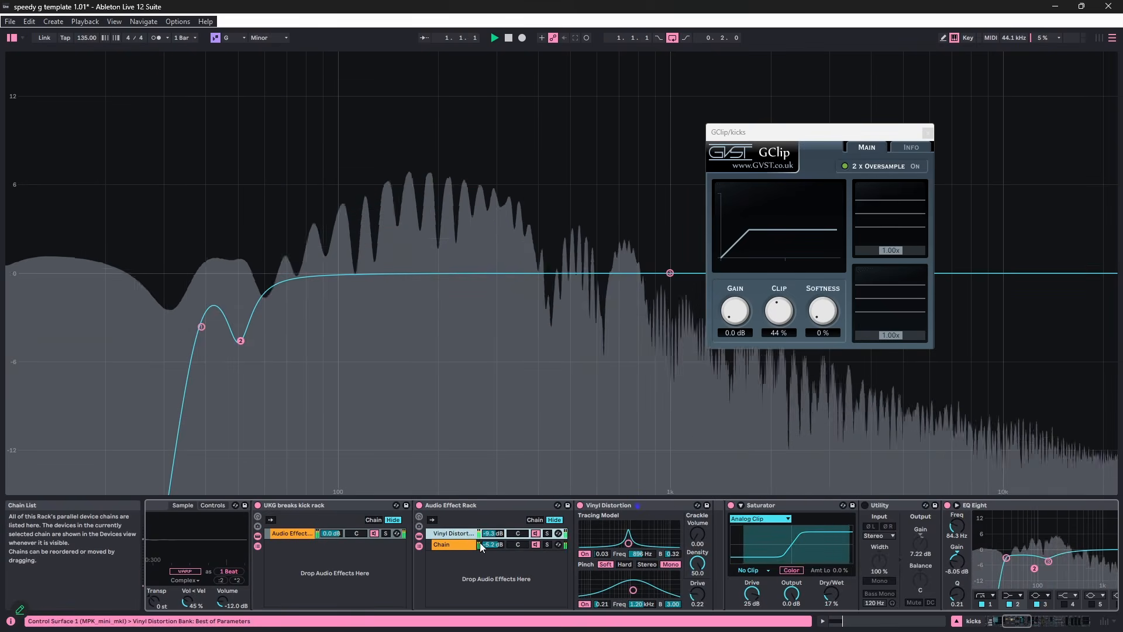
click(481, 546)
click(490, 533)
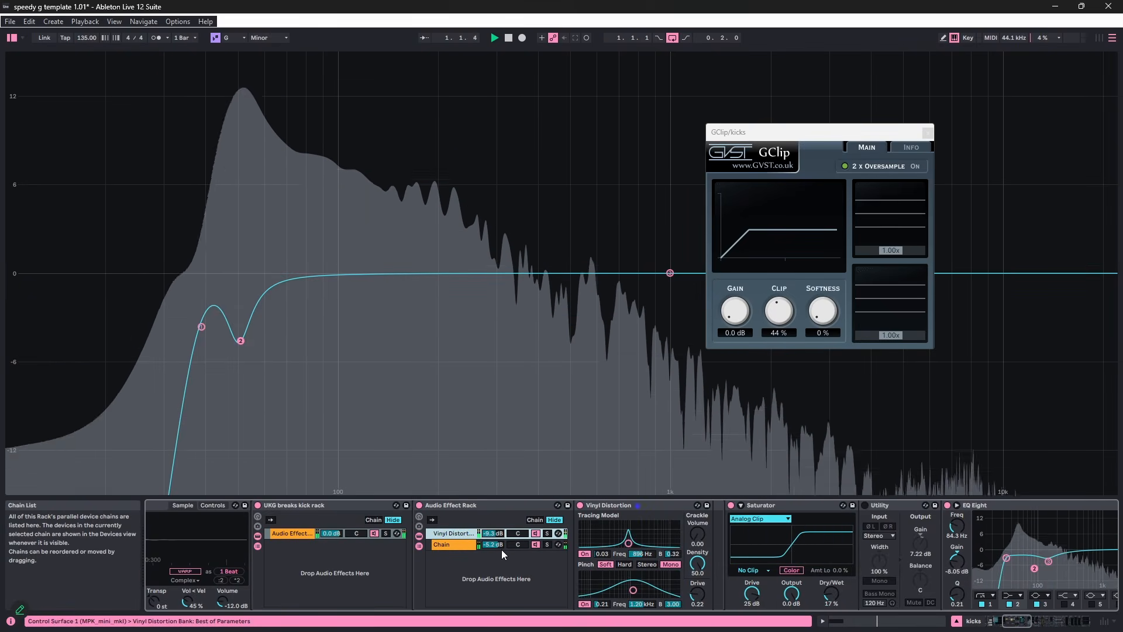
key(ctrl+z)
key(space)
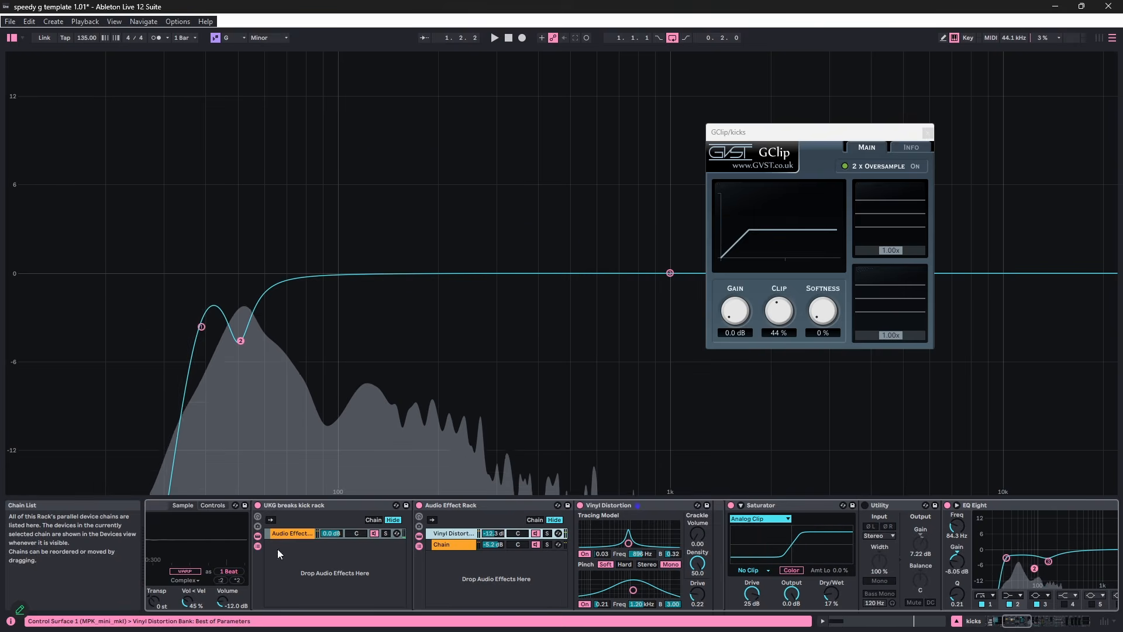
- Create an empty second chain in the UKG breaks kick rack, and name the processed chain "fx" and the empty one "clean"
right_click(329, 591)
click(335, 595)
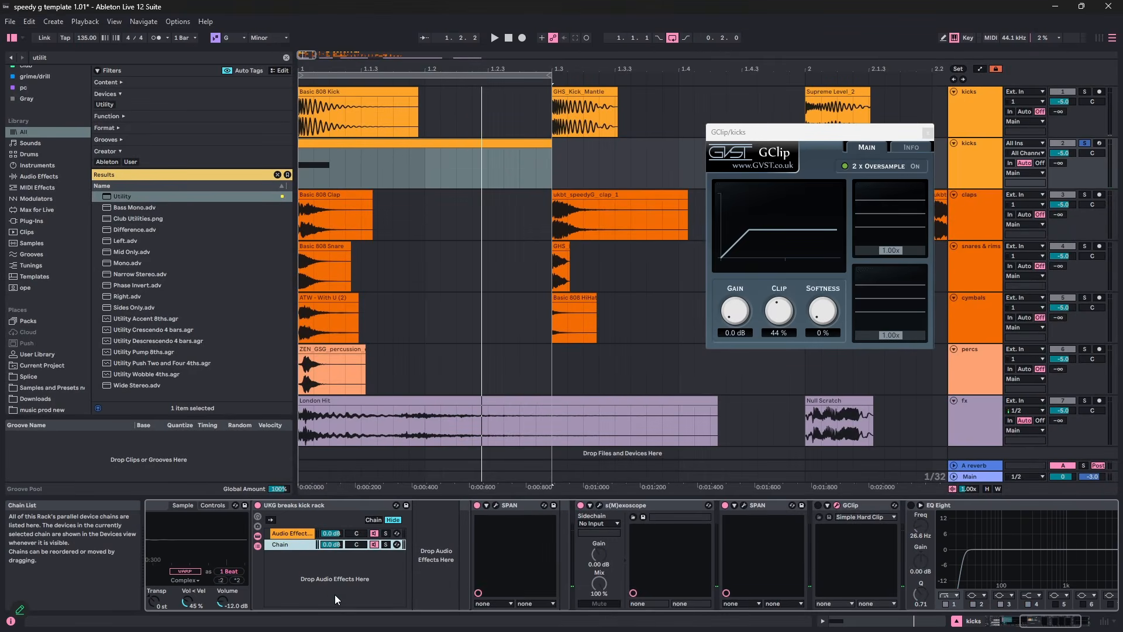
click(296, 533)
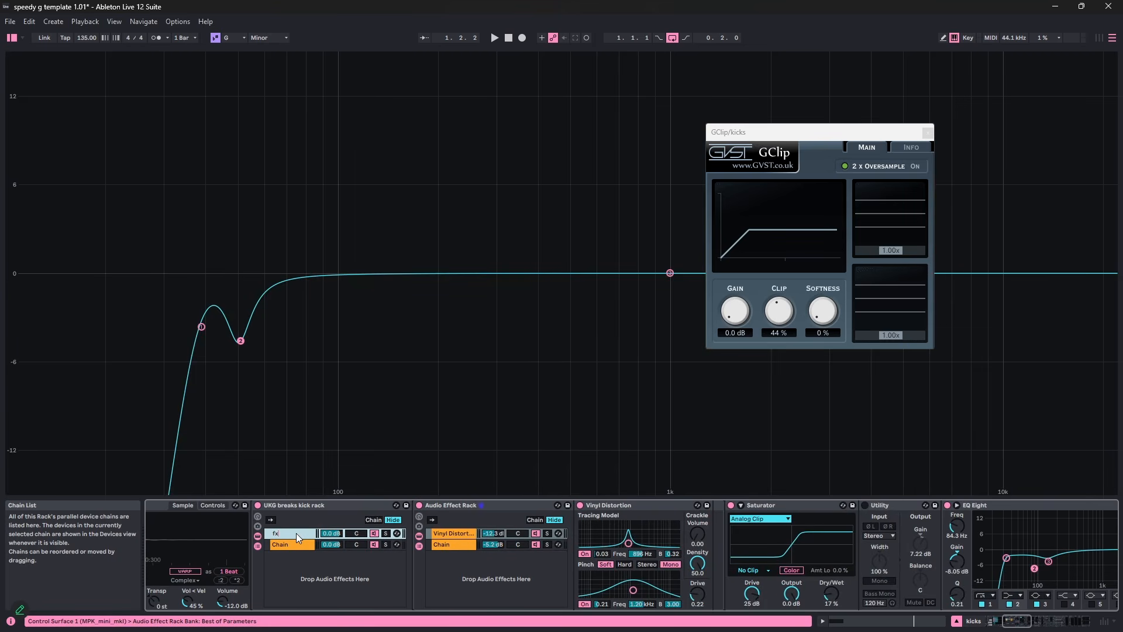
click(300, 547)
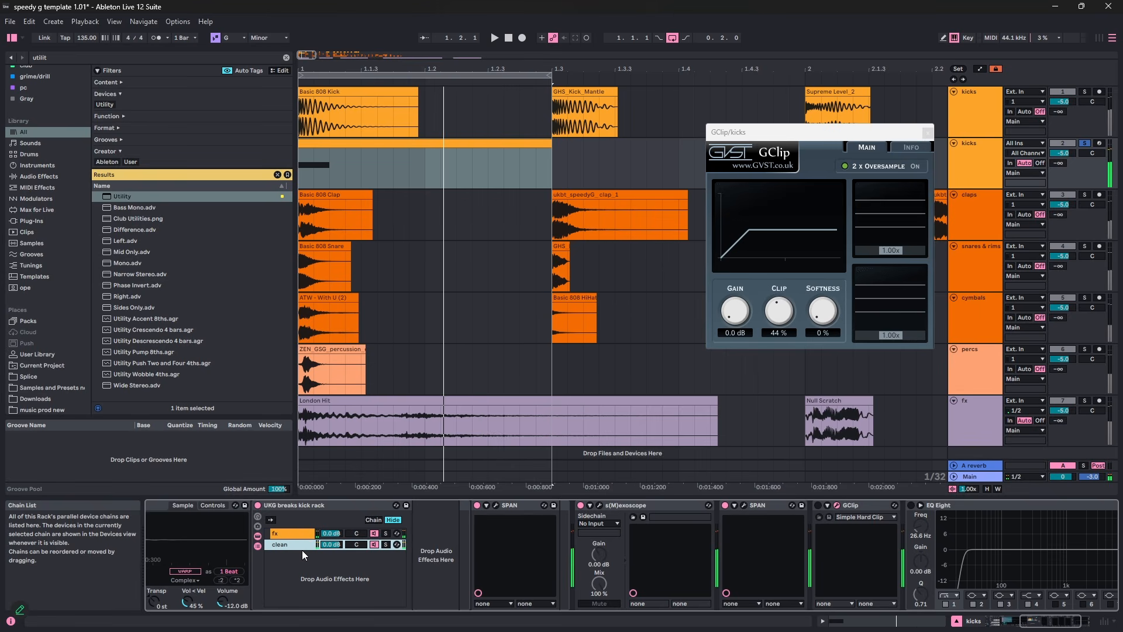
- Lower the fx chain's volume to -9.0 dB in the UKG breaks kick rack during playback
click(327, 535)
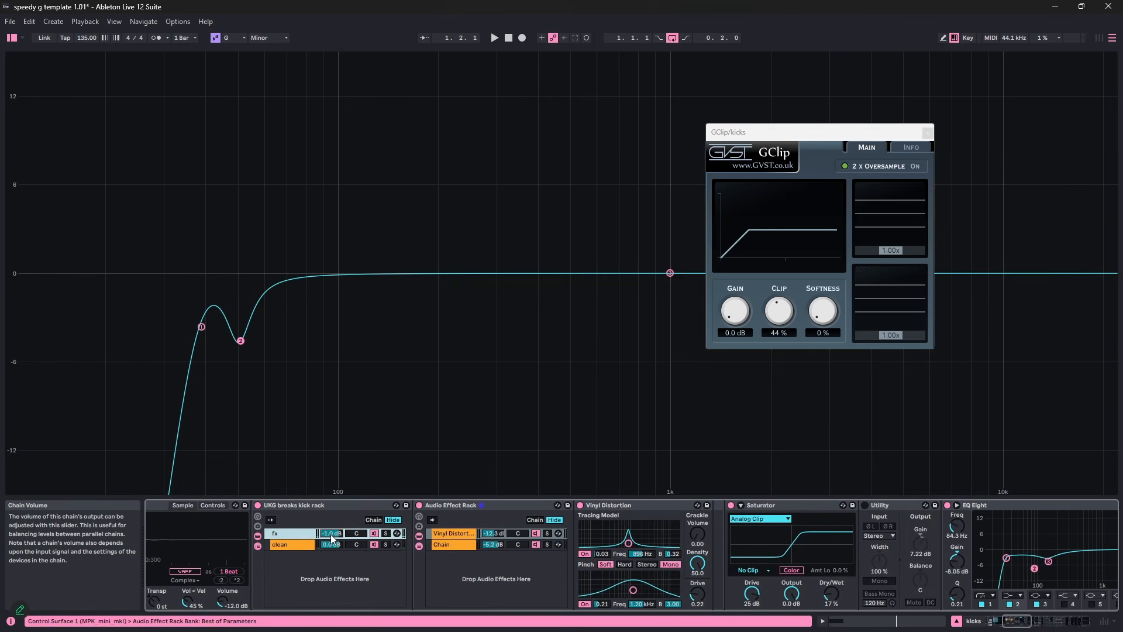
key(space)
scroll(332, 533, down, 3)
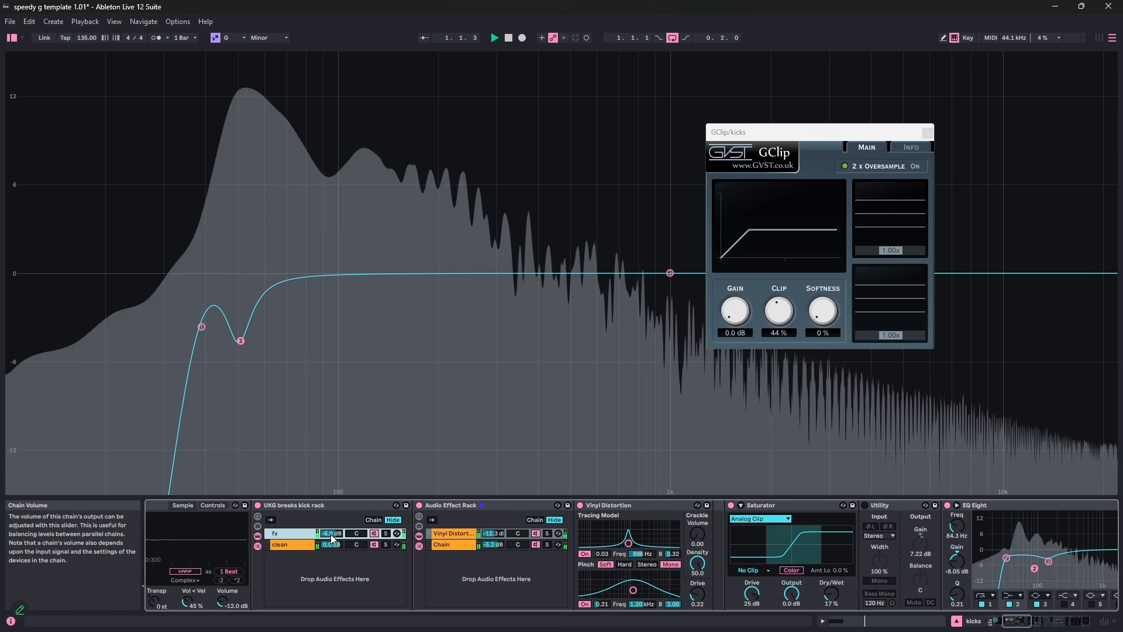
scroll(331, 534, down, 2)
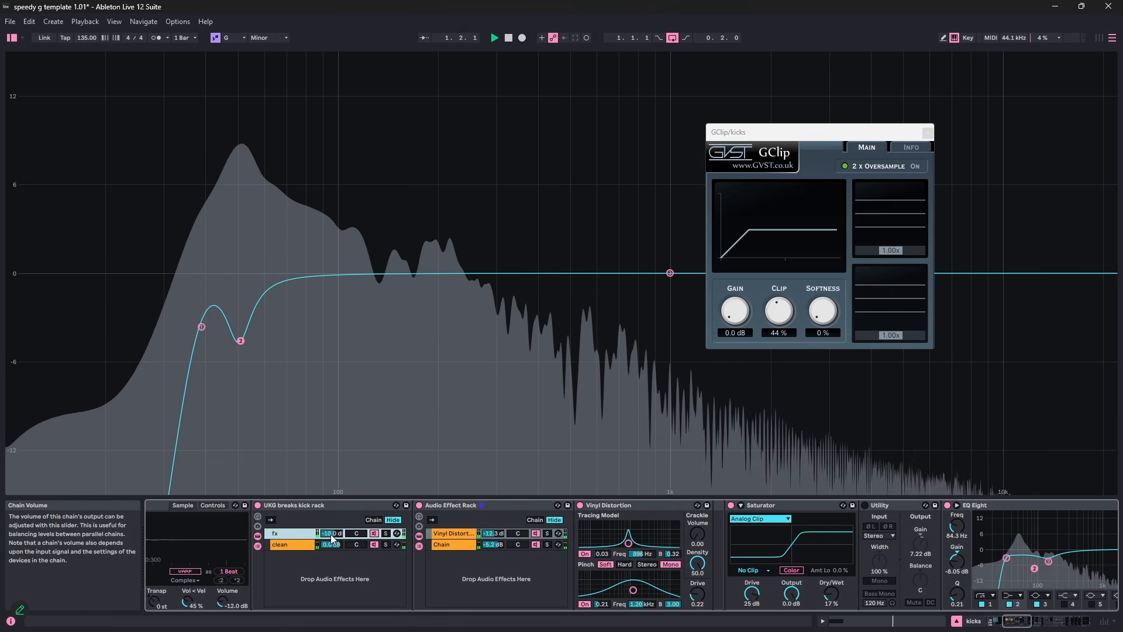
- Compare the kick with the UKG breaks kick rack bypassed and active, and audition the fx and clean chains soloed
click(256, 508)
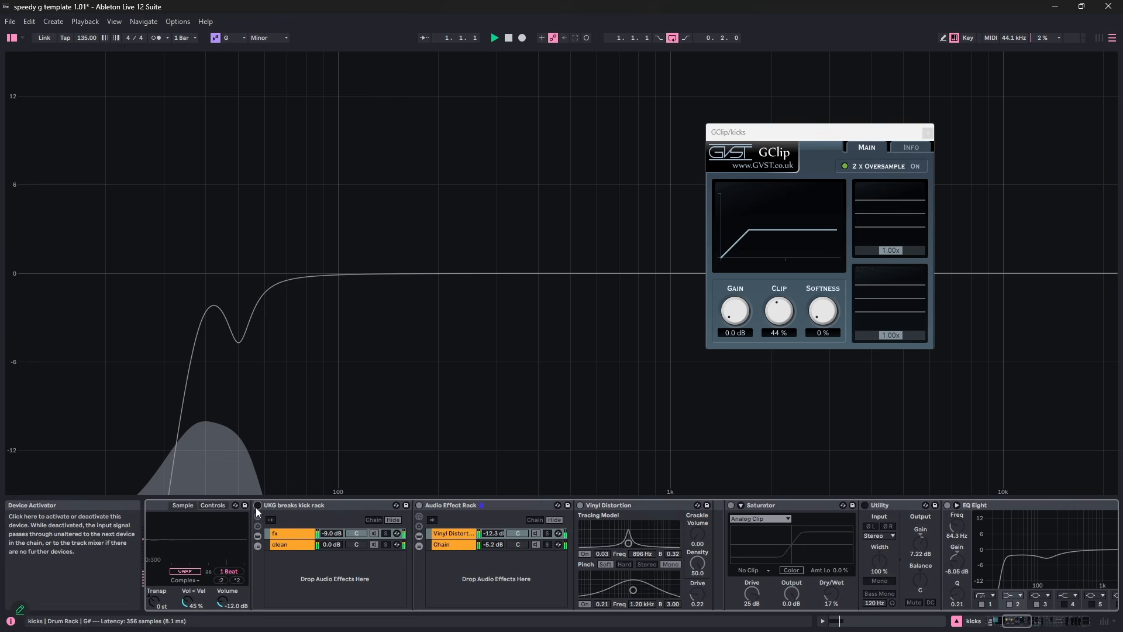
click(257, 507)
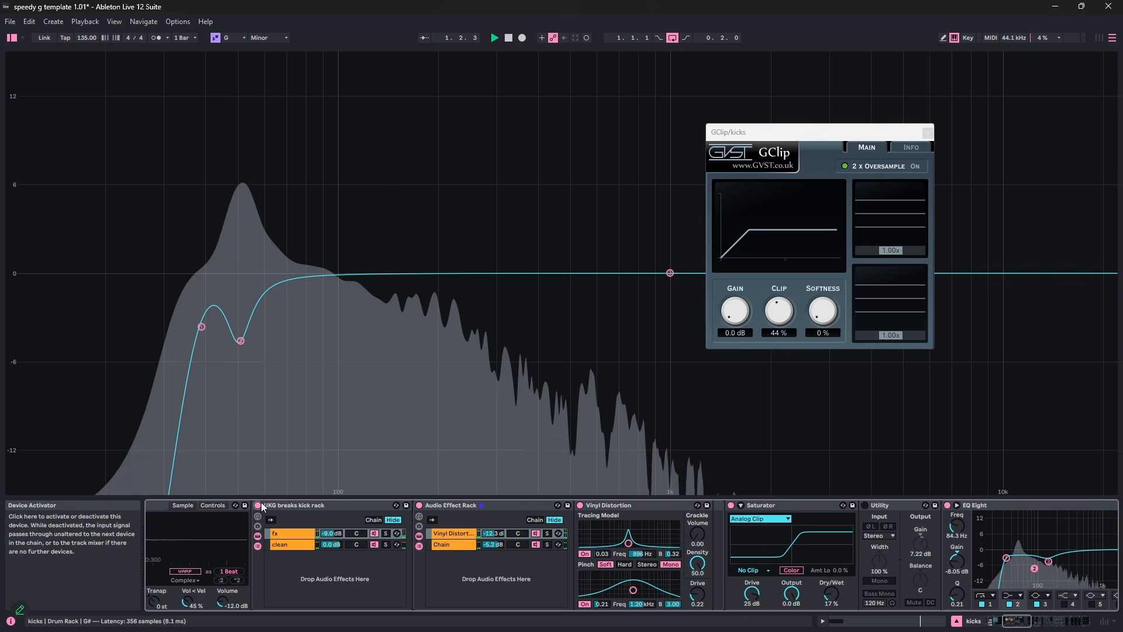
click(388, 534)
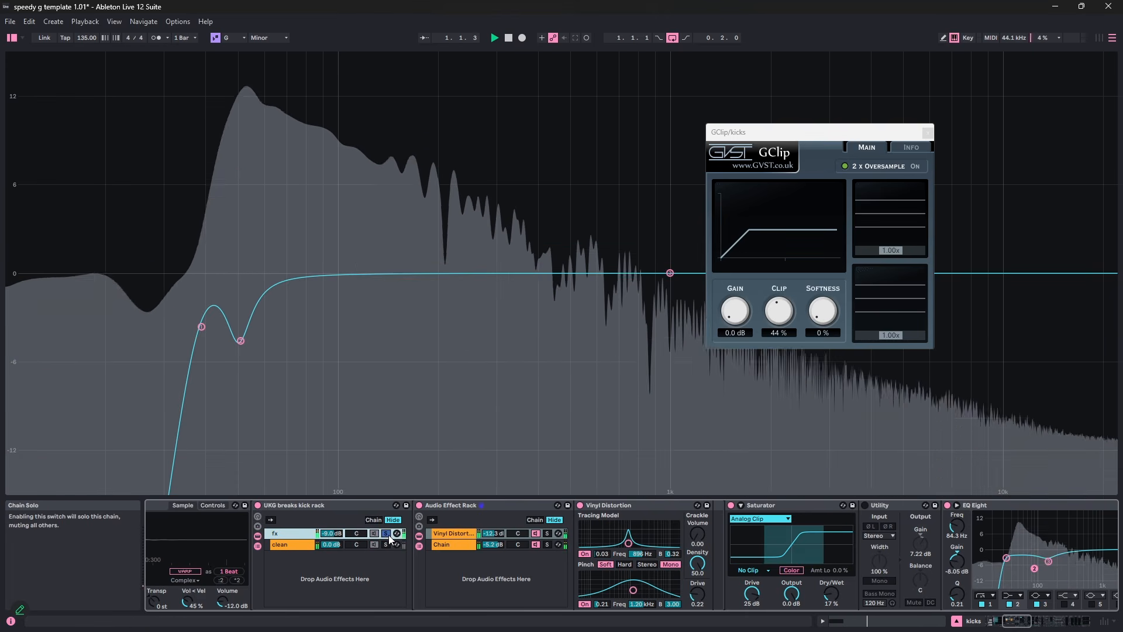
click(388, 546)
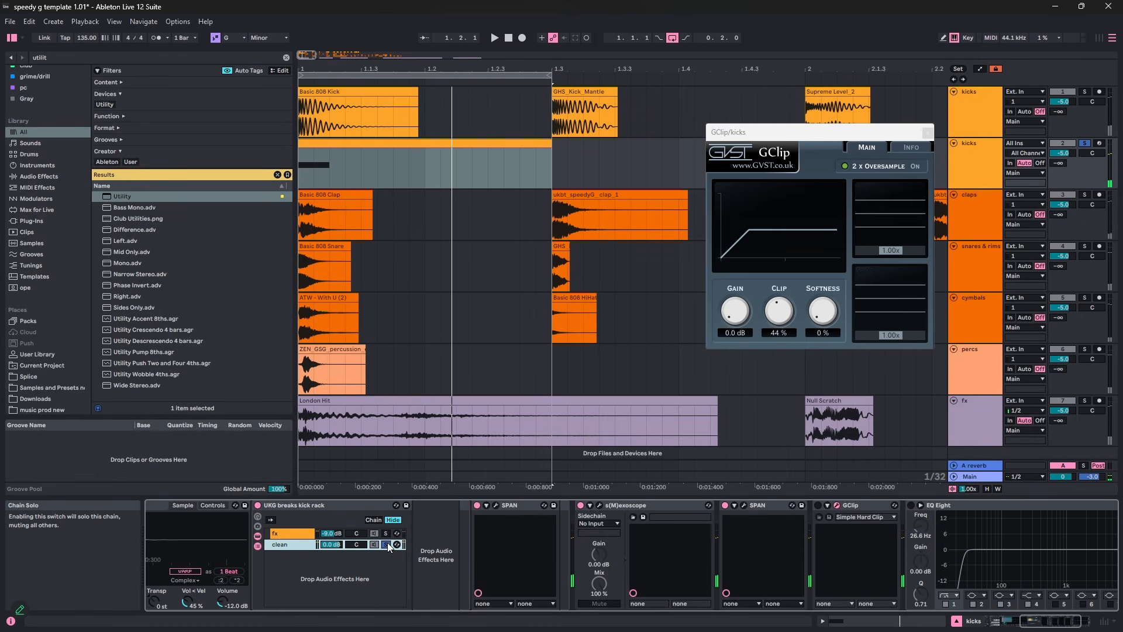
key(space)
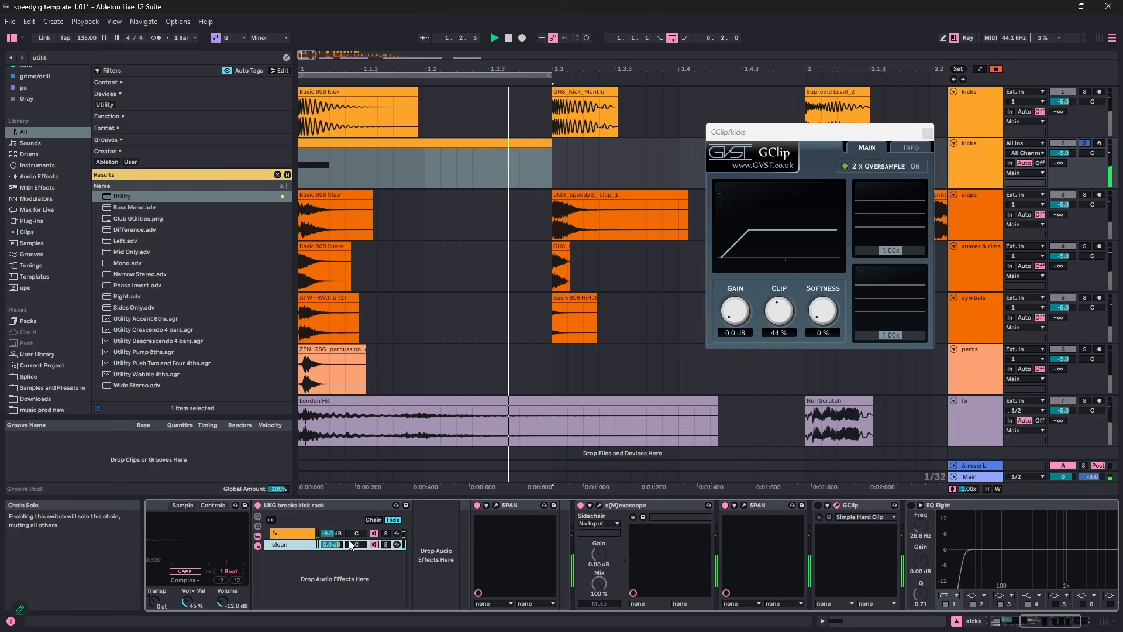
click(300, 534)
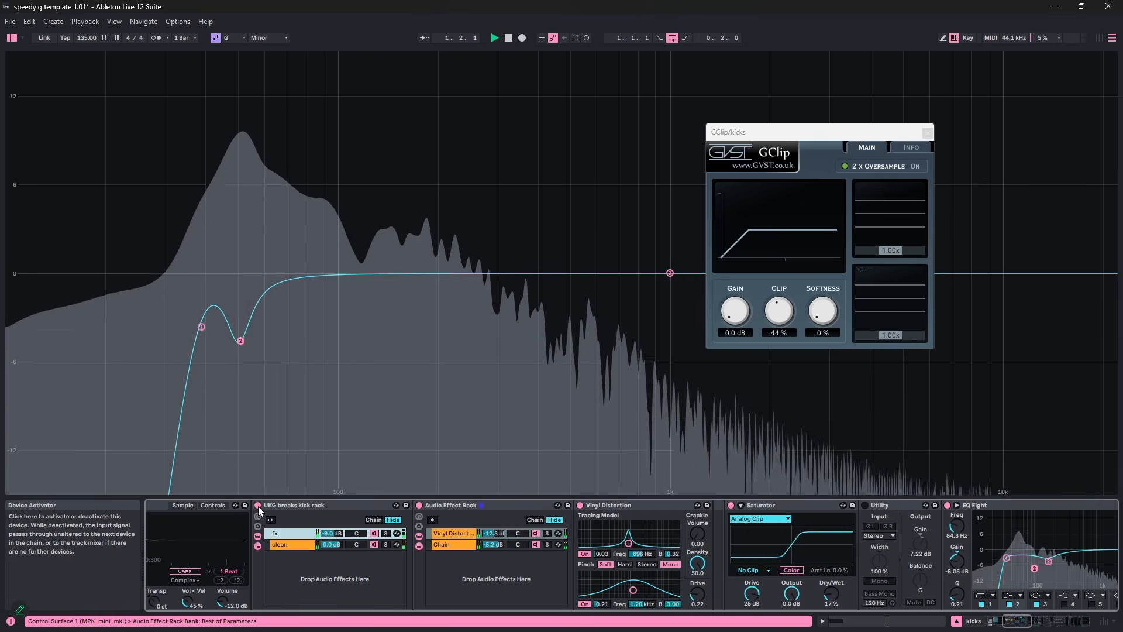
click(258, 506)
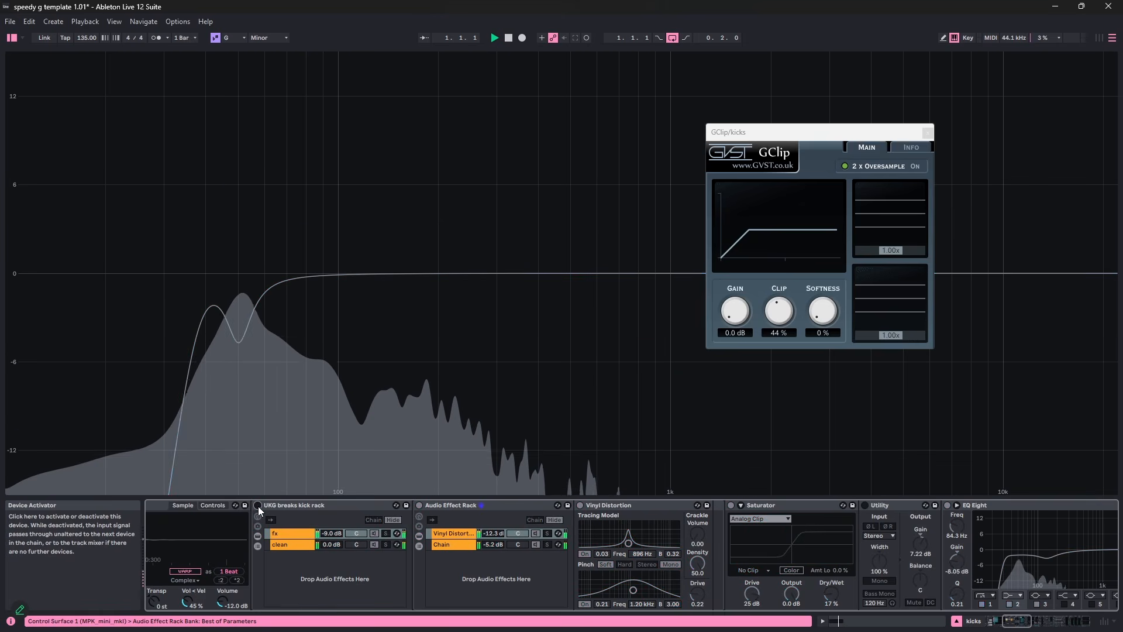
click(258, 507)
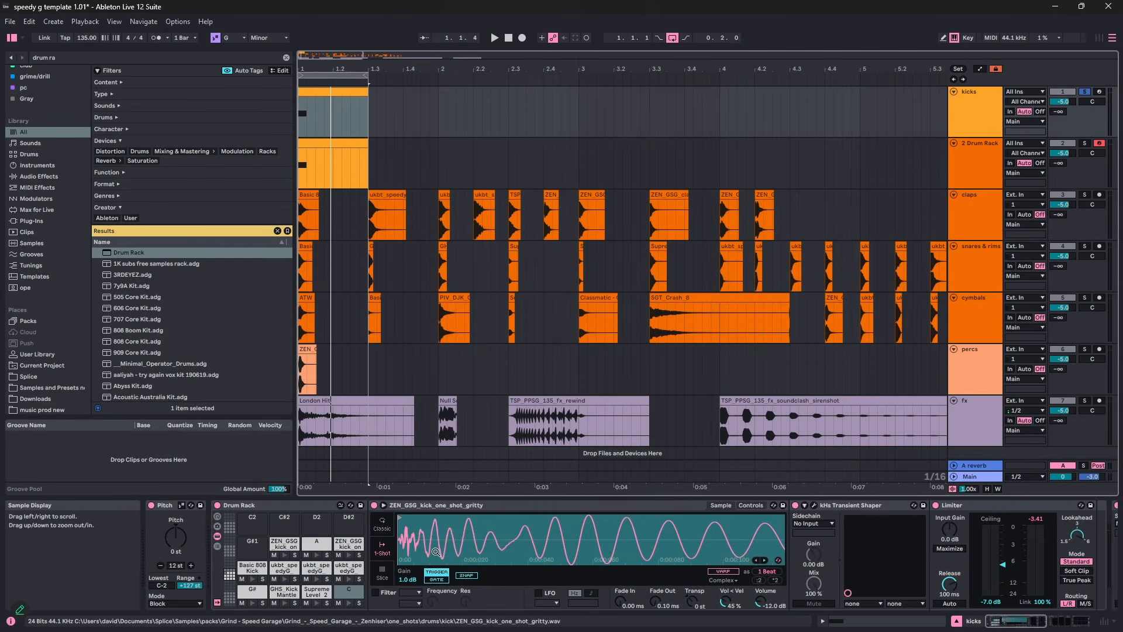
- Normalize the volume of the Supreme Level_2 sample in the Drum Rack and inspect the start of its waveform
drag(435, 539, 431, 520)
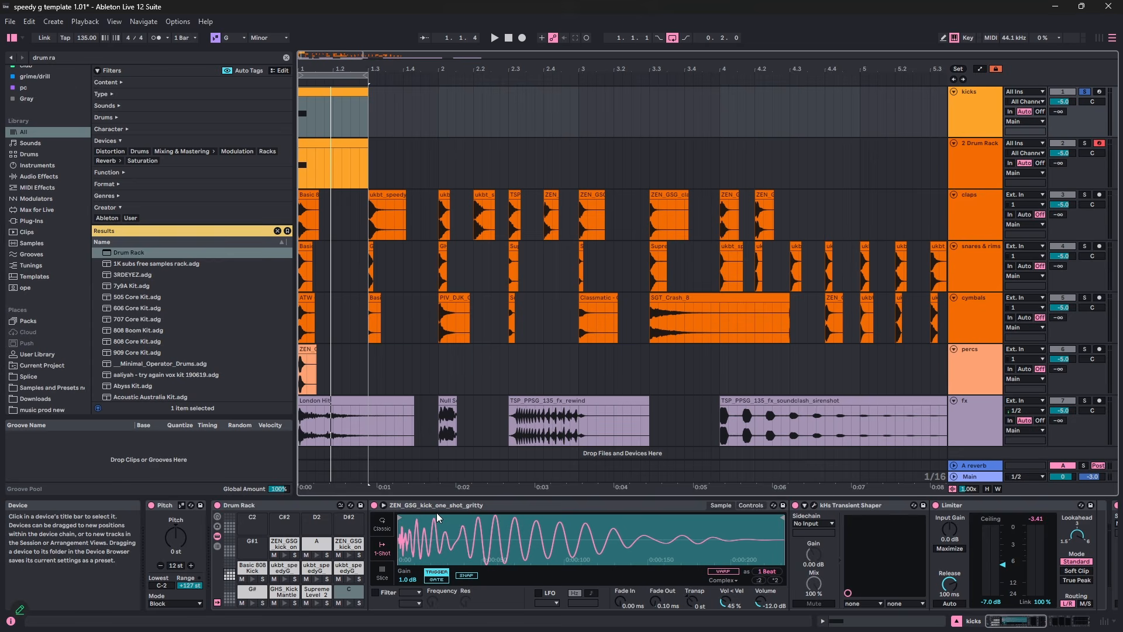
click(319, 591)
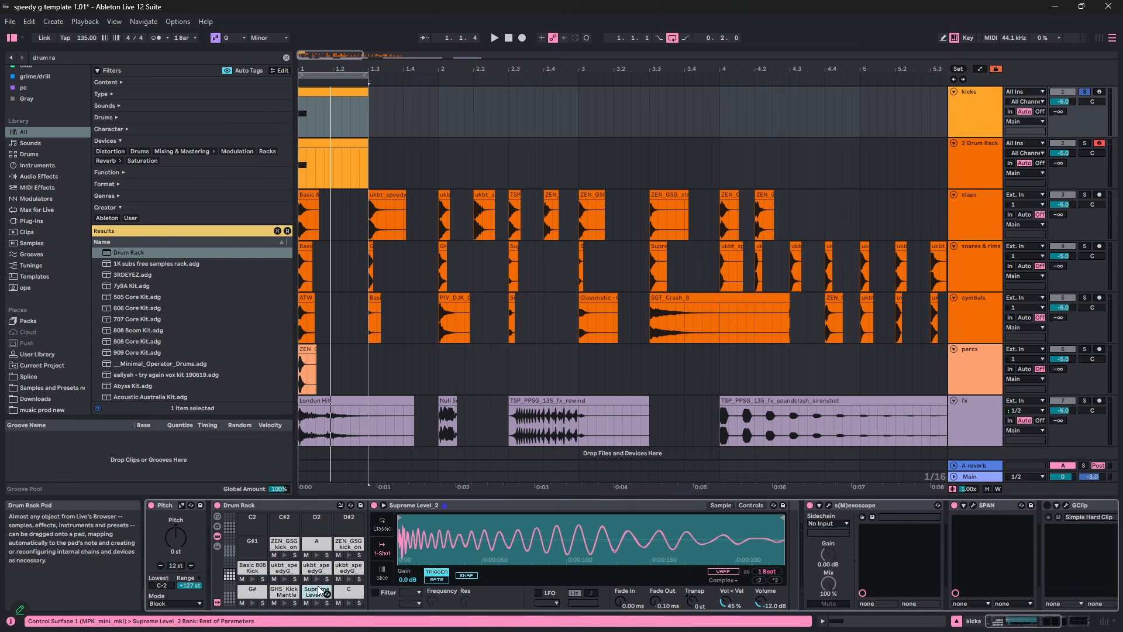
right_click(480, 534)
click(472, 456)
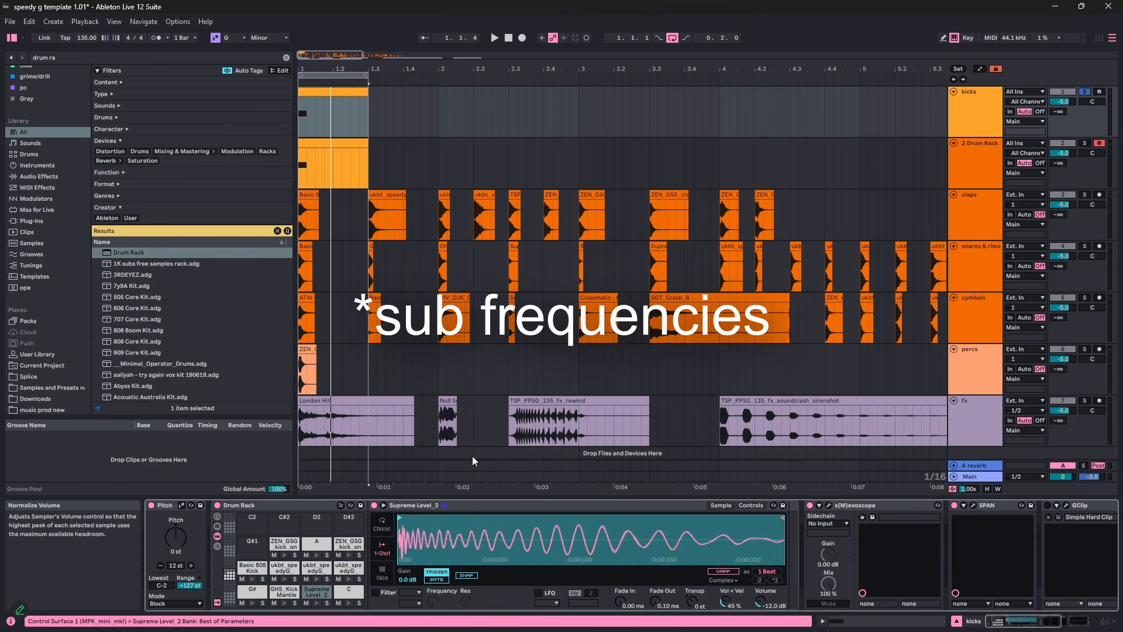
drag(425, 530, 490, 603)
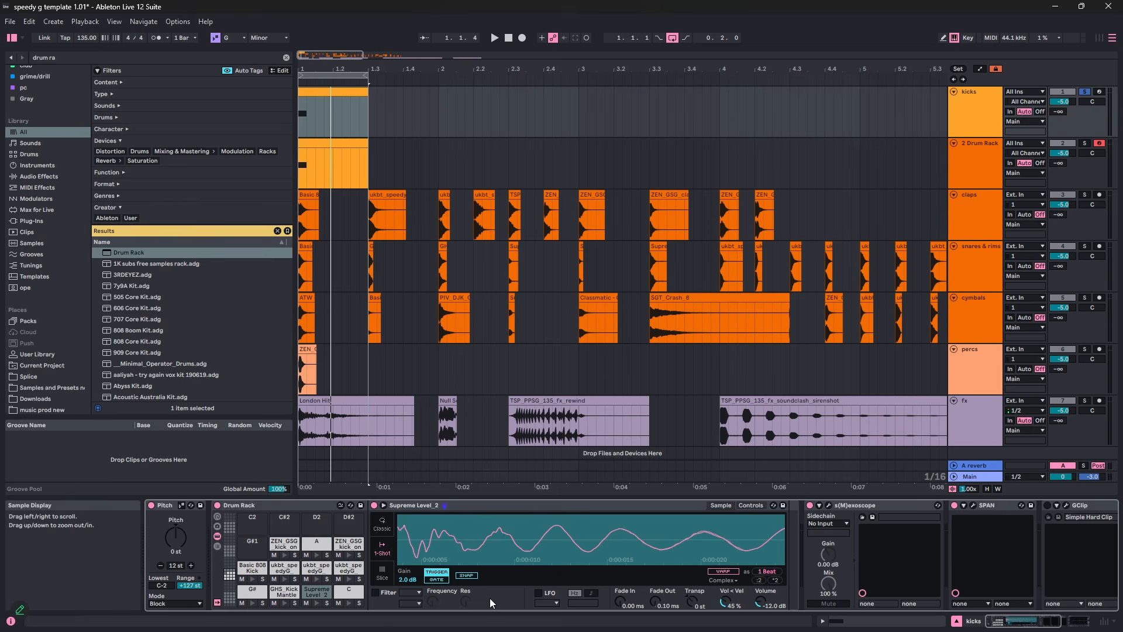
- Normalize the volume of the GHS_Kick_Mantle sample and inspect the start of its waveform
click(290, 592)
right_click(440, 534)
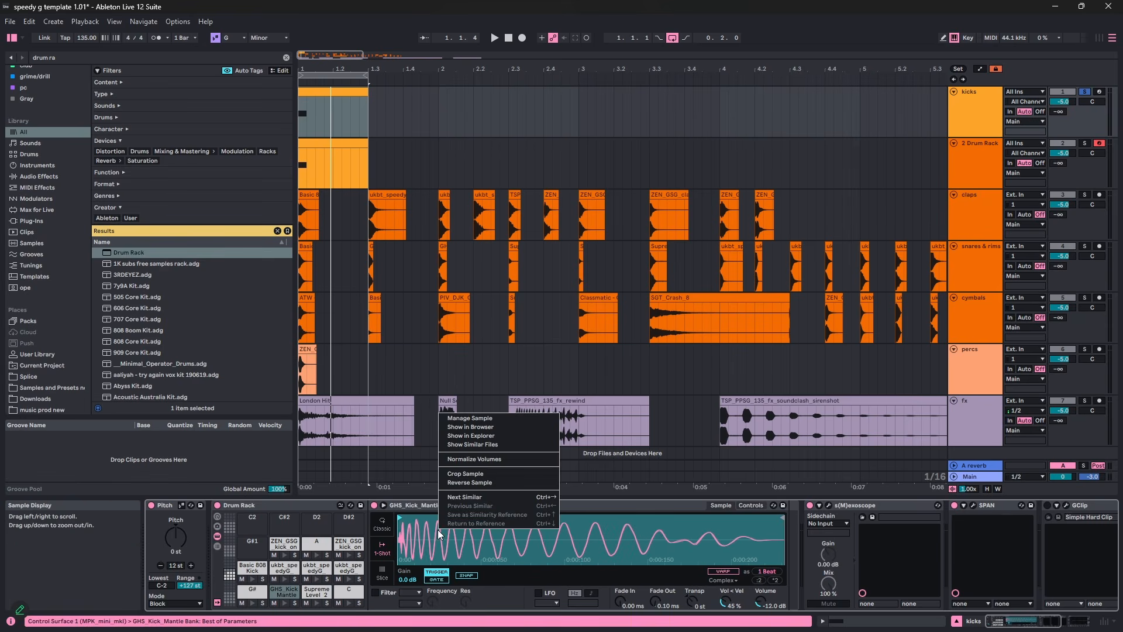
click(462, 459)
drag(462, 538, 468, 585)
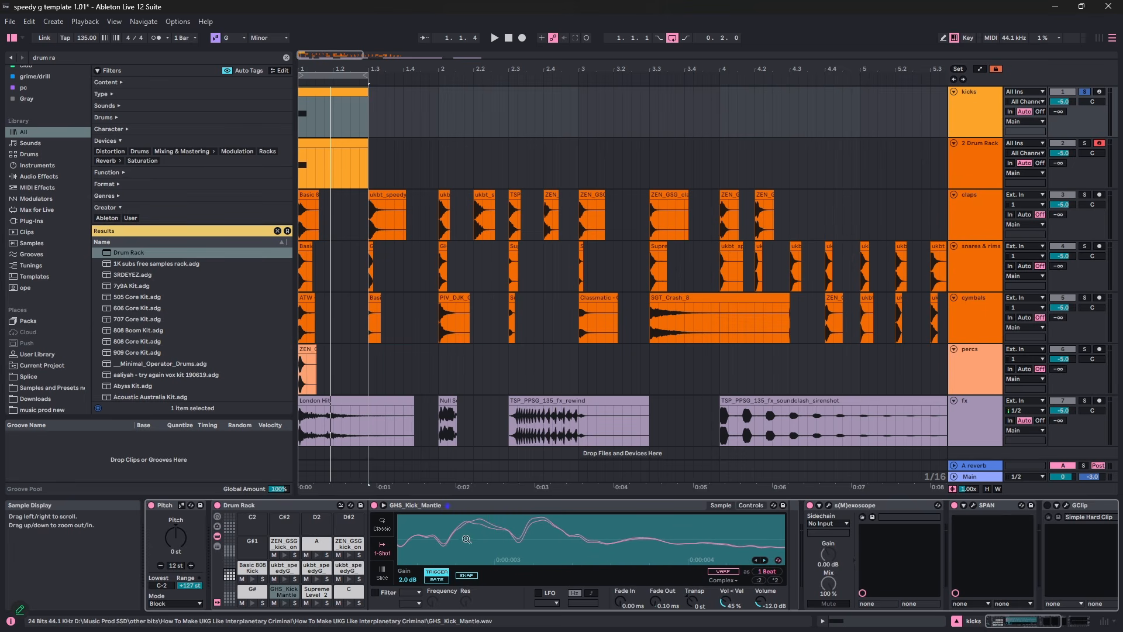
- Open the kicks MIDI clip and move its G# note up to the GHS_Kick_Mantle row while the loop plays
click(333, 96)
key(space)
double_click(334, 94)
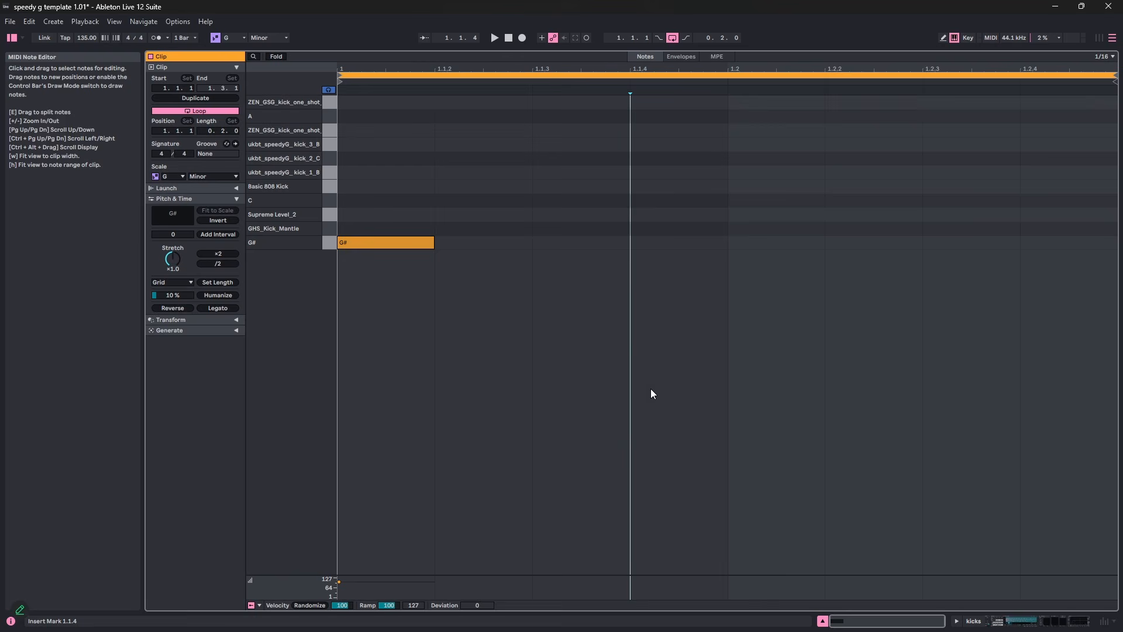
drag(653, 391, 355, 189)
key(Up)
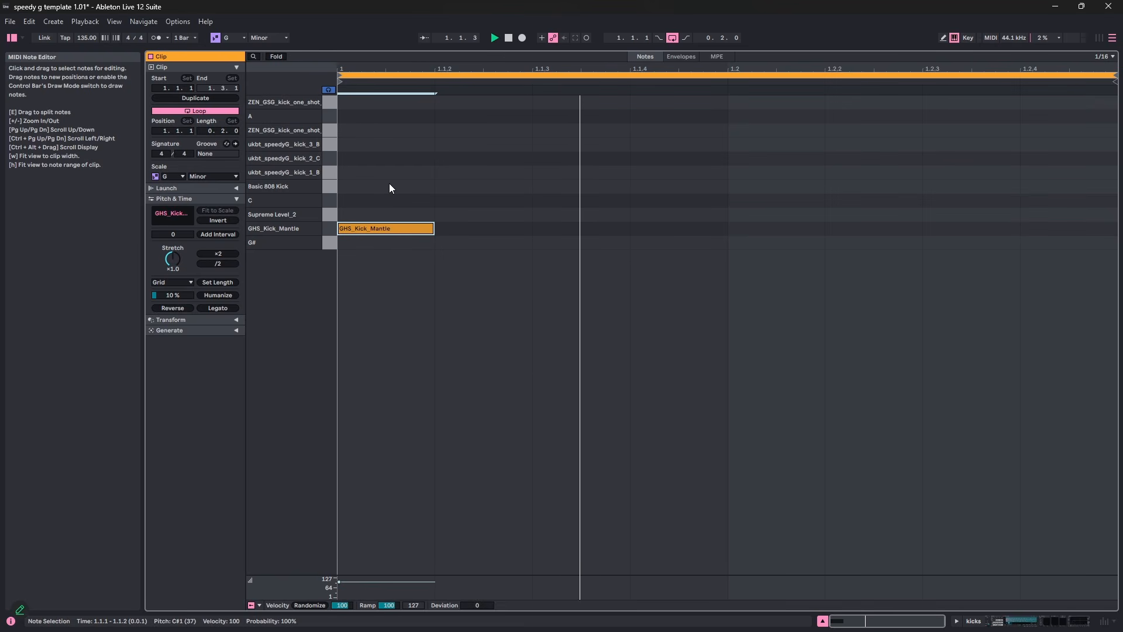
- Show the end of the kicks track's device chain and get the browser ready for a new search
key(shift+Tab)
key(space)
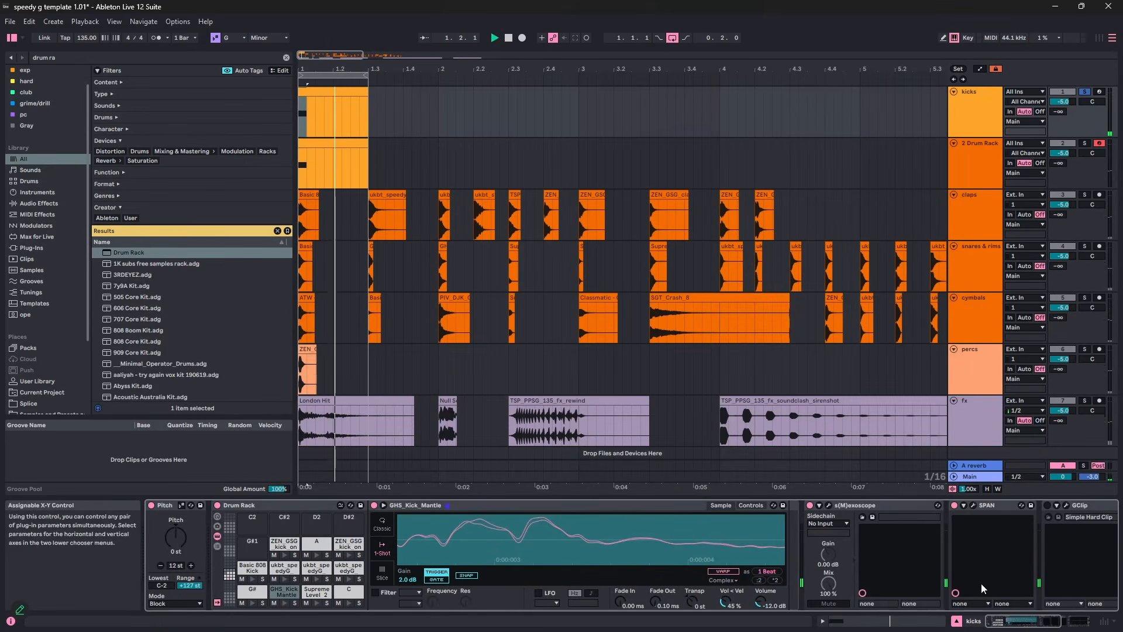
key(space)
drag(1000, 616, 1021, 618)
key(ctrl+f)
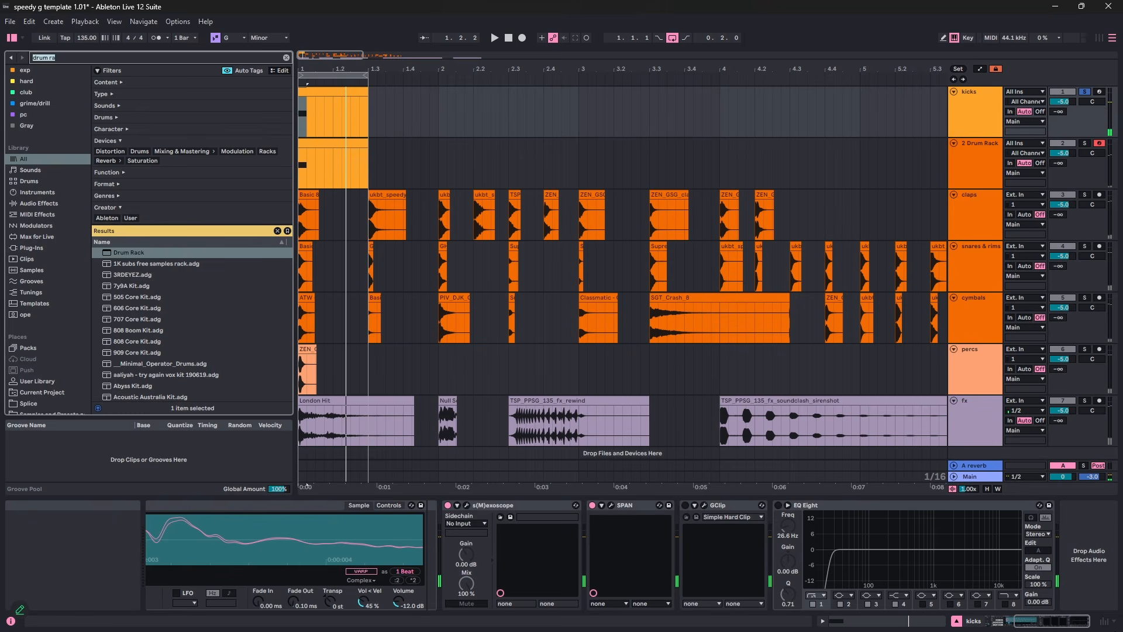
text(stereo)
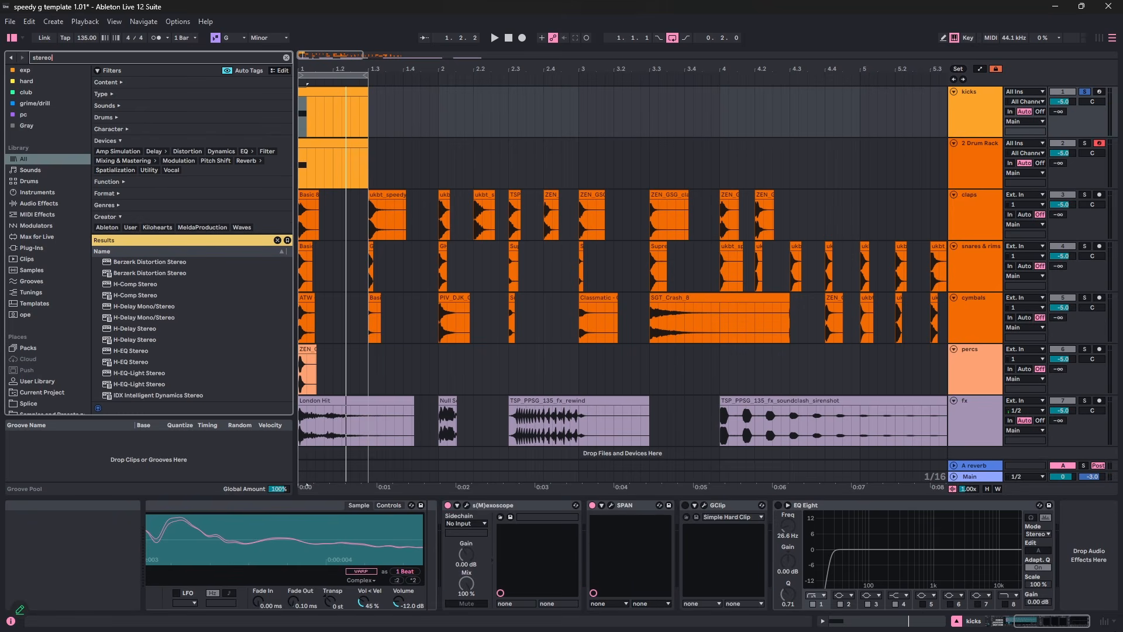
key(BackSpace)
key(BackSpace)
key(BackSpace)
key(BackSpace)
key(BackSpace)
key(BackSpace)
- Find the Melda plug-ins in the browser and add MStereoScope after EQ Eight on the kicks track
text(melda)
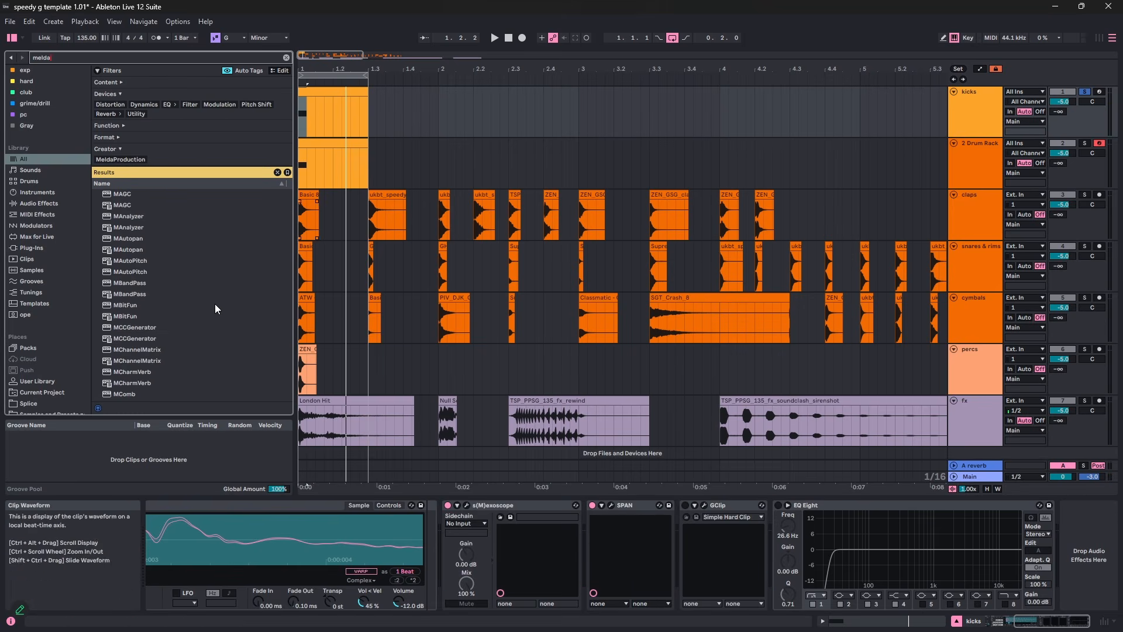
scroll(184, 275, down, 10)
drag(134, 375, 1019, 600)
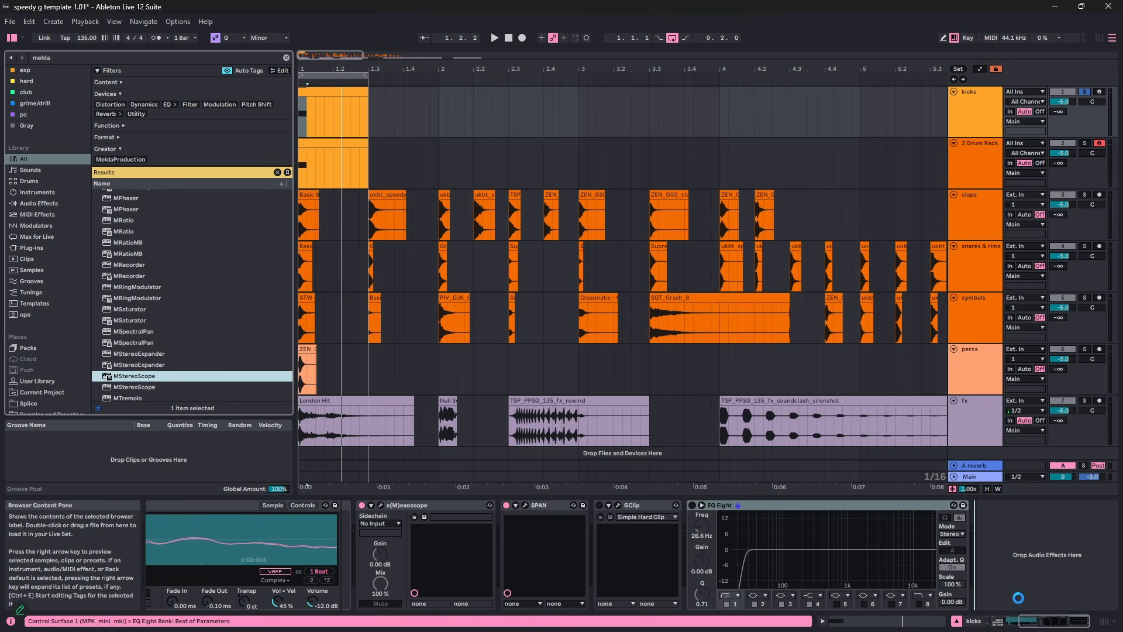
- Play the kicks loop with Pitch at 0 st and check the GHS_Kick_Mantle stereo image in MStereoScope
key(space)
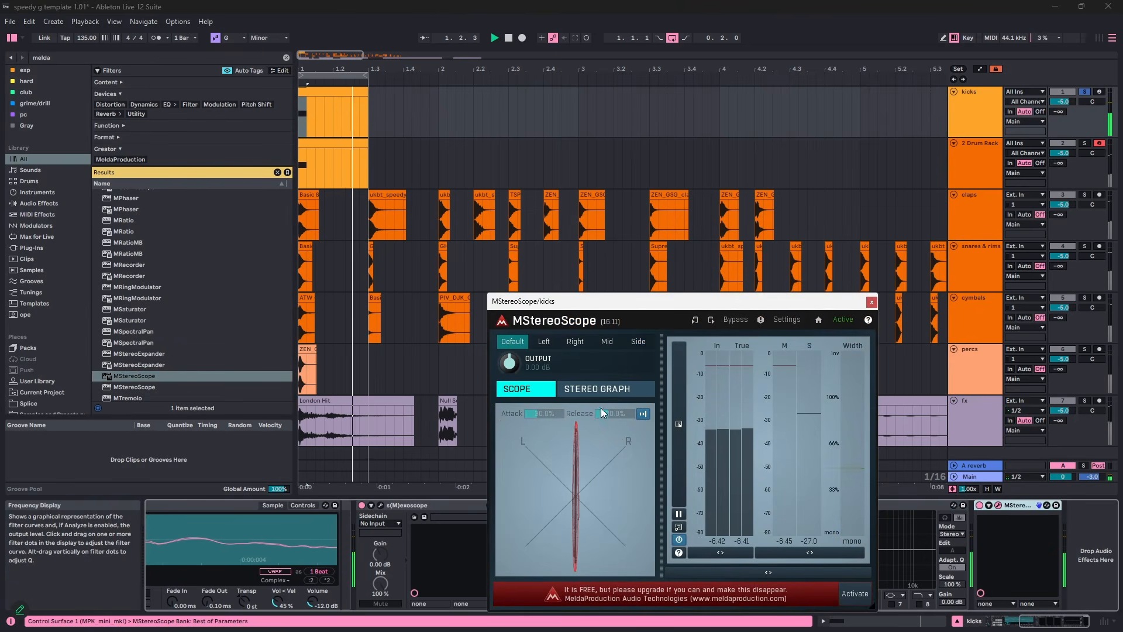
key(space)
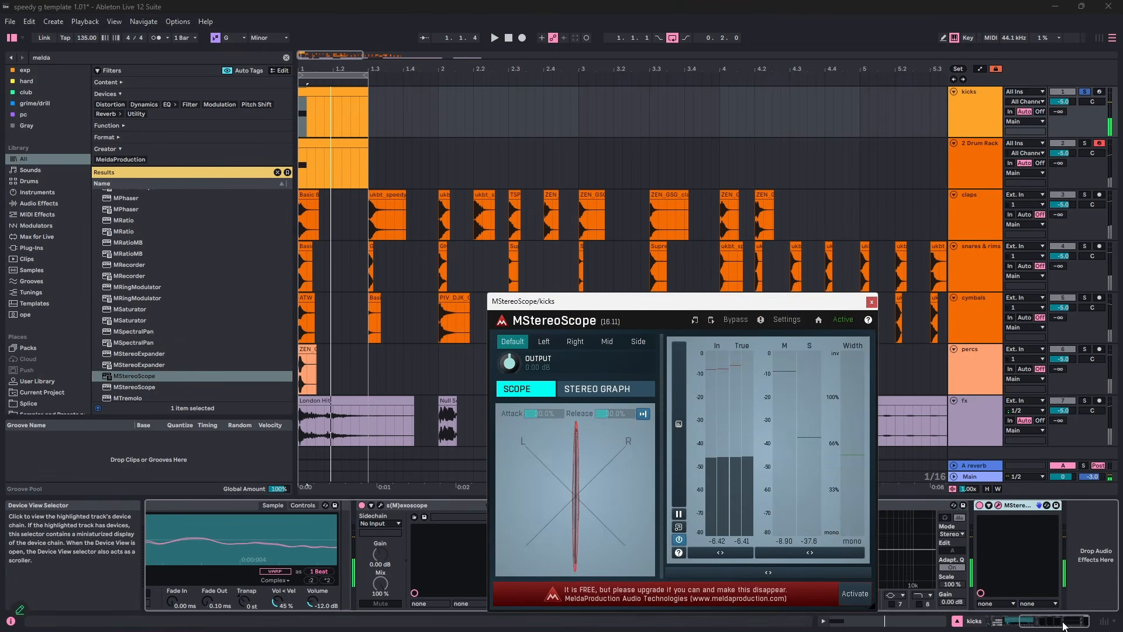
drag(1063, 622, 997, 622)
click(173, 538)
key(space)
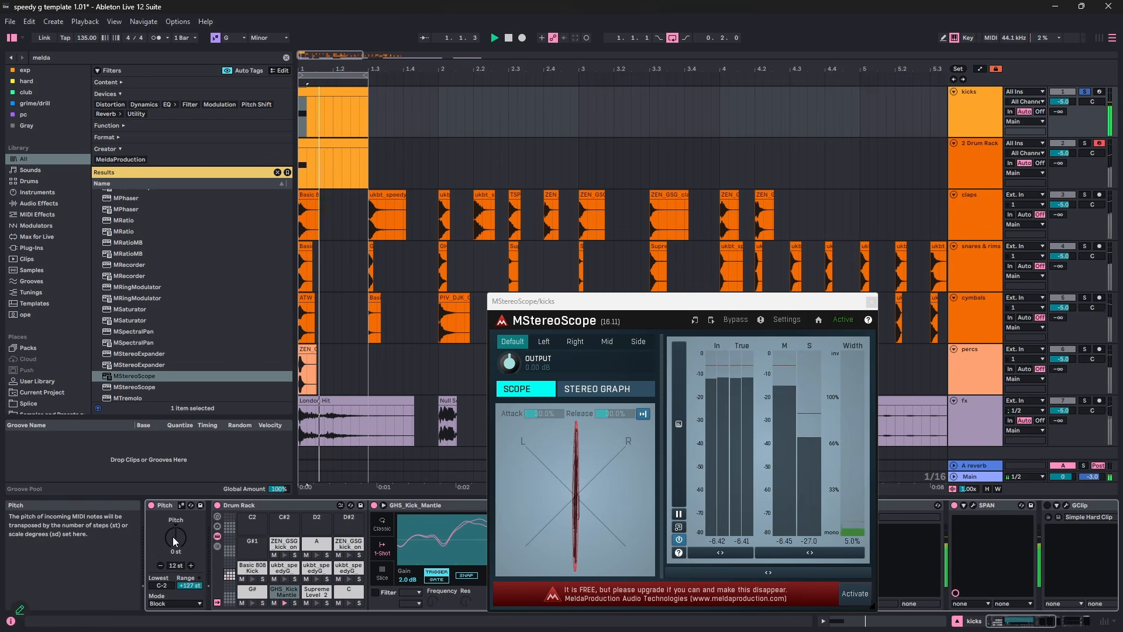
key(space)
- Set the kicks track's Pitch device to -1 st and check that kick's stereo image during playback
key(Down)
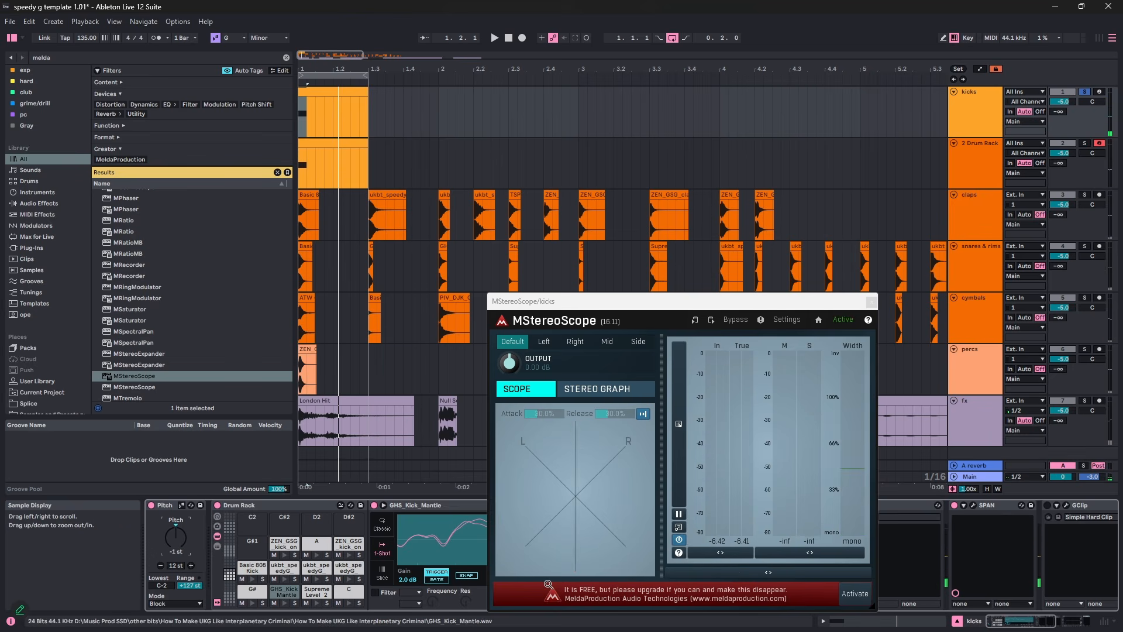
key(space)
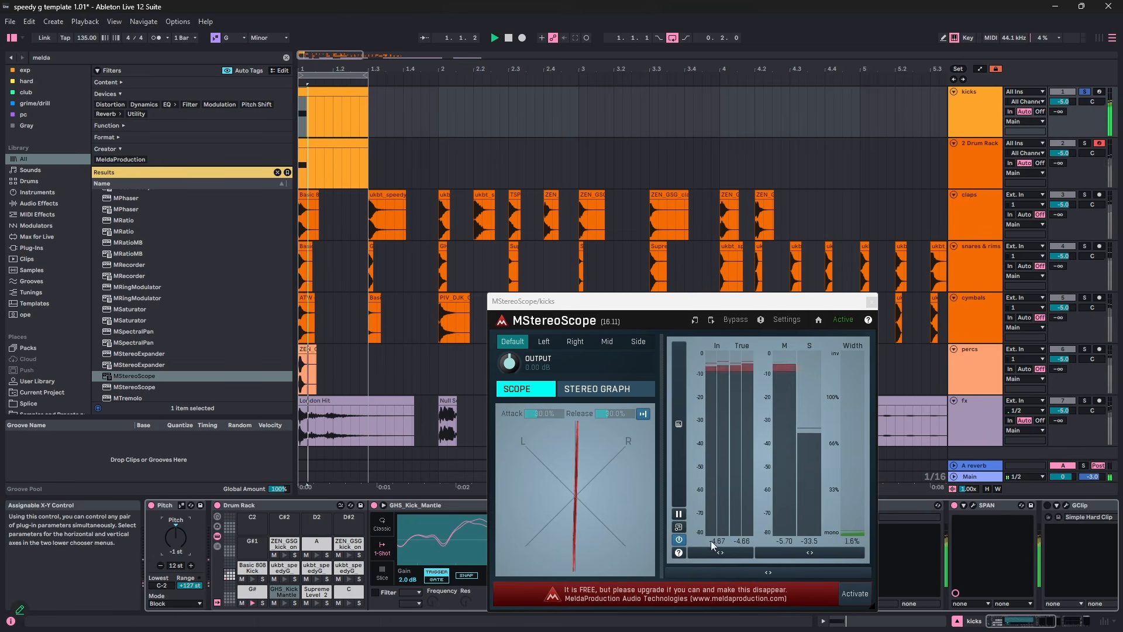
click(1014, 624)
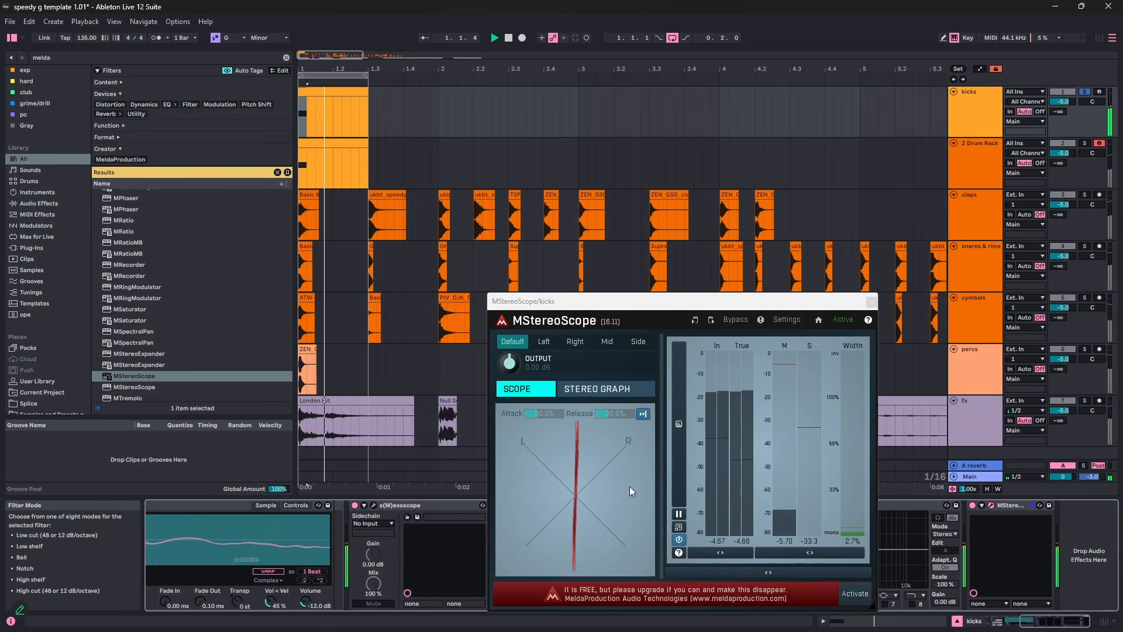
key(space)
- Search the browser for Utility, insert it before MStereoScope on the kicks track, and enable its Mono option
key(ctrl+f)
text(ut)
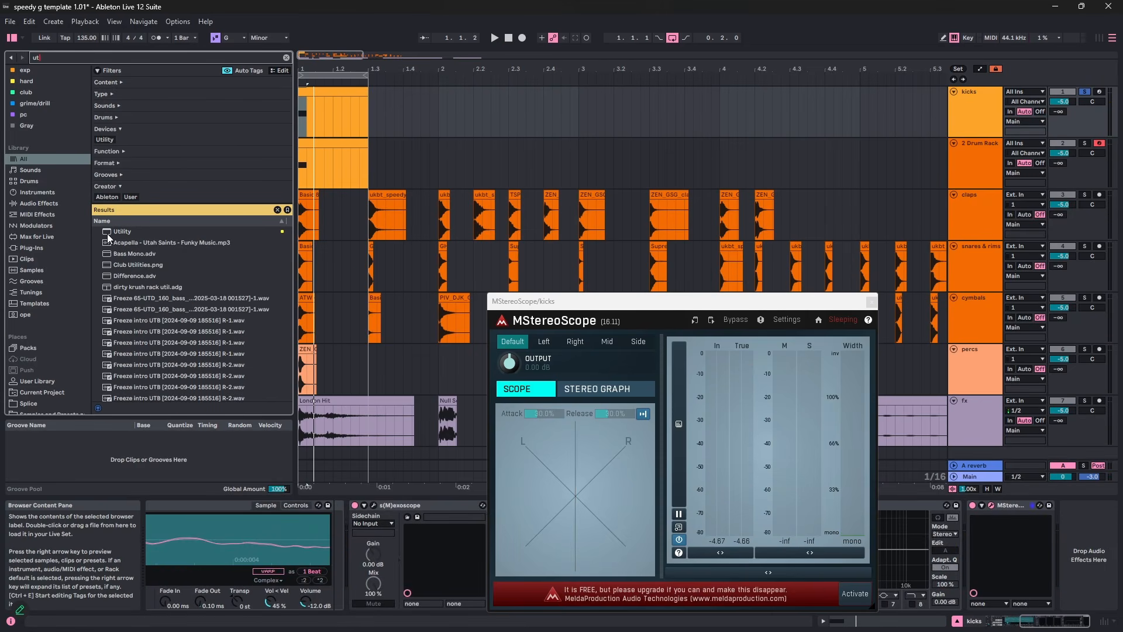
click(108, 234)
drag(985, 585, 985, 583)
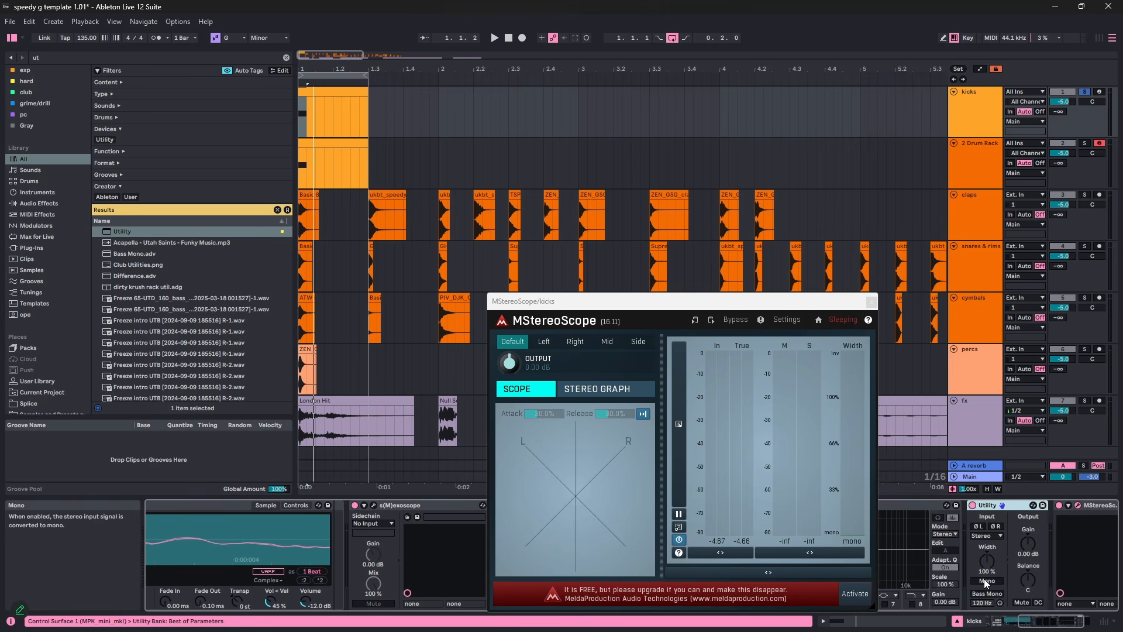
- Play the kicks loop and switch Utility off to compare the stereo image with and without mono
key(space)
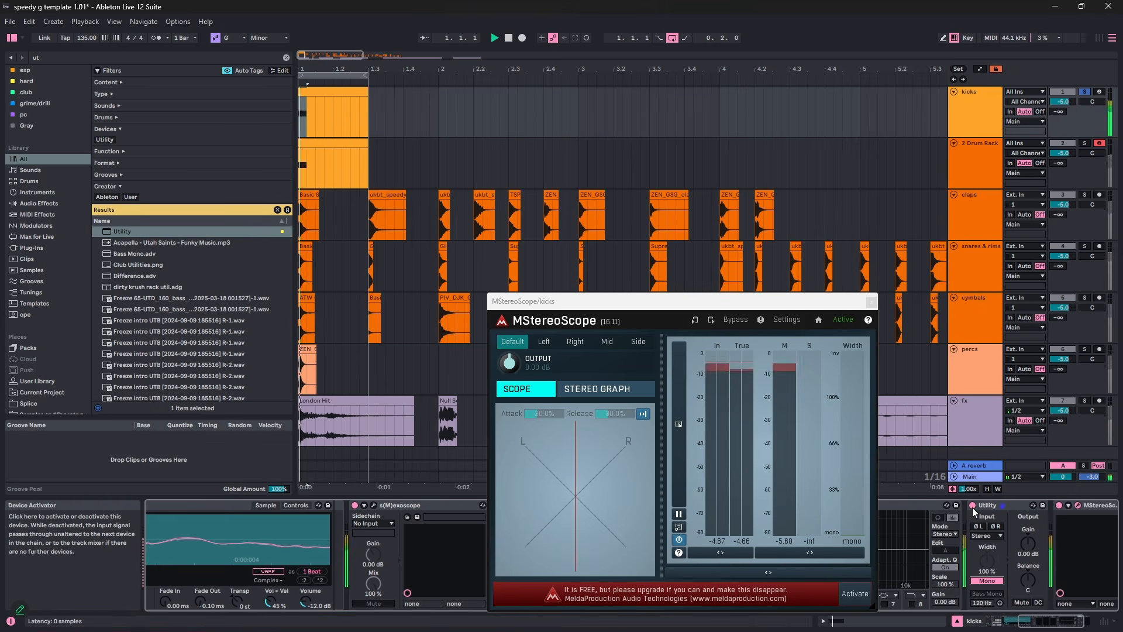
click(973, 506)
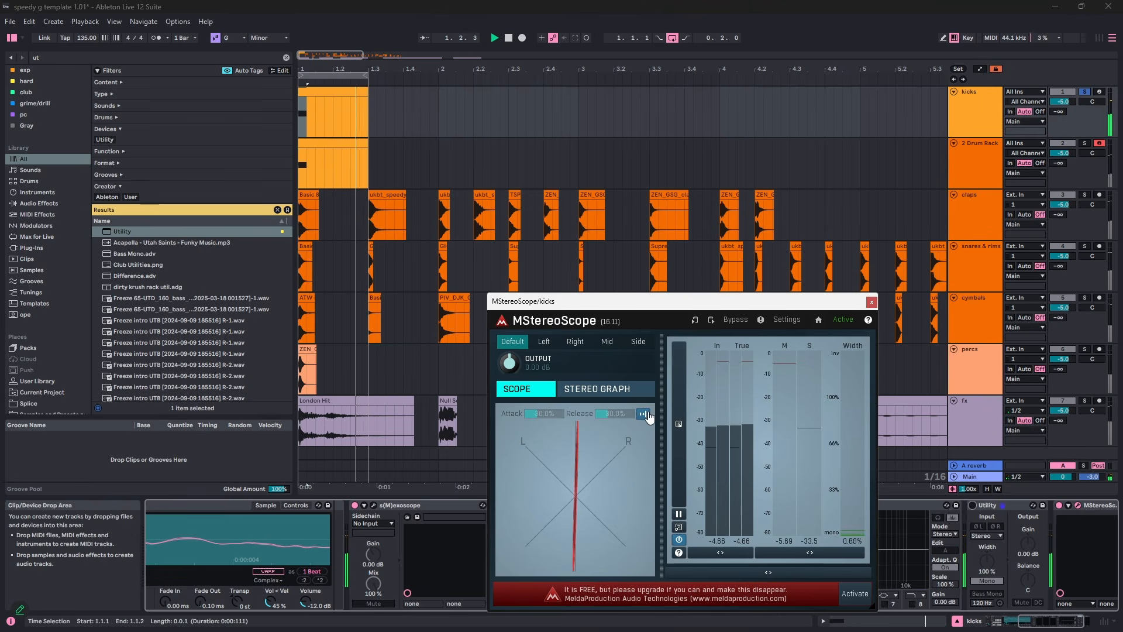
key(space)
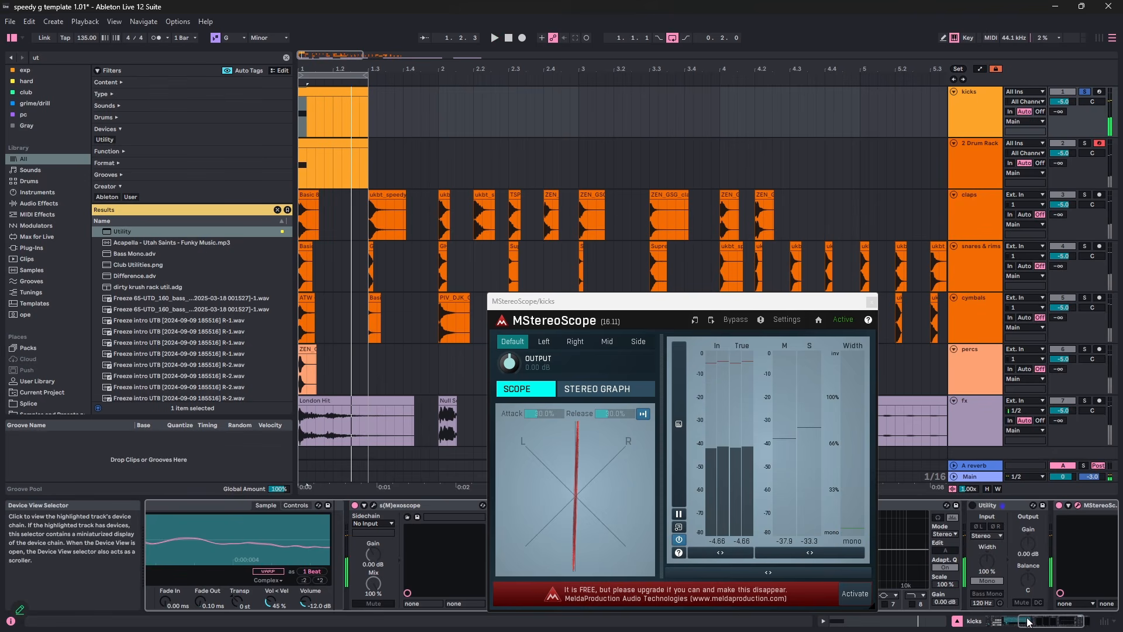
- Inspect the Basic 808 Kick pad's waveform at different zoom levels, moving the MStereoScope window clear of the device chain
drag(1028, 622, 83, 620)
click(244, 589)
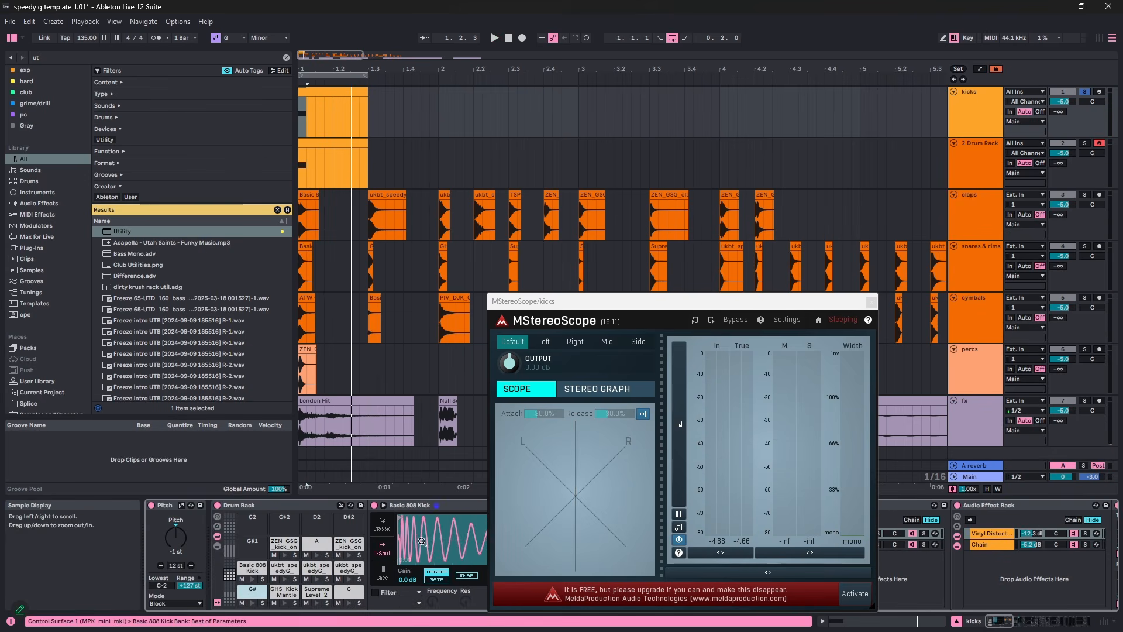
drag(401, 531, 404, 579)
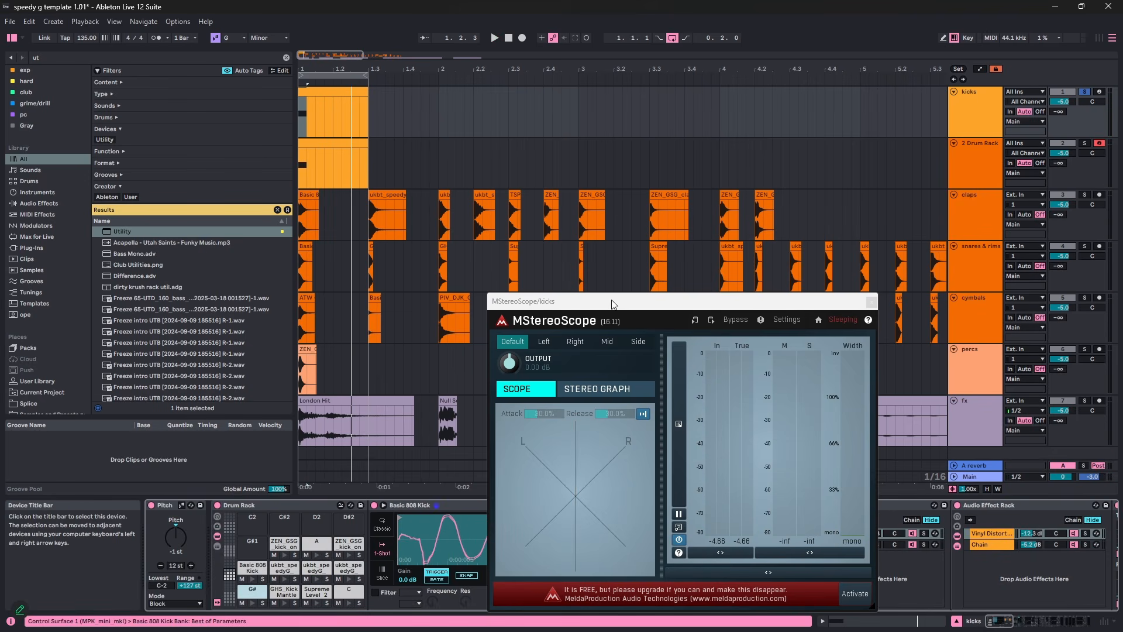
drag(612, 304, 727, 59)
mouse_move(441, 536)
mouse_down()
mouse_move(441, 562)
mouse_move(441, 520)
mouse_up()
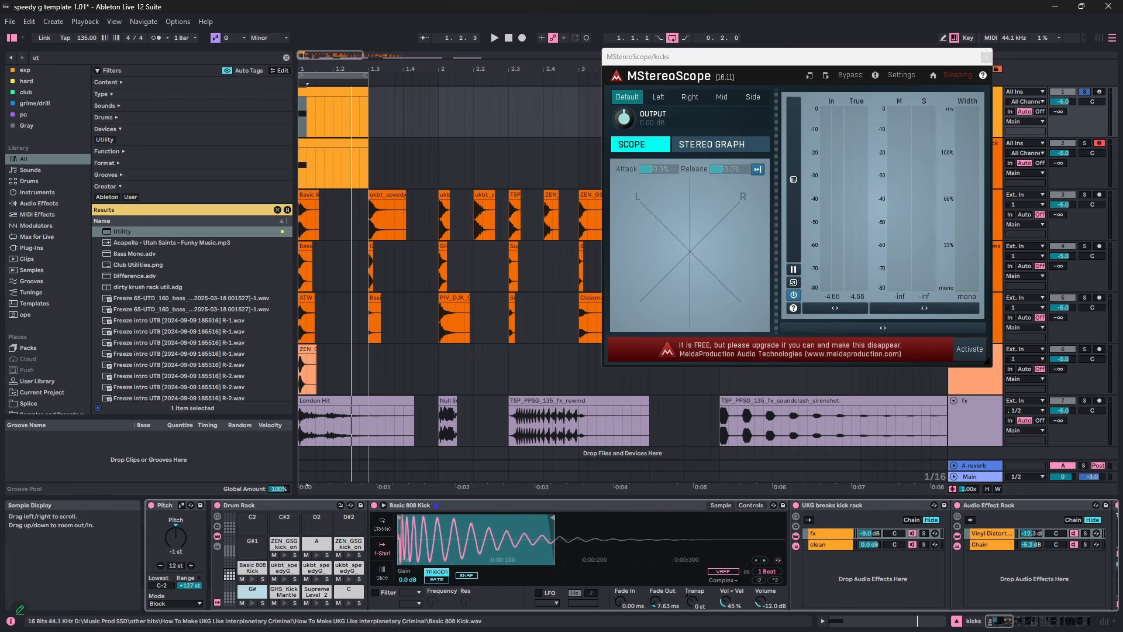
- Set the Pitch device to +1 st and play the loop to check the triggered kick on the stereo scope
click(170, 549)
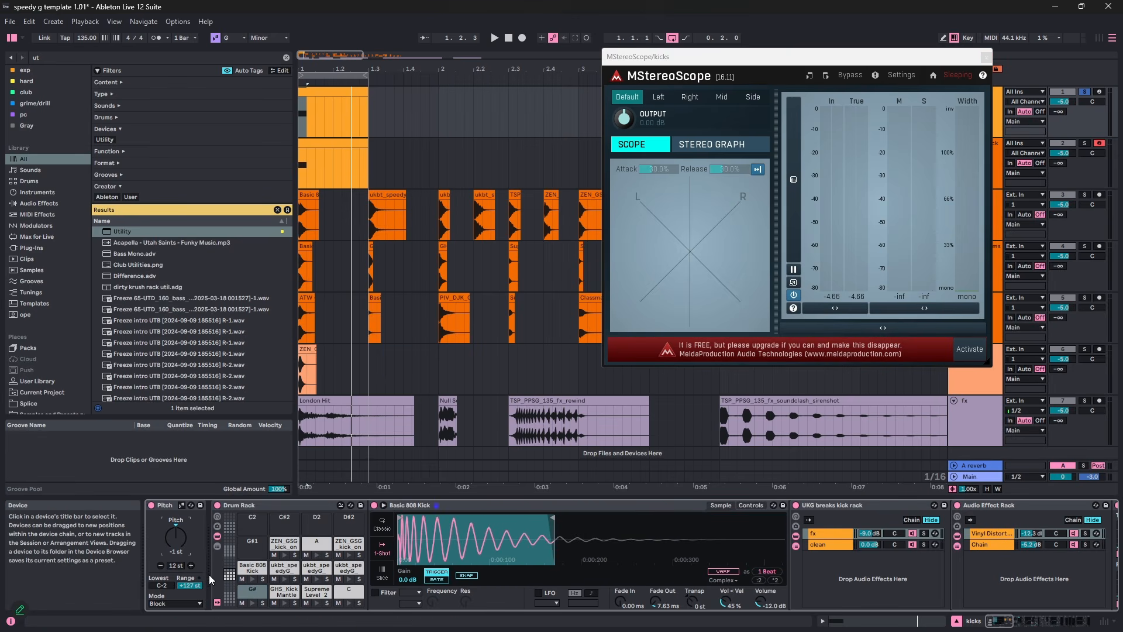
key(Up)
key(space)
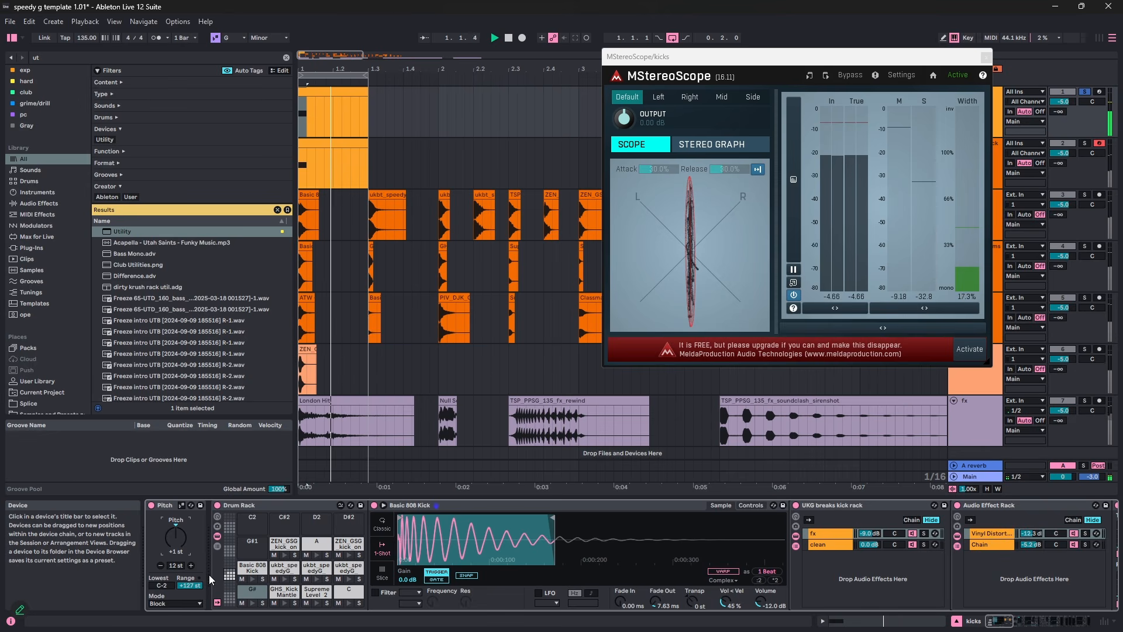
key(space)
- Open the Supreme Level_2 pad, play the kick, and inspect its sample waveform
click(317, 592)
key(space)
key(space)
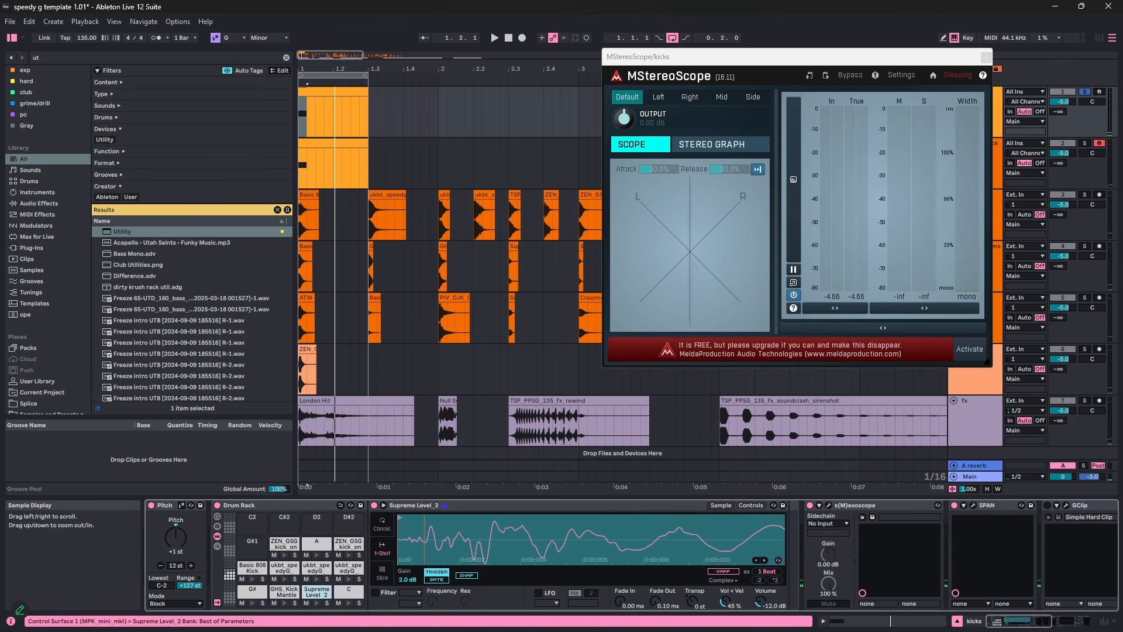
mouse_move(424, 535)
mouse_down()
mouse_move(425, 559)
mouse_move(425, 520)
mouse_up()
key(space)
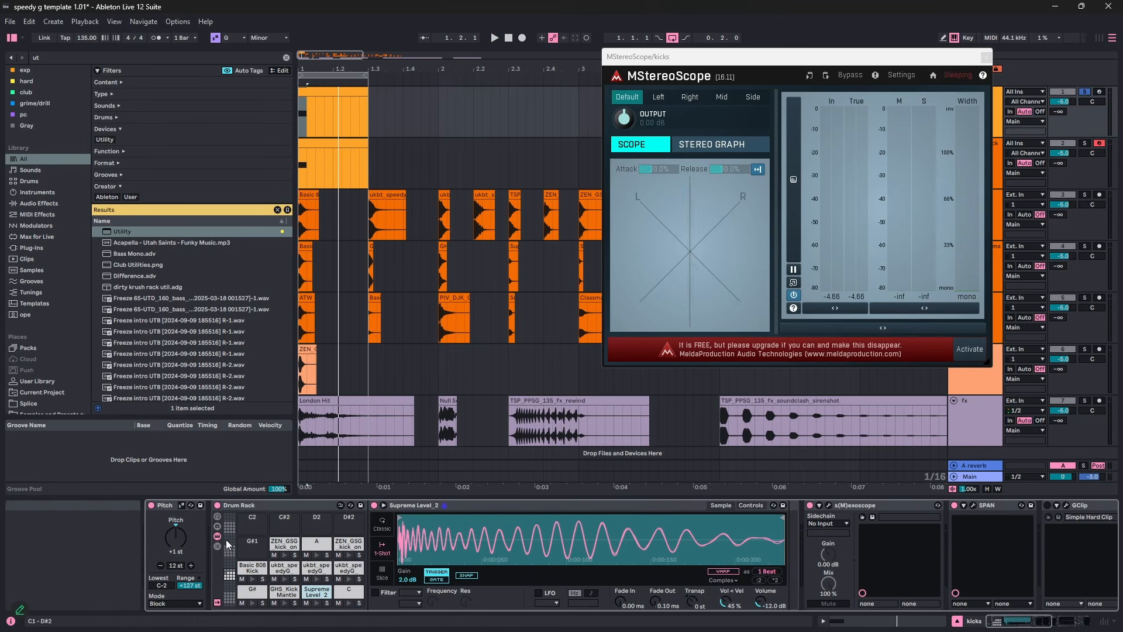
- Audition the kicks at +2 st and +4 st on the Pitch device, viewing the ZEN_GSG_kick_one_shot_gritty sample and the stereo scope
scroll(184, 536, up, 1)
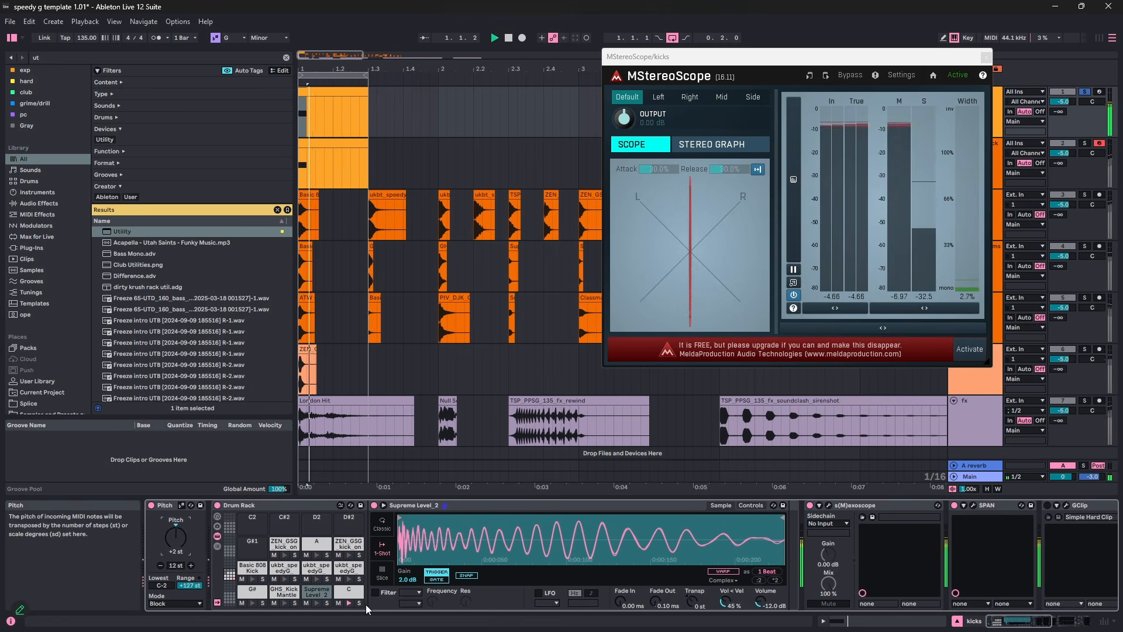
click(351, 592)
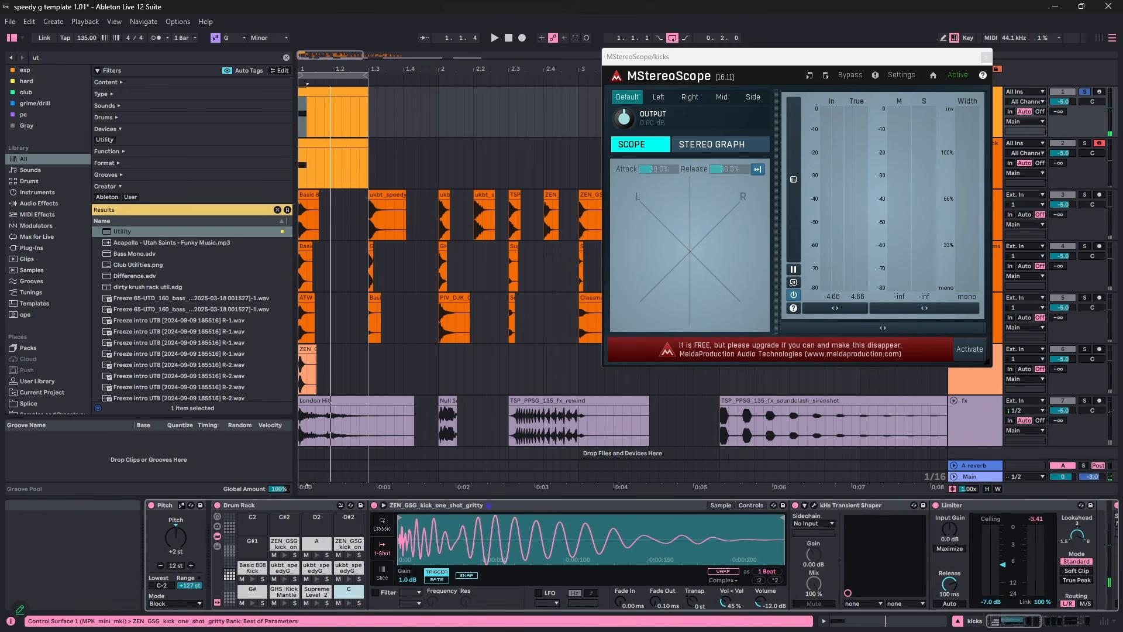
scroll(184, 536, up, 2)
key(space)
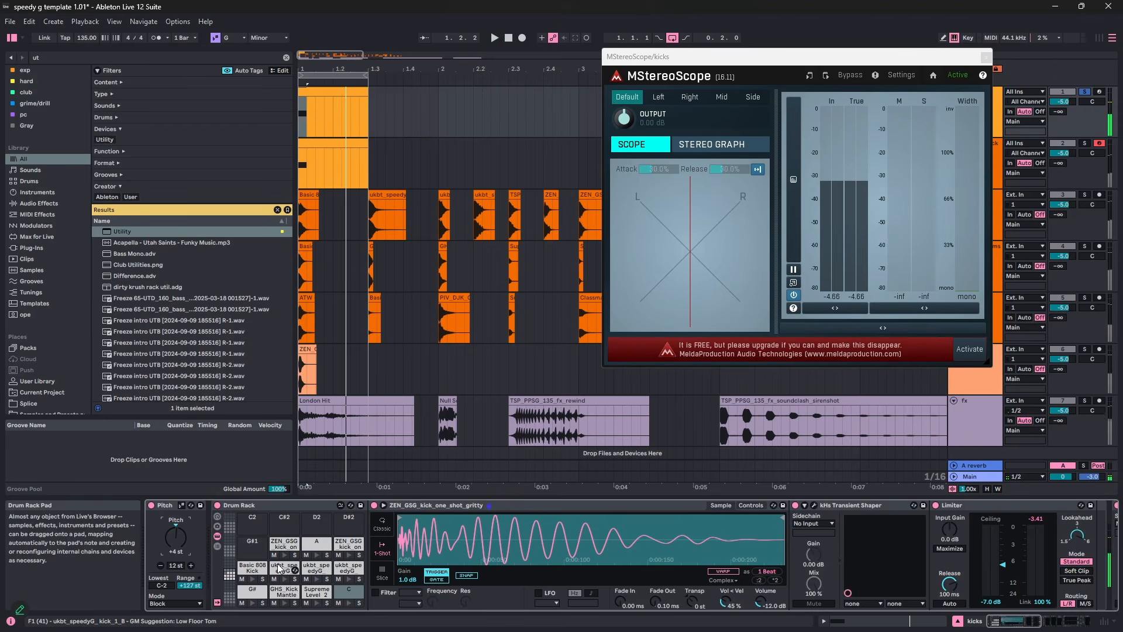
click(1030, 624)
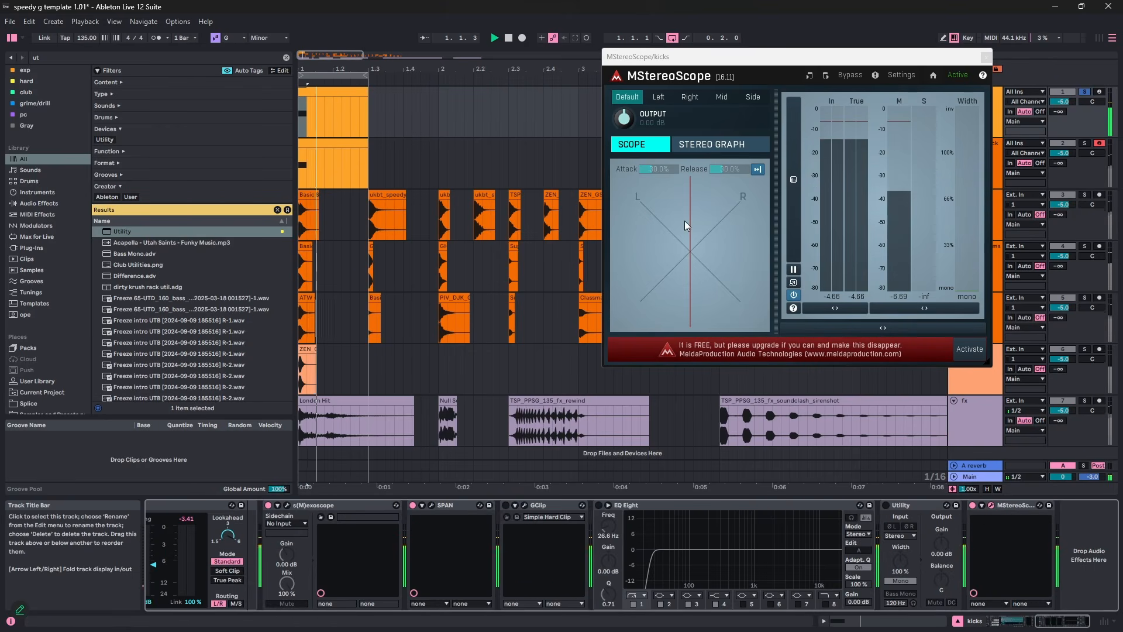
key(space)
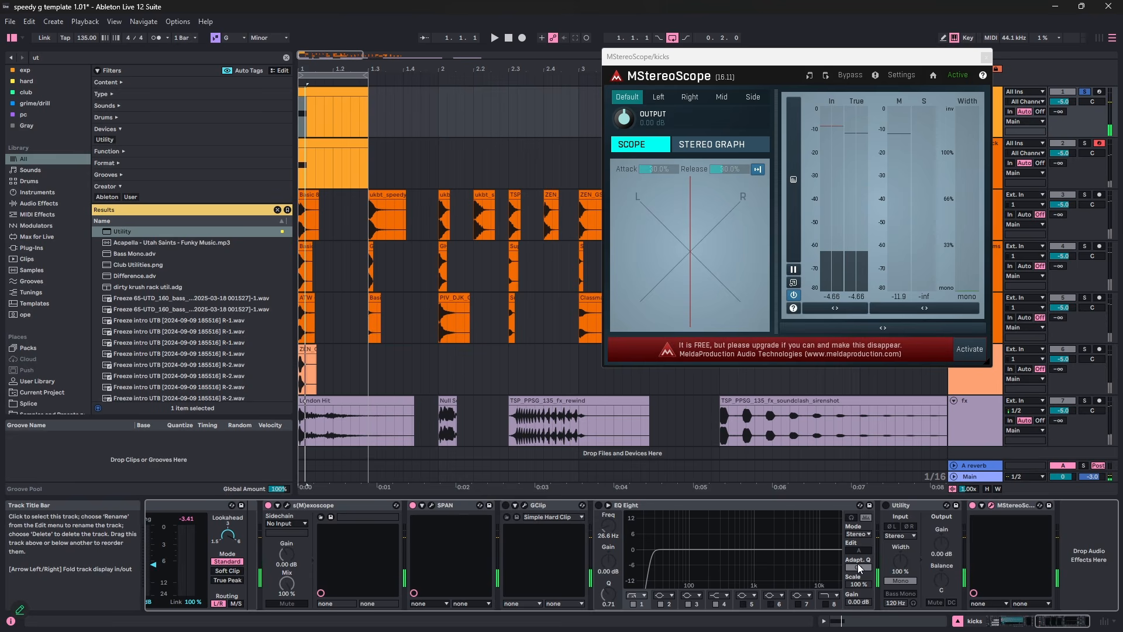
- Insert another Utility between EQ Eight and the existing Utility, and enable Bass Mono at 500 Hz
drag(142, 231, 906, 554)
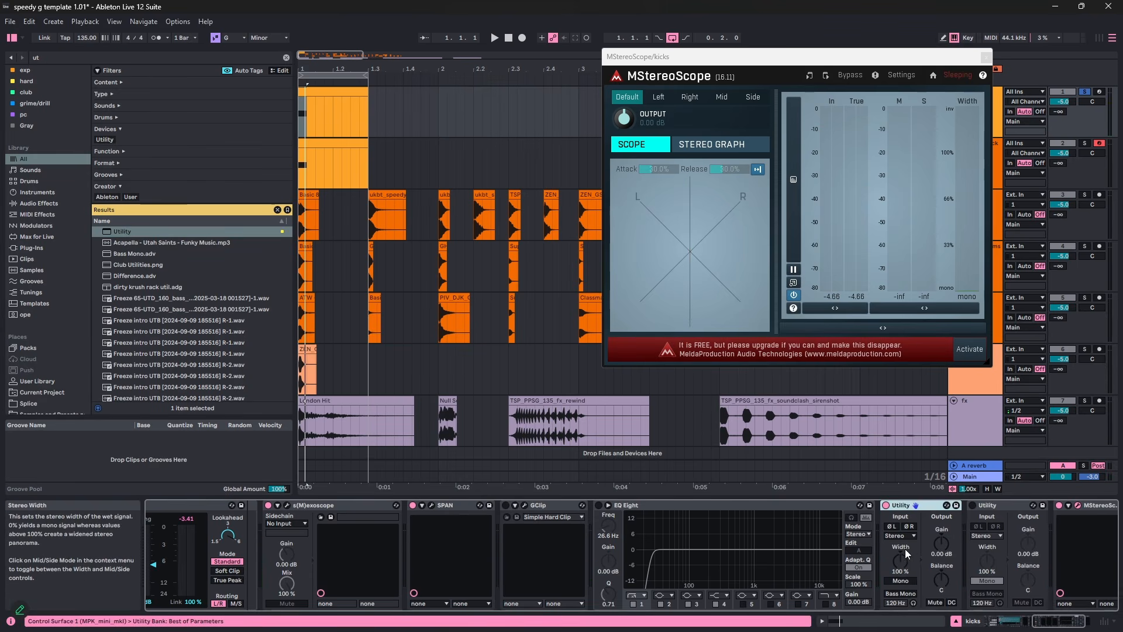
click(901, 581)
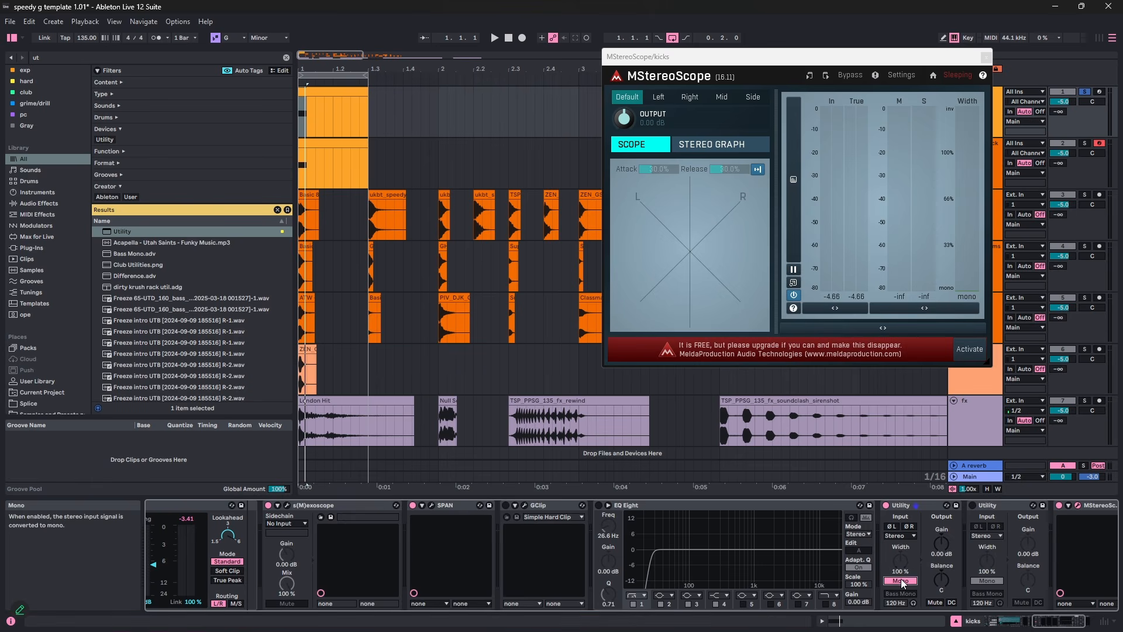
click(901, 580)
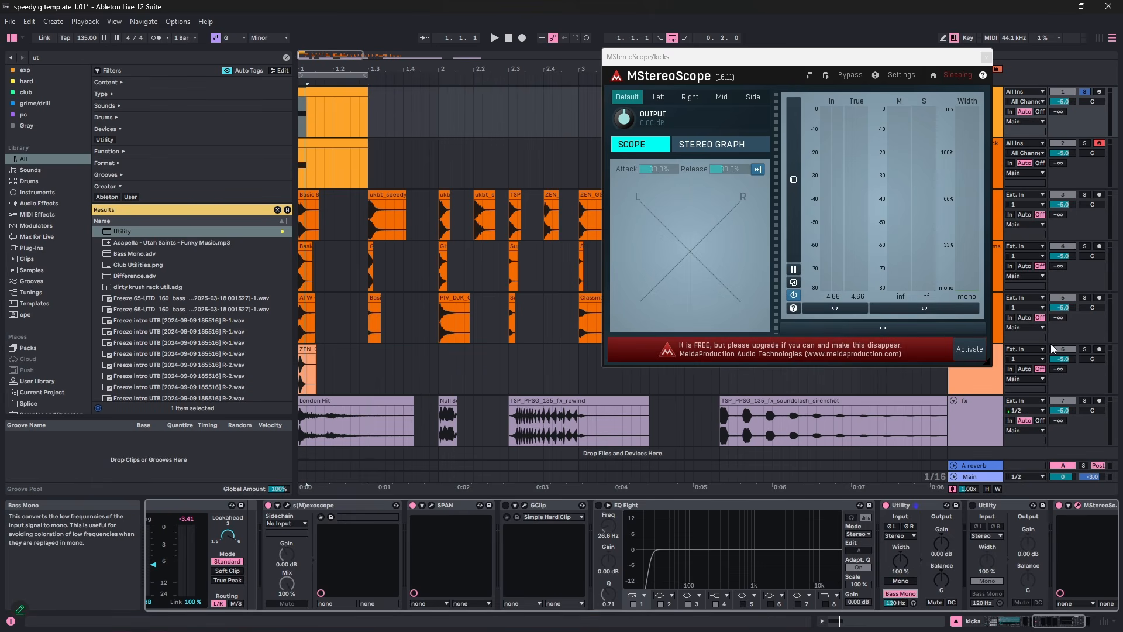
drag(904, 606, 906, 536)
- Try the new Utility with its input channel mode set to Right, and undo the last two changes
click(905, 535)
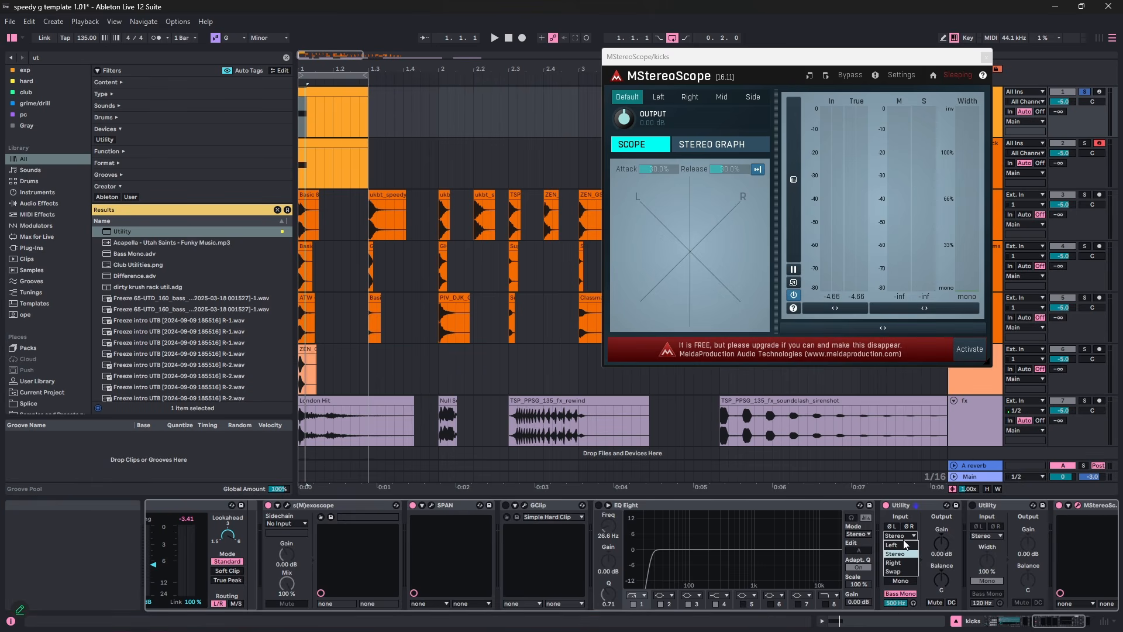
click(901, 538)
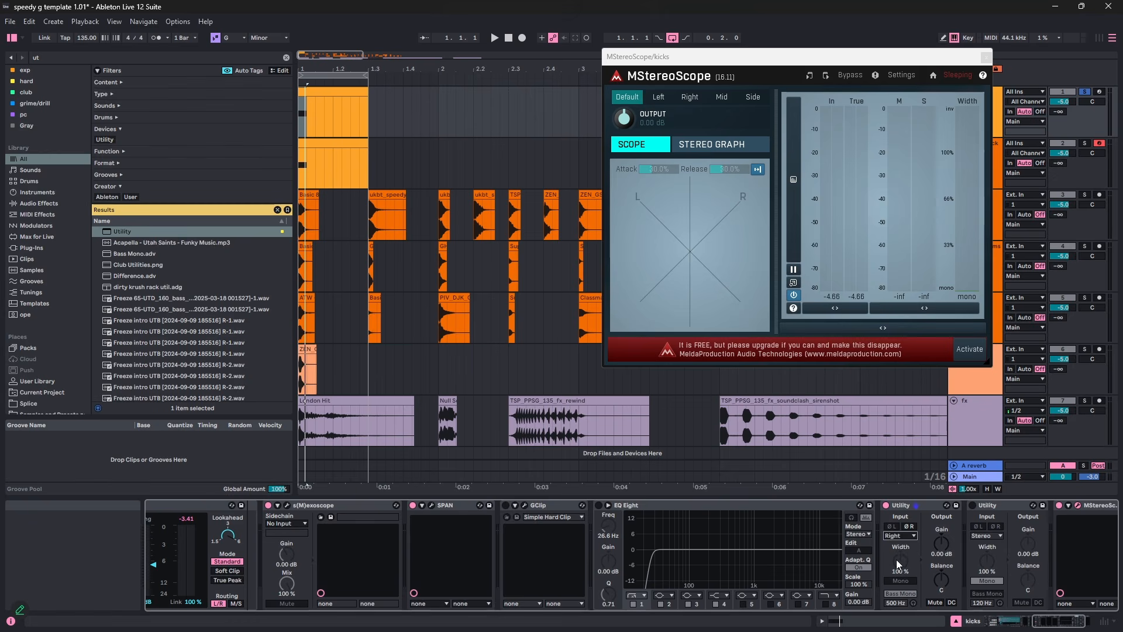
click(906, 536)
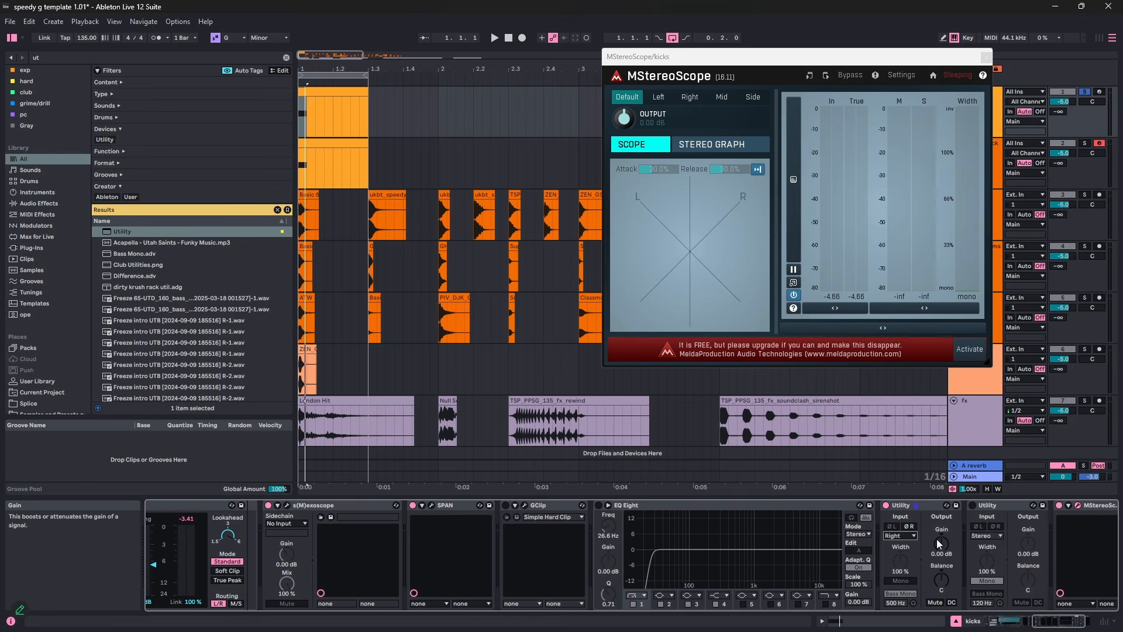
key(ctrl+z)
key(ctrl+z)
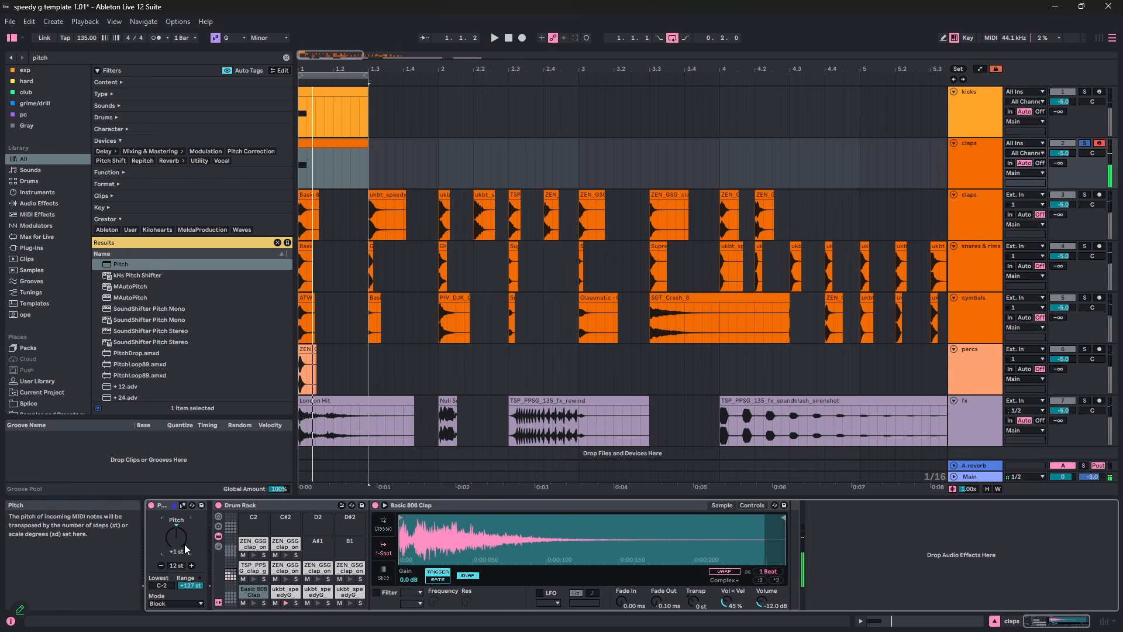
- Audition the claps at +2 st and +3 st on the Pitch device
key(space)
key(space)
key(Up)
key(space)
key(space)
key(Up)
key(space)
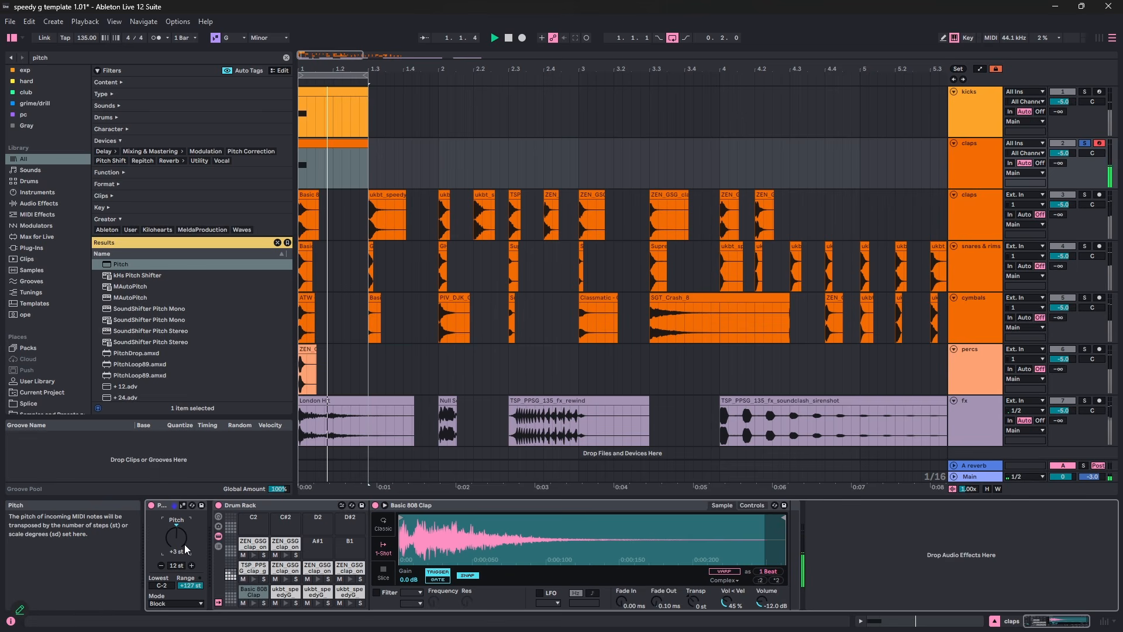
key(space)
key(space)
key(space)
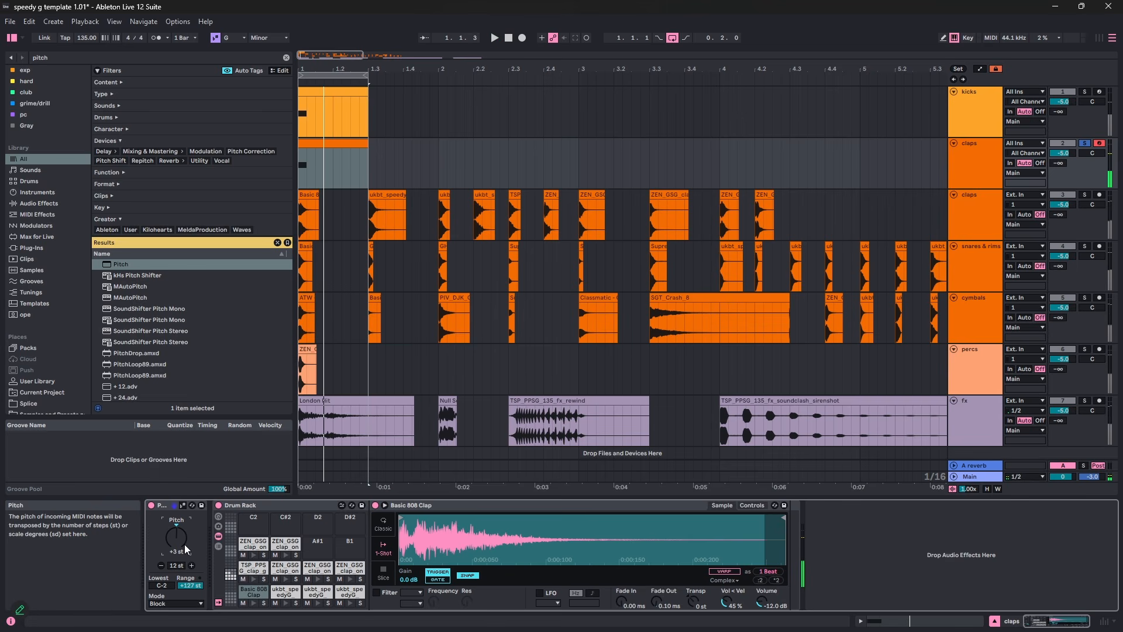
- Open the ukbt_speedyG_clap_3 pad, play the clap, switch off Snap, and copy that value to the nine sibling pads
click(326, 593)
key(space)
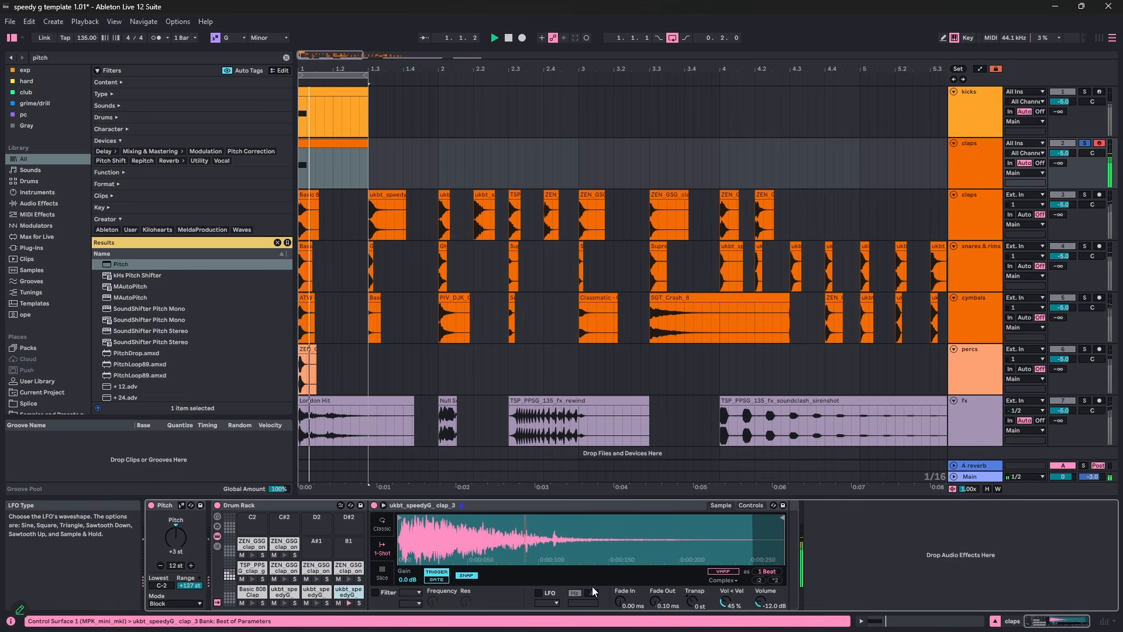
right_click(461, 575)
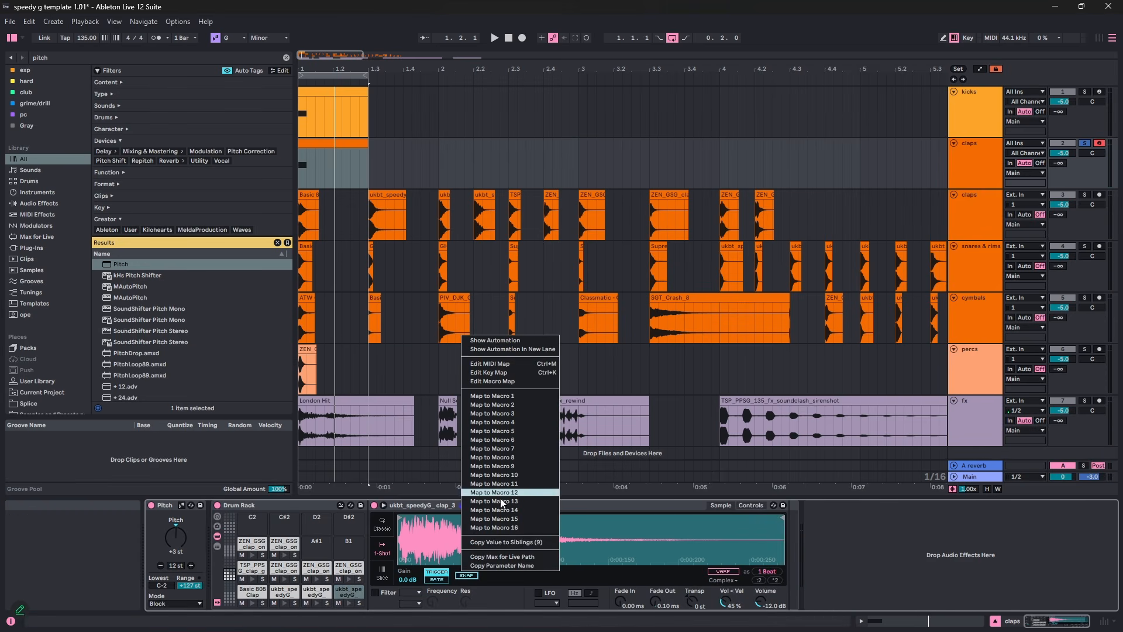
click(498, 543)
- Audition the claps at +4 st and +5 st on the Pitch device
drag(185, 535, 185, 531)
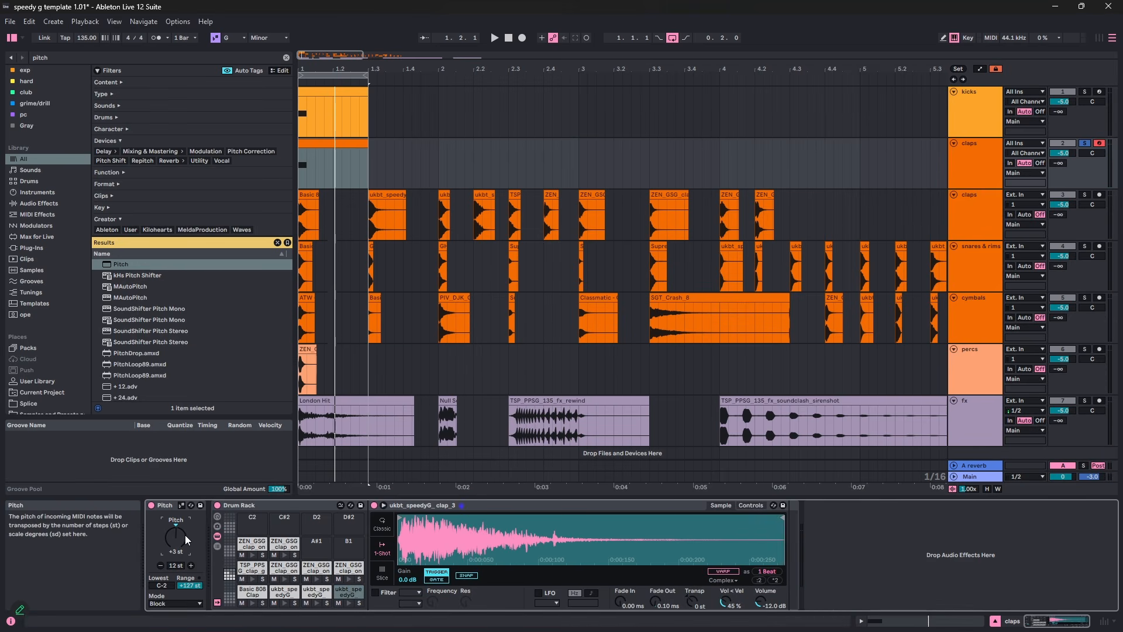
key(space)
key(space)
key(space)
key(space)
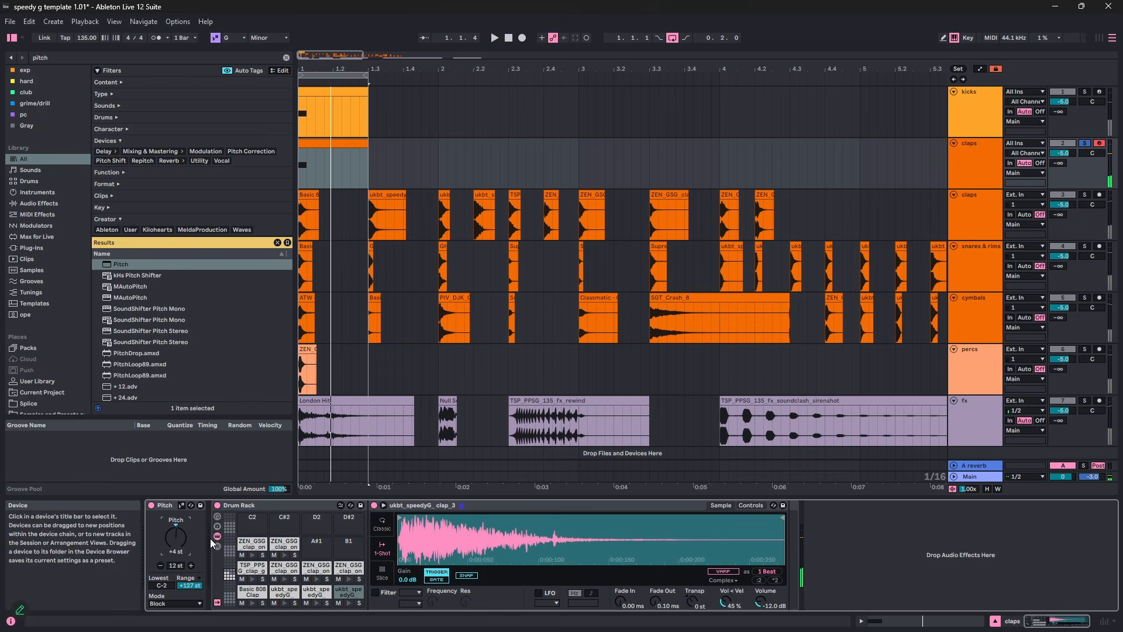
key(Up)
key(space)
key(space)
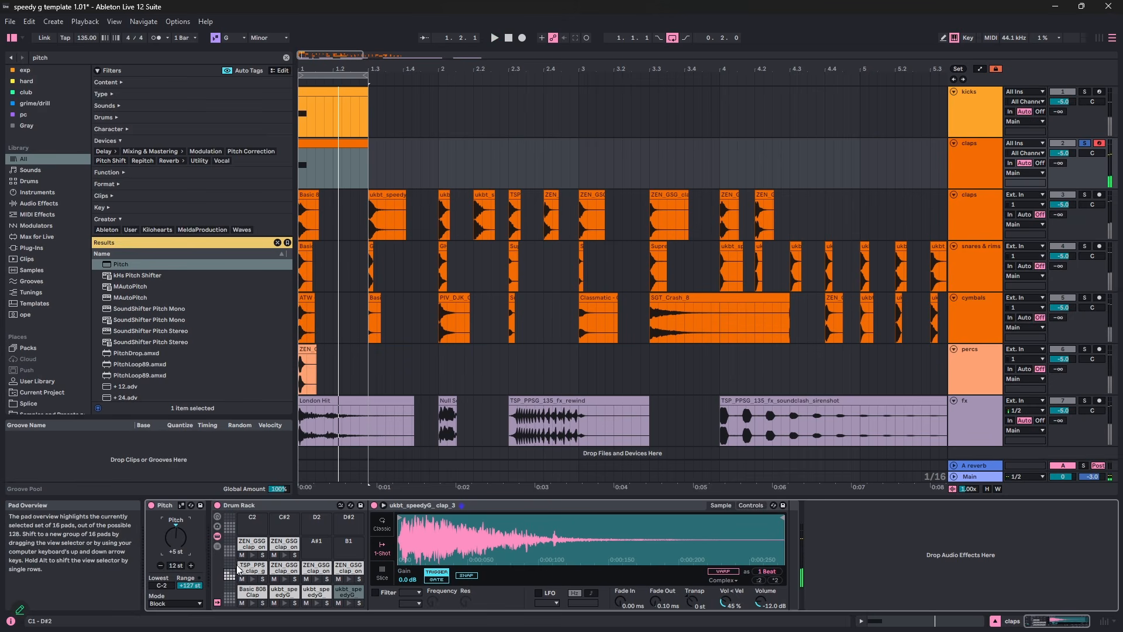
- Normalize the volumes of the ZEN_GSG_clap_one_shot_traditional and Basic 808 Clap samples, and close hot-swap mode
click(278, 572)
right_click(461, 534)
click(489, 465)
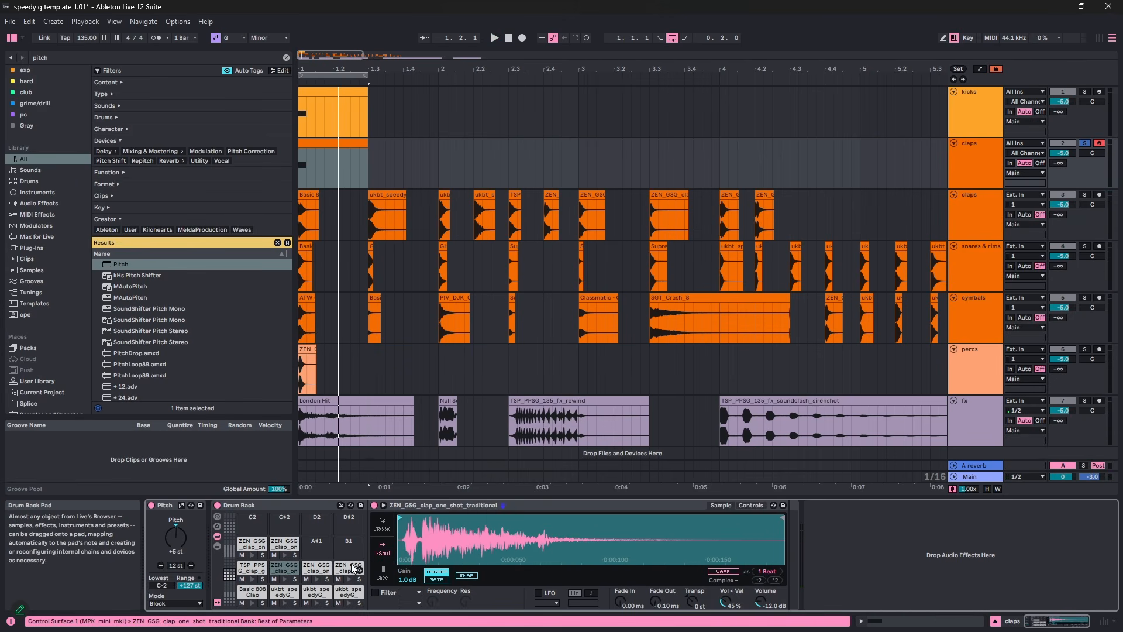
click(262, 593)
right_click(518, 529)
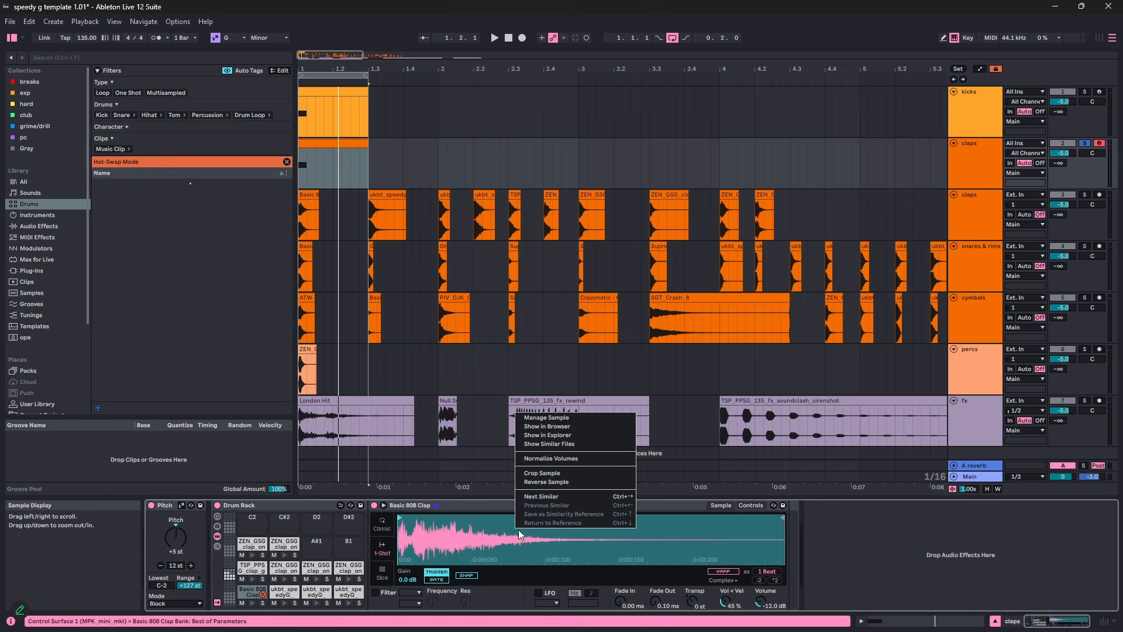
click(538, 461)
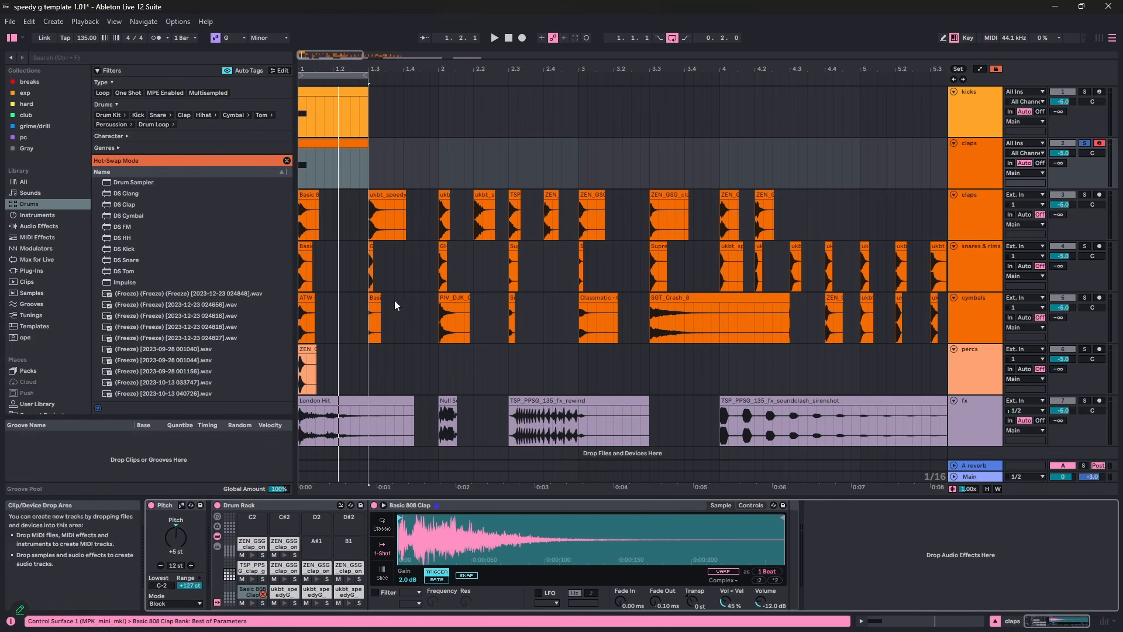
click(286, 160)
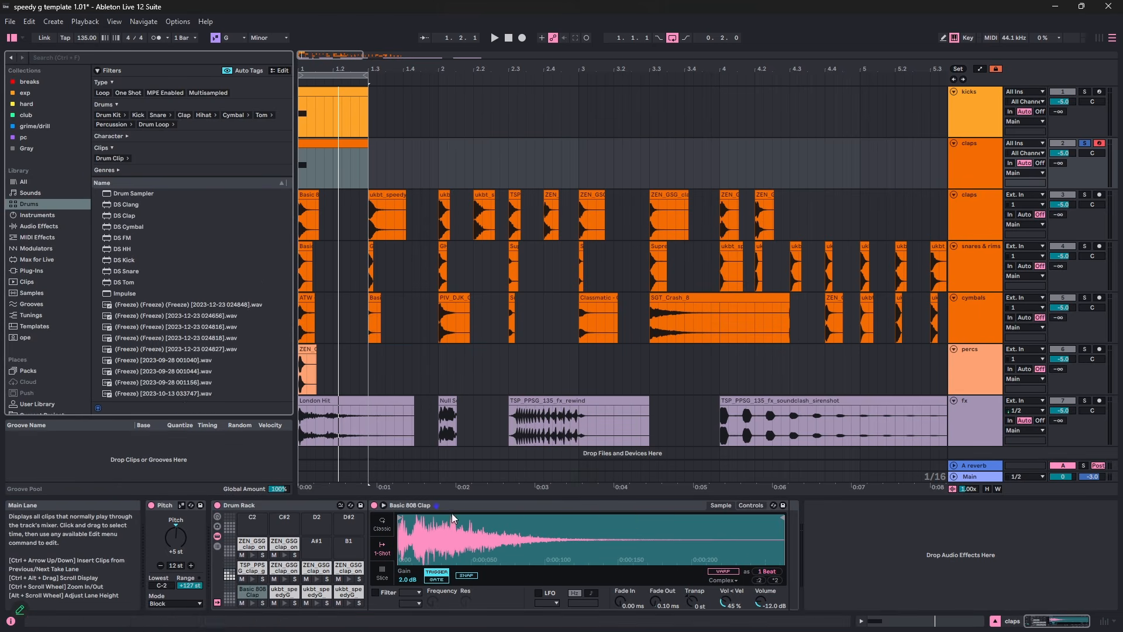
right_click(422, 533)
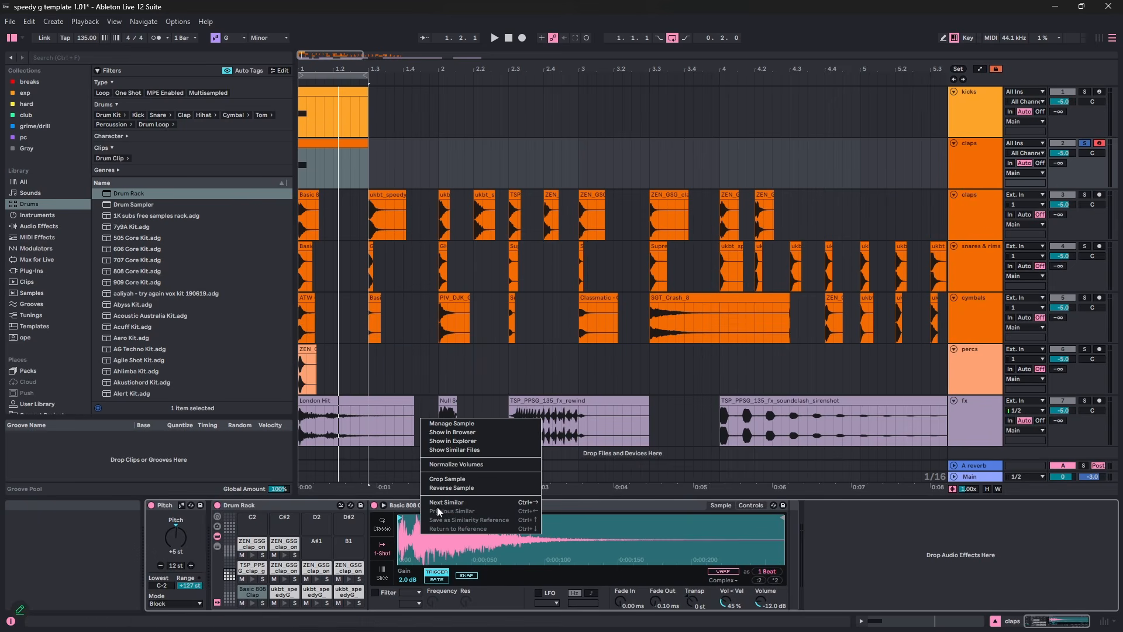
click(388, 593)
- Show the Drum Rack's chain list, select the first six clap chains, and toggle their activators off and back on
click(216, 546)
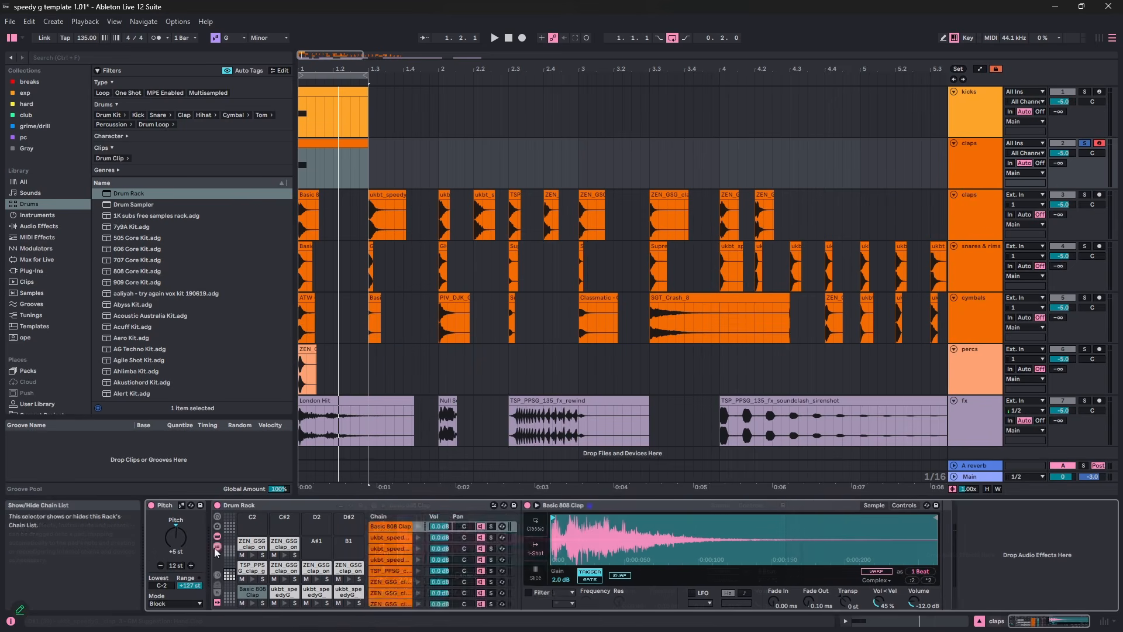
click(391, 537)
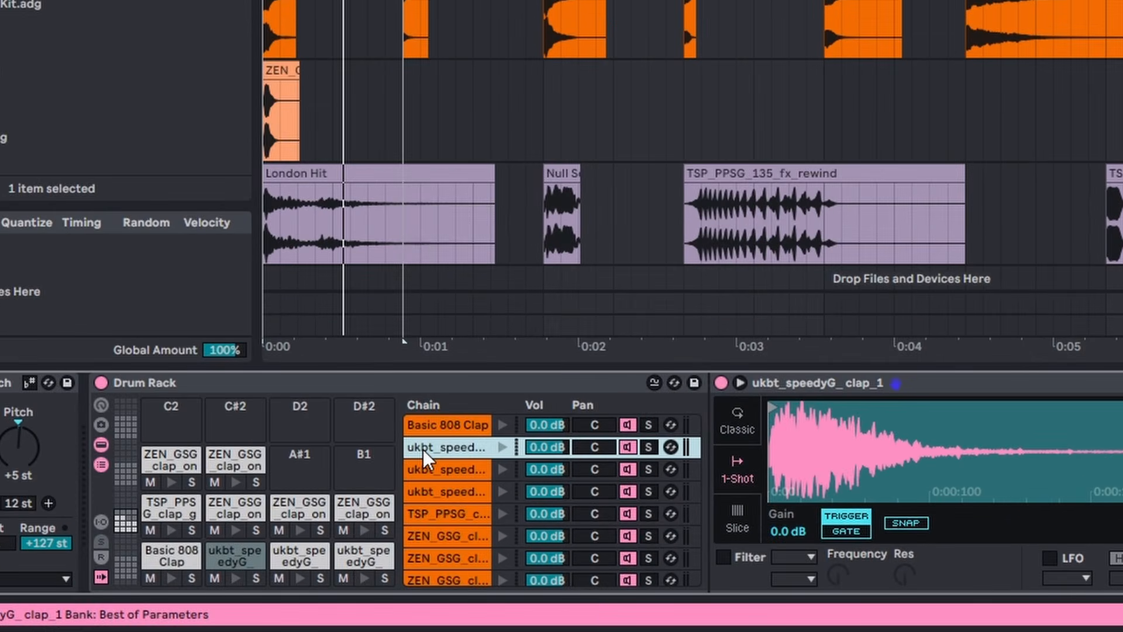
key(ctrl+a)
right_click(423, 450)
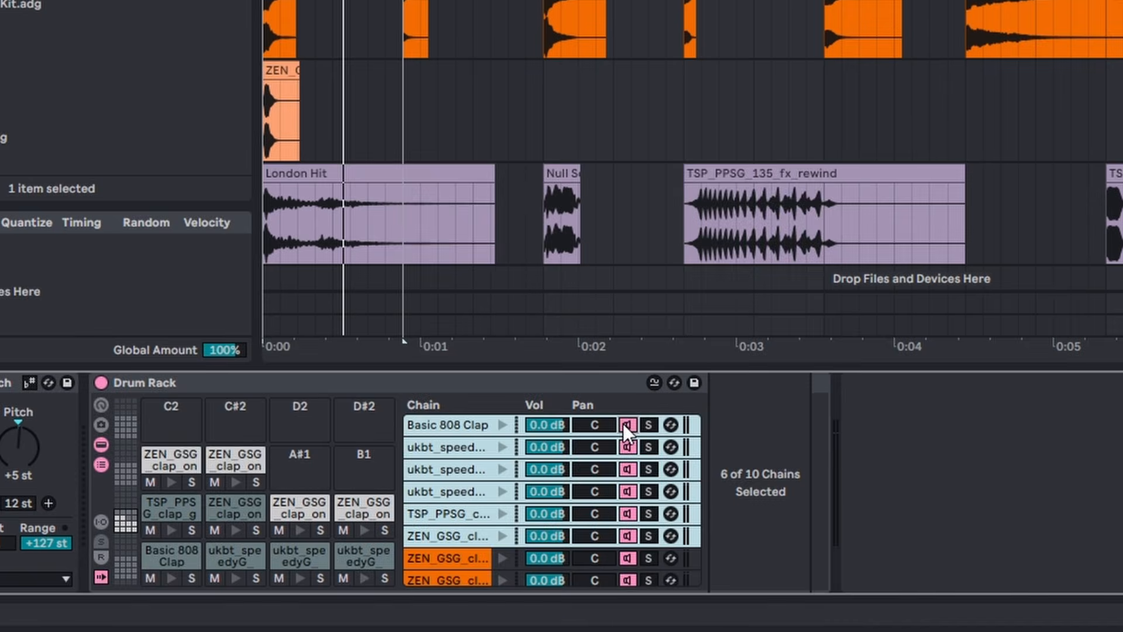
click(625, 425)
click(624, 425)
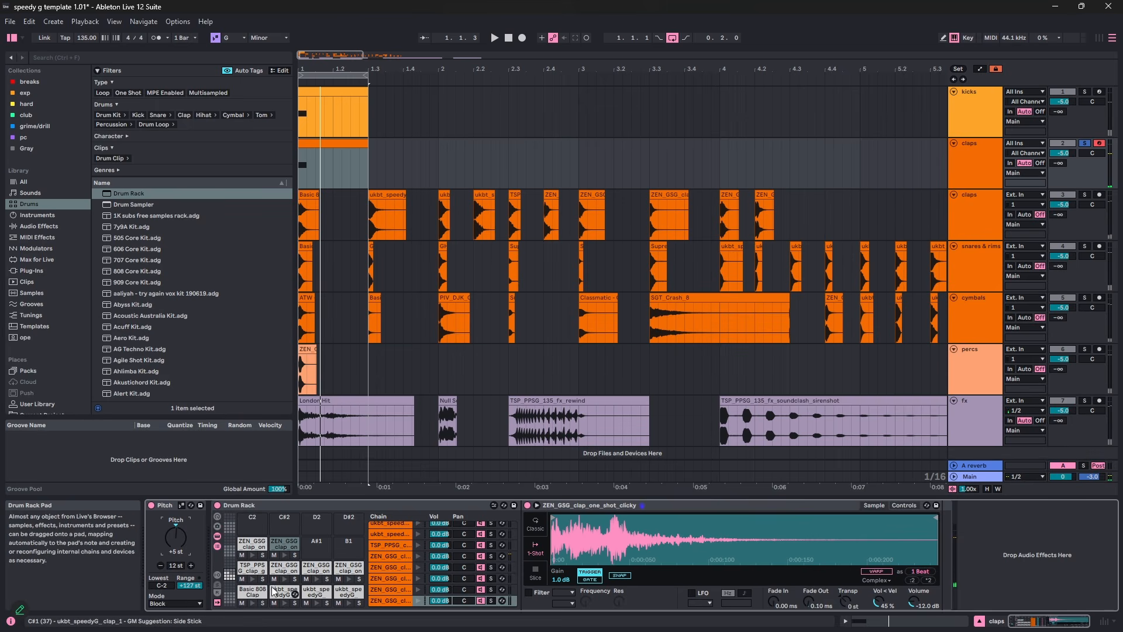
- Open the ZEN_GSG_clap_one_shot_traditional pad, add a Utility after the Drum Rack, and enable its Bass Mono at 500 Hz
click(285, 567)
drag(572, 529, 571, 556)
key(ctrl+f)
text(ut)
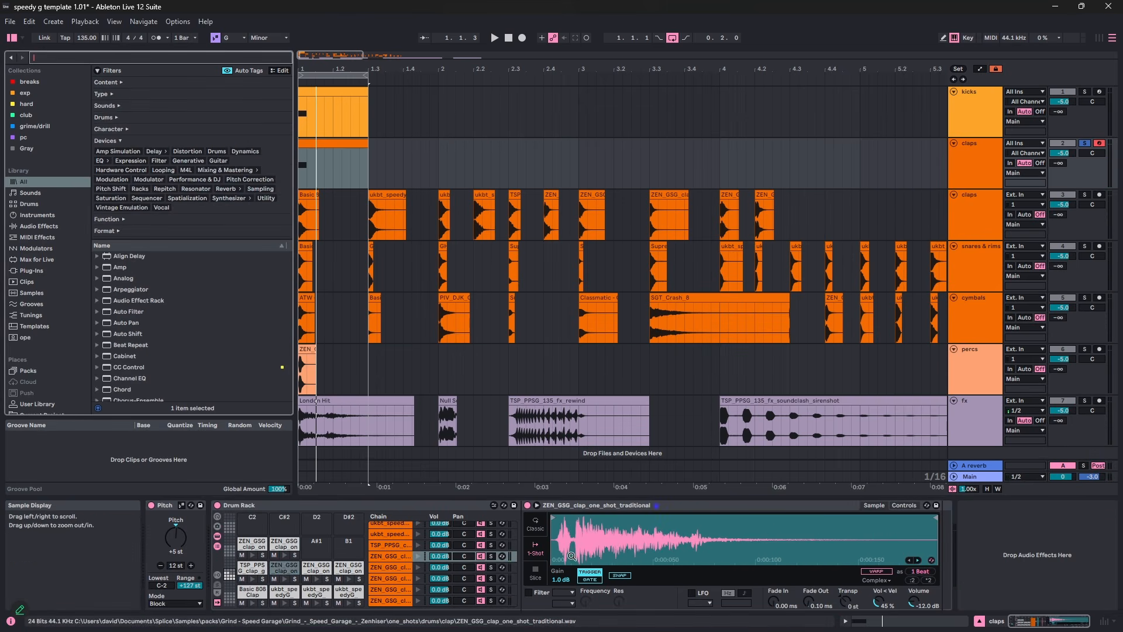
key(Down)
key(Return)
key(space)
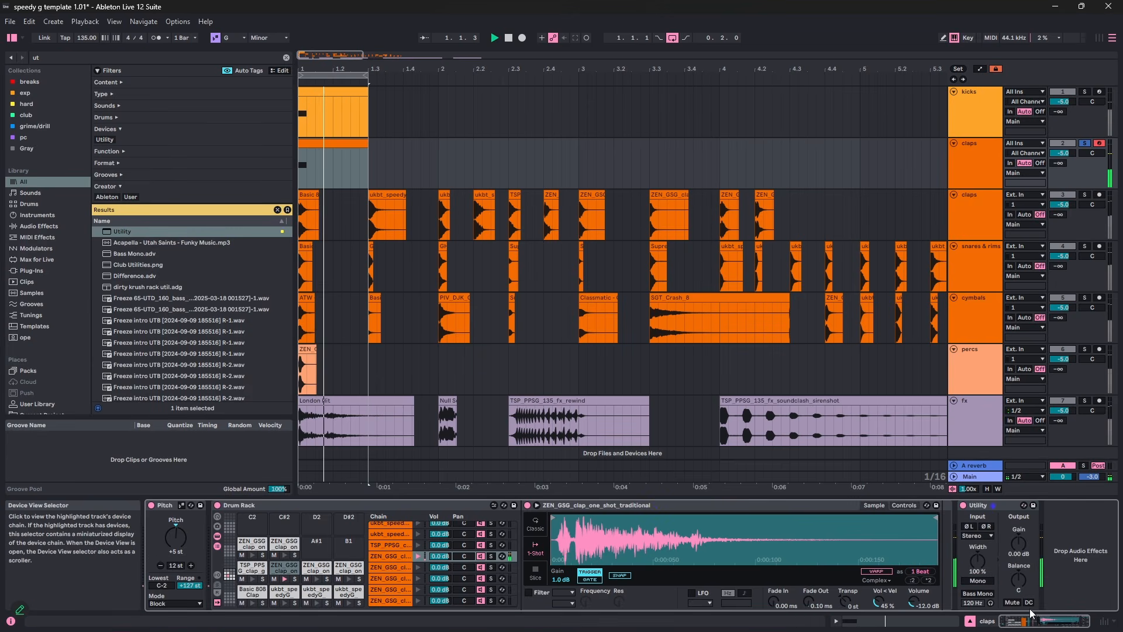
click(985, 594)
drag(980, 603, 980, 555)
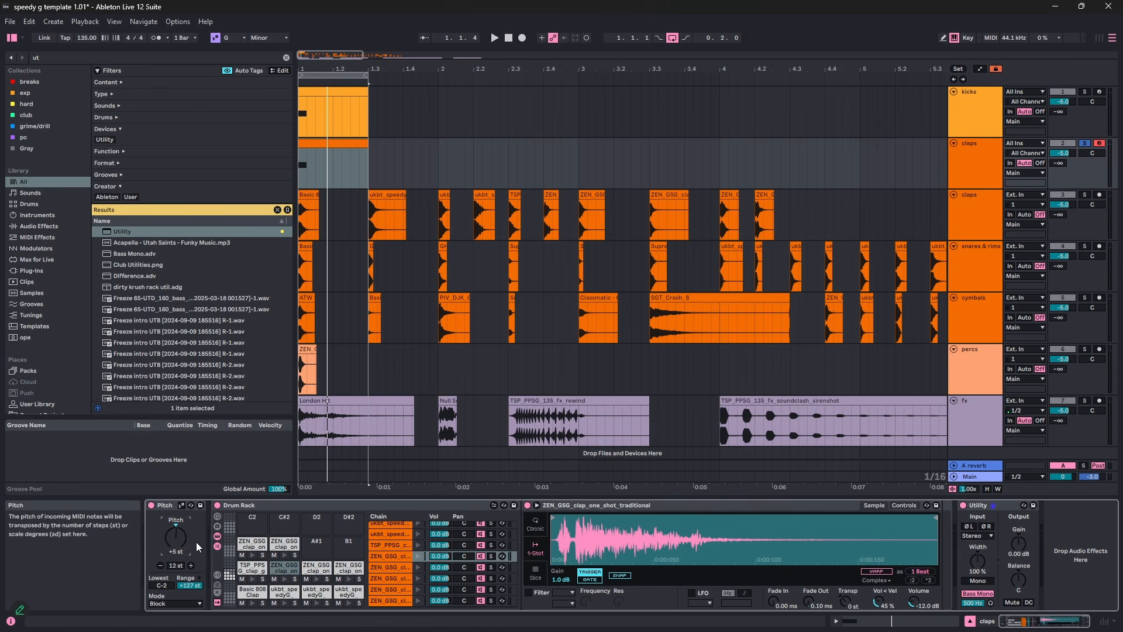
- Audition the claps through the Utility from +5 st up to +7 st, returning the Pitch device to +6 st
key(space)
key(space)
key(Up)
key(space)
key(space)
key(Up)
key(space)
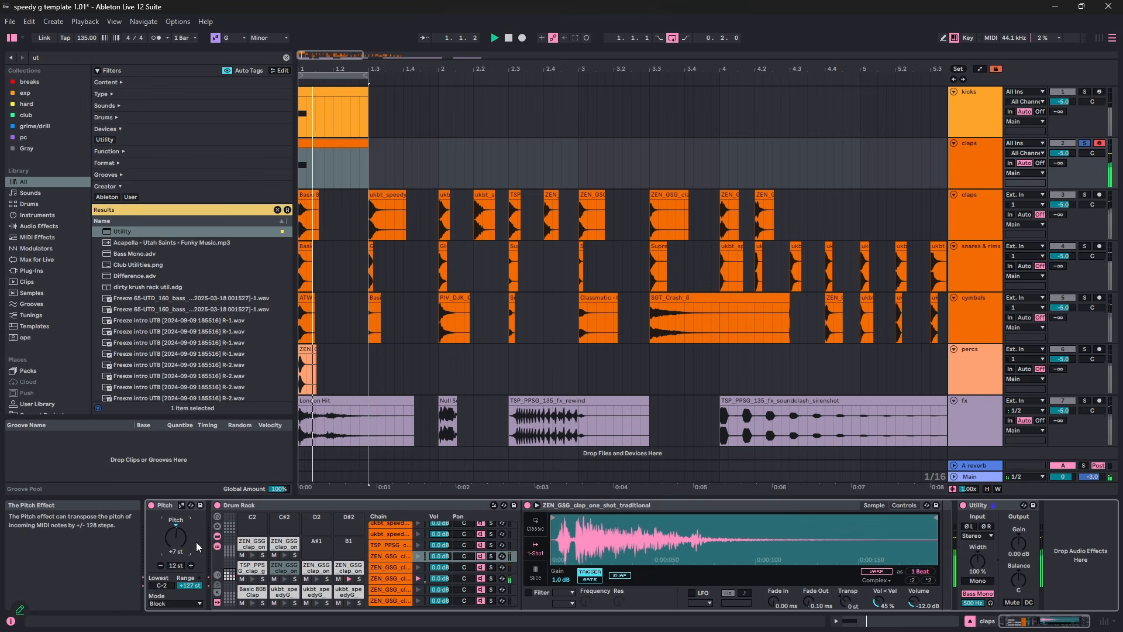
key(space)
key(space)
key(space)
key(space)
key(space)
key(Down)
key(space)
key(space)
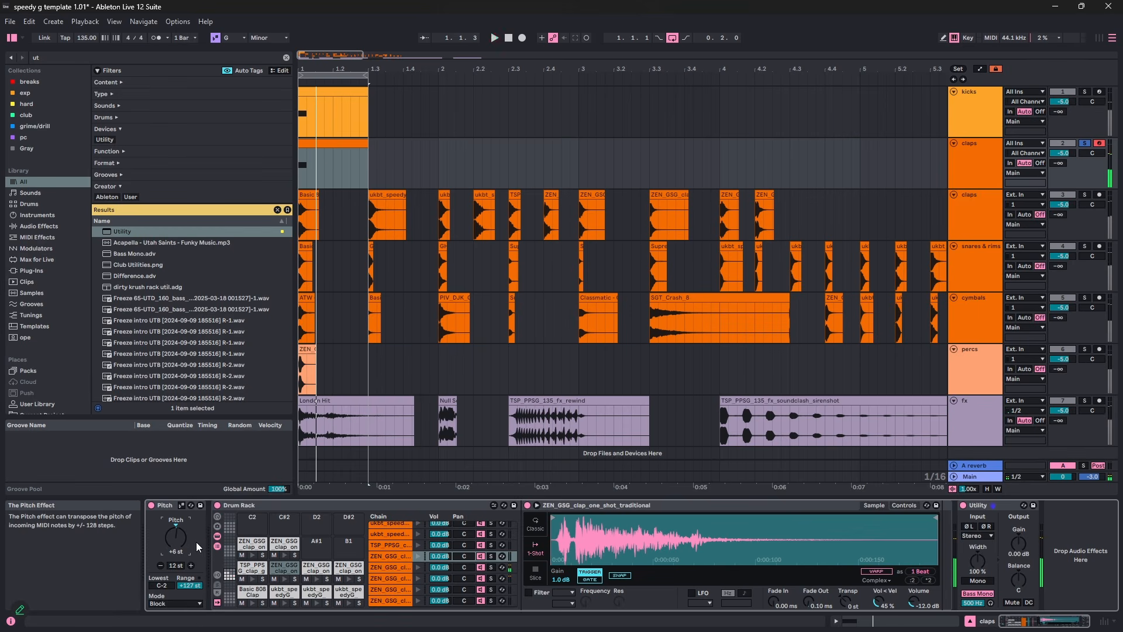
- Add a Limiter after the Utility on the claps track and play the clap through it
key(ctrl+f)
text(limi)
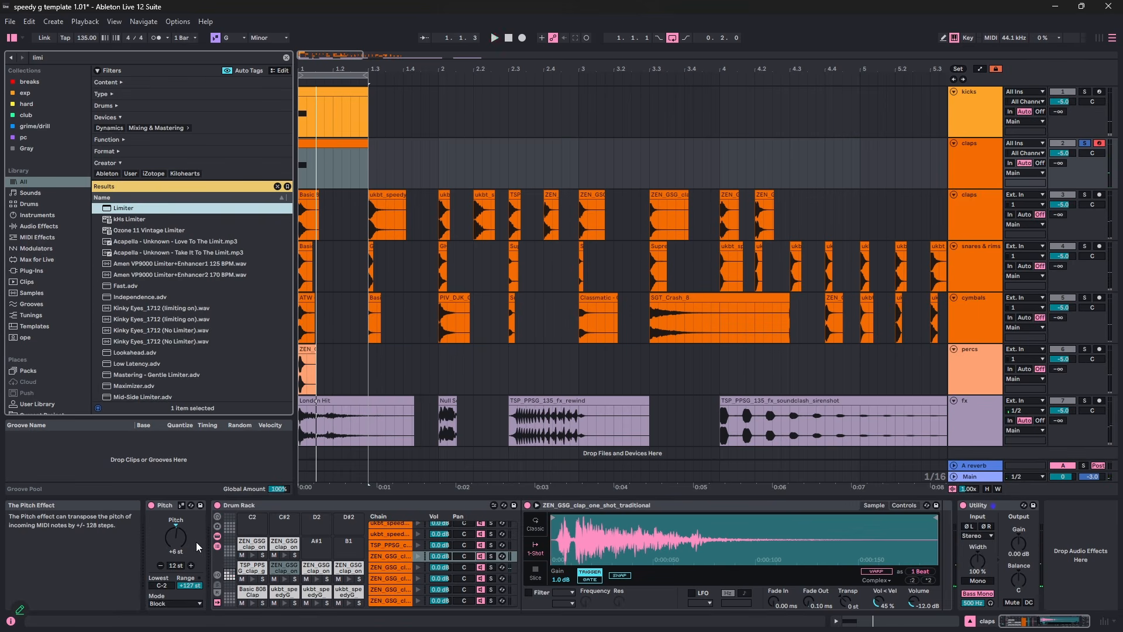
key(Return)
key(space)
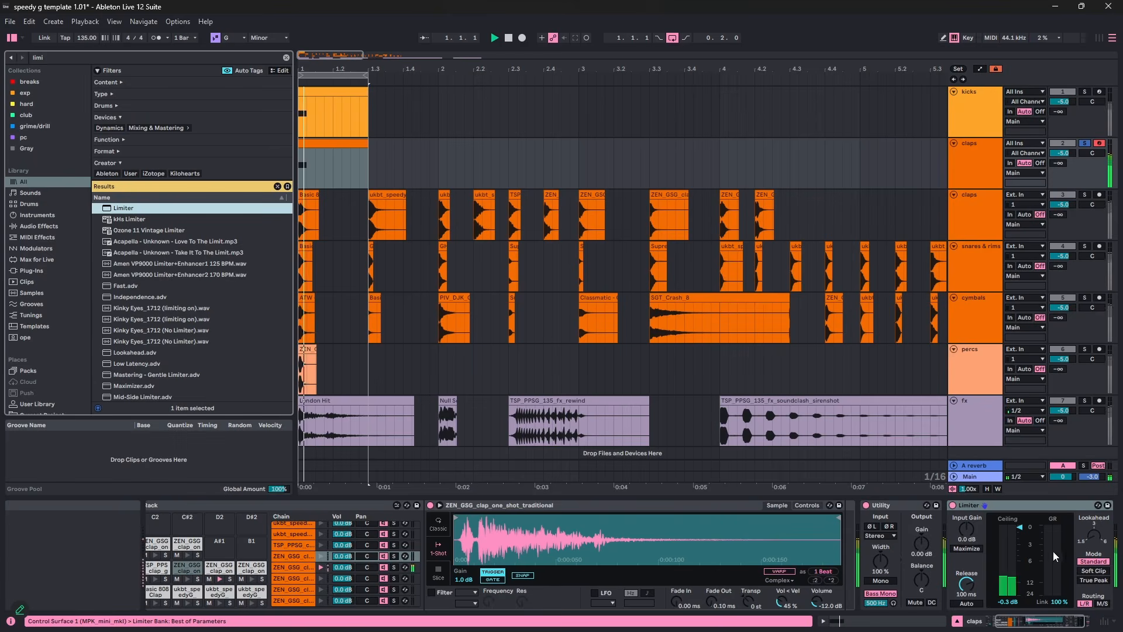
key(space)
- Lower the Limiter's ceiling to -7.5 dB while playing the clap
click(1005, 602)
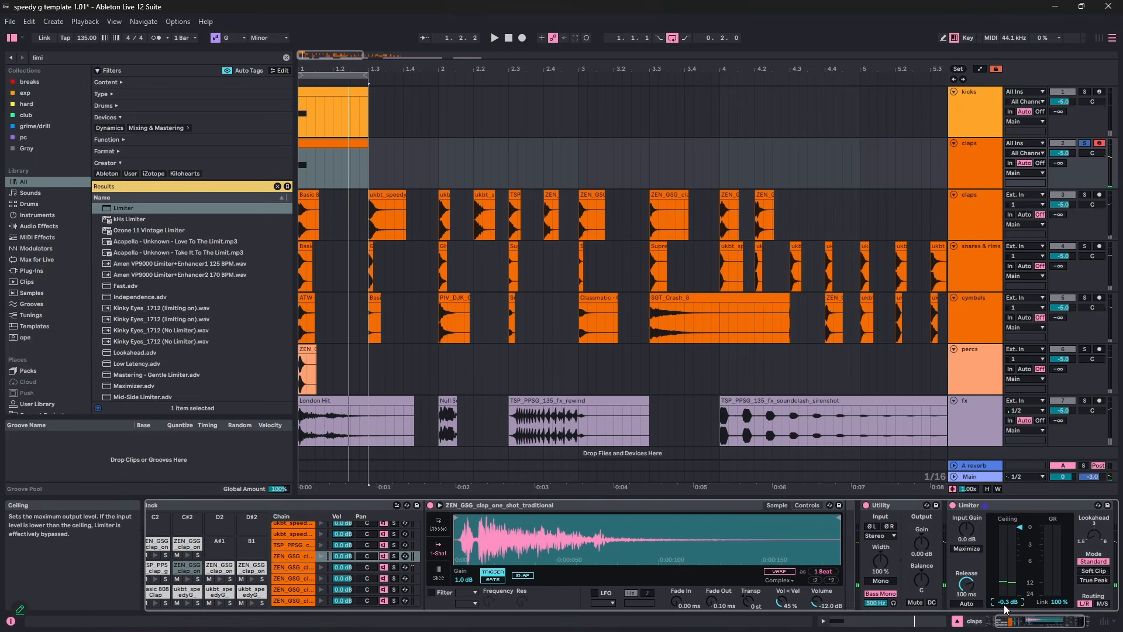
key(space)
key(space)
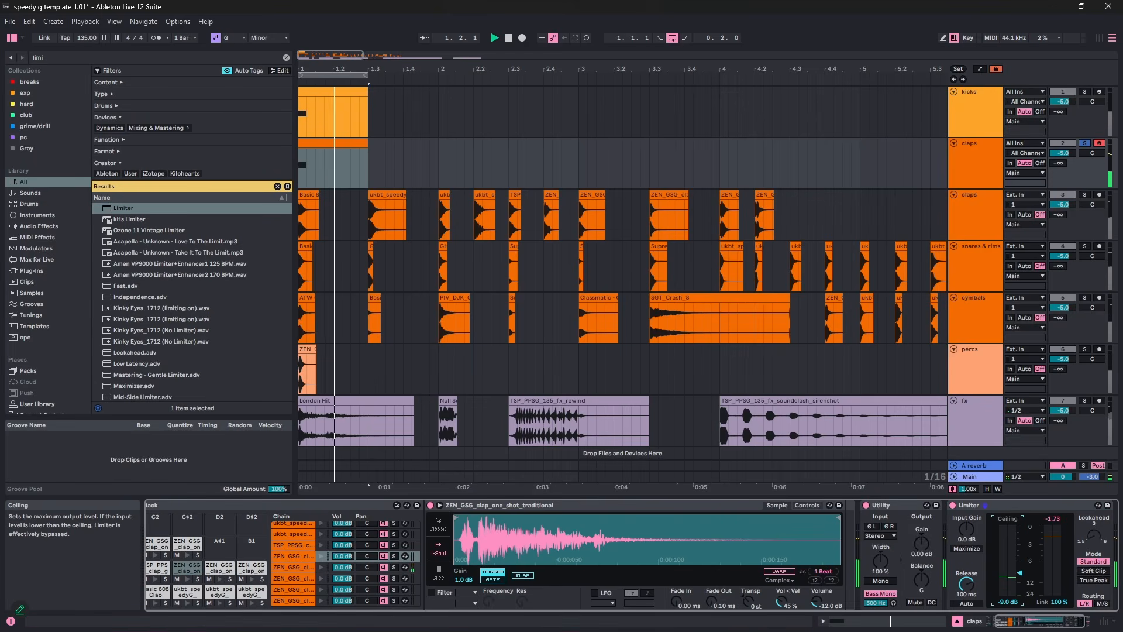
drag(1020, 570, 1019, 568)
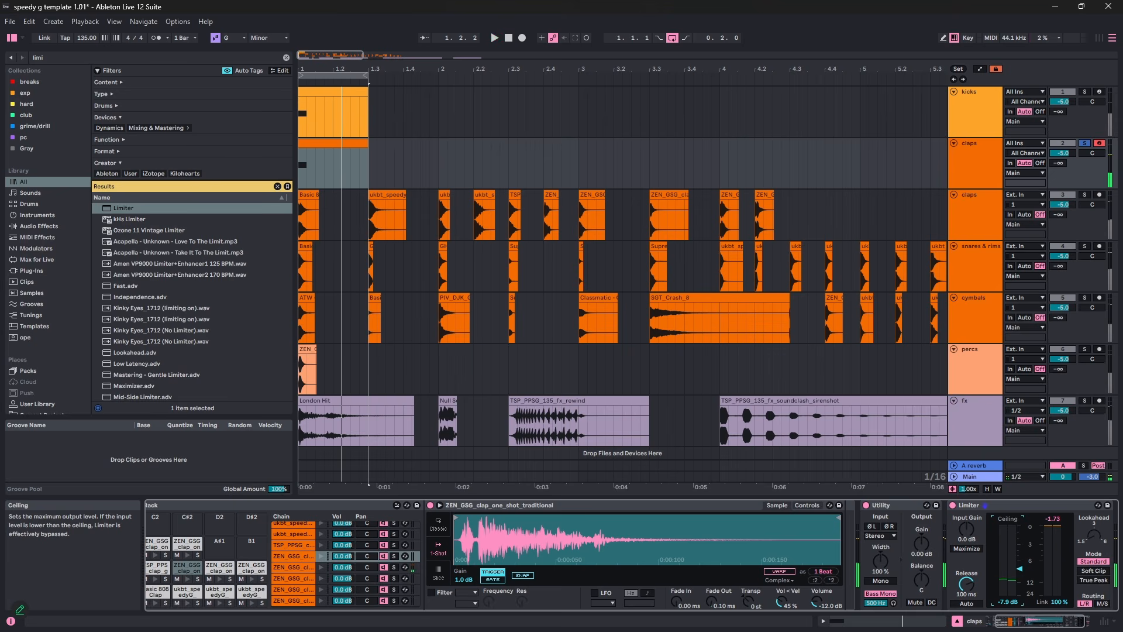
key(space)
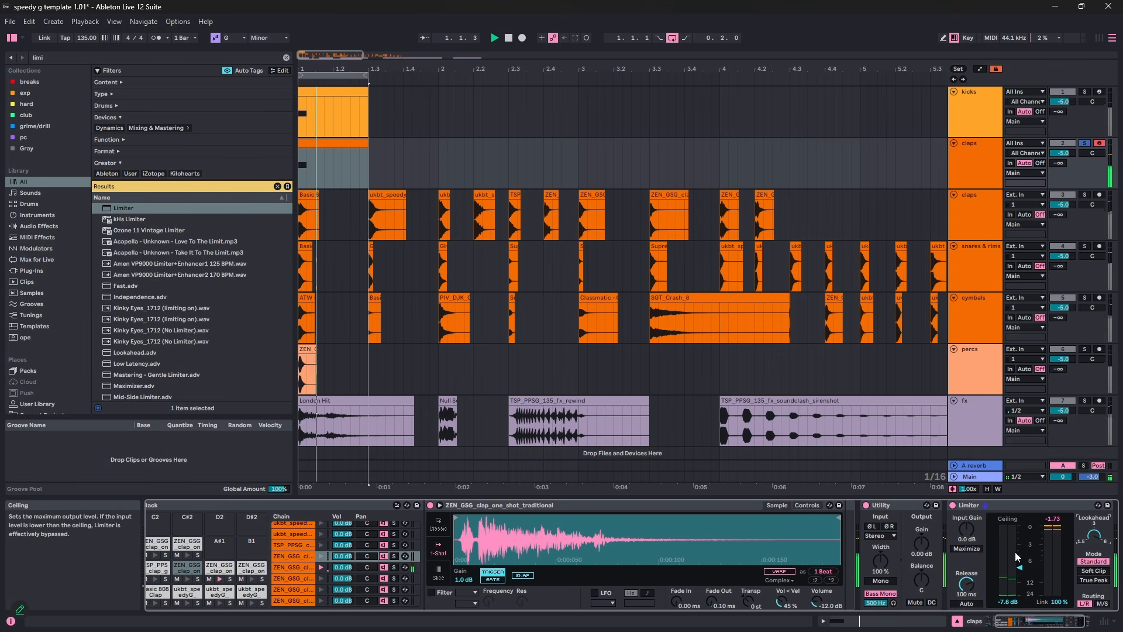
drag(1020, 568, 1019, 567)
key(space)
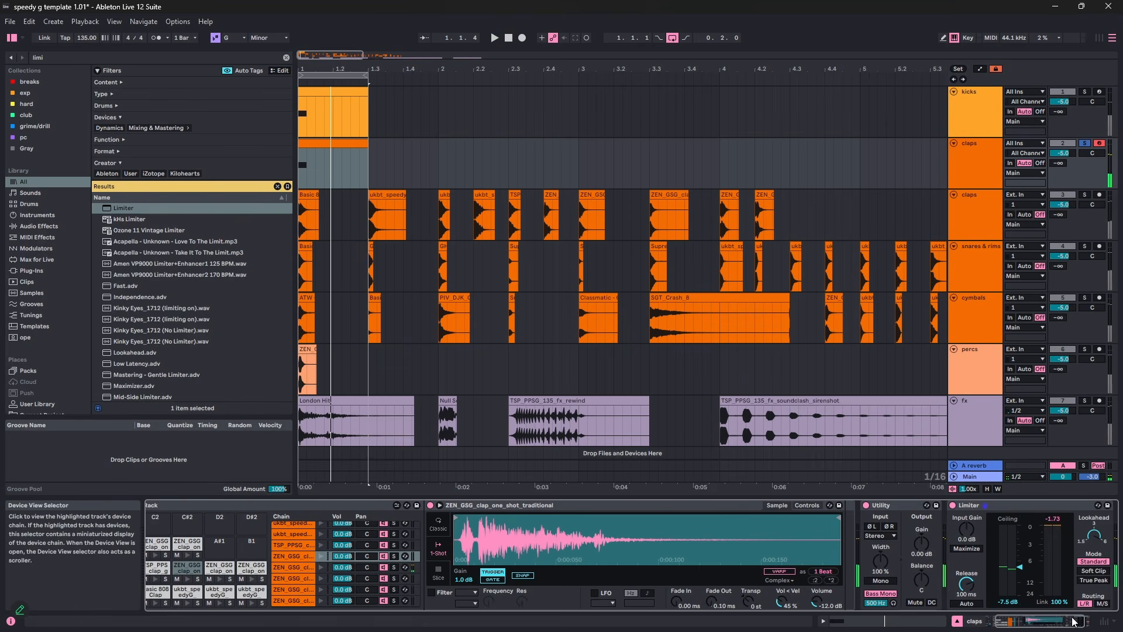
- Audition the limited claps at +5 st and +4 st on the Pitch device
drag(1074, 621, 1065, 622)
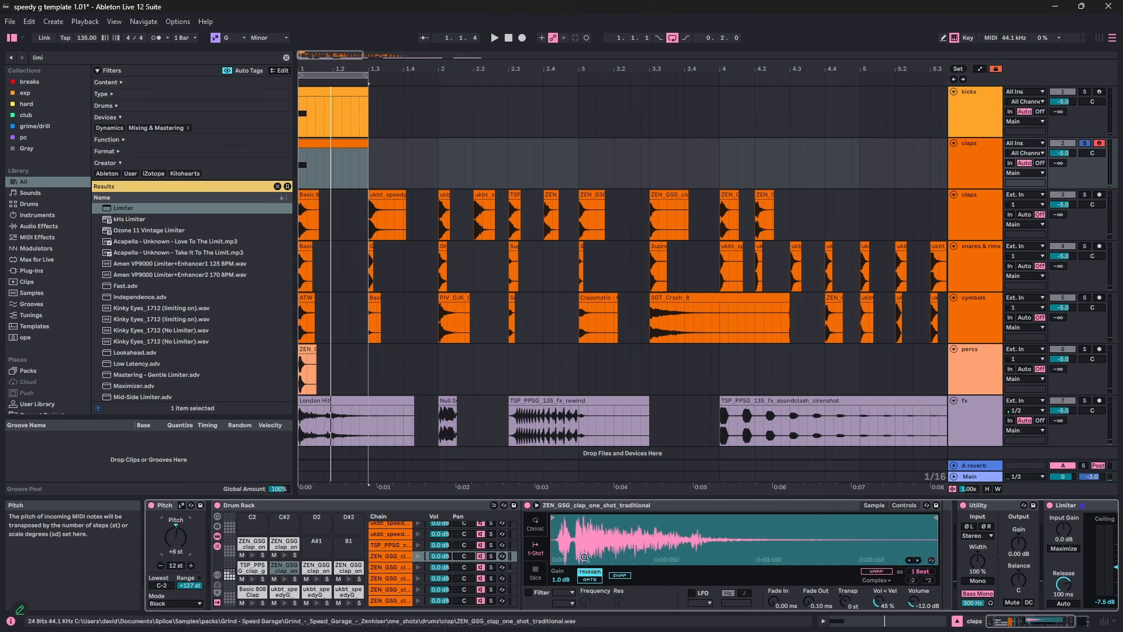
key(space)
key(space)
key(space)
key(space)
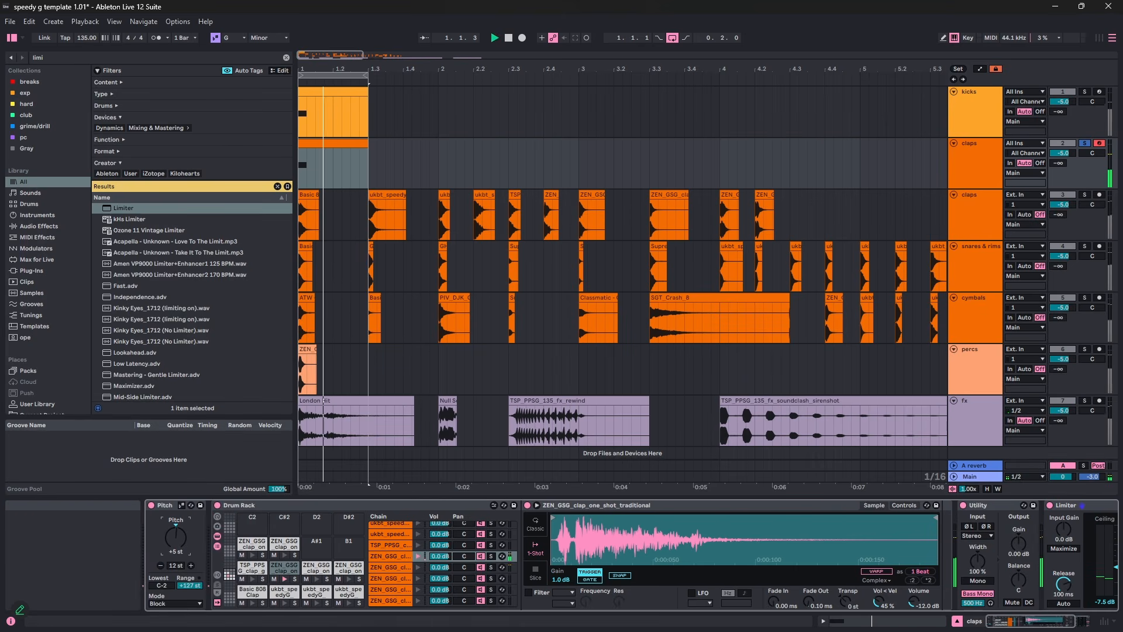
key(space)
drag(176, 537, 176, 539)
key(space)
key(space)
key(space)
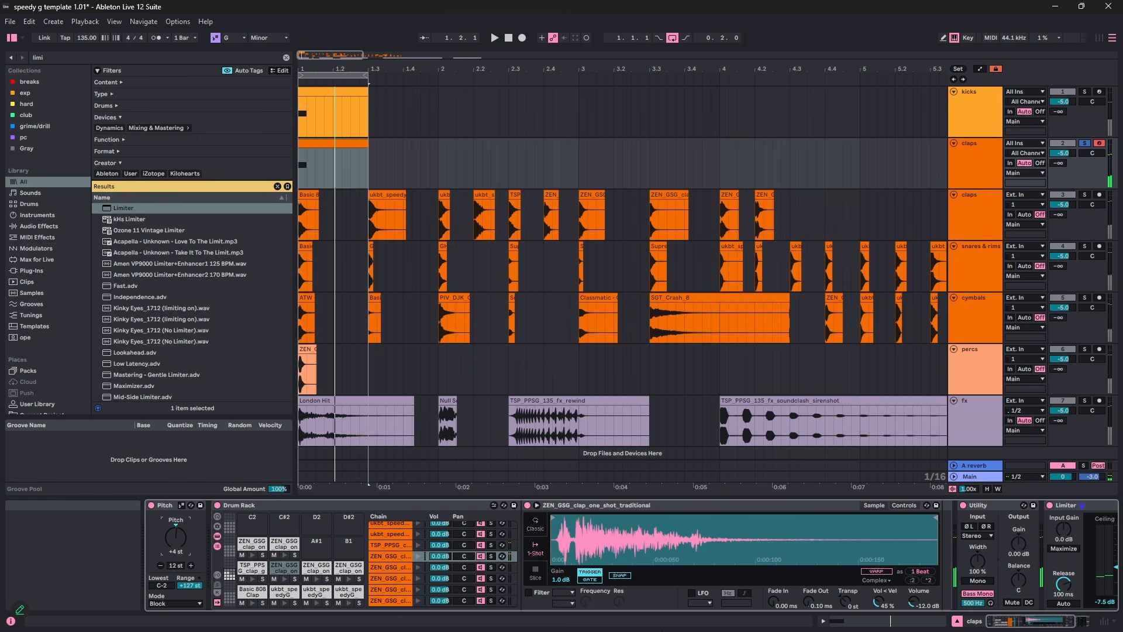
drag(1053, 621, 993, 622)
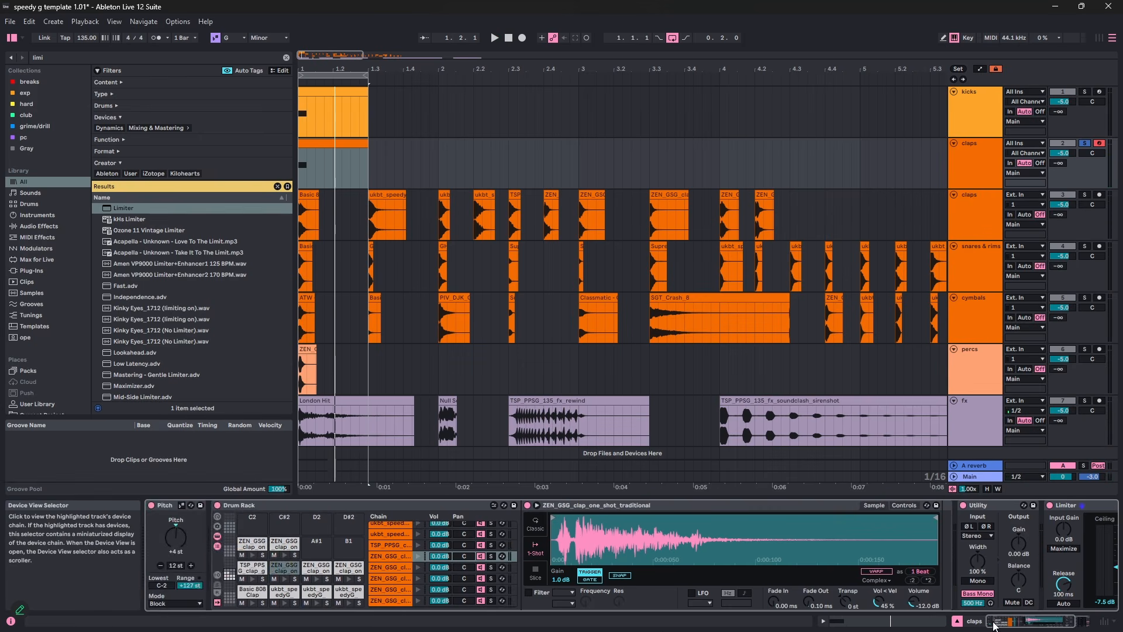
key(space)
key(space)
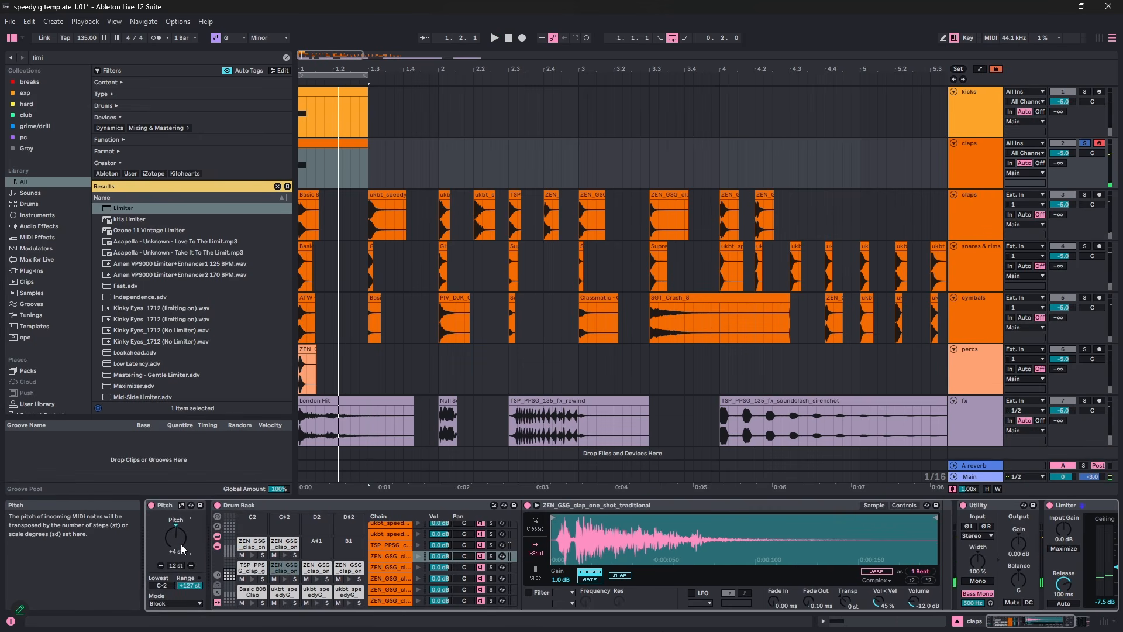
- Insert an EQ Eight directly after the Utility on the claps track
key(ctrl+f)
text(eq)
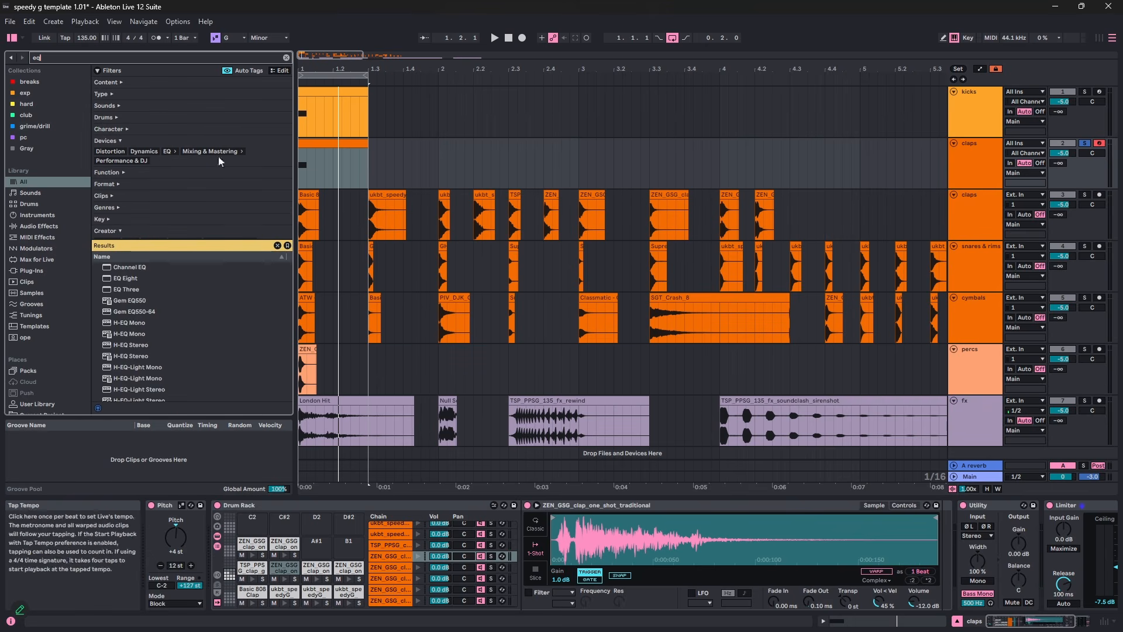
drag(131, 280, 1019, 581)
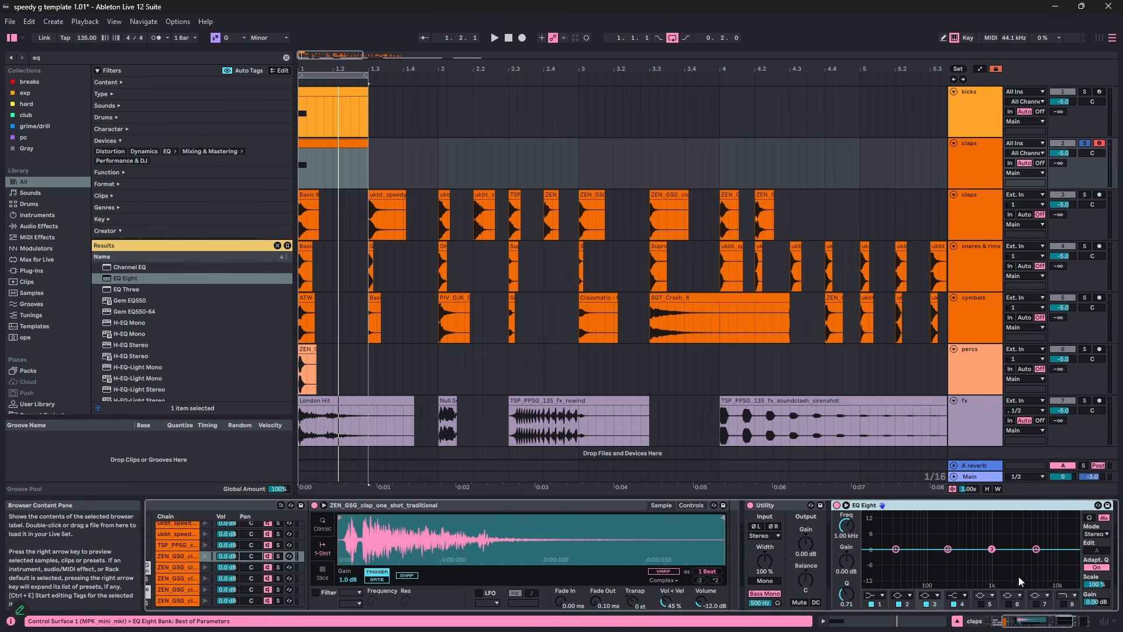
- Make EQ Eight's first band on the claps track a low cut at about 169 Hz while the clap plays
click(876, 595)
click(877, 537)
drag(847, 526, 846, 501)
key(space)
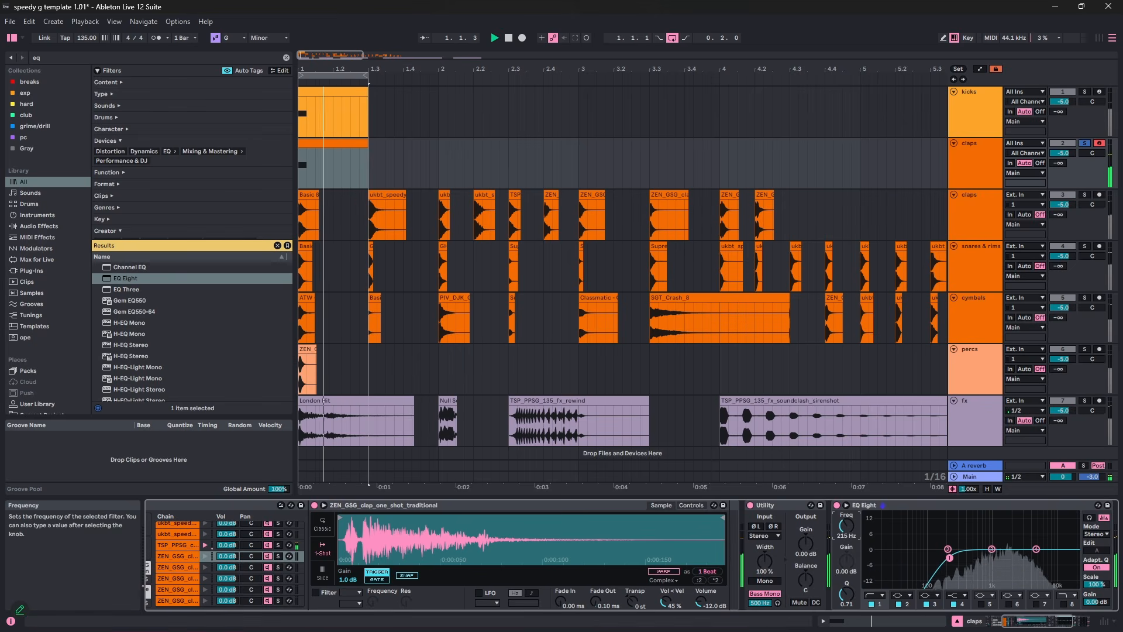
- Audition the equalized claps while transposing the Pitch device between +4 st and +2 st
mouse_move(1027, 623)
mouse_down()
mouse_move(1045, 625)
mouse_move(1013, 625)
mouse_up()
key(space)
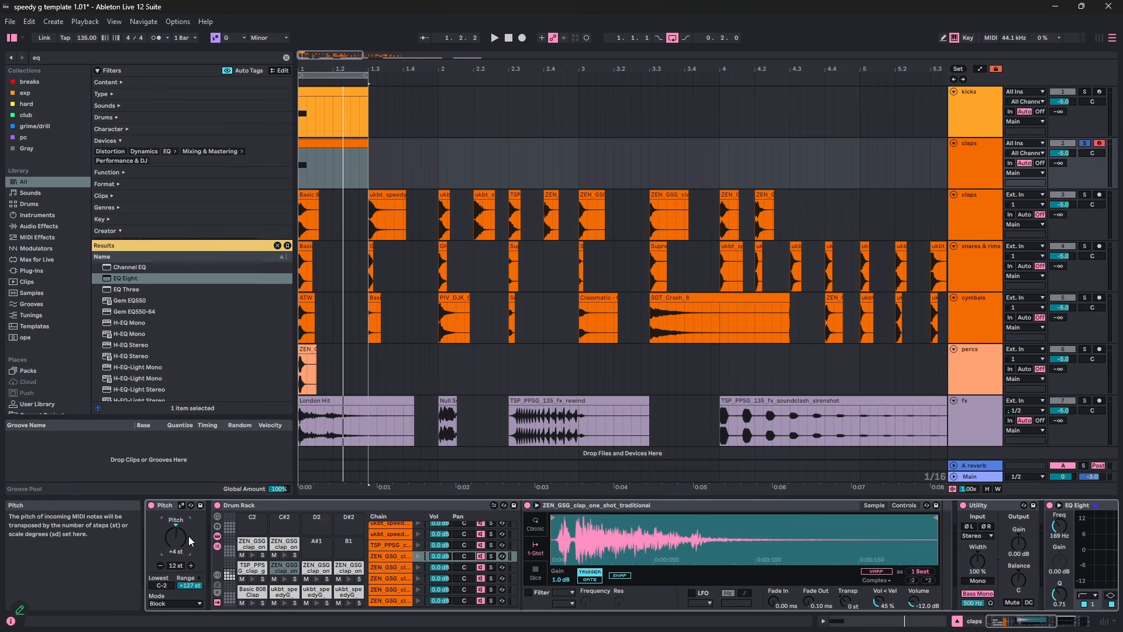
key(space)
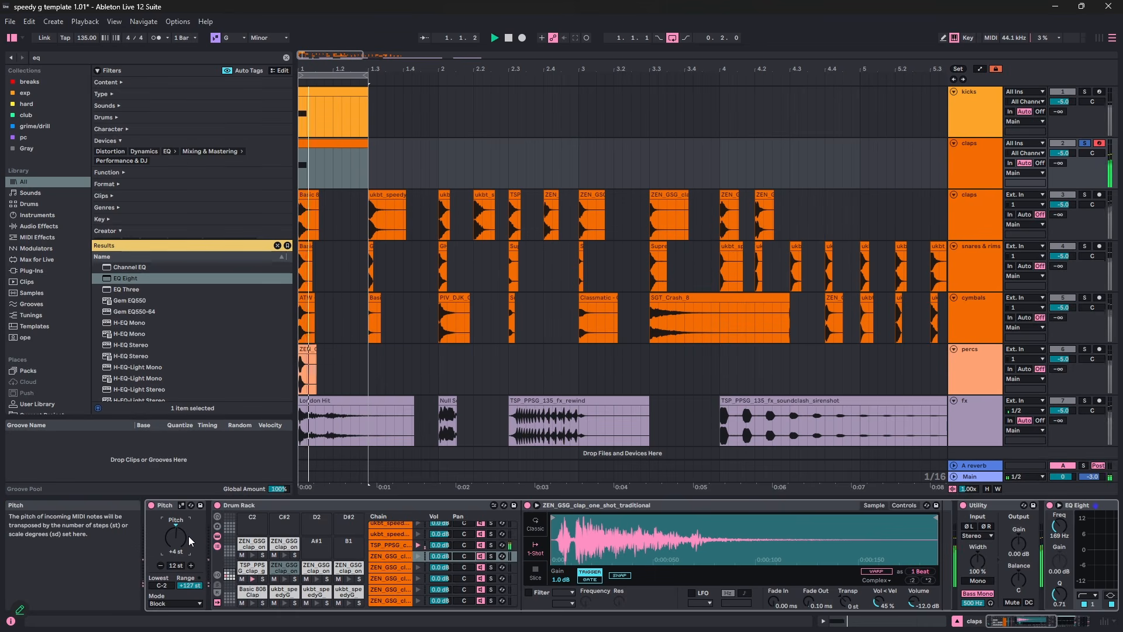
key(Up)
key(Down)
key(Down)
key(Down)
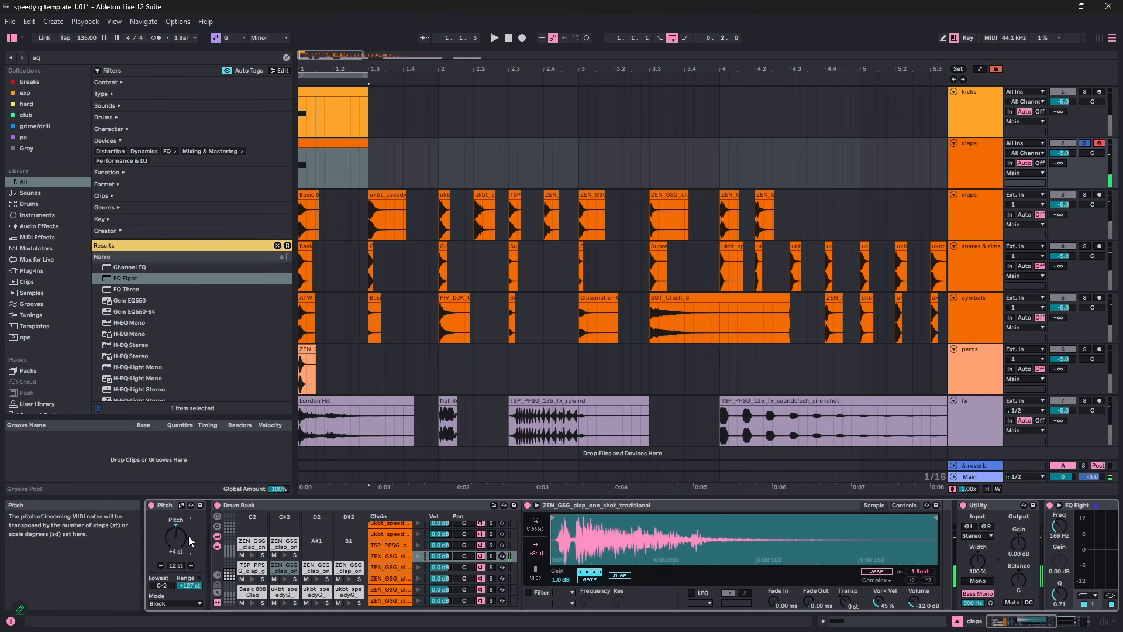
key(Down)
key(Down)
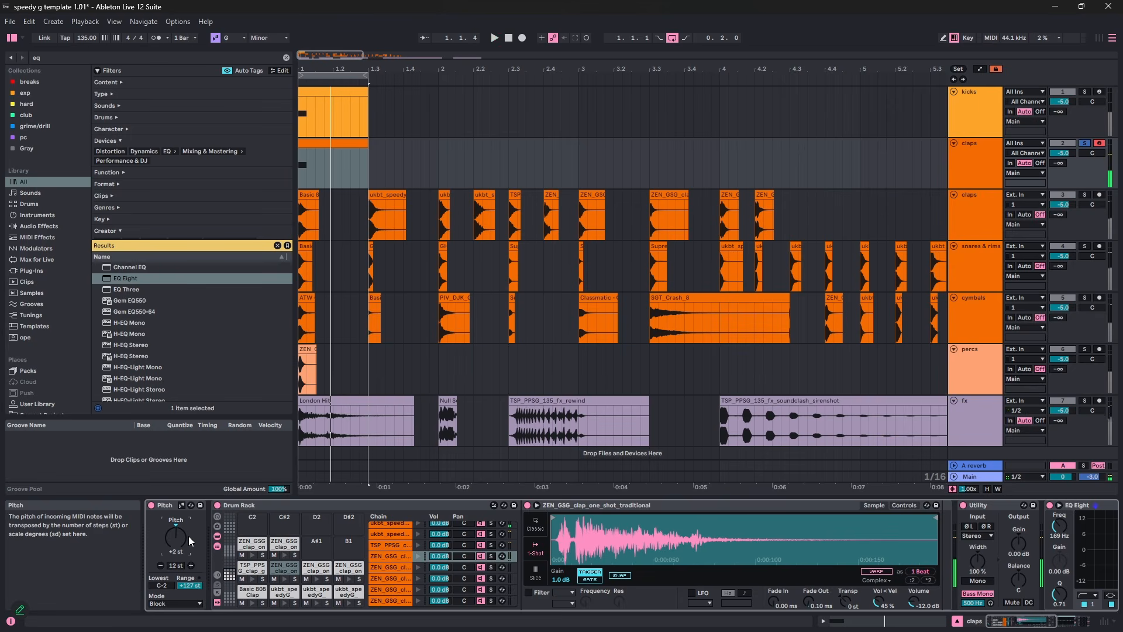
key(Up)
key(Up)
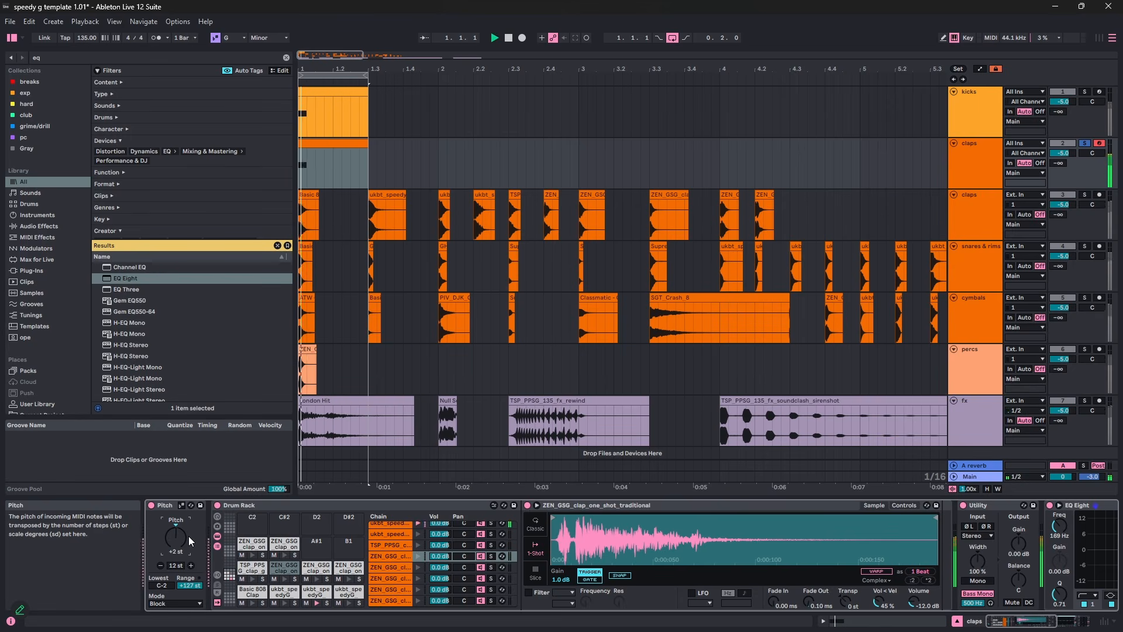
- Insert an EQ Eight into the ukbt_speedyG_clap_2 pad's own chain, directly after its sampler
click(318, 592)
key(space)
click(1036, 625)
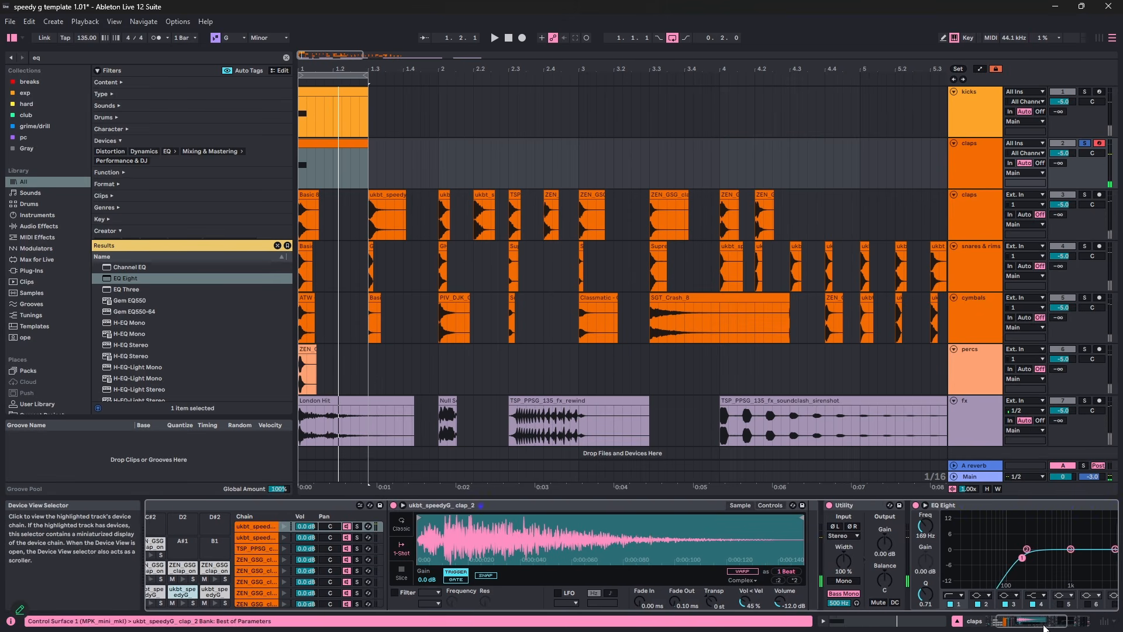
key(ctrl+f)
text(eq)
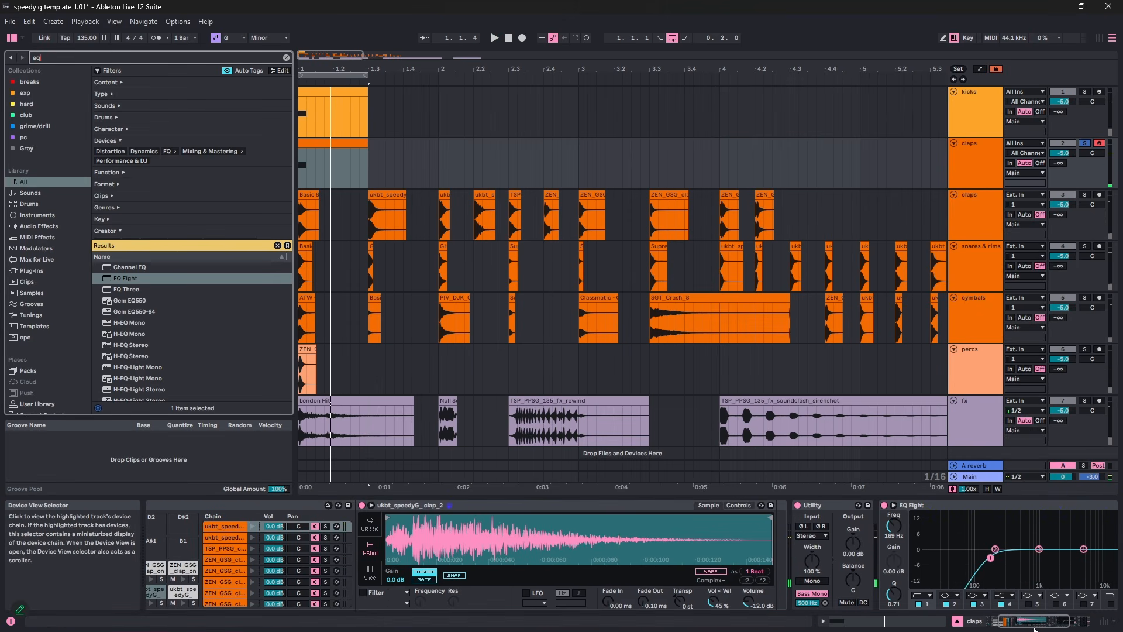
drag(202, 278, 777, 591)
- Dip the third band of the ukbt_speedyG_clap_2 EQ Eight by about 3.1 dB at about 1.78 kHz while it plays
drag(938, 549, 953, 557)
key(space)
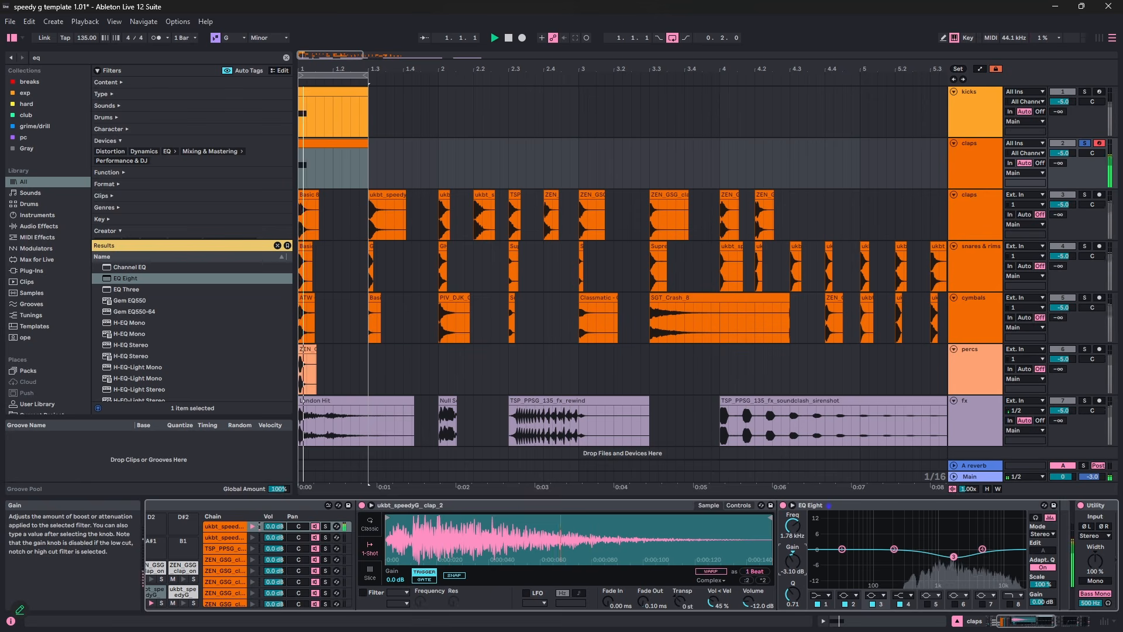
drag(792, 561, 792, 560)
- Set the Pitch device to +4 st and play the claps through it
drag(1024, 621, 1013, 621)
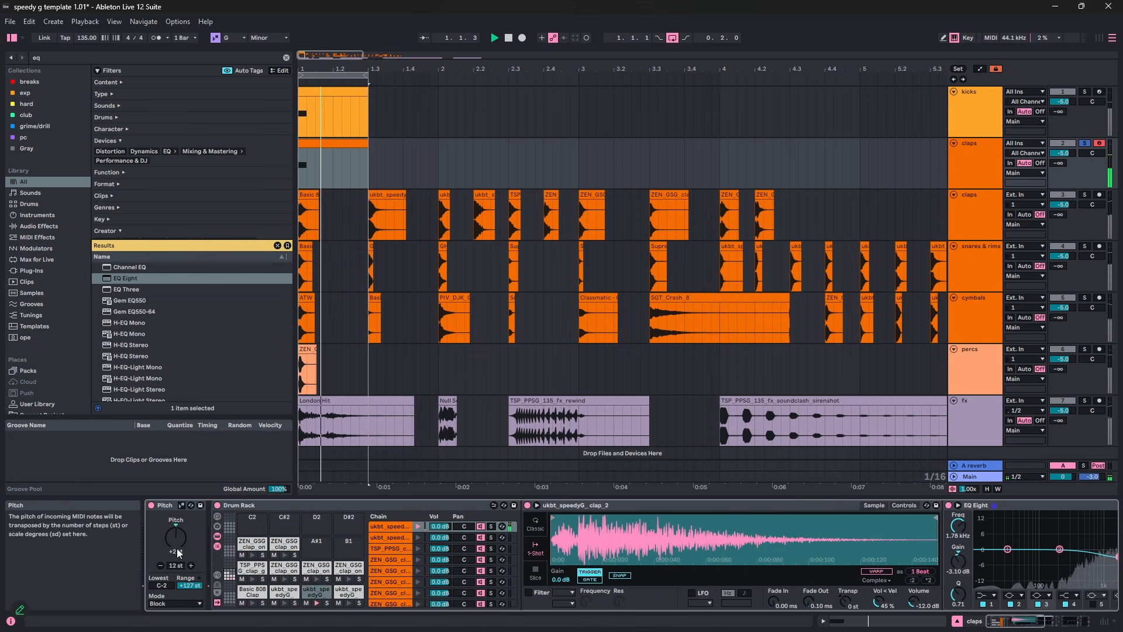
drag(176, 537, 175, 535)
key(space)
key(space)
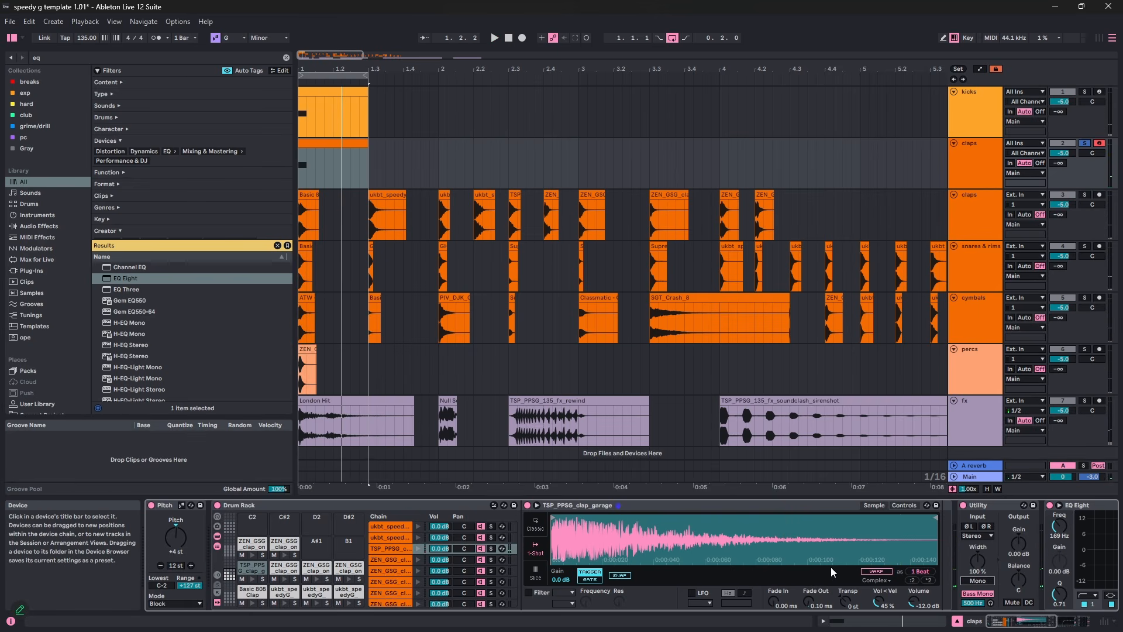
- Insert a Utility into the TSP_PPSG_clap_garage pad's chain and narrow its width to 37%
key(ctrl+f)
text(ut)
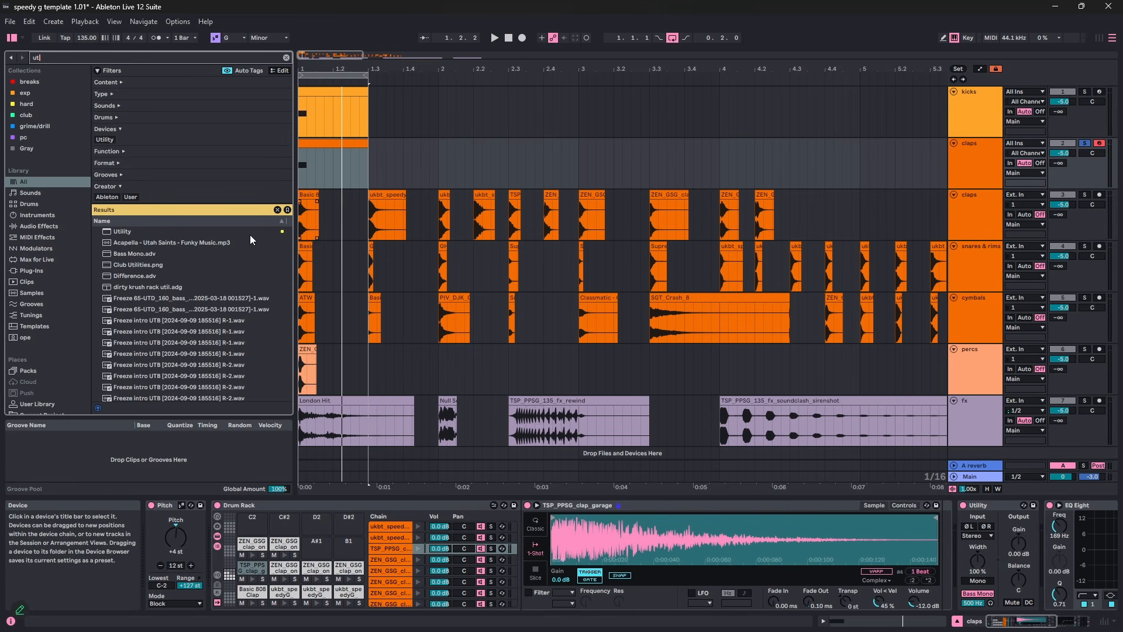
double_click(114, 232)
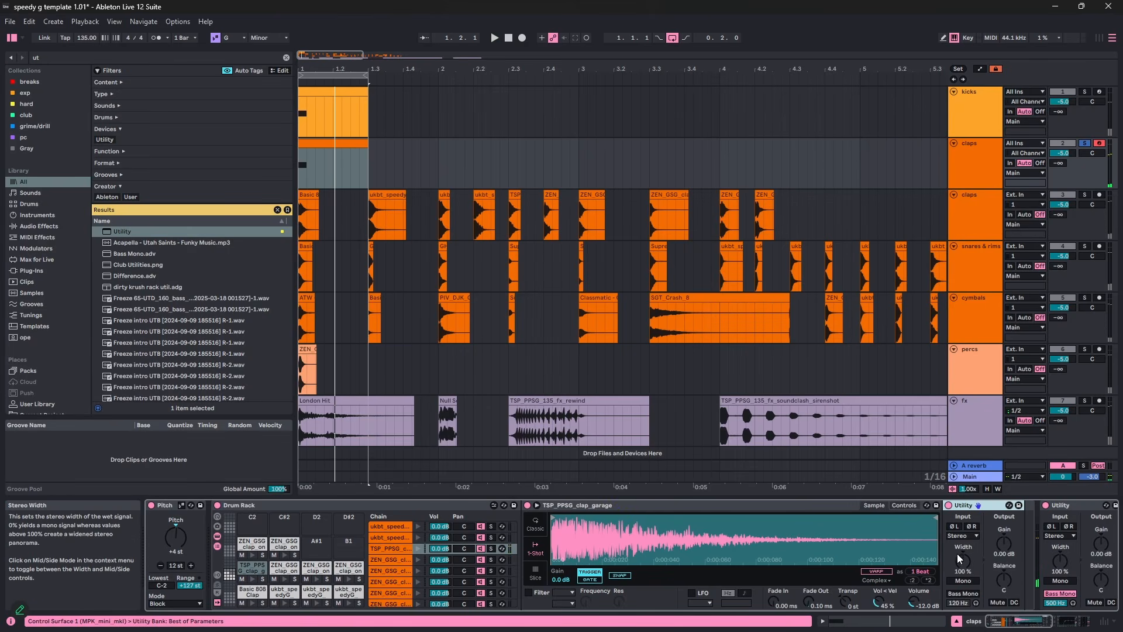
drag(957, 553, 957, 570)
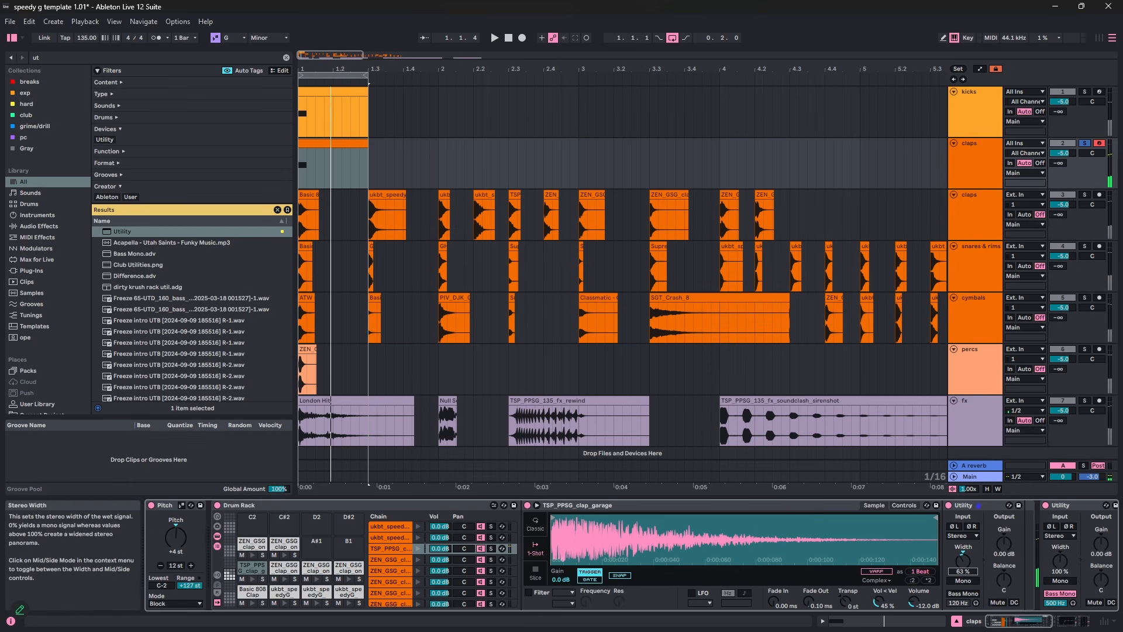
drag(957, 568, 956, 569)
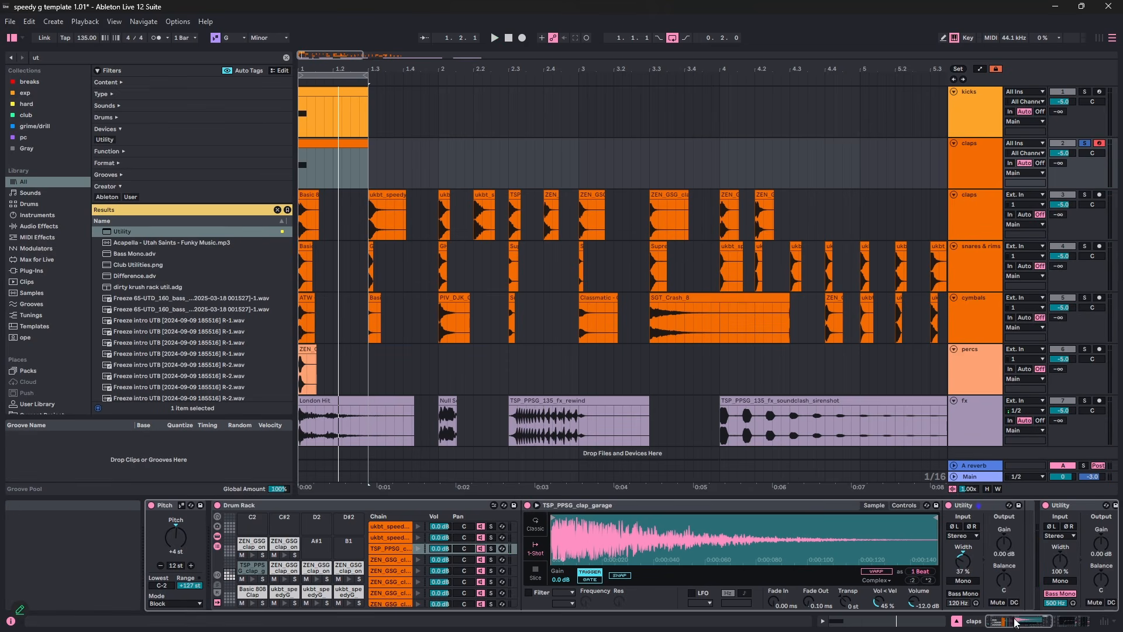
- Find the Wider plug-in and insert it between the EQ Eight and the Limiter on the claps track
drag(1015, 622, 1042, 622)
key(ctrl+f)
text(wider)
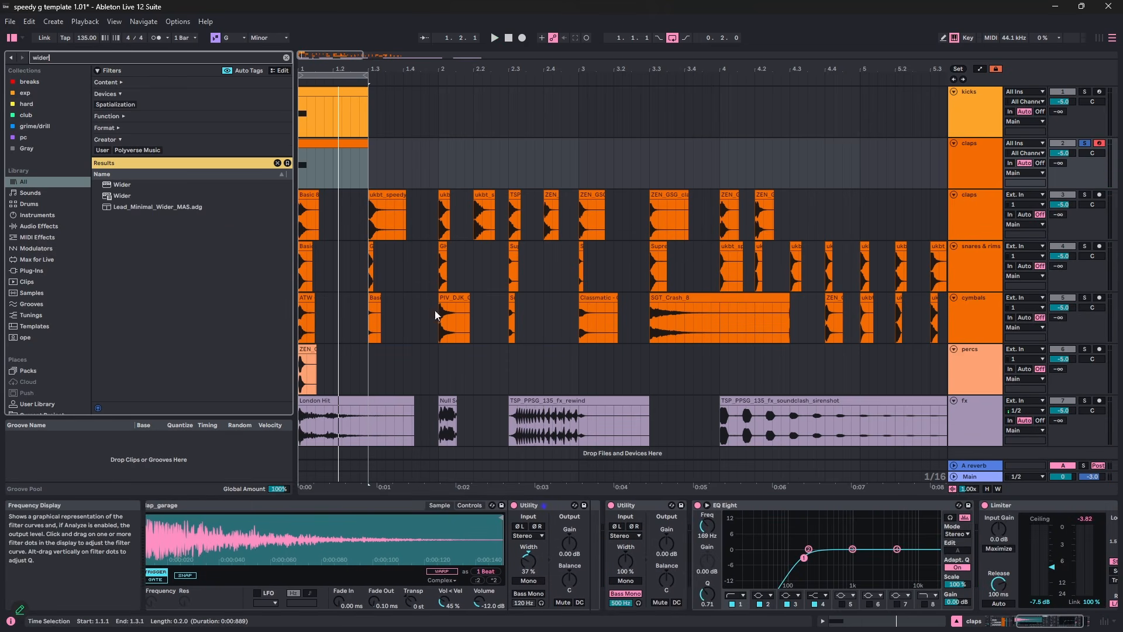
drag(124, 196, 987, 593)
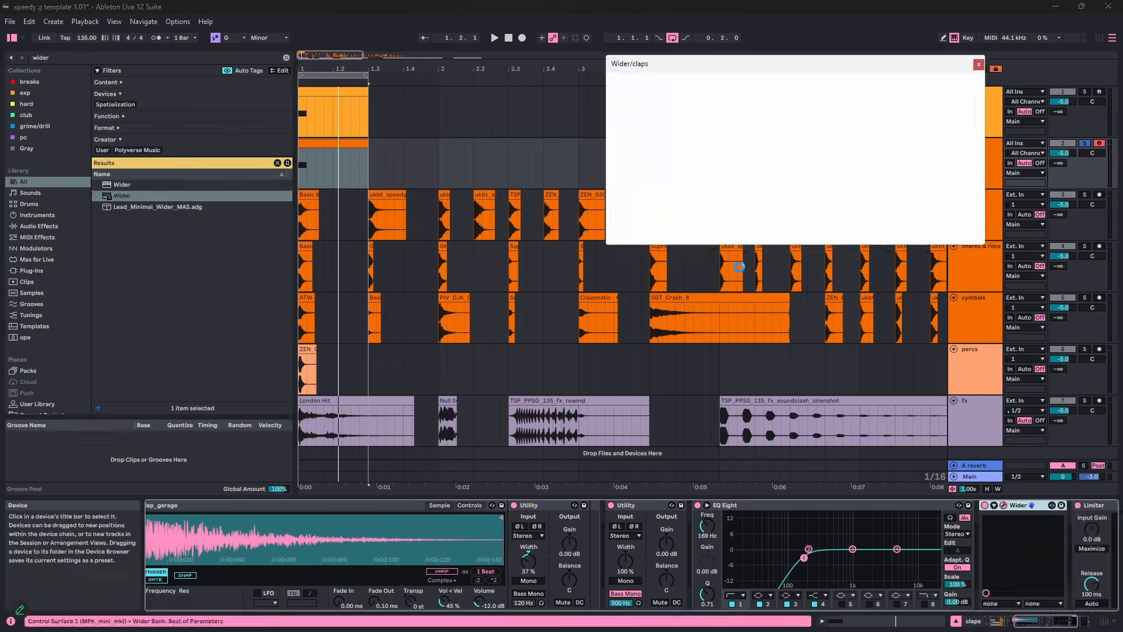
- Set Wider's low bypass to 2.04 kHz and its width to 22% while playing the clap
drag(774, 73, 617, 131)
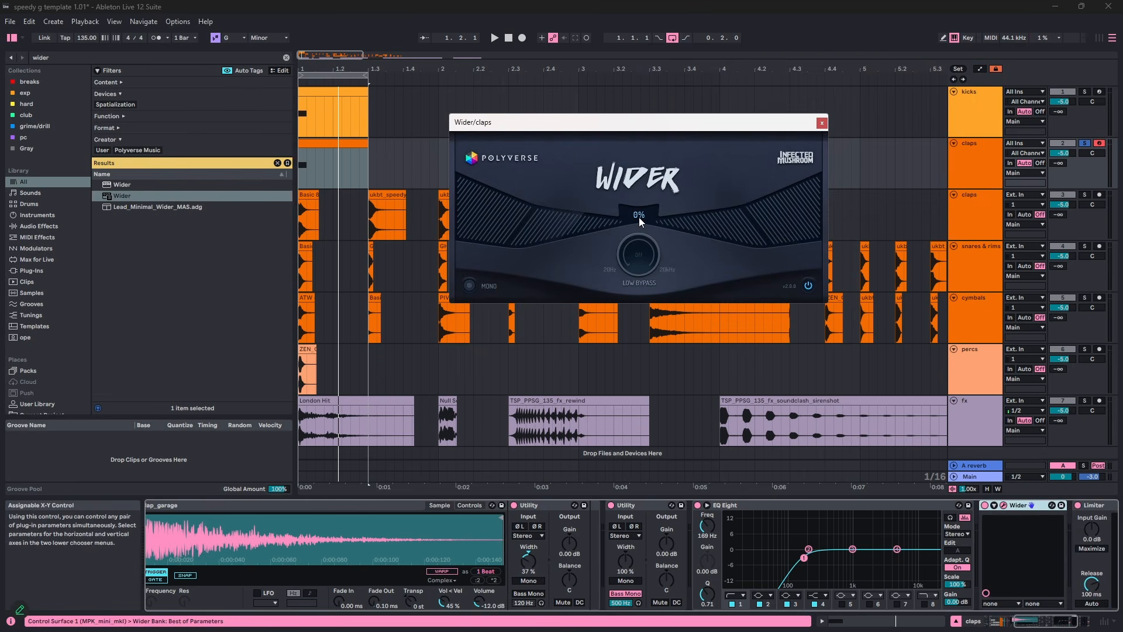
drag(644, 249, 667, 255)
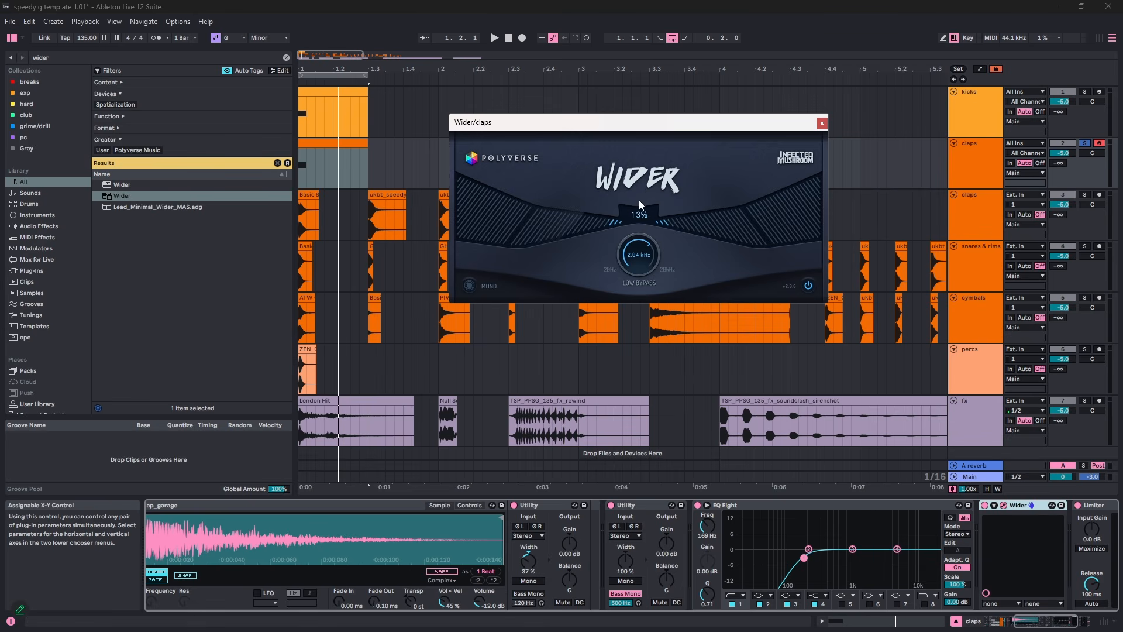
key(space)
mouse_move(640, 191)
mouse_down()
mouse_move(653, 129)
mouse_move(654, 197)
mouse_up()
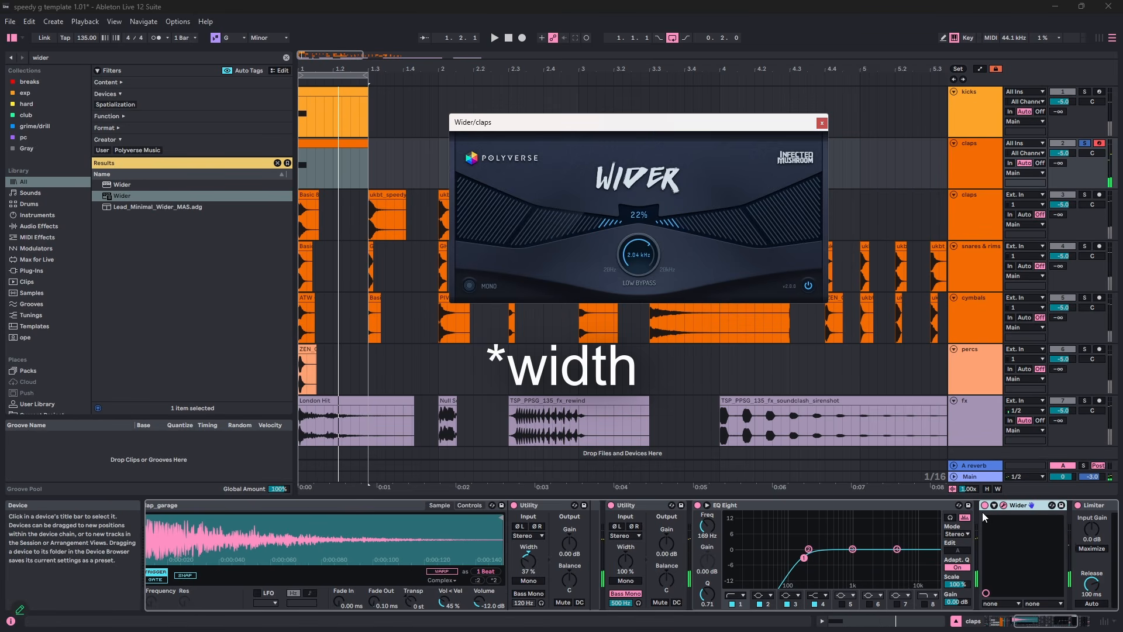
- Raise the Pitch device to +5 st and audition the widened claps
key(space)
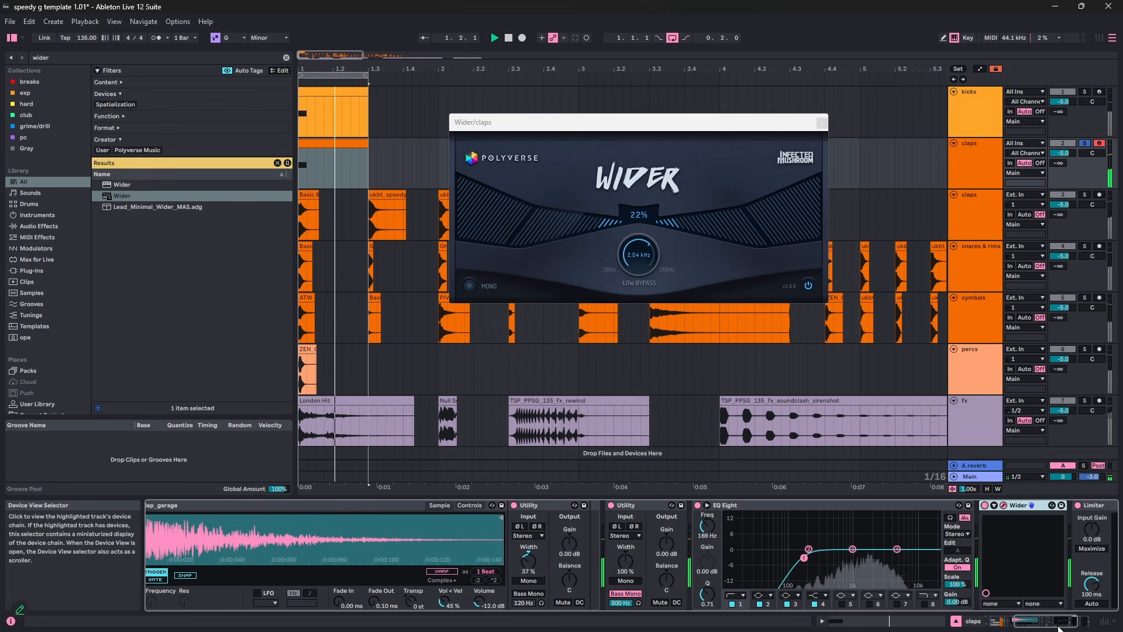
drag(1059, 627, 1033, 627)
key(space)
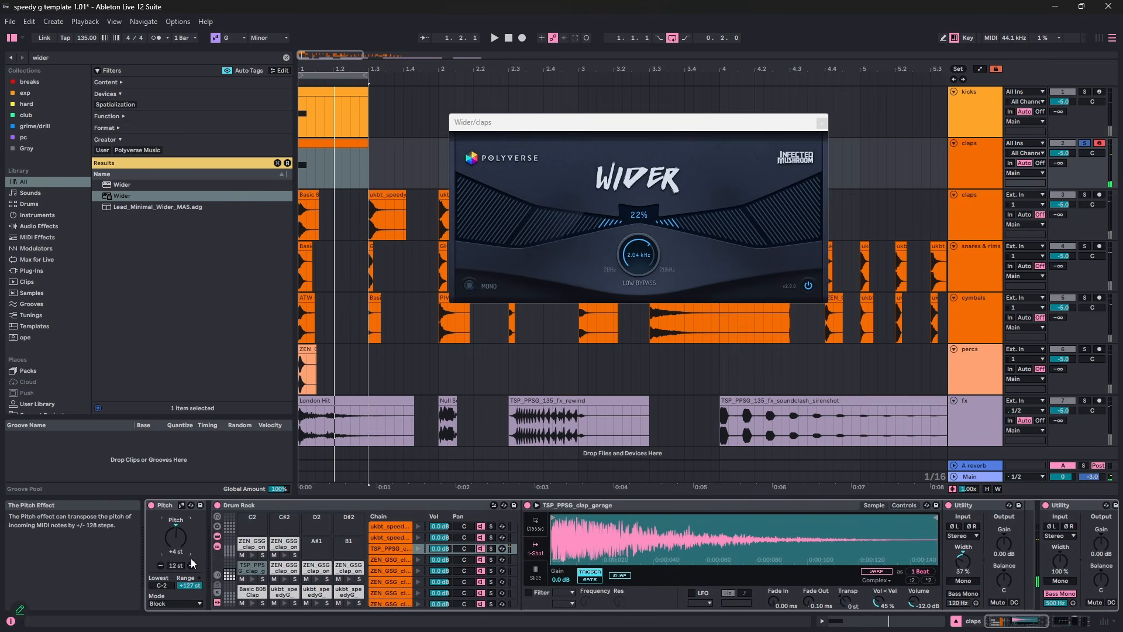
key(Up)
key(space)
key(space)
key(space)
key(space)
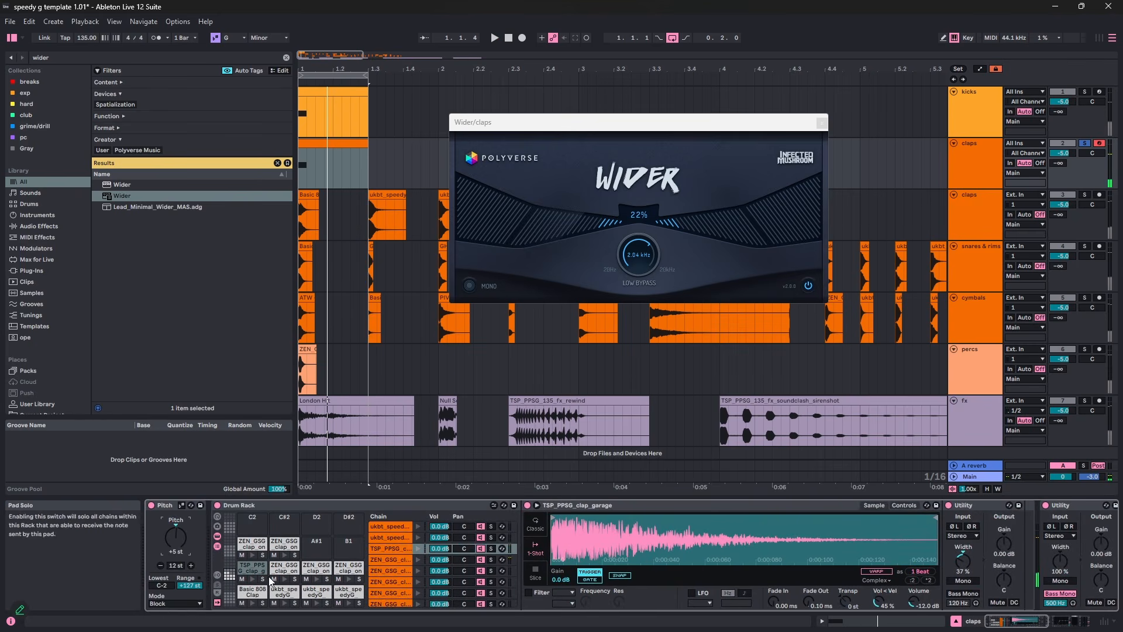
- Copy the garage clap's Utility to the ZEN_GSG_clap_one_shot_traditional pad's chain and play that clap
click(1002, 509)
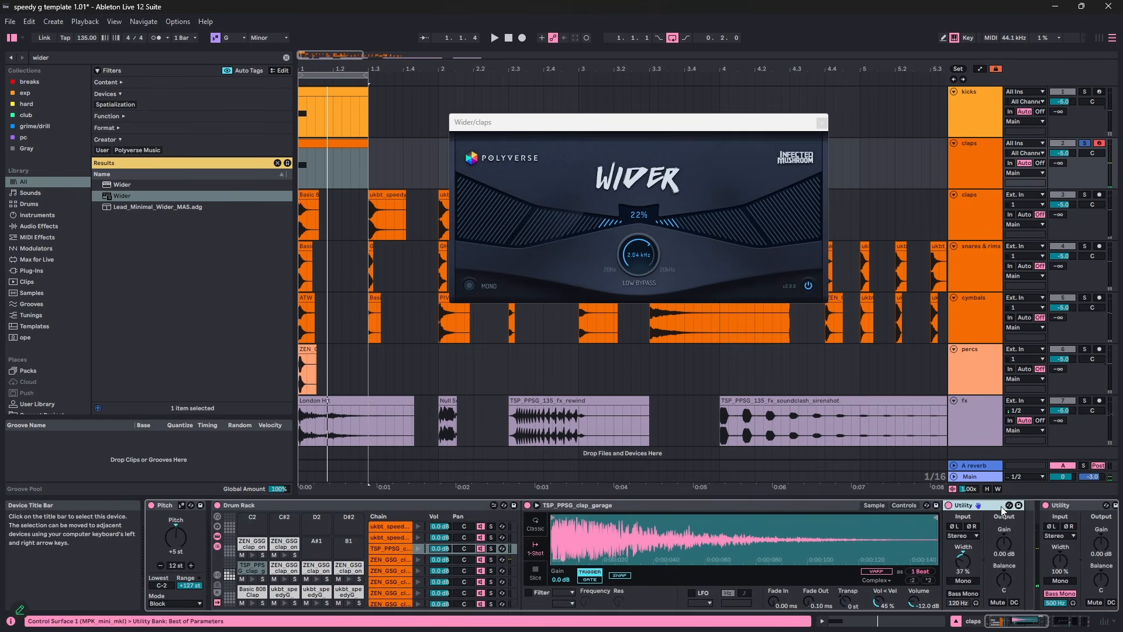
click(278, 570)
key(space)
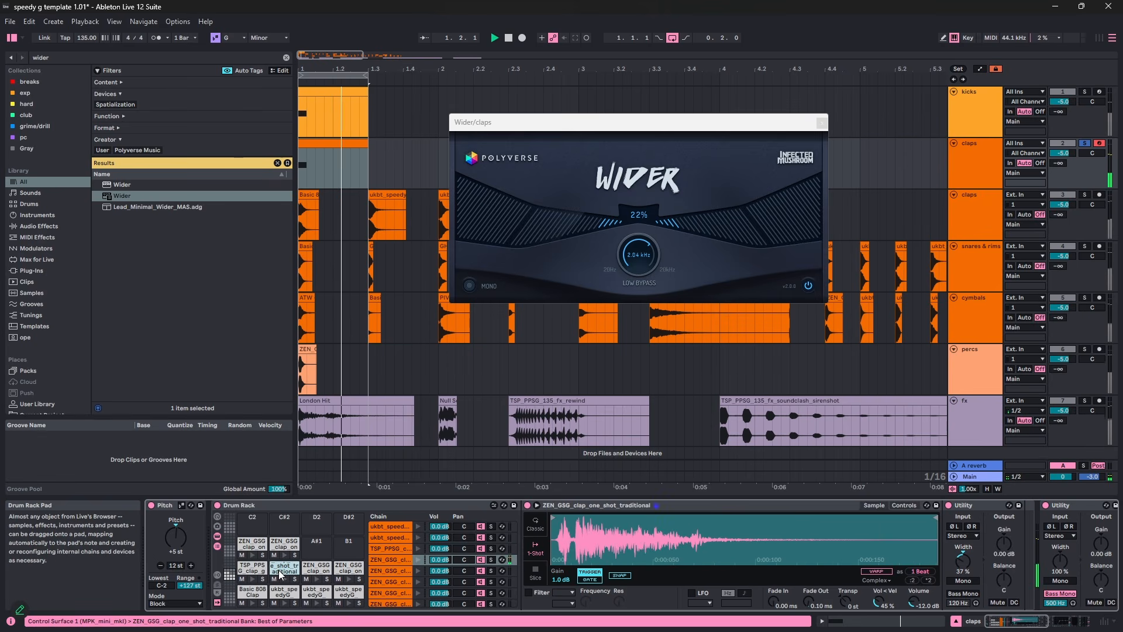
key(space)
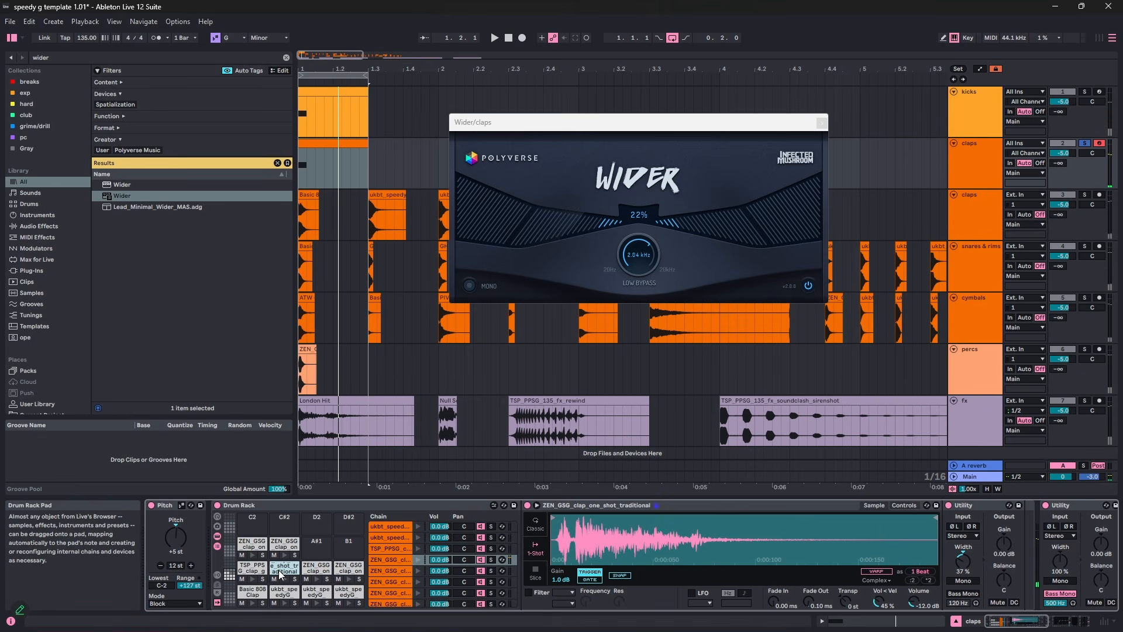
- Compare the traditional clap without its Utility by deleting the device, playing the clap and undoing the deletion
key(Delete)
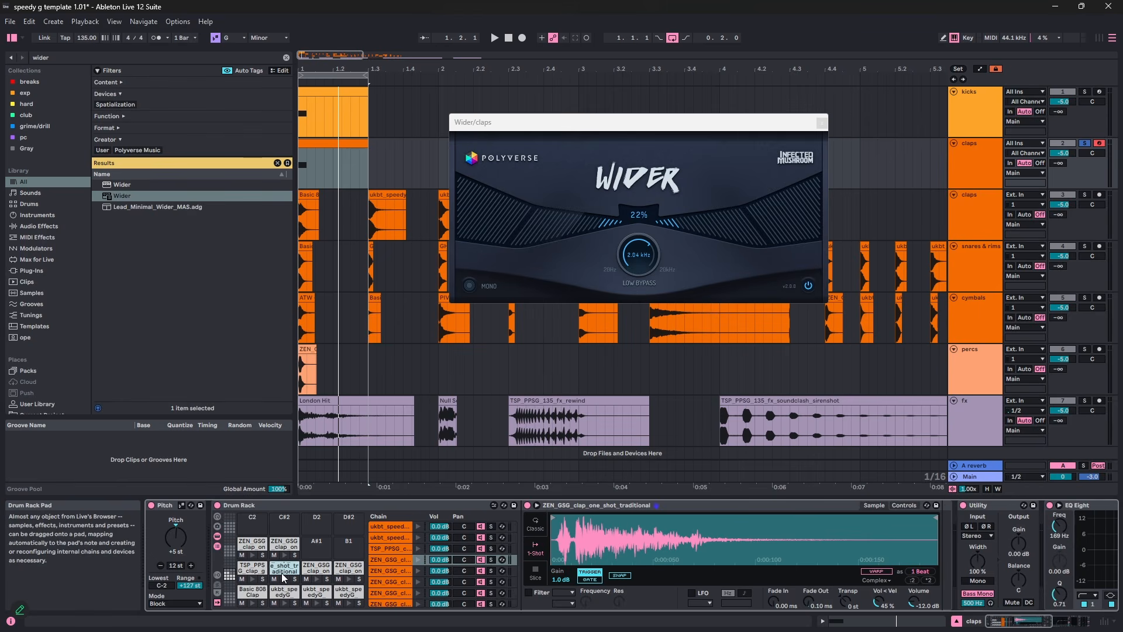
key(space)
key(ctrl+z)
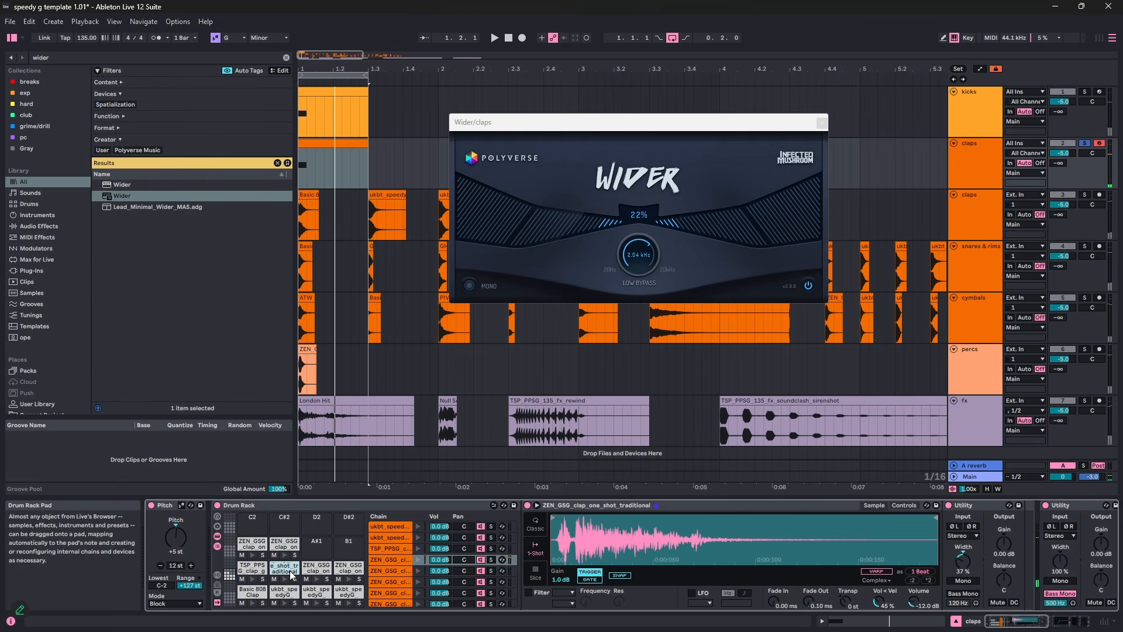
key(space)
scroll(180, 556, up, 1)
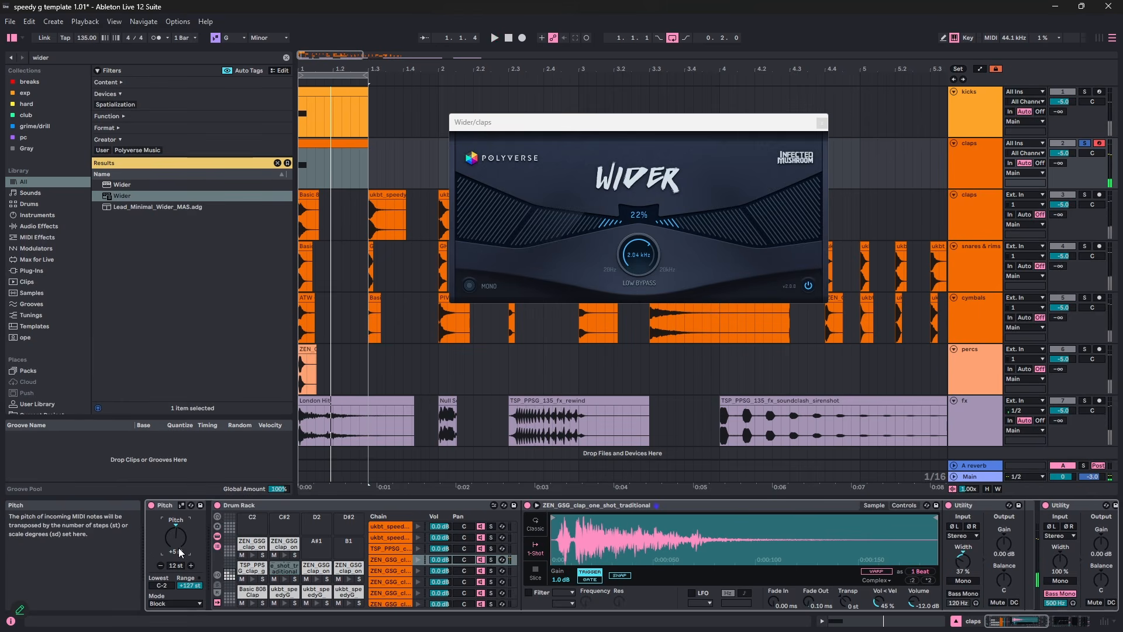
- Insert a Drum Buss after the Utility in the ZEN_GSG_clap_one_shot_traditional pad's chain
click(1044, 627)
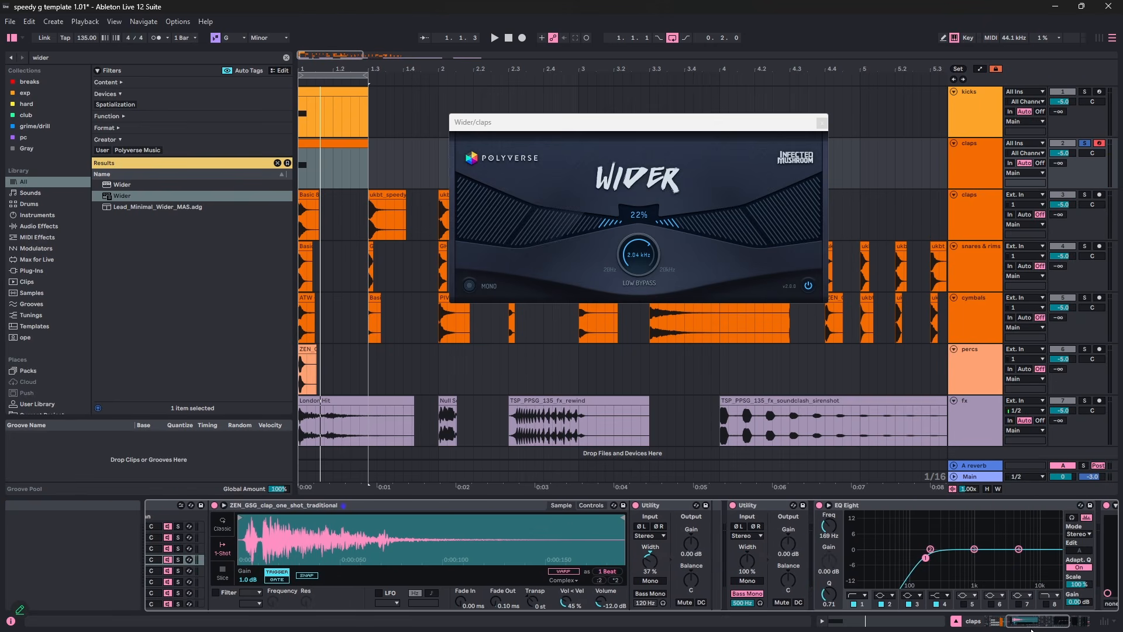
key(ctrl+f)
text(drum)
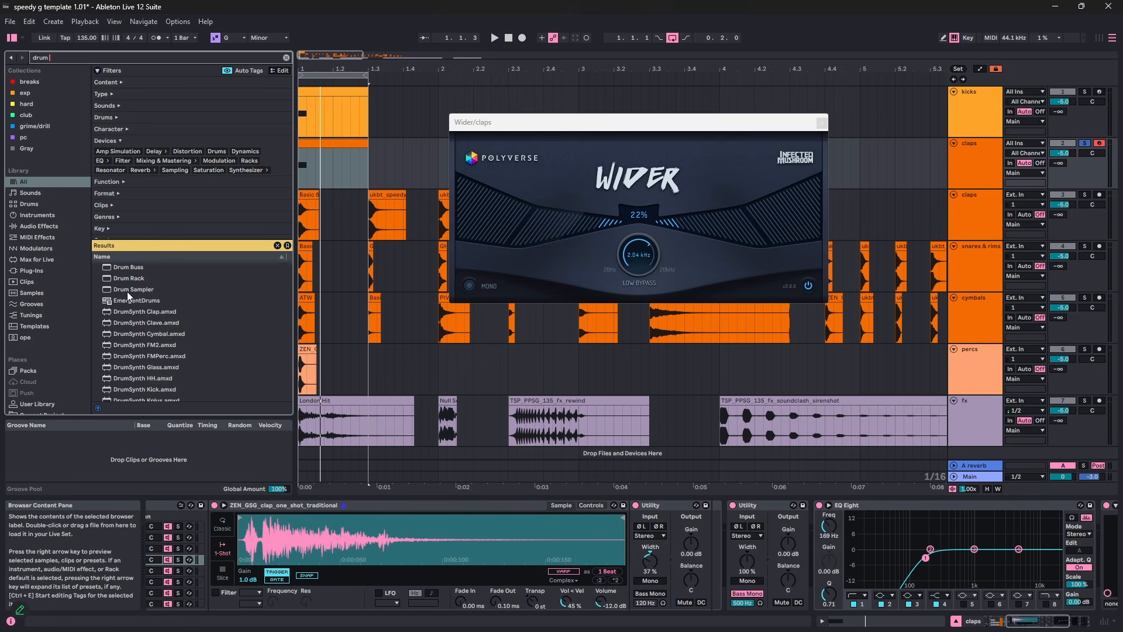
click(125, 269)
drag(599, 507, 728, 525)
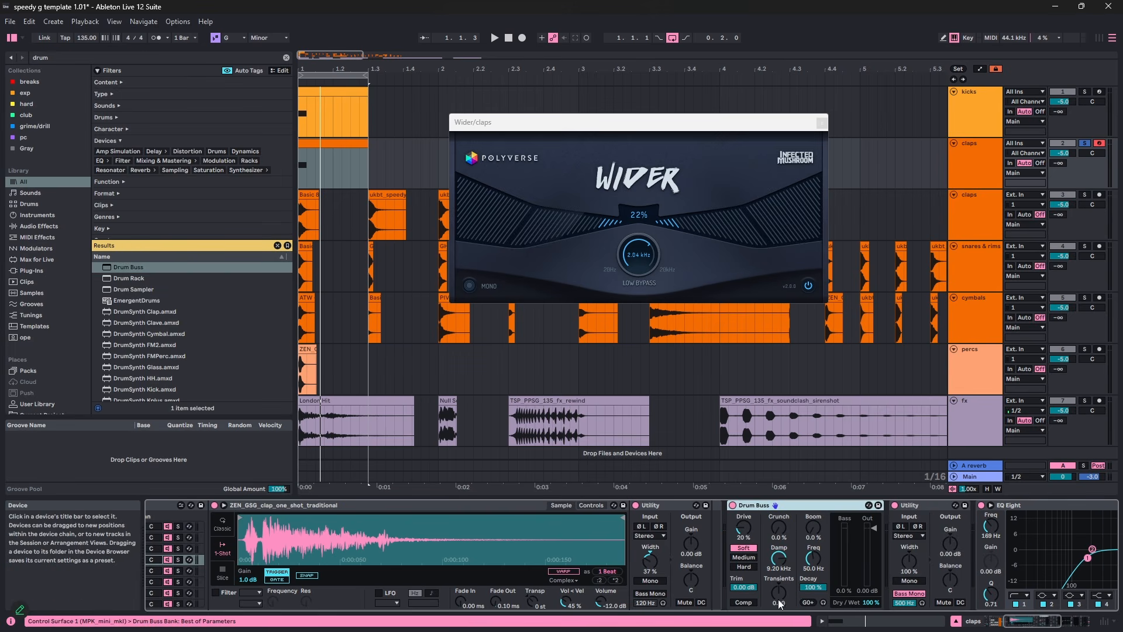
- Set the Drum Buss damp frequency to about 7.39 kHz and its dry/wet to 23% while the clap plays
key(space)
drag(866, 602, 866, 612)
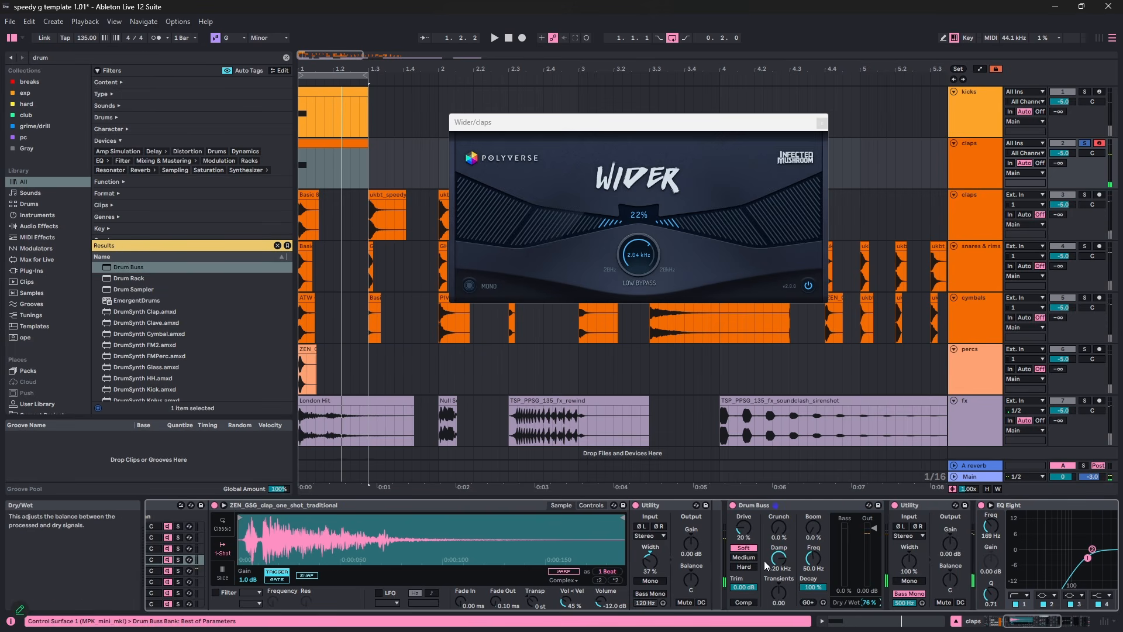
drag(779, 559, 780, 541)
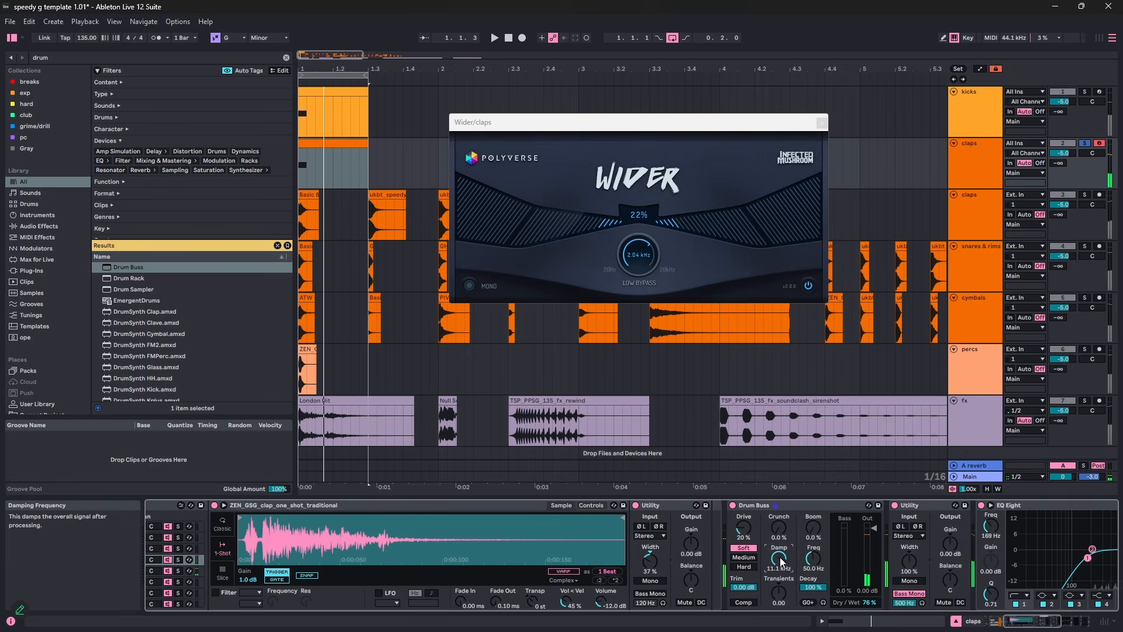
drag(867, 602, 867, 630)
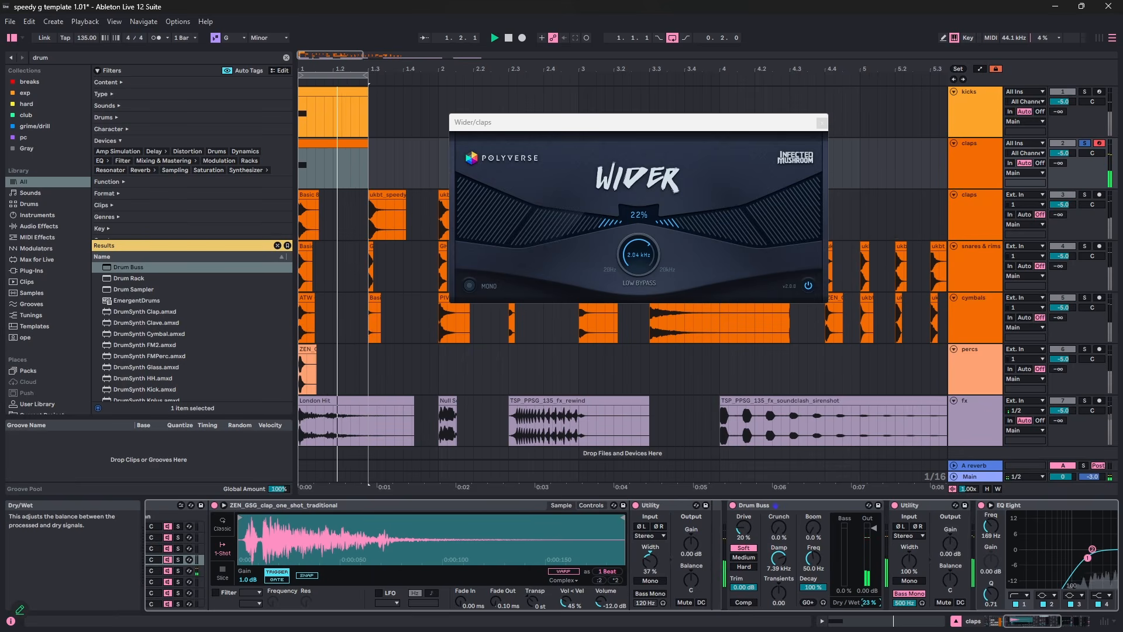
- Compare the traditional clap with and without Drum Buss, lower the Drum Buss dry/wet to 19% and close the Wider window
click(733, 504)
click(734, 503)
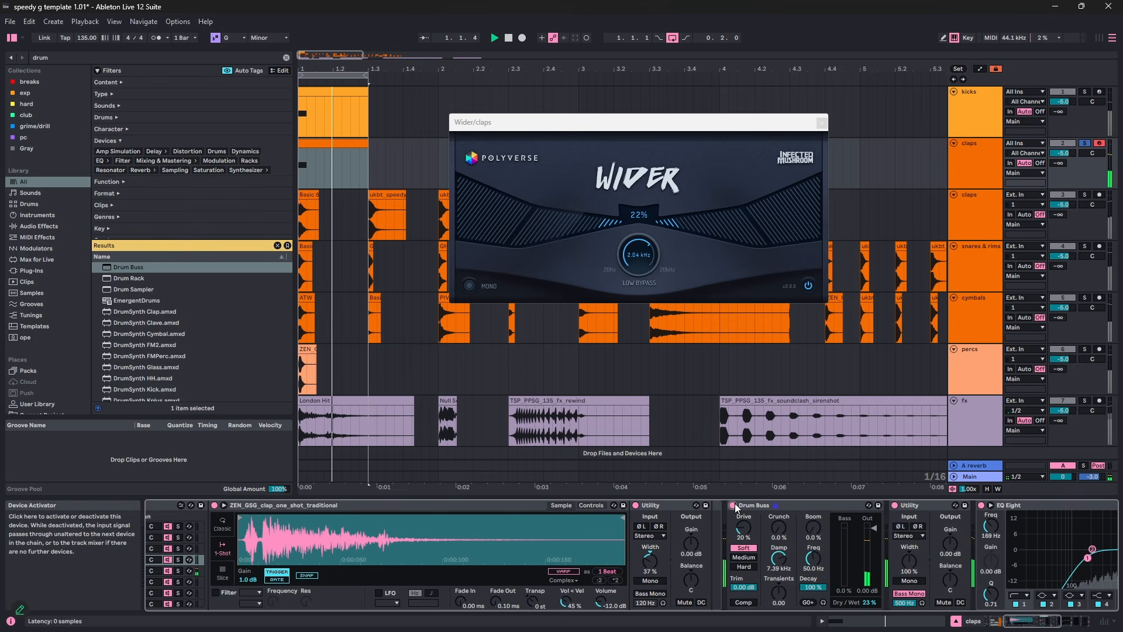
click(1034, 623)
click(603, 504)
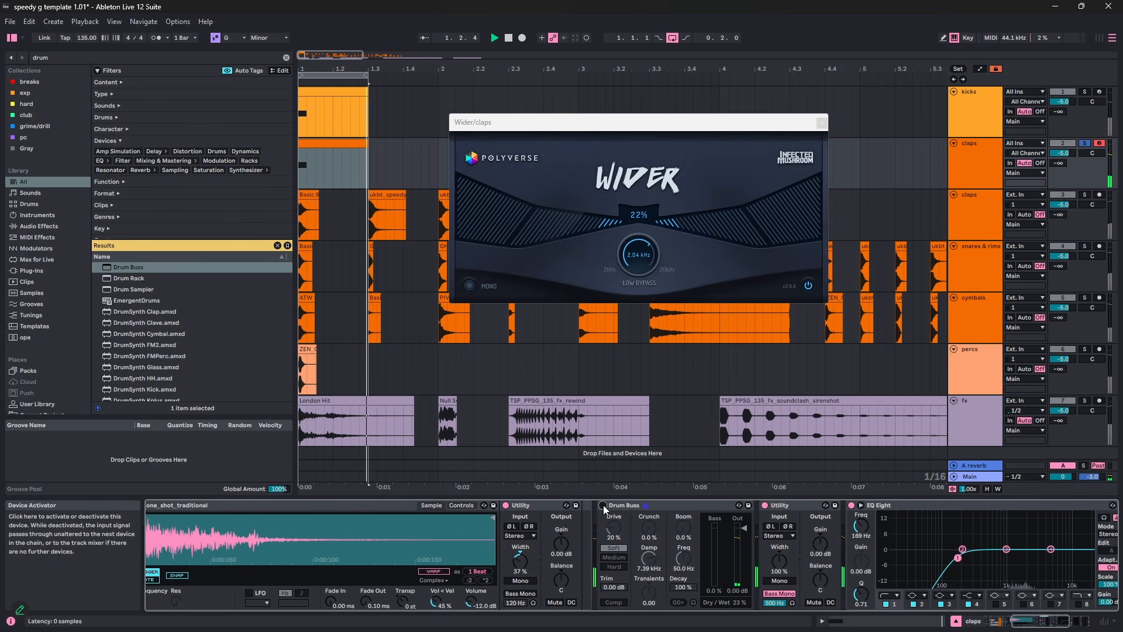
click(603, 504)
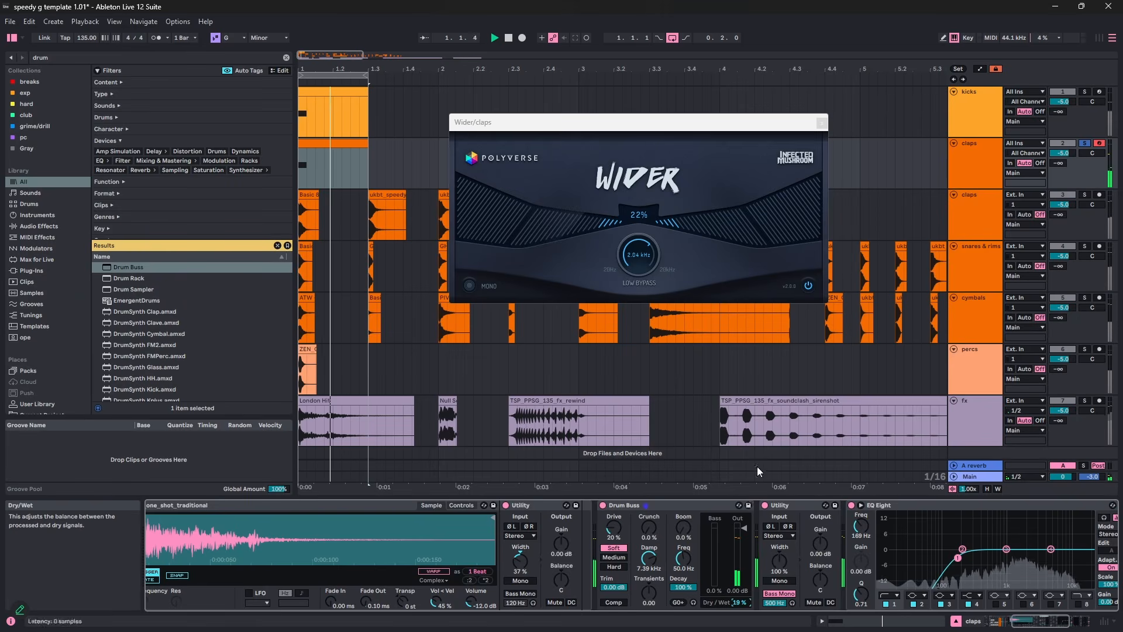
click(821, 122)
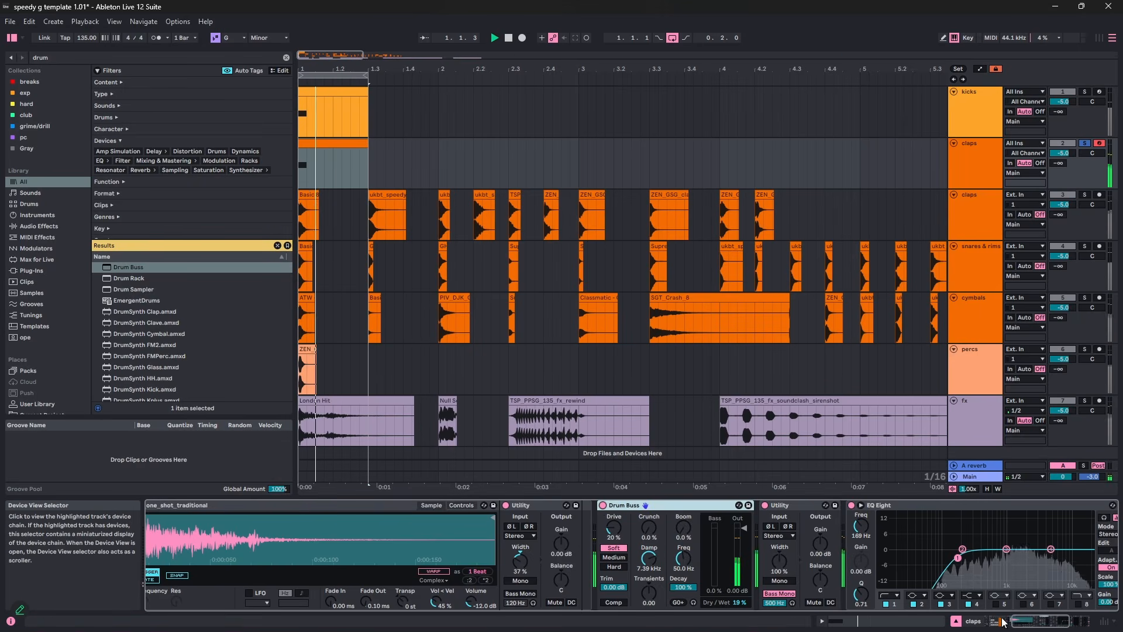
click(1075, 625)
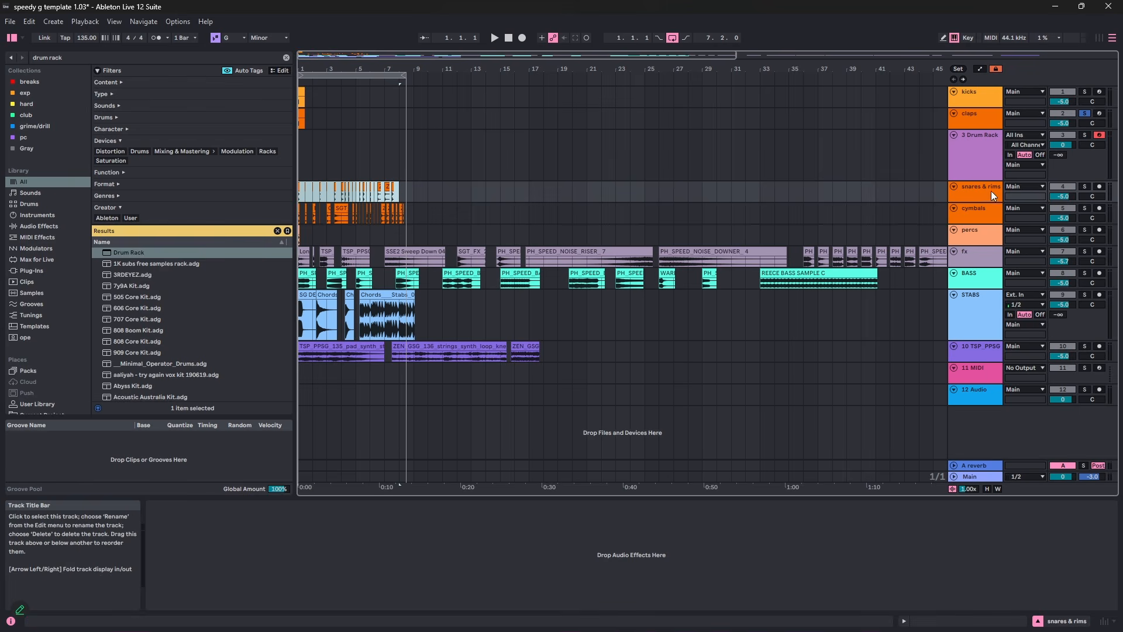
- Solo the new 3 Drum Rack track and set its volume to -5.0 dB
click(987, 164)
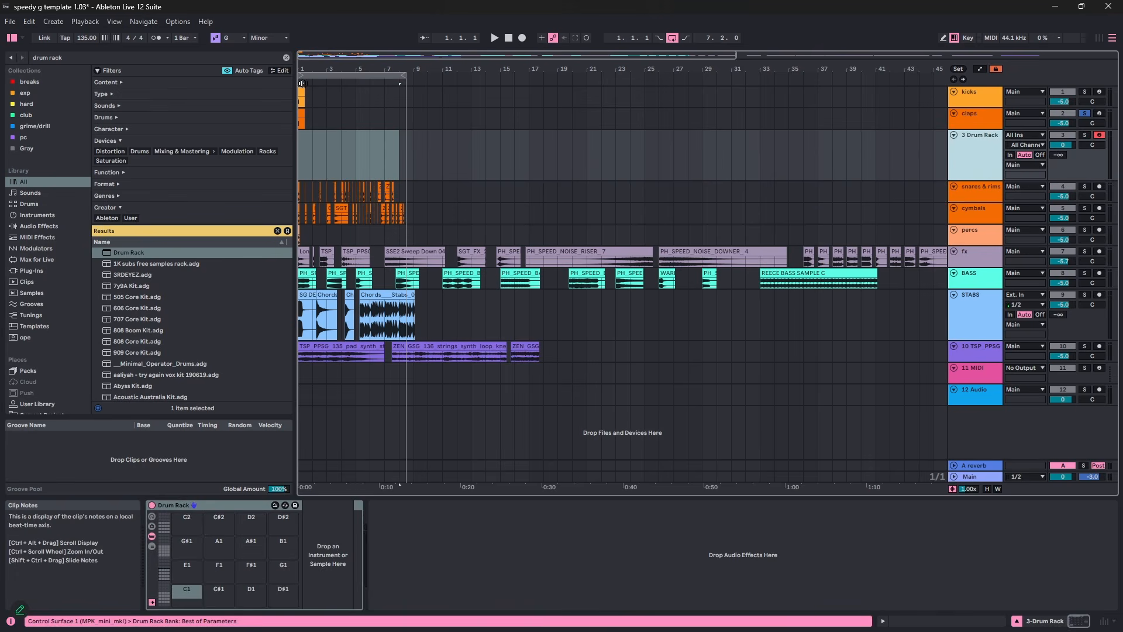
drag(303, 71, 303, 103)
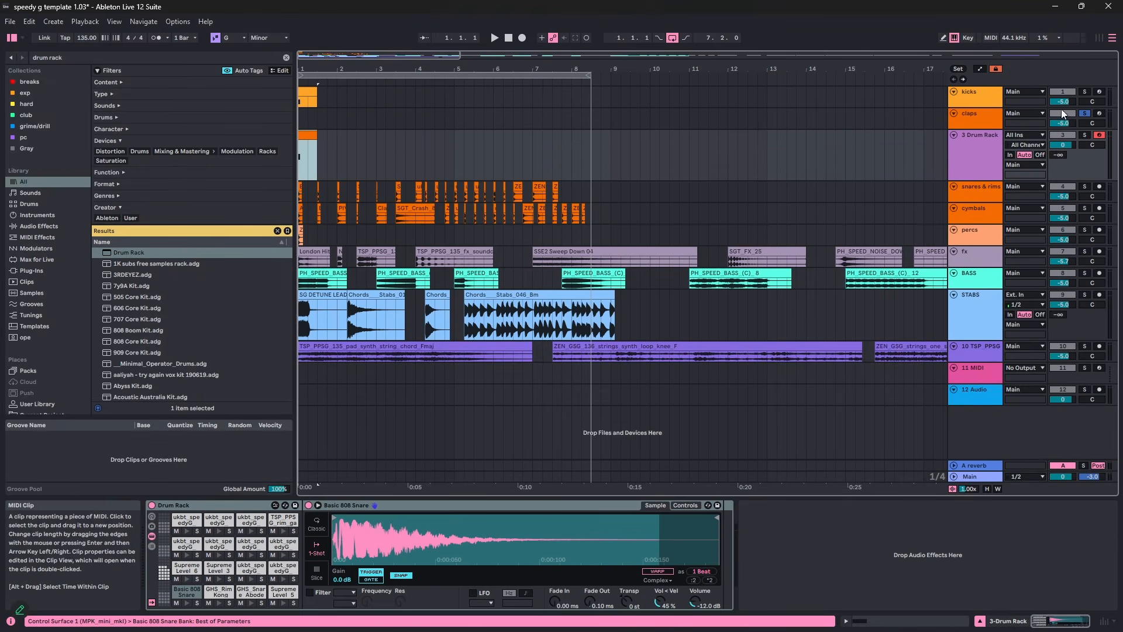
click(1085, 135)
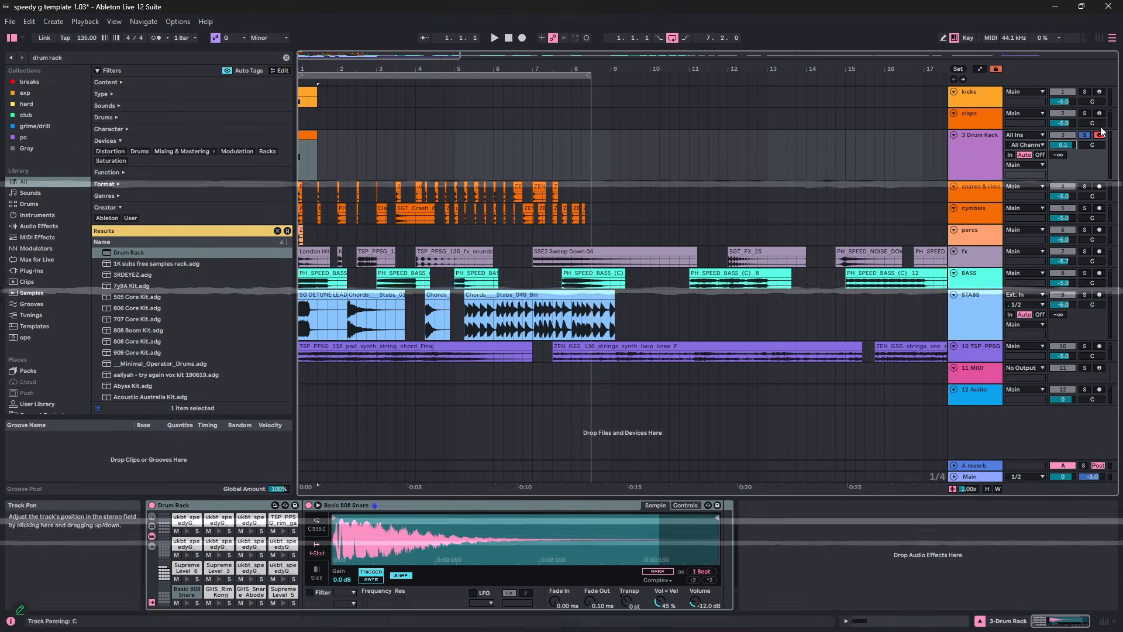
- Colour the 3 Drum Rack track orange and rename it "snares and rims"
right_click(989, 144)
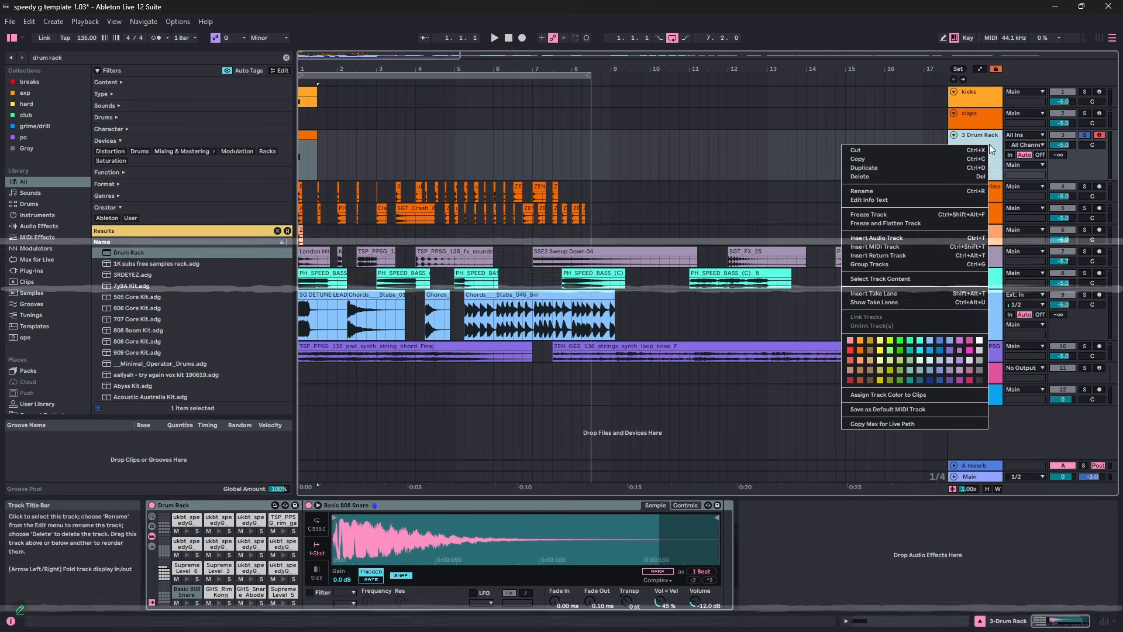
click(861, 351)
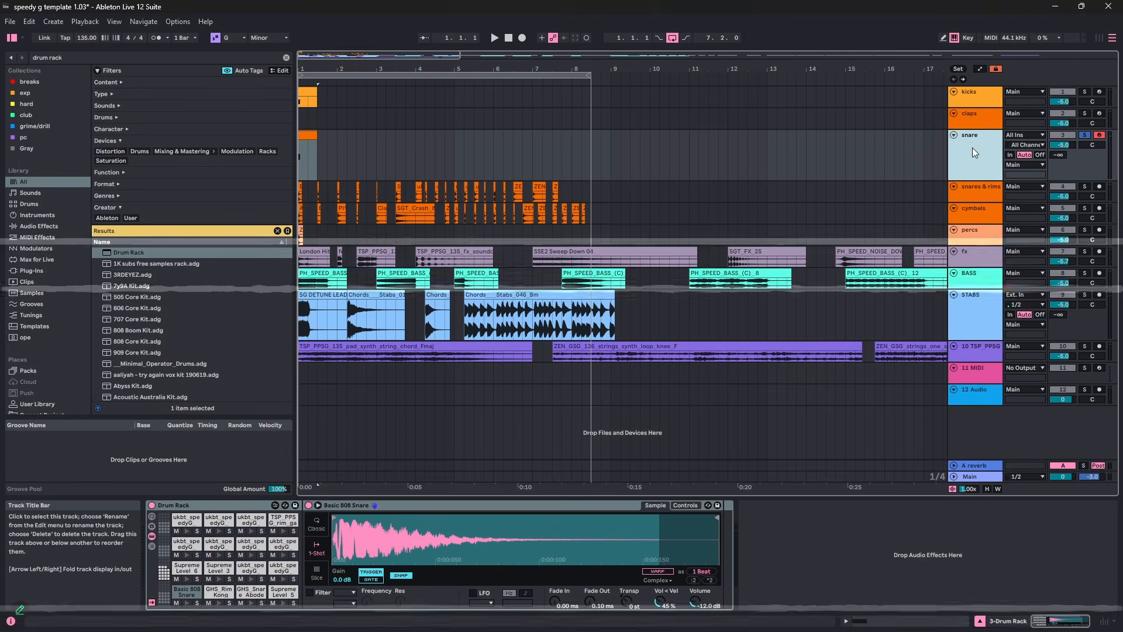
key(space)
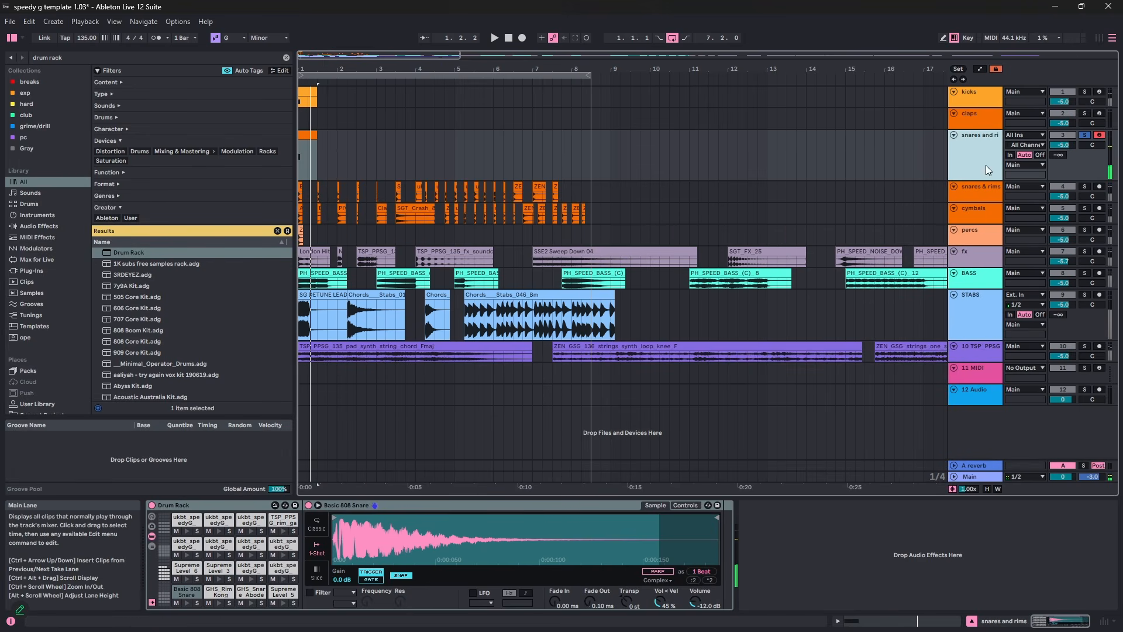
- Examine the start of the Basic 808 Snare waveform up close while playing the sample repeatedly
click(993, 474)
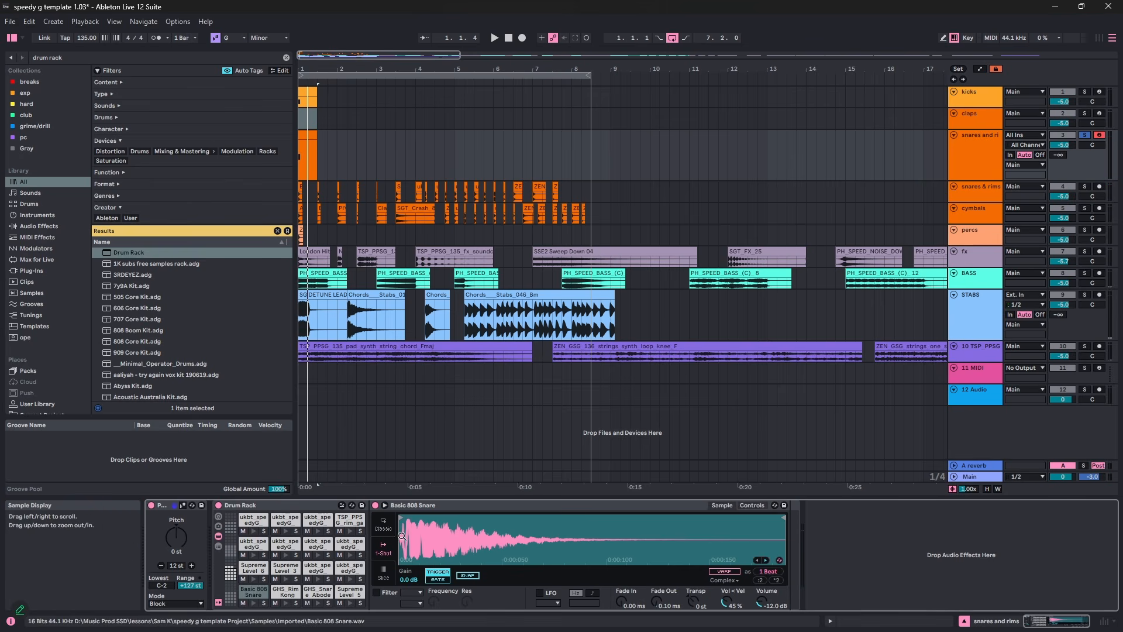
drag(416, 537, 415, 615)
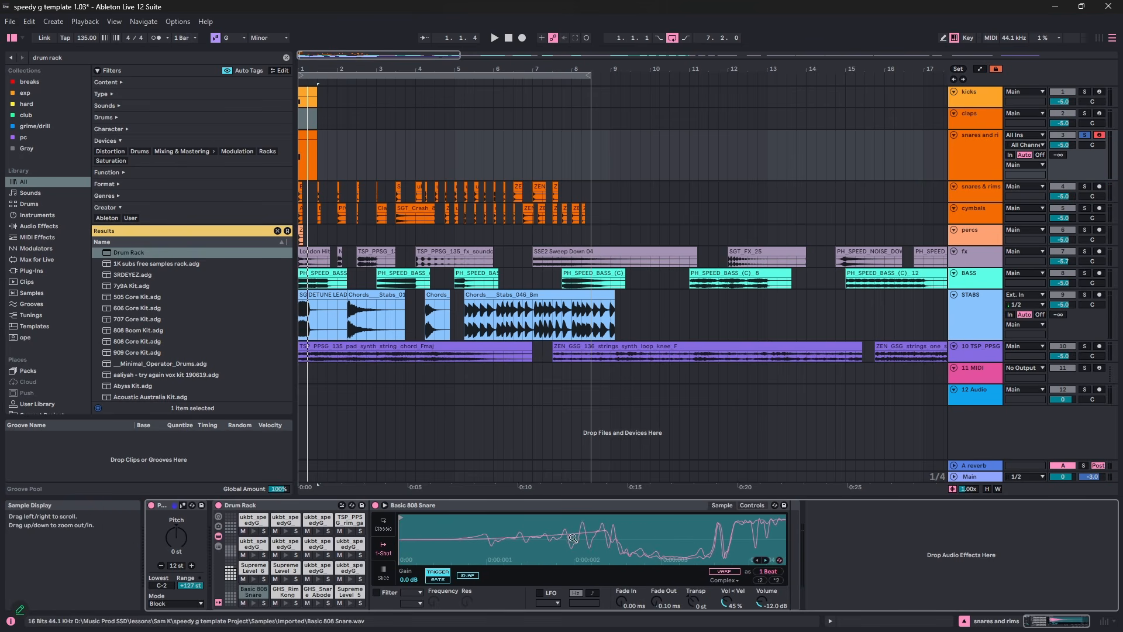
drag(573, 538, 631, 544)
mouse_move(468, 553)
mouse_down()
mouse_move(471, 585)
mouse_move(476, 568)
mouse_move(516, 543)
mouse_move(468, 520)
mouse_move(453, 543)
mouse_up()
key(space)
key(space)
key(space)
key(space)
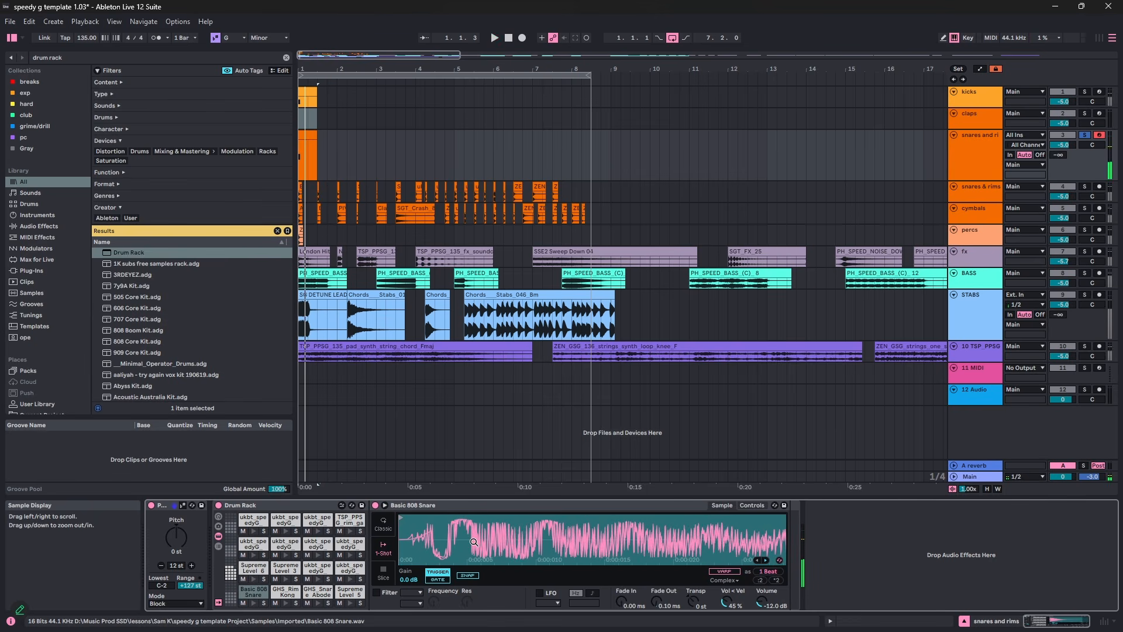
- Insert a Utility after the Drum Rack on the snares and rims track
key(ctrl+f)
text(ut)
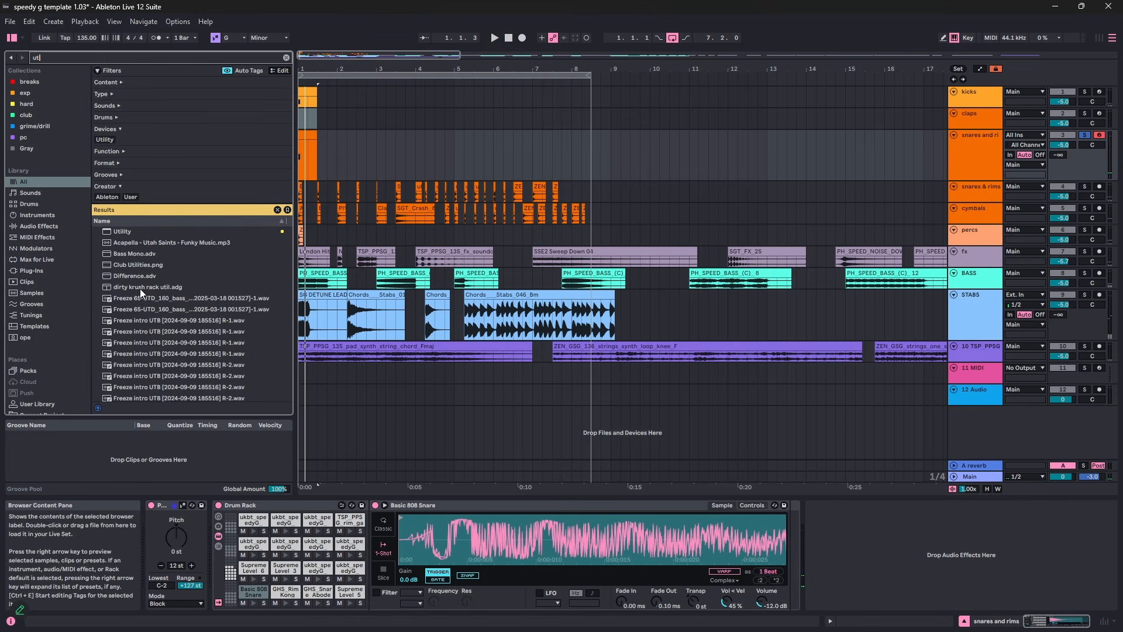
double_click(162, 232)
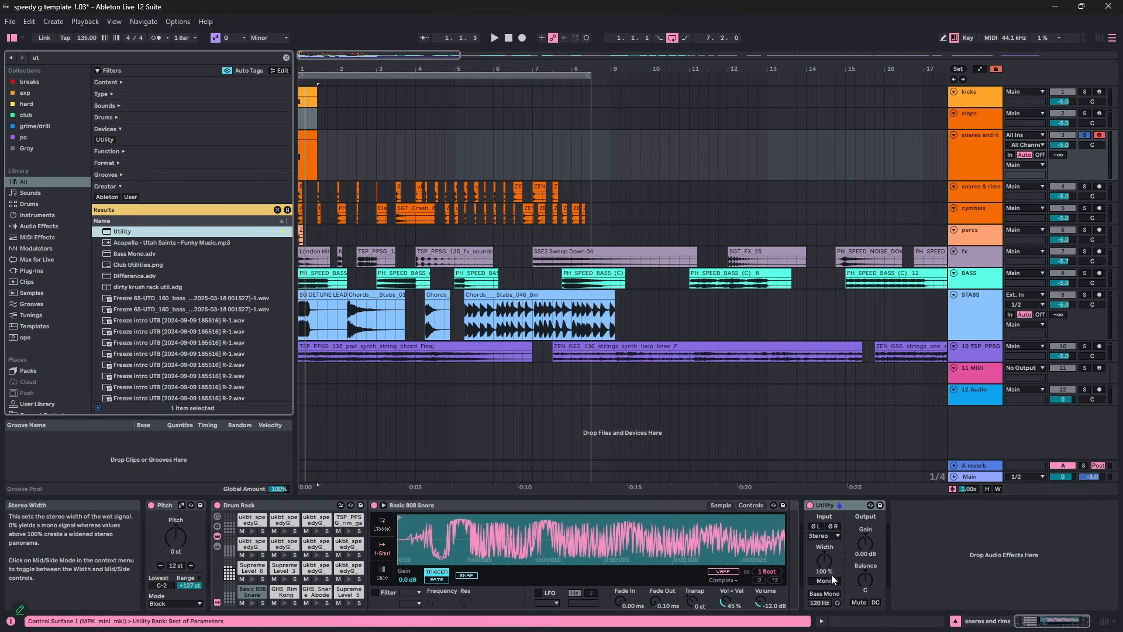
- Compare the snare through the Utility's Left and Right channel modes during playback, ending back on Stereo
click(822, 536)
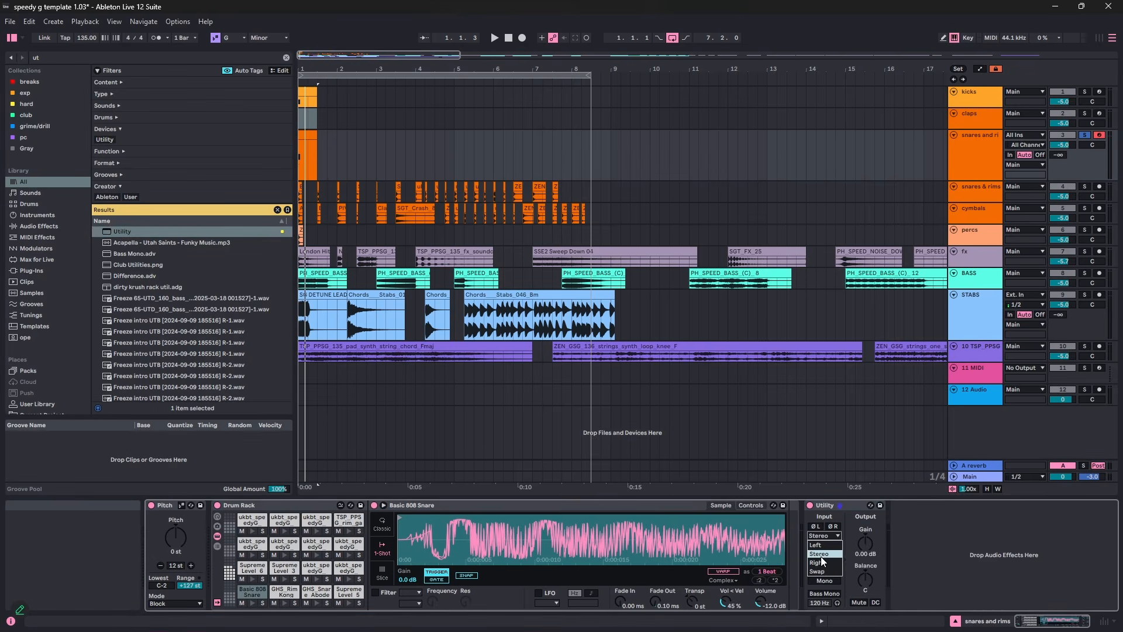
click(822, 547)
click(821, 538)
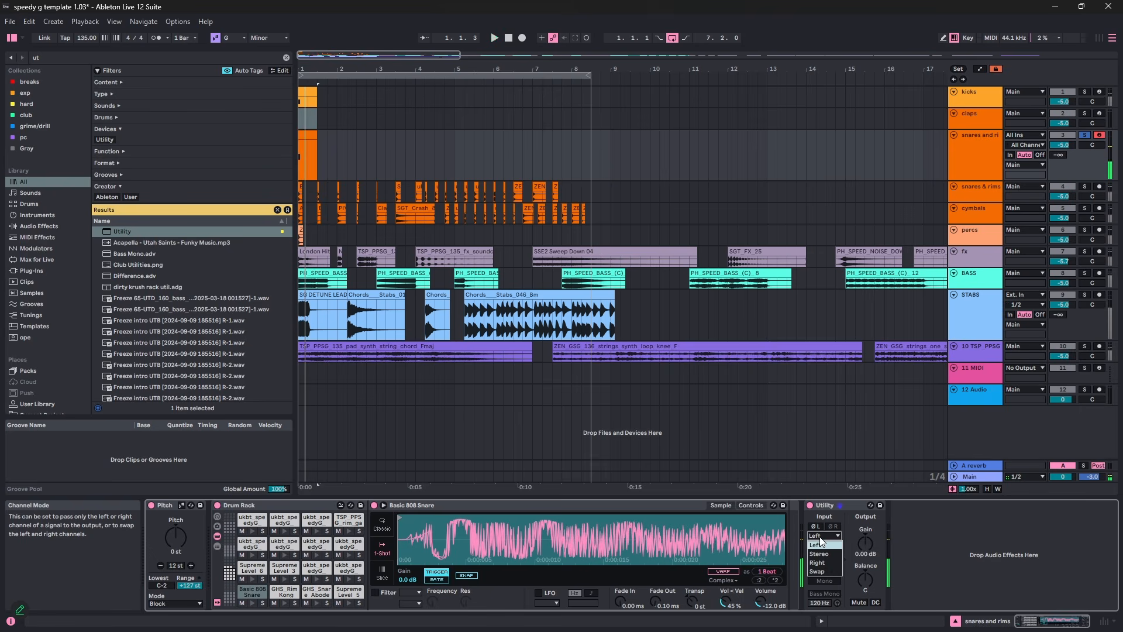
key(space)
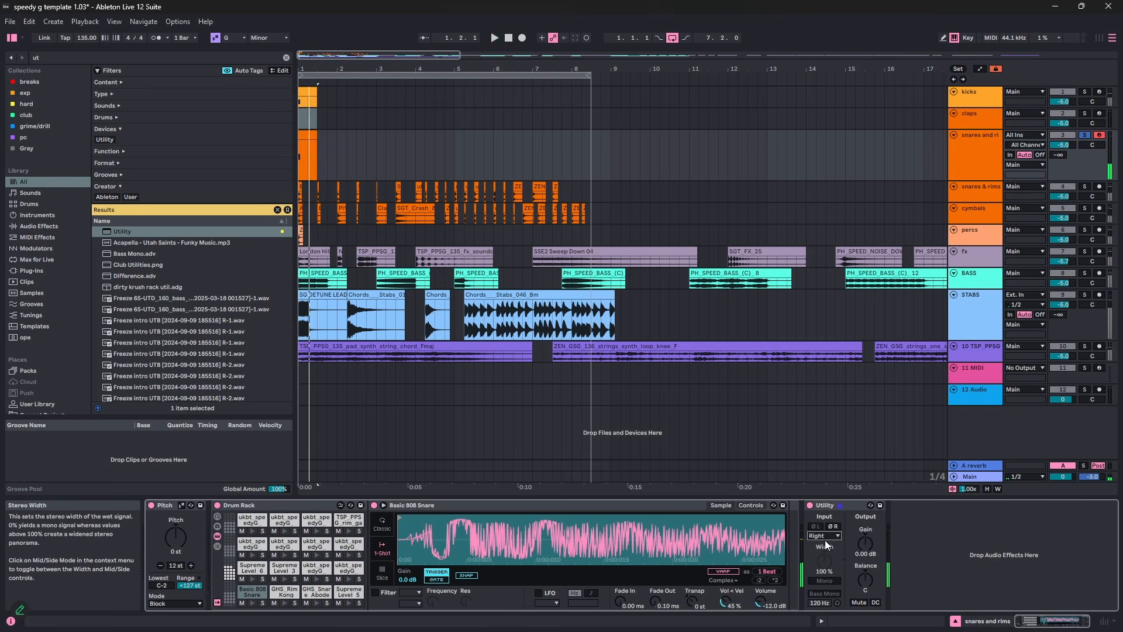
click(825, 539)
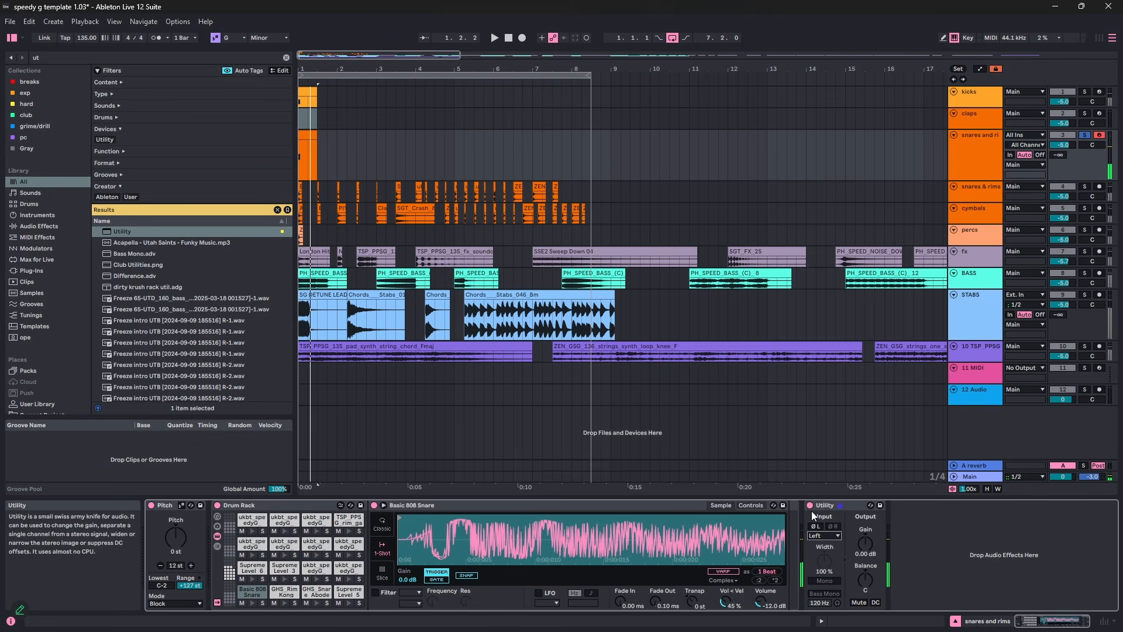
click(816, 535)
click(818, 545)
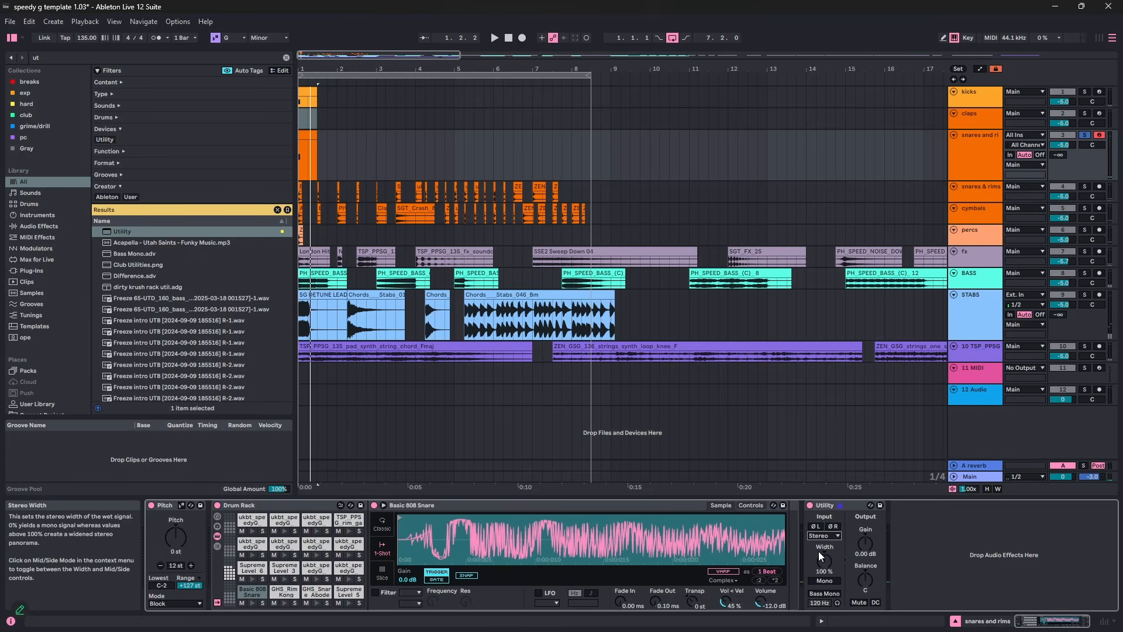
key(space)
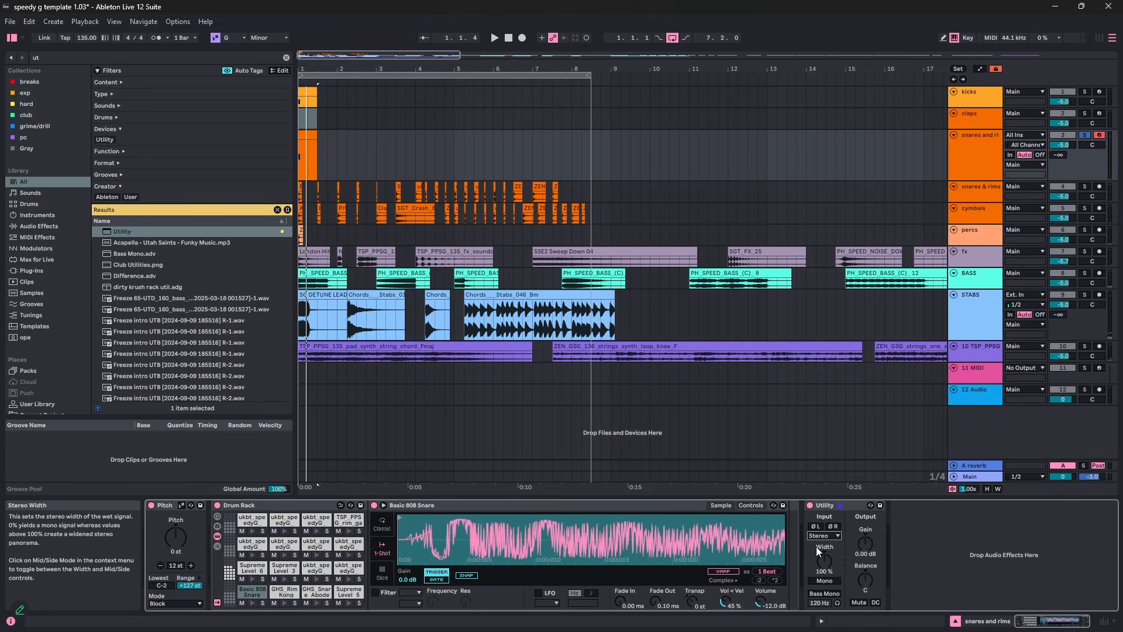
- Insert the SPAN analyser between the Drum Rack and the Utility on the snares and rims track
key(ctrl+f)
text(span)
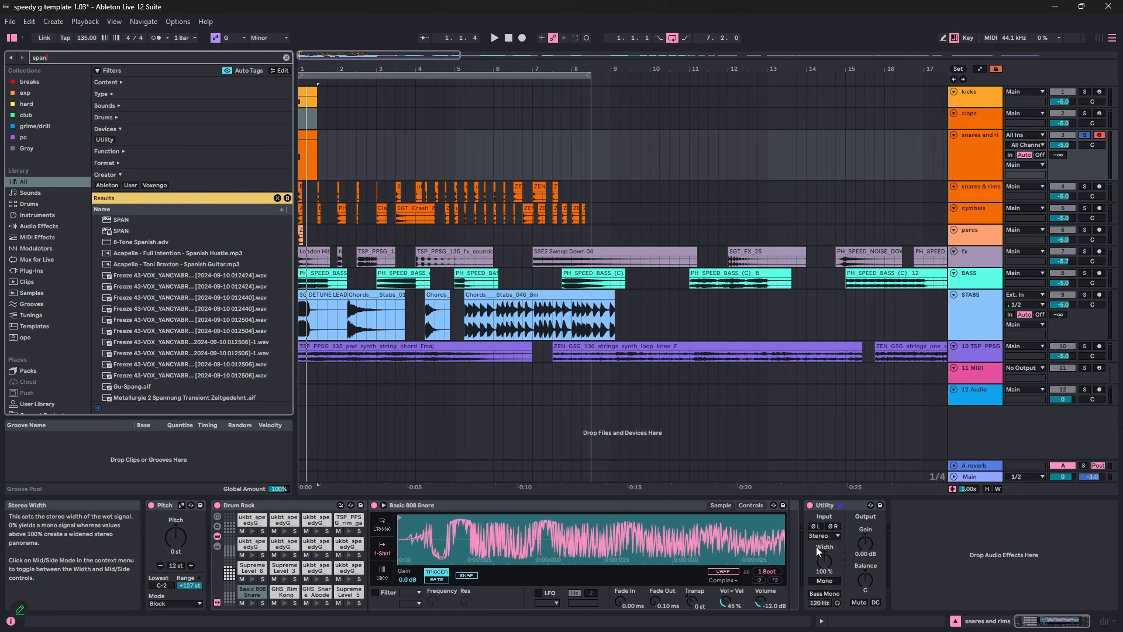
click(129, 232)
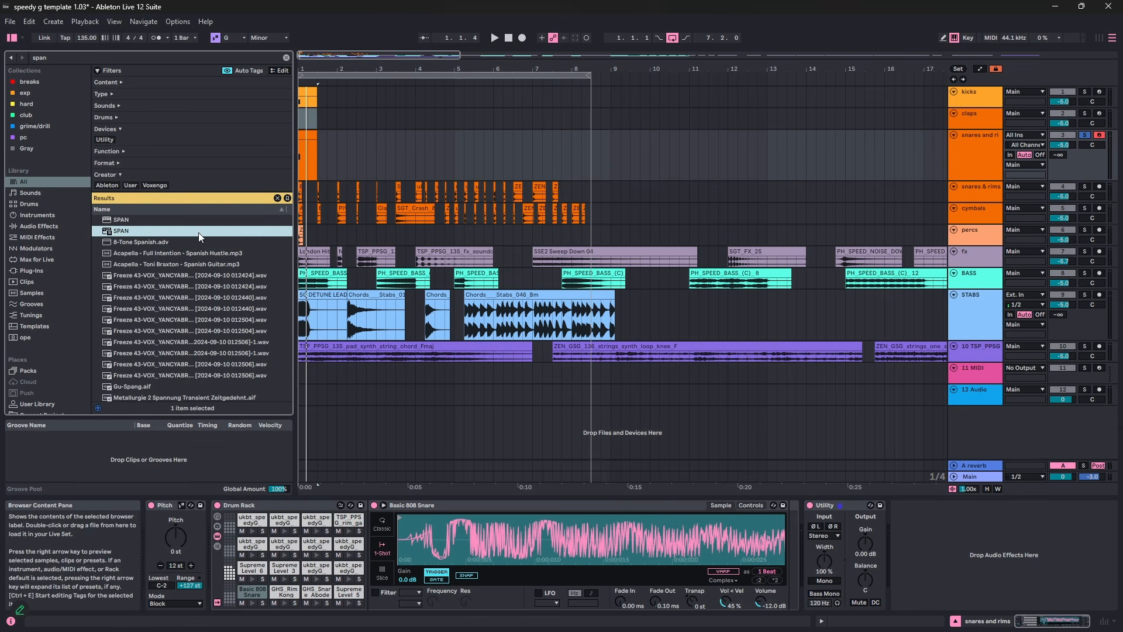
drag(371, 287, 828, 534)
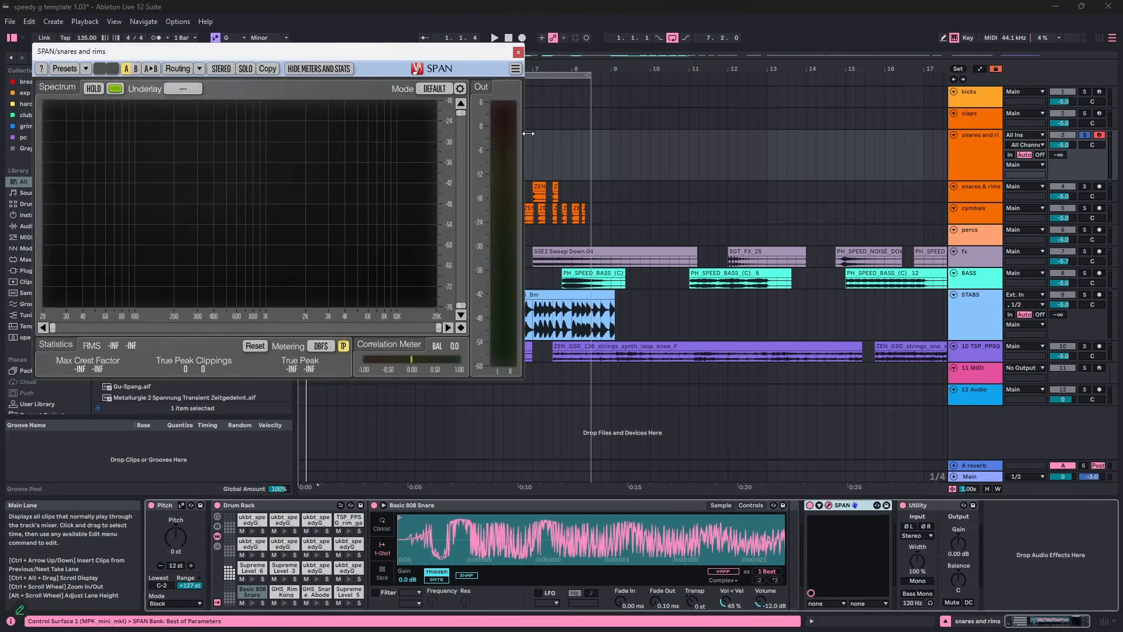
- Set SPAN to High Res mode, then hold the Basic 808 Snare's spectrum and narrow the range around its lowest peak
click(443, 89)
click(440, 138)
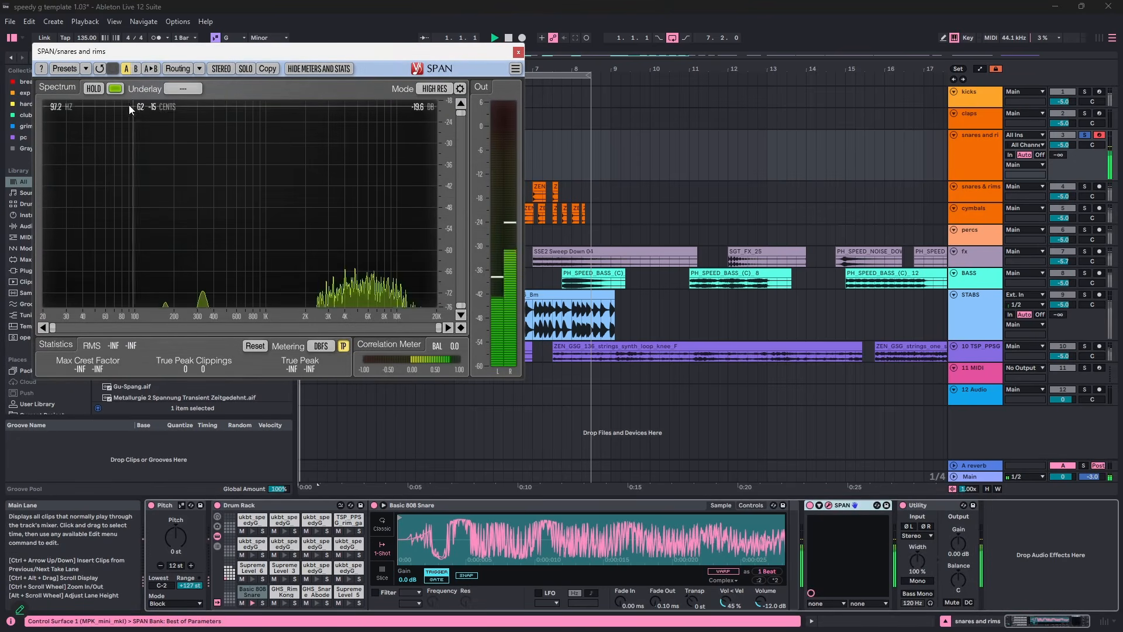
click(88, 90)
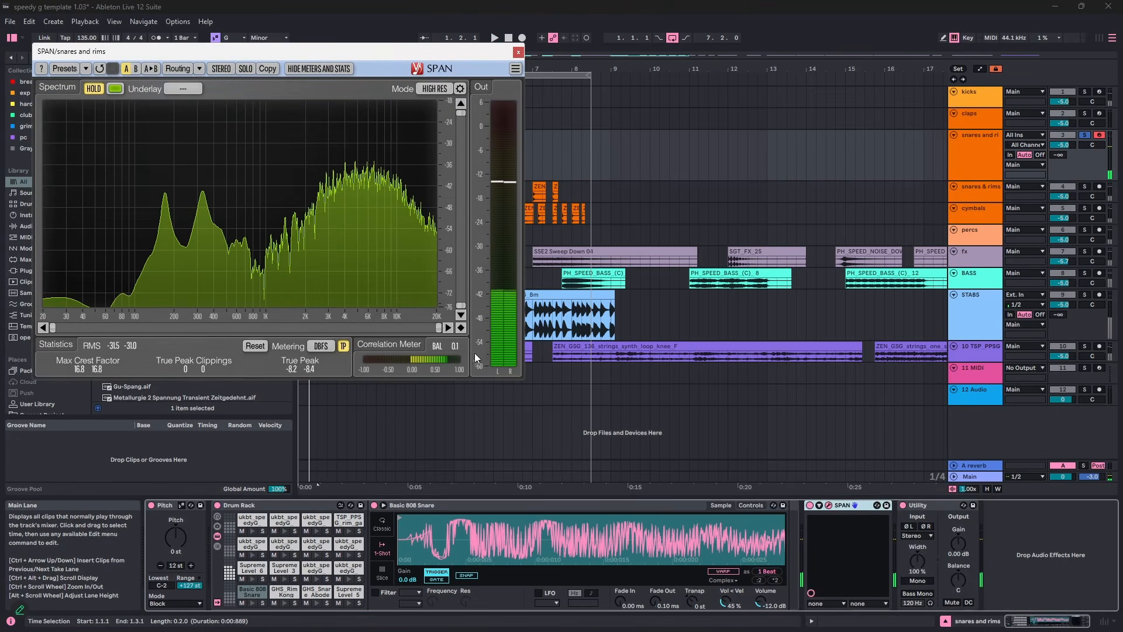
drag(441, 328, 182, 328)
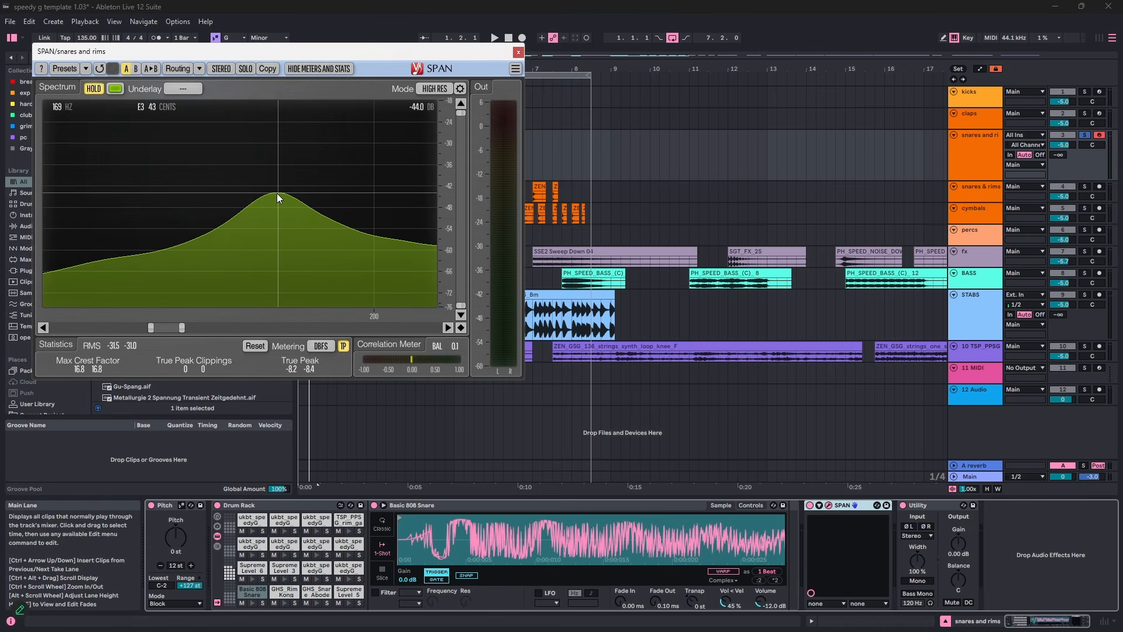
- Detune the Basic 808 Snare by -35 ct and recapture its held spectrum in SPAN to check the peak's note
click(747, 506)
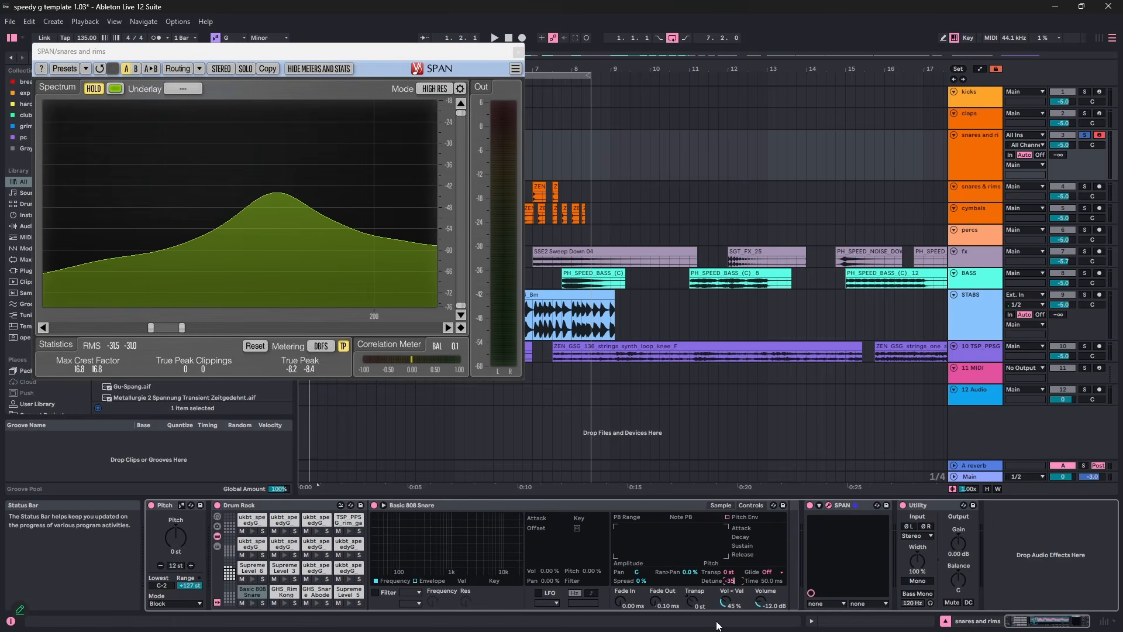
key(space)
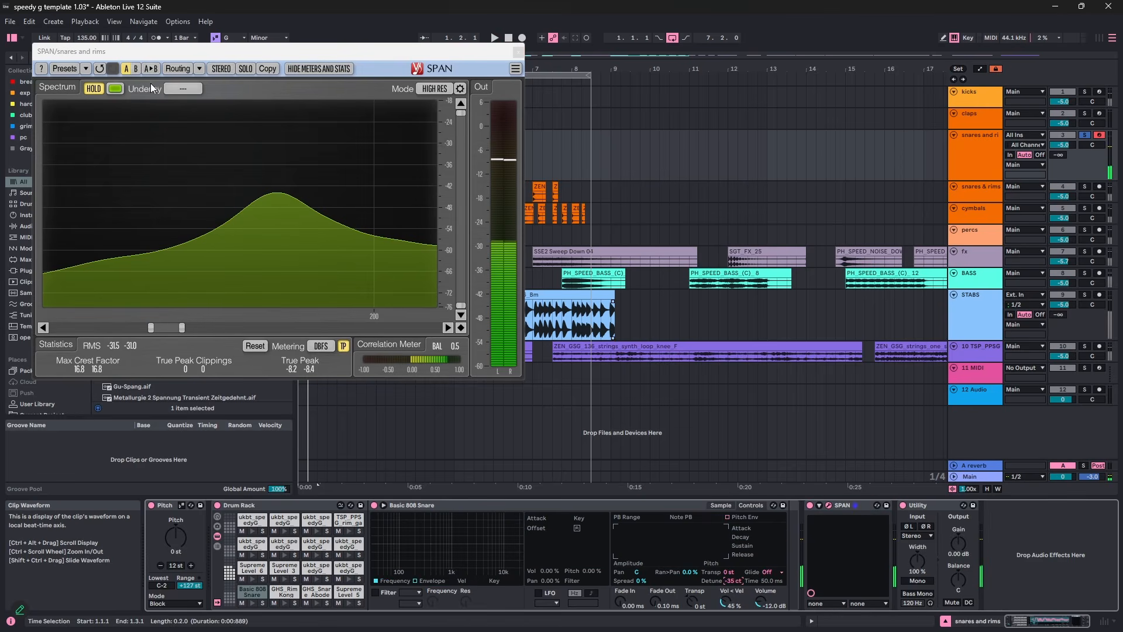
click(98, 89)
click(98, 89)
key(space)
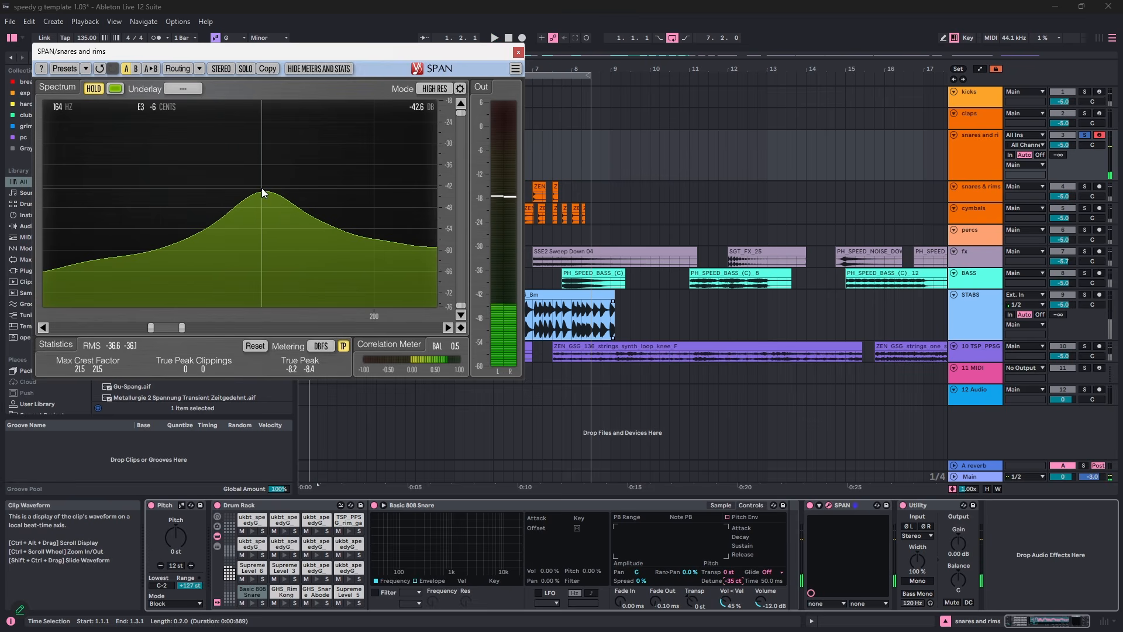
- Rename the Basic 808 Snare pad as "snare E" and set the Pitch device to +1 st to trigger the next pad
click(252, 595)
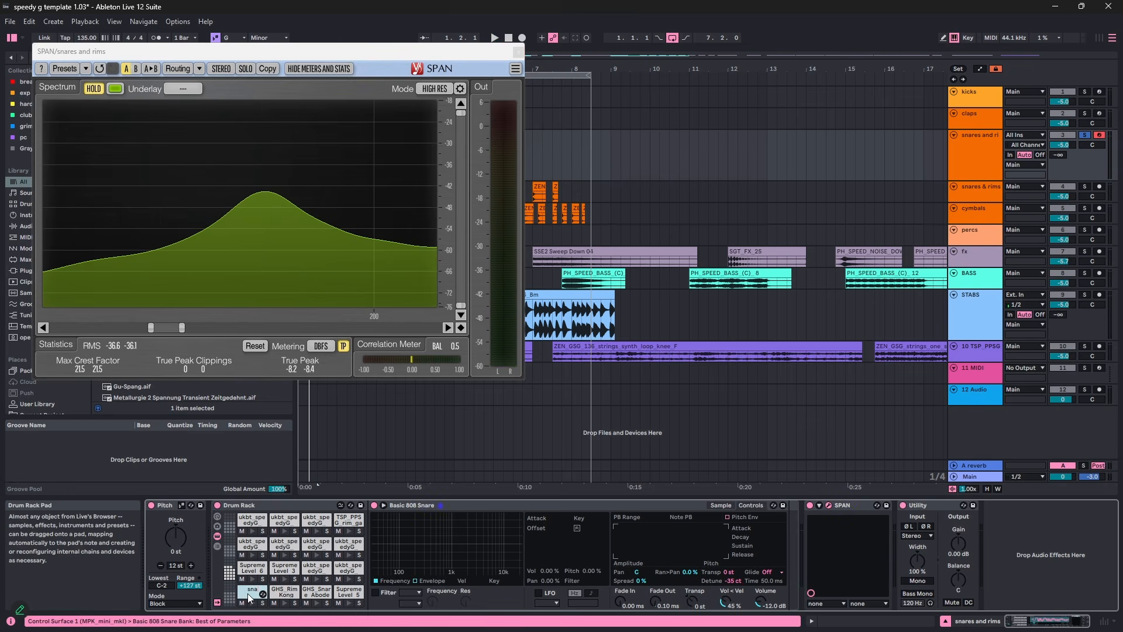
drag(175, 537, 175, 533)
key(space)
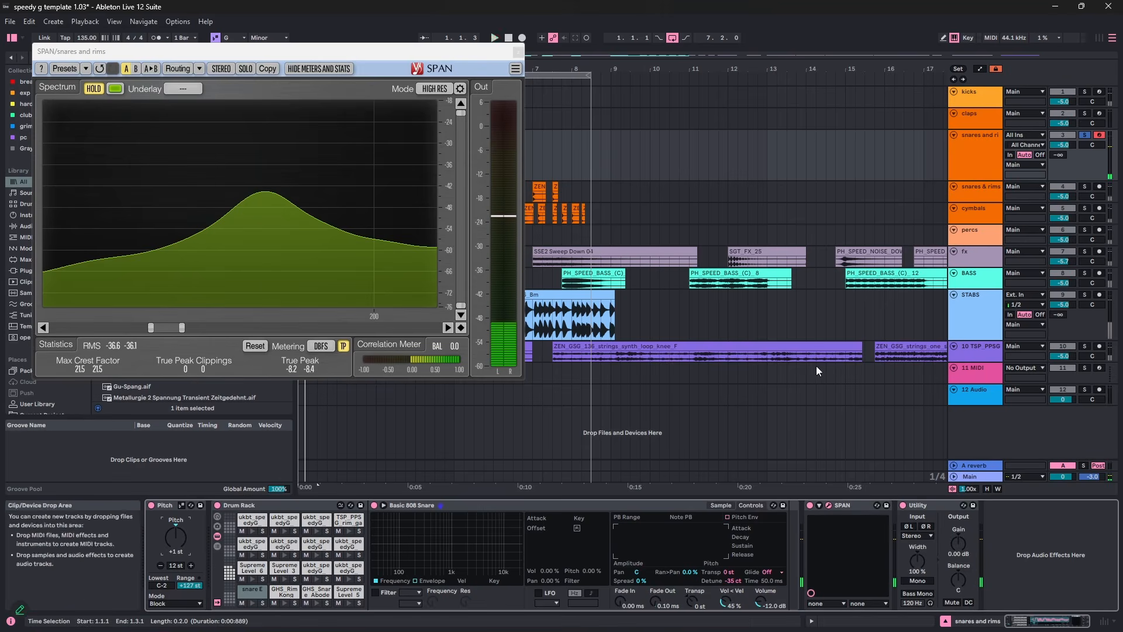
- Widen SPAN's frequency range up to 20 kHz and capture a fresh held spectrum of the GHS_Rim Kong pad
click(96, 86)
key(space)
drag(183, 329, 440, 328)
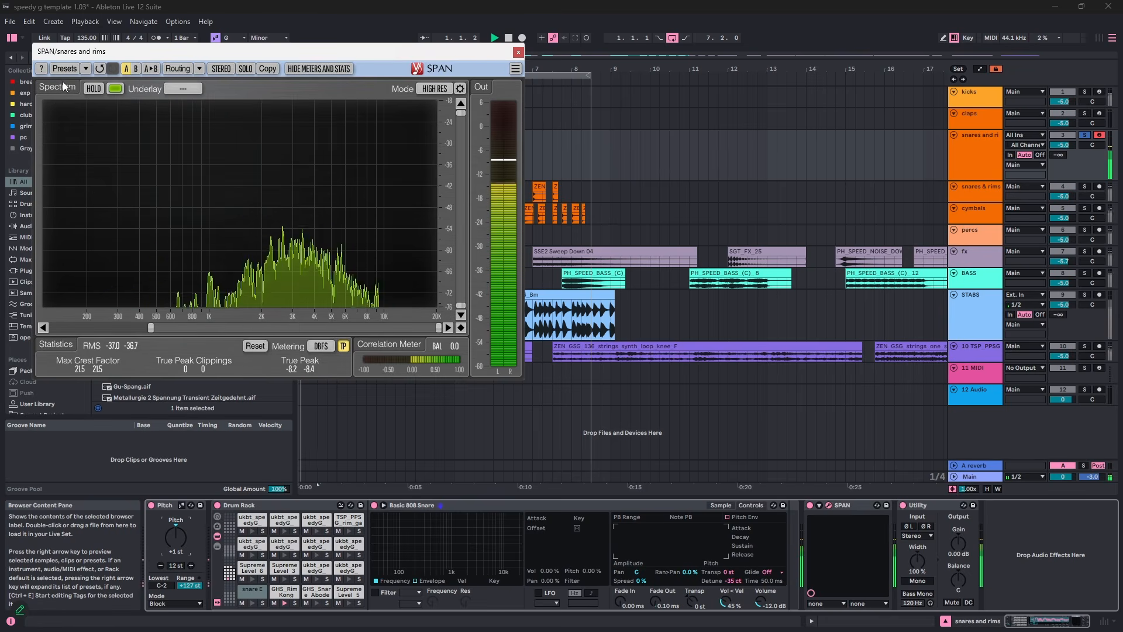
click(93, 89)
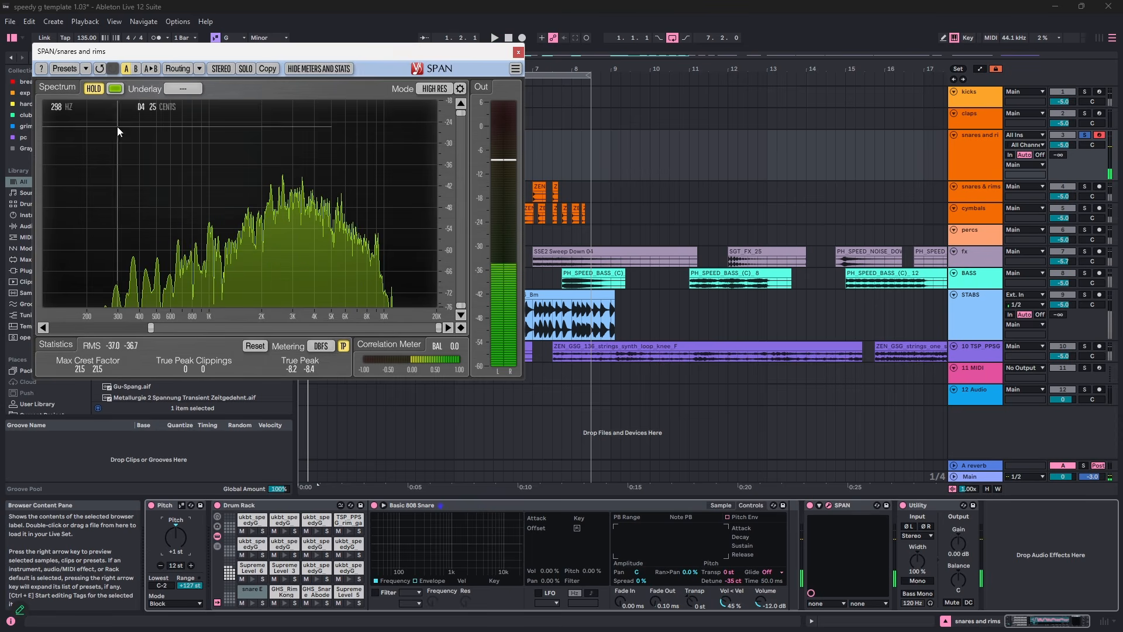
- Add an EQ Eight to the end of the snares and rims chain and play the rim to check its low-frequency peaks
key(space)
drag(194, 328, 153, 328)
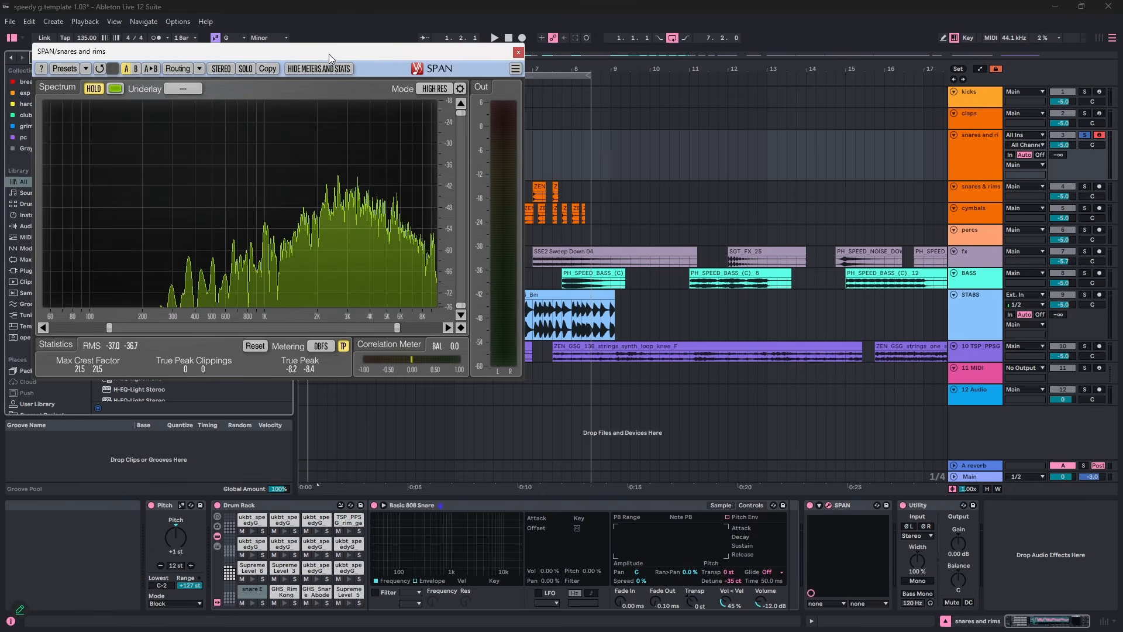
drag(329, 54, 504, 75)
click(124, 289)
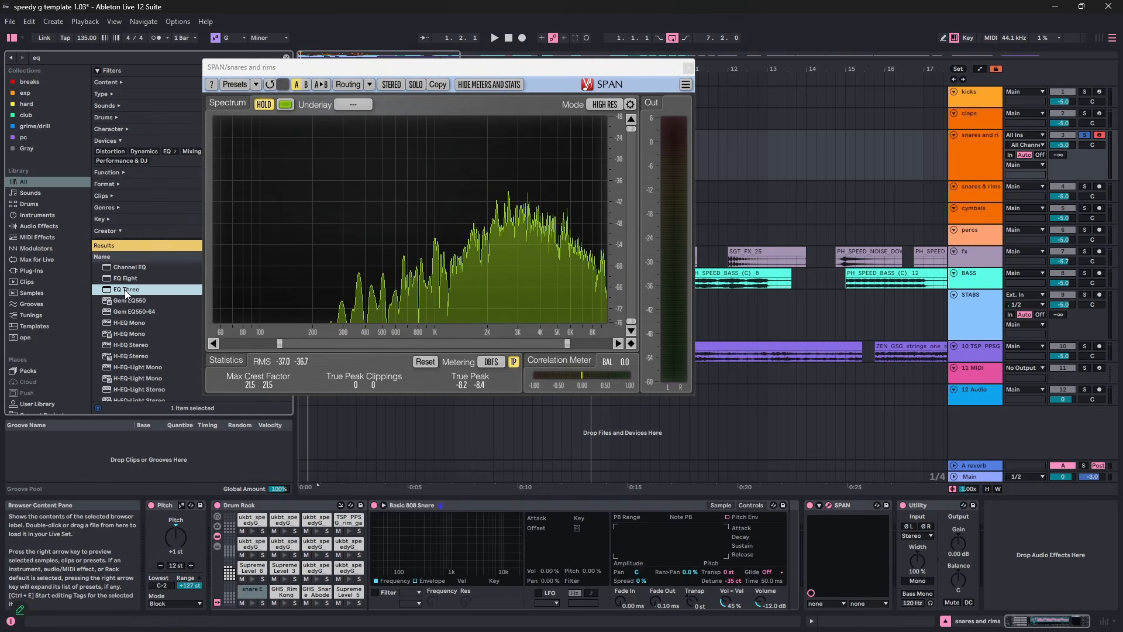
double_click(124, 278)
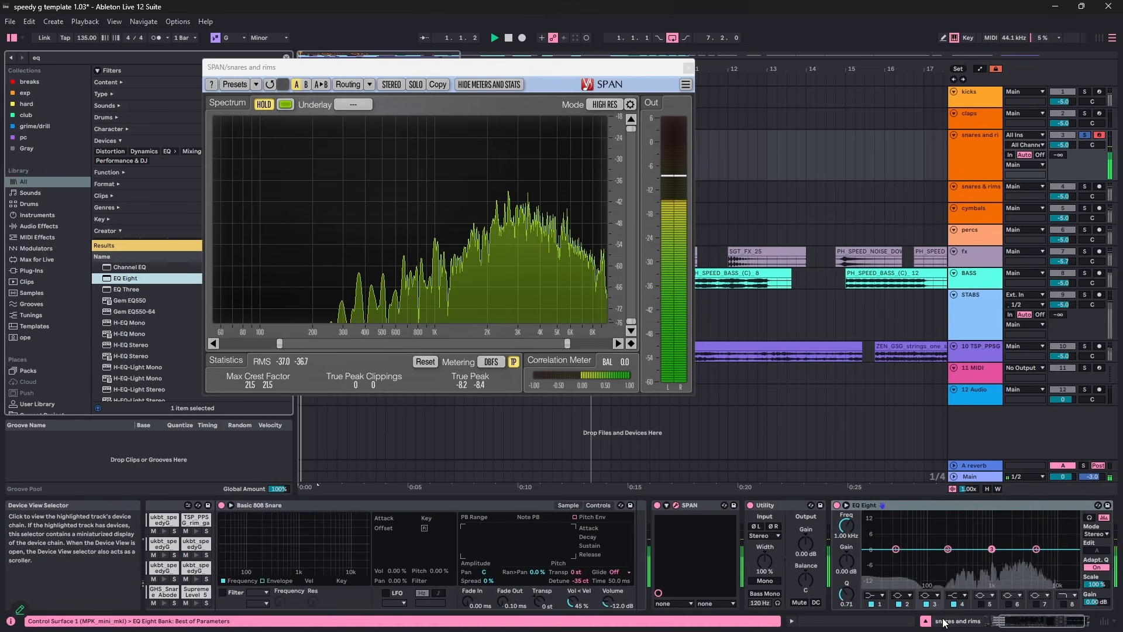
key(space)
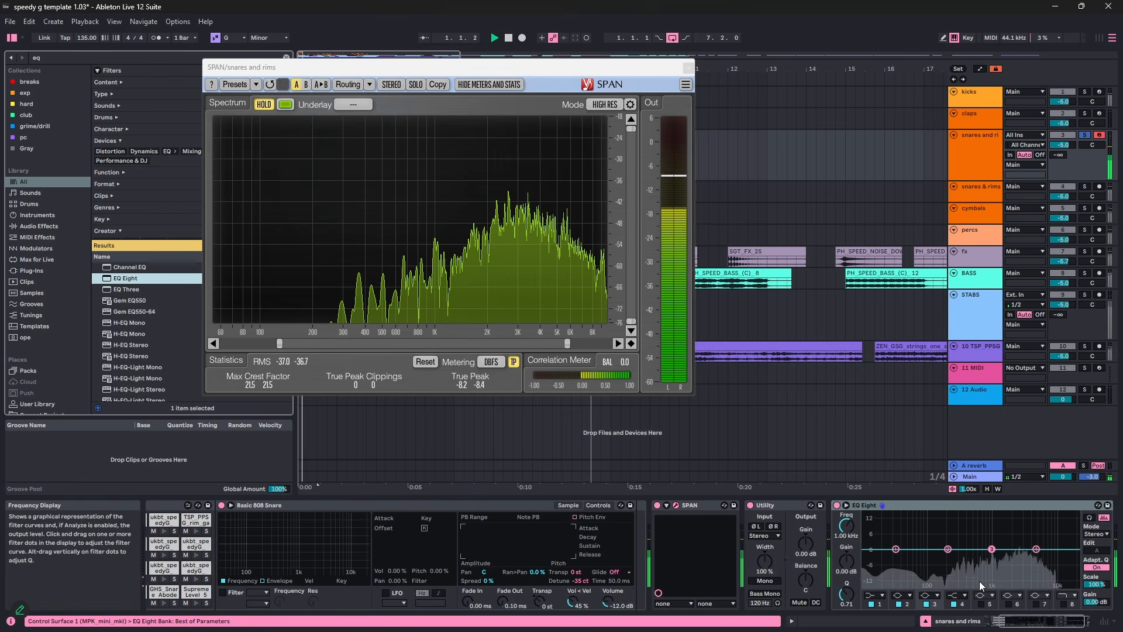
key(space)
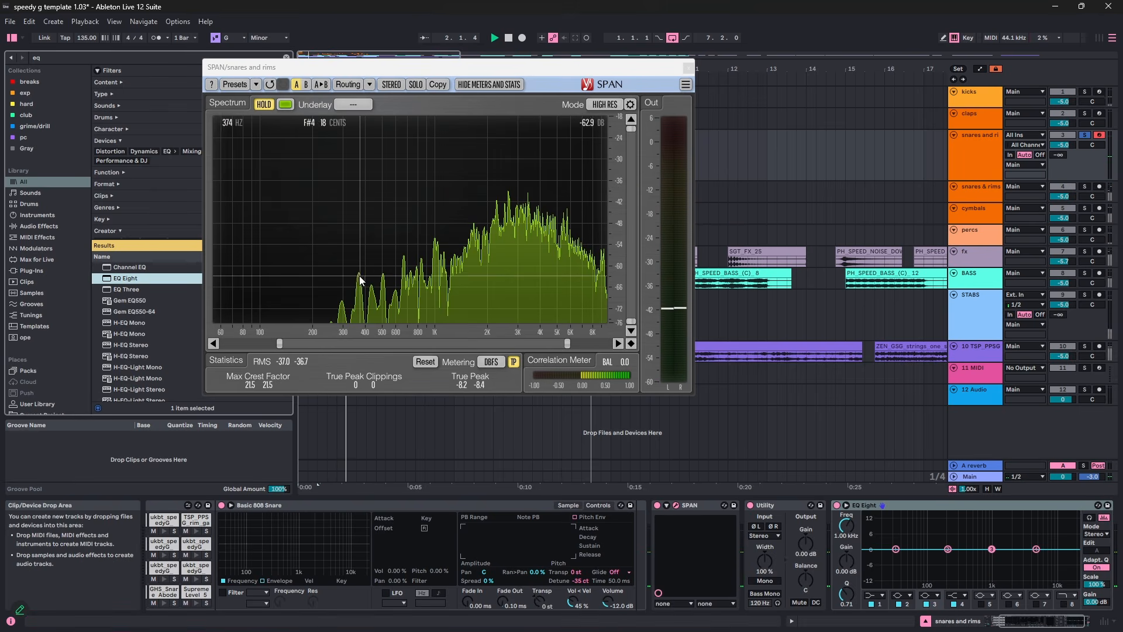
- Narrow SPAN around the rim's low peaks, detune GHS_Rim_Kong by +25 ct, and recapture its held spectrum
drag(568, 346, 398, 343)
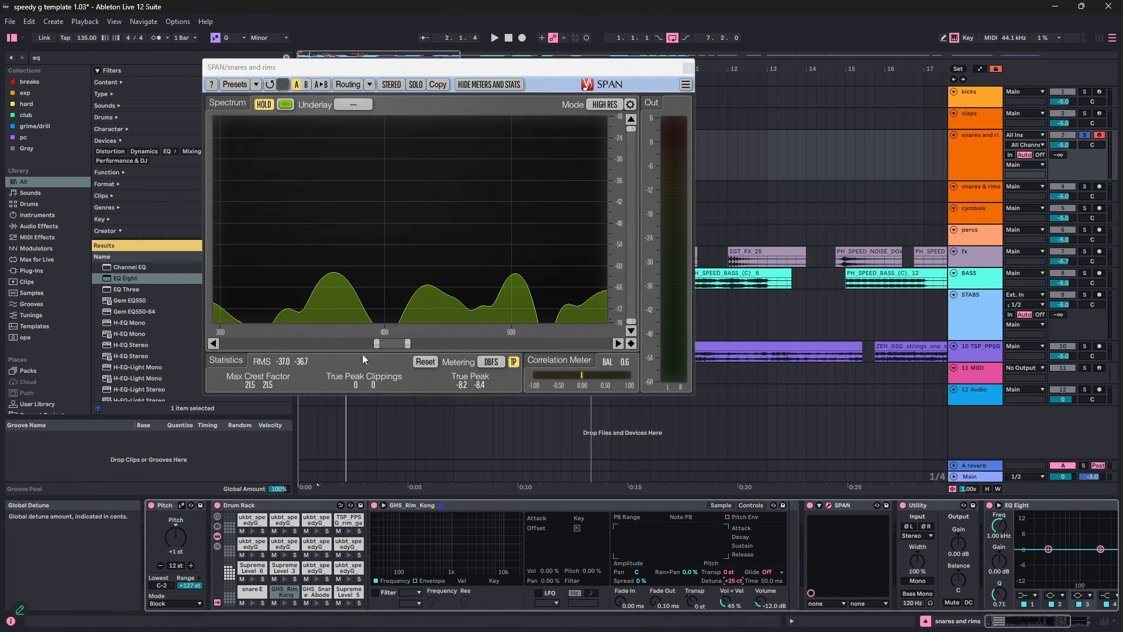
click(265, 105)
key(space)
click(265, 106)
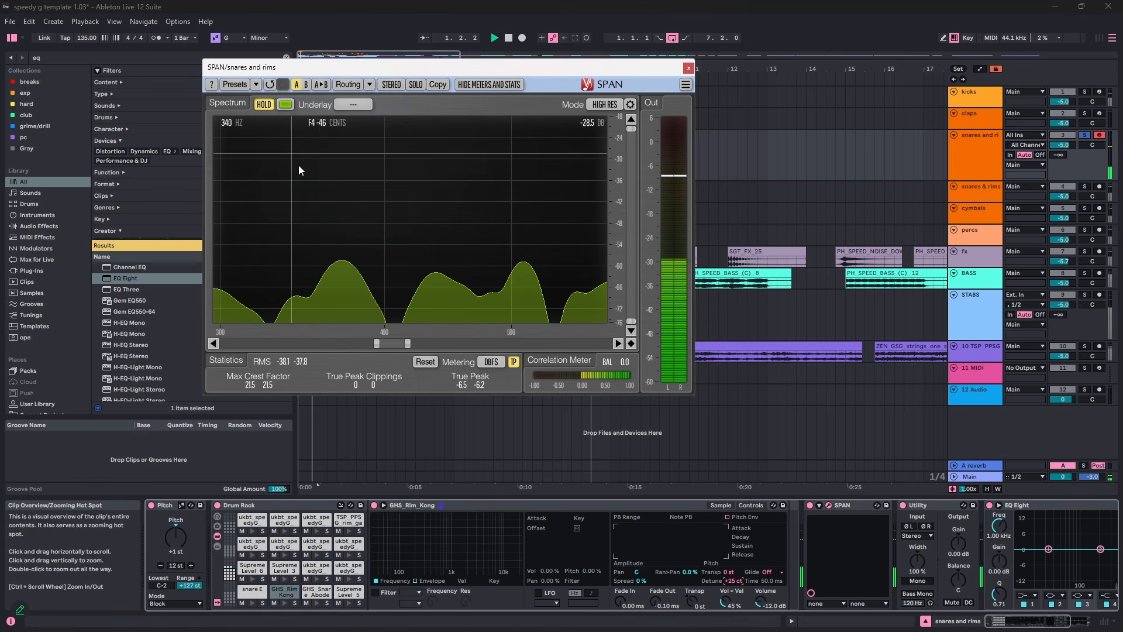
key(space)
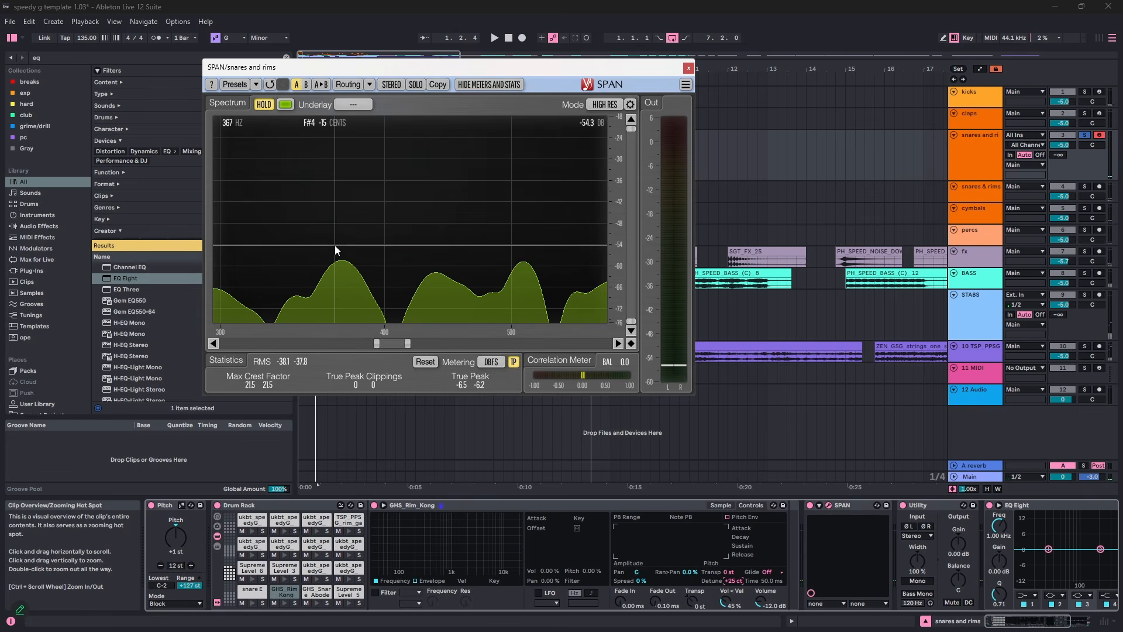
- Rename the GHS_Rim Kong pad as "Rim F#" and play the next pad with the Pitch device at +2 st
click(279, 595)
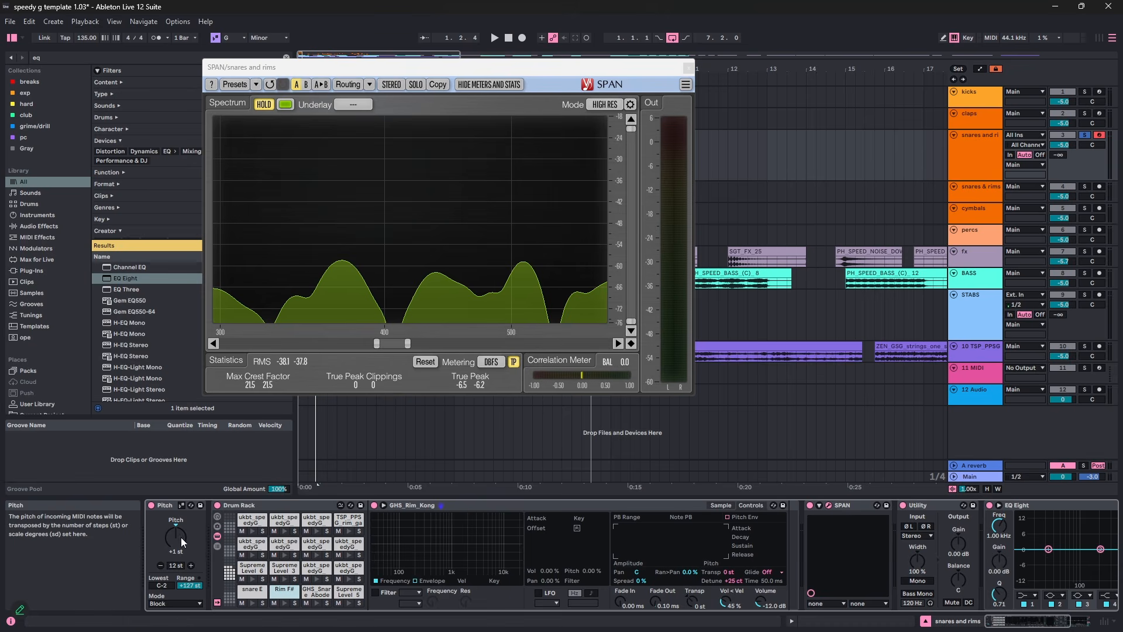
drag(179, 537, 179, 532)
key(space)
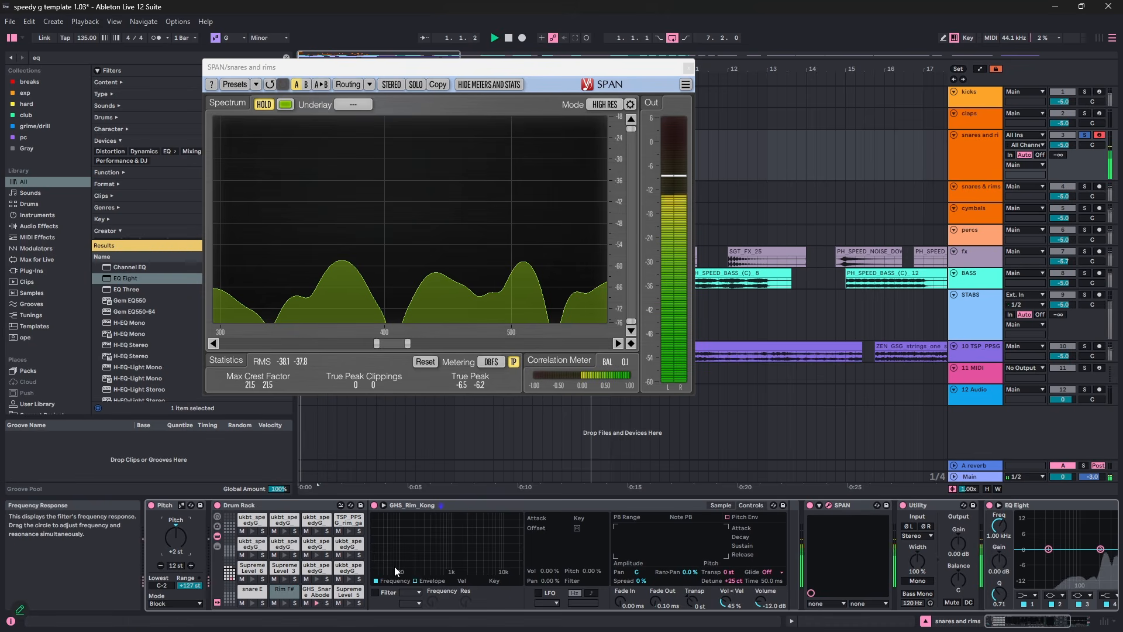
key(space)
- Audition the following pads one after another by stepping the Pitch device upward, finishing at +4 st
key(Up)
key(space)
key(space)
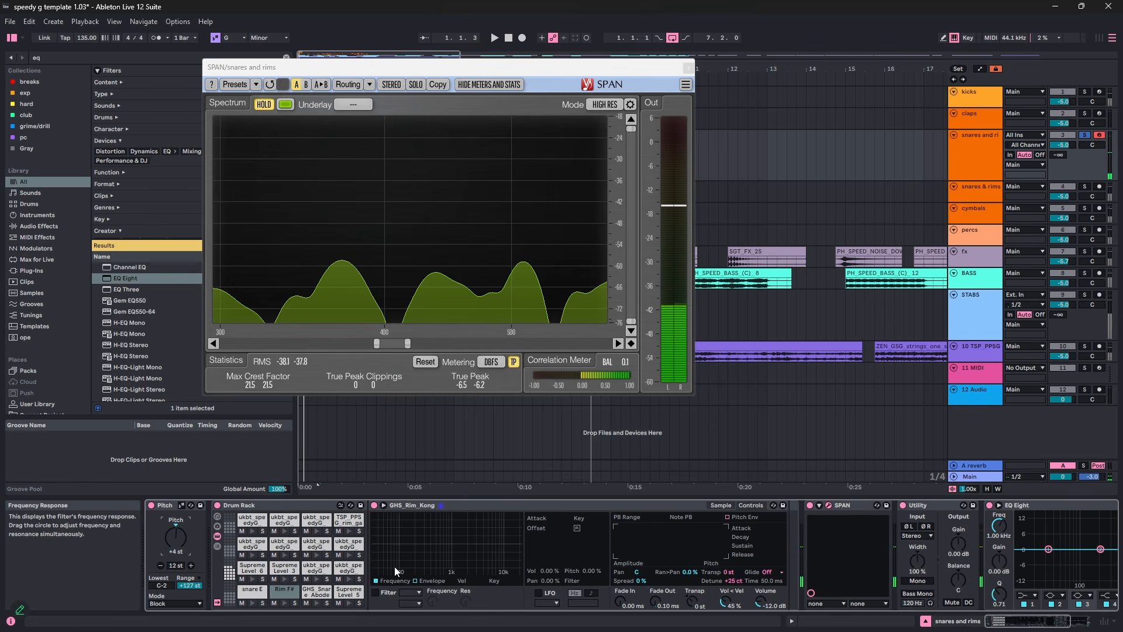
key(Up)
key(space)
key(space)
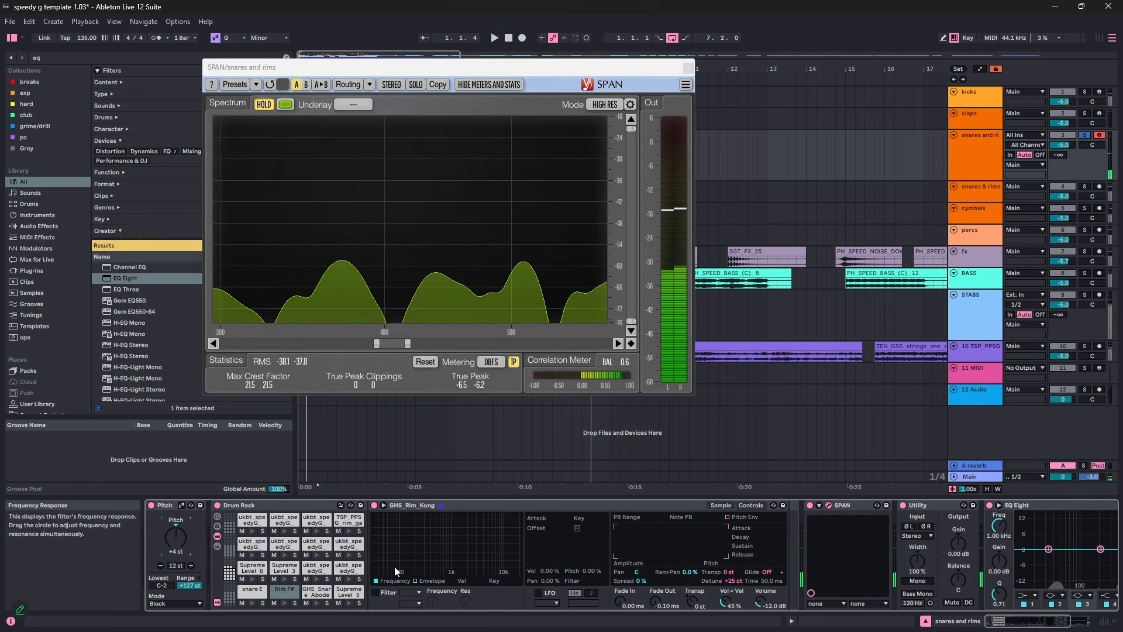
key(Up)
key(space)
key(space)
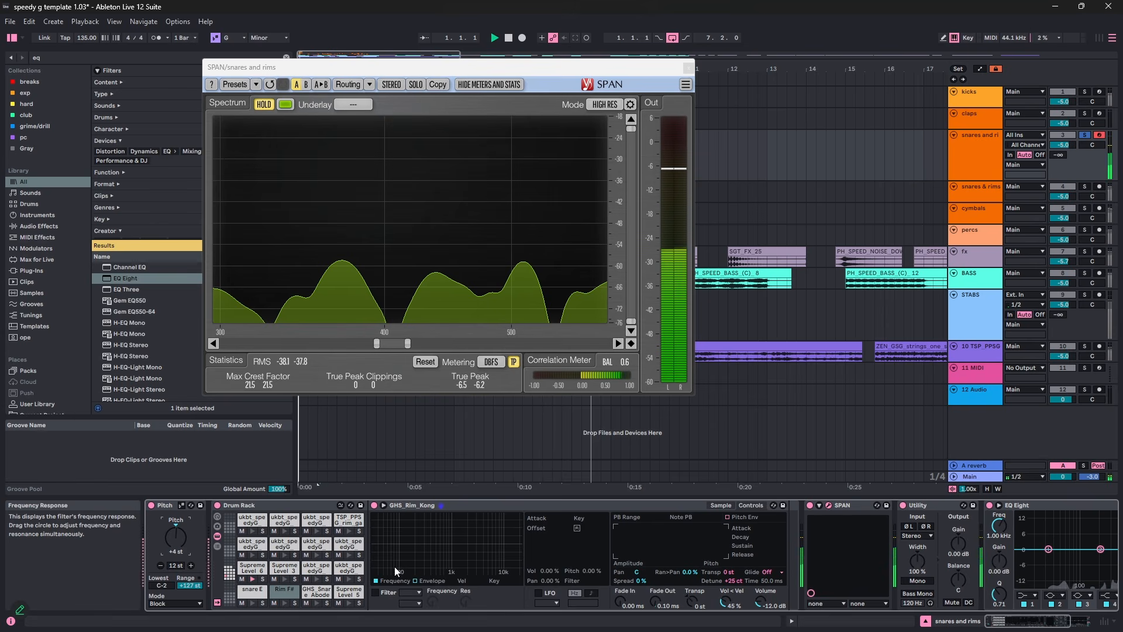
key(Down)
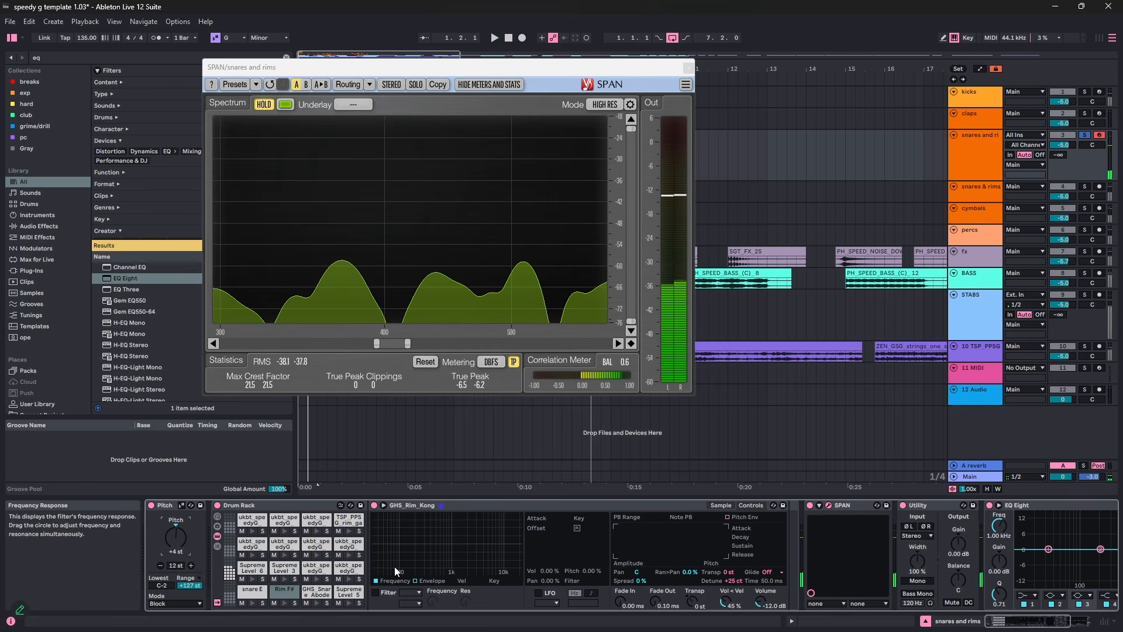
- Show the Supreme Level_6 pad's sample waveform and normalize its volume
click(243, 571)
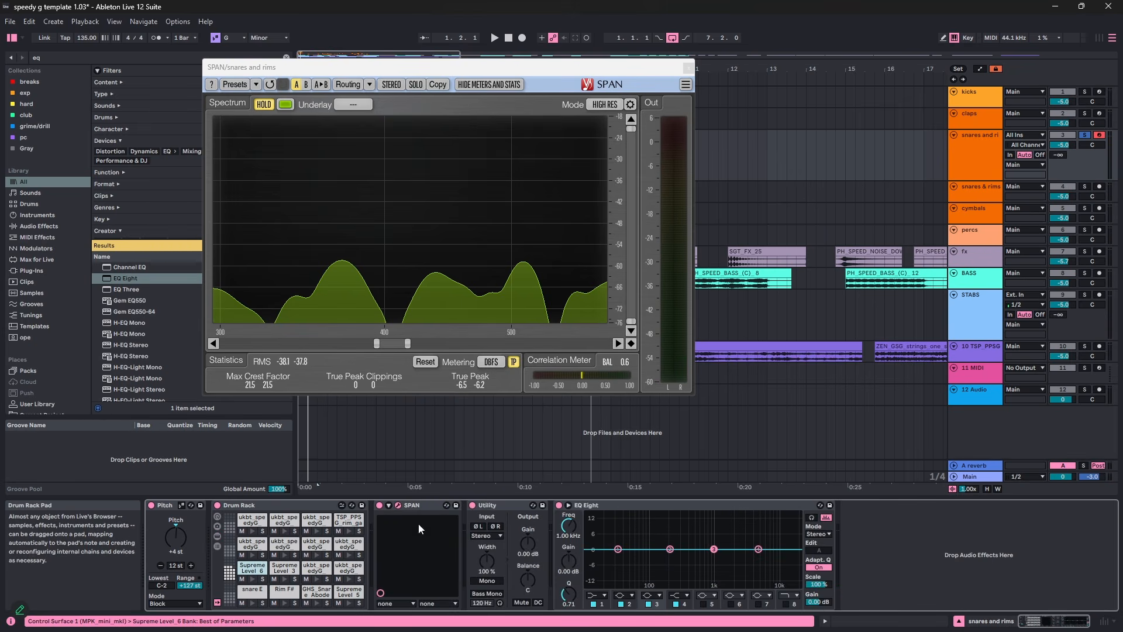
click(253, 573)
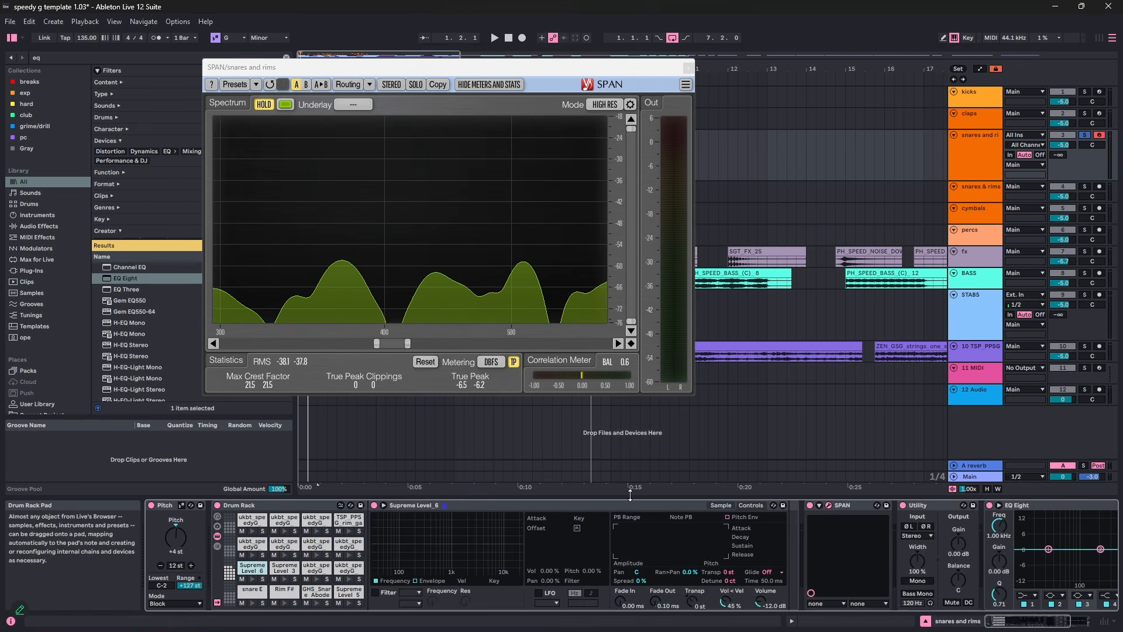
click(722, 505)
right_click(525, 552)
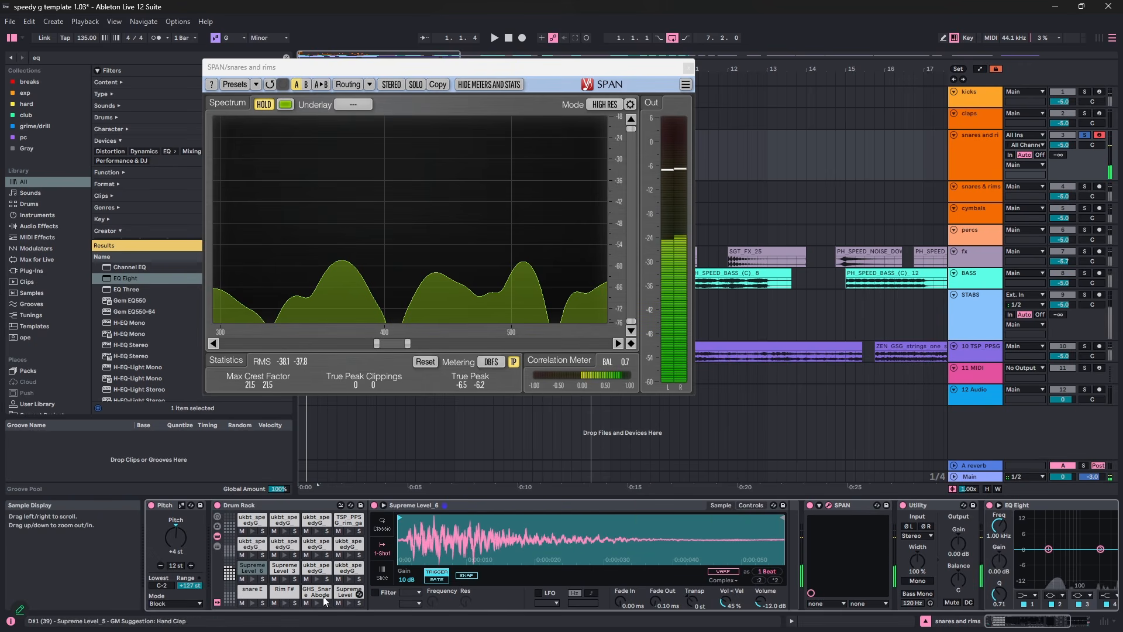
- Normalize the volume of the Supreme Level_3 sample and play it back to compare its loudness
right_click(436, 528)
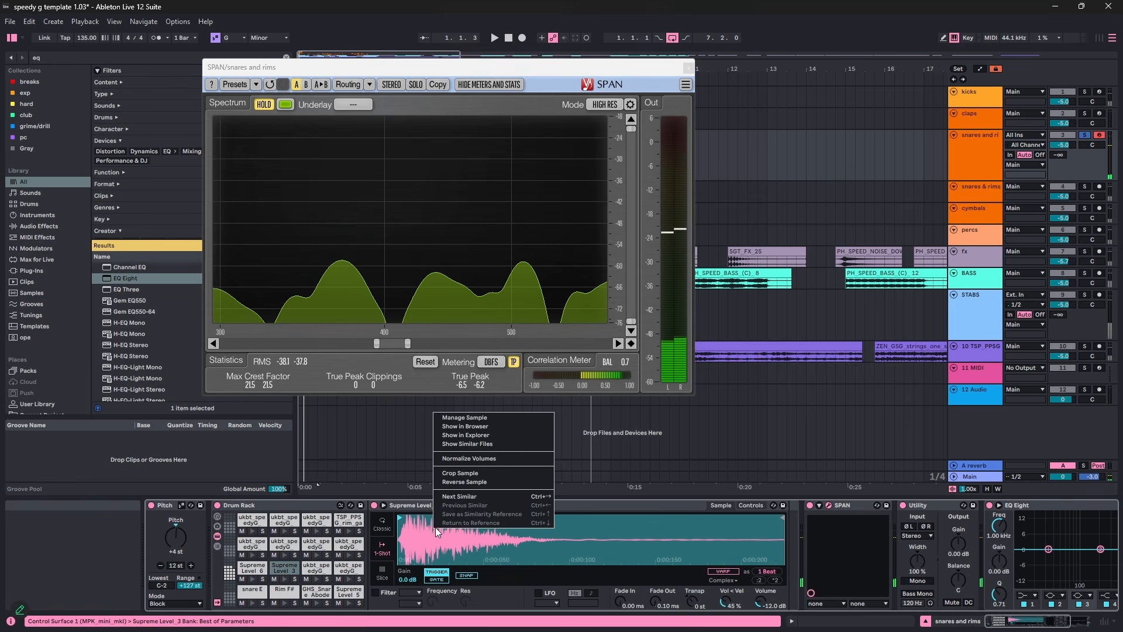
click(462, 460)
key(space)
key(space)
key(space)
key(space)
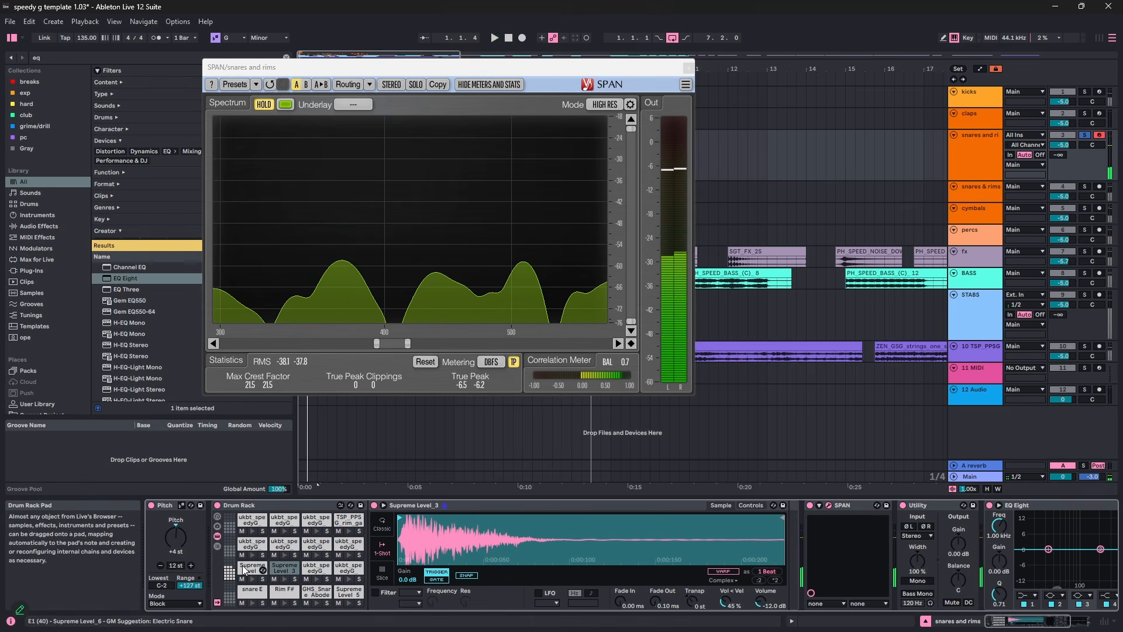
- Replay the chain with the Supreme Level_6 sample shown, and set the Pitch device to +3 st to trigger Supreme Level_5
click(244, 568)
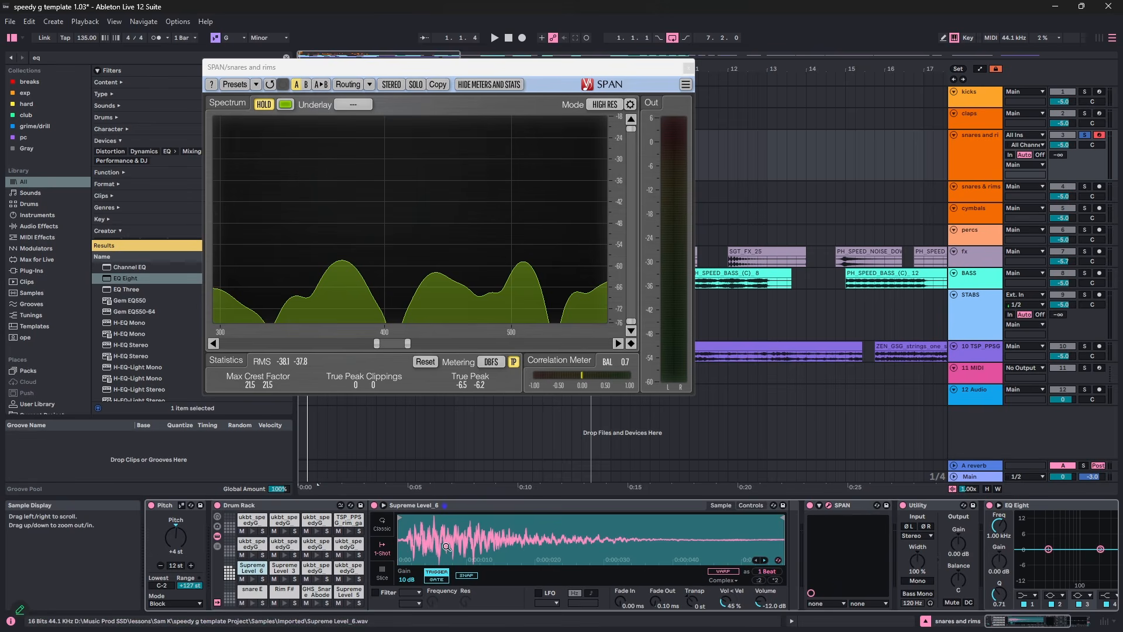
key(space)
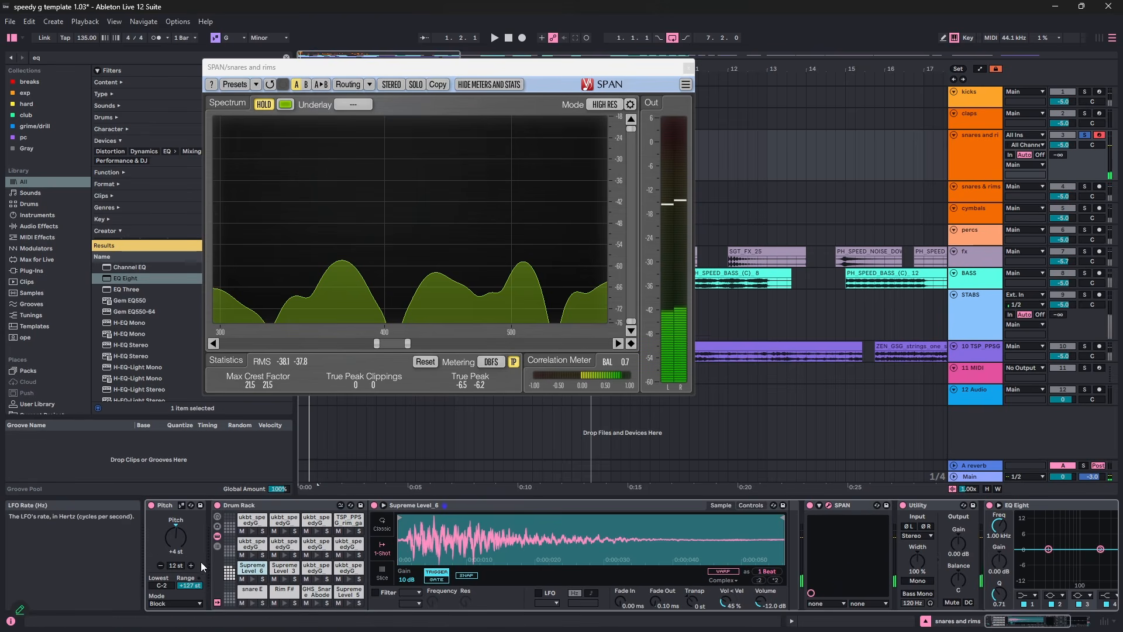
drag(178, 537, 177, 542)
key(space)
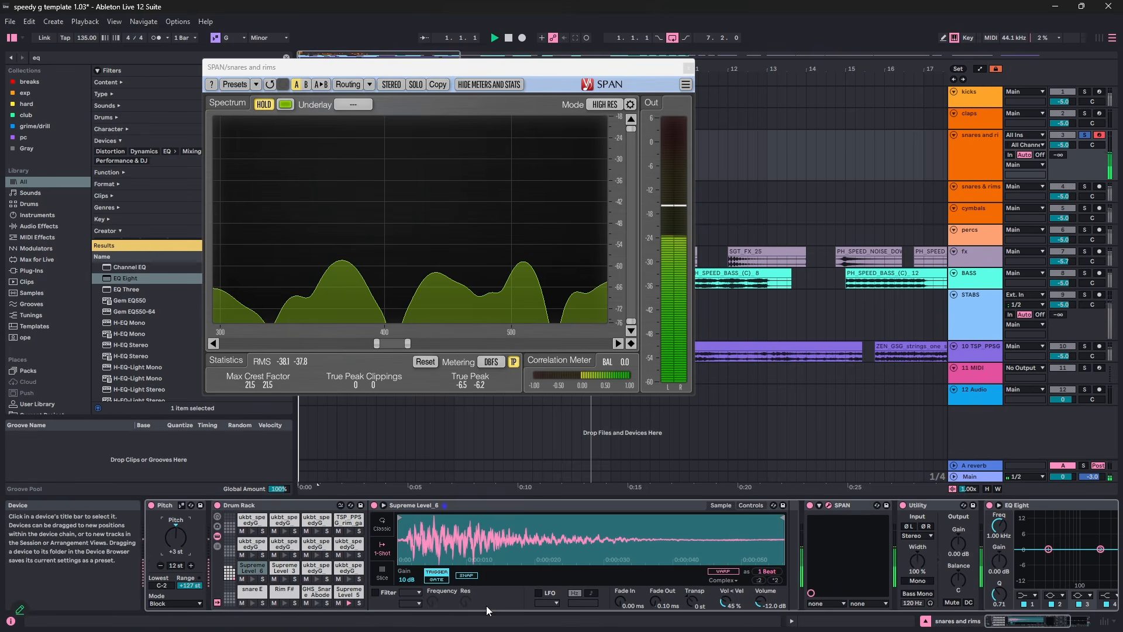
- Normalize the volume of the Supreme Level_5 sample and play it back
click(350, 591)
right_click(452, 540)
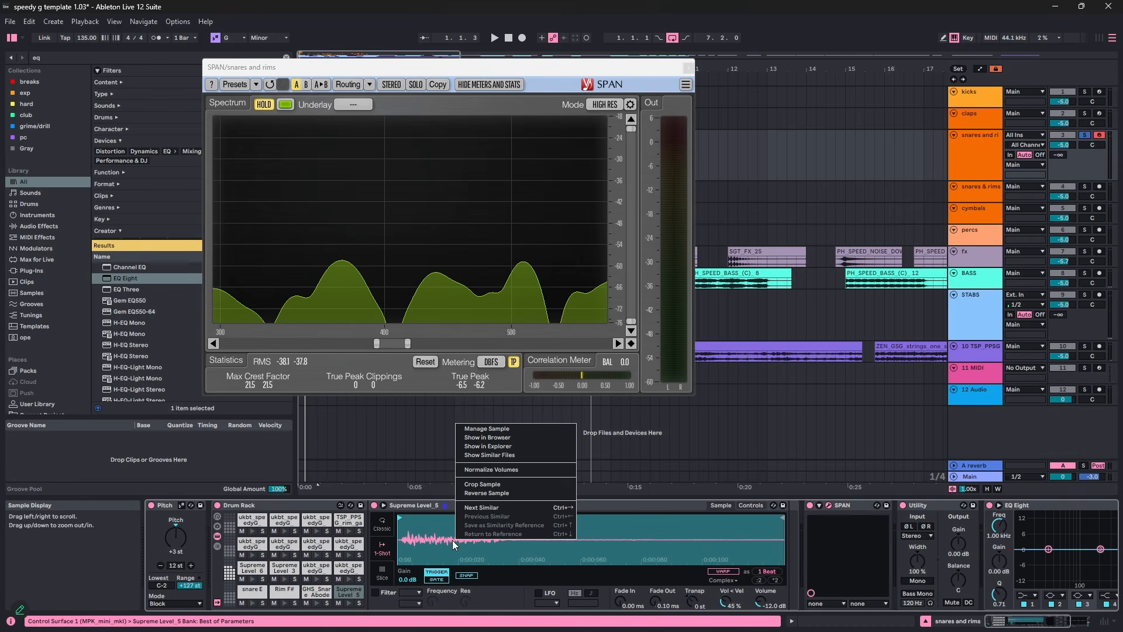
click(477, 471)
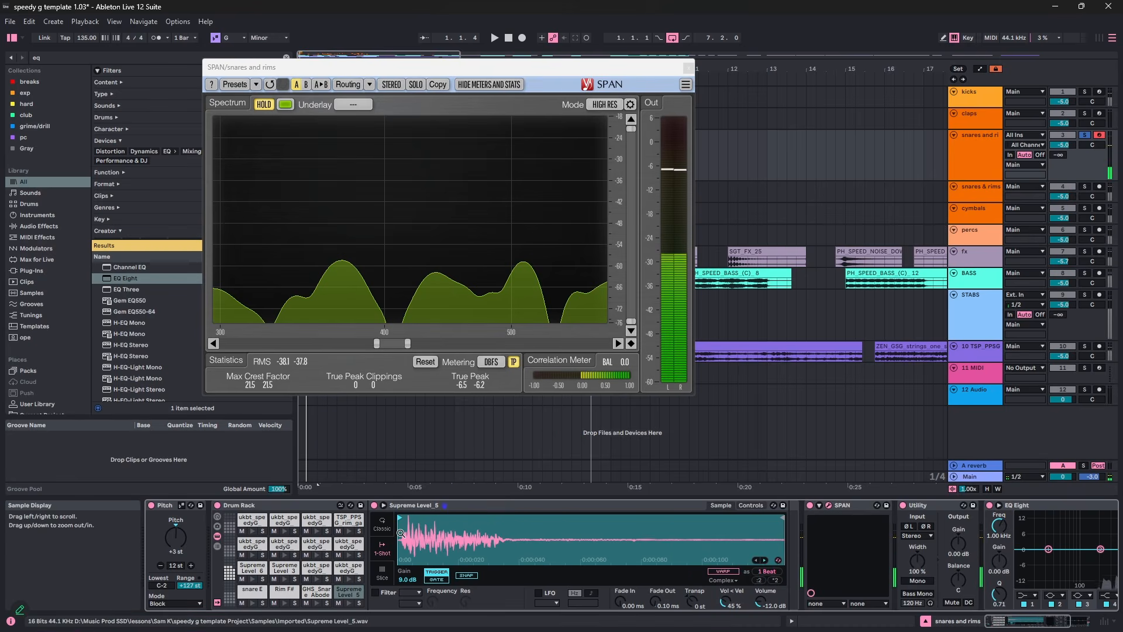
key(space)
key(space)
- Move the Supreme Level_5 sample's start marker to the beginning of the hit and set Fade Out to 6.86 ms
mouse_move(401, 533)
mouse_down()
mouse_move(401, 591)
mouse_move(401, 564)
mouse_up()
key(space)
drag(401, 517, 440, 503)
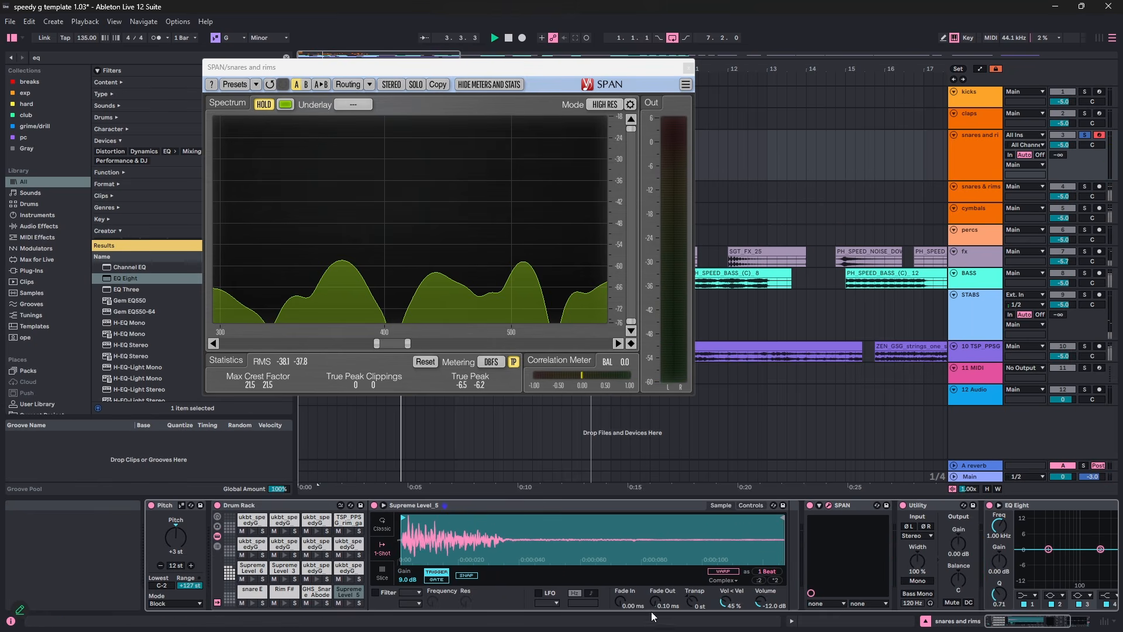
drag(658, 604, 658, 588)
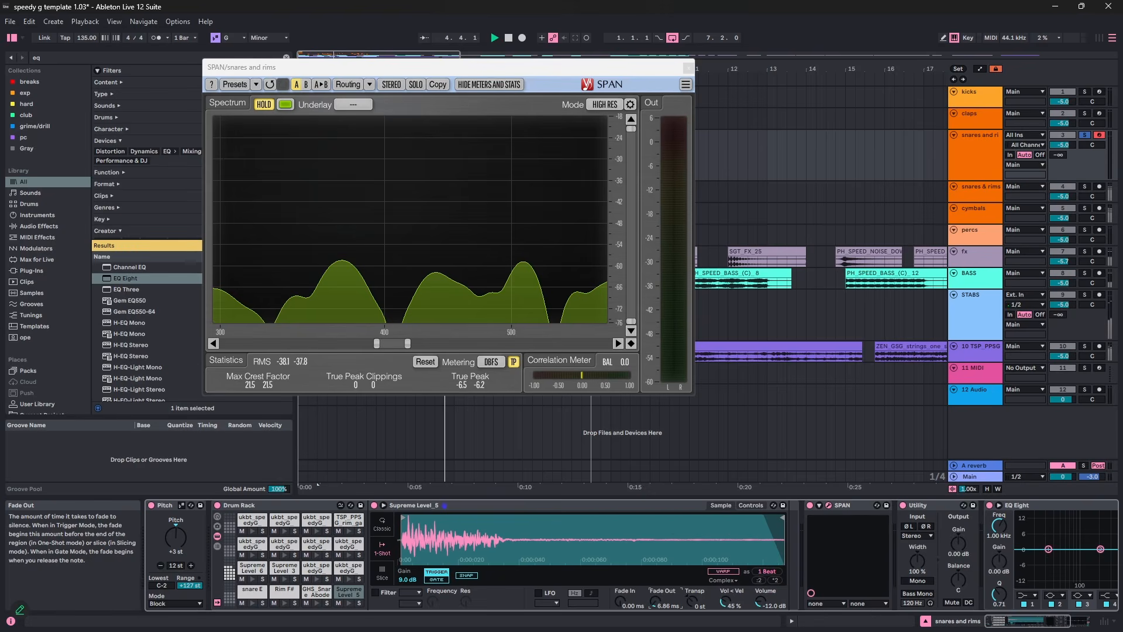
- Shorten the arrangement loop to the first bar and play it with the SPAN window clear of the sample display
drag(596, 69, 884, 241)
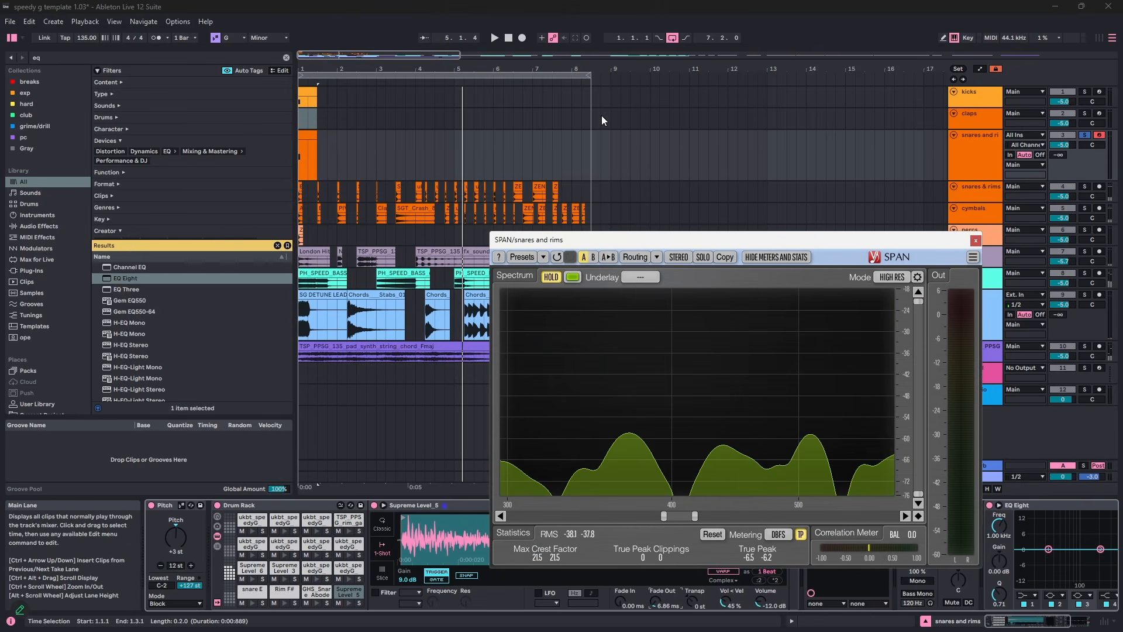
drag(550, 55, 344, 134)
key(space)
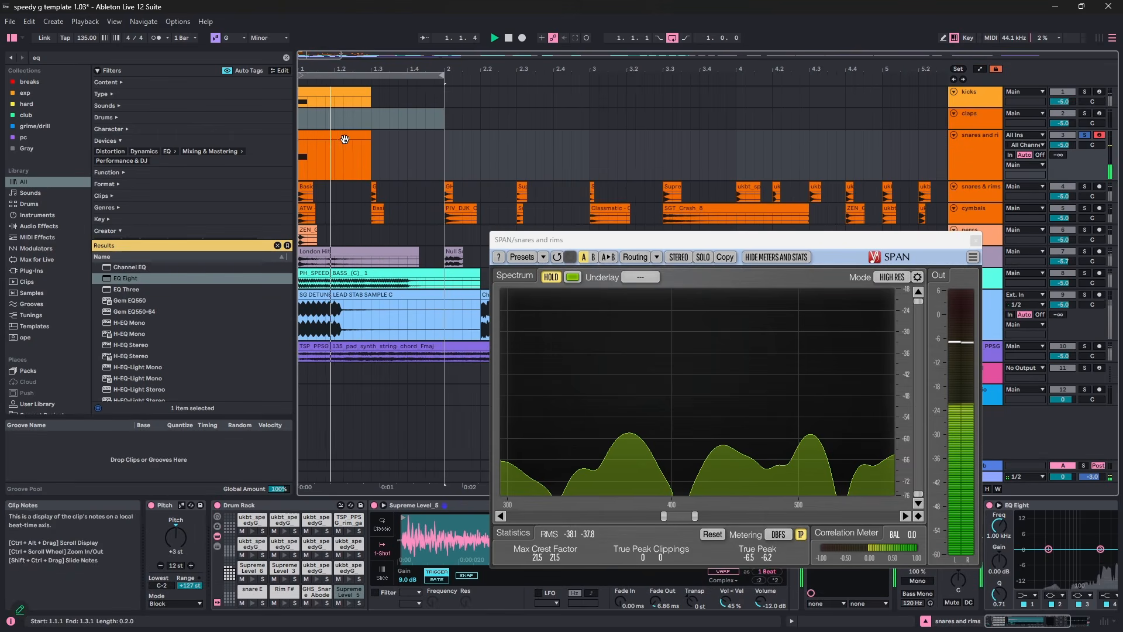
drag(754, 240, 598, 98)
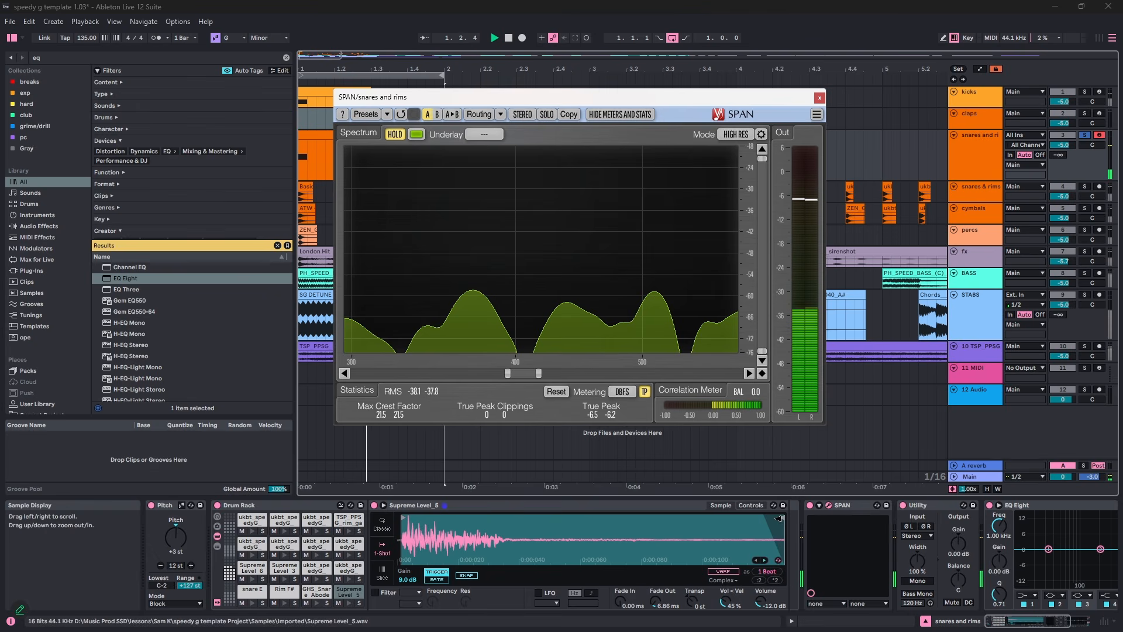
- Trim the Supreme Level_5 sample's end to about four fifths of its length and set Fade Out to 29.8 ms
mouse_move(780, 519)
mouse_down()
mouse_move(494, 547)
mouse_move(537, 551)
mouse_up()
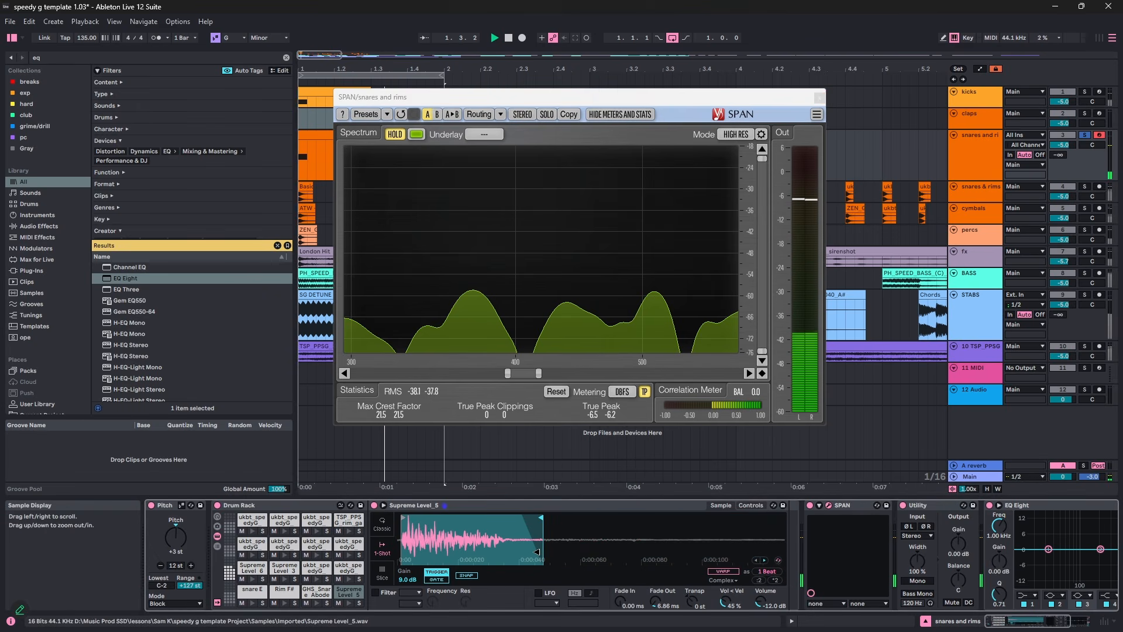
mouse_move(655, 603)
mouse_down()
mouse_move(655, 583)
mouse_move(655, 592)
mouse_up()
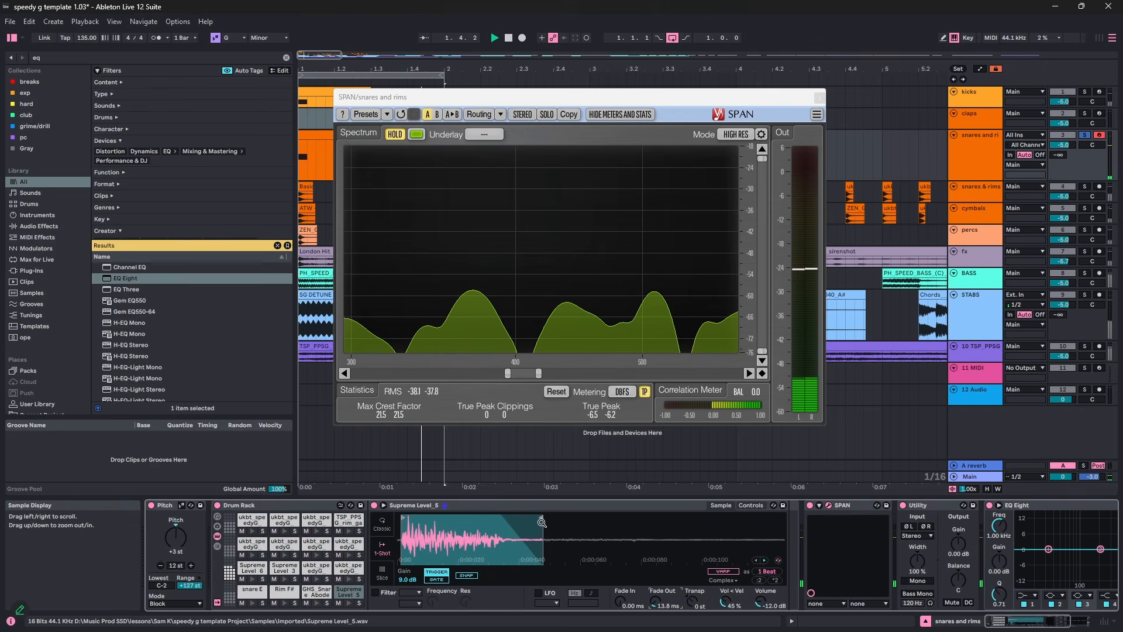
drag(542, 521, 636, 521)
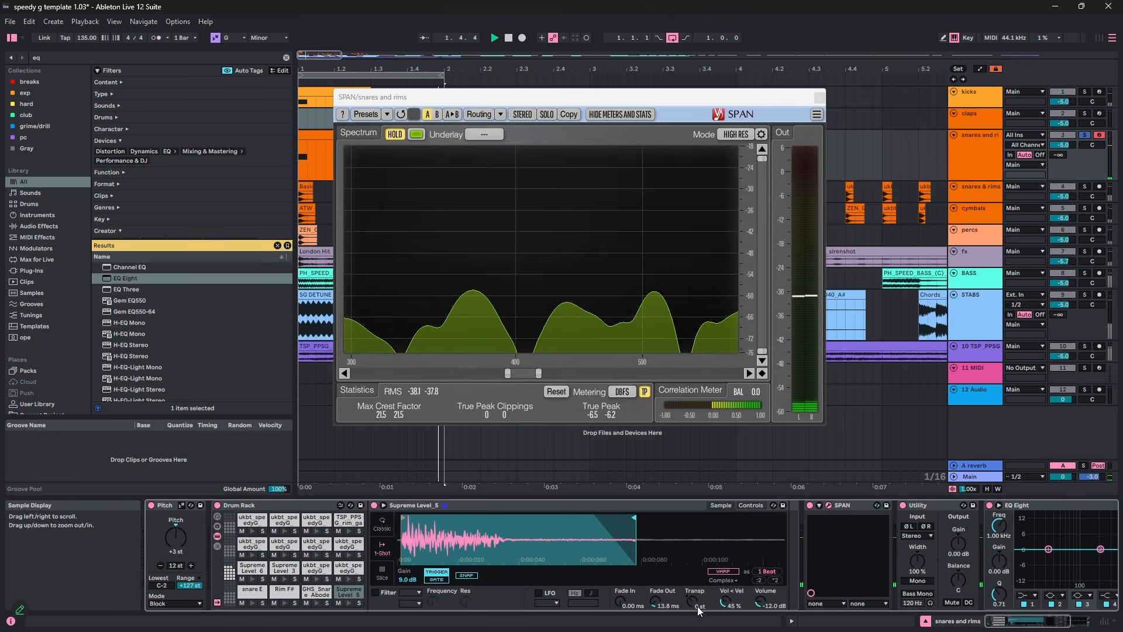
drag(654, 606, 653, 595)
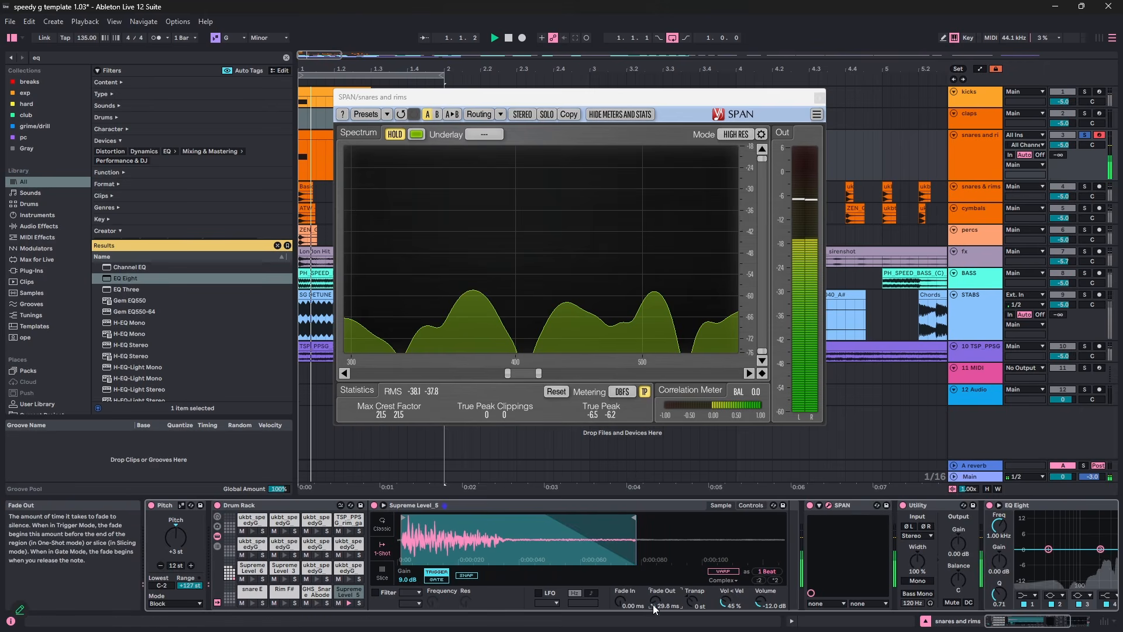
mouse_move(640, 522)
mouse_down()
mouse_move(784, 523)
mouse_move(704, 523)
mouse_up()
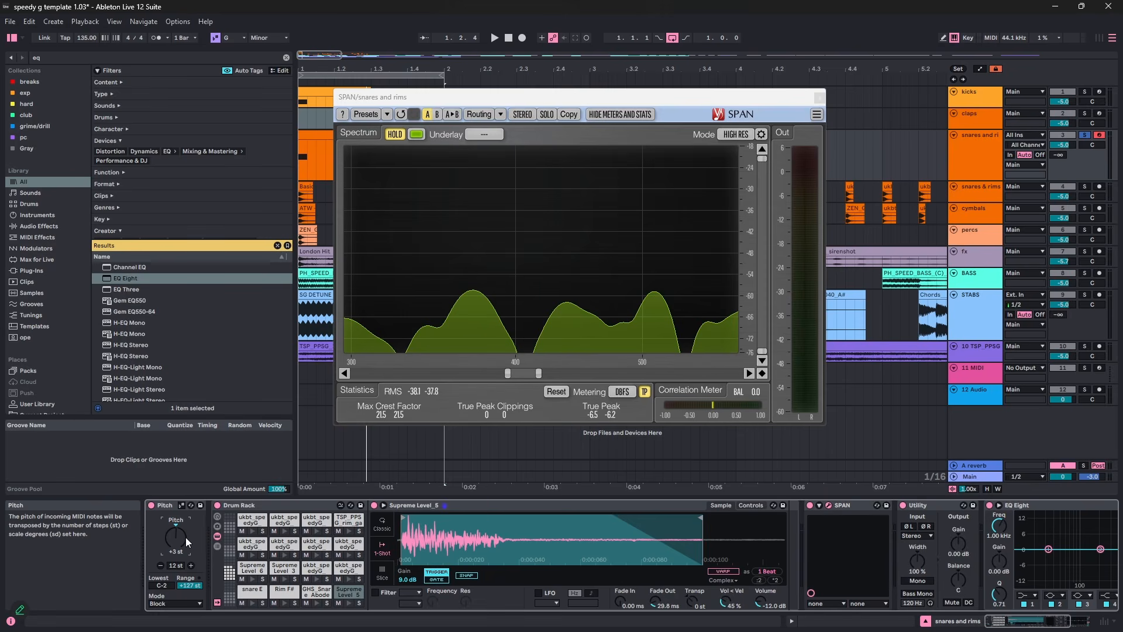
- Raise the Pitch device to +6 st and play the loop to hear the pad it triggers
key(space)
key(Up)
key(Up)
key(Up)
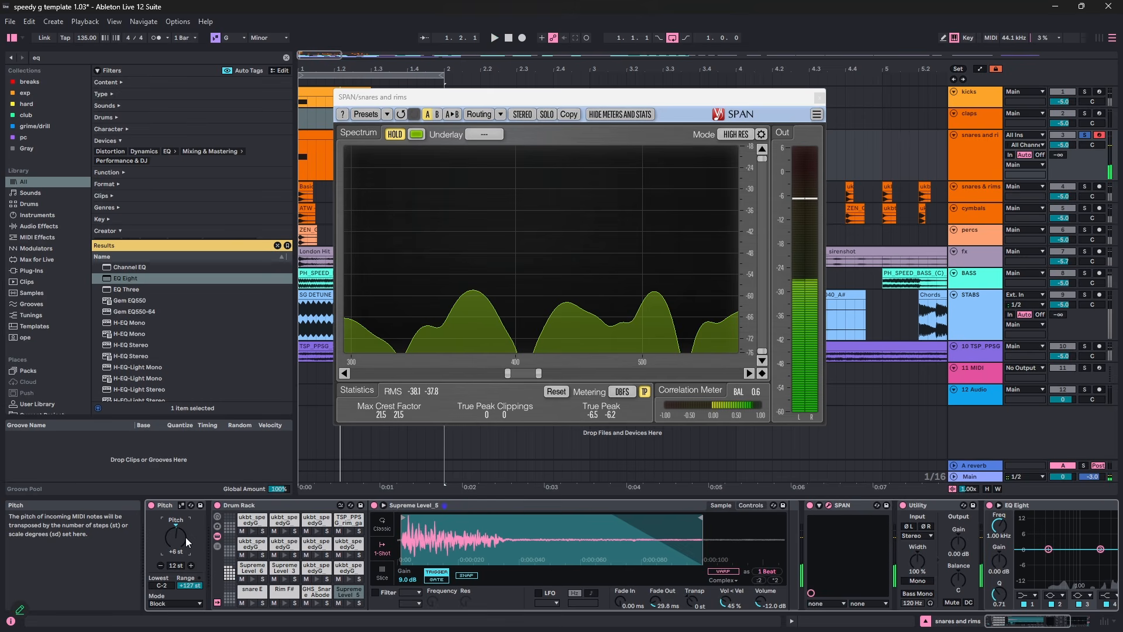
- Raise the Pitch device gradually to +15 st, playing the loop to audition the ukbt_speedyG_snare_3_F and snare_6_G# pads
key(Up)
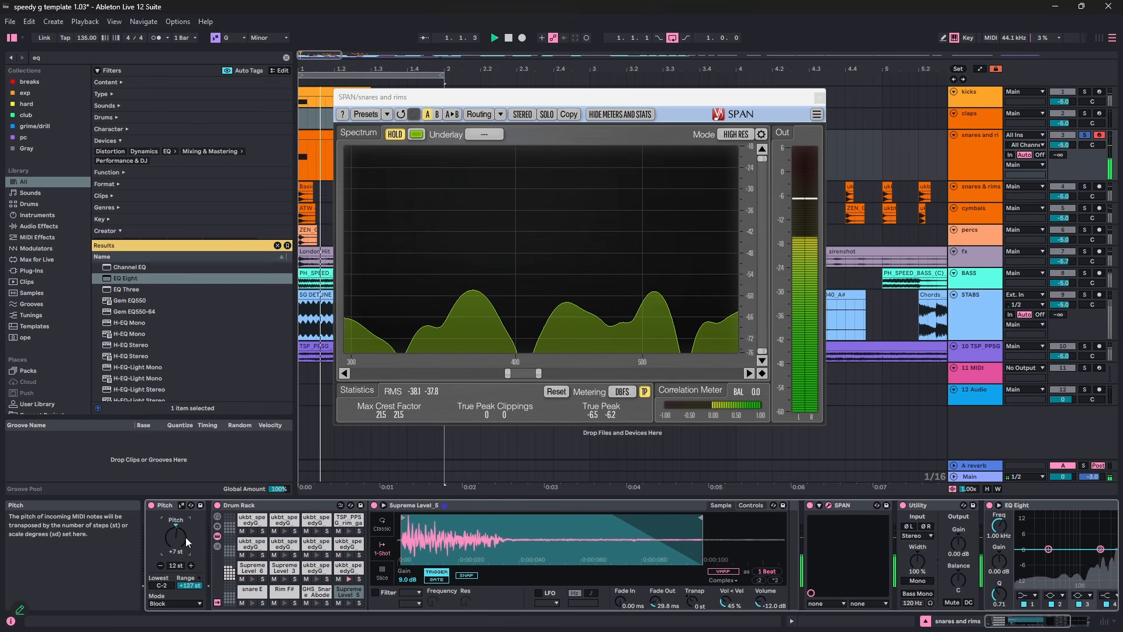
key(Up)
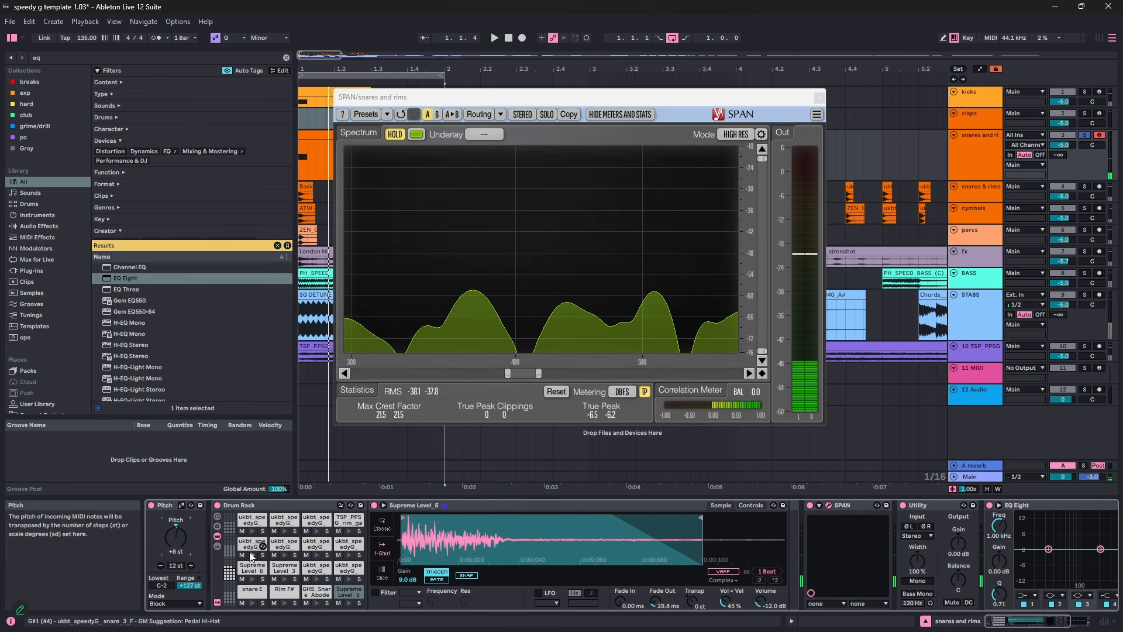
click(252, 554)
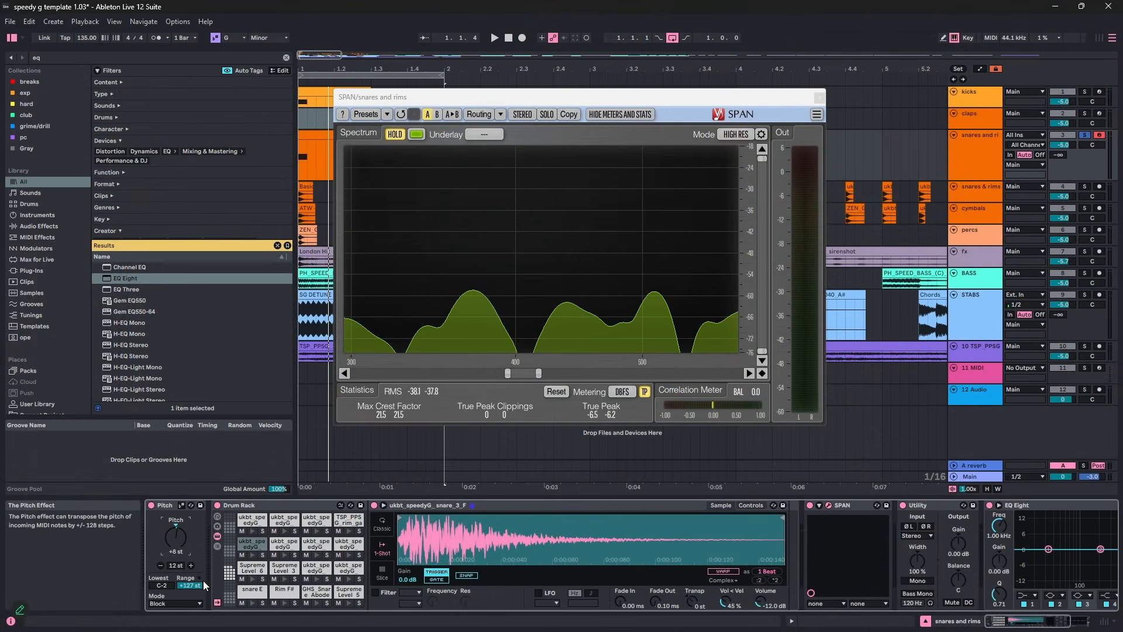
key(space)
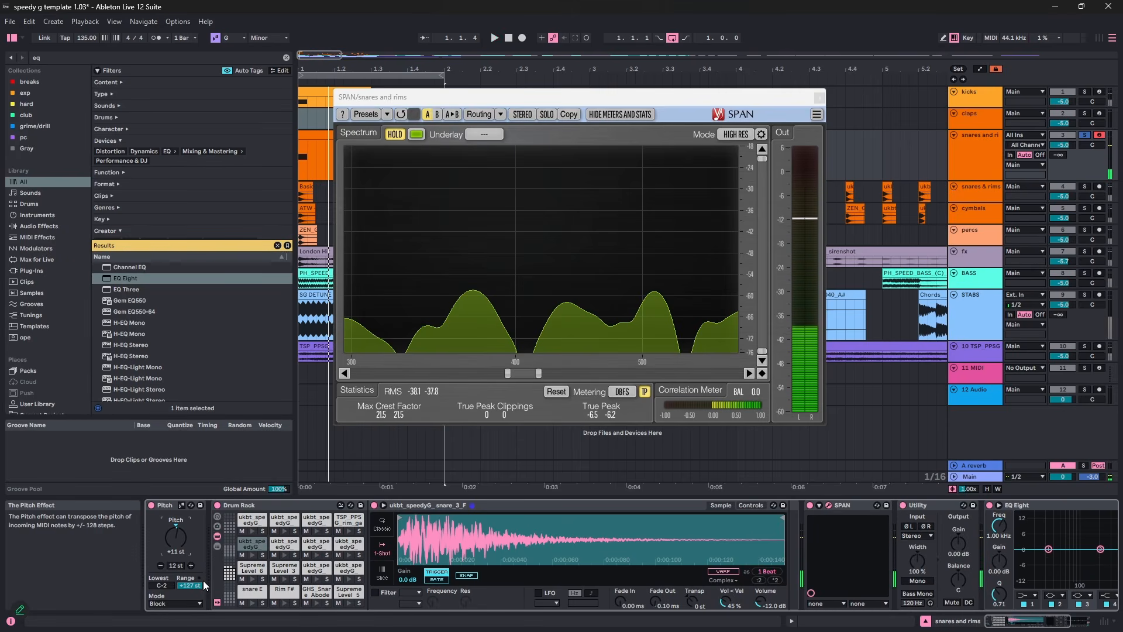
click(350, 544)
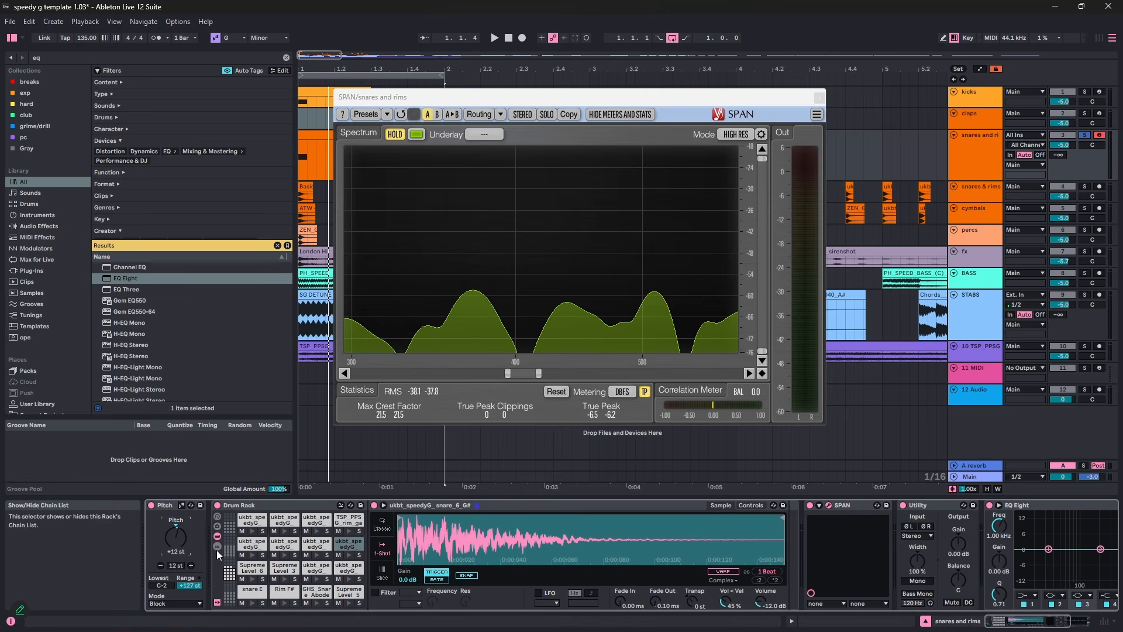
key(space)
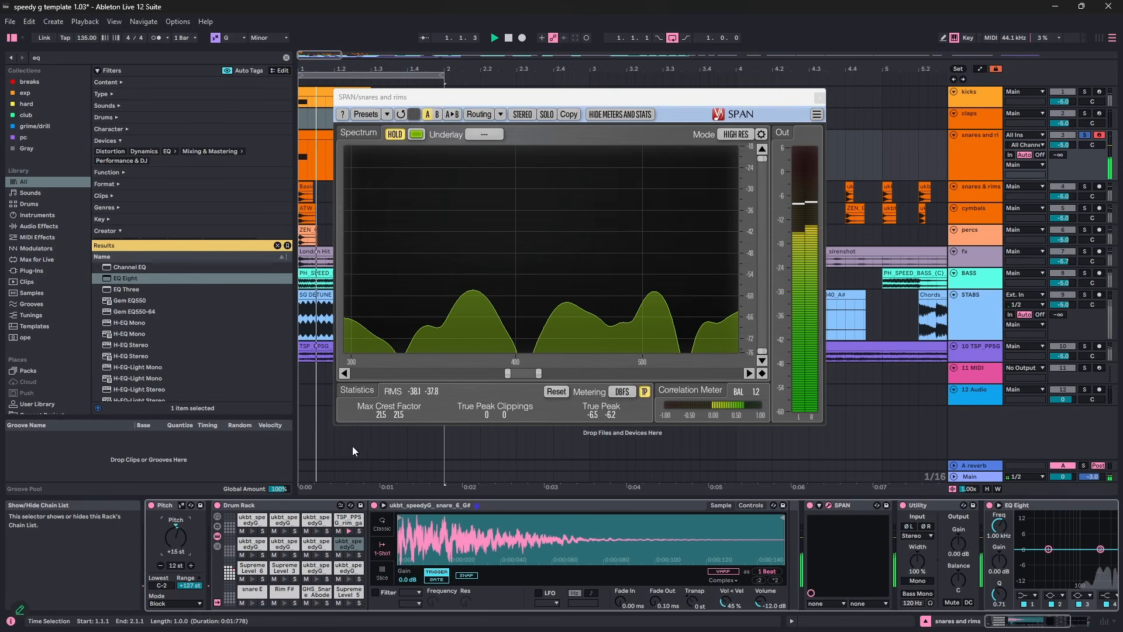
- Select the TSP_PPSG_rim_garage pad and play the loop to hear its sample
key(space)
click(348, 520)
mouse_move(543, 538)
mouse_down()
mouse_move(544, 585)
mouse_move(543, 526)
mouse_up()
key(space)
key(space)
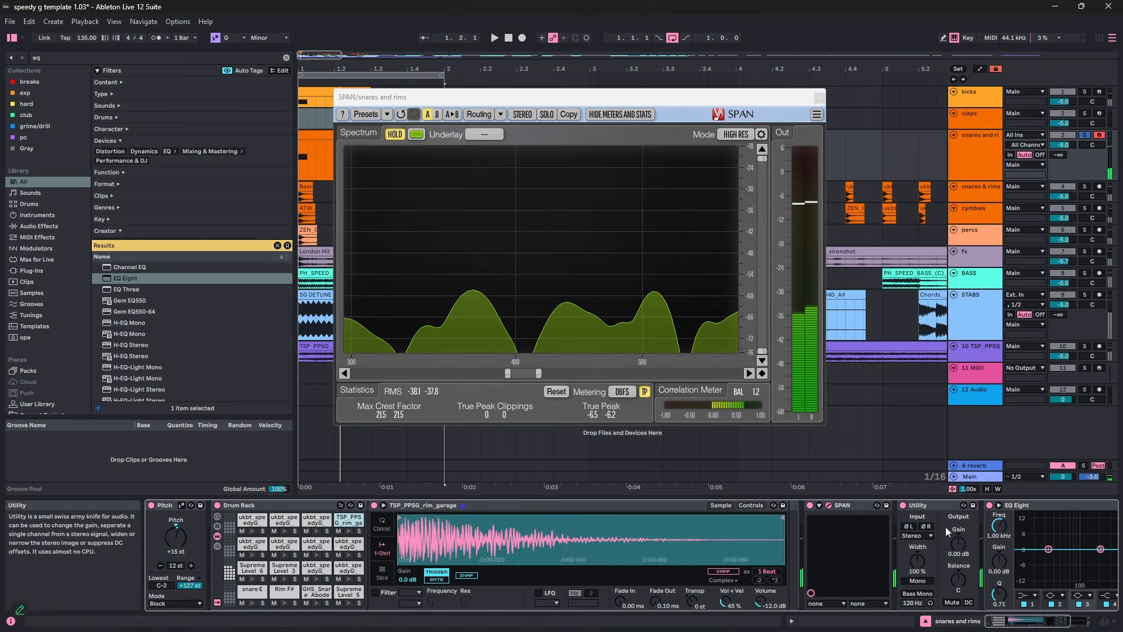
- Try the Utility's left phase inversion and its Left and Right channel modes on the rim, returning the mode to Stereo
click(910, 527)
click(910, 527)
key(space)
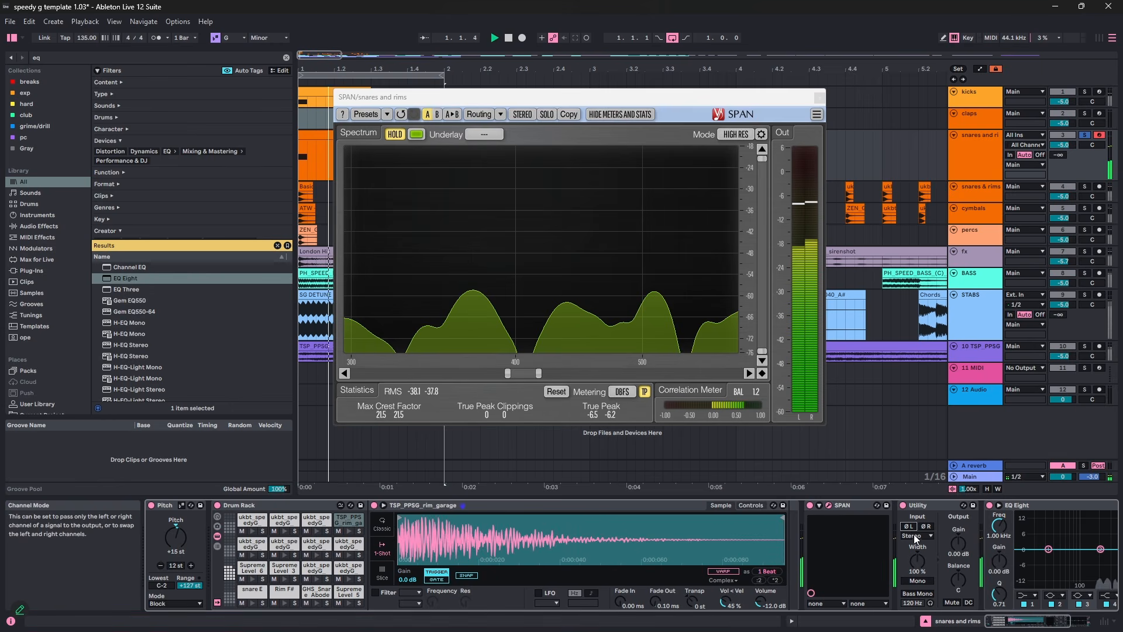
key(space)
click(915, 536)
click(917, 547)
key(space)
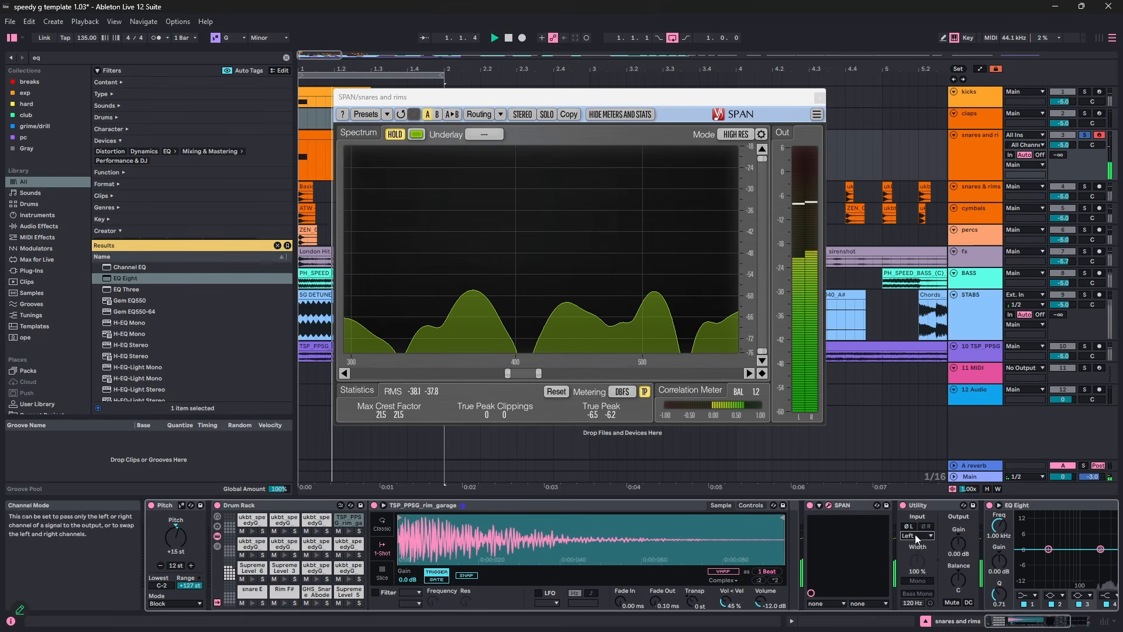
key(space)
click(916, 537)
click(919, 562)
key(space)
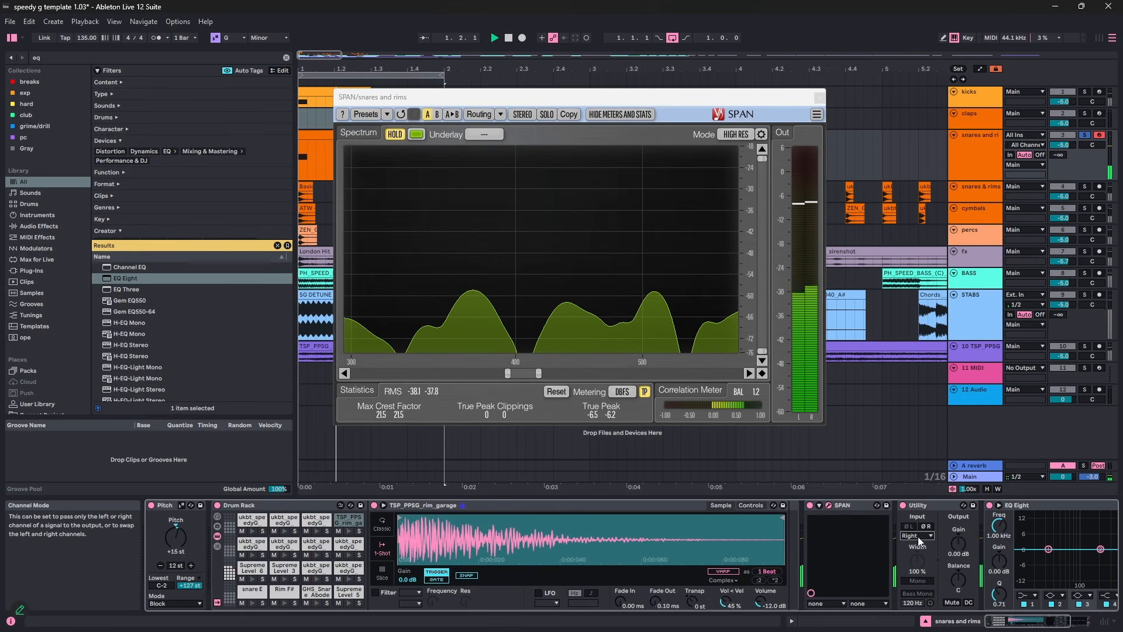
click(918, 535)
click(920, 553)
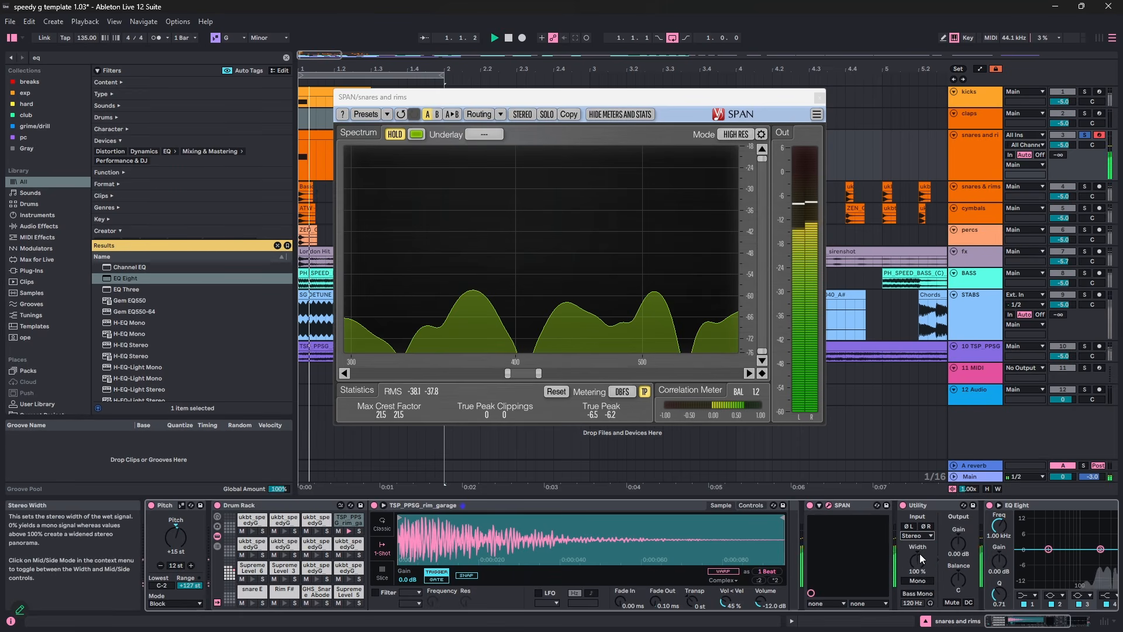
- Compare the Utility's Left and Right channel modes while the loop plays and set the mode to Left
click(924, 537)
click(924, 548)
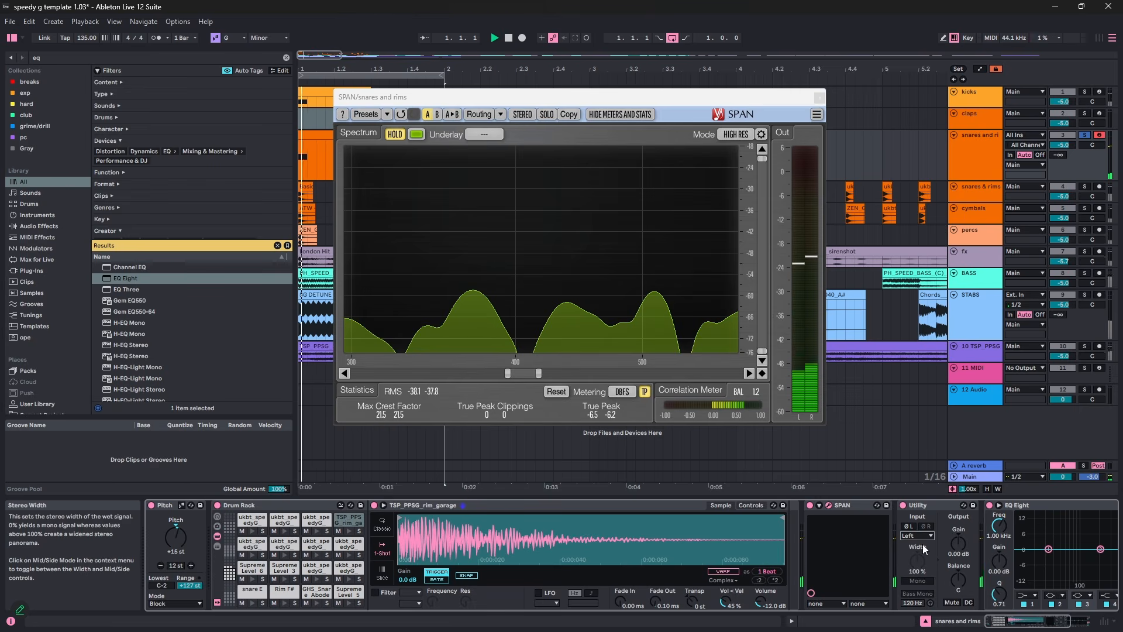
click(917, 535)
click(920, 564)
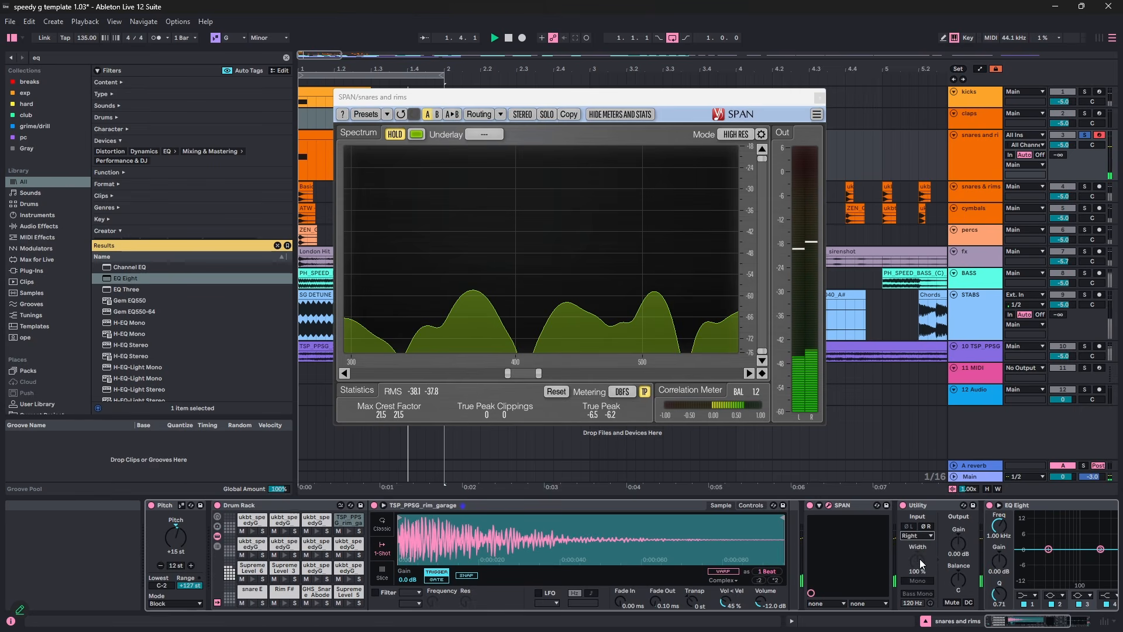
click(918, 536)
click(919, 549)
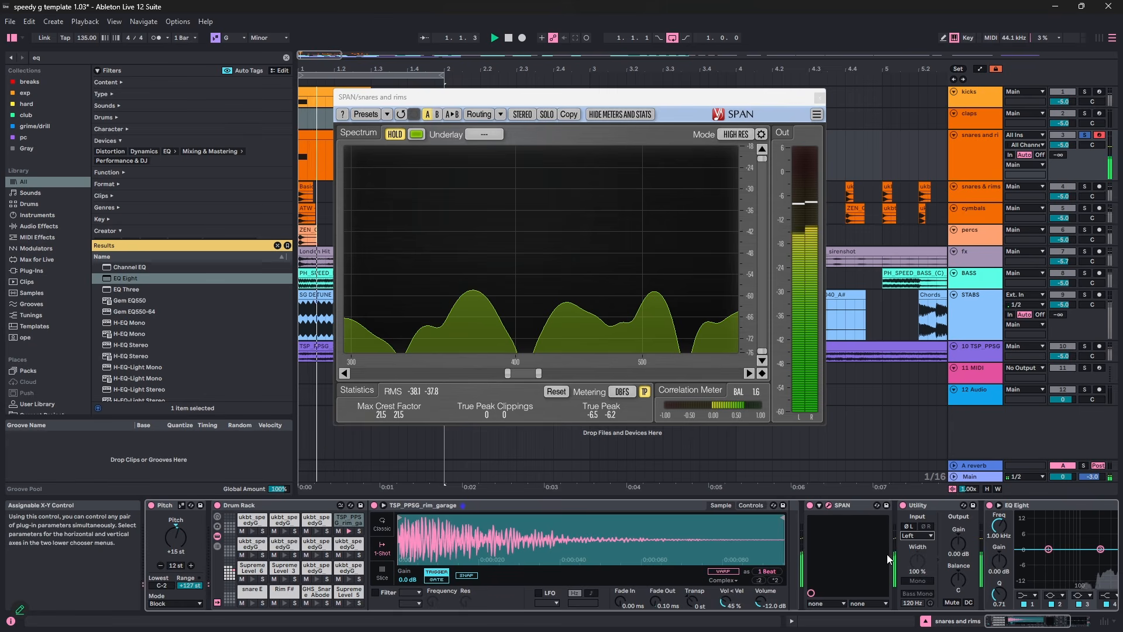
- Close the SPAN window and copy the claps track's Drum Buss, Utility and EQ Eight to the end of the snares and rims chain
click(819, 99)
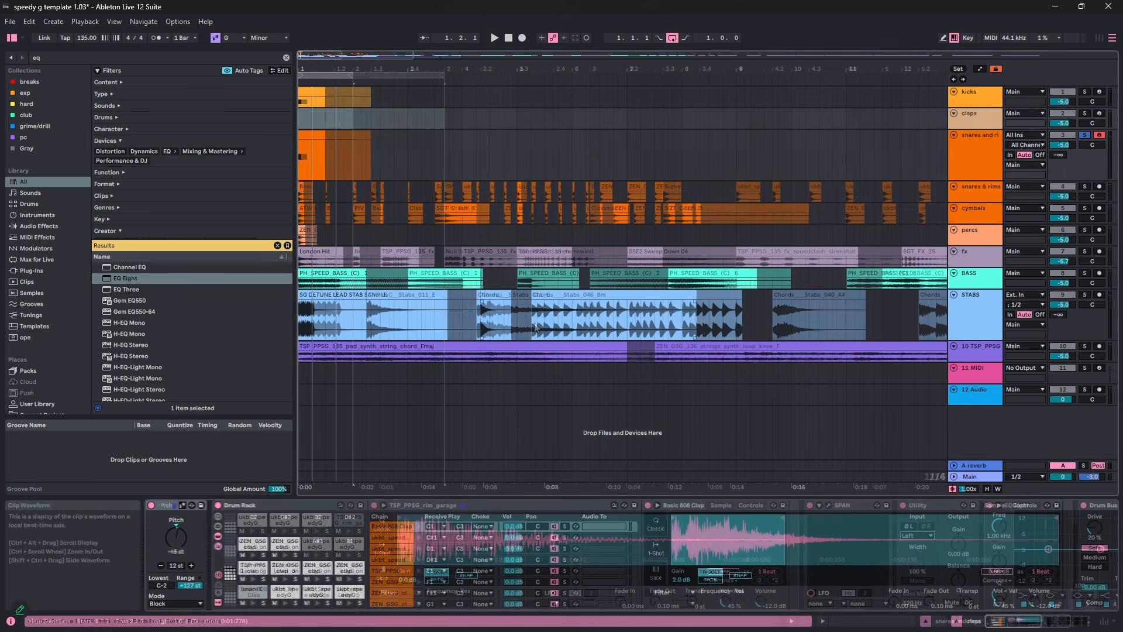
drag(1021, 622, 1085, 613)
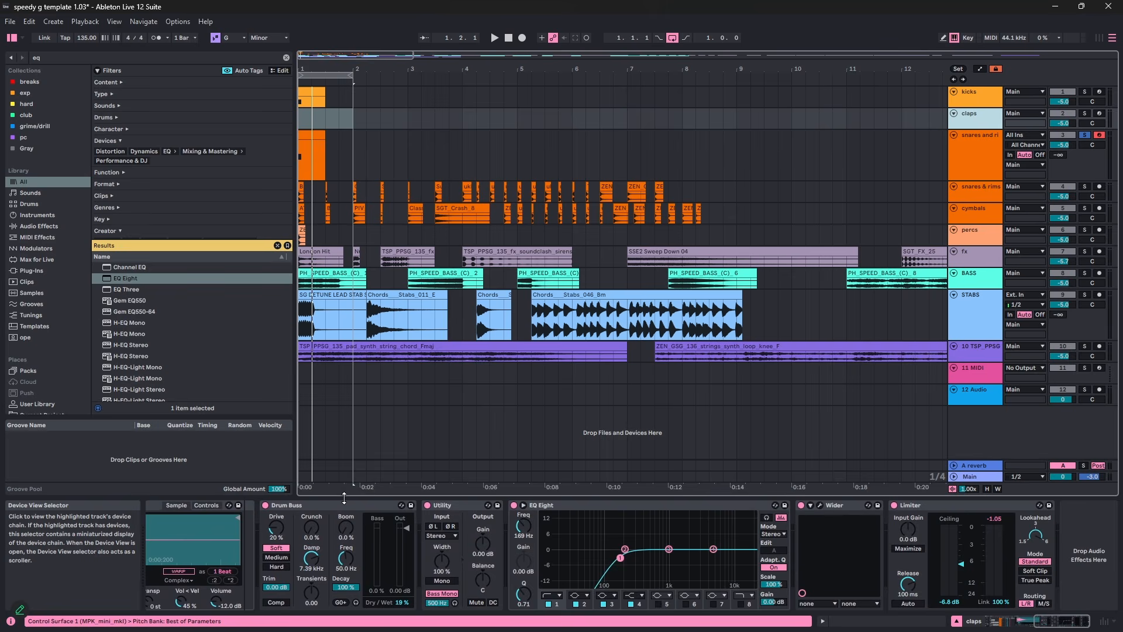
click(566, 511)
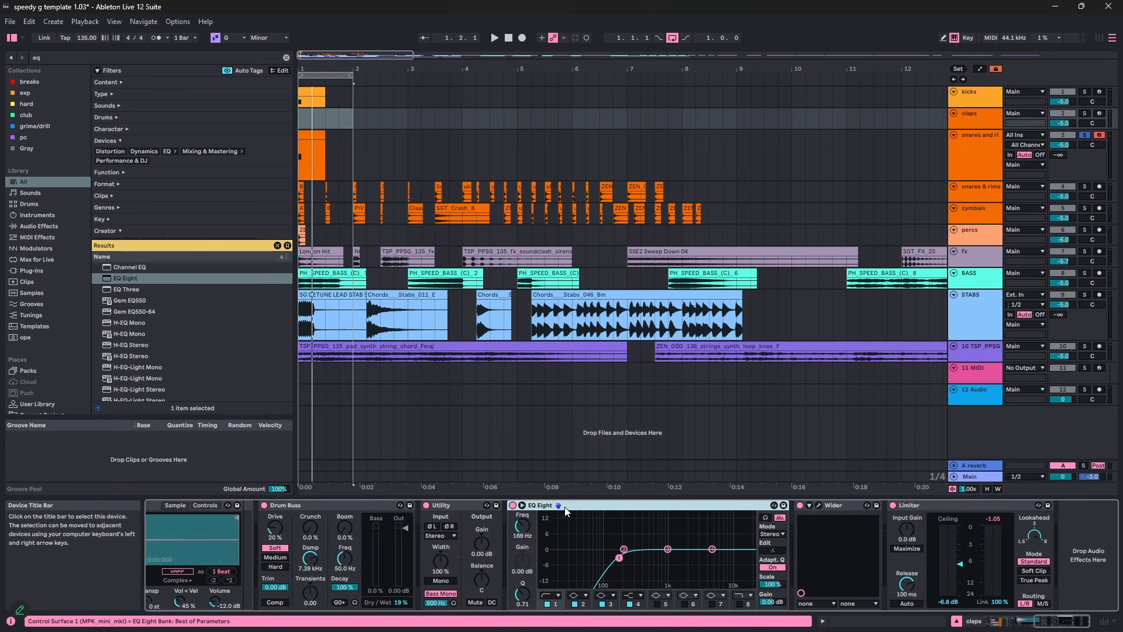
click(325, 506)
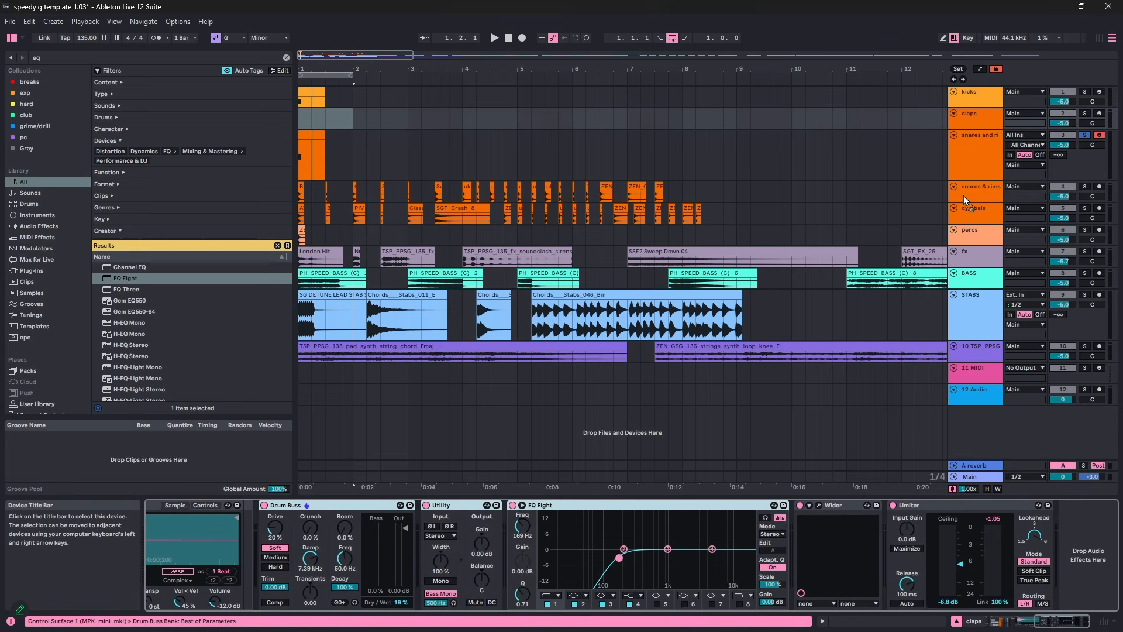
click(981, 168)
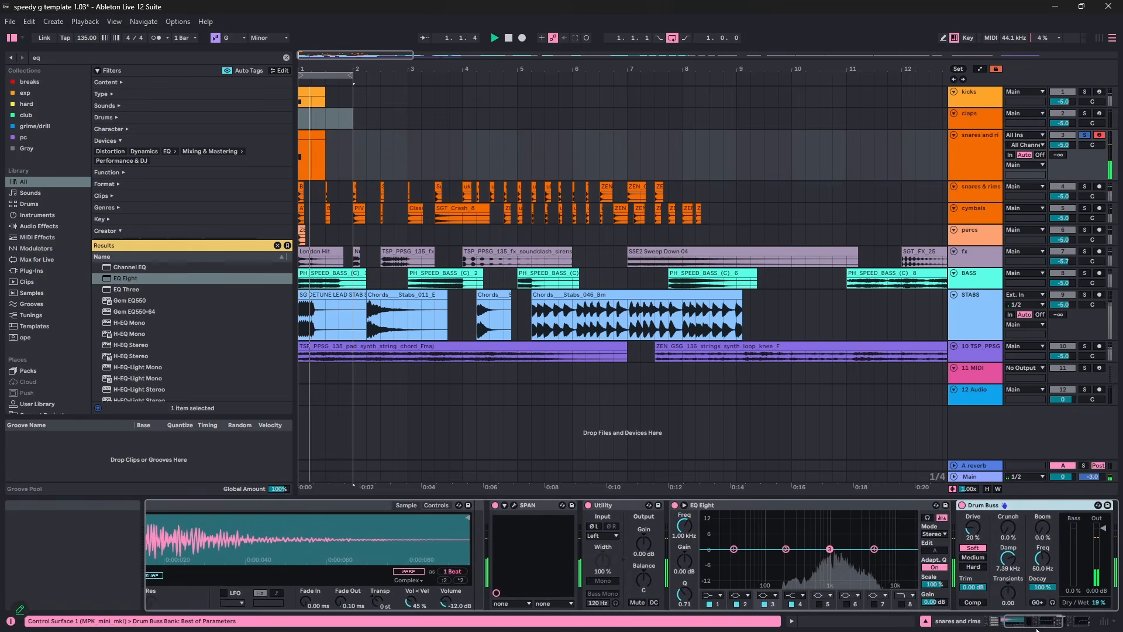
- Delete the flat EQ Eight that sits before the Drum Buss on the snares and rims track
drag(1047, 622, 1066, 622)
click(542, 507)
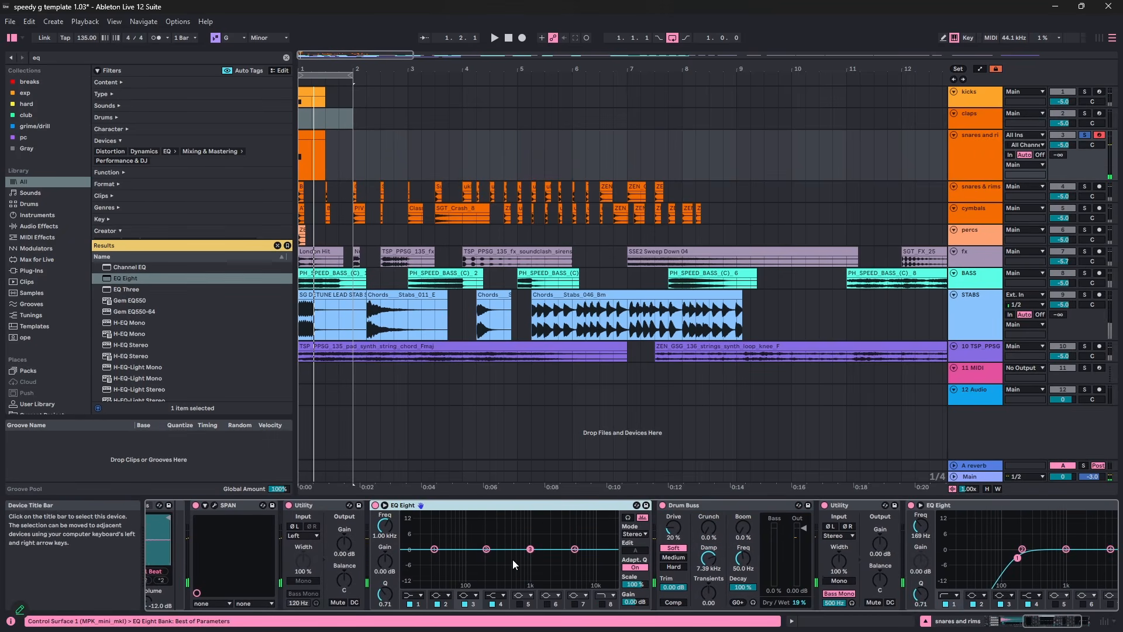
key(Delete)
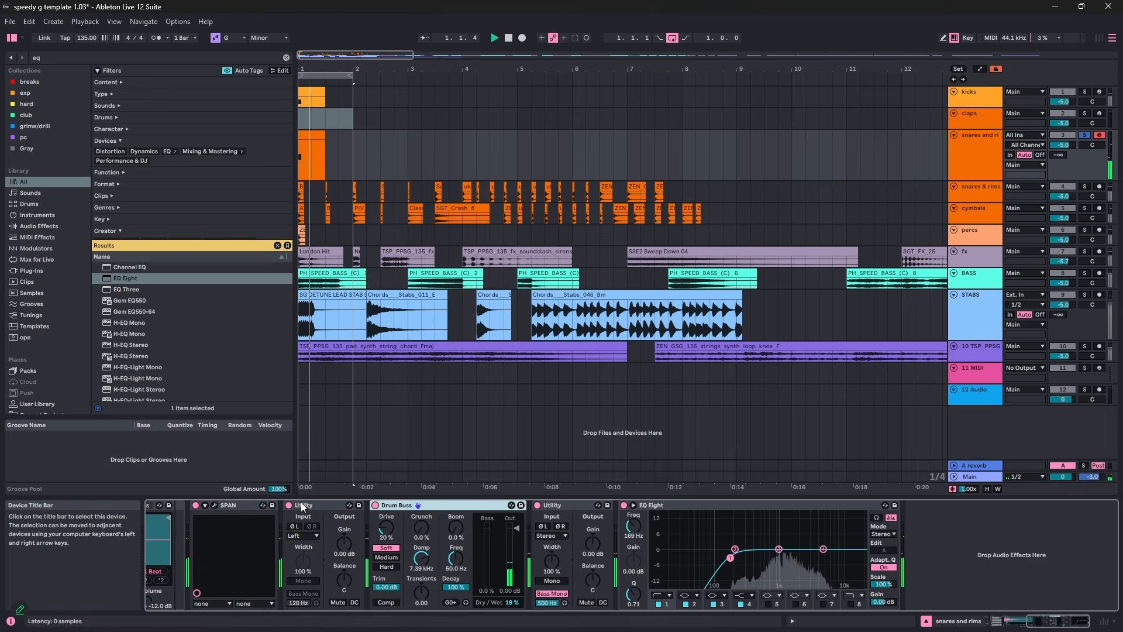
- Move the Utility set to Left in front of SPAN, directly after the Drum Rack, and play the loop
scroll(946, 557, left, 10)
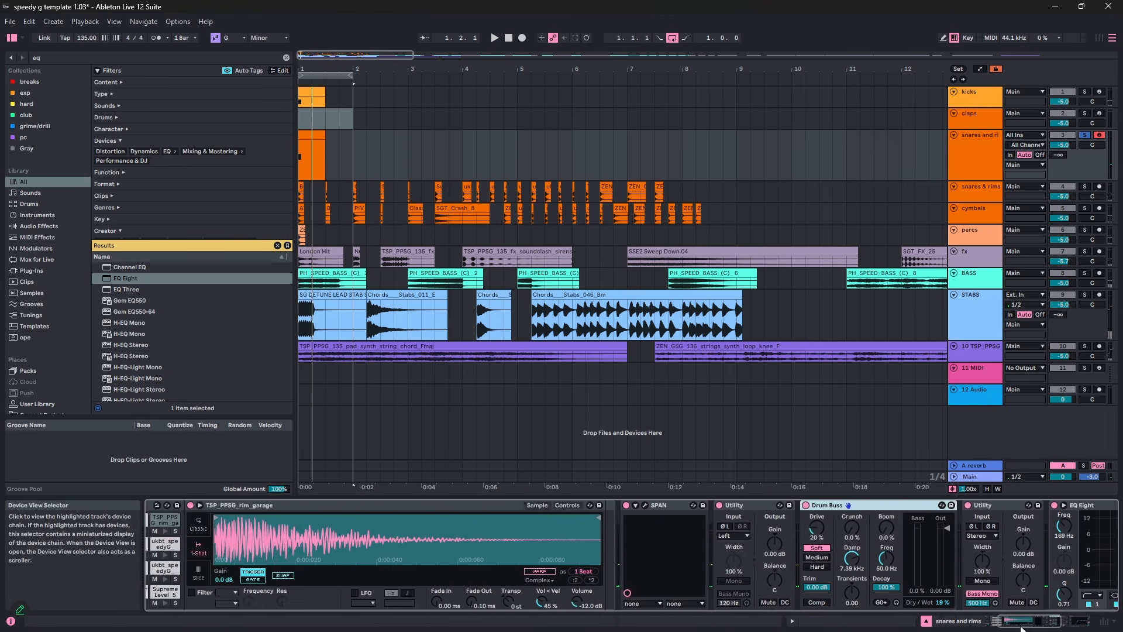
click(930, 505)
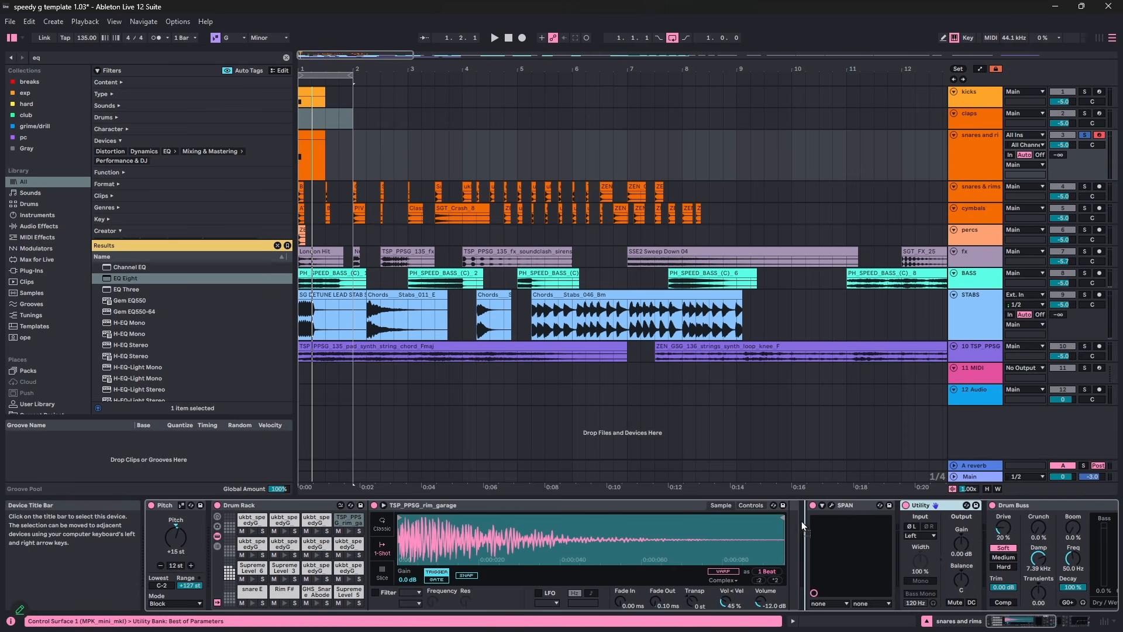
drag(801, 521, 785, 520)
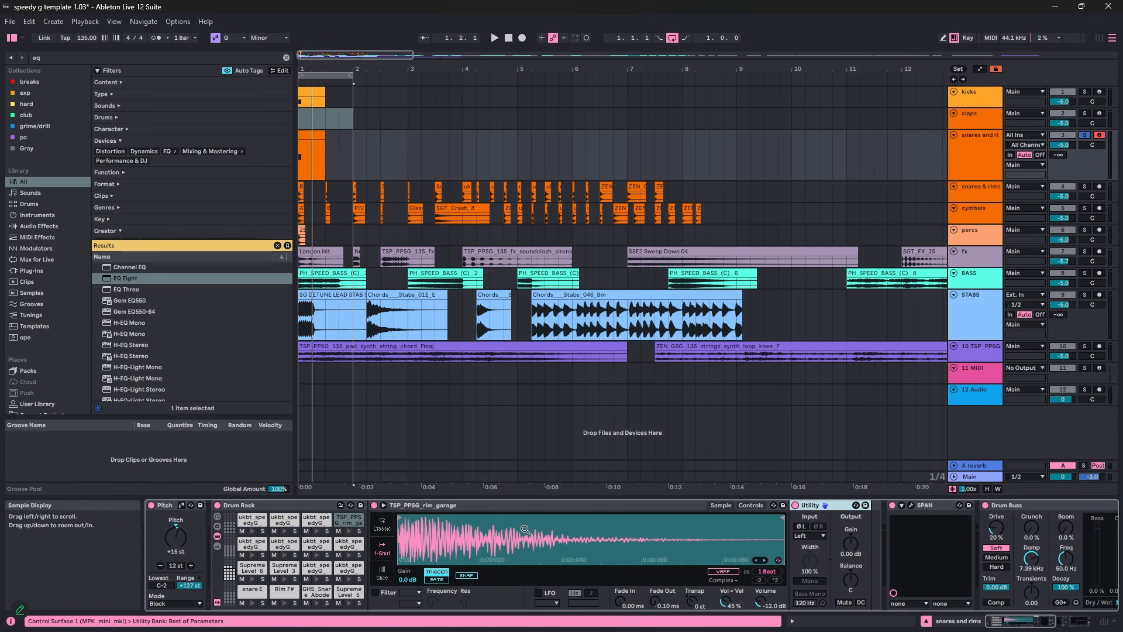
key(space)
key(space)
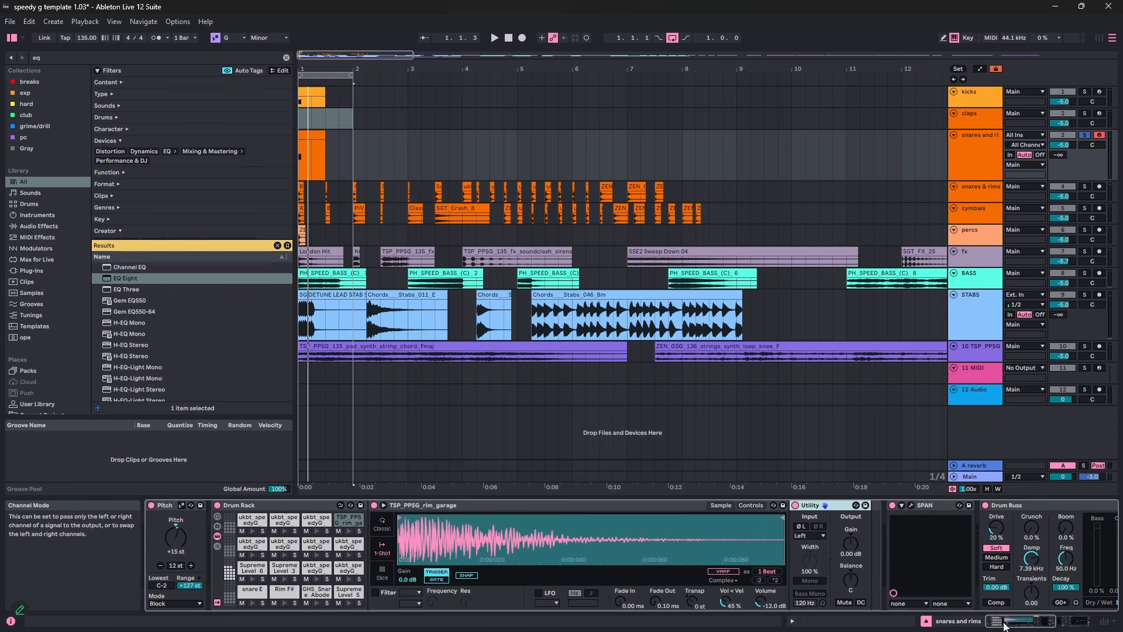
key(space)
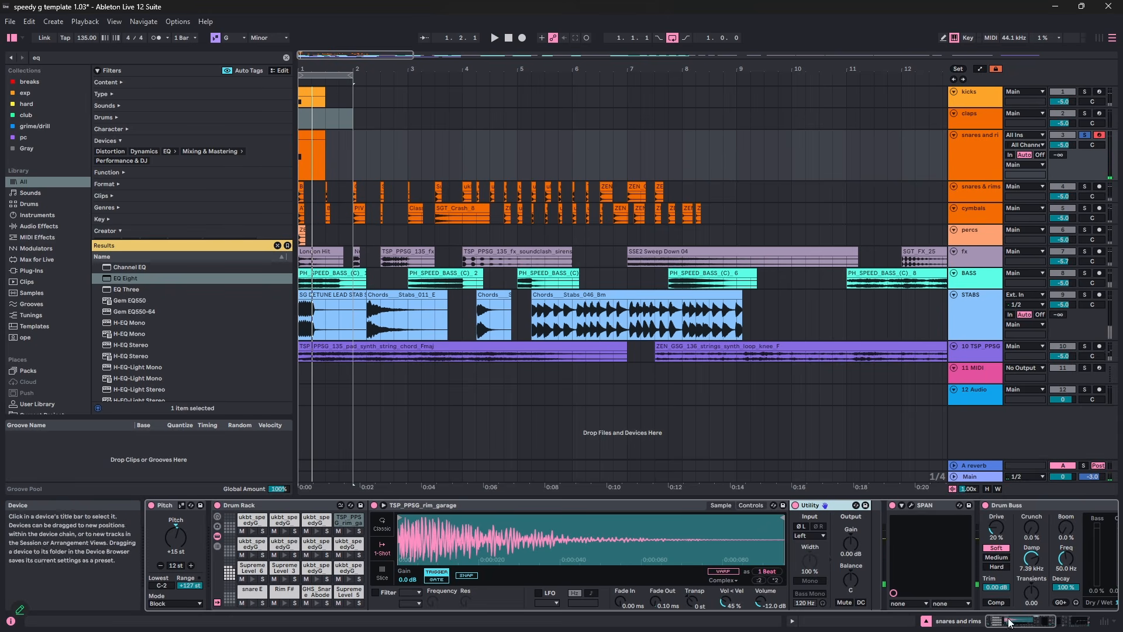
- Search the browser for gclip and add GClip at the end of the snares and rims device chain
drag(1012, 622, 1055, 622)
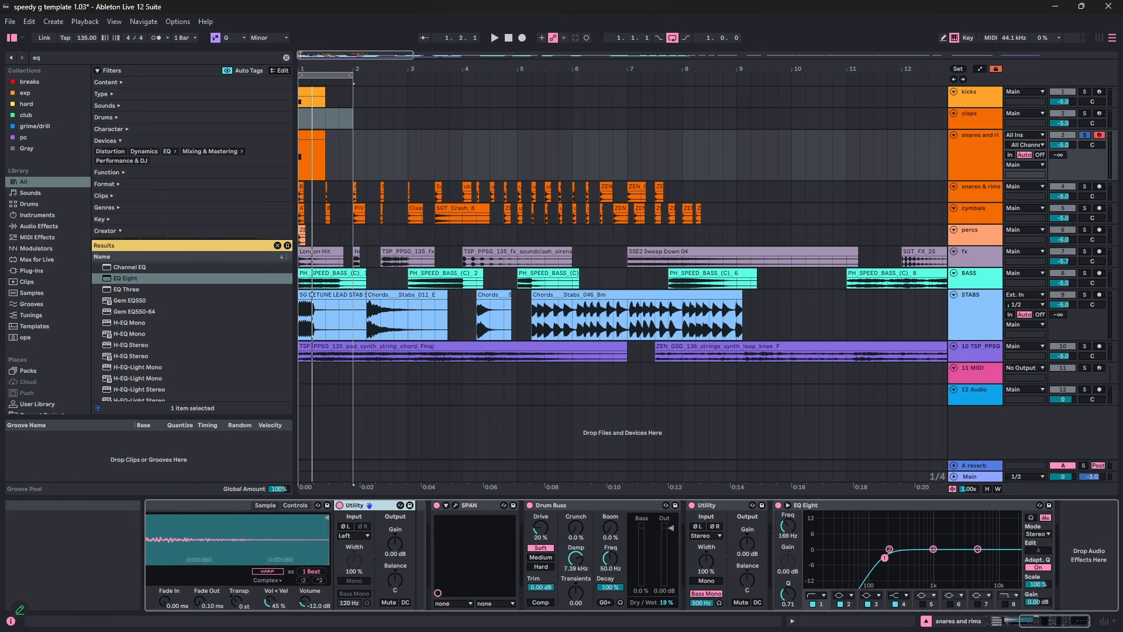
key(ctrl+f)
text(gclip)
key(Down)
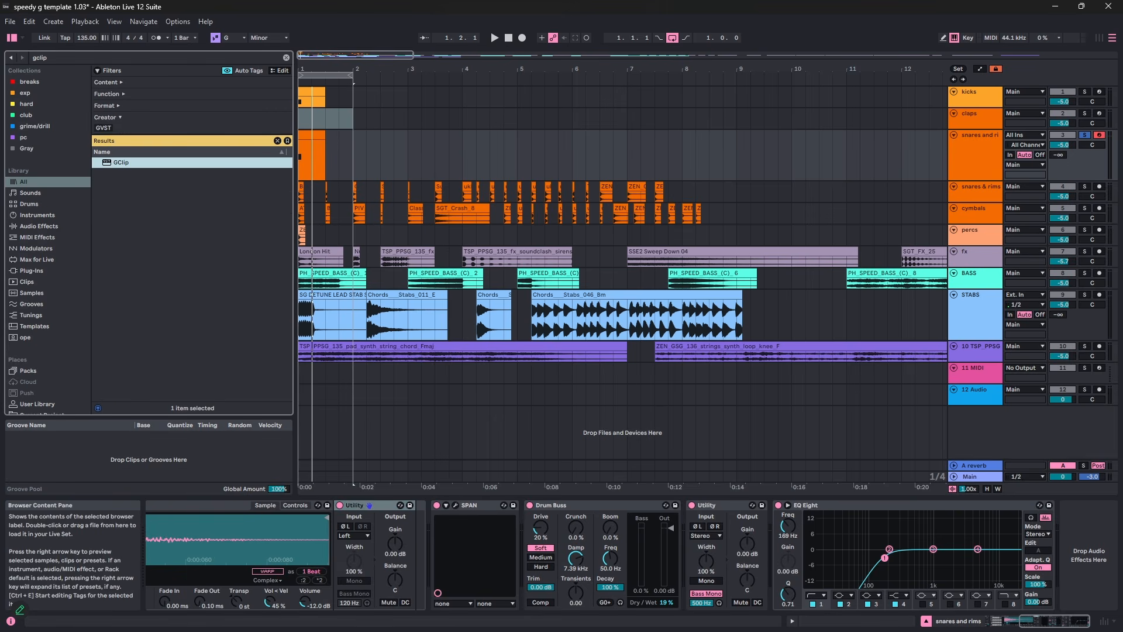
key(Return)
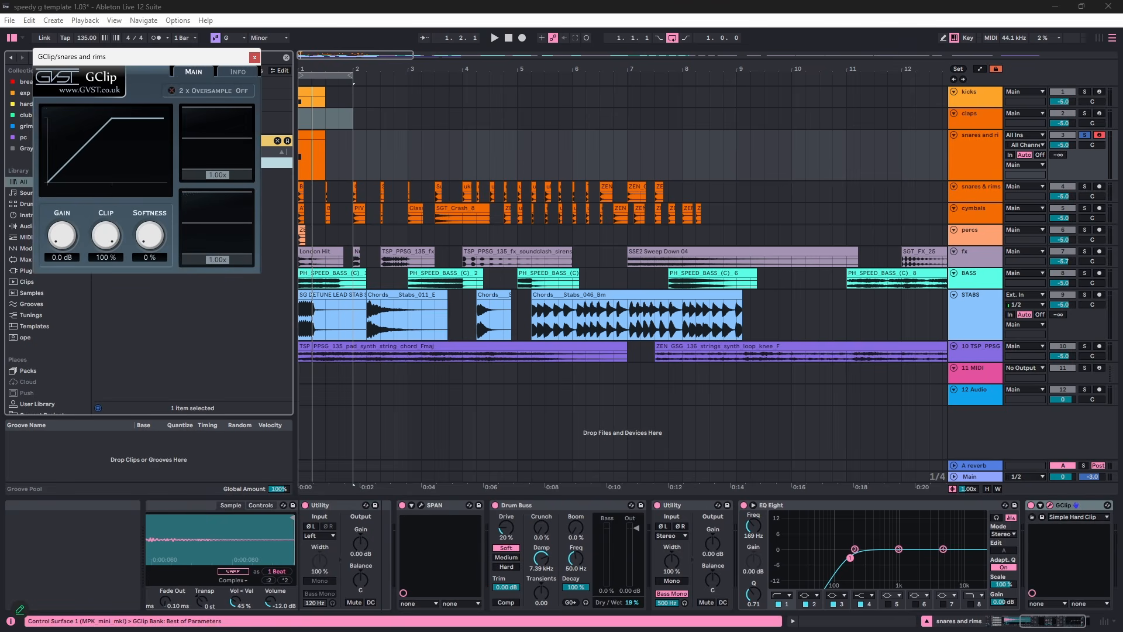
- Turn on GClip's 2x oversampling and lower its Clip level to 26 % while the loop plays
drag(1051, 622, 1009, 622)
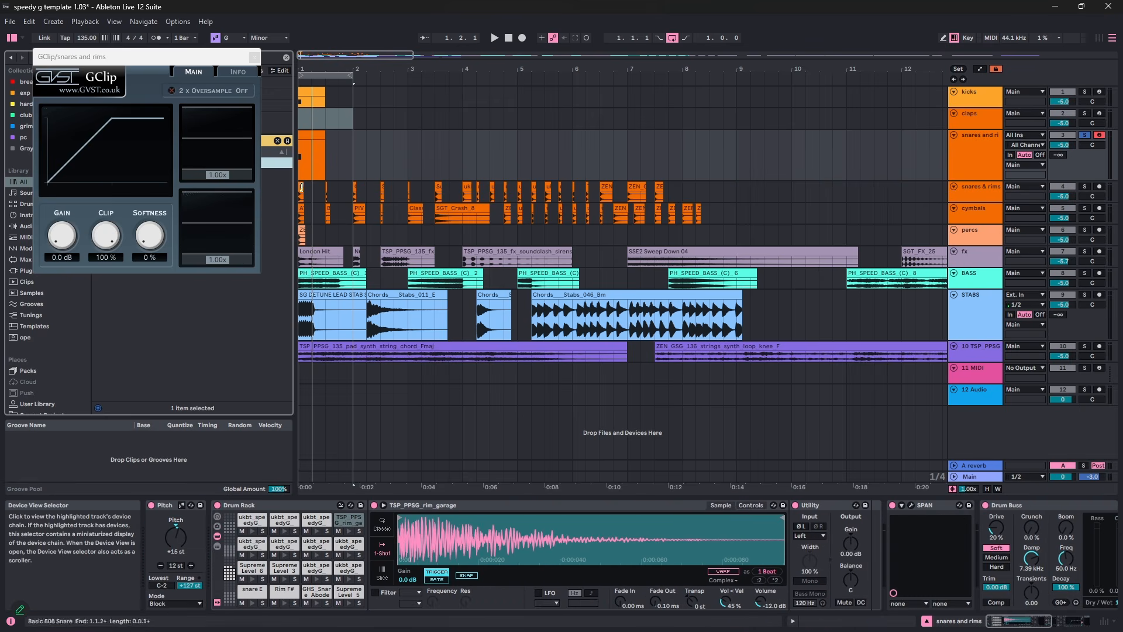
click(202, 93)
key(space)
drag(106, 235, 138, 285)
- Compare the rim in the loop with GClip deactivated and reactivated
click(1082, 621)
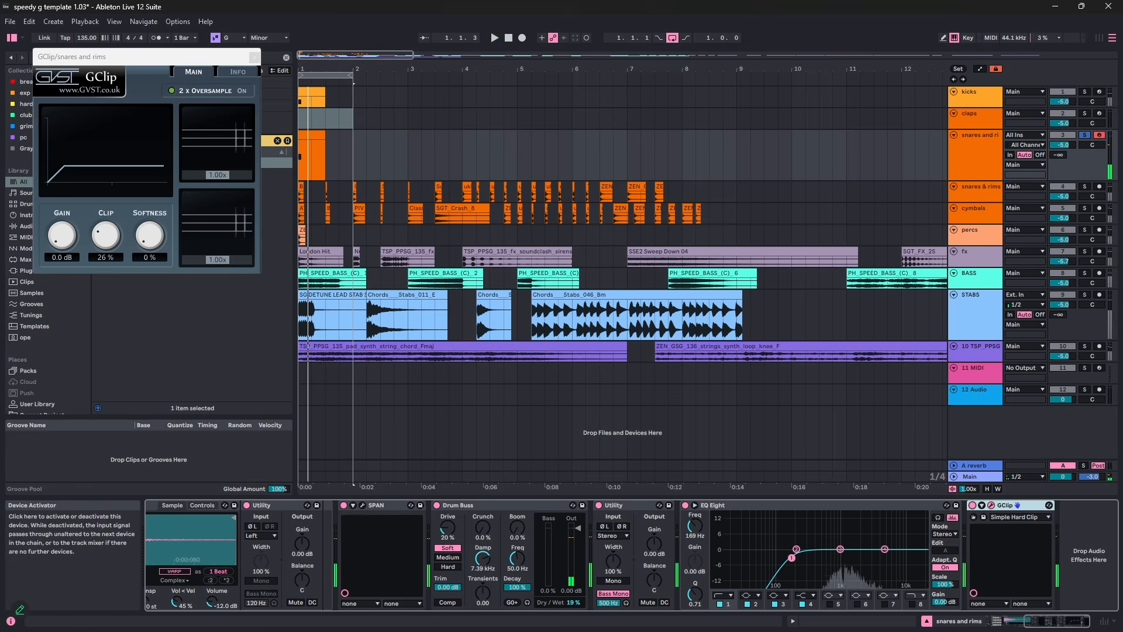
click(1003, 624)
key(space)
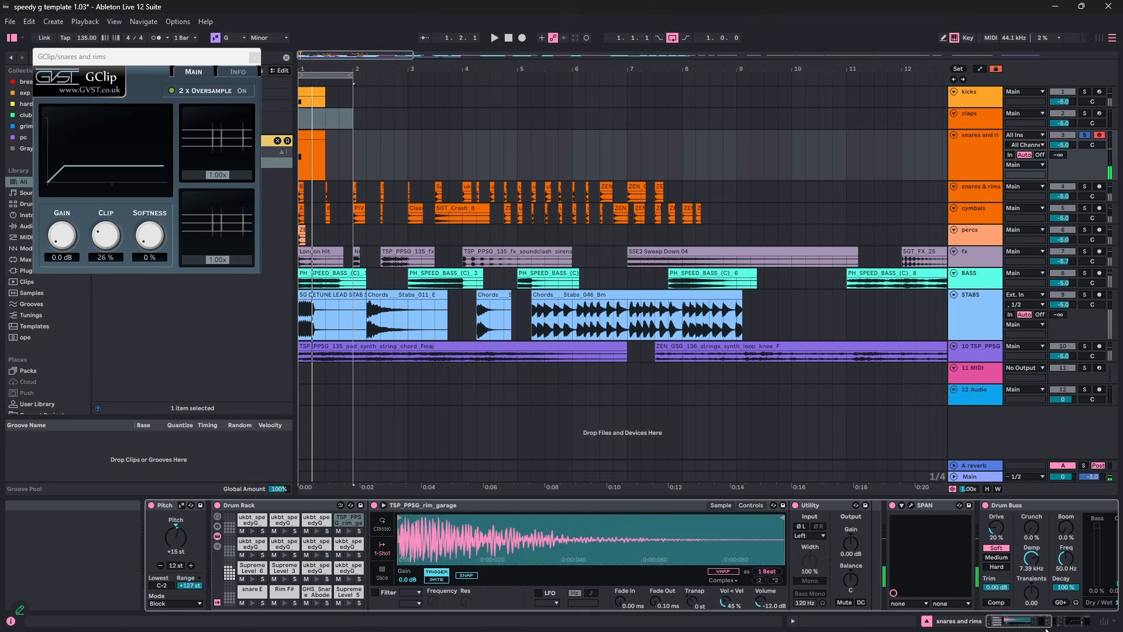
click(1078, 624)
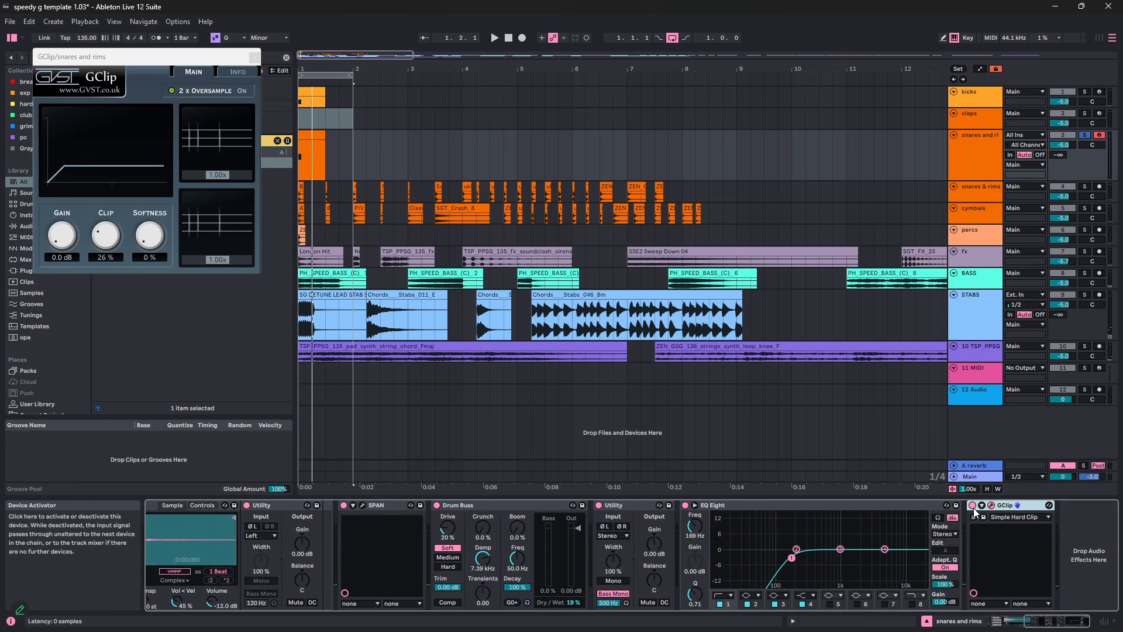
key(space)
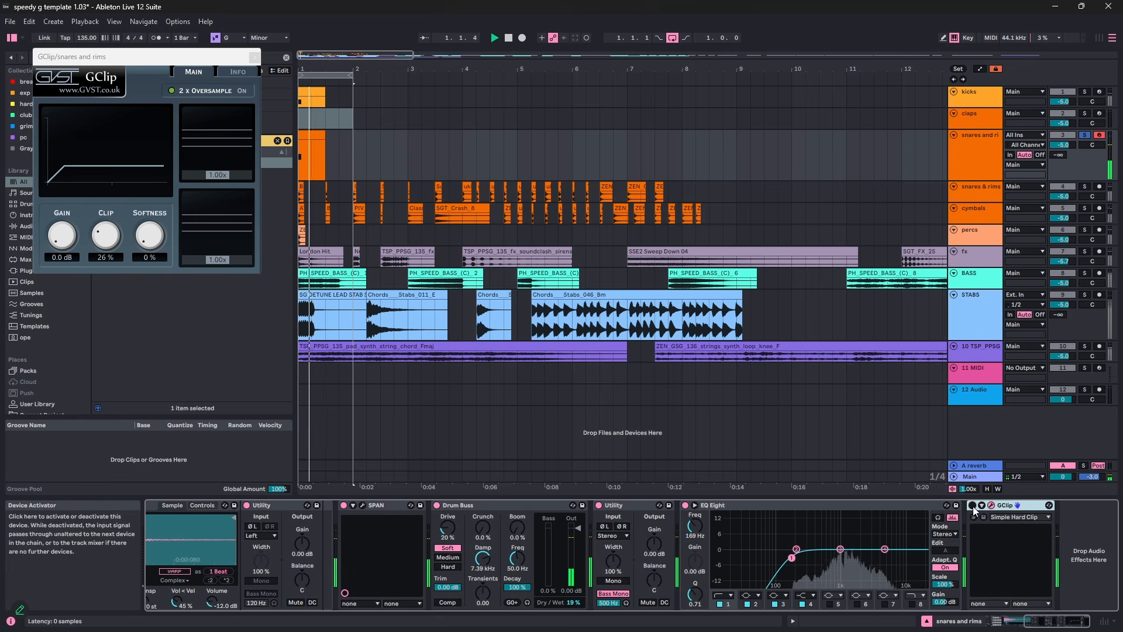
click(973, 506)
key(space)
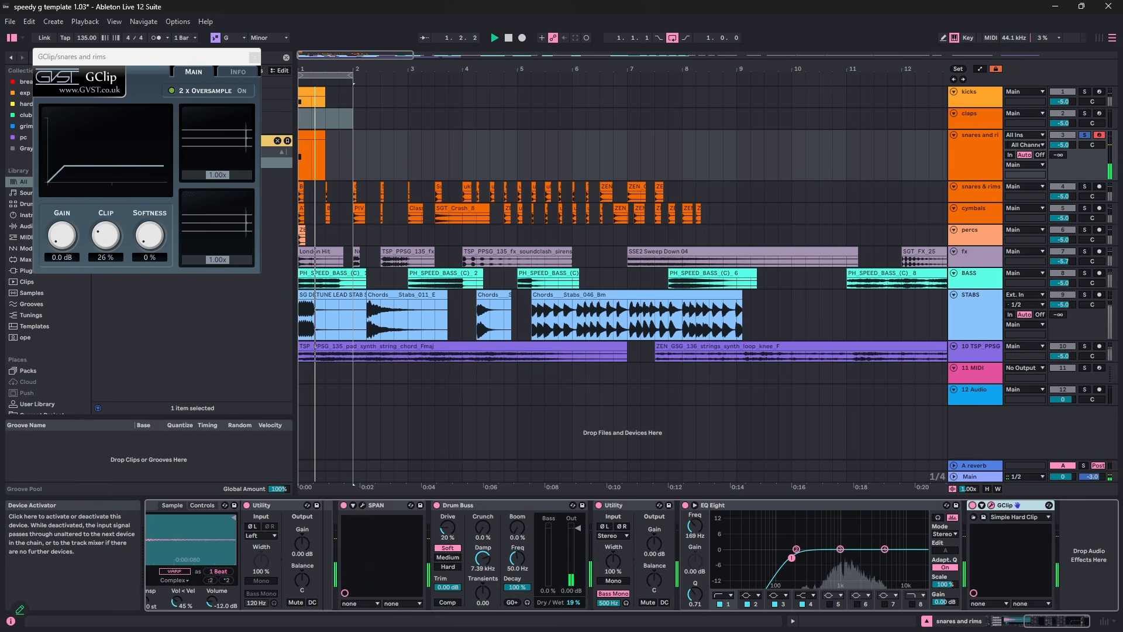
- Lower the Pitch effect one semitone at a time to +11 st, auditioning the loop at each setting
key(space)
click(1018, 622)
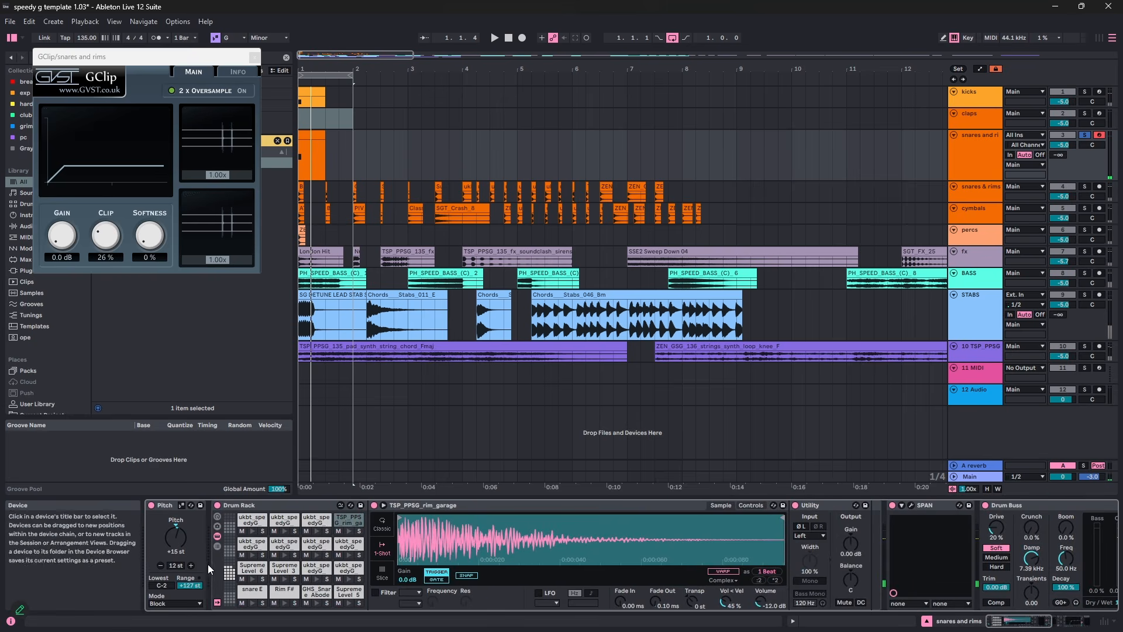
key(Down)
key(space)
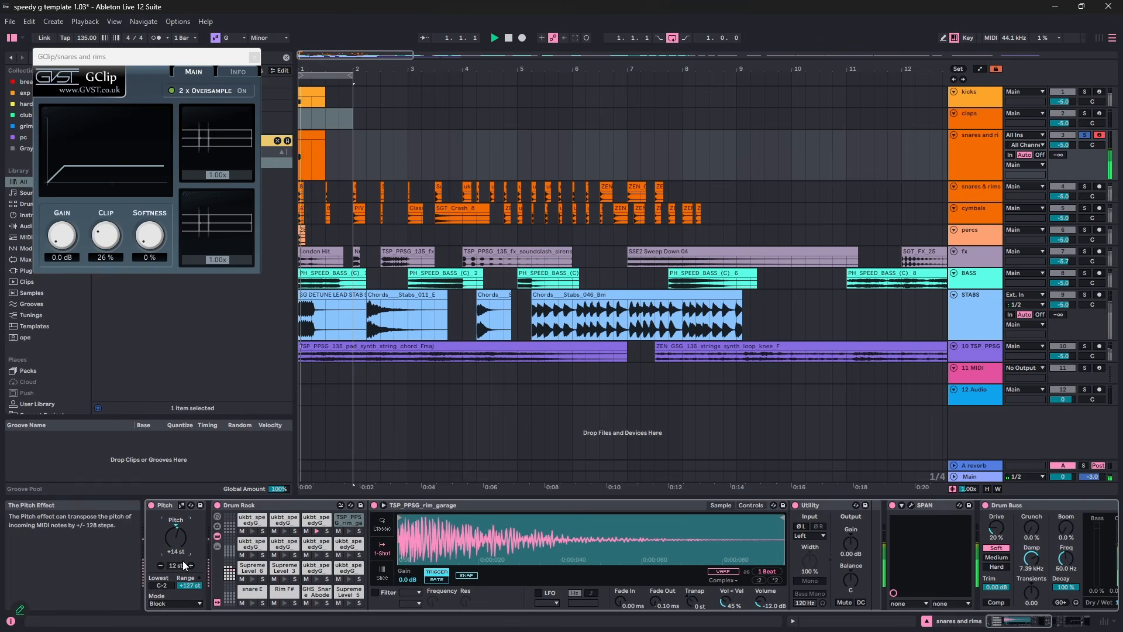
key(space)
key(space)
key(space)
key(Down)
key(space)
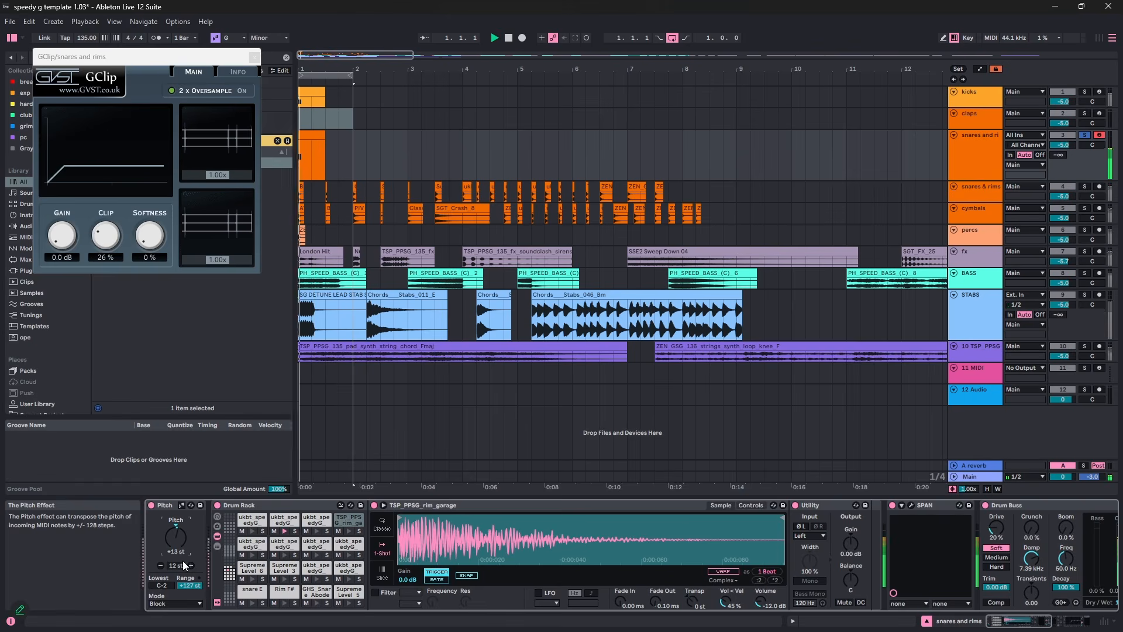
key(space)
key(space)
key(space)
key(Down)
key(space)
key(Down)
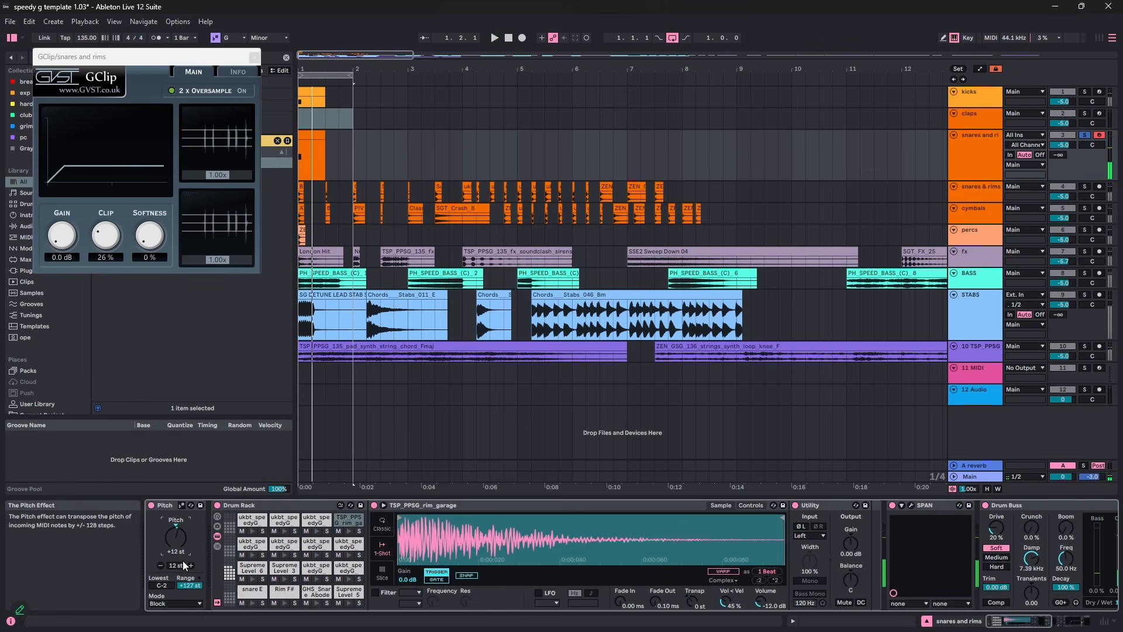
key(space)
key(space)
key(space)
key(space)
key(space)
key(space)
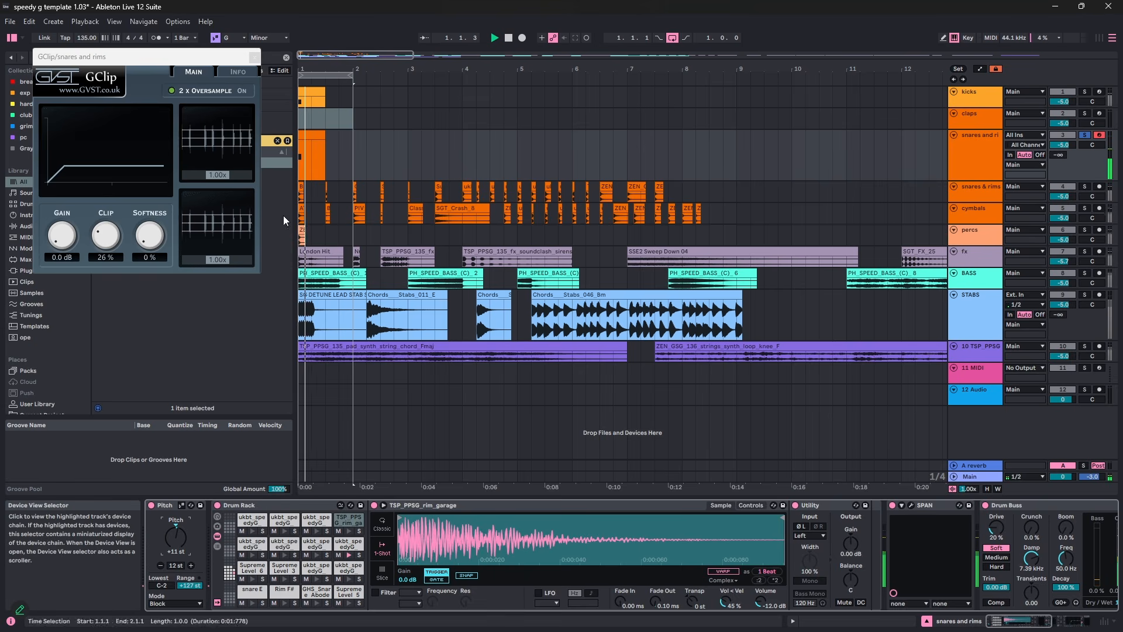
- Compare the looped rim with GClip bypassed and active at the new pitch
click(1070, 622)
key(space)
key(space)
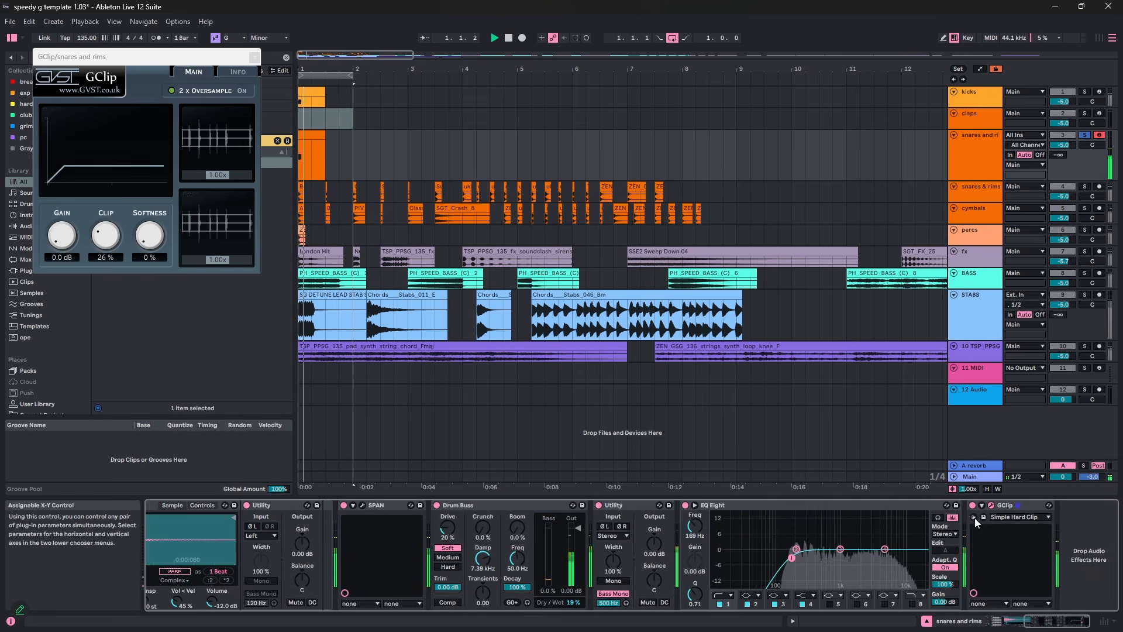
click(974, 506)
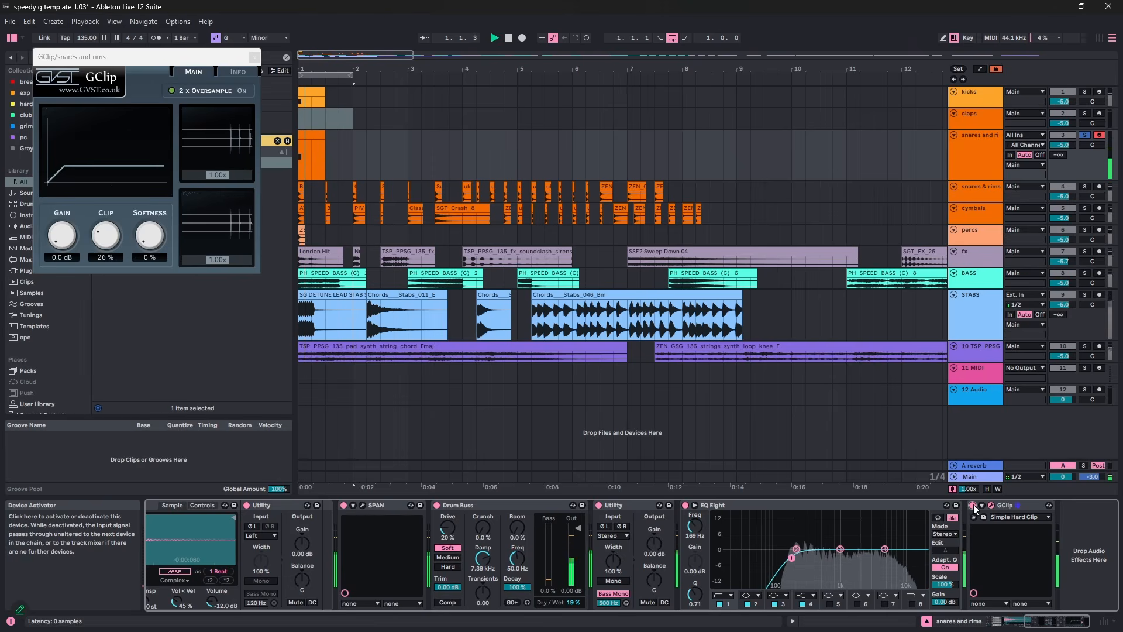
click(974, 506)
click(974, 507)
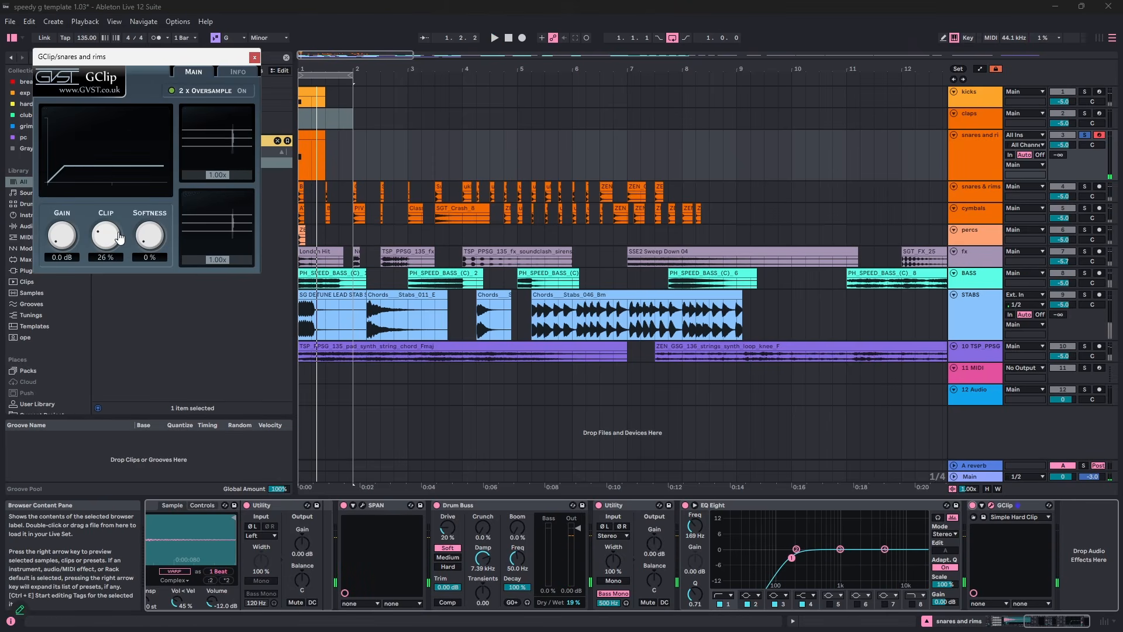
- Raise GClip's Clip level to 39 % and compare the loop with the plug-in bypassed and active
key(space)
key(space)
key(space)
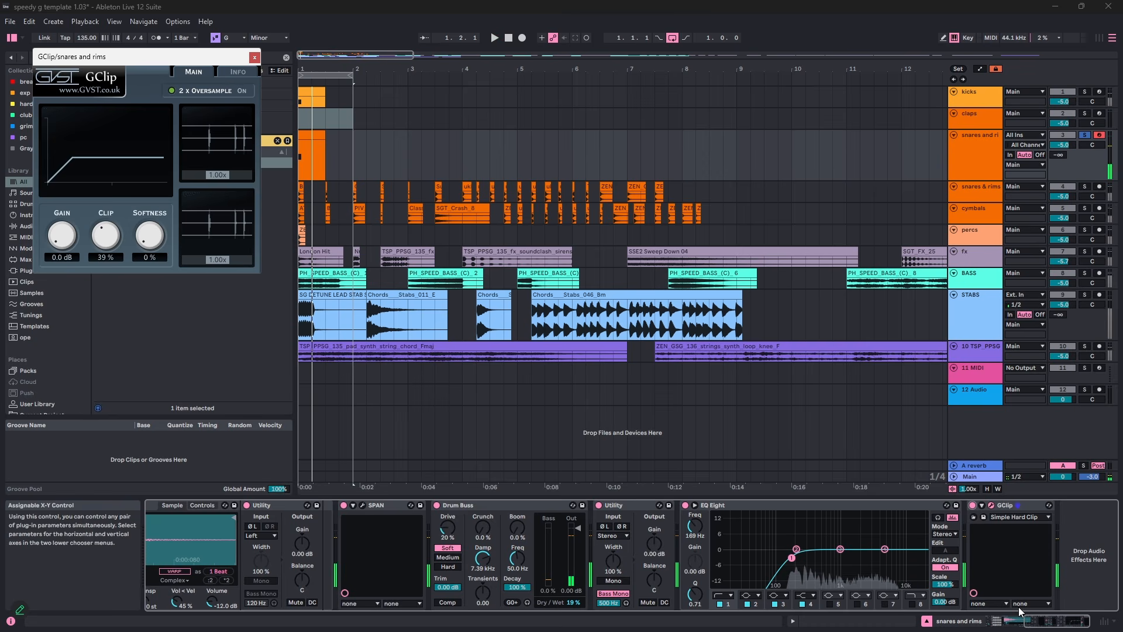
key(space)
key(space)
click(974, 506)
key(space)
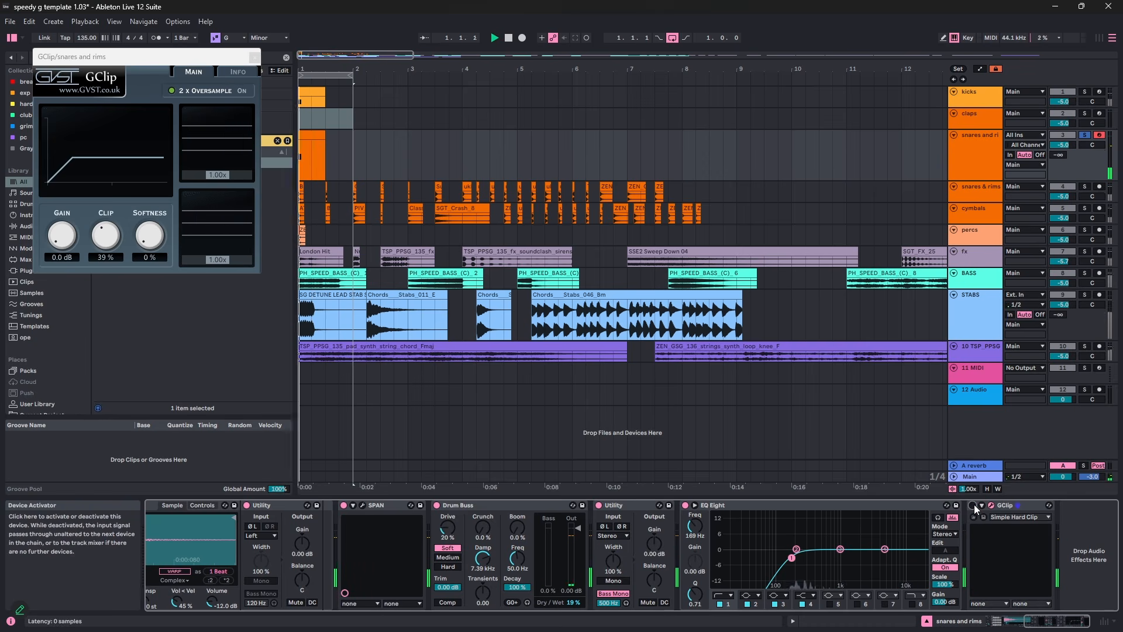
click(974, 506)
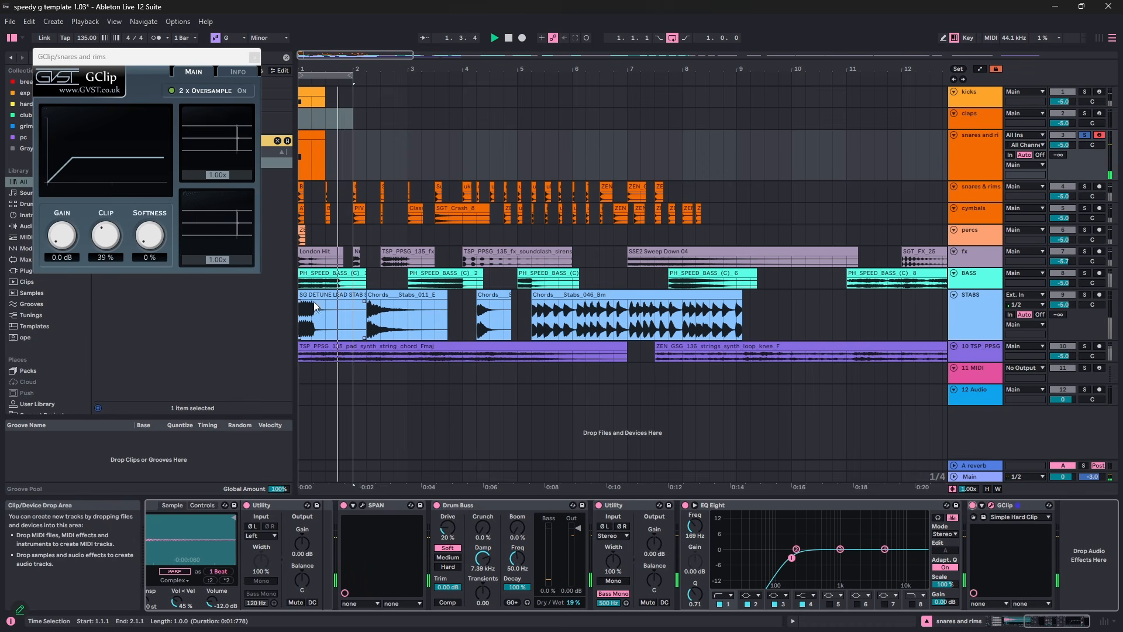
- Set GClip's Clip level to 41 %, close its plug-in window and replay the loop
drag(185, 57, 492, 238)
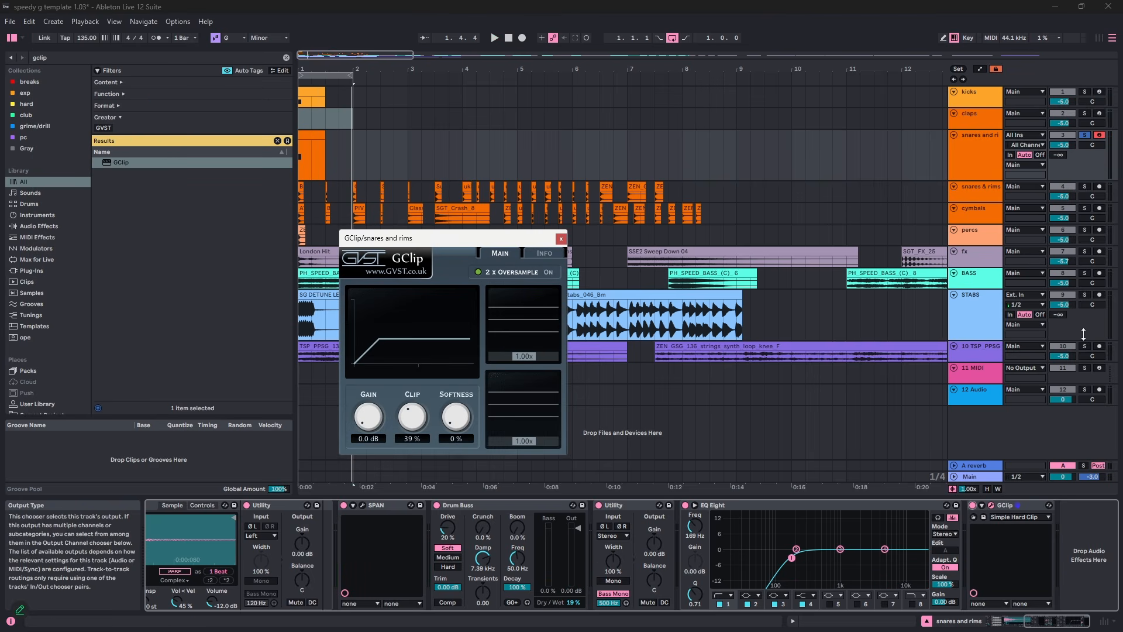
key(space)
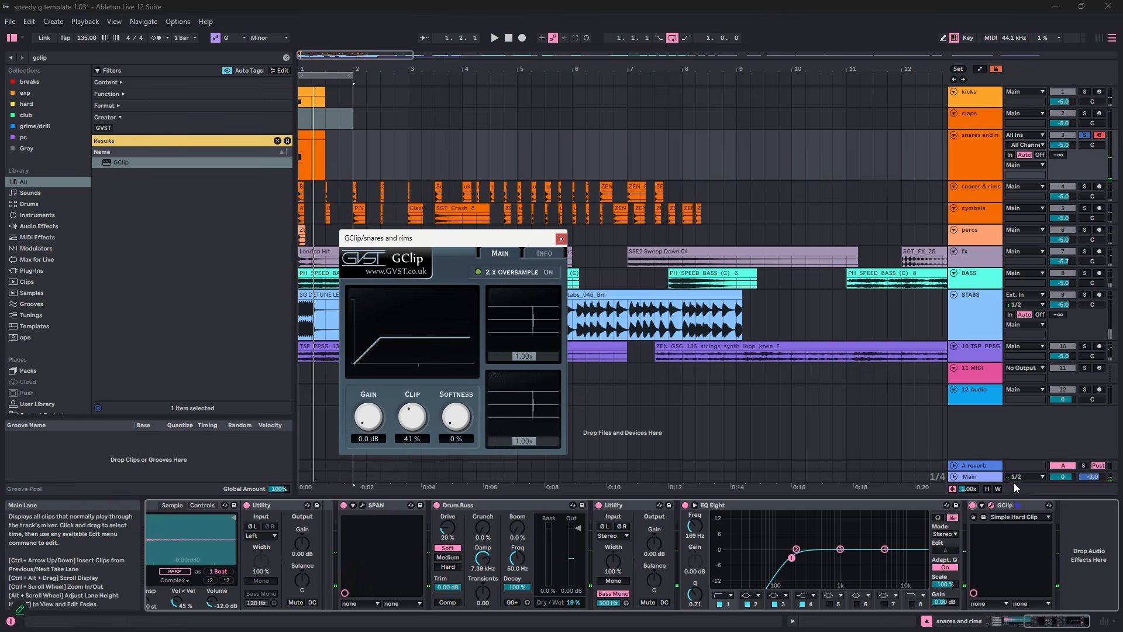
click(975, 505)
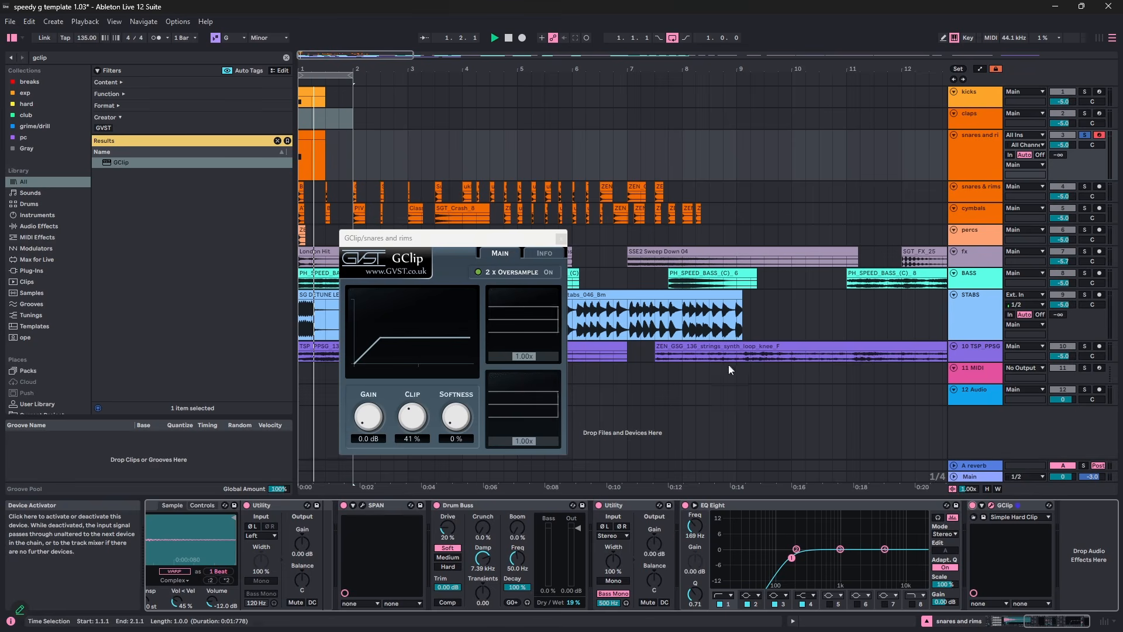
click(561, 239)
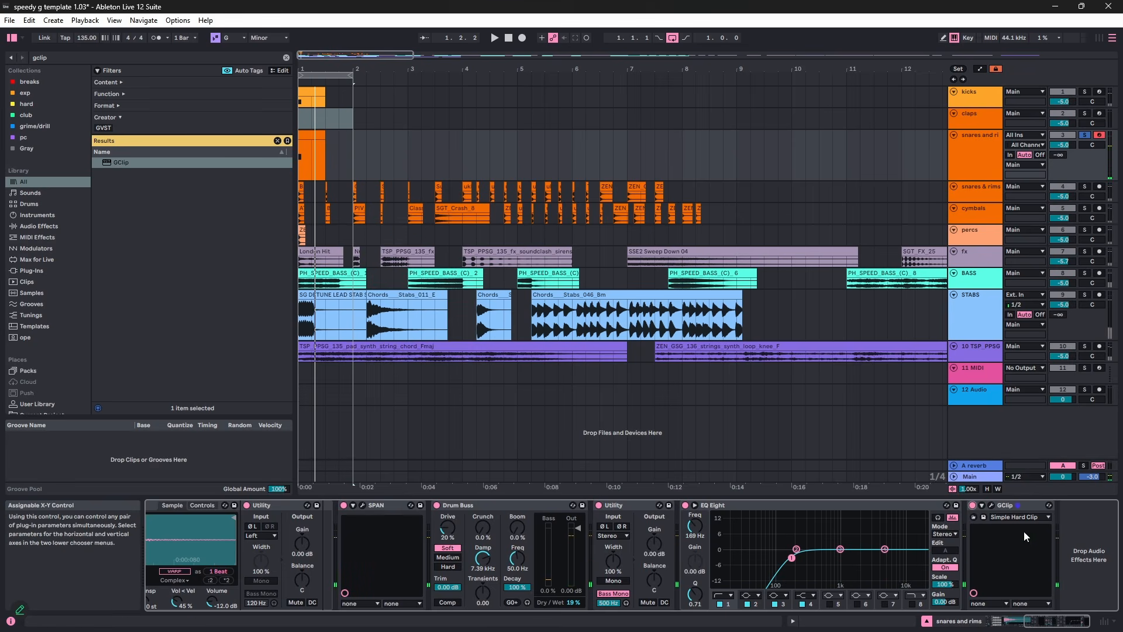
click(1011, 516)
click(1010, 508)
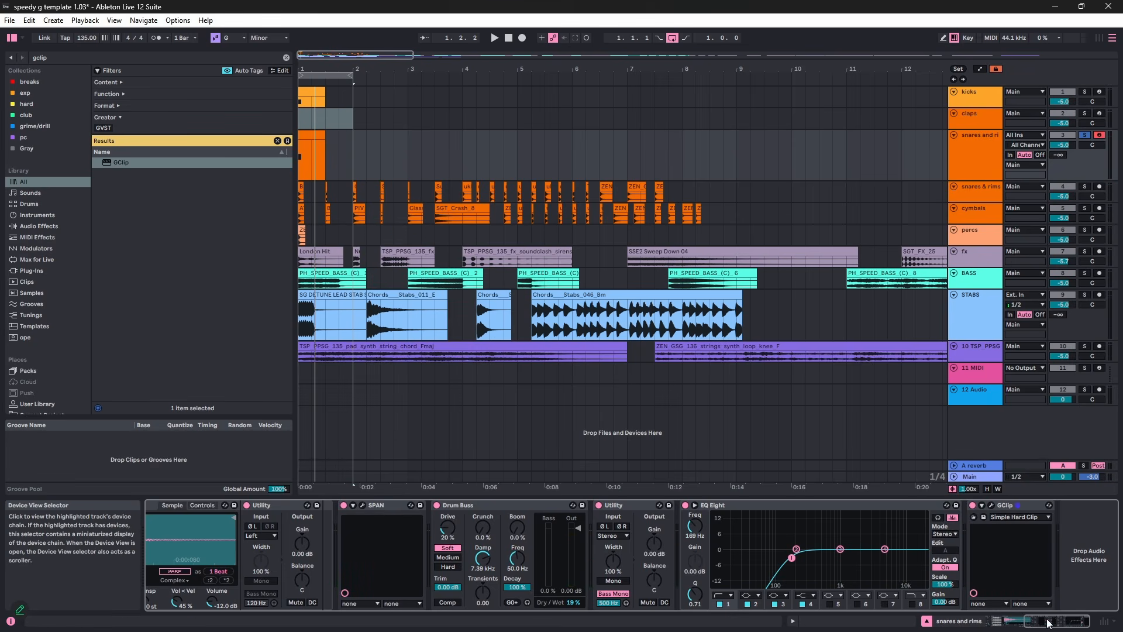
key(space)
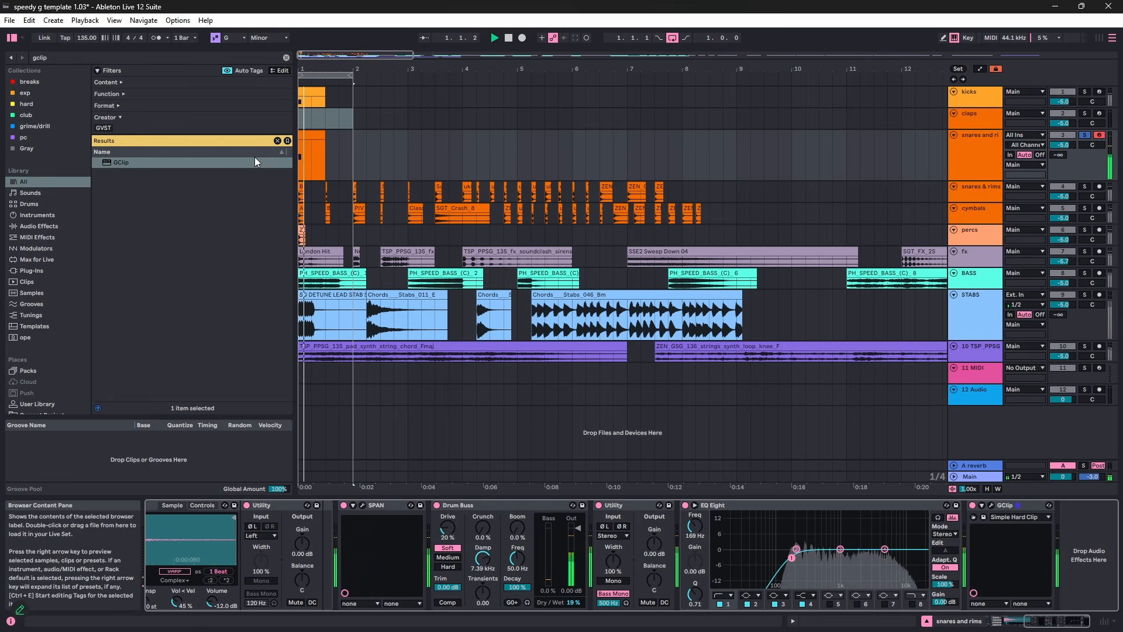
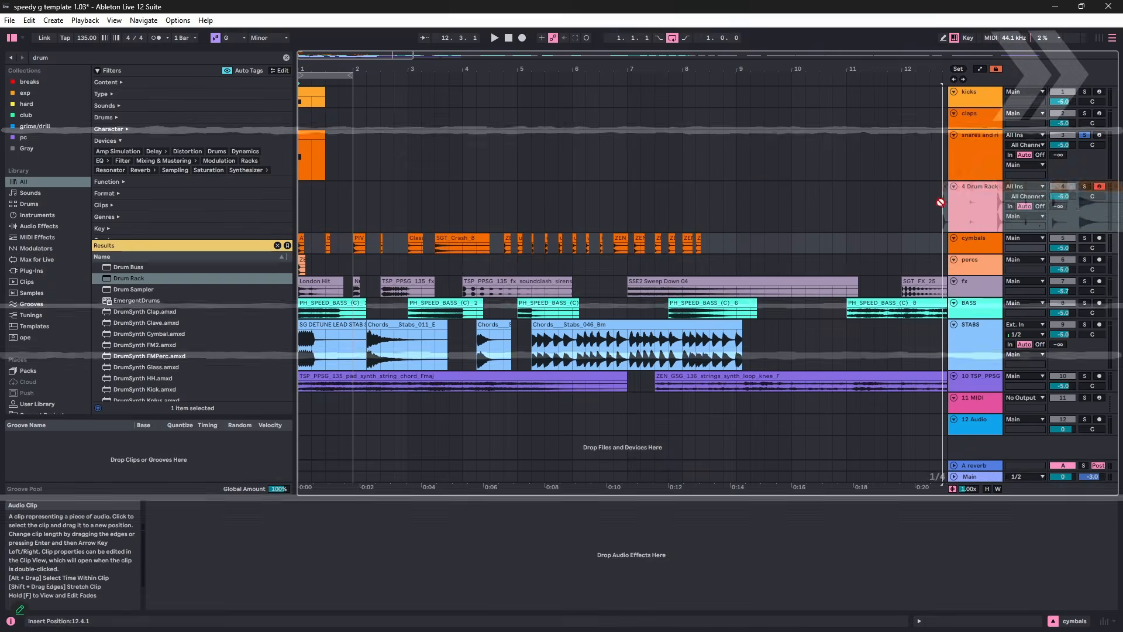
- Colour the 4 Drum Rack track orange and raise the ATW - With U (2) sample's gain to 2.0 dB
click(521, 205)
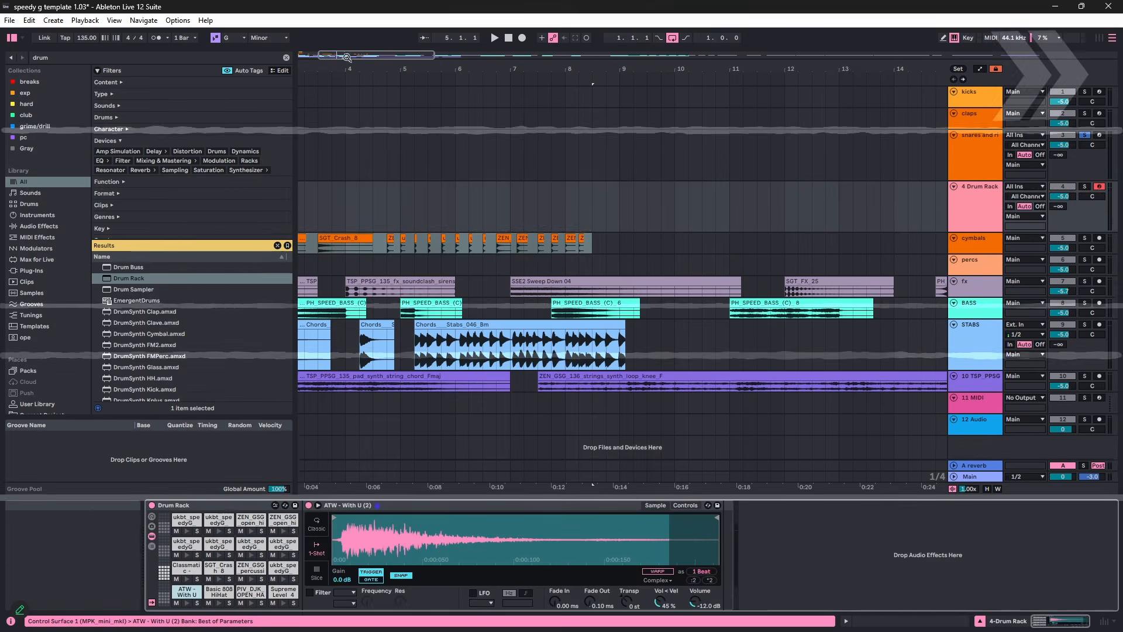
right_click(982, 209)
click(854, 413)
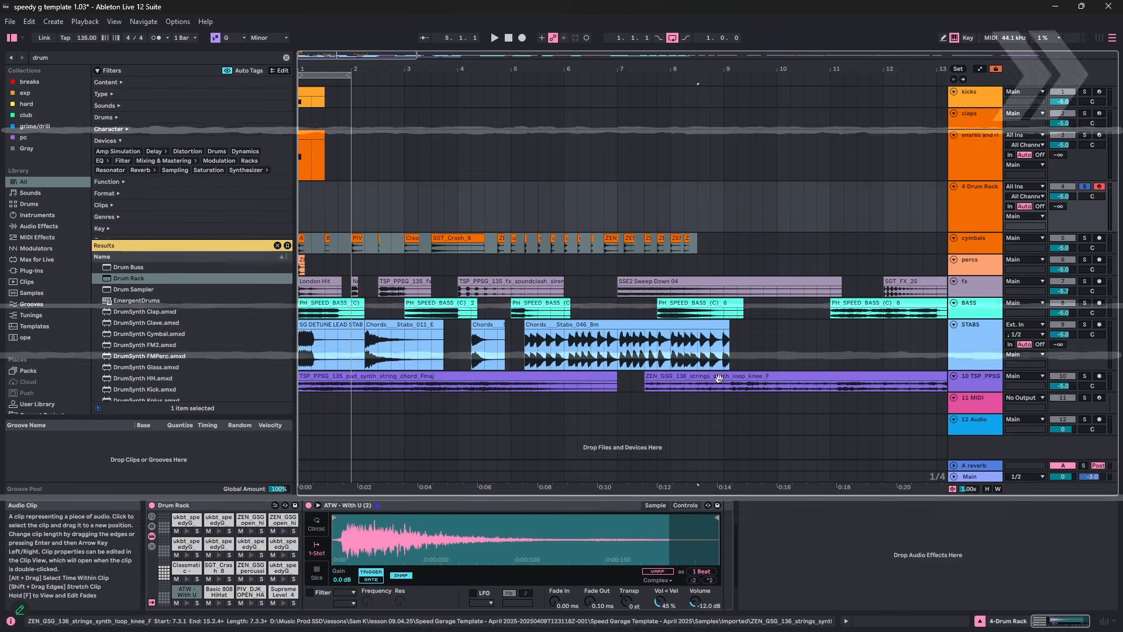
right_click(466, 528)
click(501, 460)
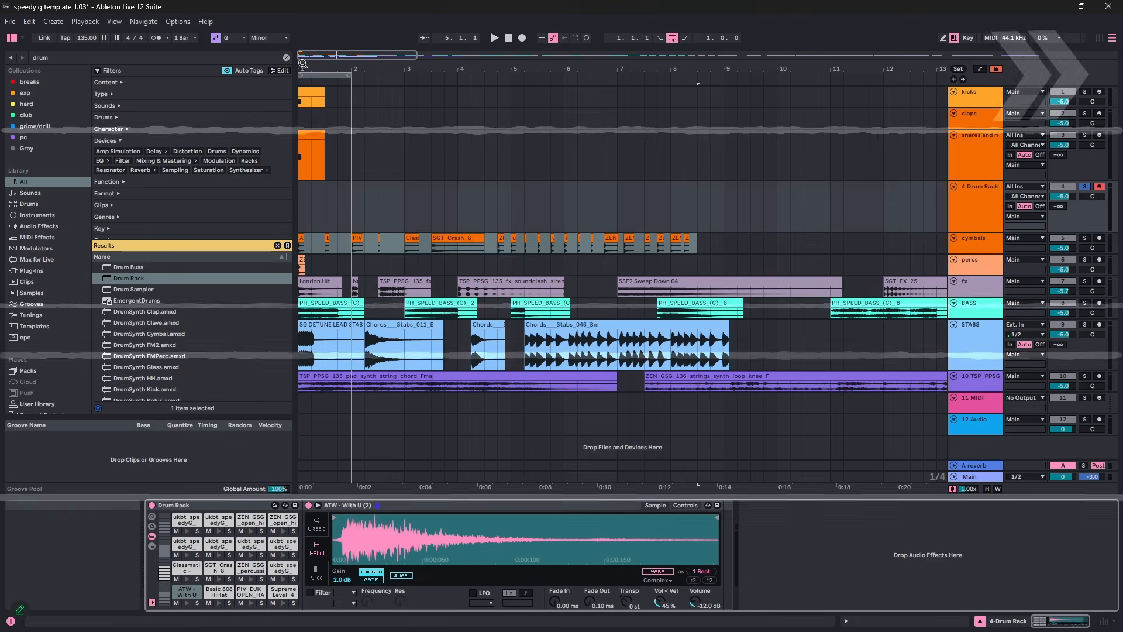
- Move the MIDI clip at the start of the snares and rims track down to the 4 Drum Rack track
drag(310, 69, 310, 153)
click(434, 151)
drag(431, 139, 426, 185)
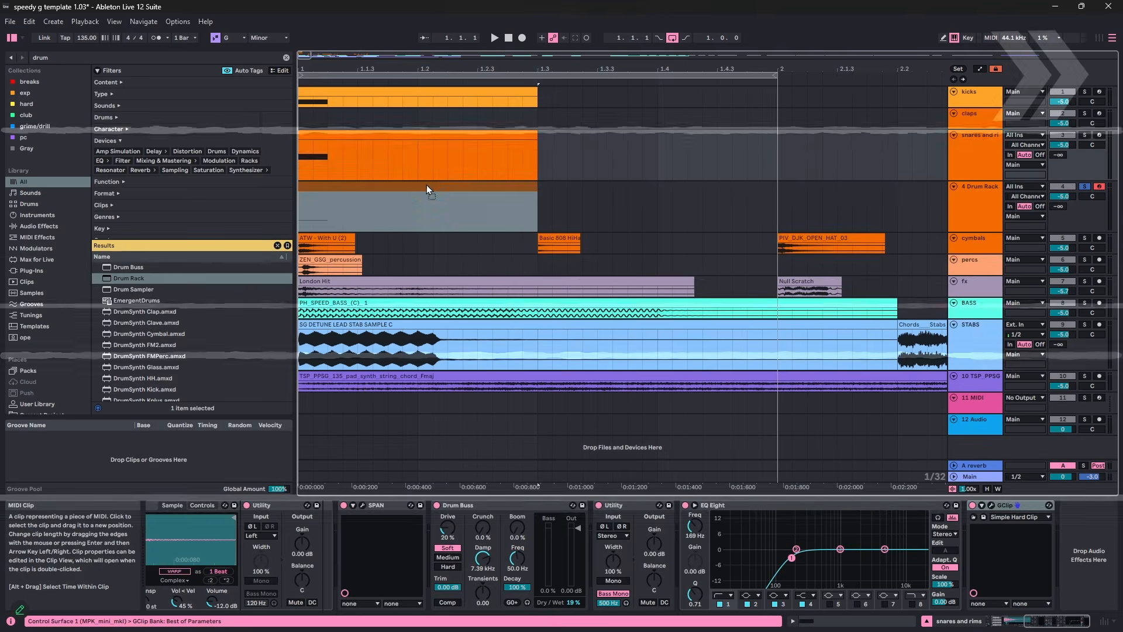
- Move the clip's note to ATW - With U (2) and place a duplicate directly after it on Basic 808 HiHat
double_click(427, 185)
drag(415, 411, 400, 355)
key(ctrl+d)
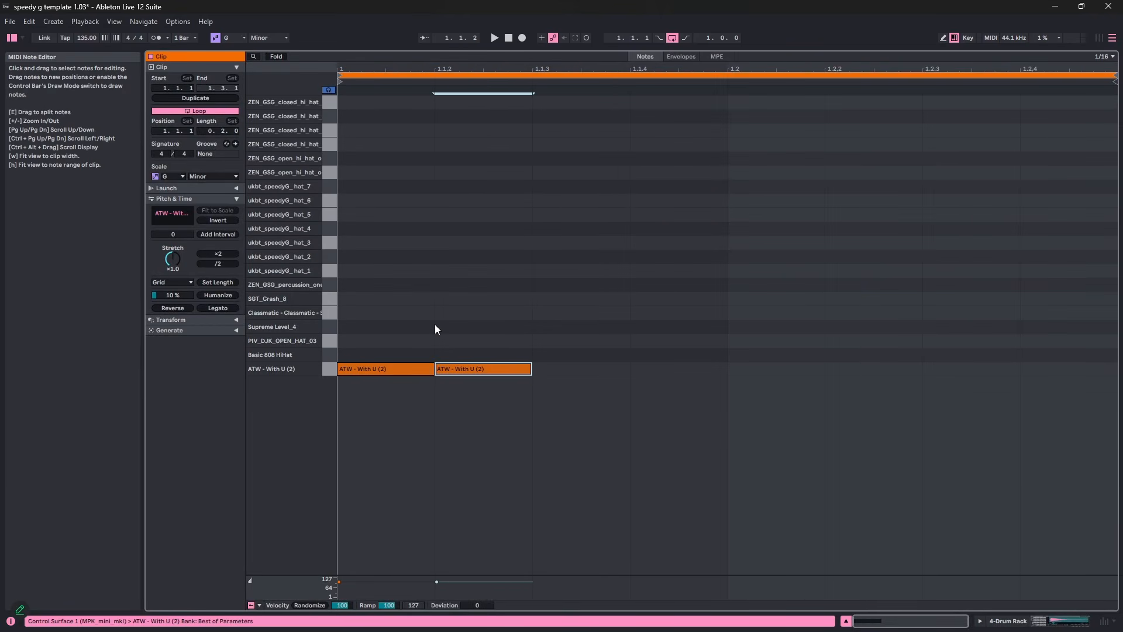
key(Up)
key(ctrl+alt+e)
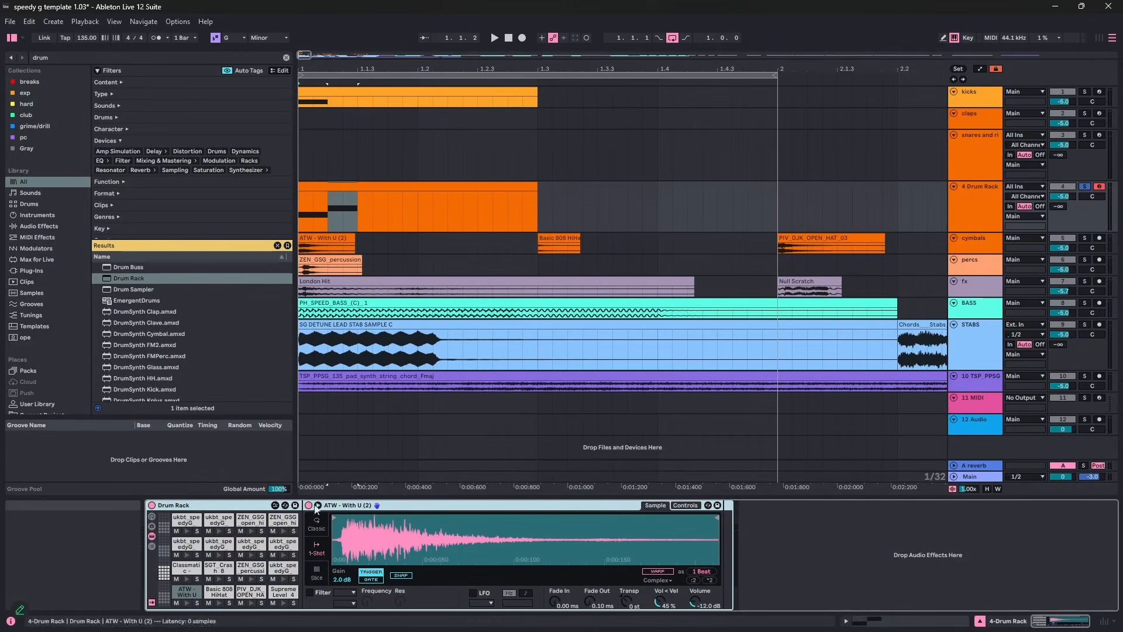
- Play the loop and show the Drum Rack's chain list with its input/output and choke settings
key(space)
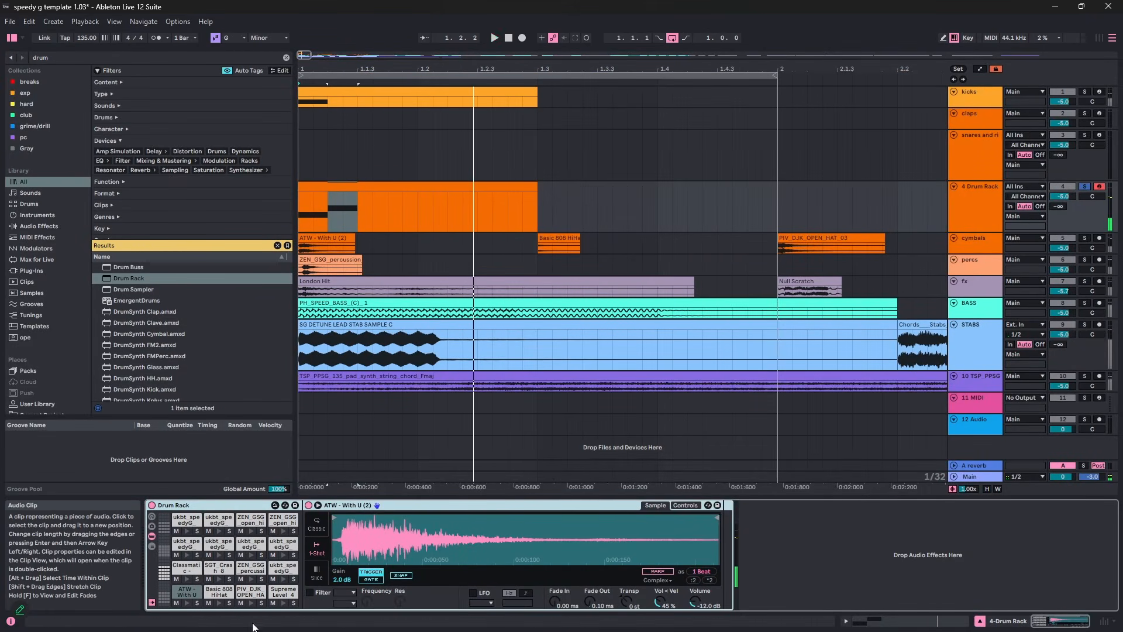
click(152, 546)
scroll(350, 580, down, 3)
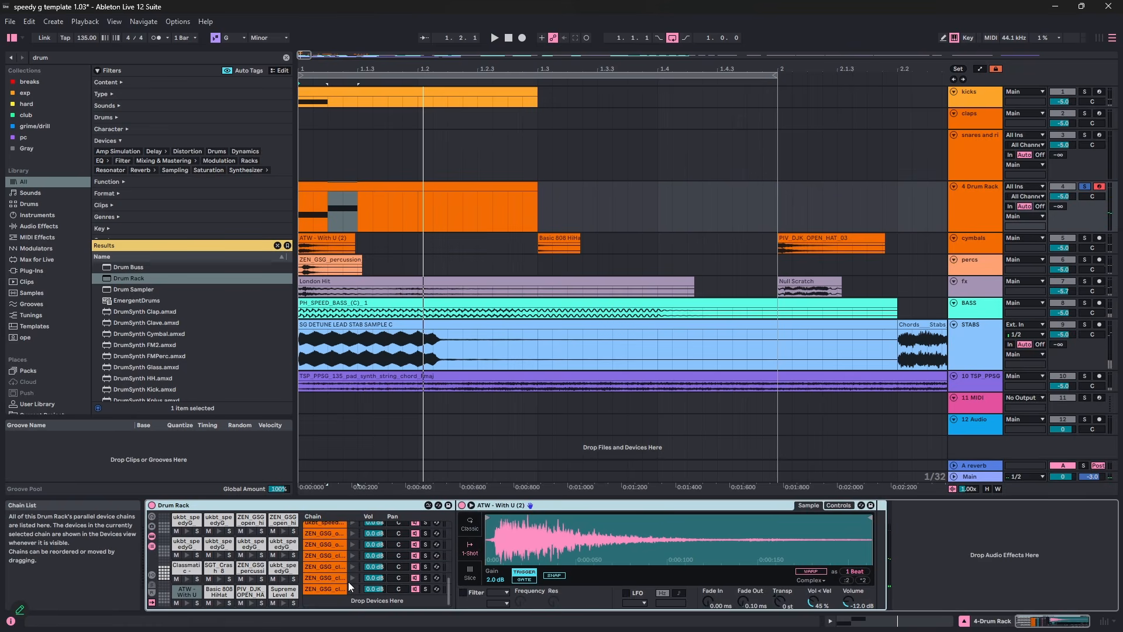
click(152, 574)
scroll(366, 570, up, 3)
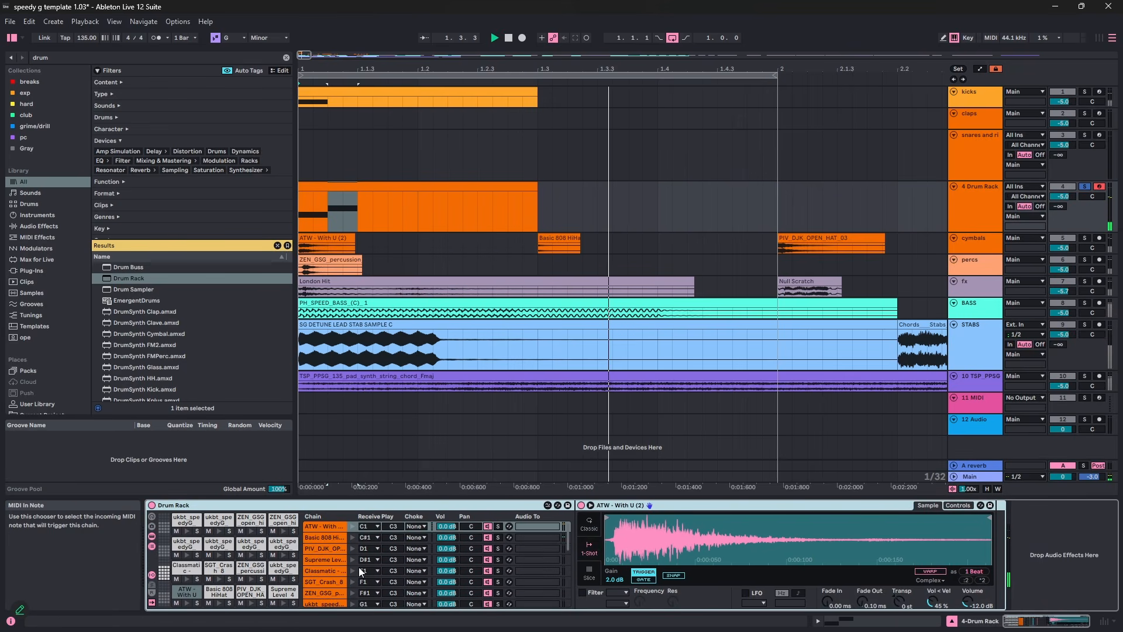
- Assign the ATW - With U (2) and Basic 808 HiHat chains to choke group 1
click(328, 536)
shift+click(330, 528)
click(412, 527)
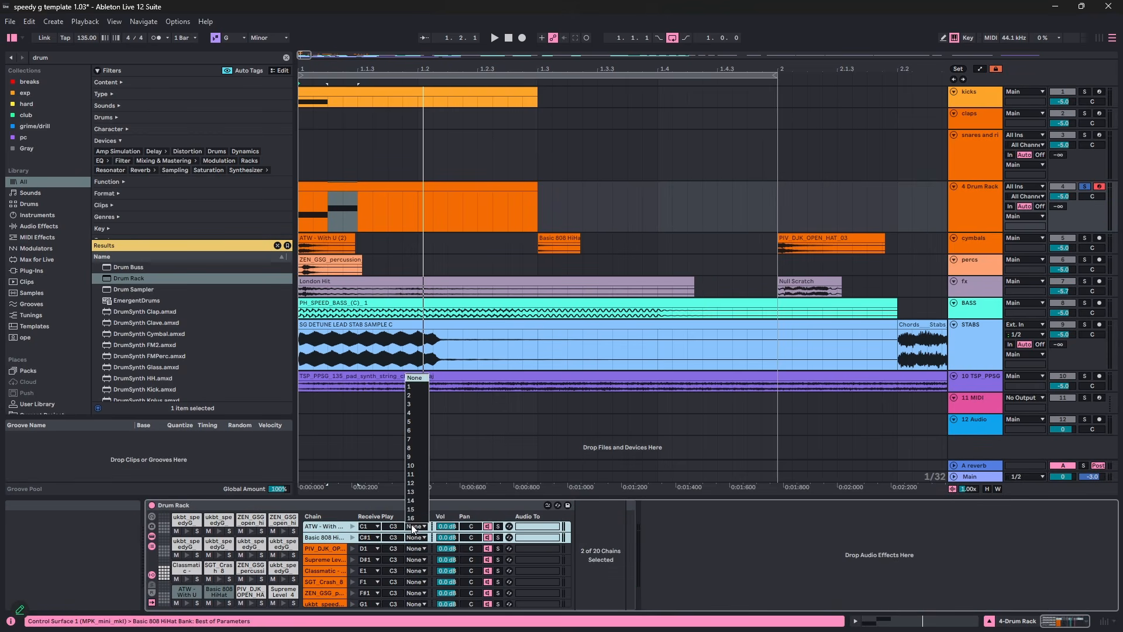
click(408, 387)
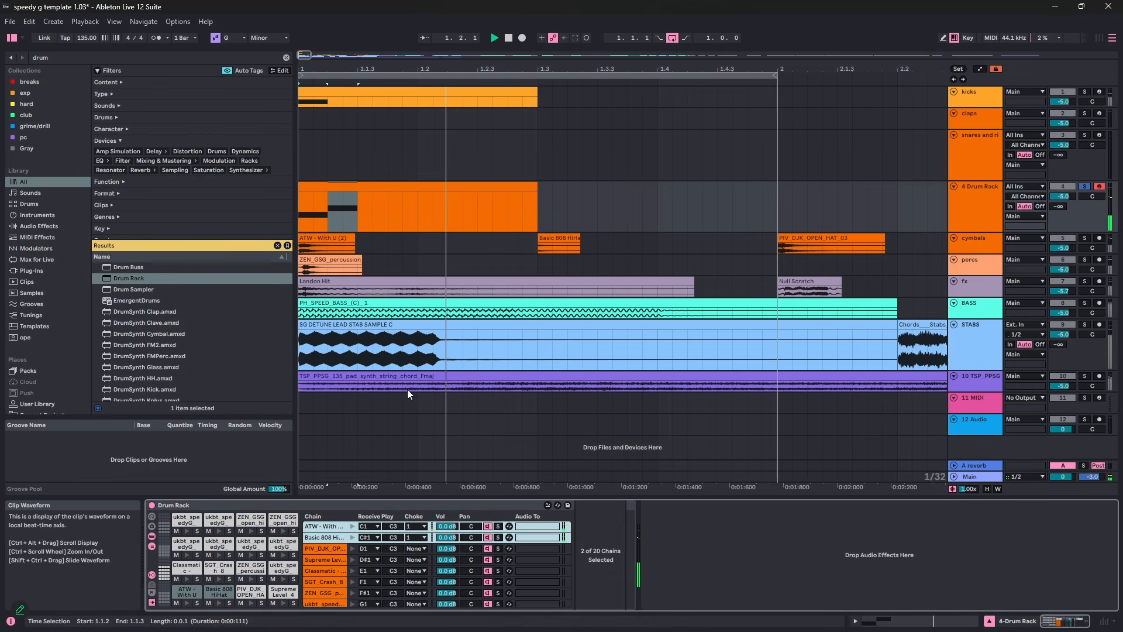
- Compare the loop with the choke assignment undone and redone, and put all 20 chains in choke group 1
click(181, 595)
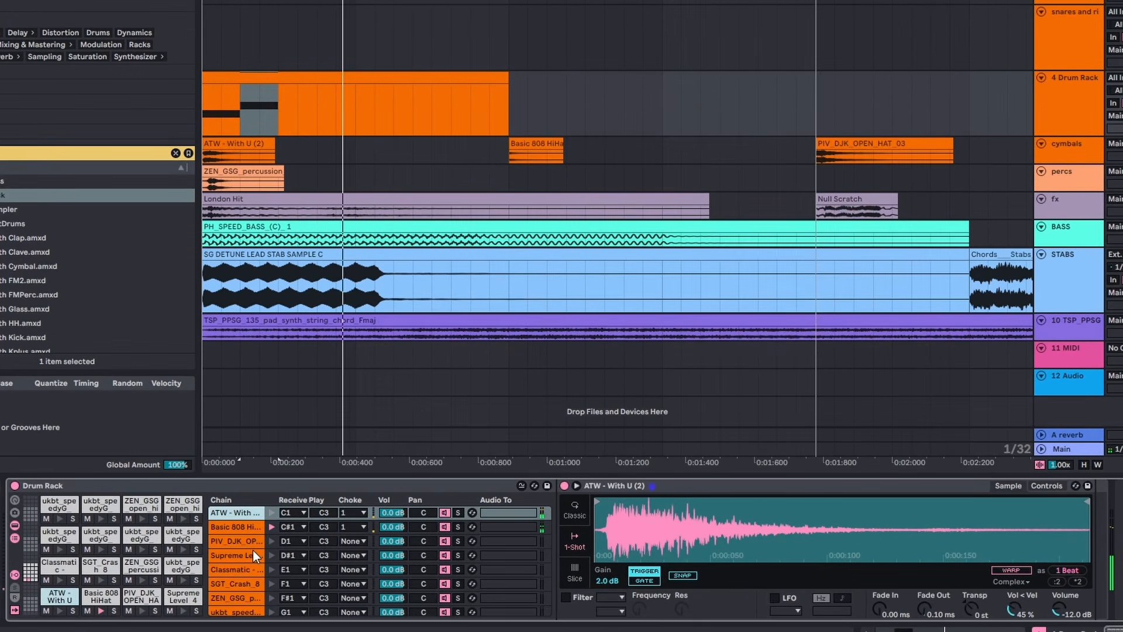
key(ctrl+z)
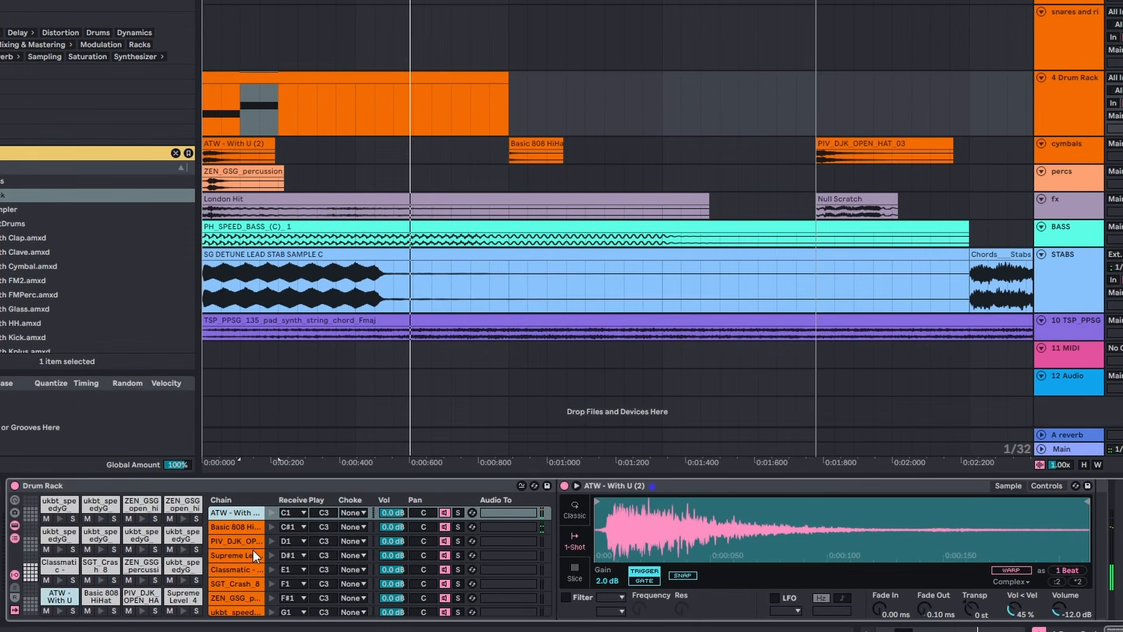
key(ctrl+y)
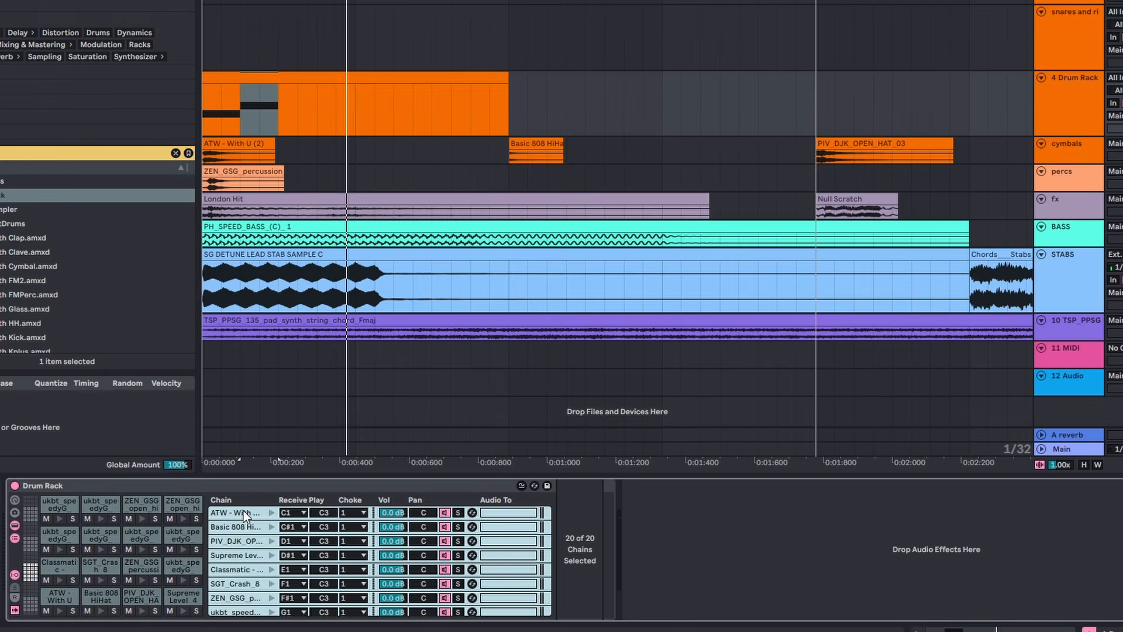
- Undo the choke group assignments and mute the Basic 808 HiHat pad
click(243, 513)
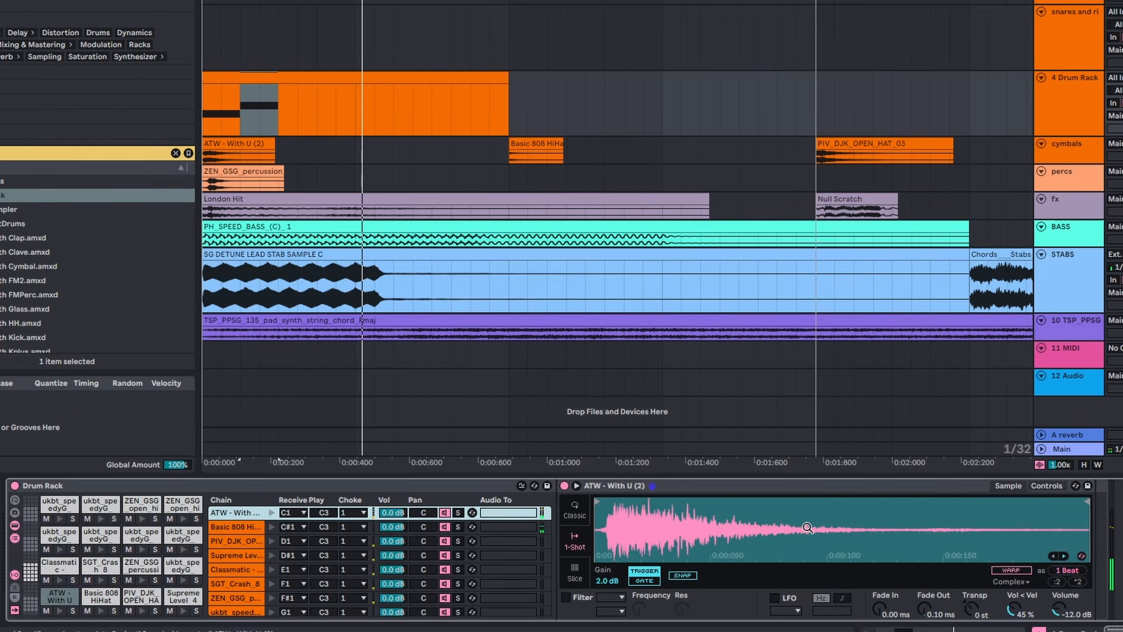
key(ctrl+z)
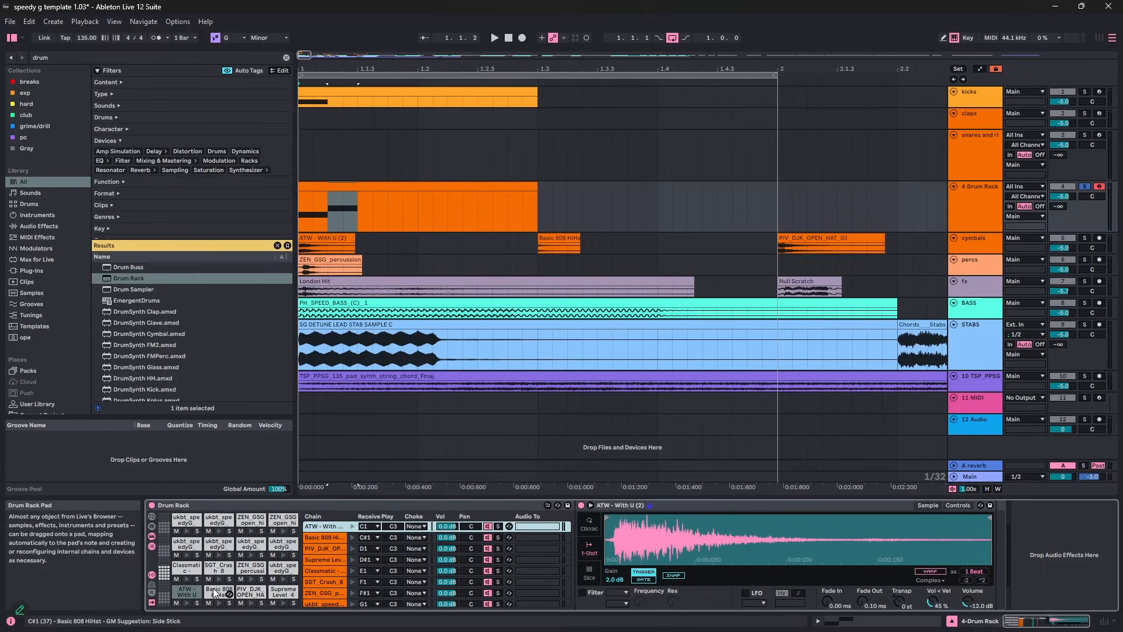
click(84, 611)
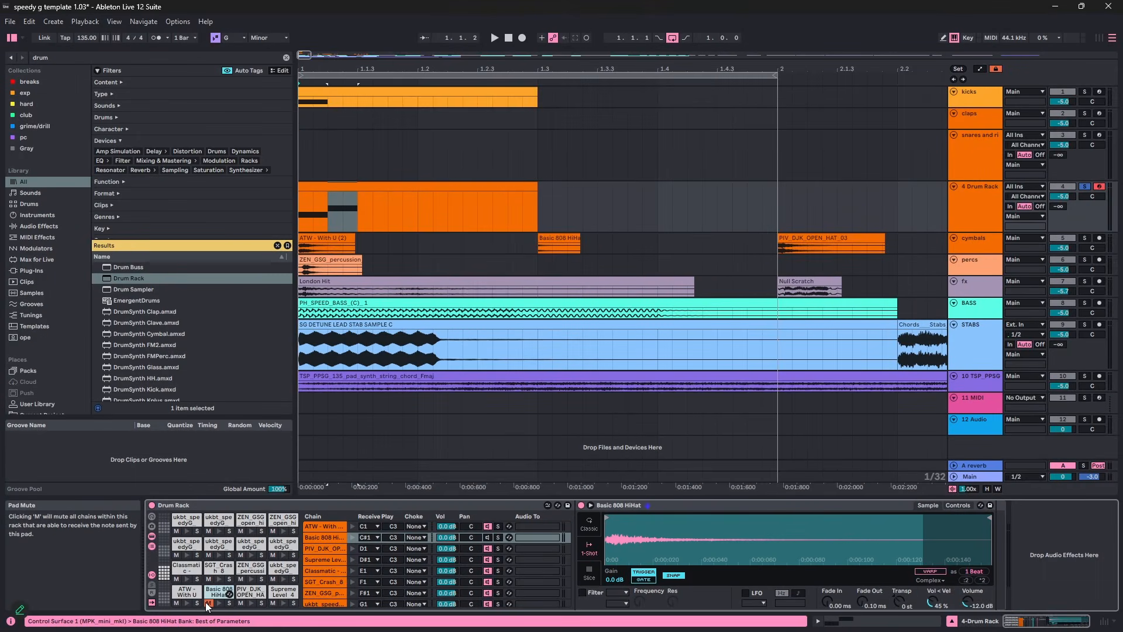
- Compare the loop with all 20 chains in choke group 1, and reset their choke group to None
click(192, 594)
click(339, 526)
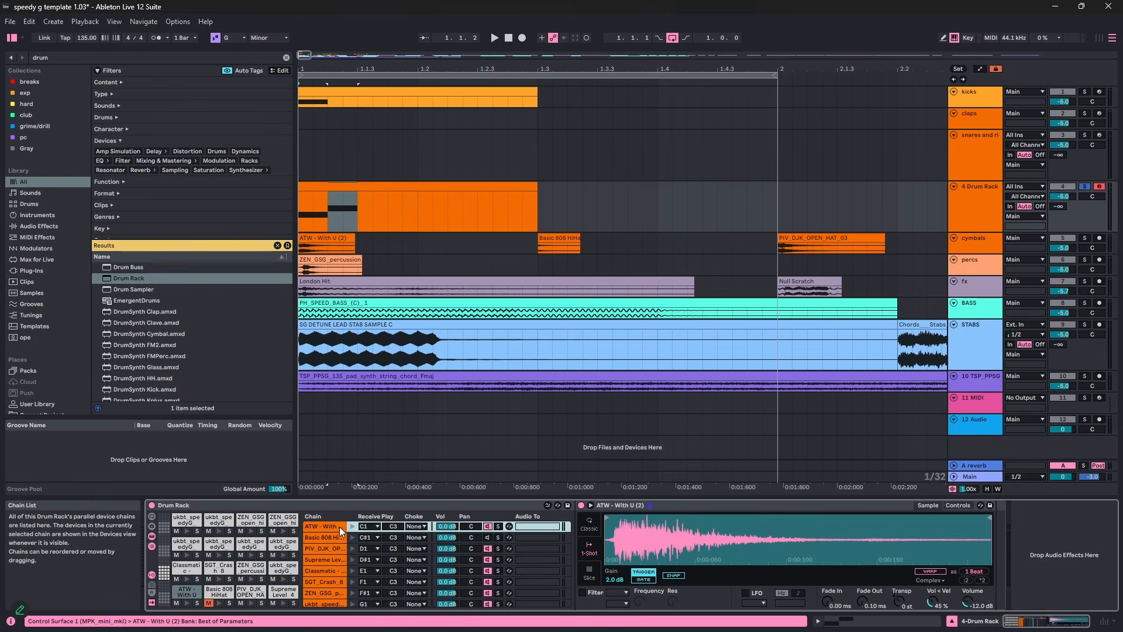
key(ctrl+a)
click(415, 527)
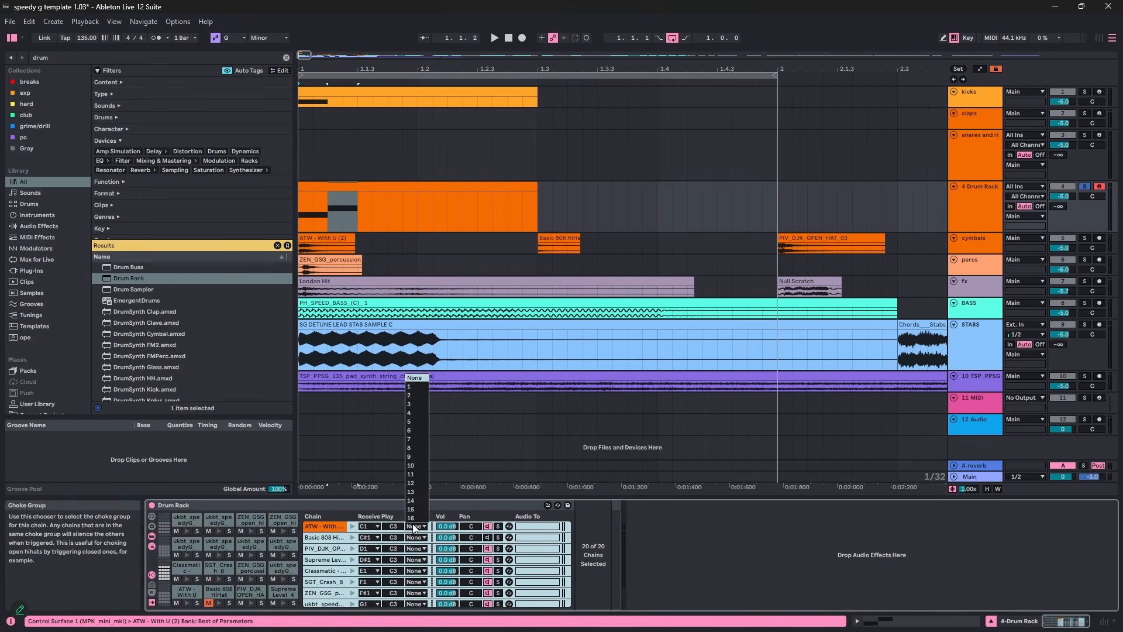
click(410, 386)
key(space)
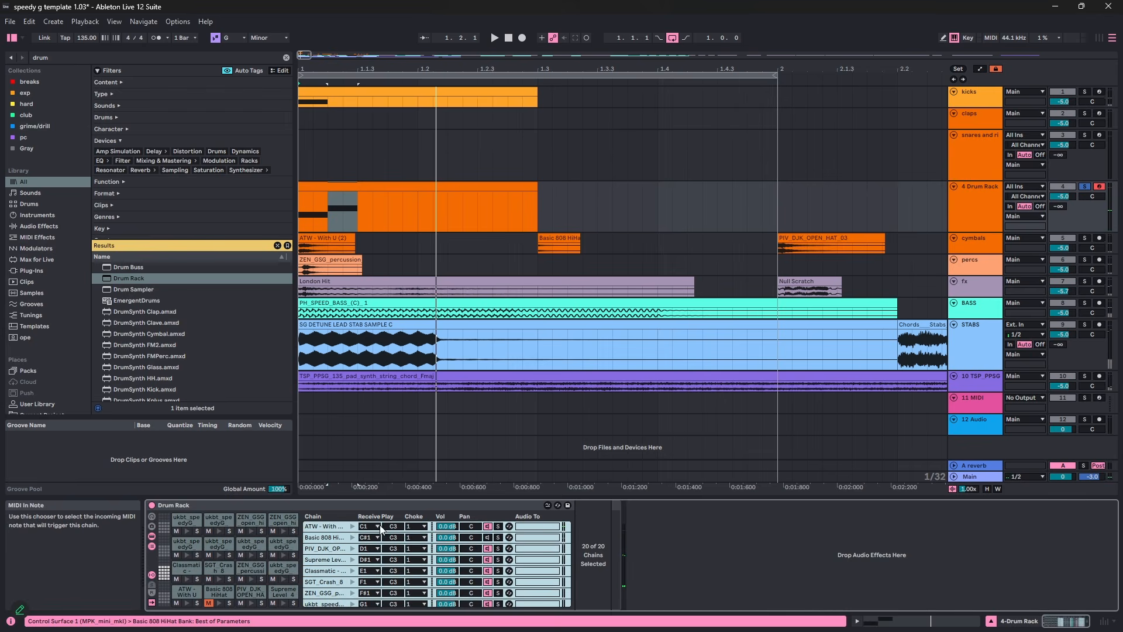
click(414, 525)
click(417, 375)
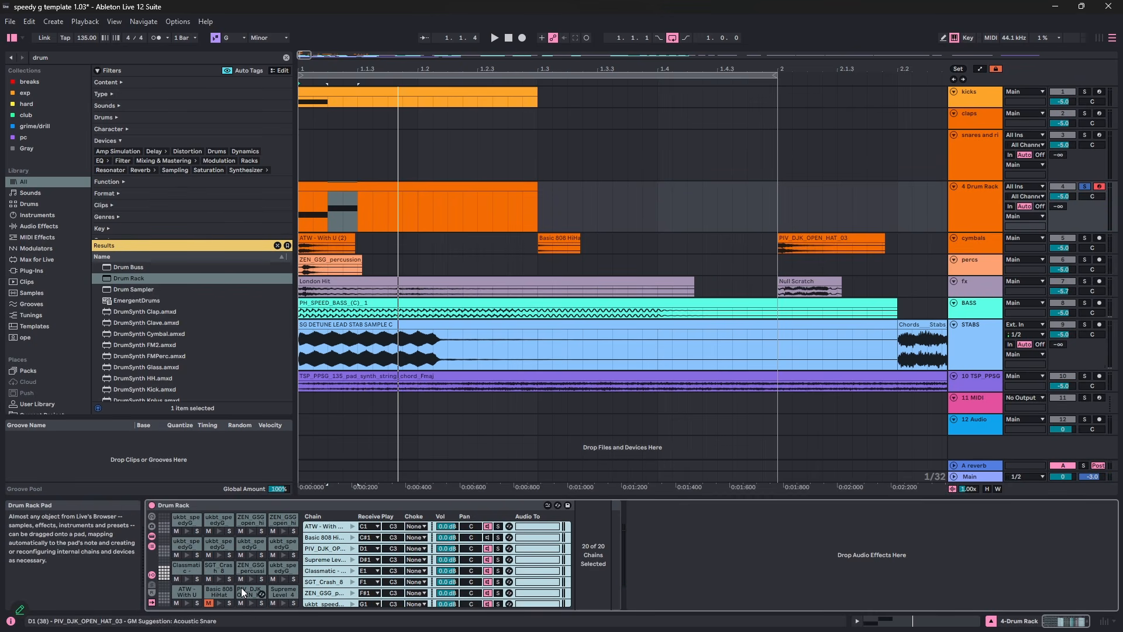
- Audition the ATW - With U (2) pad, then set the Pitch device to +1 st and play the loop again
click(181, 592)
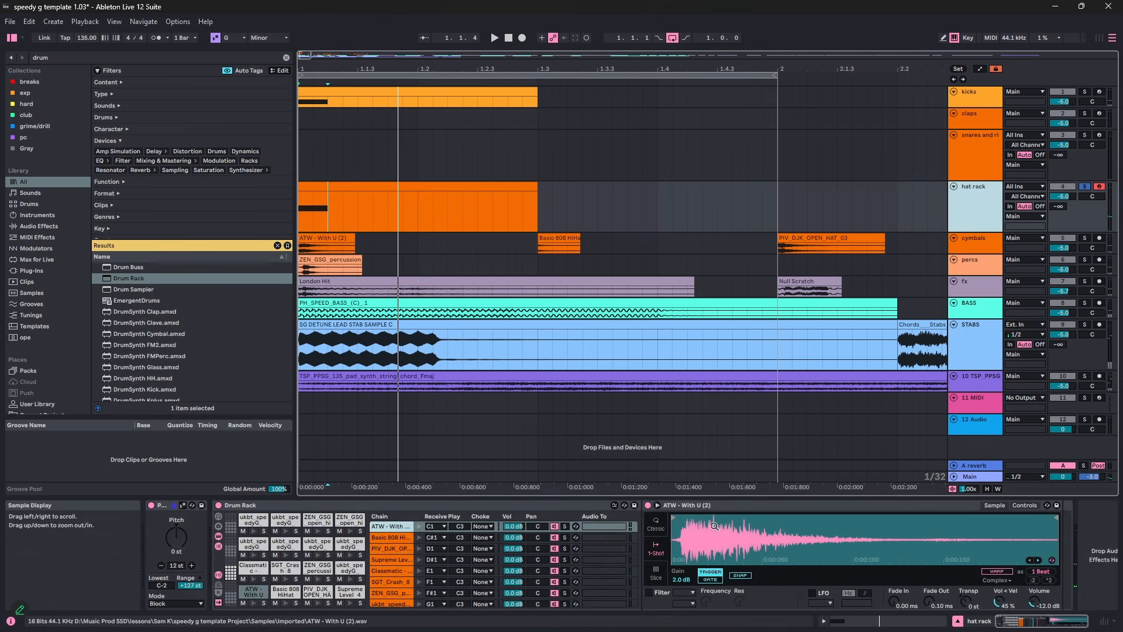
mouse_move(704, 525)
mouse_down()
mouse_move(704, 579)
mouse_move(704, 525)
mouse_up()
key(space)
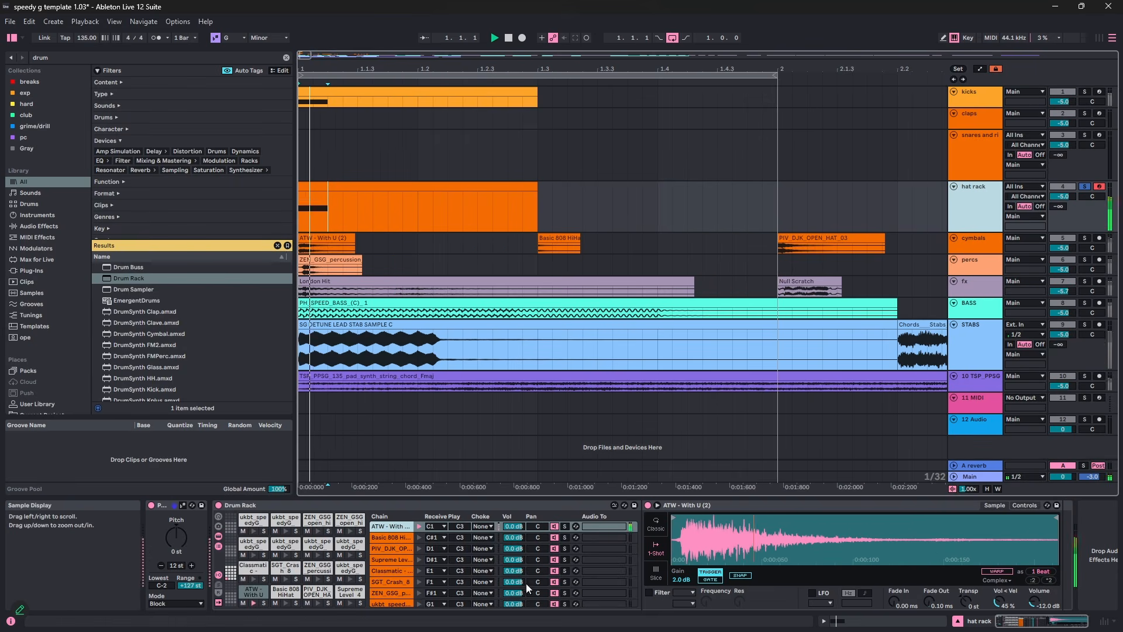
key(space)
click(176, 537)
key(Up)
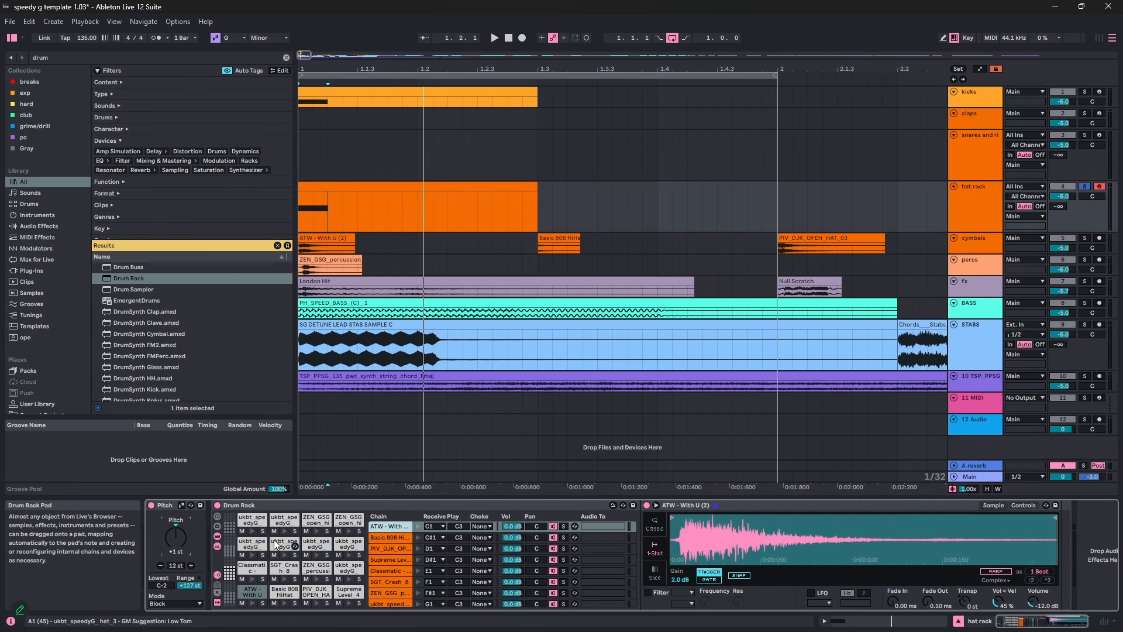
key(space)
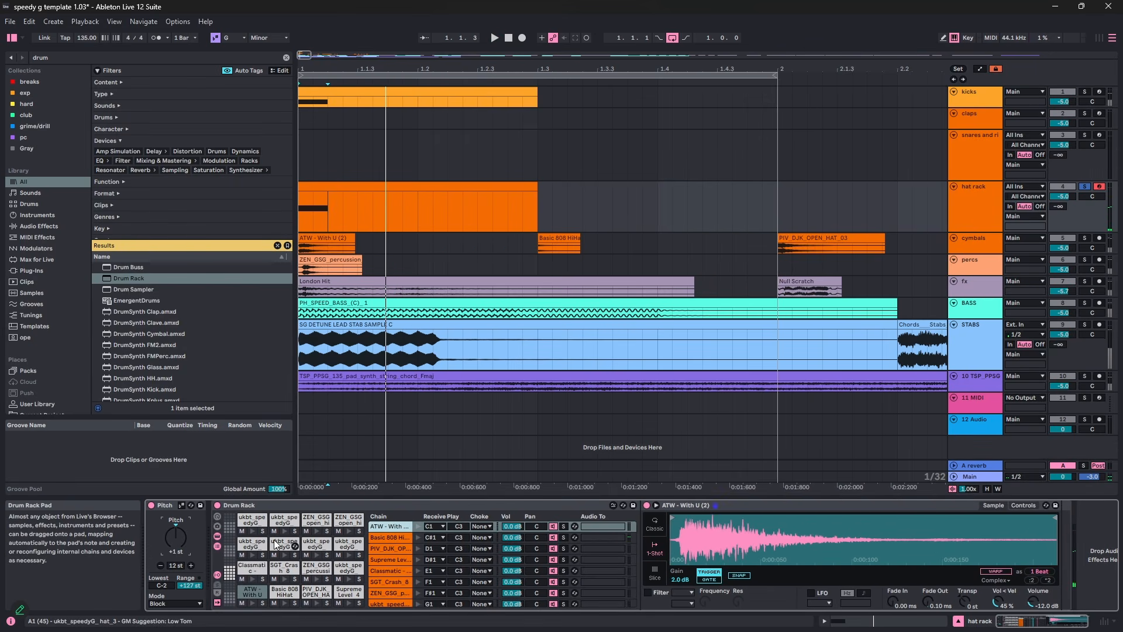
- Normalize the volume of the Basic 808 HiHat sample in the hat rack
click(279, 597)
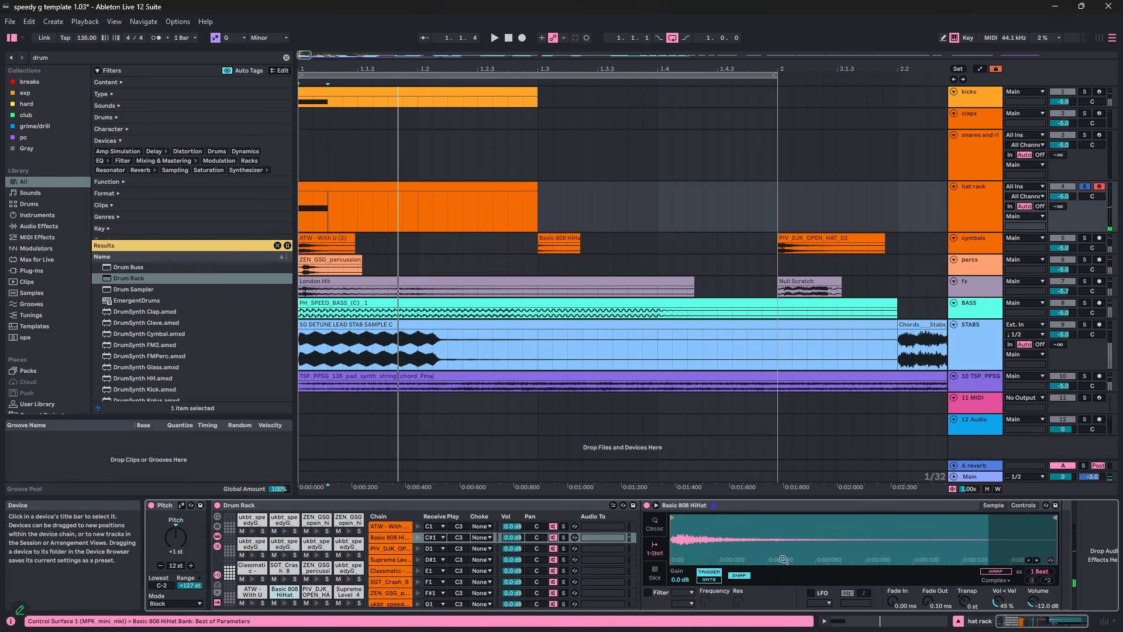
right_click(793, 542)
click(816, 472)
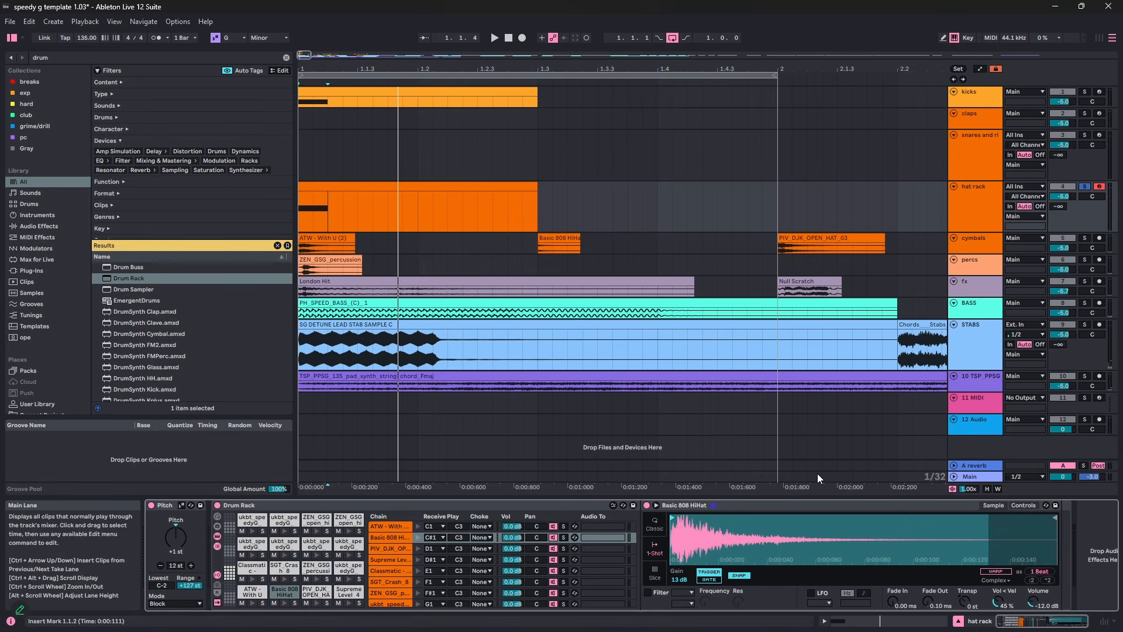
click(738, 575)
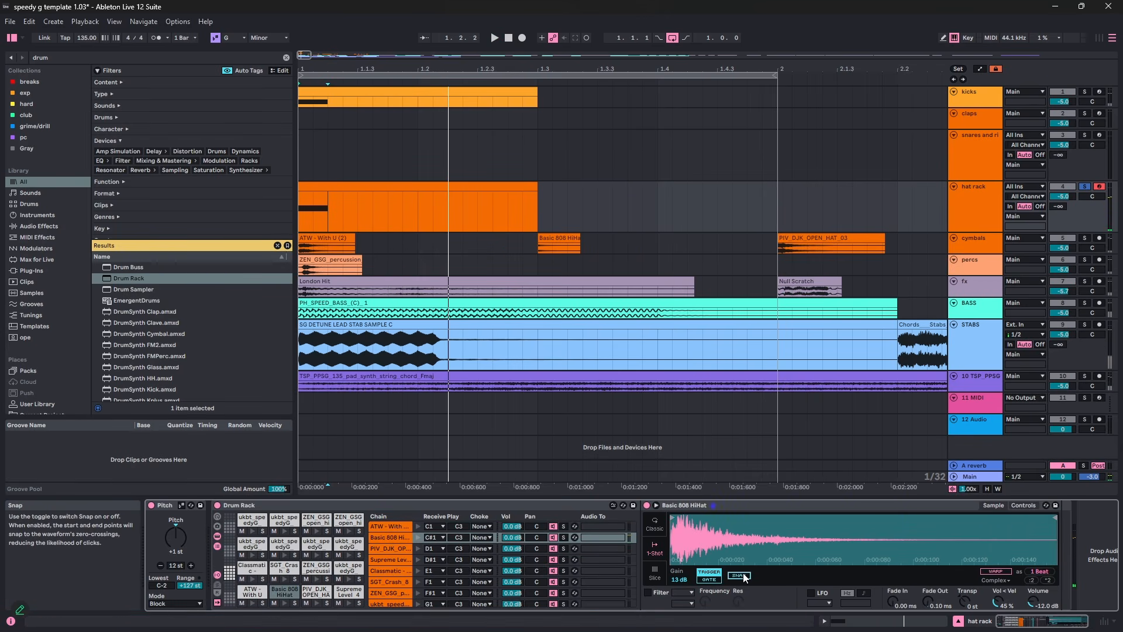
- Copy the Snap setting of the PIV_DJK_OPEN_HAT_03 pad to its 19 sibling chains
click(312, 592)
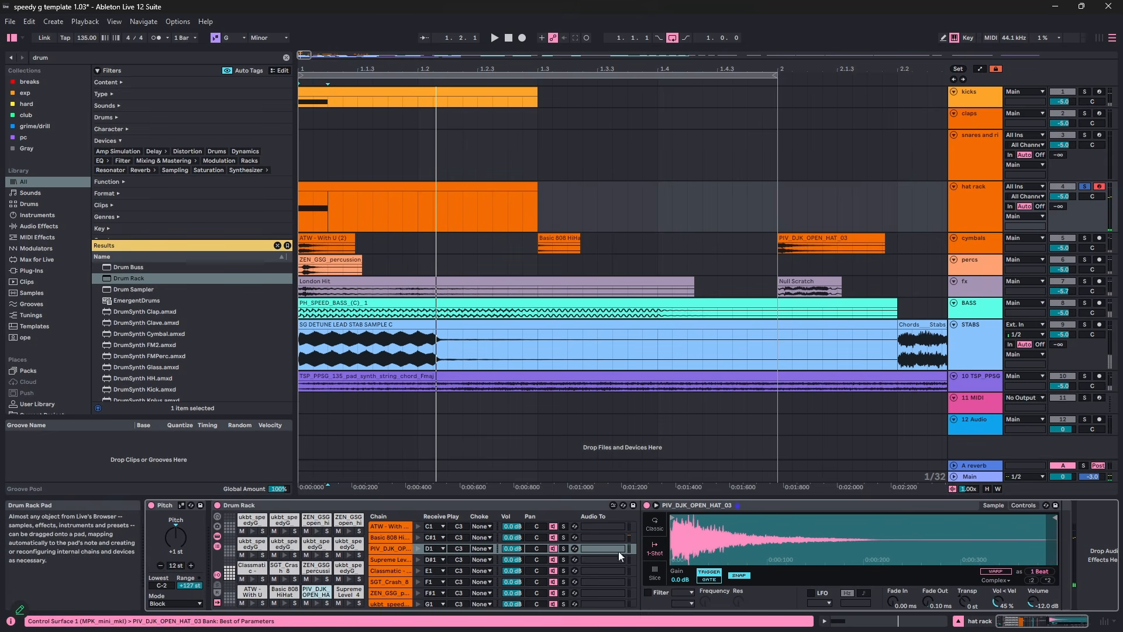
right_click(733, 576)
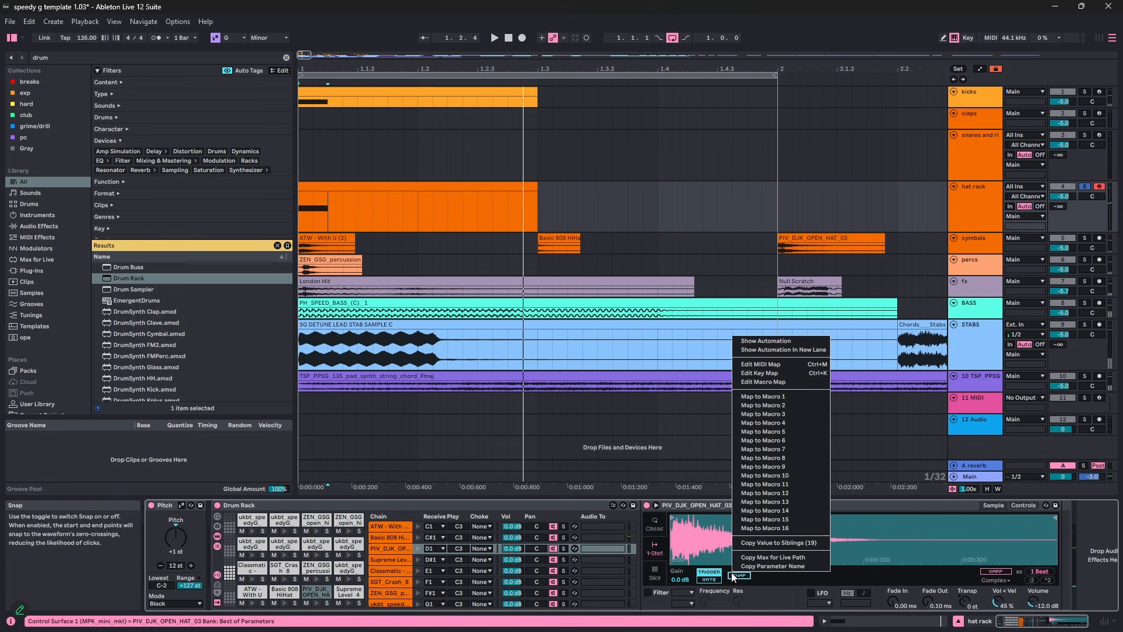
click(773, 542)
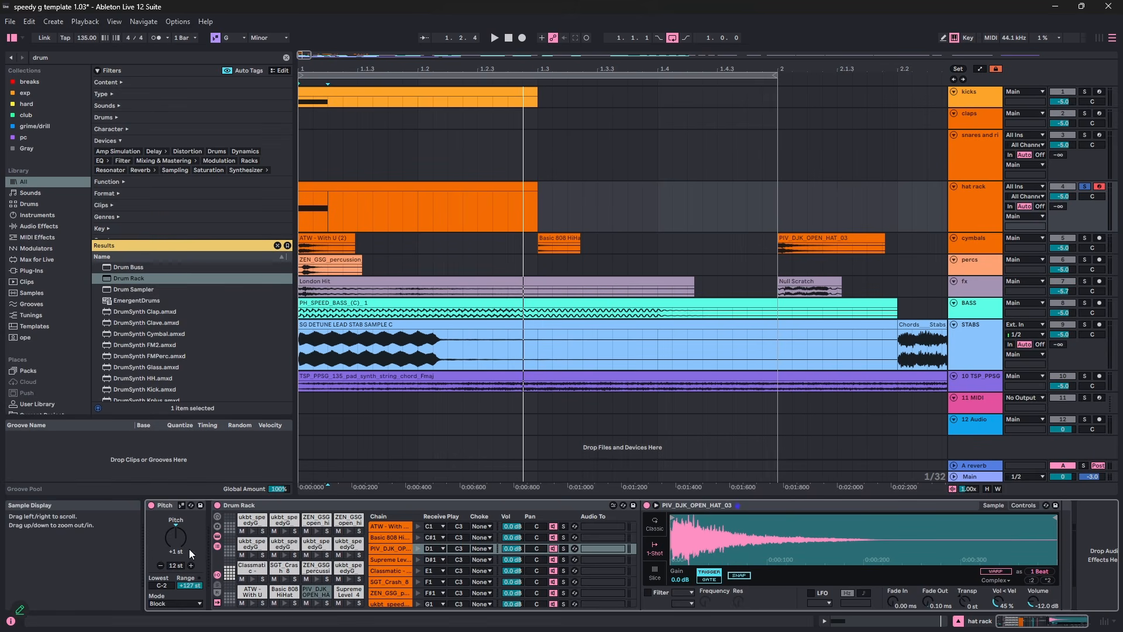
- Raise the Pitch device through +2 st to +3 st while playing the loop to audition the matching pads
scroll(174, 536, up, 1)
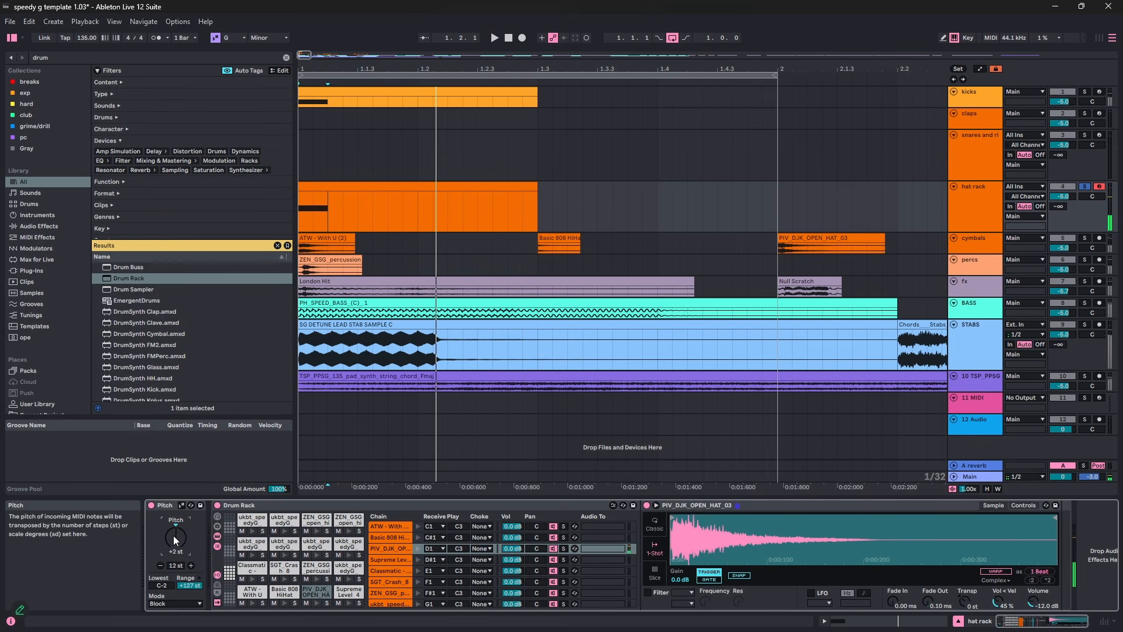
key(space)
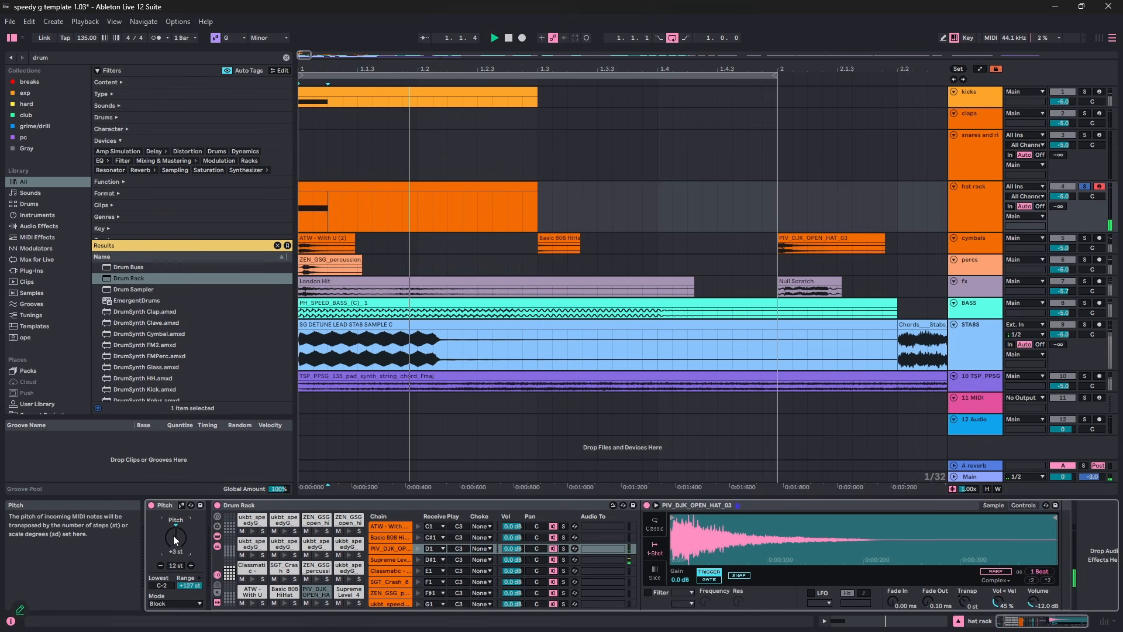
key(space)
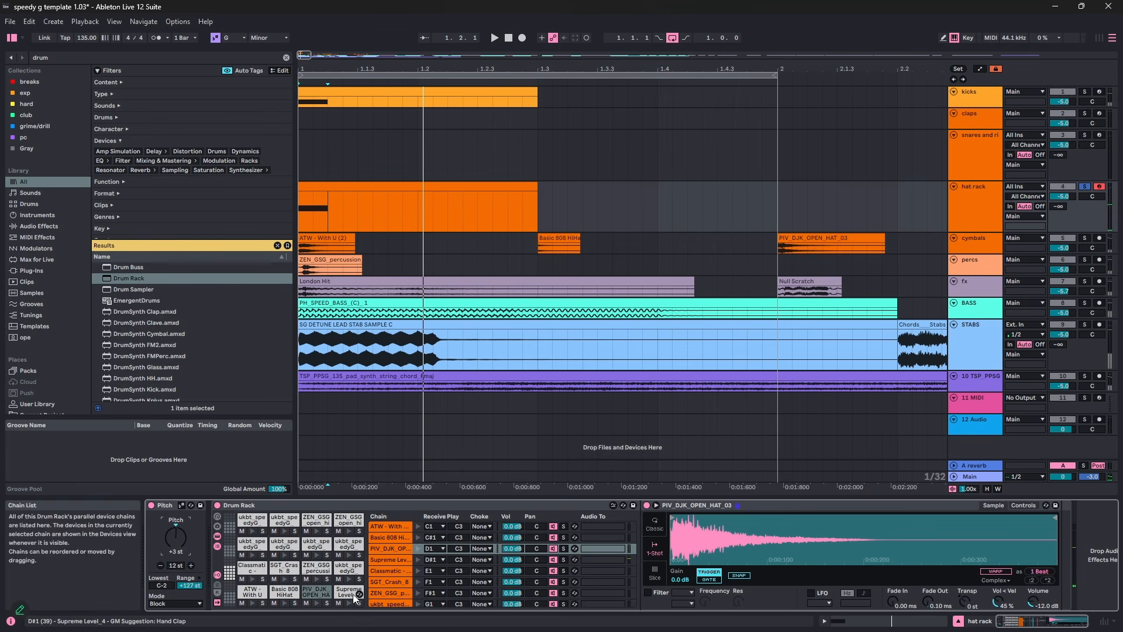
- Normalize the volume of the Supreme Level_4 sample and play the loop with Pitch at +4 st
right_click(709, 534)
click(745, 464)
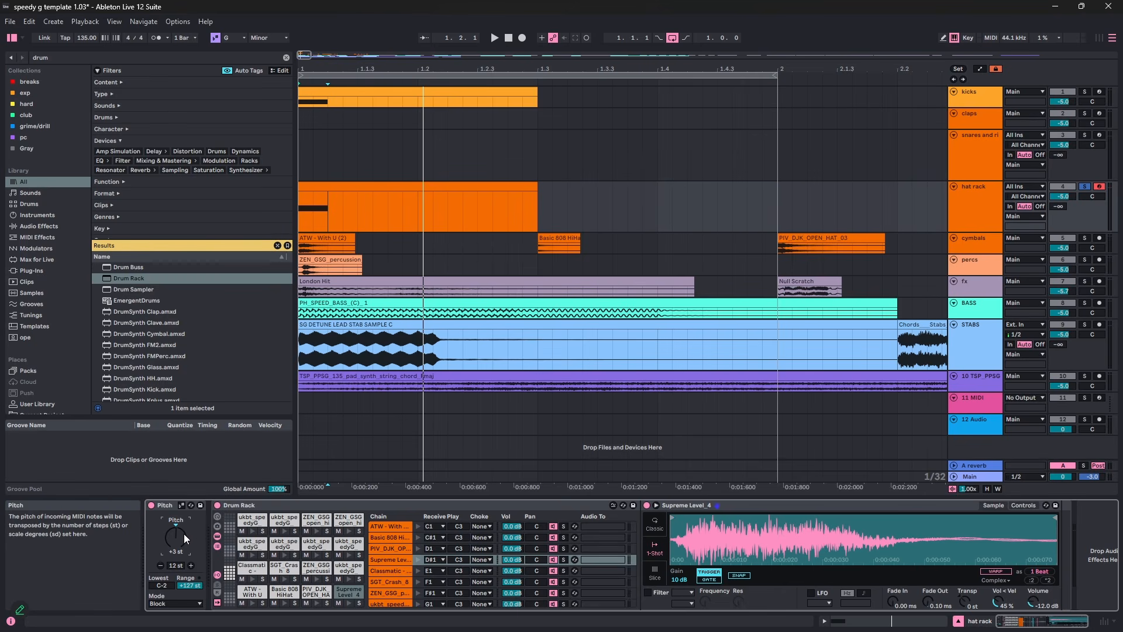
key(space)
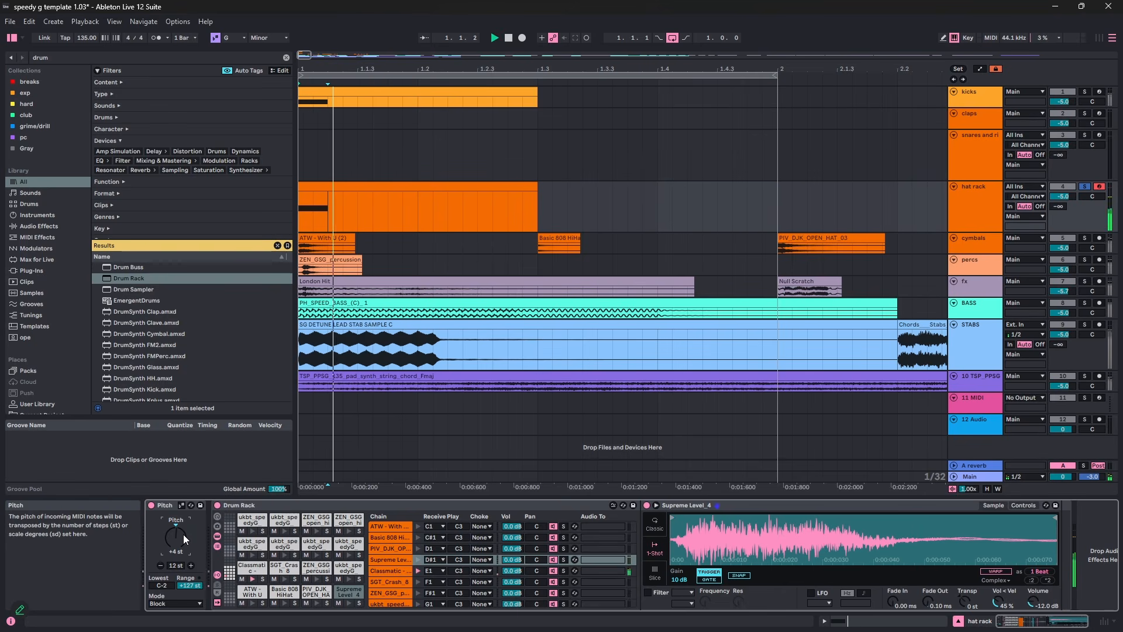
- Normalize the volume of the Classmatic cl_hat_02 sample and play the loop with Pitch at +5 st
click(252, 567)
right_click(840, 532)
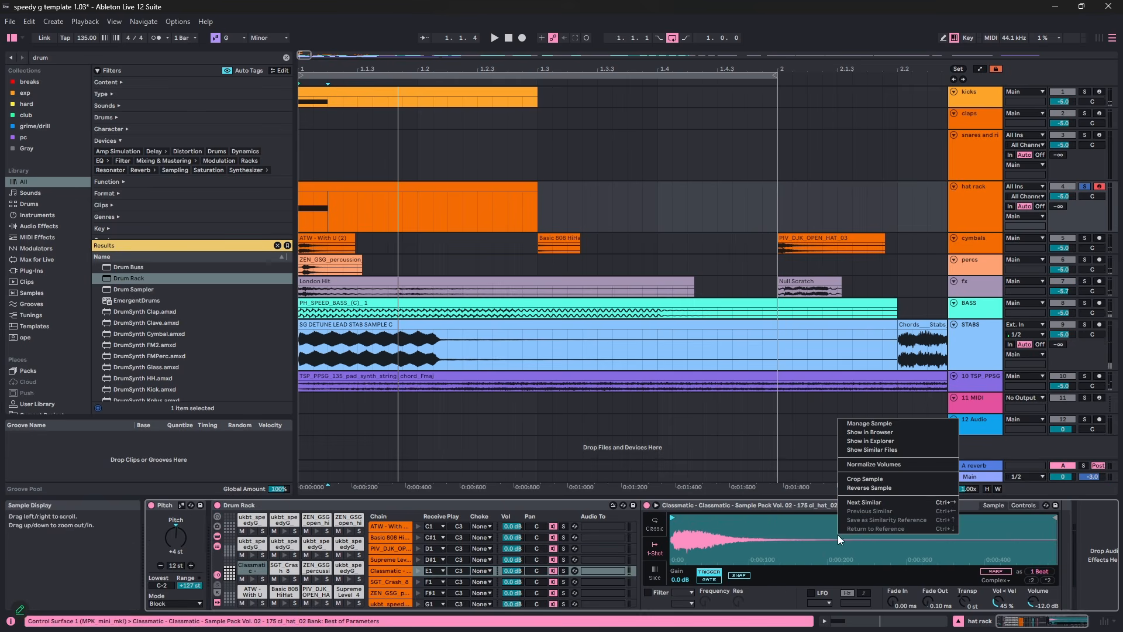
click(874, 465)
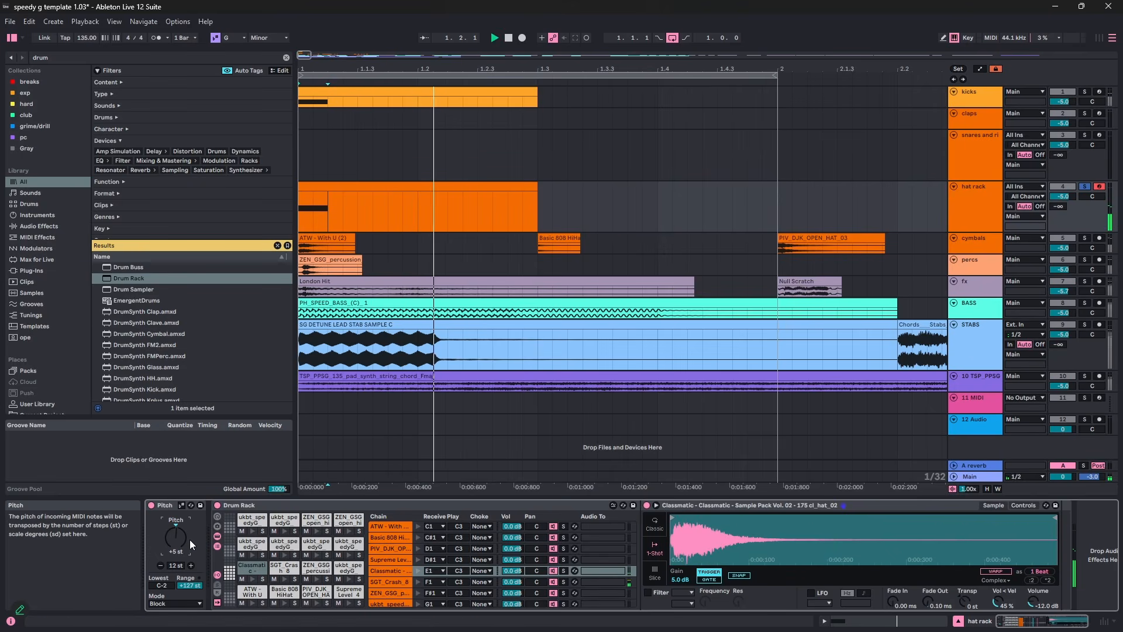
- Normalize the volume of the SGT_Crash_8 sample, set Pitch to +6 st and play the loop
click(278, 569)
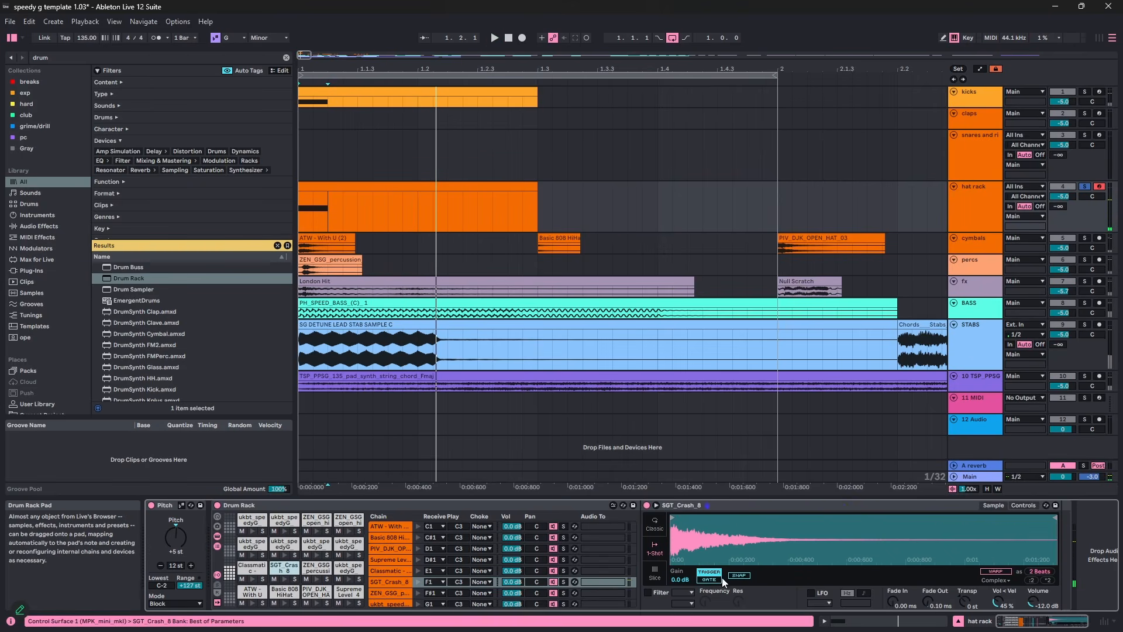
right_click(780, 553)
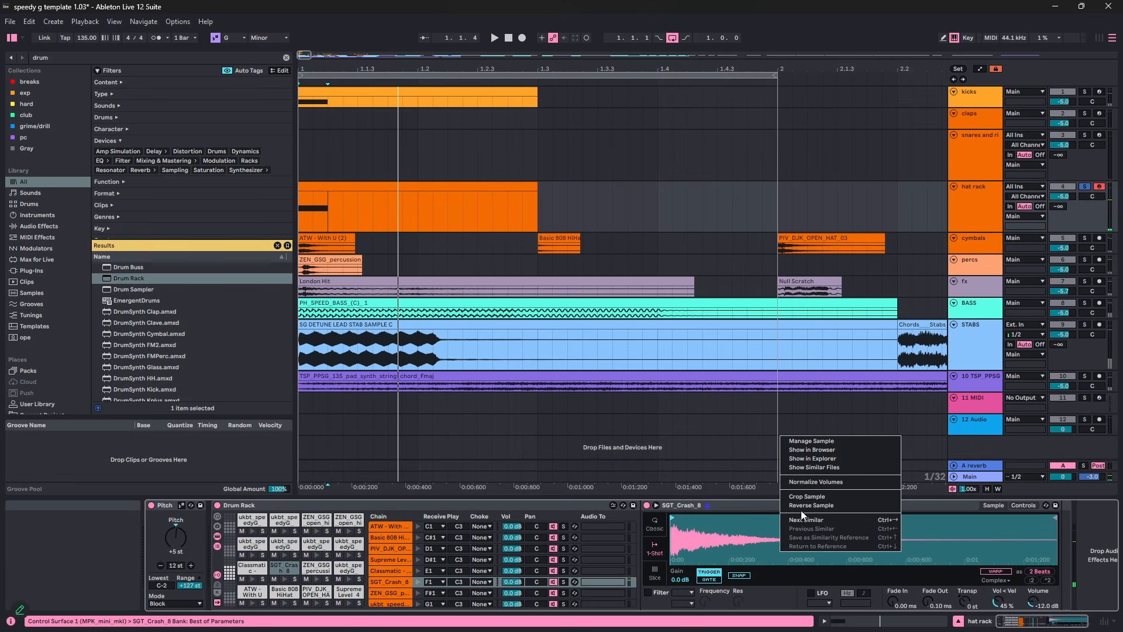
click(812, 482)
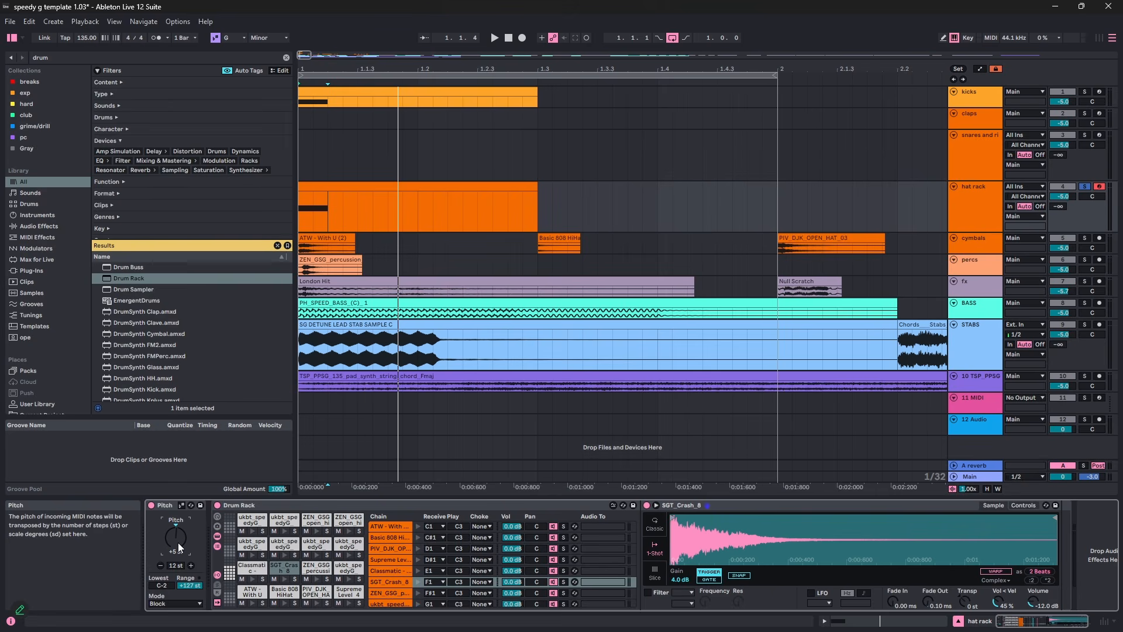
key(Up)
key(space)
key(space)
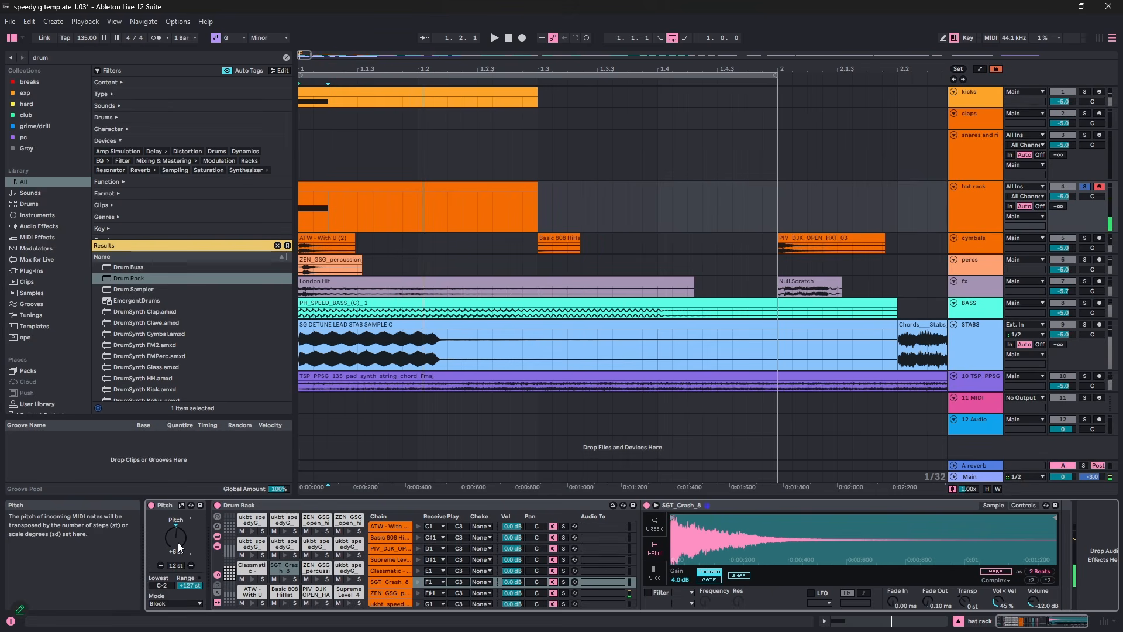
- Check the ZEN_GSG shaker percussion pad's sample and play the loop with Pitch set to +7 st
click(314, 566)
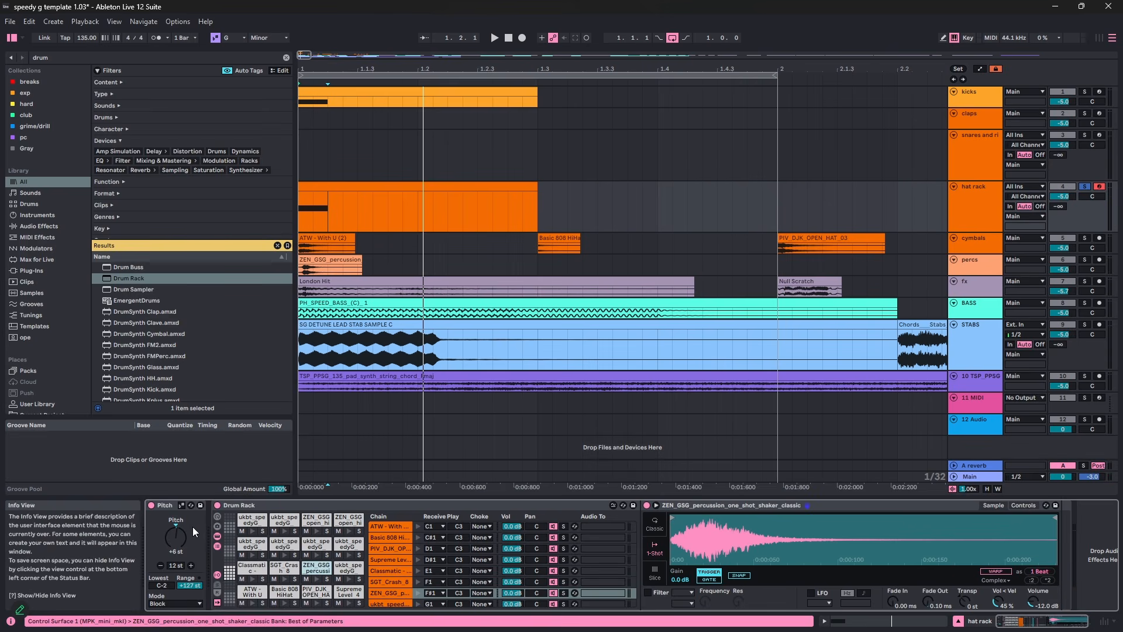
click(178, 535)
key(Up)
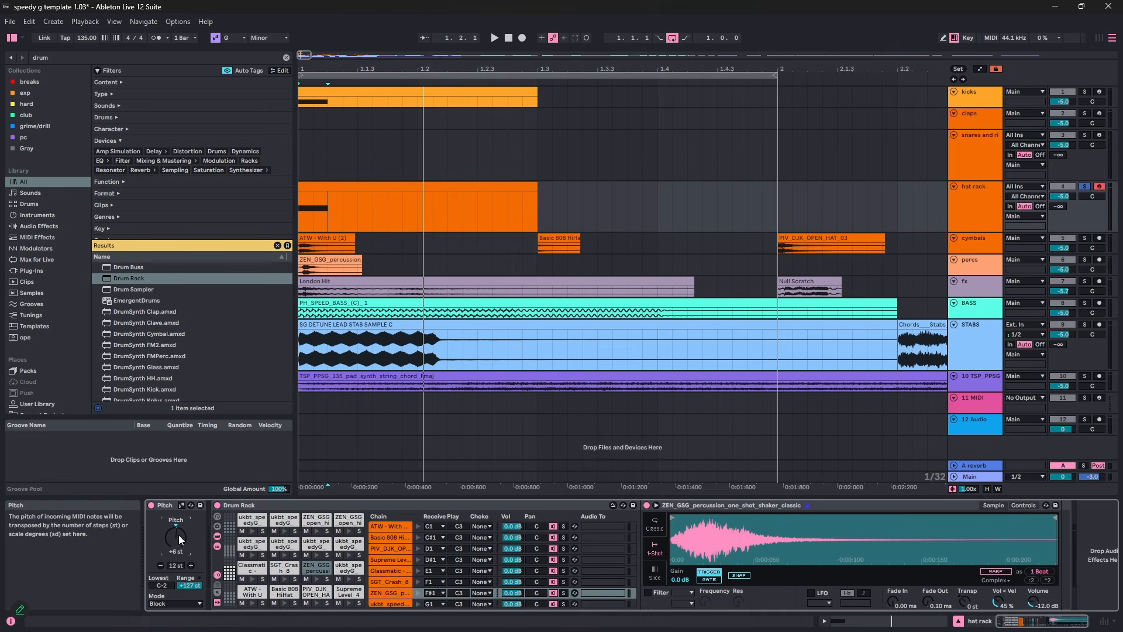
key(space)
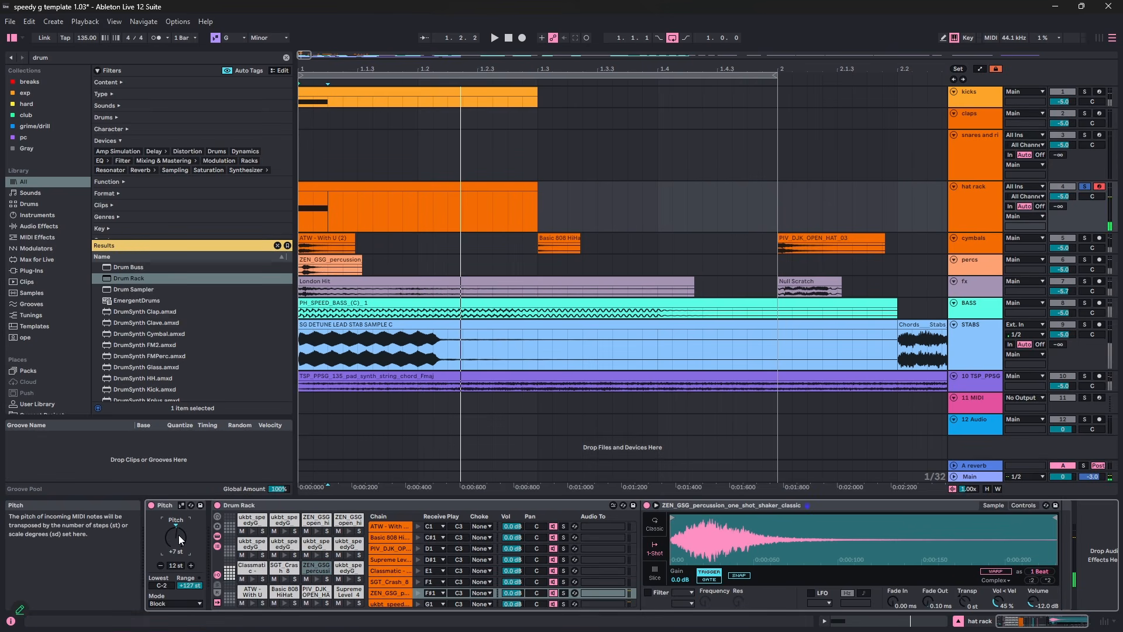
- Normalize the volume of the ukbt_speedyG_hat_1 sample and play the loop with Pitch at +8 st
click(344, 572)
right_click(848, 530)
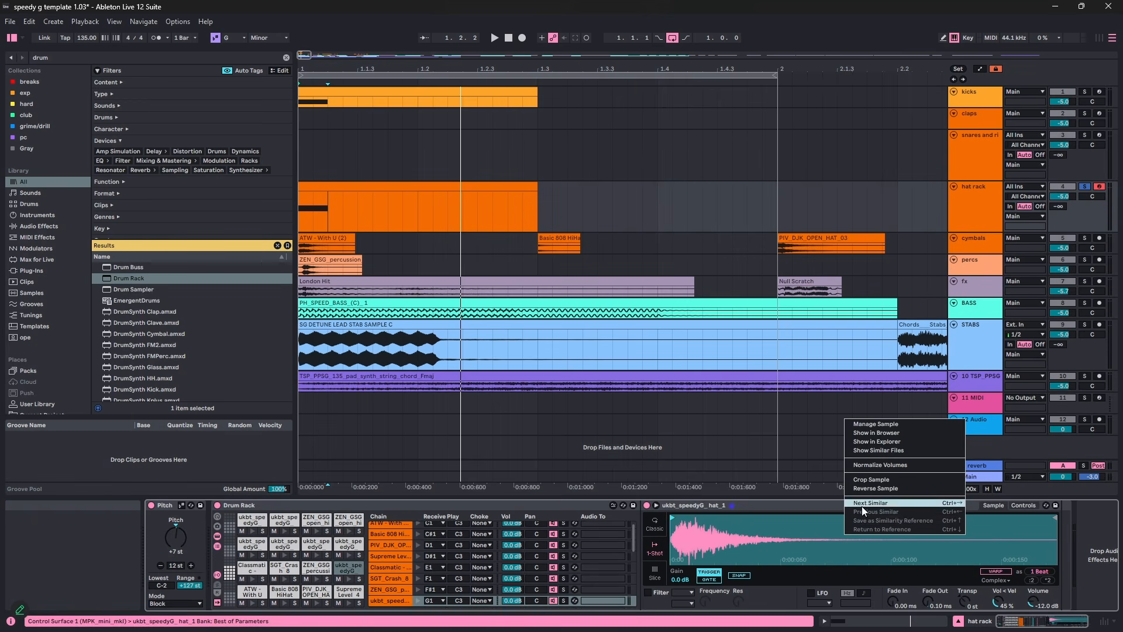
click(885, 468)
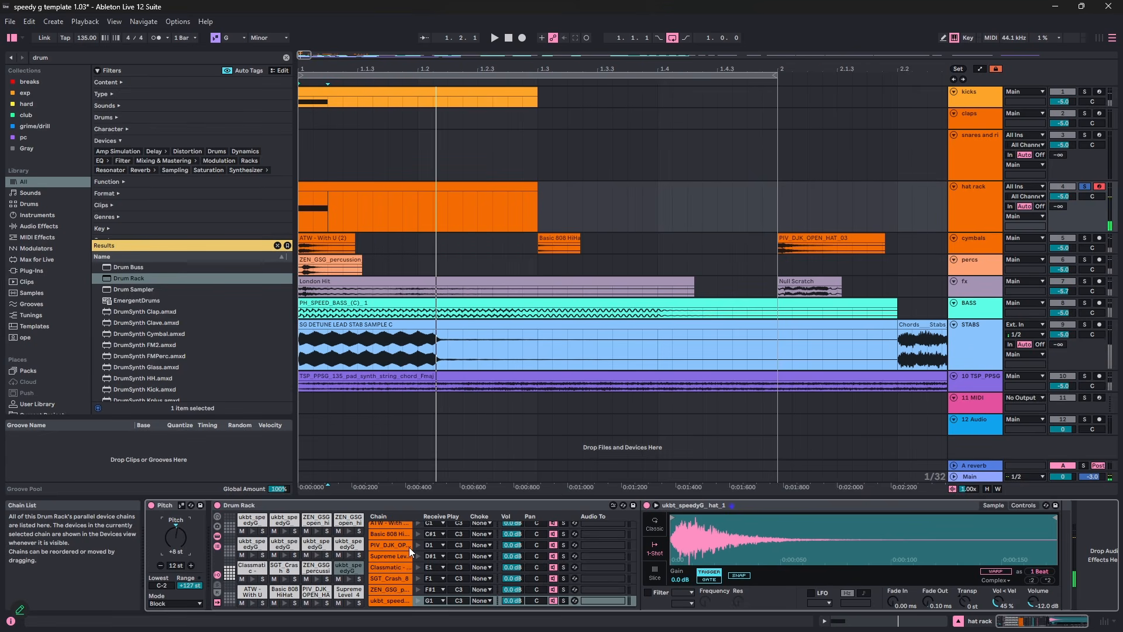
- Set Pitch to +9 st and play the loop to audition the ukbt_speedyG_hat_3 pad
key(Up)
key(space)
key(space)
key(space)
key(space)
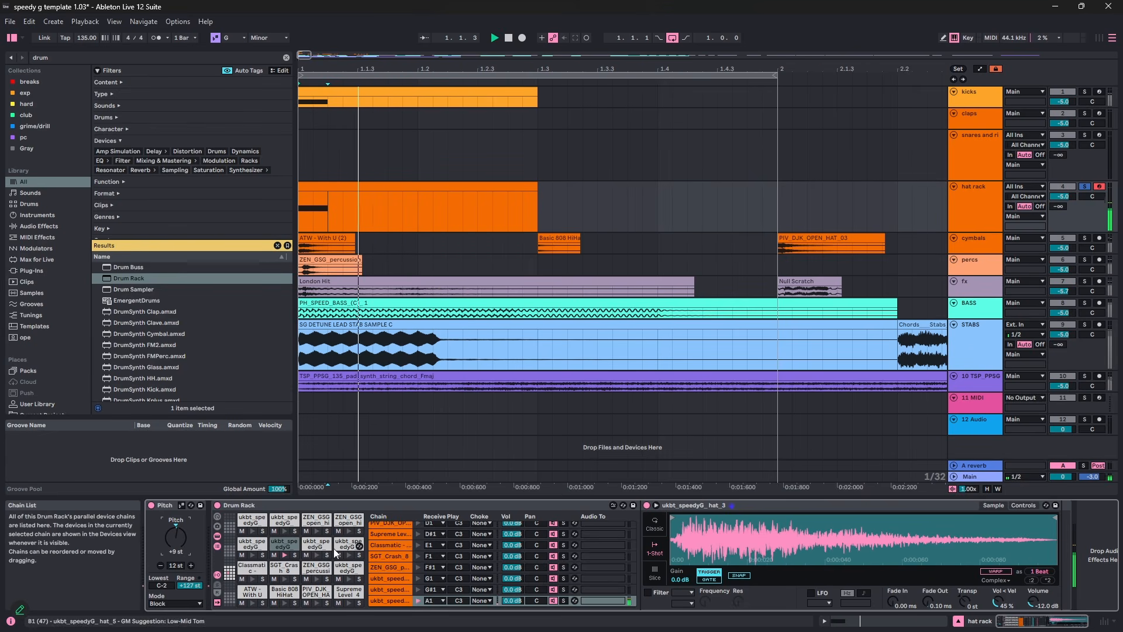
key(space)
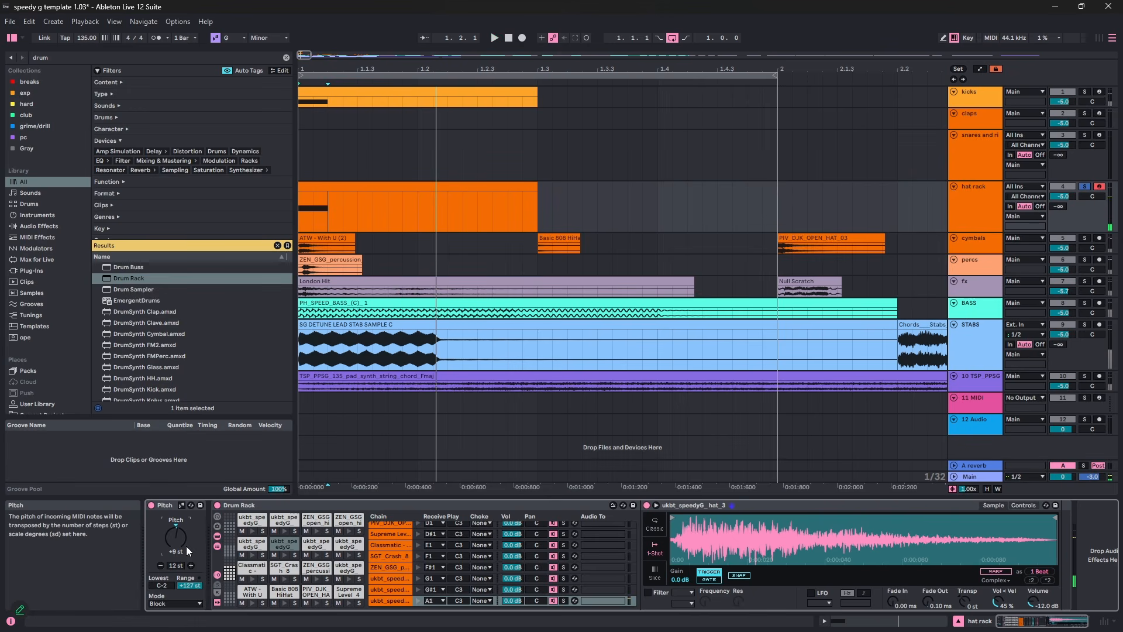
- Step Pitch up to +11 st, playing the loop at each value to audition the next hat pads
key(Up)
key(space)
key(space)
key(Up)
key(space)
key(space)
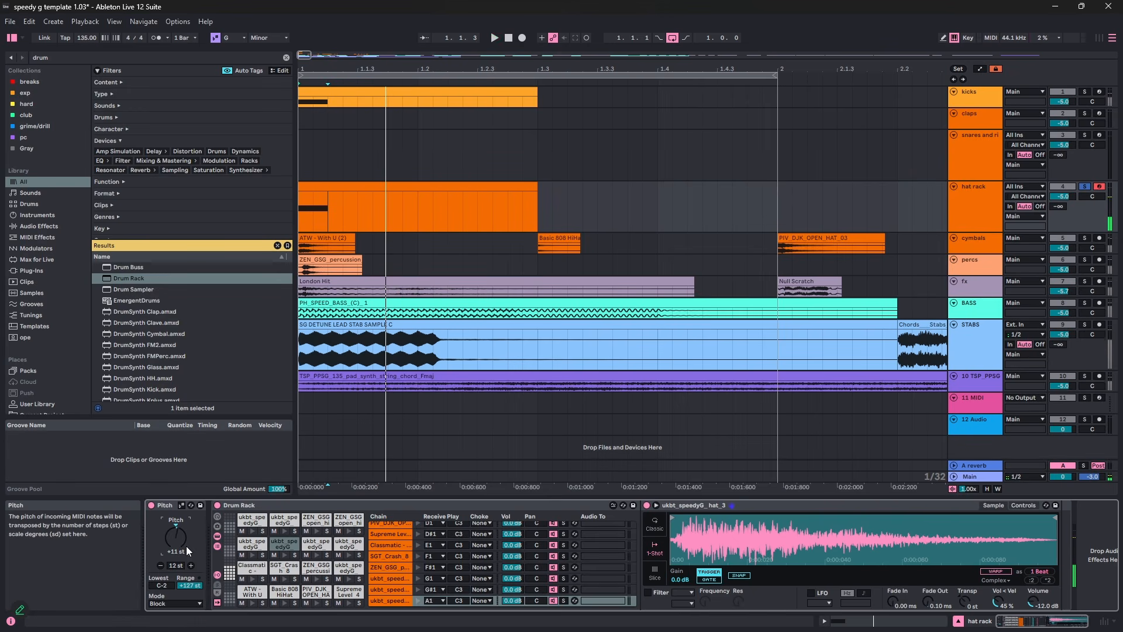
- Set Pitch to +12 st, play the loop, and inspect the ukbt_speedyG_hat_6 and ukbt_speedyG_hat_7 pads' samples
key(space)
key(space)
key(space)
key(Up)
key(space)
key(space)
click(255, 522)
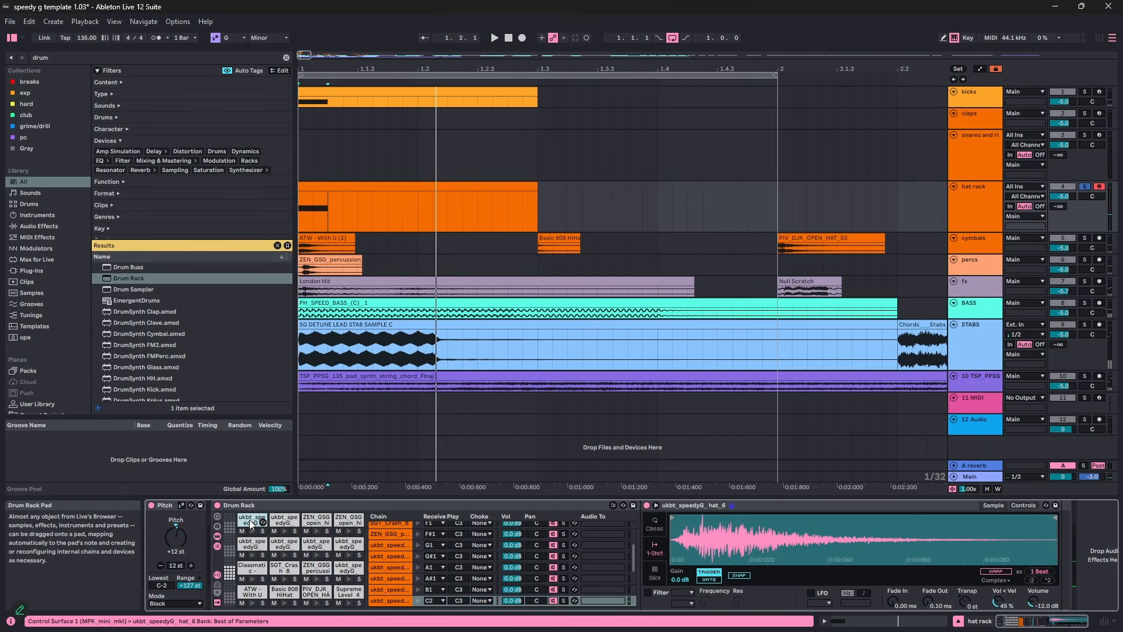
click(274, 524)
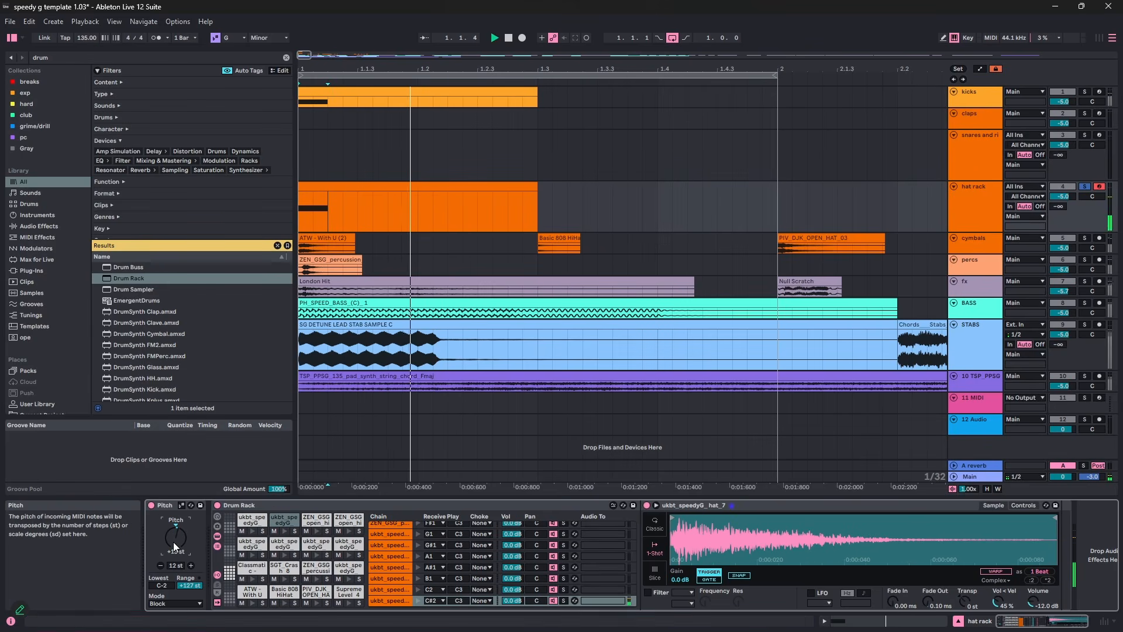
- Set Pitch to +14 st and normalize the volume of the ZEN_GSG_open_hi_hat_one_shot_house sample
key(space)
key(space)
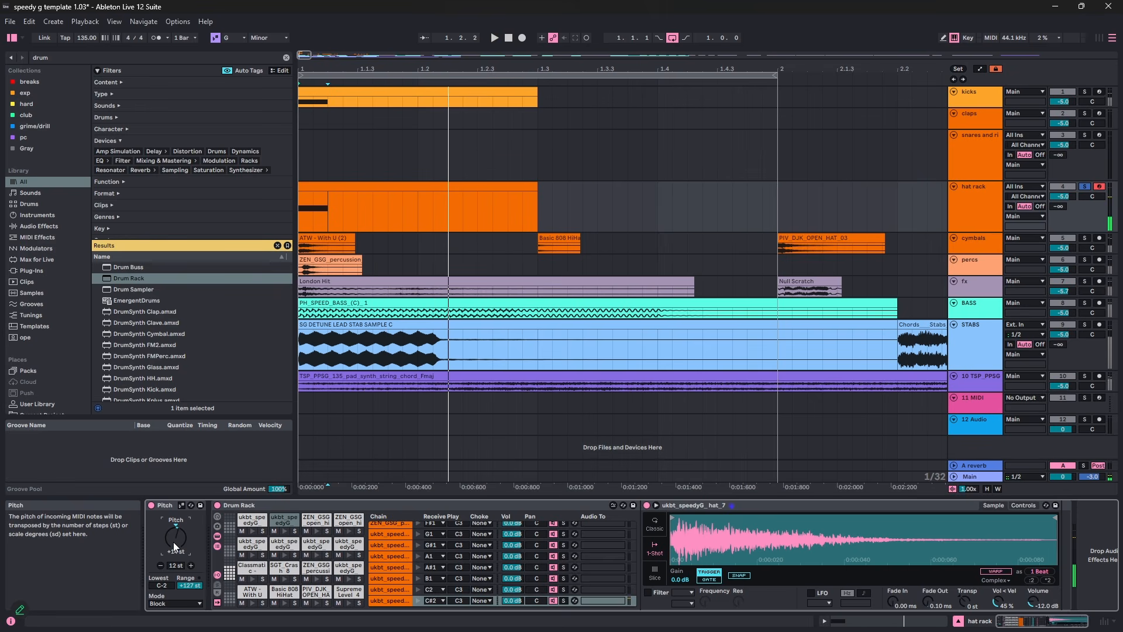
click(319, 518)
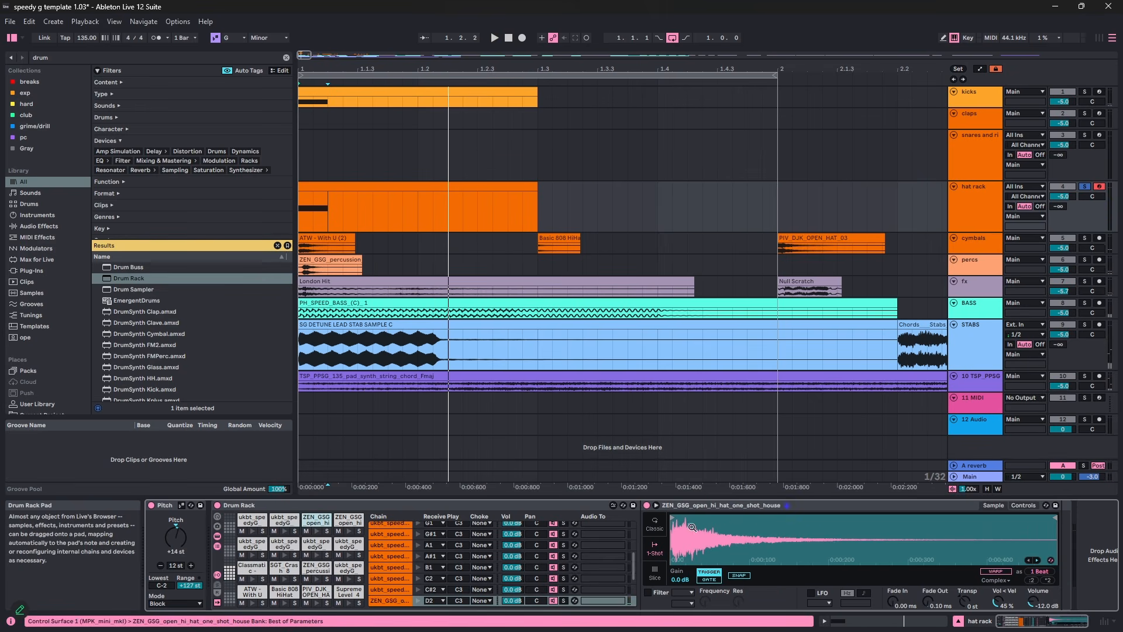
right_click(719, 523)
click(755, 462)
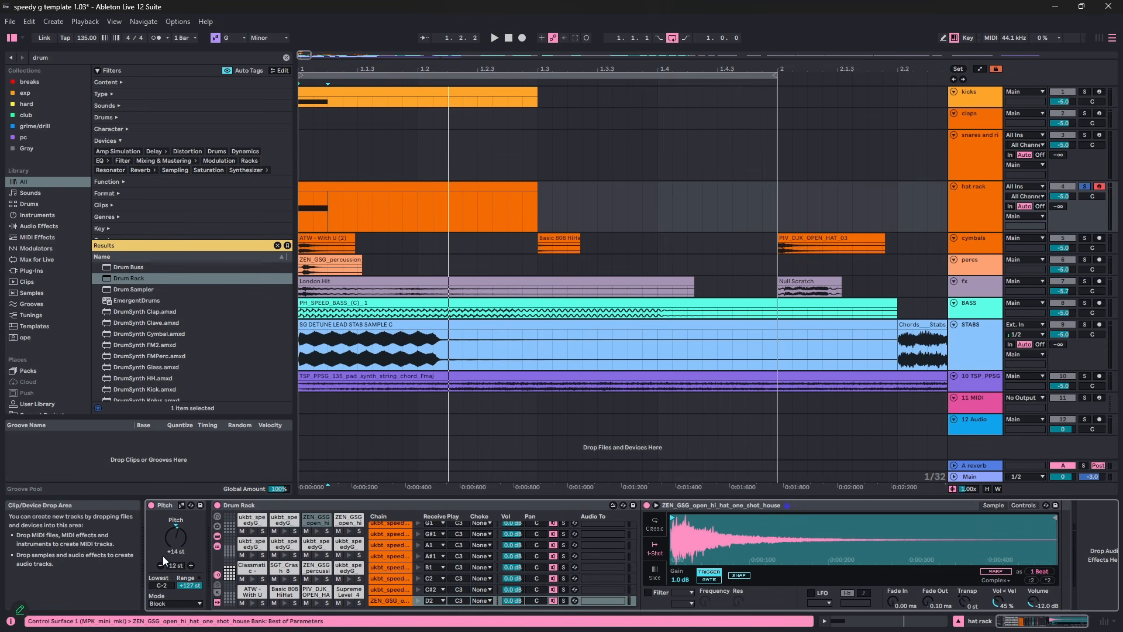
- Set Pitch to +15 st, play the loop, and normalize the ZEN_GSG_open_hi_hat_one_shot_firstdrop sample
key(space)
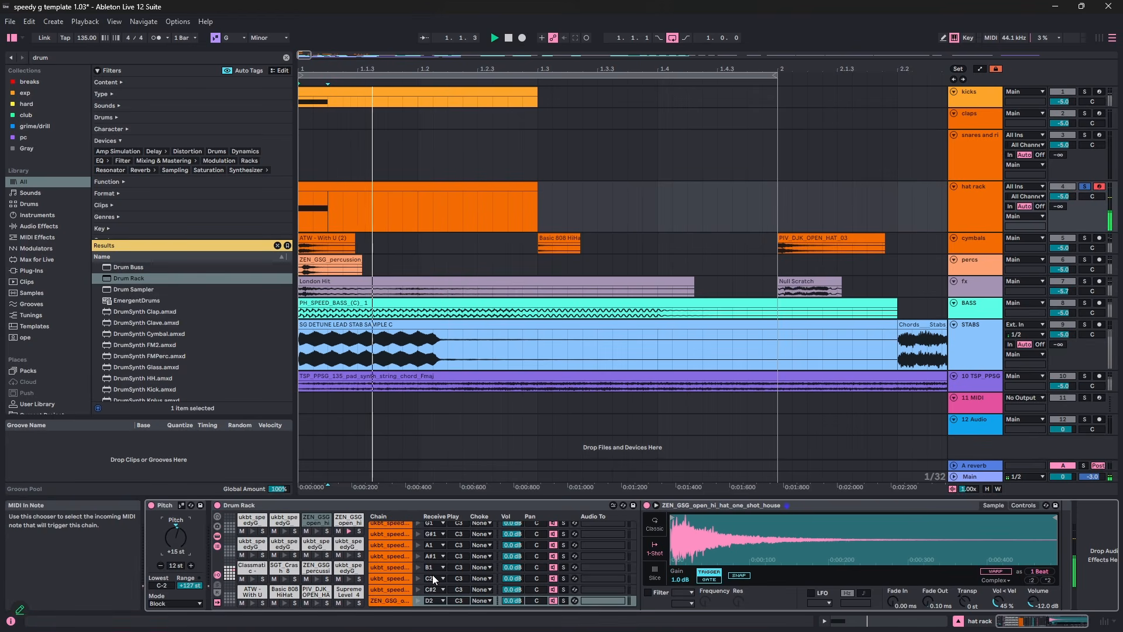
click(352, 522)
right_click(728, 524)
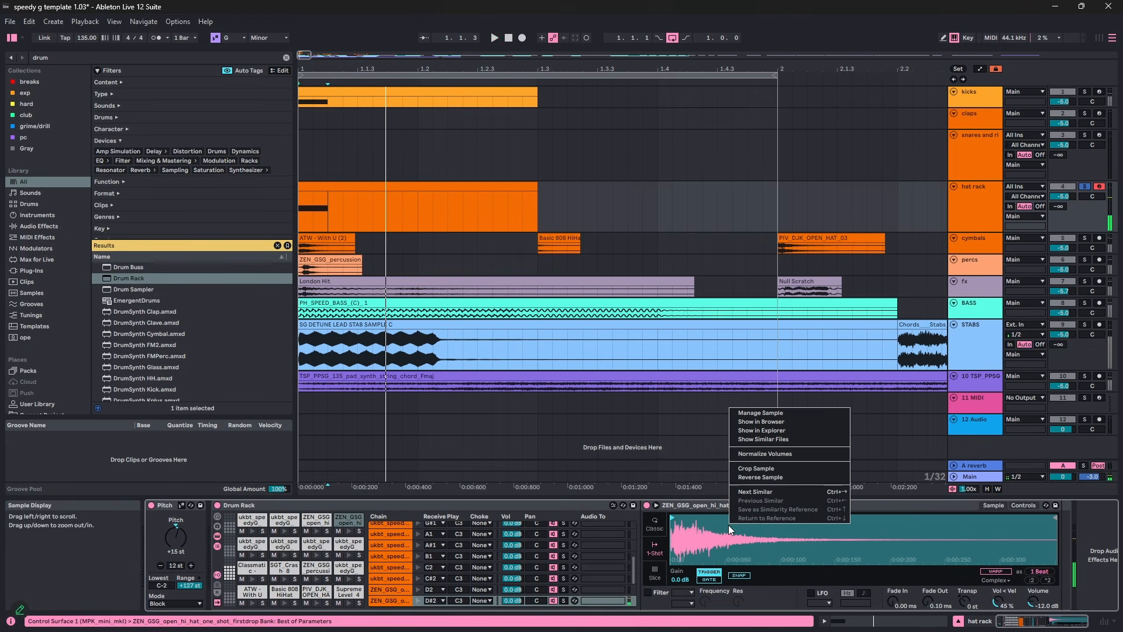
click(765, 469)
- Search the browser for "span" and load the SPAN analyzer onto the hat rack track
key(ctrl+f)
text(s)
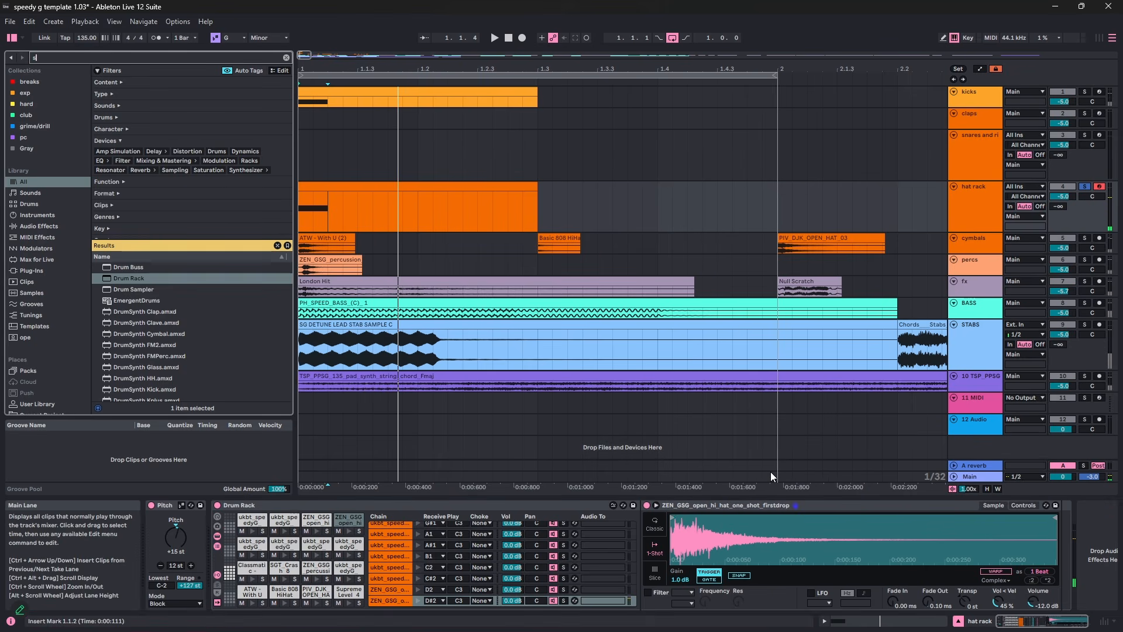
text(pan)
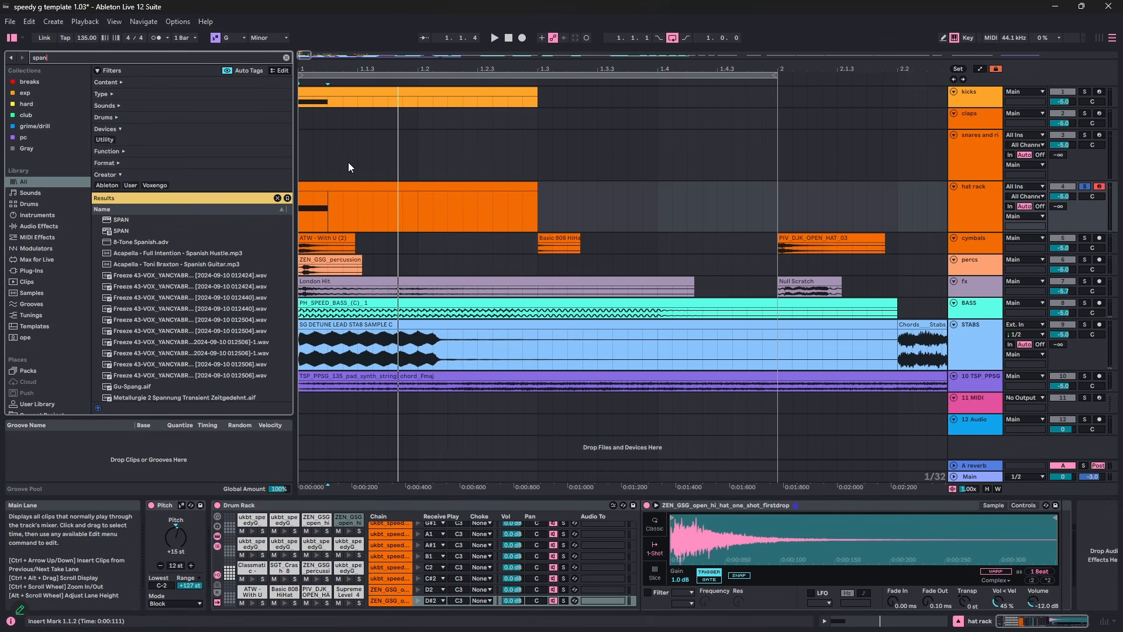
double_click(128, 230)
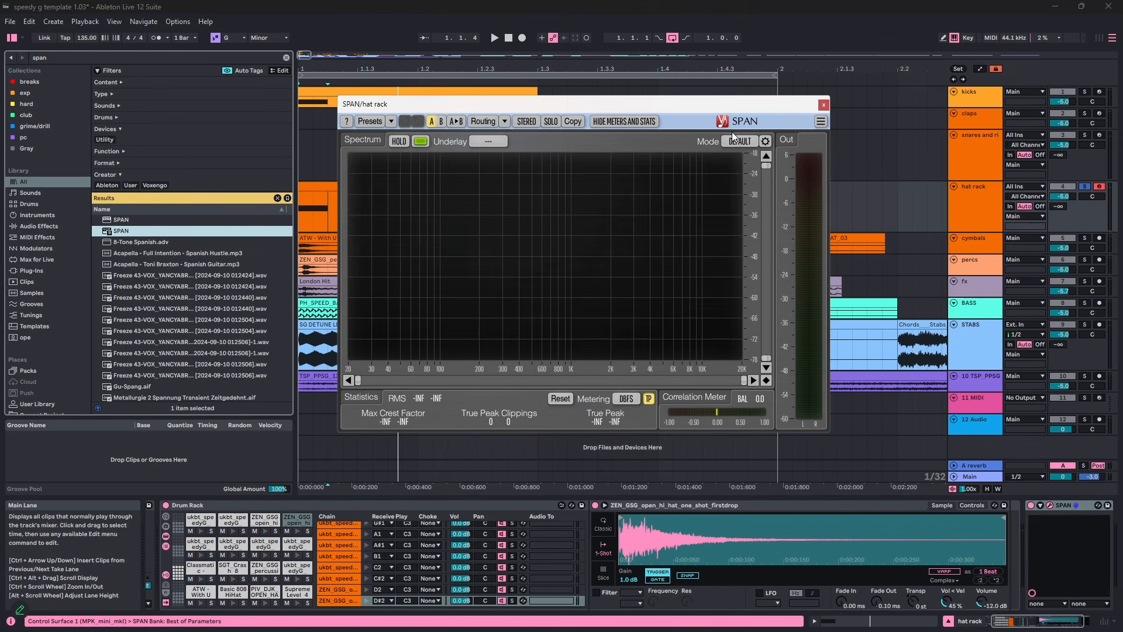
- Set SPAN to High Res mode with Hold on, and narrow its frequency range to end at 2 kHz while the loop plays
click(736, 140)
click(752, 190)
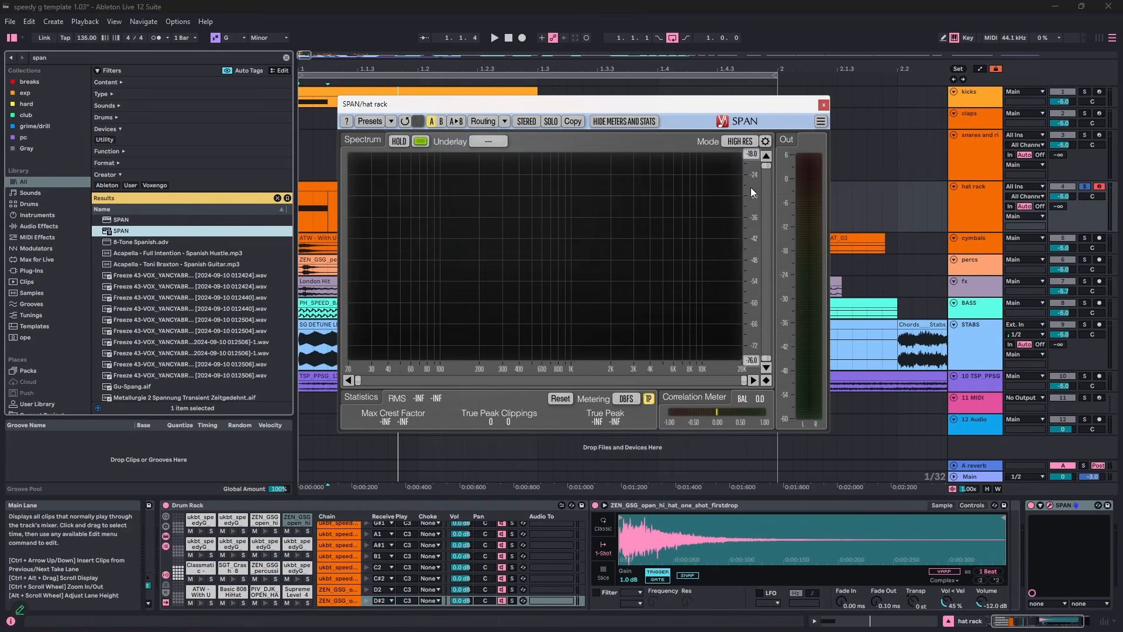
click(400, 142)
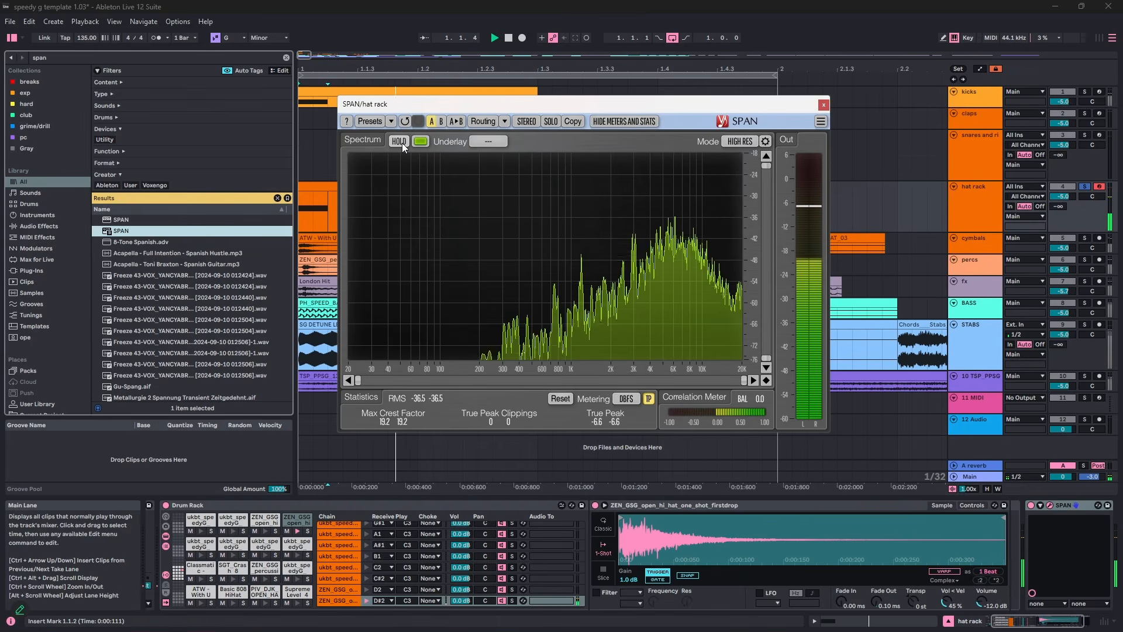
drag(746, 381, 602, 363)
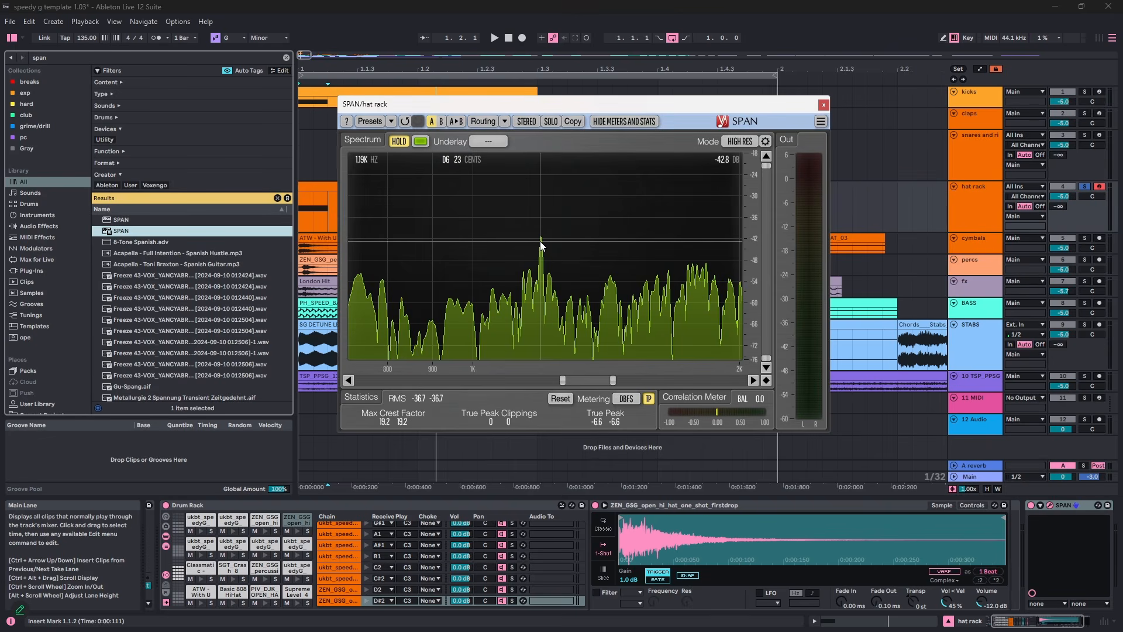
- Set the firstdrop open hat's Detune to -23 ct, check its peak in SPAN, and rename the pad "open D"
click(970, 505)
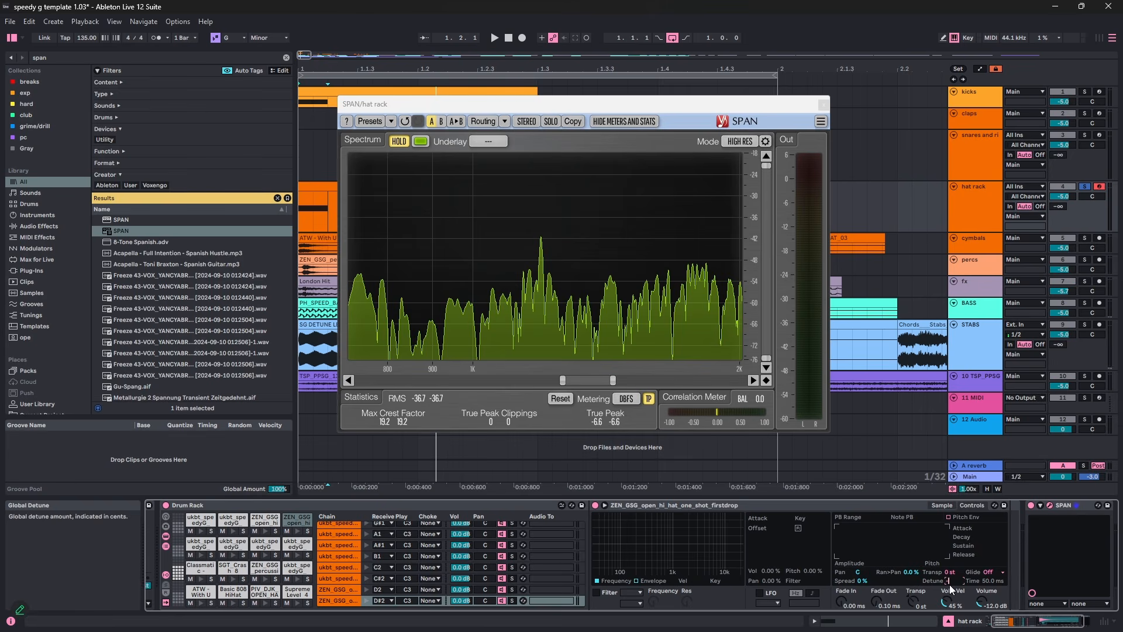
click(949, 584)
text(-23)
key(Return)
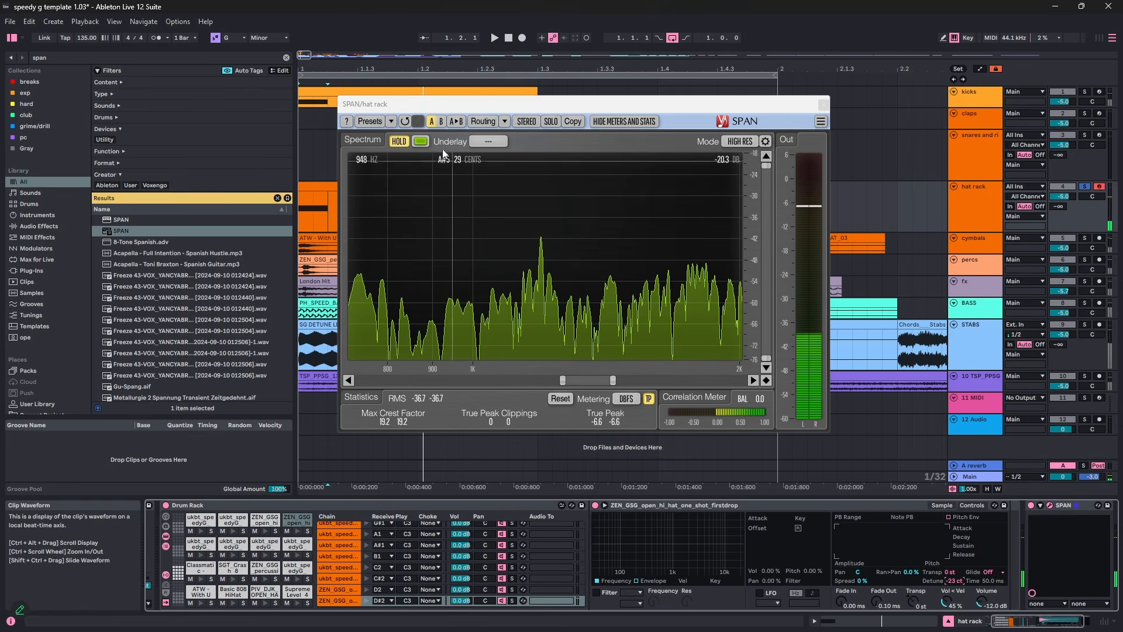
mouse_move(536, 249)
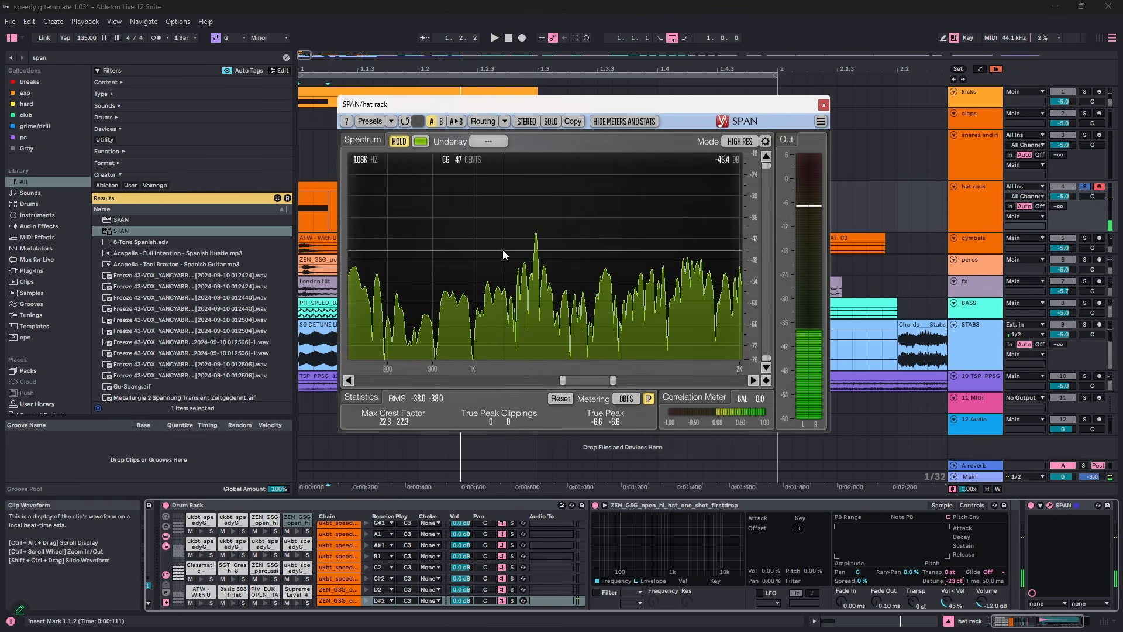
click(300, 523)
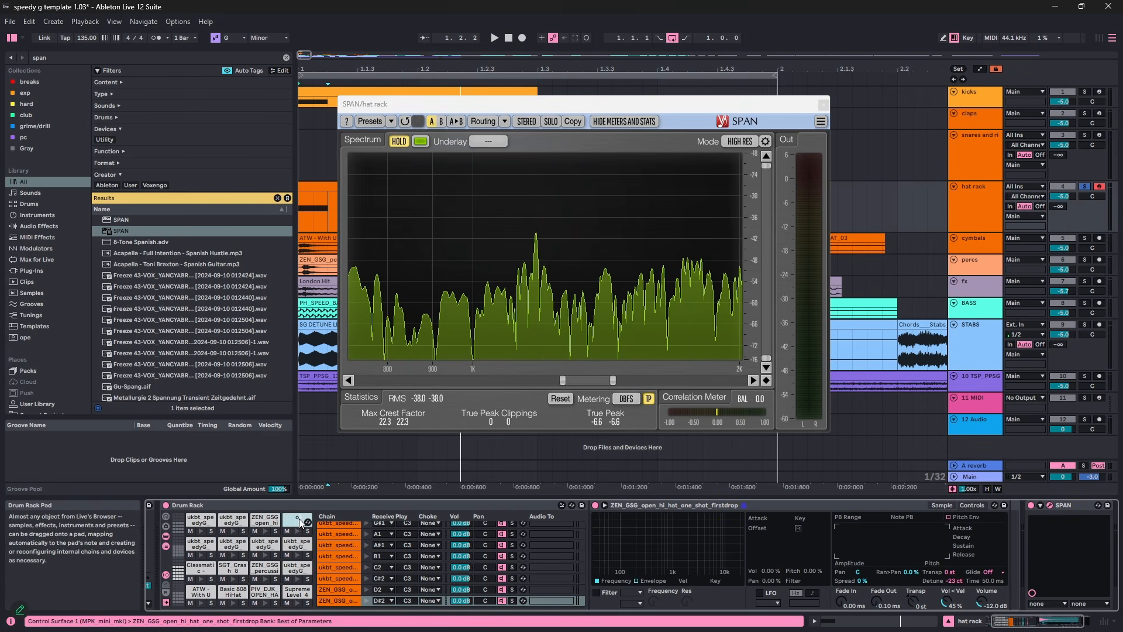
click(299, 519)
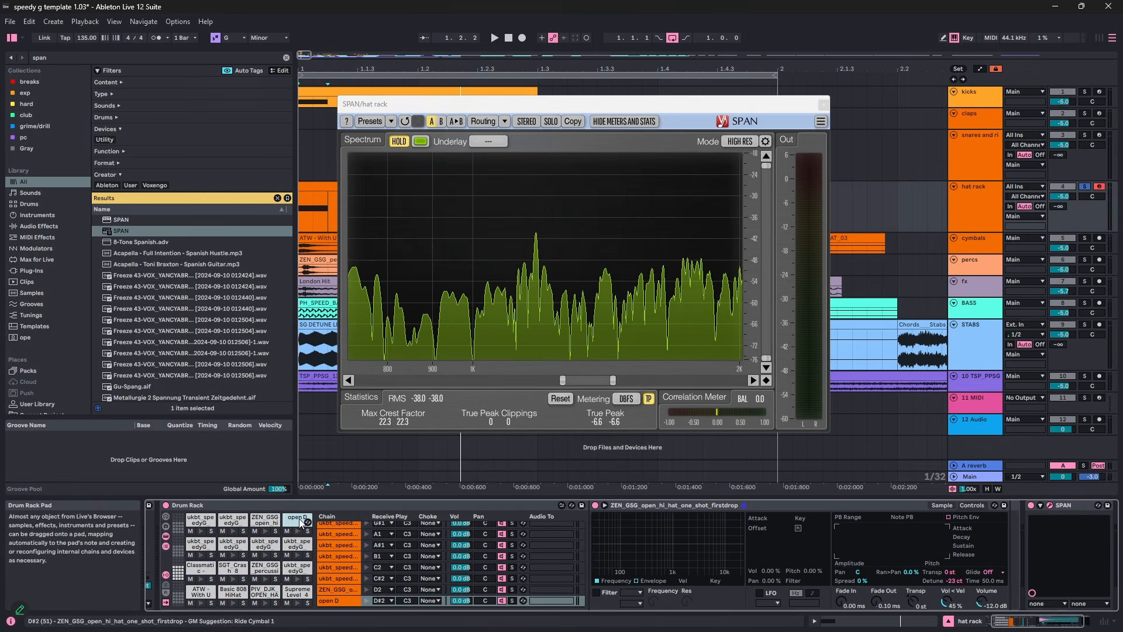
- Search for "objekt" and add "objekt hat redux vinyl sat rack.adg" to the hat rack track
key(ctrl+f)
text(objek)
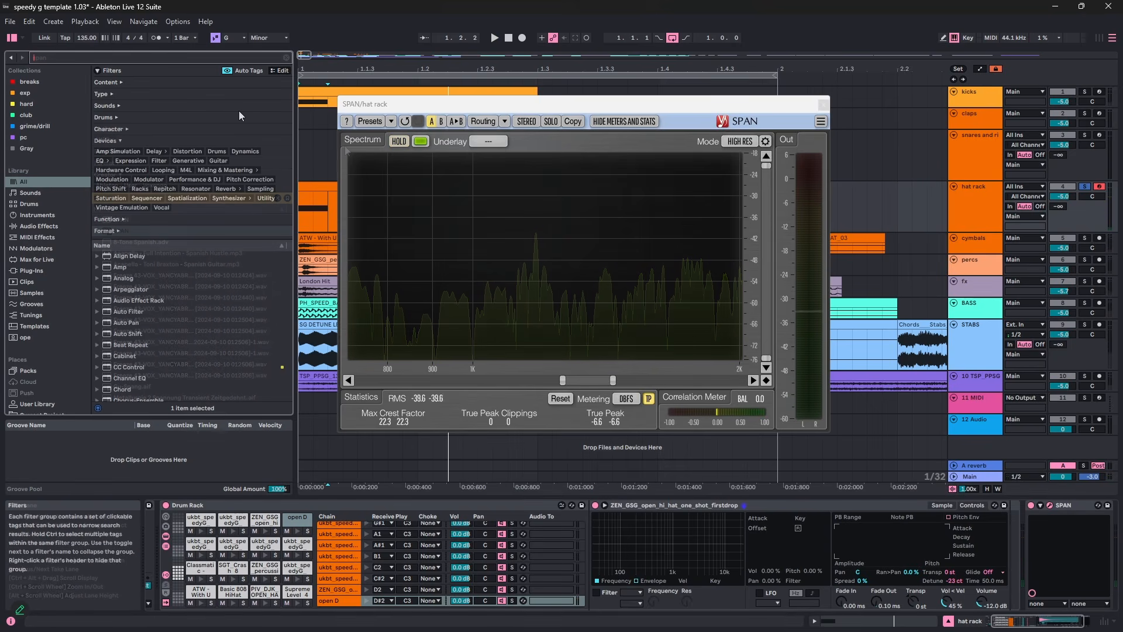
text(t)
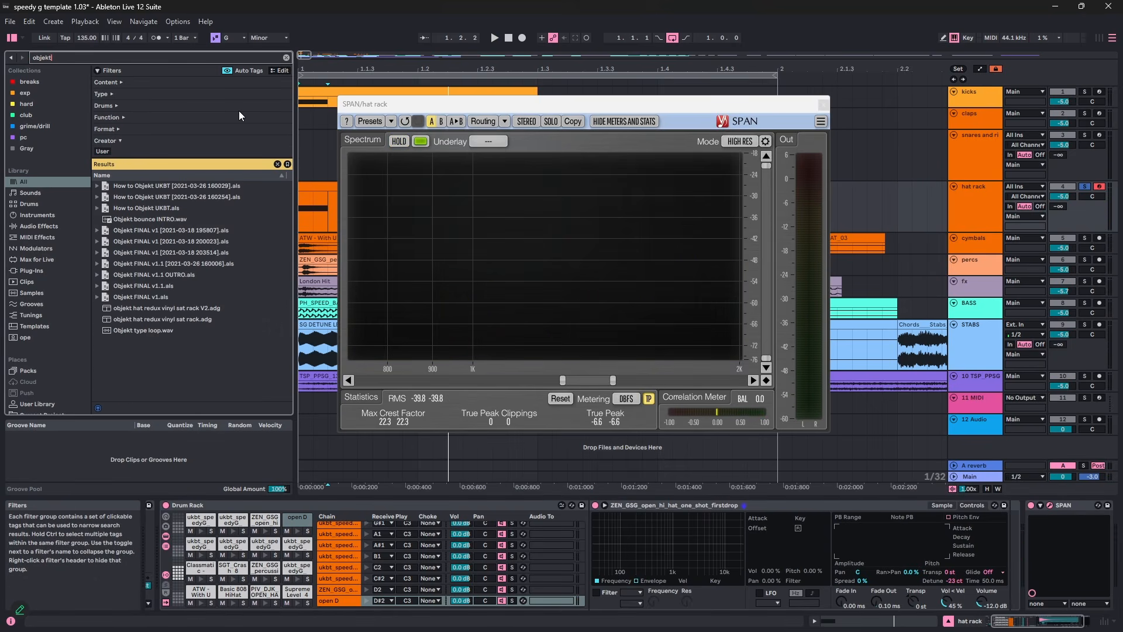
drag(207, 322, 958, 187)
drag(1040, 623, 1057, 623)
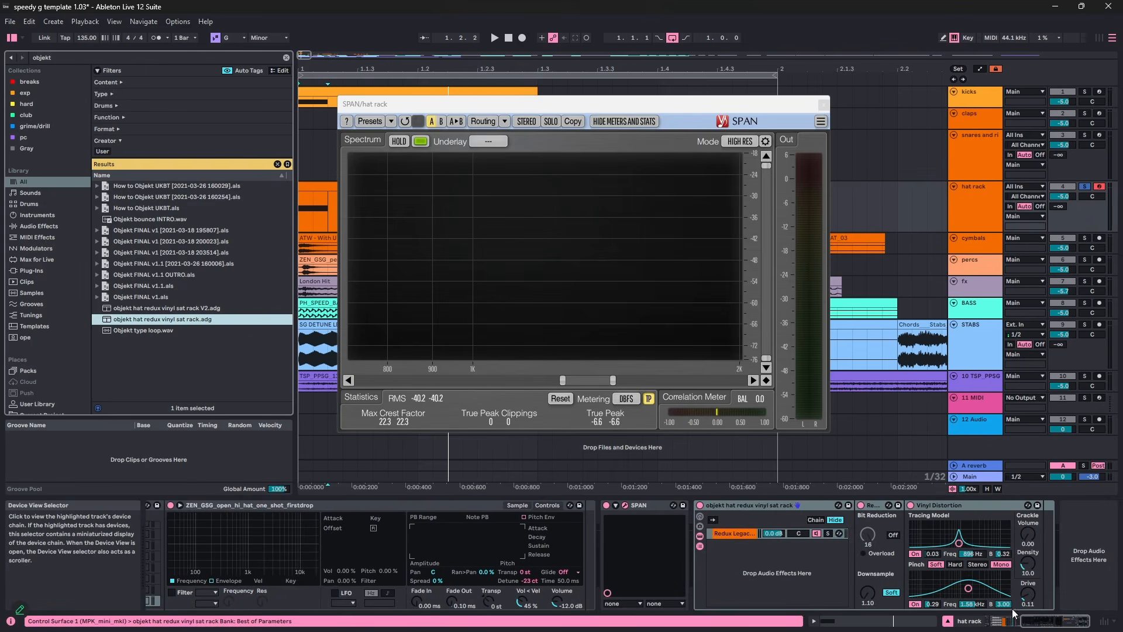
- Close the SPAN window and play the loop through the objekt hat redux vinyl sat rack
click(785, 506)
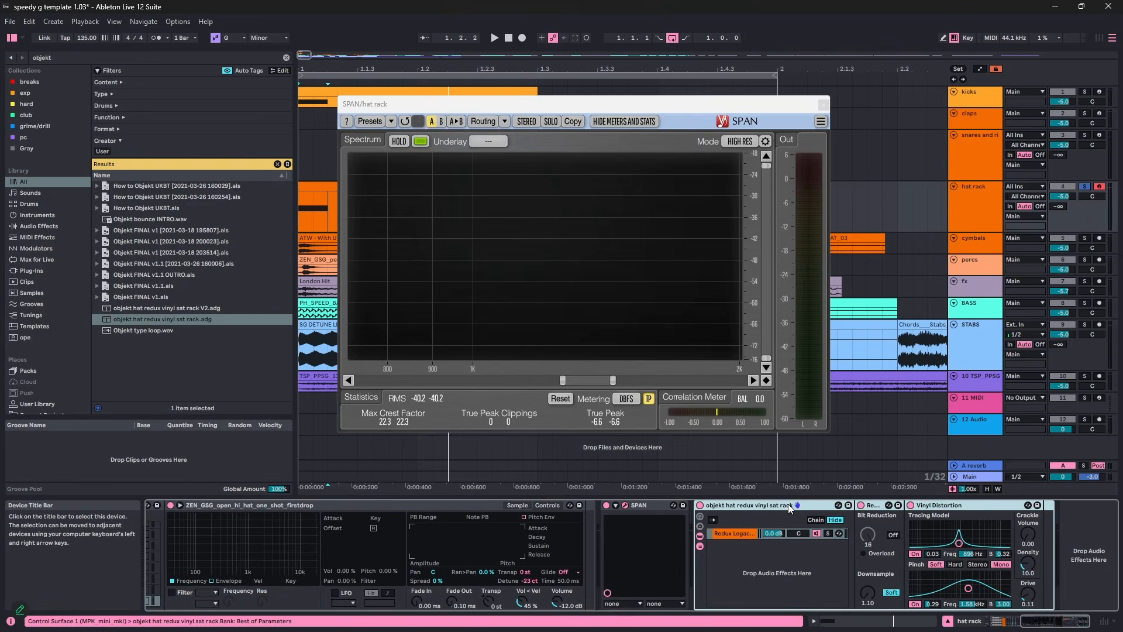
click(823, 105)
key(space)
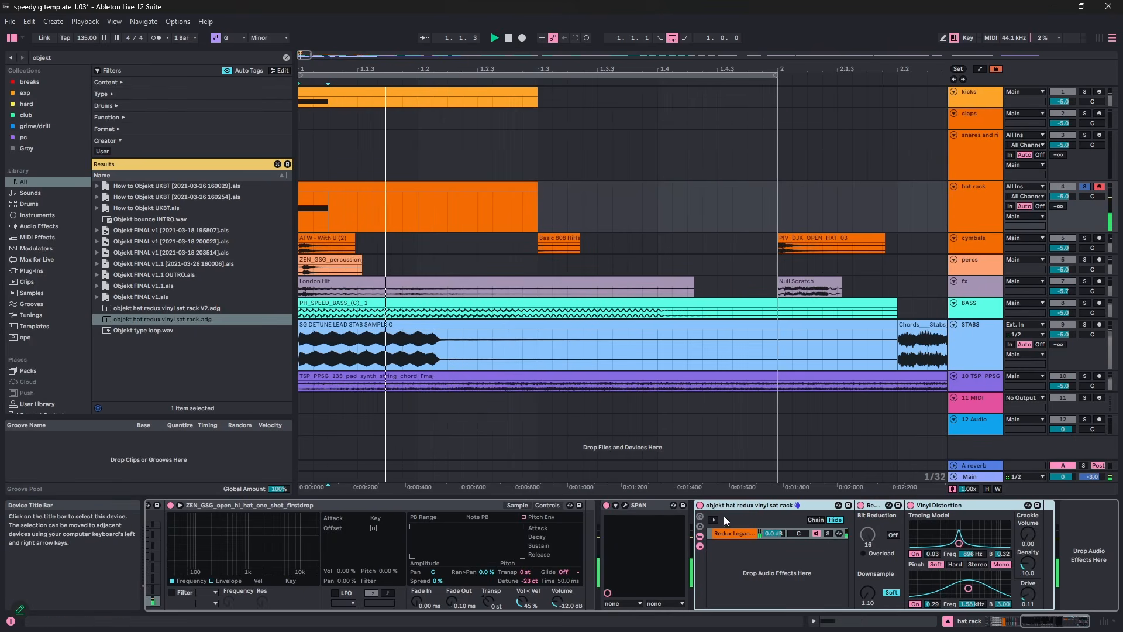
- Search for "redux" and add the current Redux device to the objekt rack, just before Vinyl Distortion
click(871, 509)
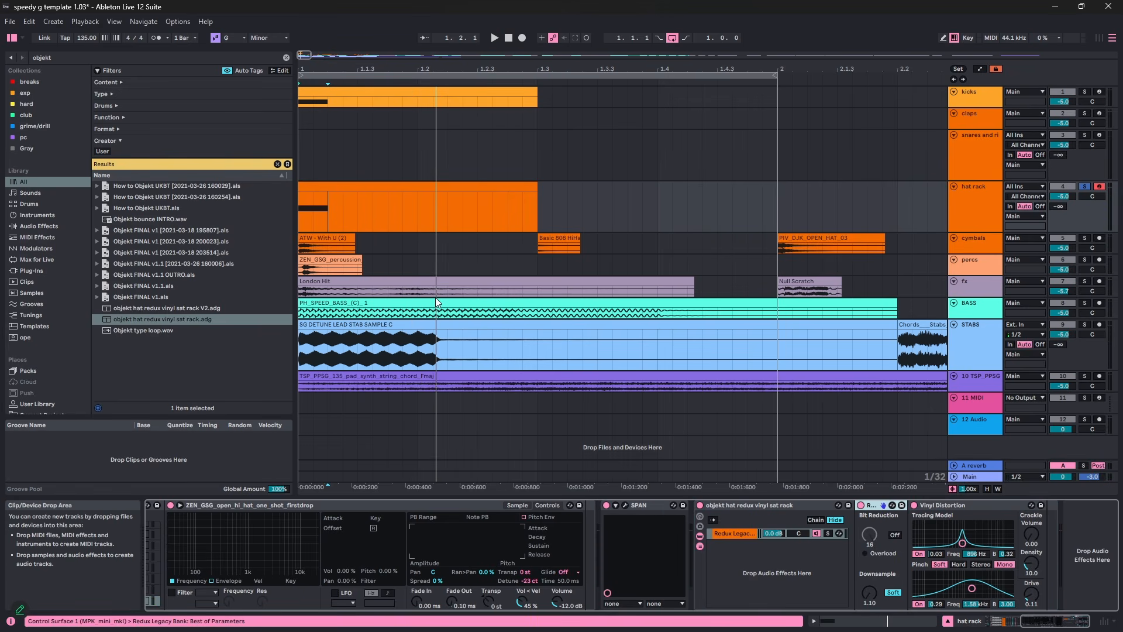
key(ctrl+f)
text(redux)
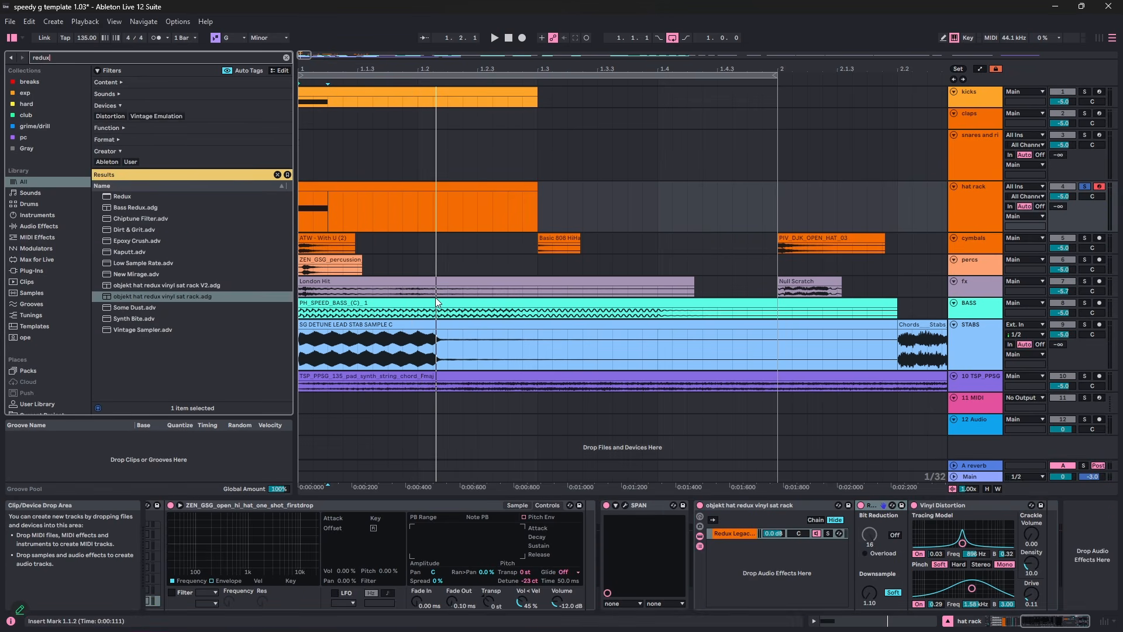
click(124, 197)
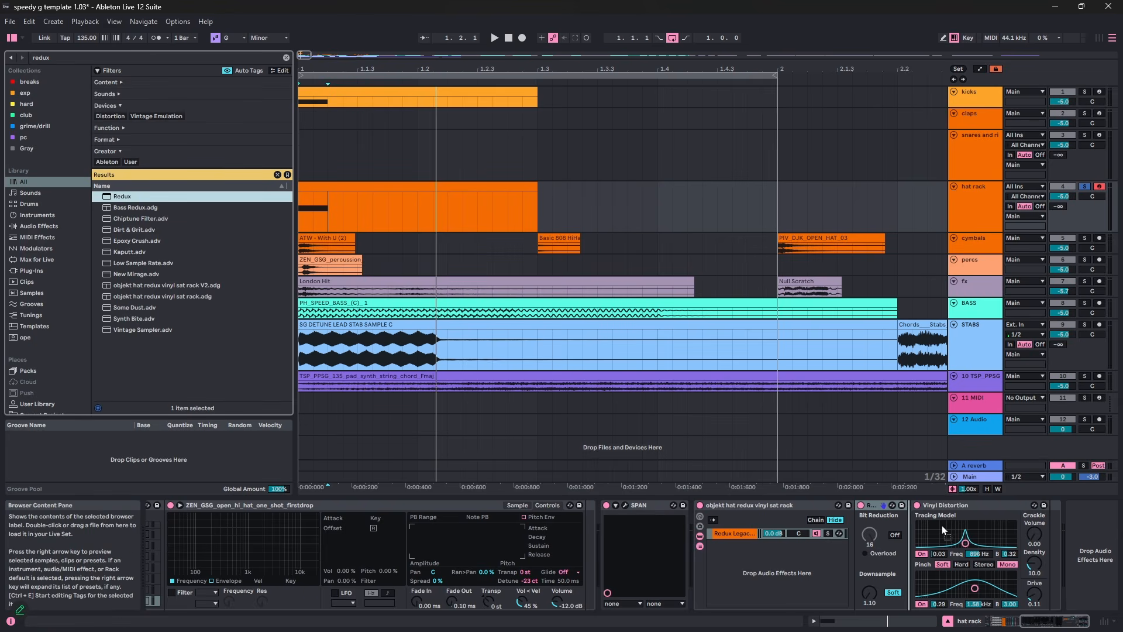
drag(1073, 521, 1073, 521)
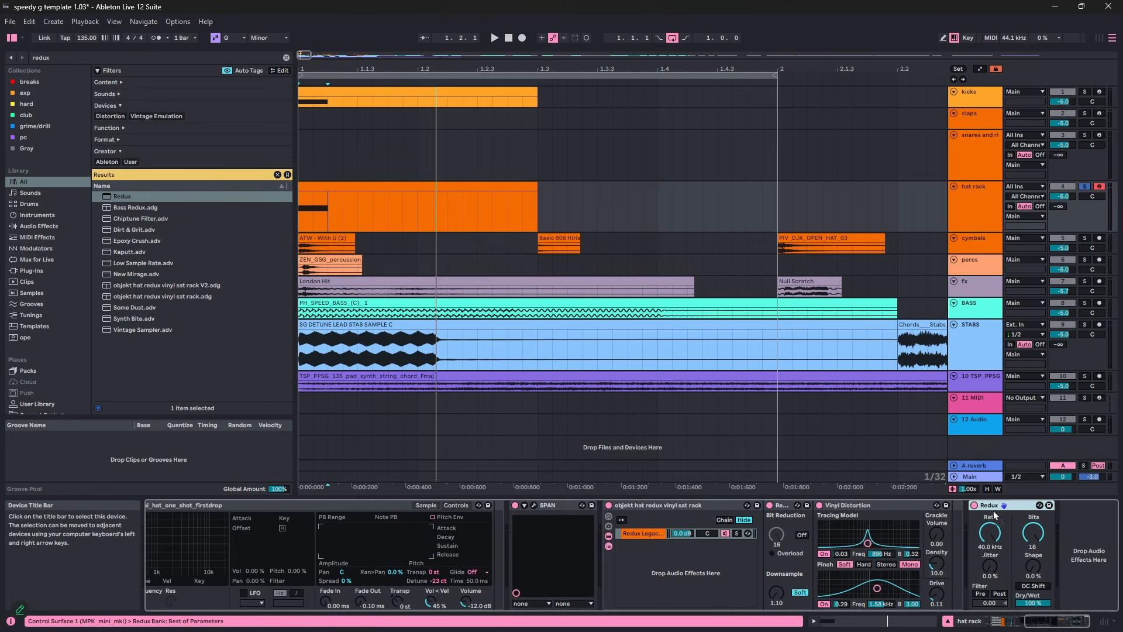
- Set the new Redux's Rate to 30.4 kHz with the legacy Redux bypassed, comparing the new one on and off during loop playback
drag(859, 539, 858, 538)
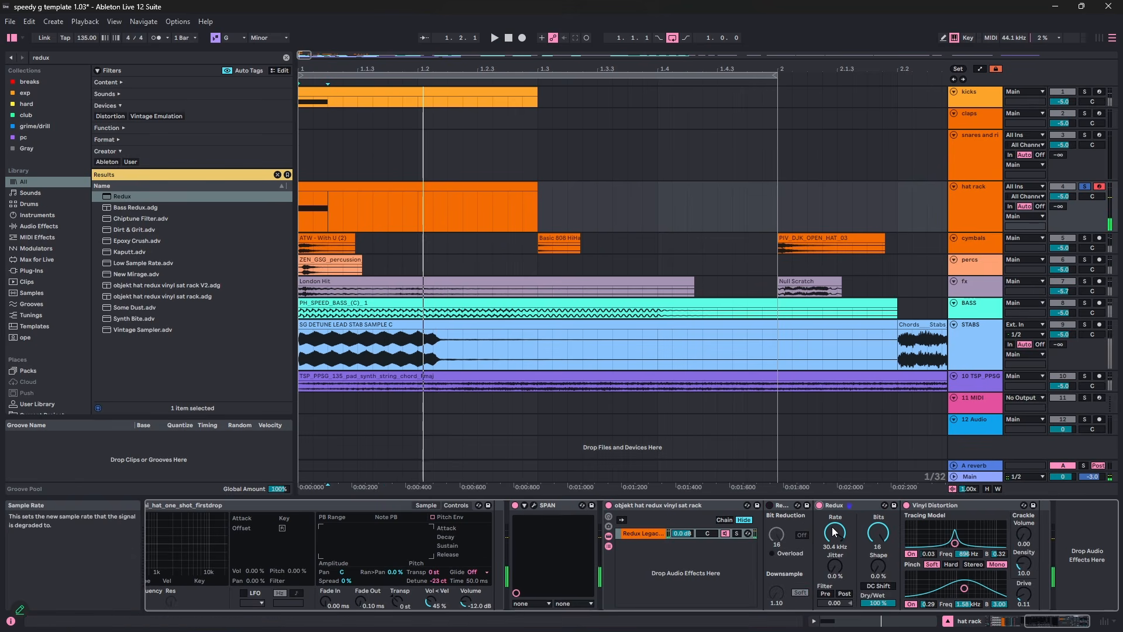
key(space)
key(space)
key(space)
key(space)
key(space)
key(space)
key(space)
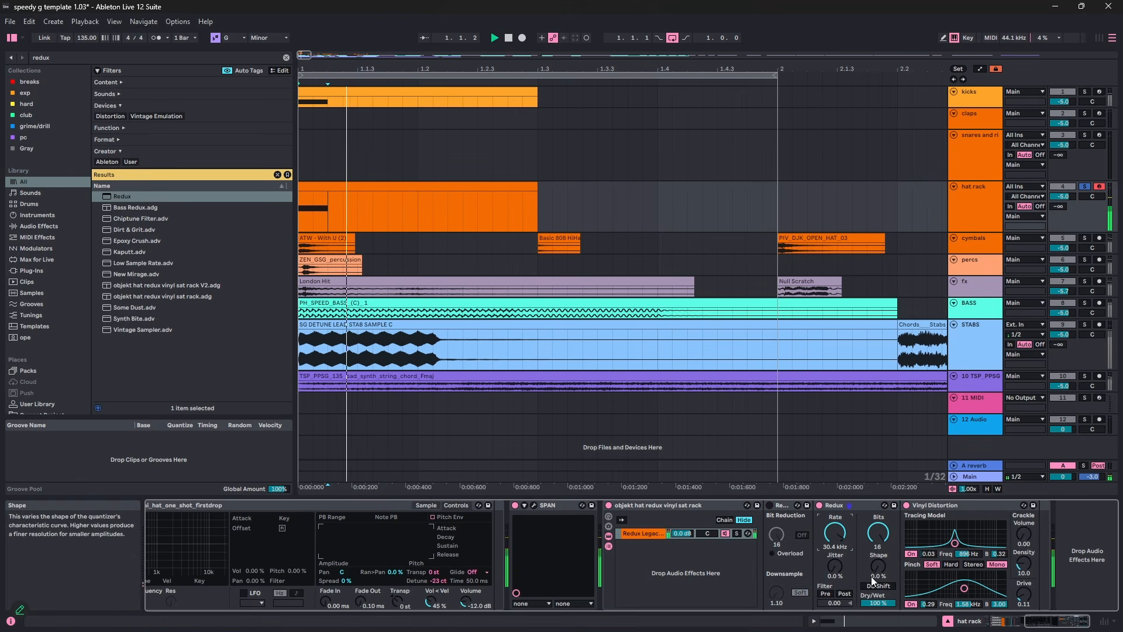
key(space)
key(space)
key(space)
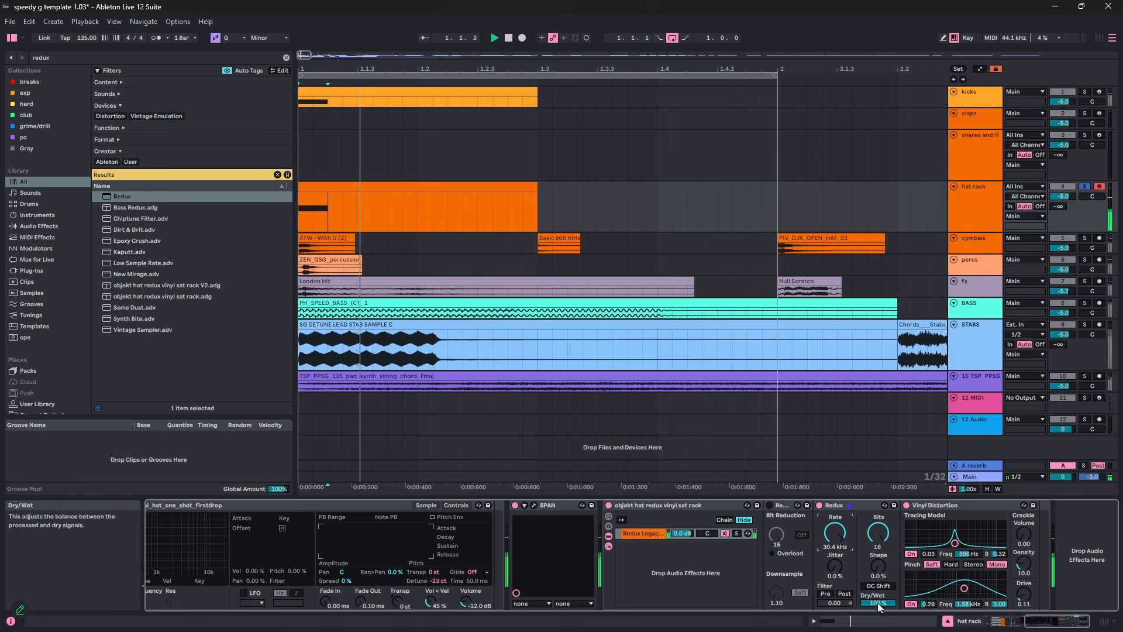
key(space)
key(space)
key(space)
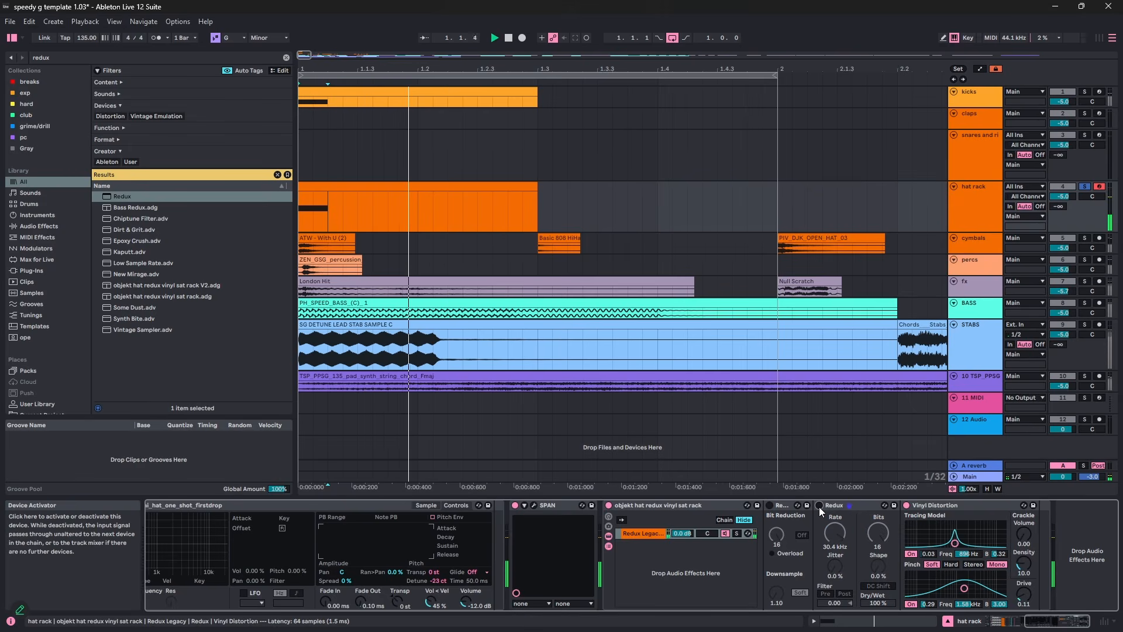
- Set the new Redux's Dry/Wet to 82% while auditioning the loop
key(space)
drag(876, 606, 876, 624)
key(space)
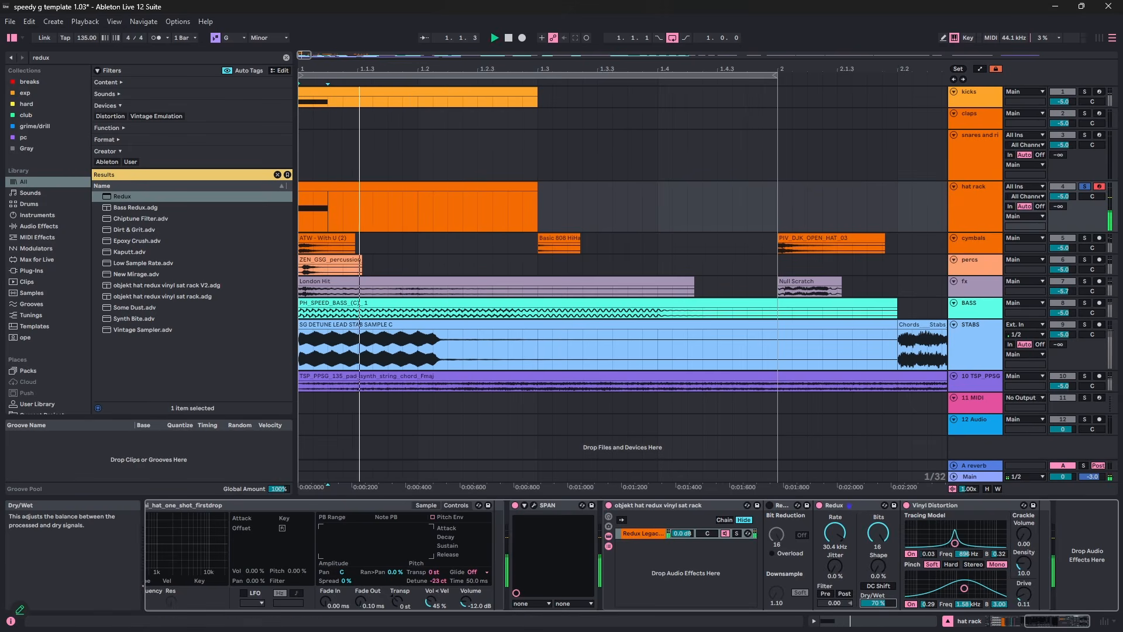
- Delete the legacy Redux from the objekt rack and toggle the whole rack off and on to compare its effect
click(787, 510)
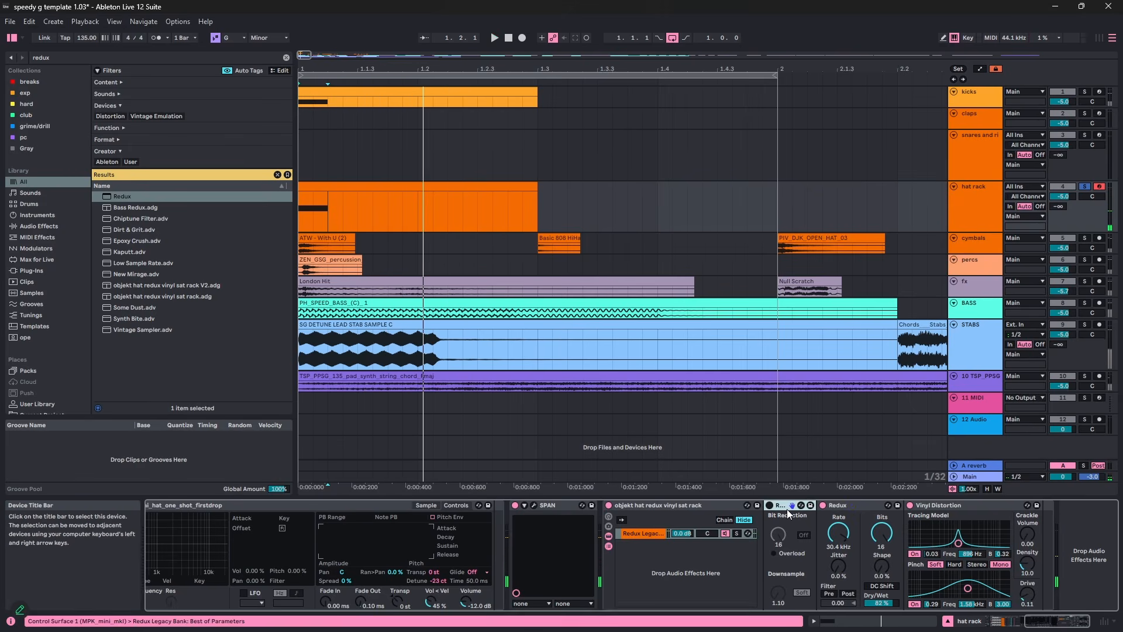
key(Delete)
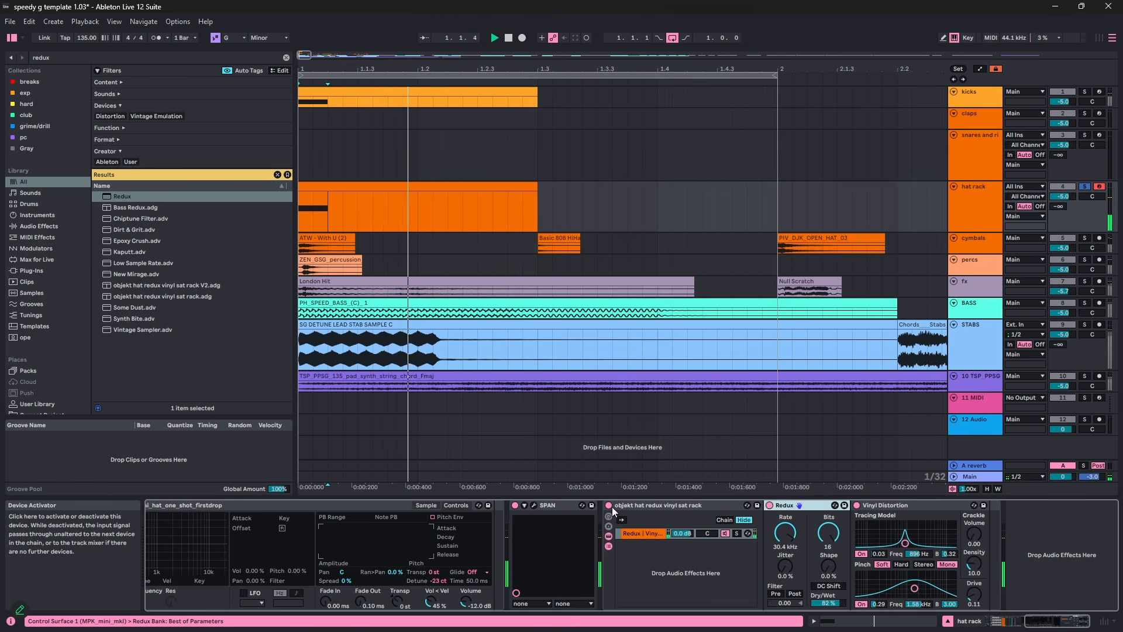
click(609, 506)
click(612, 506)
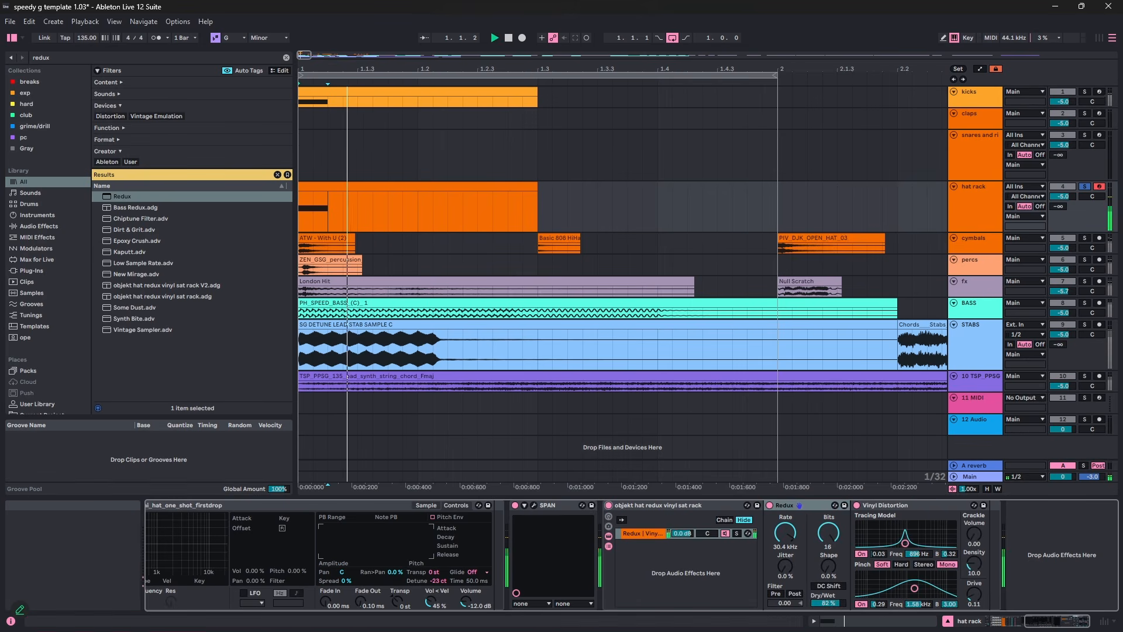
- Switch off the Pitch device and play the loop to audition the hat rack
drag(1032, 622, 990, 622)
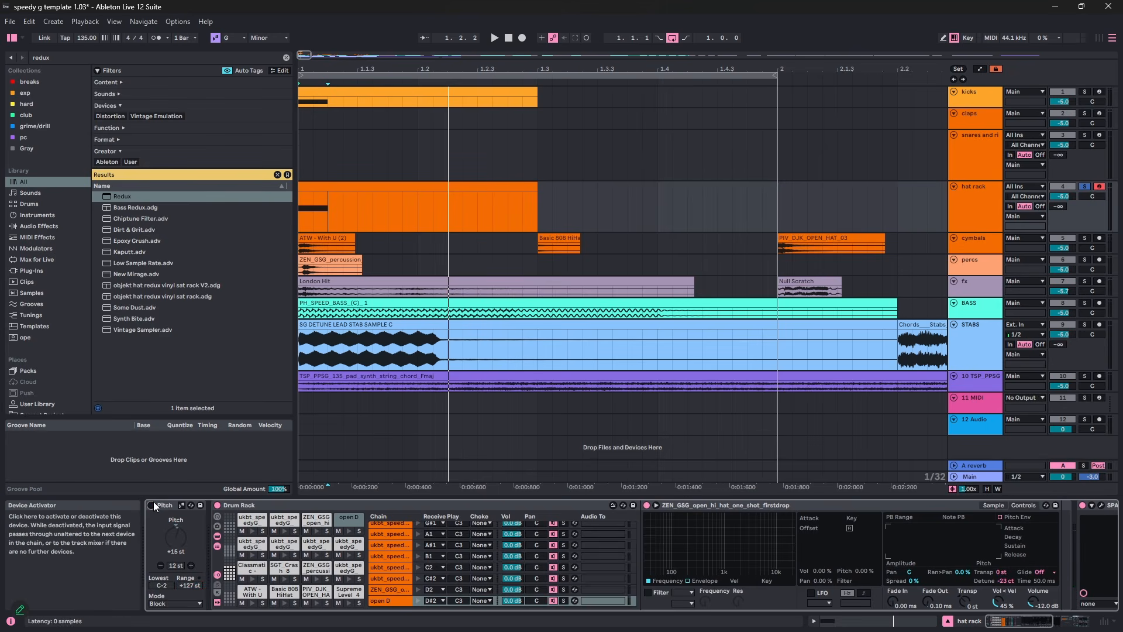
key(space)
scroll(1058, 600, down, 5)
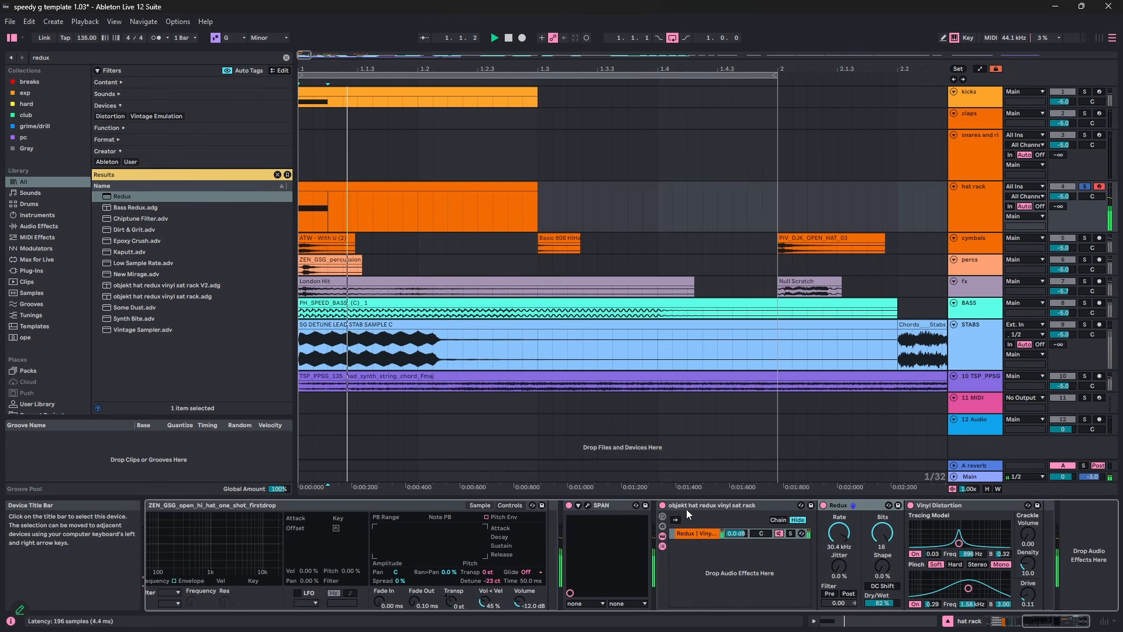
- Bypass and re-enable the objekt hat redux vinyl sat rack during loop playback to compare its effect
click(662, 505)
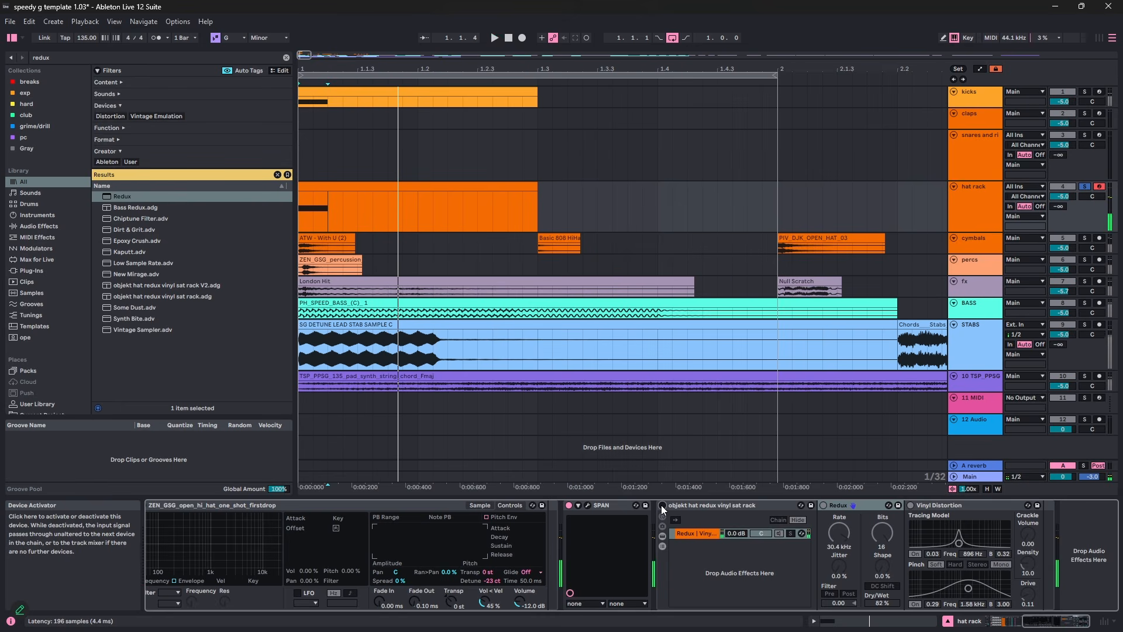
click(662, 505)
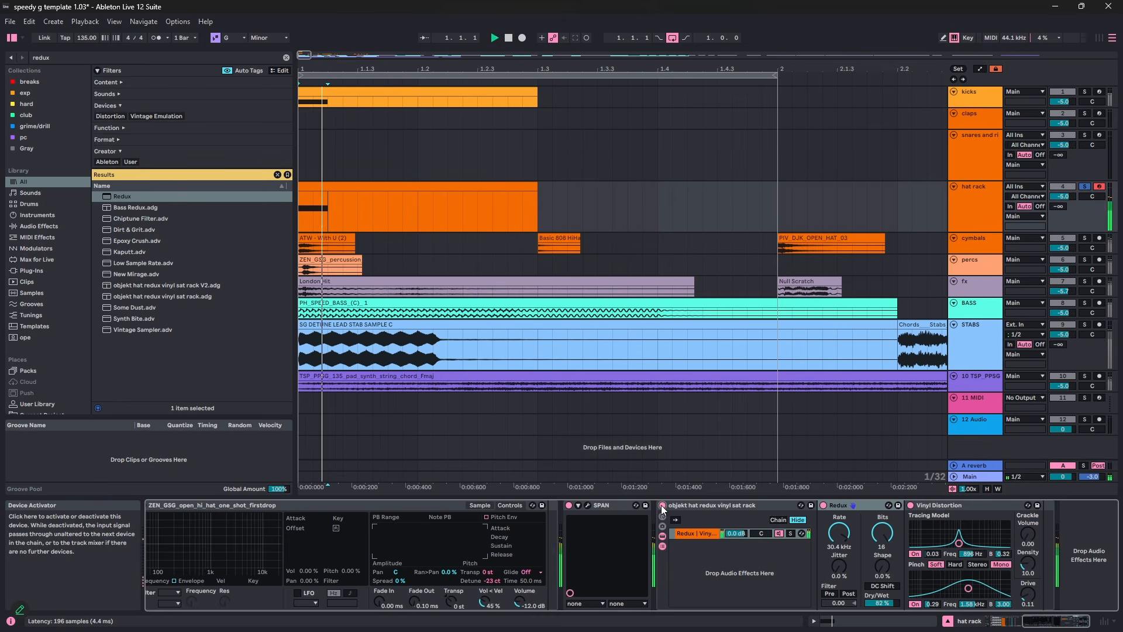
- Create an empty parallel chain in the objekt rack and set the Redux/Vinyl Distortion chain's volume to -6.0 dB
right_click(728, 562)
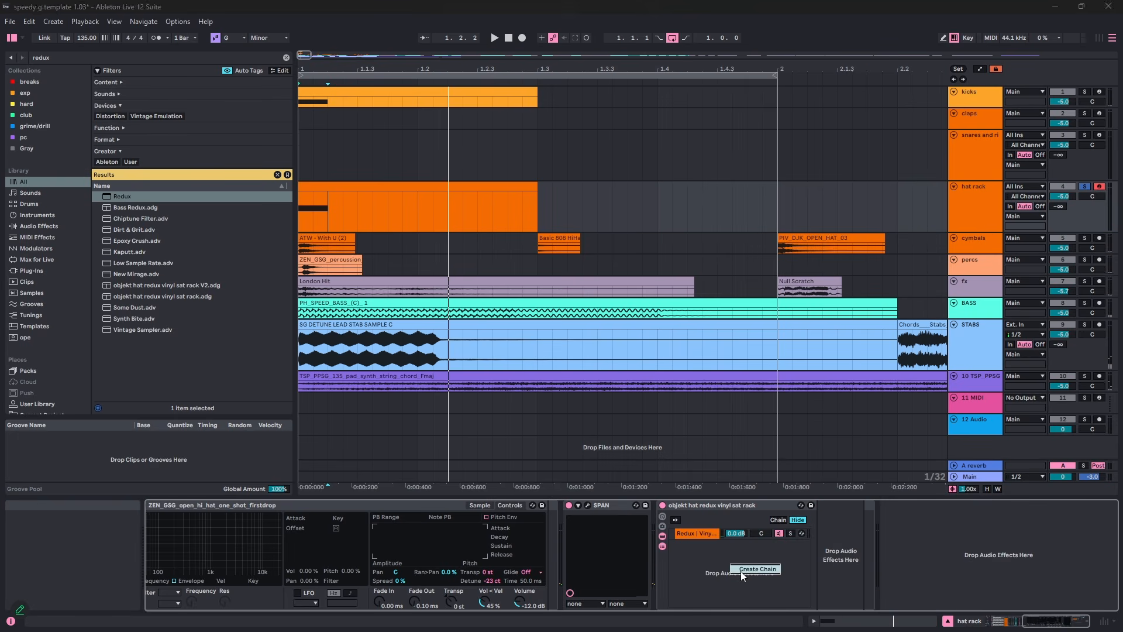
click(740, 571)
click(705, 533)
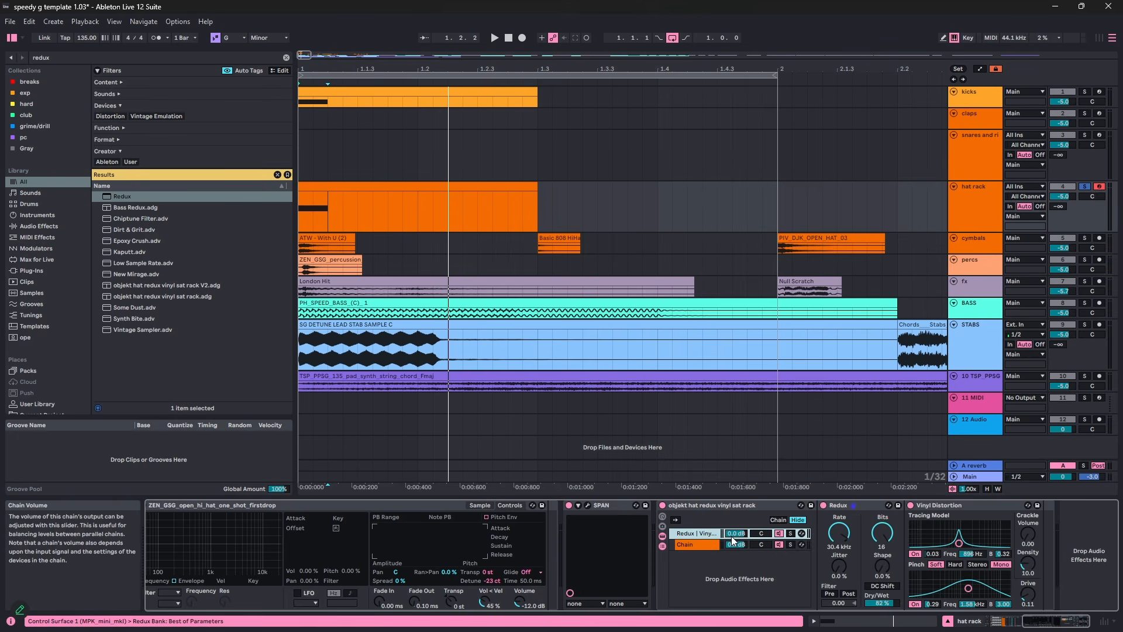
drag(730, 537, 729, 539)
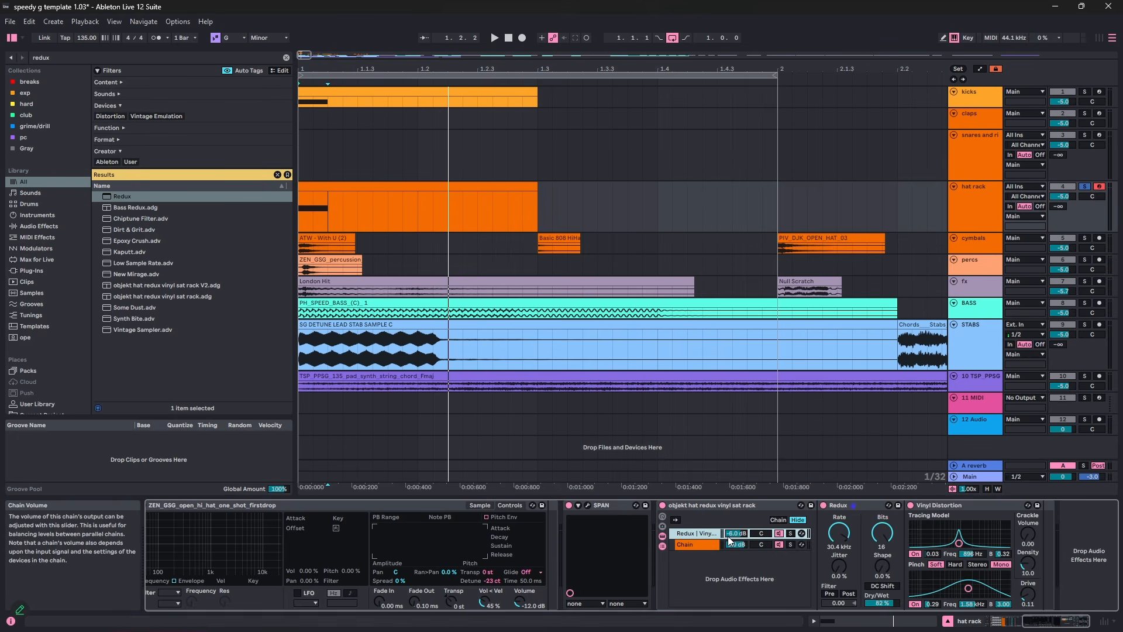
- Compare the objekt rack on and off during playback and check its wet and dry chains with their solo switches
click(665, 506)
click(665, 506)
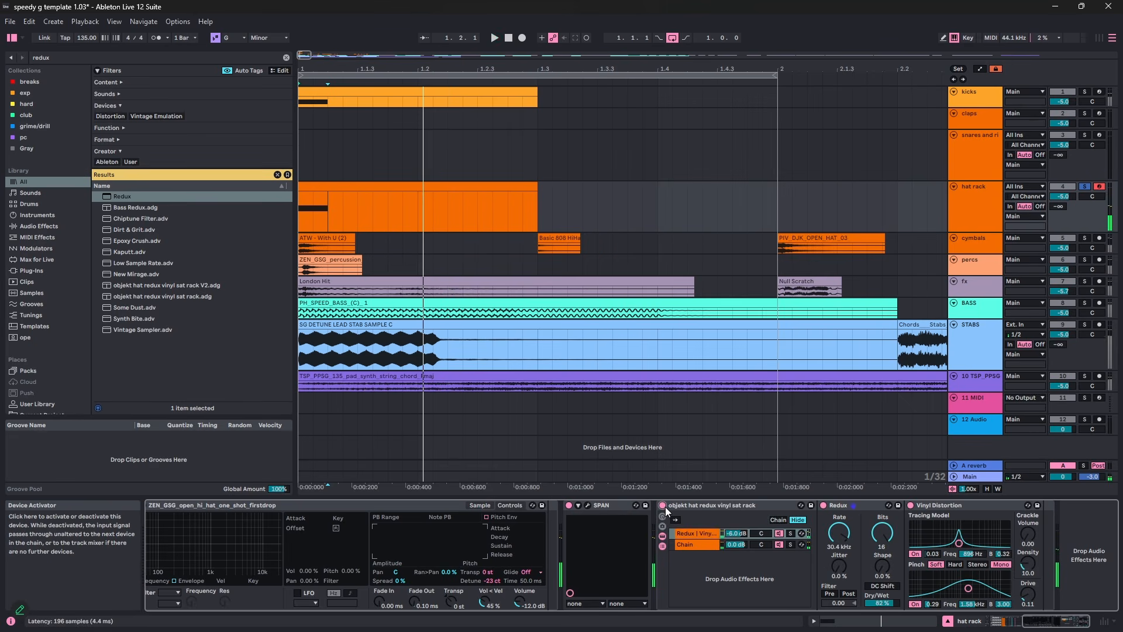
click(791, 533)
key(space)
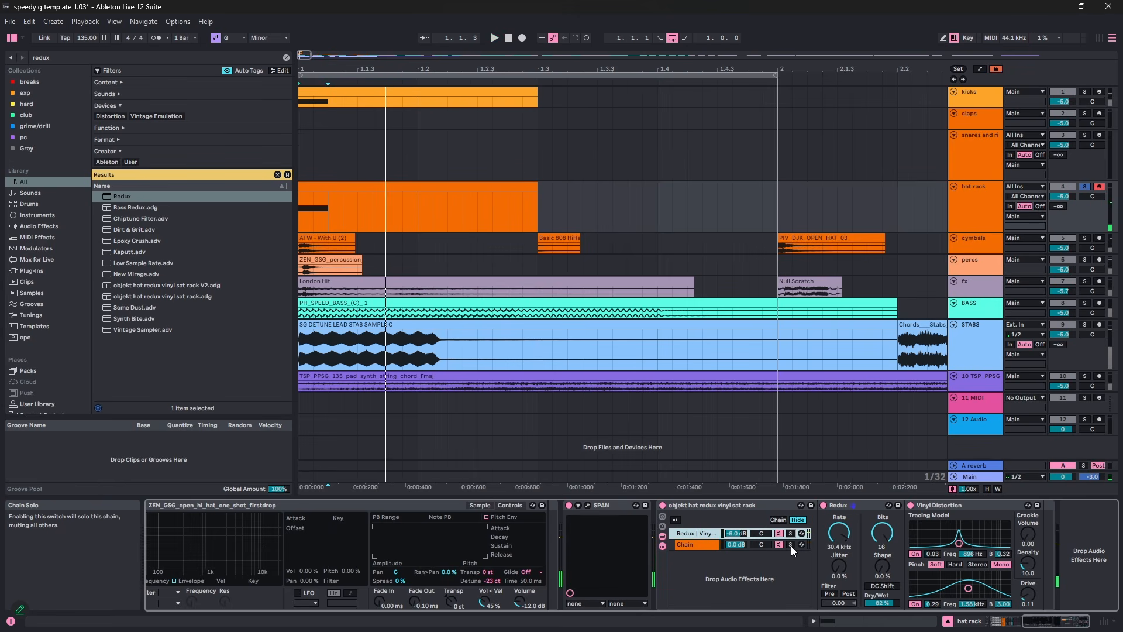
click(790, 545)
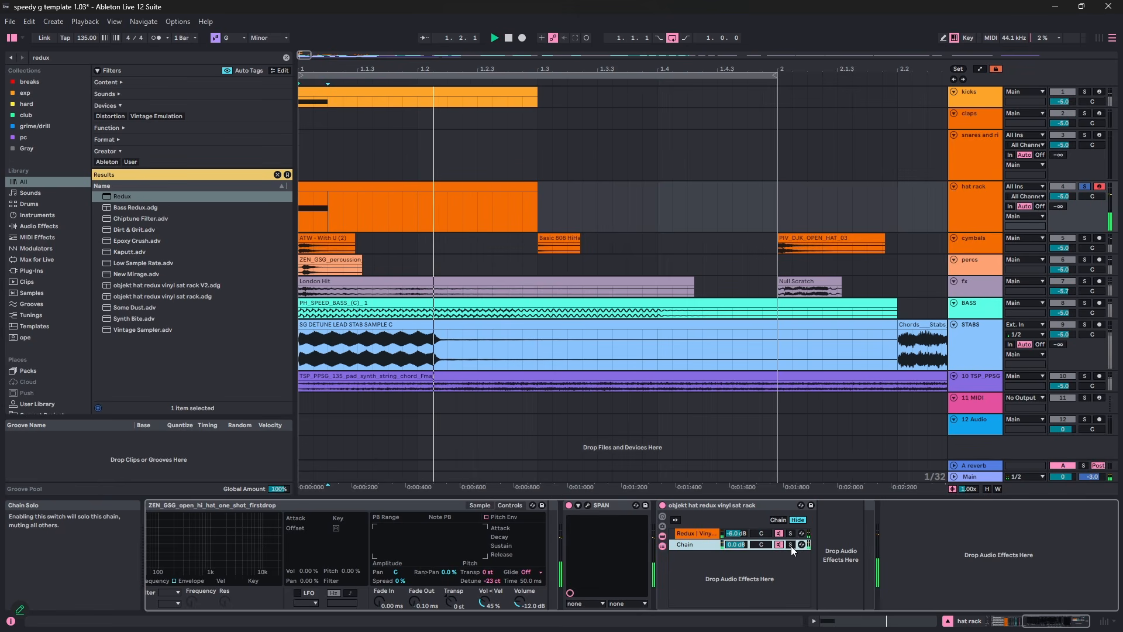
click(662, 505)
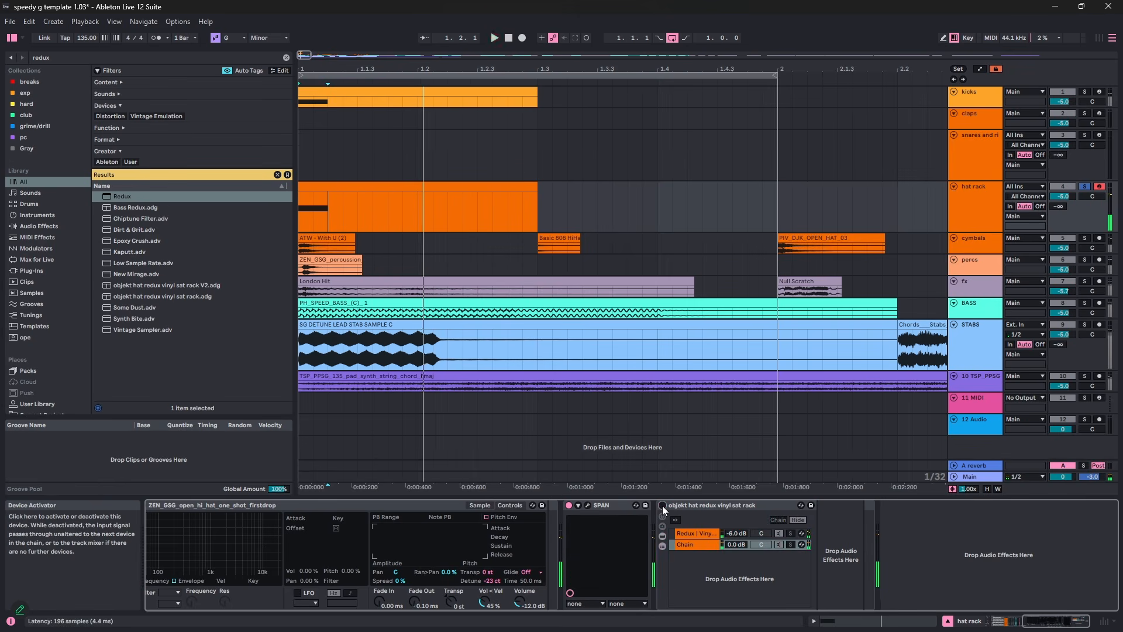
click(662, 506)
- Add a Utility after the objekt rack on the hat rack track and set its Gain to -1.50 dB
key(ctrl+f)
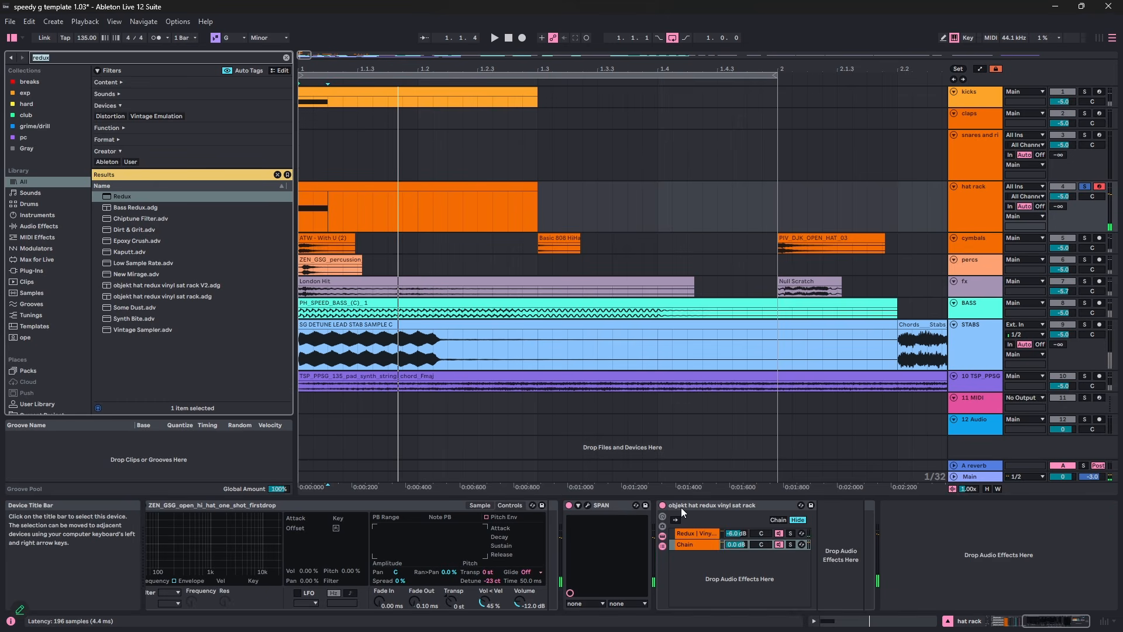
text(ut)
key(Down)
key(Return)
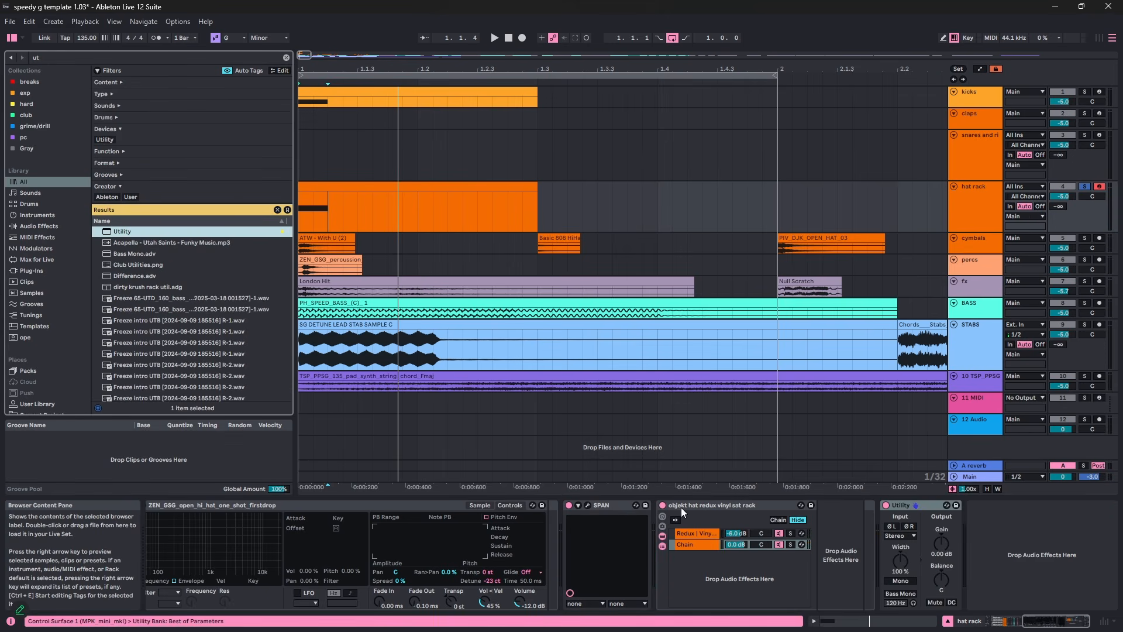
click(940, 546)
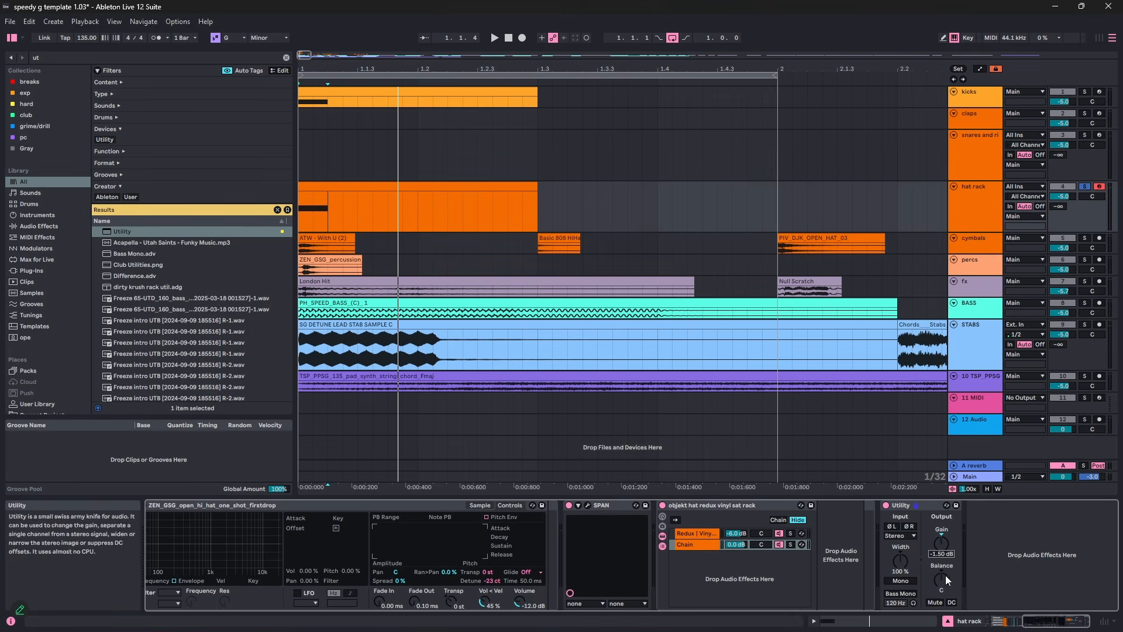
click(929, 505)
click(740, 505)
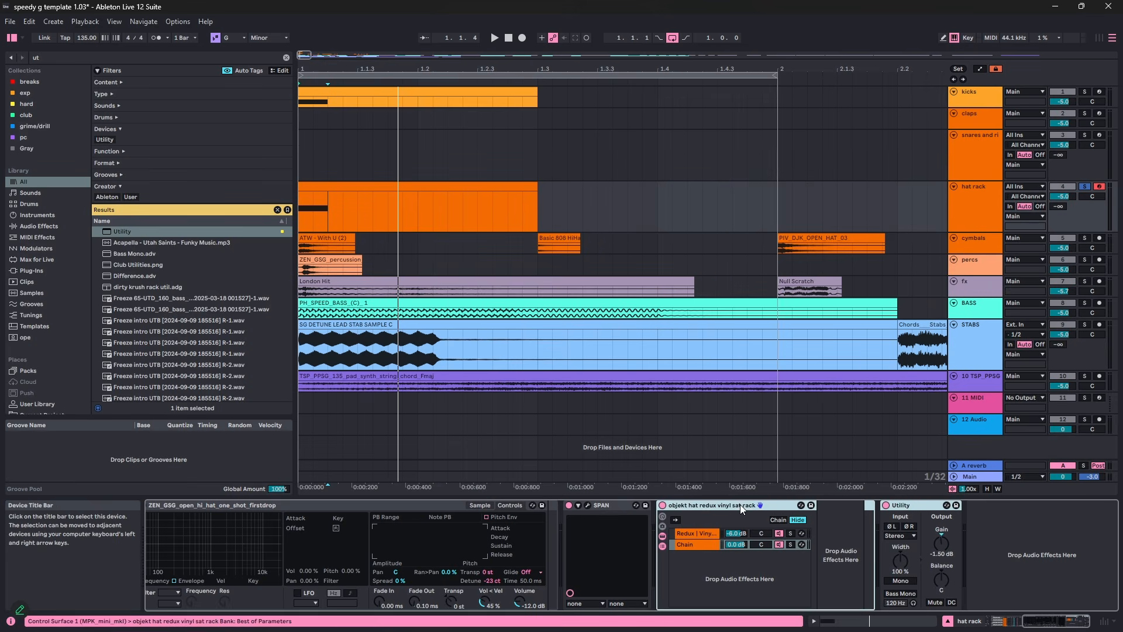
- Group the "objekt hat redux vinyl sat rack" and the Utility into an Audio Effect Rack, and compare the sound with the rack bypassed
key(ctrl+g)
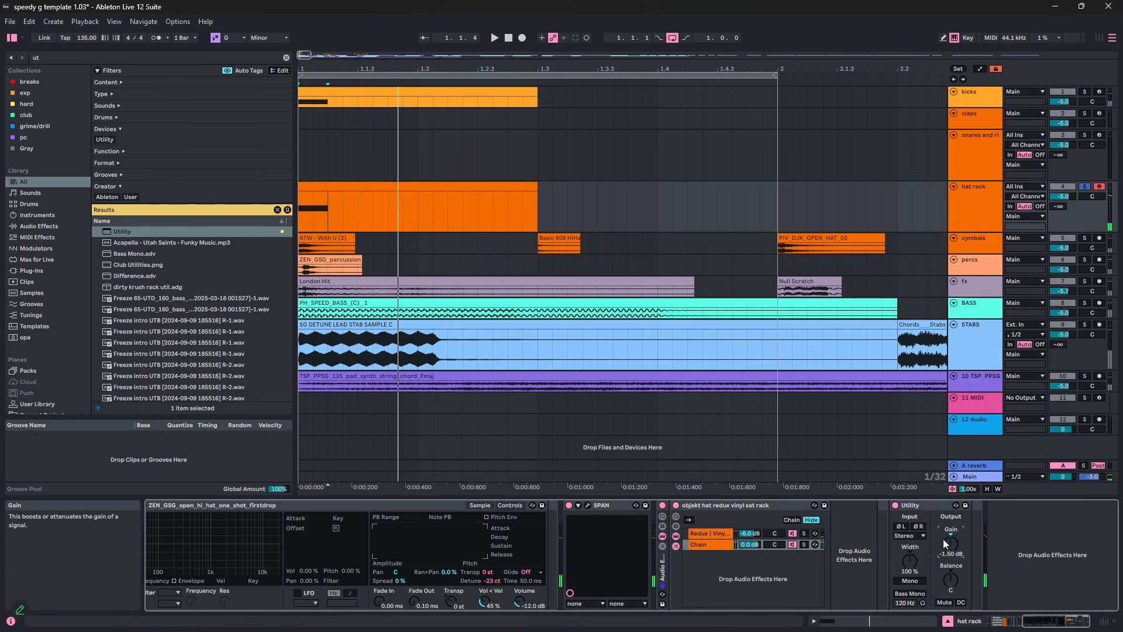
click(663, 506)
click(662, 506)
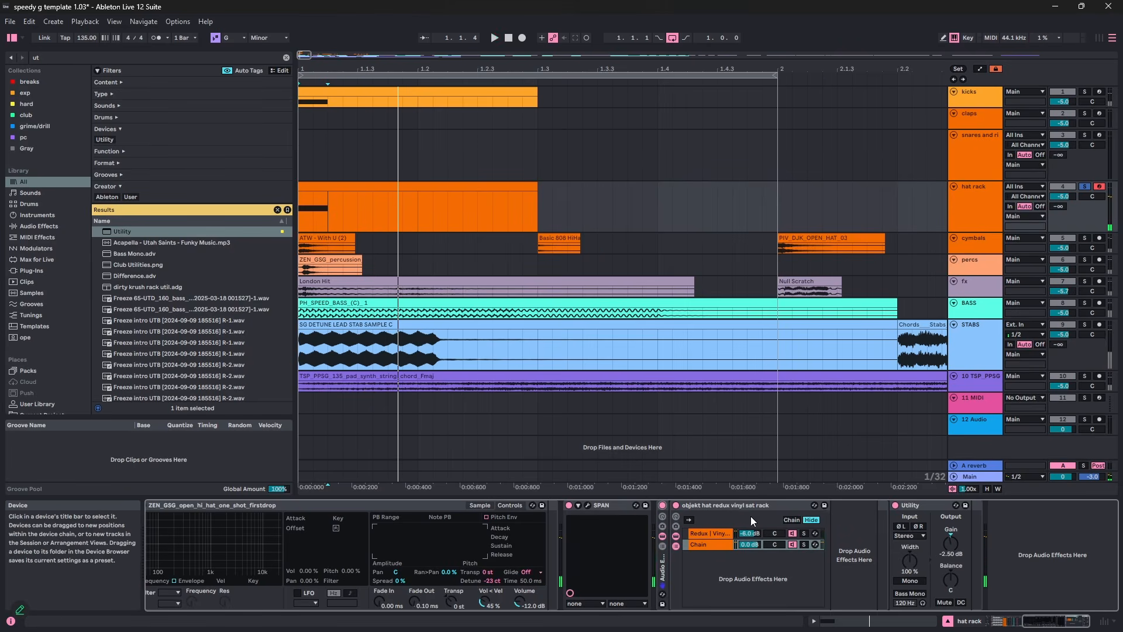
- Show the Redux and Vinyl Distortion chain's devices, and add an EQ Eight at the end of the hat rack's device chain
click(717, 530)
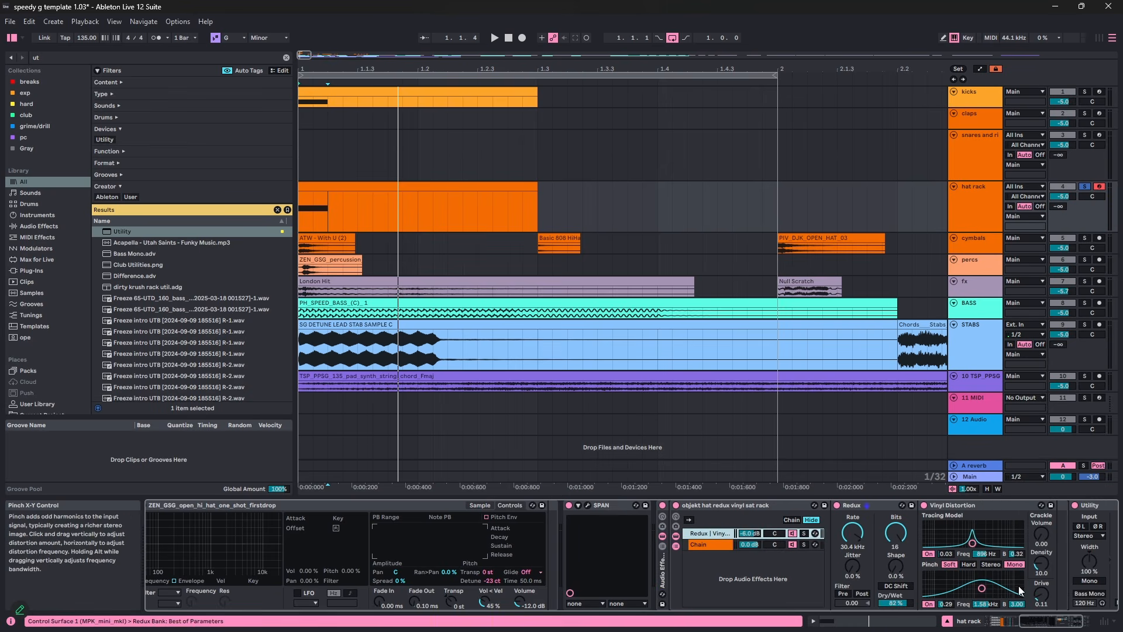
drag(1034, 619, 1041, 619)
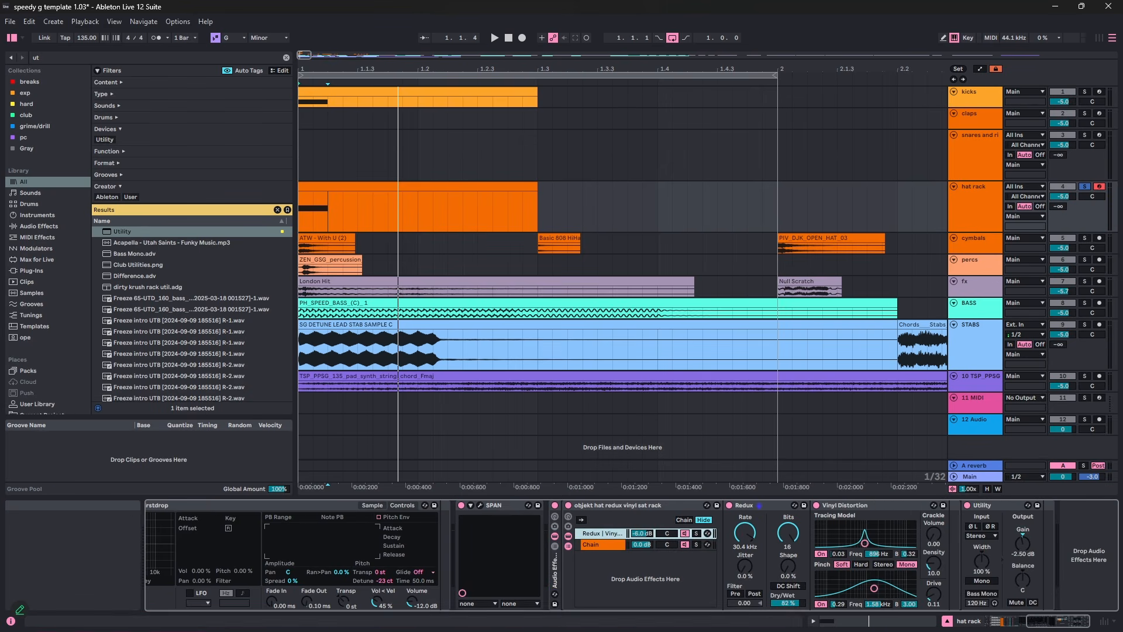
key(ctrl+f)
text(eq)
key(Down)
key(Down)
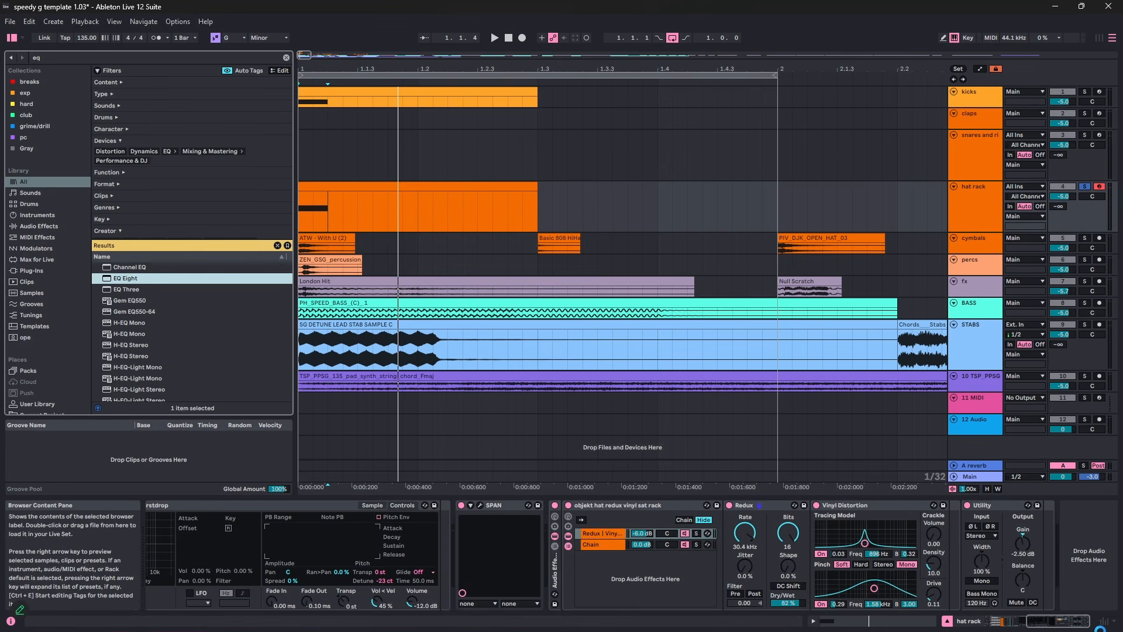
key(Return)
- Set band 1 of the EQ Eight to a low cut and raise its frequency to 346 Hz while playing the hats
click(874, 597)
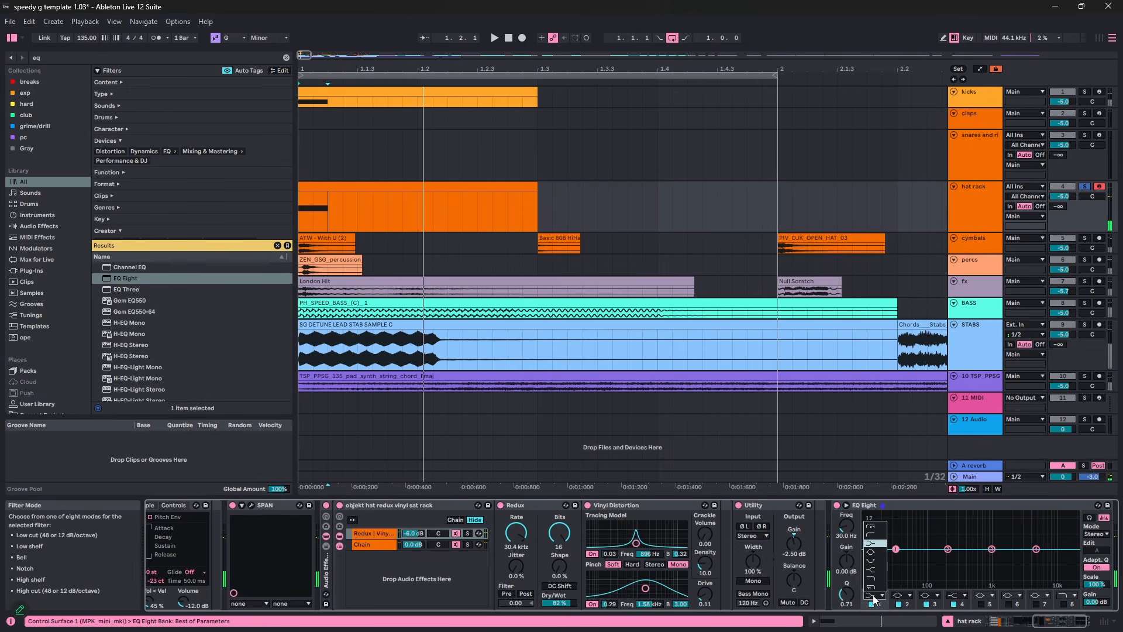
click(870, 529)
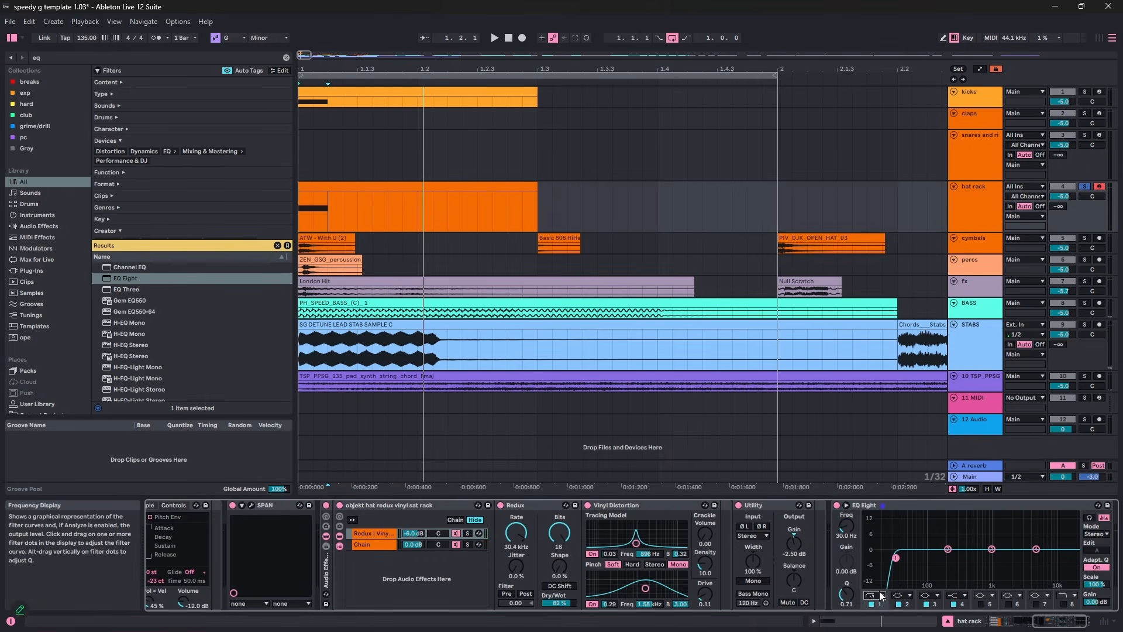
click(881, 595)
key(space)
drag(847, 525, 848, 490)
key(space)
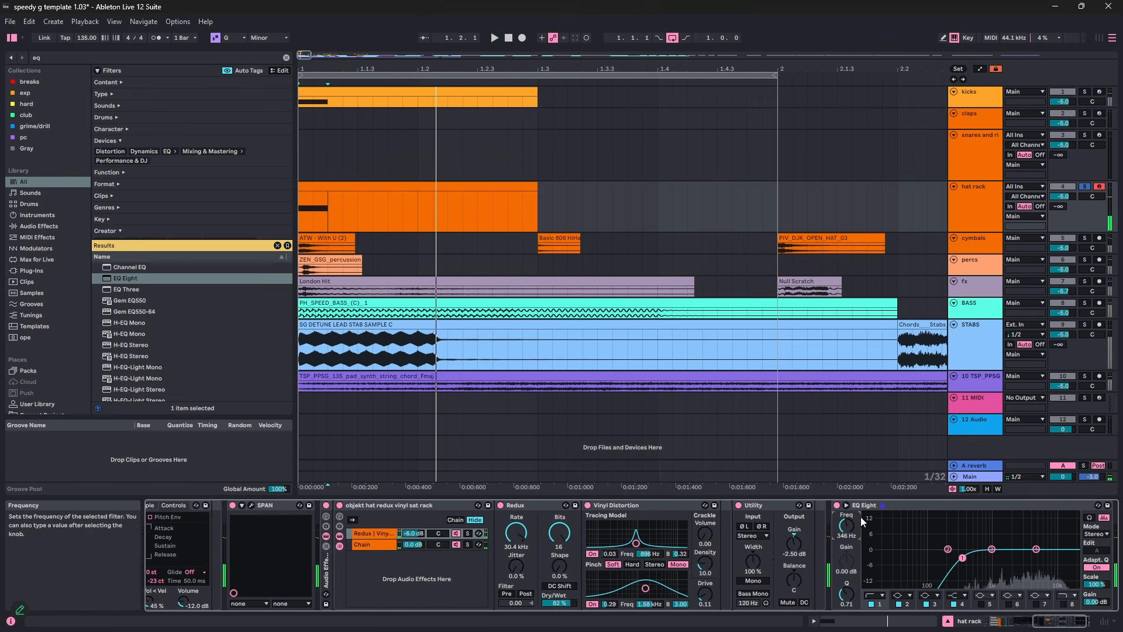
- Compare the hats with the Redux chain's activator toggled and the EQ Eight's low cut band switched off and on
click(456, 533)
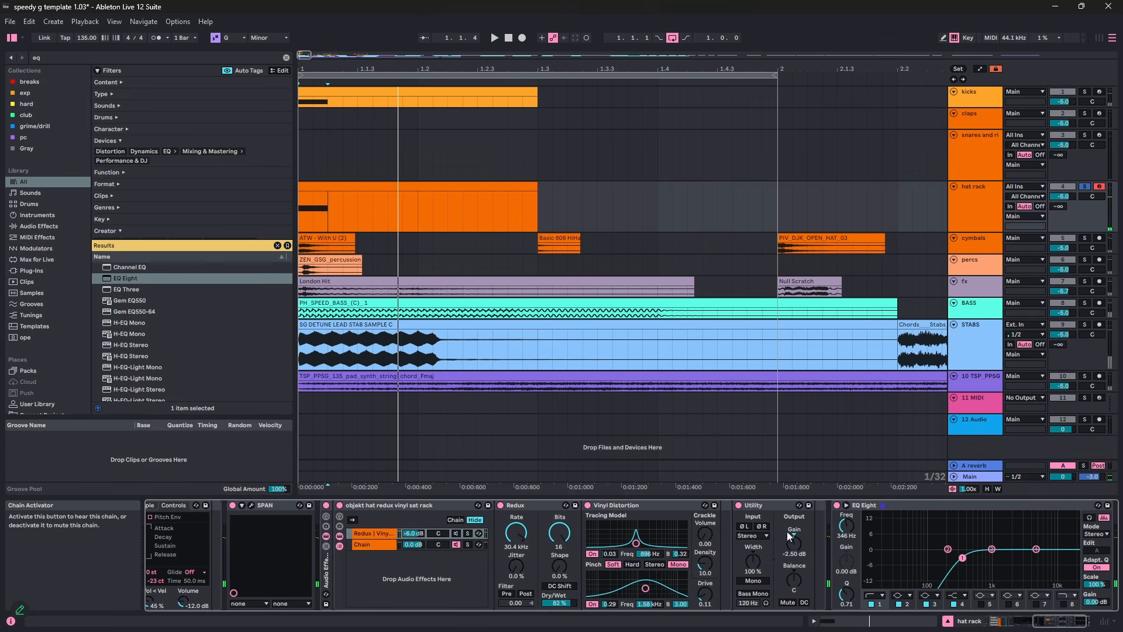
click(872, 603)
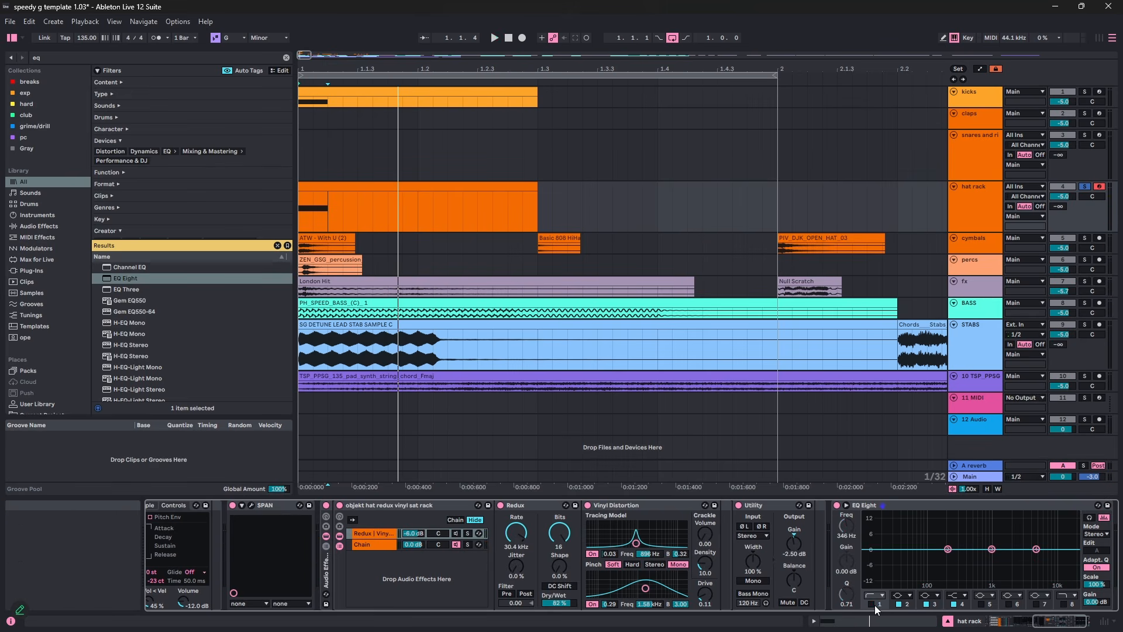
key(space)
click(873, 605)
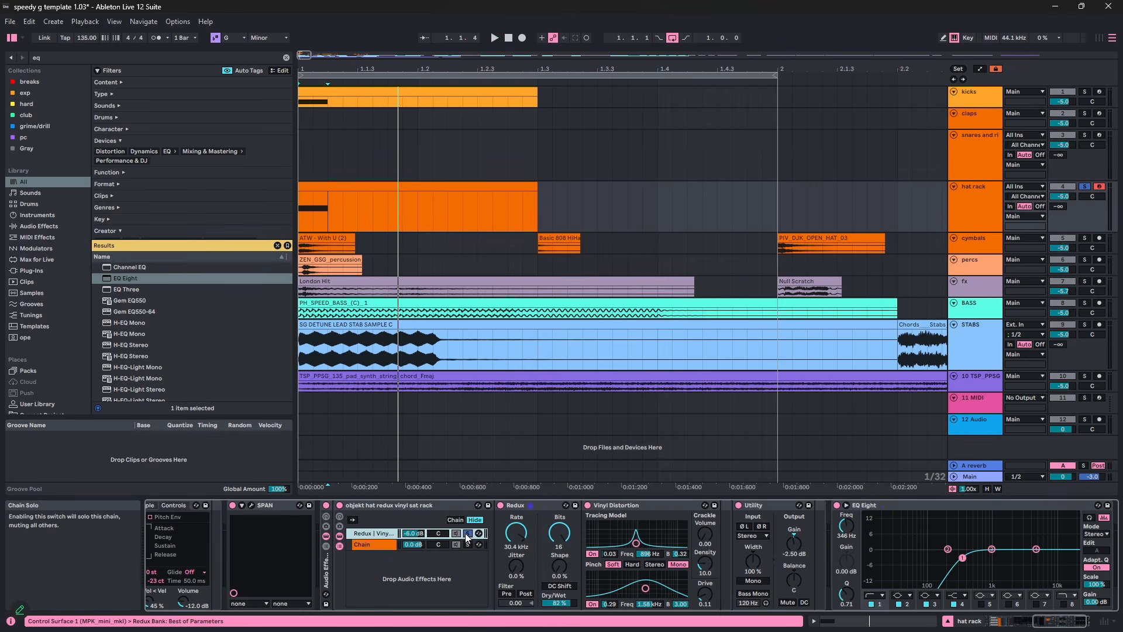
- Increase the Vinyl Distortion's Pinch amount while auditioning the Redux chain, and reset that chain's volume
mouse_move(645, 588)
mouse_down()
mouse_move(632, 578)
mouse_move(647, 575)
mouse_move(640, 534)
mouse_move(658, 525)
mouse_up()
key(space)
key(space)
key(space)
double_click(414, 533)
key(space)
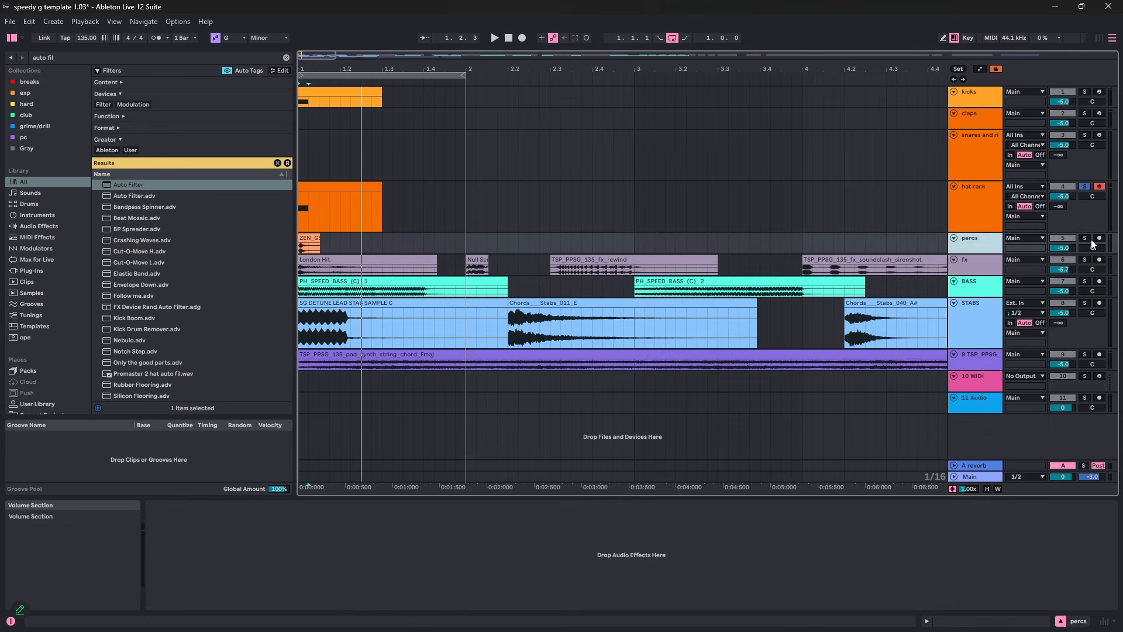
- Audition the percussion clip on the percs track
click(313, 239)
key(space)
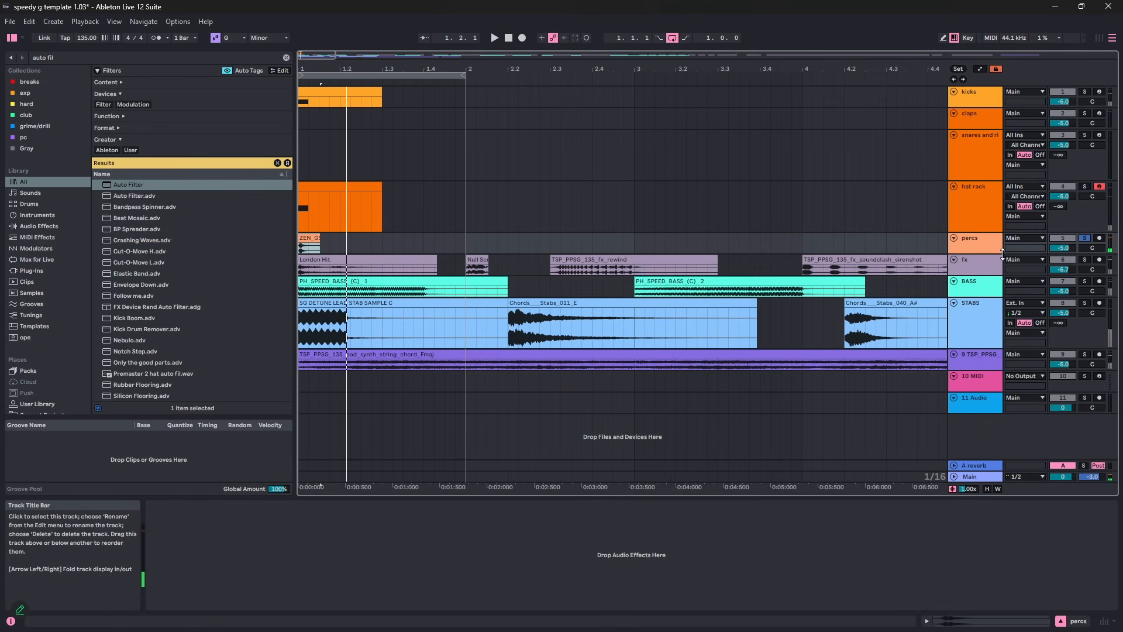
- Insert a new MIDI track below the percs track and search the browser for "drum"
click(982, 245)
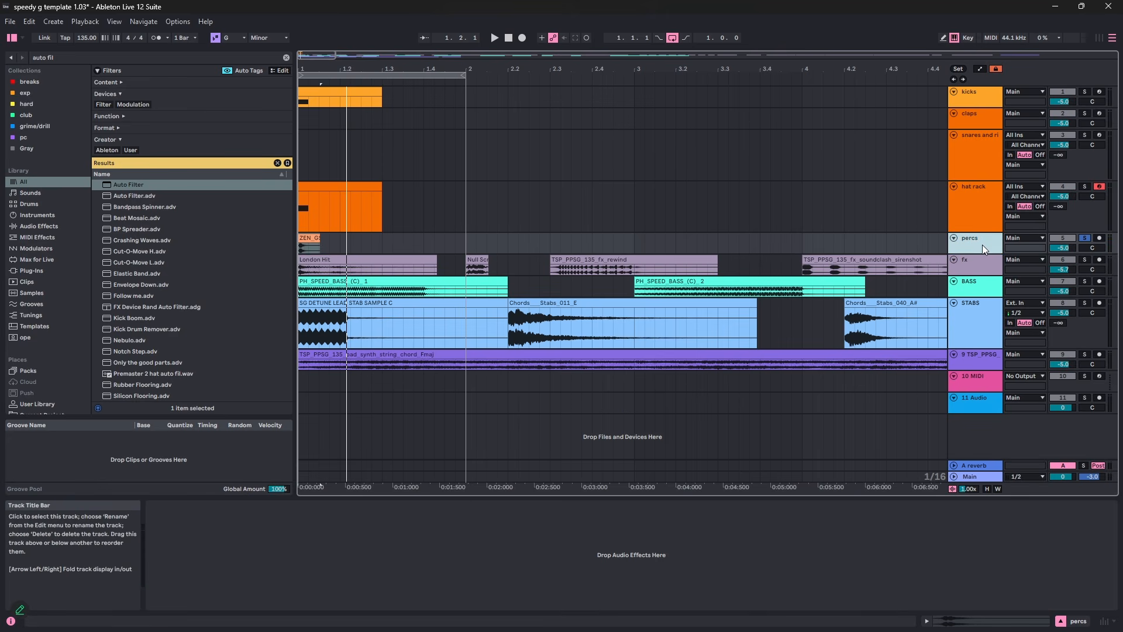
key(ctrl+shift+t)
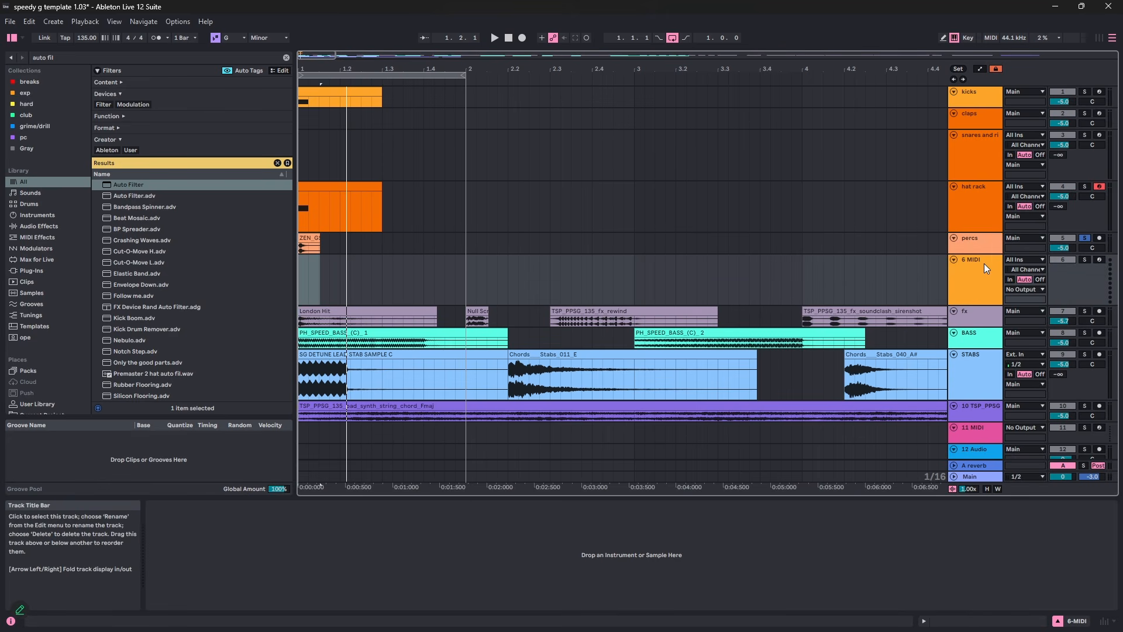
key(ctrl+f)
text(drum)
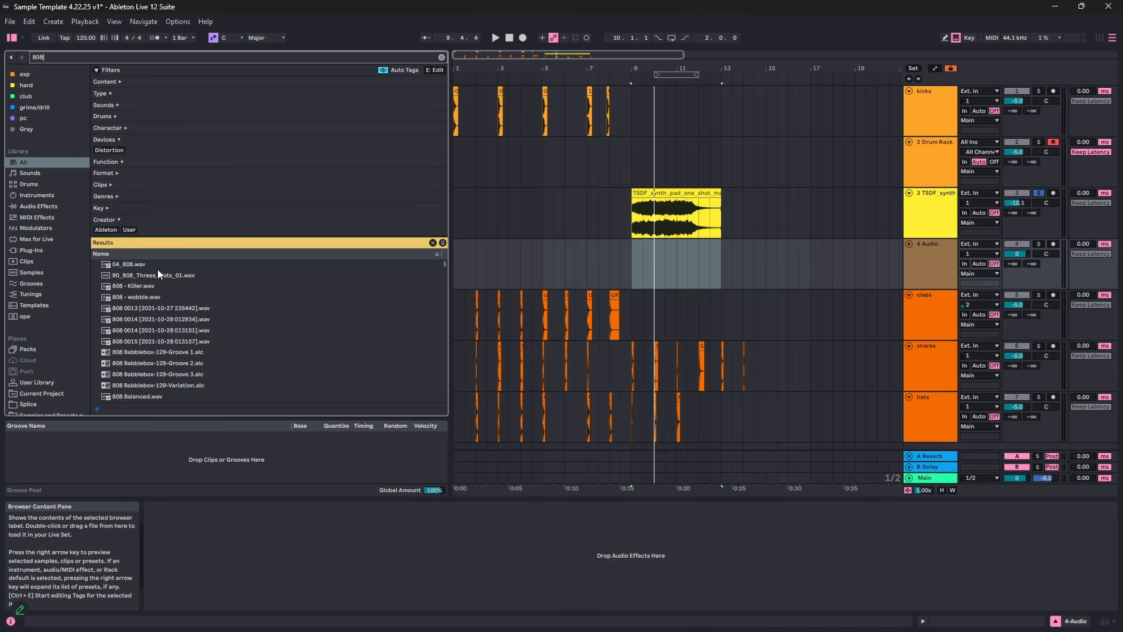
- Preview the 808 samples in the browser results and place 808 - wobble.wav on the empty audio track at bar 13
click(157, 268)
click(153, 284)
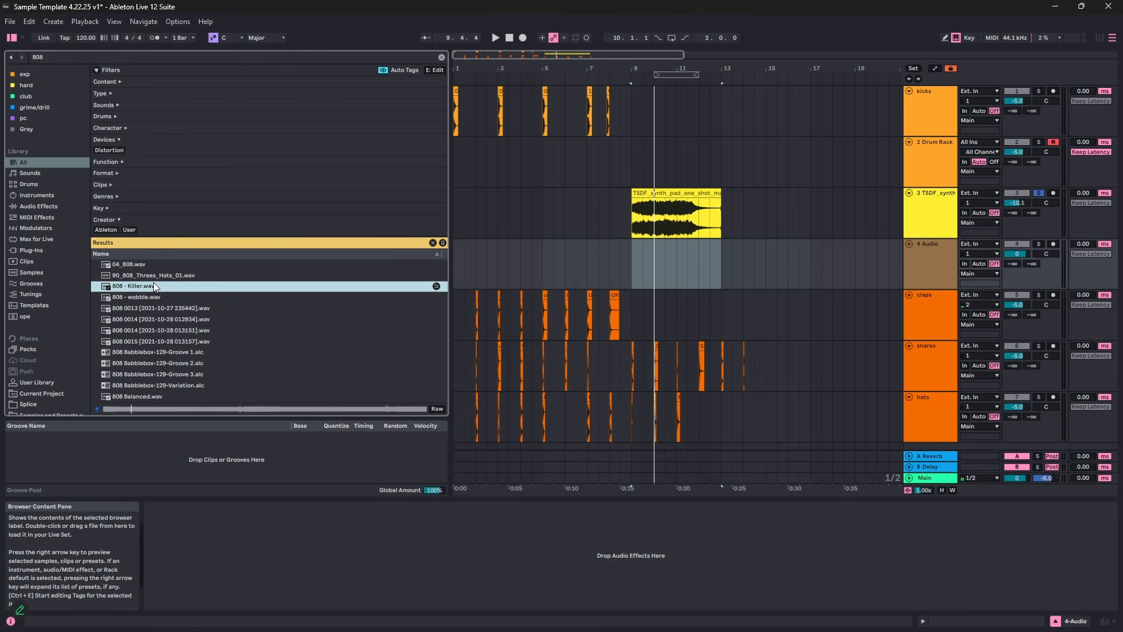
click(151, 298)
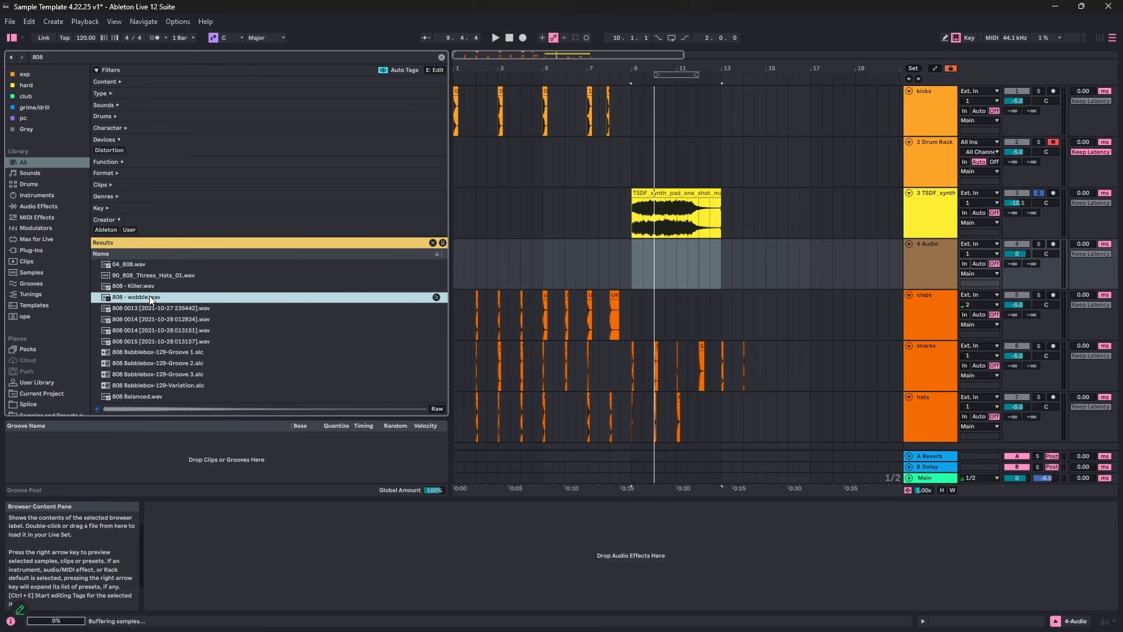
drag(145, 296, 723, 251)
- Lower the 808 - wobble audio track's volume to -6.6 dB, and solo it to audition the clip
drag(1021, 254, 1021, 275)
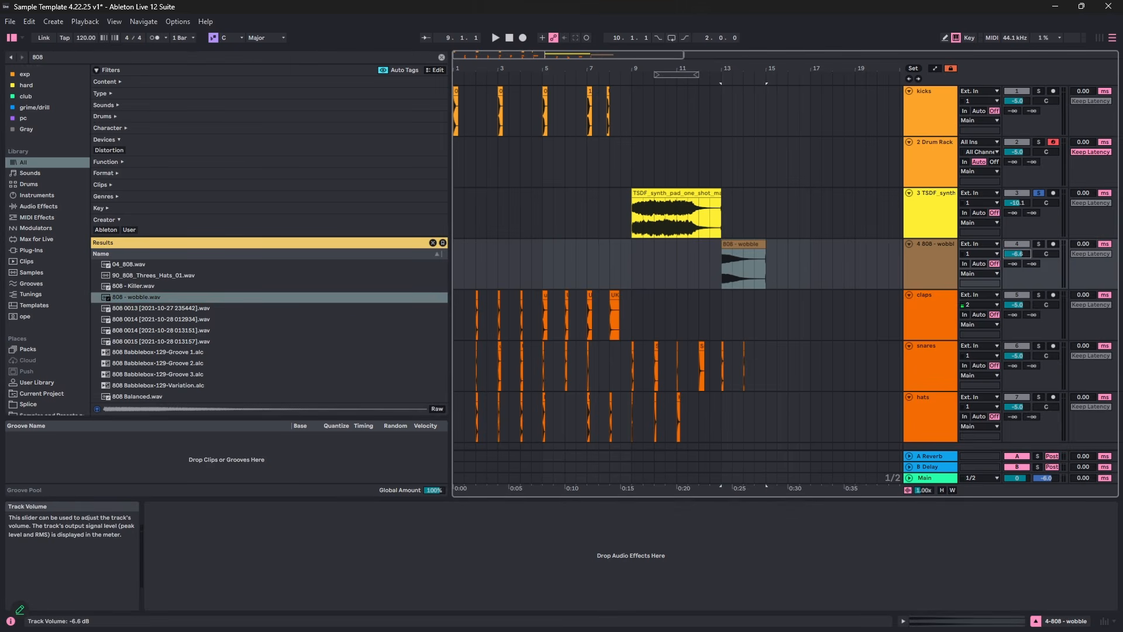
click(1037, 245)
key(space)
click(743, 245)
key(space)
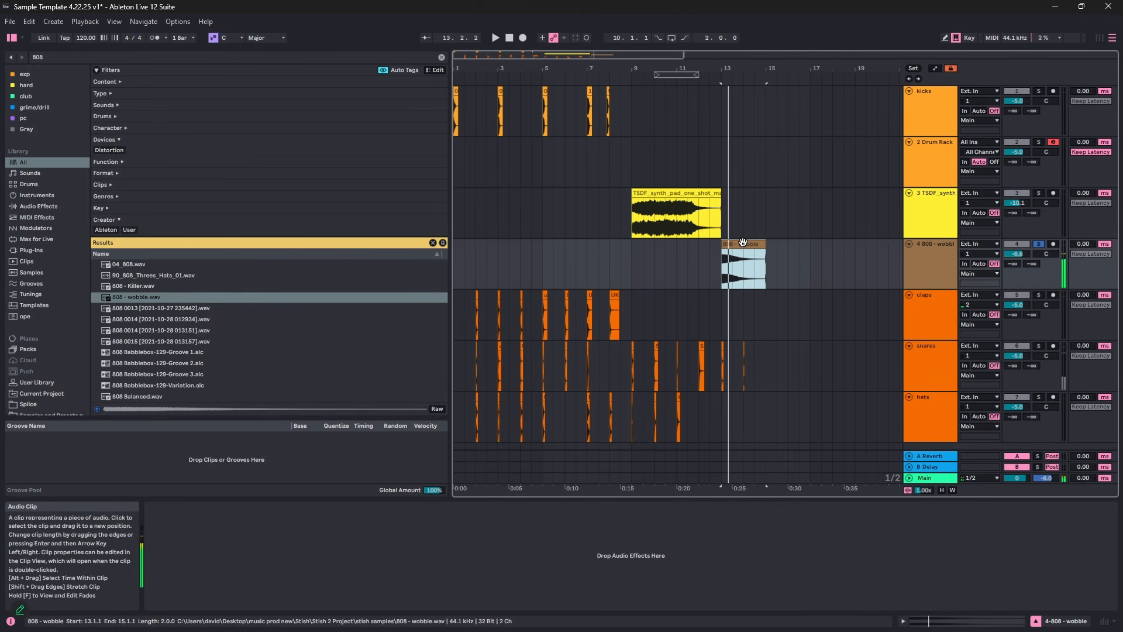
- Add a Tuner to the 808 - wobble audio track and play the clip through it
key(ctrl+f)
text(tuner)
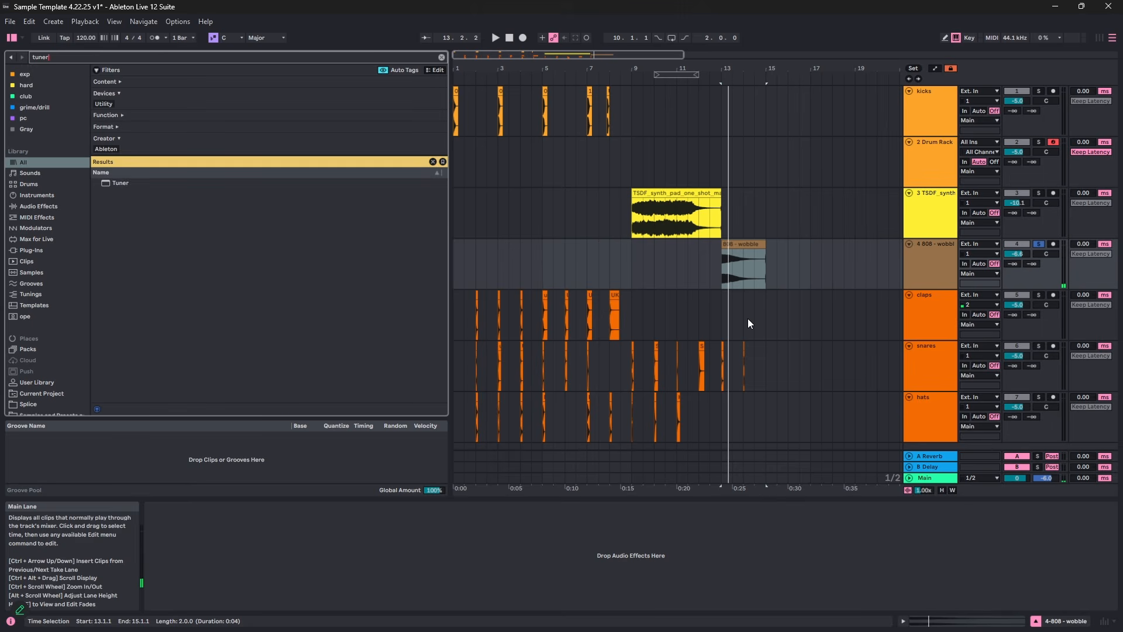
key(Down)
key(Return)
key(space)
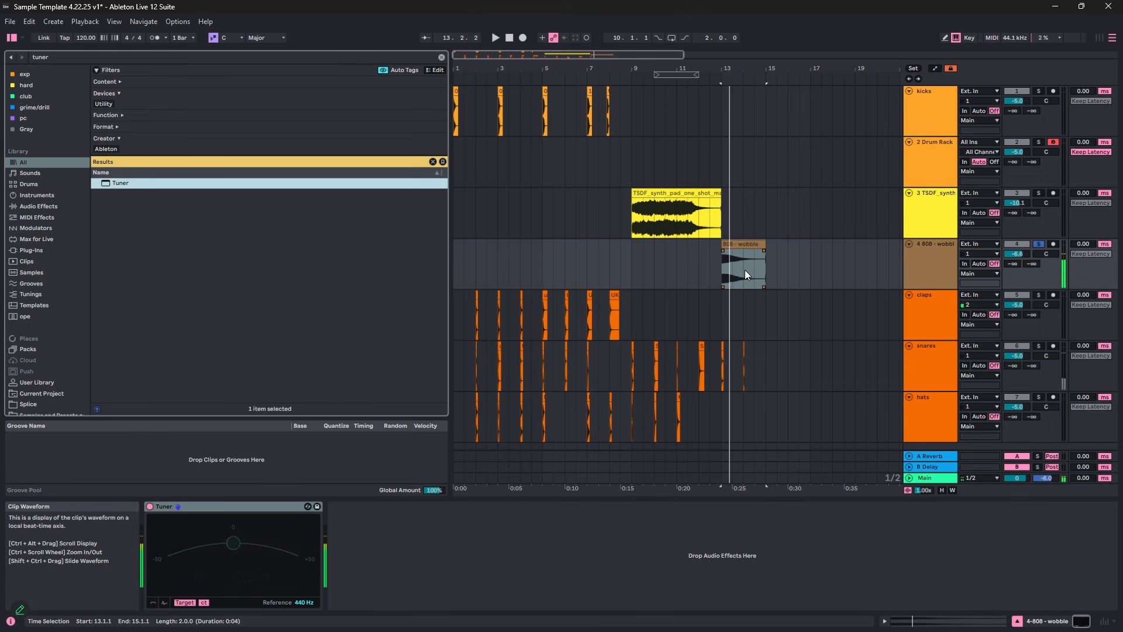
click(743, 243)
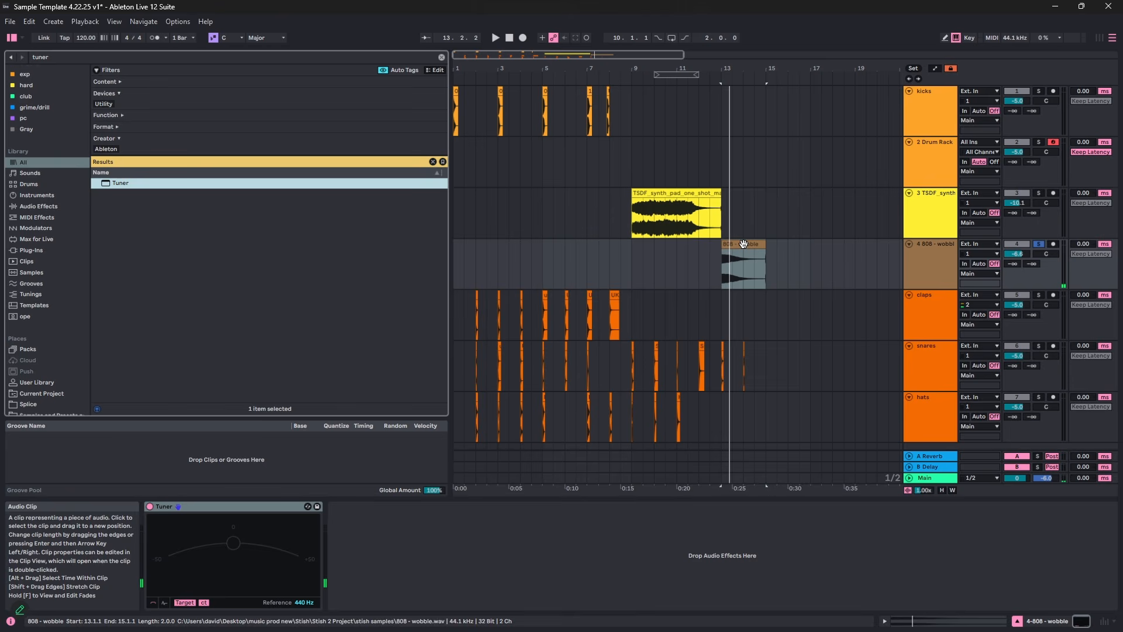
- Insert a MIDI track below the 808 - wobble audio track and load the 808 clip into it as a Simpler instrument
click(932, 266)
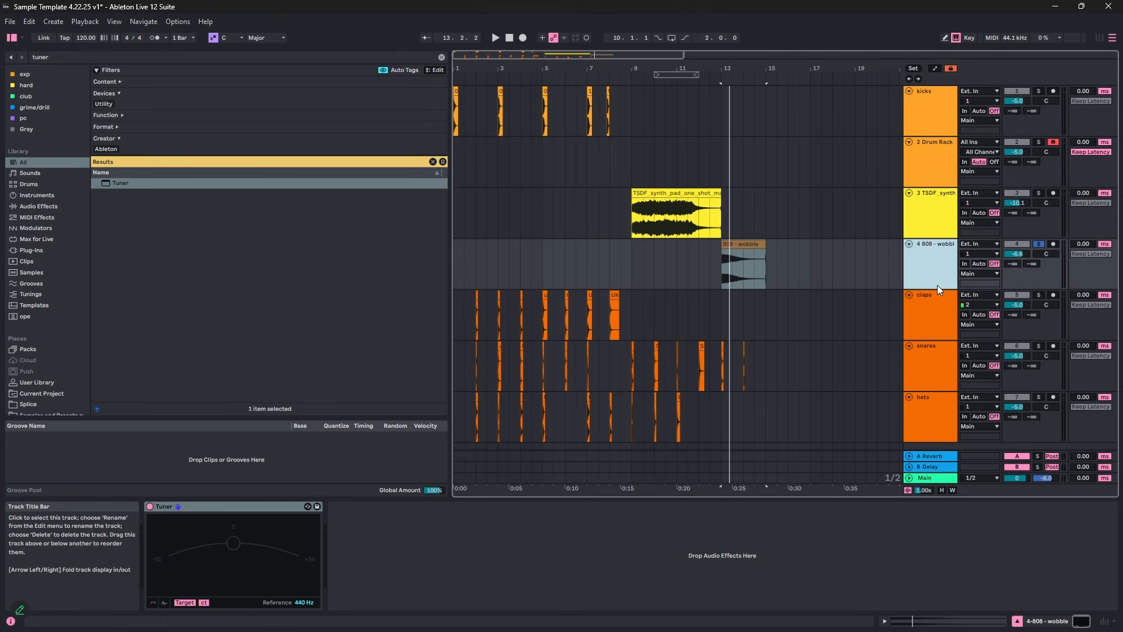
key(ctrl+shift+t)
click(757, 244)
drag(756, 244, 354, 545)
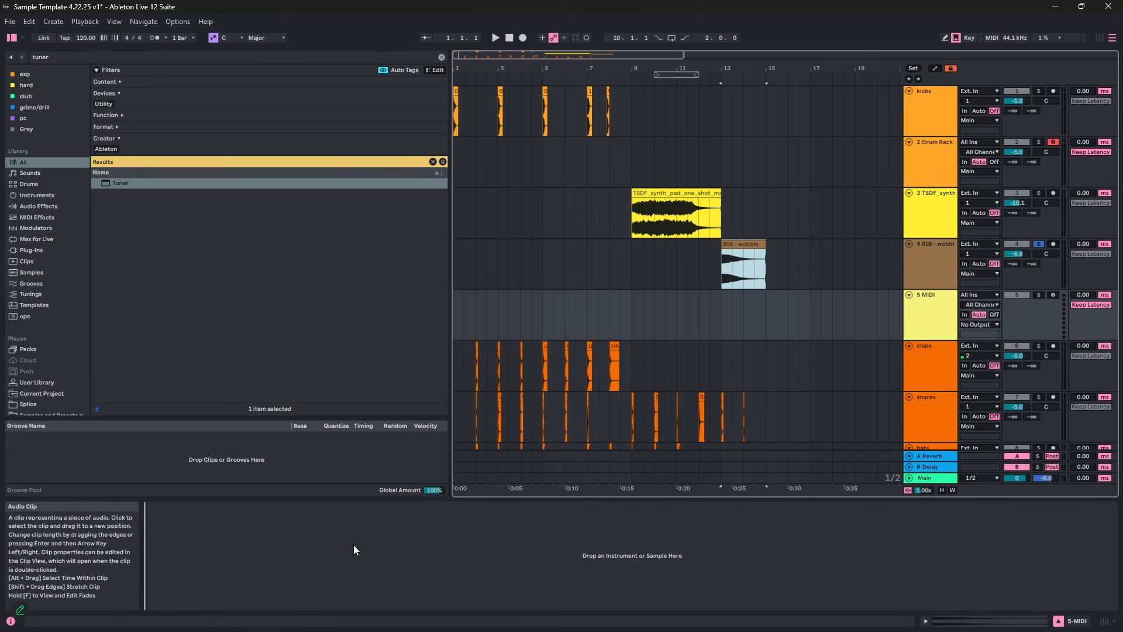
- Normalize the 808 sample's volume in Simpler and limit the instrument to 1 voice
right_click(232, 522)
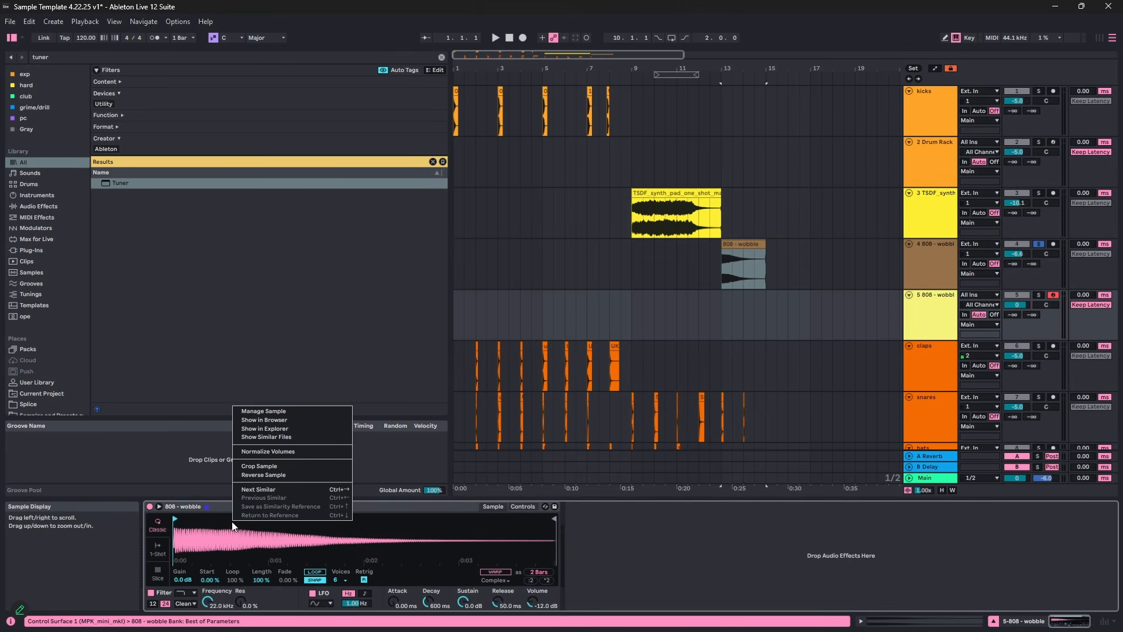
click(258, 451)
click(343, 578)
click(336, 450)
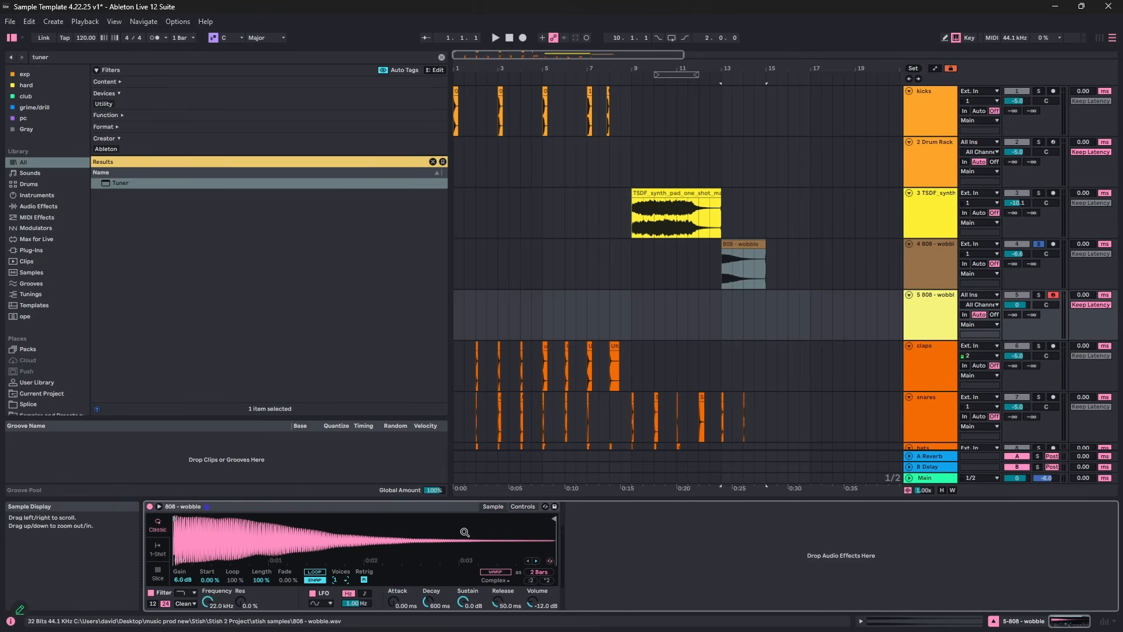
- Show Simpler's controls view and add a Tuner after it on the 808 MIDI track
click(530, 506)
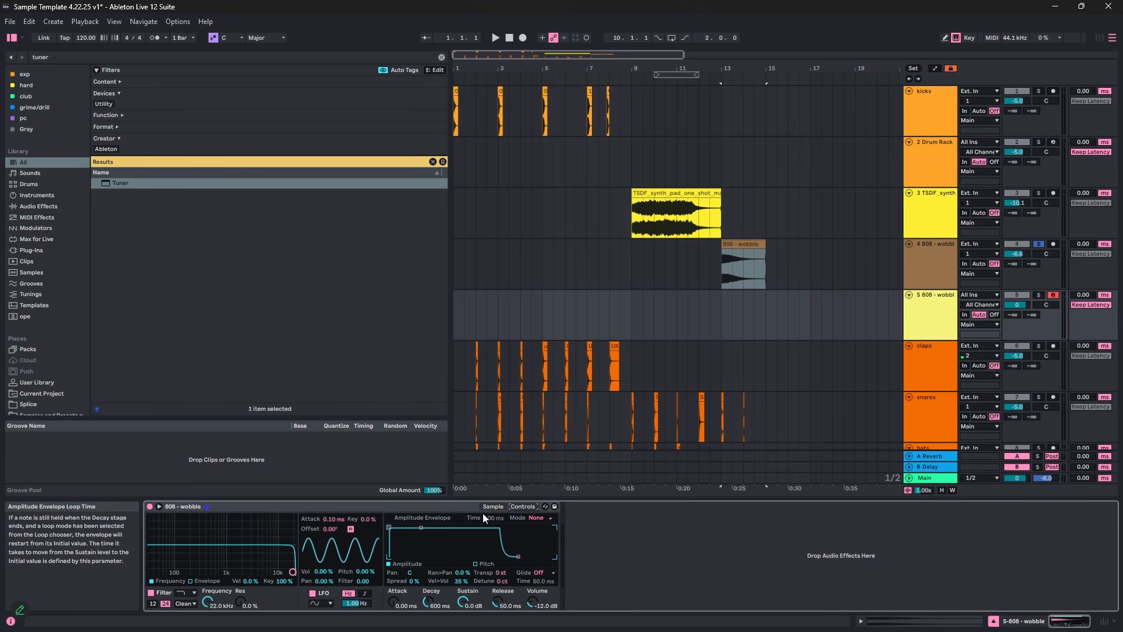
key(ctrl+f)
text(tuner)
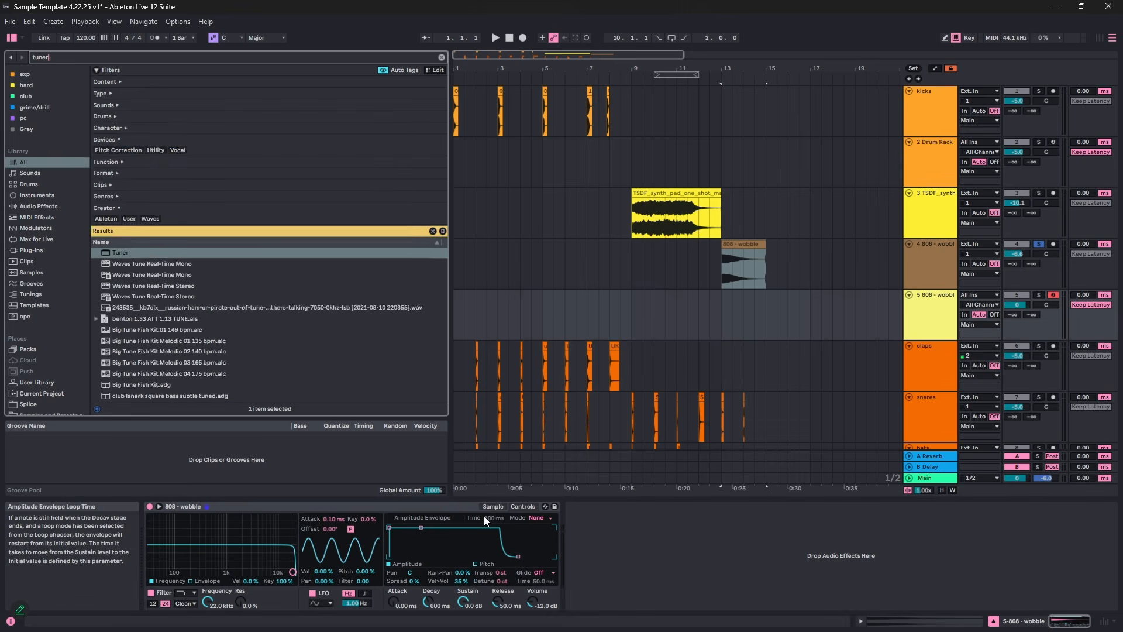
key(Down)
key(Return)
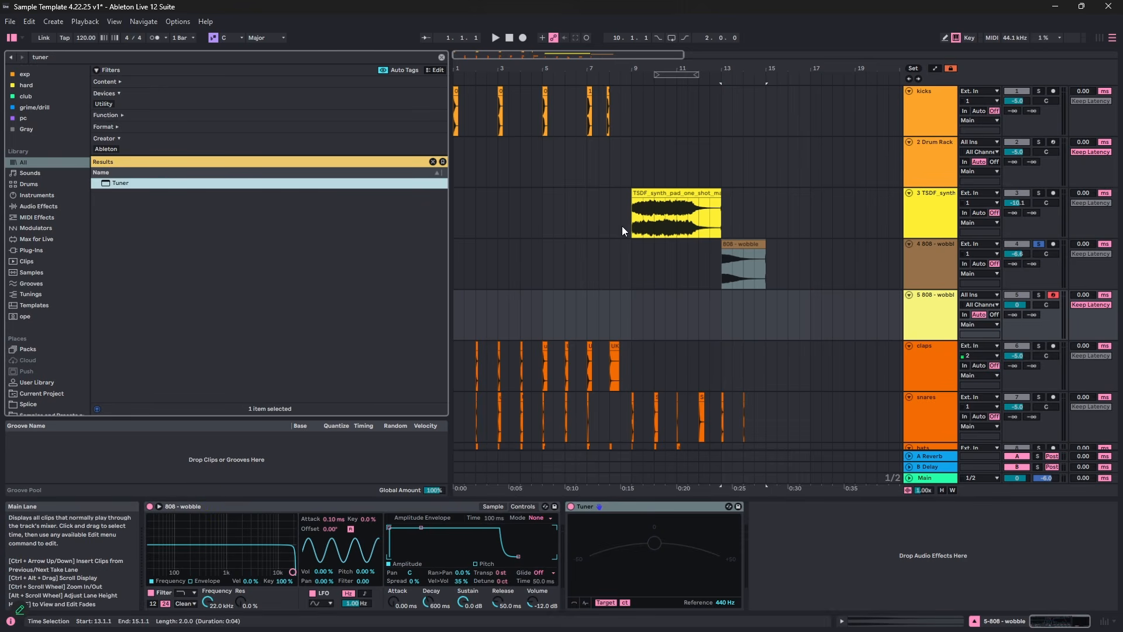
- Create a one-bar MIDI clip at bar 5 on the 808 MIDI track, containing a G3 note one beat long at its start
click(549, 316)
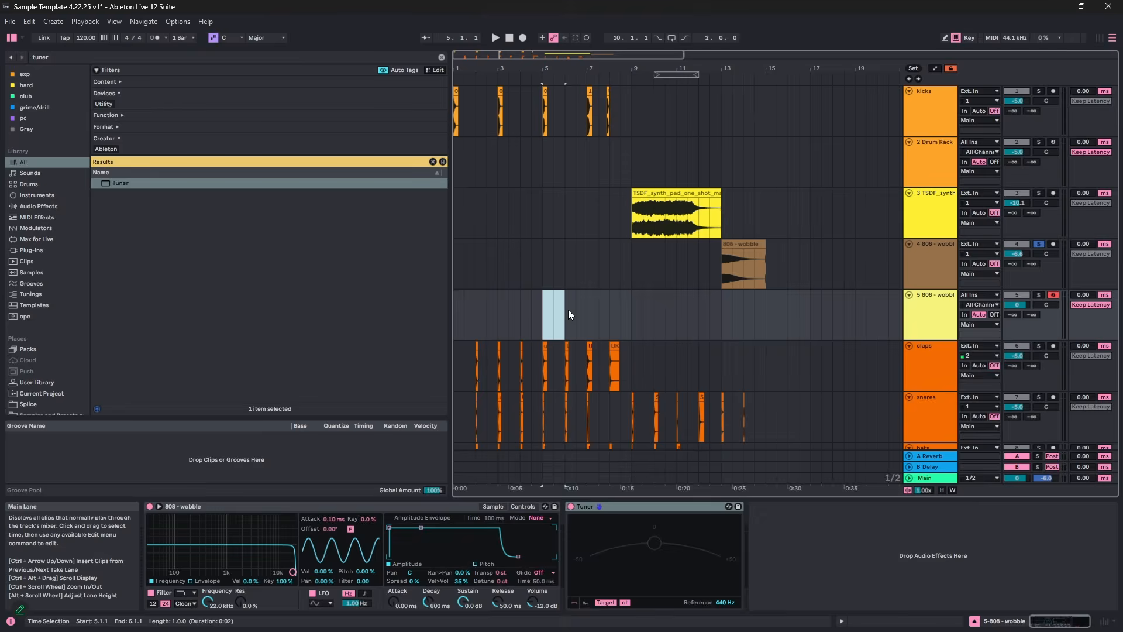
double_click(567, 310)
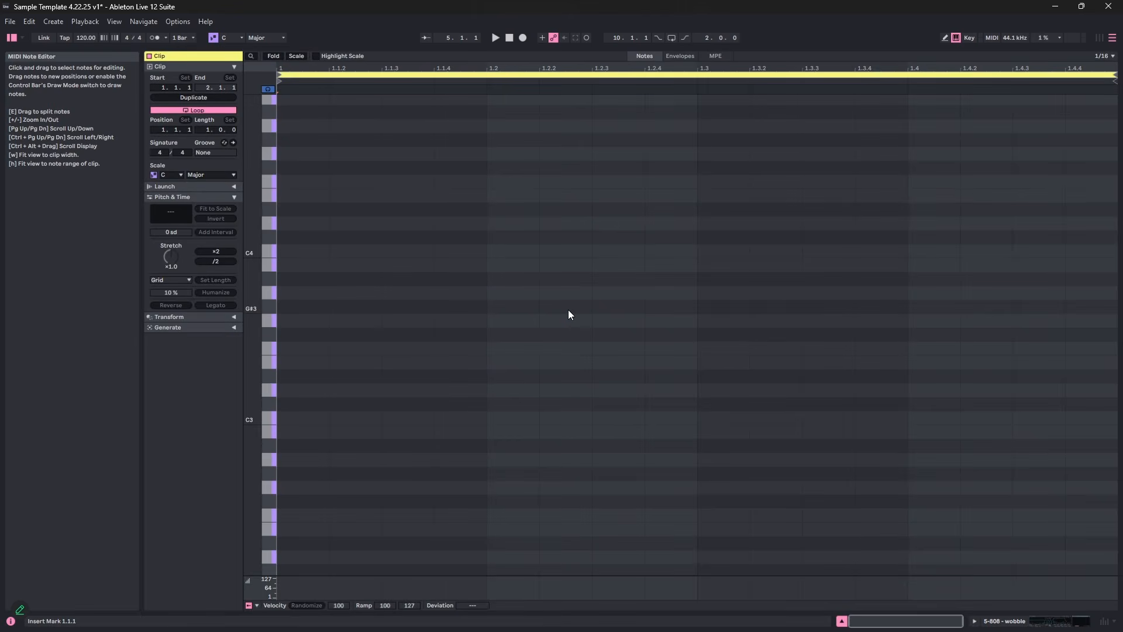
double_click(290, 319)
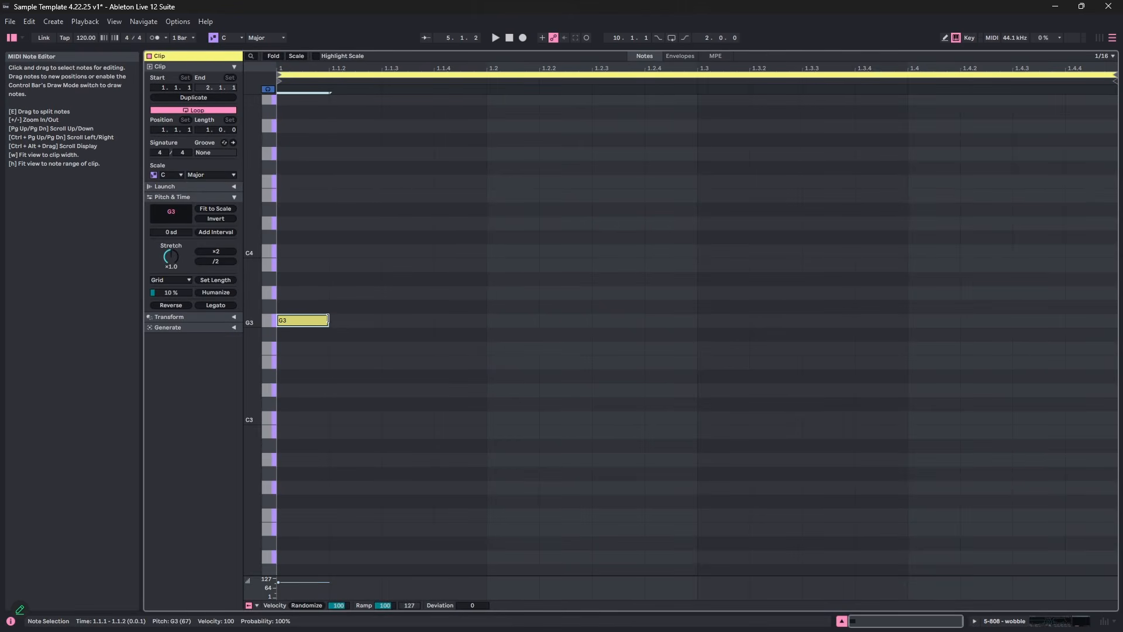
drag(332, 322, 493, 326)
key(space)
key(ctrl+alt+e)
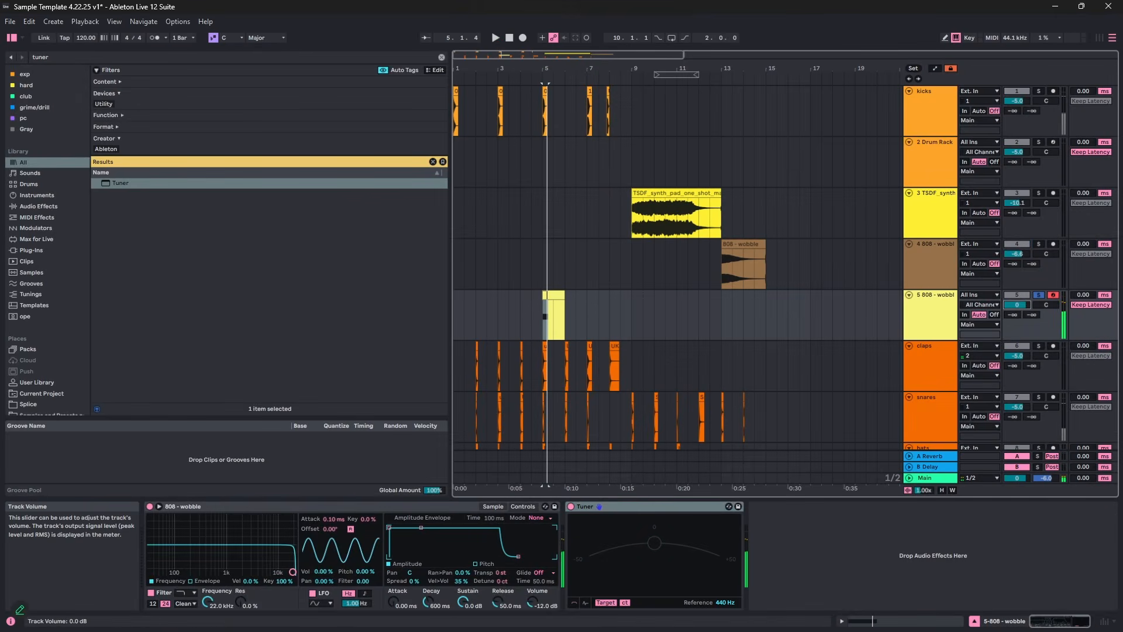
- Lower the 808 MIDI track's volume to about -5.9 dB and play the clip to check the note's pitch on the Tuner
drag(1014, 306, 1014, 318)
key(space)
key(space)
key(space)
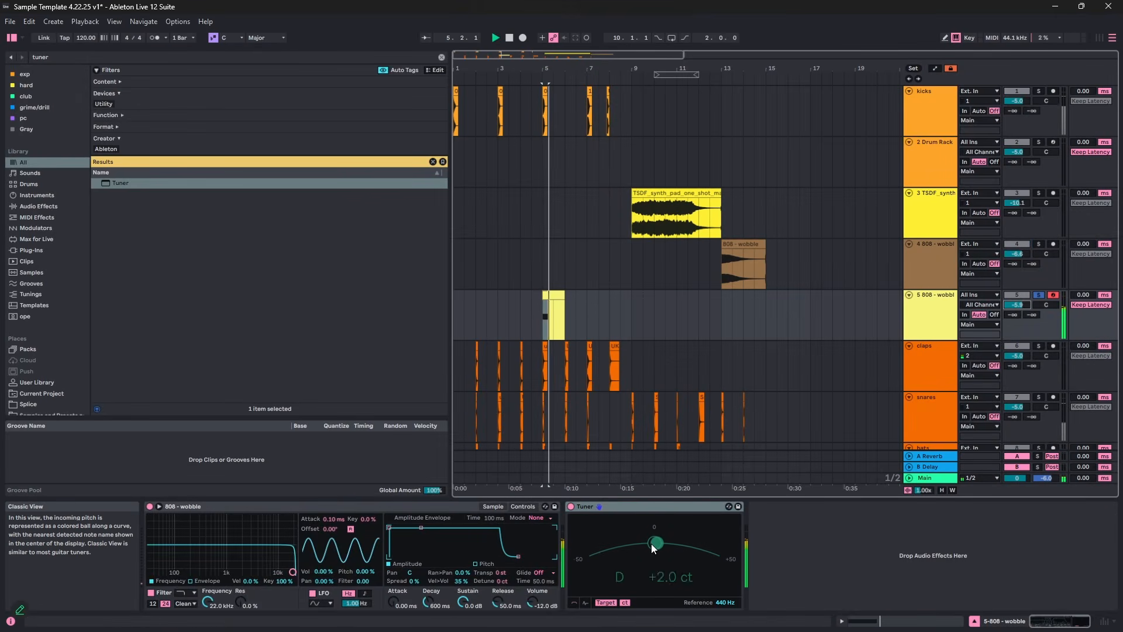
- Replay the 808 clip from bar 5 to read its untransposed pitch on the Tuner
key(space)
key(space)
key(space)
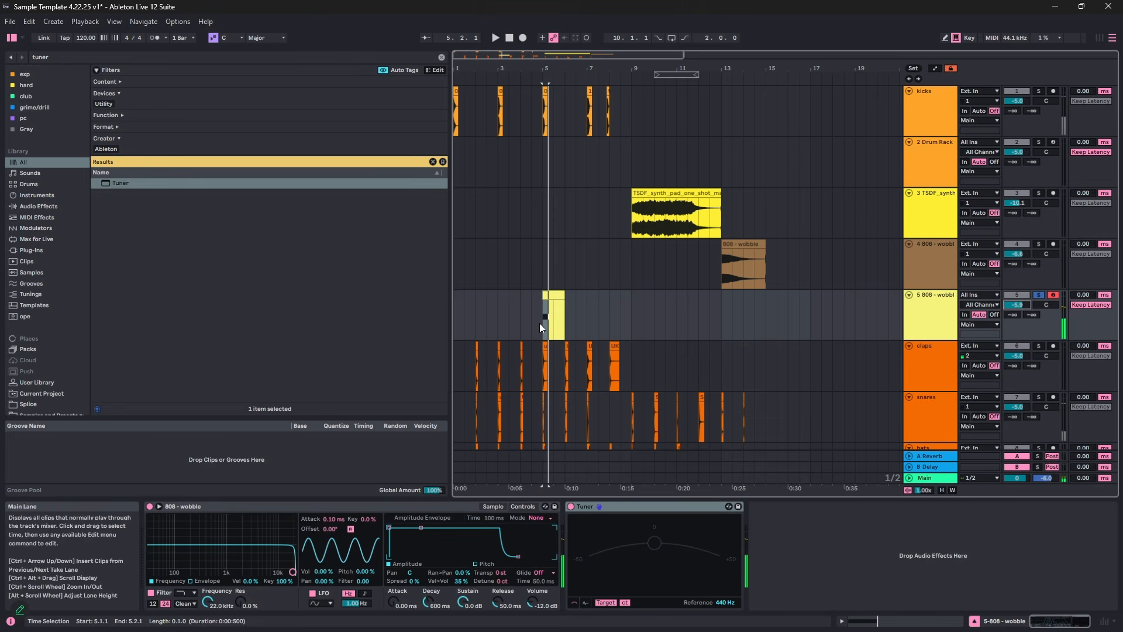
key(space)
key(space)
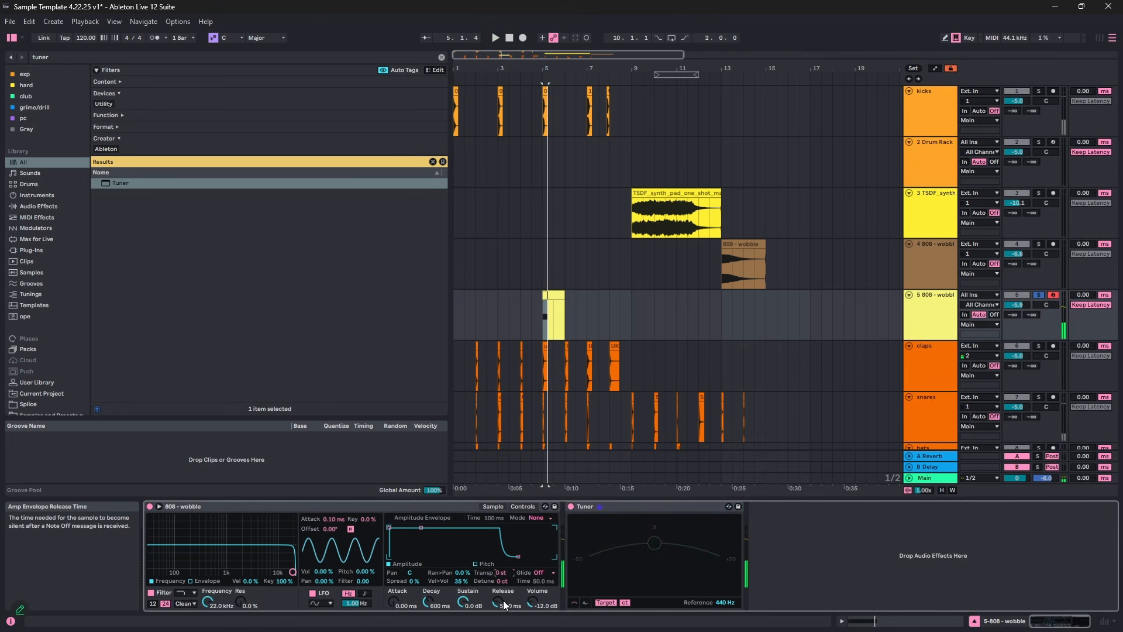
- Raise Simpler's Transpose in semitone steps to +5 st, playing the 808 clip after each change to check it on the Tuner
key(Up)
key(space)
key(space)
key(Up)
key(space)
key(space)
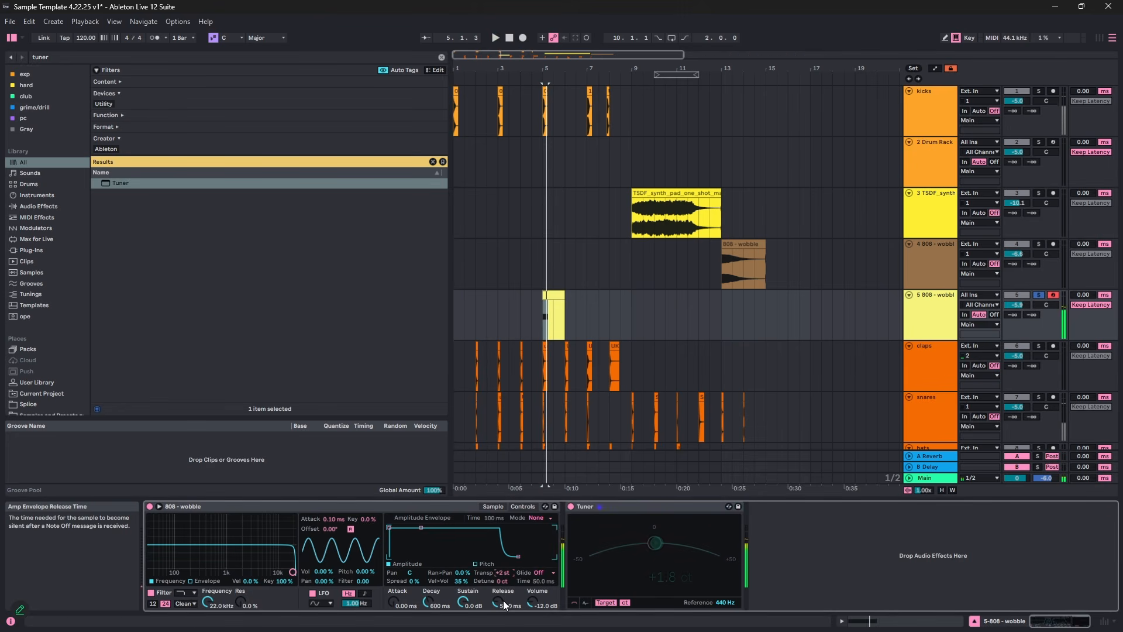
key(Up)
key(space)
key(Up)
key(space)
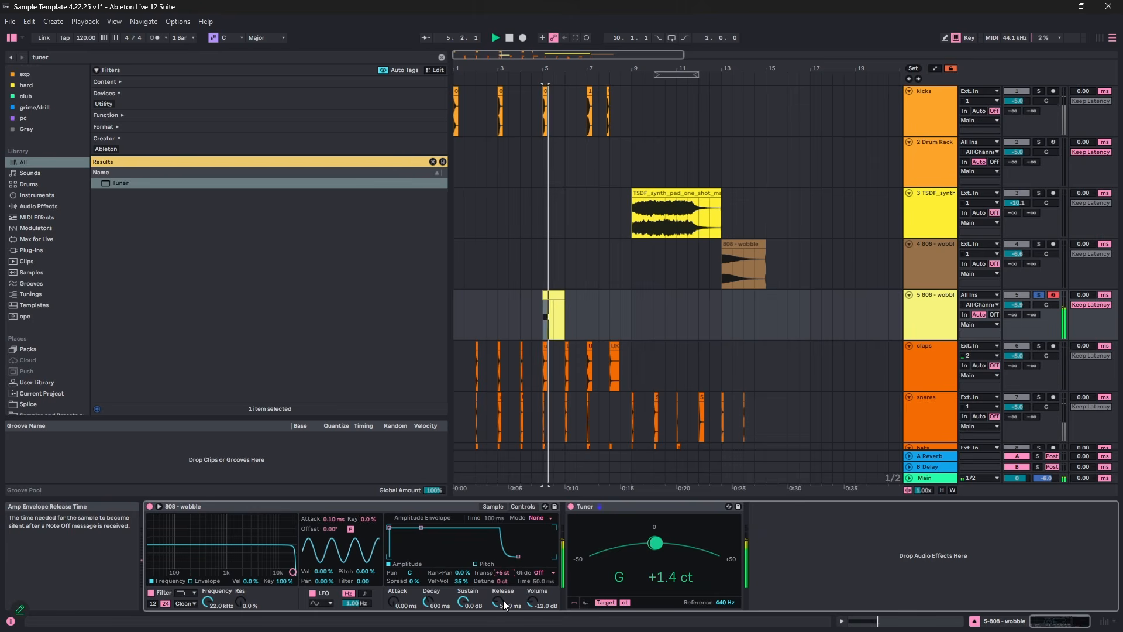
key(space)
key(space)
key(space)
key(space)
- Transpose the 808 clip's note an octave down to G2, and raise it from there to C
double_click(544, 293)
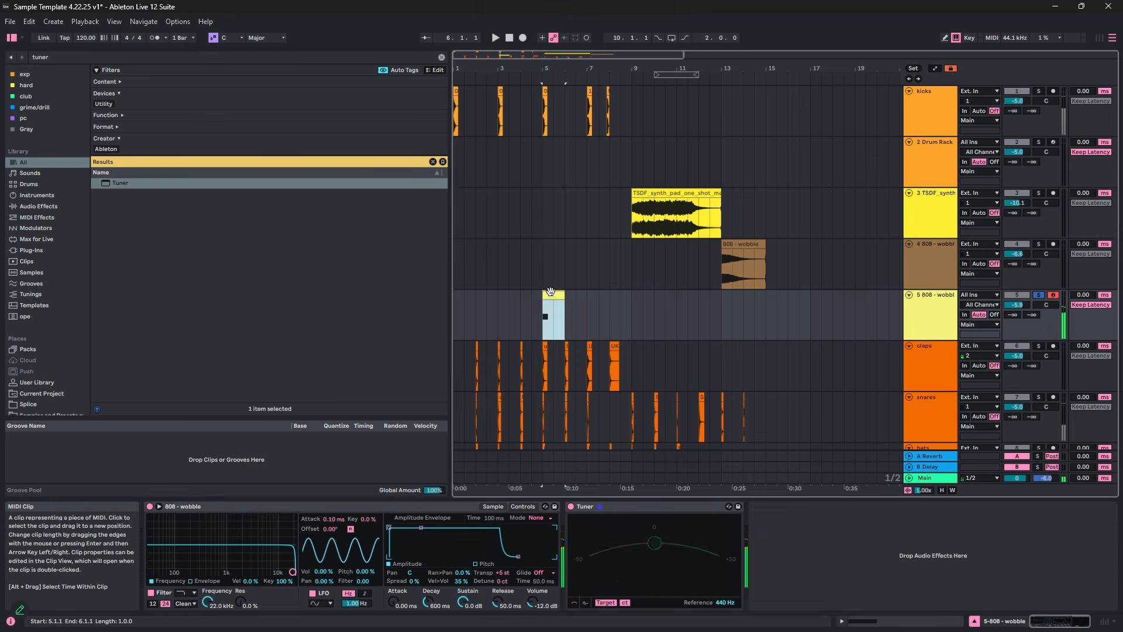
key(shift+Down)
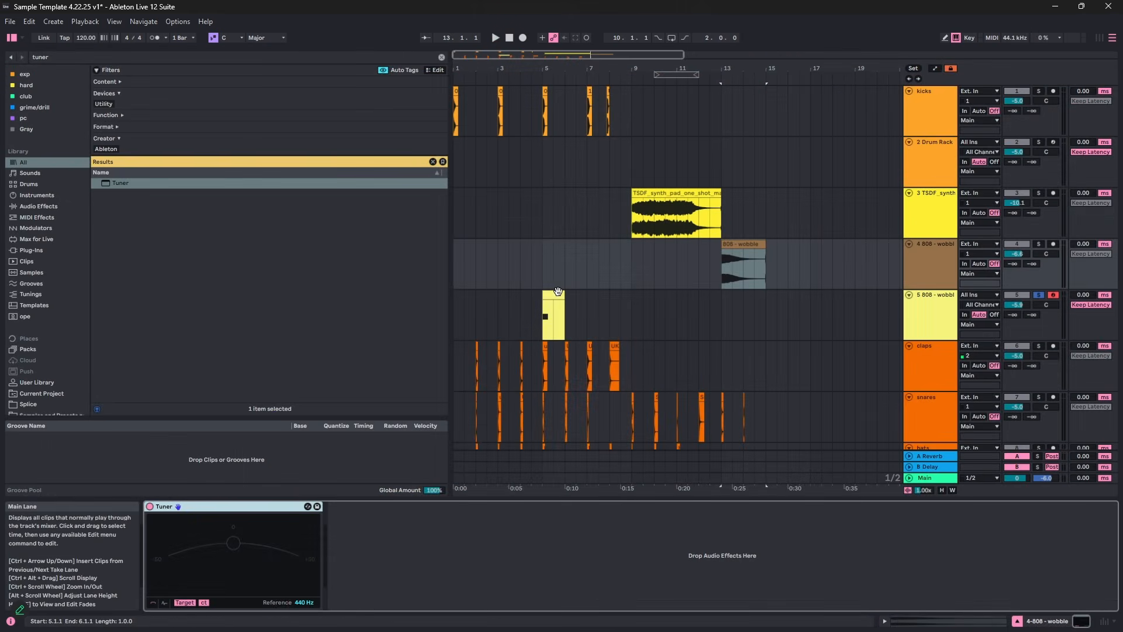
double_click(557, 291)
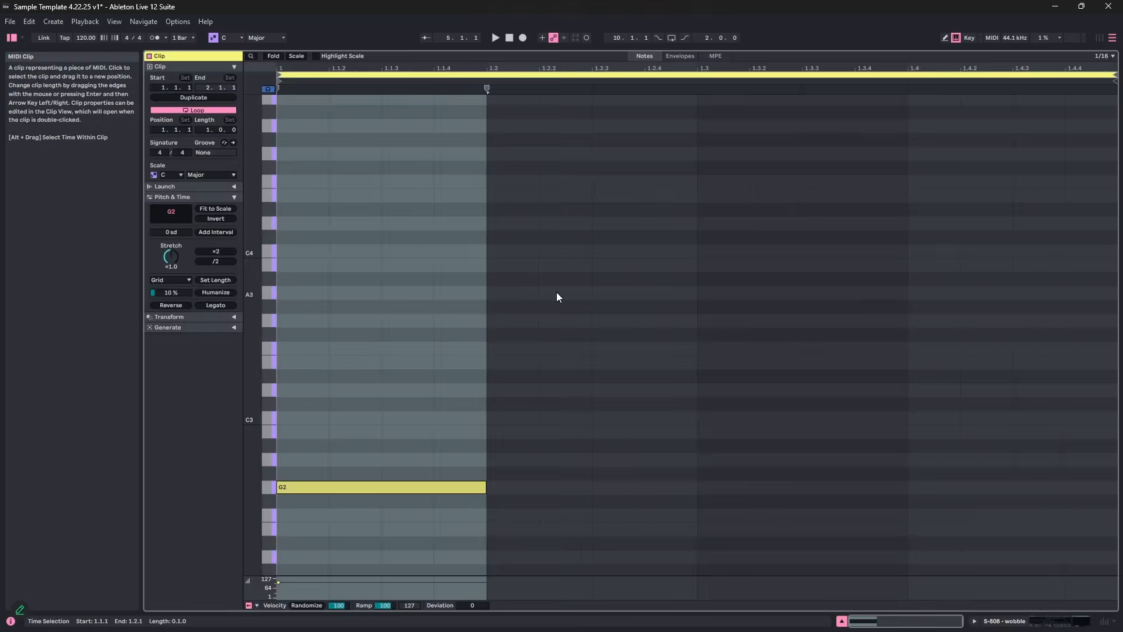
key(Up)
key(Up)
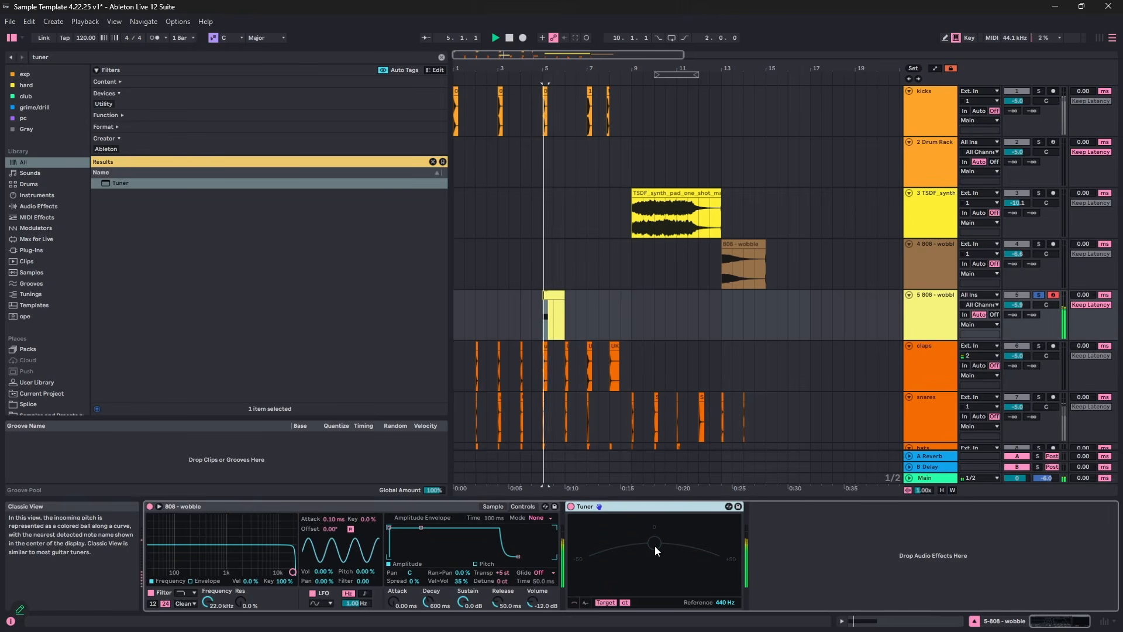
- Fine-tune Simpler's Detune to -2 ct, playing the 808 clip after each change to check it on the Tuner
click(504, 582)
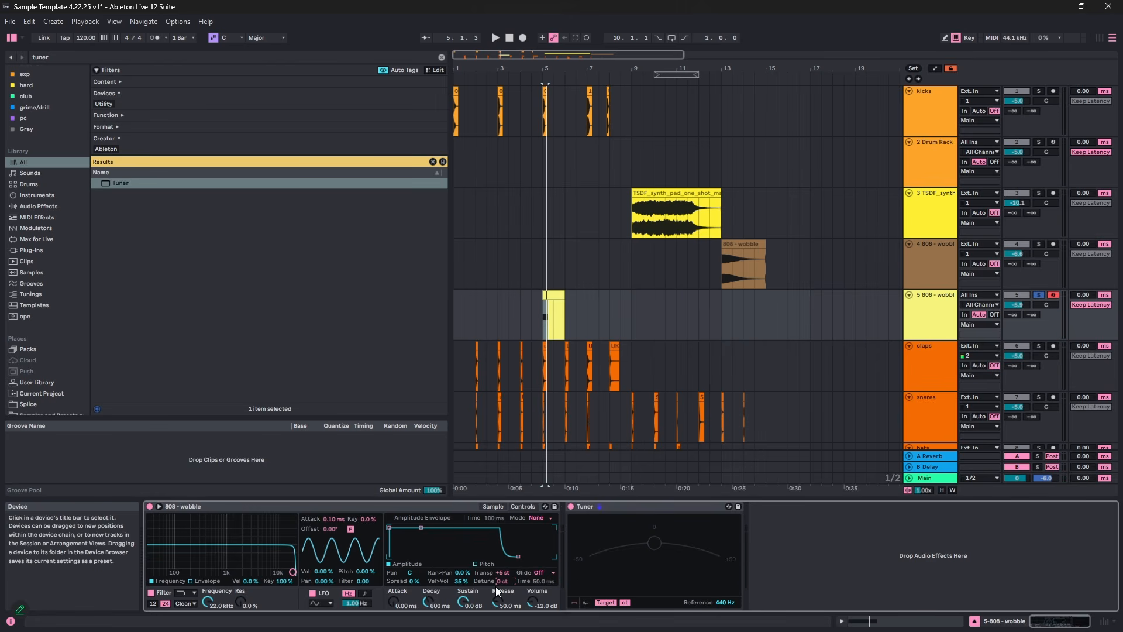
drag(499, 582, 499, 556)
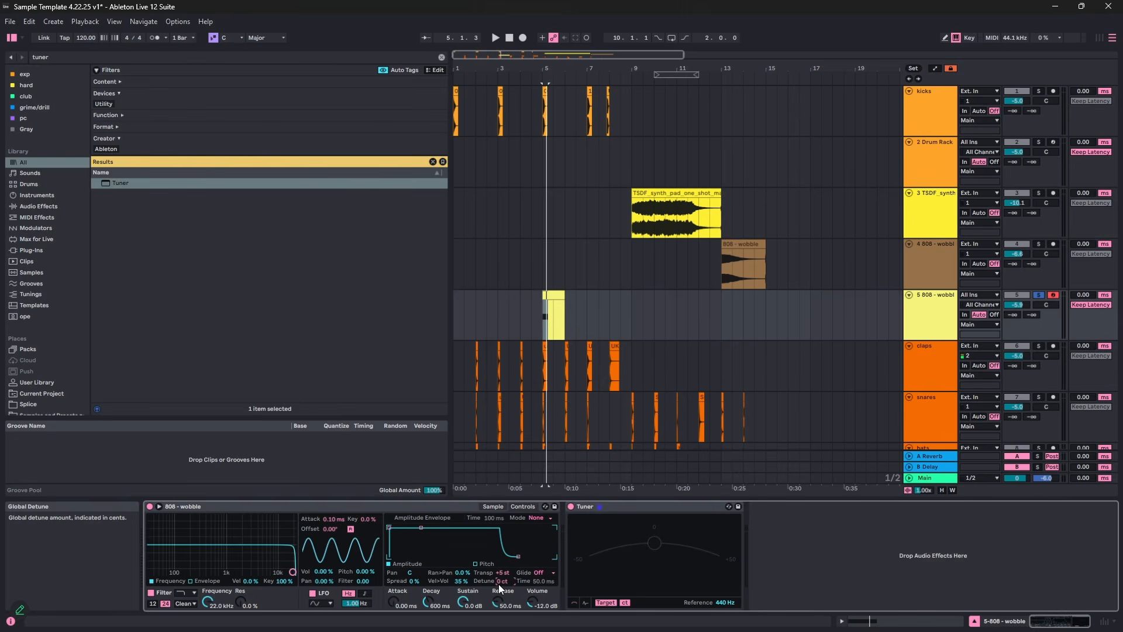
key(space)
key(space)
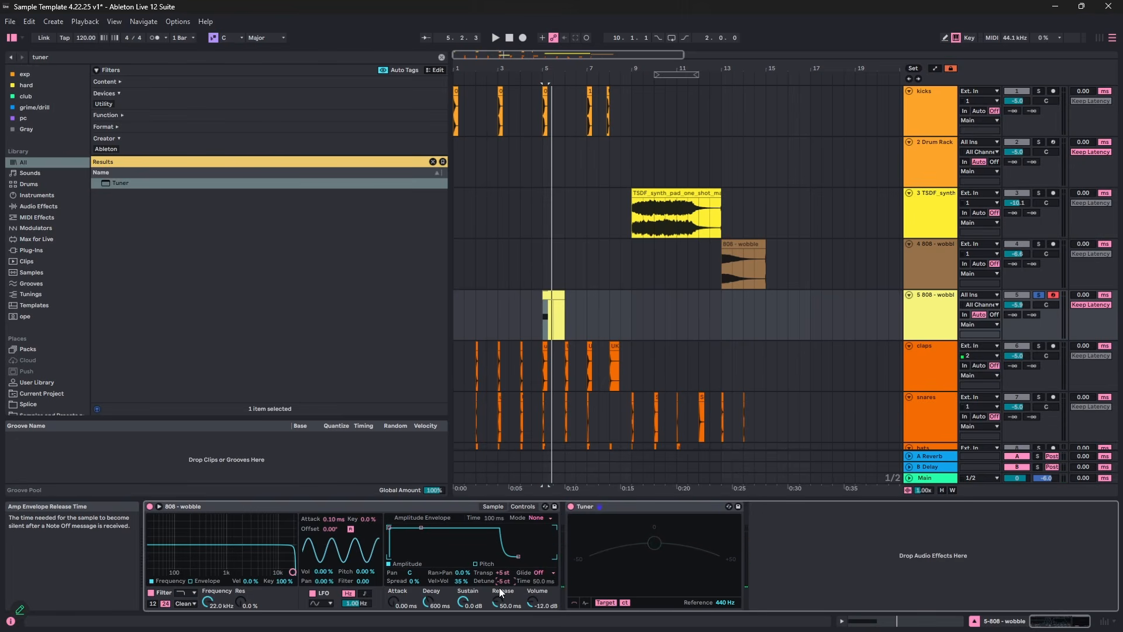
key(space)
key(space)
key(Up)
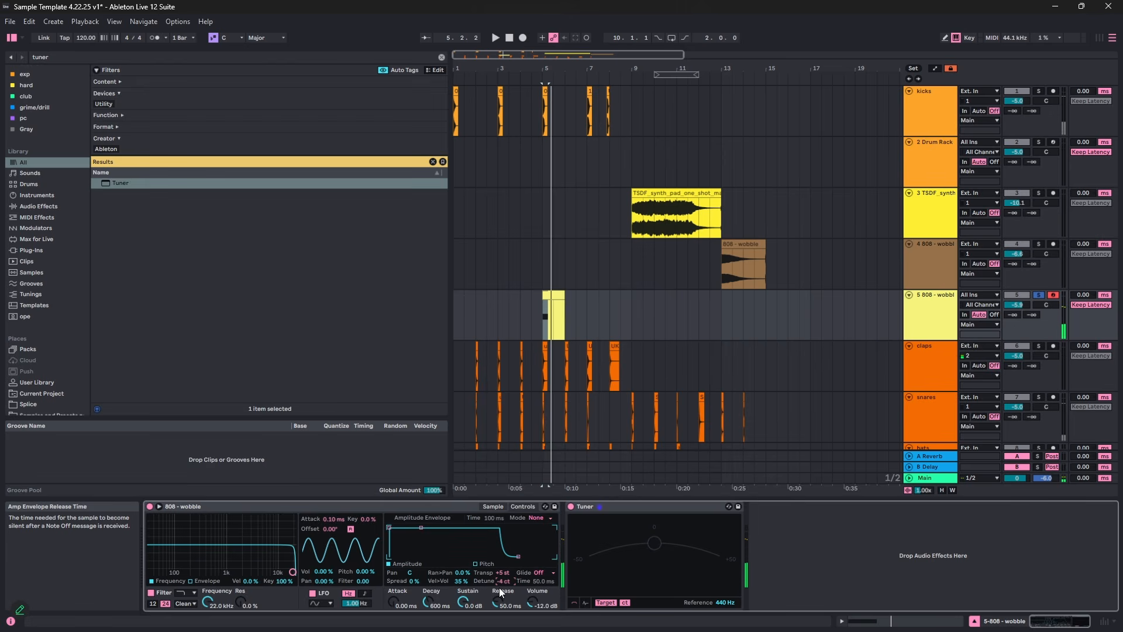
key(space)
key(space)
key(Up)
key(space)
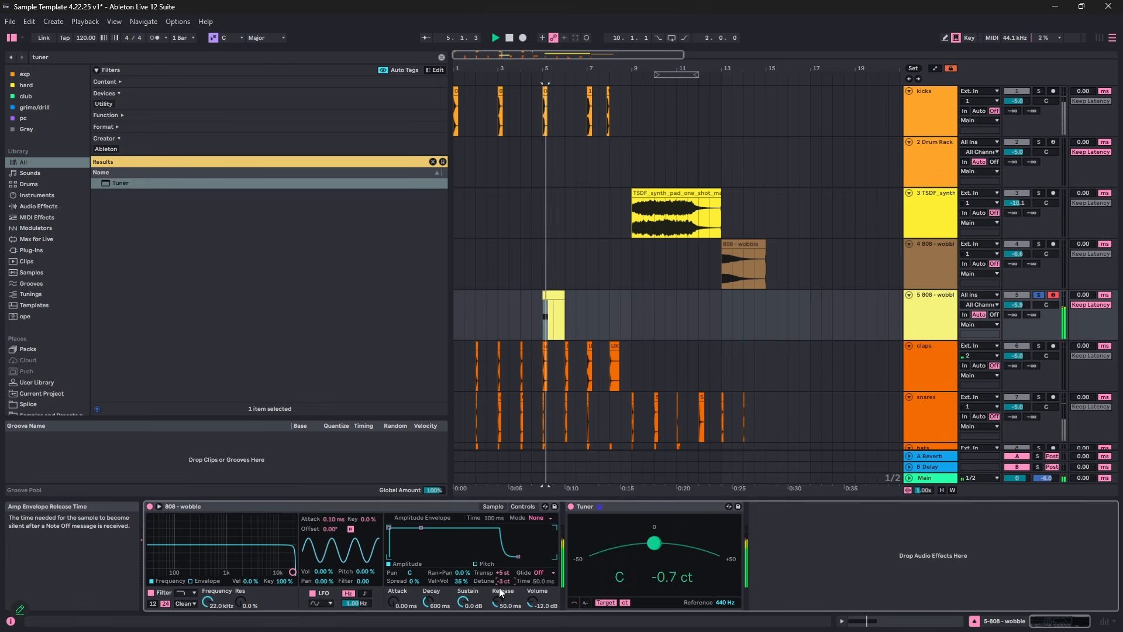
key(space)
key(Up)
key(space)
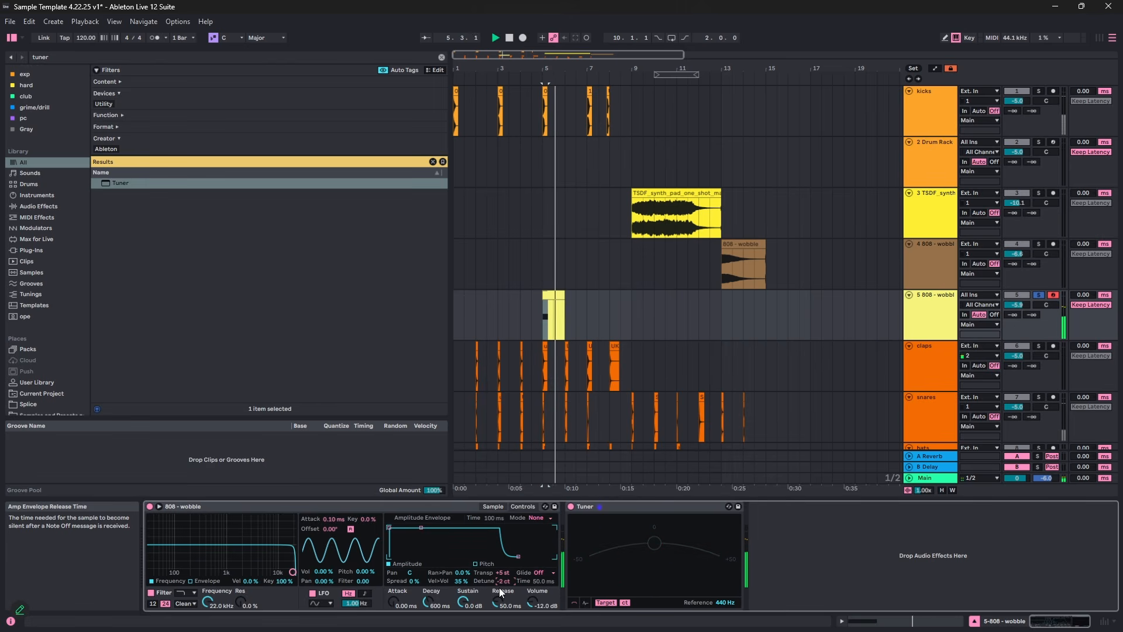
key(space)
key(space)
- Try extreme Detune values of -20 ct and +50 ct on the 808, audition them and undo the change
key(space)
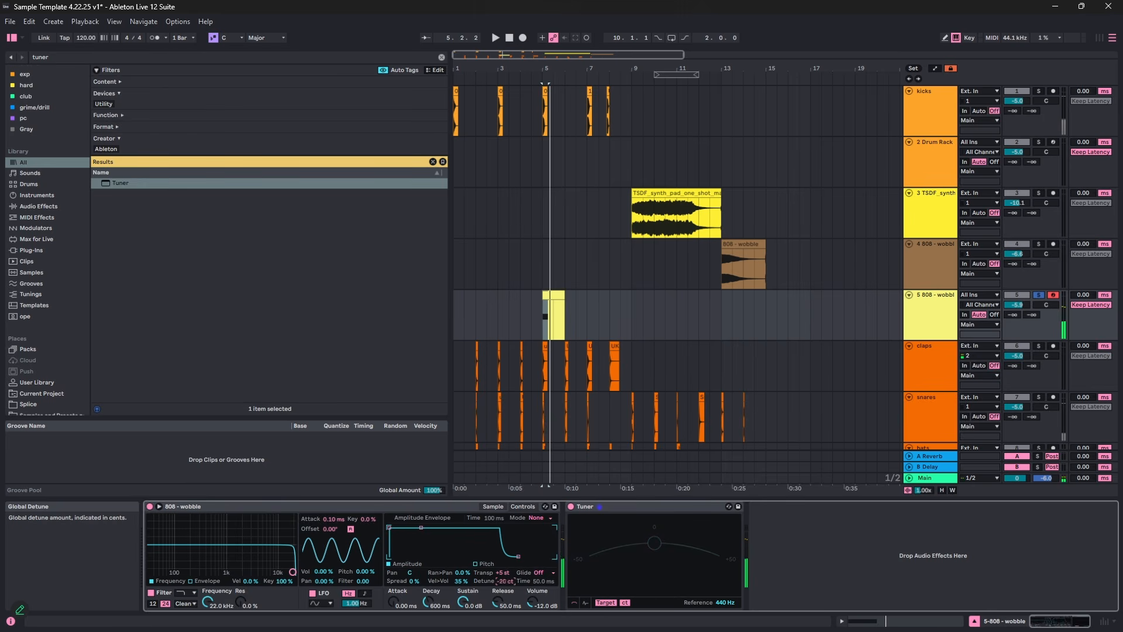
key(space)
drag(505, 581, 505, 540)
key(space)
key(space)
key(space)
key(space)
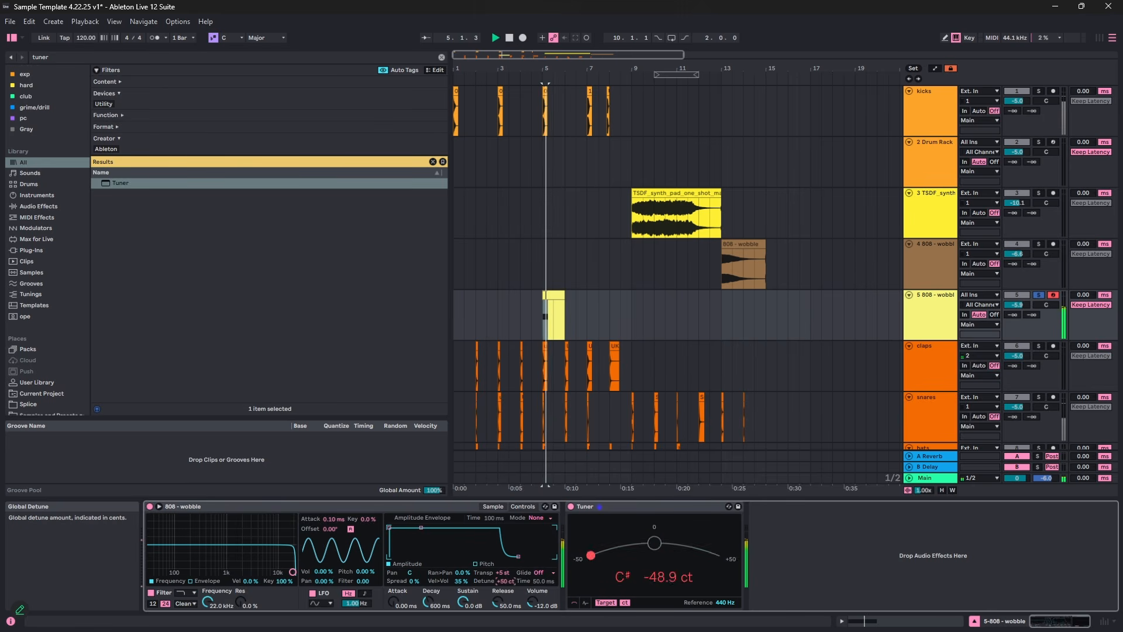
key(space)
key(space)
key(space)
key(ctrl+z)
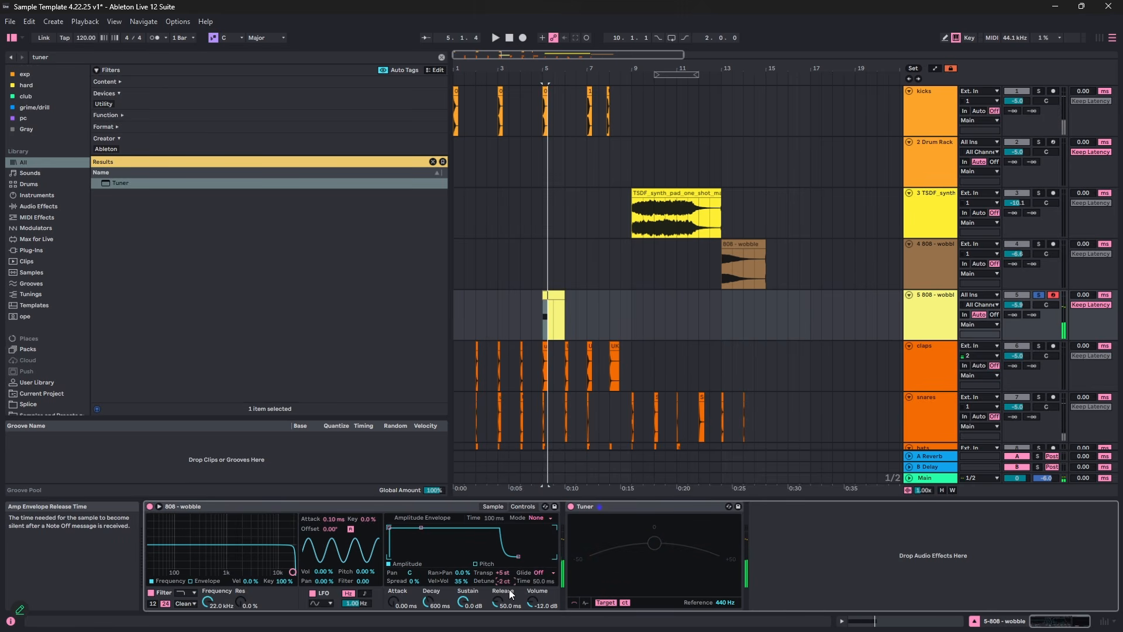
key(space)
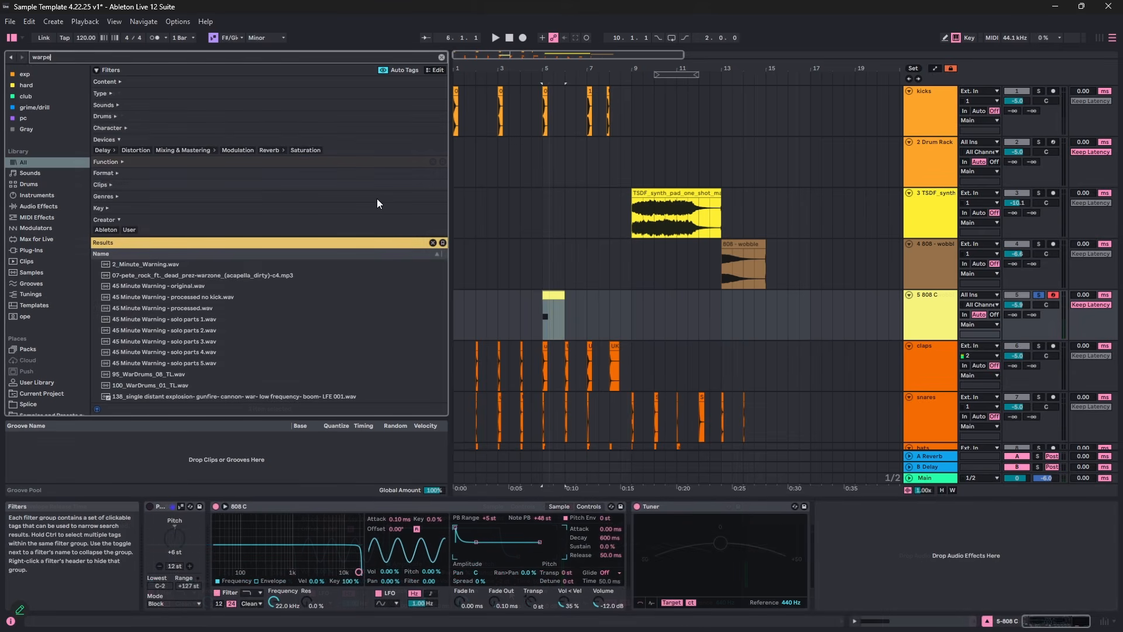
- Search the browser for "warper", and extend the F#3 note in the 808 C clip to 1.4.2 and play it
text(r)
double_click(553, 319)
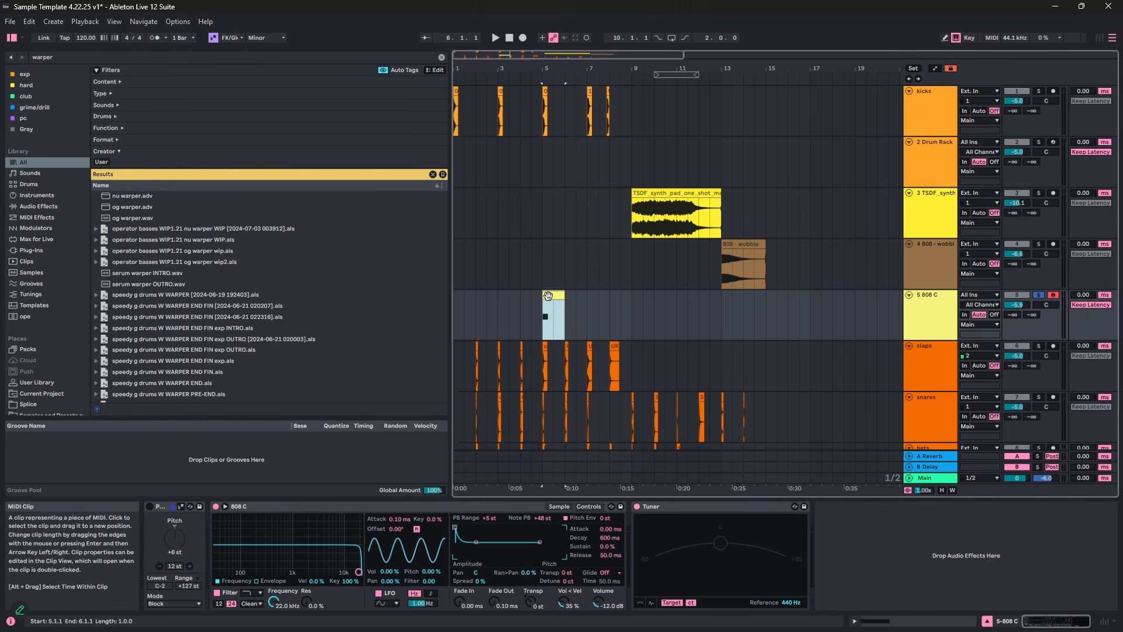
drag(484, 471, 973, 468)
key(space)
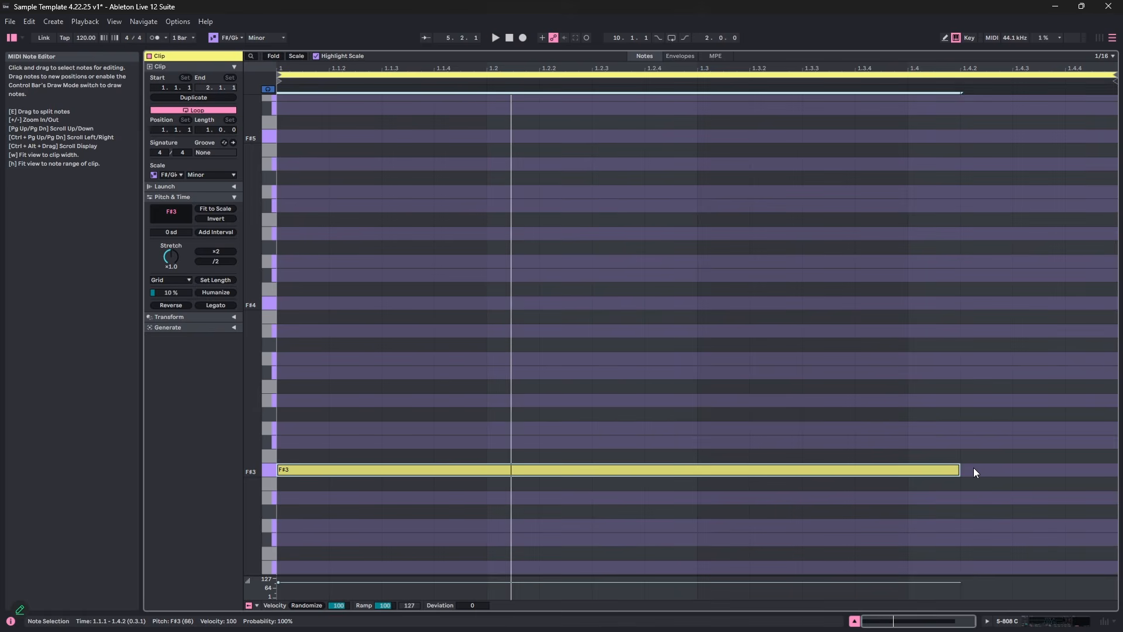
- Audition the 808 note an octave up at F#4, back at F#3, and an octave down at F#2
key(shift+Up)
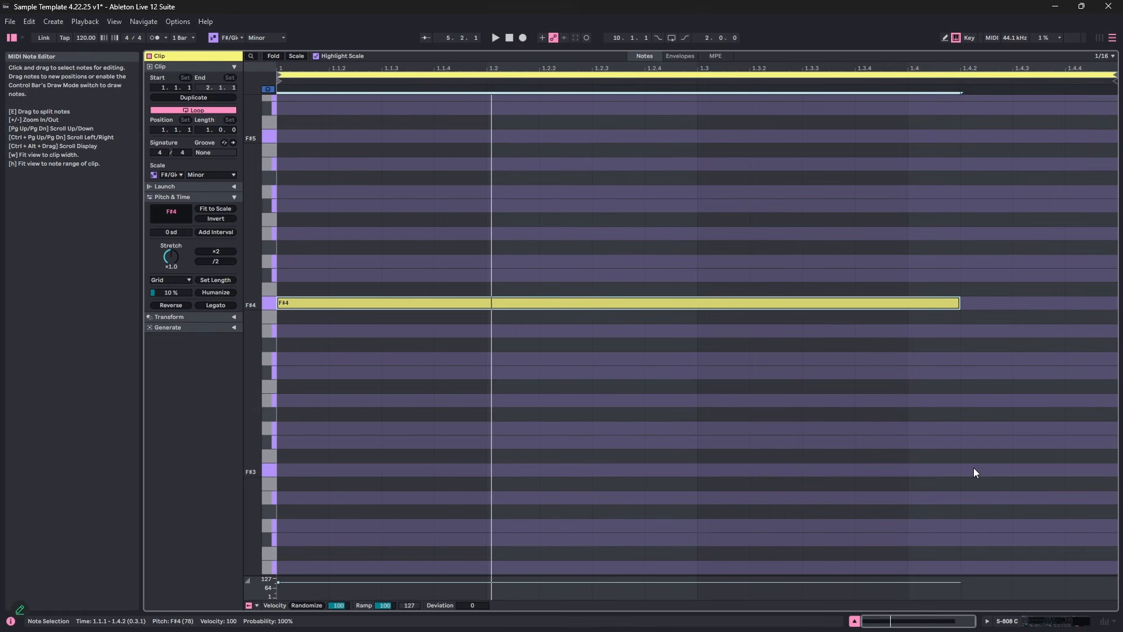
key(shift+Down)
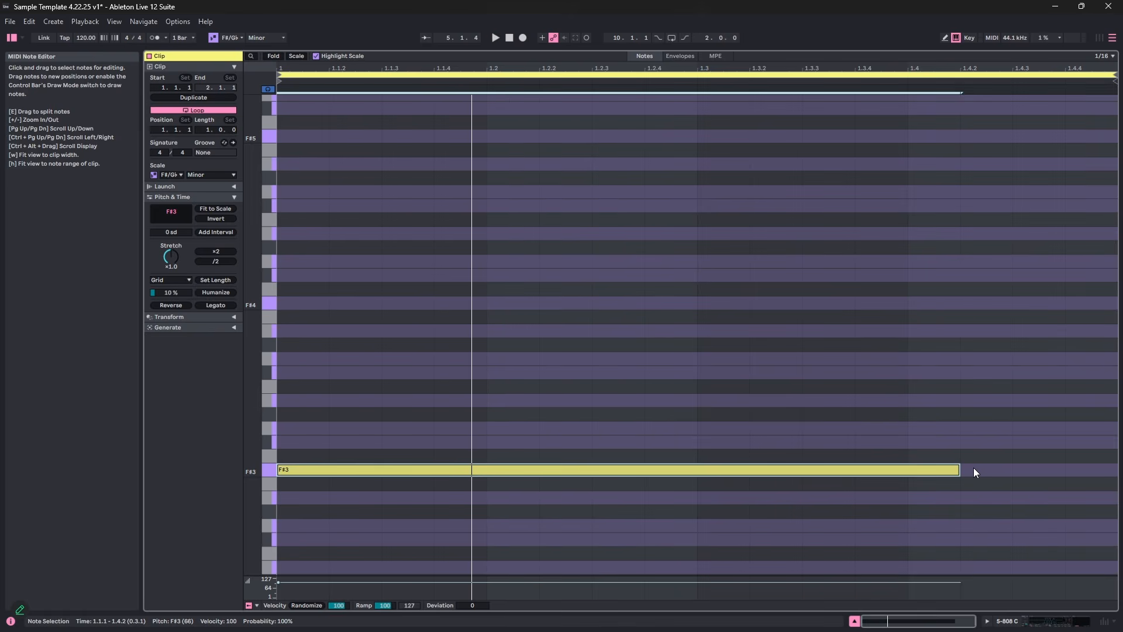
key(shift+Down)
key(Up)
key(Up)
key(Down)
key(Down)
key(Down)
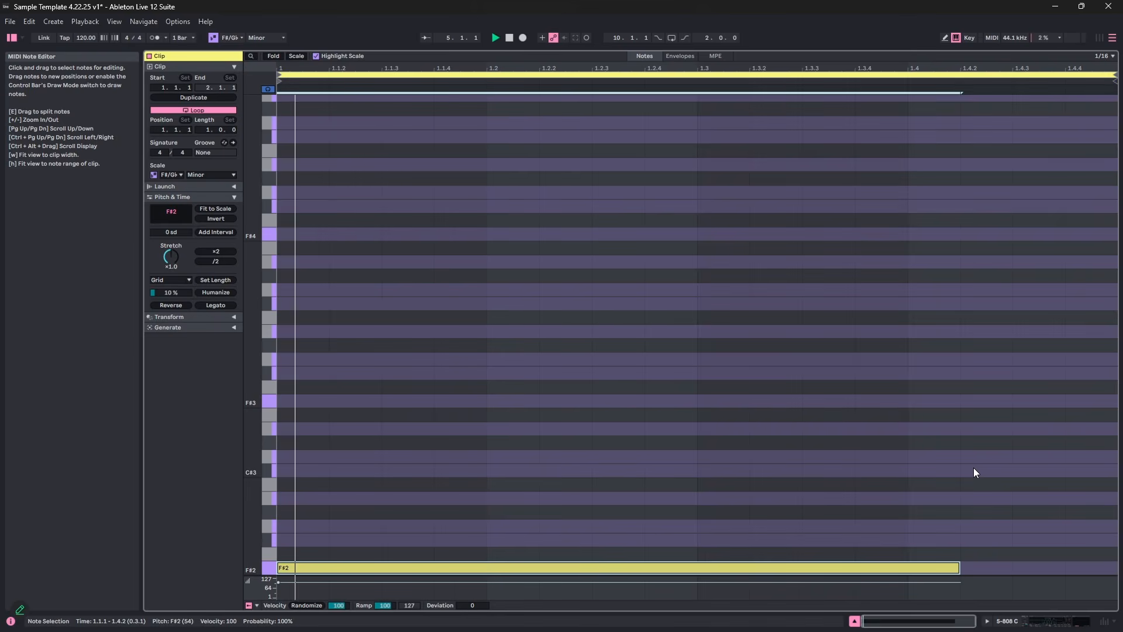
- Compare the 808 note at F#3 and F#4 again, set it to F#2 and return to the device view
key(shift+Up)
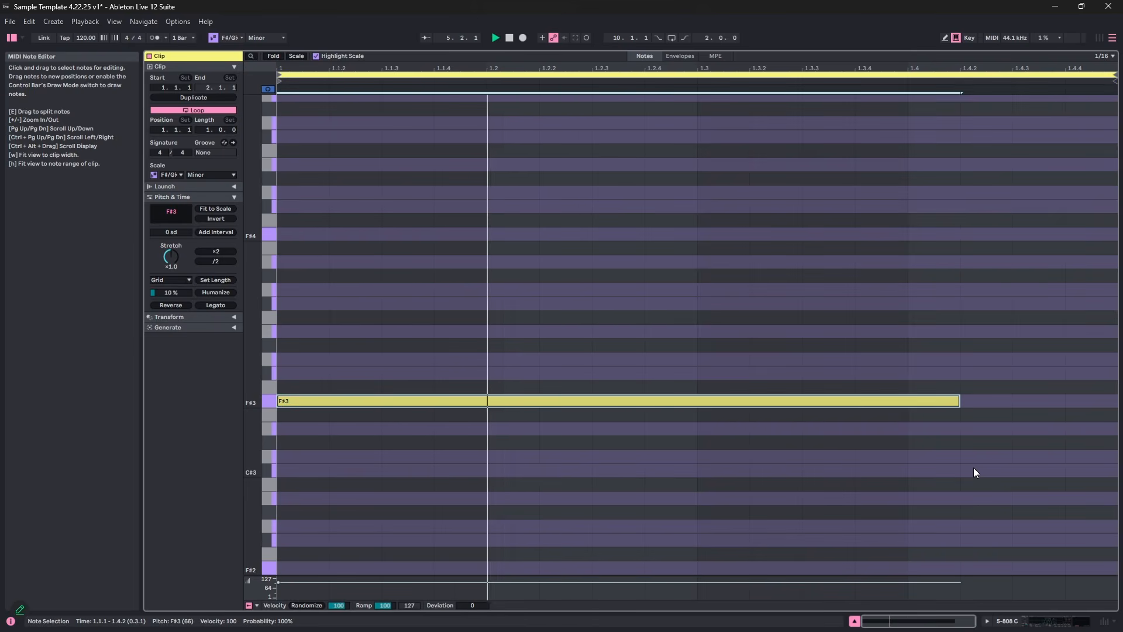
key(shift+Up)
key(space)
key(shift+Down)
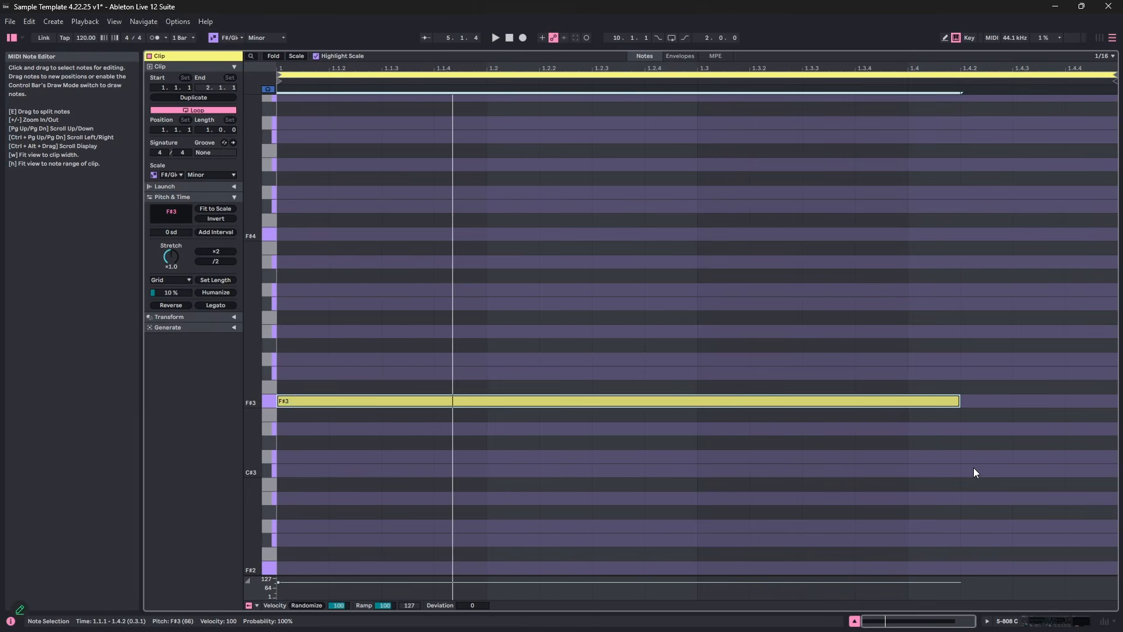
key(shift+Down)
key(Tab)
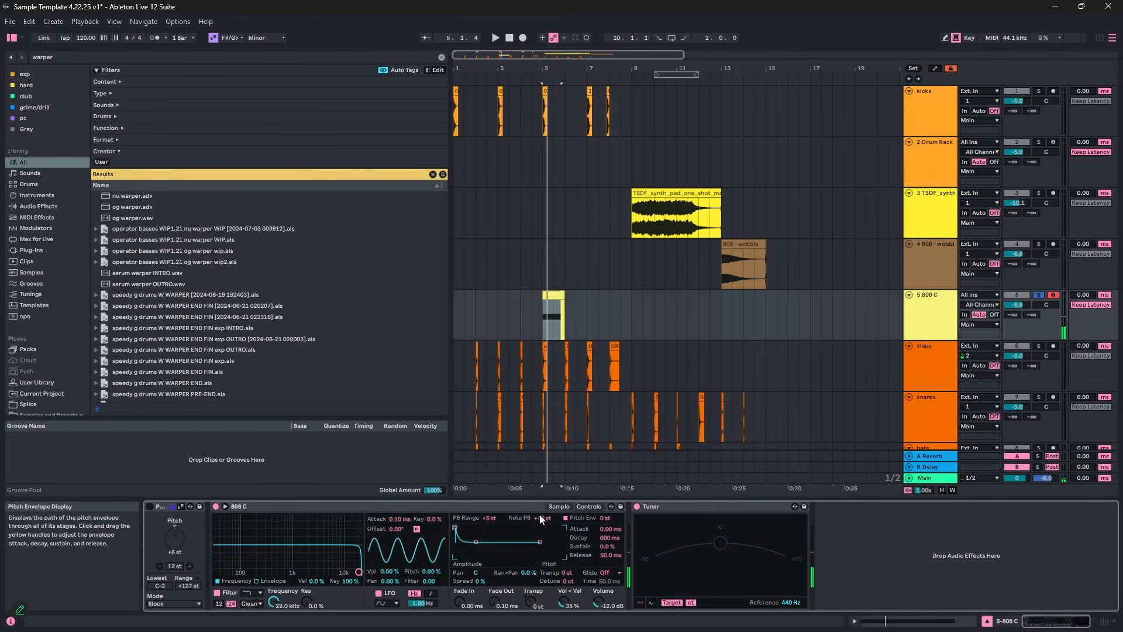
- Show Simpler's sample view, turn on Warp for the 808 C sample, and return to the clip's notes
click(553, 507)
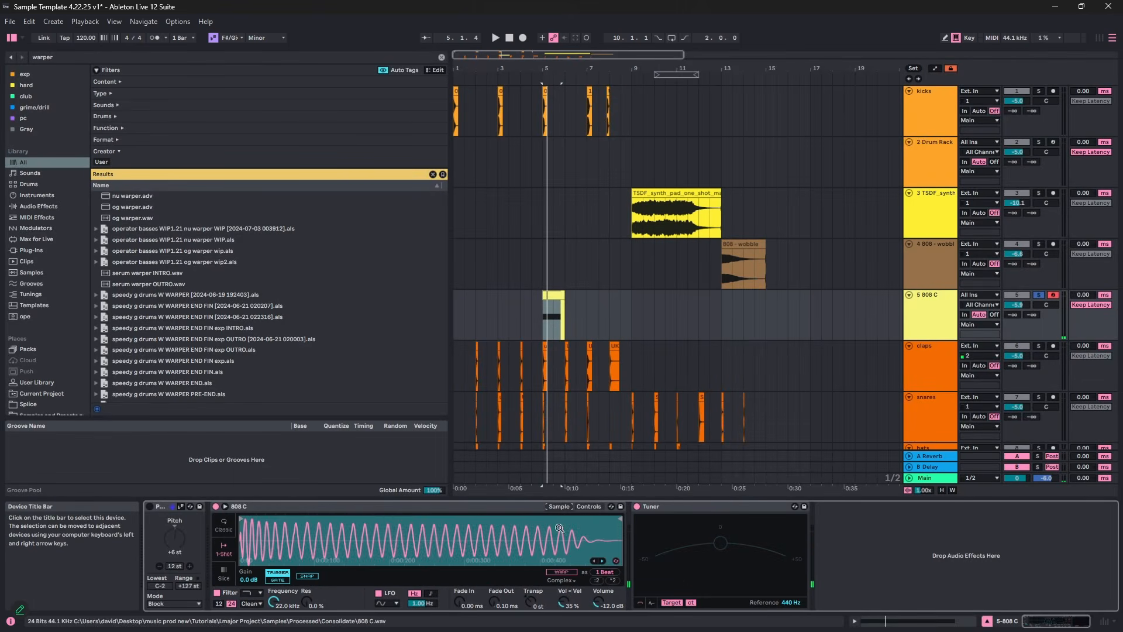
click(560, 572)
key(Tab)
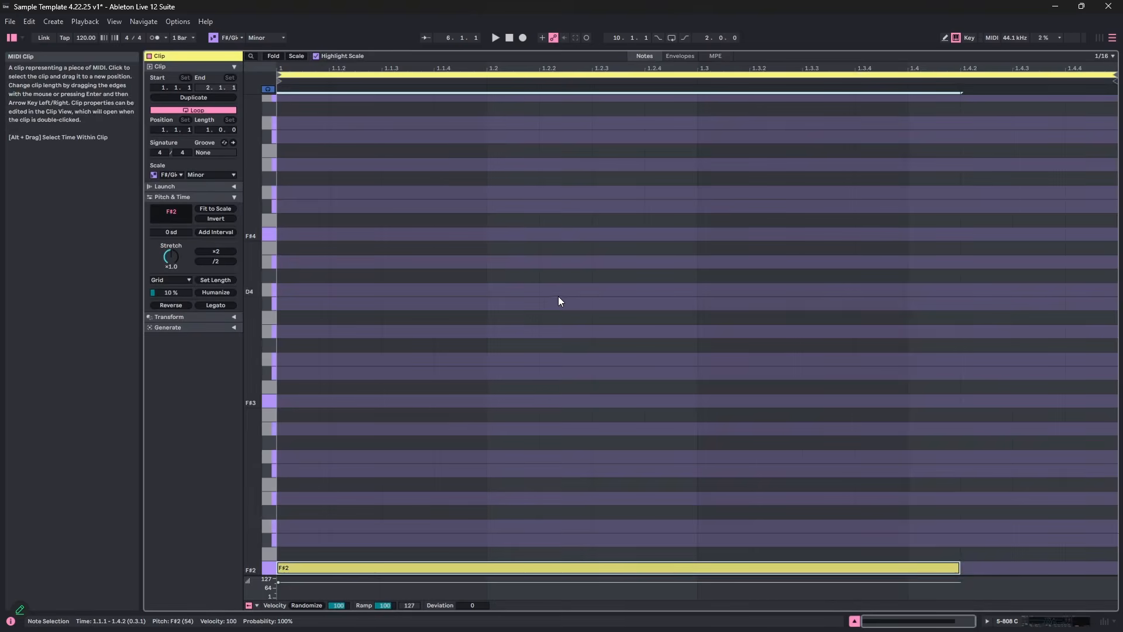
- Audition the warped 808 at F#3 and F#2, leave the note at F#3, and switch Simpler's Warp off
key(shift+Up)
key(space)
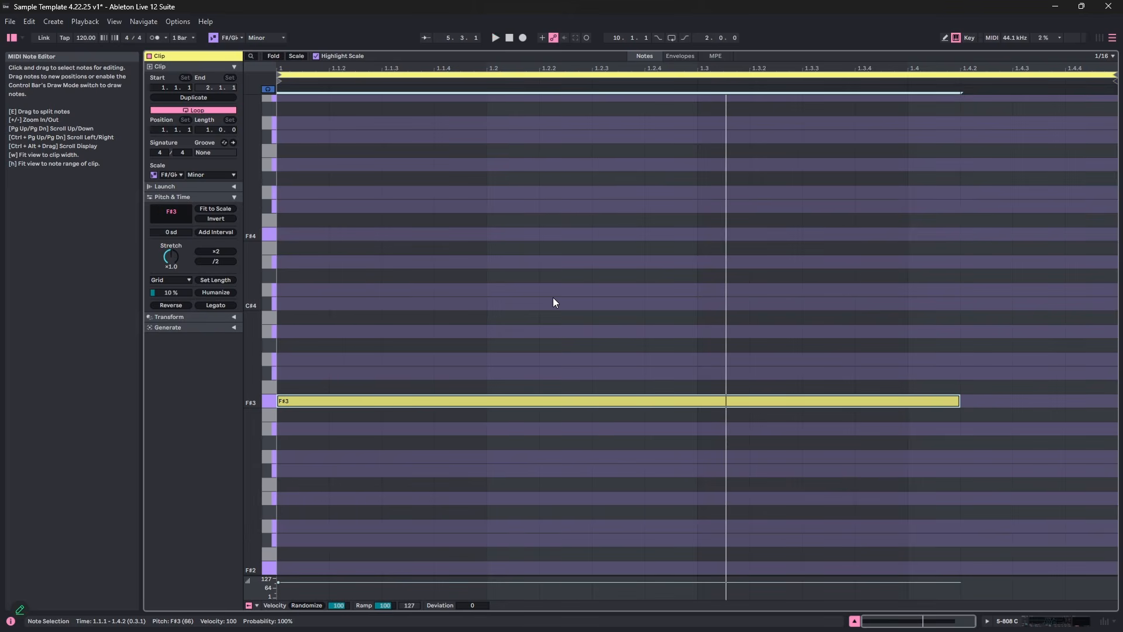
key(shift+Down)
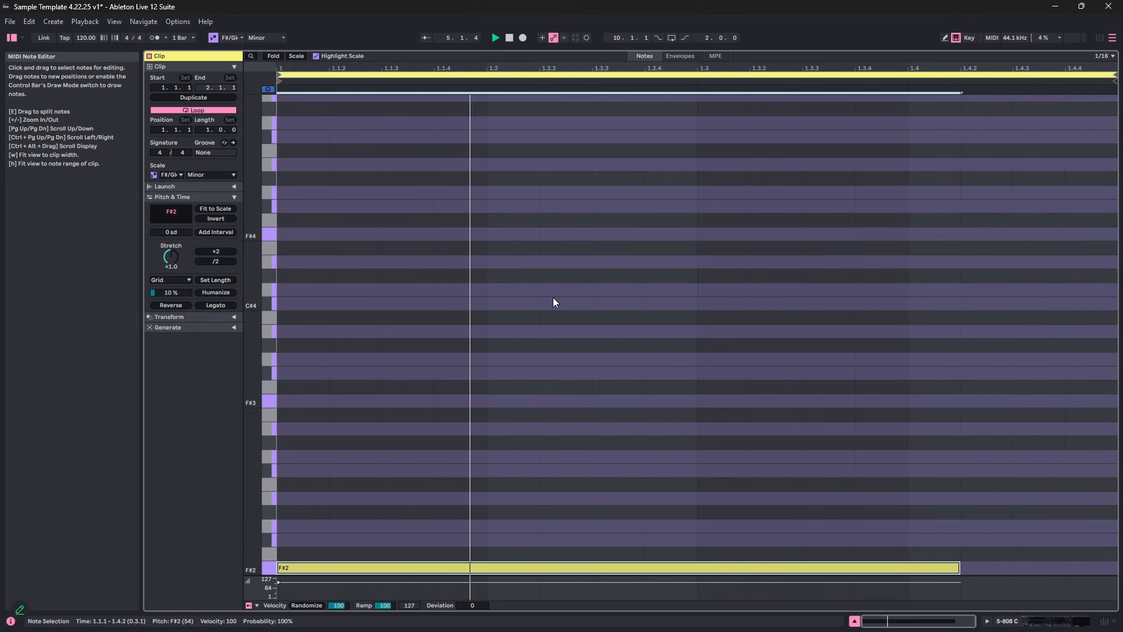
key(shift+Up)
key(ctrl+alt+e)
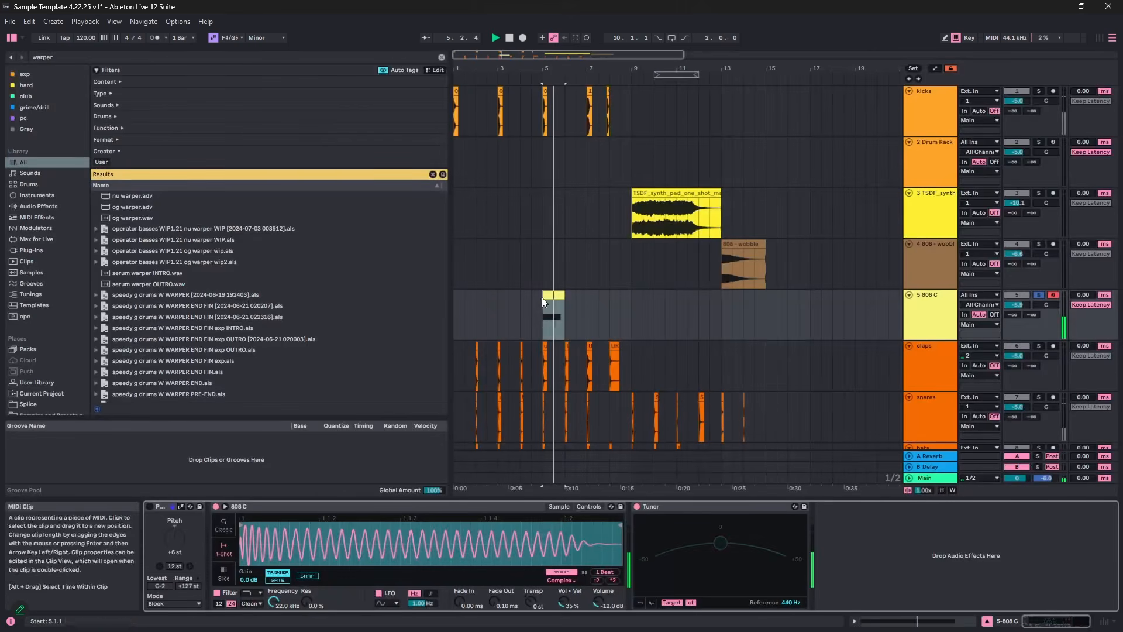
click(569, 574)
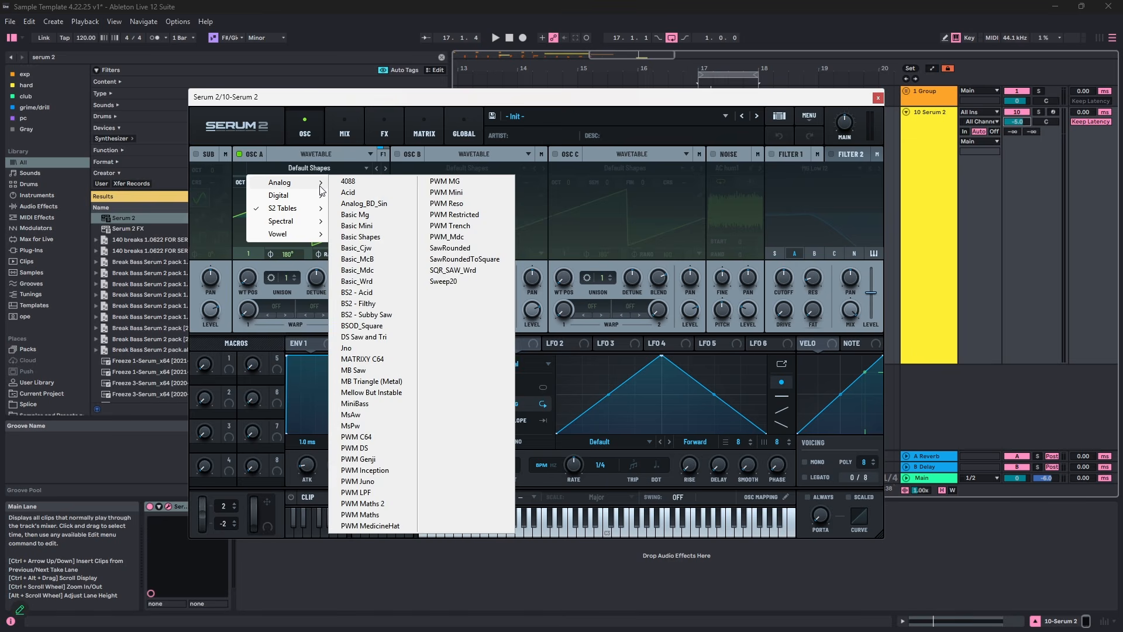
- Load the FFT_Add_2nds wavetable from the Digital category into Serum 2's Oscillator A
mouse_move(309, 198)
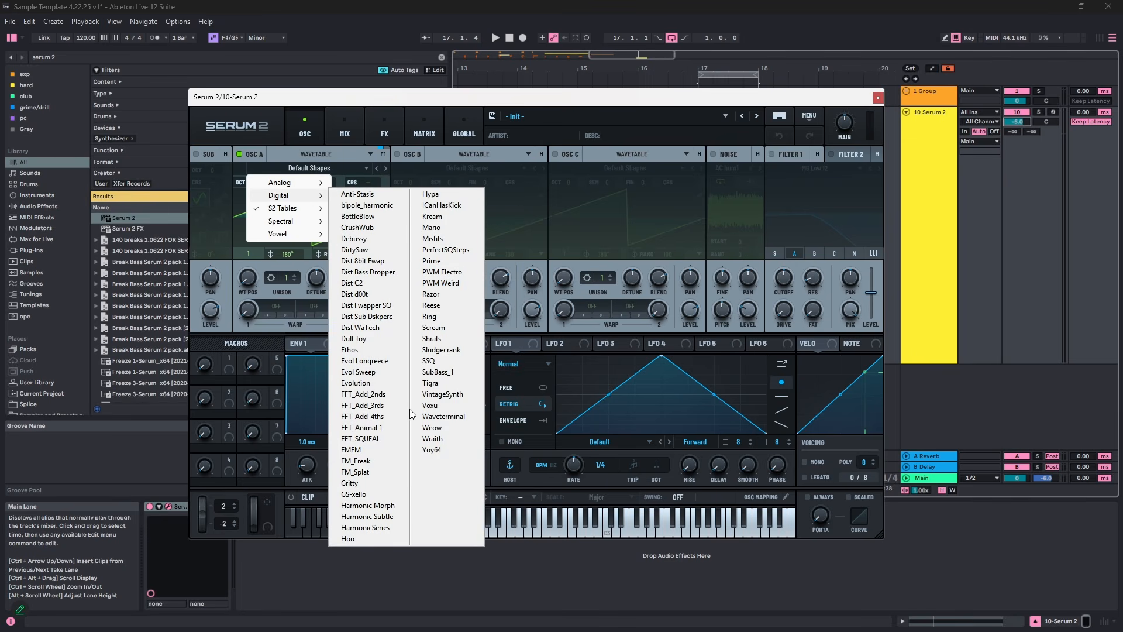
click(398, 395)
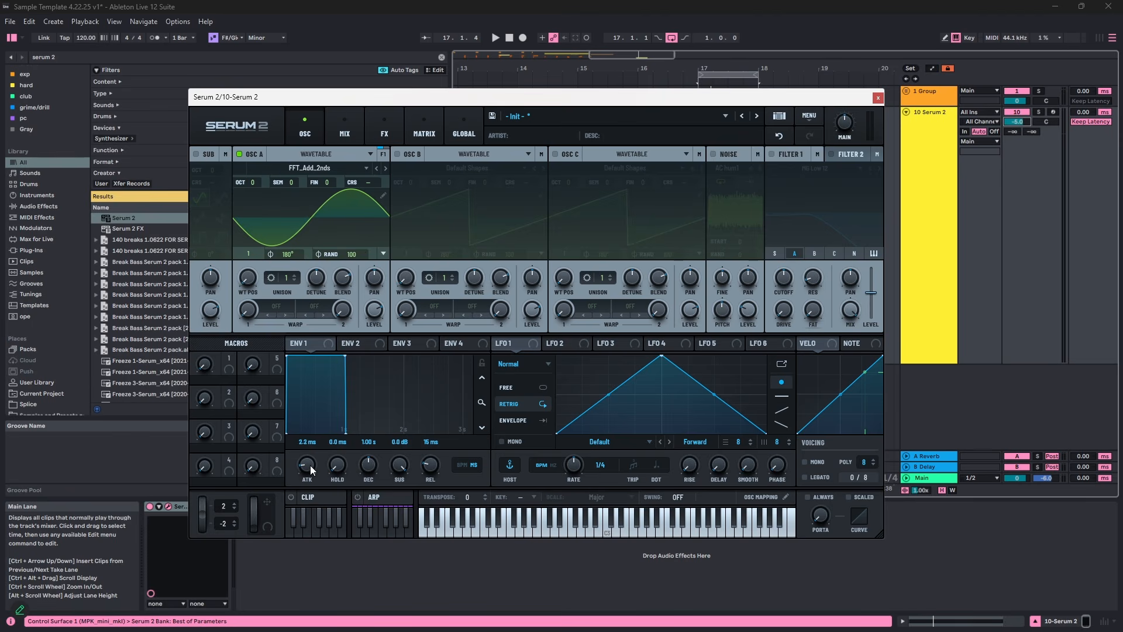
click(339, 166)
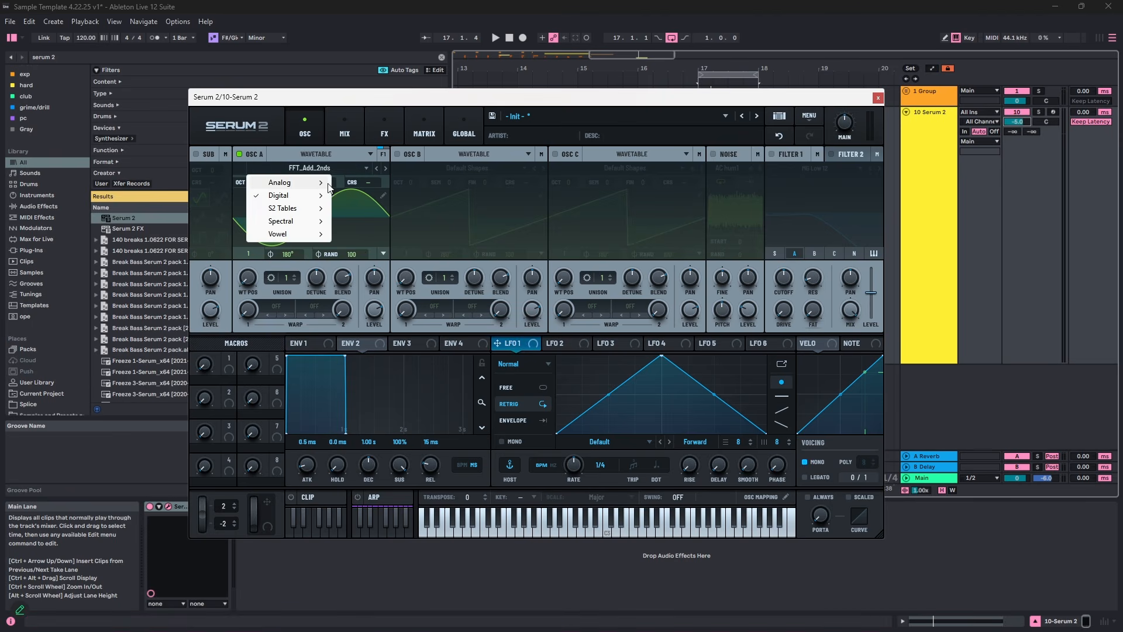
mouse_move(317, 199)
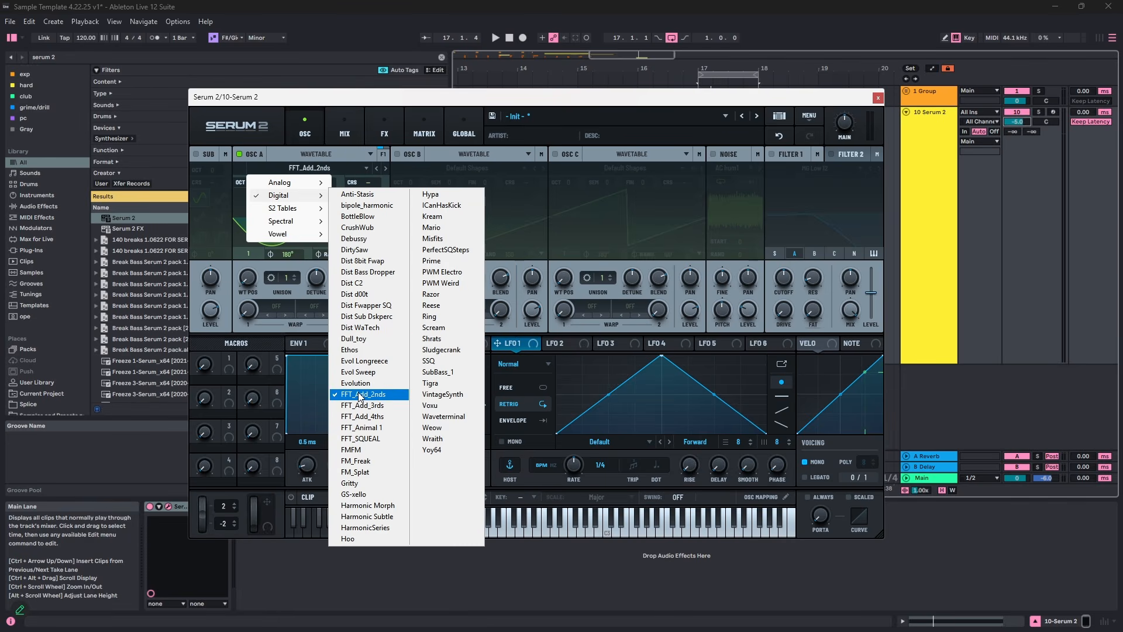
click(472, 104)
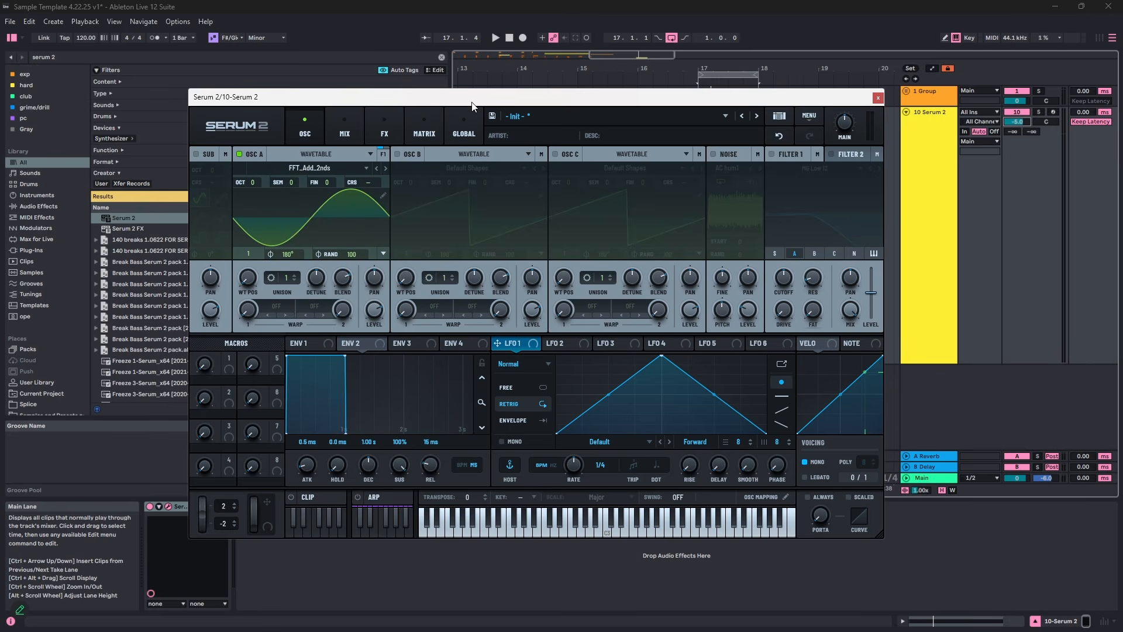
- Set Oscillator A's octave to -2 and assign LFO 1 to its wavetable position
key(space)
drag(262, 181, 265, 211)
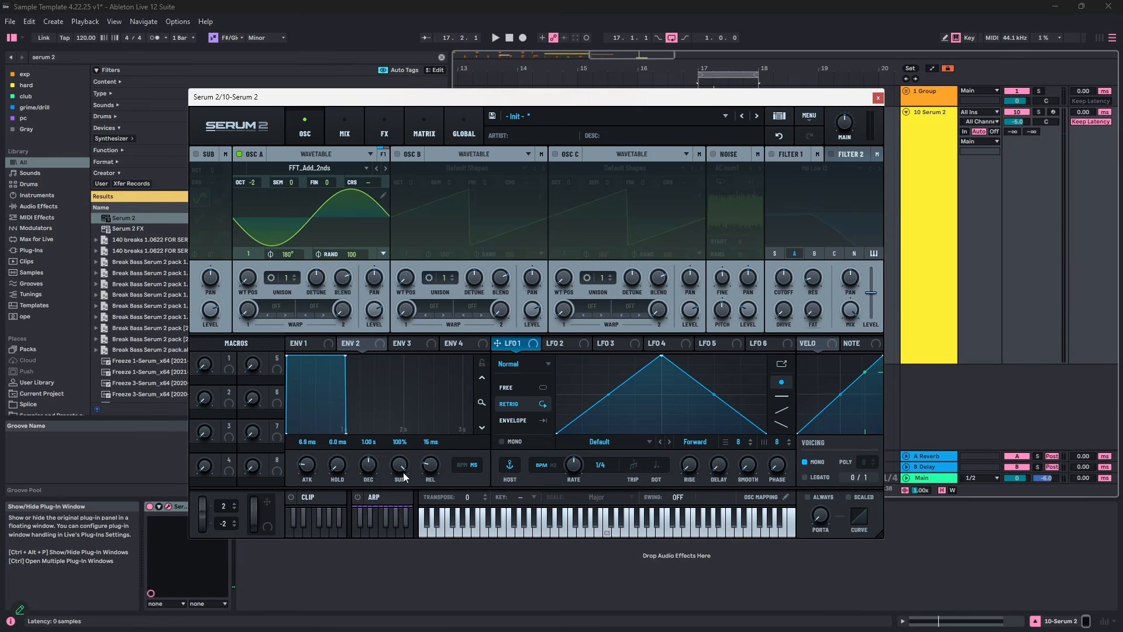
drag(423, 467, 424, 465)
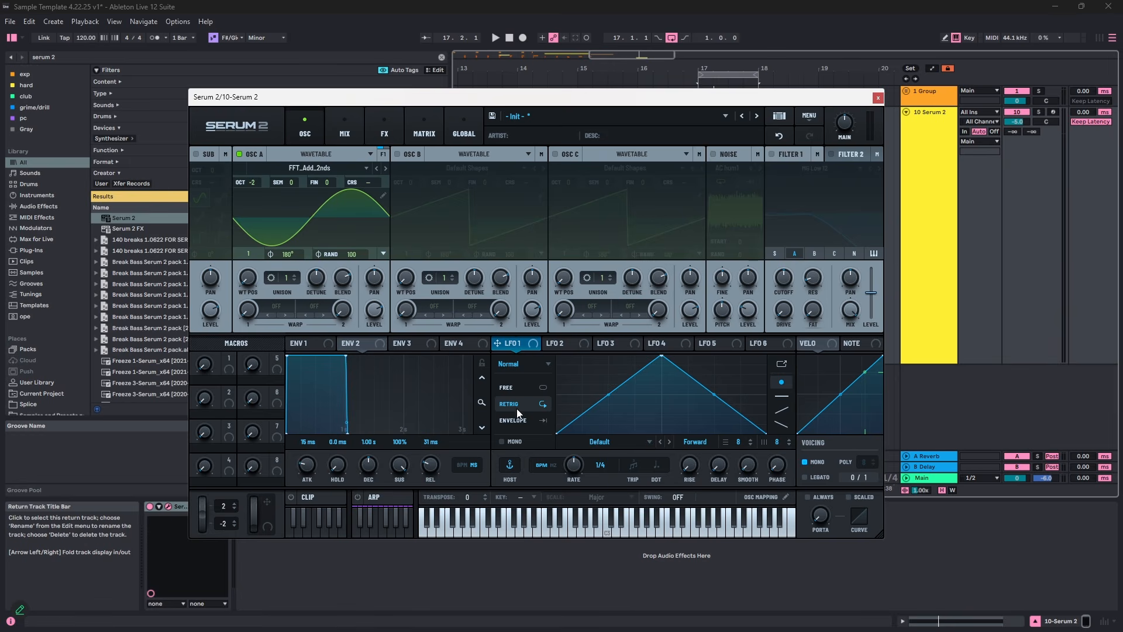
drag(531, 340, 247, 277)
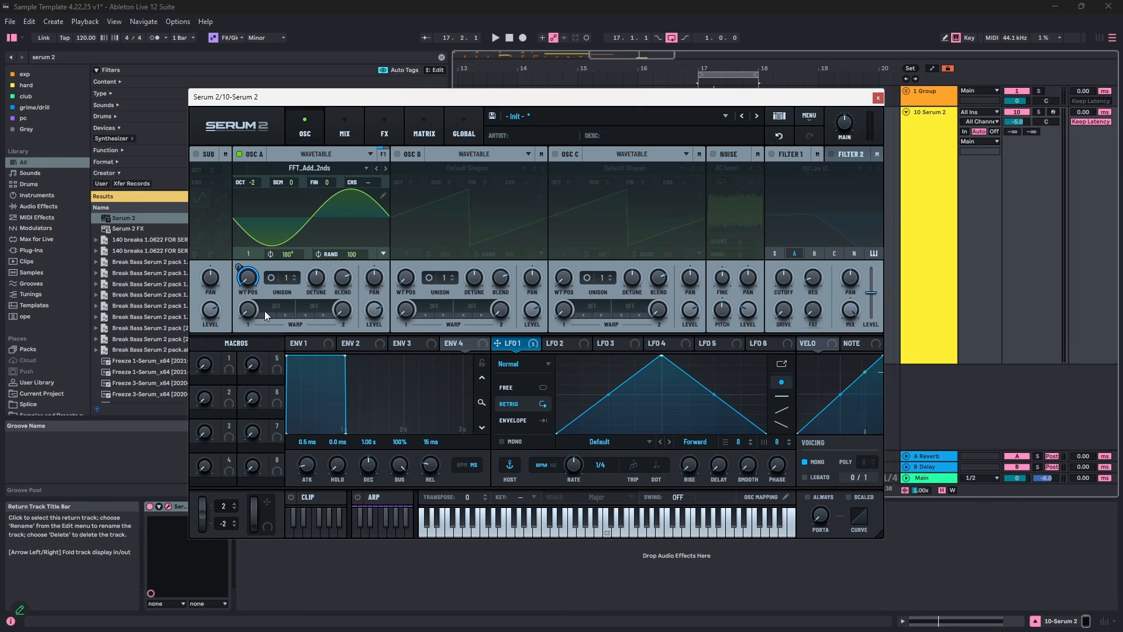
- Audition the wavetable modulation and set LFO 1 to Envelope mode
key(space)
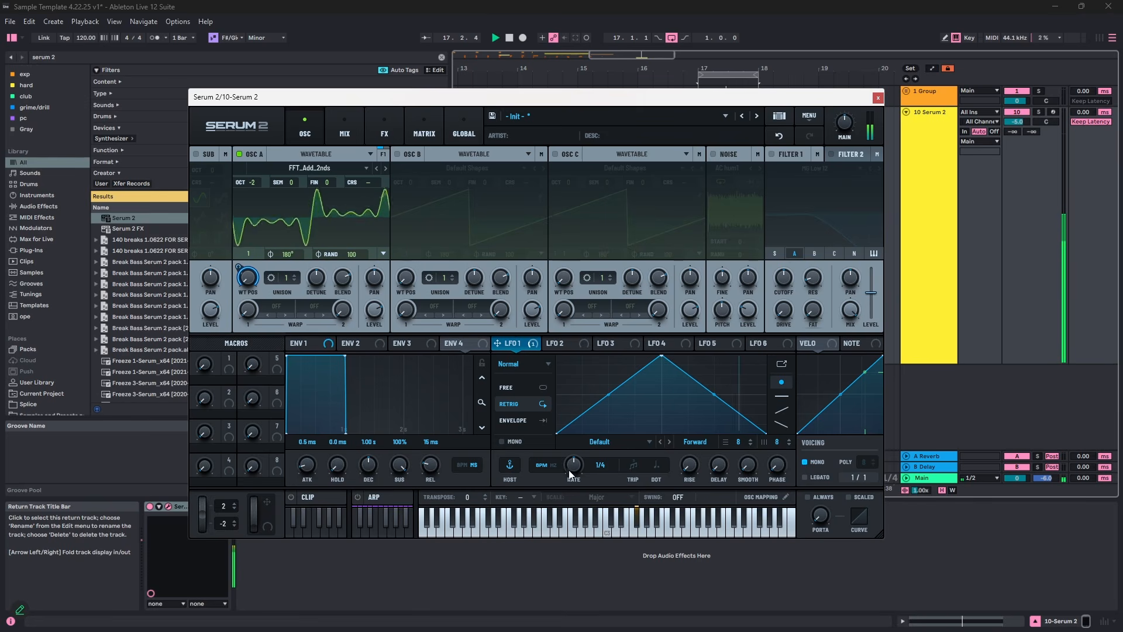
key(space)
click(531, 419)
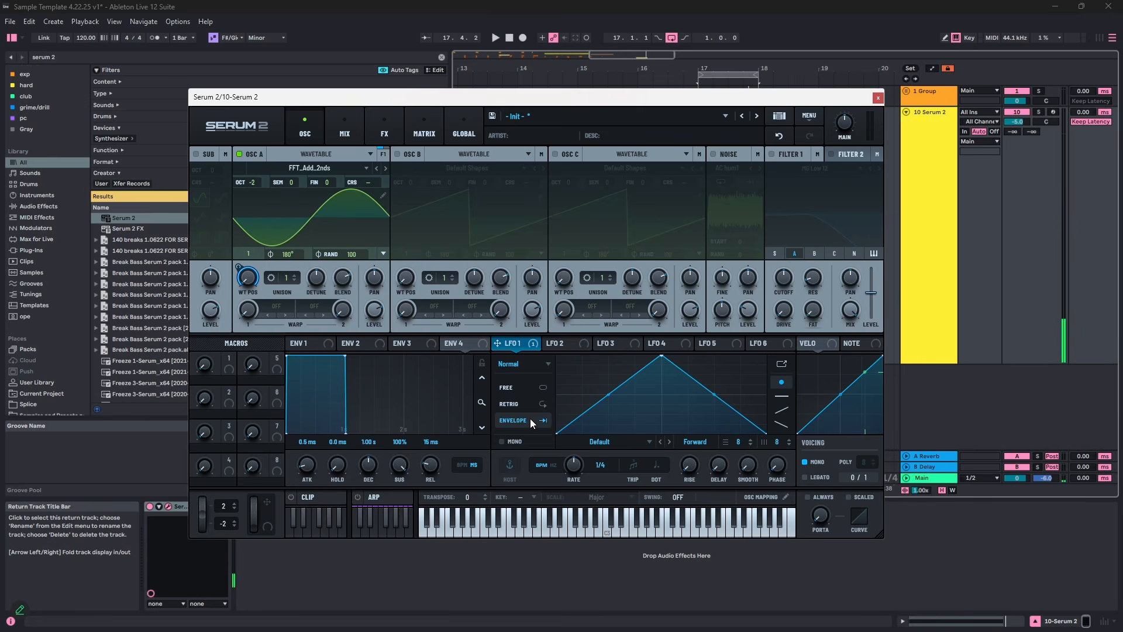
click(589, 515)
key(space)
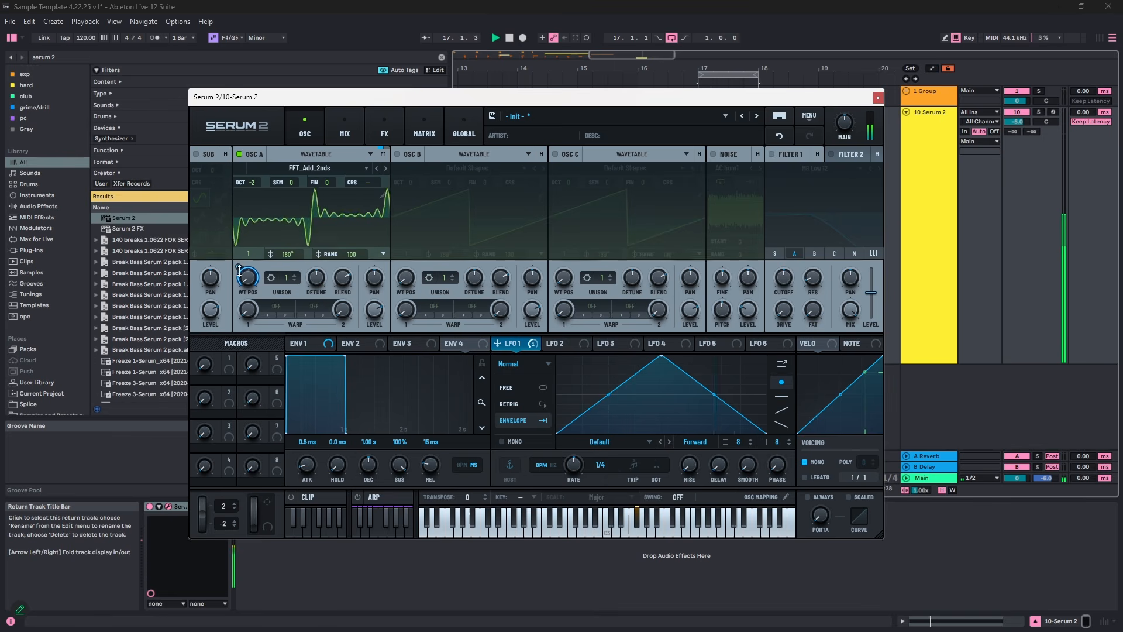
- Reduce LFO 1's modulation amount on the wavetable position and reshape LFO 1 into a single rising ramp across its full length
mouse_move(245, 313)
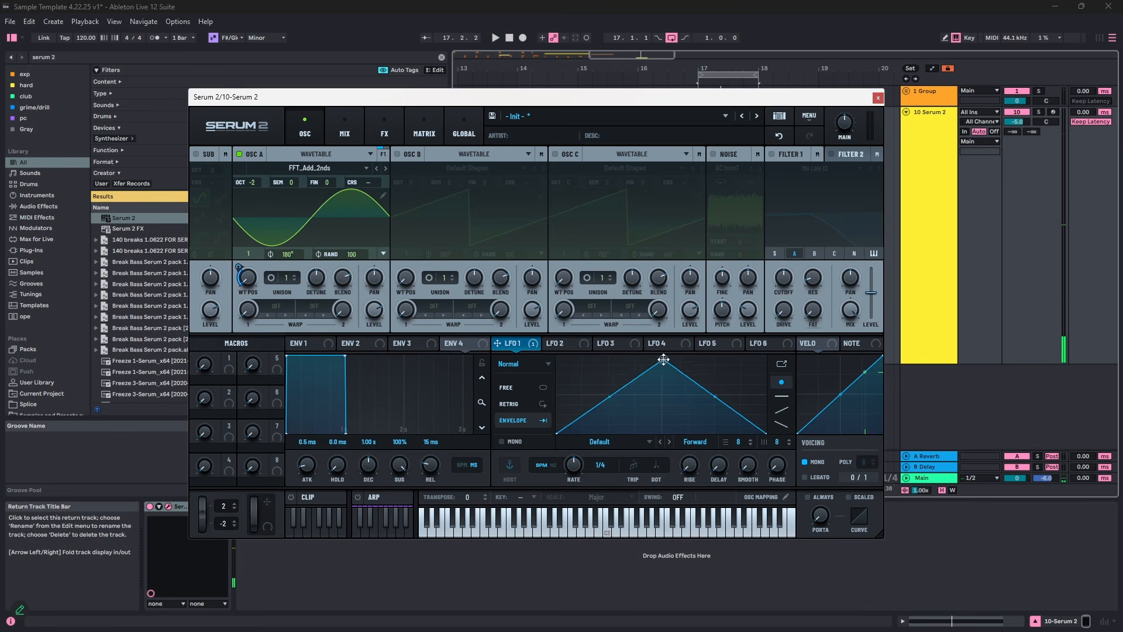
drag(663, 360, 766, 356)
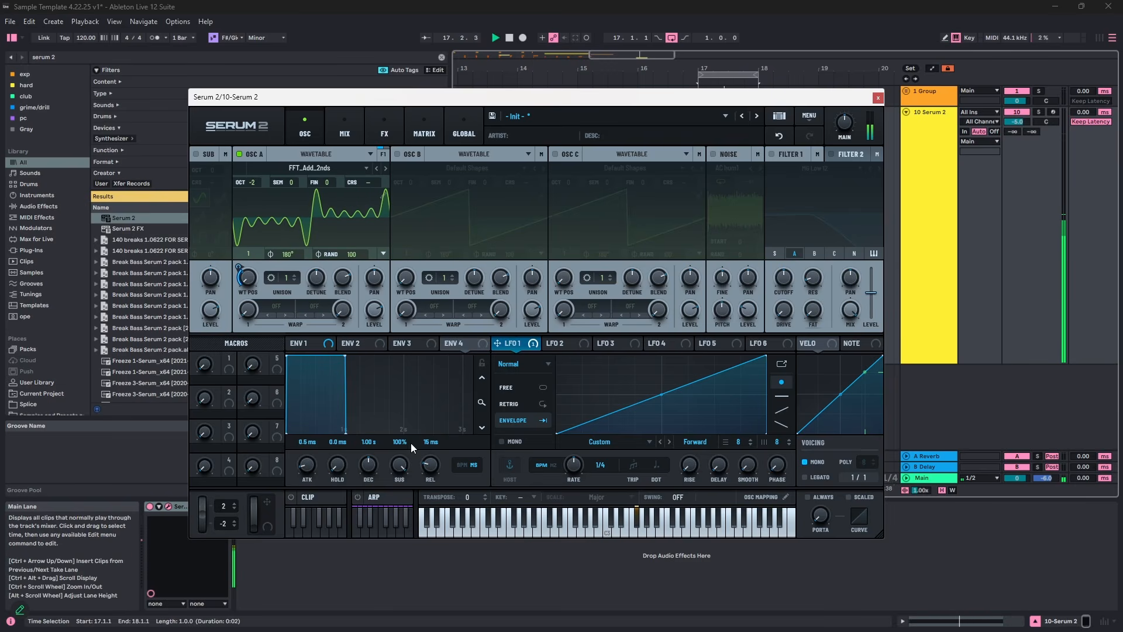
key(space)
- Shorten the F#3 note in the Serum 2 clip to two beats, ending at 1.3, and play it from the arrangement
click(878, 98)
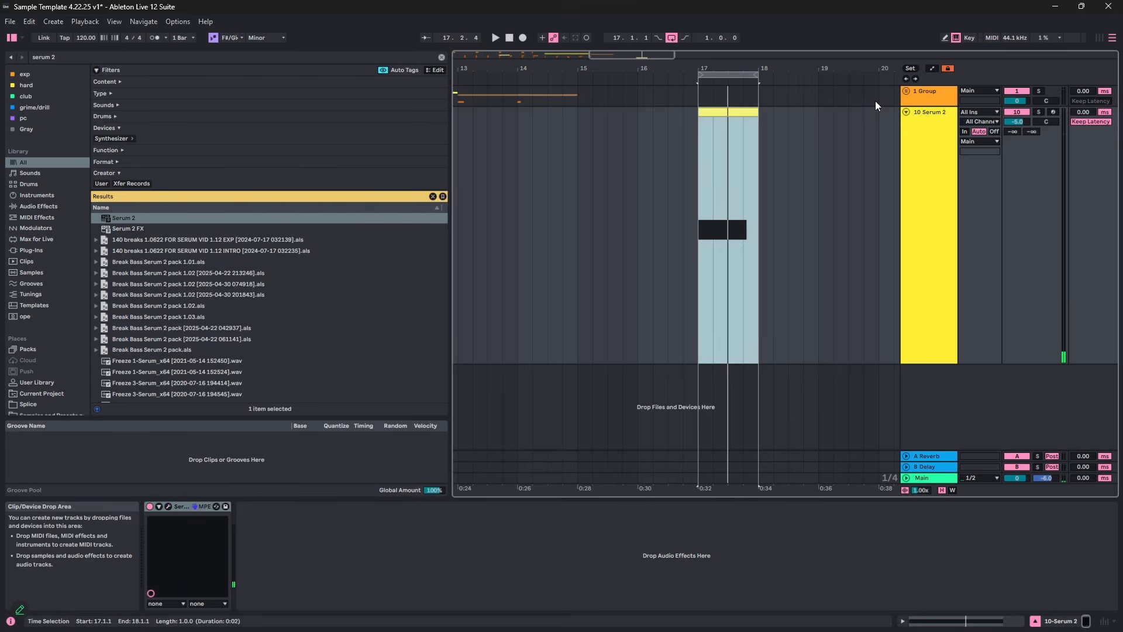
double_click(753, 107)
key(ctrl+a)
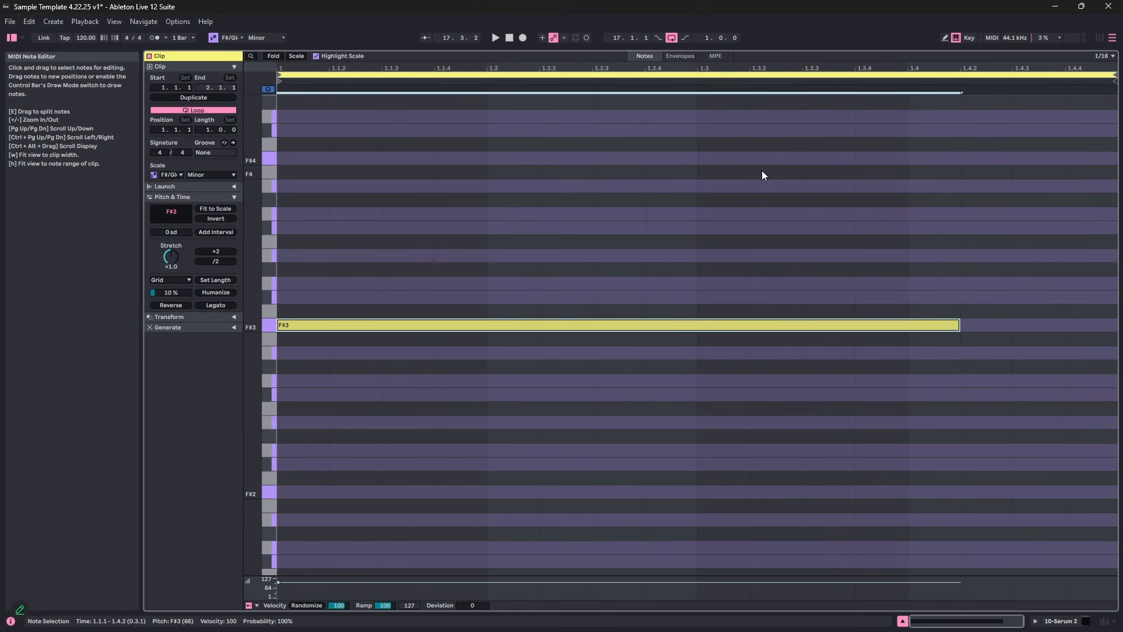
key(shift+Left)
key(shift+Left)
key(shift+Left)
key(shift+Left)
key(shift+Left)
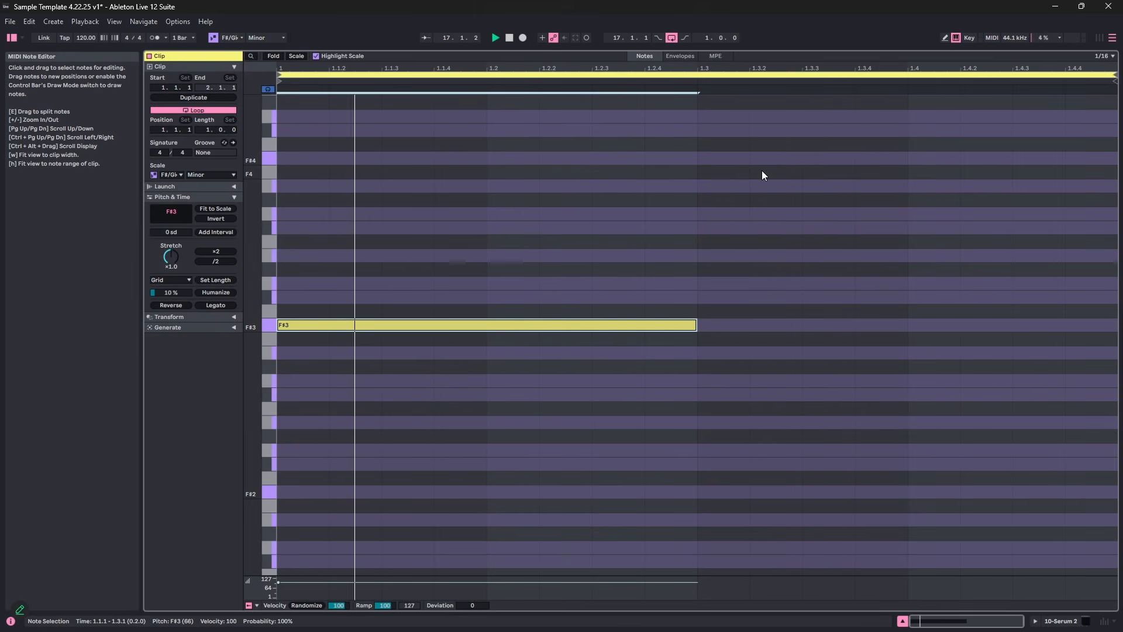
key(shift+Tab)
key(space)
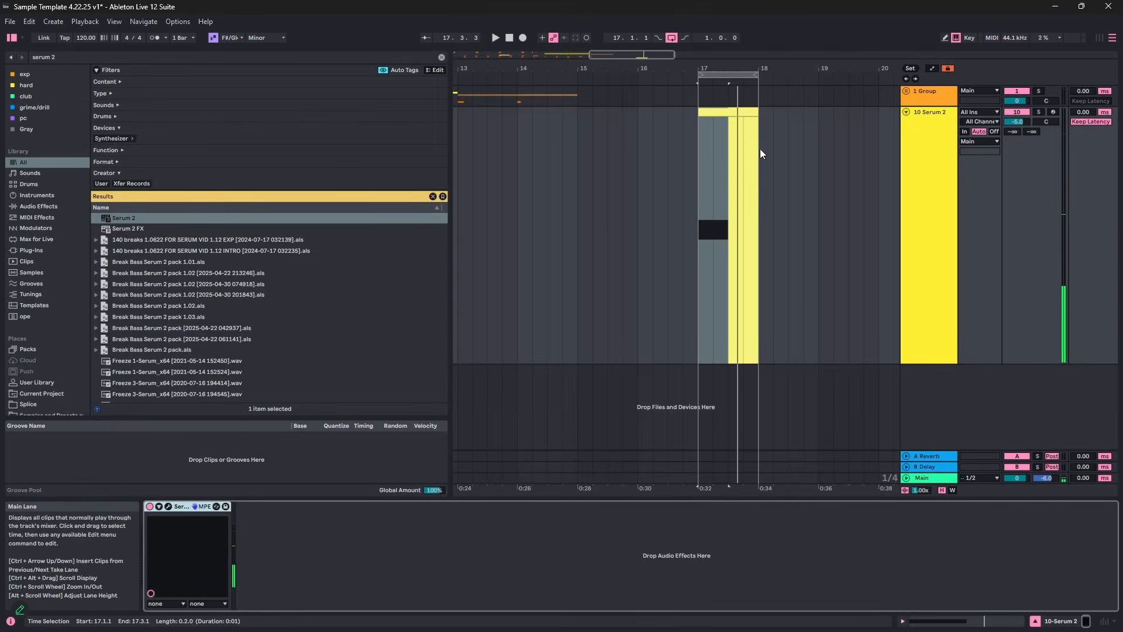
- Transpose the Serum 2 clip's note down an octave to F#2, audition it, and reopen the Serum 2 window
double_click(748, 113)
drag(523, 220, 490, 409)
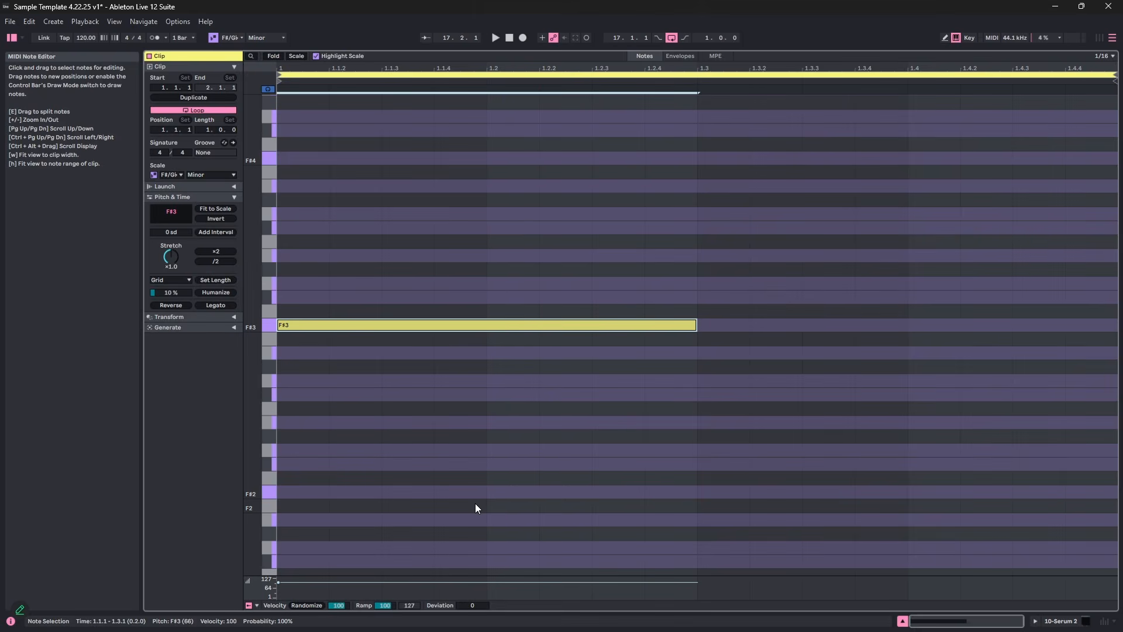
key(shift+Down)
key(space)
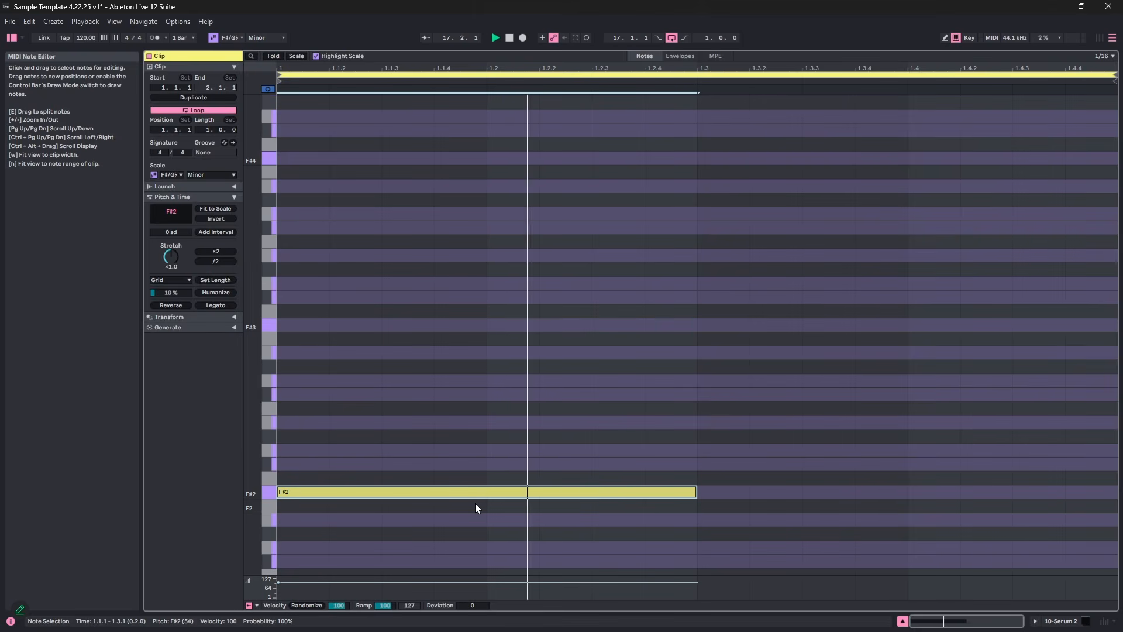
key(shift+Tab)
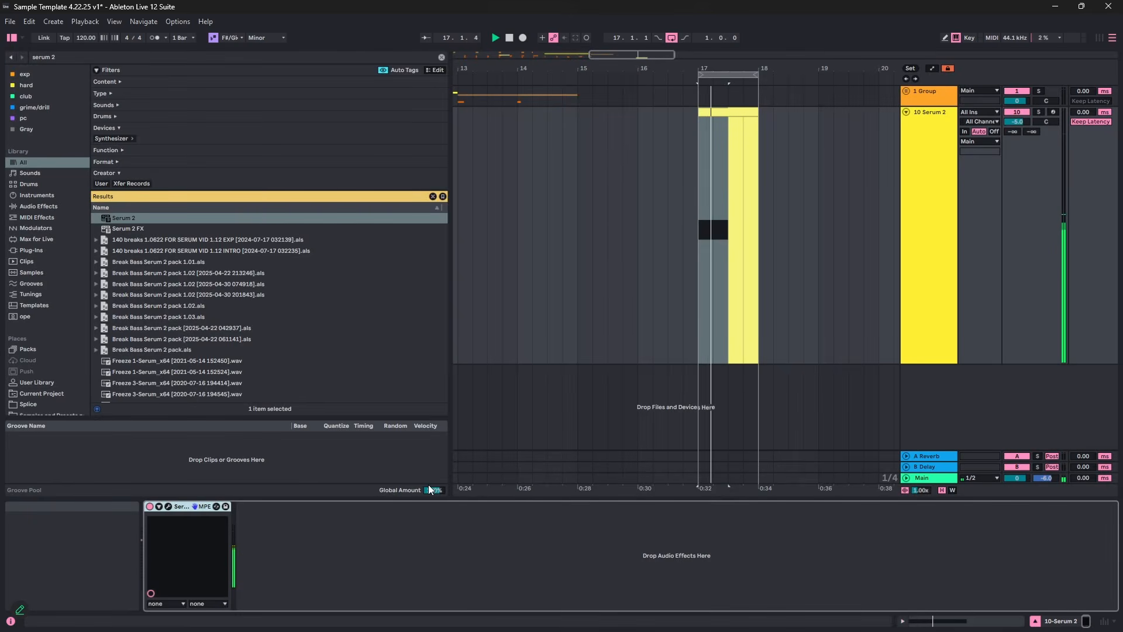
click(168, 506)
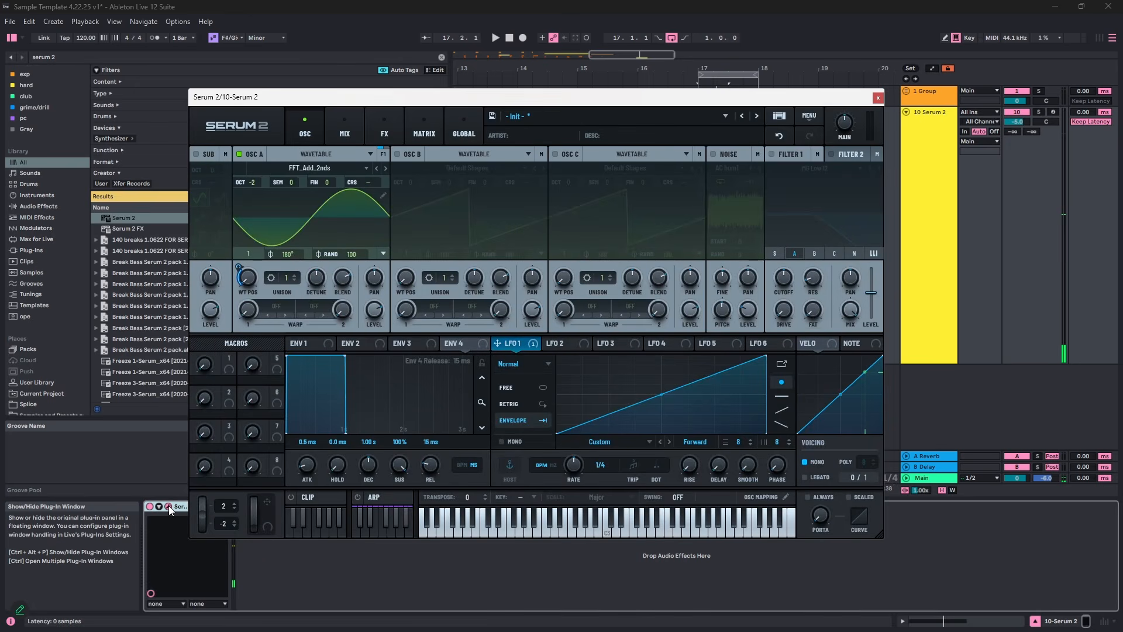
- Switch LFO 1's rate to Hz and audition the sound at 1.1 Hz
click(559, 465)
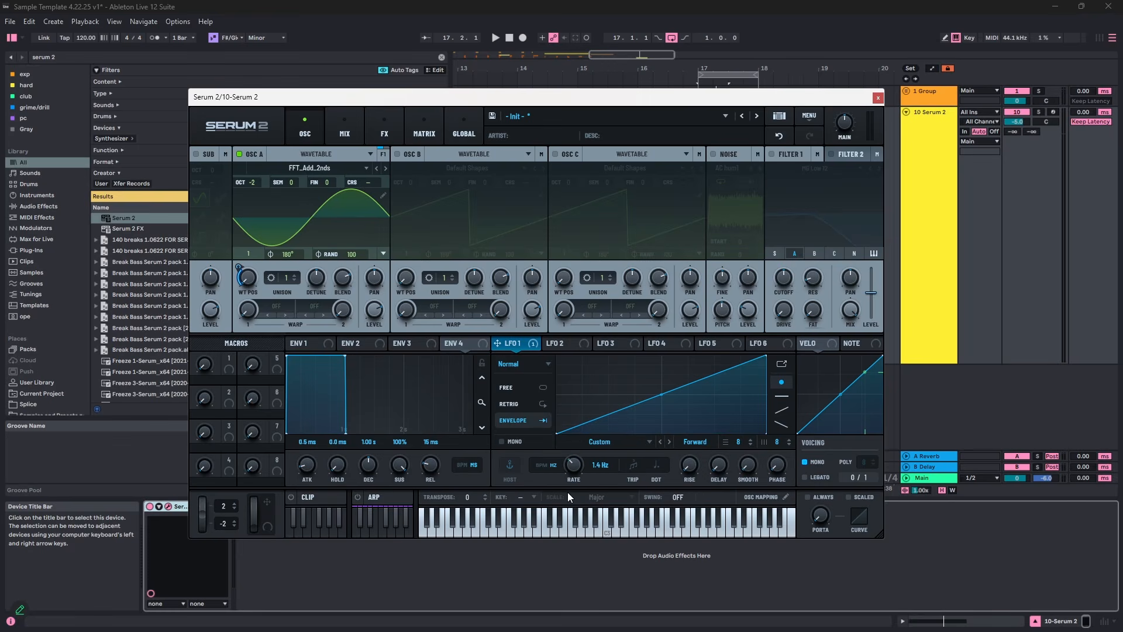
key(space)
drag(572, 467, 570, 475)
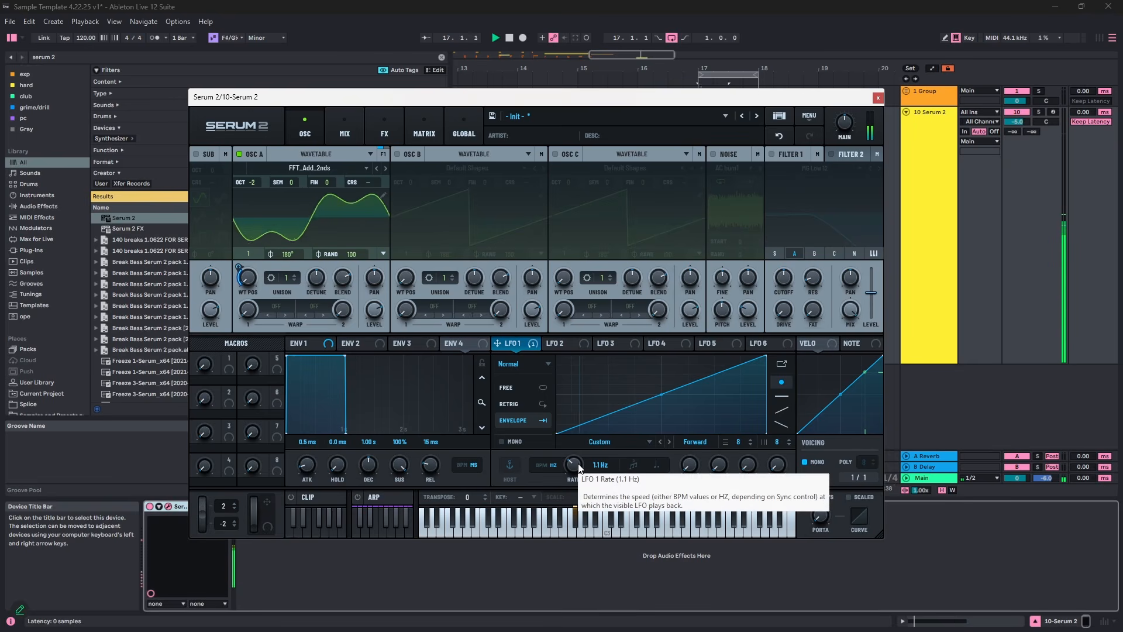
key(space)
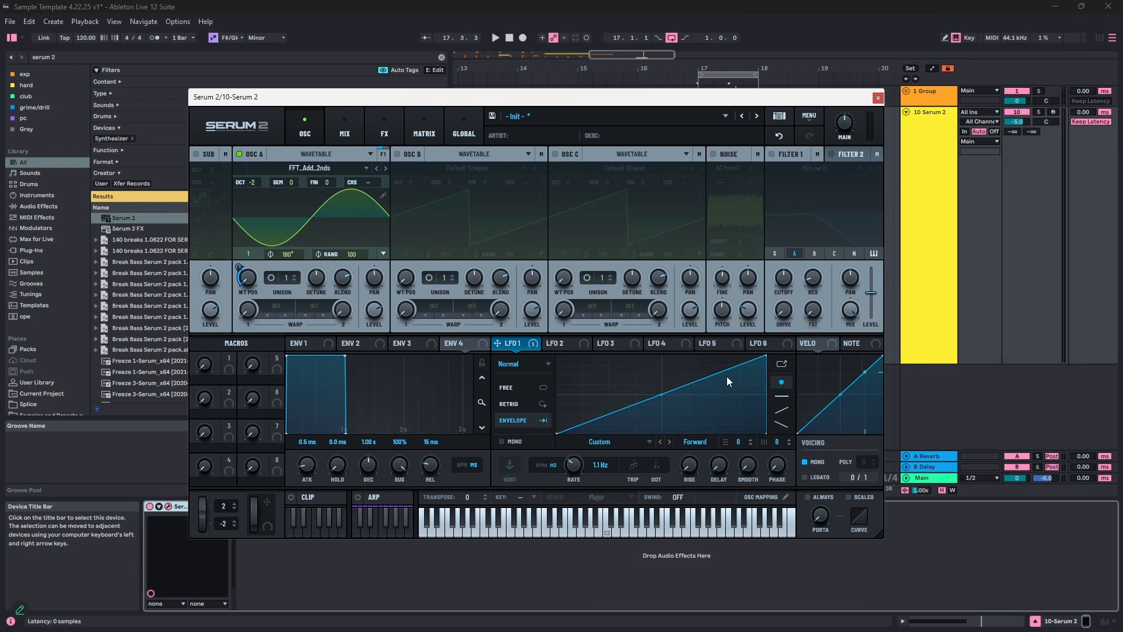
- Return LFO 1's rate to BPM sync and set it to 1/2 while auditioning
click(536, 465)
key(space)
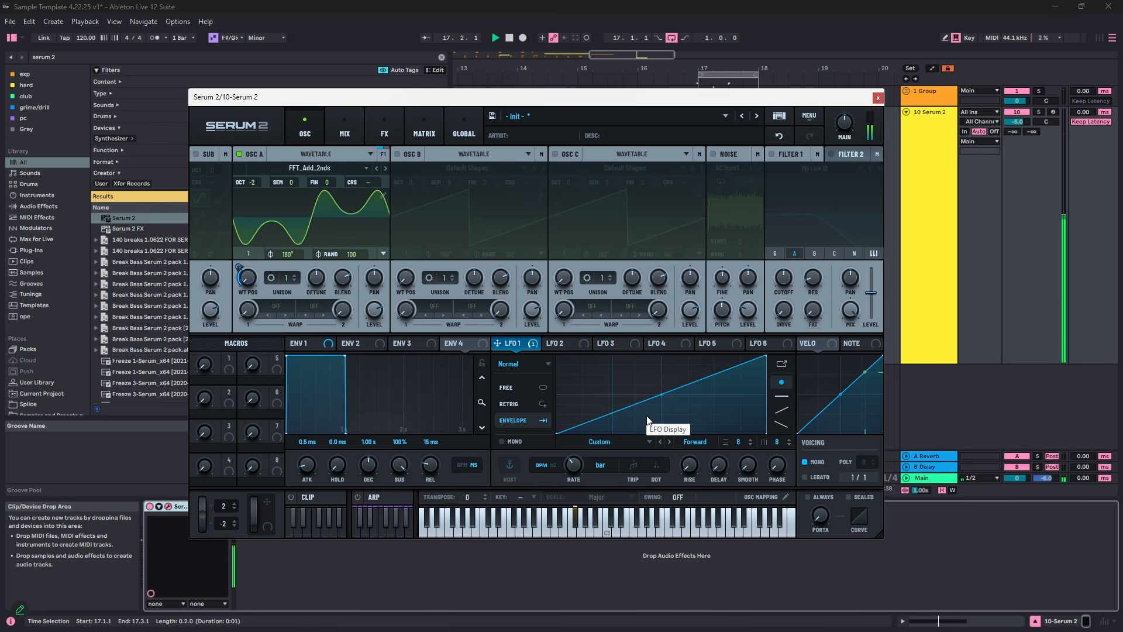
drag(573, 466, 581, 486)
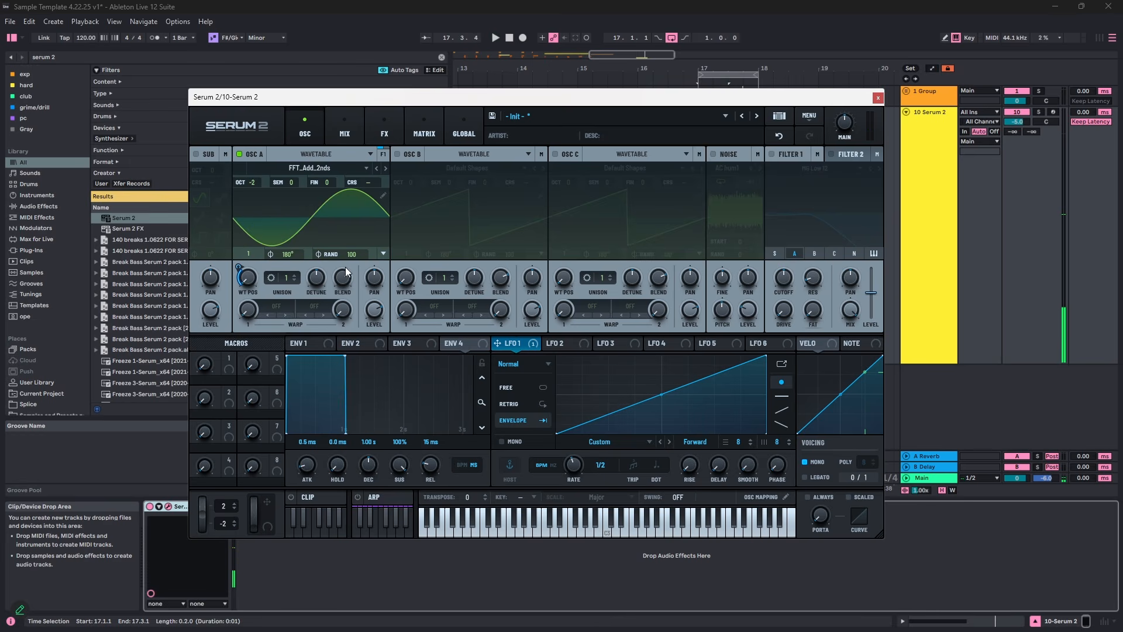
- Set Oscillator A's random phase to 0 and its unison to 7 voices, and audition the result
drag(352, 255, 343, 597)
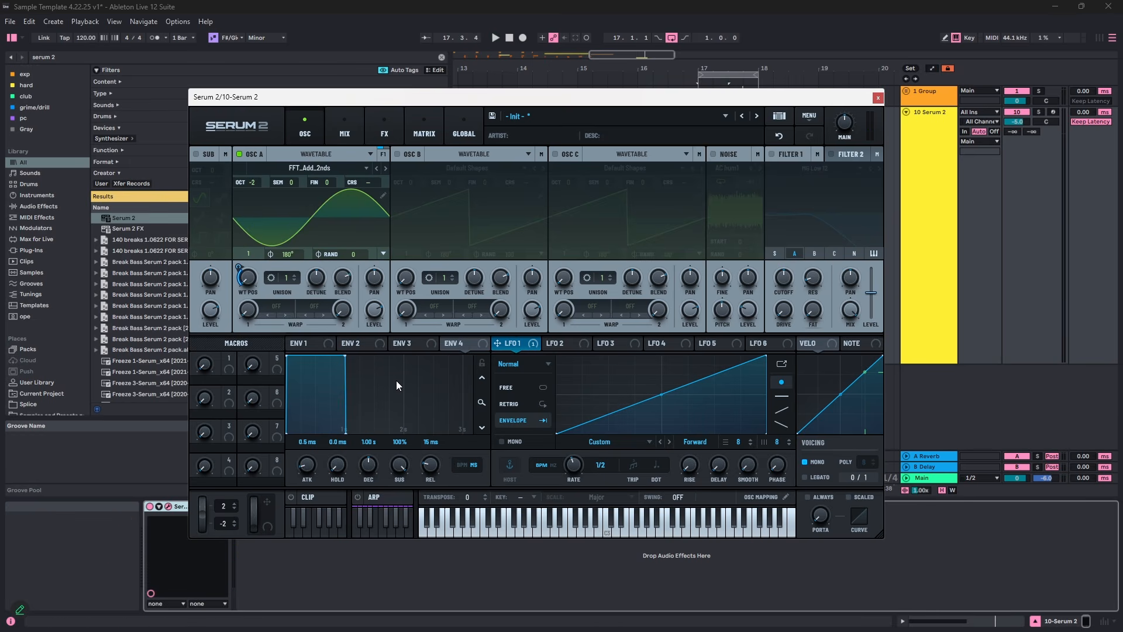
key(space)
drag(297, 275, 405, 33)
key(space)
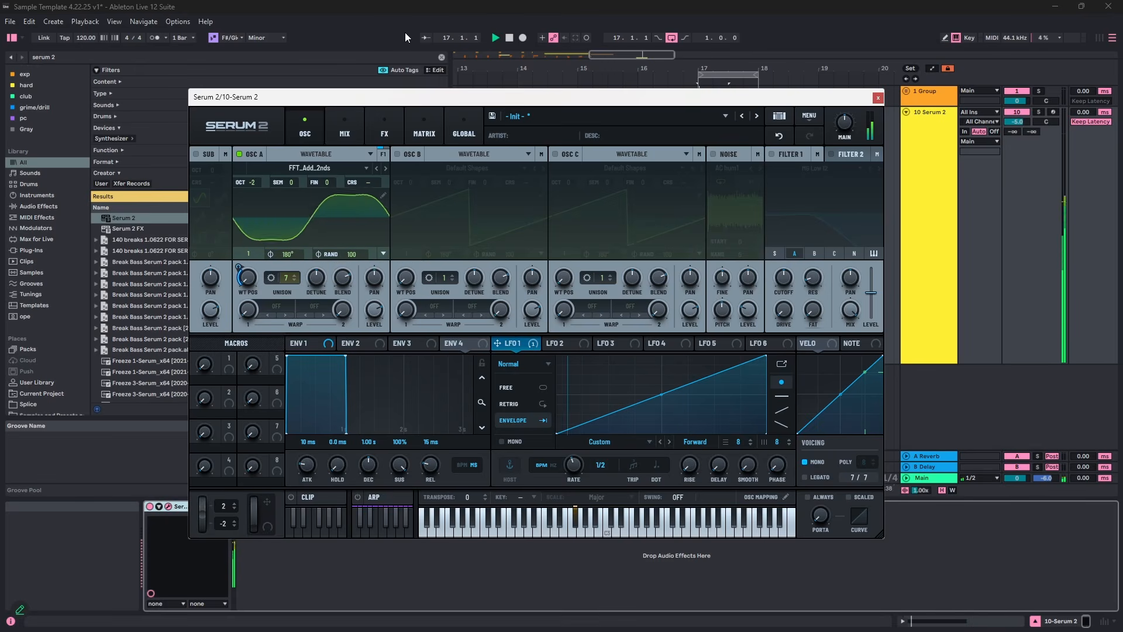
- Set Oscillator A's random phase to 23, compare 1 and 7 unison voices, and leave unison at 1
double_click(356, 253)
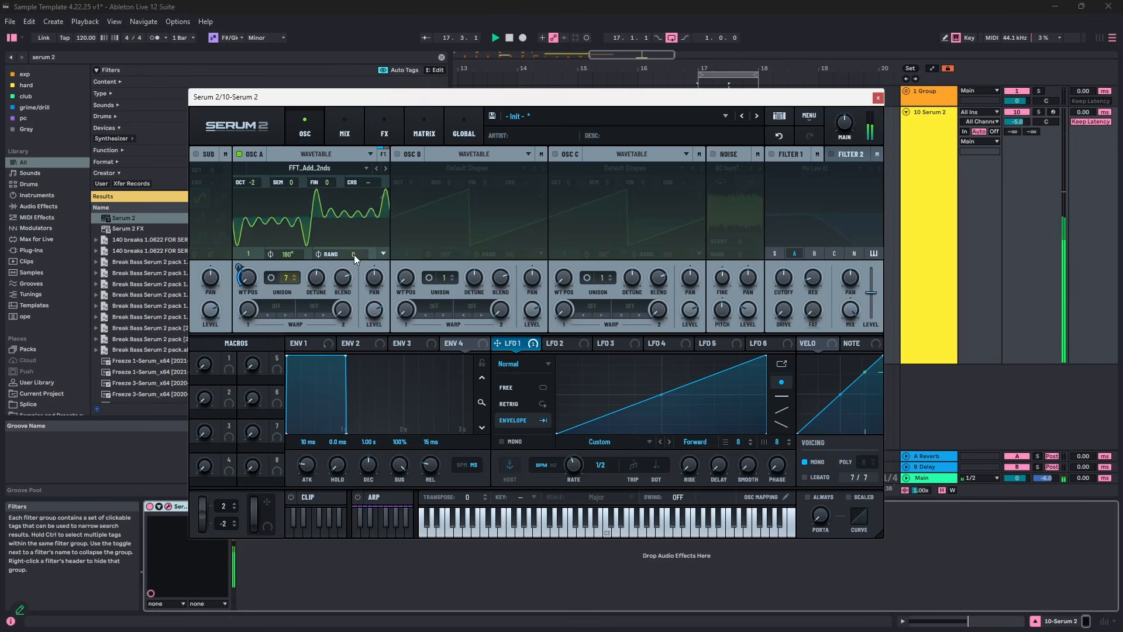
drag(353, 255, 363, 227)
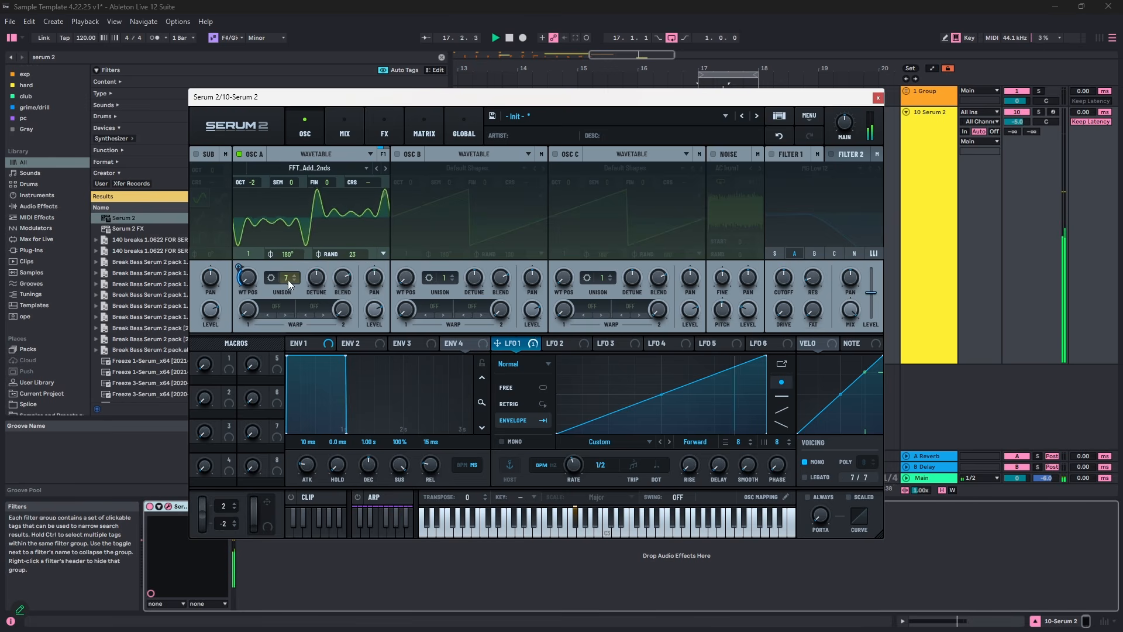
drag(282, 278, 273, 457)
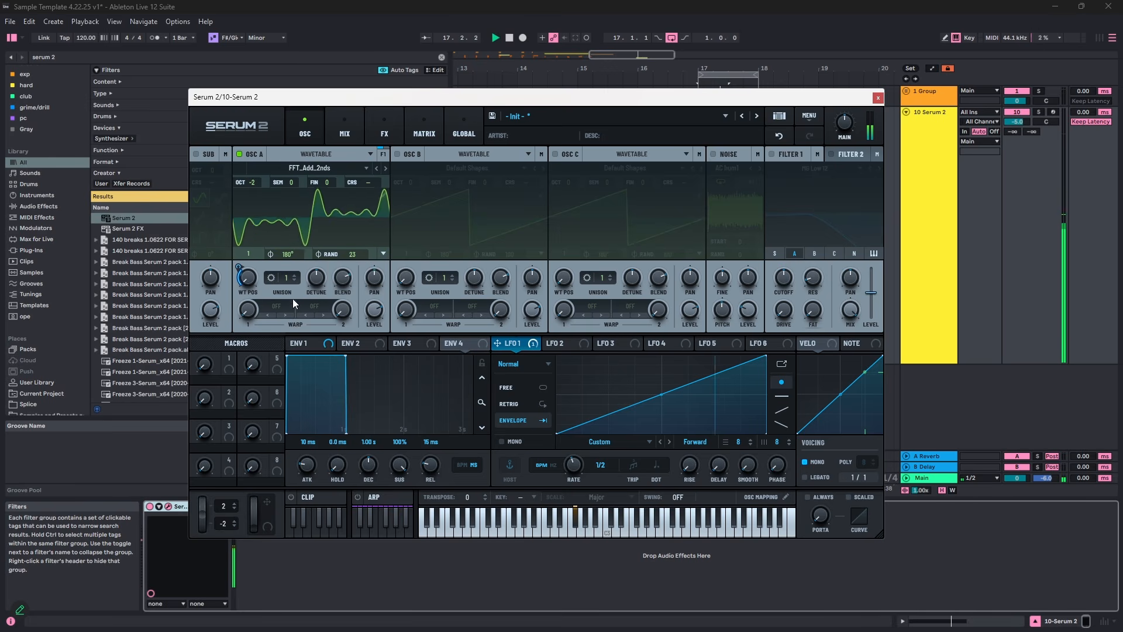
drag(288, 279, 297, 231)
key(space)
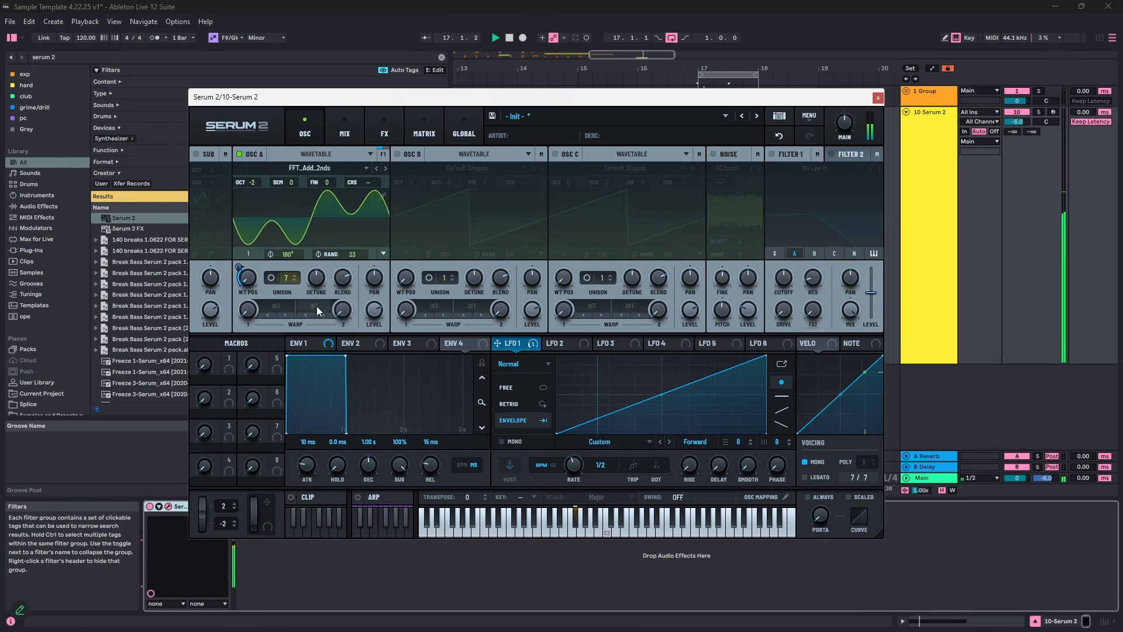
drag(289, 277, 306, 483)
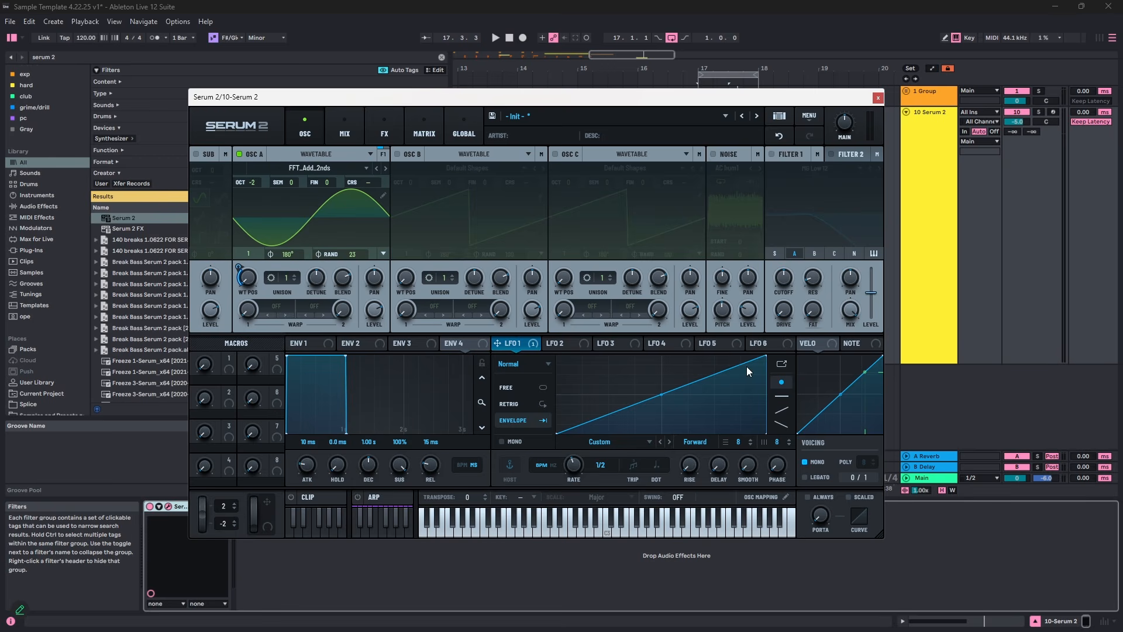
- Audition LFO 1 with its direction set to Reverse, and set the direction back to Forward
click(705, 444)
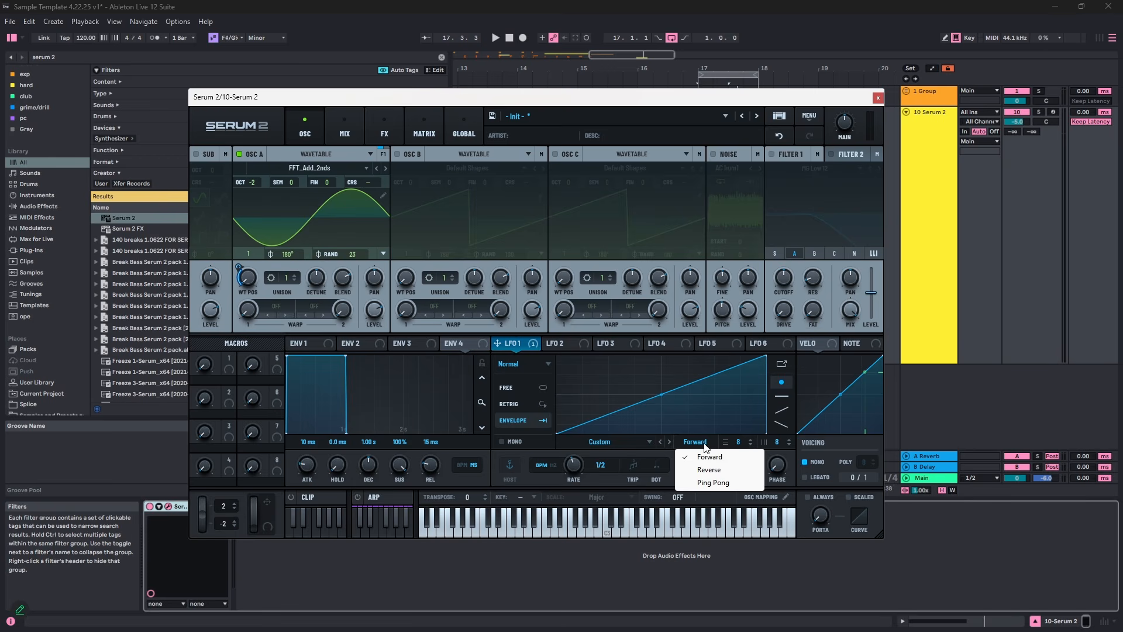
click(702, 468)
key(space)
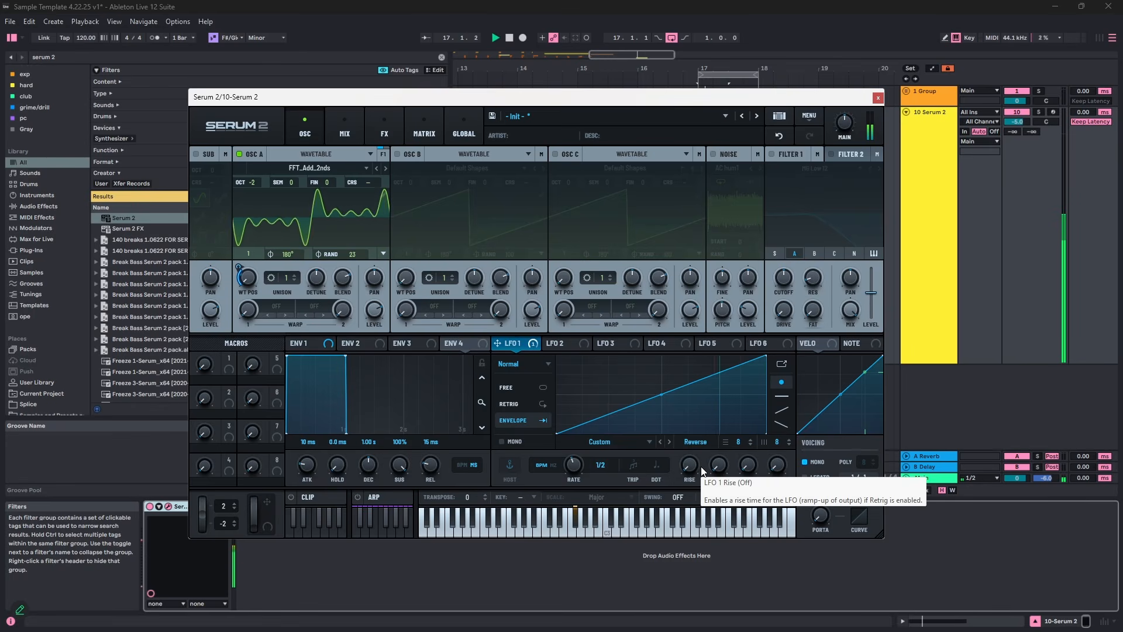
click(703, 442)
click(701, 455)
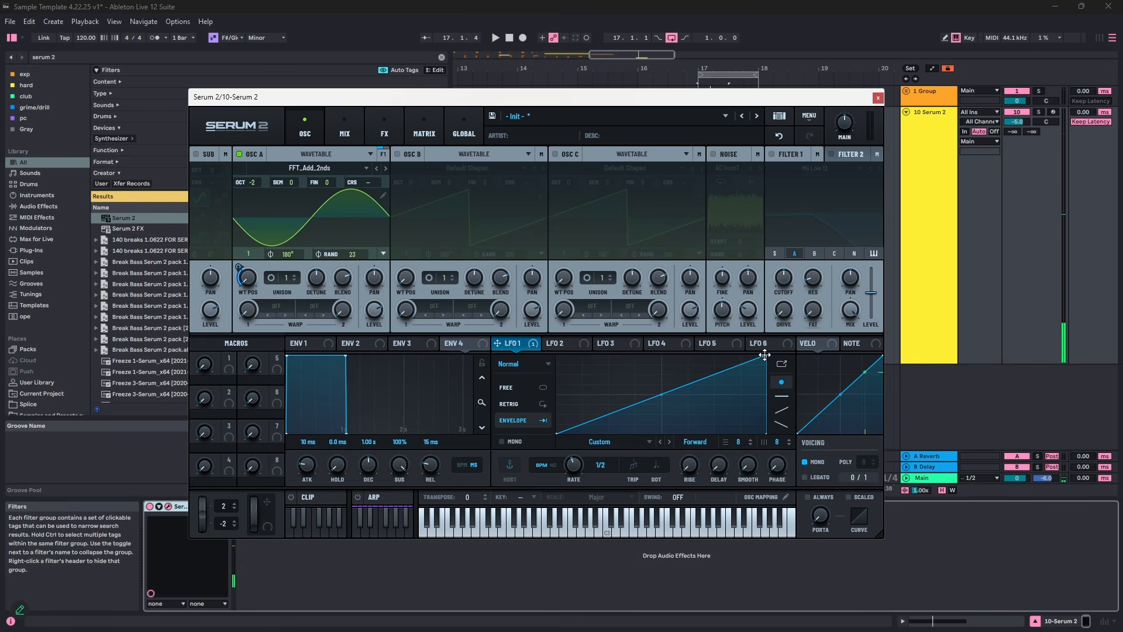
- Reshape LFO 1's curve into two peaks with a narrow dip between them, set its rate to bar, and audition it
drag(767, 354, 688, 355)
key(space)
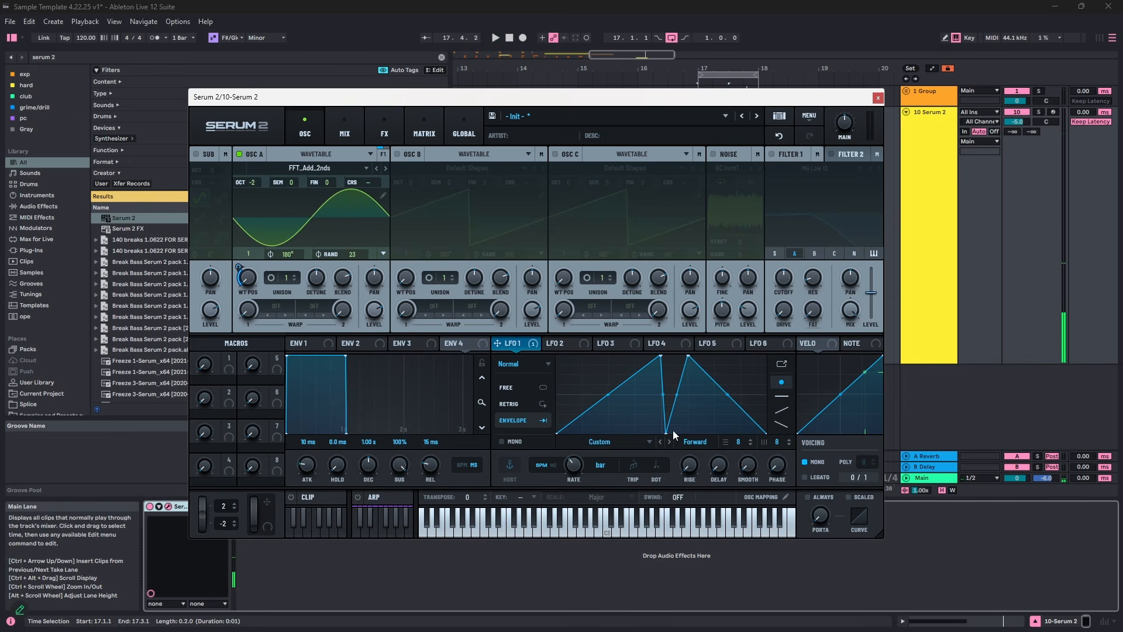
- Load the basic Saw Up shape into LFO 1 and audition it
click(592, 444)
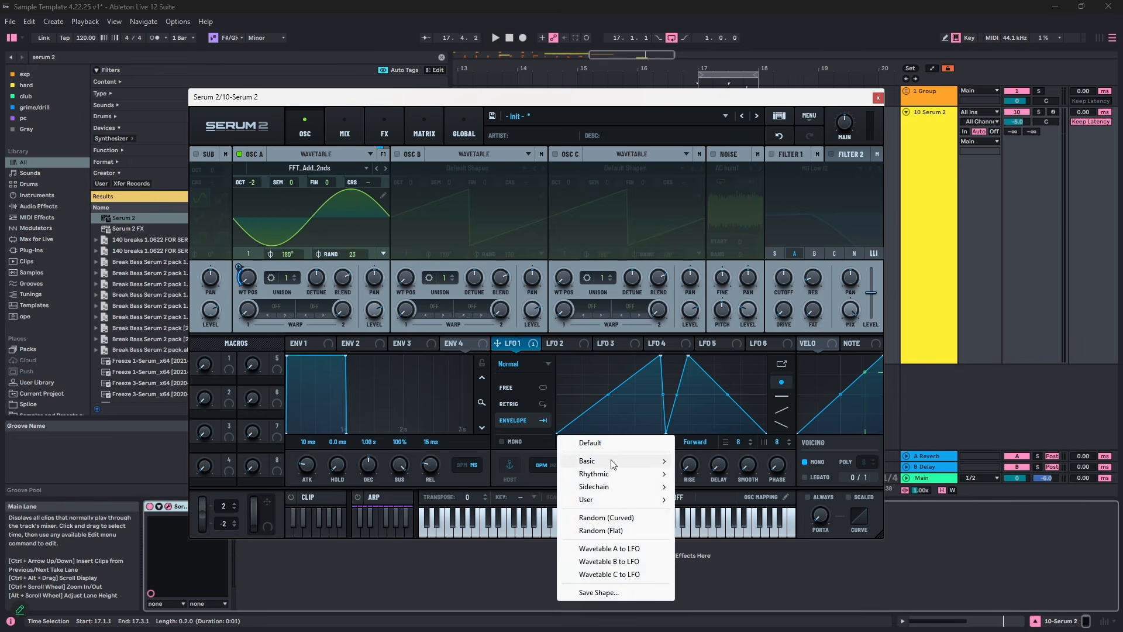
mouse_move(609, 461)
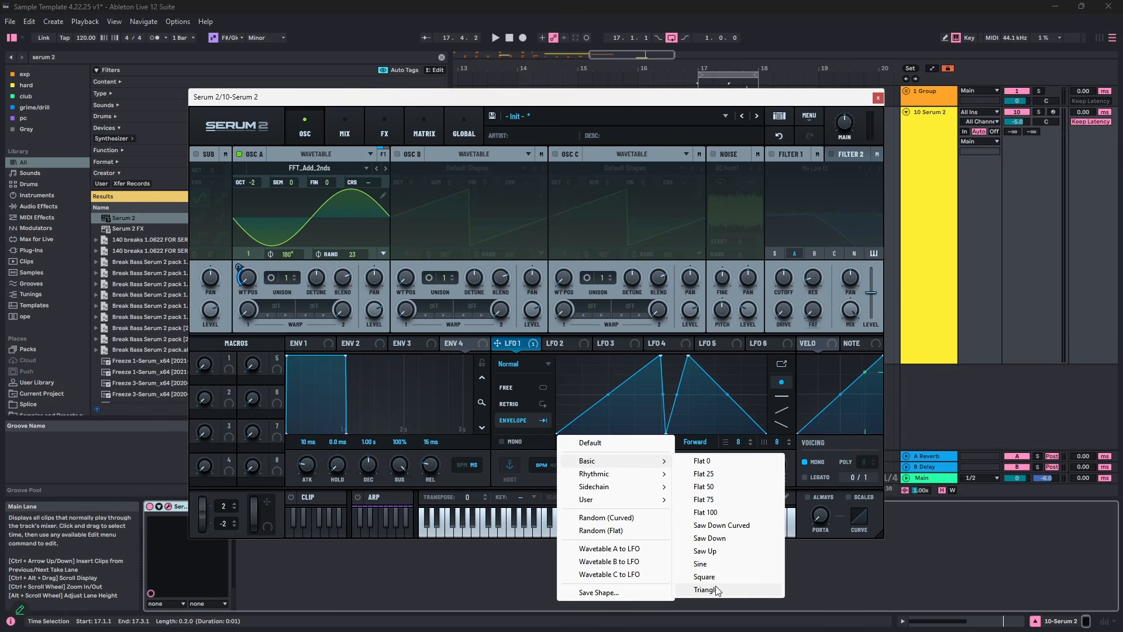
click(720, 553)
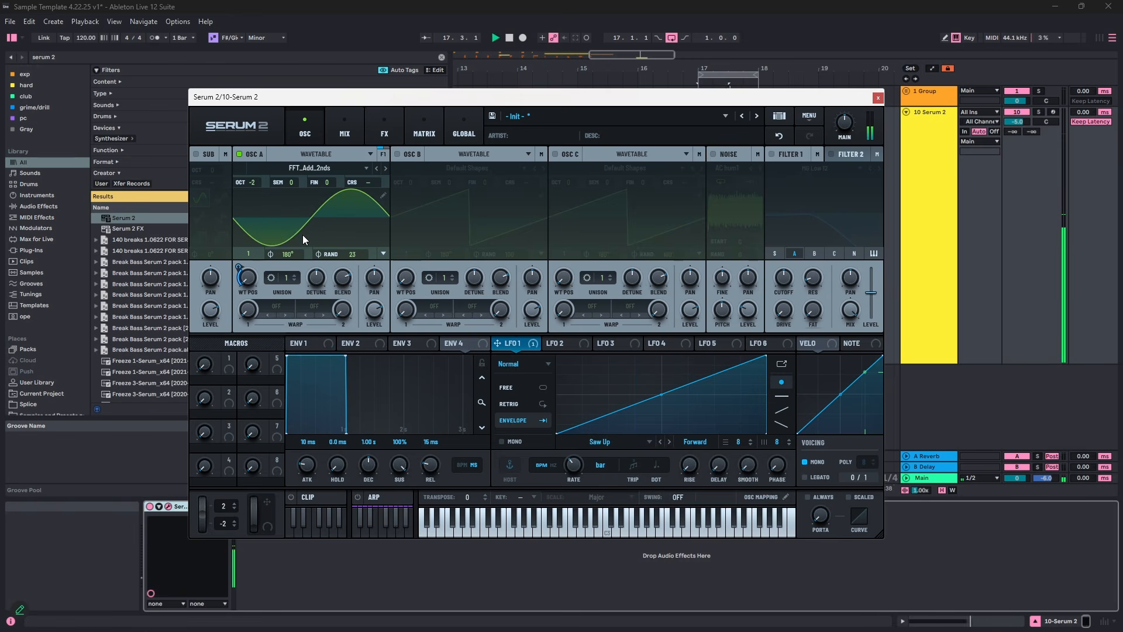
- Turn off Oscillator A, turn on Oscillator B, load its analog Basic Mini wavetable, and set the wavetable position to 3
click(240, 154)
click(399, 154)
click(463, 167)
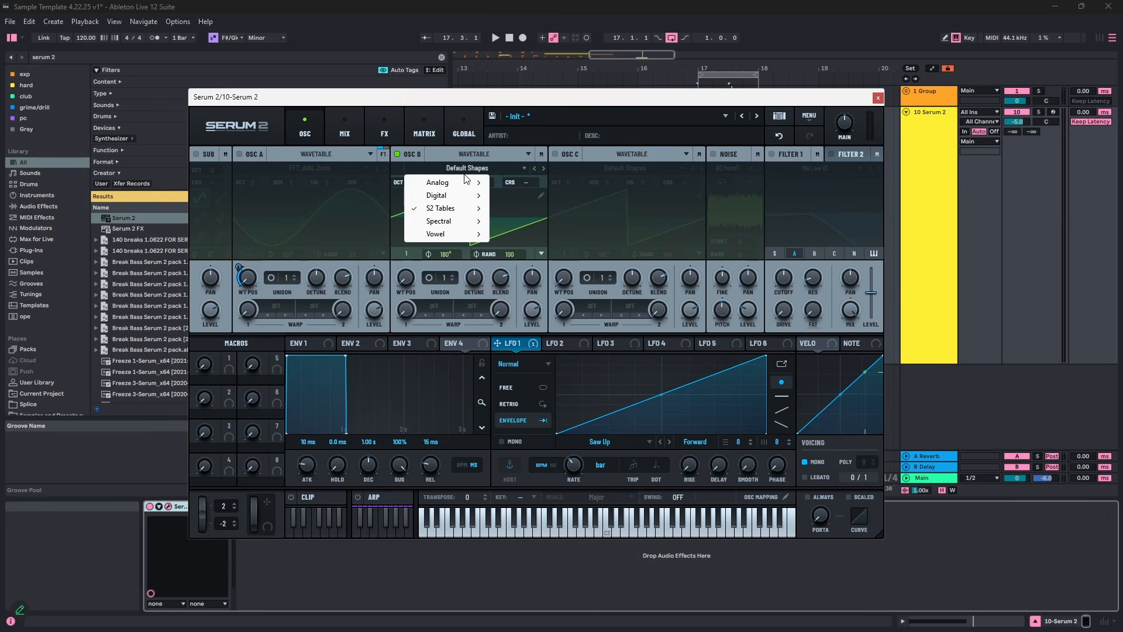
mouse_move(448, 182)
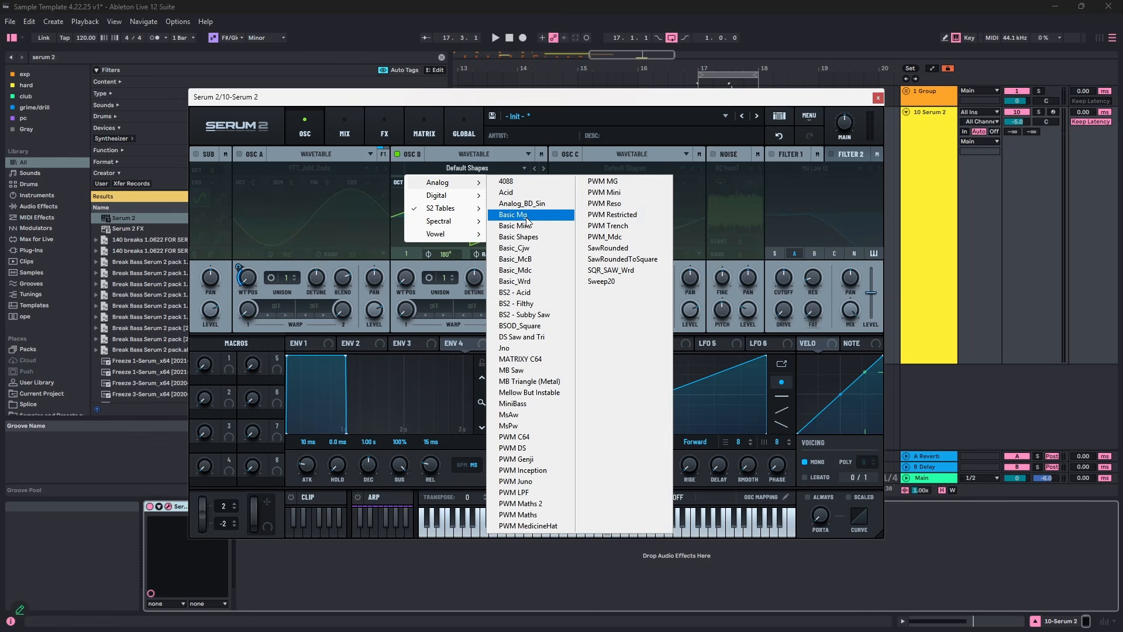
click(524, 226)
drag(411, 271, 431, 220)
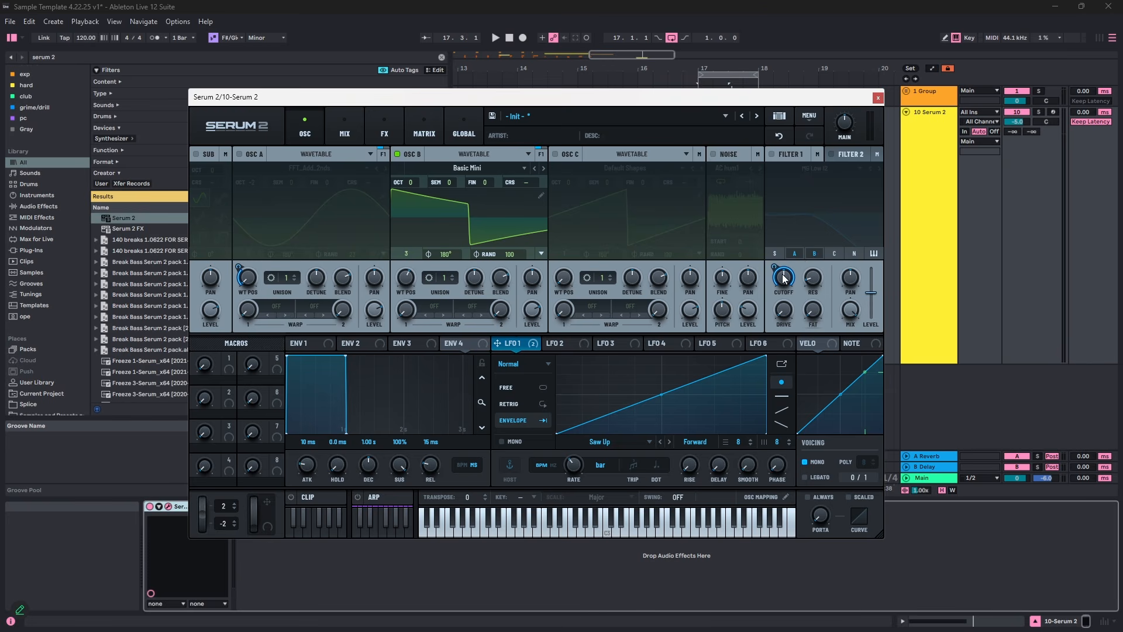
- Turn on Filter 1, set LFO 1's modulation of its cutoff to 29%, and raise its resonance with Oscillator B at octave -2
mouse_move(782, 275)
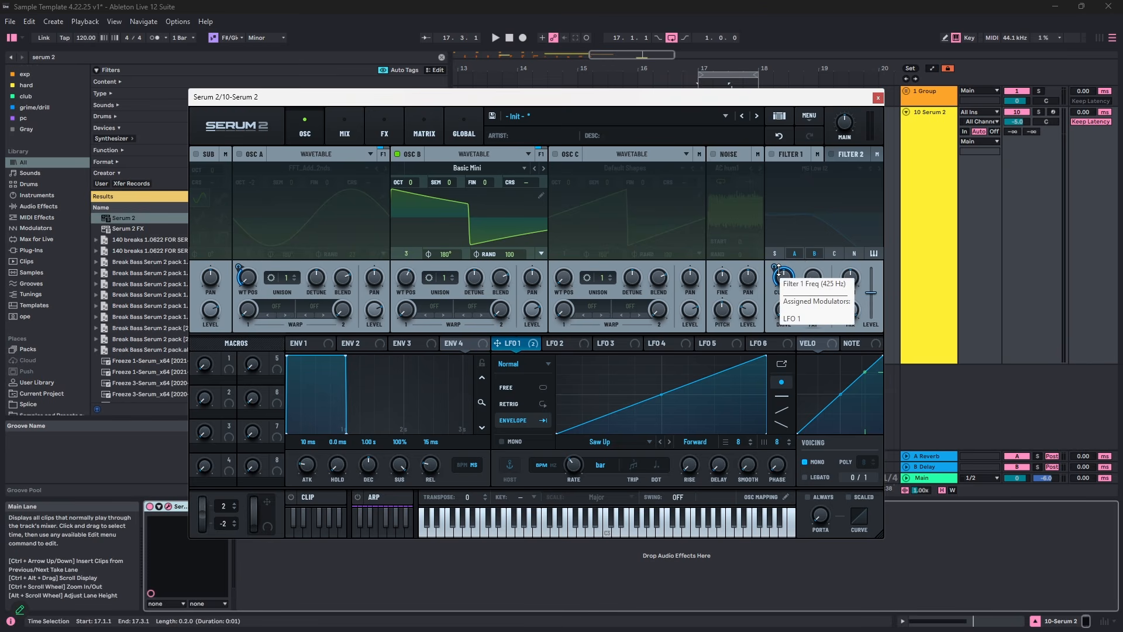
click(774, 153)
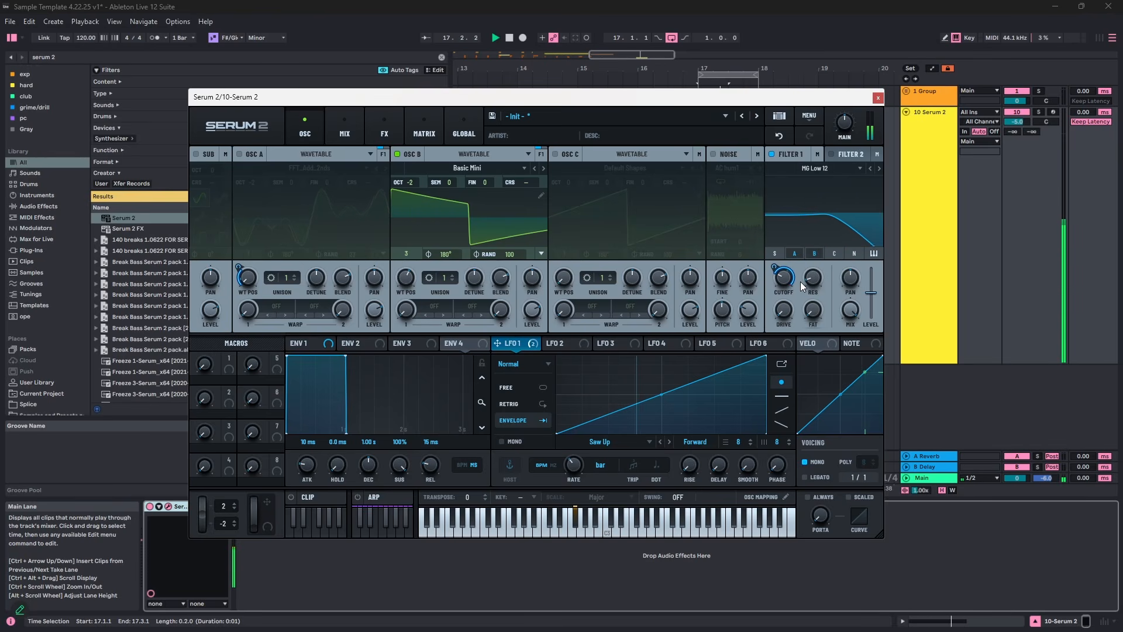
mouse_move(779, 265)
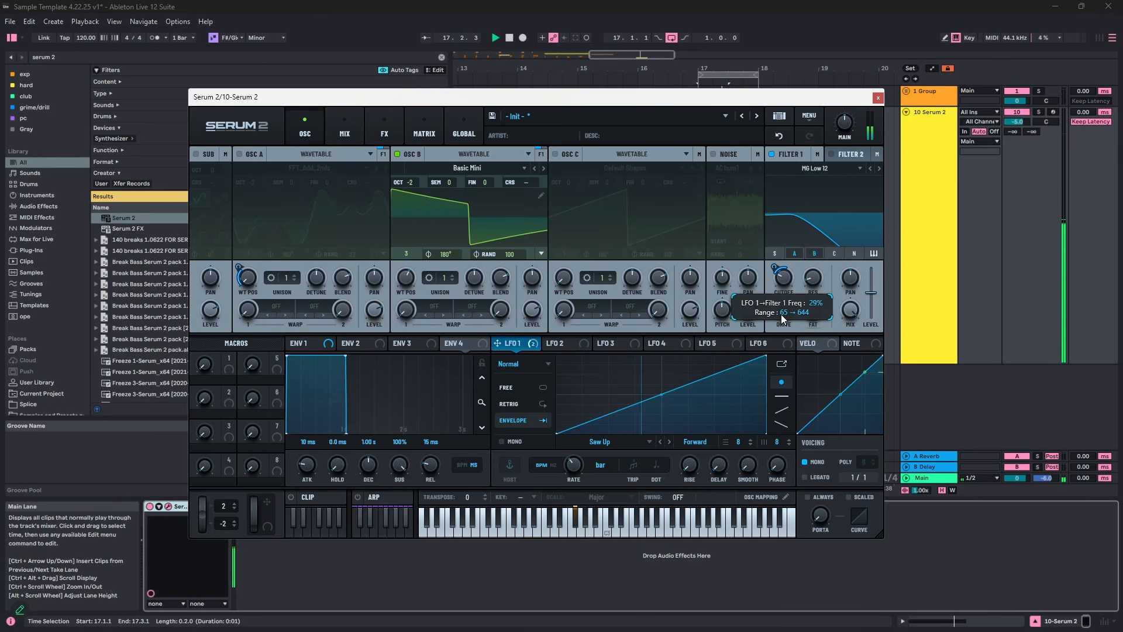
drag(820, 275, 829, 248)
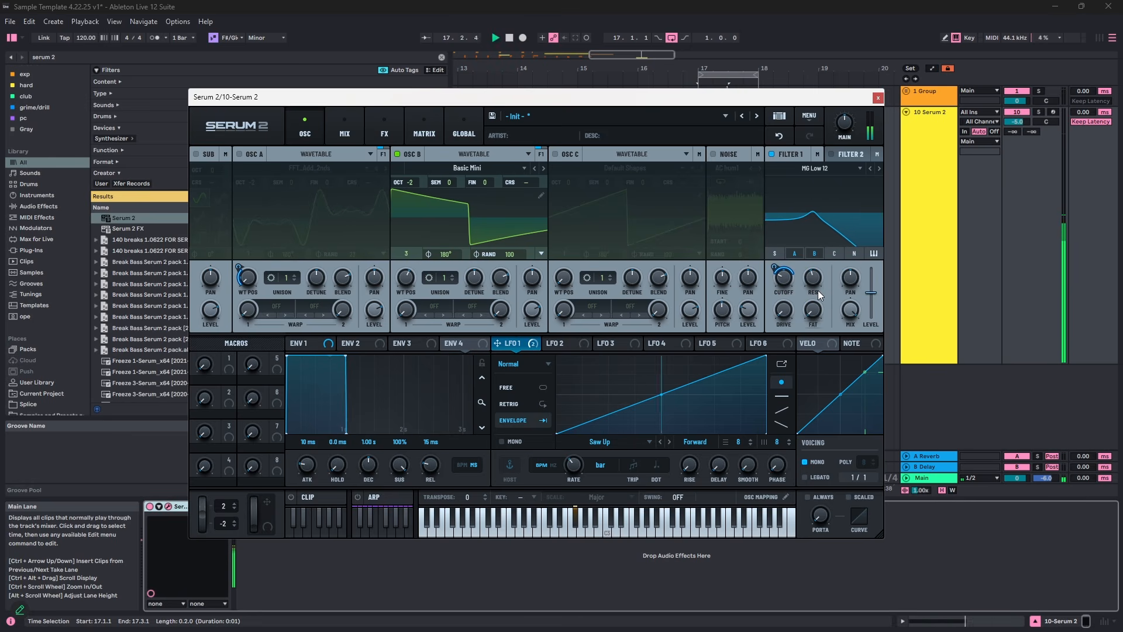
- Try the Acid Ladder type on Filter 1, auditioning it with different drive, smooth, cutoff and resonance amounts
click(818, 169)
mouse_move(823, 223)
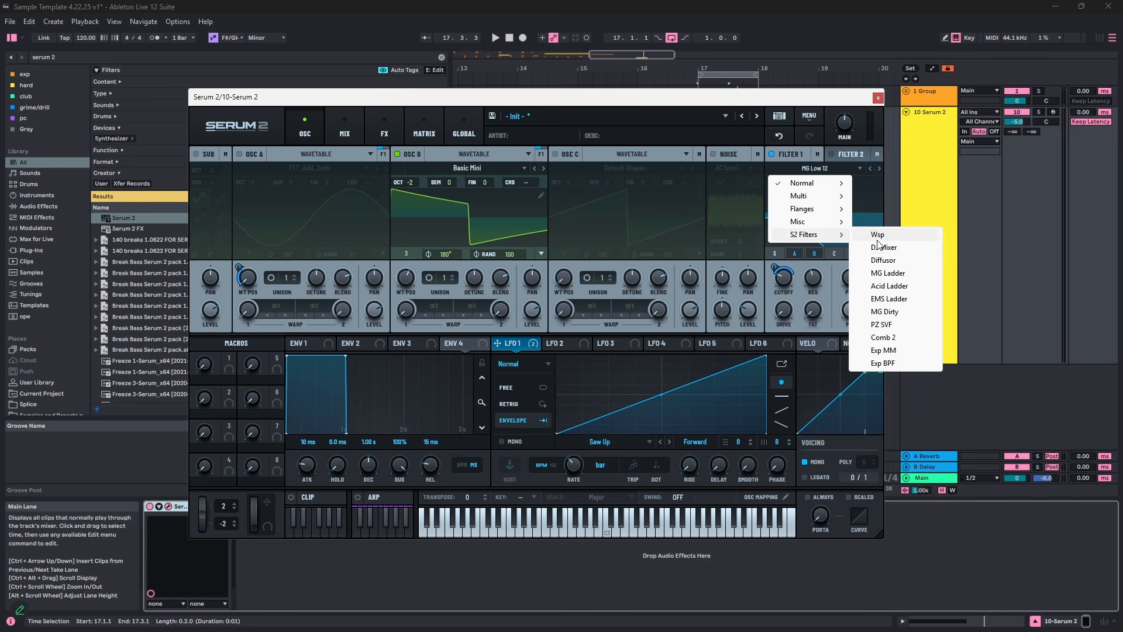
click(889, 286)
key(space)
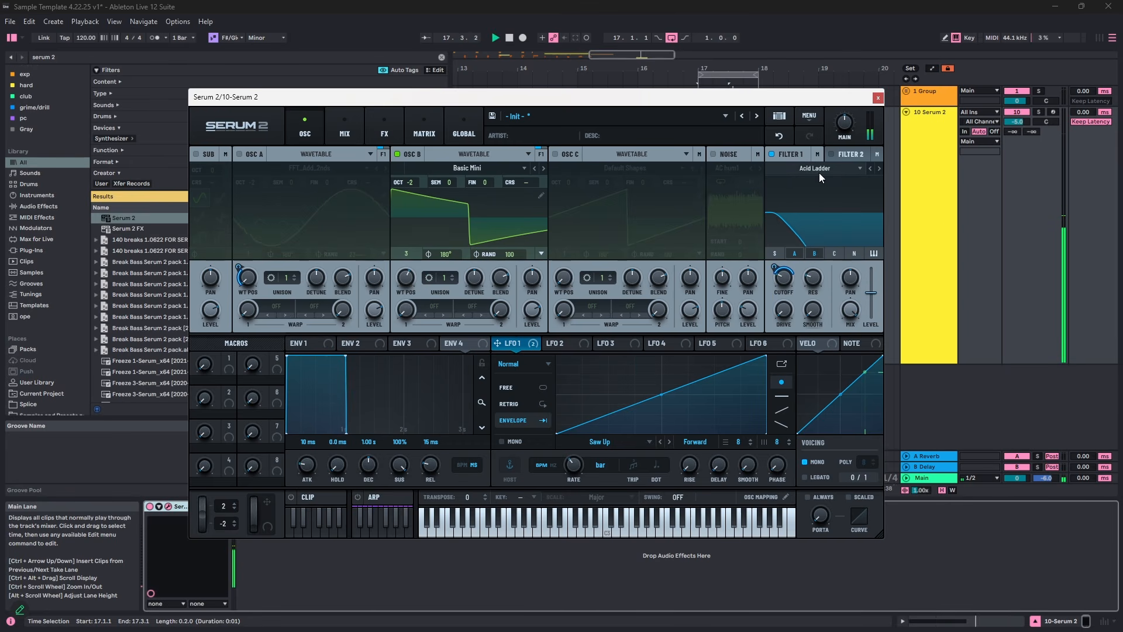
key(space)
key(space)
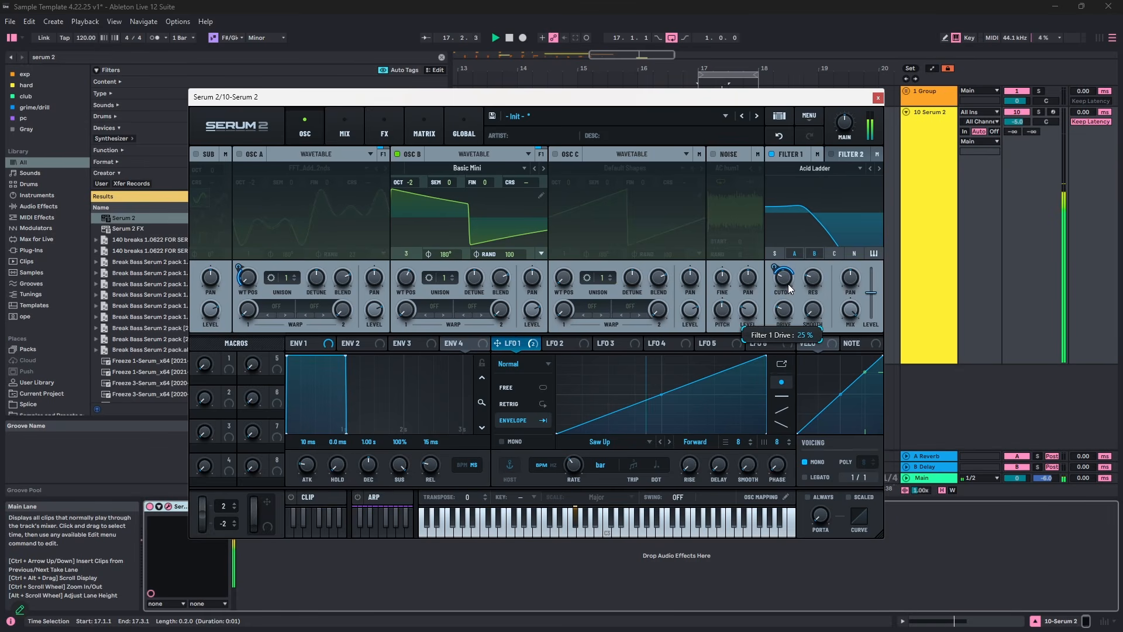
key(space)
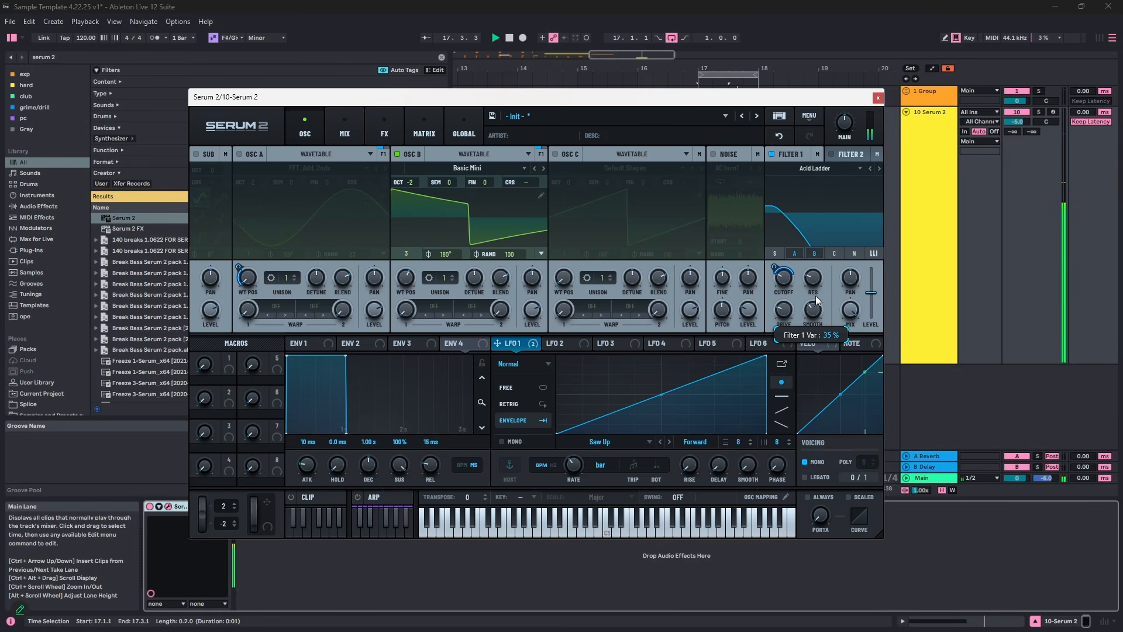
key(space)
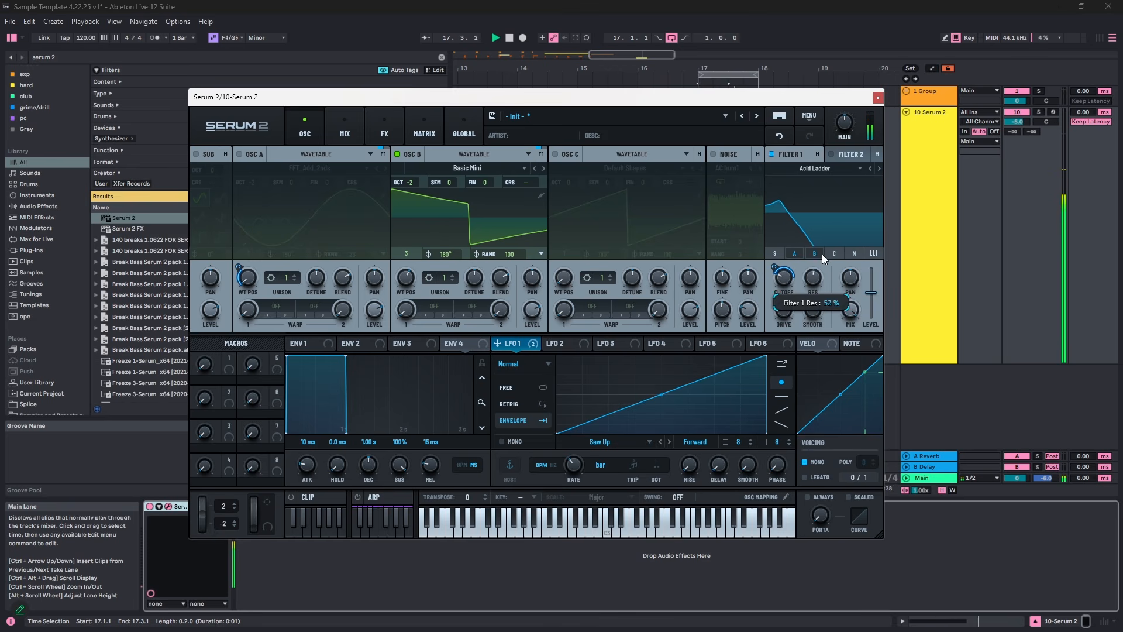
key(space)
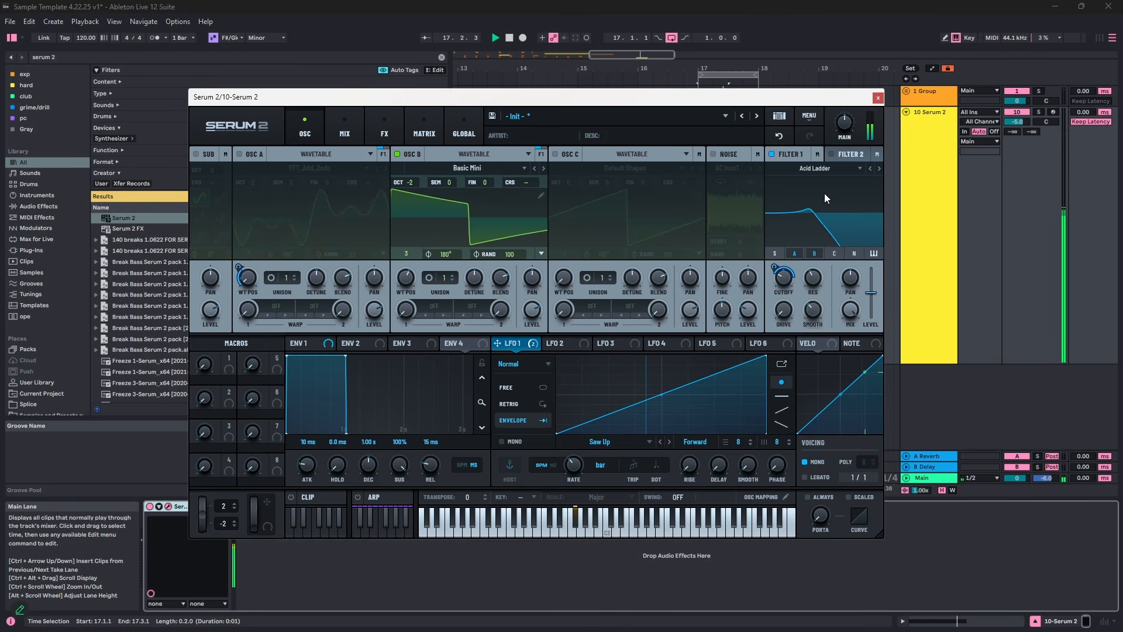
- Change Filter 1 to MG Low 24 and set its resonance to 42% while auditioning it
click(825, 168)
mouse_move(822, 183)
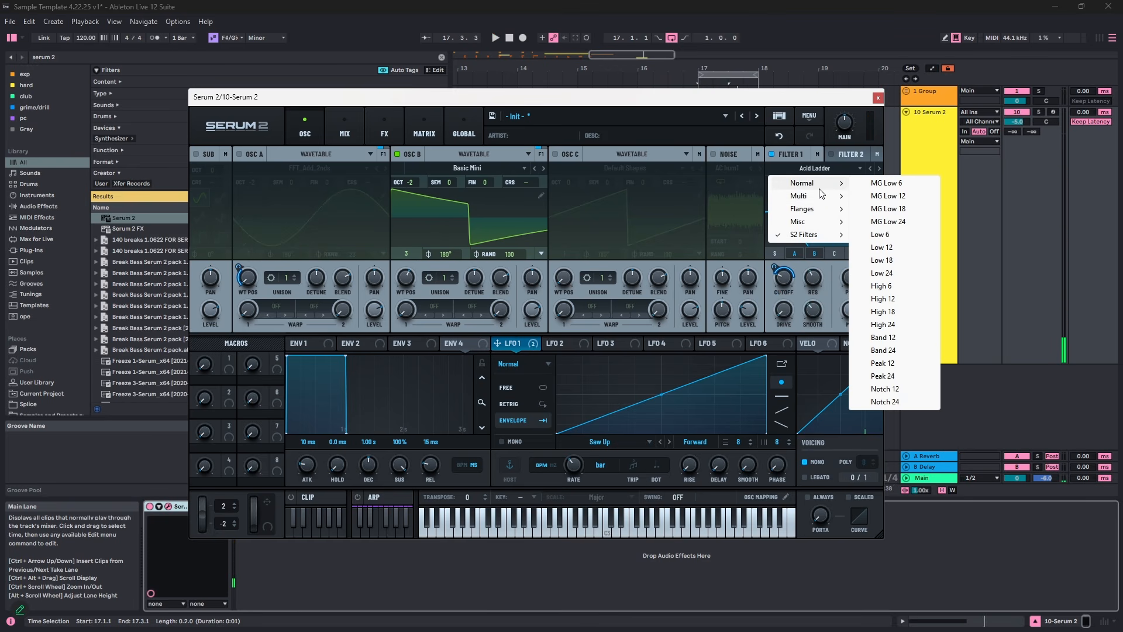
click(877, 227)
key(space)
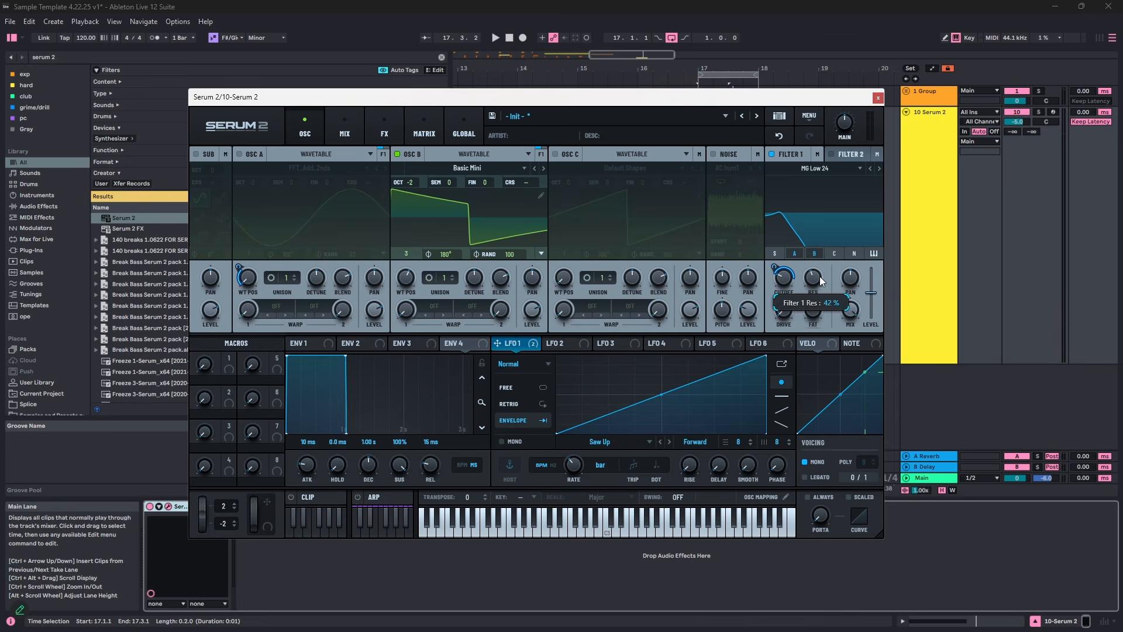
- Switch from Oscillator B back to Oscillator A, audition it through Filter 1, and turn the filter off
click(408, 158)
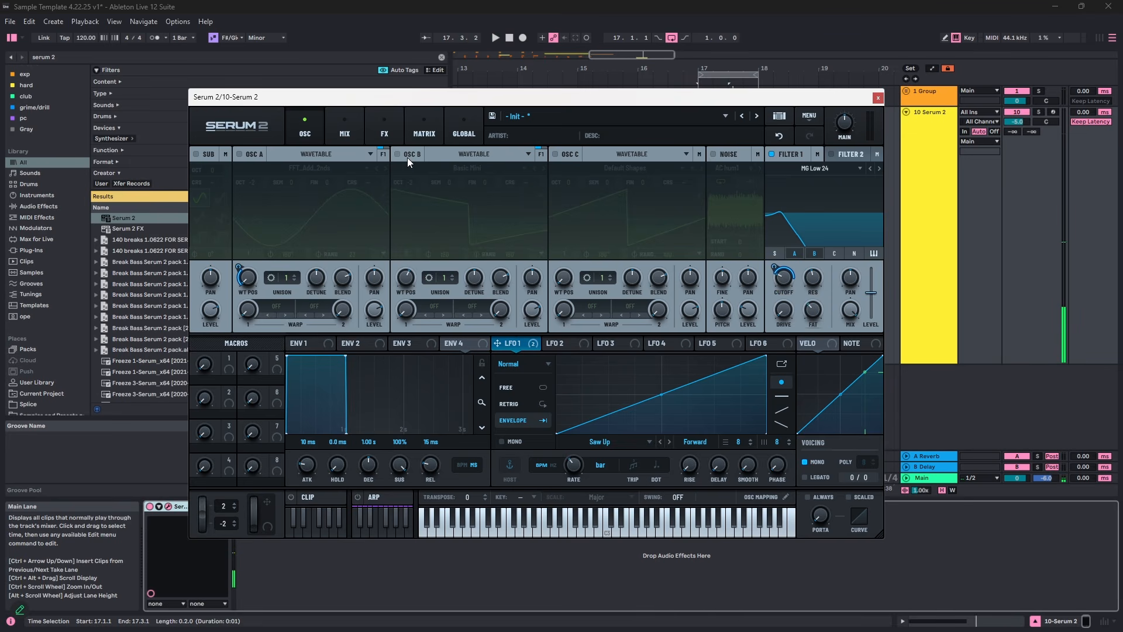
click(243, 156)
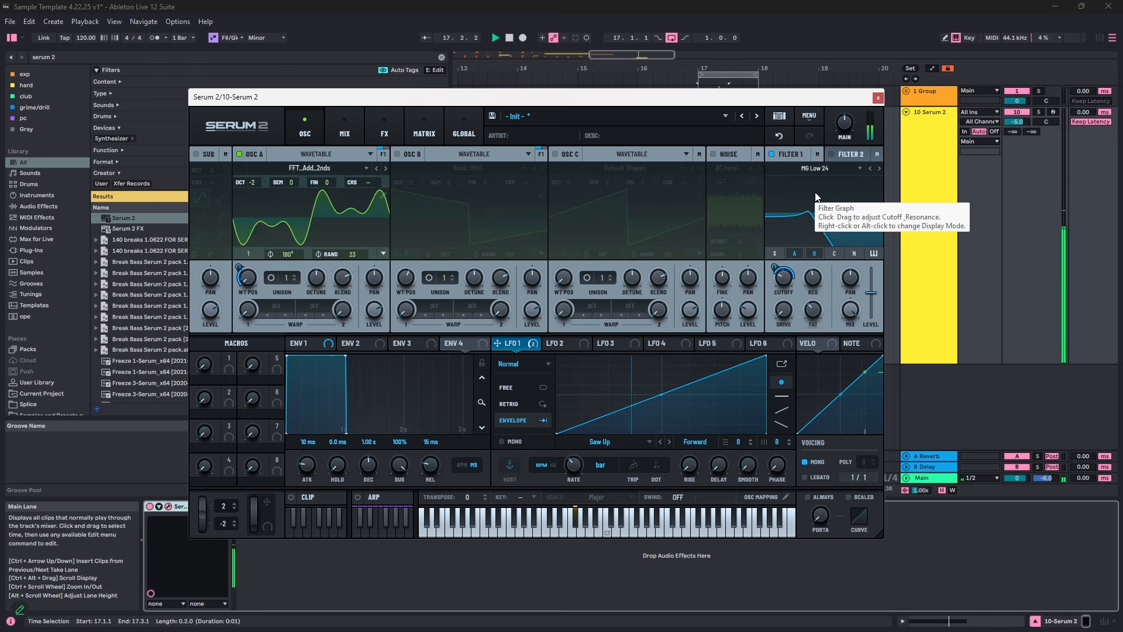
click(770, 155)
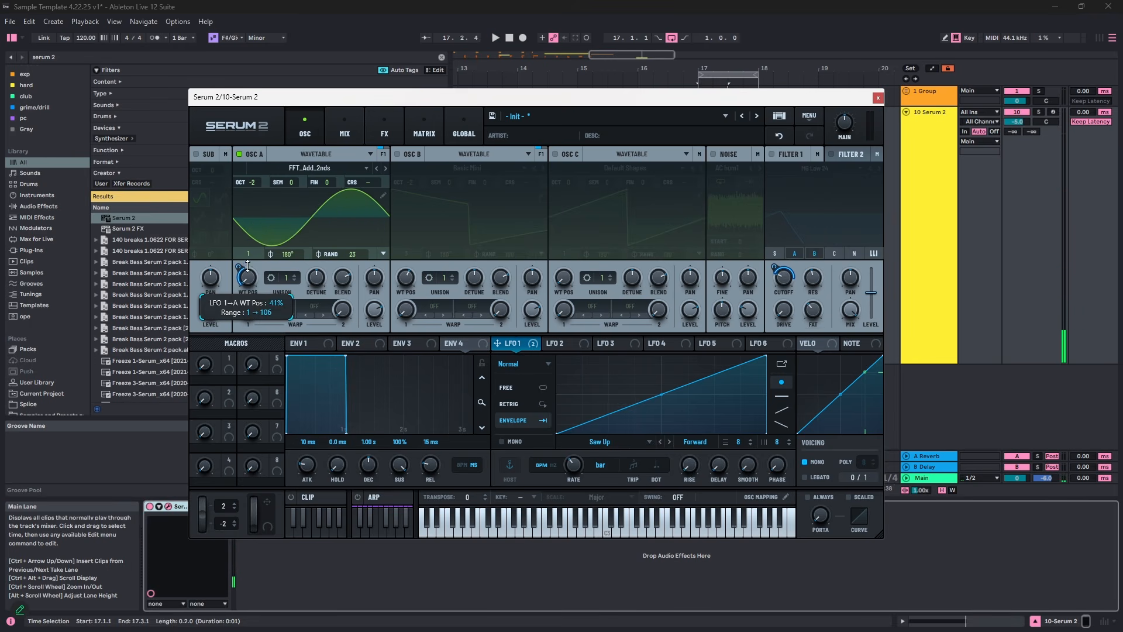
- Audition unfiltered Oscillator A with LFO 1 modulating its wavetable position by 41%, and show the wavetable in 3D
key(space)
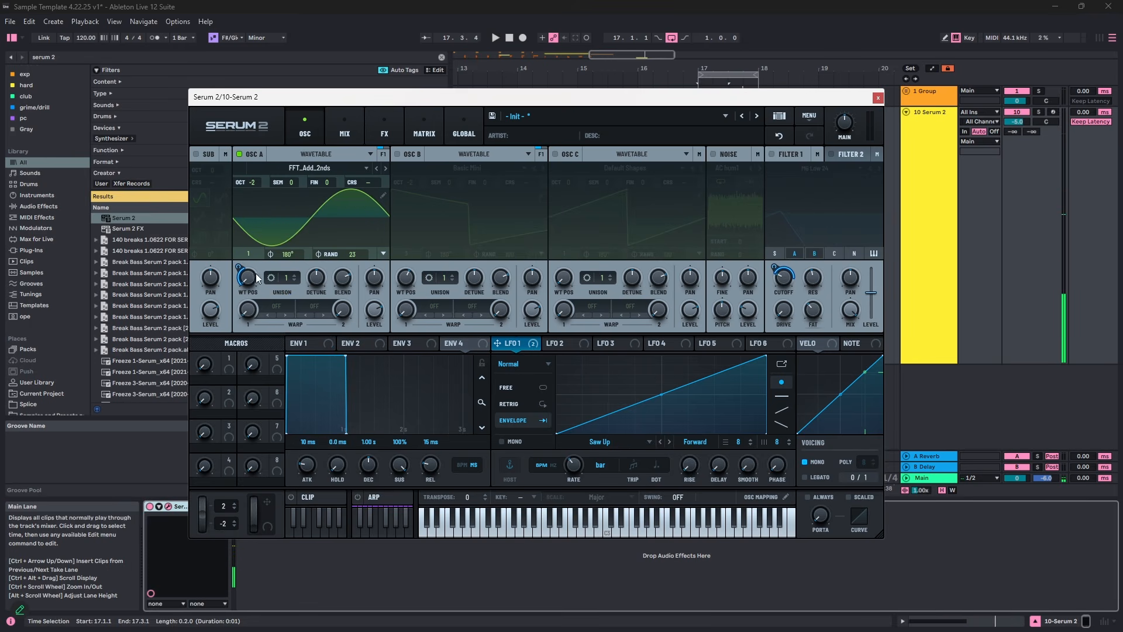
mouse_move(240, 272)
key(space)
click(312, 232)
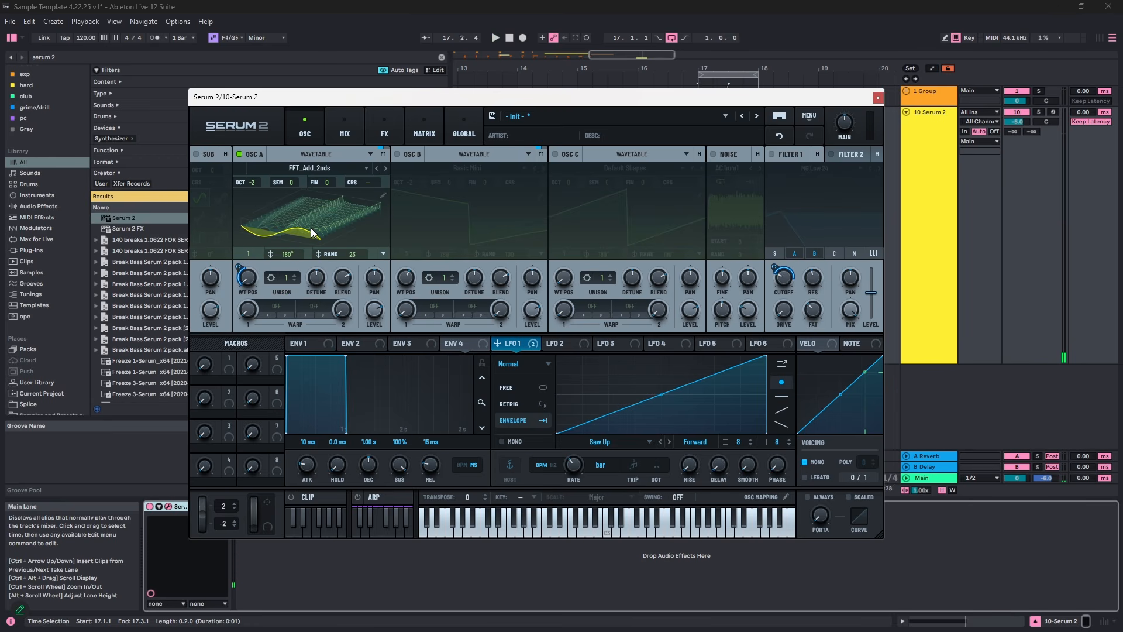
- Audition Smooth Interpolation on Oscillator A's wavetable position, and bypass LFO 1's modulation of that position
right_click(244, 280)
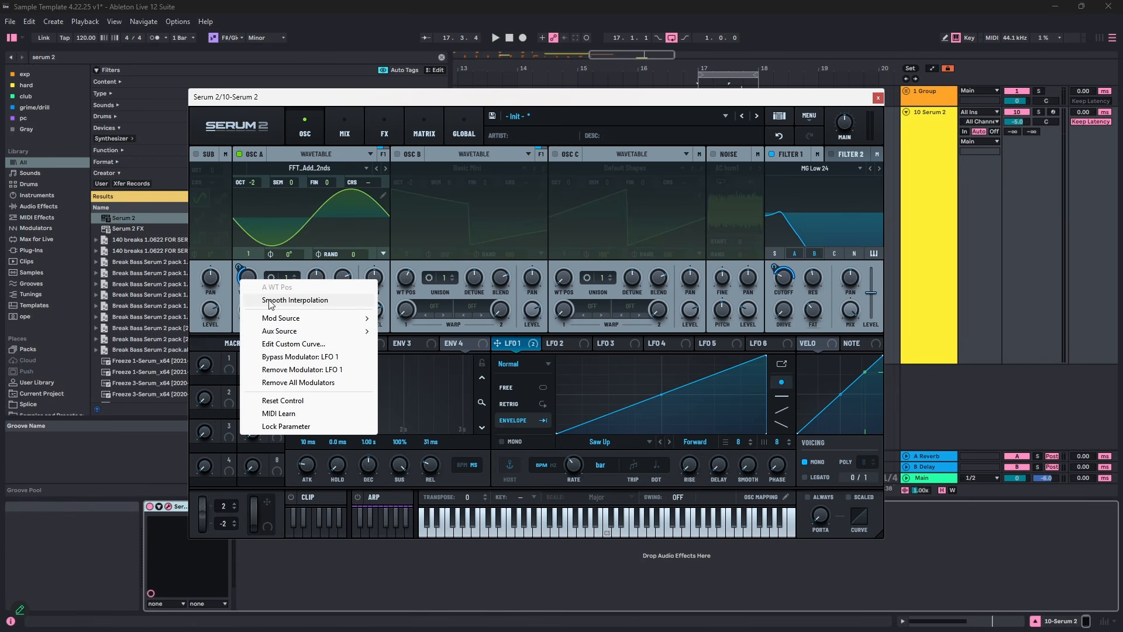
click(271, 300)
click(290, 212)
key(space)
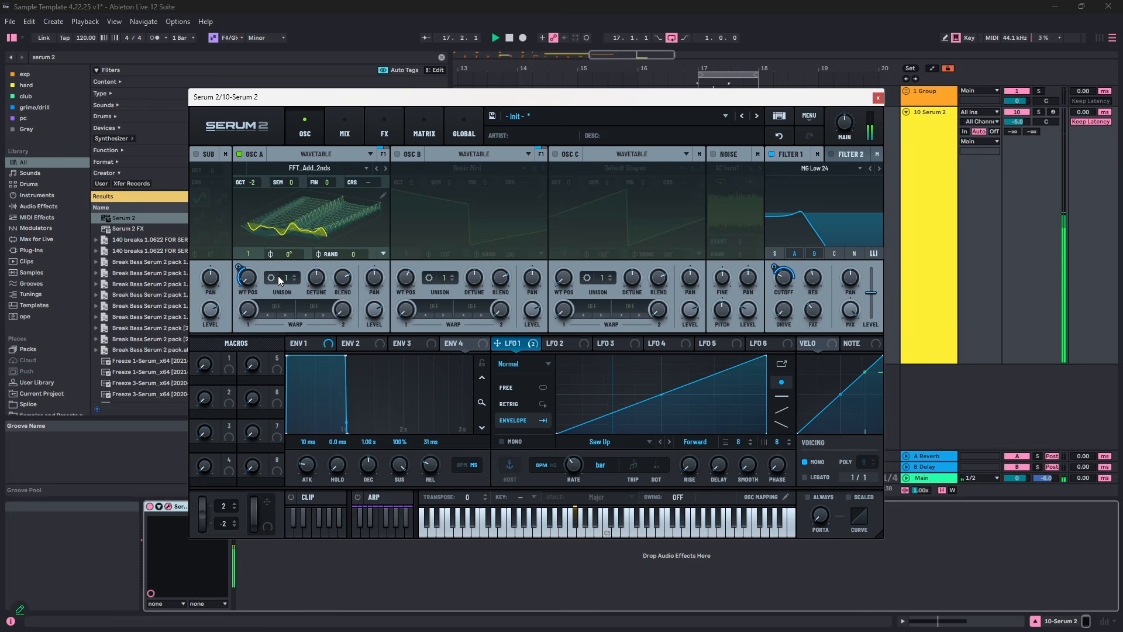
right_click(251, 279)
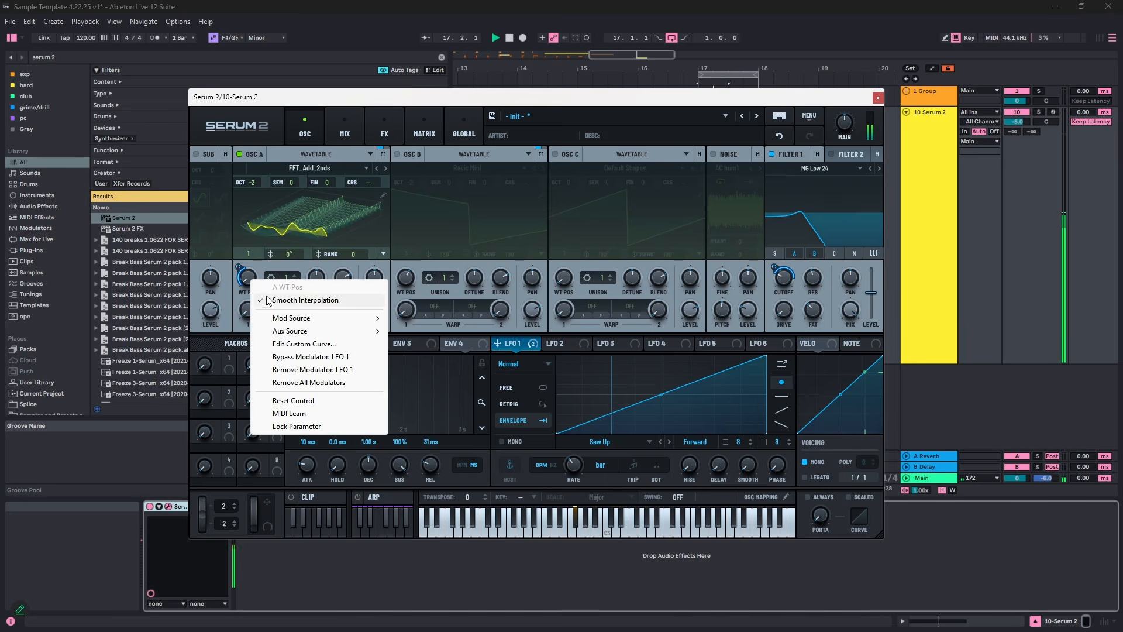
click(271, 300)
click(290, 228)
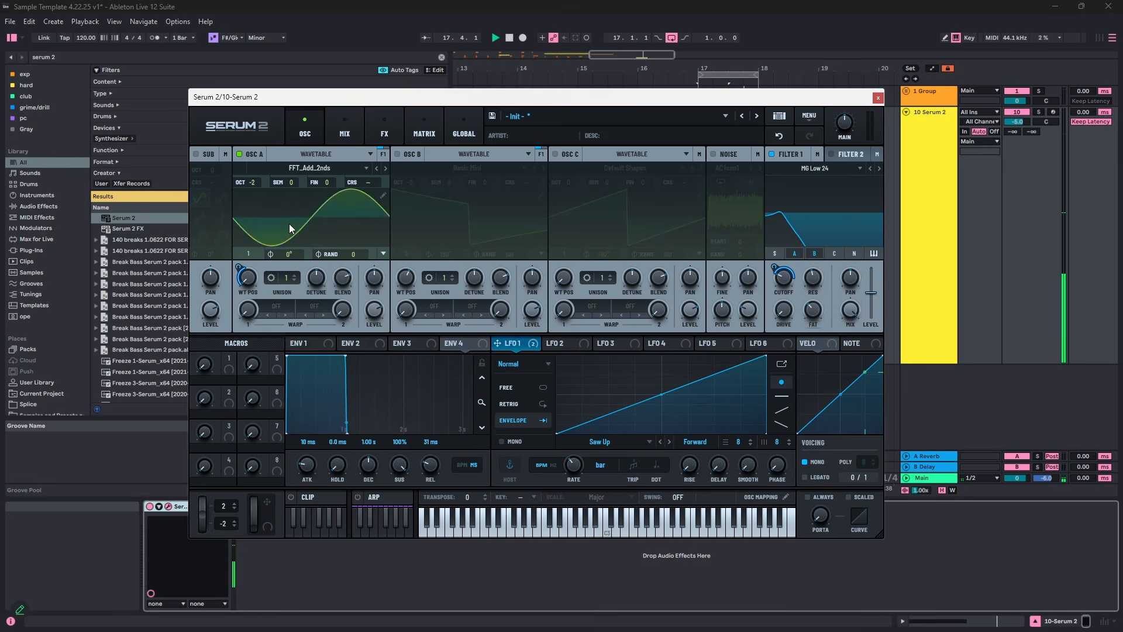
right_click(239, 275)
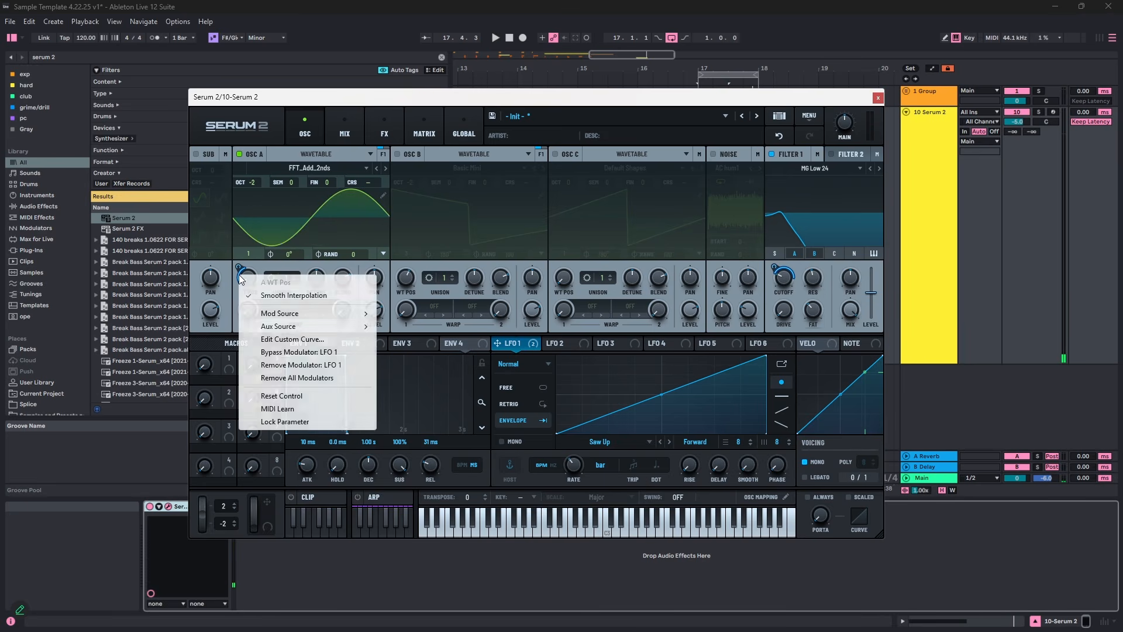
click(292, 353)
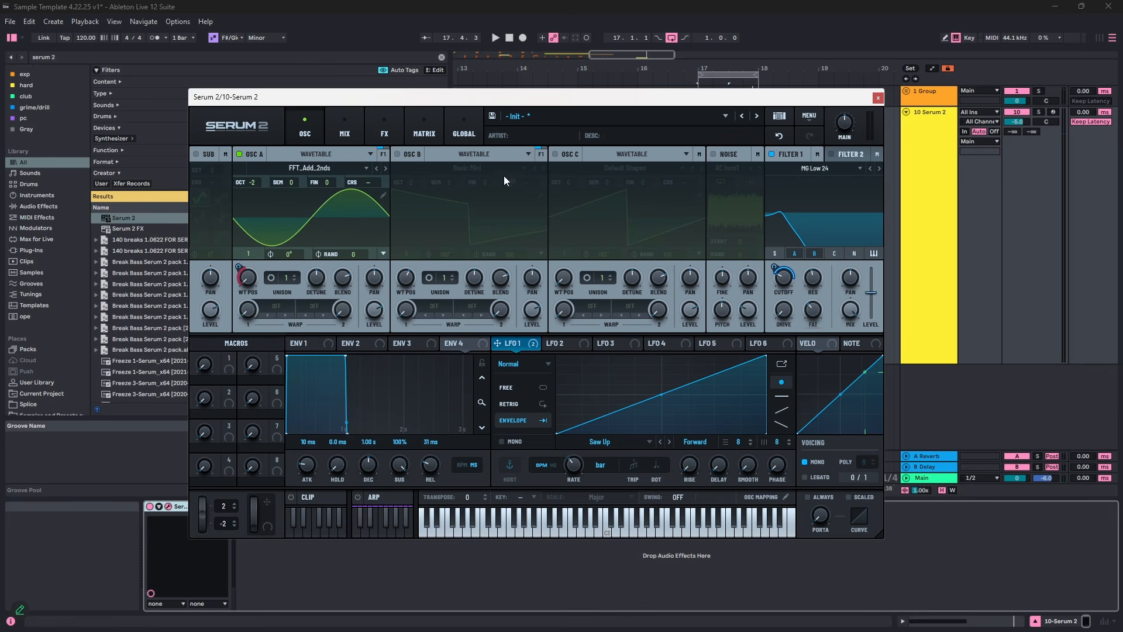
- Turn on Oscillator C and load the digital FFT_Add_2nds wavetable into it
click(555, 154)
click(596, 168)
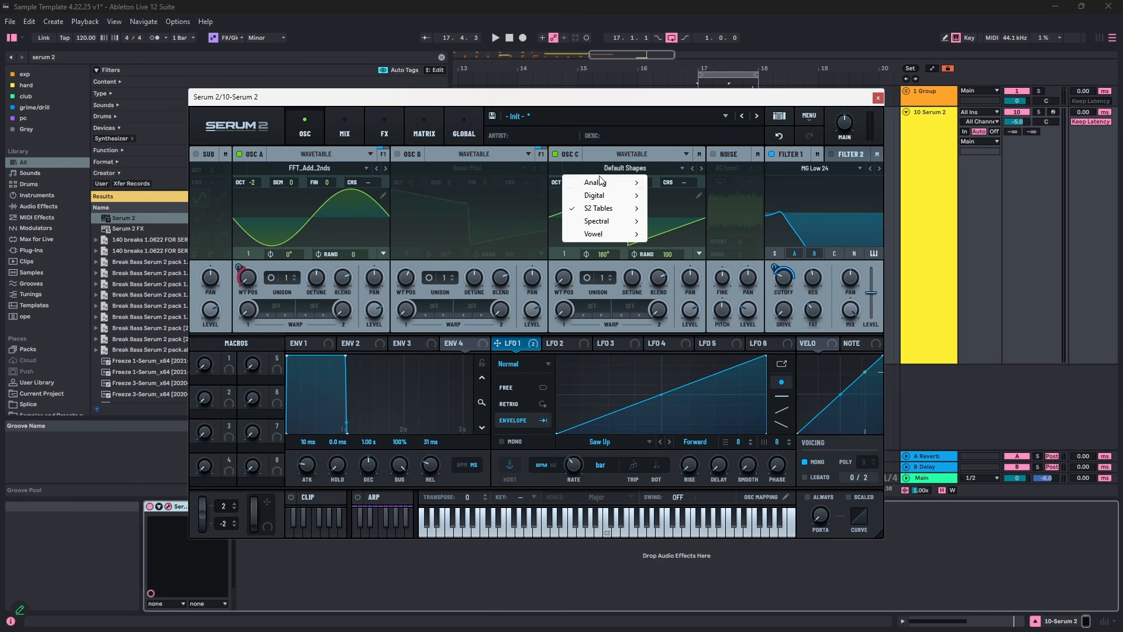
mouse_move(602, 214)
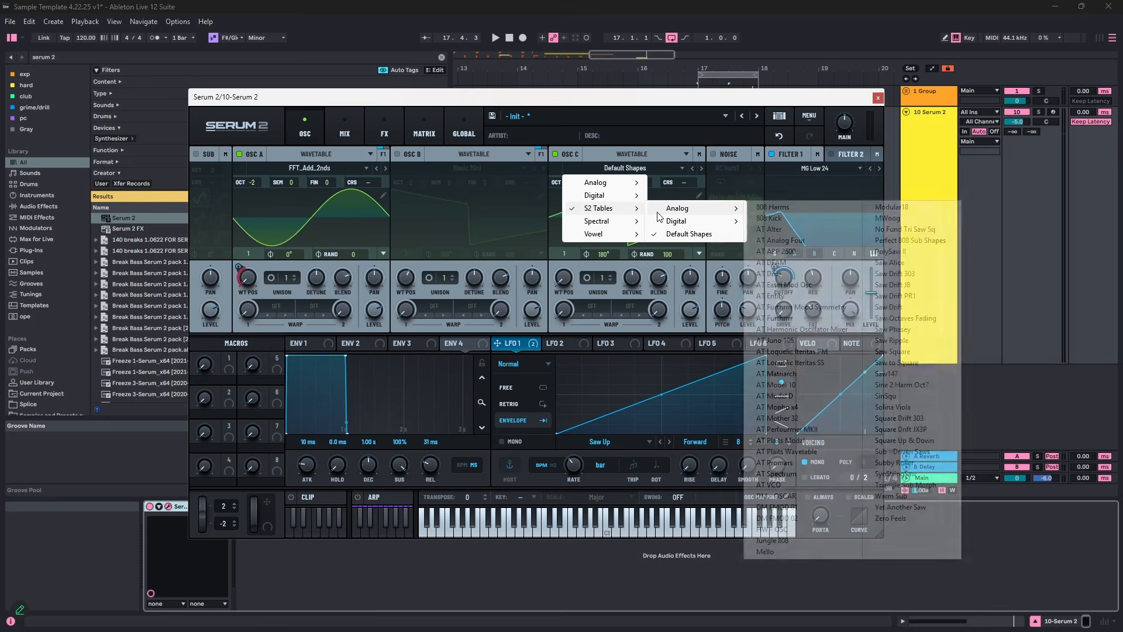
mouse_move(607, 195)
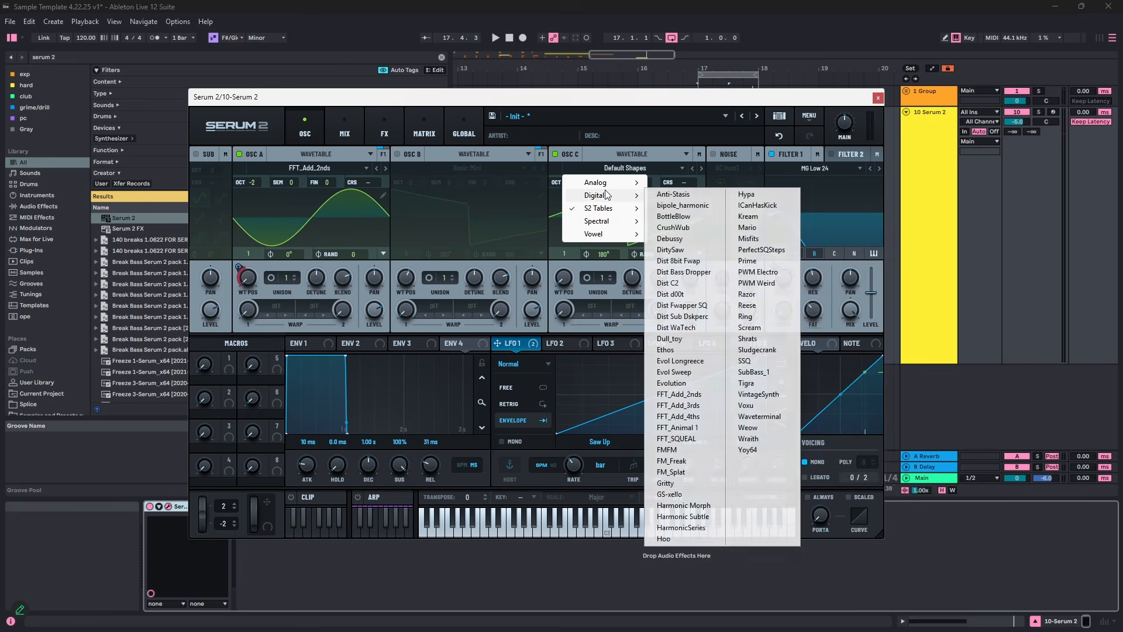
click(678, 394)
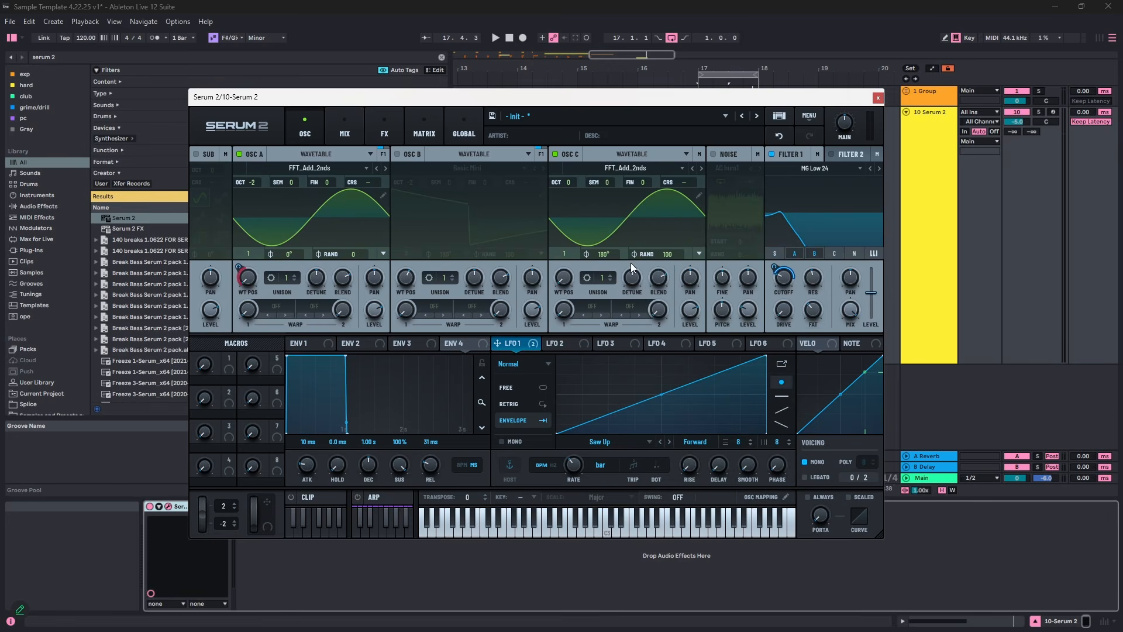
- Set Oscillator C's phase to 0° and its random phase to 0
double_click(597, 254)
click(669, 245)
double_click(669, 253)
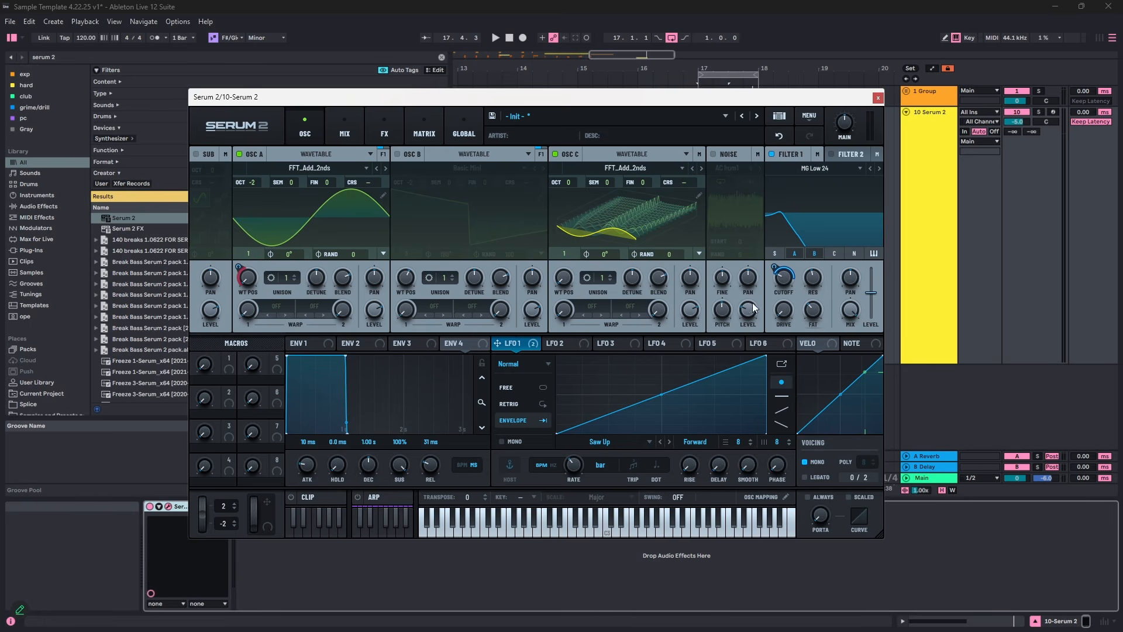
click(672, 235)
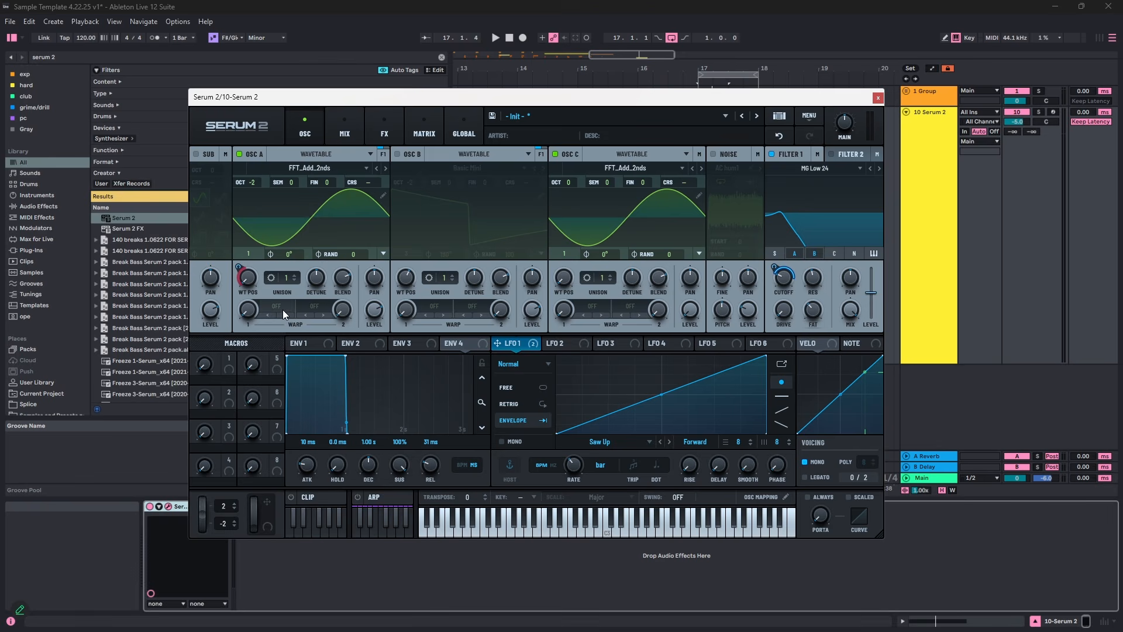
- Set Oscillator A's first warp mode to FM (C), raise its amount, and audition the sound
click(284, 310)
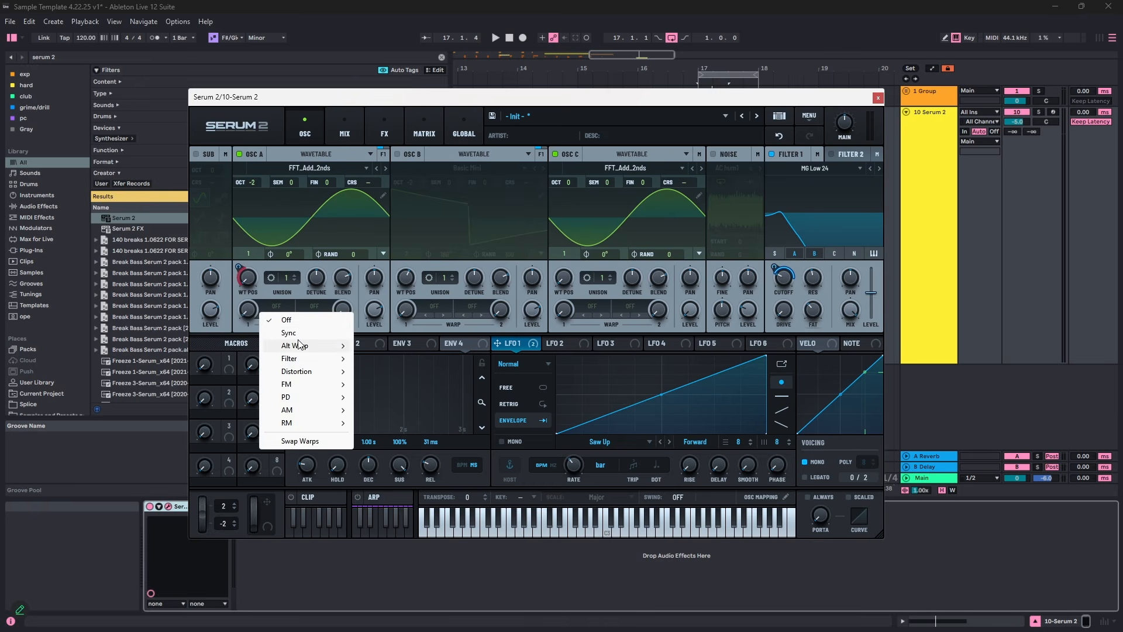
mouse_move(306, 385)
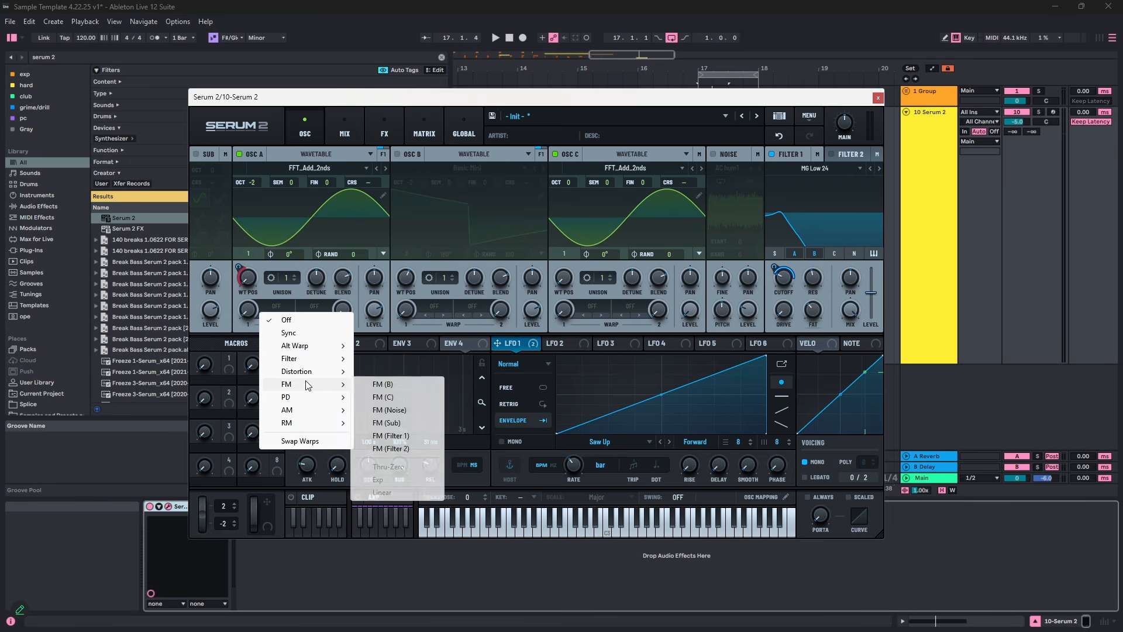
click(381, 396)
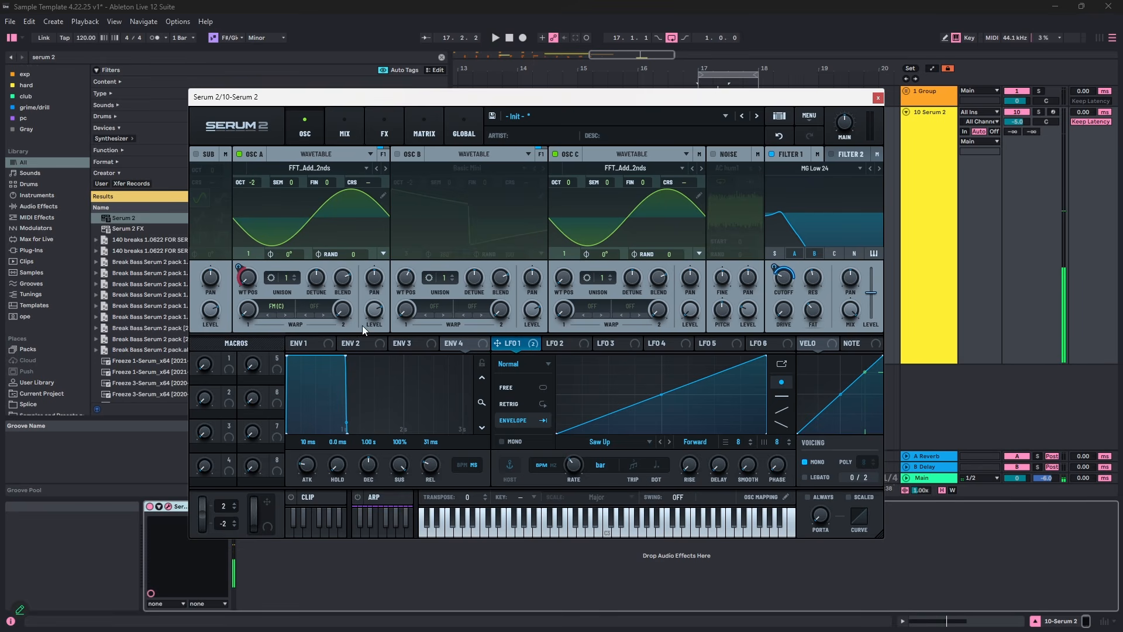
drag(254, 305, 259, 254)
key(space)
key(space)
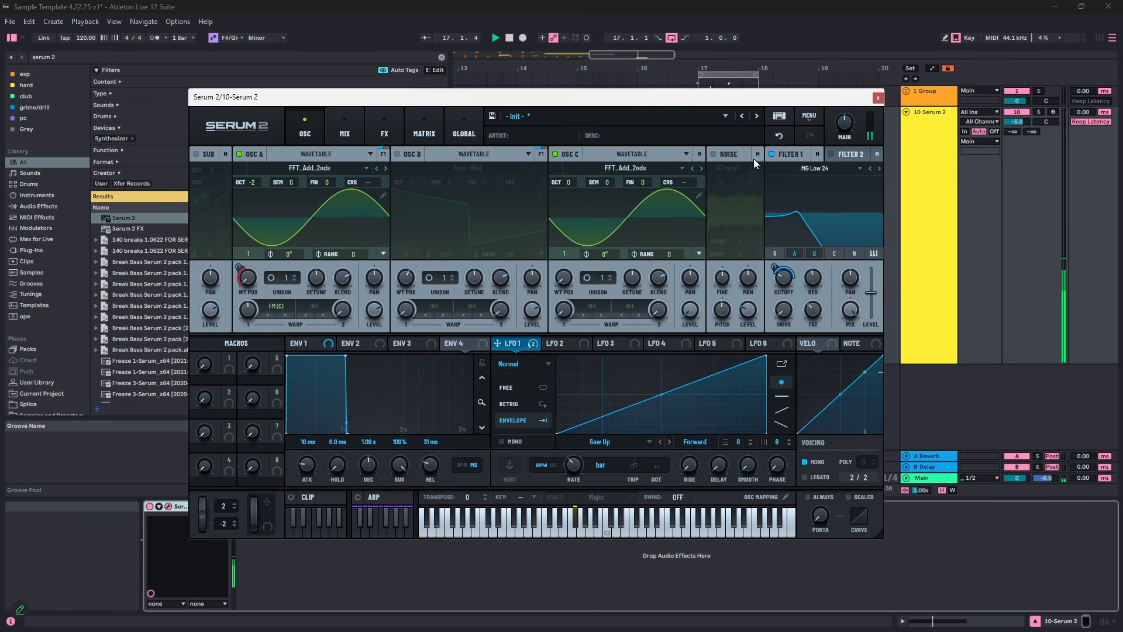
- Bypass Filter 1 and audition Oscillator A's FM warp unfiltered while lowering the warp amount
key(space)
click(773, 155)
key(space)
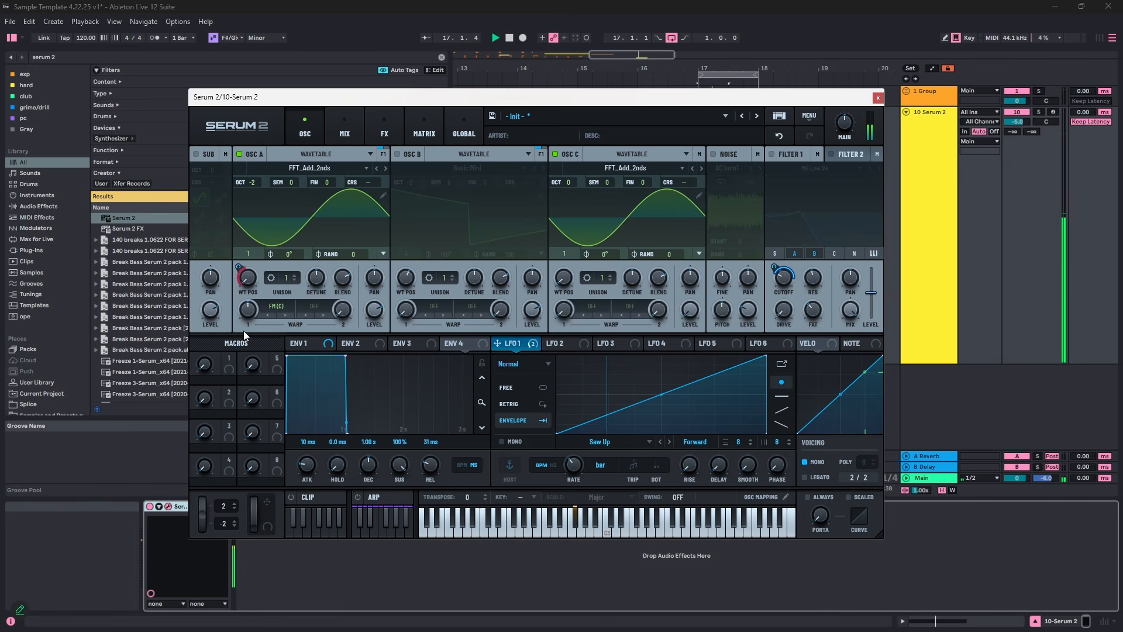
key(space)
drag(248, 312, 247, 337)
key(space)
key(space)
key(space)
- Set Oscillator C's octave to -1 and Oscillator A's FM warp amount to 20%
drag(564, 181, 564, 195)
key(space)
mouse_move(250, 307)
mouse_down()
mouse_move(254, 289)
mouse_move(256, 309)
mouse_up()
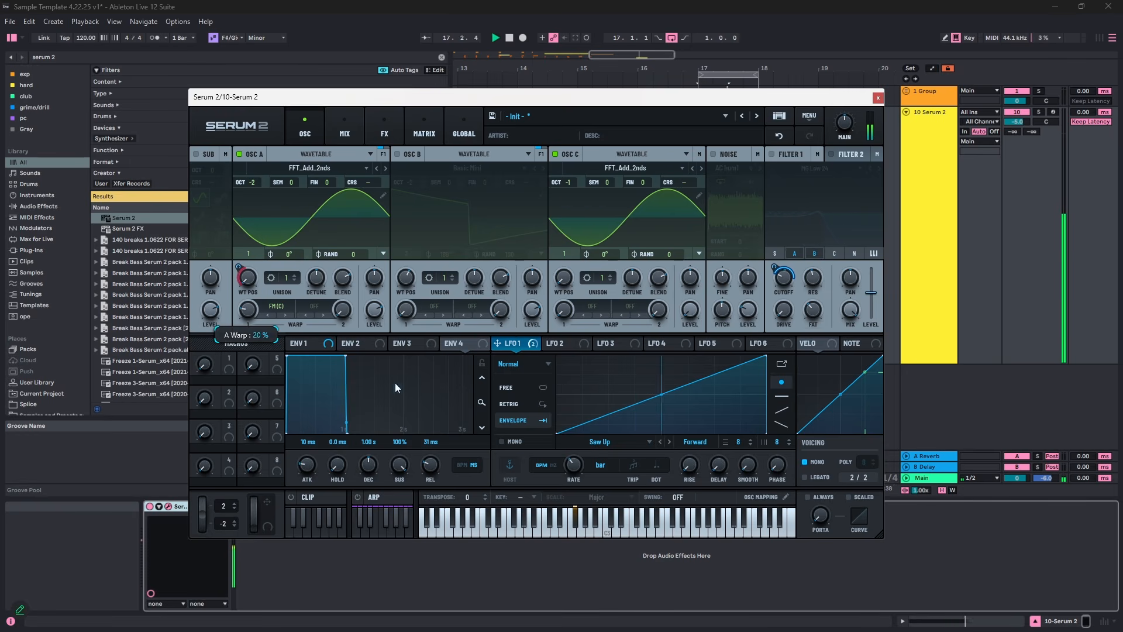
- Assign LFO 1 to Oscillator A's FM warp amount with 31% modulation, and audition the result
drag(497, 344, 240, 322)
key(space)
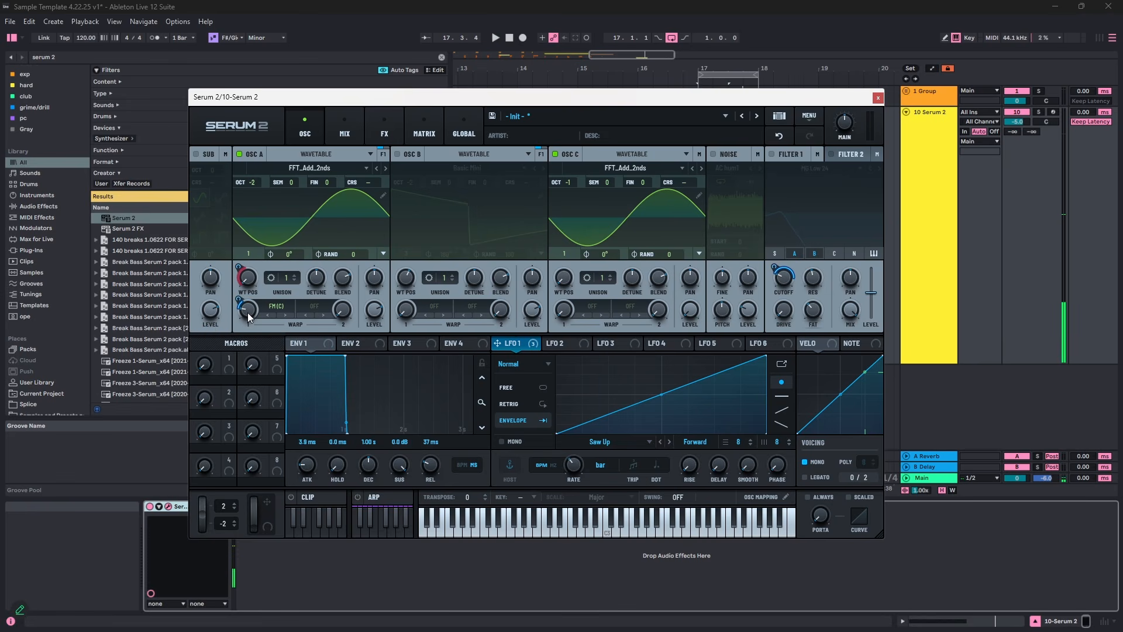
key(space)
key(space)
mouse_move(241, 298)
key(space)
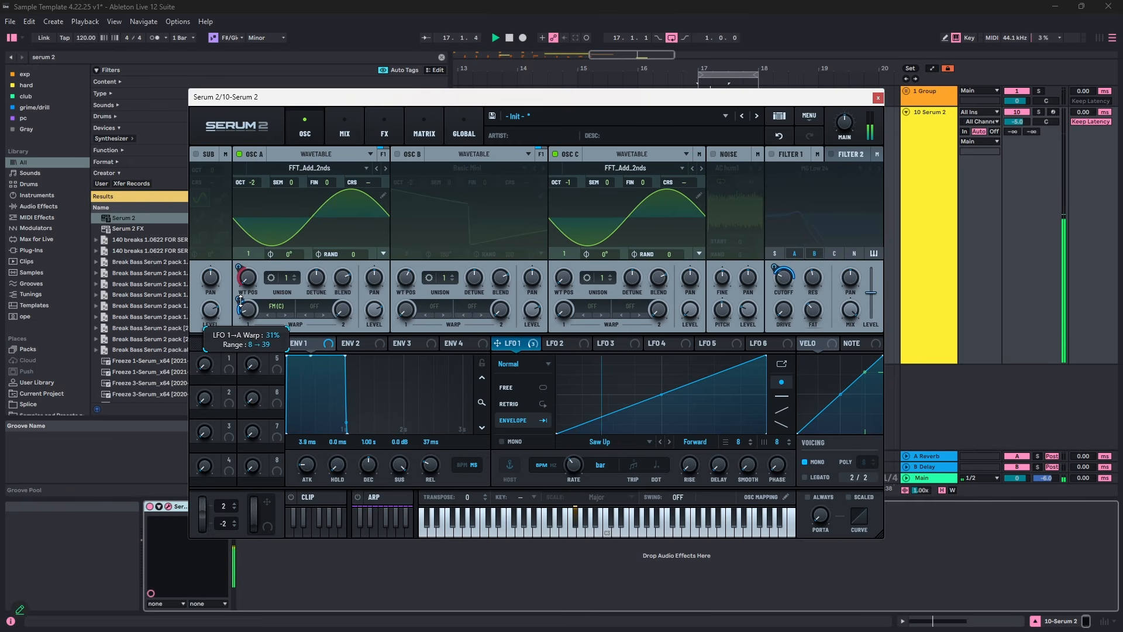
key(space)
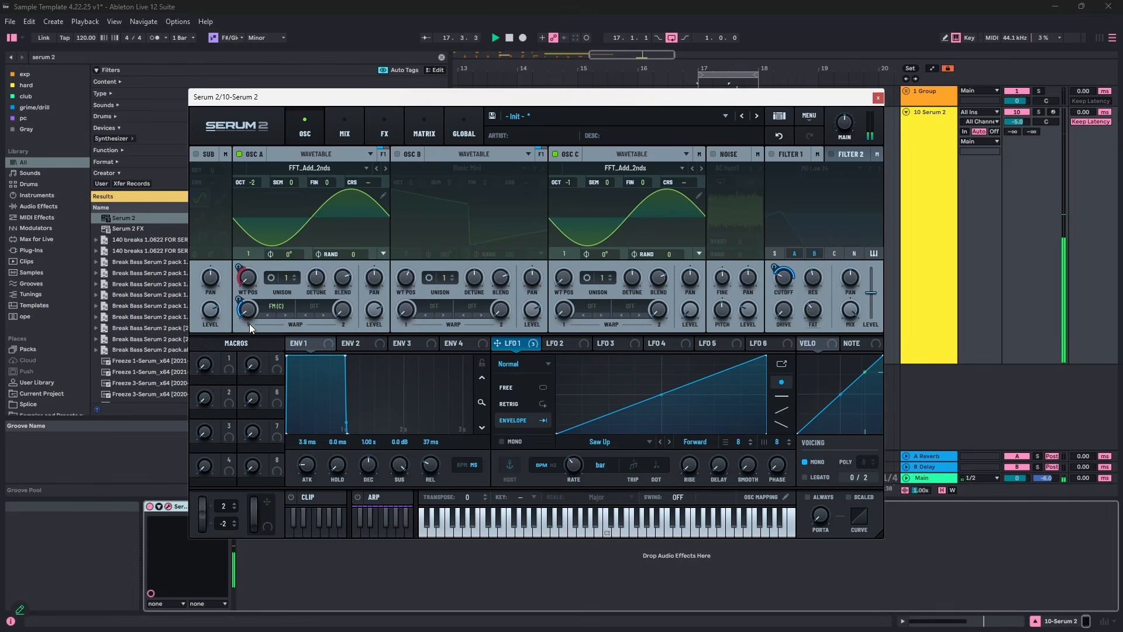
key(space)
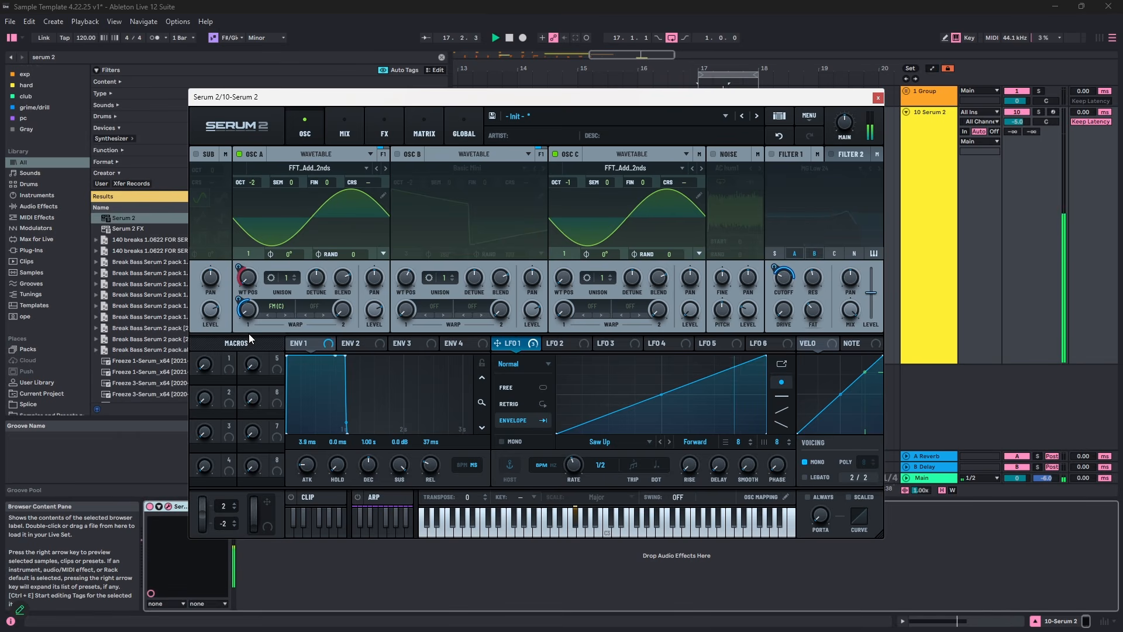
- Set LFO 1's modulation of Oscillator A's FM warp to 24% and audition it
key(space)
key(space)
drag(242, 300, 243, 305)
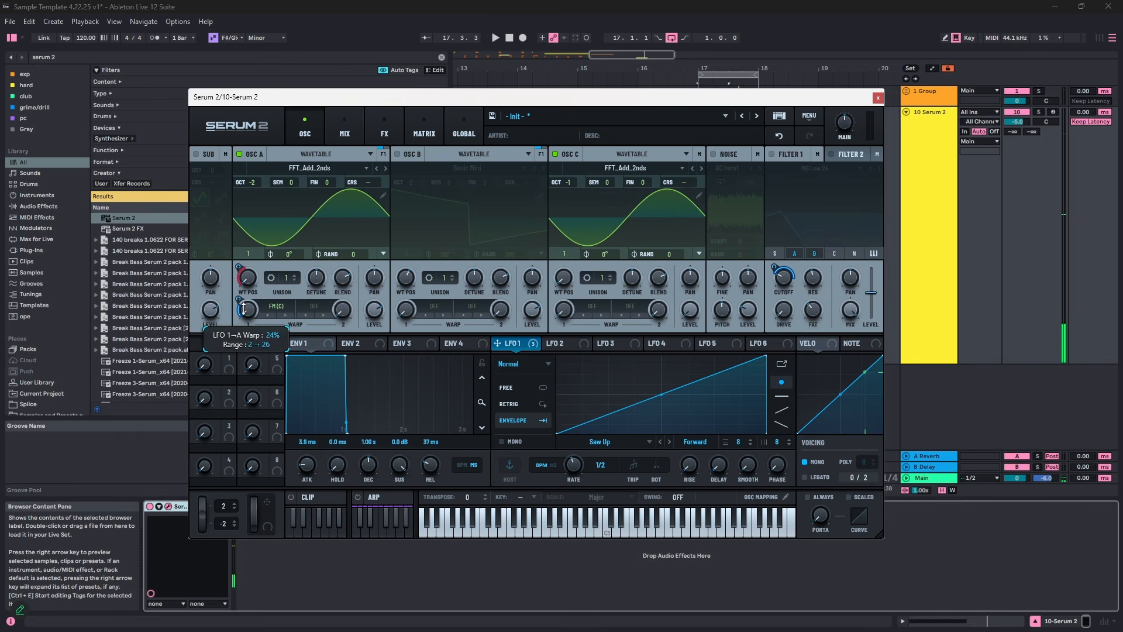
key(space)
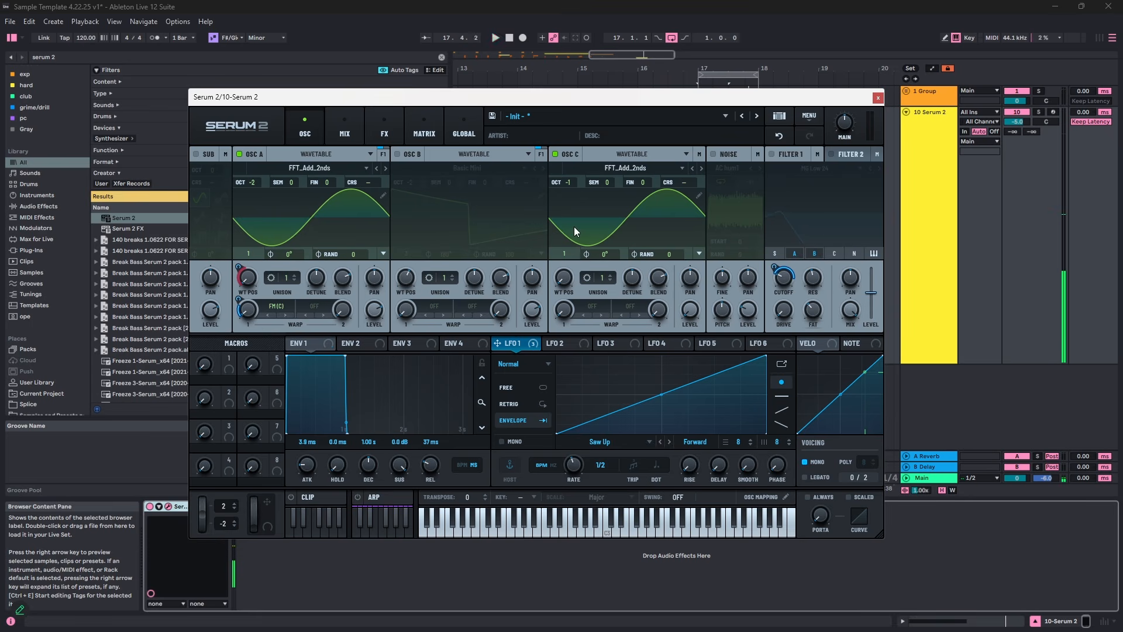
- Turn Filter 1 back on and compare the FM bass with and without the filter
key(space)
click(772, 155)
key(space)
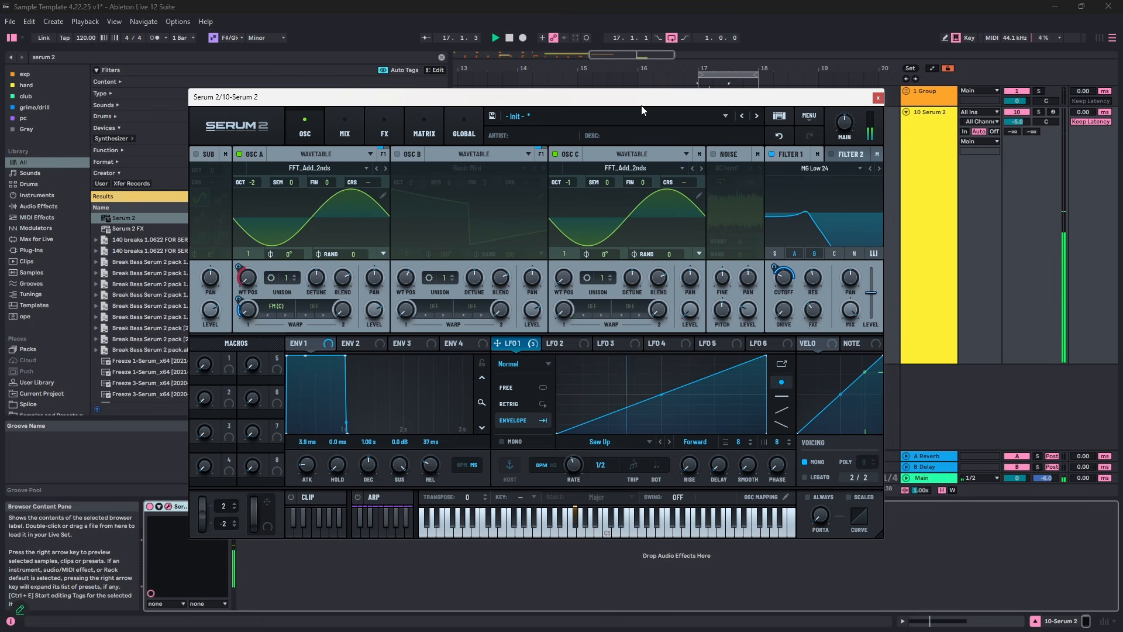
click(773, 153)
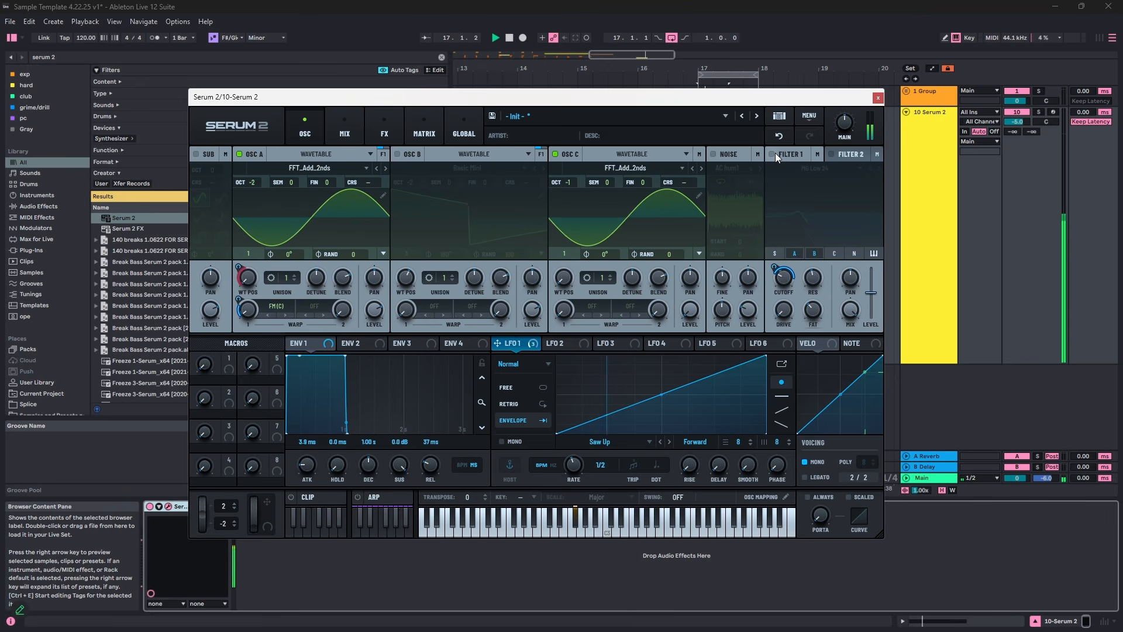
click(773, 154)
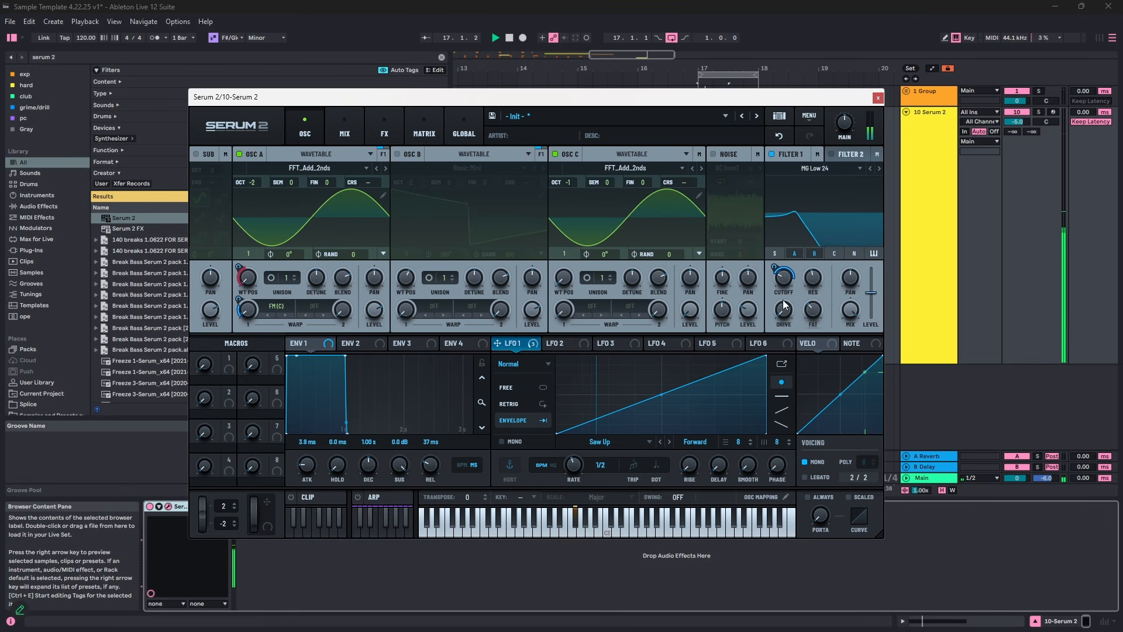
- Compare Filter 1's MG Low slopes during playback and set the filter type to MG Low 6
click(872, 168)
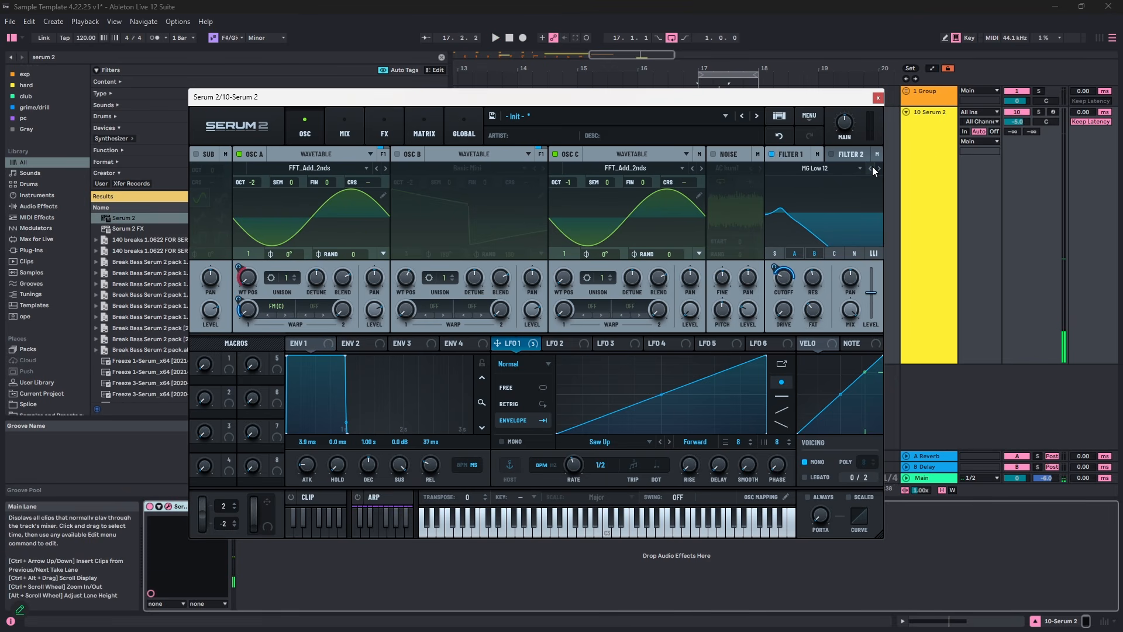
key(space)
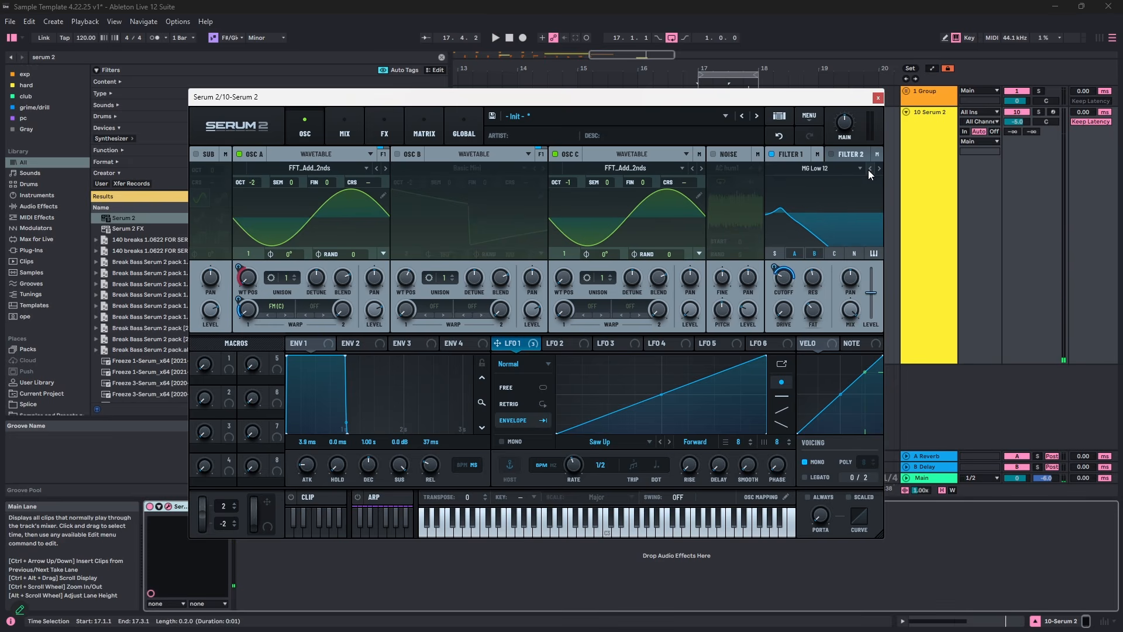
click(869, 169)
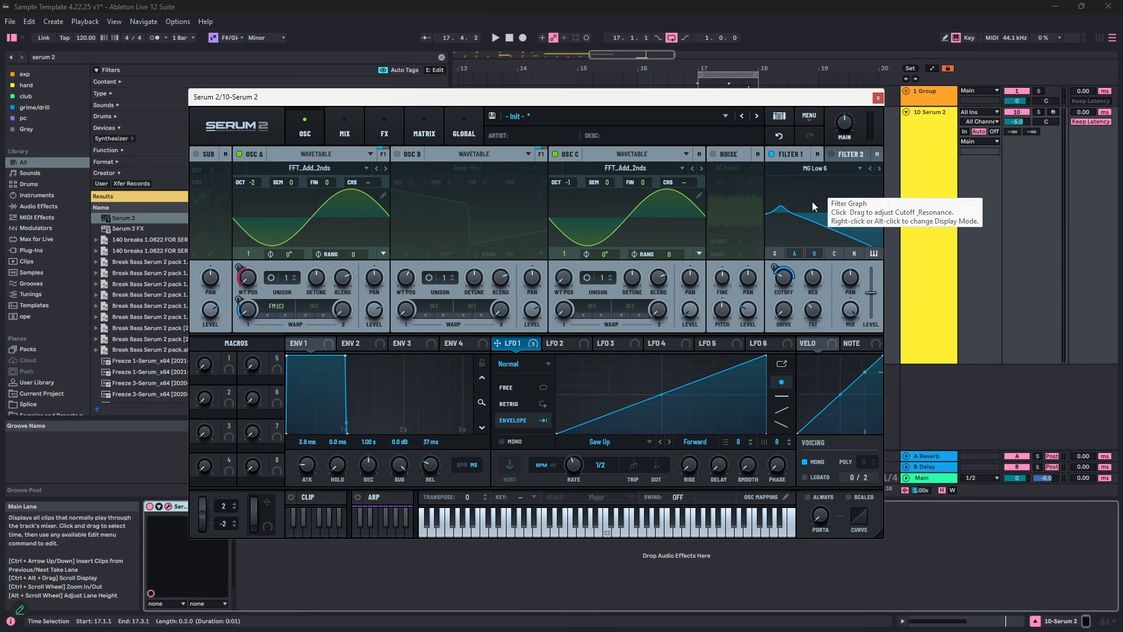
click(879, 168)
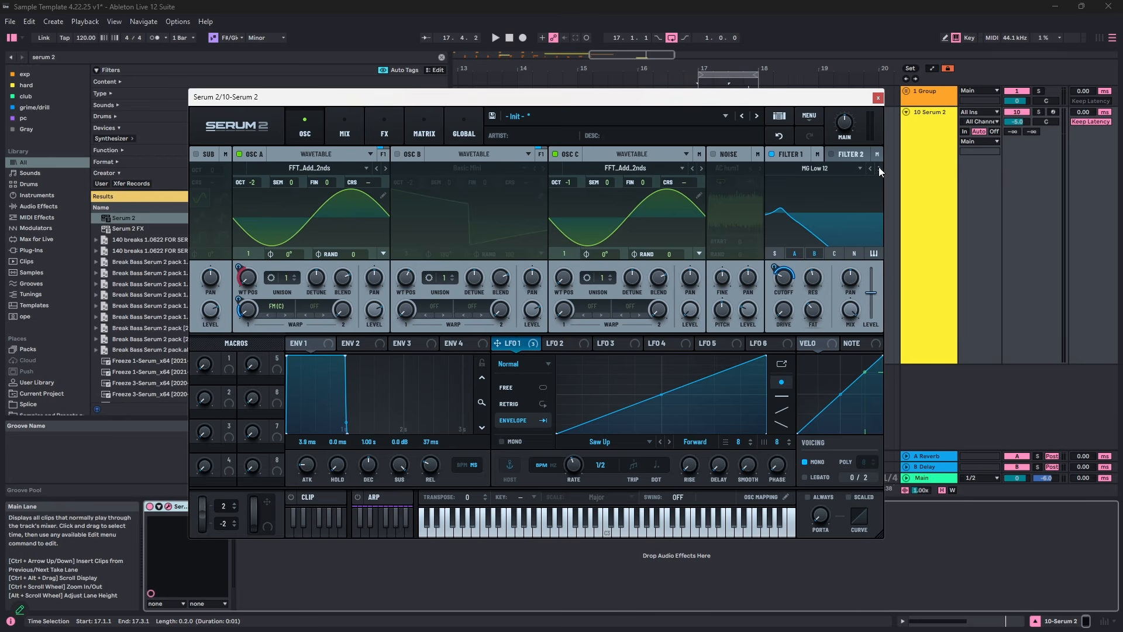
click(878, 168)
click(879, 168)
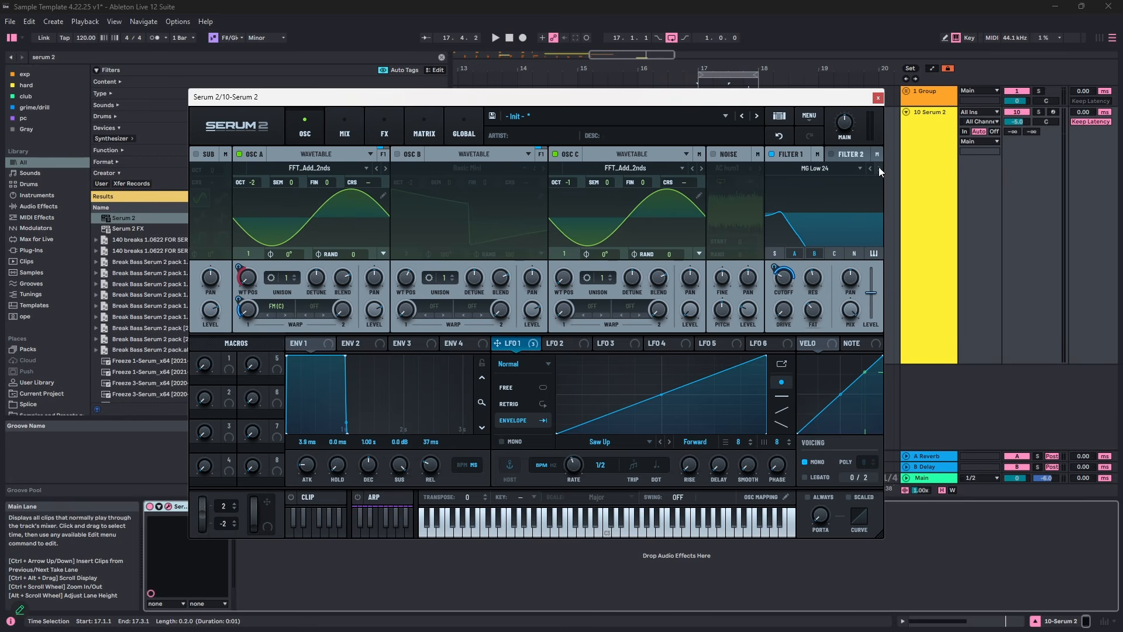
click(871, 170)
key(space)
click(870, 170)
click(870, 170)
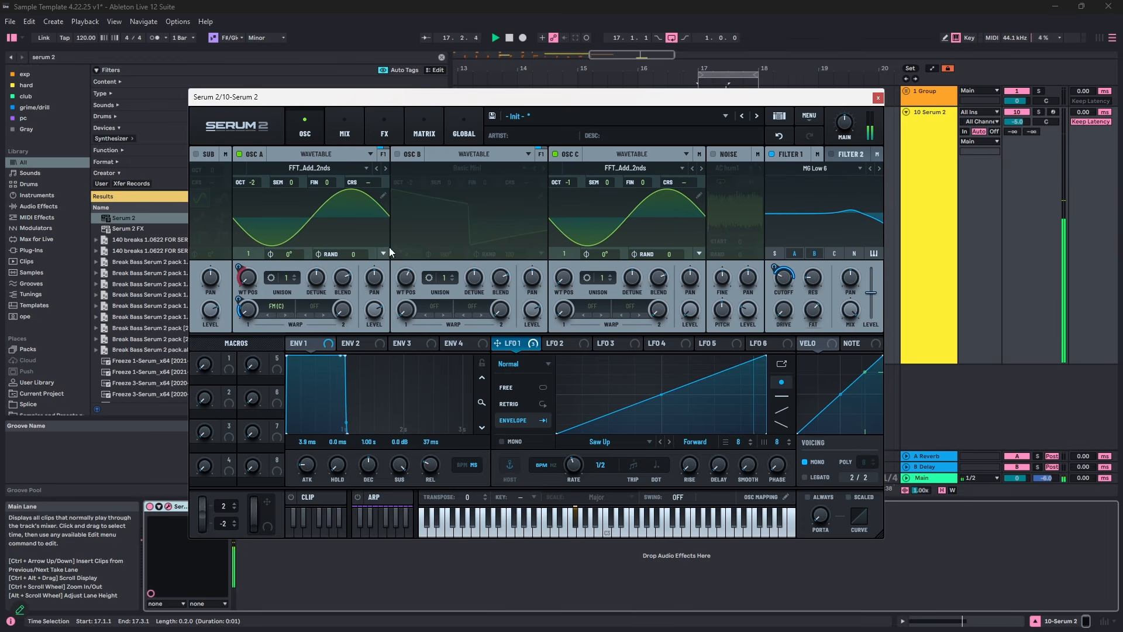
- Re-enable LFO 1's modulation of Oscillator A's wavetable position and audition it with the FM warp
right_click(254, 281)
click(317, 353)
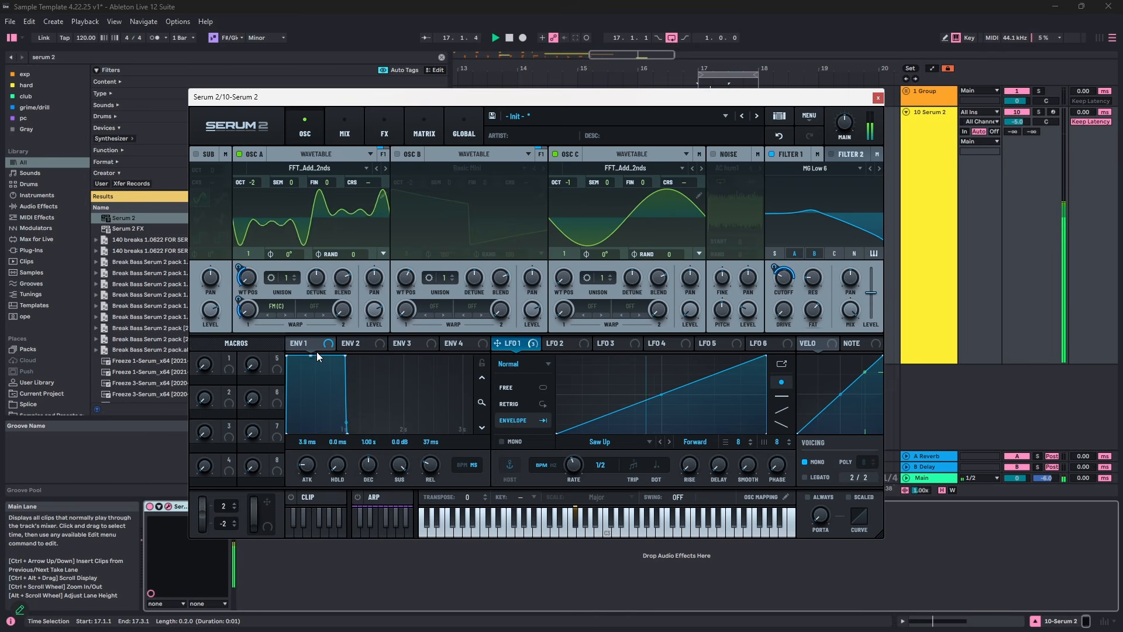
mouse_move(244, 300)
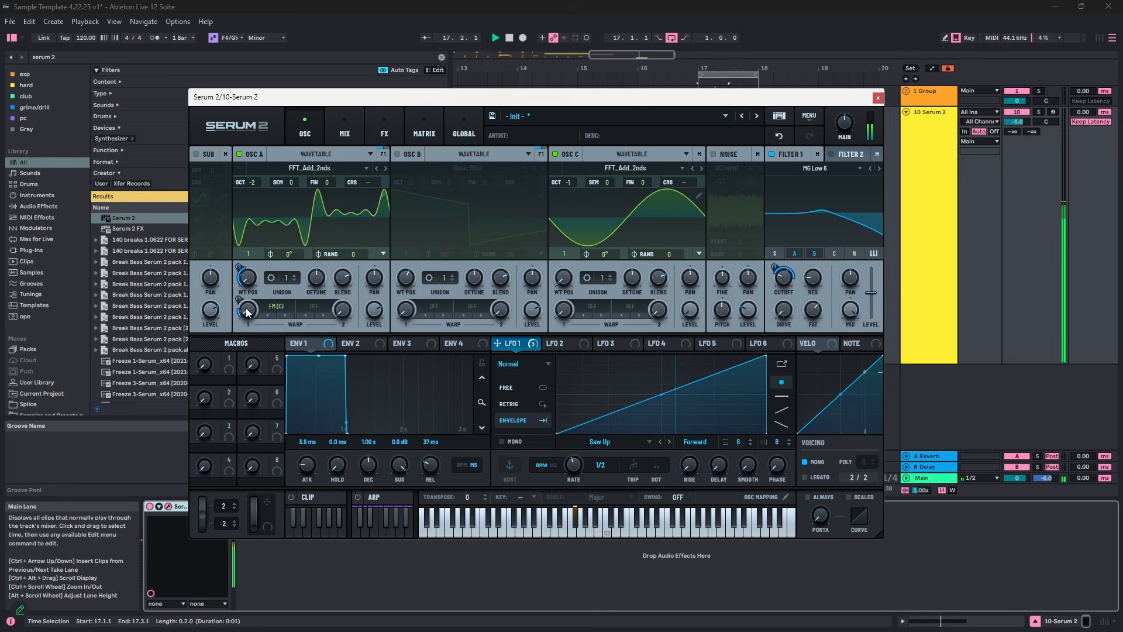
key(space)
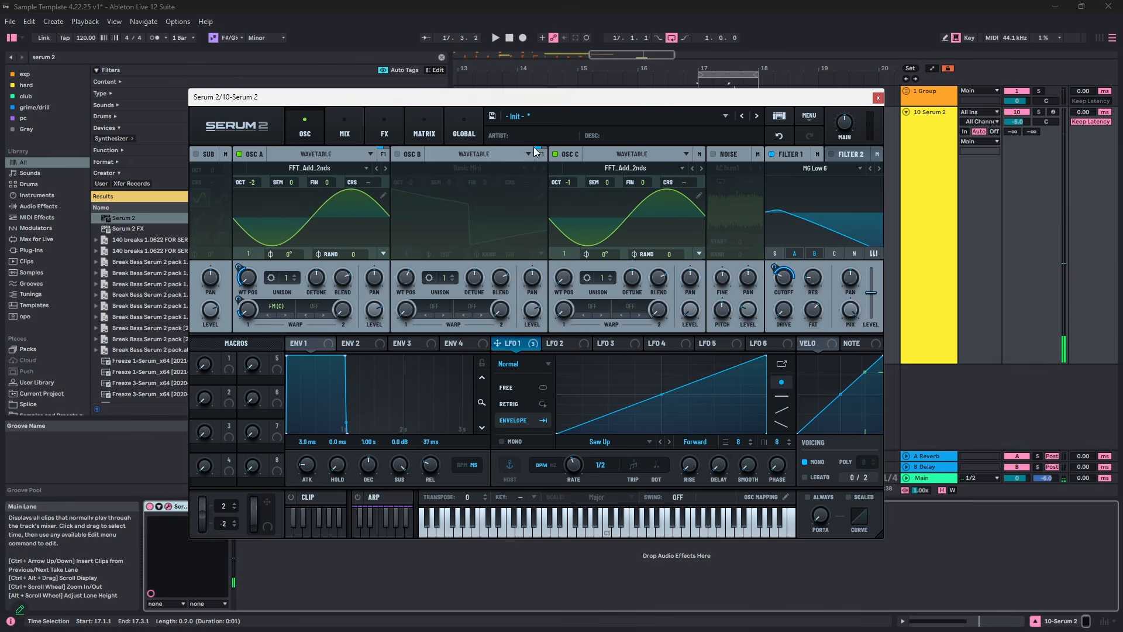
- Audition the bass with Oscillator C turned off
click(555, 154)
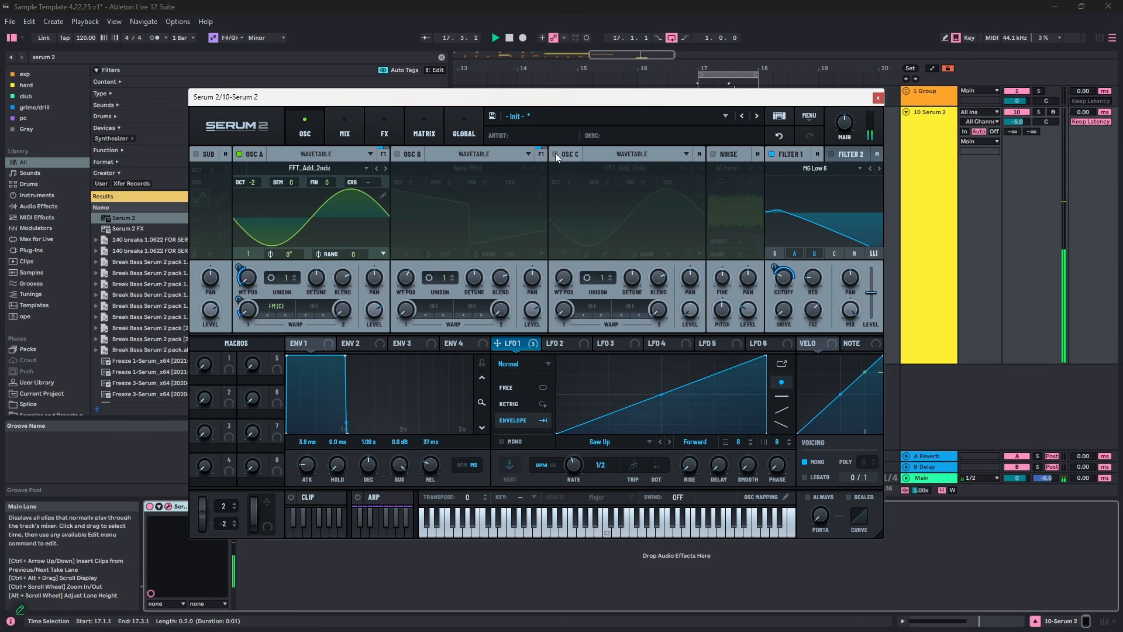
key(space)
mouse_move(241, 268)
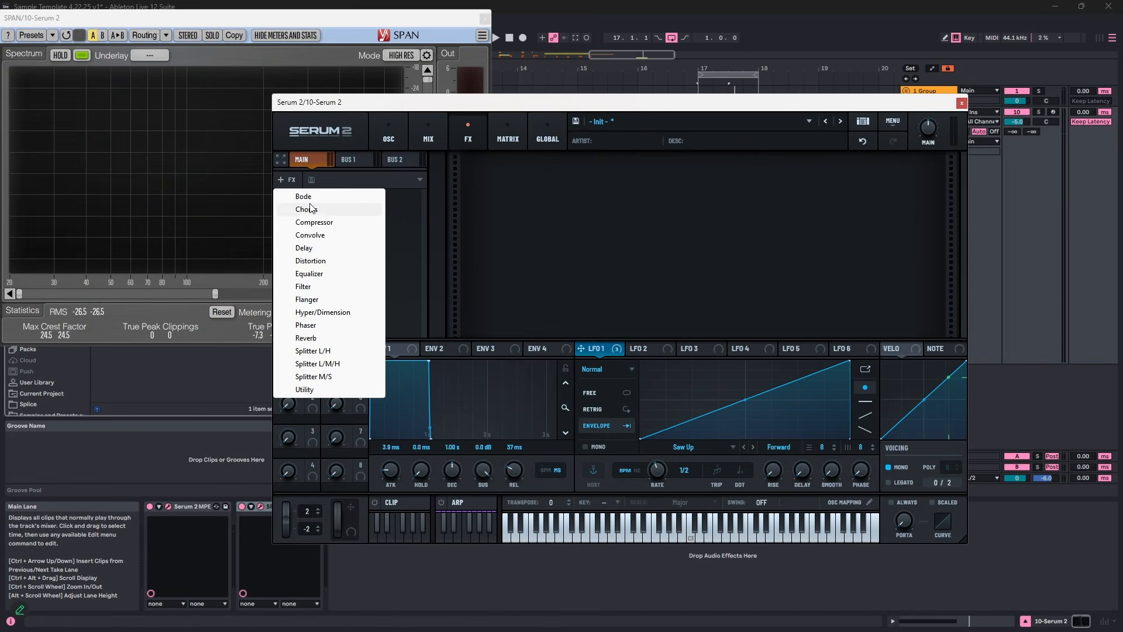
- Add a Tube distortion to the main effects chain, enable its post filter with Q 0.2, raise the filter frequency, and audition it
click(311, 261)
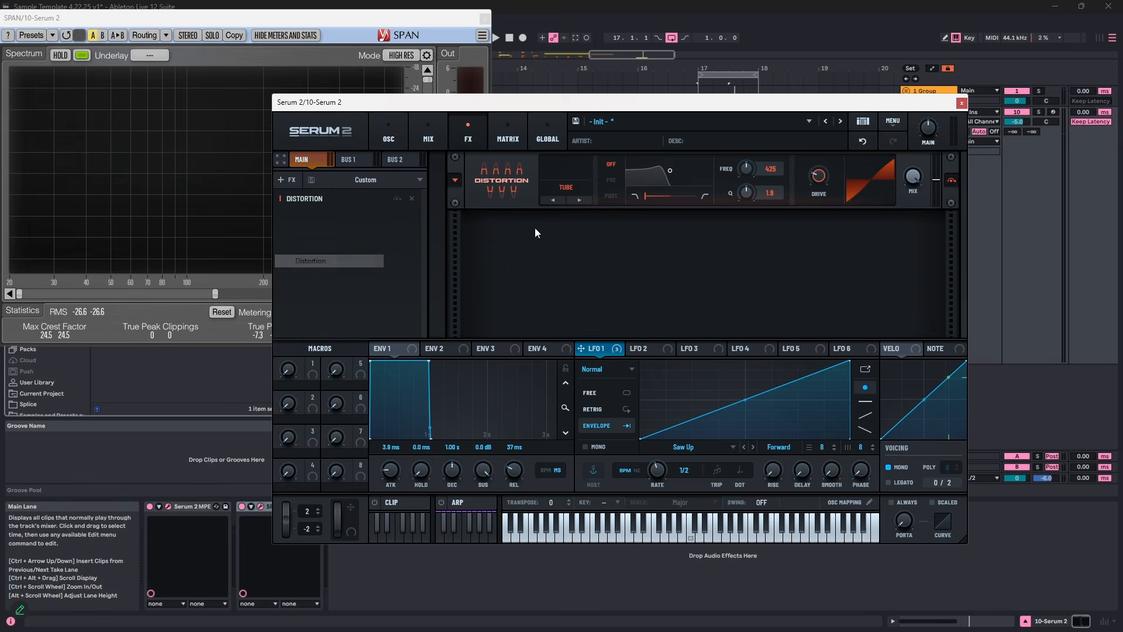
drag(686, 177, 691, 182)
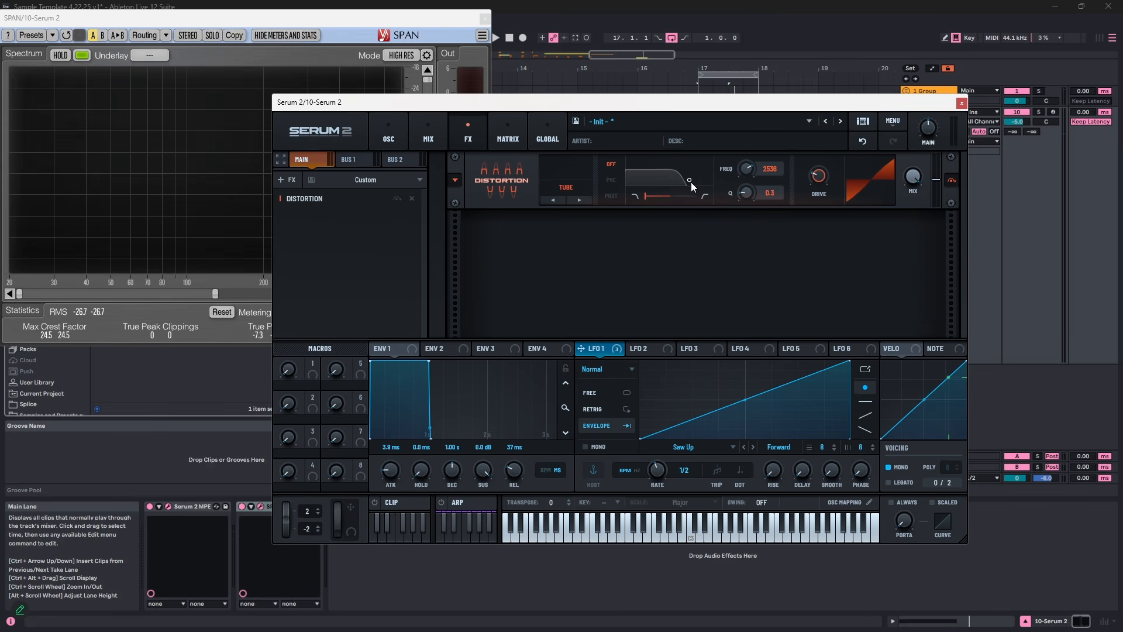
click(610, 196)
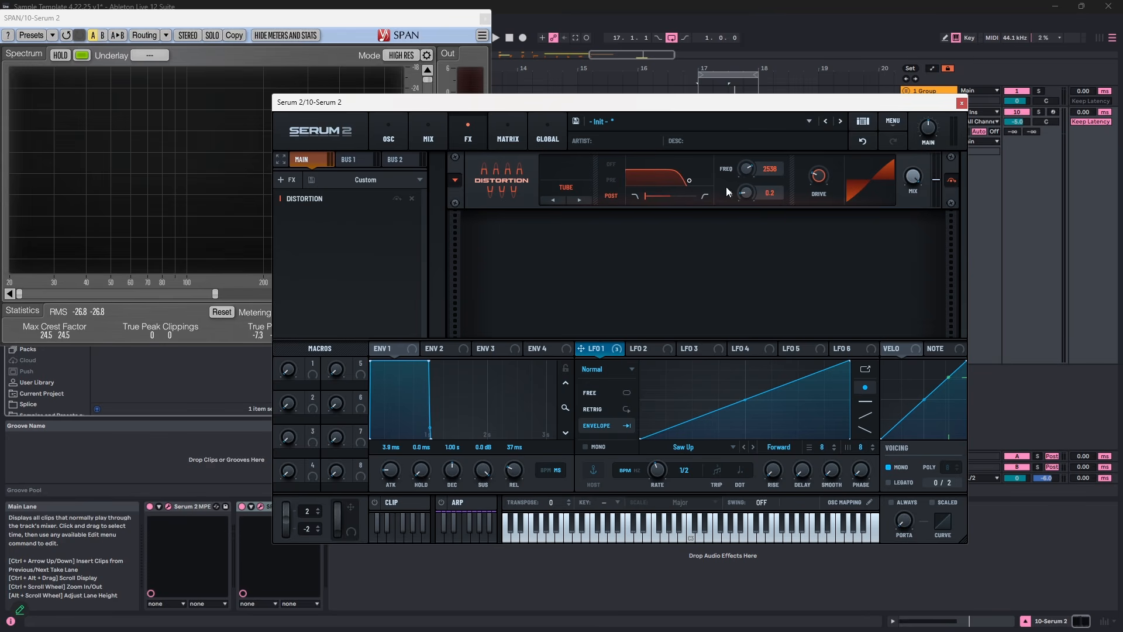
drag(754, 168, 758, 155)
key(space)
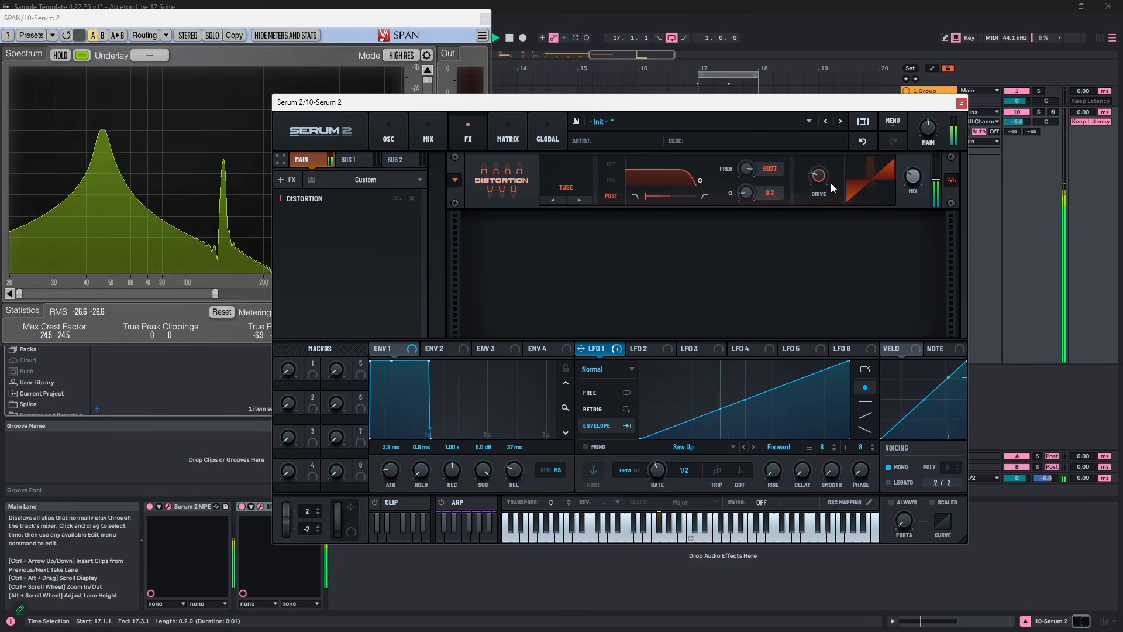
- Lower the distortion's post-filter frequency to 1359 Hz while auditioning the bass
drag(739, 174, 738, 205)
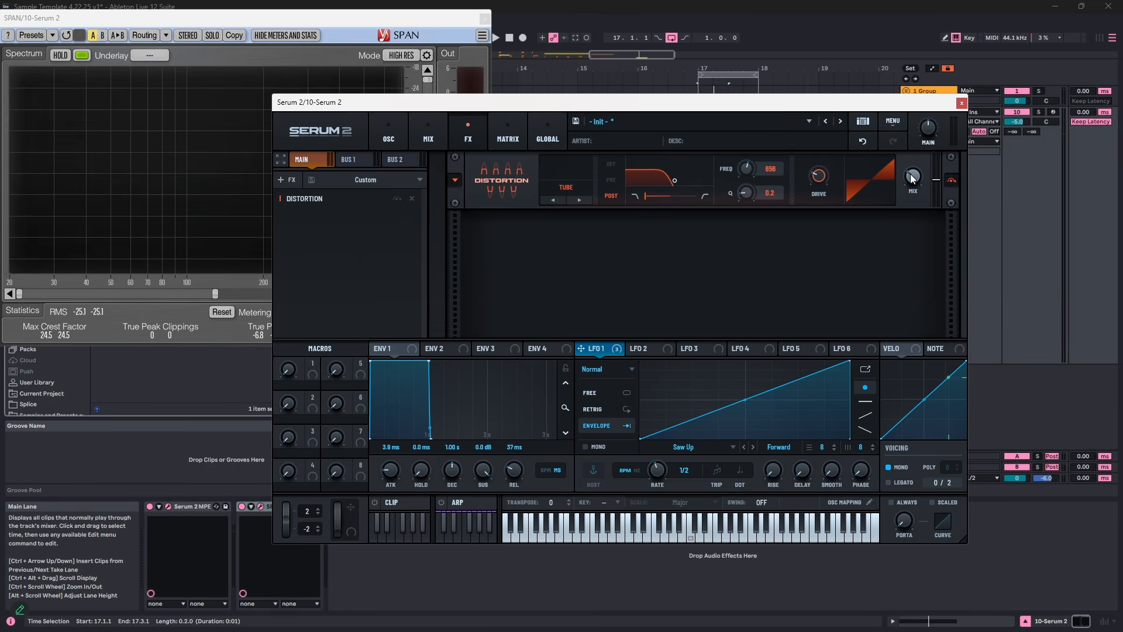
key(space)
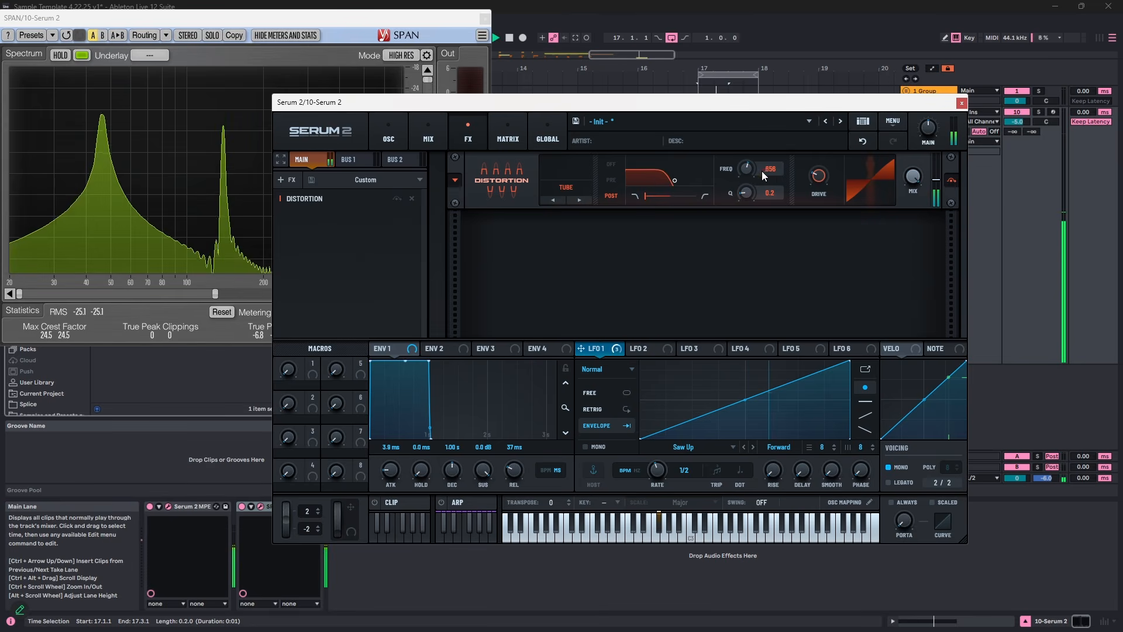
scroll(754, 170, up, 3)
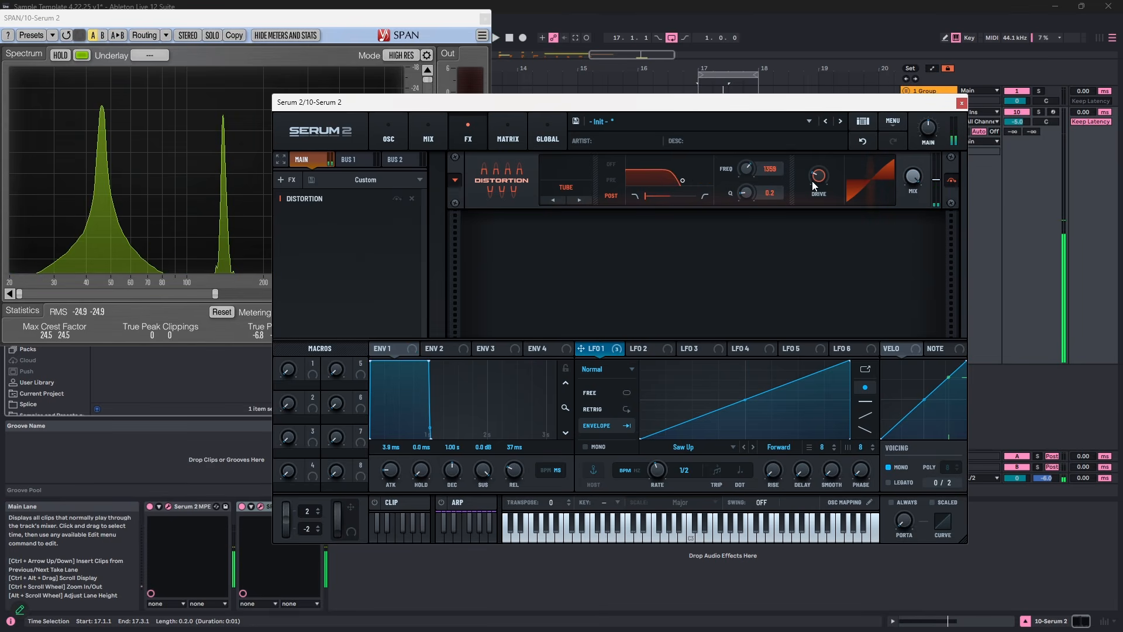
- Set the distortion's drive to 22% and adjust its mix during playback
drag(817, 182, 815, 190)
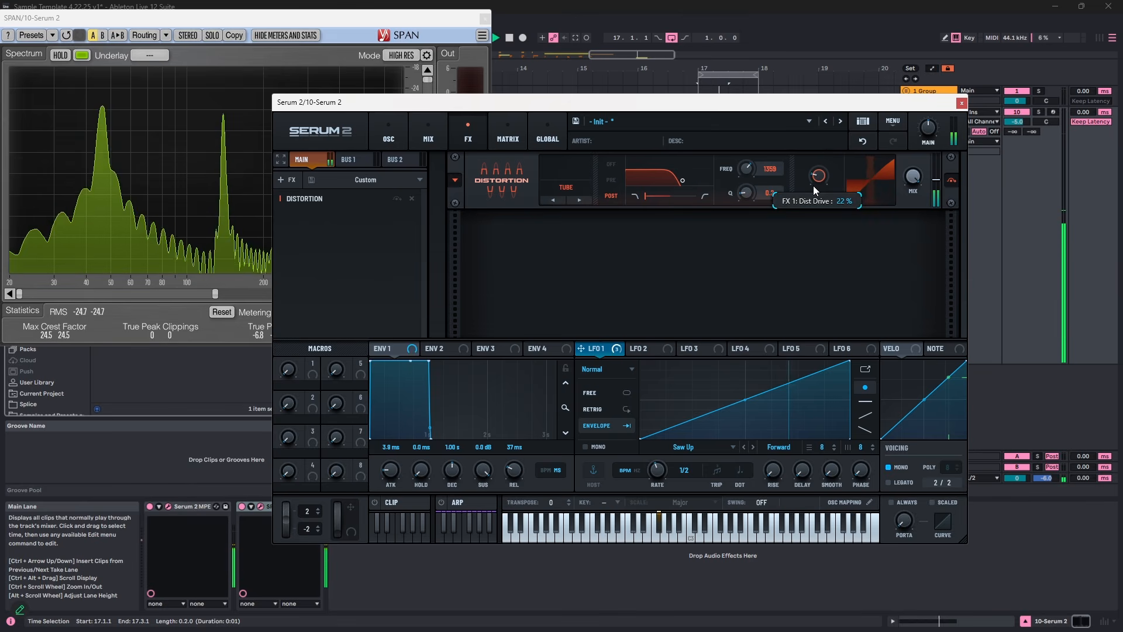
drag(916, 176, 914, 226)
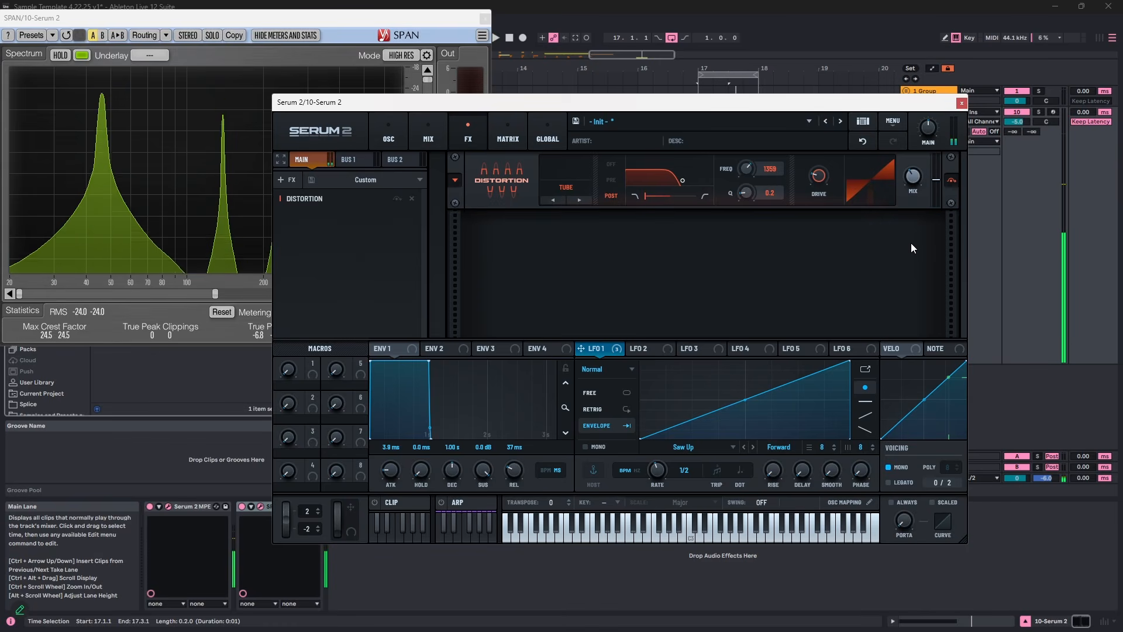
- Bypass and re-enable the distortion during playback to compare the bass with and without it
click(951, 180)
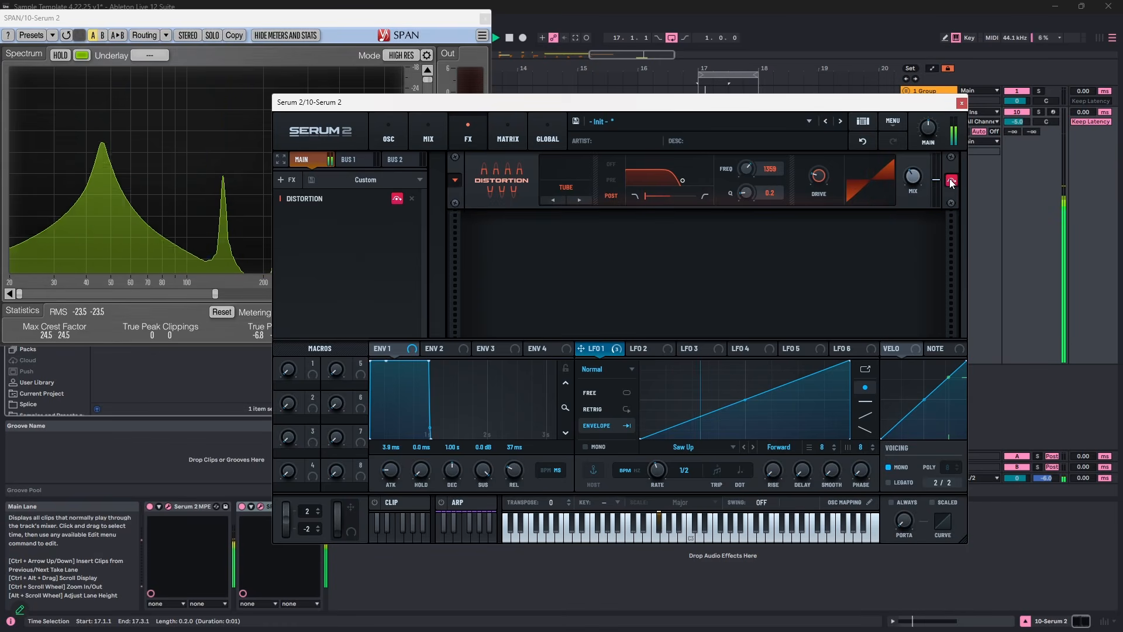
click(952, 182)
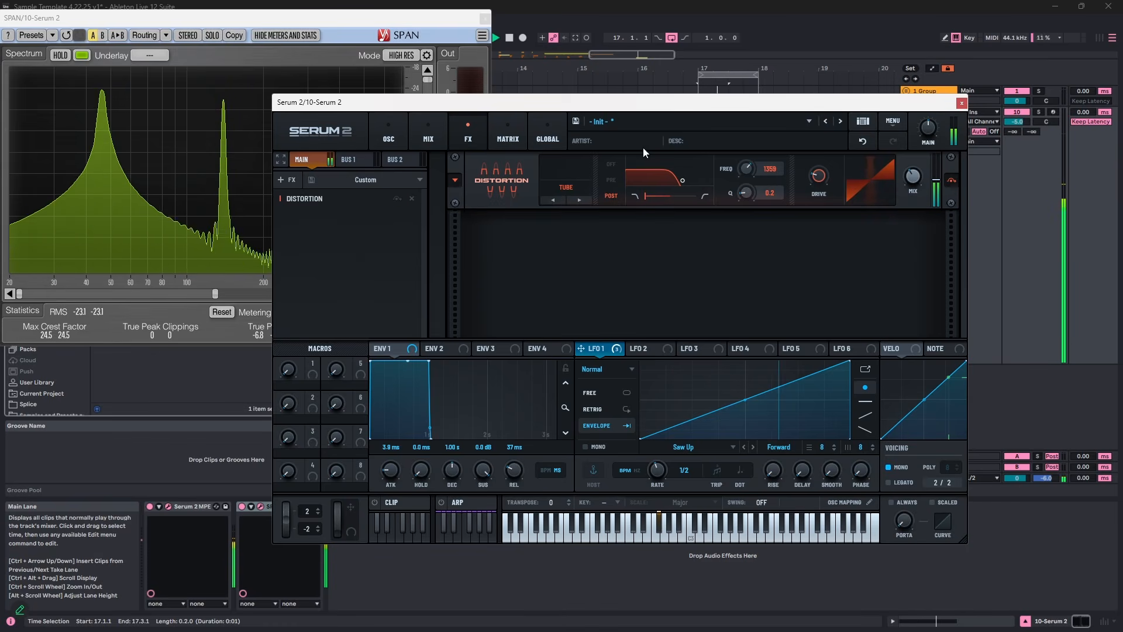
- Add a Hyper/Dimension effect to the main effects chain and set its Hyper mix to 18% while auditioning
click(289, 180)
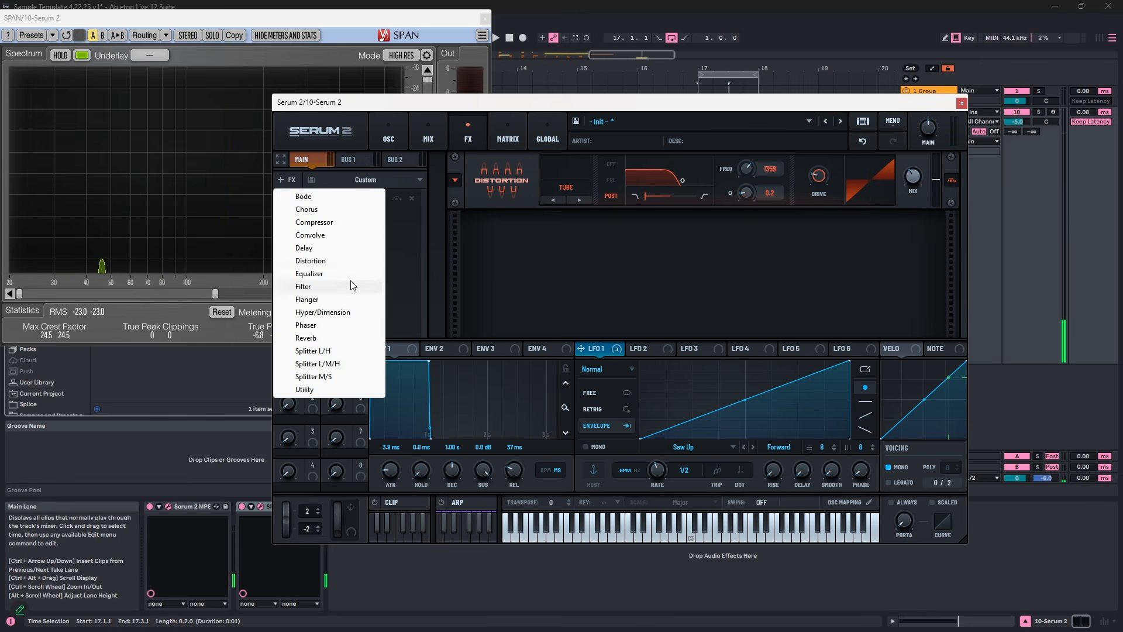
click(346, 314)
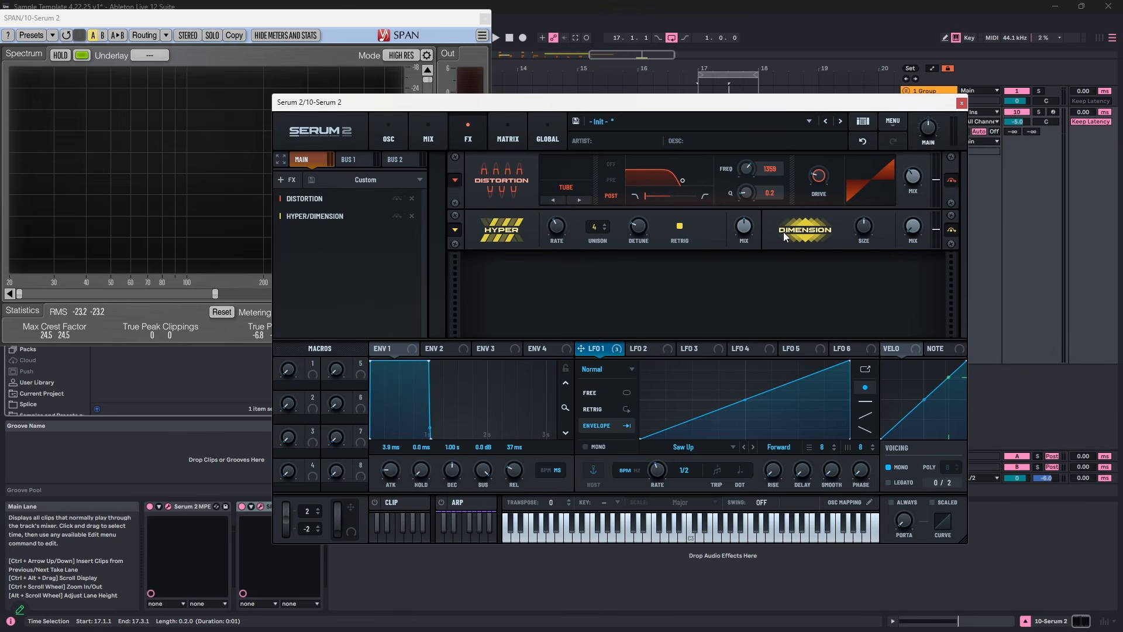
key(space)
drag(745, 229, 749, 274)
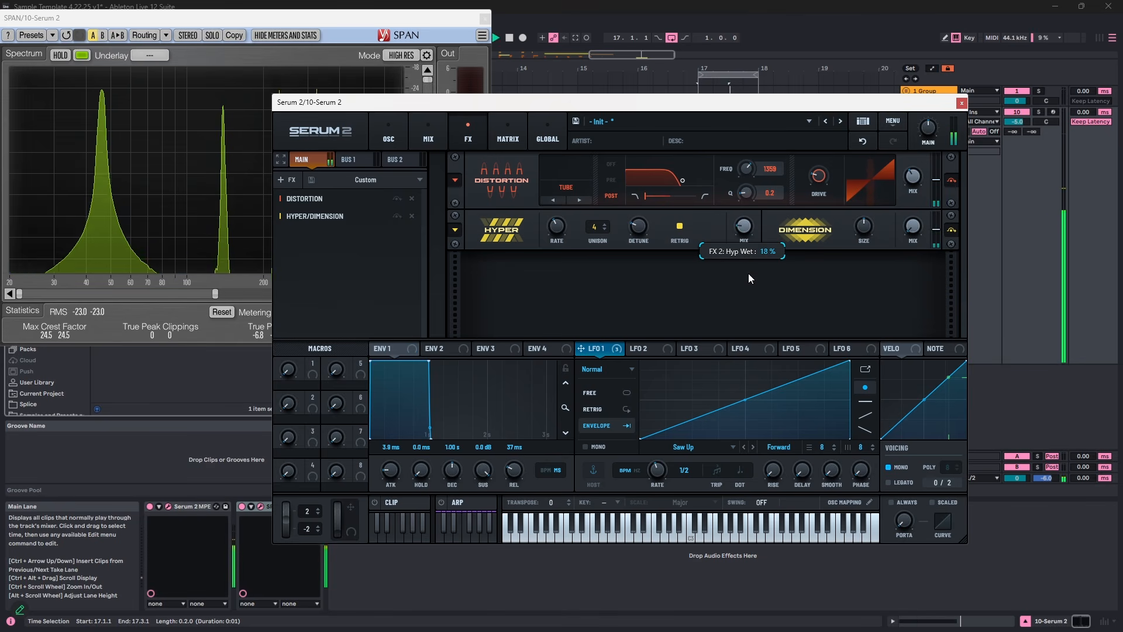
- Add a compressor between the distortion and Hyper/Dimension effects and switch it to multiband mode
click(286, 179)
click(342, 226)
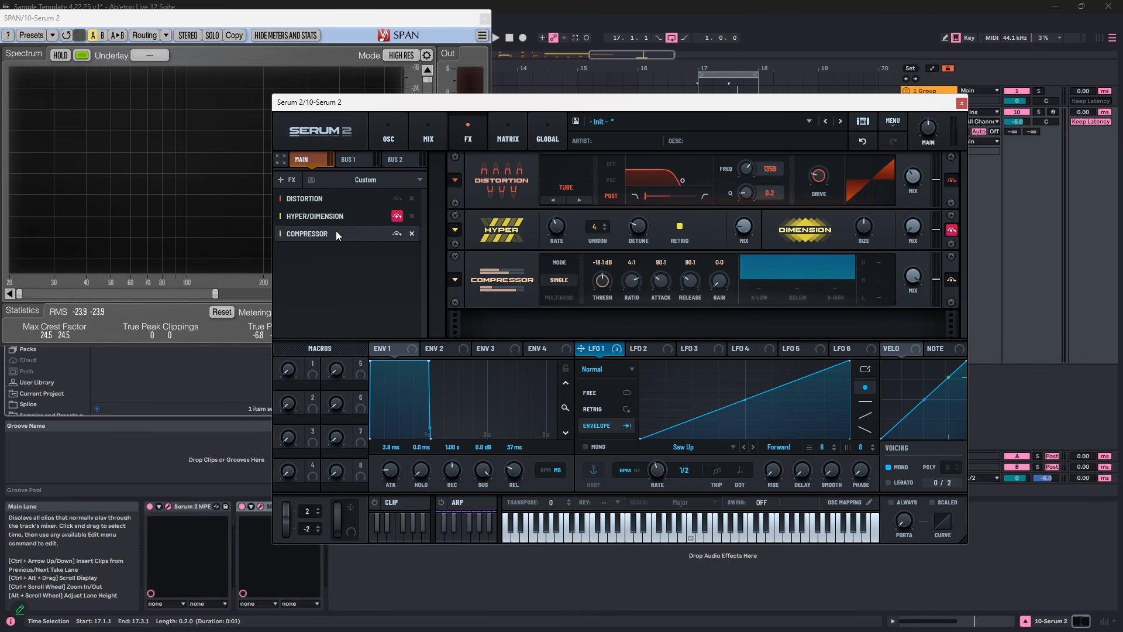
drag(336, 232, 336, 212)
click(553, 260)
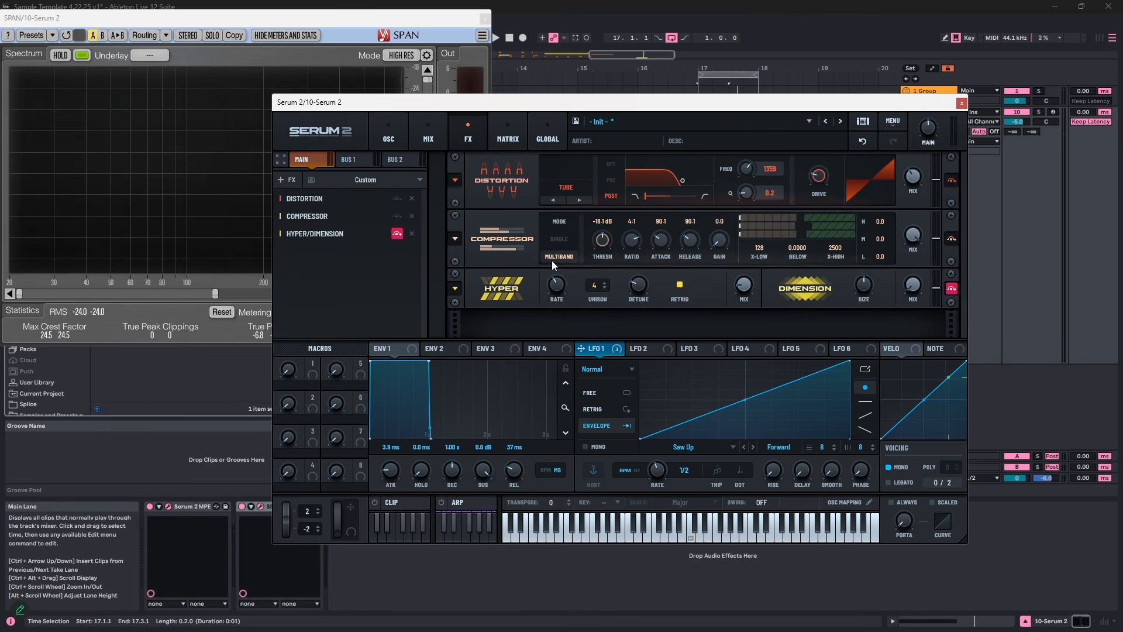
- Adjust the multiband compressor's mix by ear while the bass plays
drag(913, 235, 908, 364)
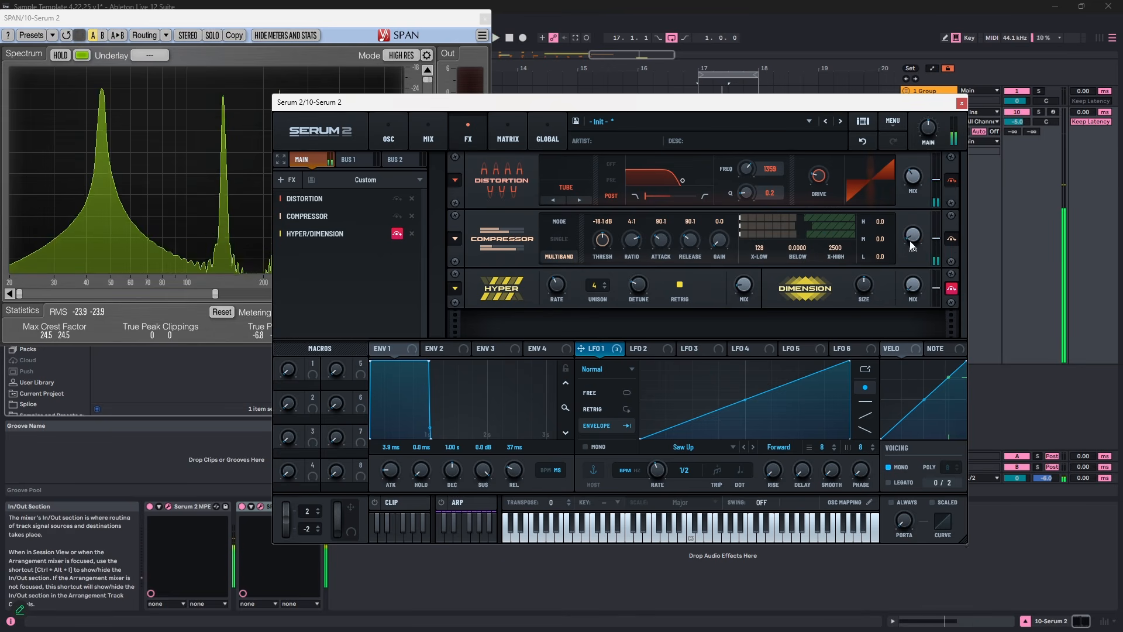
drag(910, 241, 914, 122)
drag(914, 241, 916, 354)
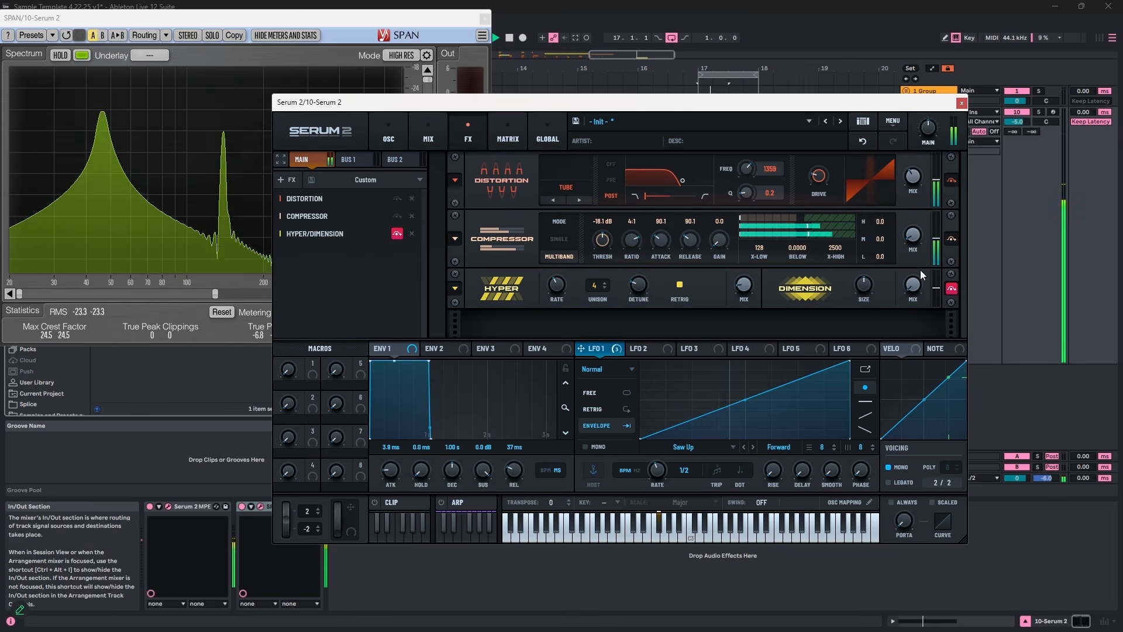
- Add a chorus to the main effects chain, then adjust its mix and high-pass filter while auditioning
click(290, 180)
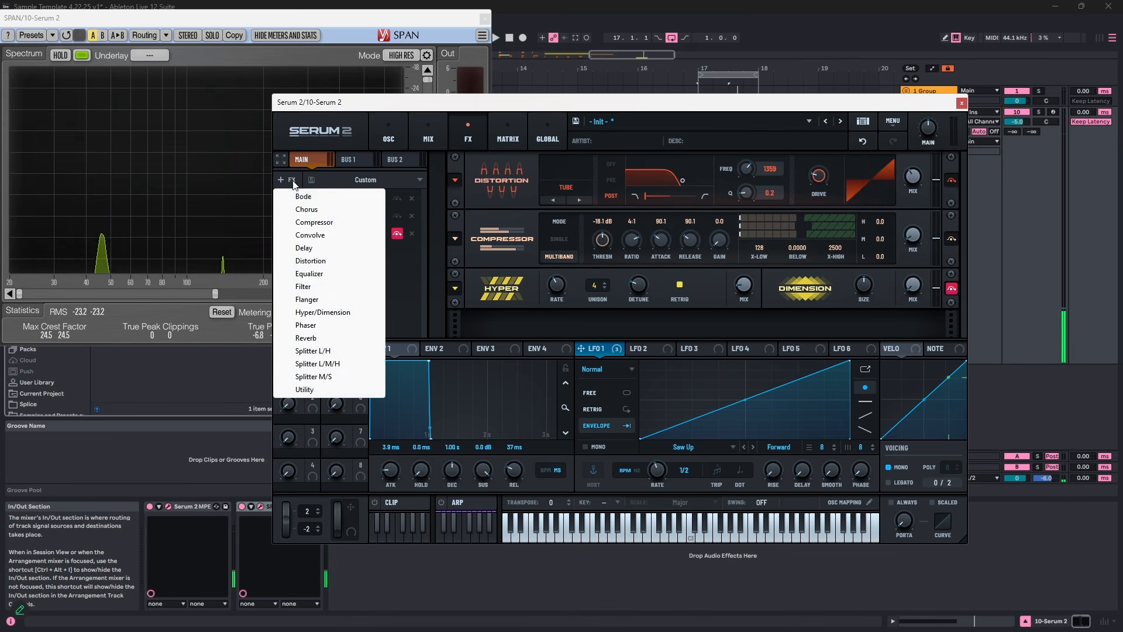
click(324, 210)
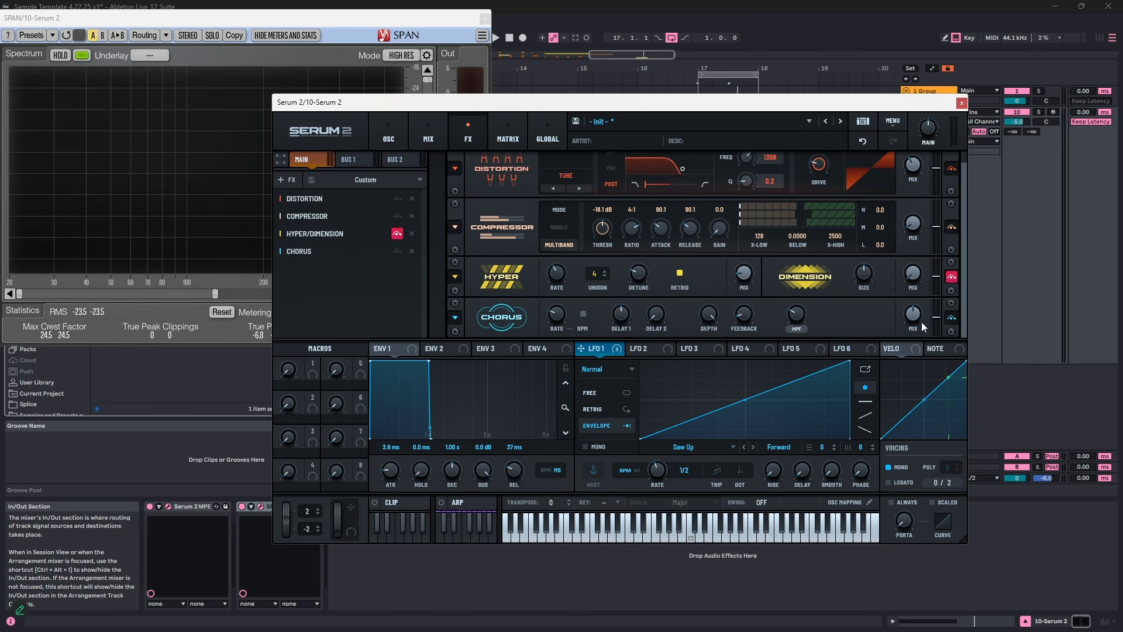
drag(917, 318, 929, 202)
key(space)
drag(797, 314, 802, 322)
key(space)
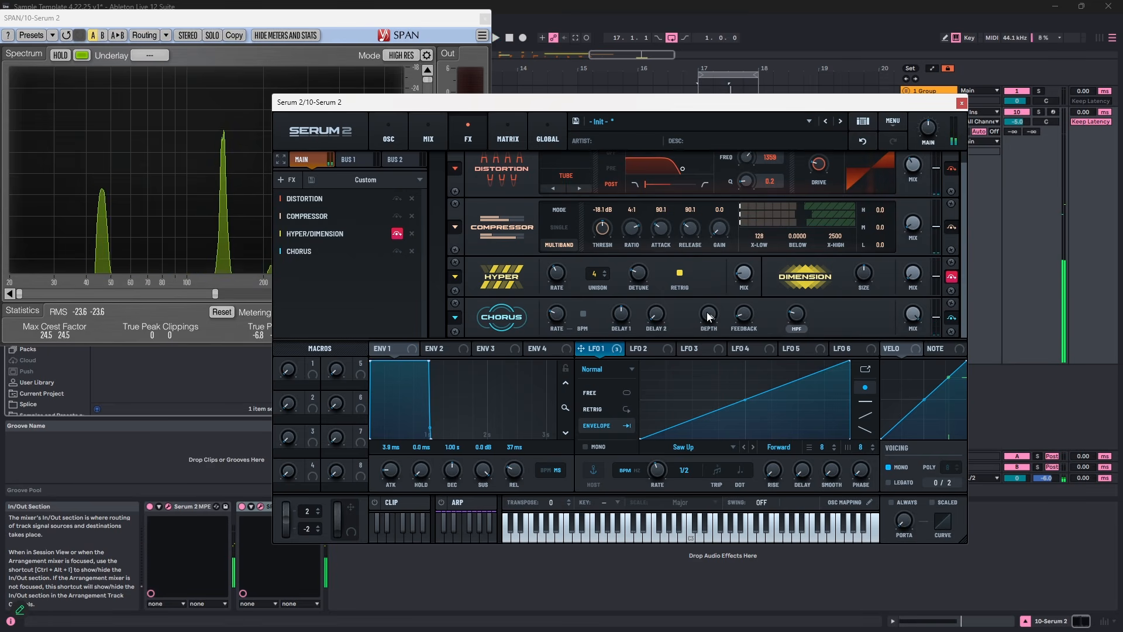
- Adjust the chorus's depth, Delay 1 and mix by ear
drag(708, 314, 741, 350)
drag(624, 316, 624, 349)
drag(913, 314, 931, 275)
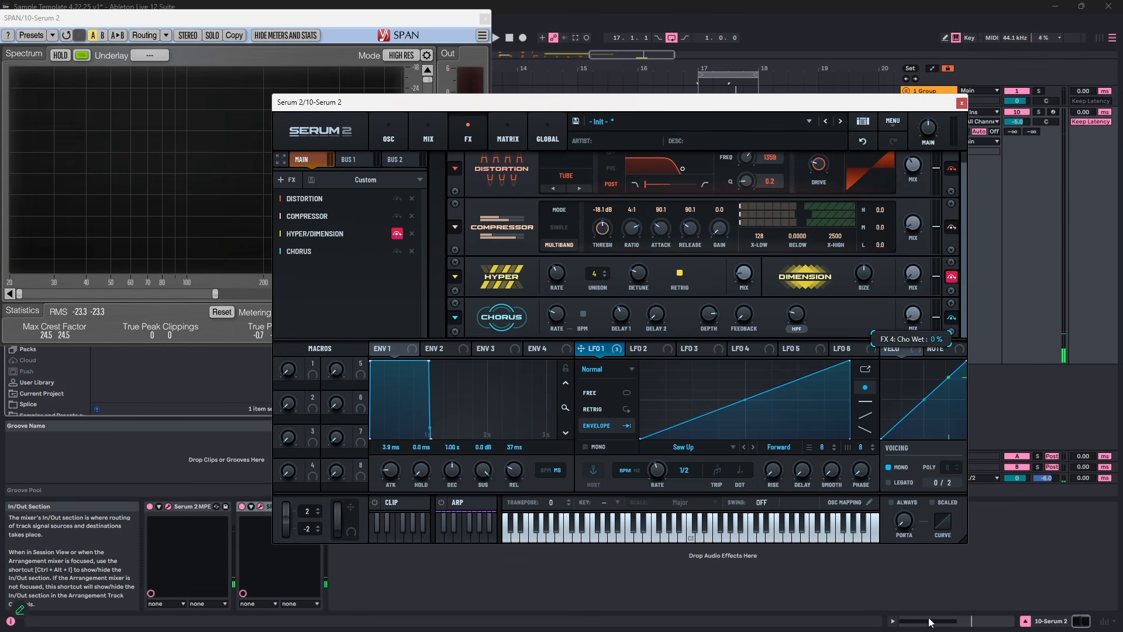
- Try 7 unison voices on Oscillator A during playback
click(389, 136)
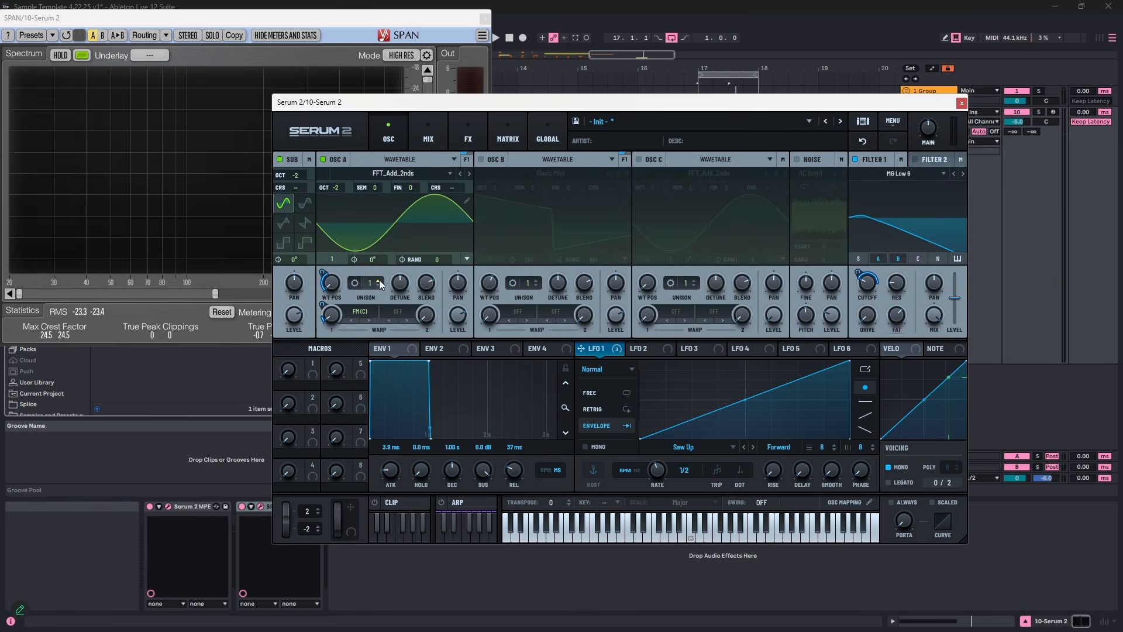
drag(377, 282, 390, 235)
key(space)
drag(390, 281, 384, 296)
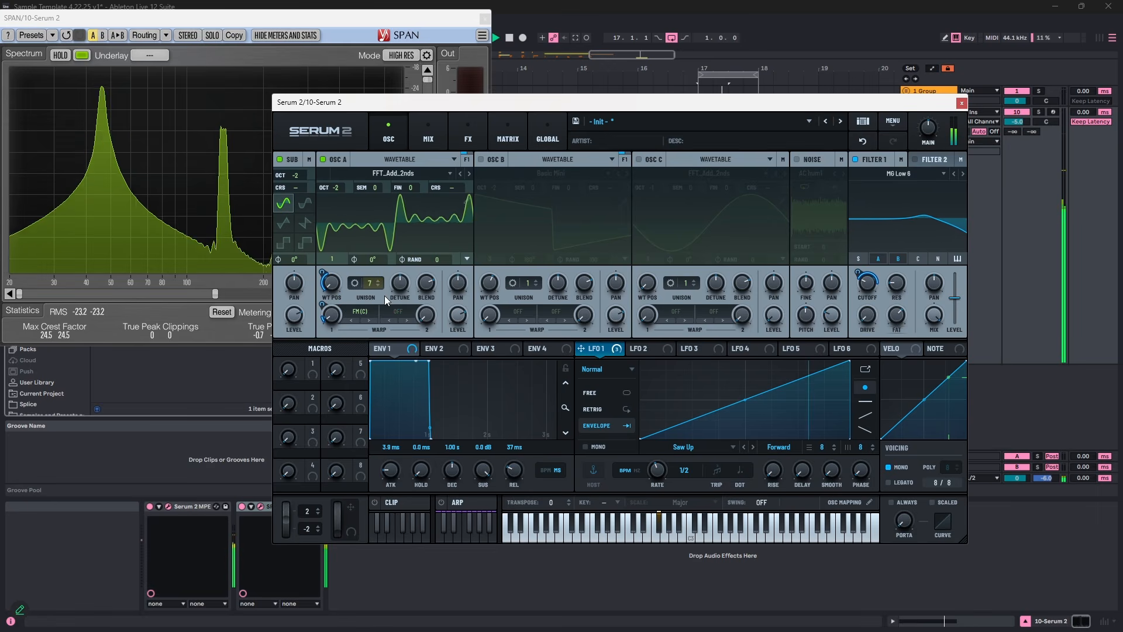
- Return to the effects chain and raise the chorus mix to 46% while auditioning the bass
click(428, 140)
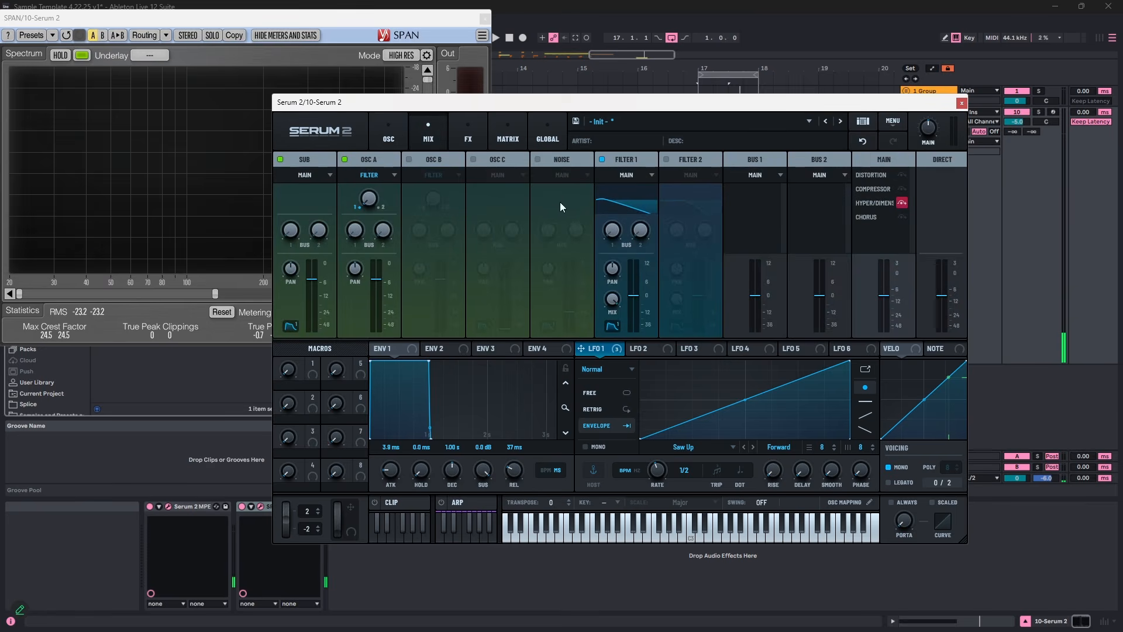
click(470, 130)
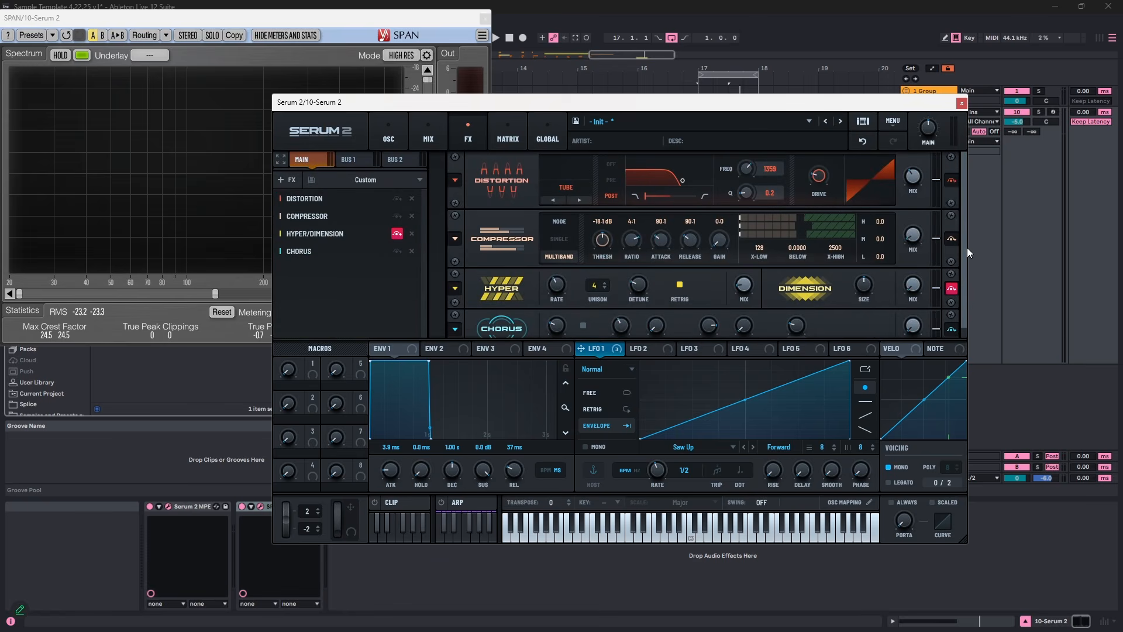
scroll(966, 251, down, 1)
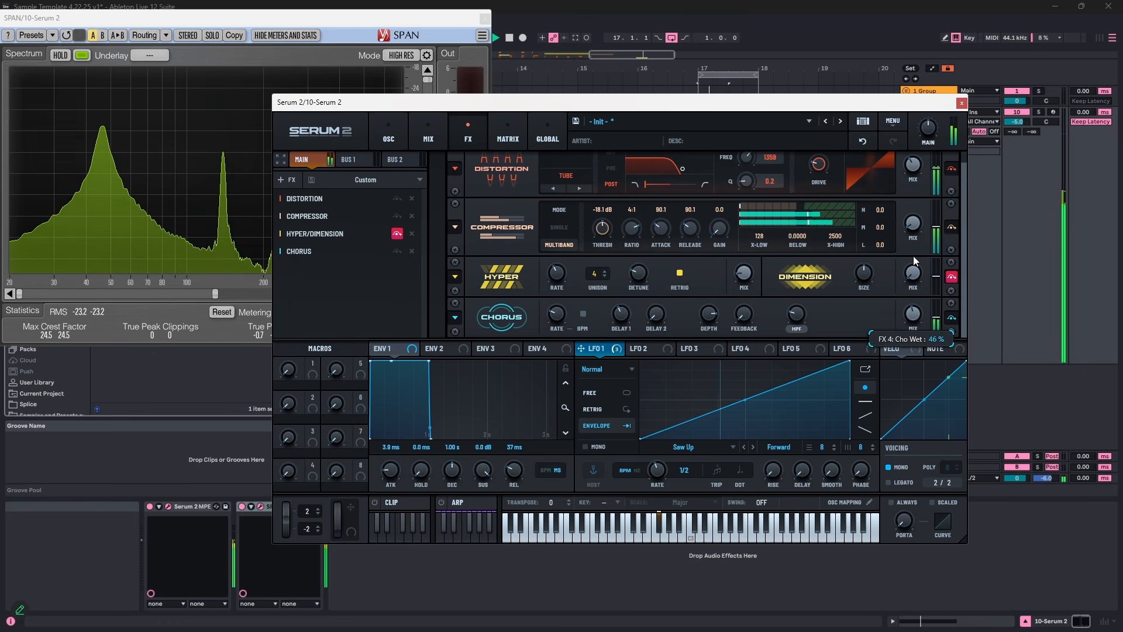
scroll(914, 255, up, 1)
- Close the SPAN analyzer and add a Utility effect with Mono Bass enabled to the main effects chain
click(484, 18)
click(286, 179)
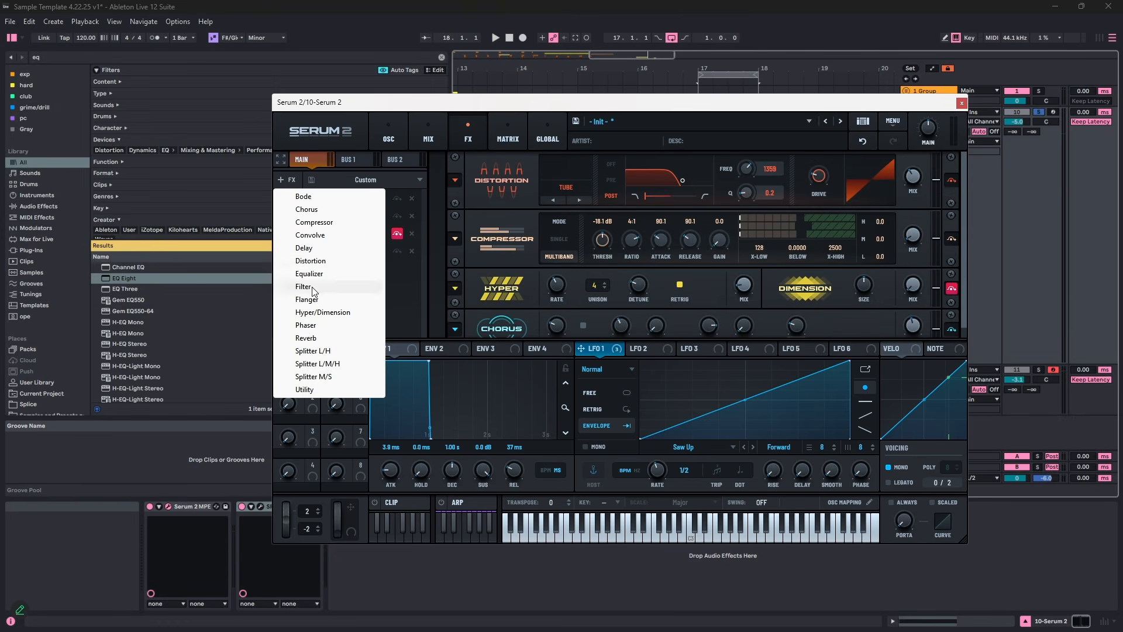
click(309, 389)
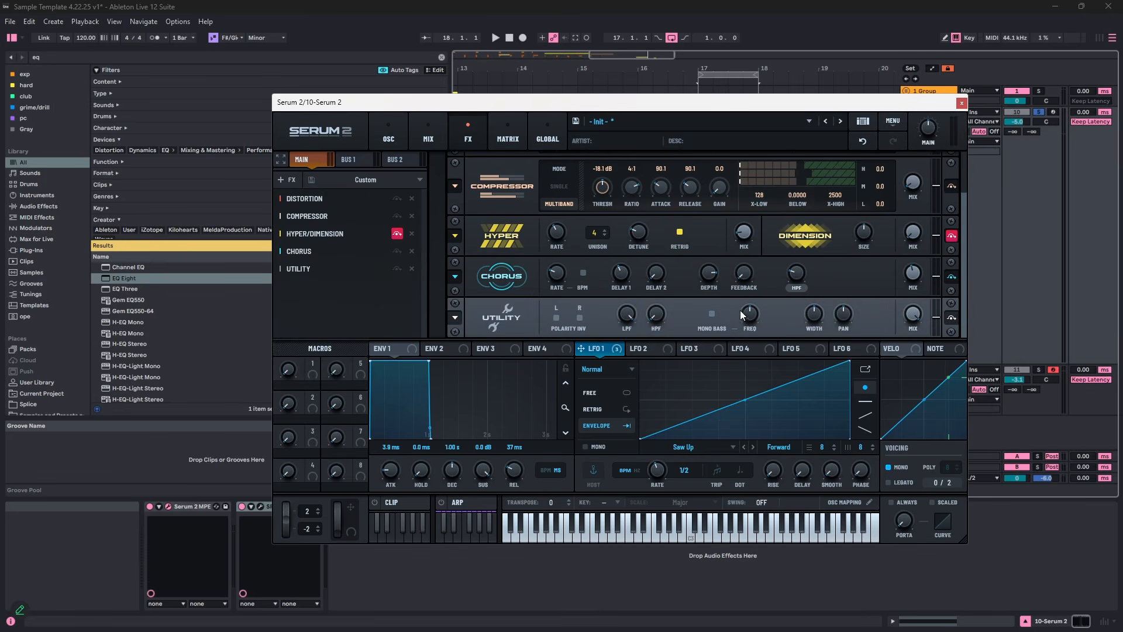
click(712, 314)
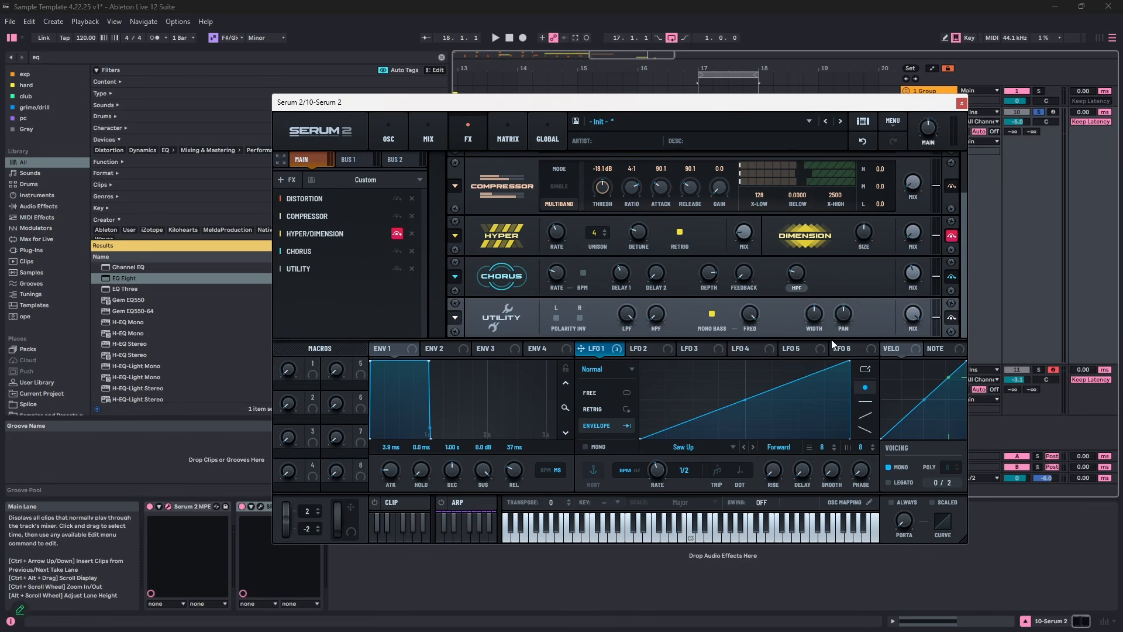
- Duplicate the two B2 notes at the end of the 13 Serum 2 clip, transpose the copies to E2 and audition them
key(space)
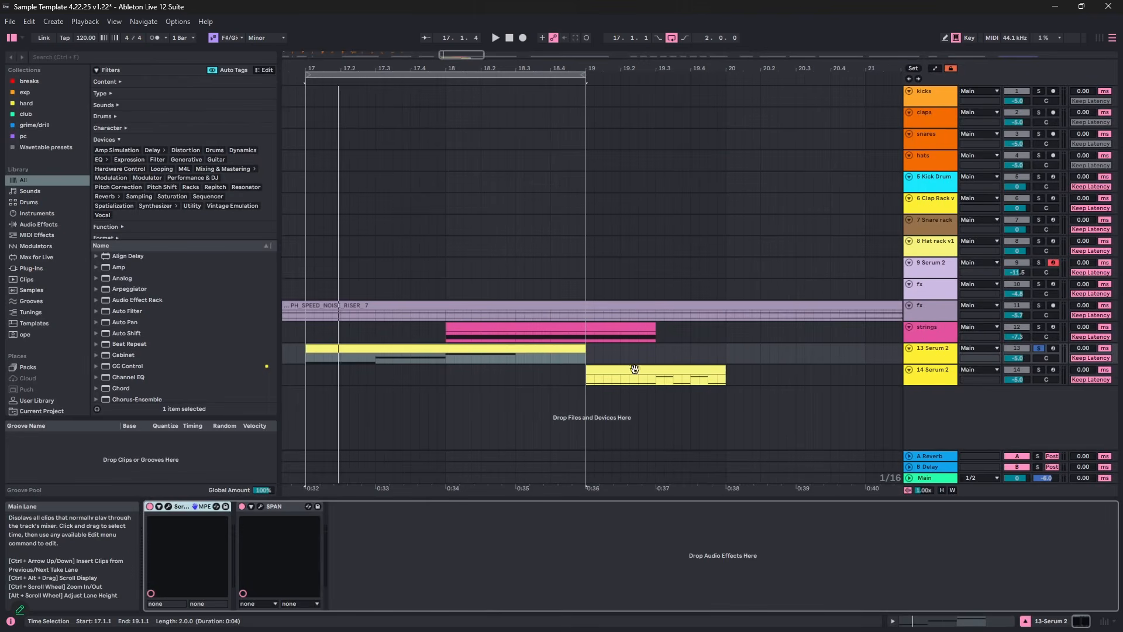
click(502, 347)
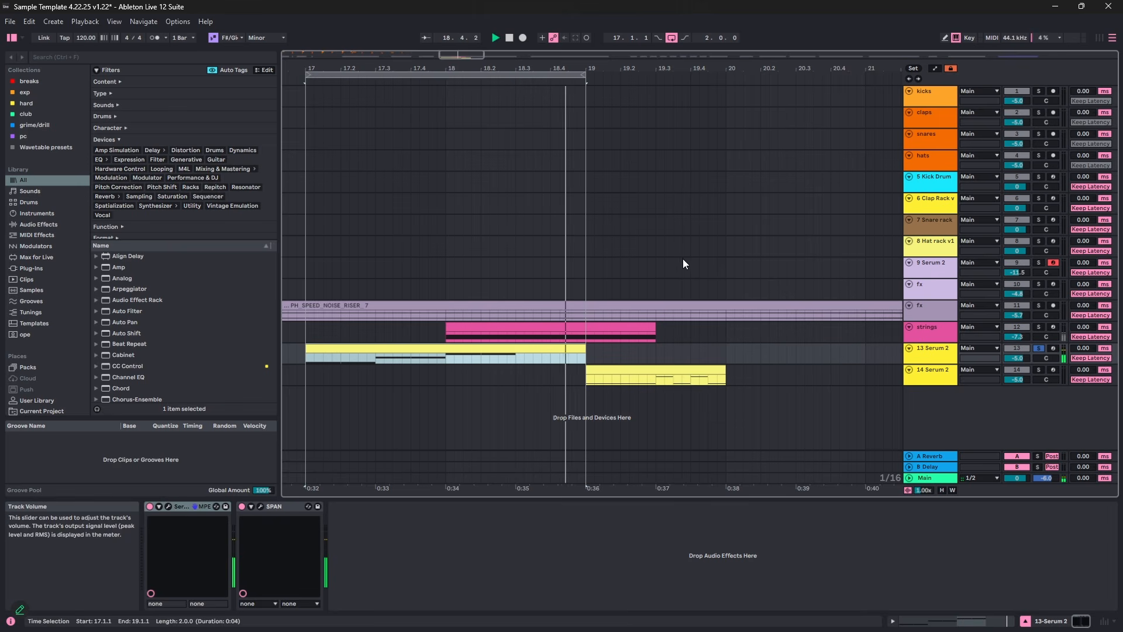
double_click(542, 355)
drag(898, 480, 740, 383)
key(ctrl+d)
key(shift+Down)
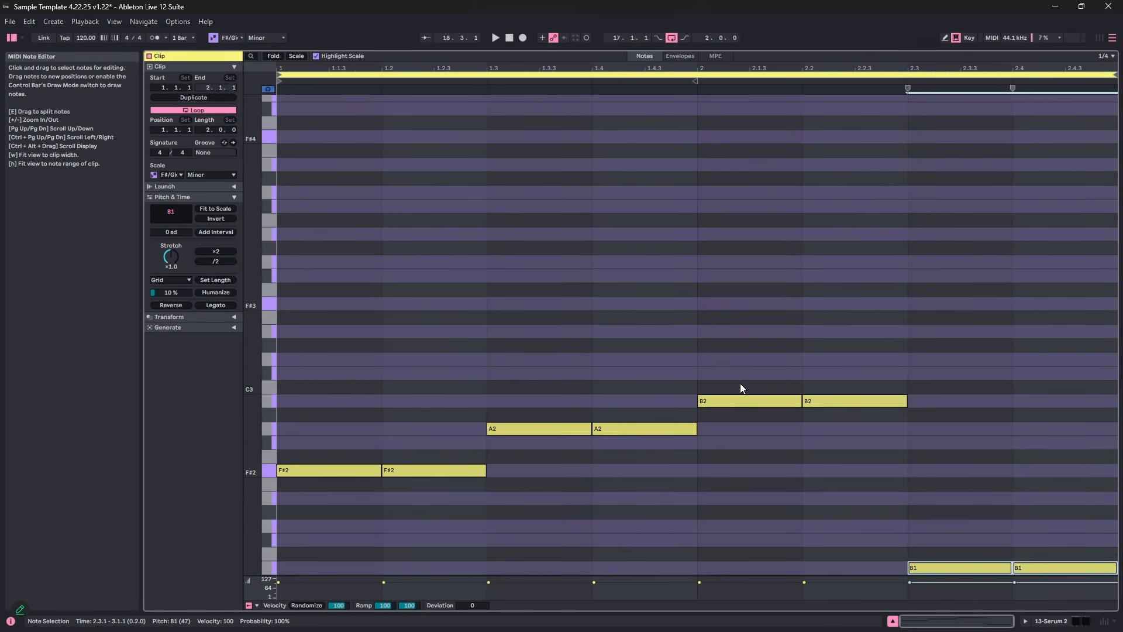
key(space)
key(Up)
key(Up)
key(Up)
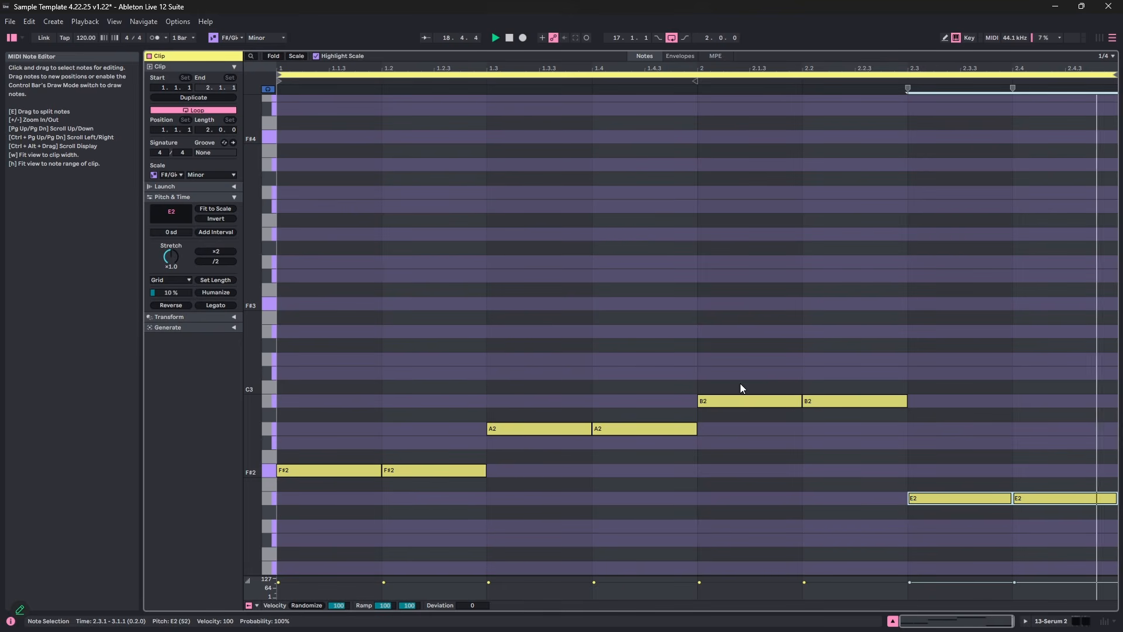
key(shift+Tab)
key(space)
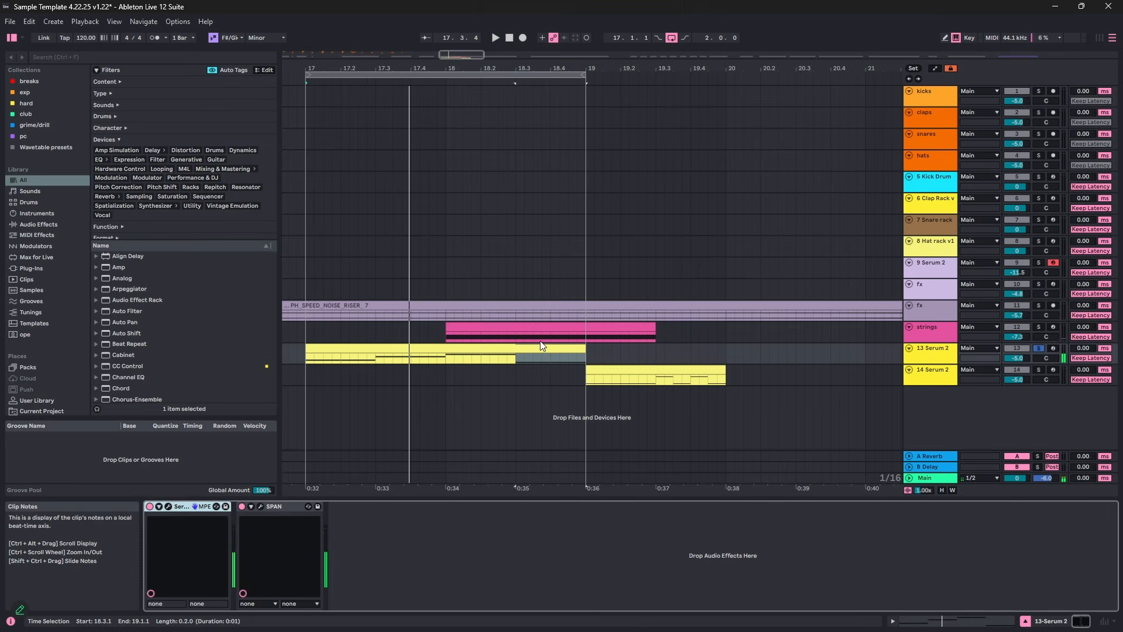
- Open the Serum 2 instance on the 13 Serum 2 track and set LFO 1's rate to 1/4
click(544, 351)
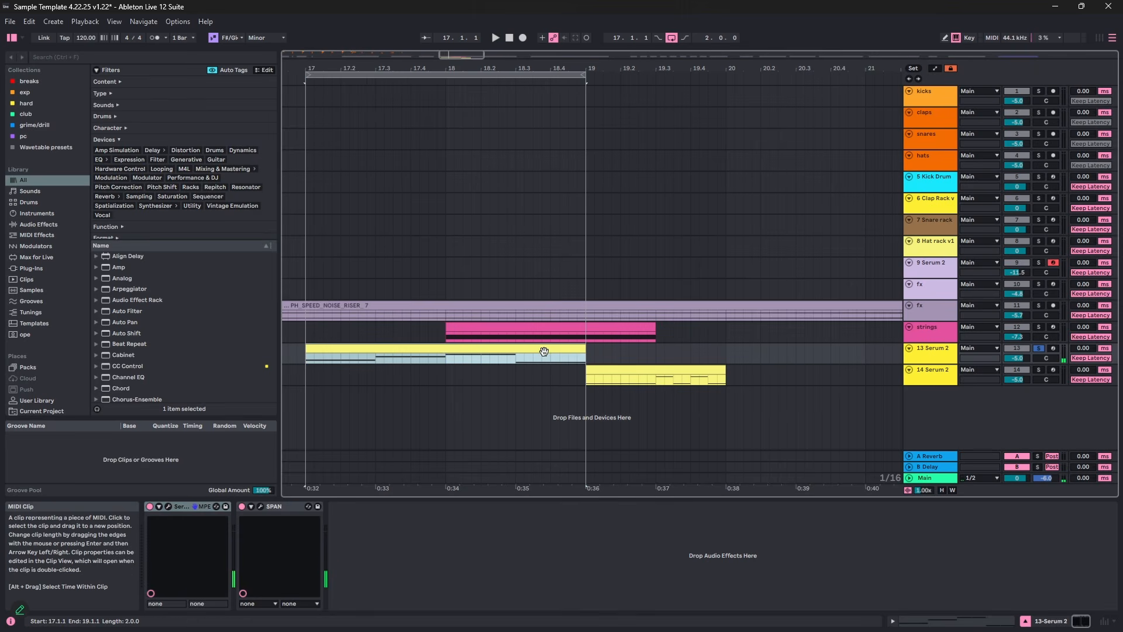
click(169, 507)
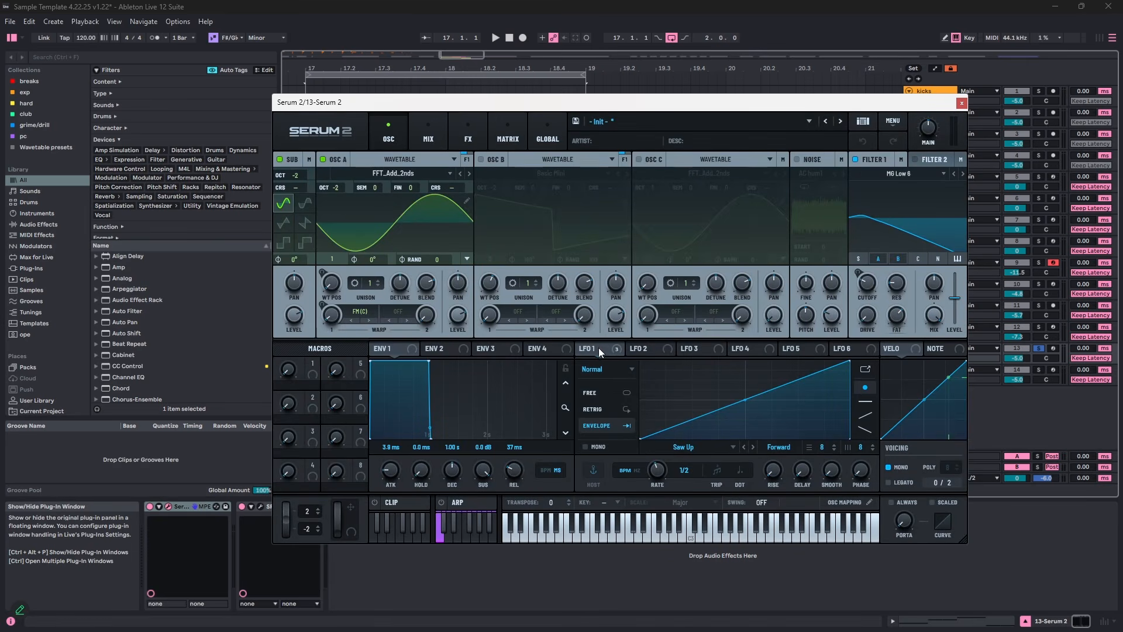
key(space)
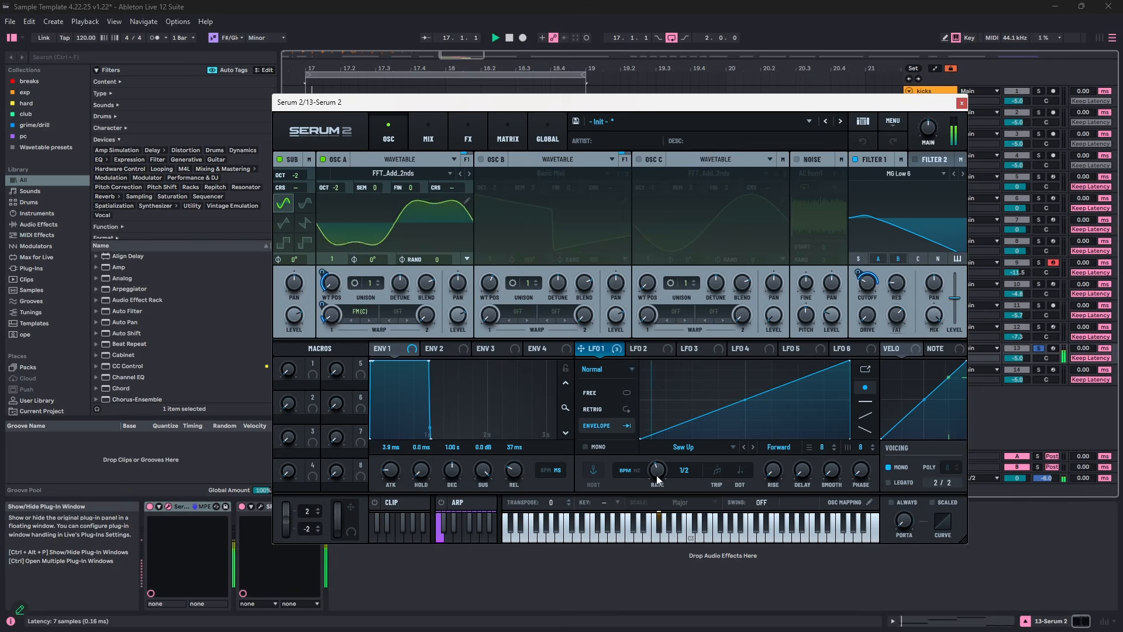
key(space)
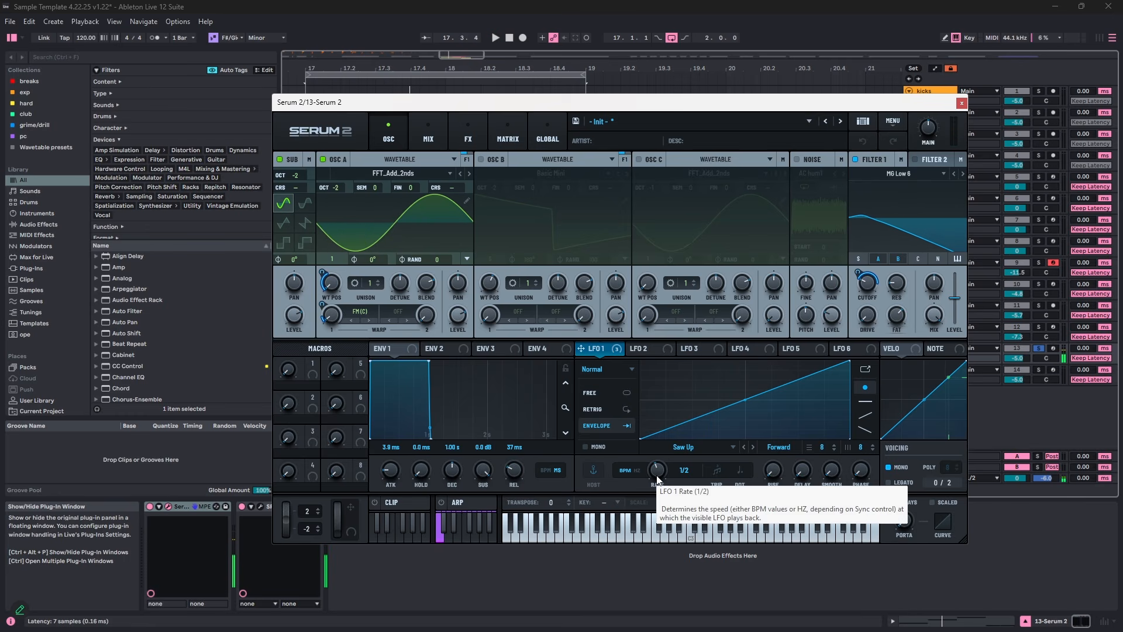
drag(662, 483, 661, 475)
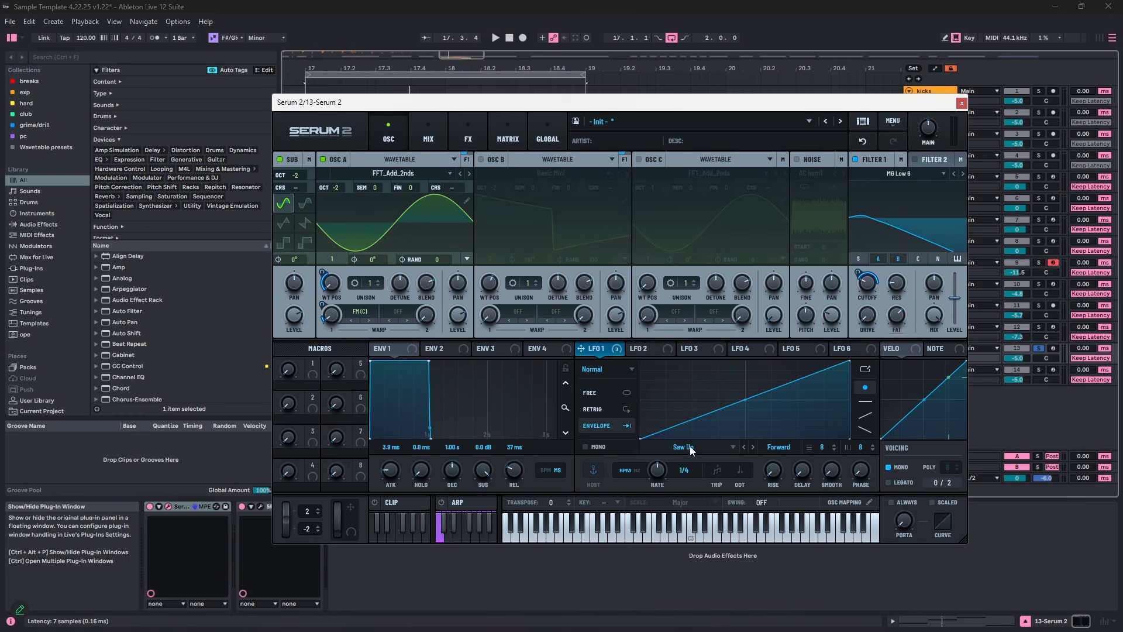
- Try a different LFO 1 modulation amount on Oscillator A's wavetable position during playback
key(space)
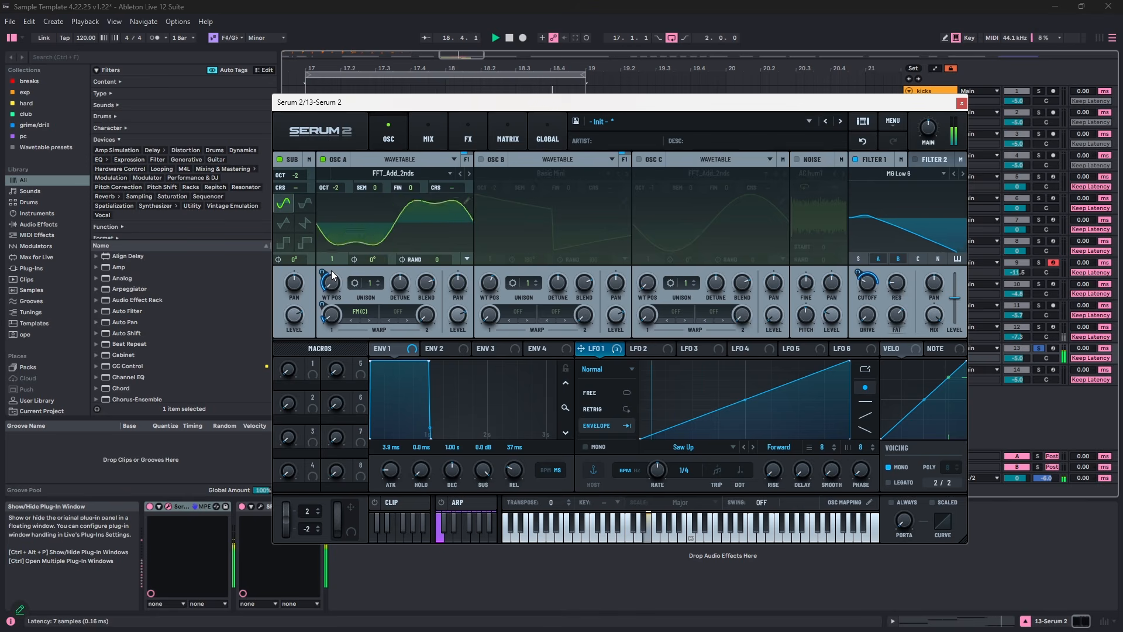
mouse_move(326, 270)
drag(322, 273, 334, 287)
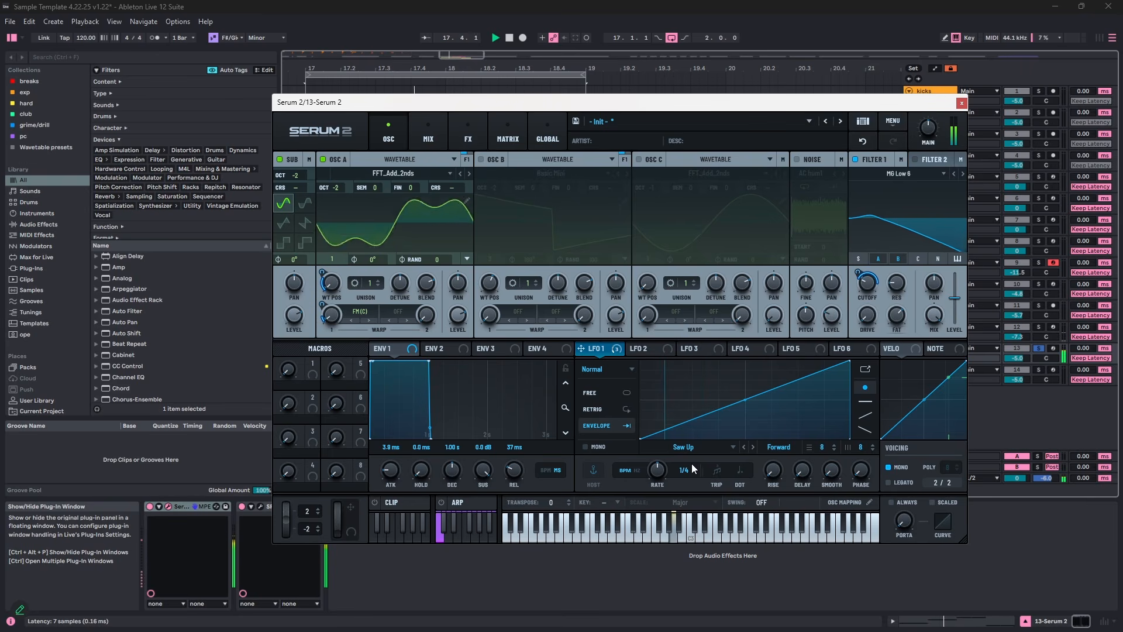
- Stop playback and reduce LFO 1's modulation amount on Filter 1's frequency in the modulation matrix
key(space)
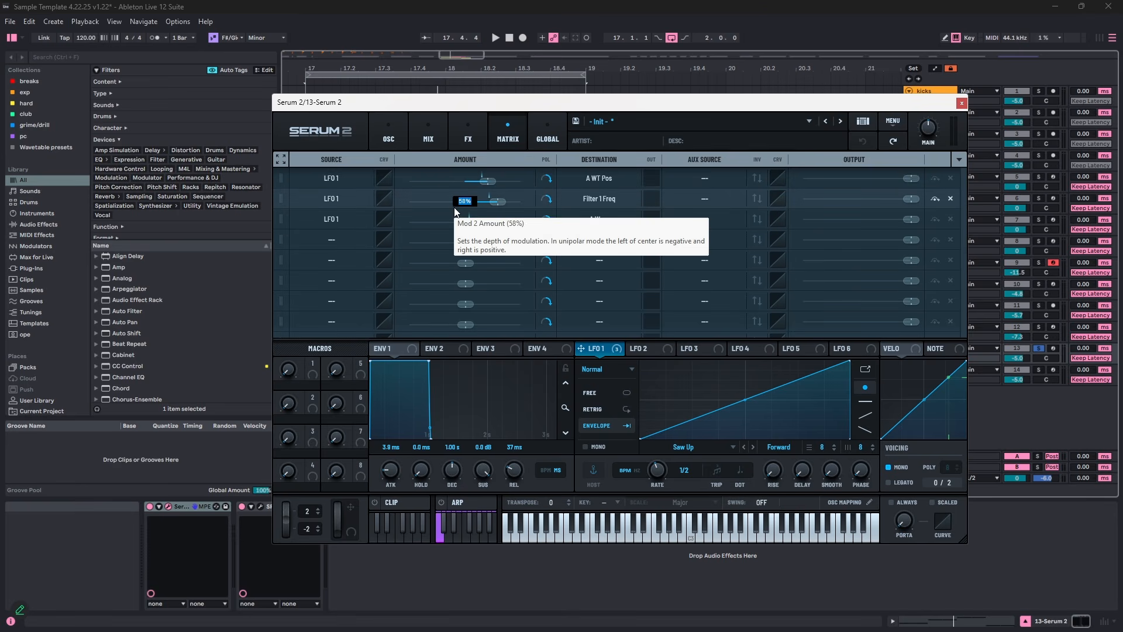
key(Return)
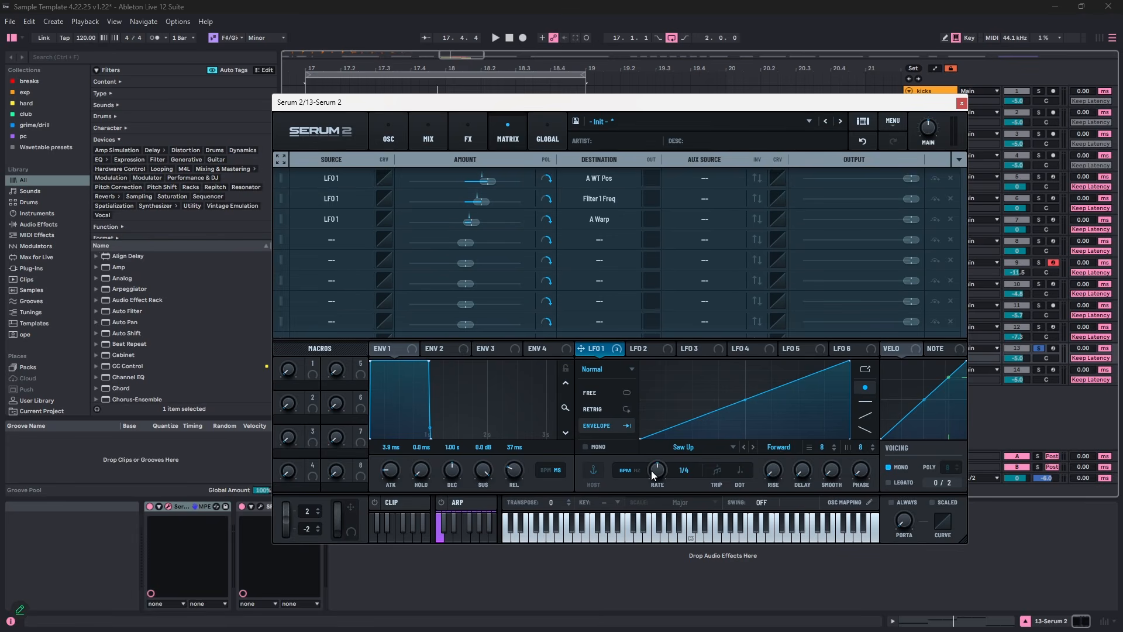
- Play the loop and audition LFO 1's modulation amount on Oscillator A's wavetable position, then stop playback
key(space)
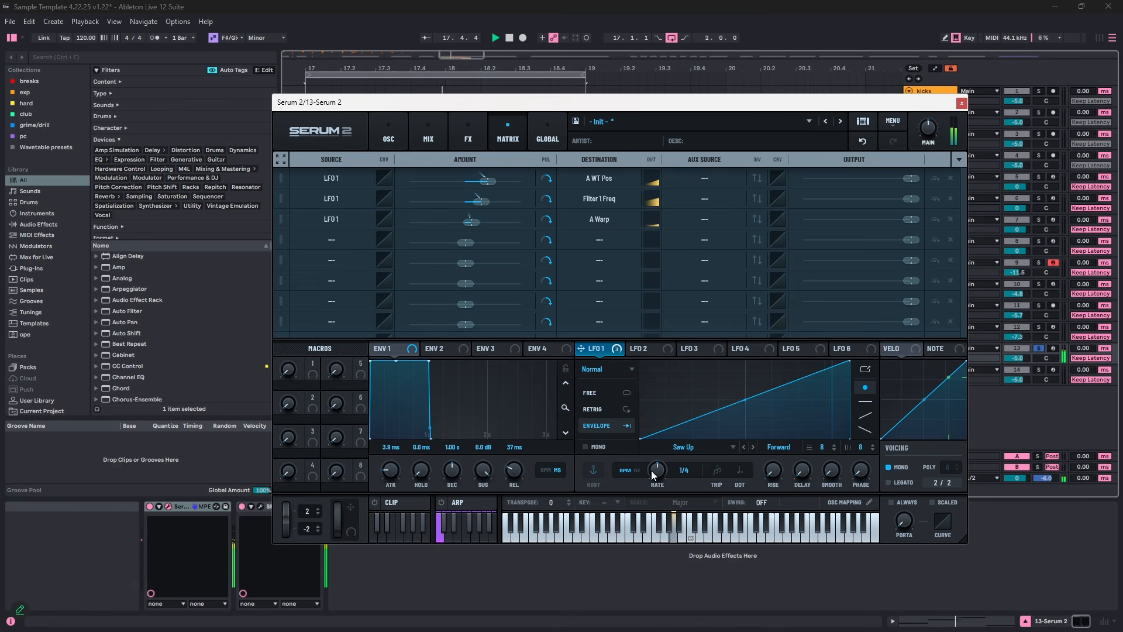
click(396, 128)
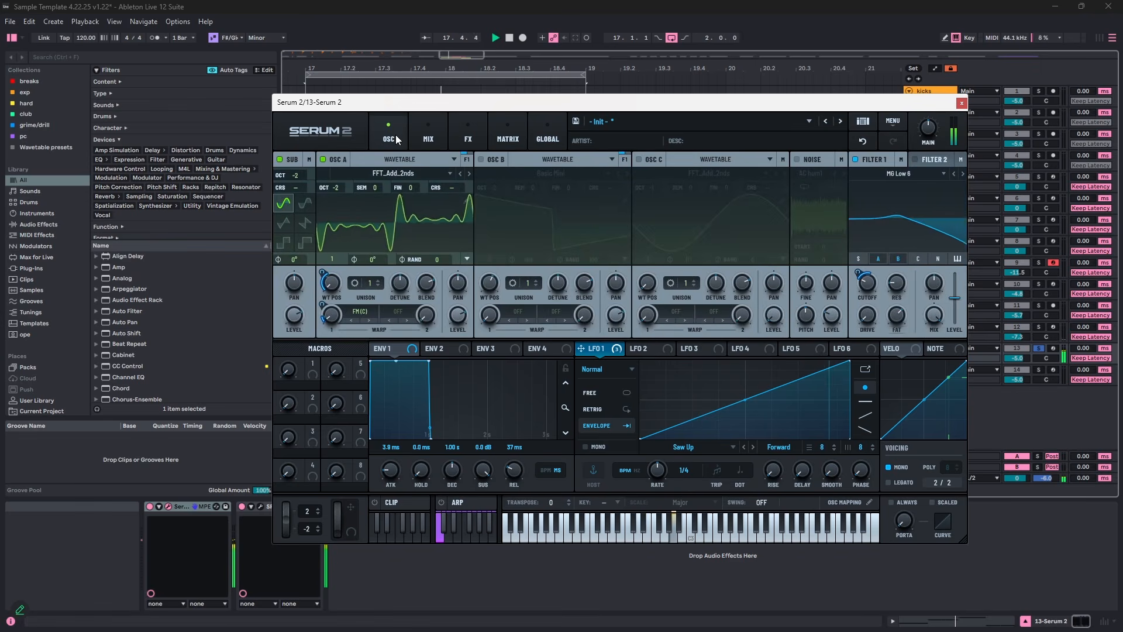
mouse_move(331, 284)
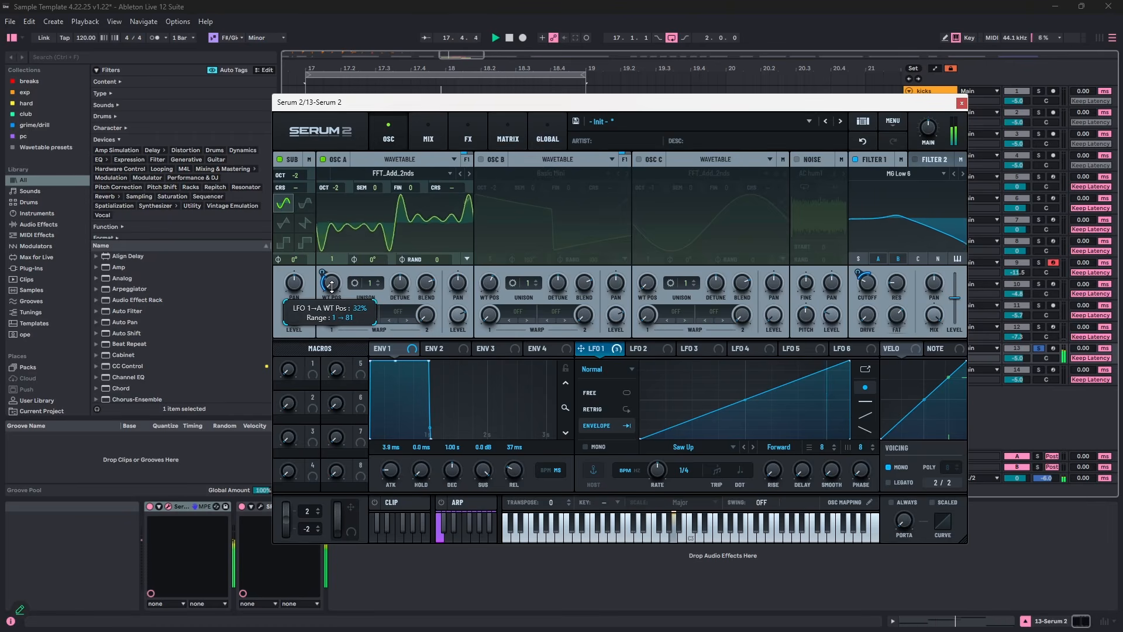
mouse_move(328, 280)
mouse_down()
mouse_move(329, 233)
mouse_move(340, 285)
mouse_up()
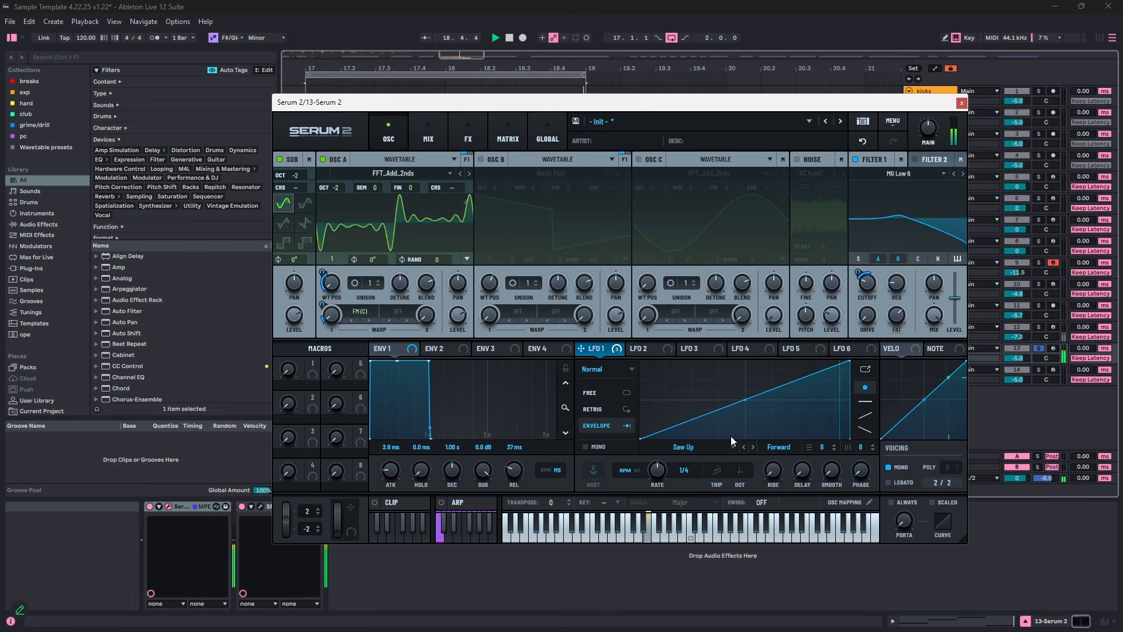
key(space)
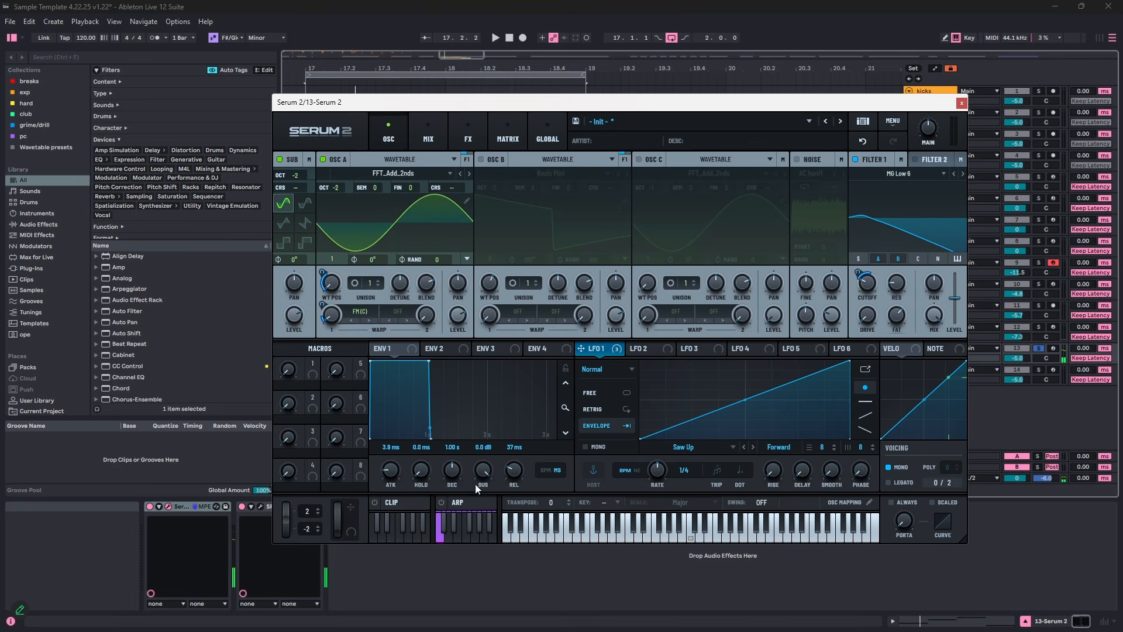
- Set Envelope 1's attack to 13 ms and audition the bass loop
drag(398, 470, 402, 469)
key(space)
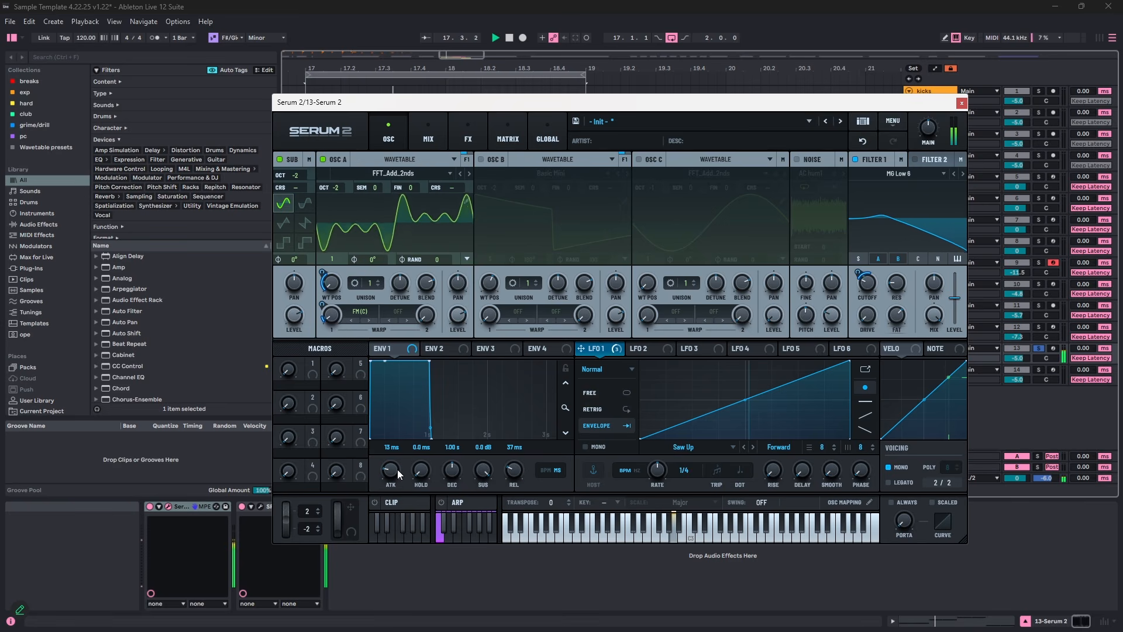
key(space)
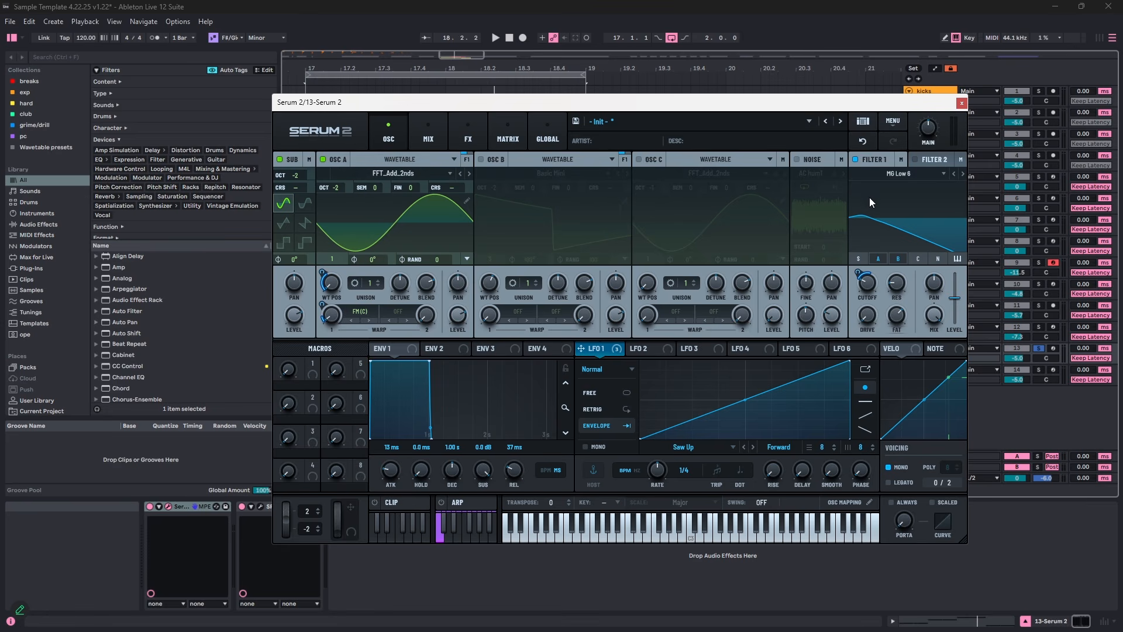
- Examine Filter 1's output routing and the Main, Bus 1 and Bus 2 effects racks of the 13 Serum 2 instance
click(897, 162)
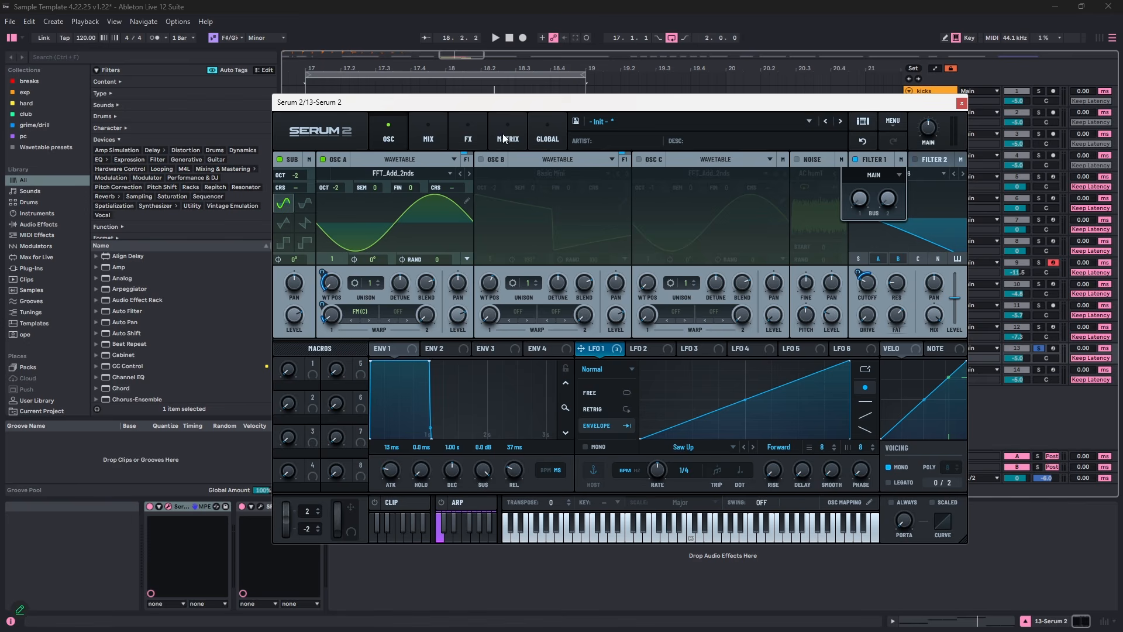
click(469, 138)
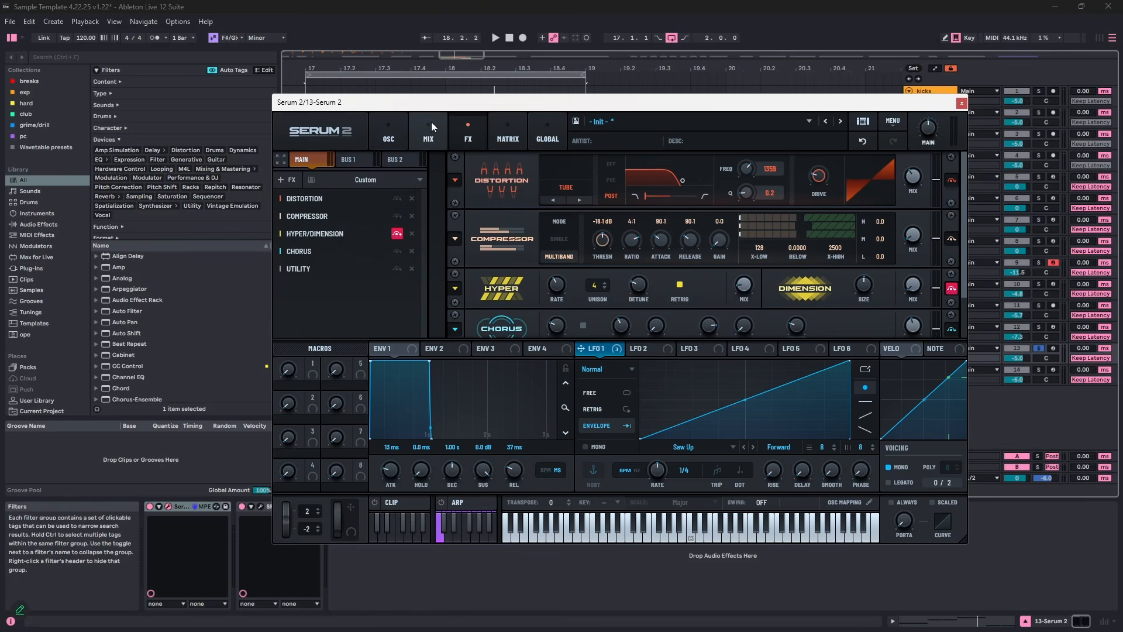
drag(433, 110, 328, 104)
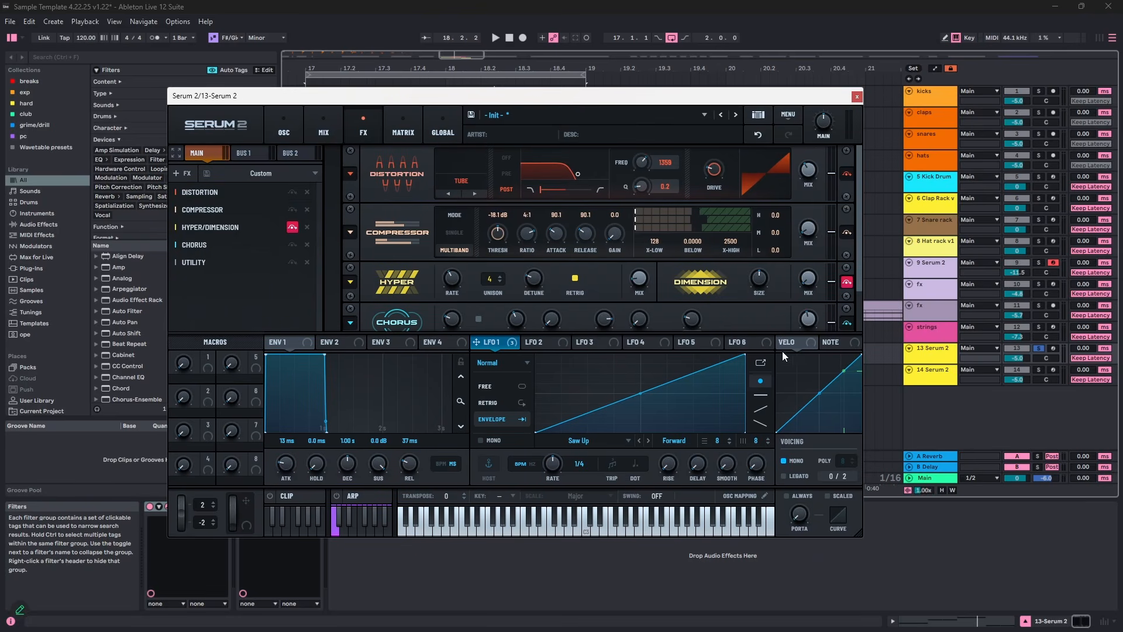
click(933, 480)
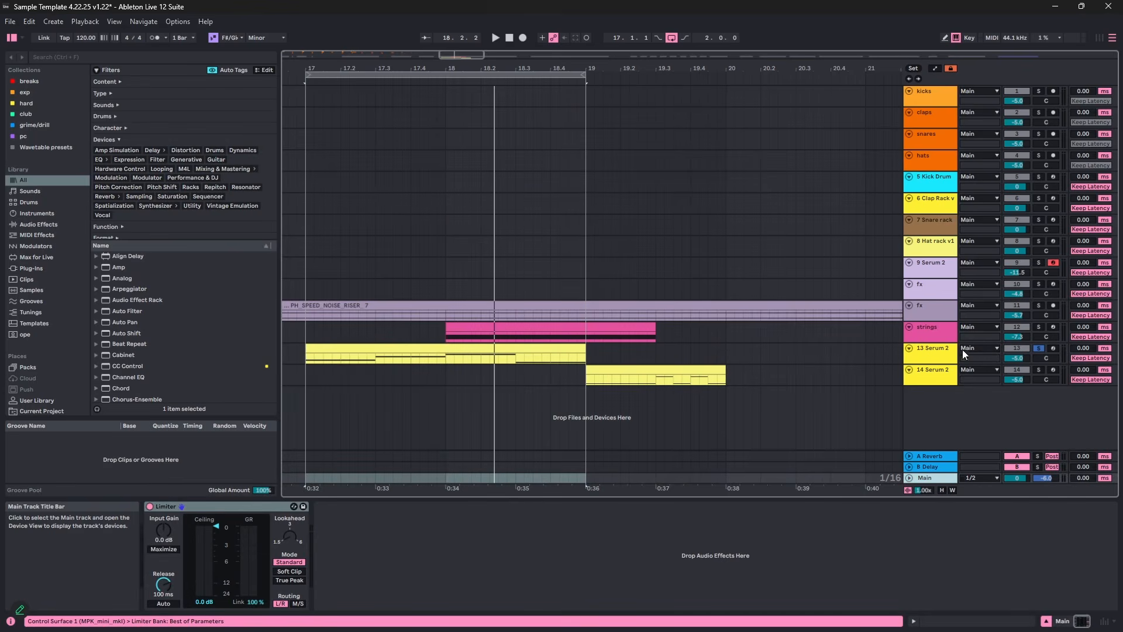
click(945, 349)
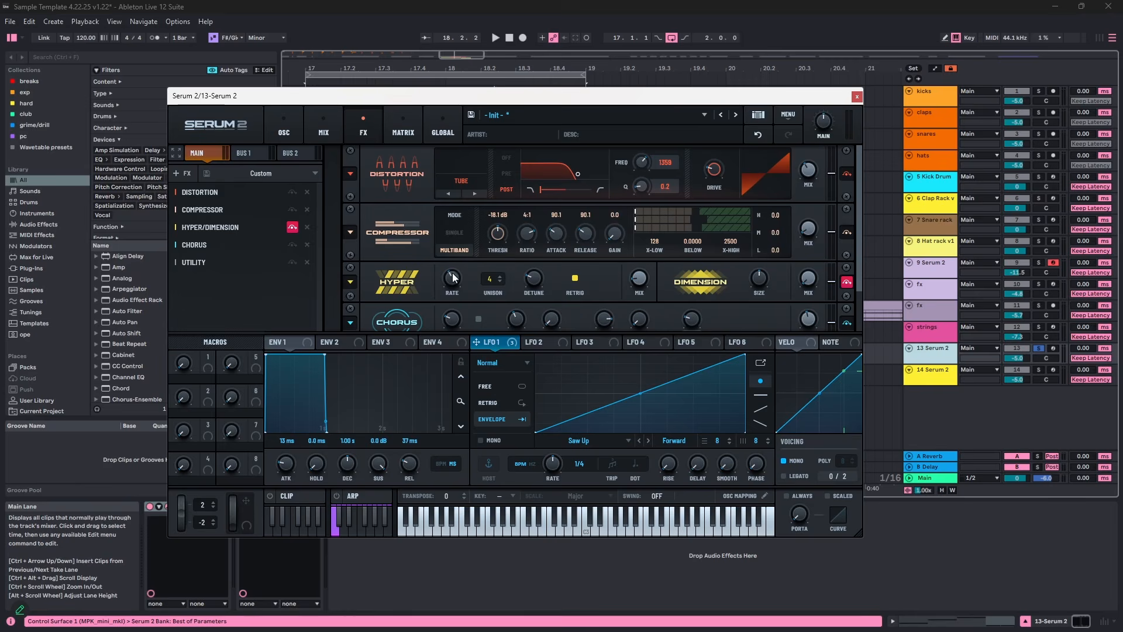
click(266, 149)
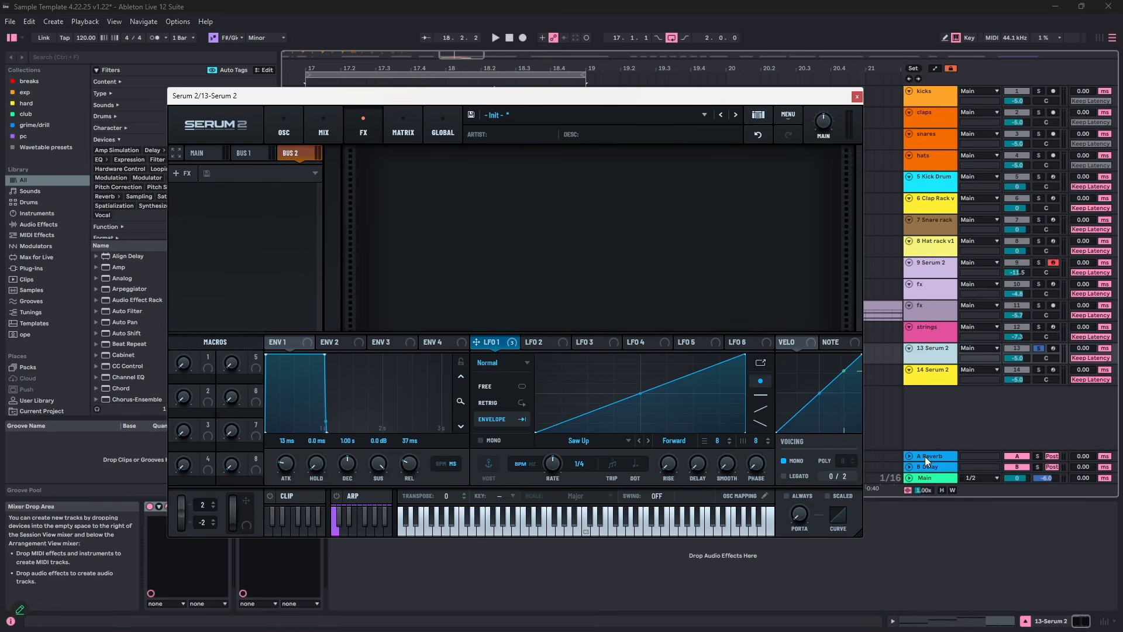
click(287, 153)
click(249, 153)
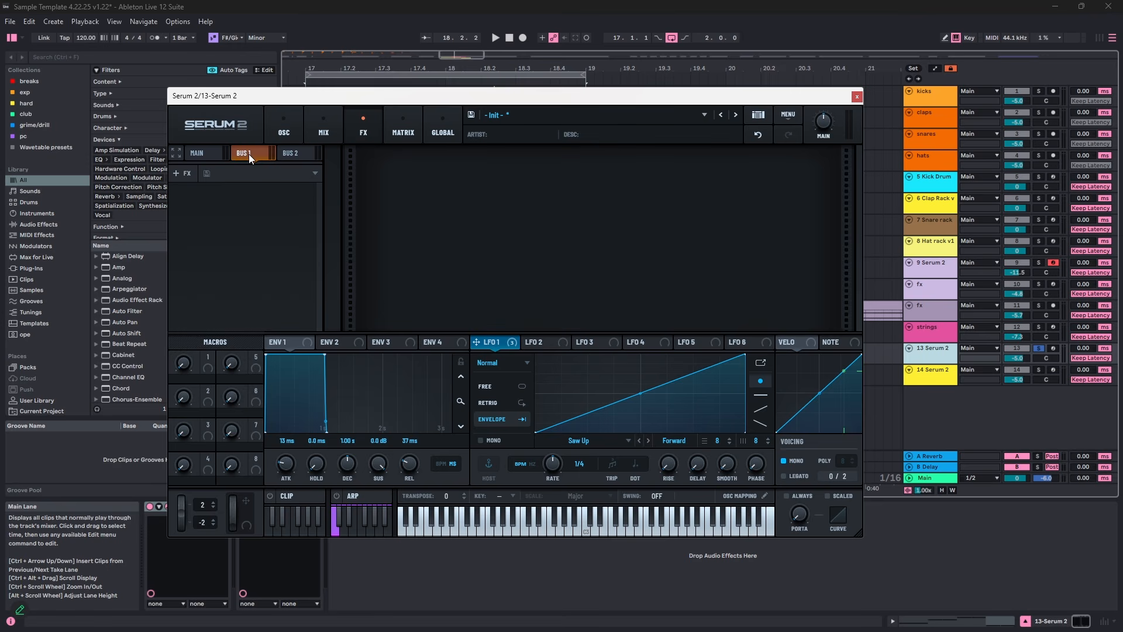
click(280, 130)
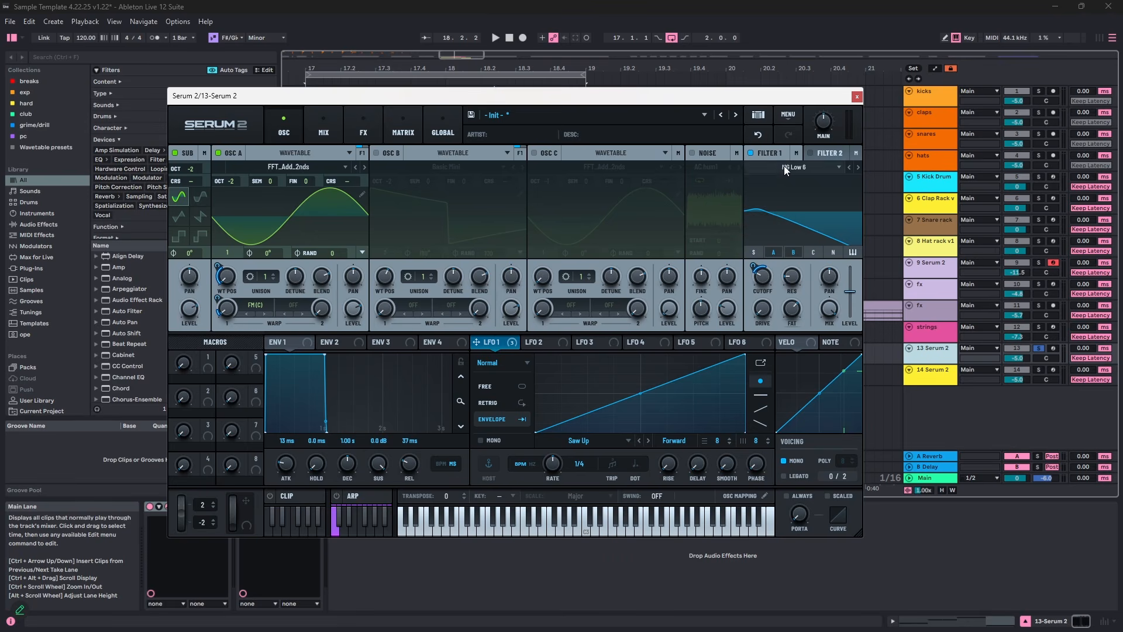
click(798, 152)
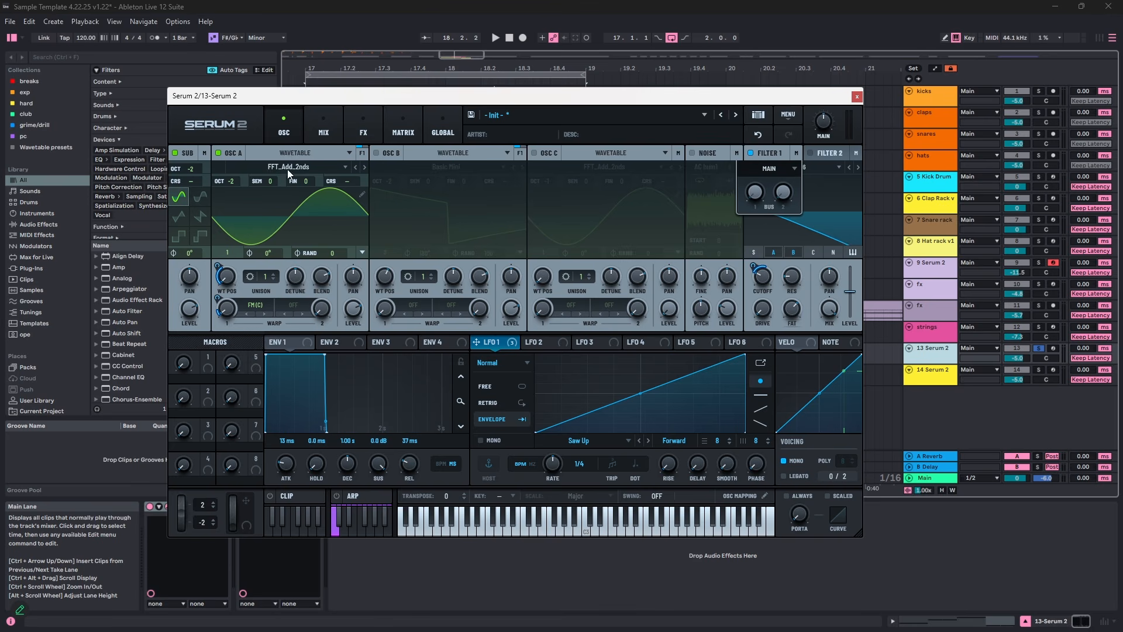
- Turn Oscillator A off, audition the sub oscillator alone and check the Main effects rack
click(218, 152)
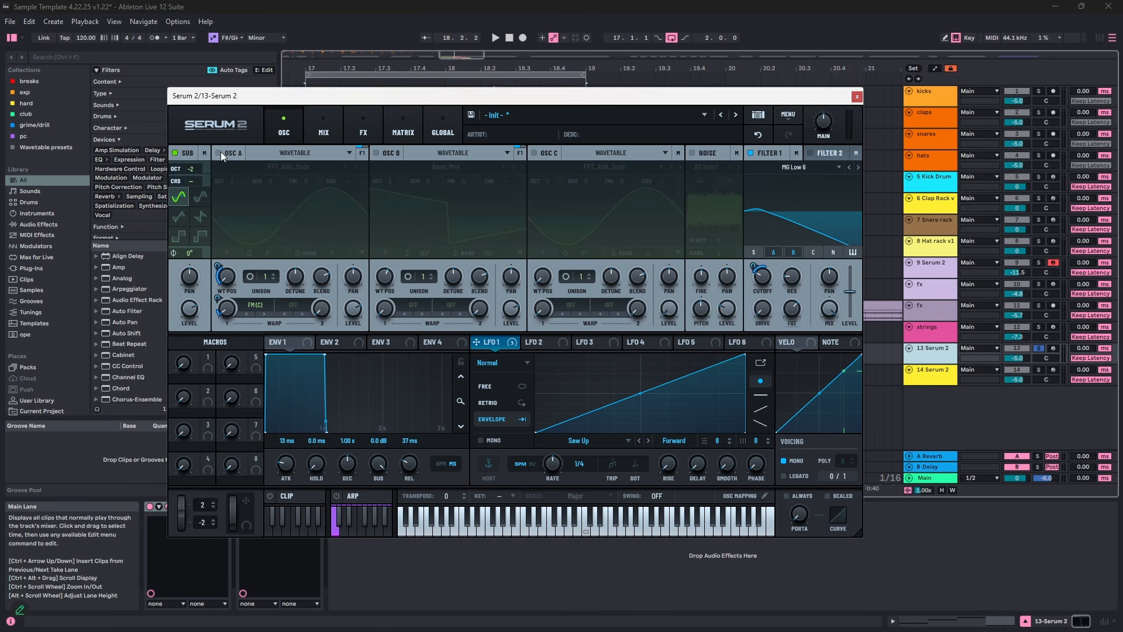
key(space)
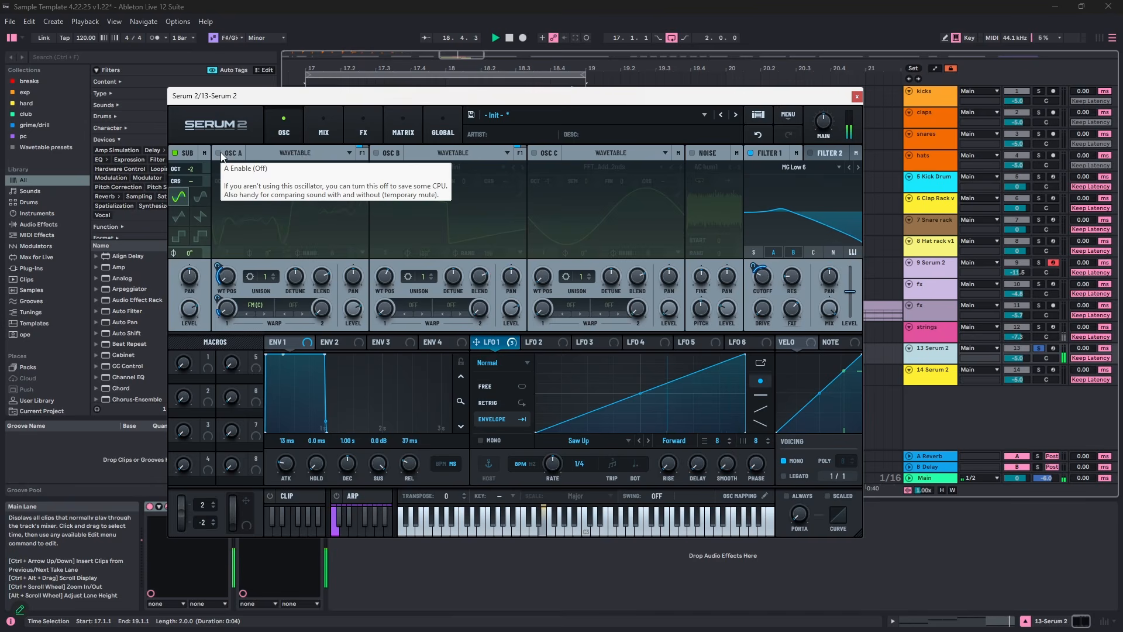
click(376, 125)
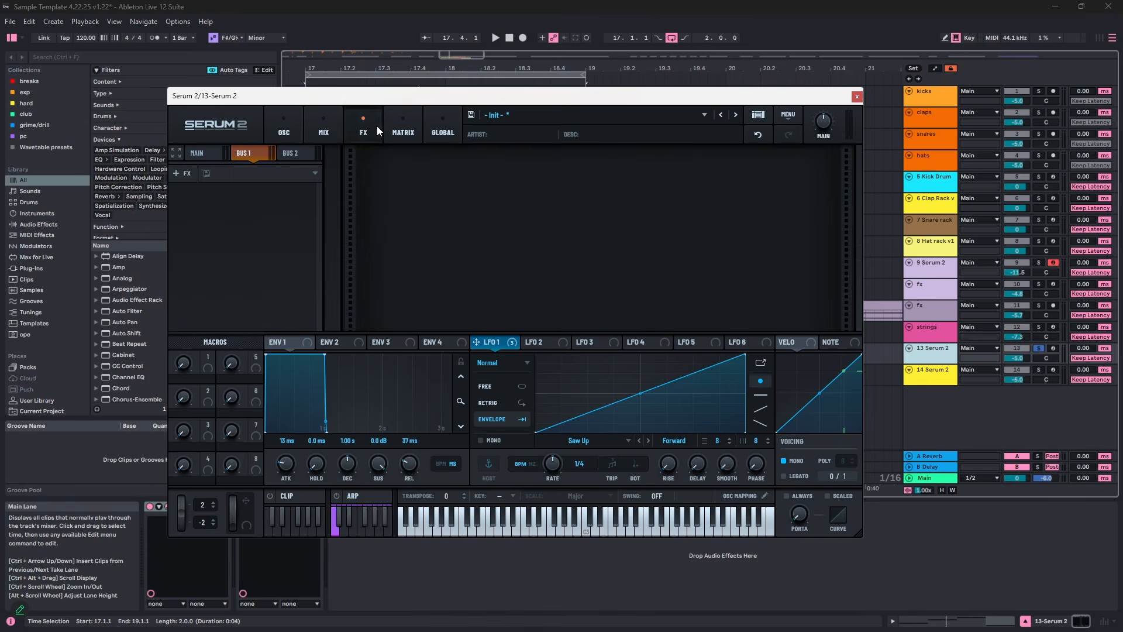
click(197, 152)
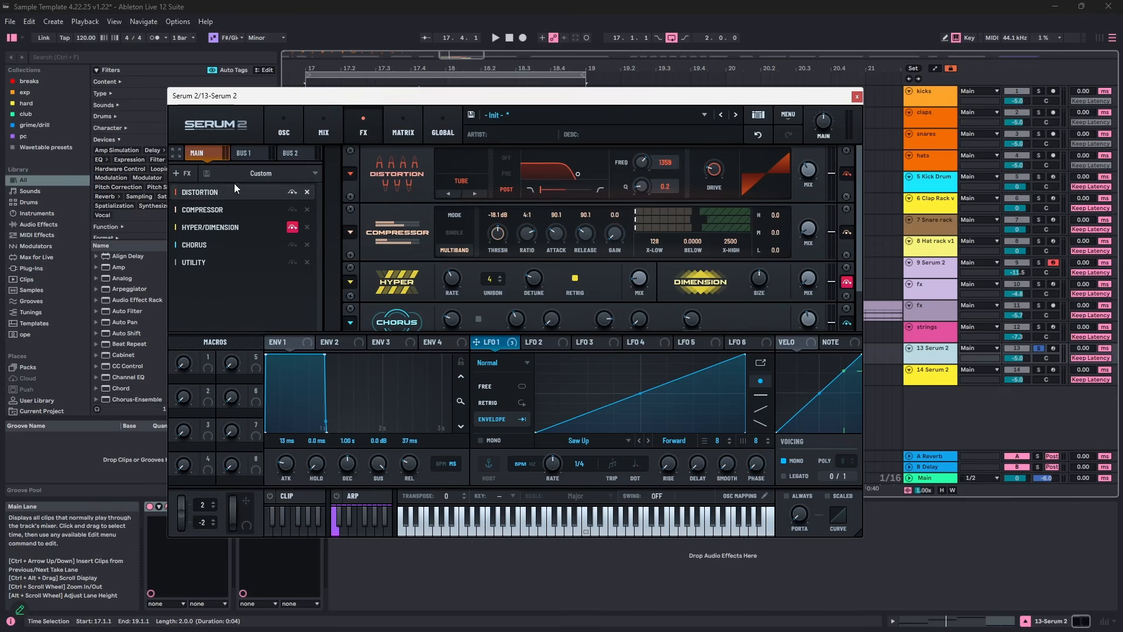
click(283, 117)
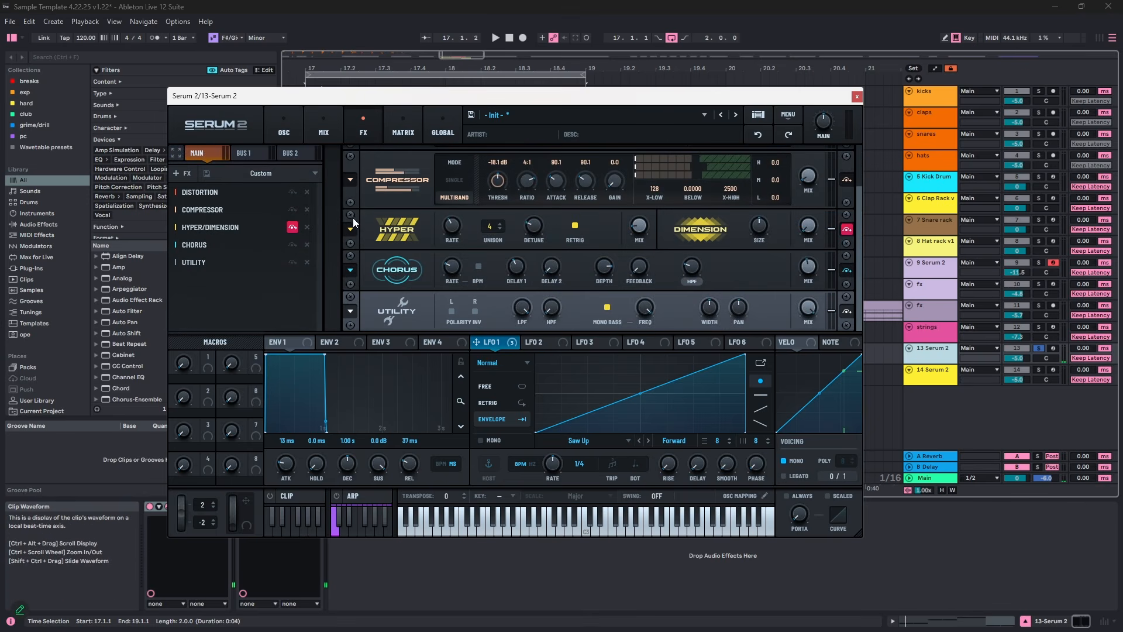
- Turn the sub oscillator off, switch Oscillator A back on and audition it alone
click(298, 122)
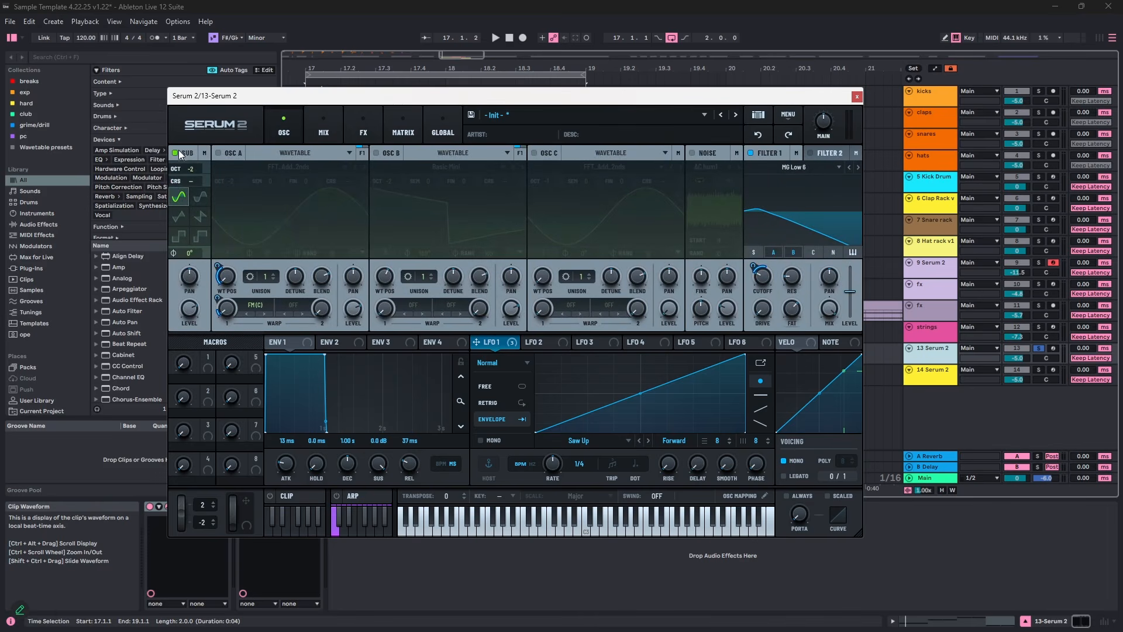
click(219, 153)
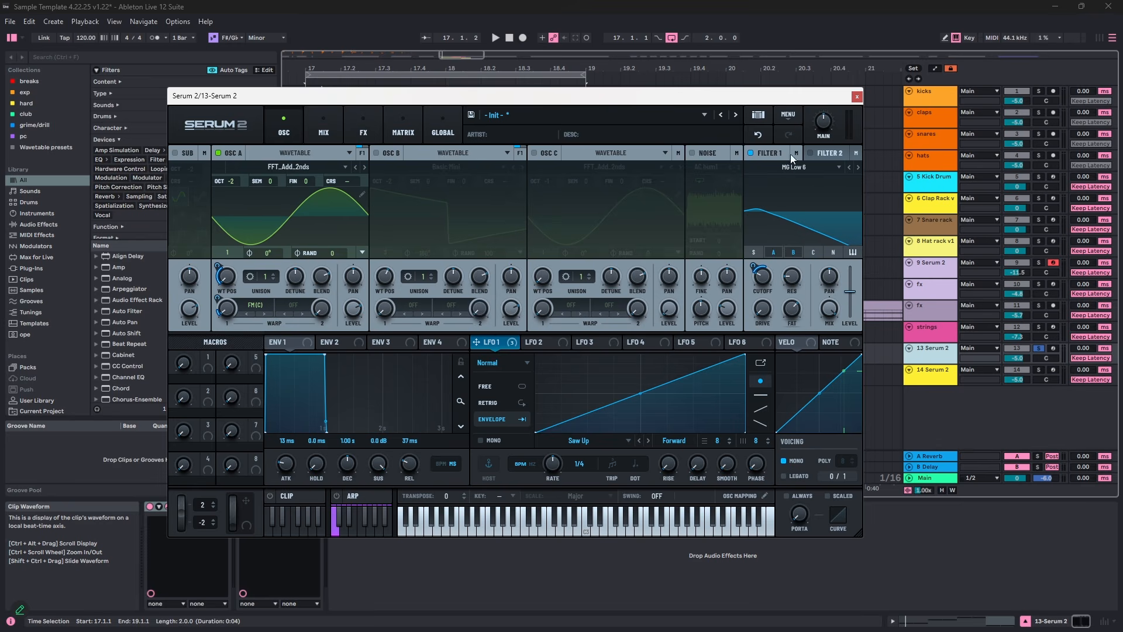
key(space)
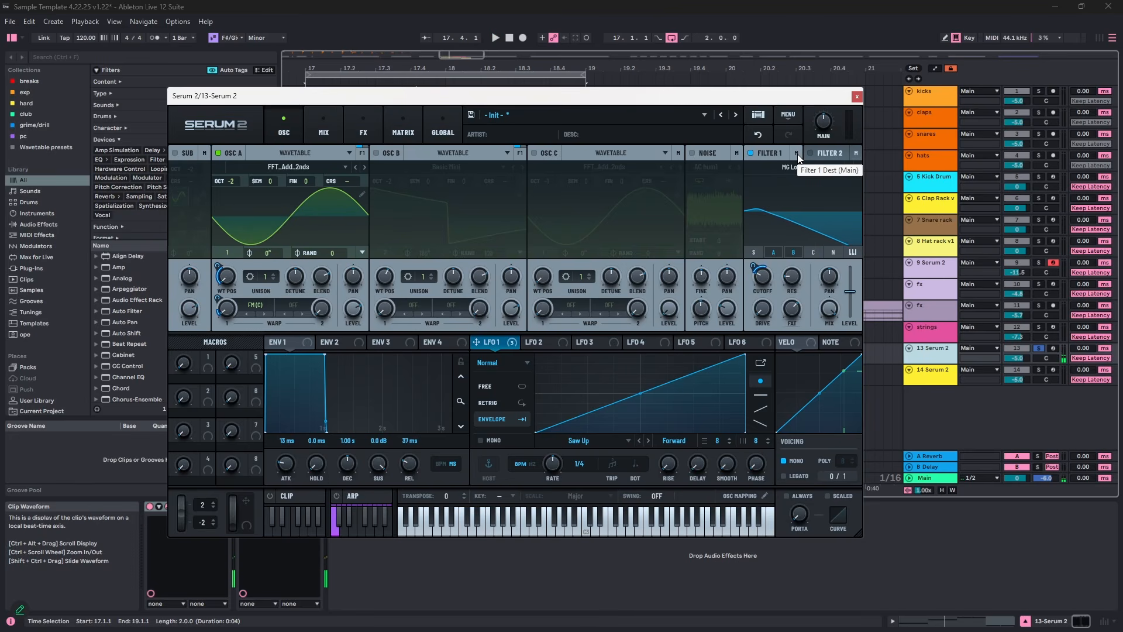
- Examine the Bus 2 effects rack and the output routing options of Filter 1 and Oscillator A
click(358, 139)
click(296, 153)
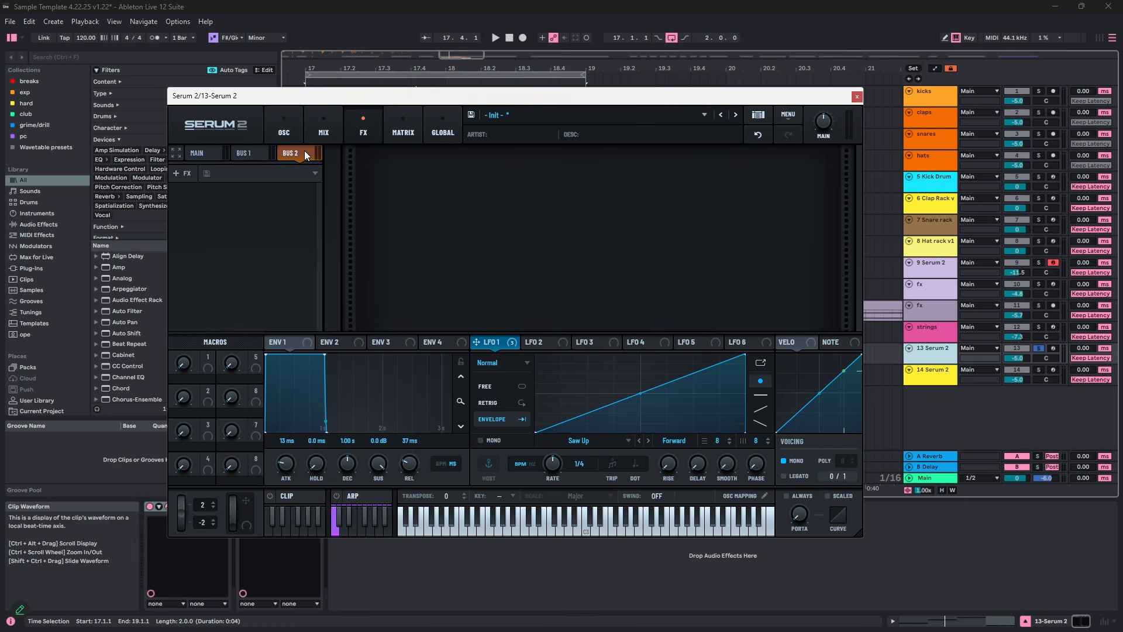
click(292, 138)
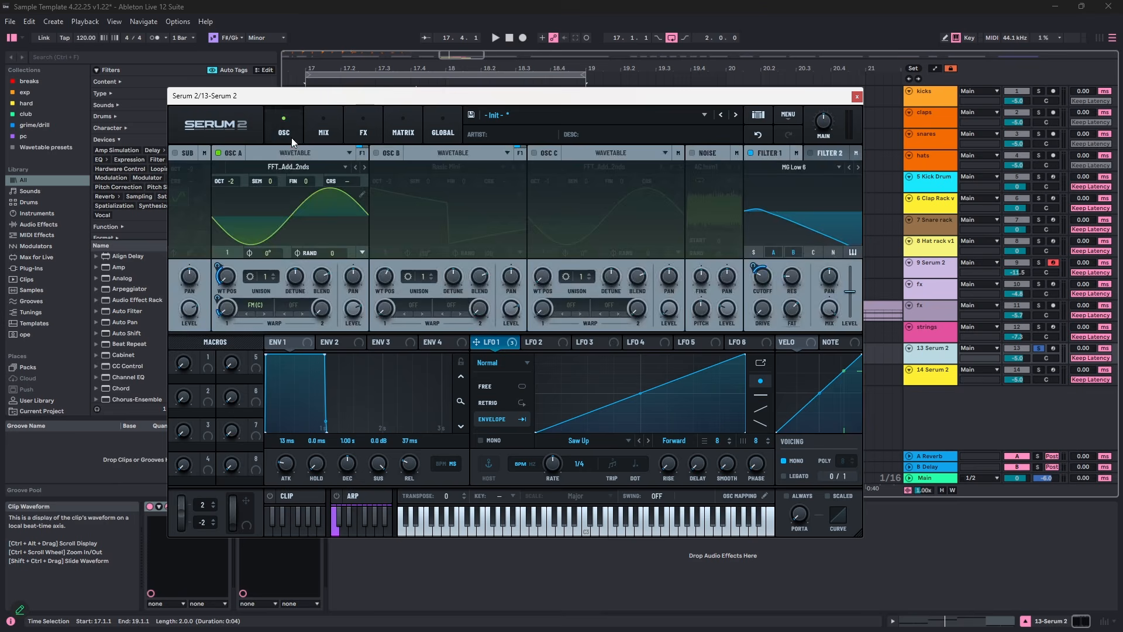
key(space)
key(space)
click(796, 152)
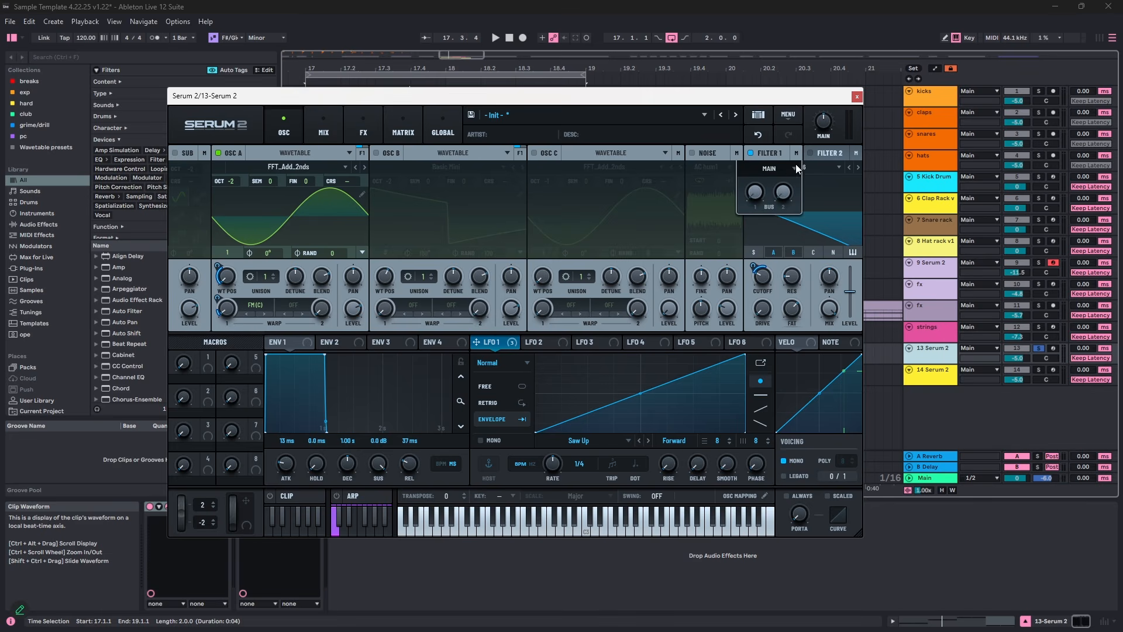
click(323, 153)
click(356, 155)
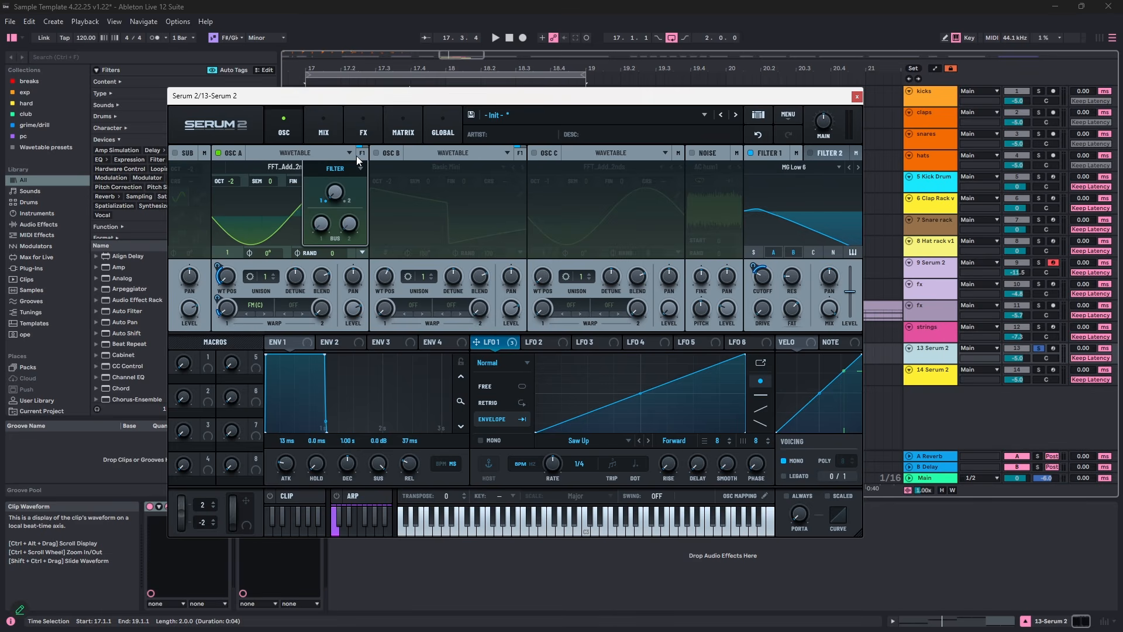
click(338, 169)
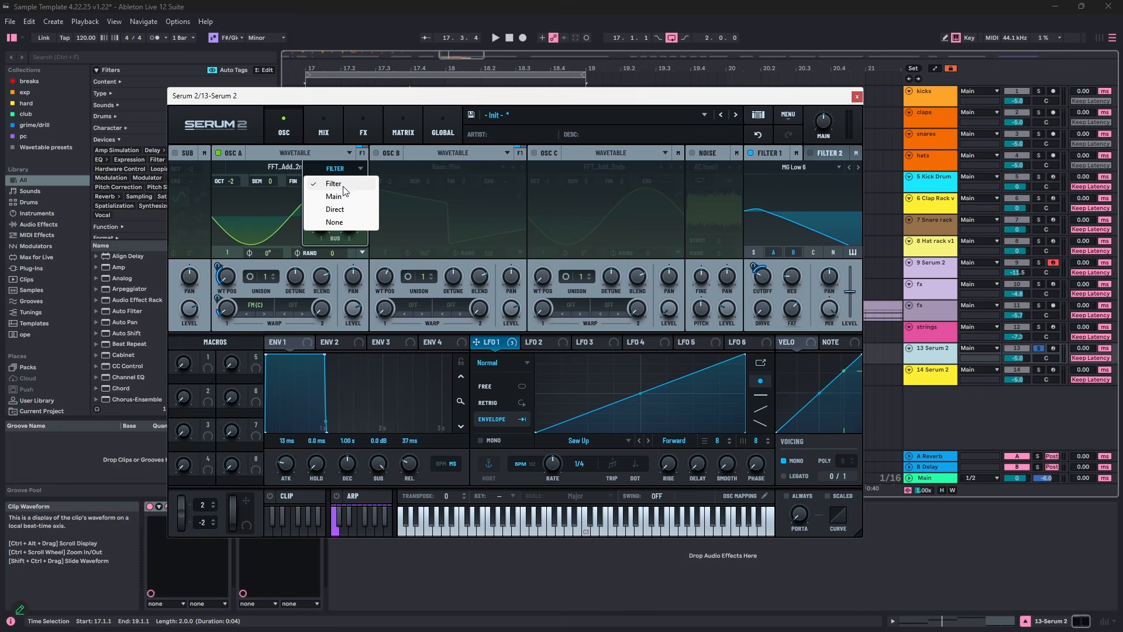
click(599, 146)
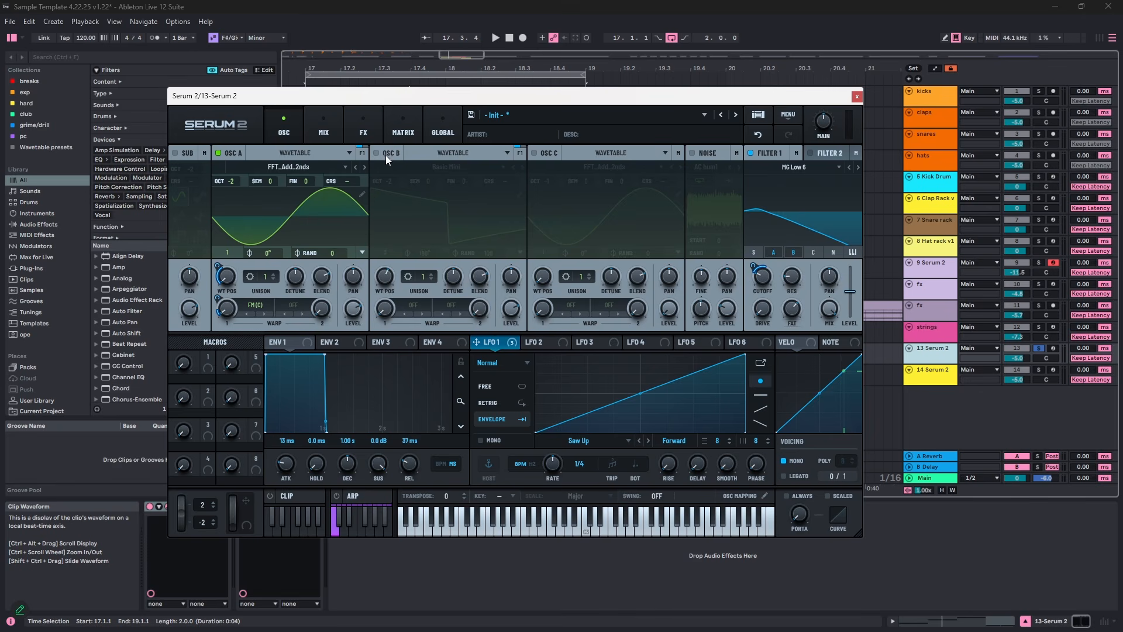
click(362, 155)
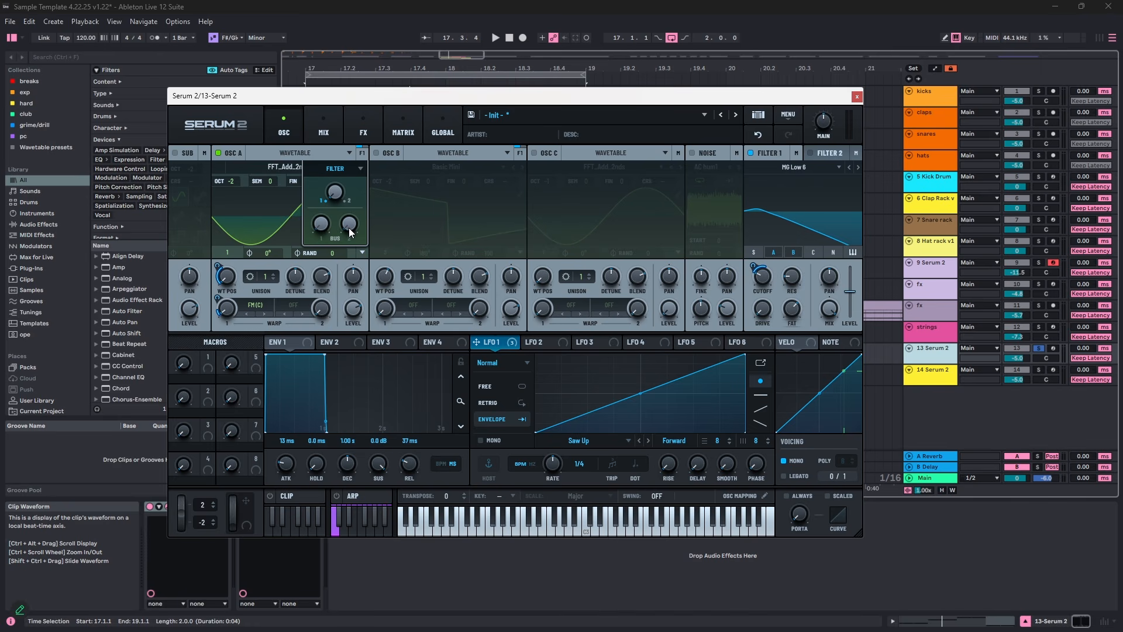
- Send Filter 1 to Bus 2 at 100% and set its output destination to None
click(795, 154)
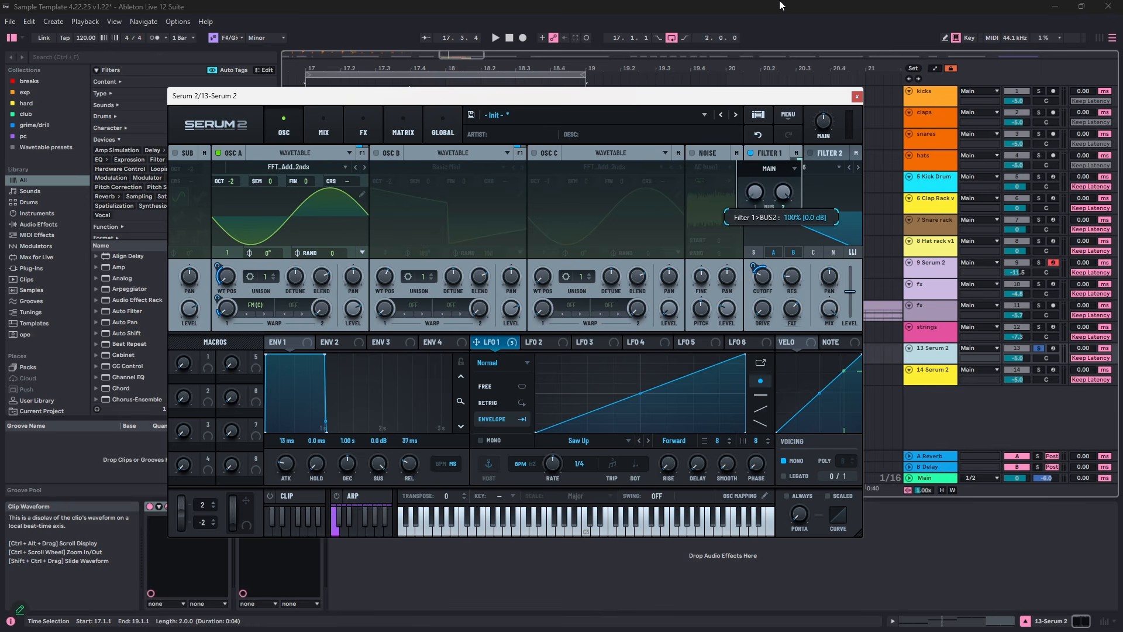
click(781, 173)
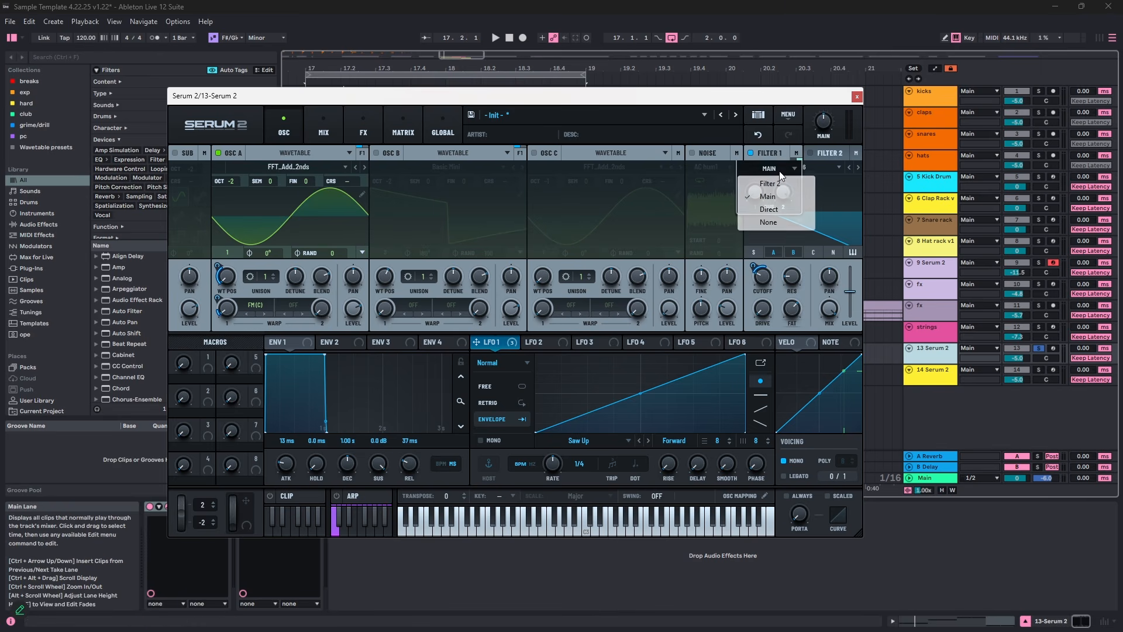
click(783, 222)
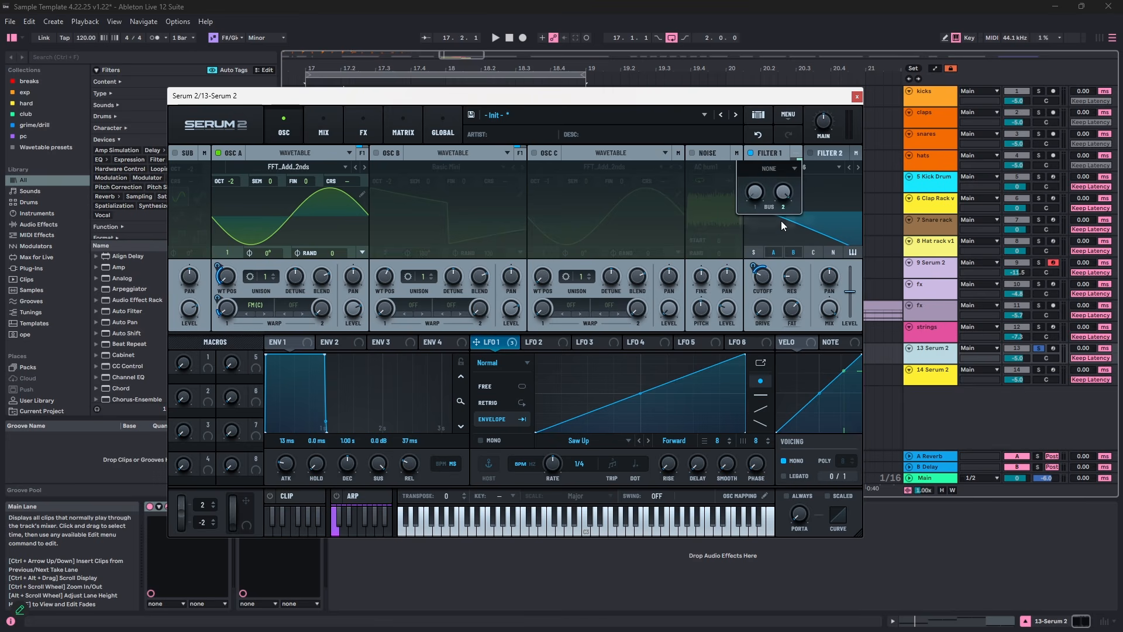
- Move the Distortion, Compressor, Hyper/Dimension, Chorus and Utility effects from the Main rack to the Bus 2 rack
click(364, 124)
click(196, 183)
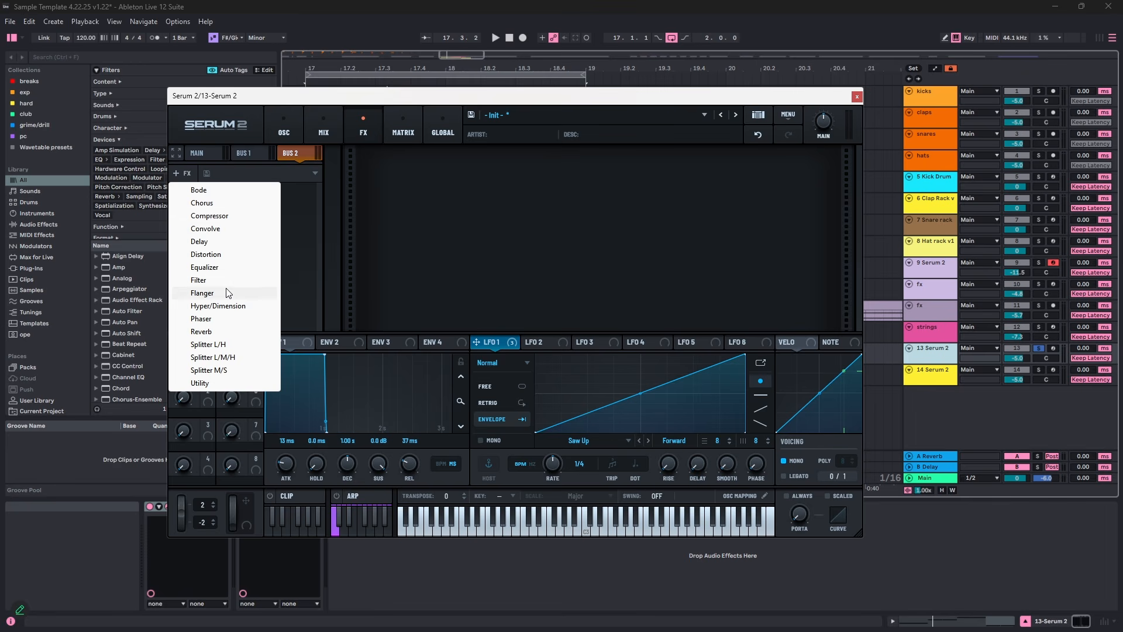
click(194, 154)
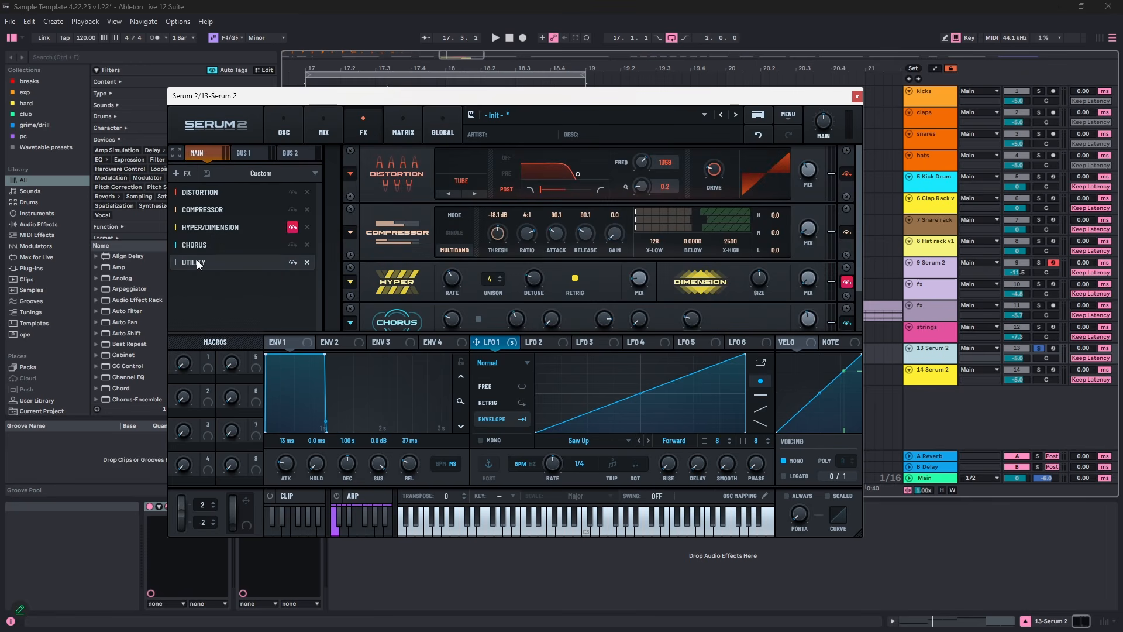
drag(194, 245, 301, 150)
click(197, 154)
click(202, 154)
click(202, 154)
drag(202, 192, 303, 153)
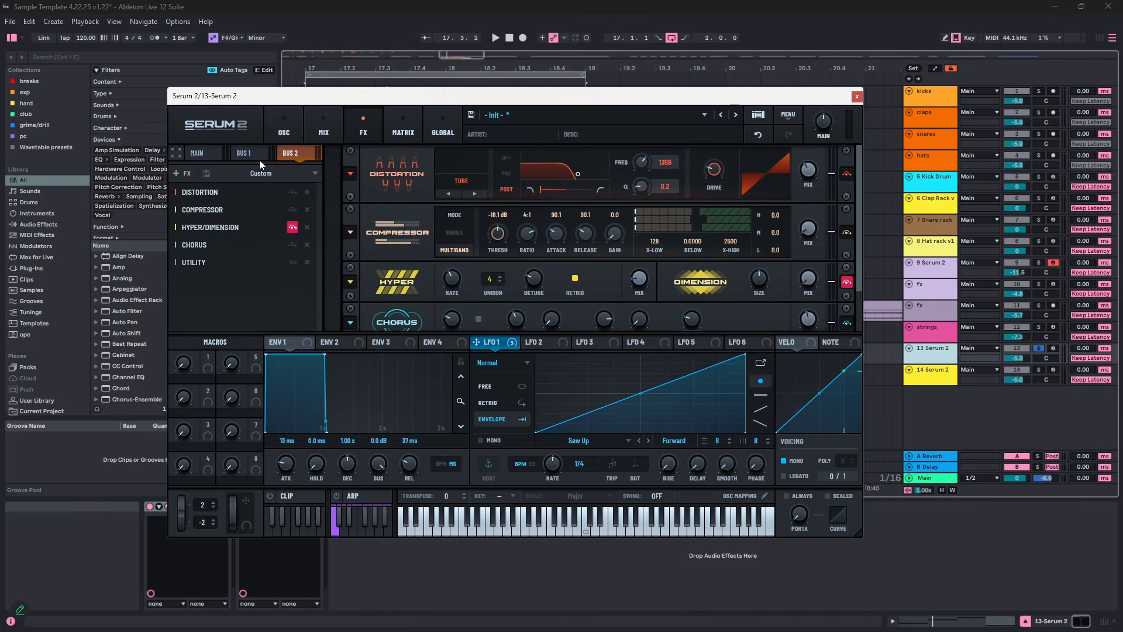
click(207, 155)
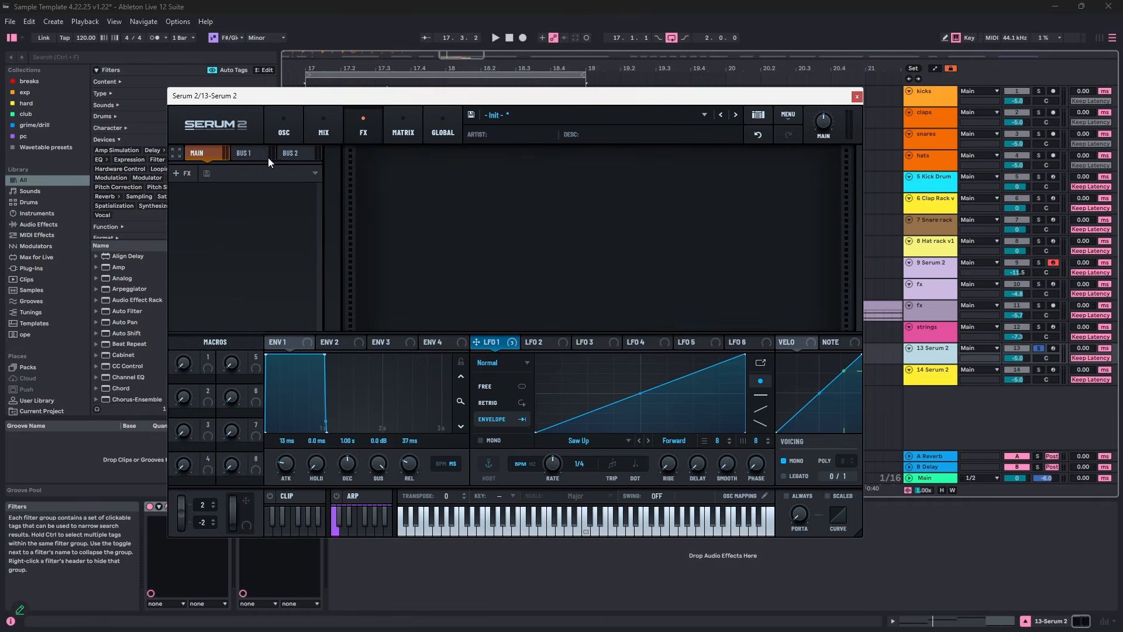
click(289, 157)
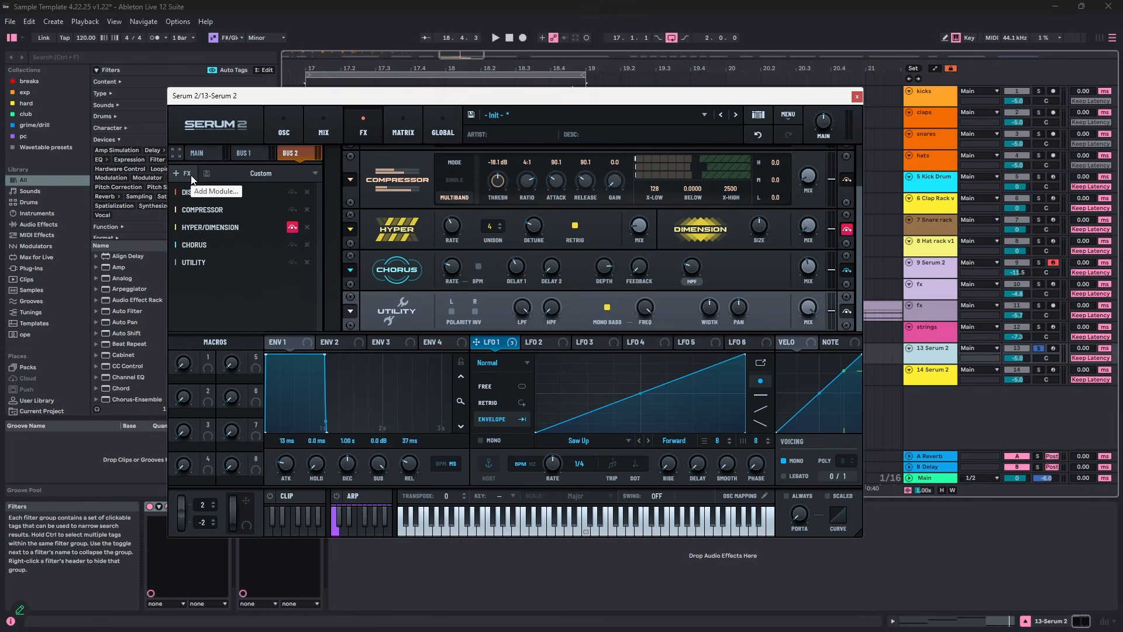
- Append a Splitter L/H to the Bus 2 chain, set its crossover frequency to 100 and select its Highs band
click(184, 173)
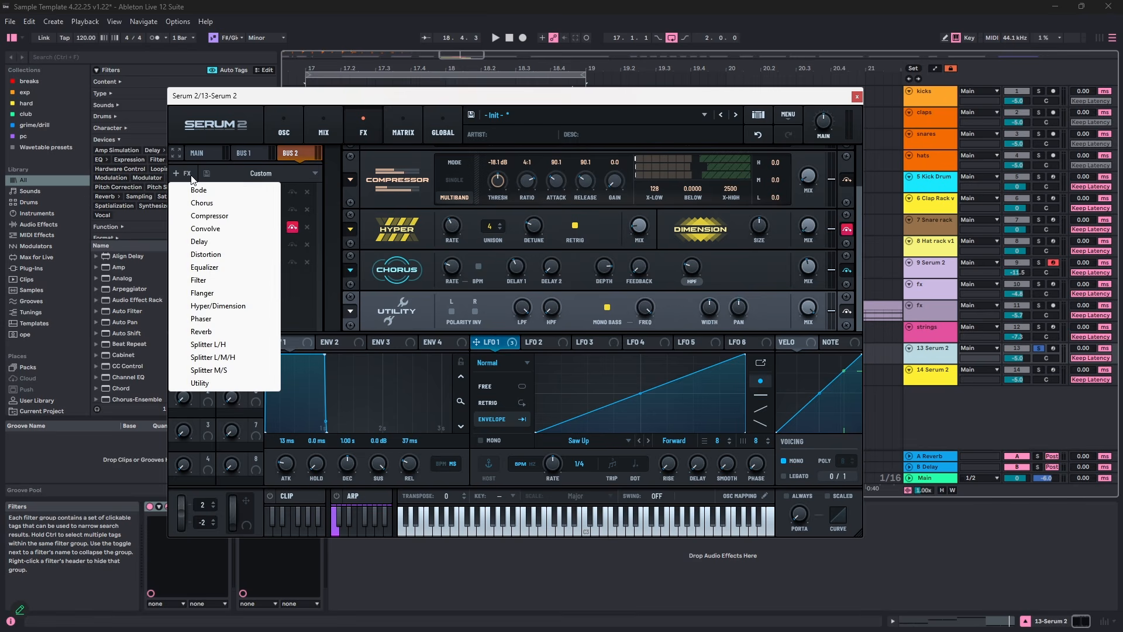
click(223, 349)
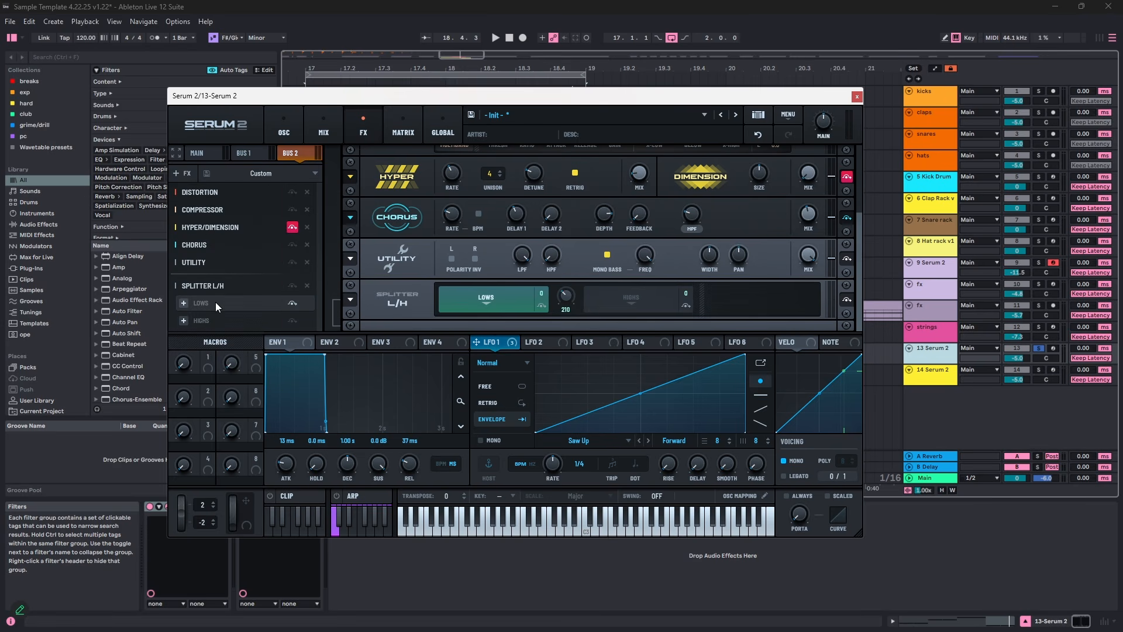
double_click(566, 296)
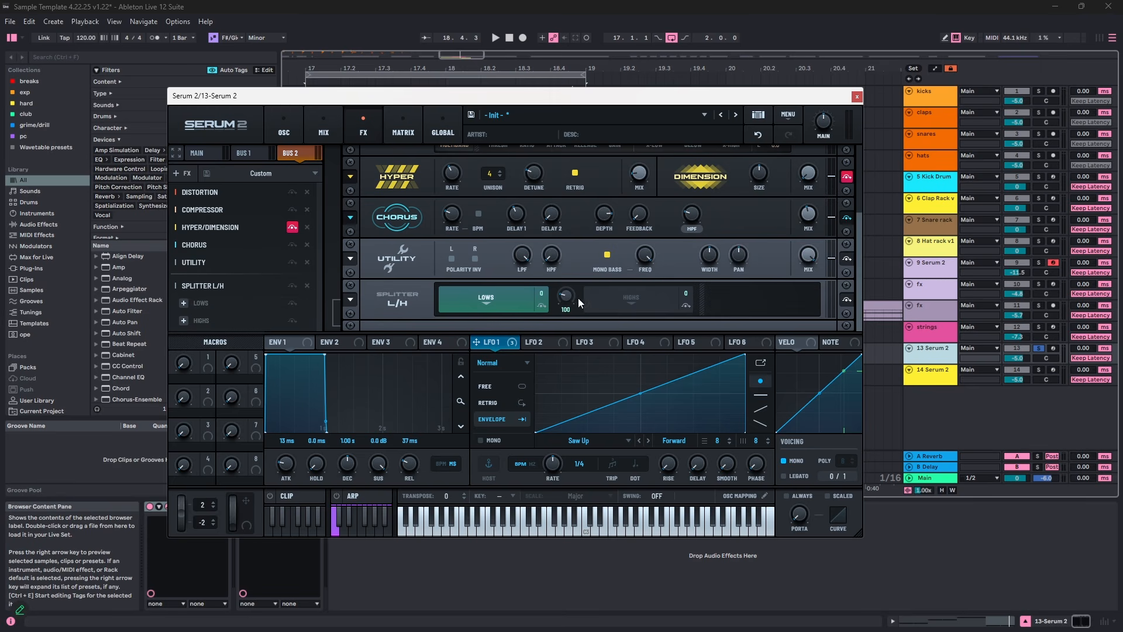
click(636, 305)
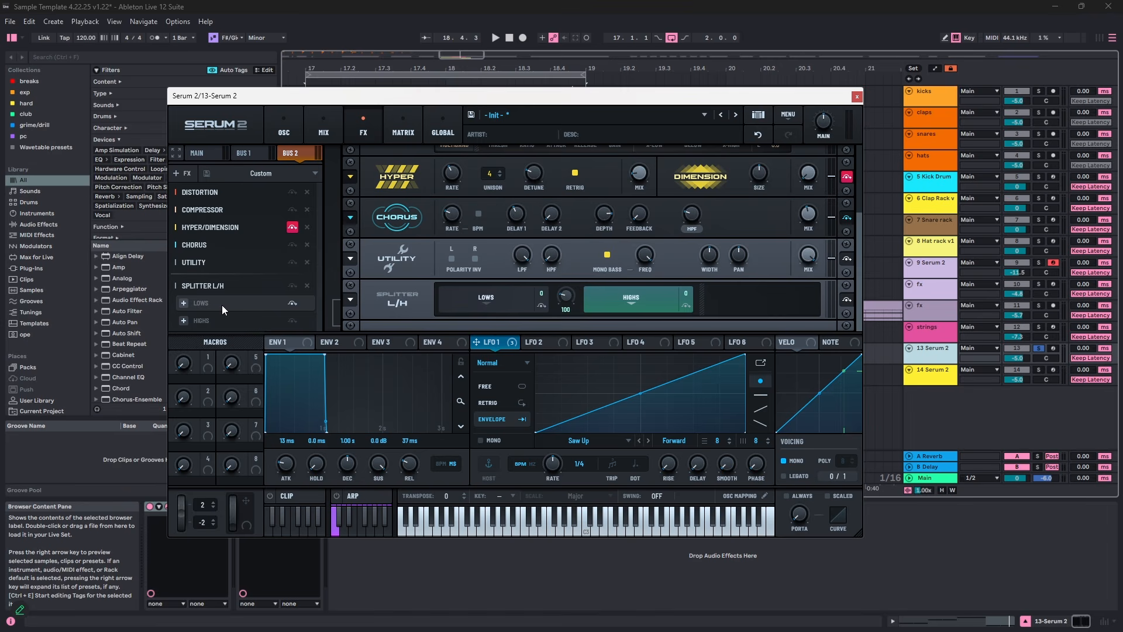
- Add a Utility module to the Lows band of the Bus 2 splitter and bring its controls into view
click(184, 303)
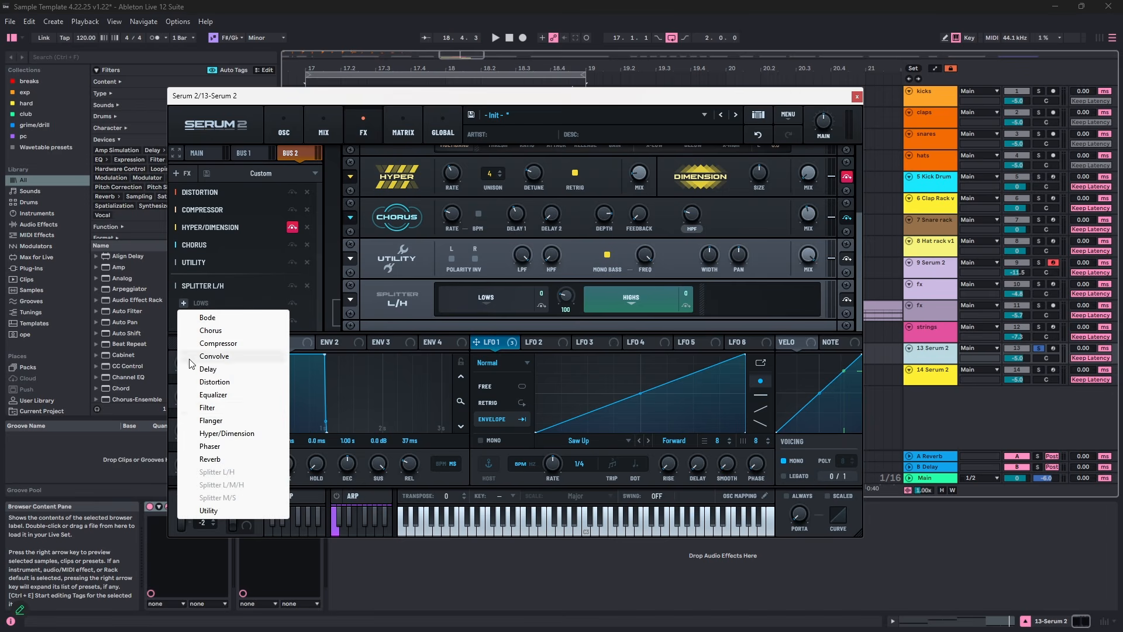
click(211, 511)
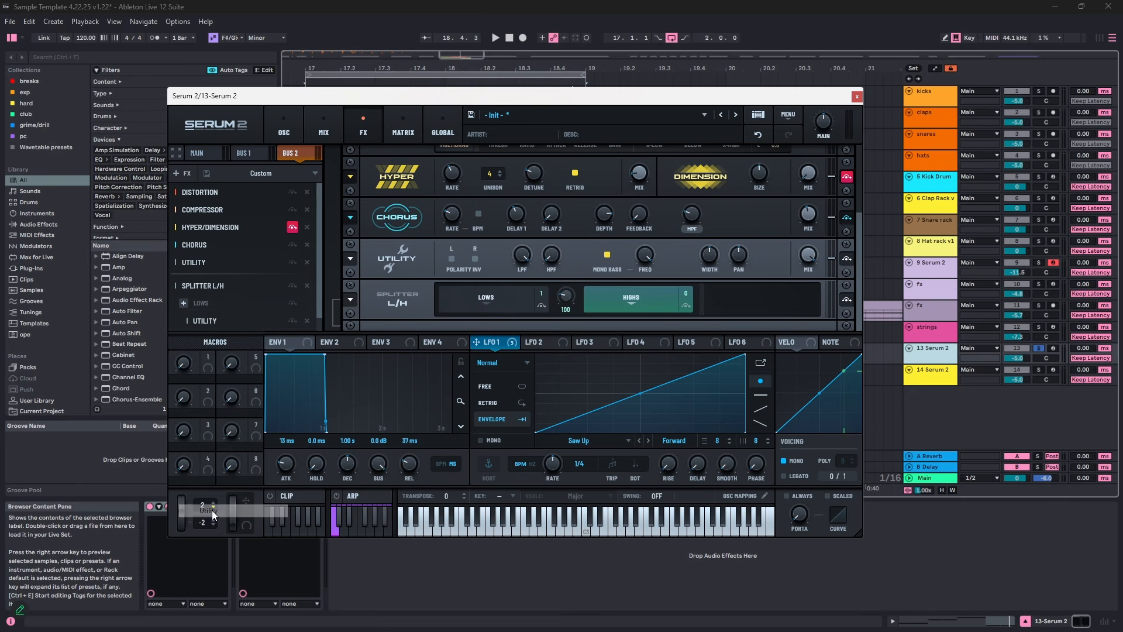
scroll(321, 237, down, 1)
click(240, 302)
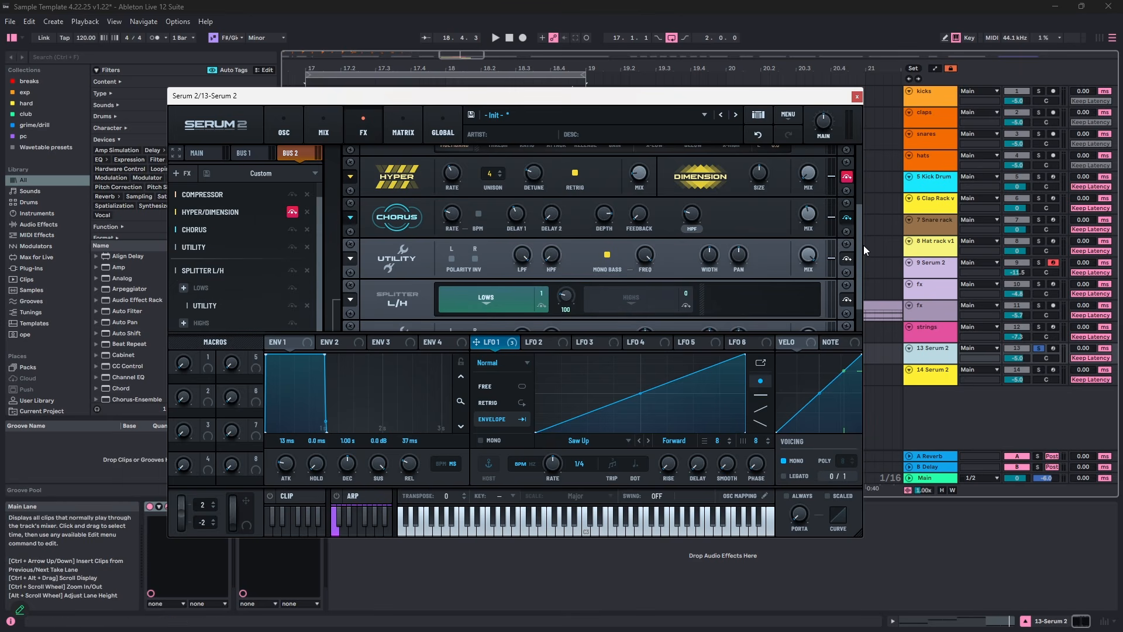
scroll(861, 244, down, 2)
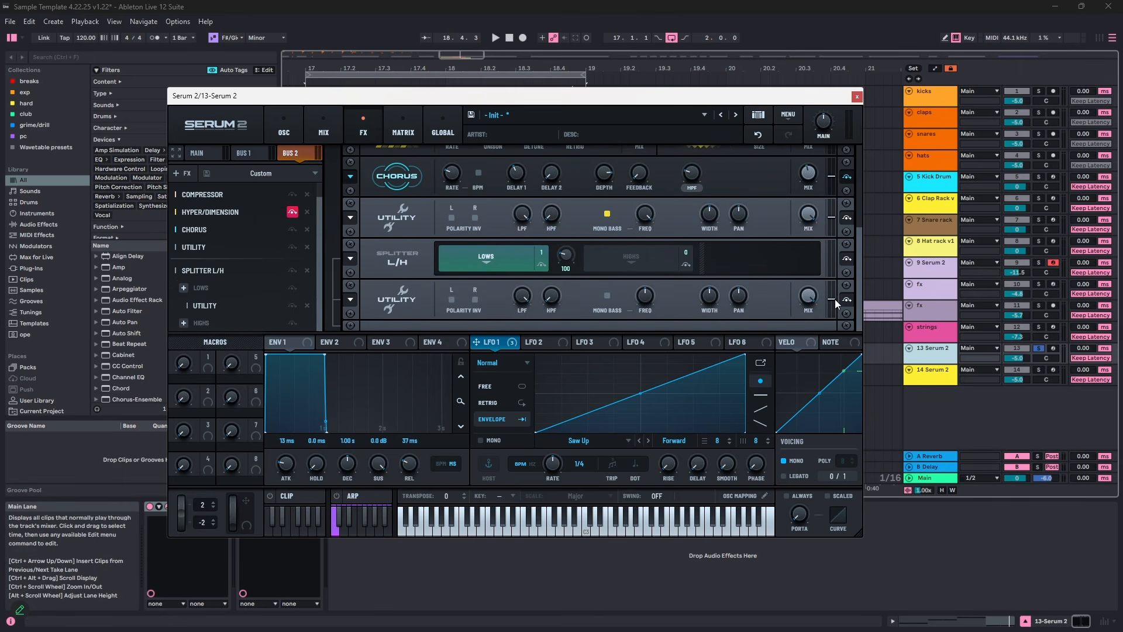
- Play the bass loop and compare the Bus 2 sound with the Splitter L/H bypassed and active
key(space)
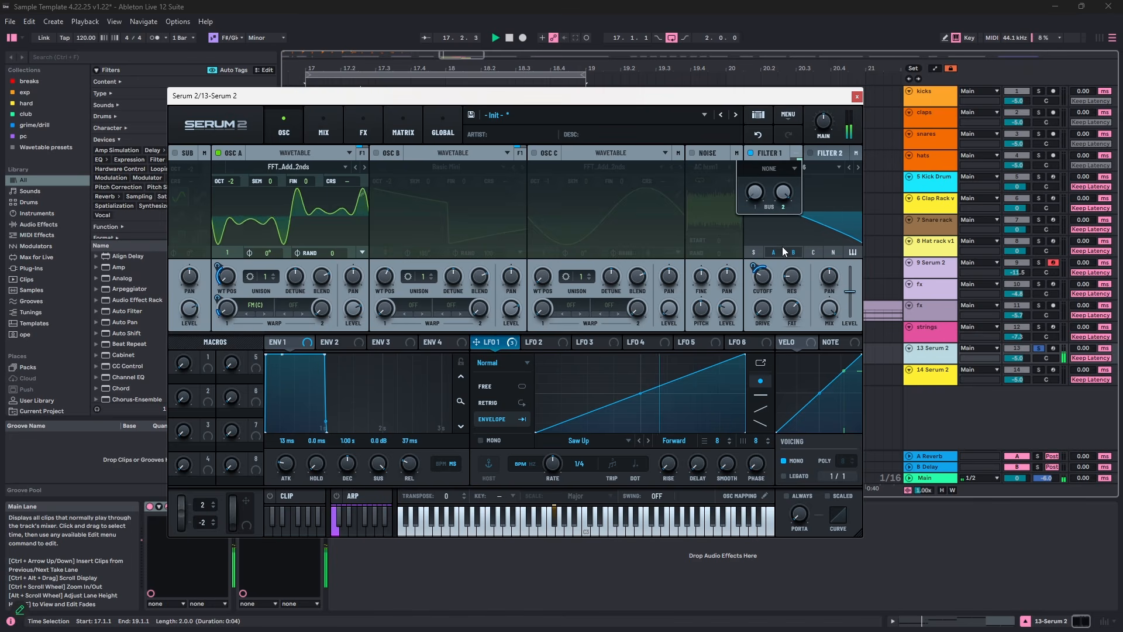
click(310, 128)
click(351, 133)
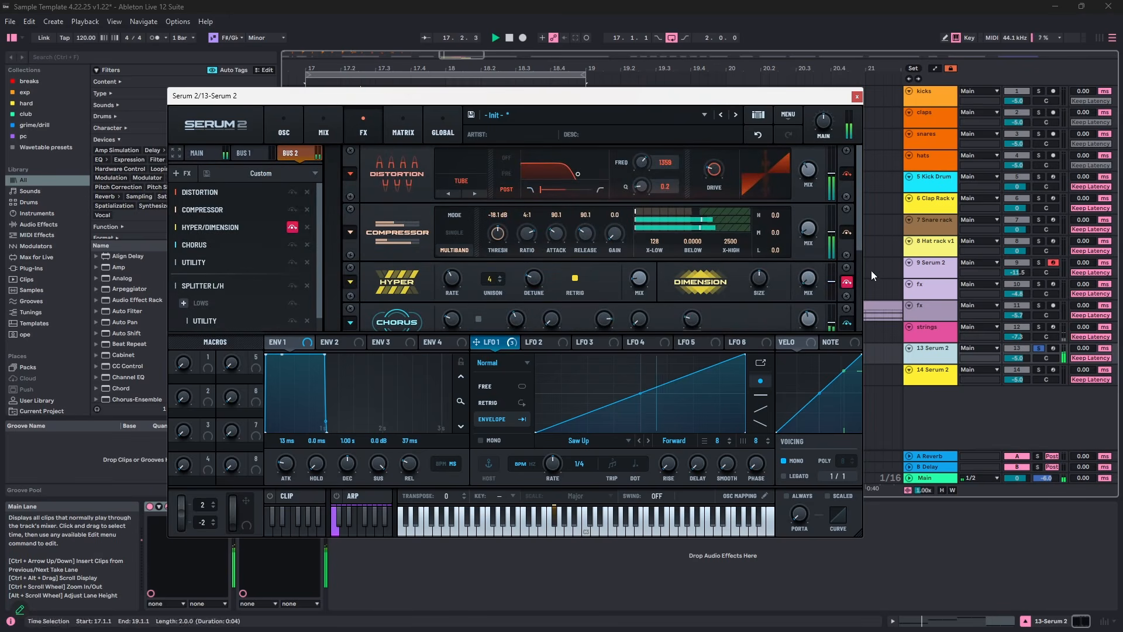
drag(859, 233, 861, 321)
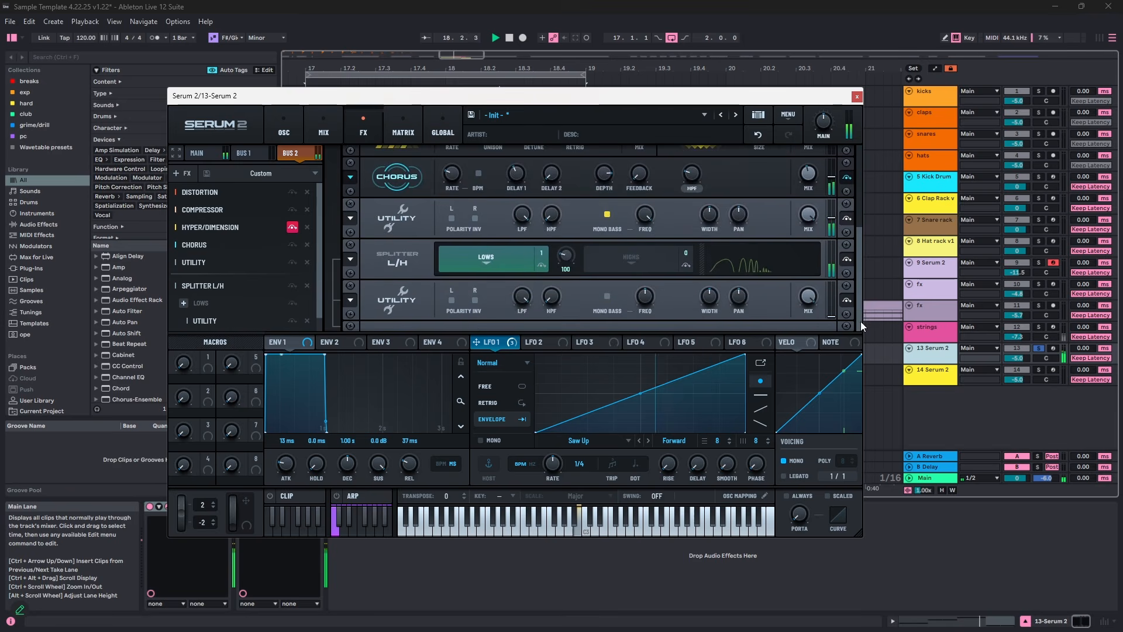
click(847, 262)
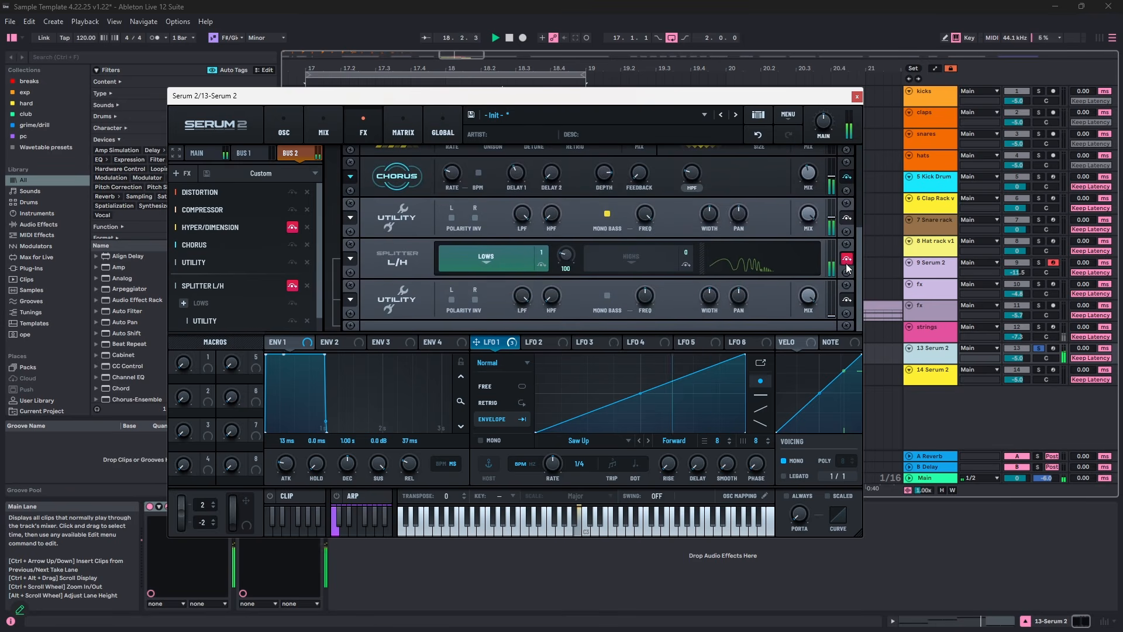
click(846, 264)
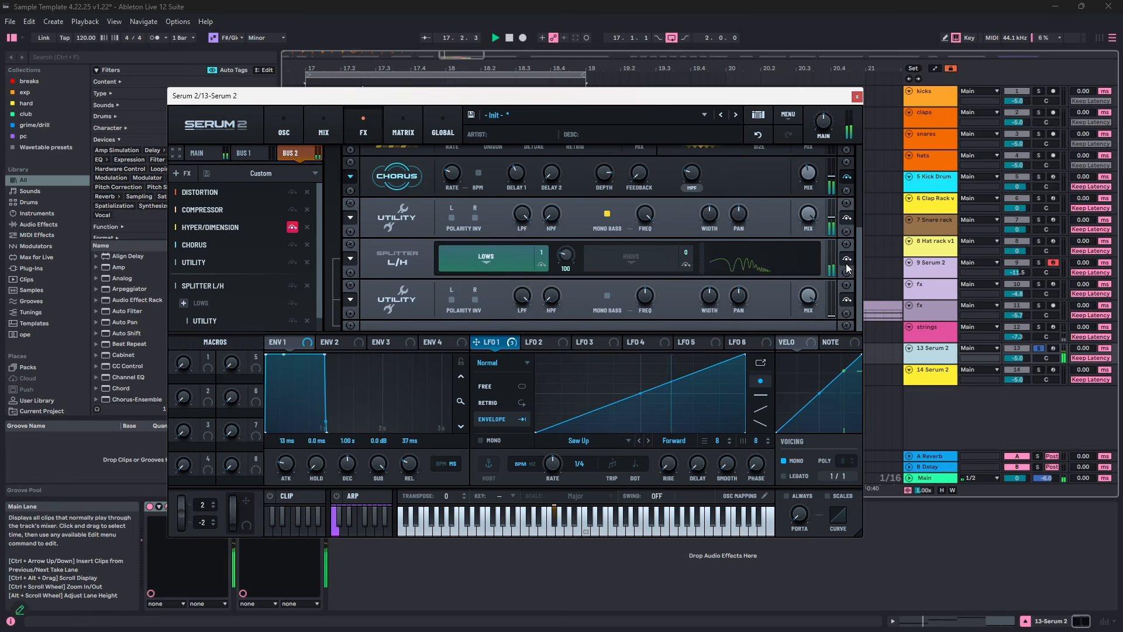
key(space)
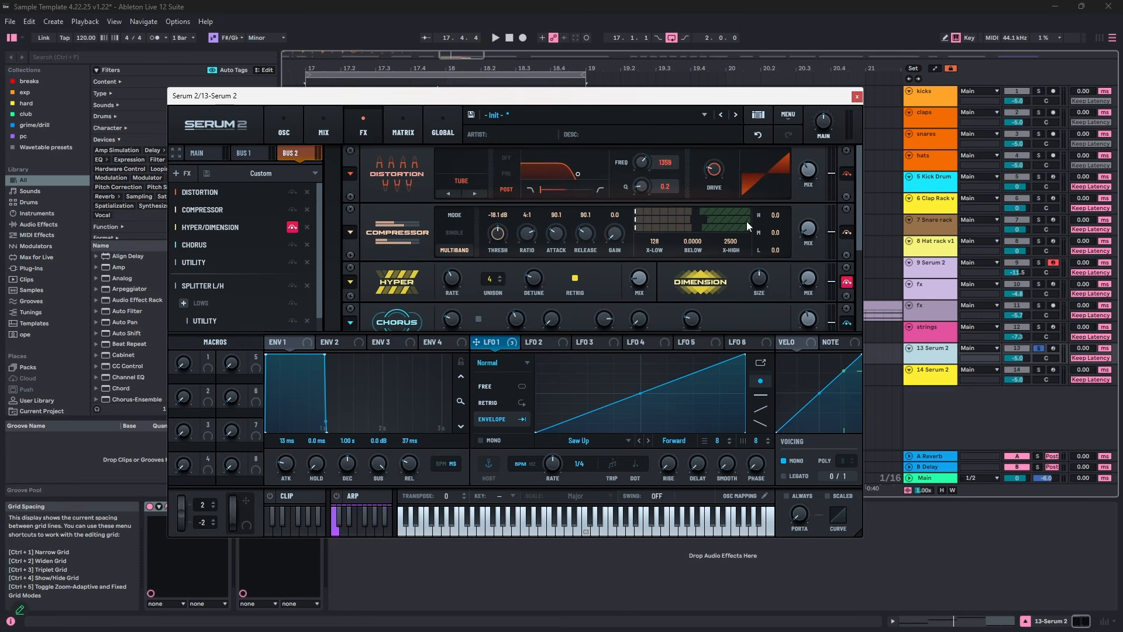
- Place a copy of the Distortion effect directly after the Compressor in Bus 2 and audition it
key(space)
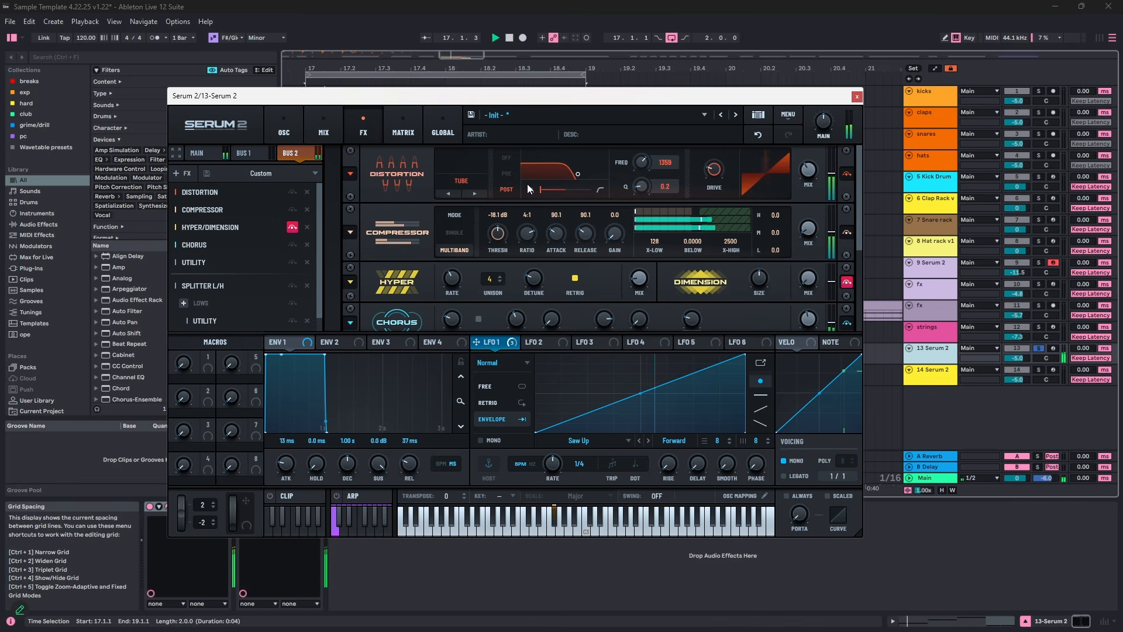
drag(195, 191, 202, 215)
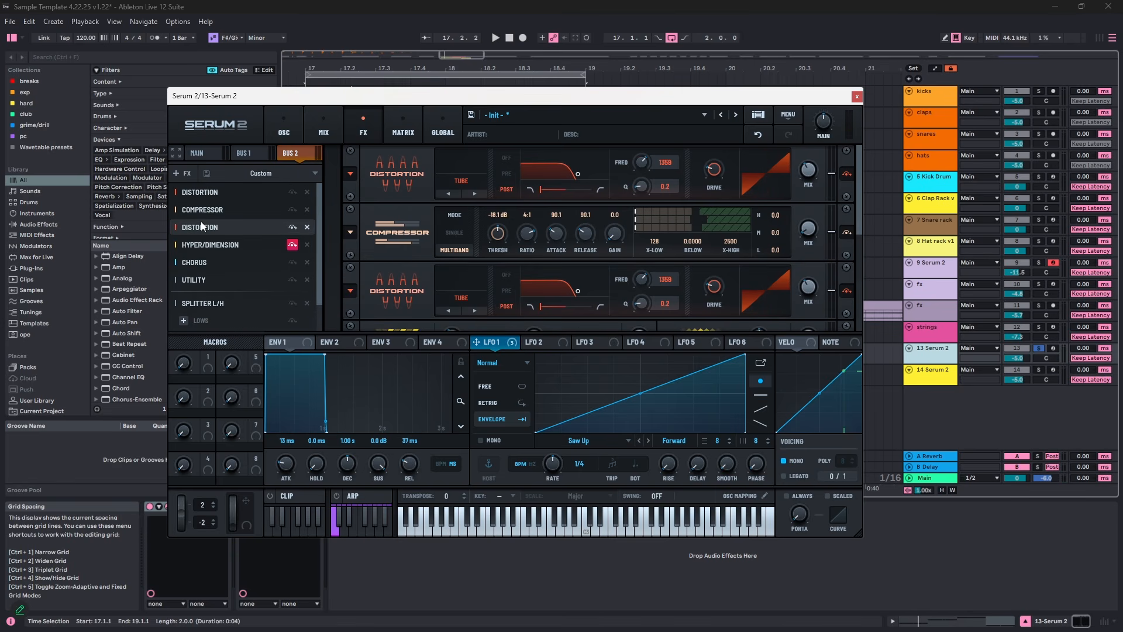
key(space)
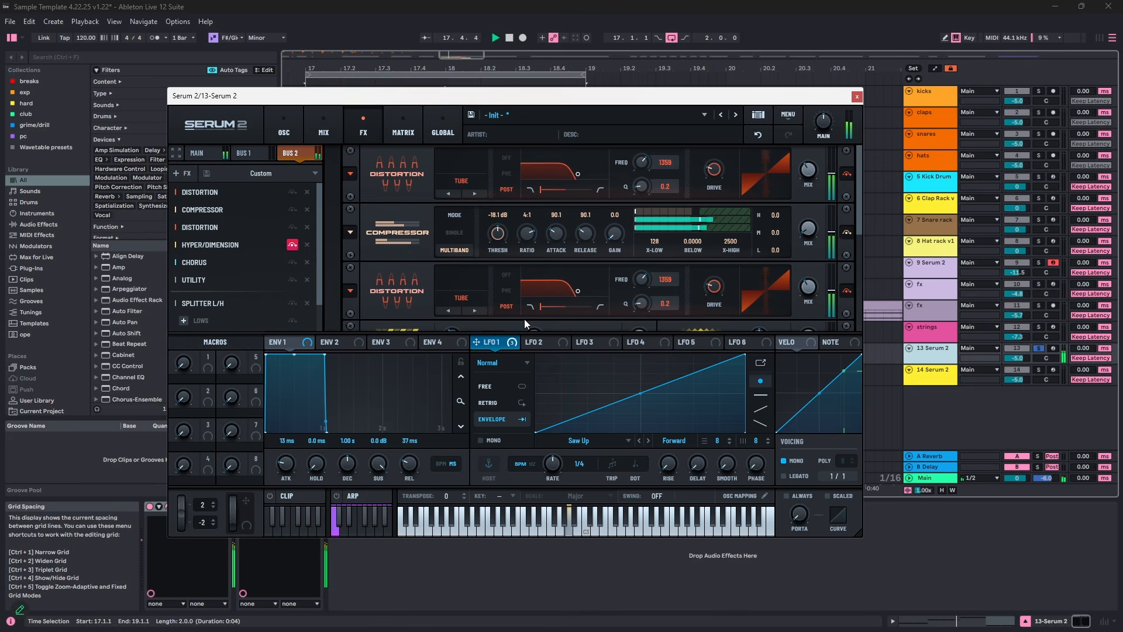
- Set the second Distortion to Overdrive and shape its post filter into a band-pass at frequency 403 with Q 3.0
mouse_move(722, 269)
drag(722, 269, 745, 288)
click(481, 302)
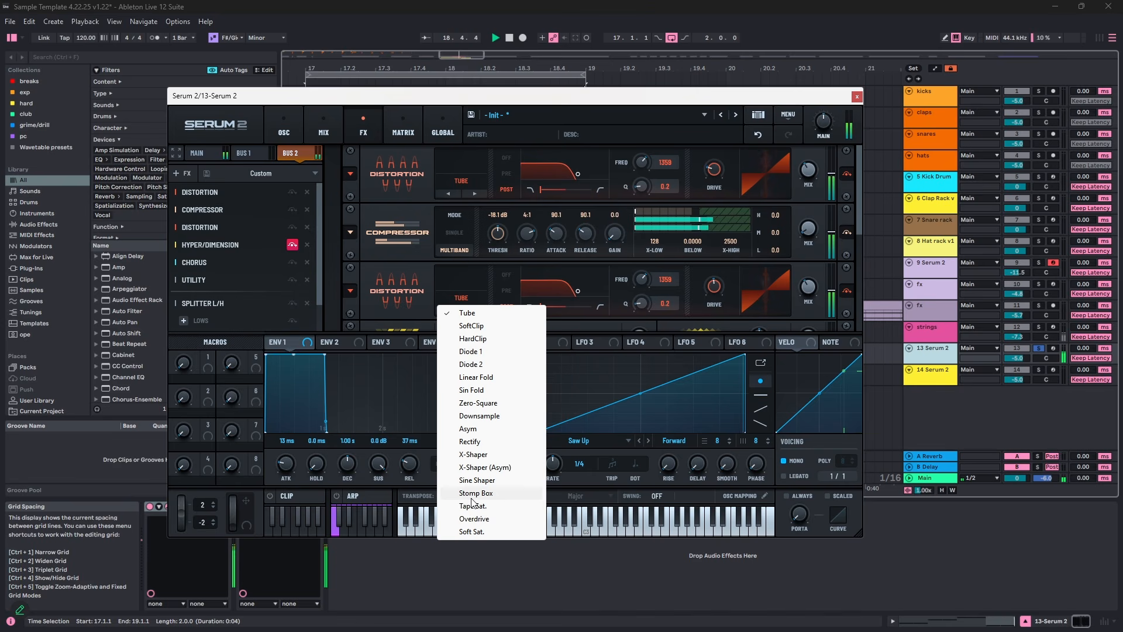
click(474, 519)
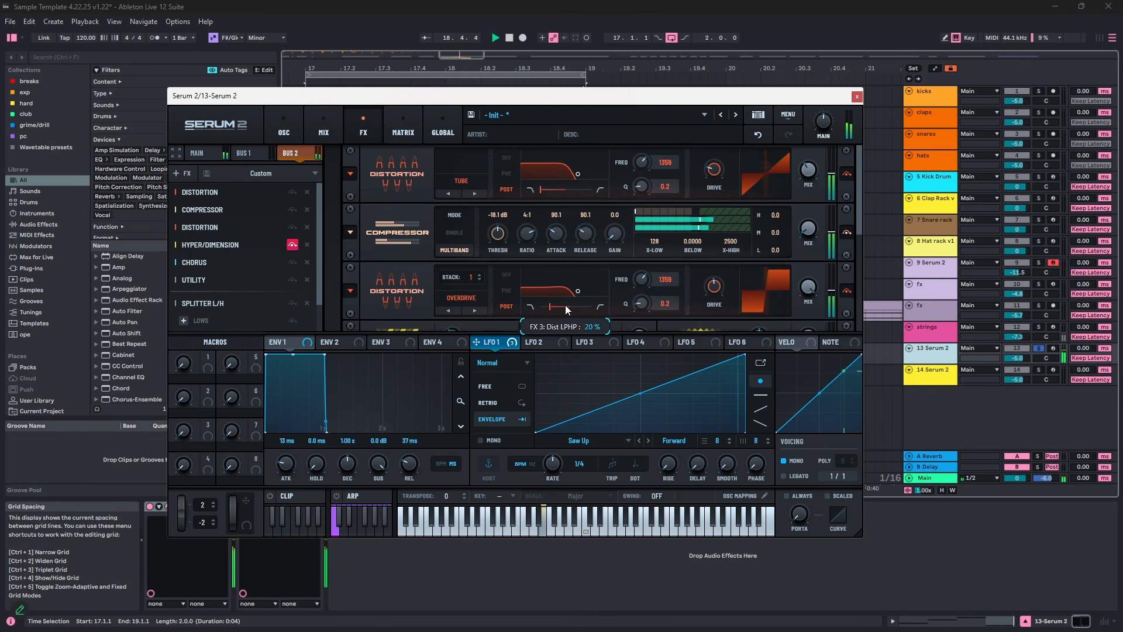
drag(550, 307, 567, 280)
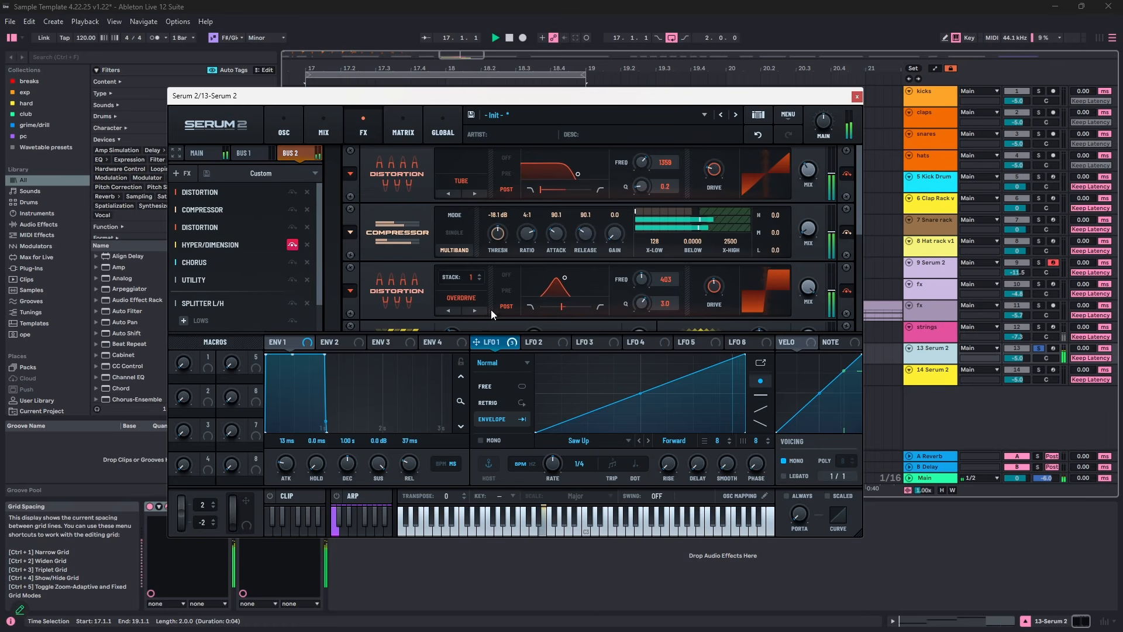
- Try the Tube type on the second Distortion, and return it to Overdrive
click(457, 297)
click(467, 311)
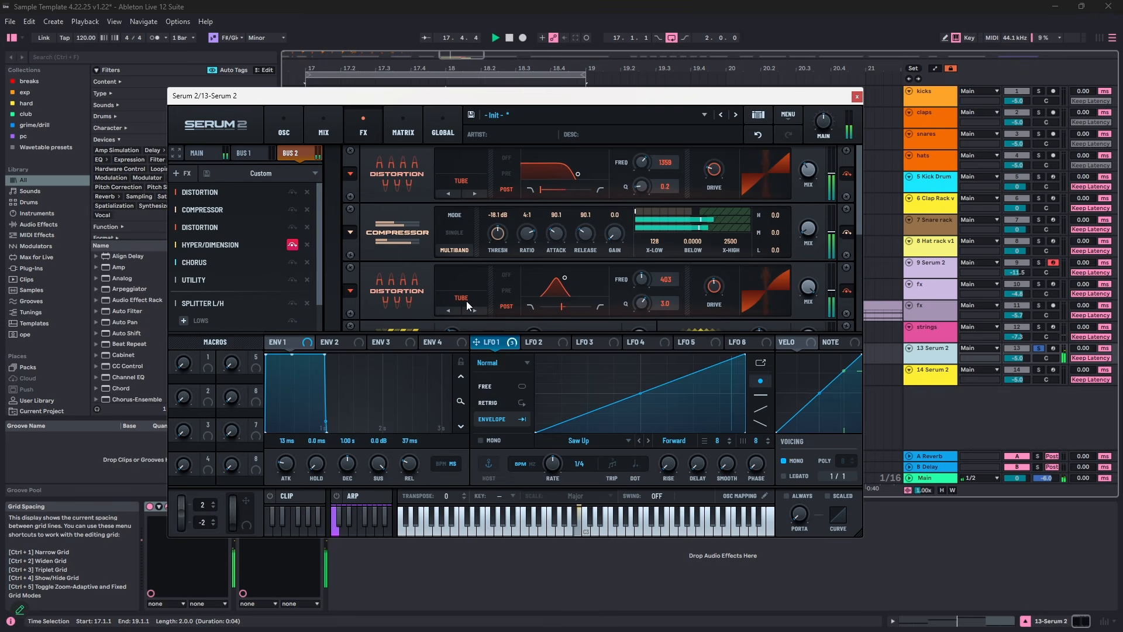
click(466, 299)
click(474, 519)
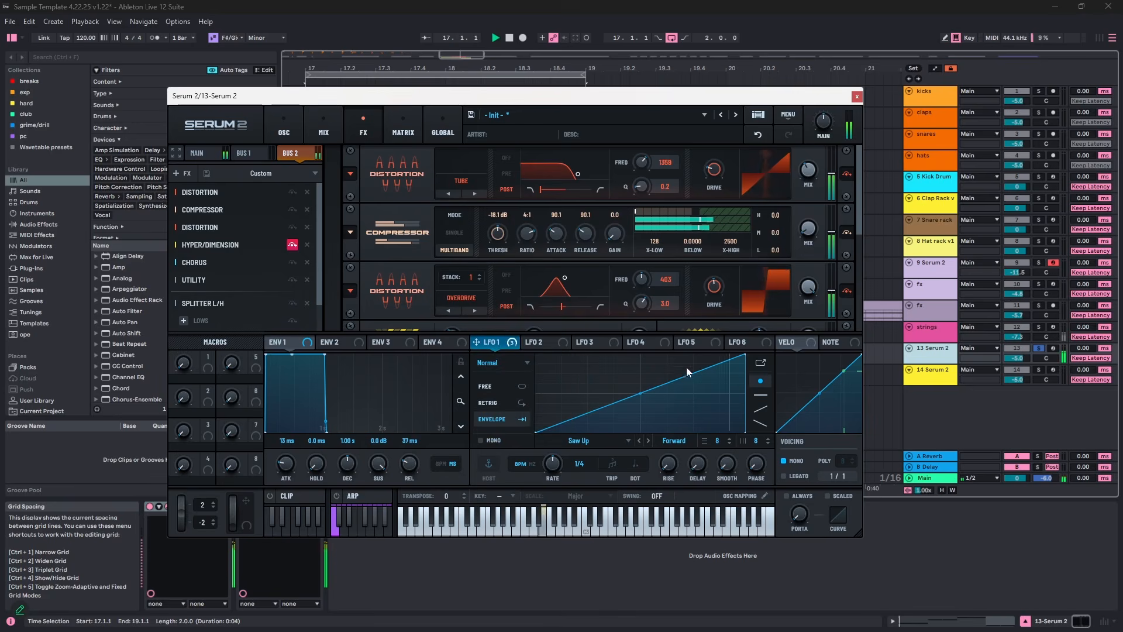
- Reduce the second Distortion's drive, set its mix to 37% and compare the sound with the module bypassed
drag(718, 304, 718, 321)
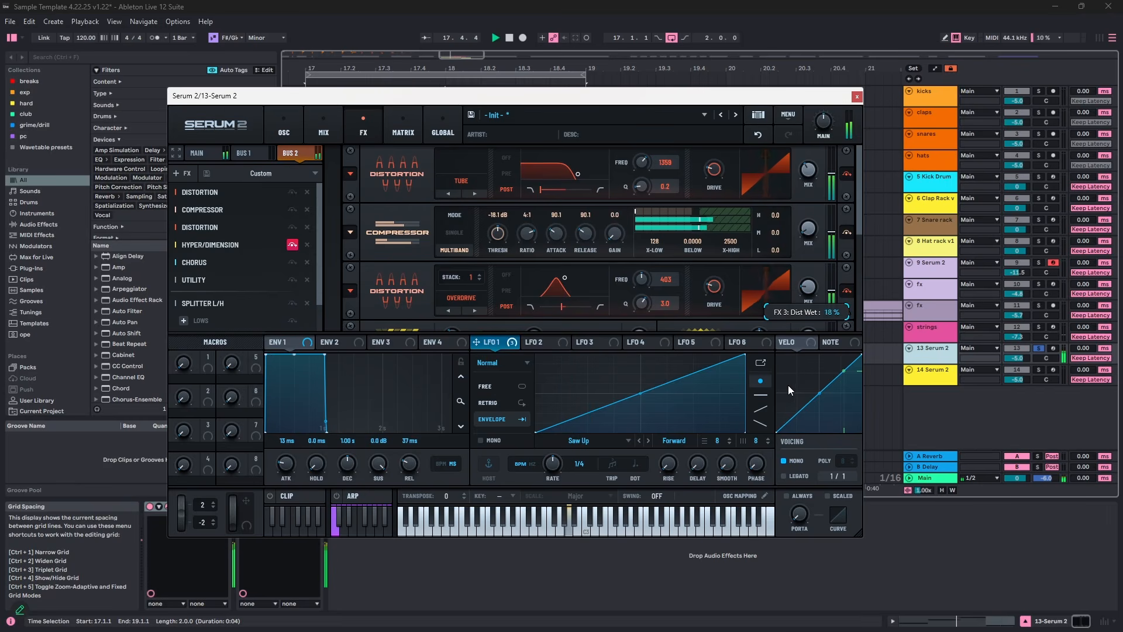
click(846, 291)
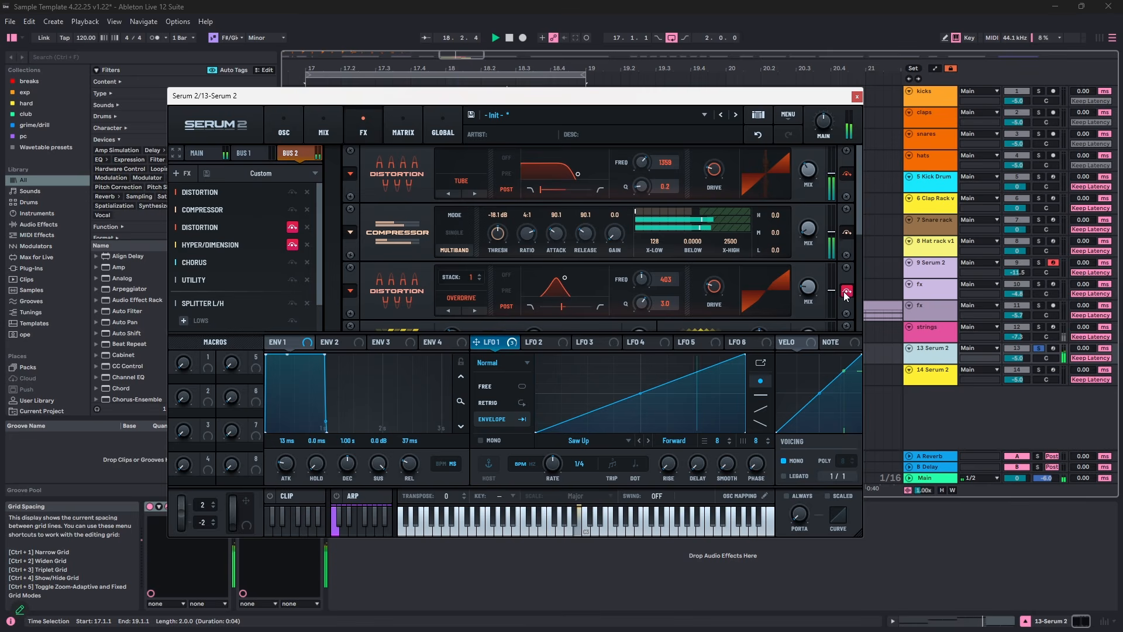
click(844, 291)
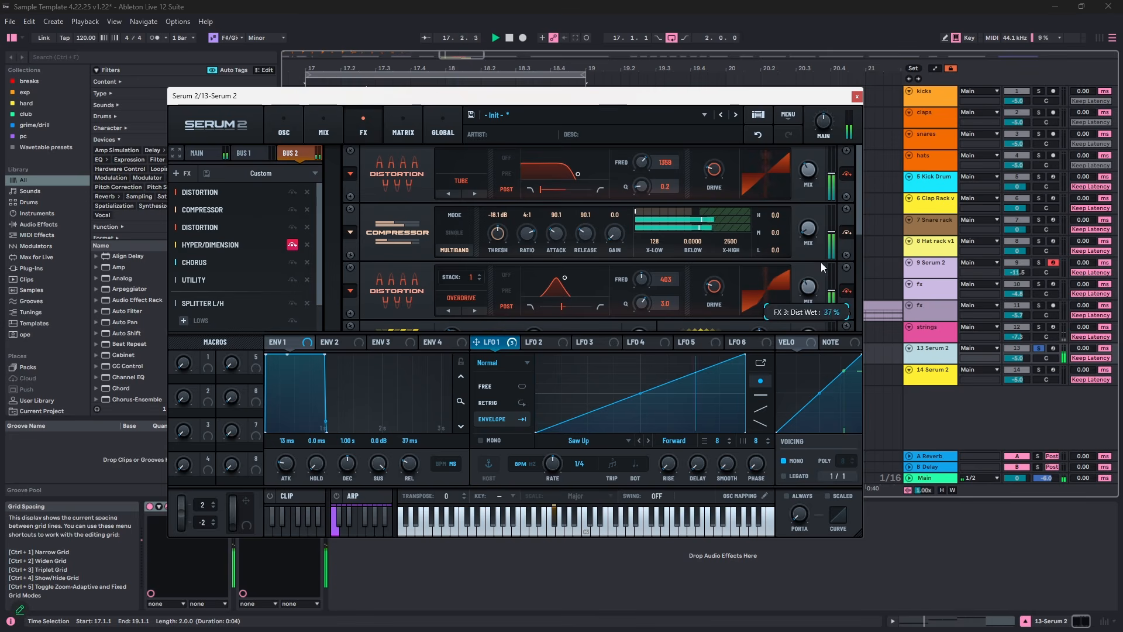
click(847, 291)
click(847, 291)
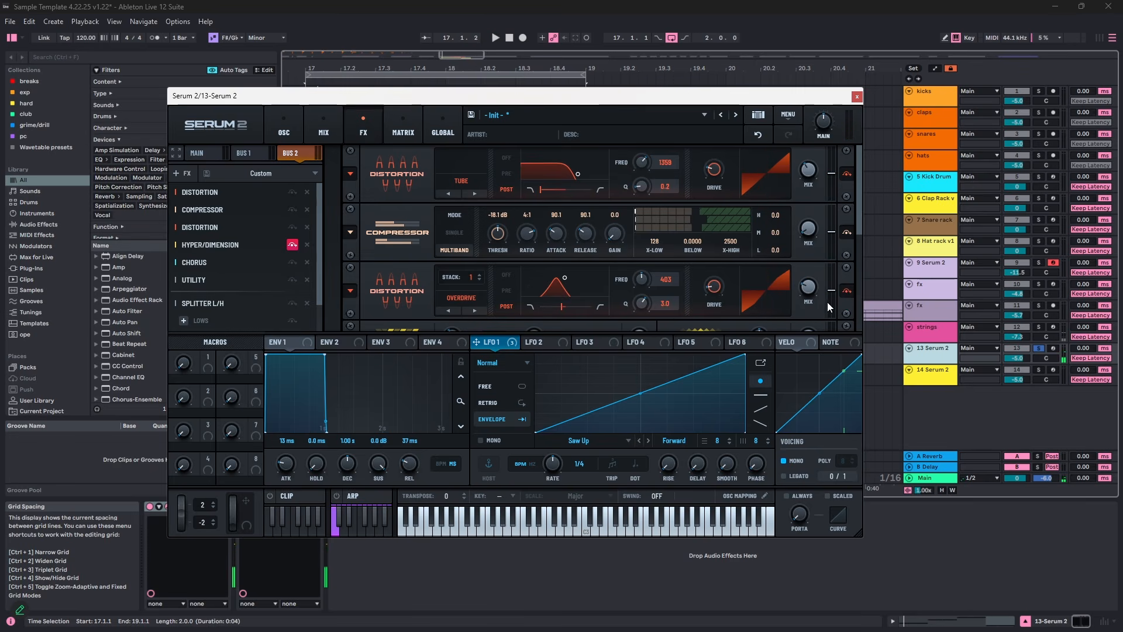
click(848, 292)
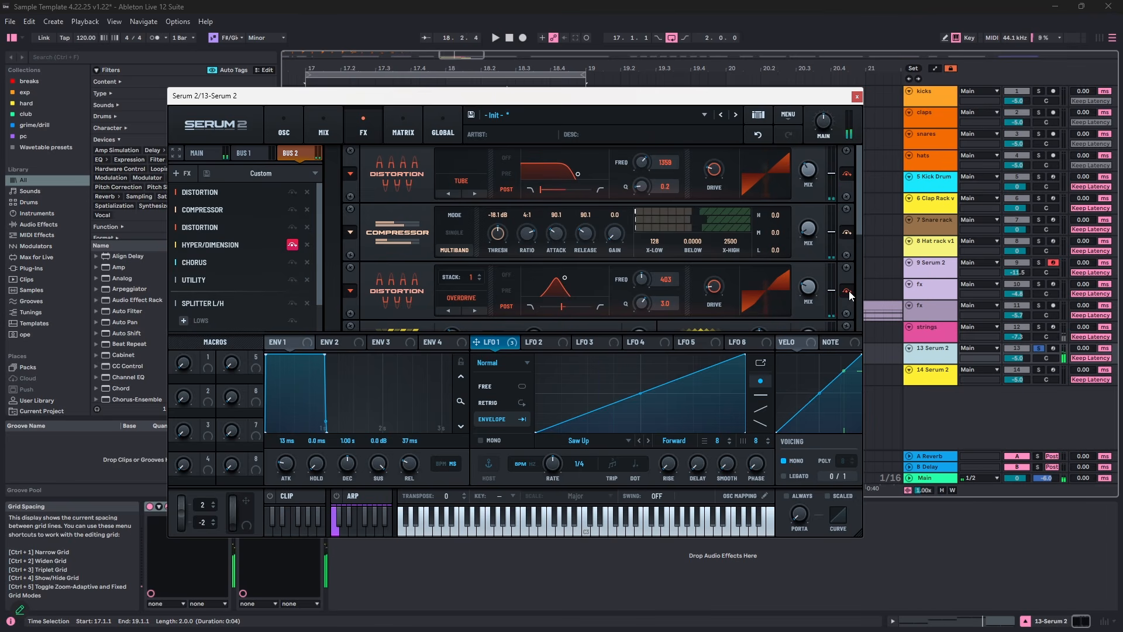
- Turn the sub oscillator back on and set its output destination to None
click(289, 137)
click(175, 152)
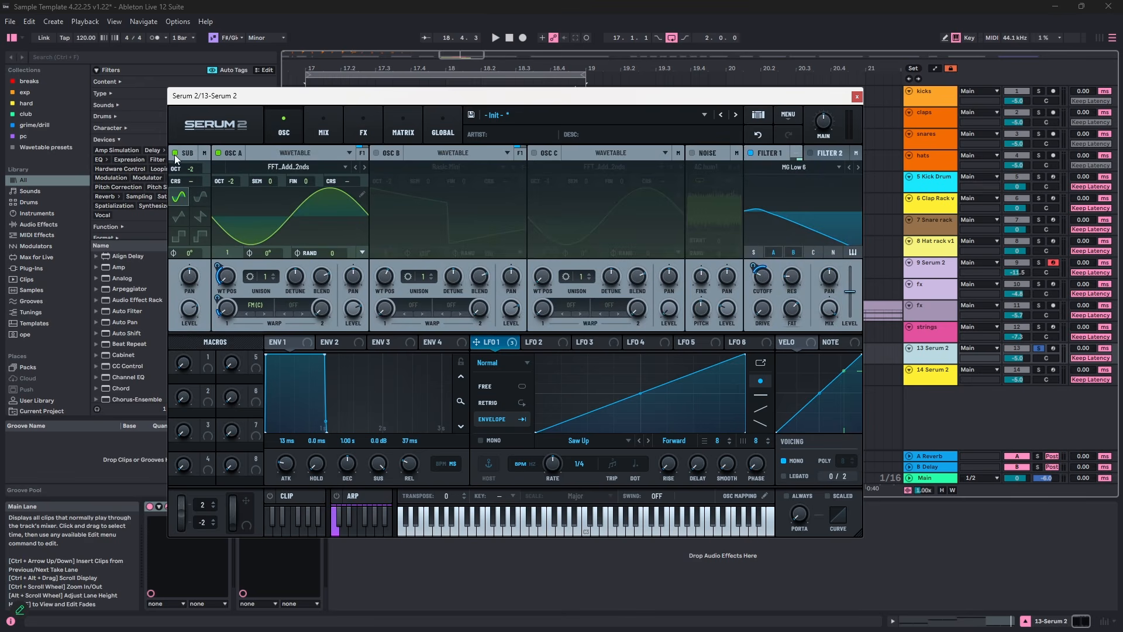
click(203, 154)
click(215, 169)
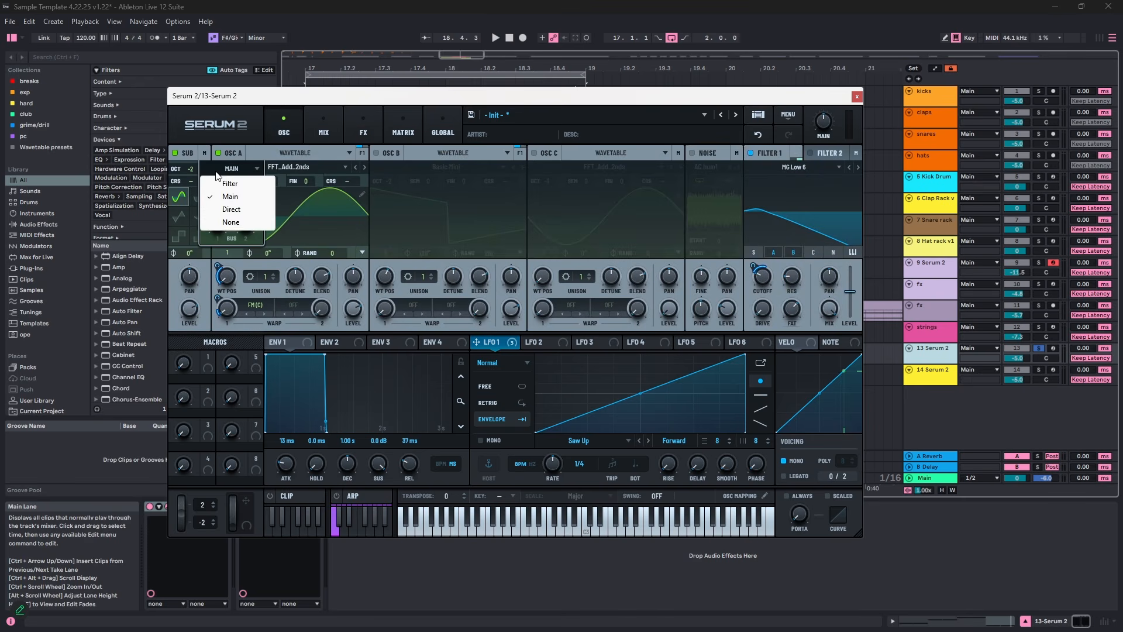
click(241, 220)
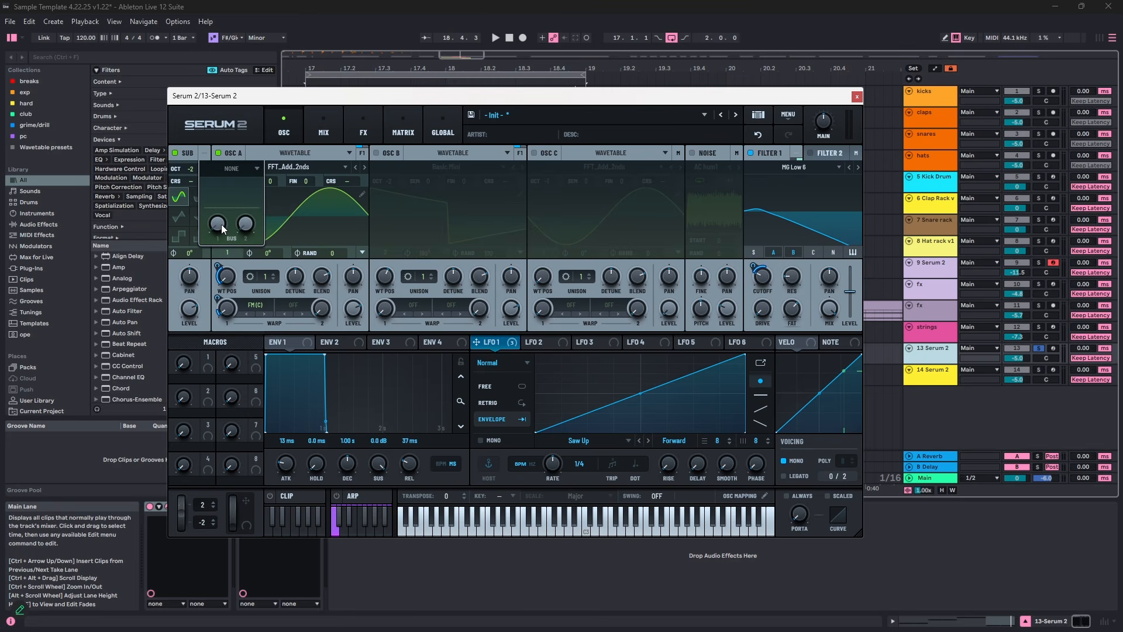
- Load the user effects chain "sine sub chain" on Bus 1
key(space)
click(325, 134)
click(363, 134)
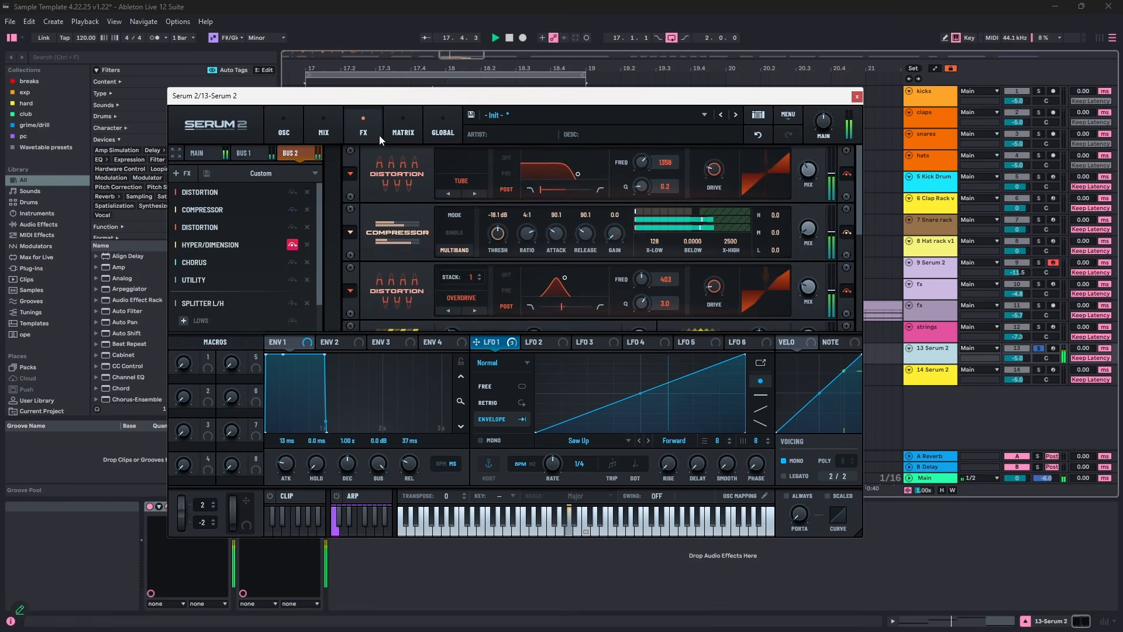
click(258, 159)
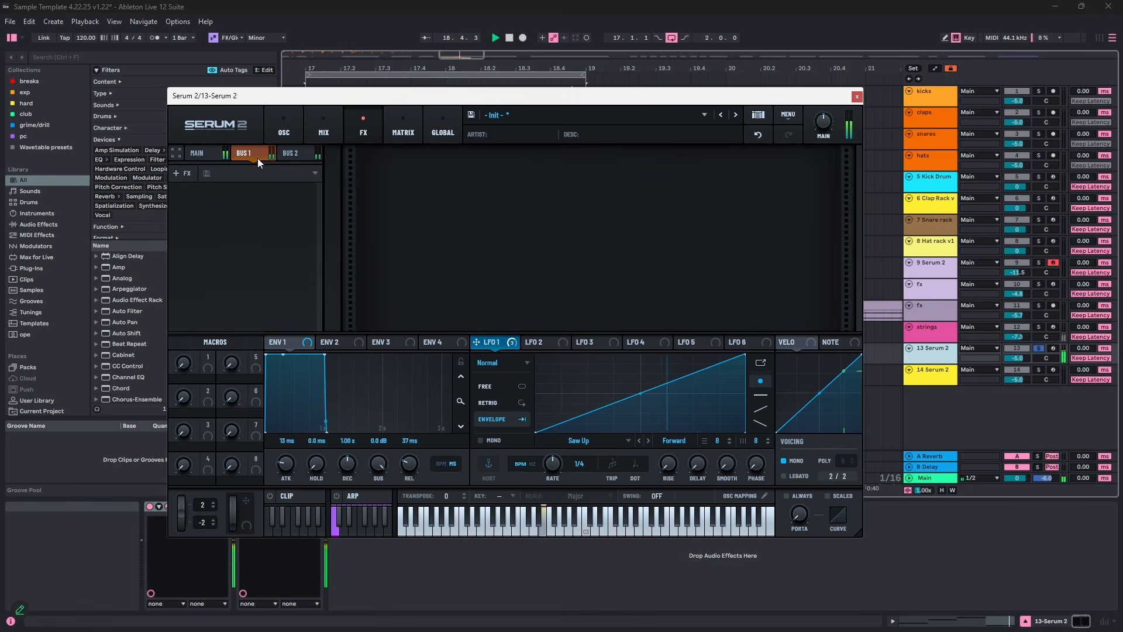
key(space)
click(225, 181)
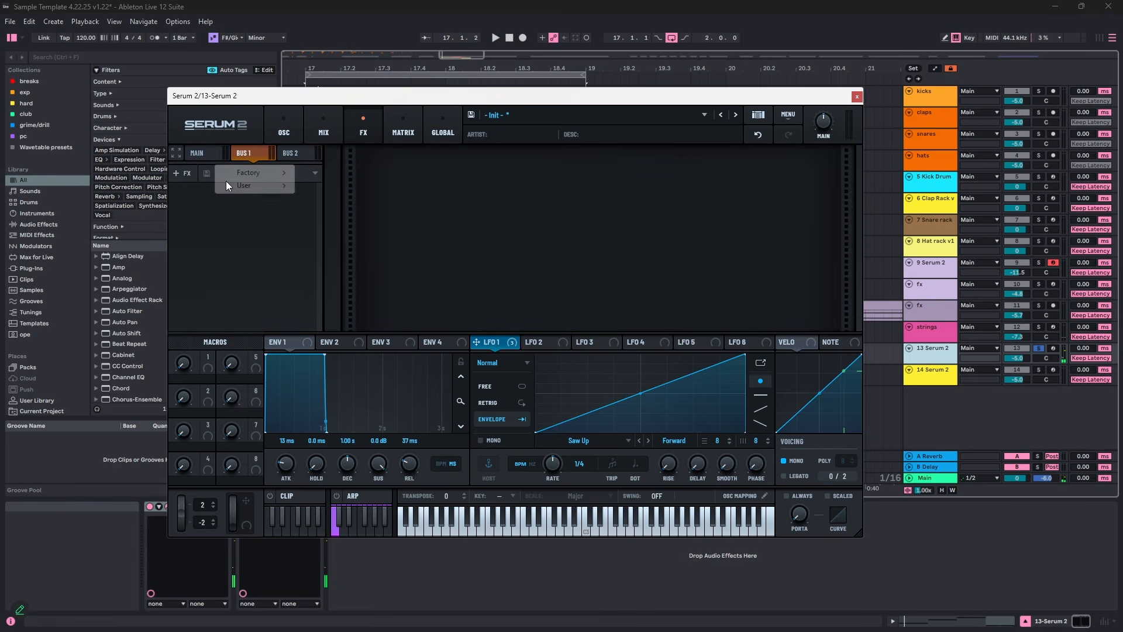
mouse_move(239, 184)
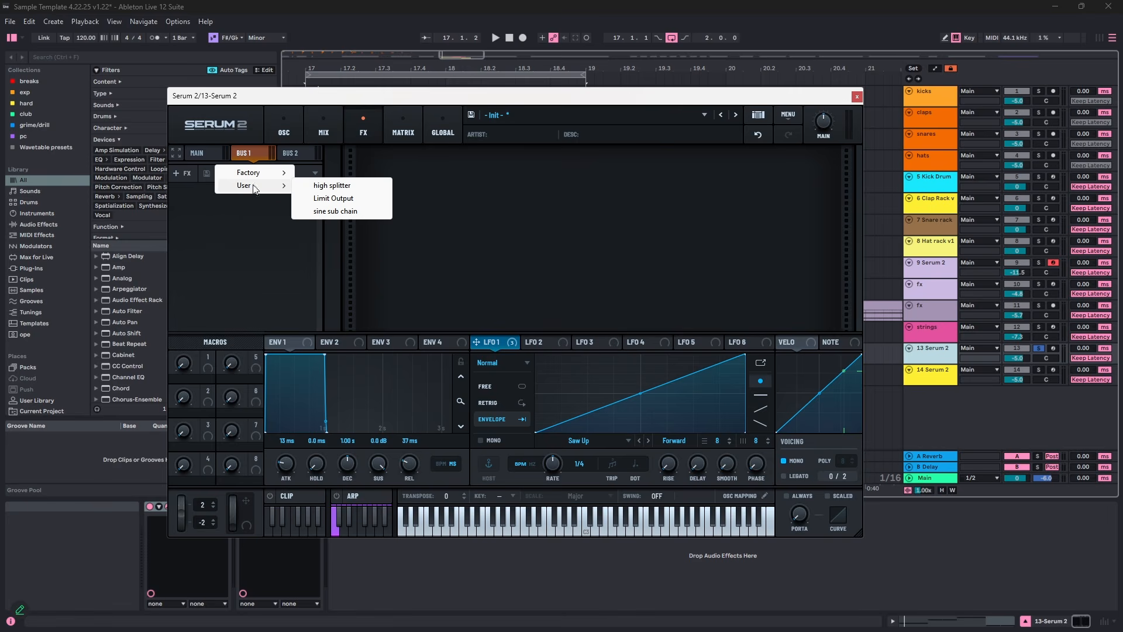
click(331, 211)
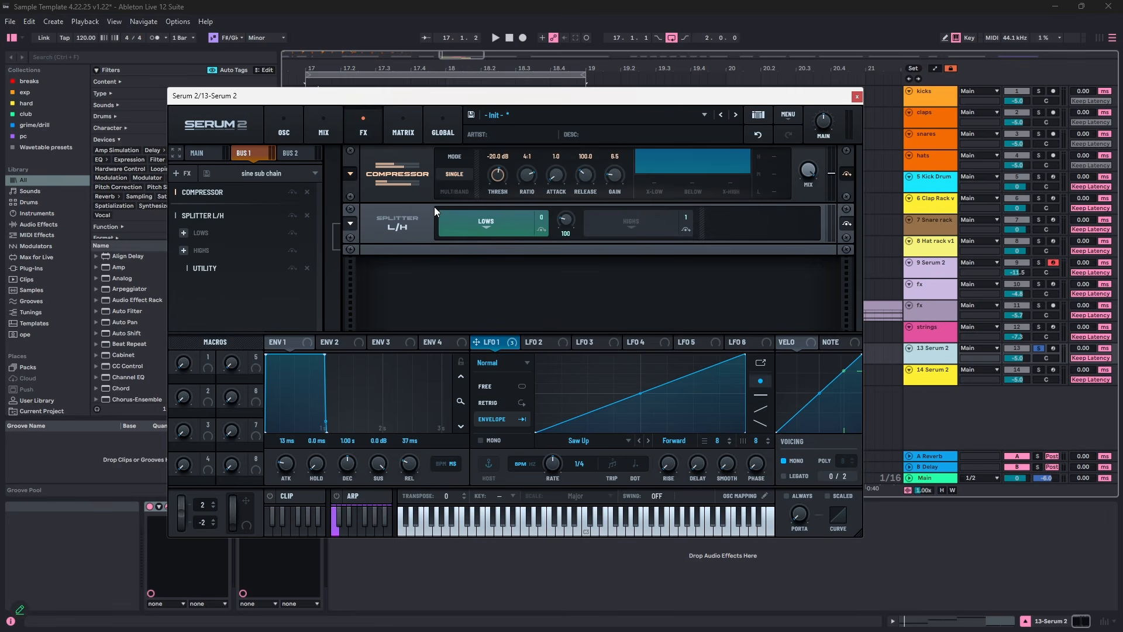
- Raise the Bus 1 compressor's threshold to -17.2 dB while auditioning the patch
key(space)
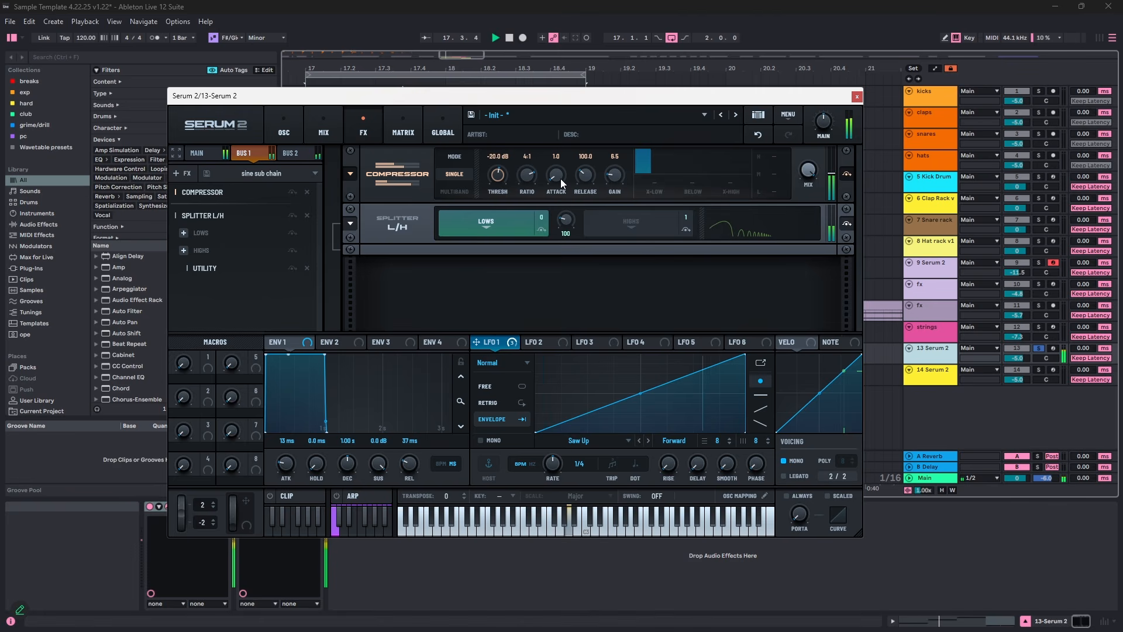
drag(499, 178, 498, 184)
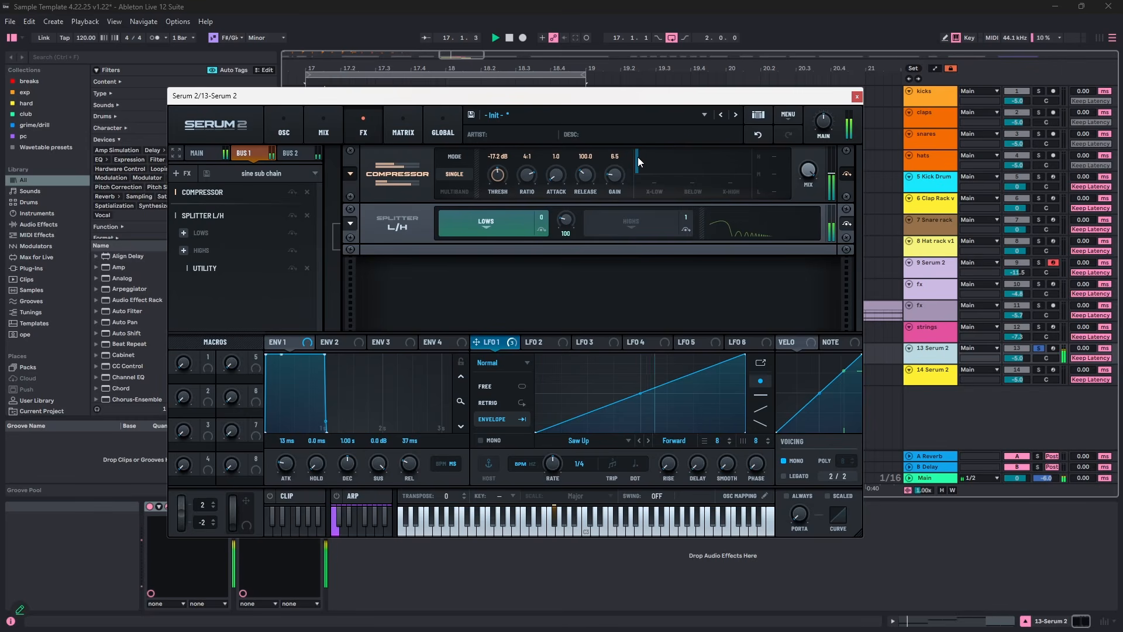
key(space)
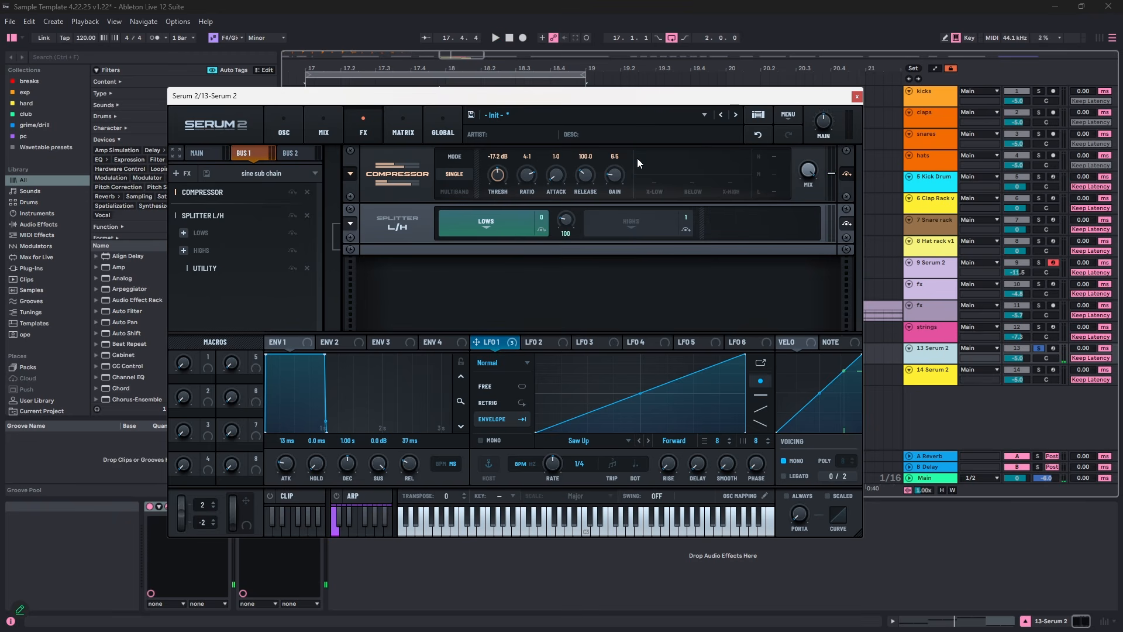
- Review the low and high bands of the Bus 1 splitter, and compare the Bus 1, Bus 2 and Main effect chains
click(240, 247)
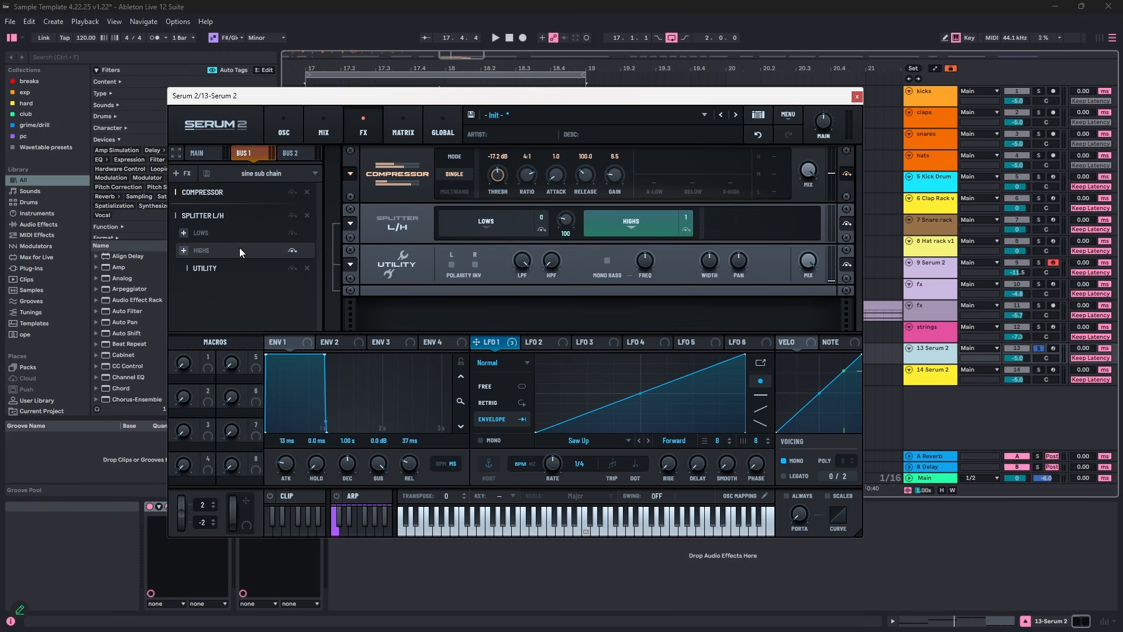
click(233, 233)
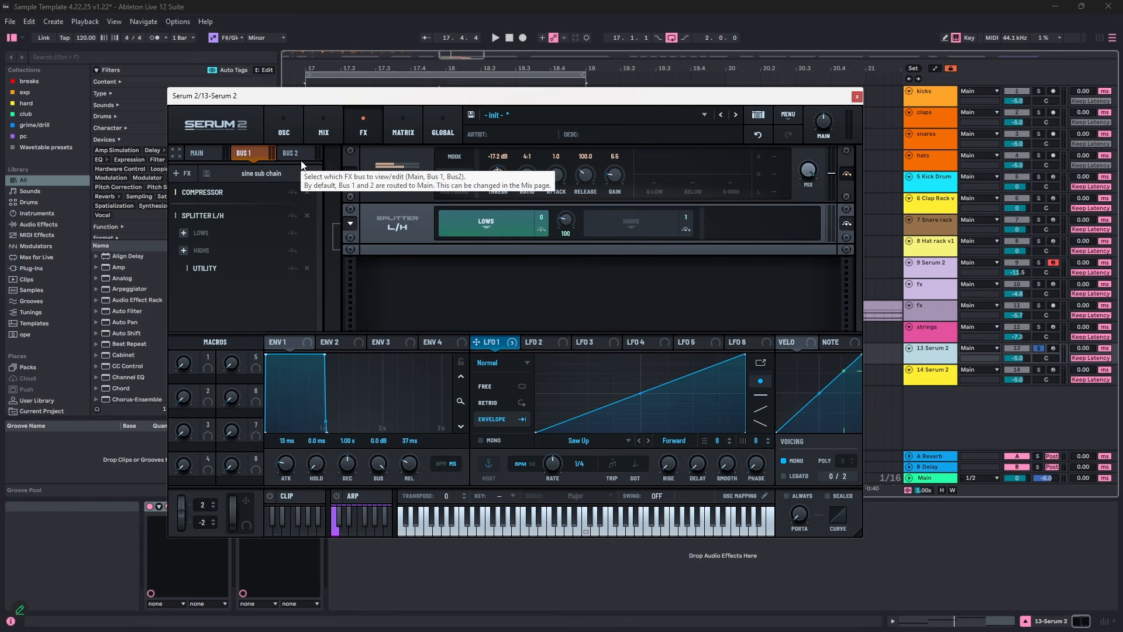
click(230, 263)
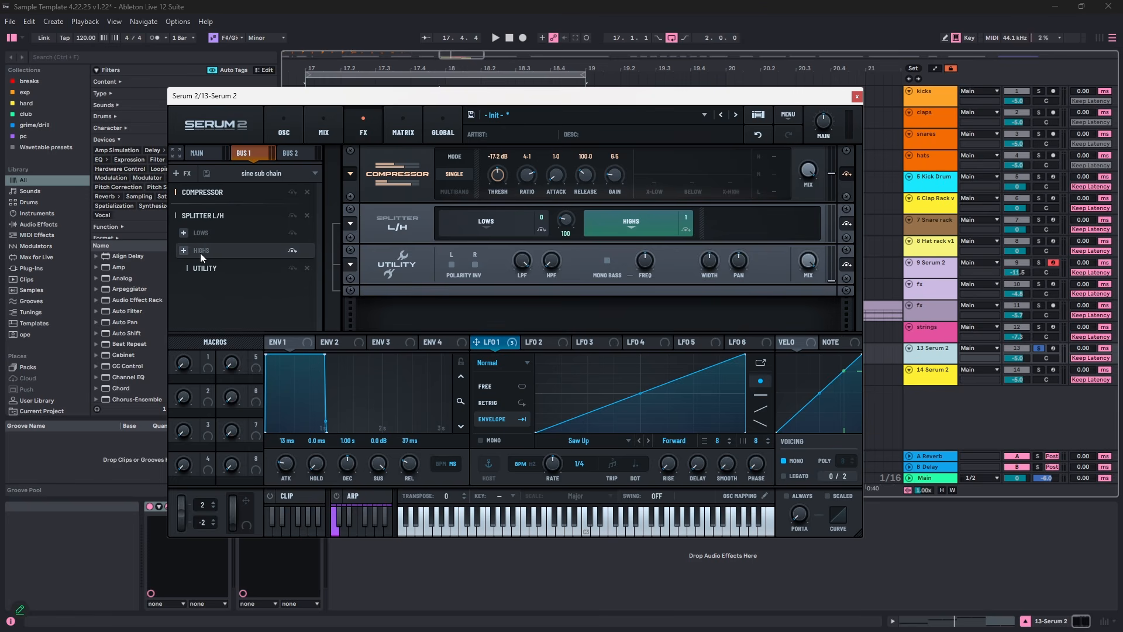
click(296, 155)
scroll(321, 229, down, 2)
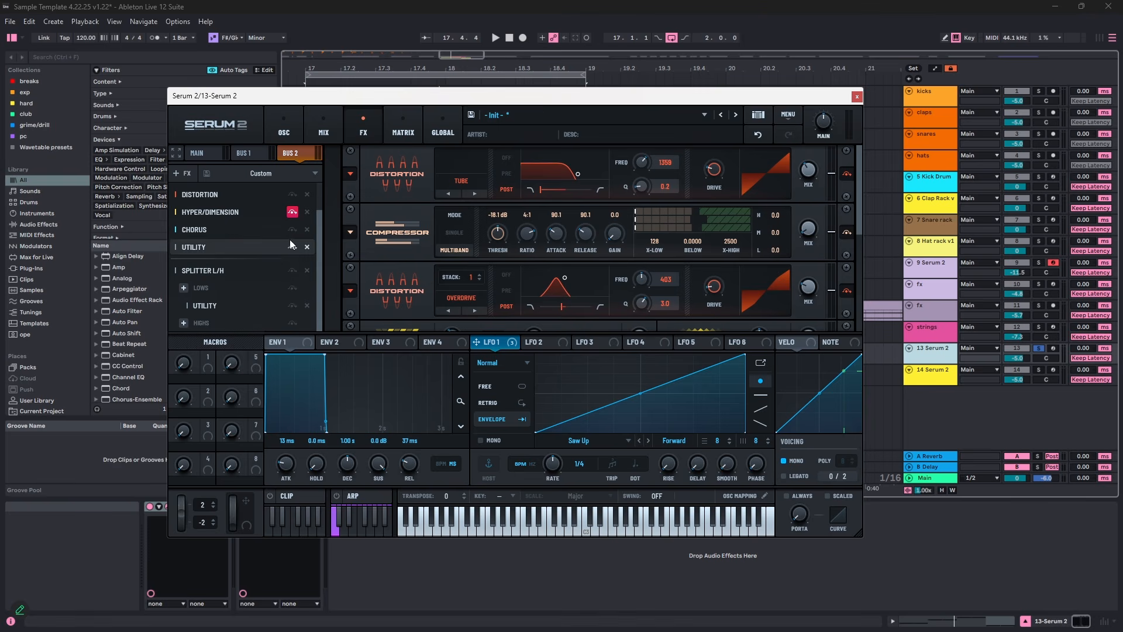
click(257, 154)
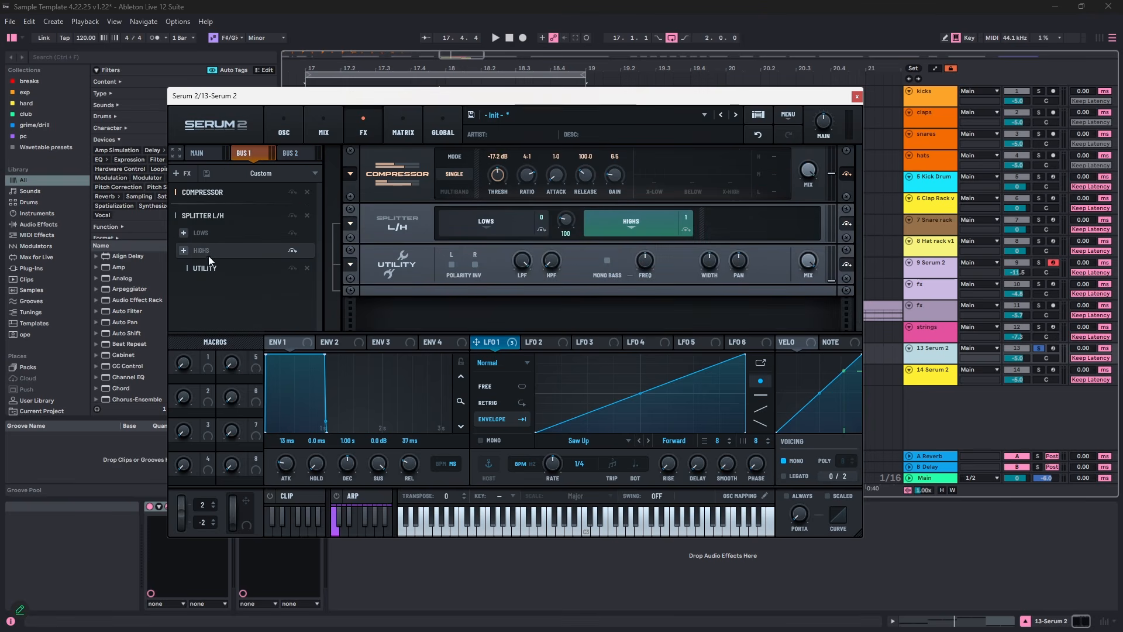
click(290, 154)
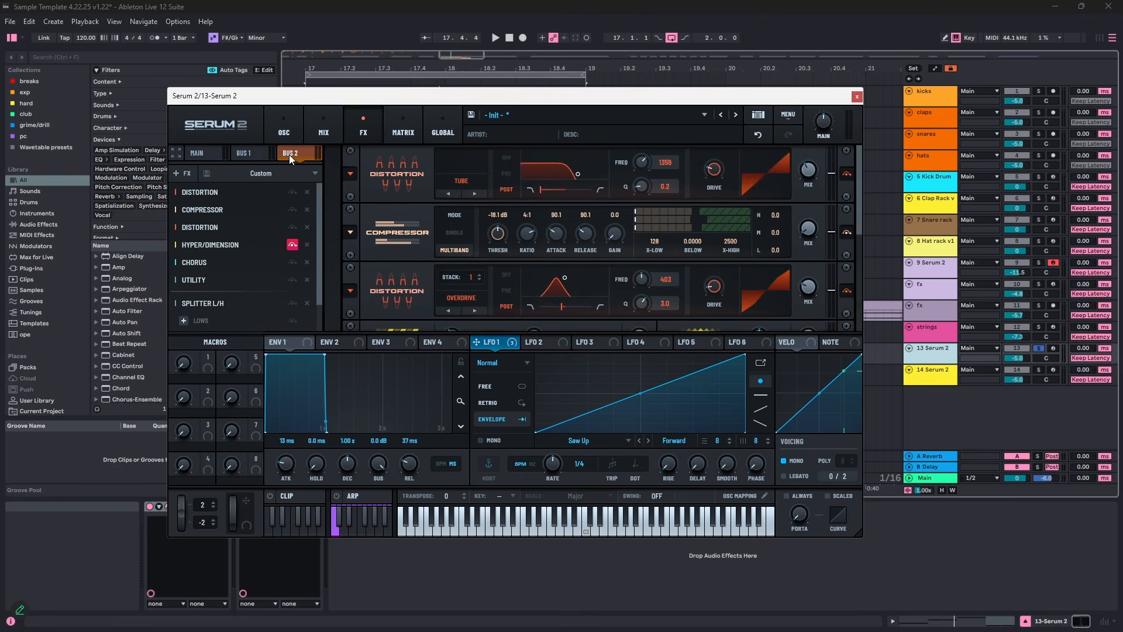
click(262, 152)
click(212, 153)
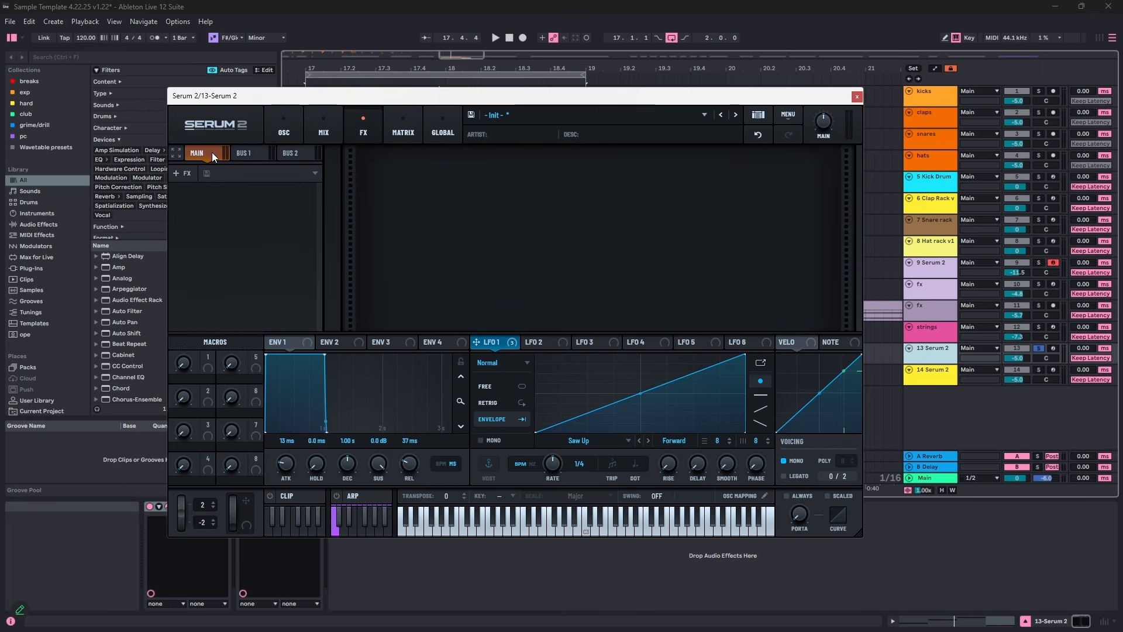
- Play the patch and check the levels and routing of the sub, oscillator A and both buses in the mixer
key(space)
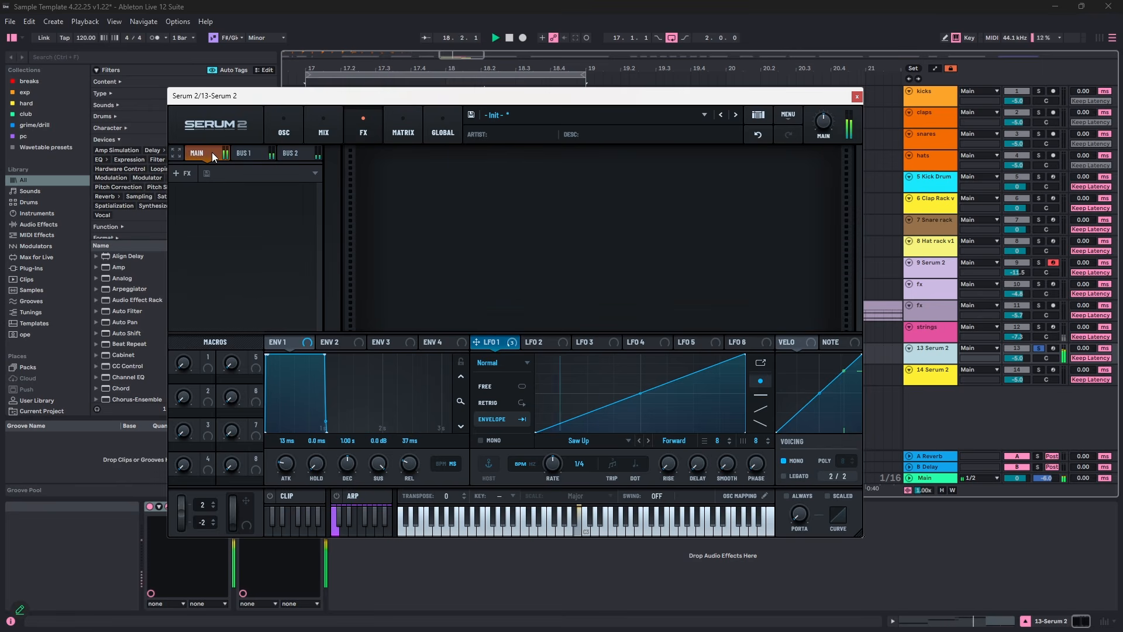
click(317, 128)
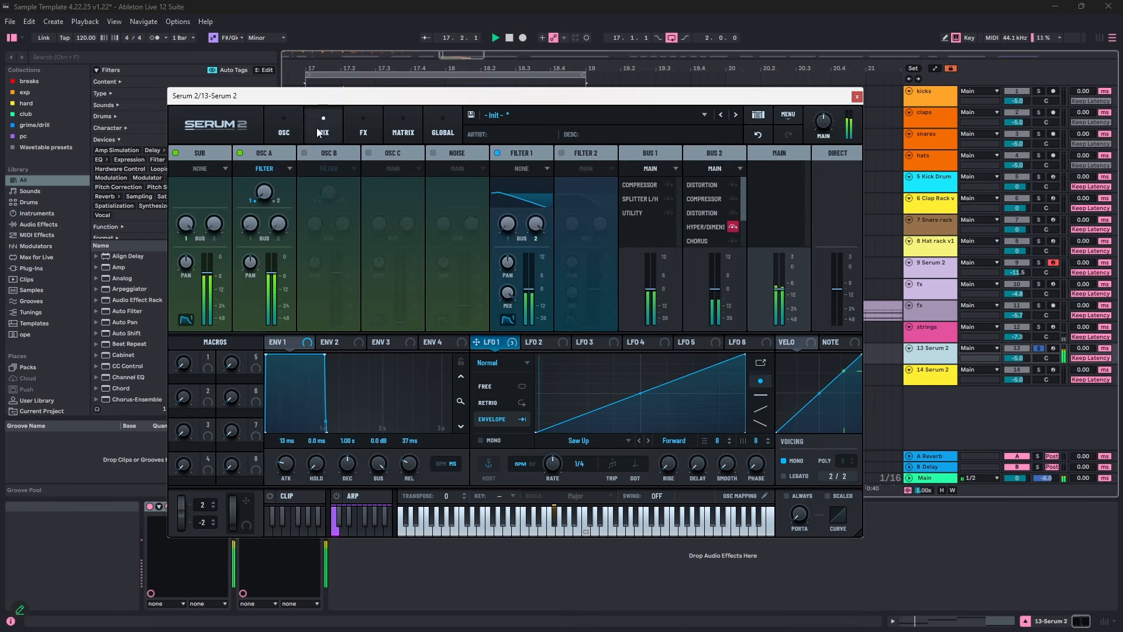
key(space)
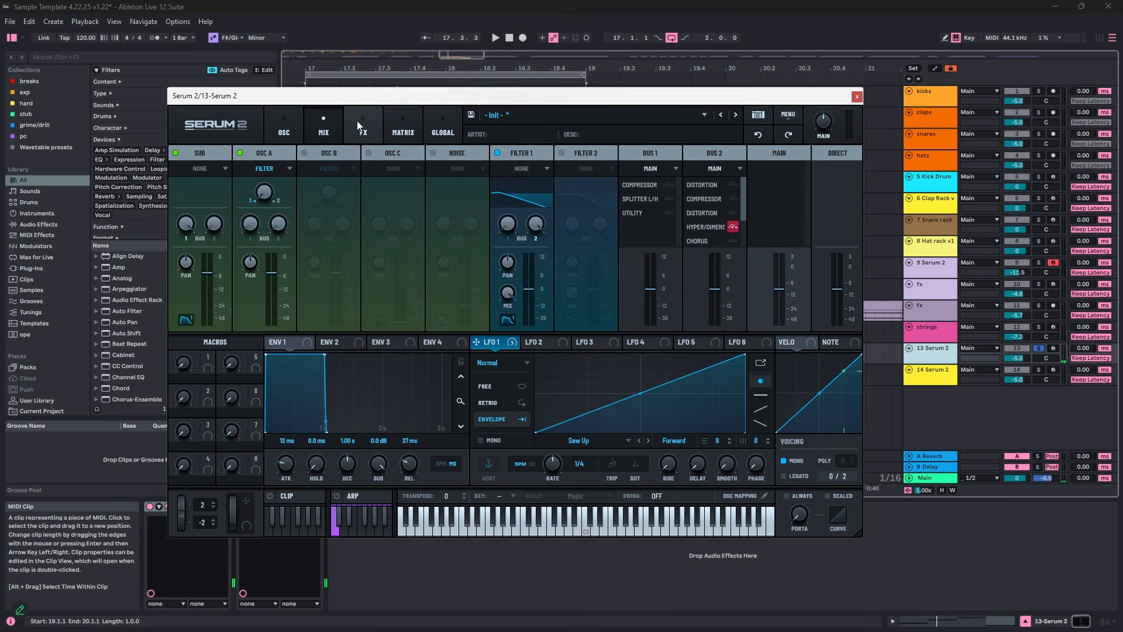
- Adjust the output gain of the Bus 1 compressor while auditioning the patch
click(364, 127)
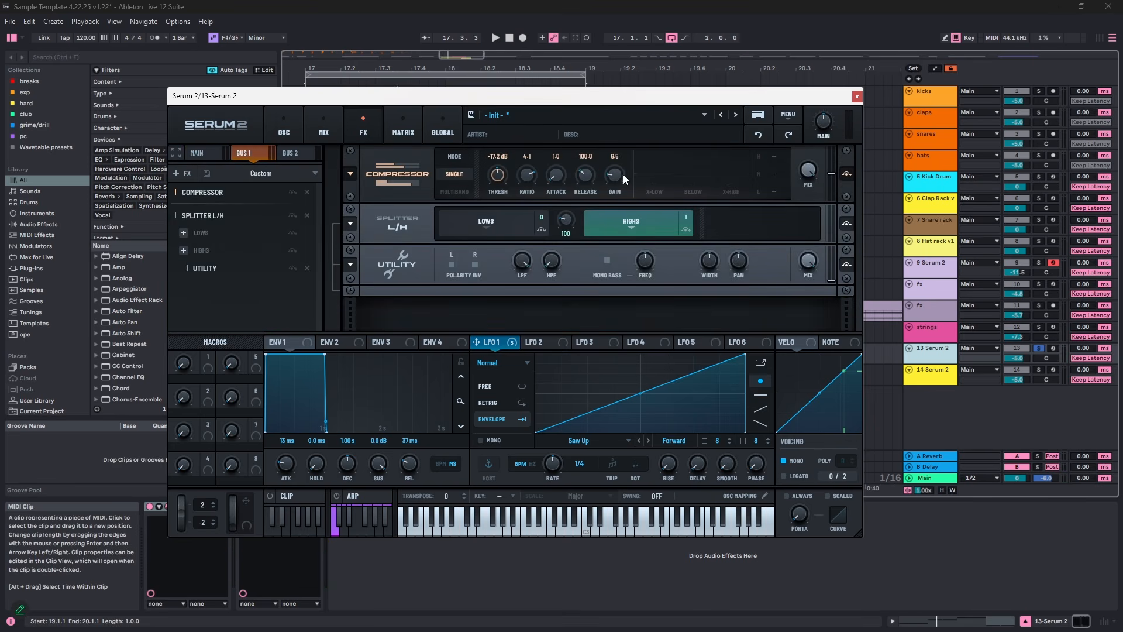
drag(623, 174, 621, 176)
key(space)
drag(614, 176, 614, 181)
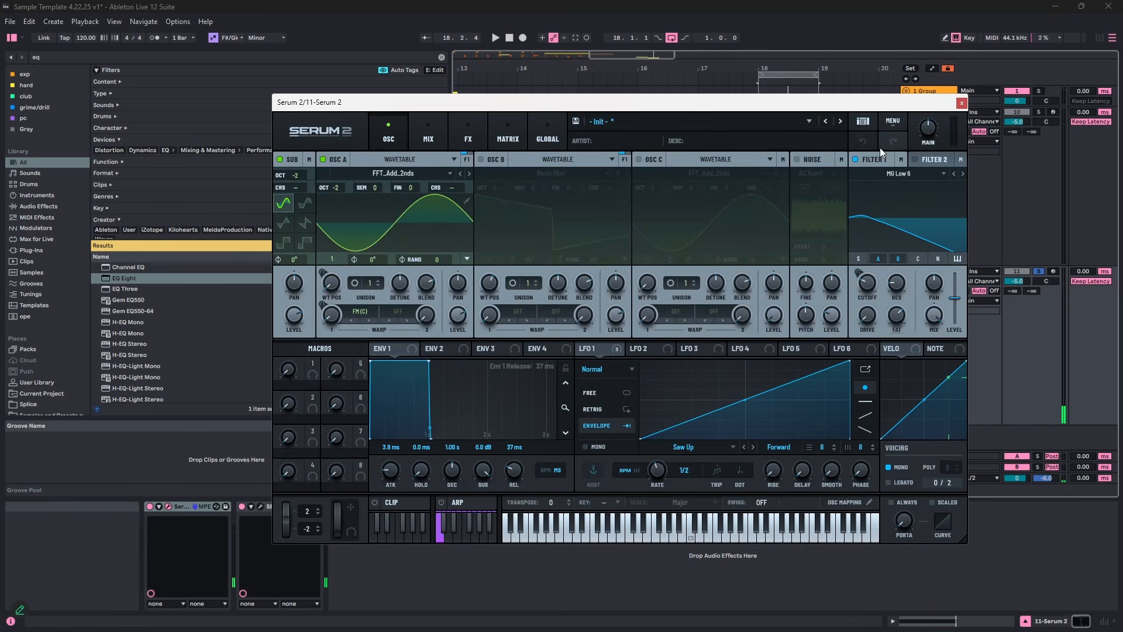
- Initialize the preset on the 11-Serum 2 track and load the Digital wavetable Anti-Stasis into oscillator A
click(890, 121)
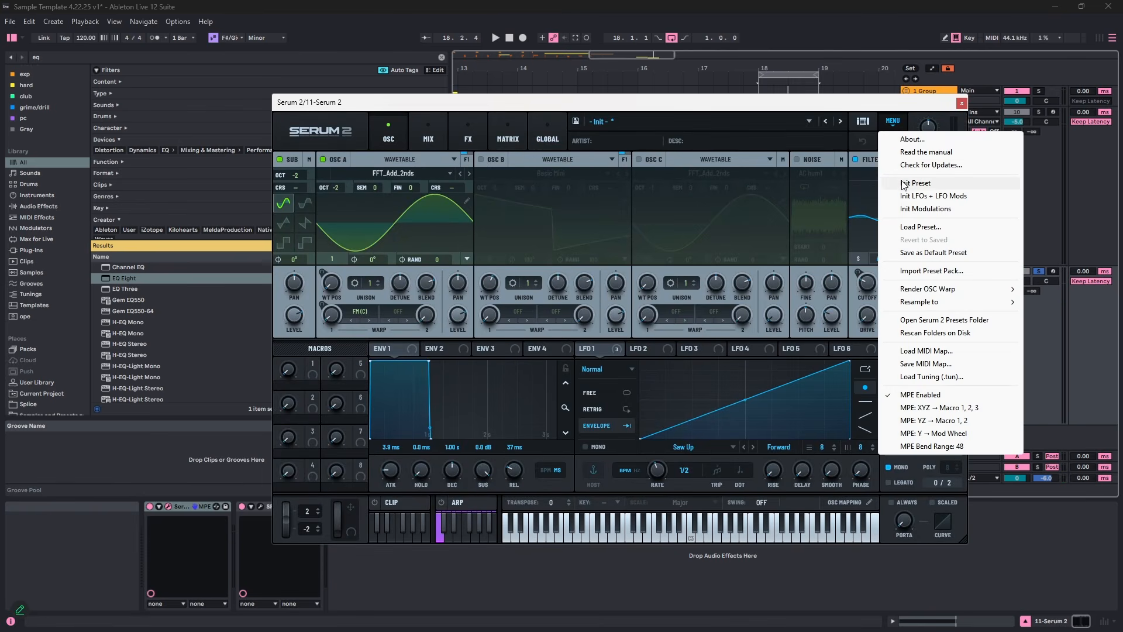
click(915, 183)
click(410, 174)
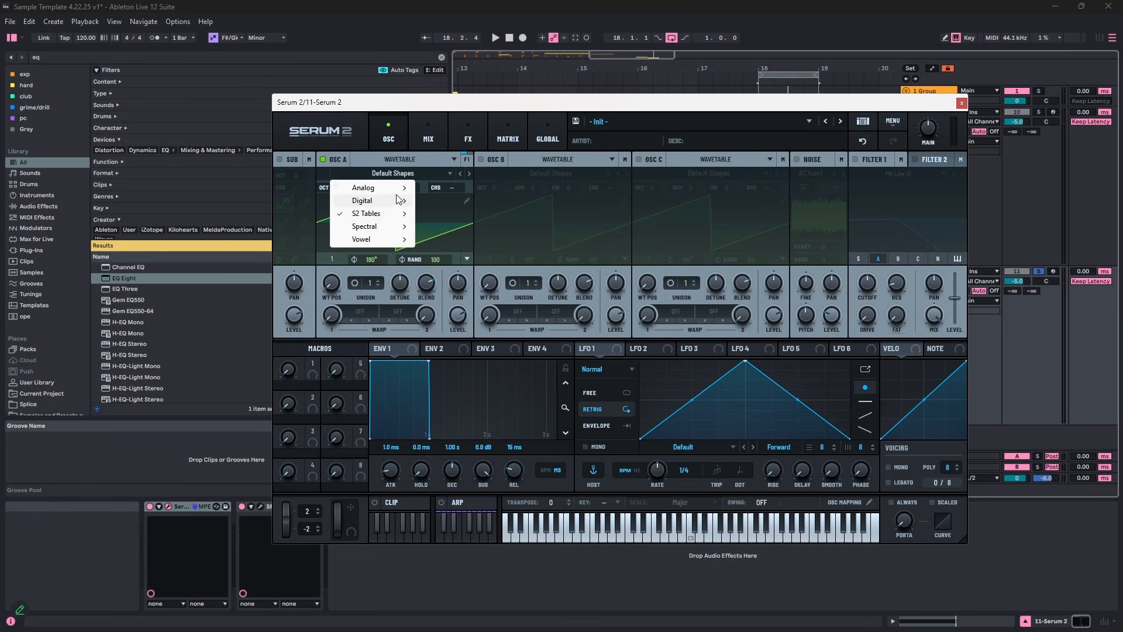
mouse_move(397, 201)
click(438, 200)
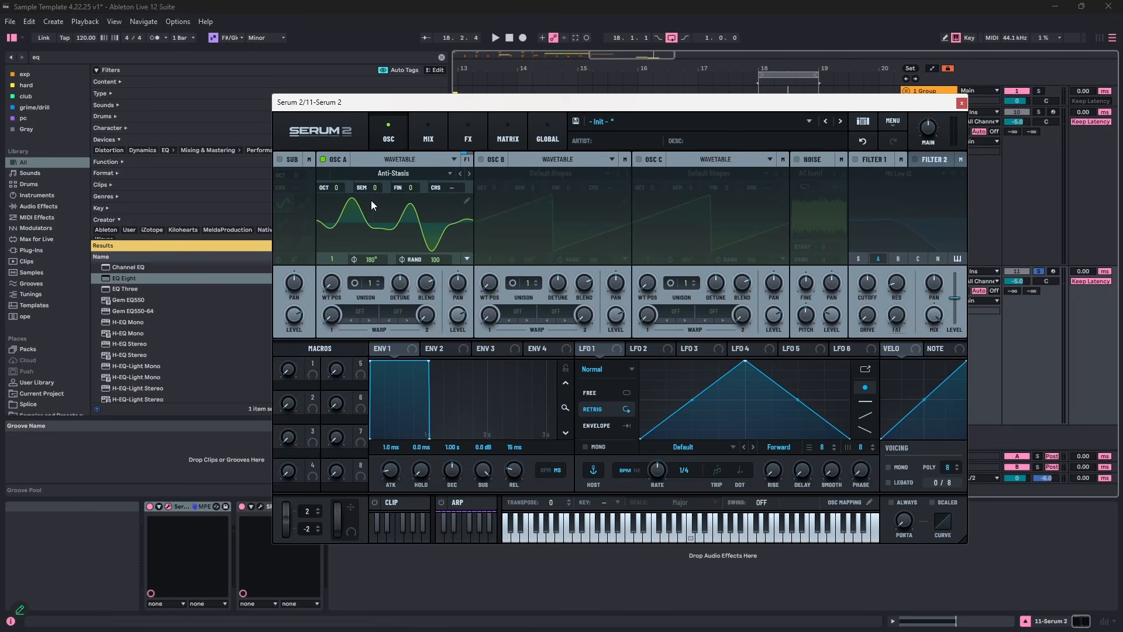
click(369, 176)
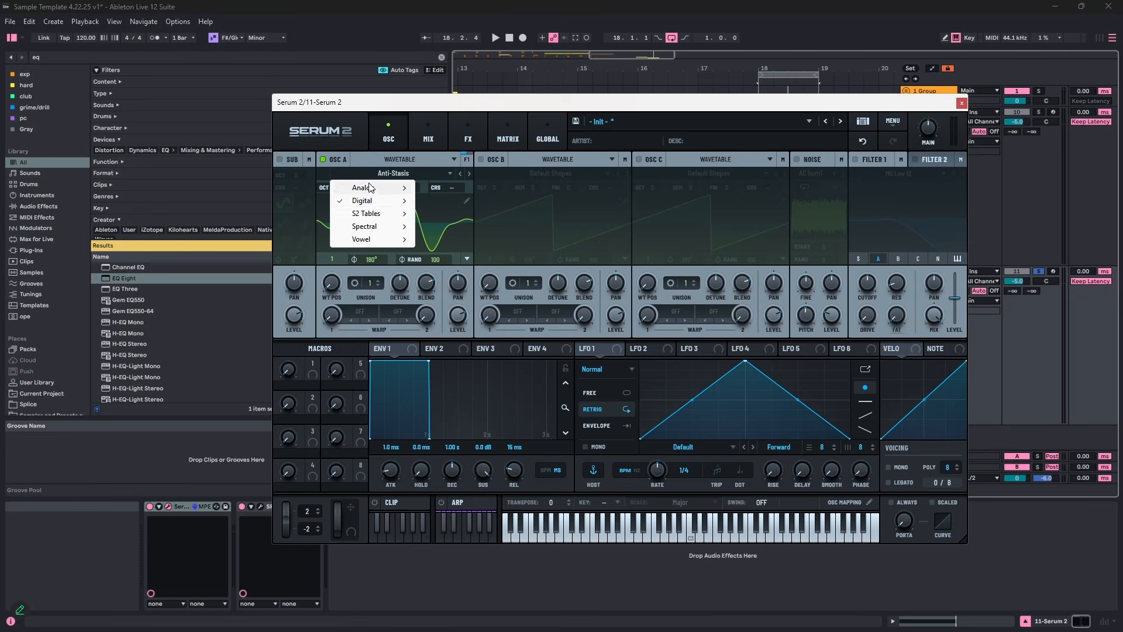
click(575, 220)
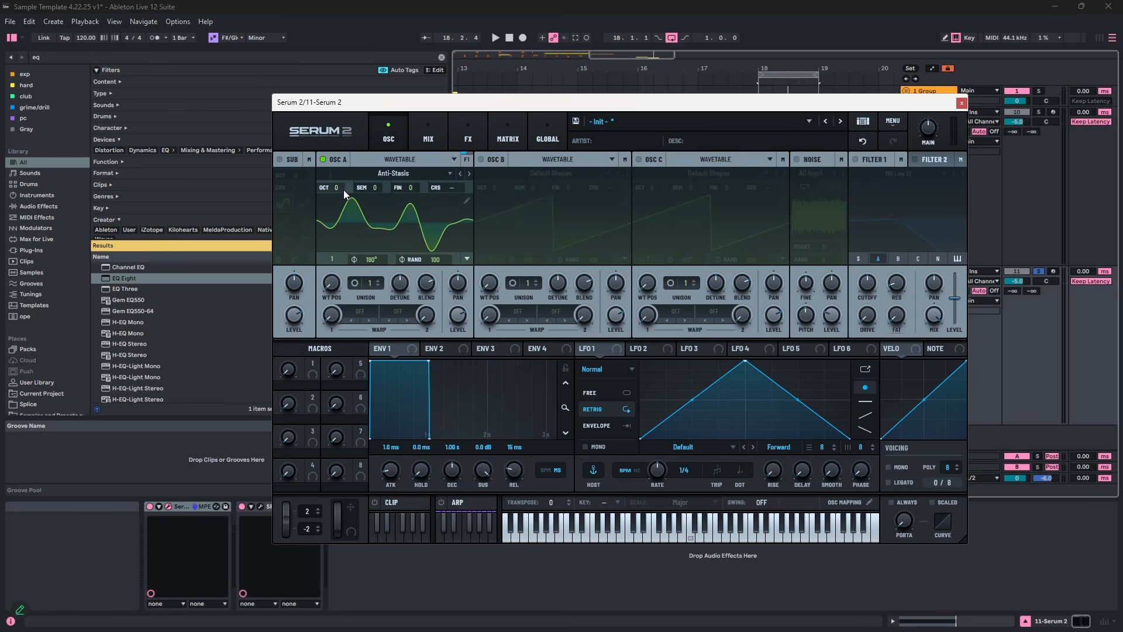
- Set oscillator A's octave to -2 and audition the sound
drag(342, 190, 344, 219)
key(space)
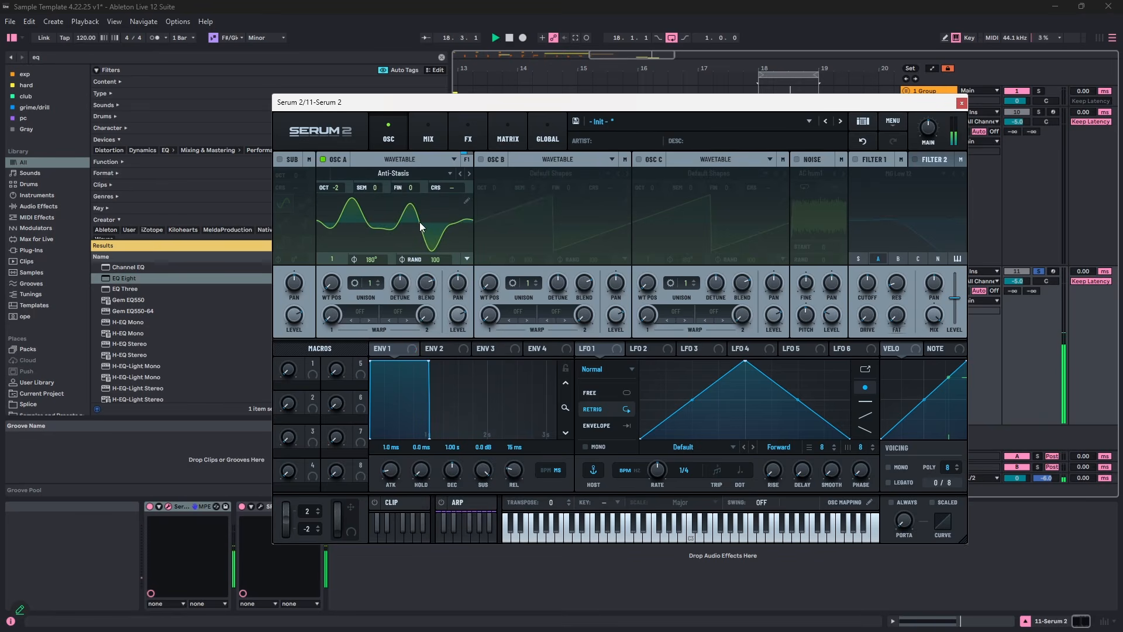
key(space)
- Set oscillator A's wavetable position to 141 and modulate it with LFO 1 at 45%
key(space)
drag(332, 284, 364, 233)
drag(595, 350, 326, 269)
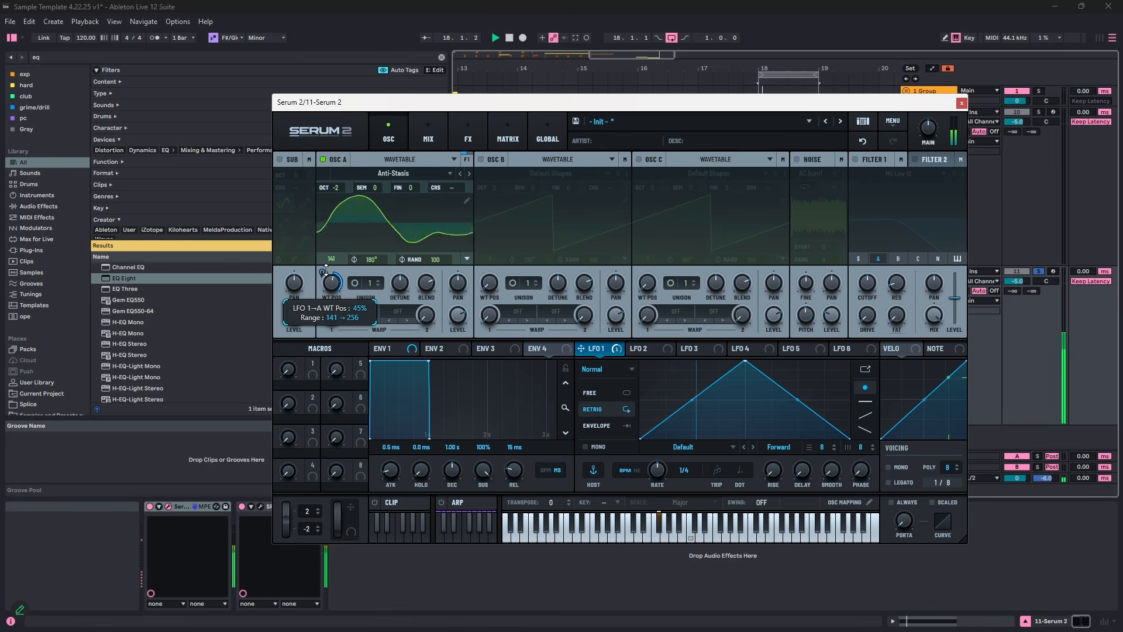
- Switch LFO 1's rate to Hz and set it to 1.5 Hz while auditioning
click(637, 470)
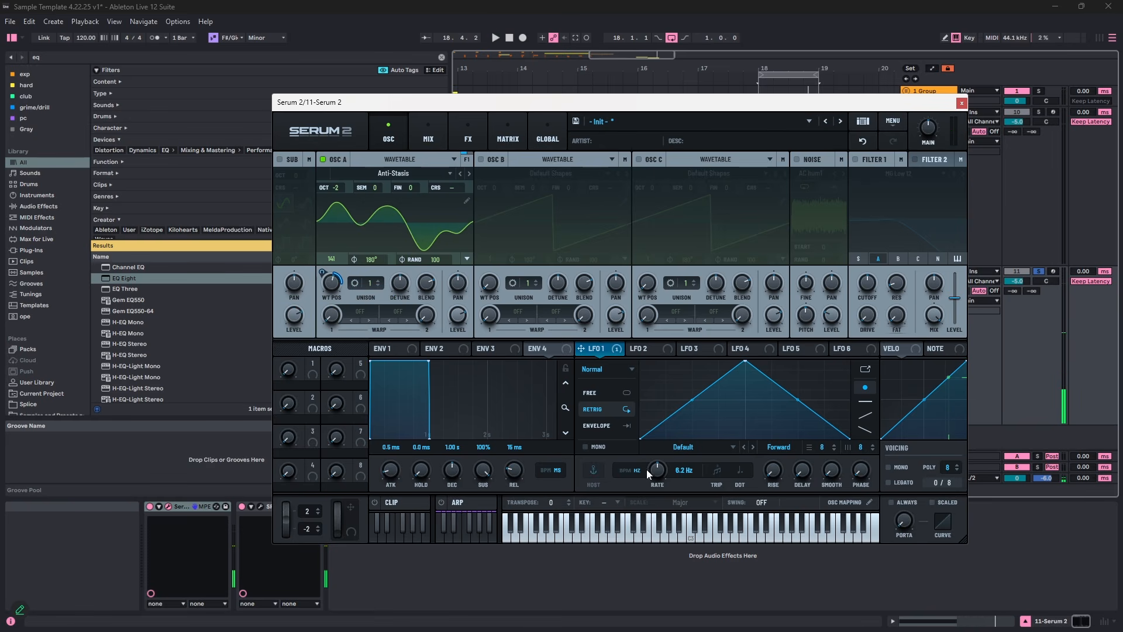
key(space)
drag(659, 491, 662, 454)
key(space)
key(space)
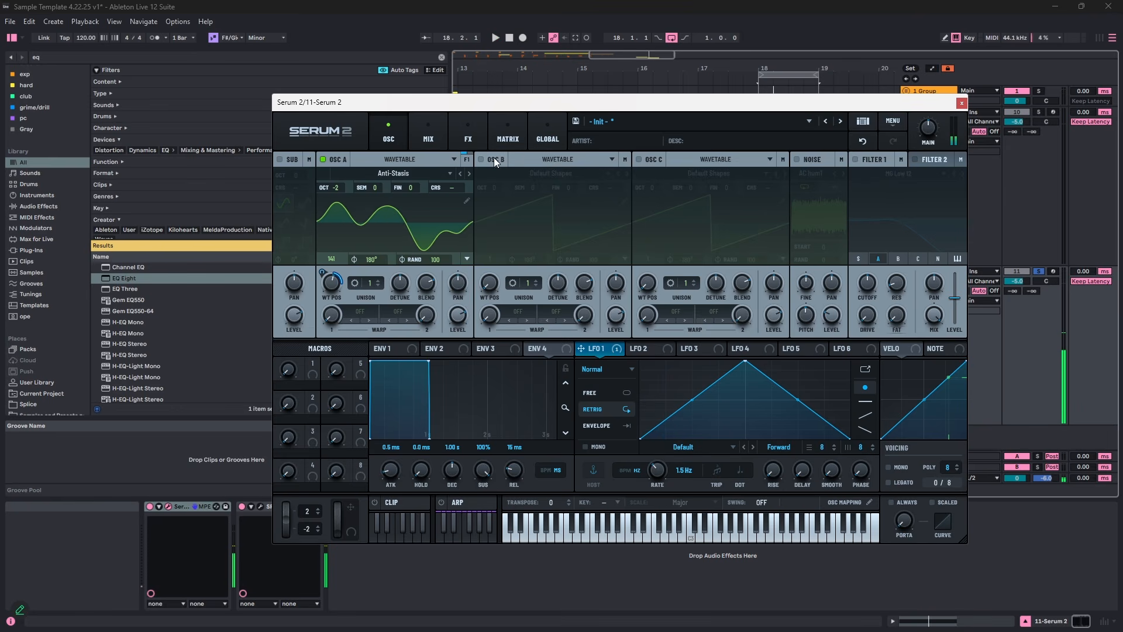
- Copy oscillator A with its modulations and paste it into oscillator B
right_click(335, 161)
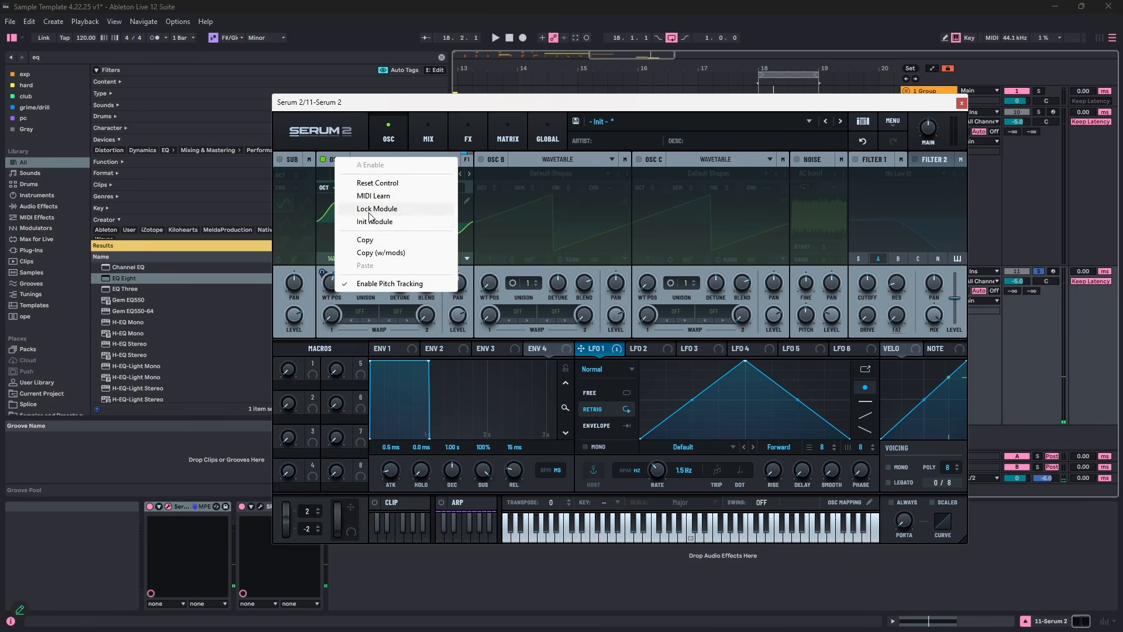
click(376, 246)
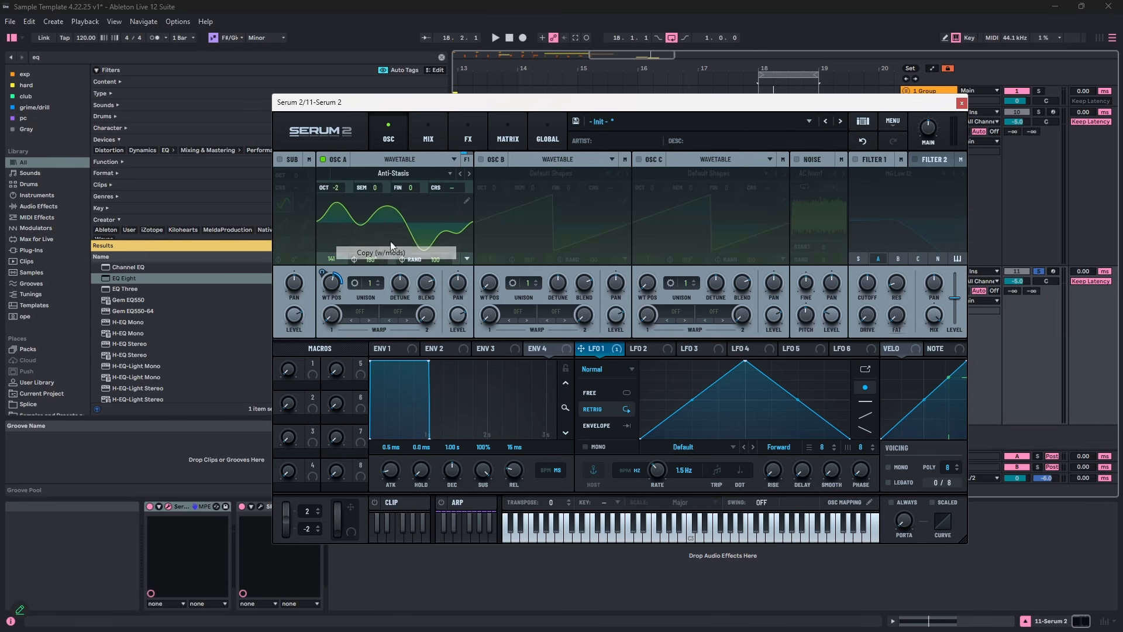
right_click(497, 160)
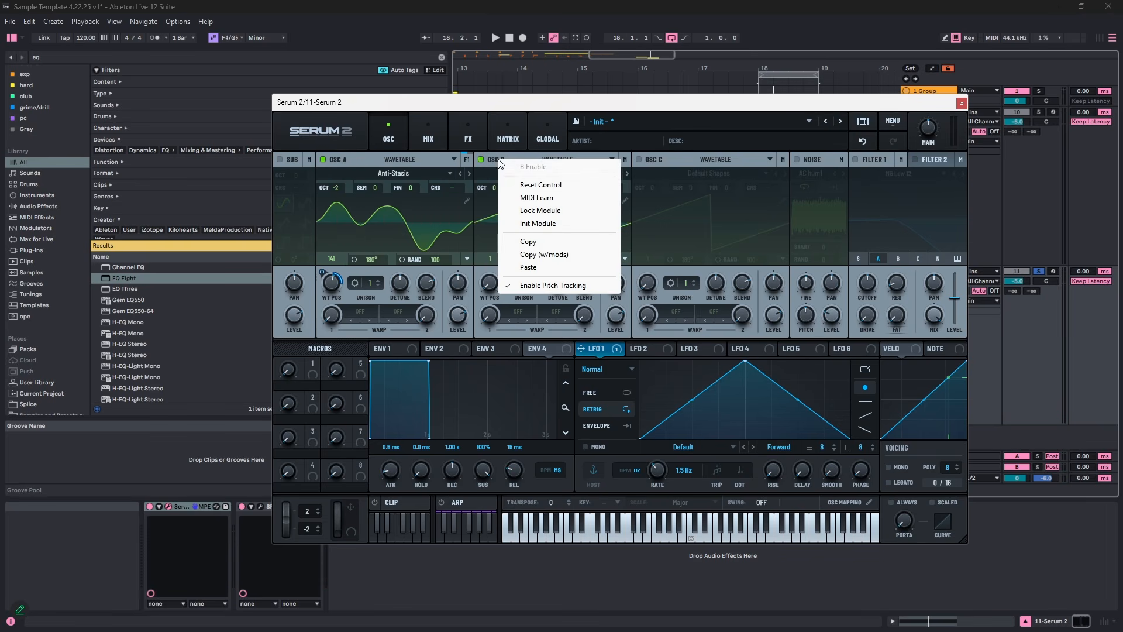
click(523, 264)
- Set the fine tuning to -15 on oscillator A and 15 on oscillator B, and lower LFO 1's rate to 0.5 Hz
double_click(413, 187)
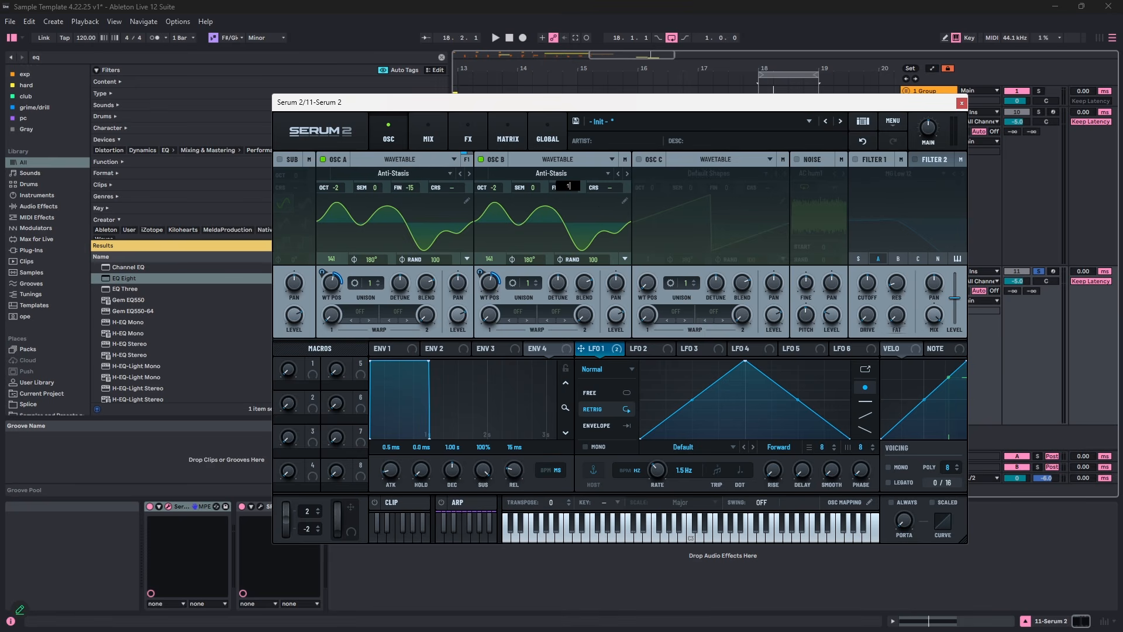
key(space)
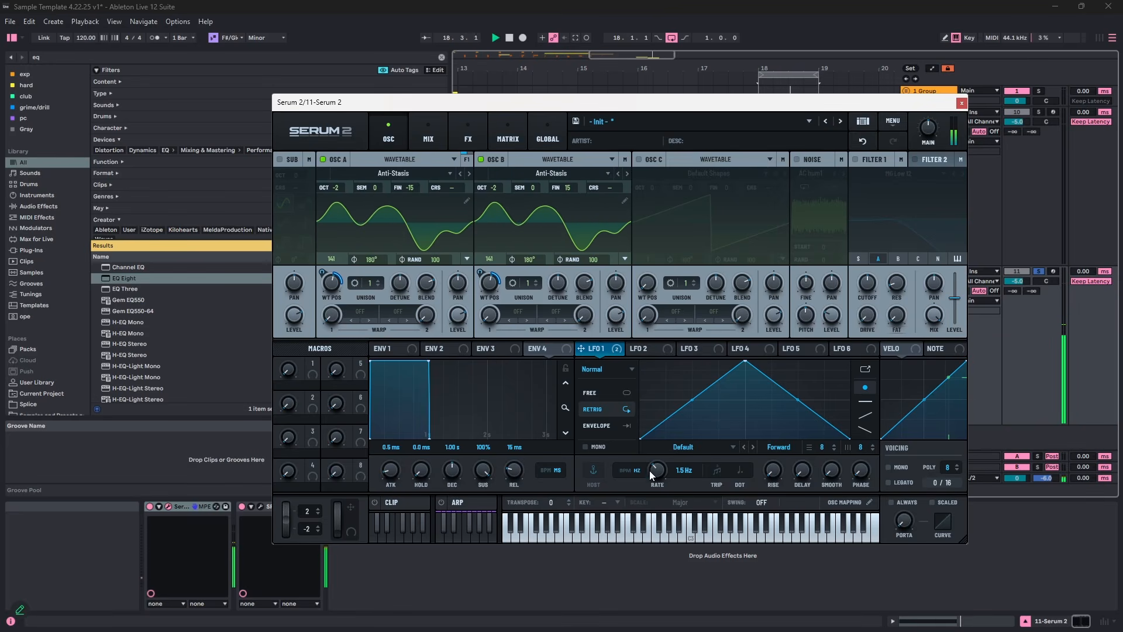
drag(664, 479, 663, 484)
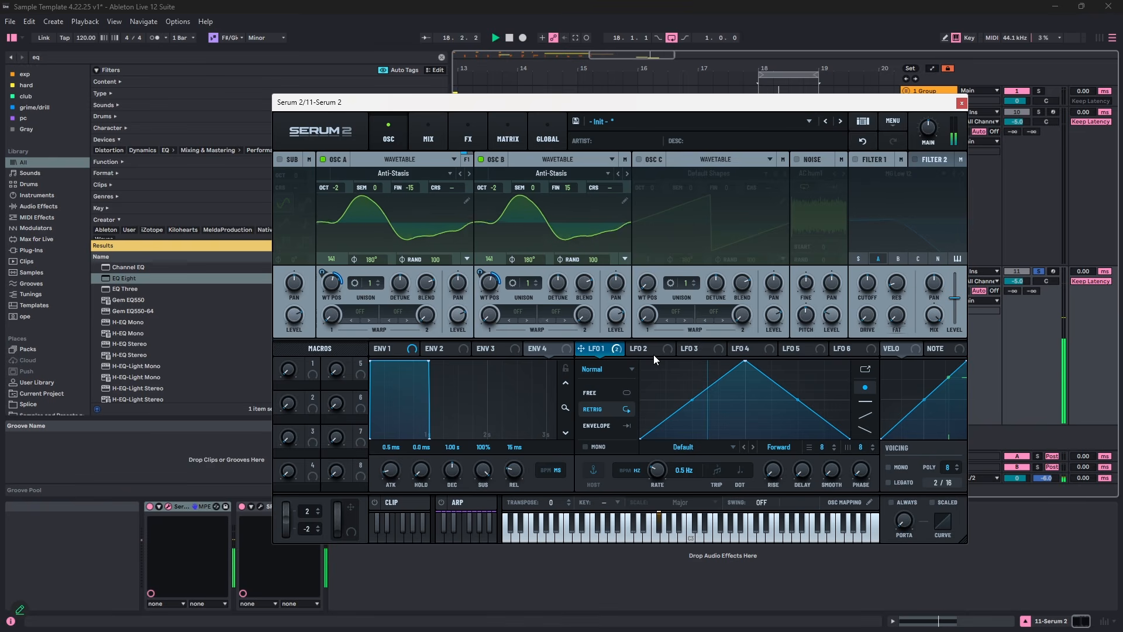
- Set LFO 1 to Free mode and lower the random phase to 0 on oscillators A and B
click(590, 393)
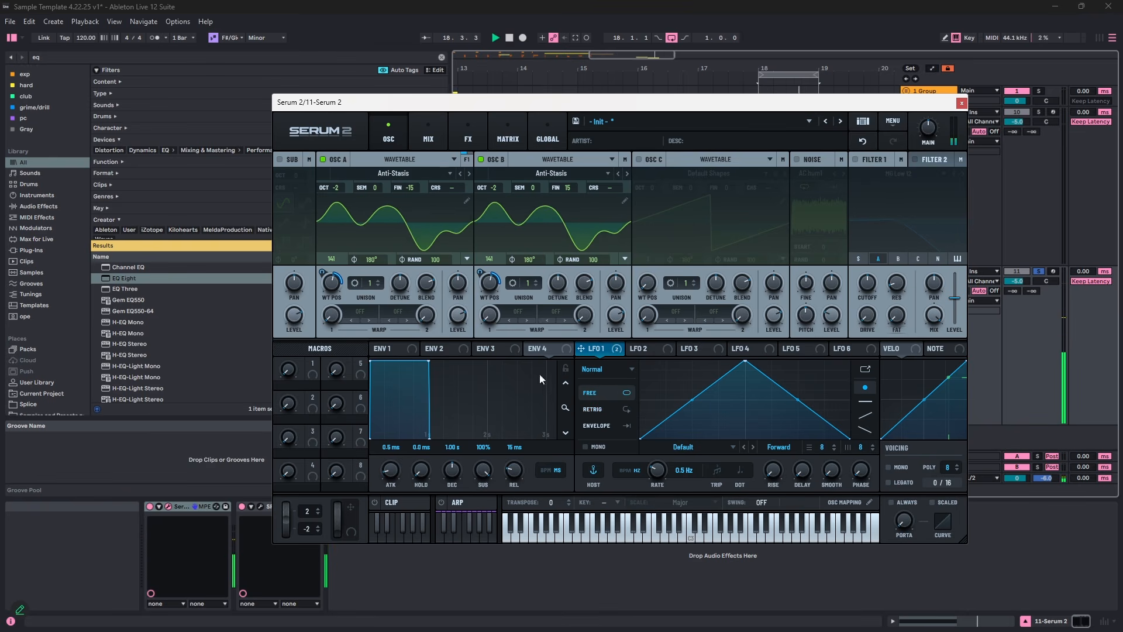
key(space)
drag(596, 261, 529, 377)
drag(434, 260, 452, 606)
key(space)
key(space)
- Set envelope 1's attack to 24 ms and release to 81 ms, and enable mono voicing while auditioning
drag(393, 472, 396, 459)
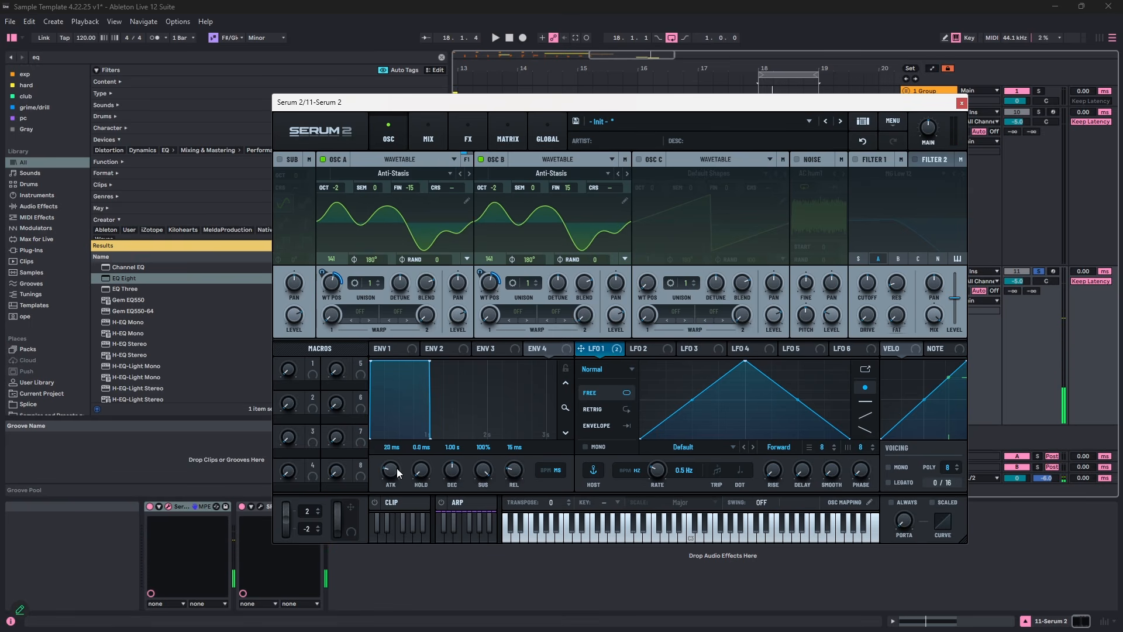
key(space)
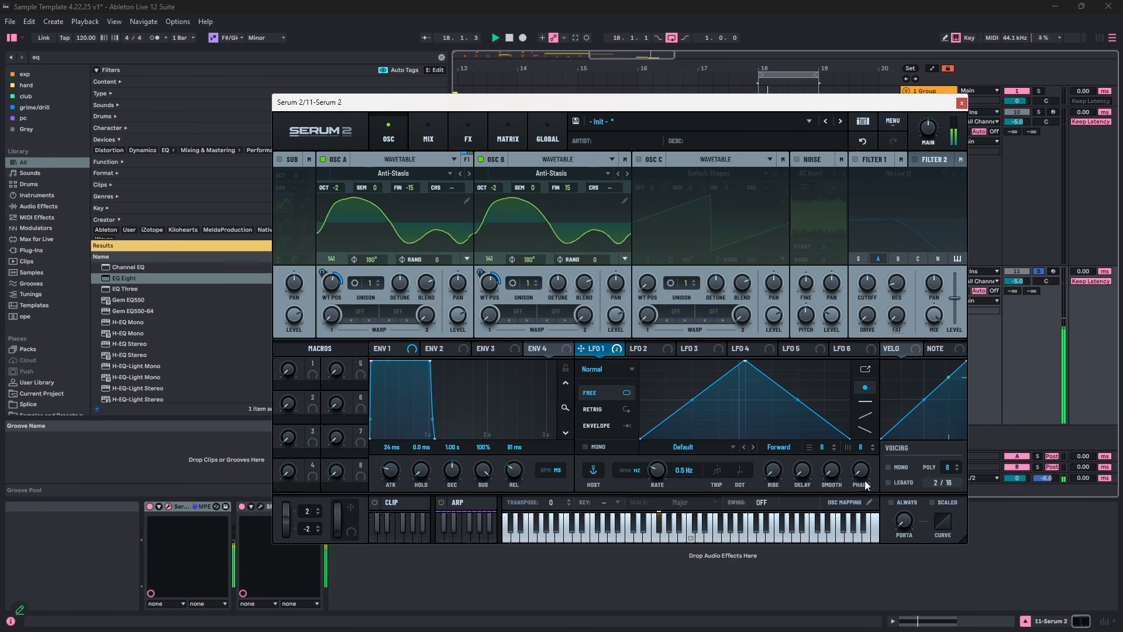
click(896, 468)
key(space)
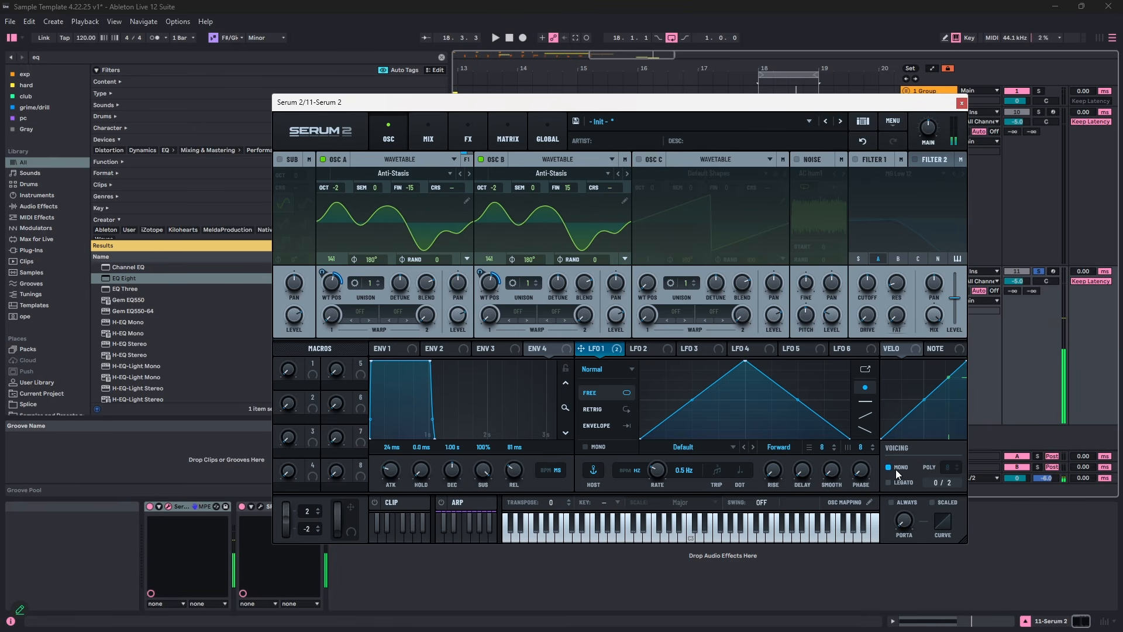
- In the track 11 MIDI clip, duplicate the F#2 note, raise the copy to F#3 and shorten it to two sixteenths
click(960, 104)
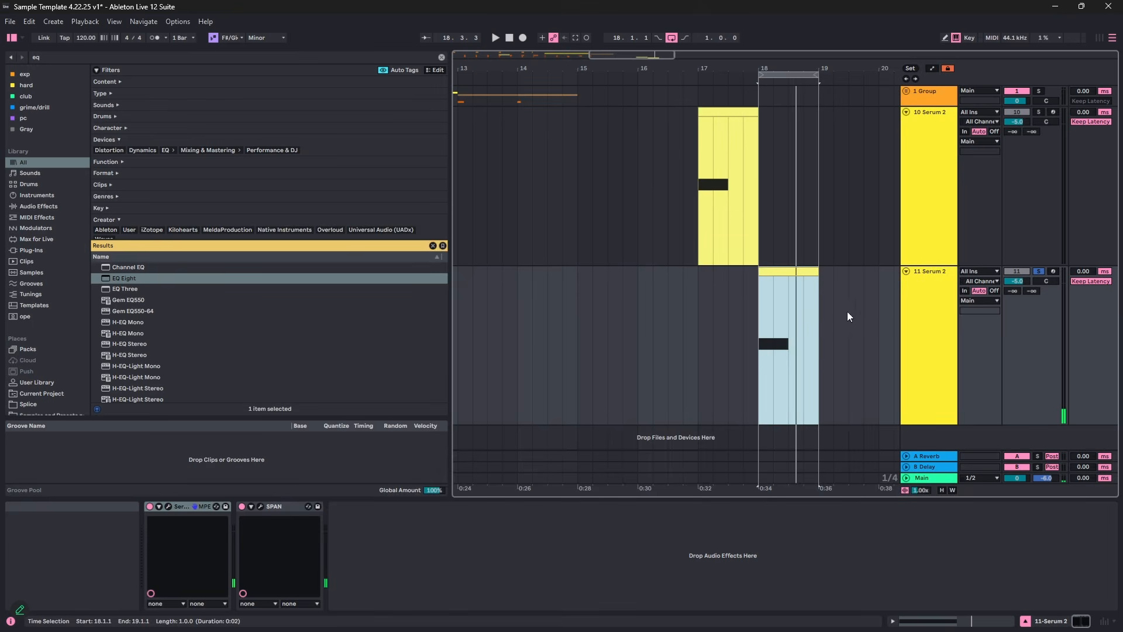
double_click(775, 275)
click(639, 587)
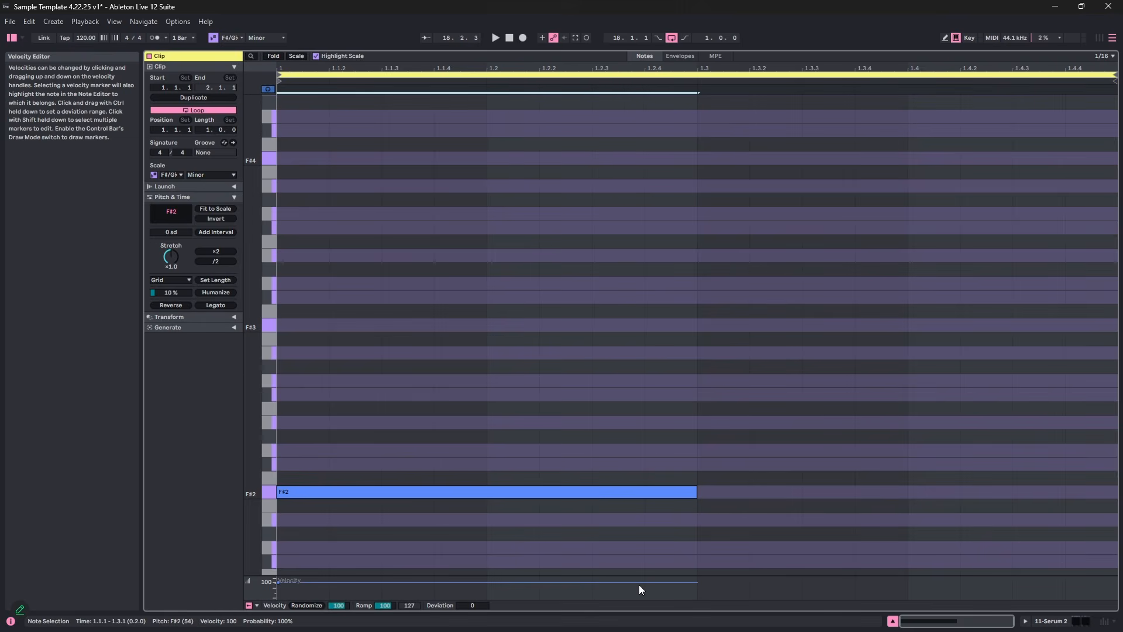
key(ctrl+d)
key(shift+Up)
key(shift+Left)
key(shift+Left)
key(shift+Left)
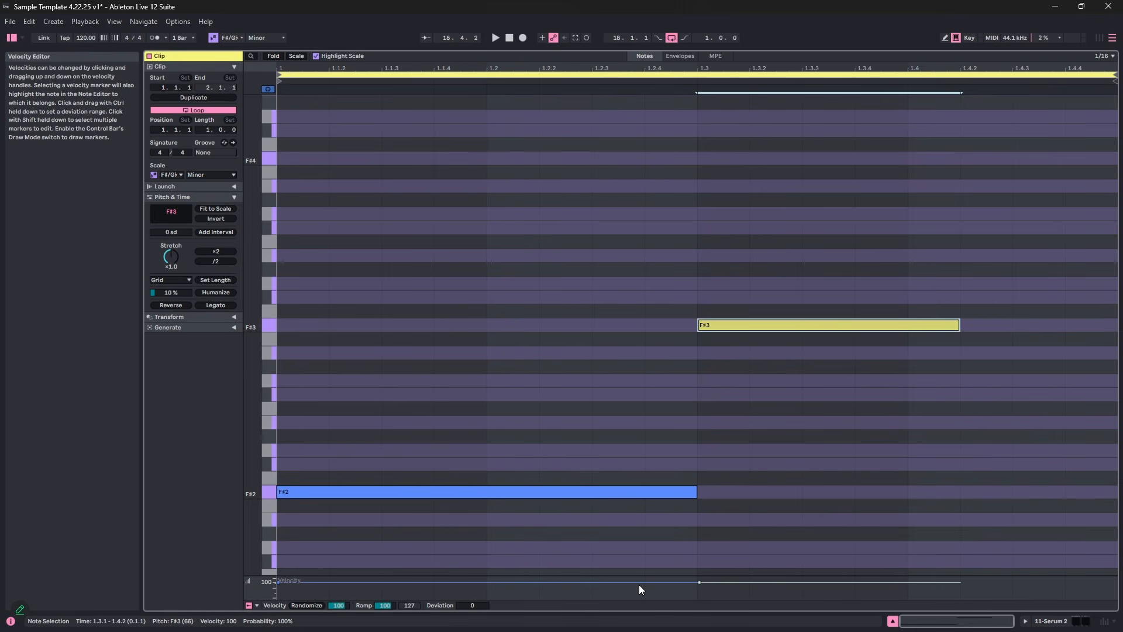
key(shift+Left)
key(shift+Left)
key(space)
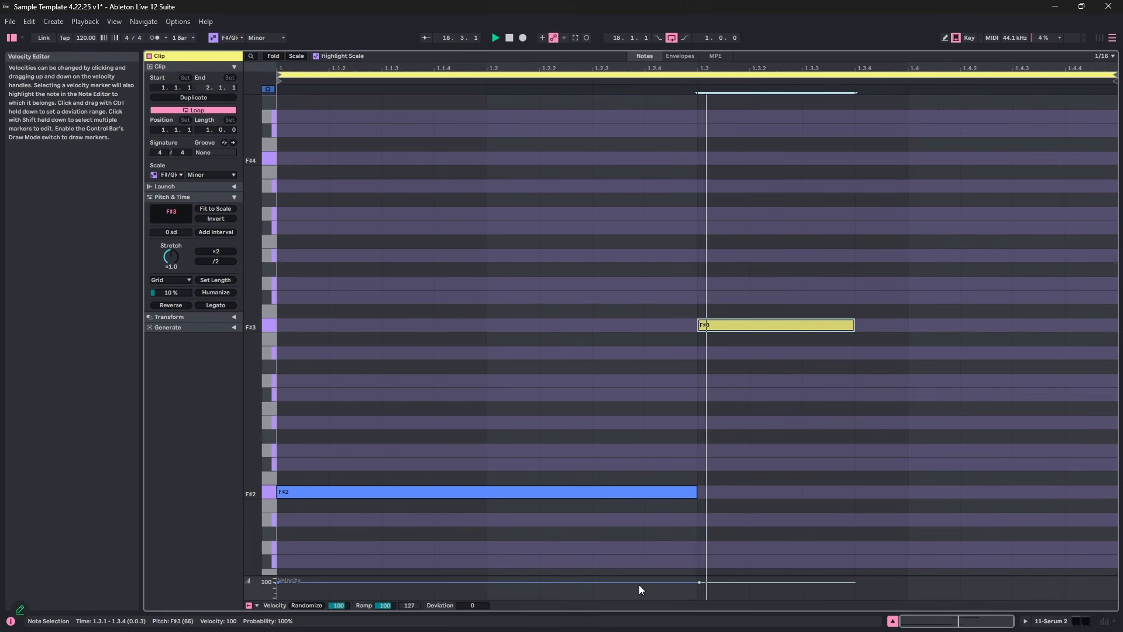
key(shift+Left)
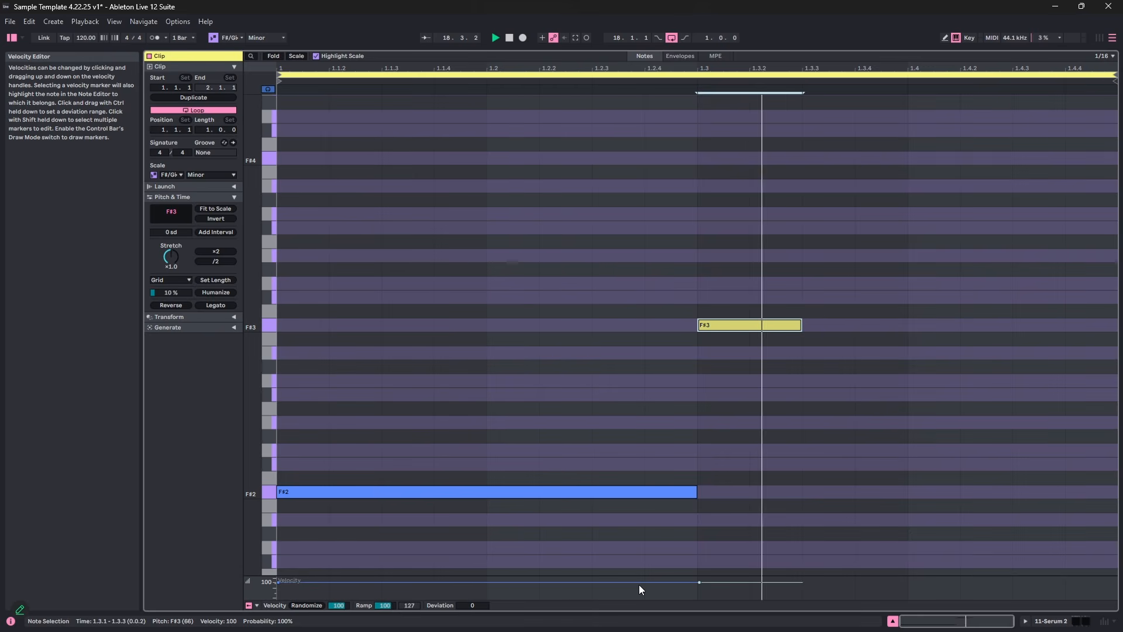
- Fill the rest of the bar with eighth-note duplicates at F#2, F#3 and F#2, and play the pattern
key(ctrl+d)
key(space)
key(shift+Down)
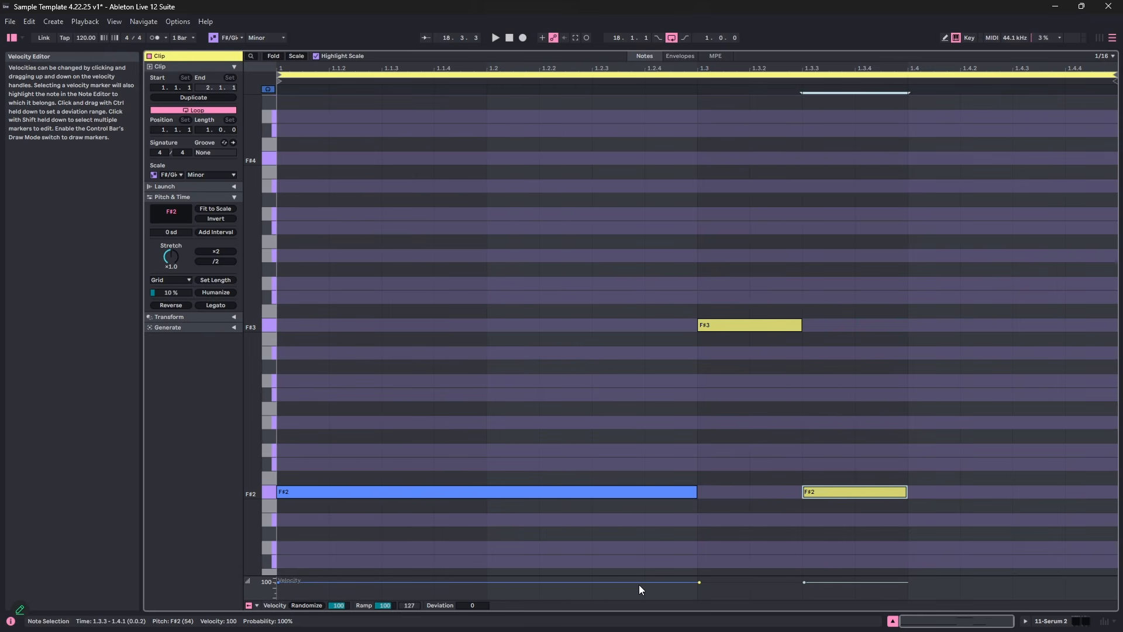
key(ctrl+d)
key(shift+Up)
key(ctrl+d)
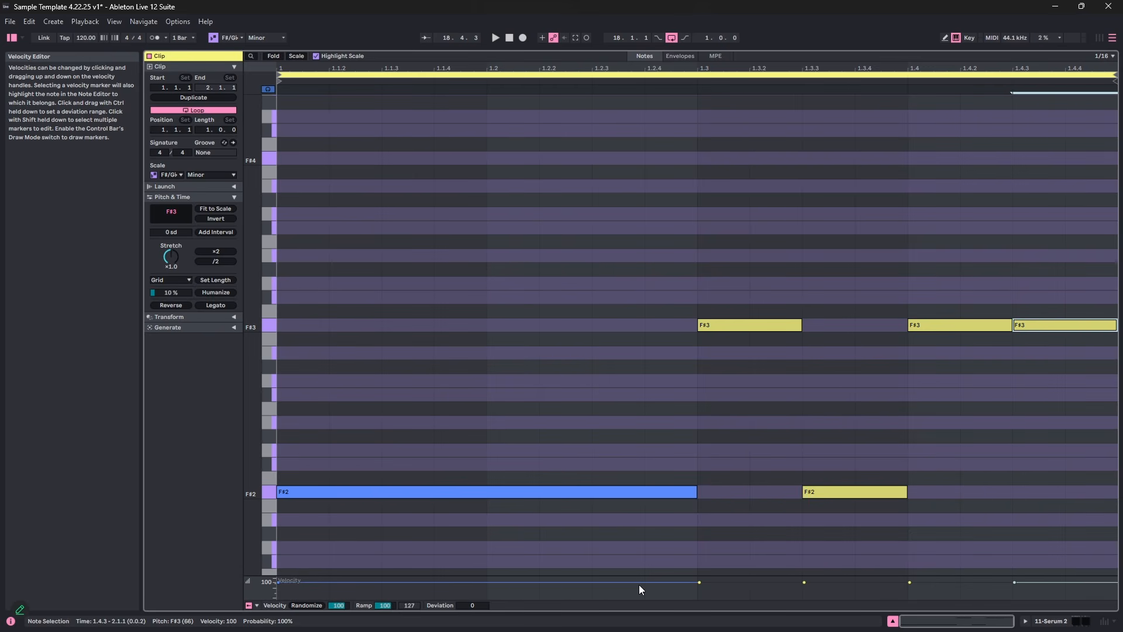
key(shift+Down)
key(space)
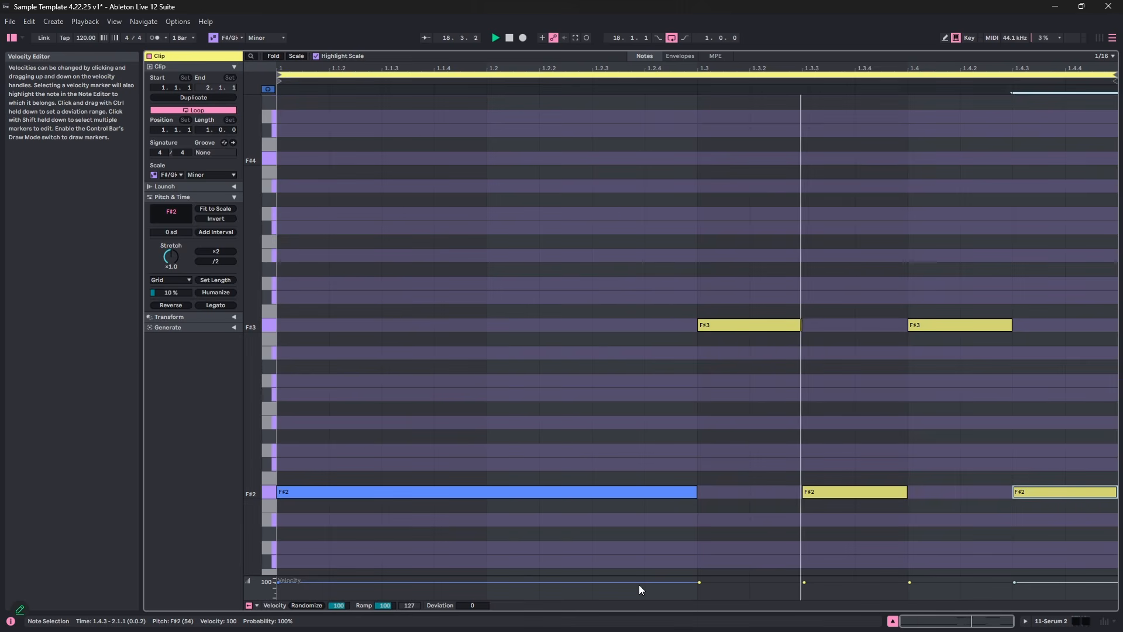
- Reopen the track's Serum 2, show LFO 2, and remove LFO 1's modulation from oscillator B's wavetable position
key(shift+Tab)
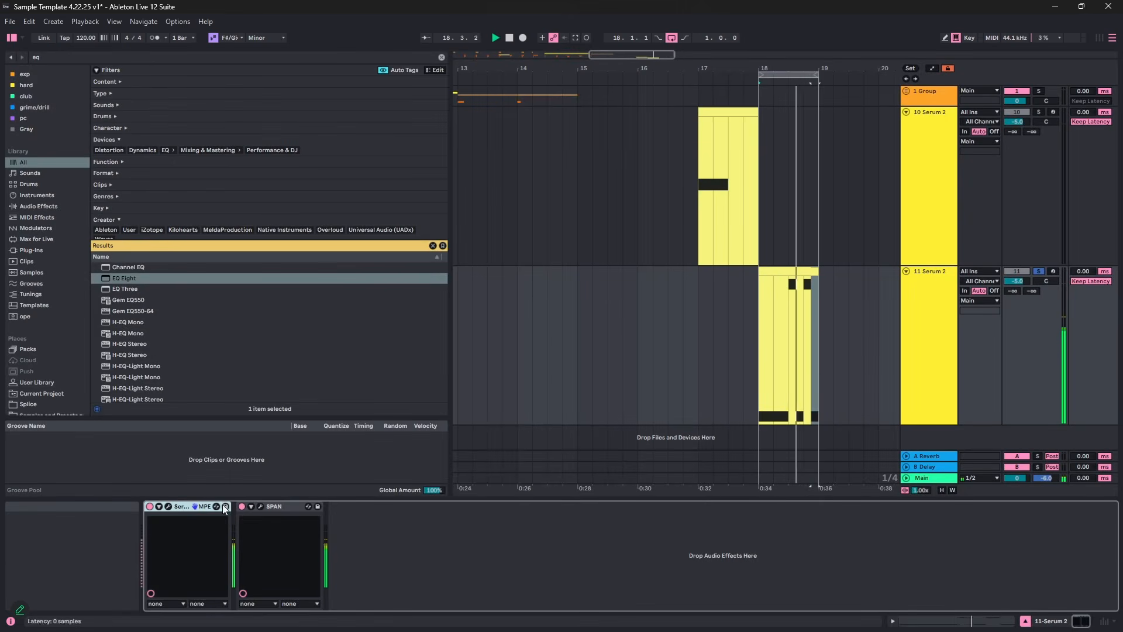
click(168, 506)
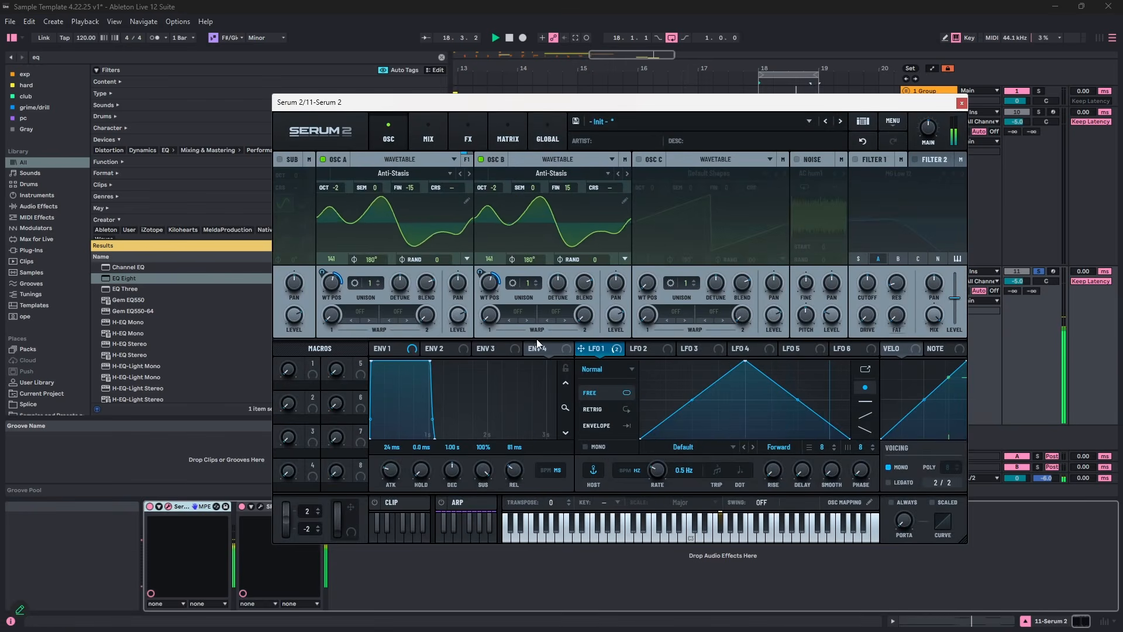
click(645, 354)
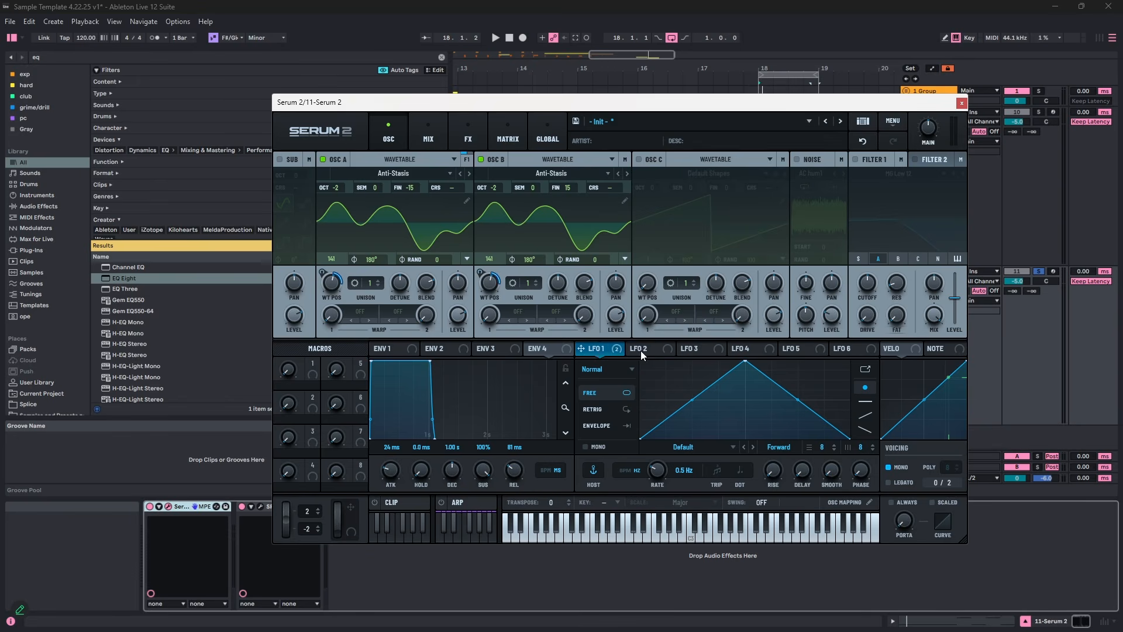
right_click(500, 286)
click(526, 374)
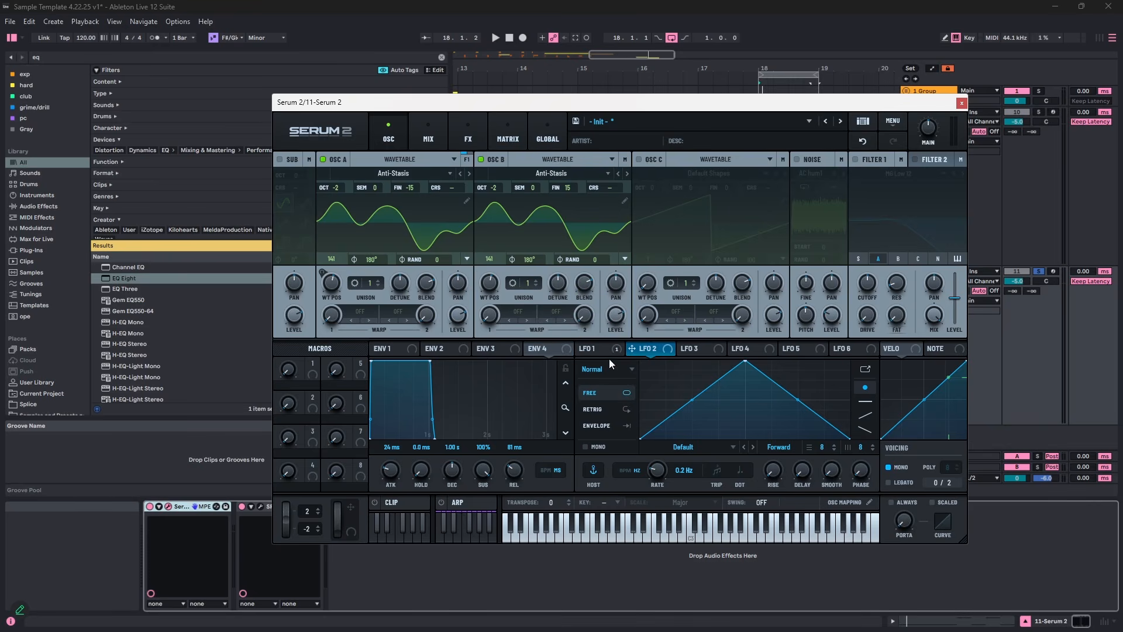
- Assign LFO 2 to oscillator B's wavetable position and set the LFO's rate to 0.4 Hz while auditioning the clip
drag(631, 348, 490, 293)
key(space)
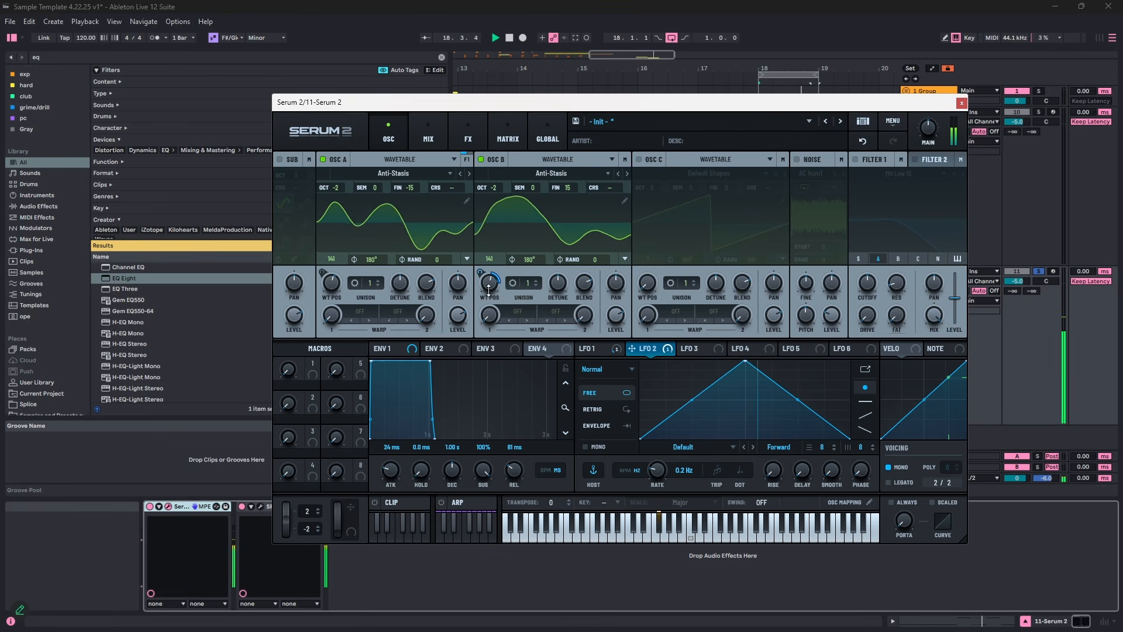
drag(661, 477, 661, 465)
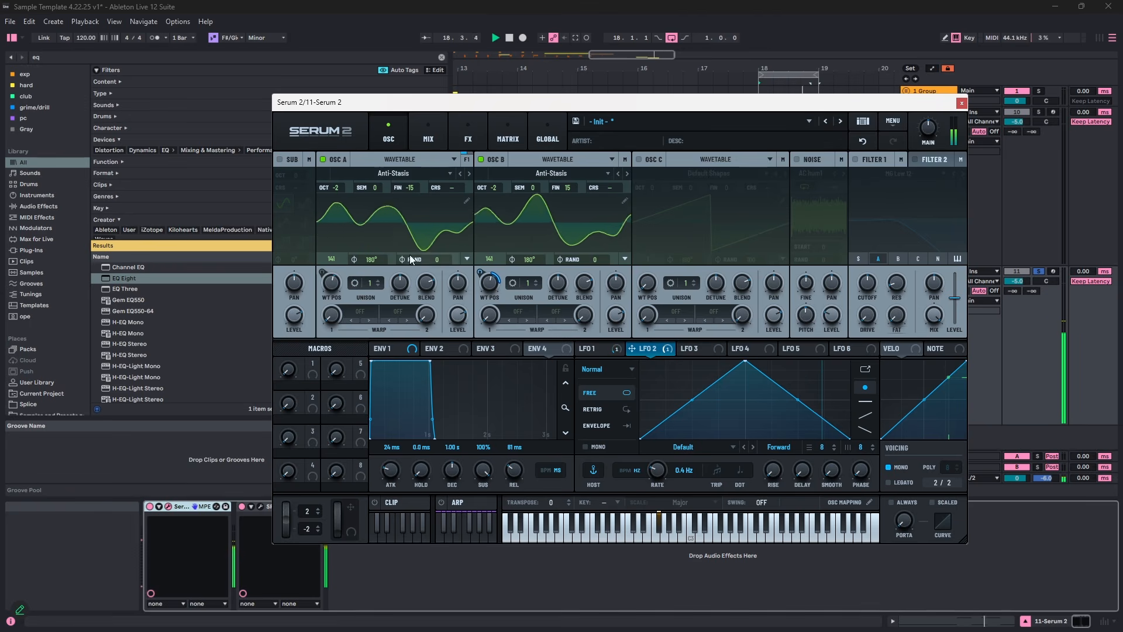
key(space)
- Set the fine tuning of oscillator A to -20 and oscillator B to 20, and audition the detuned sound
double_click(410, 184)
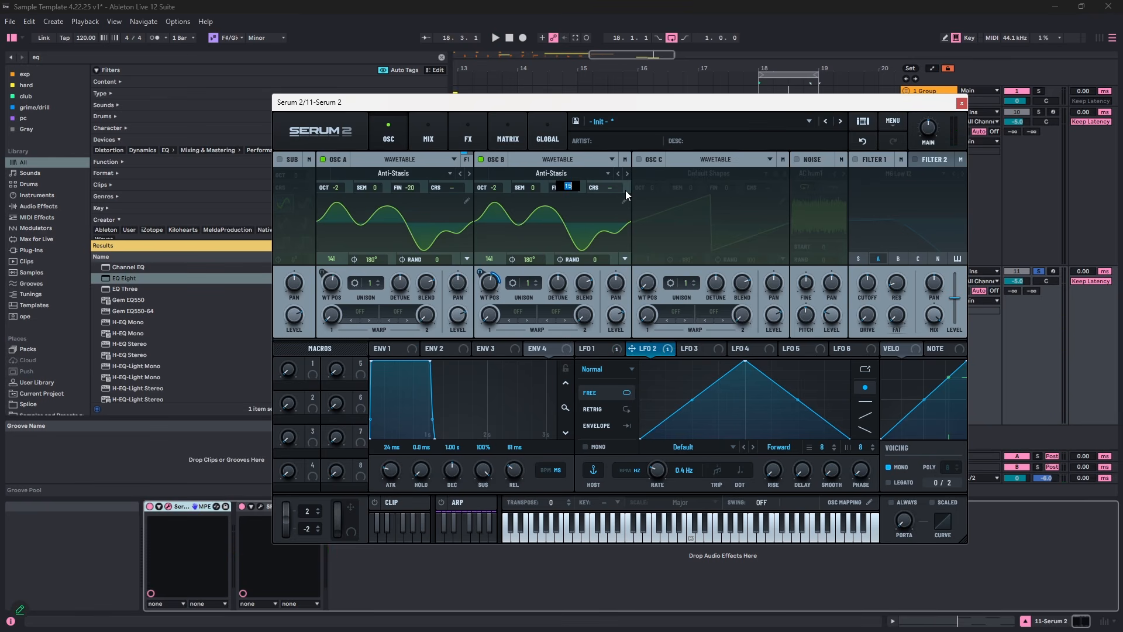
text(20)
key(Return)
key(space)
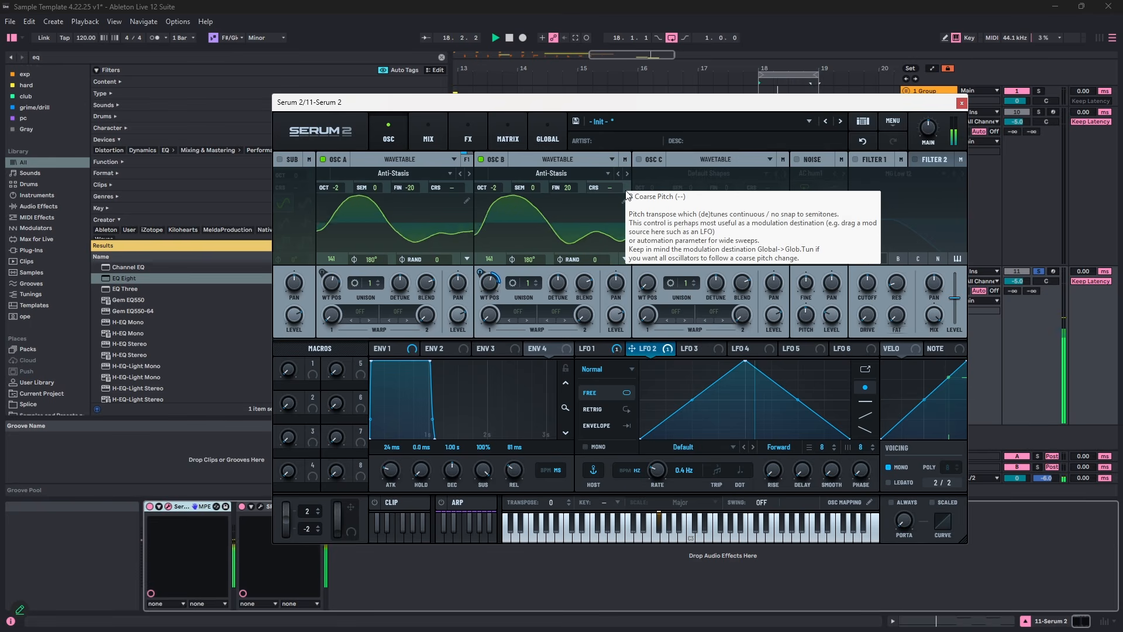
key(space)
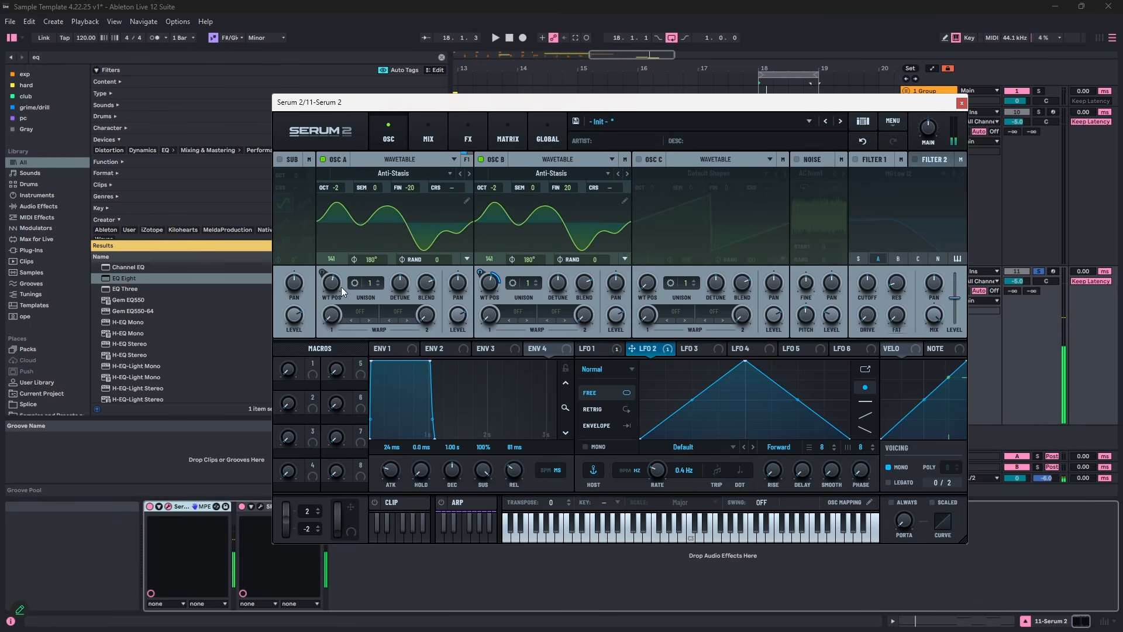
- Bypass the LFO 1 and LFO 2 modulation on the wavetable positions of oscillators A and B, and play the clip
right_click(327, 284)
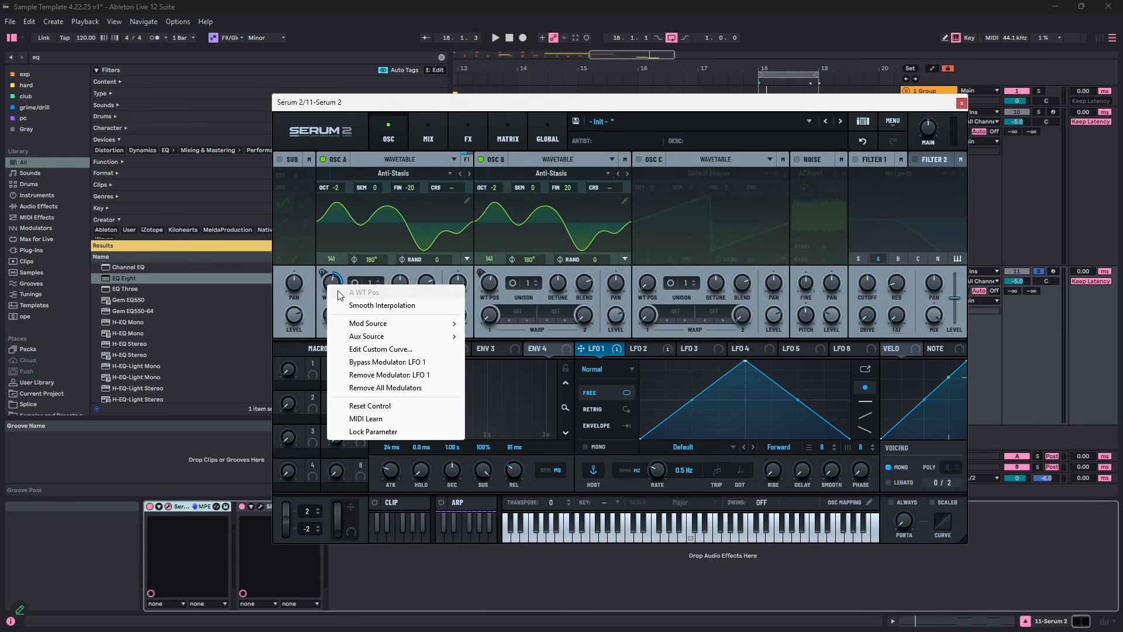
click(386, 361)
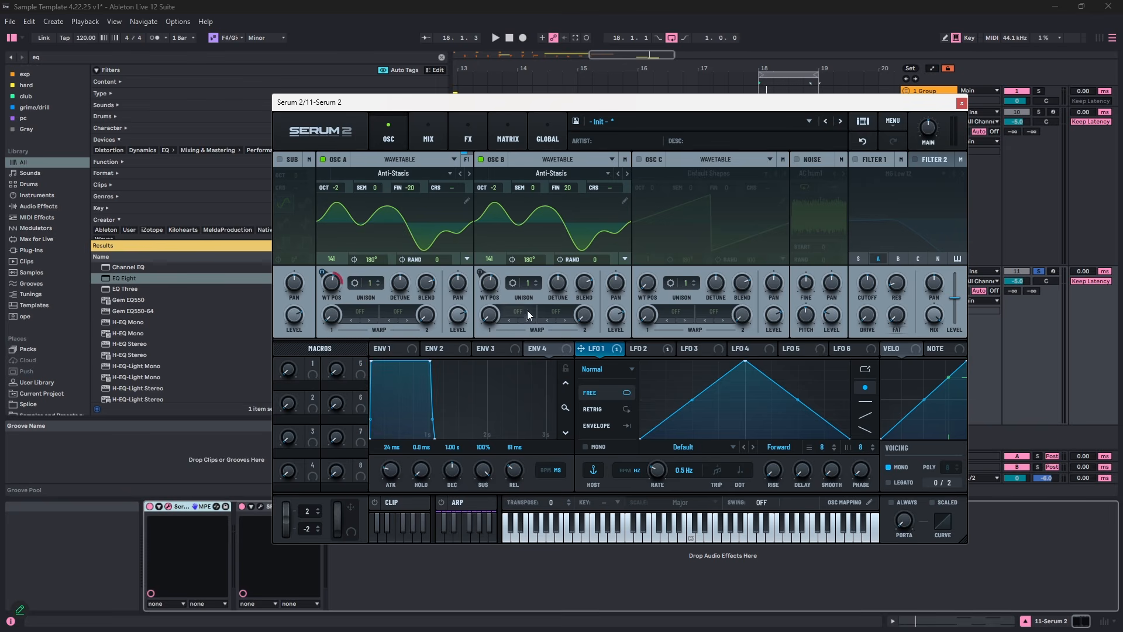
right_click(485, 289)
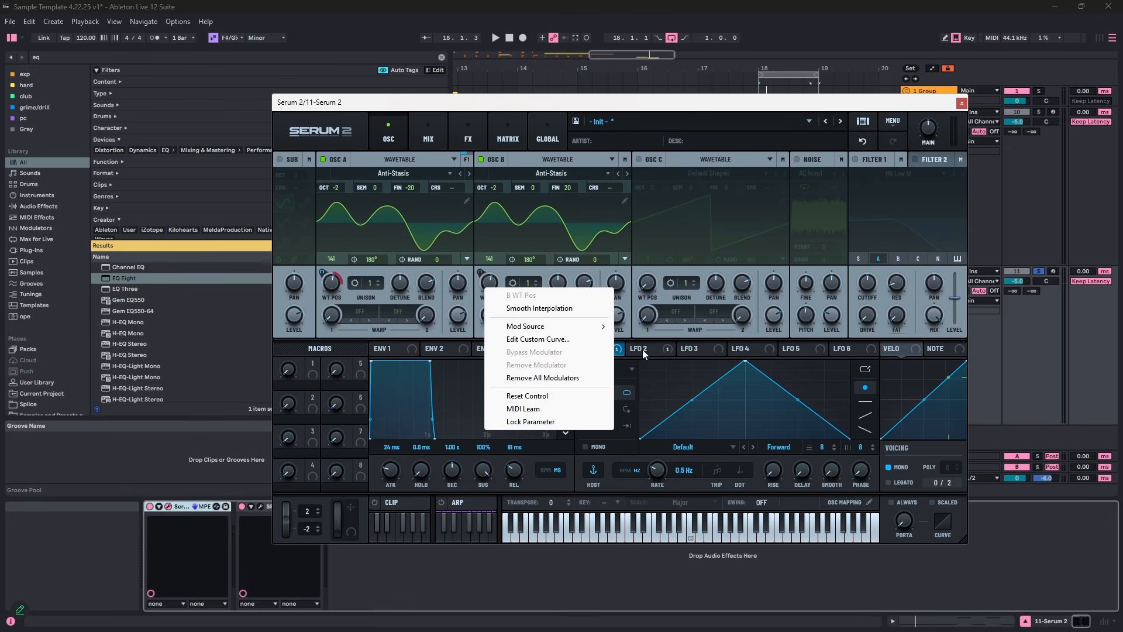
click(642, 349)
right_click(495, 288)
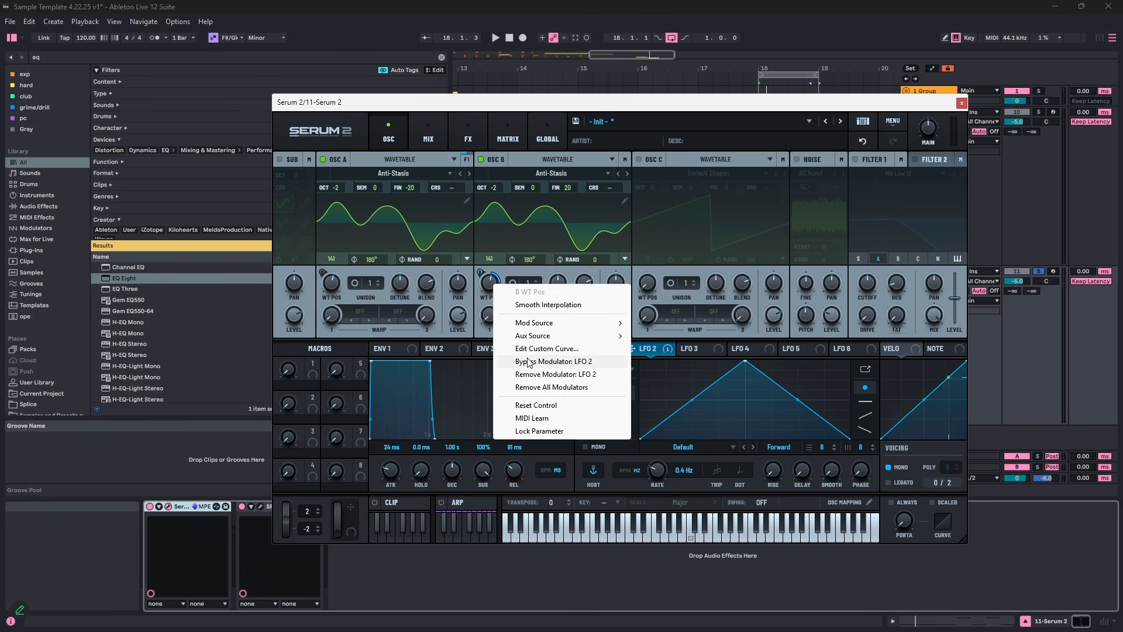
click(562, 362)
key(space)
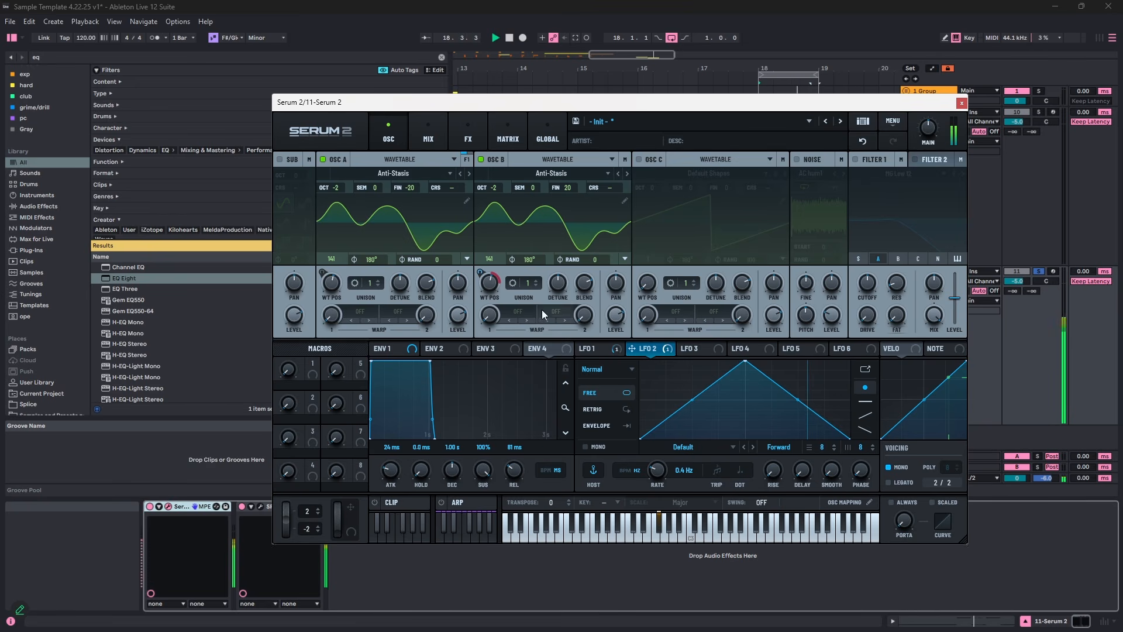
- Re-enable the bypassed LFO modulation on the wavetable positions of oscillators B and A
right_click(499, 284)
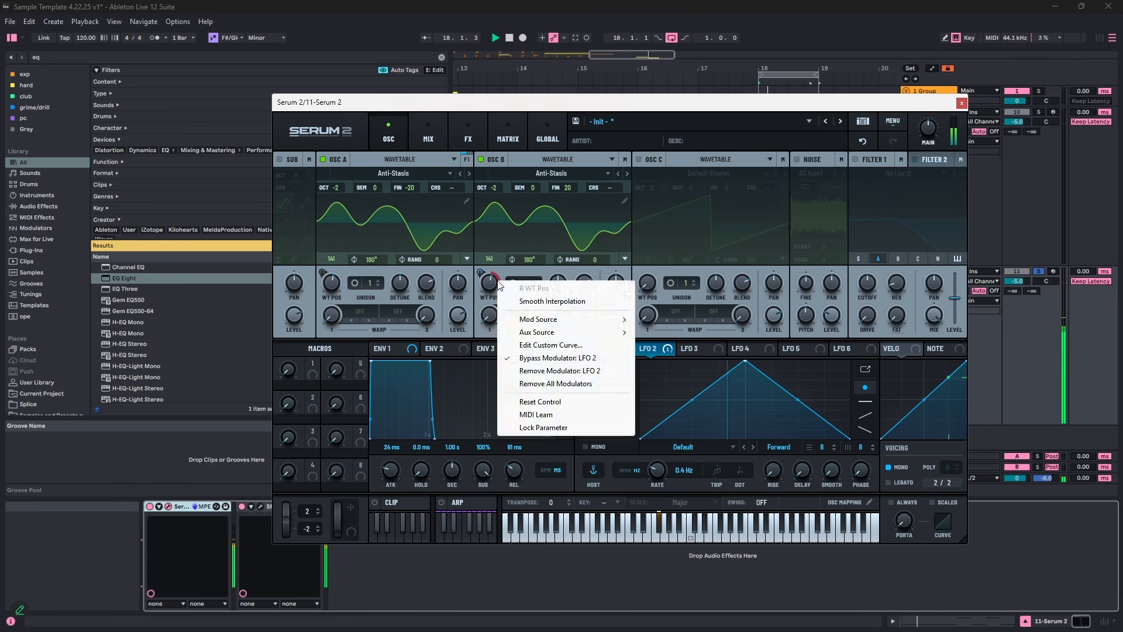
click(567, 358)
click(603, 353)
right_click(334, 283)
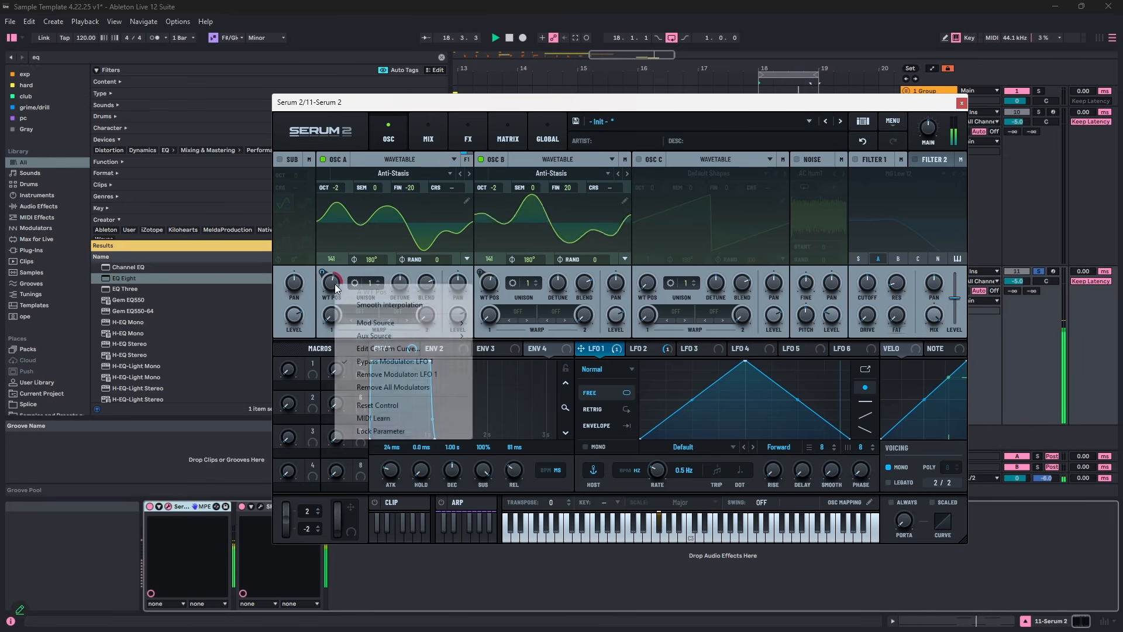
click(397, 388)
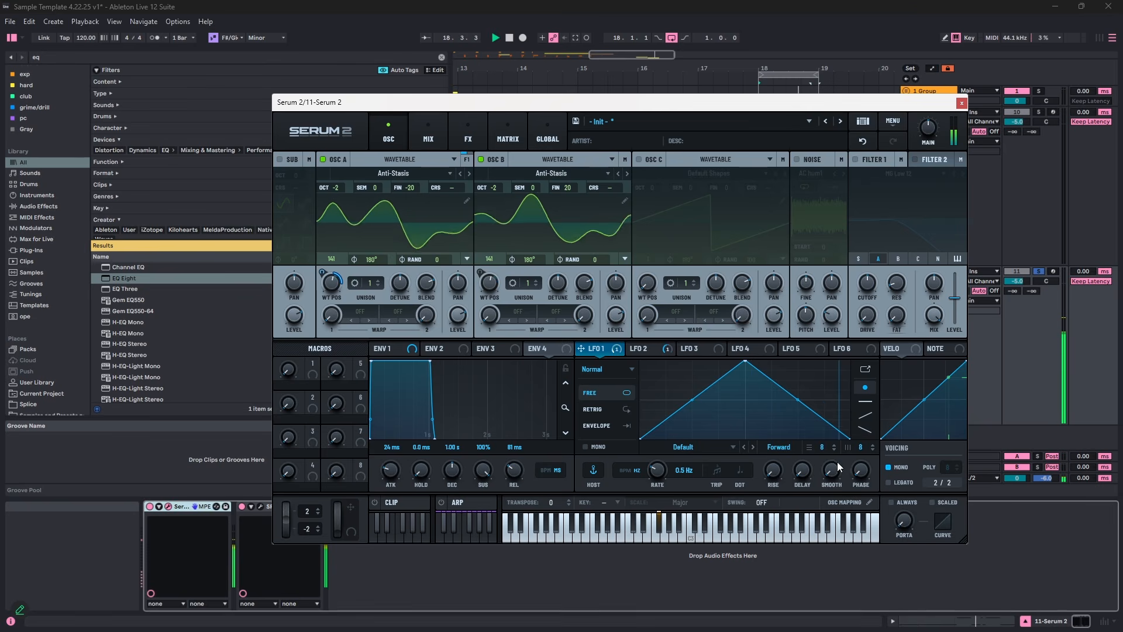
- Increase the Smooth amount of LFO 1 and LFO 2 to round off their triangle modulation
drag(829, 473, 839, 377)
click(663, 350)
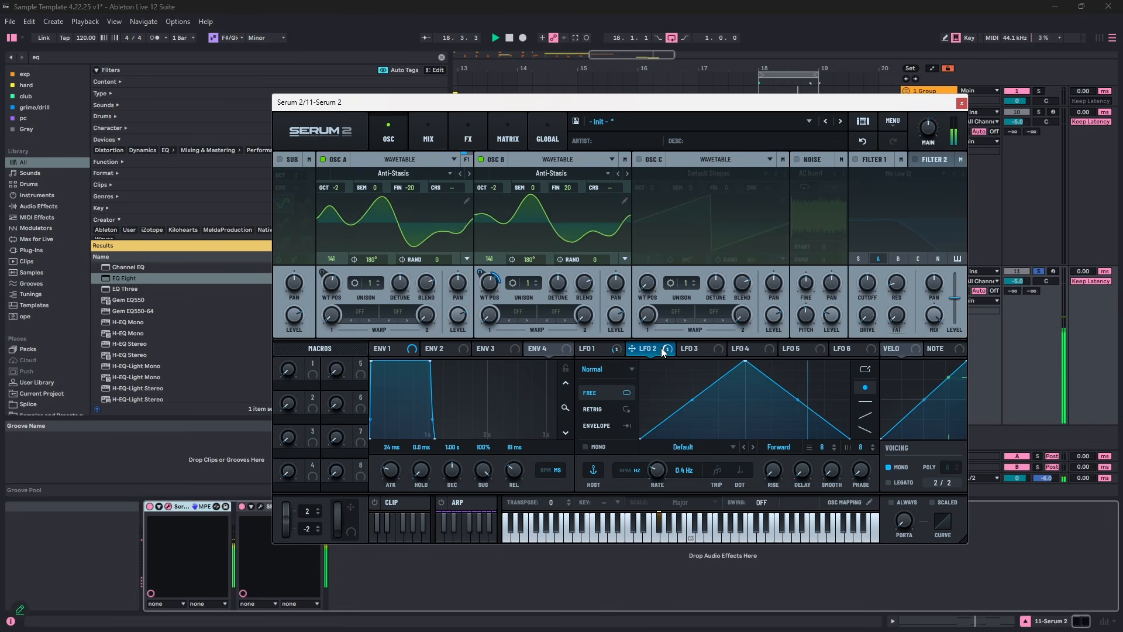
drag(821, 472, 846, 408)
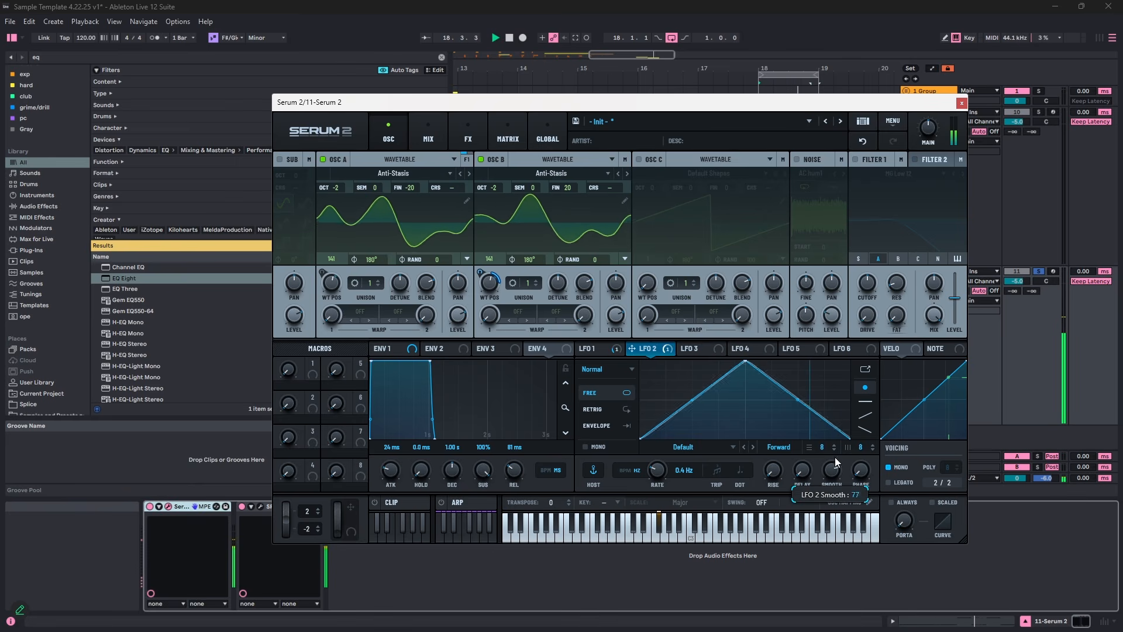
drag(834, 457, 844, 440)
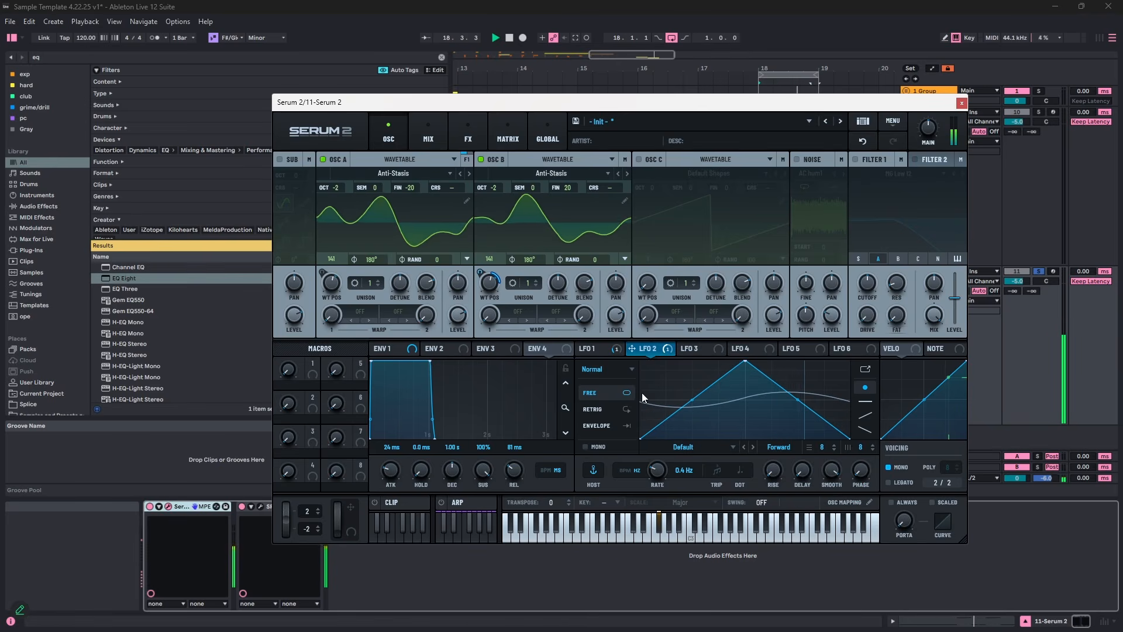
- Show LFO 1's settings and switch the wavetable displays of oscillators B and A to the 3D view
click(597, 349)
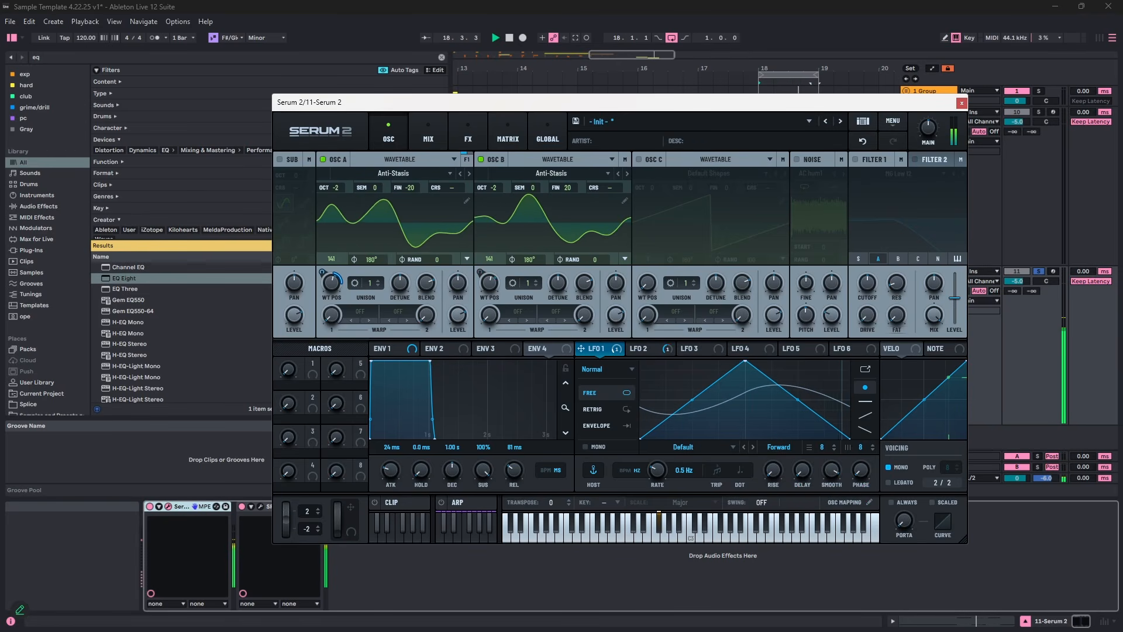
click(538, 218)
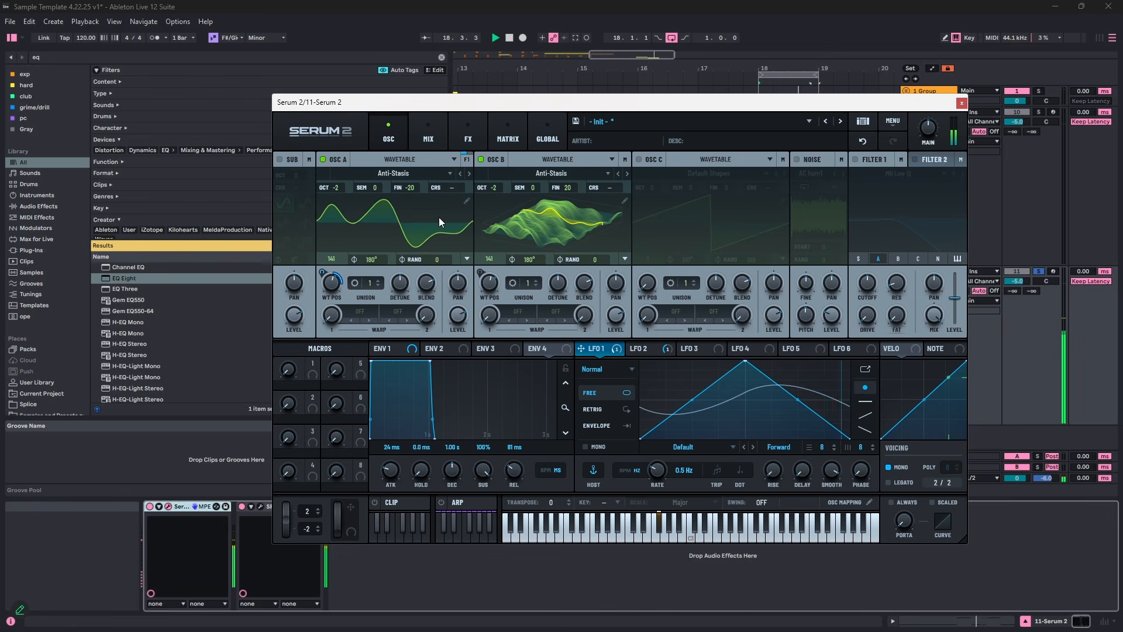
click(435, 217)
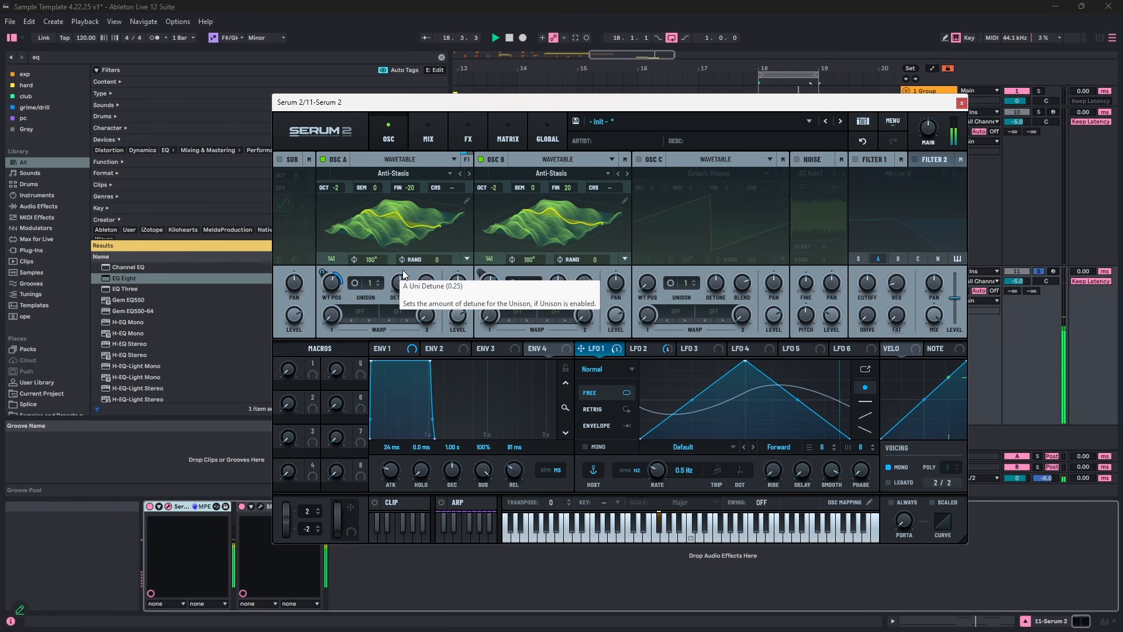
- Enable Filter 1 with oscillator B also routed through it, and set its drive to about 22%
click(855, 159)
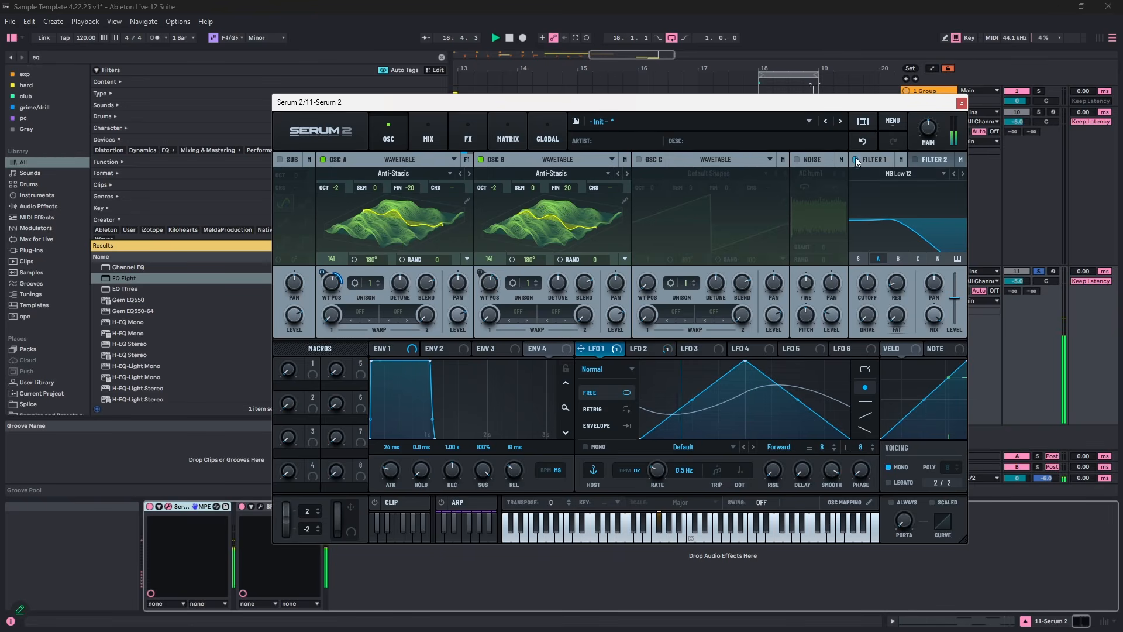
click(898, 259)
key(space)
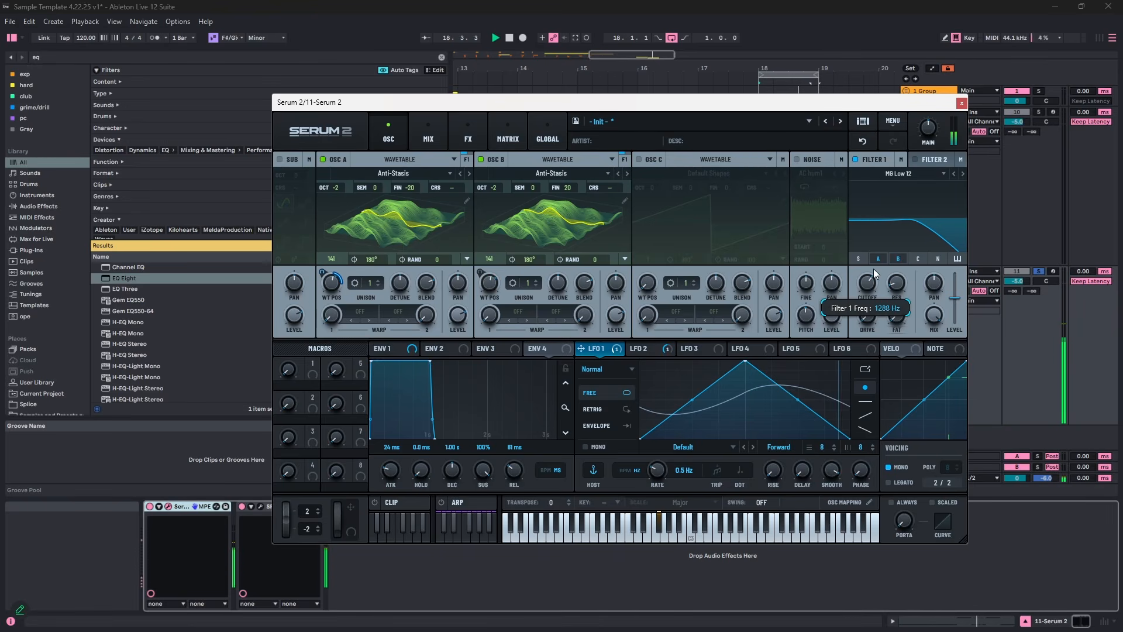
drag(872, 310, 897, 289)
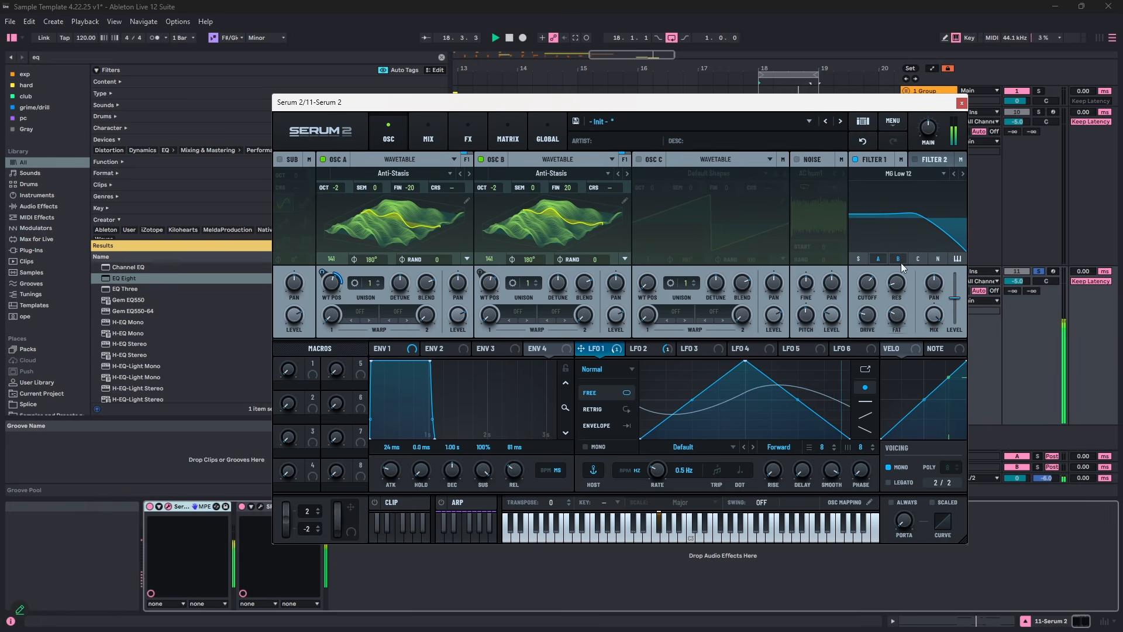
- Turn on key tracking for Filter 1 and adjust its cutoff during playback to darken the bass
drag(869, 285, 876, 262)
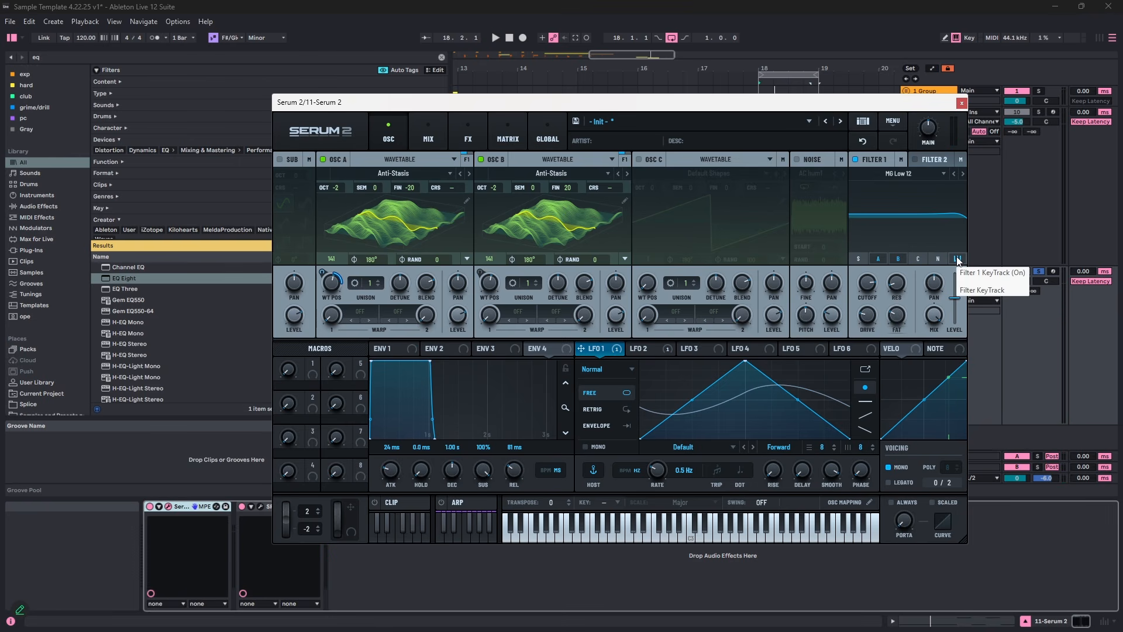
key(space)
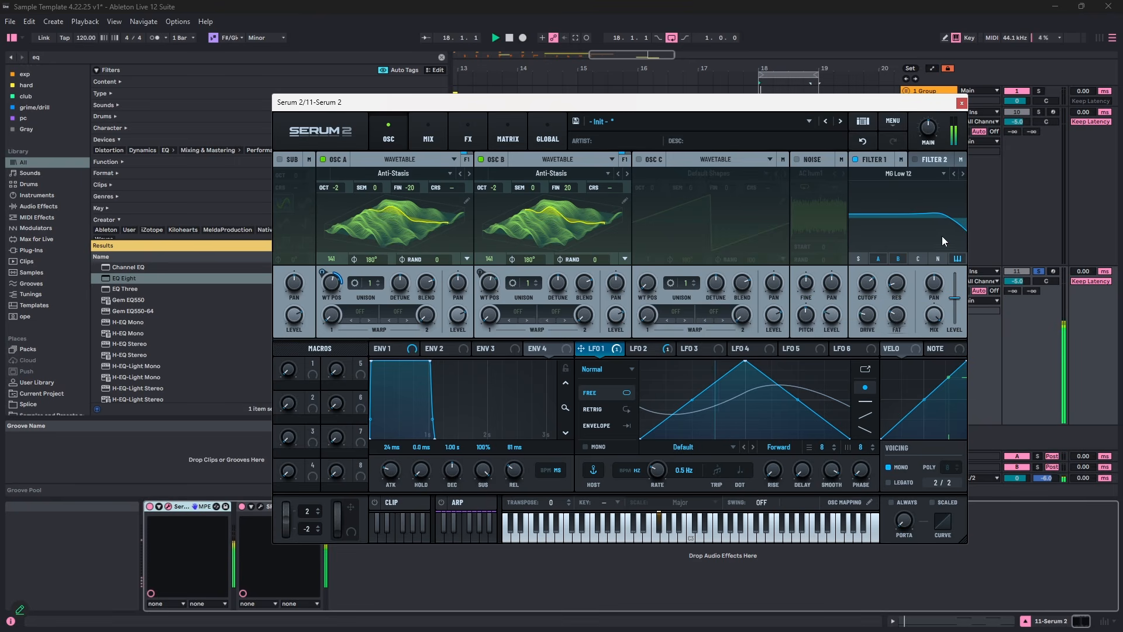
drag(858, 287, 871, 316)
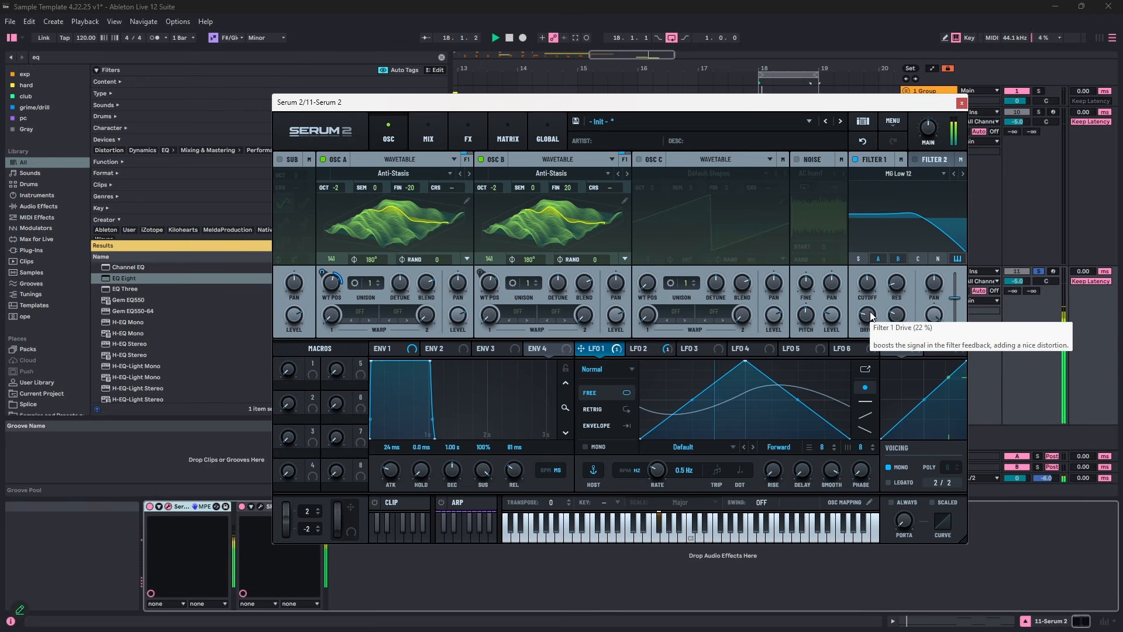
click(870, 291)
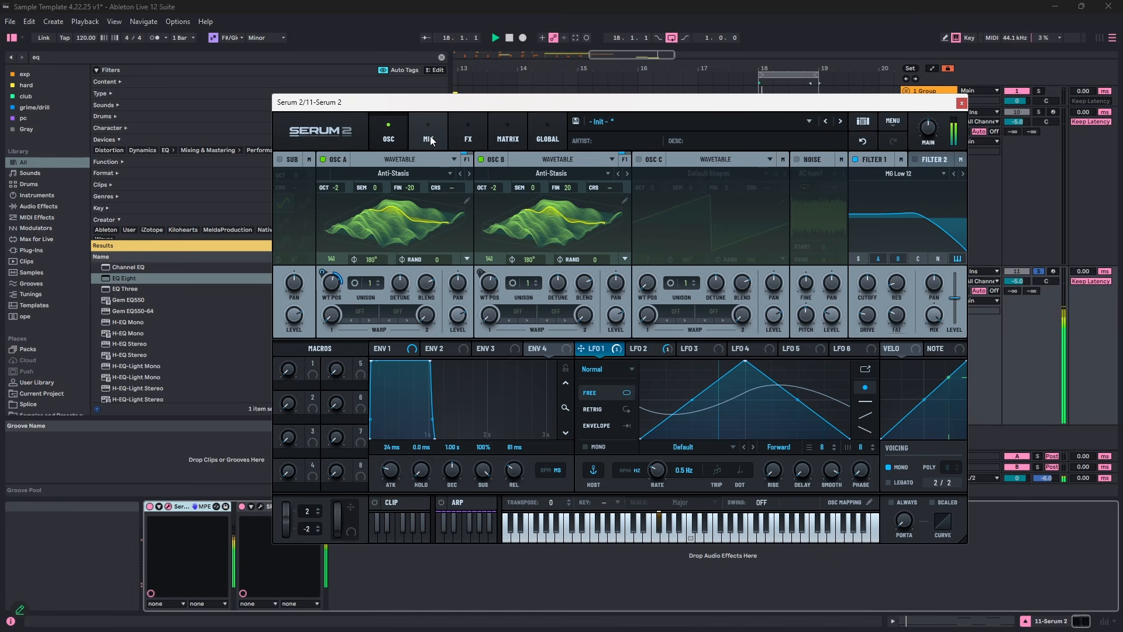
- Open the SPAN analyzer and place the Serum window beside it to examine the bass's low-frequency spectrum
click(257, 507)
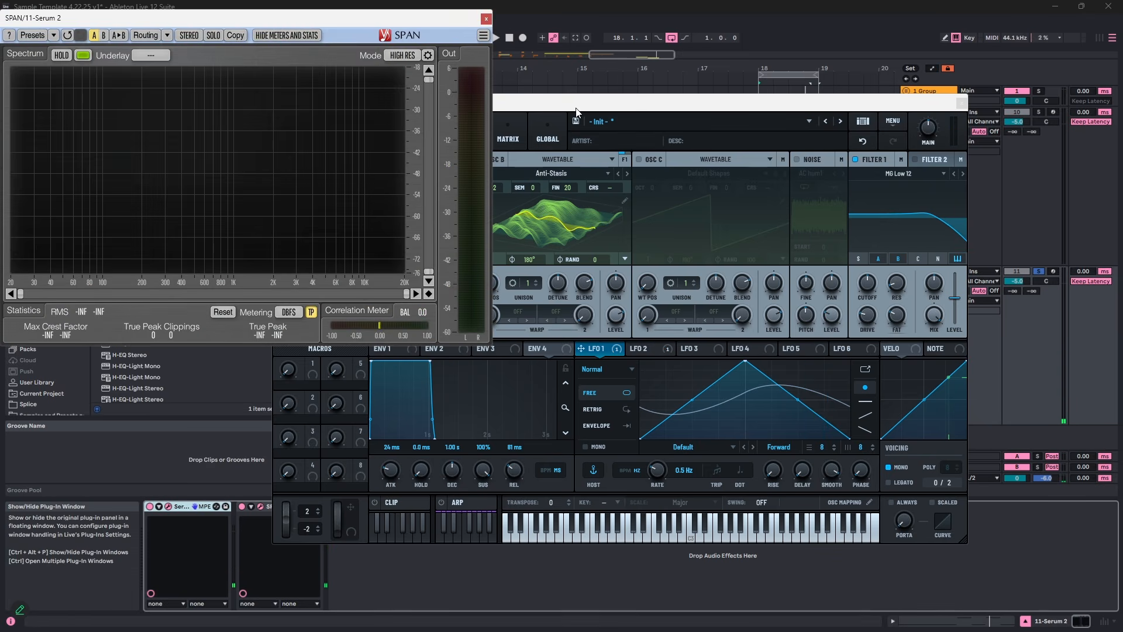
drag(576, 111, 701, 135)
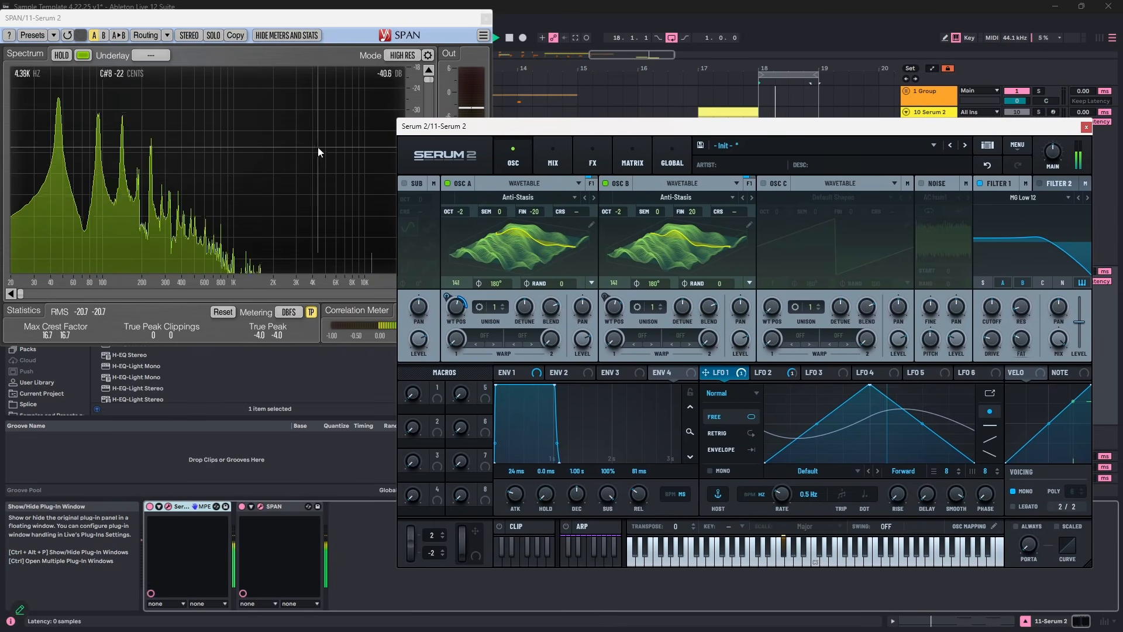
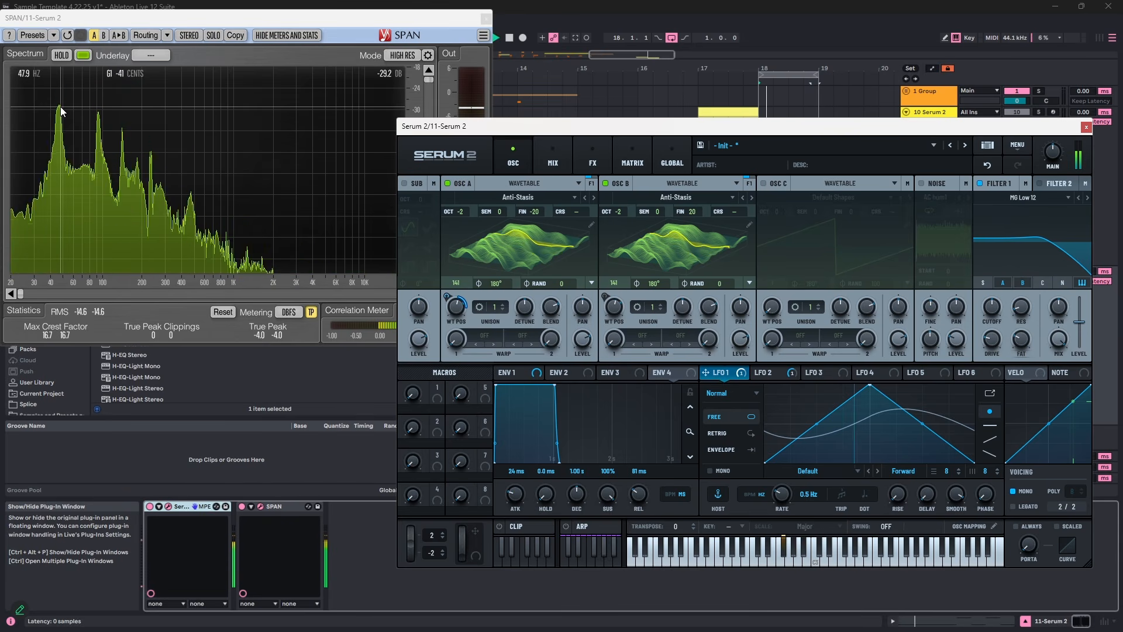
- Enable the Sub oscillator as a sine wave at octave -2 and audition it
click(409, 184)
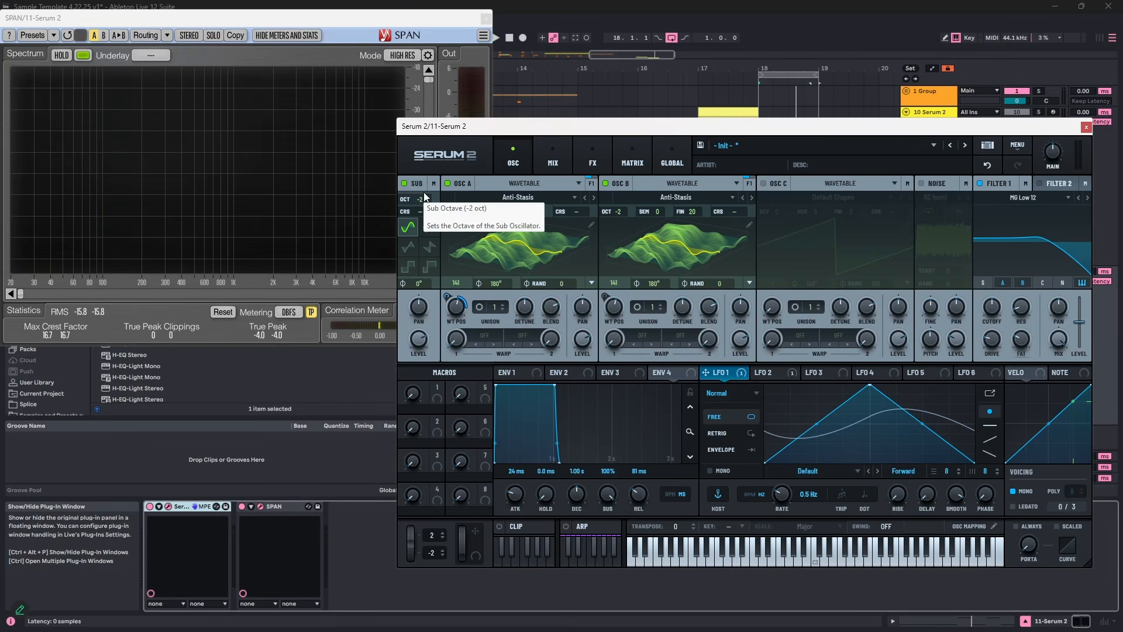
key(space)
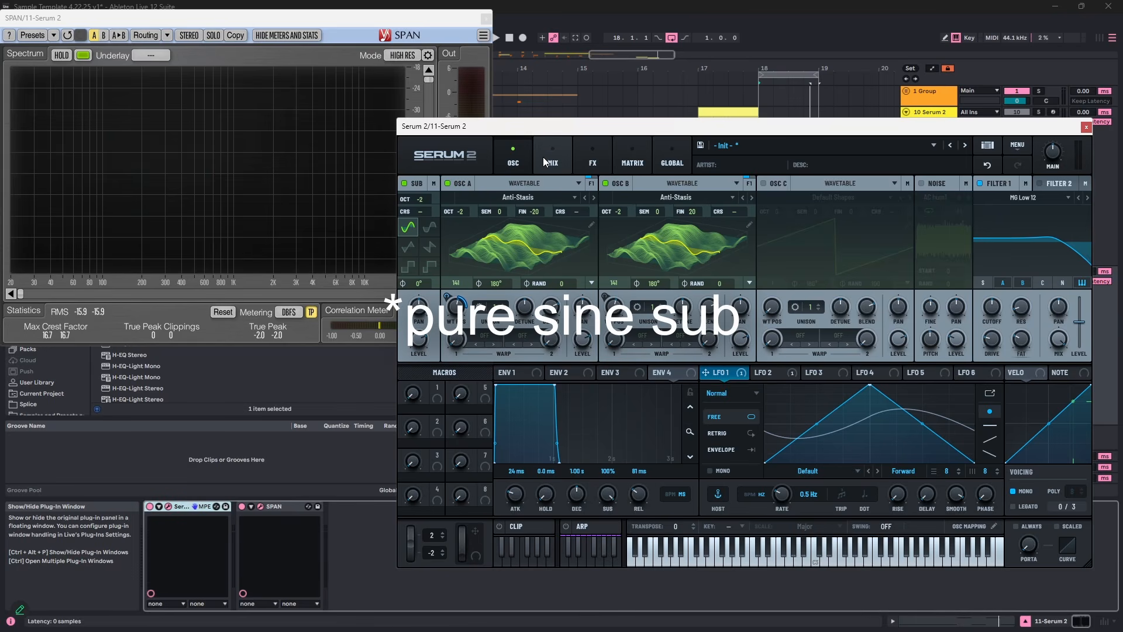
- Play the patch with its sub while checking the mixer and oscillator pages, and open the Main effects rack
click(543, 157)
click(587, 158)
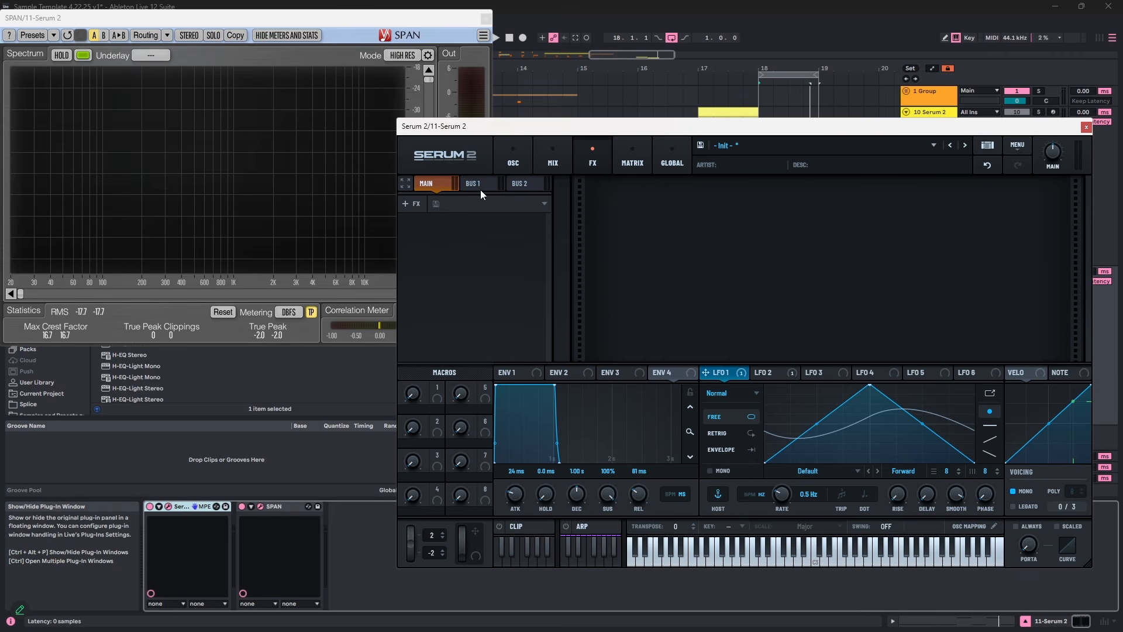
key(space)
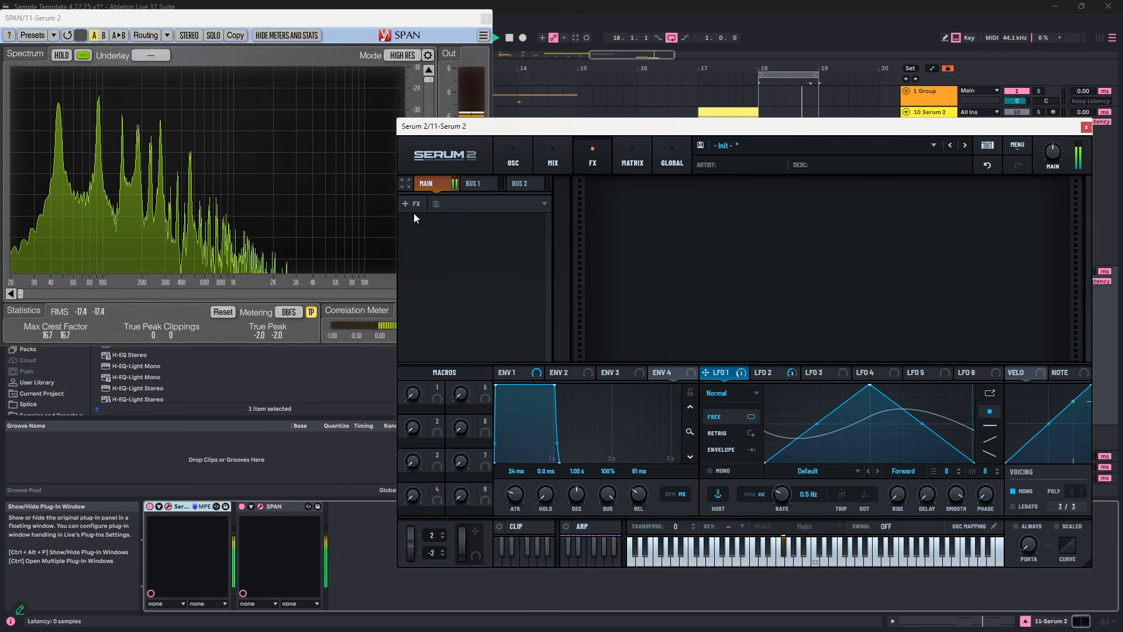
click(512, 163)
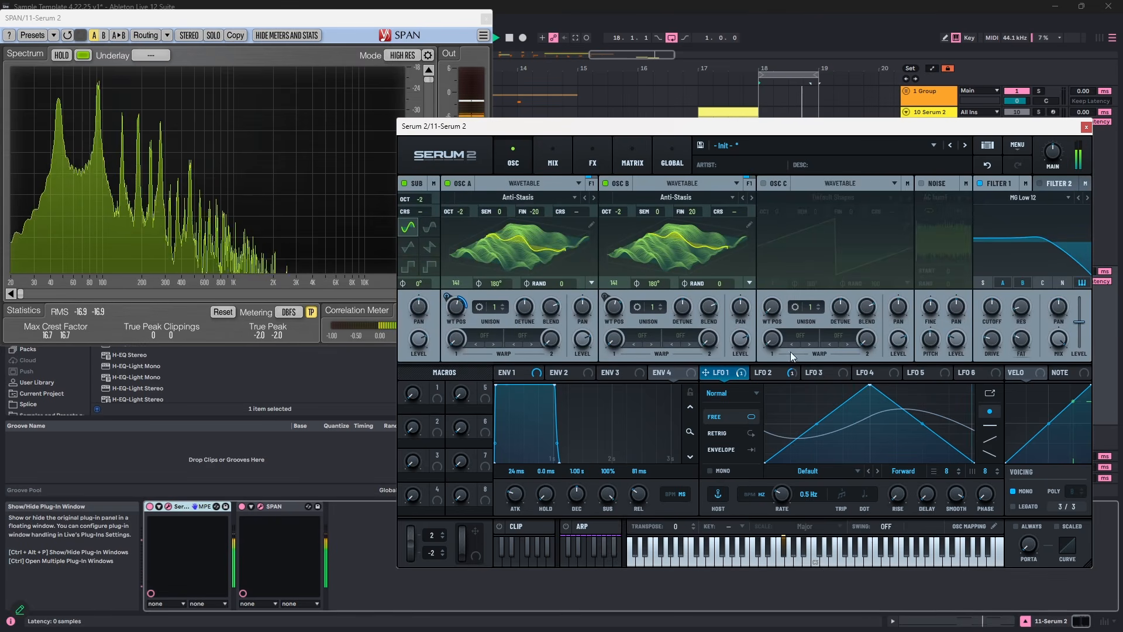
click(555, 160)
click(587, 158)
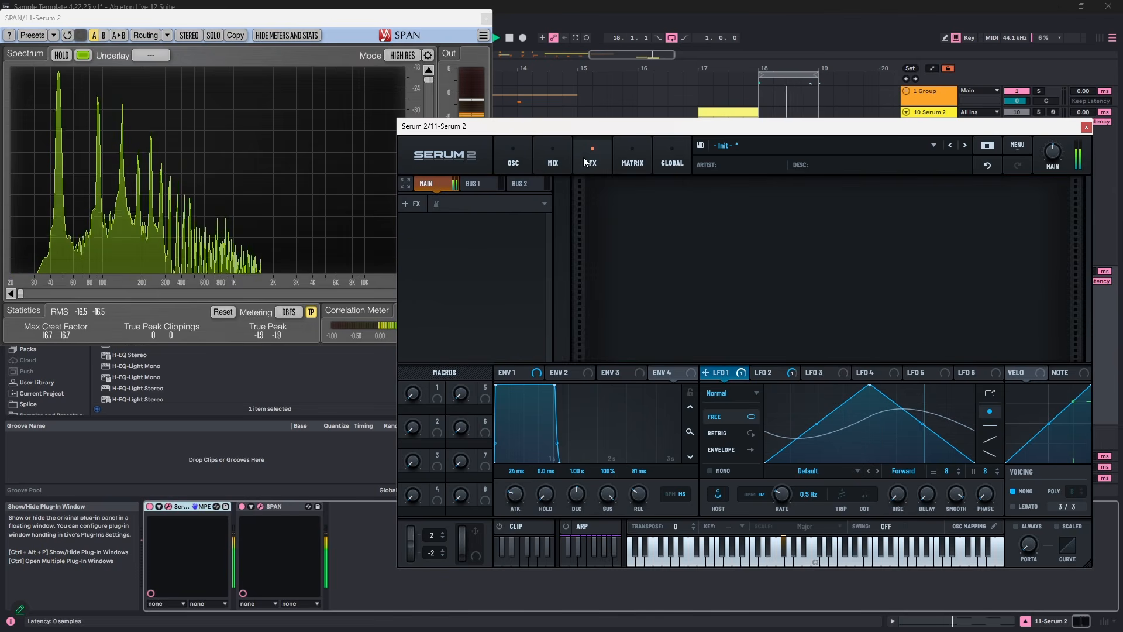
- Add a multiband Compressor at 13% wet and a Tube Distortion to the Main effects rack
click(412, 205)
click(439, 246)
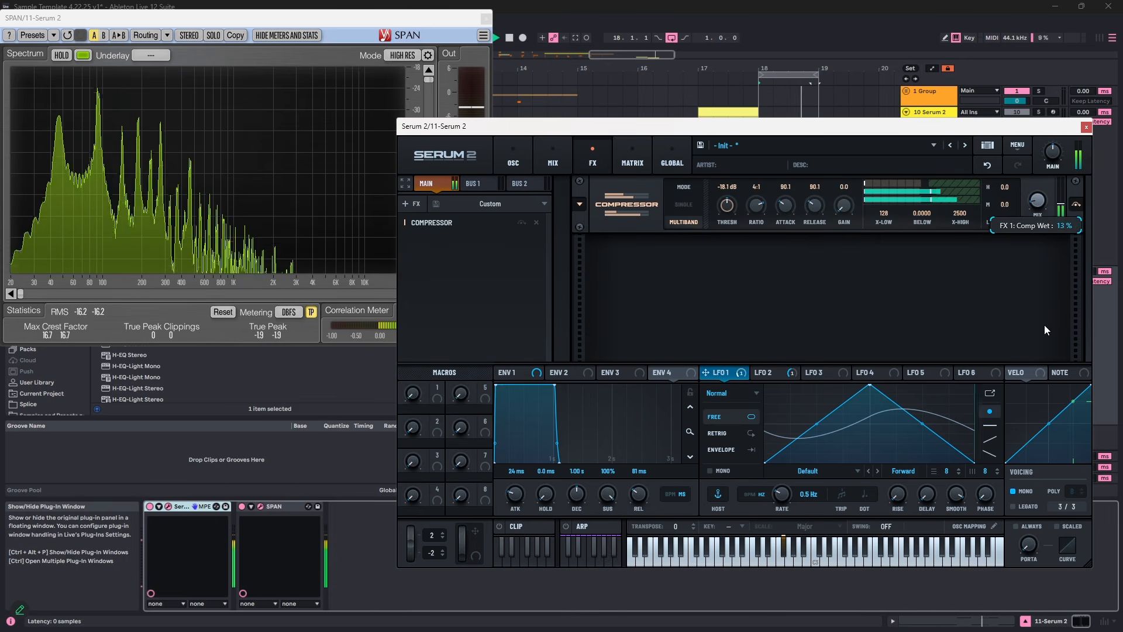
click(417, 204)
click(435, 285)
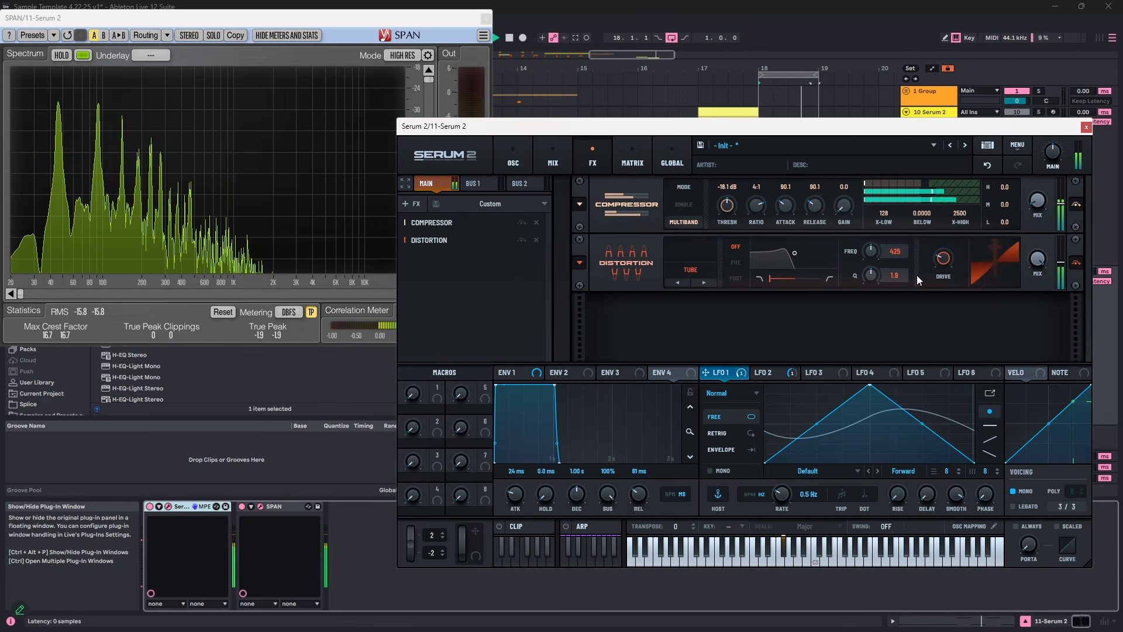
- Set the Distortion's filter to post-drive low-pass at about 1760 Hz with Q 0.2, and adjust its drive and mix
click(749, 279)
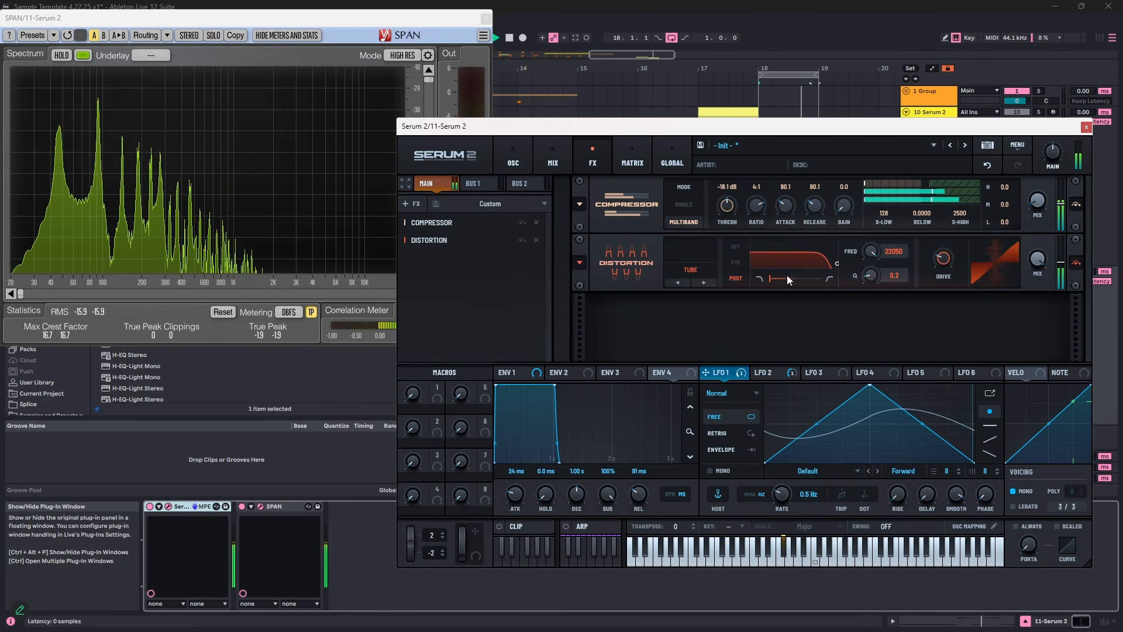
drag(874, 261, 887, 312)
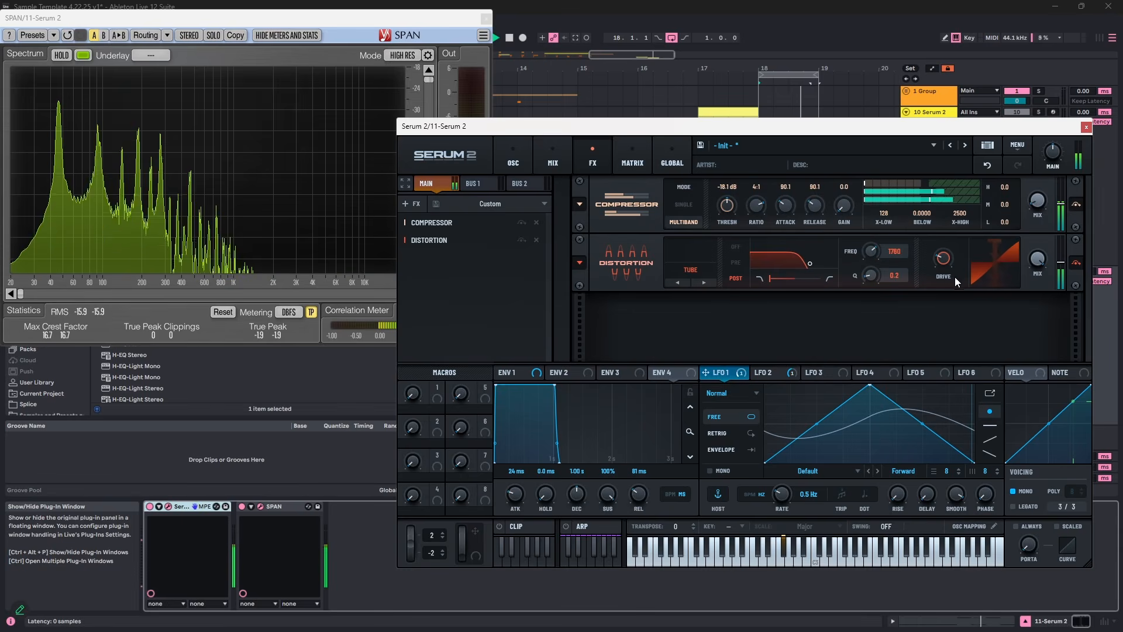
drag(951, 264, 959, 240)
drag(1037, 259, 1038, 318)
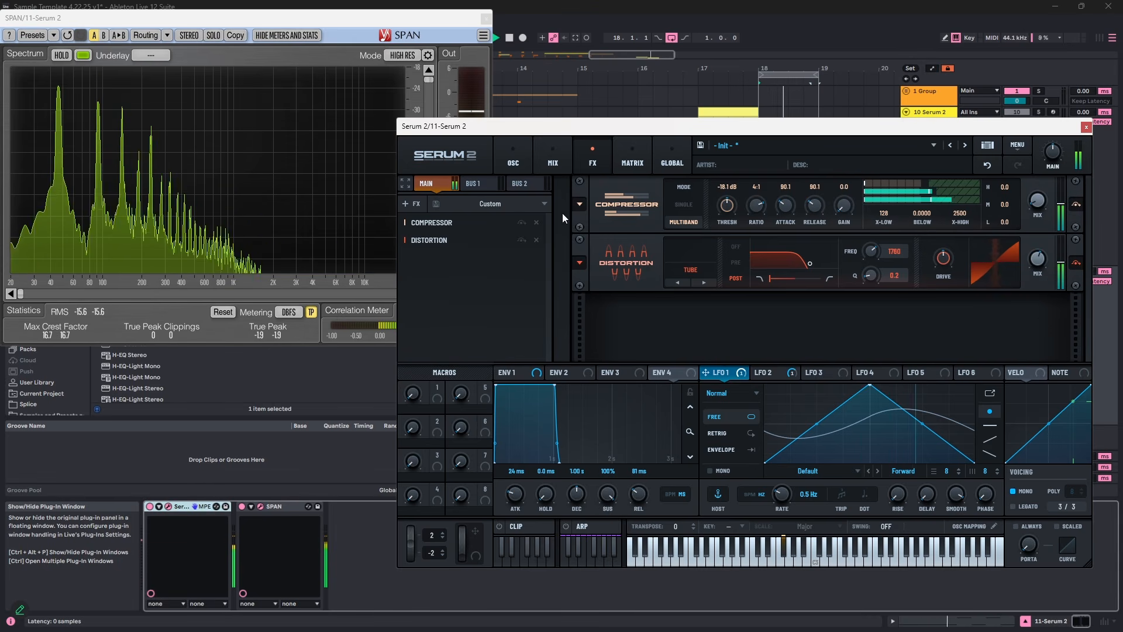
- Add a Chorus after the Distortion, switch its filter to high-pass at 479 Hz, and audition it
click(412, 203)
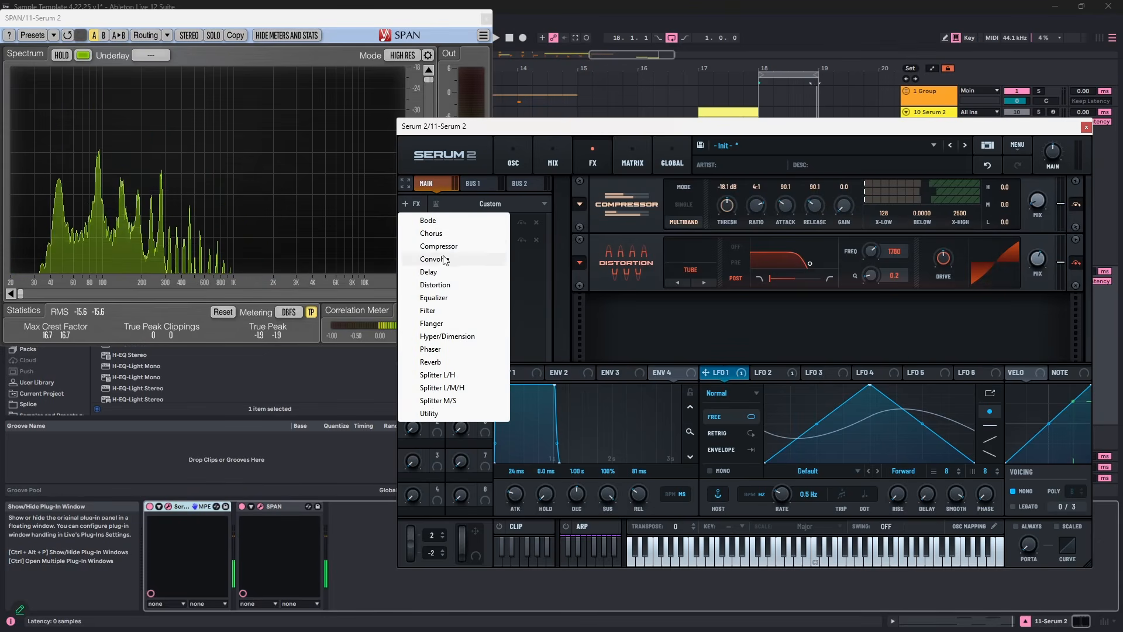
drag(447, 228, 447, 234)
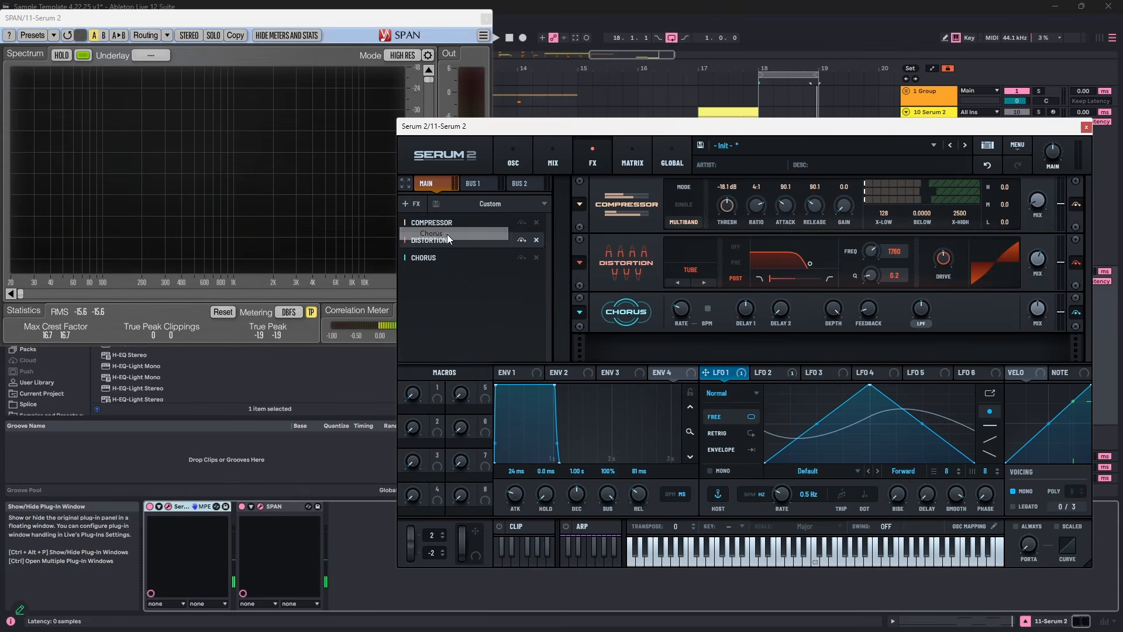
click(921, 323)
key(space)
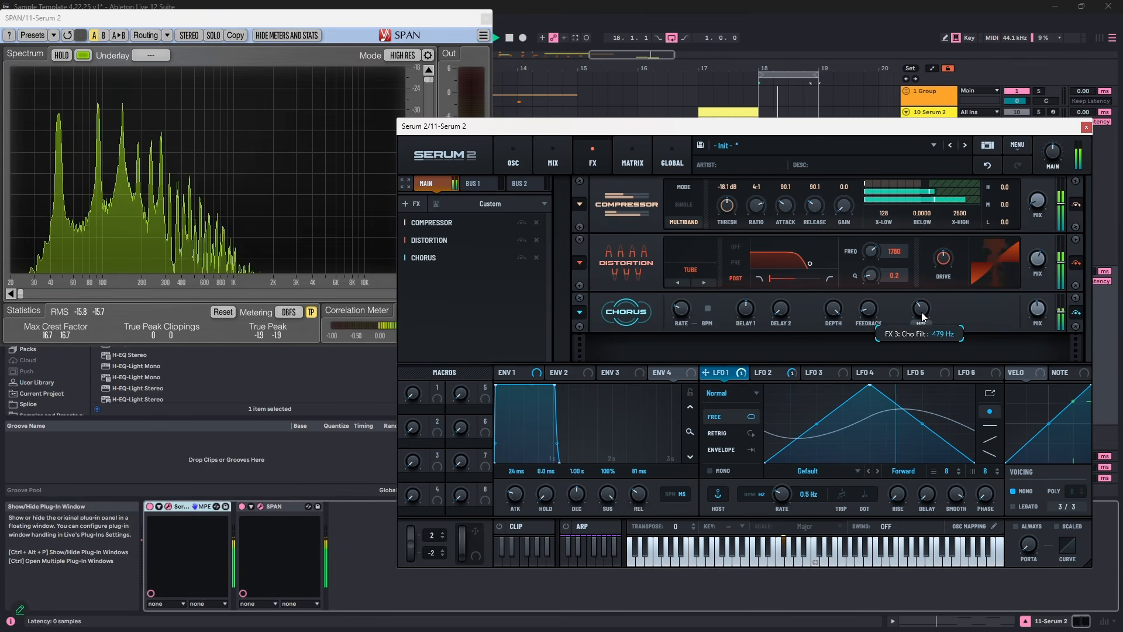
- Add a Utility effect at the end of the rack and enable its mono bass
click(405, 204)
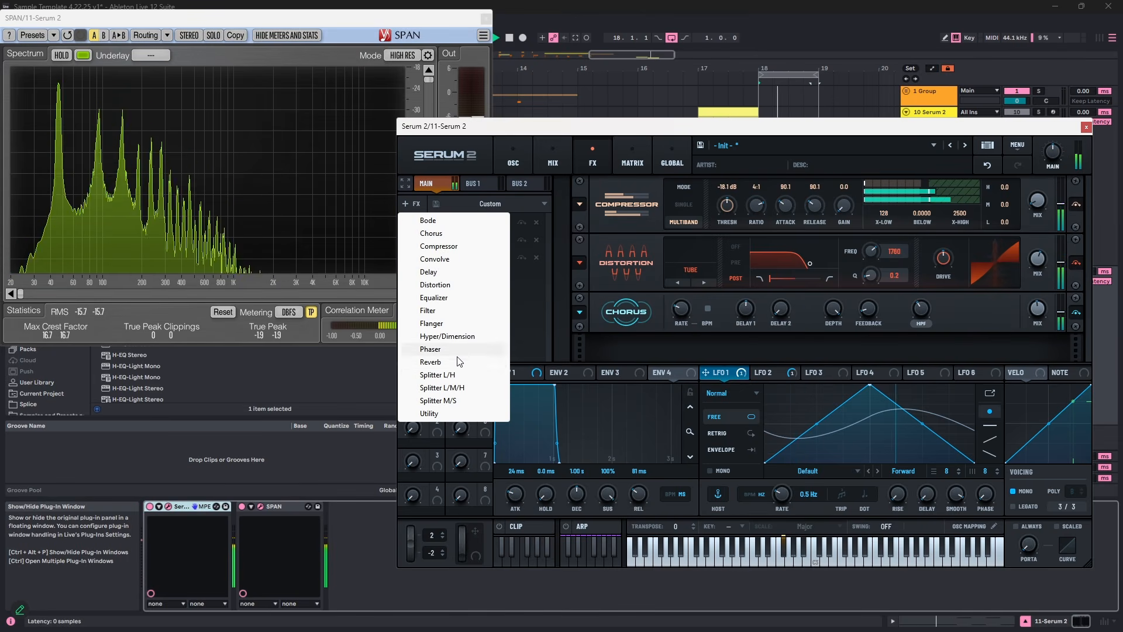
click(441, 414)
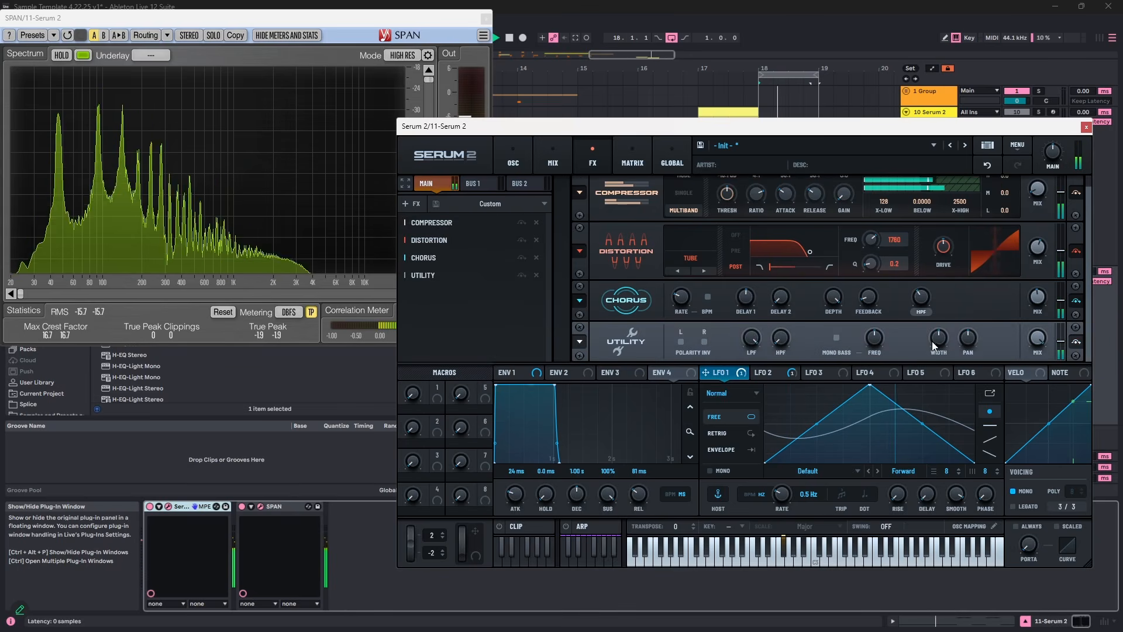
click(837, 338)
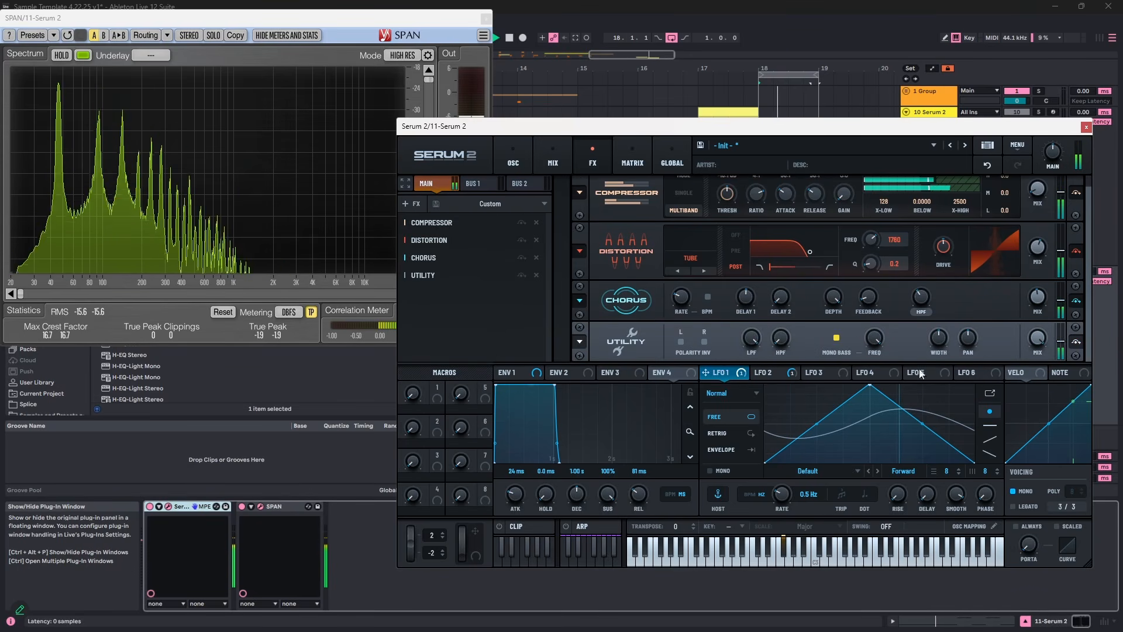
- Set the fine tuning to -25 on oscillator A and 25 on oscillator B, and audition the detuning
click(518, 151)
click(593, 241)
click(638, 257)
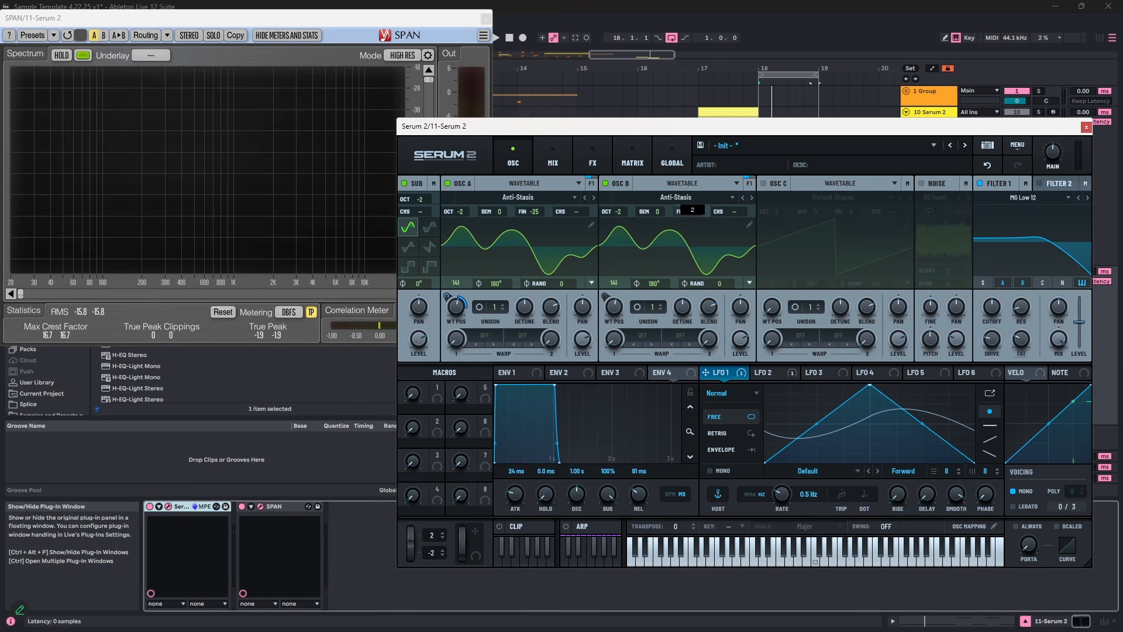
key(space)
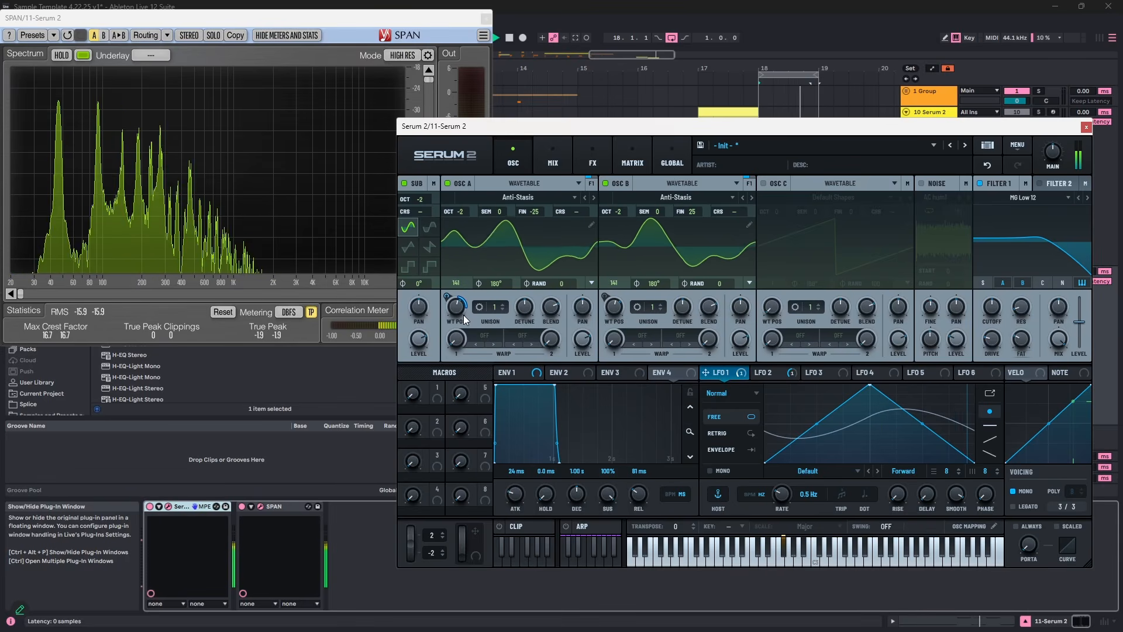
mouse_move(464, 316)
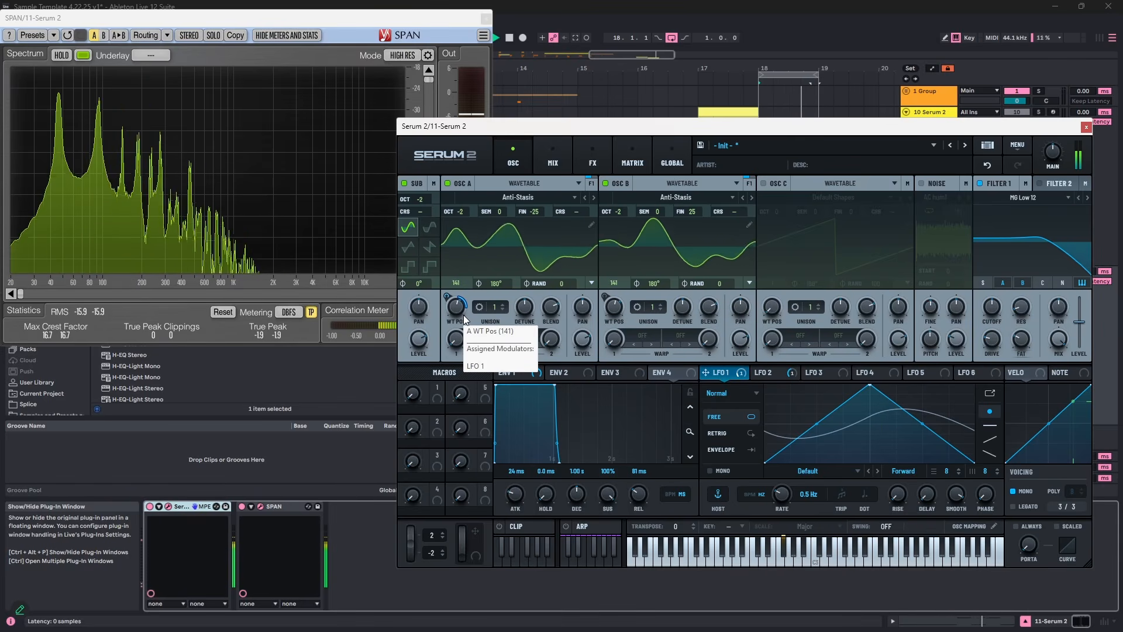
- Set the fine tuning to -18 on oscillator A and 18 on oscillator B, and check the mixer and effects rack
double_click(534, 211)
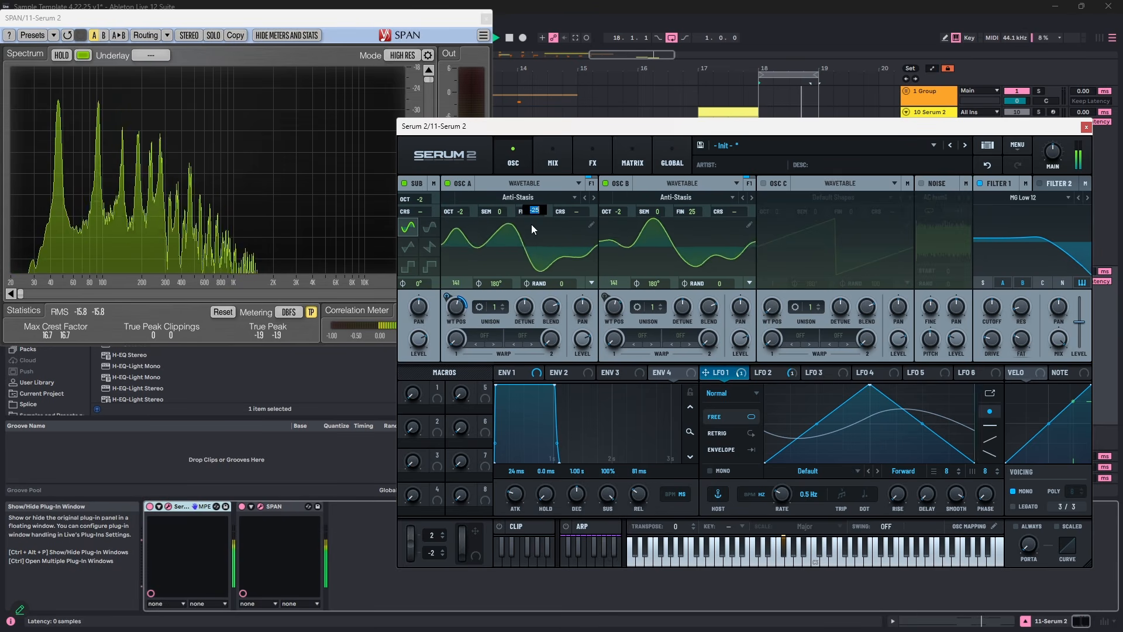
text(-18)
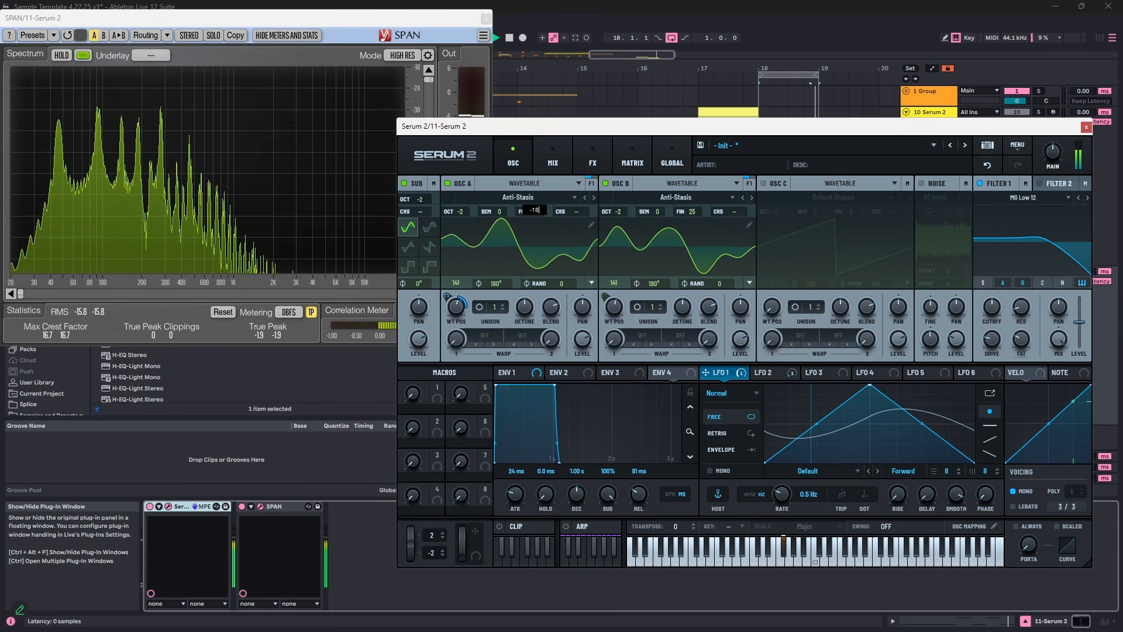
key(Return)
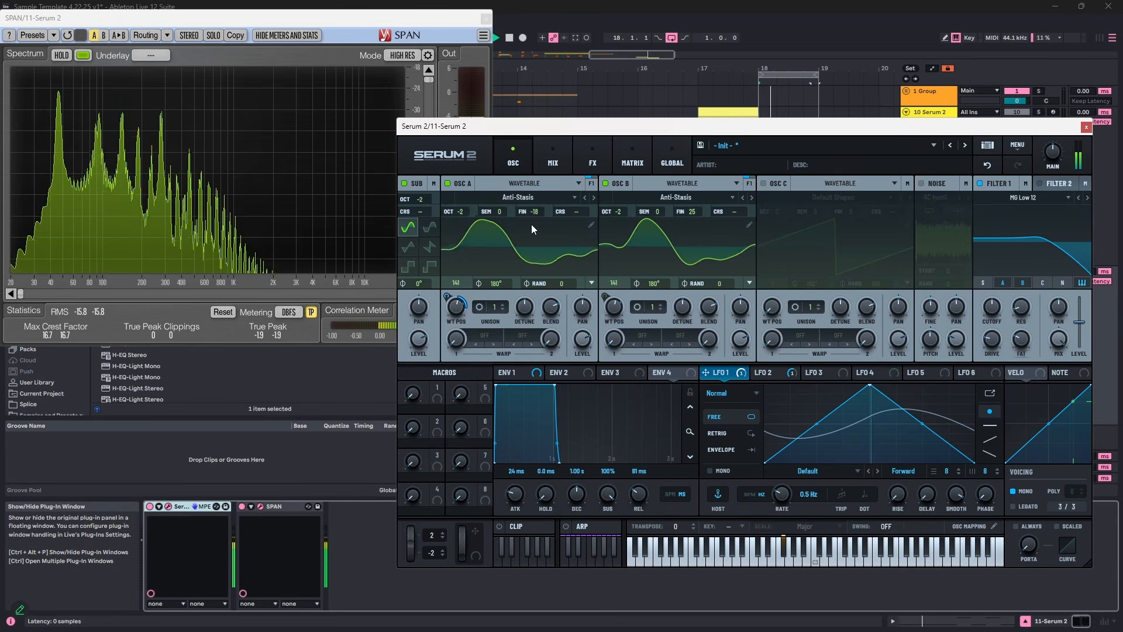
double_click(690, 213)
text(18)
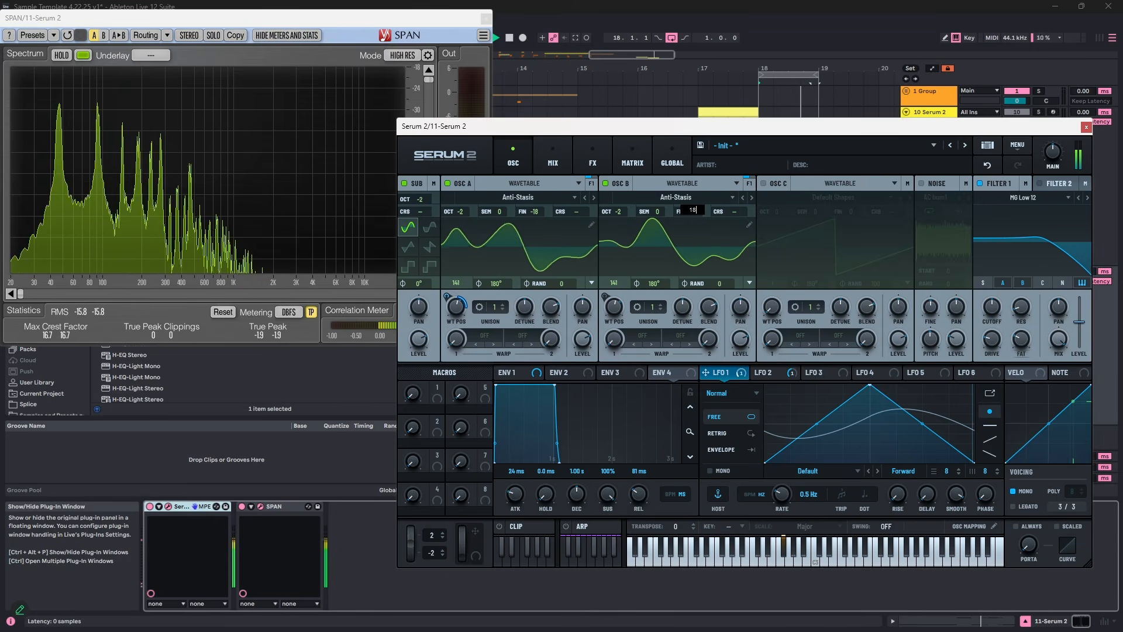
key(Return)
click(553, 157)
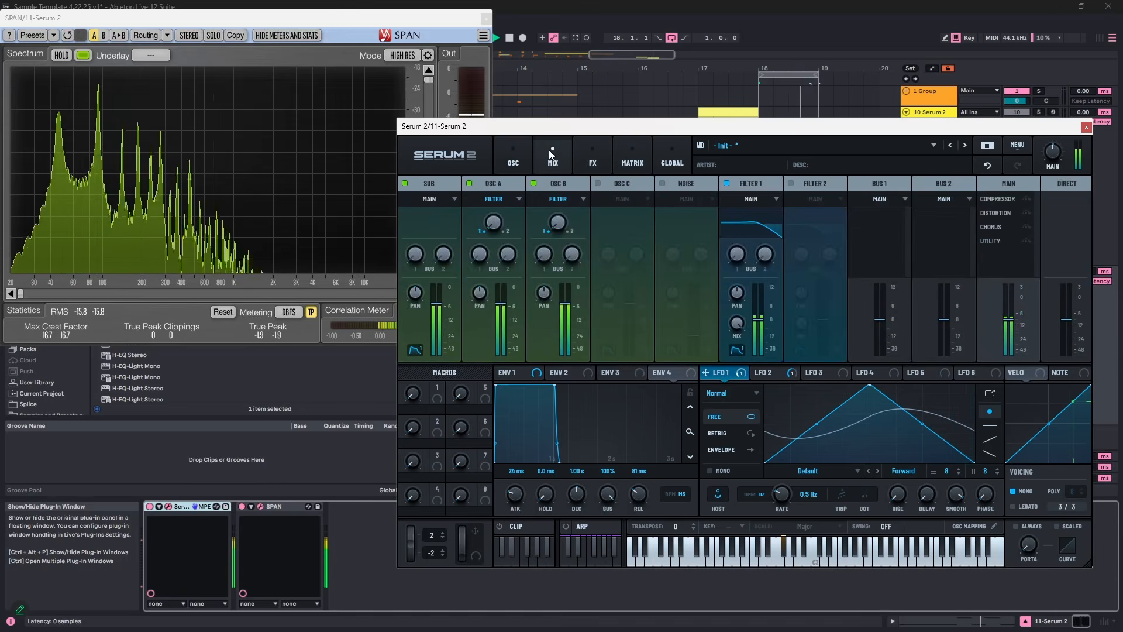
click(588, 157)
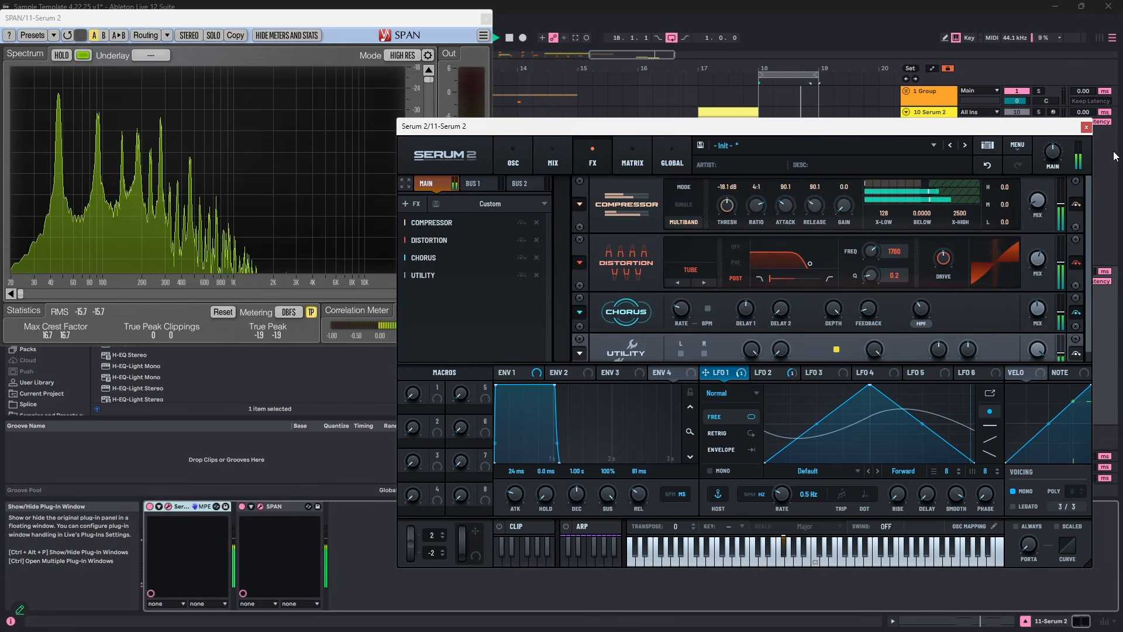
- Bypass the LFO 2 modulation of oscillator B's wavetable position and LFO 1's on oscillator A, and play the patch
right_click(615, 309)
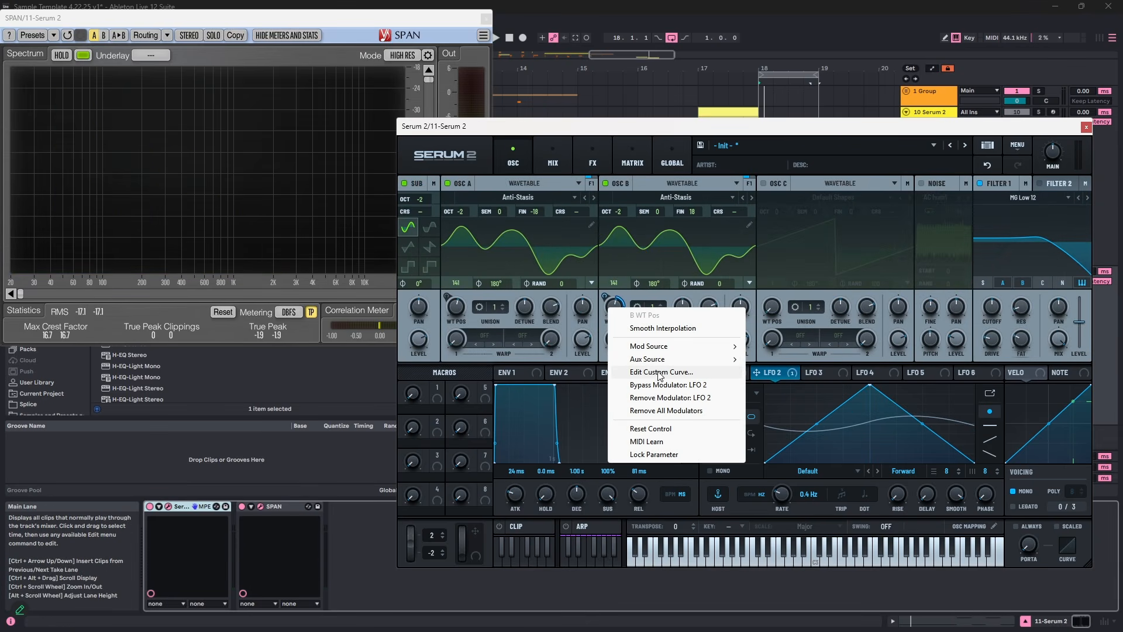
click(661, 385)
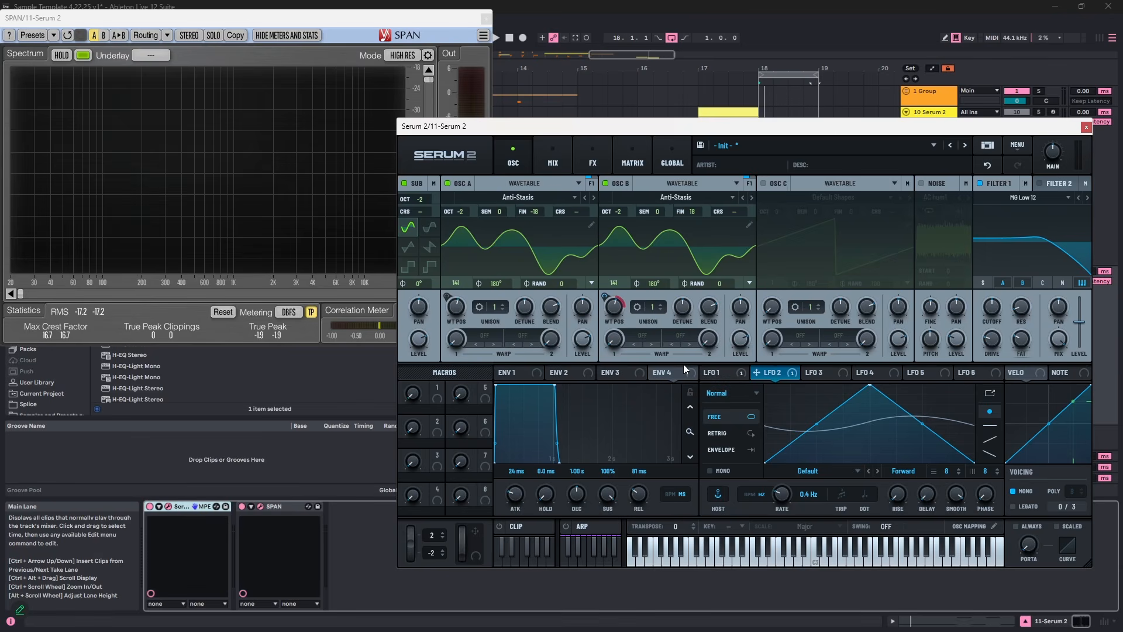
click(718, 373)
right_click(463, 306)
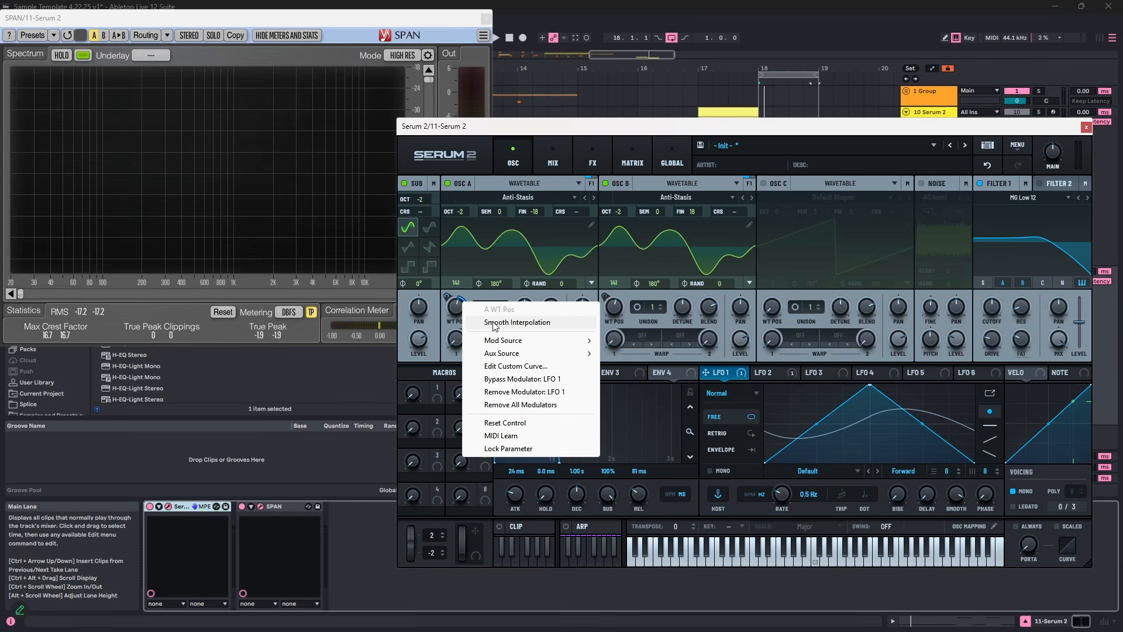
click(535, 379)
key(space)
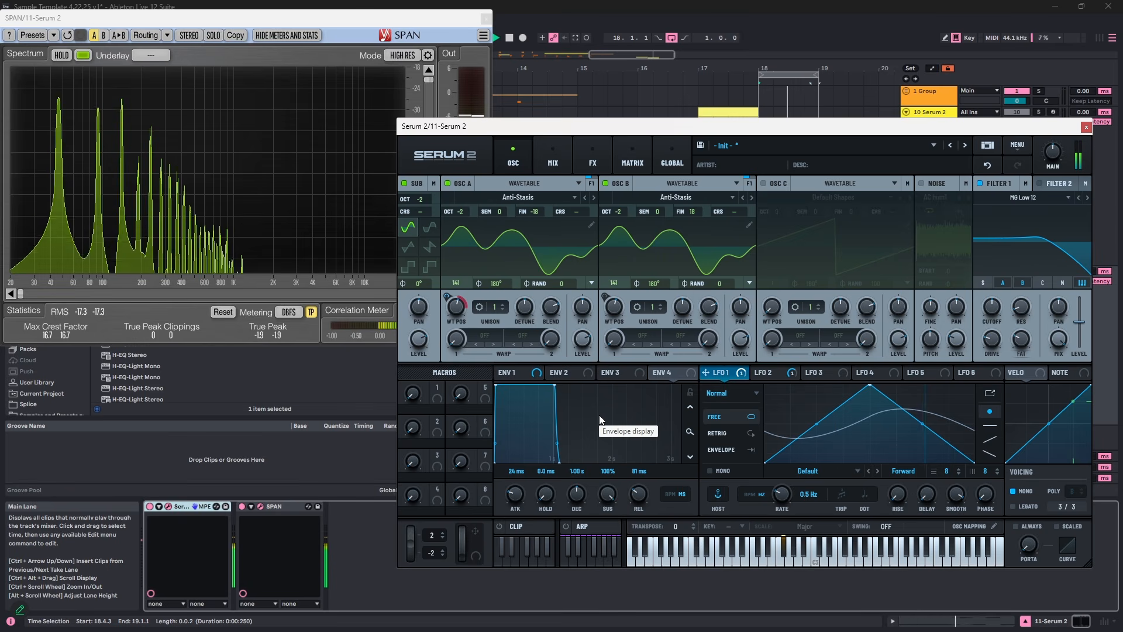
- Sweep the wavetable positions of oscillators A and B during playback, and reset both to position 1
drag(465, 311, 461, 339)
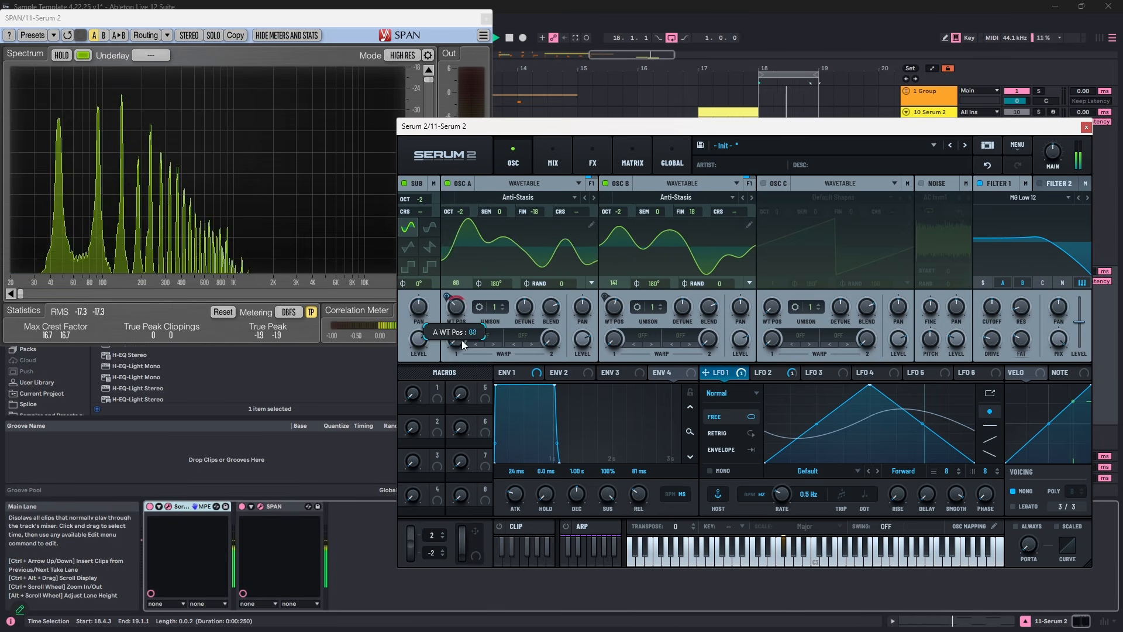
drag(612, 308, 611, 360)
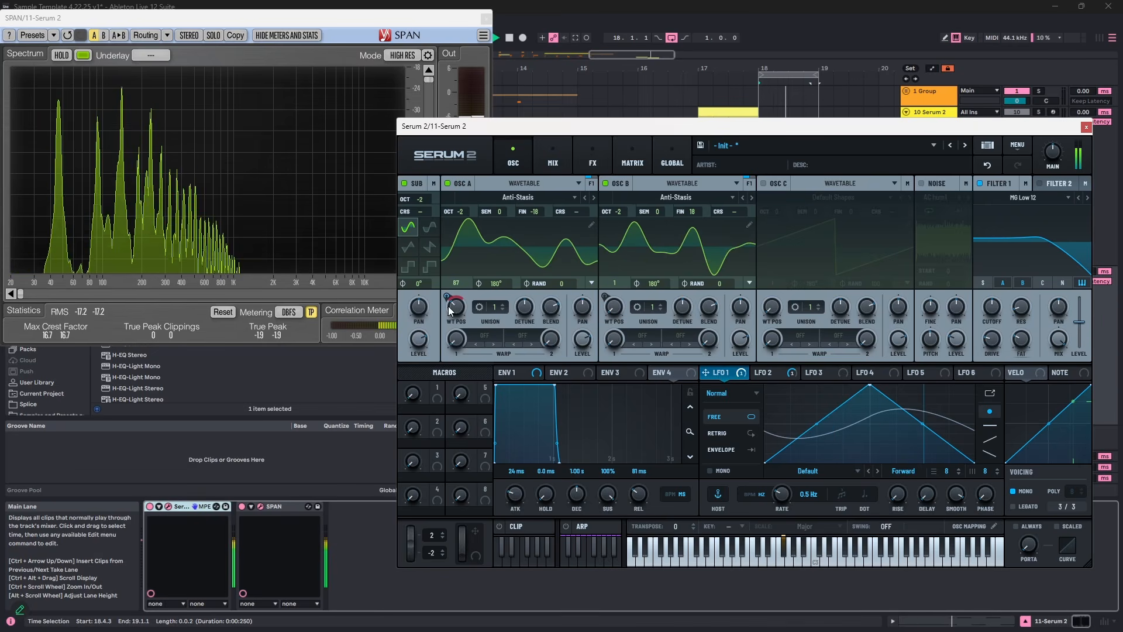
drag(452, 308, 464, 468)
drag(447, 297, 472, 204)
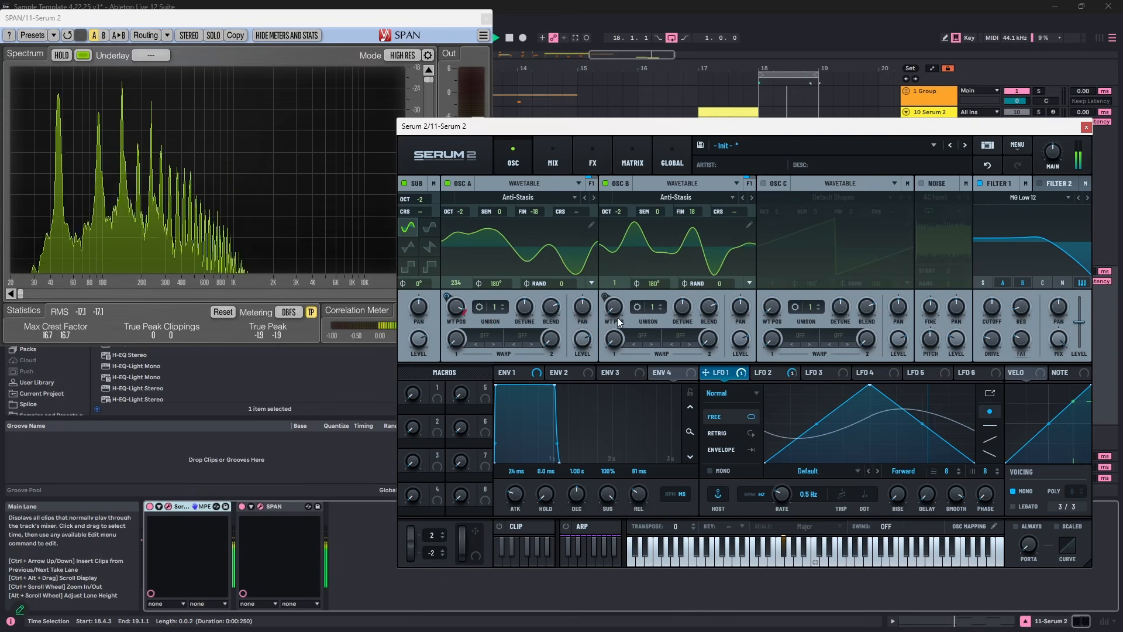
drag(619, 321, 623, 196)
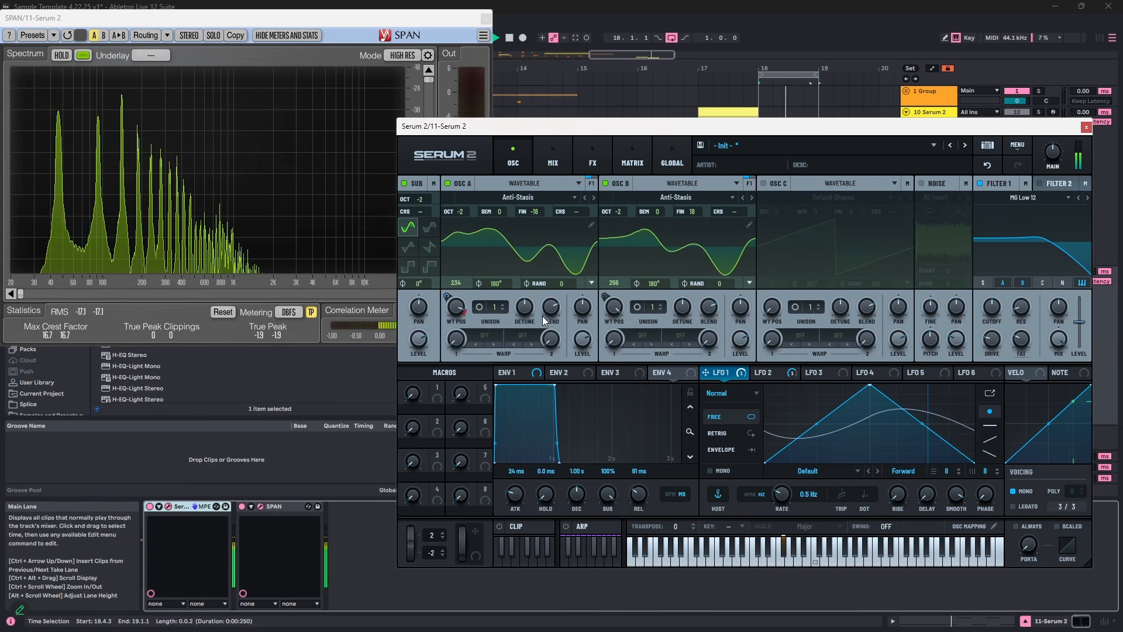
drag(457, 306, 460, 273)
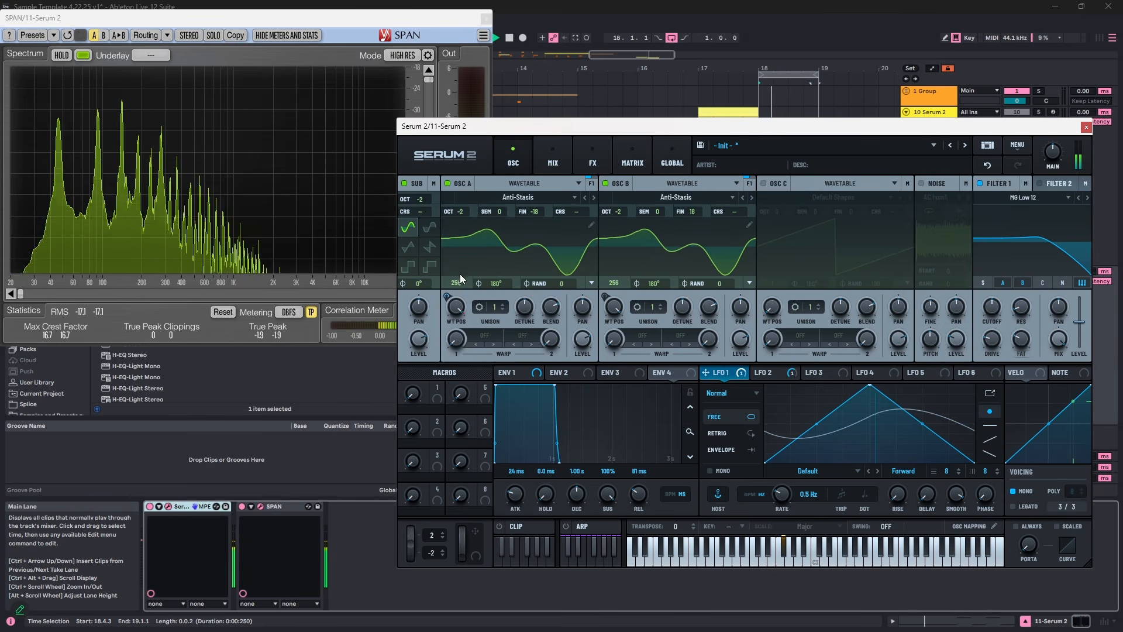
double_click(457, 307)
double_click(615, 307)
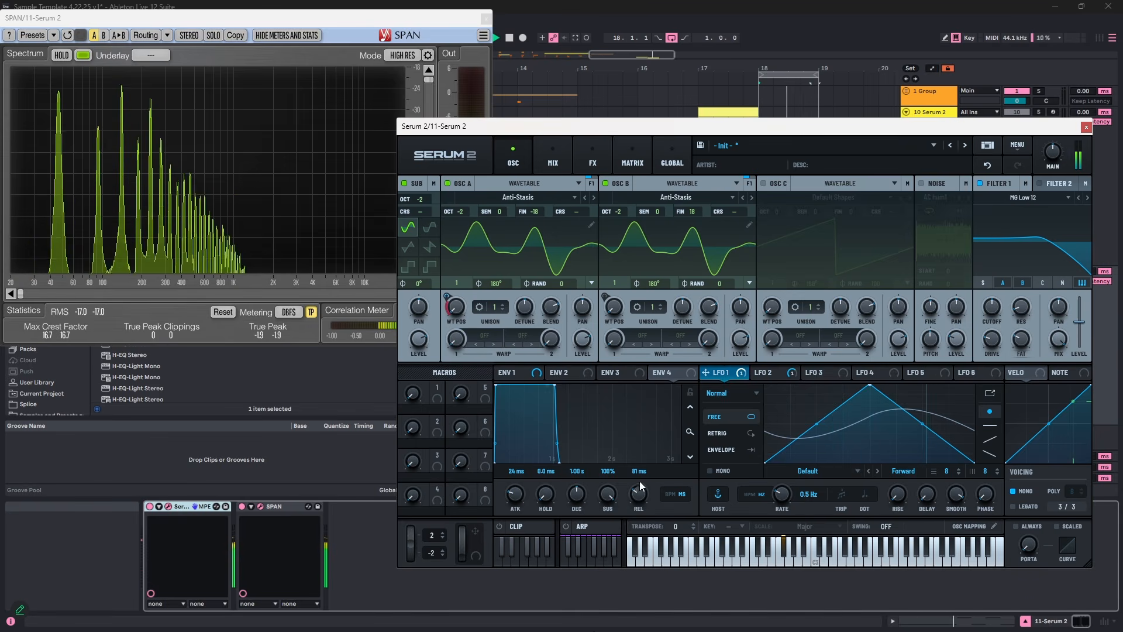
- Reactivate the LFO 1 and LFO 2 modulation of the oscillators' wavetable positions, and open the modulation matrix
right_click(459, 307)
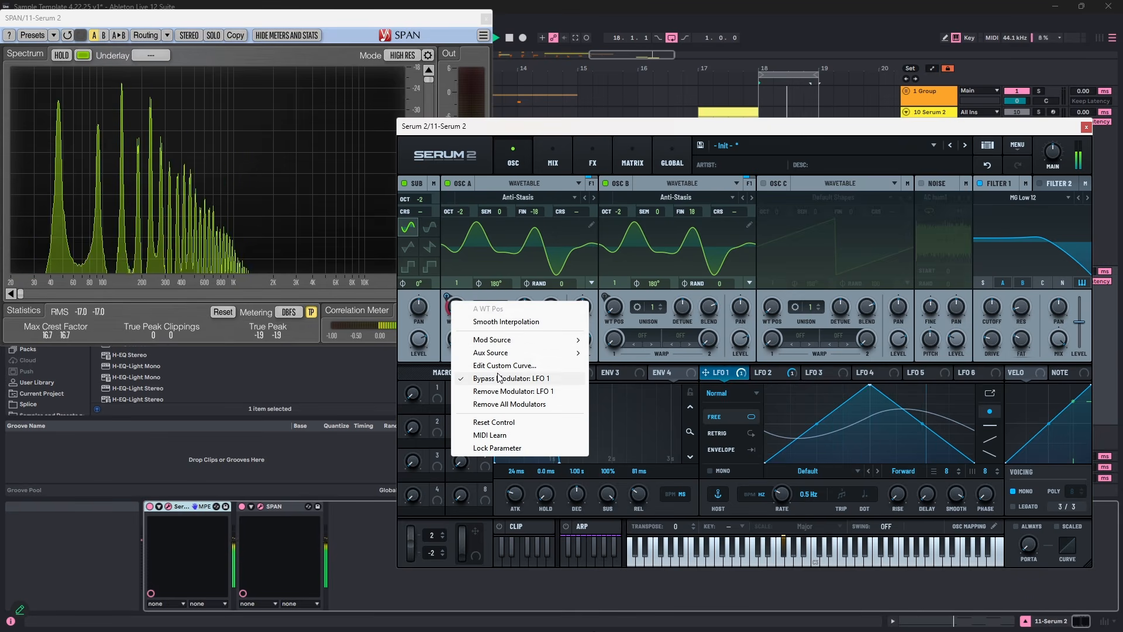
click(500, 379)
right_click(615, 308)
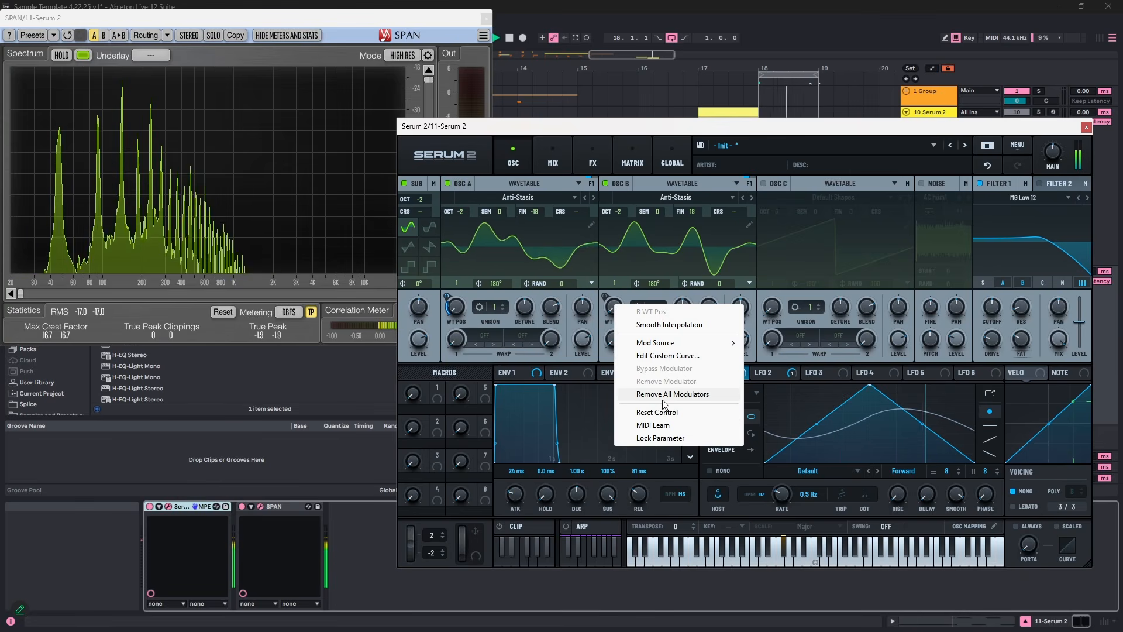
click(789, 378)
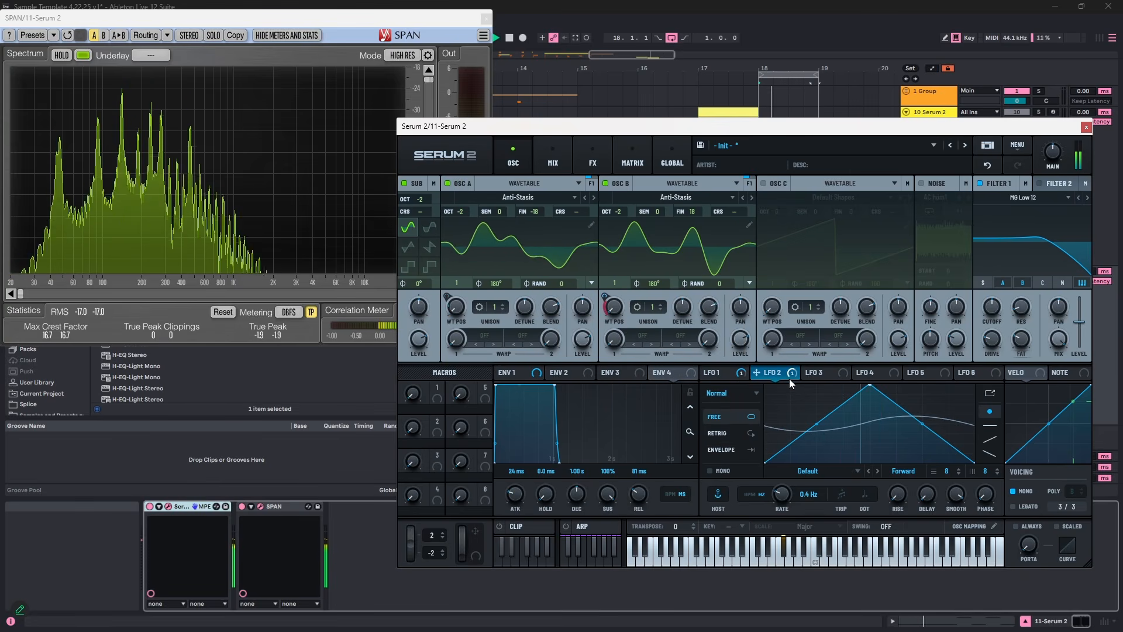
right_click(618, 304)
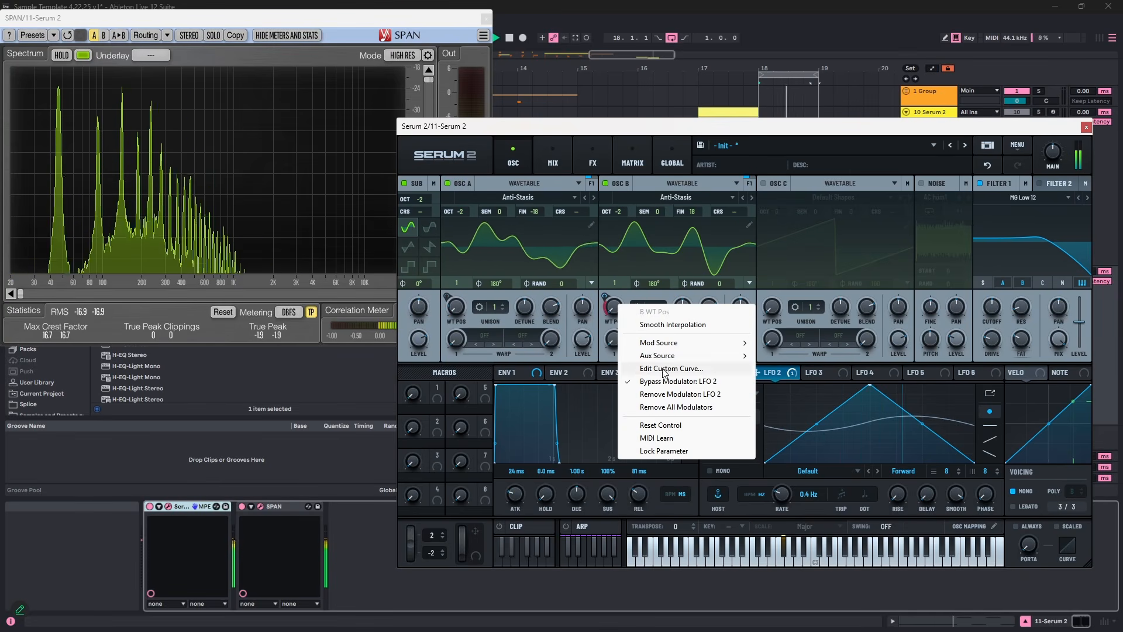
click(678, 380)
click(641, 169)
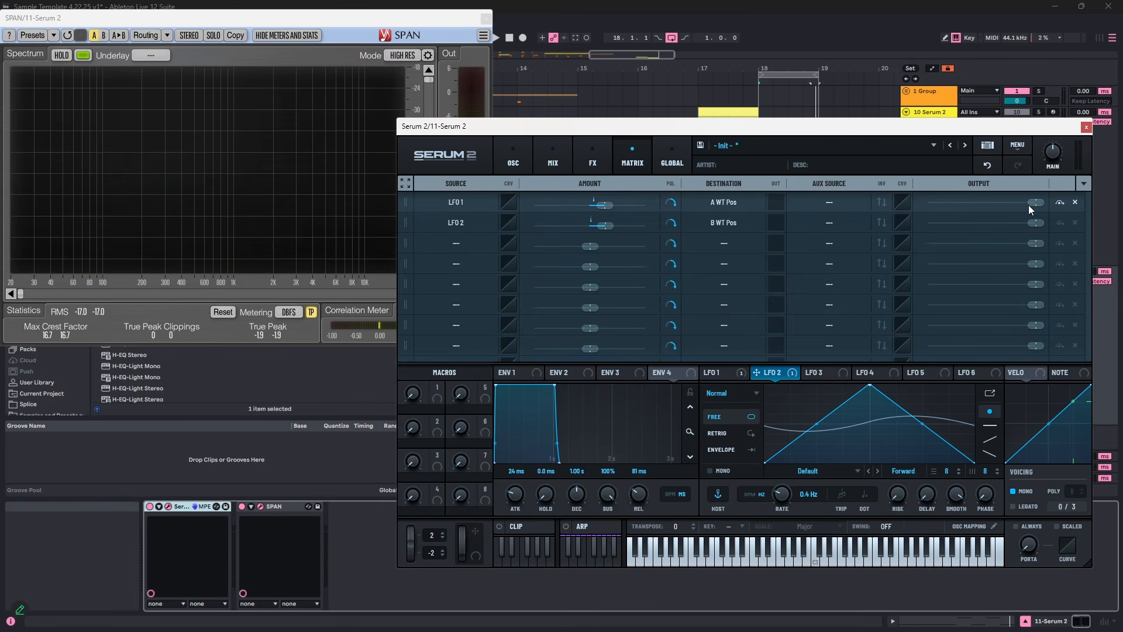
- Lower the matrix output of the LFO 1 and LFO 2 wavetable-position rows to about one third, play the patch and open the effects
drag(1029, 205, 970, 202)
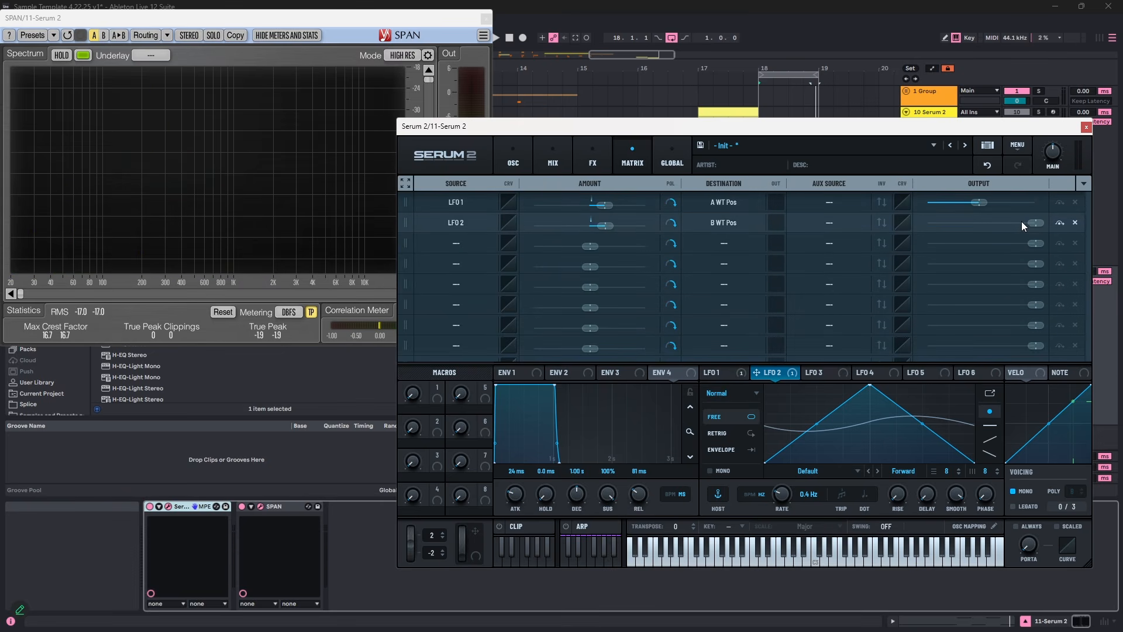
drag(1035, 223, 965, 209)
key(space)
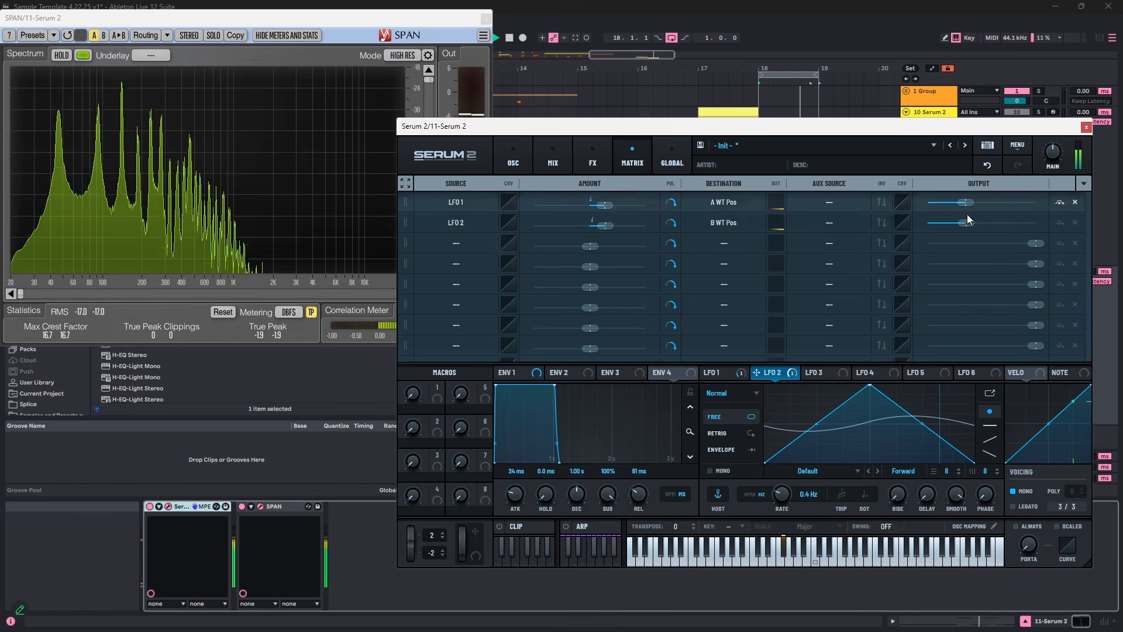
click(591, 153)
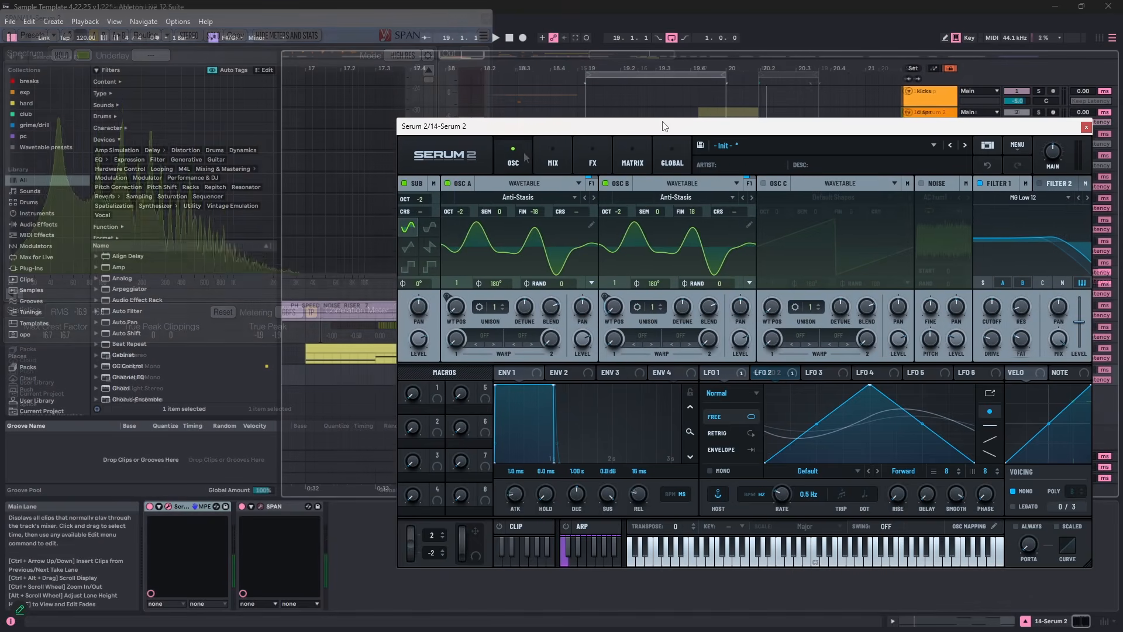
- Set Filter 1's main output to None and send its signal to bus 2
drag(663, 126, 529, 116)
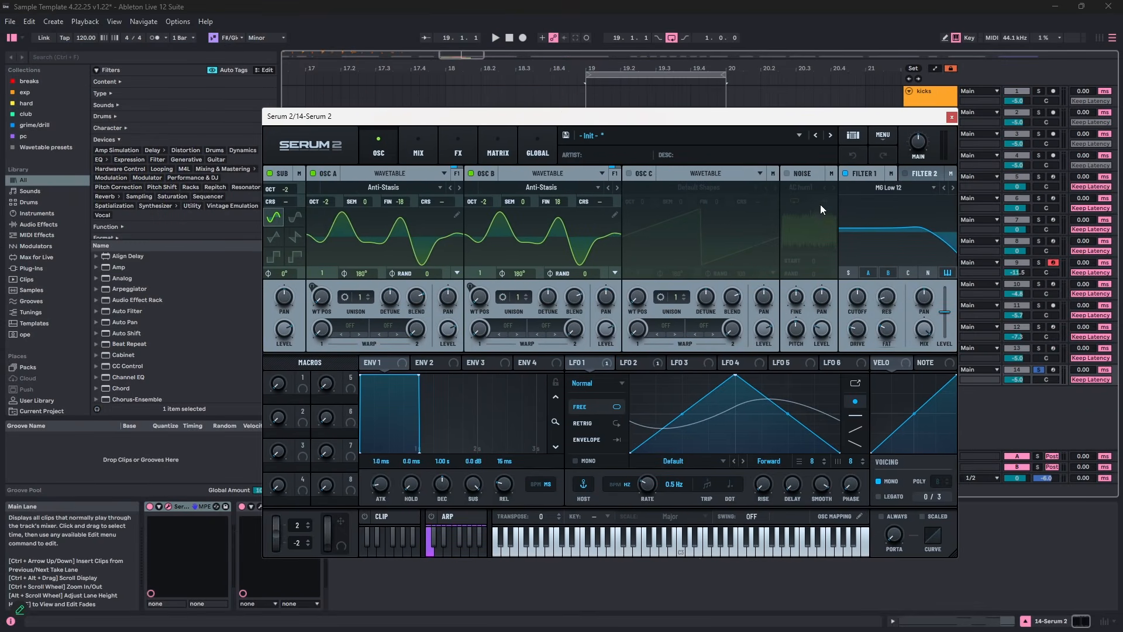
click(891, 171)
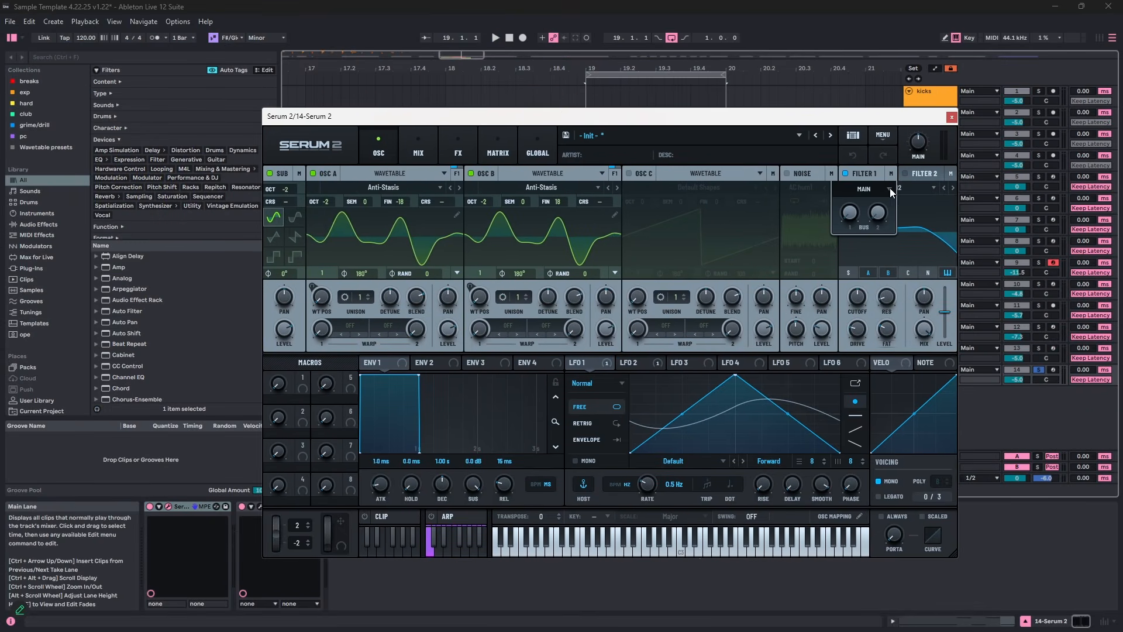
click(889, 187)
click(876, 242)
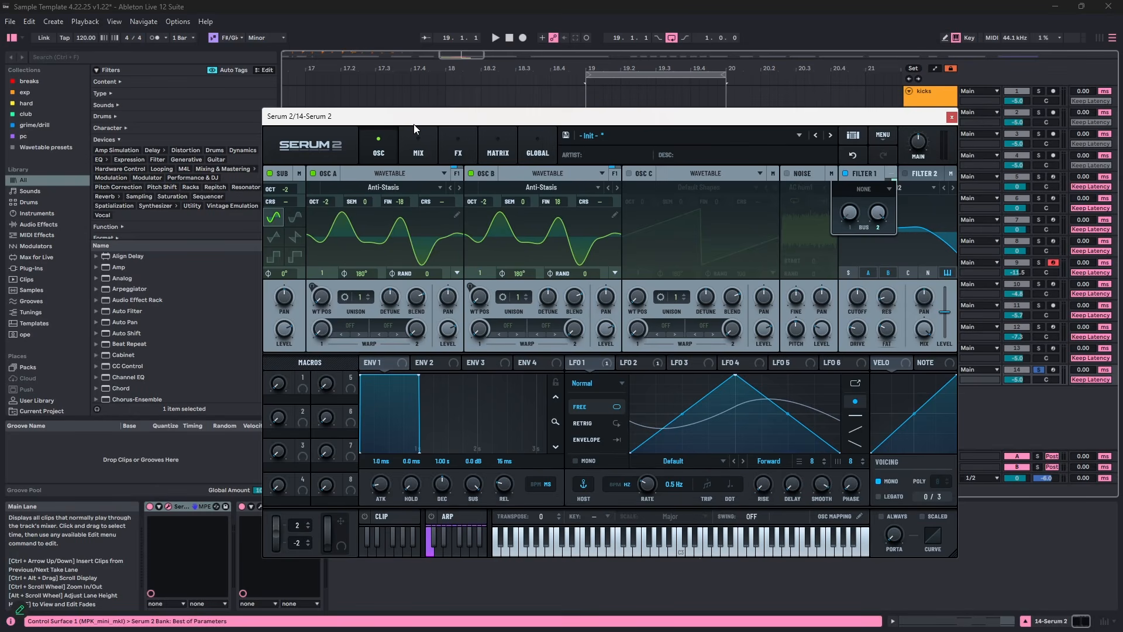
- Move the compressor, distortion, chorus and utility from the main effects chain to bus 2
click(415, 141)
click(445, 145)
drag(313, 263, 374, 202)
click(298, 174)
click(299, 174)
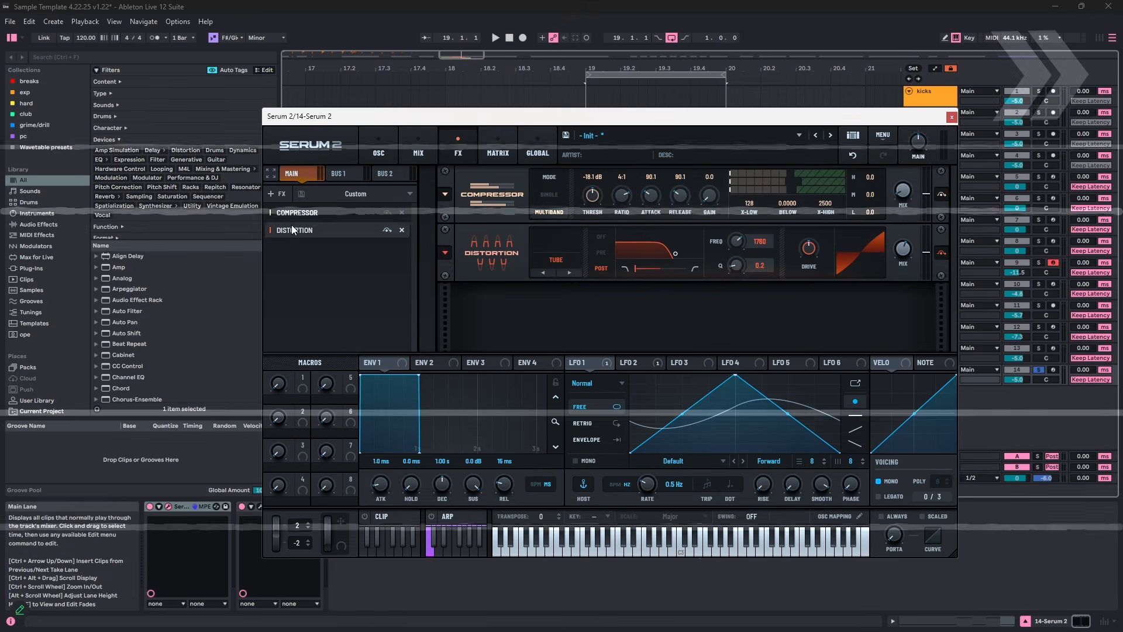
drag(292, 229, 374, 202)
click(293, 178)
drag(292, 209, 378, 177)
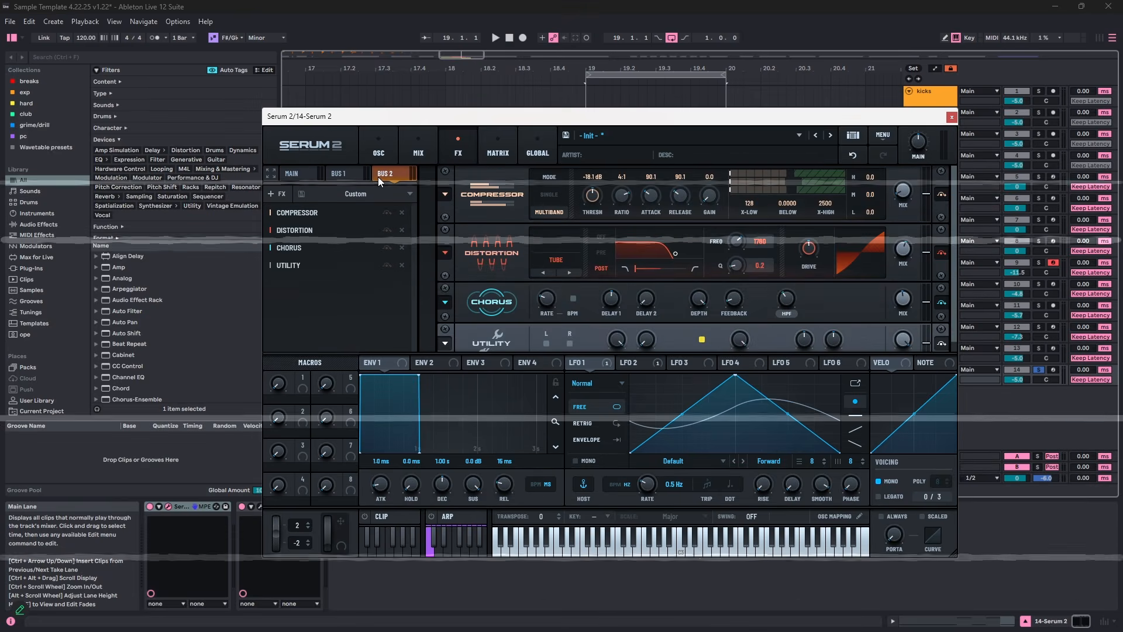
- Set the sub oscillator's main output to None and its bus 1 send to 100%
click(378, 146)
click(299, 177)
click(325, 189)
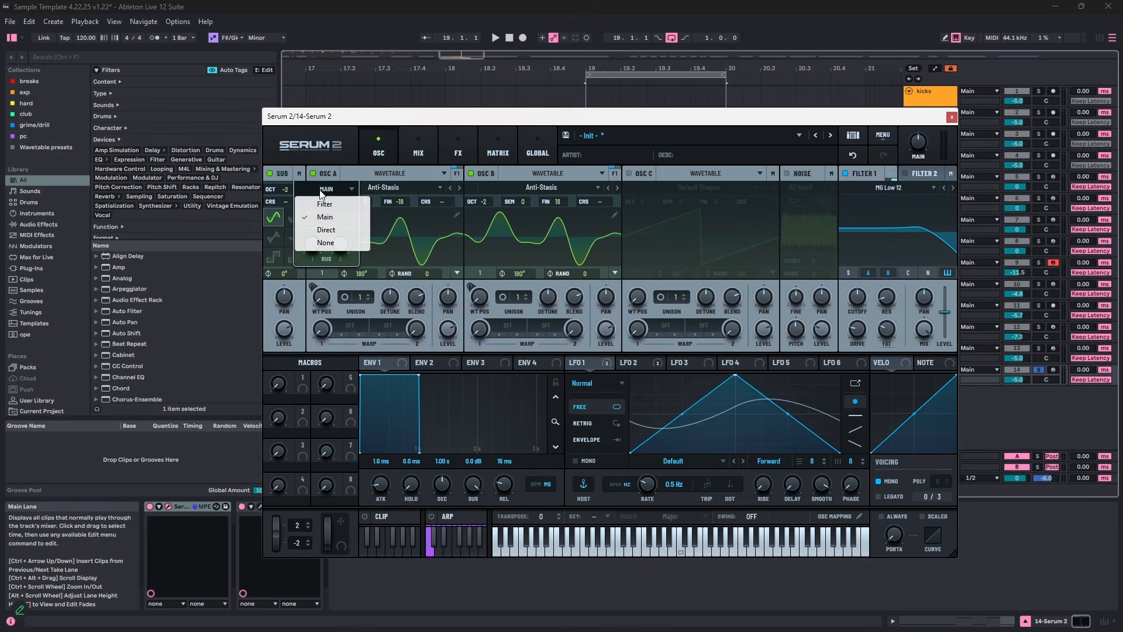
click(321, 242)
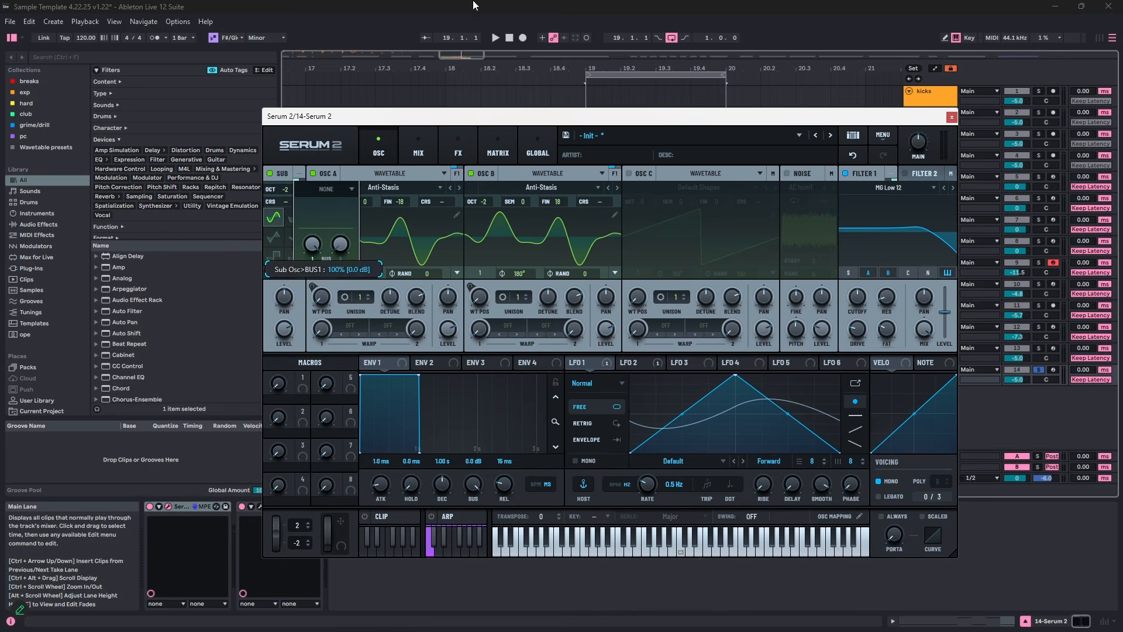
- Add a Splitter L/H to the bus 2 chain with a crossover of 100, and place a Utility in its lows band
click(435, 148)
click(448, 145)
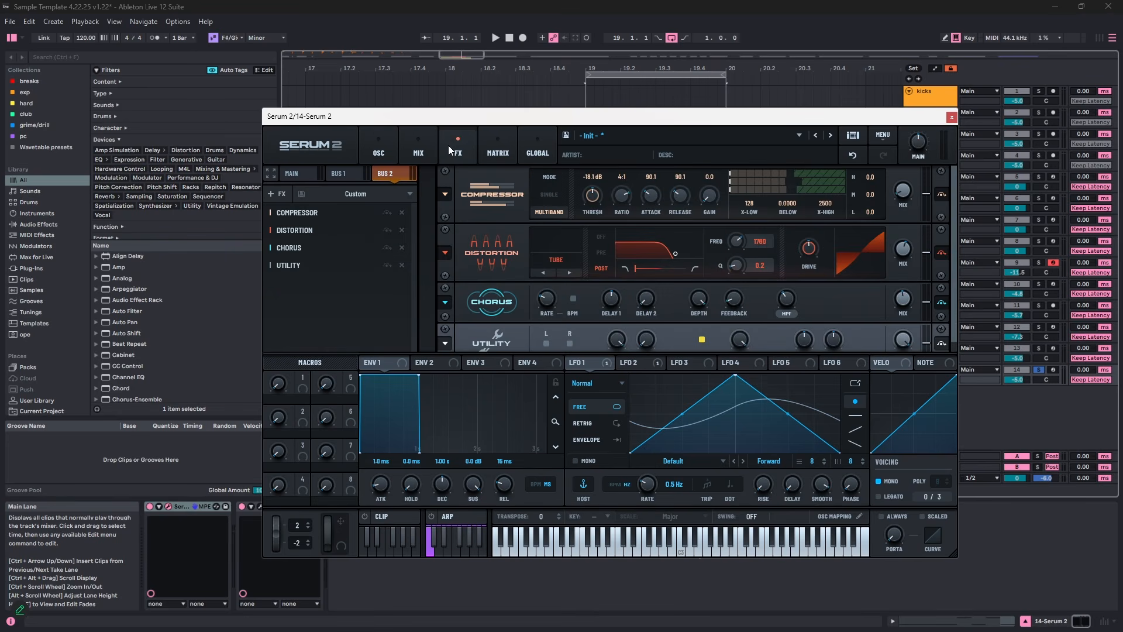
click(349, 196)
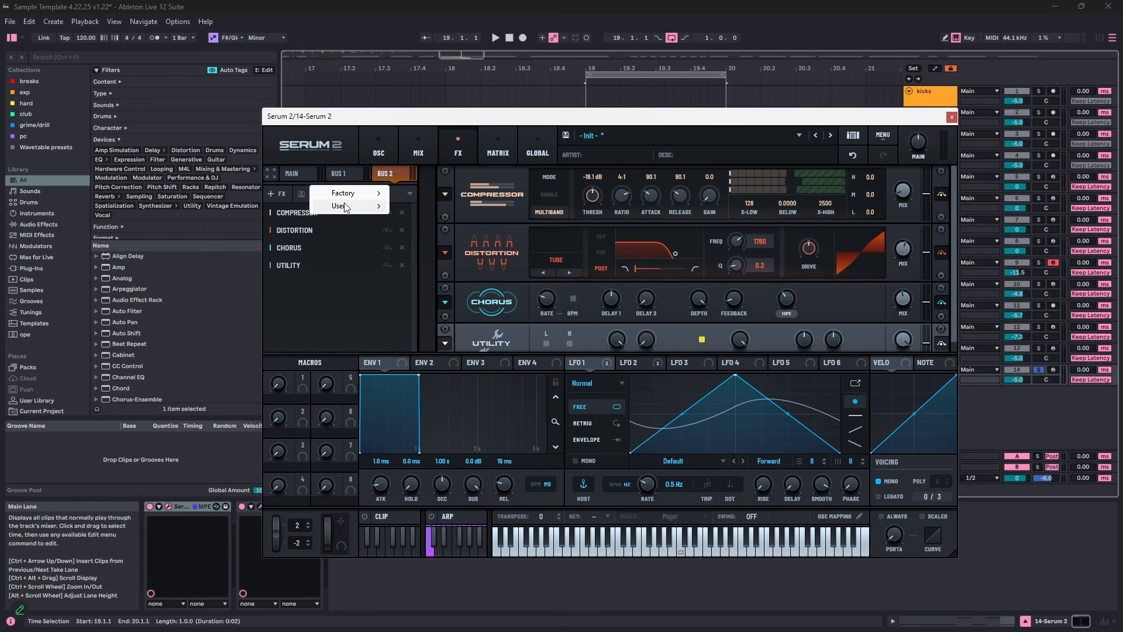
click(275, 193)
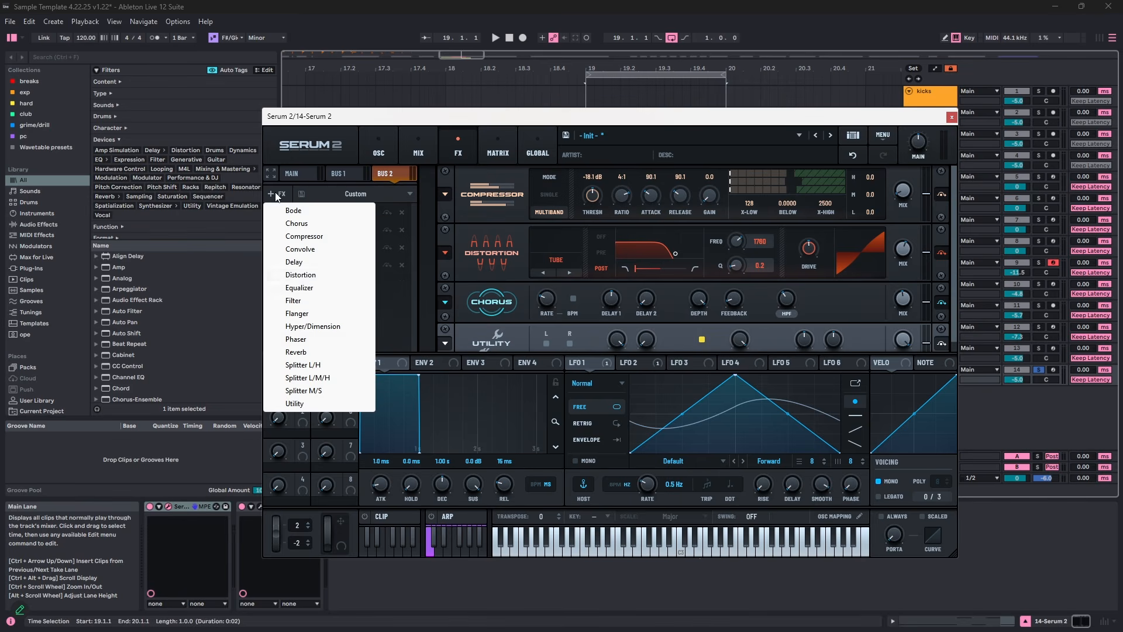
click(343, 365)
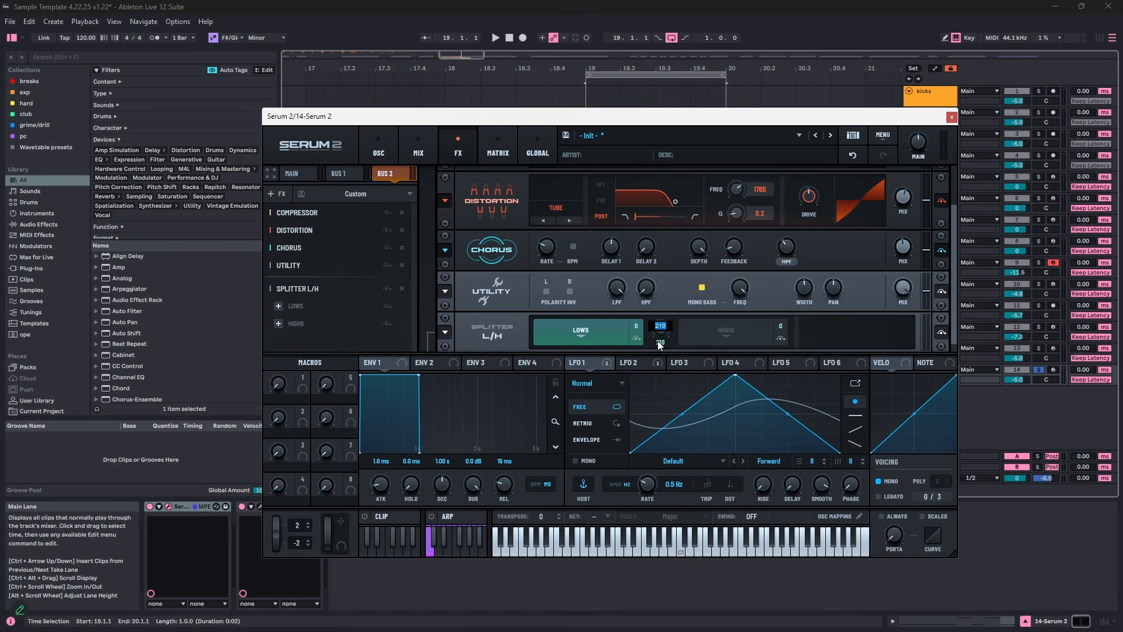
text(100)
click(278, 306)
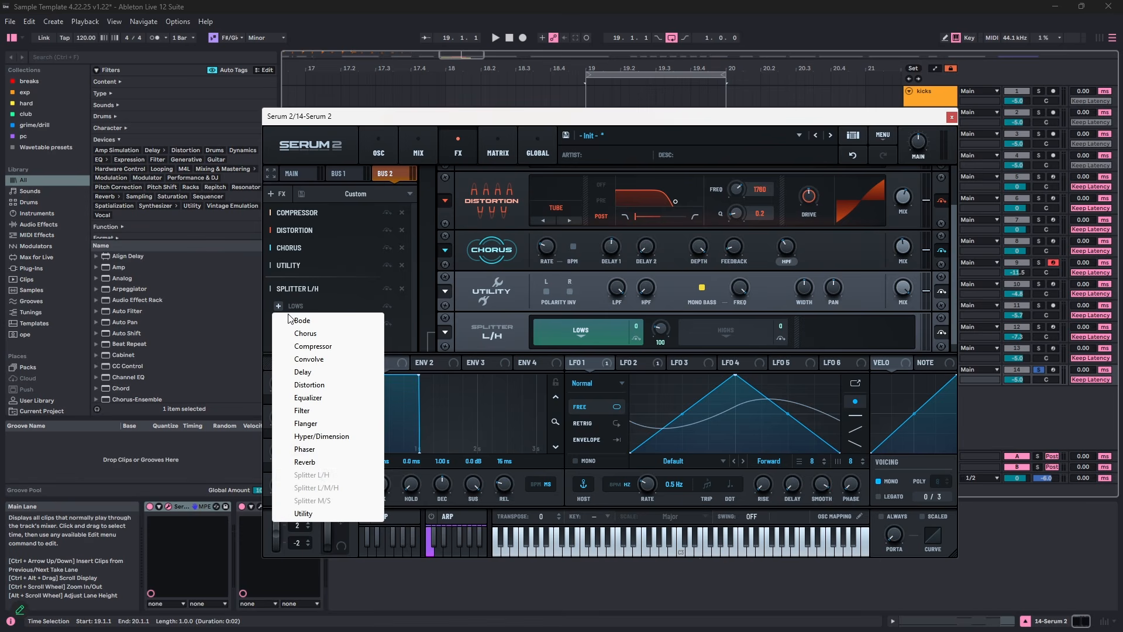
click(305, 514)
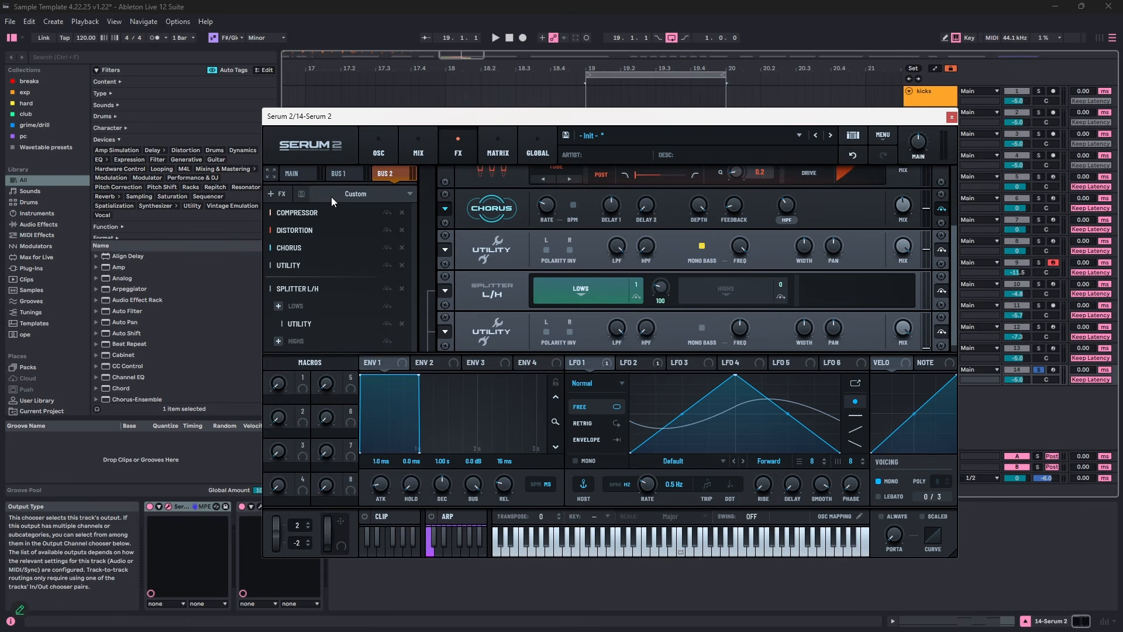
- Load the user effects preset "sine sub chain" on bus 1 and set its compressor threshold to -18.1 dB during playback
click(342, 176)
click(351, 193)
mouse_move(353, 197)
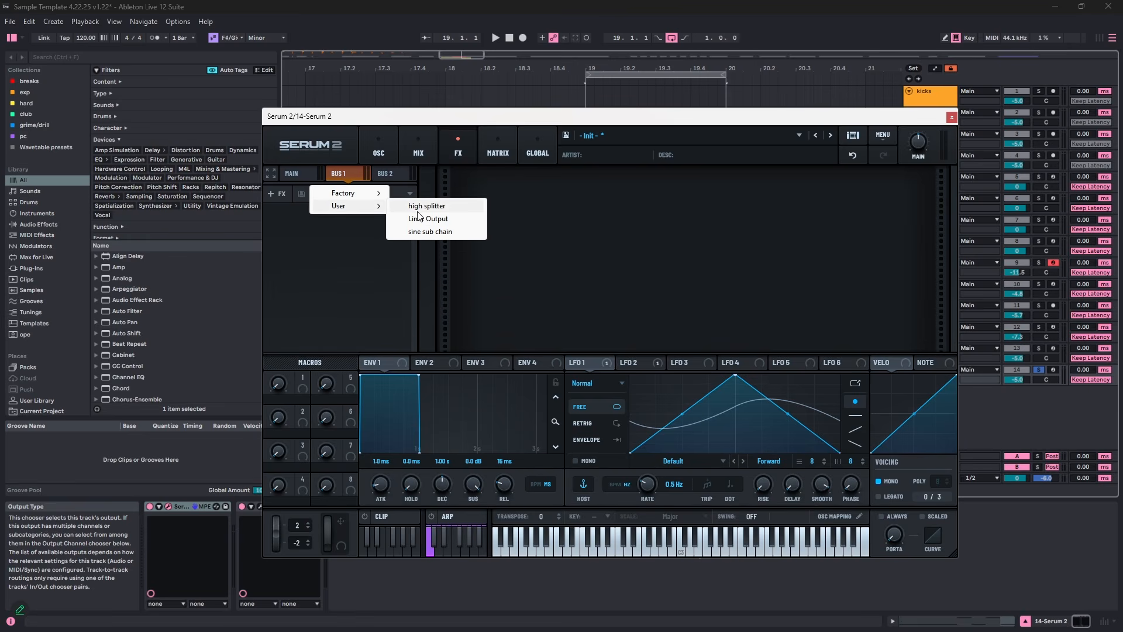
click(426, 231)
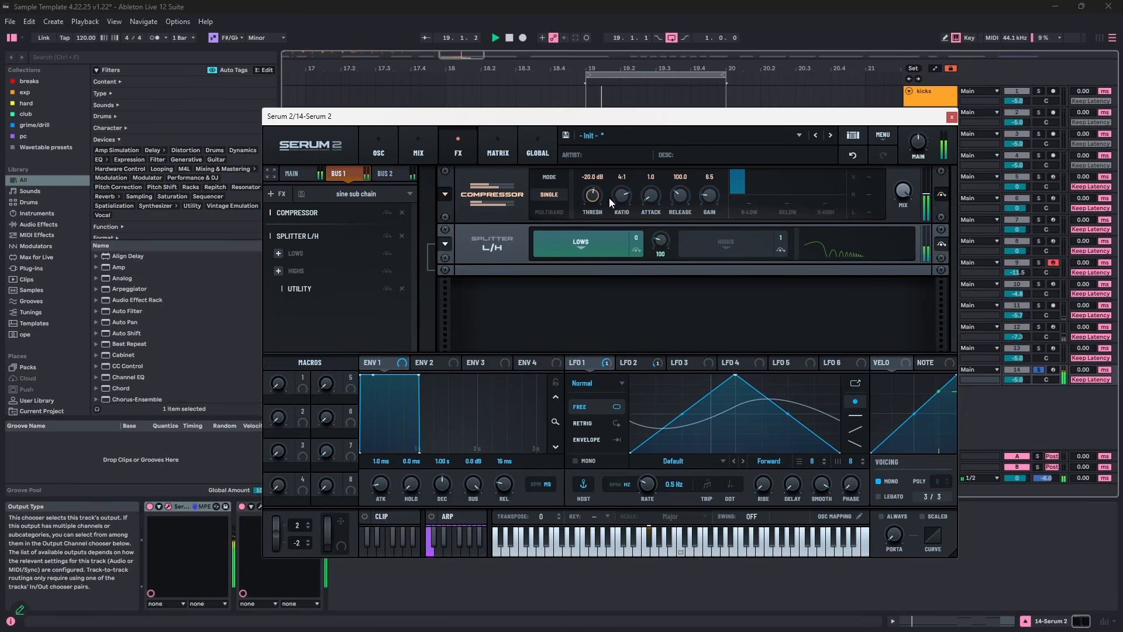
drag(602, 196, 592, 192)
key(space)
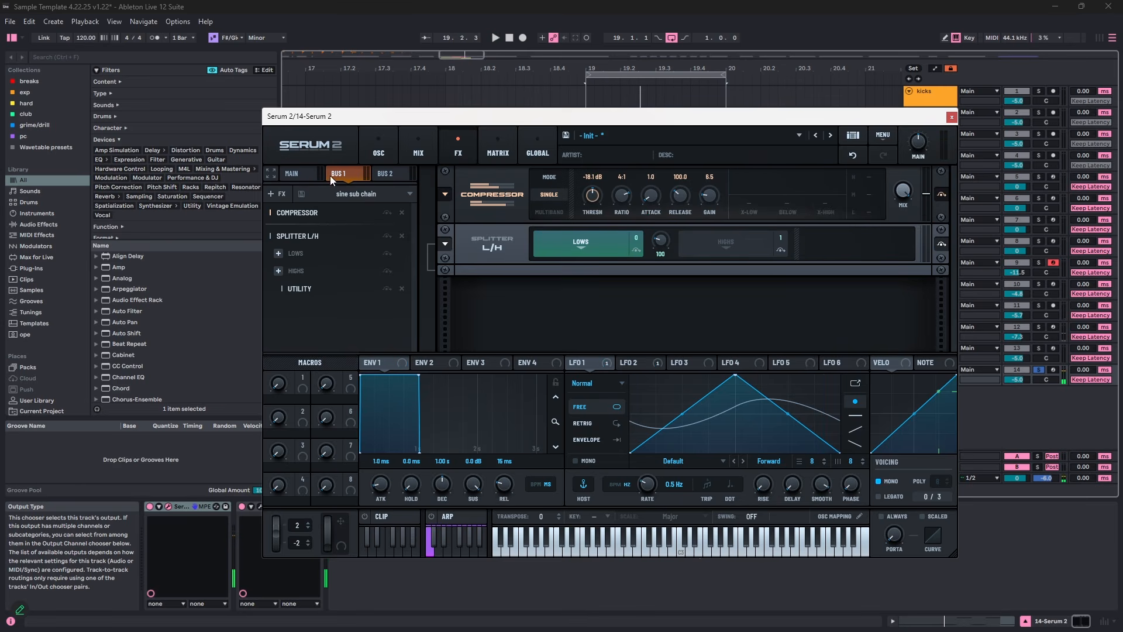
- Load the user effects preset "Limit Output" on the main effects chain
click(311, 172)
click(328, 191)
mouse_move(337, 209)
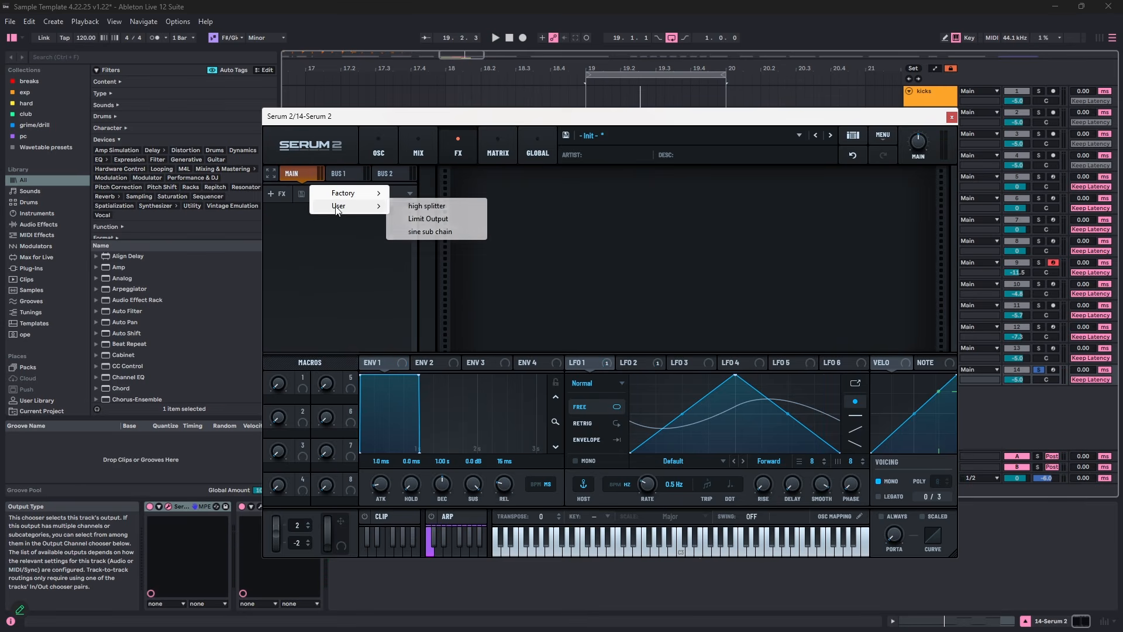
click(404, 219)
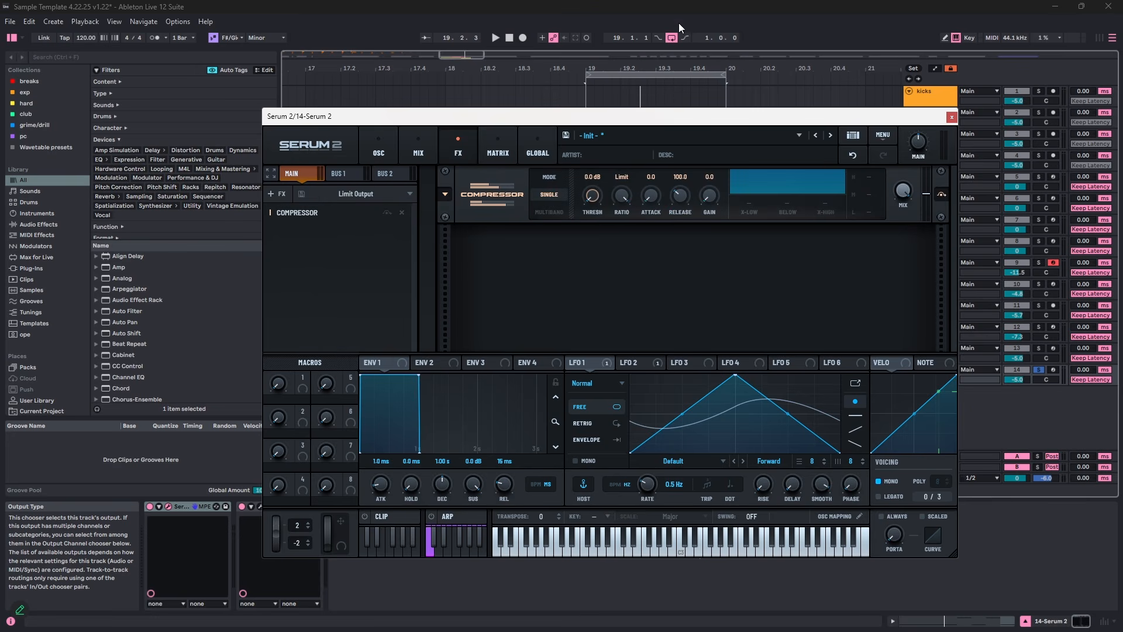
- Lower the main limiter's threshold to -24.5 dB during playback and return it to 0 dB
key(space)
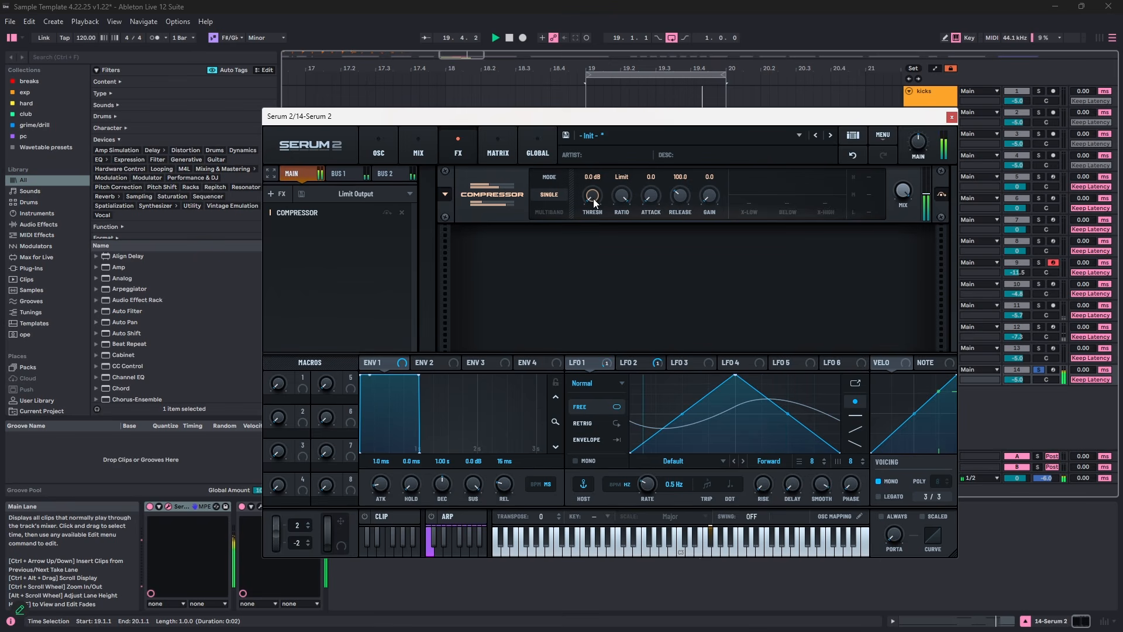
key(space)
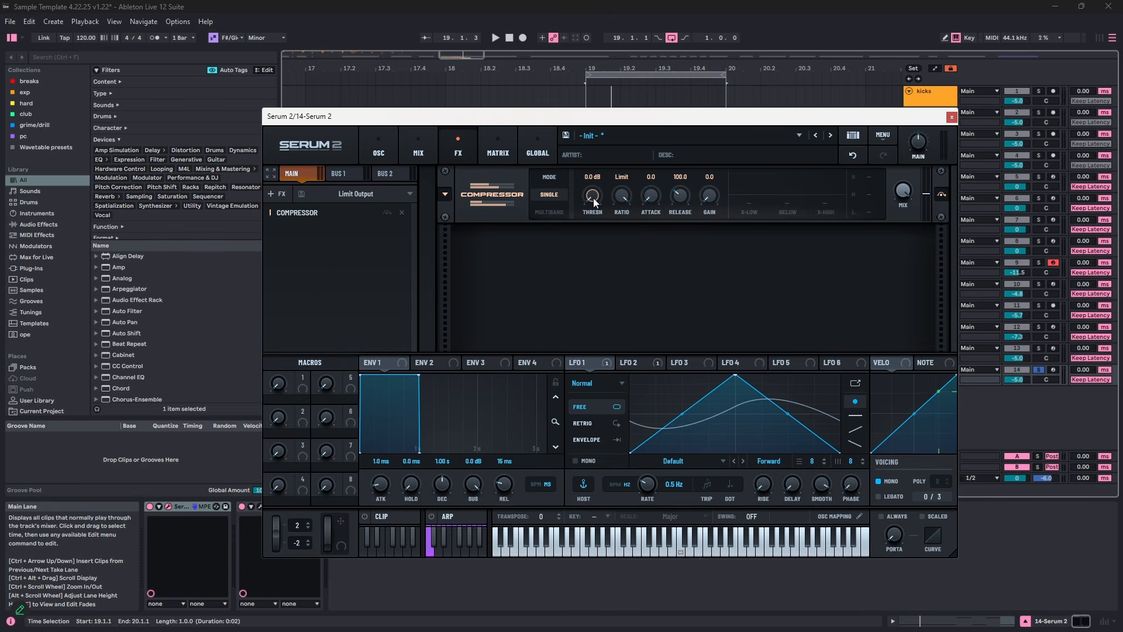
key(space)
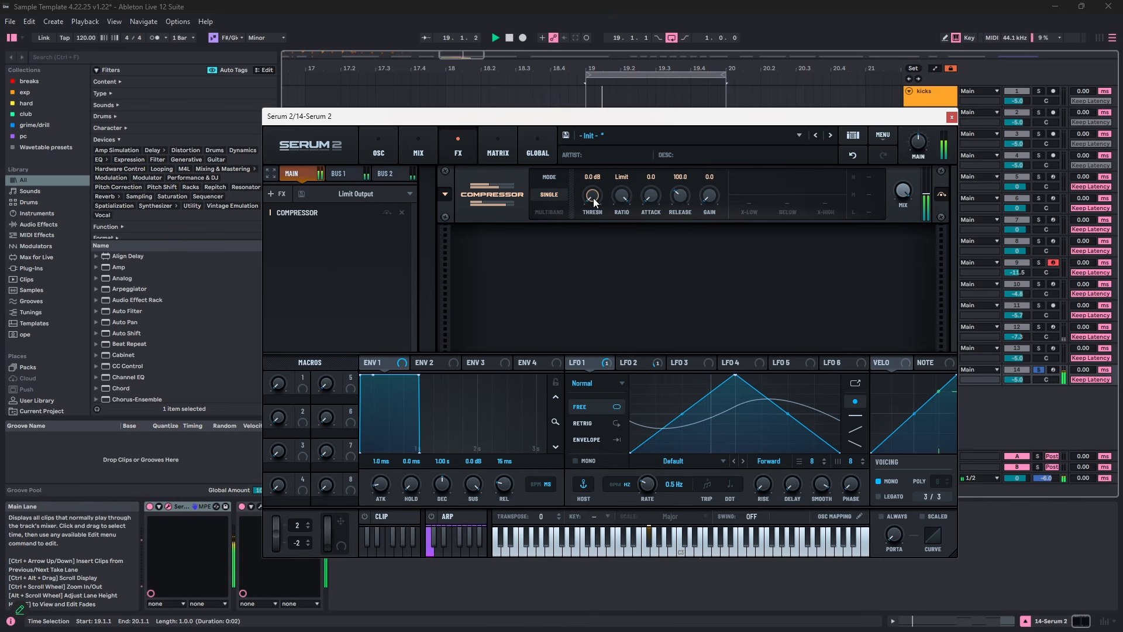
drag(594, 202, 593, 234)
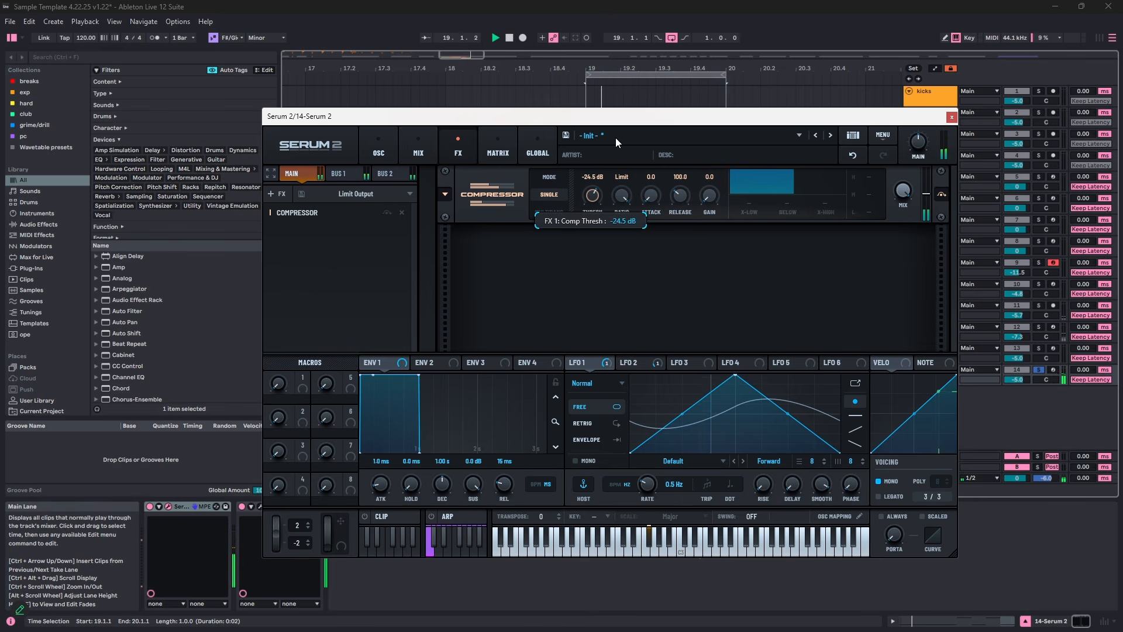
drag(615, 144, 616, 180)
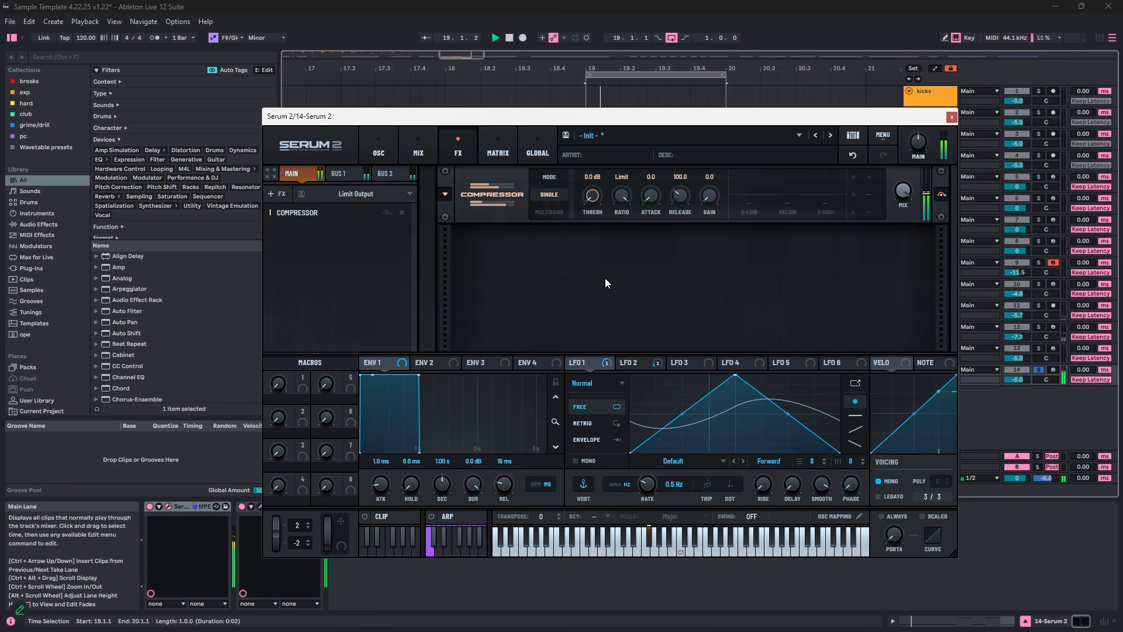
- Bypass the sub oscillator, play the patch without it, check the mixer and effects, and switch the sub back on
click(375, 151)
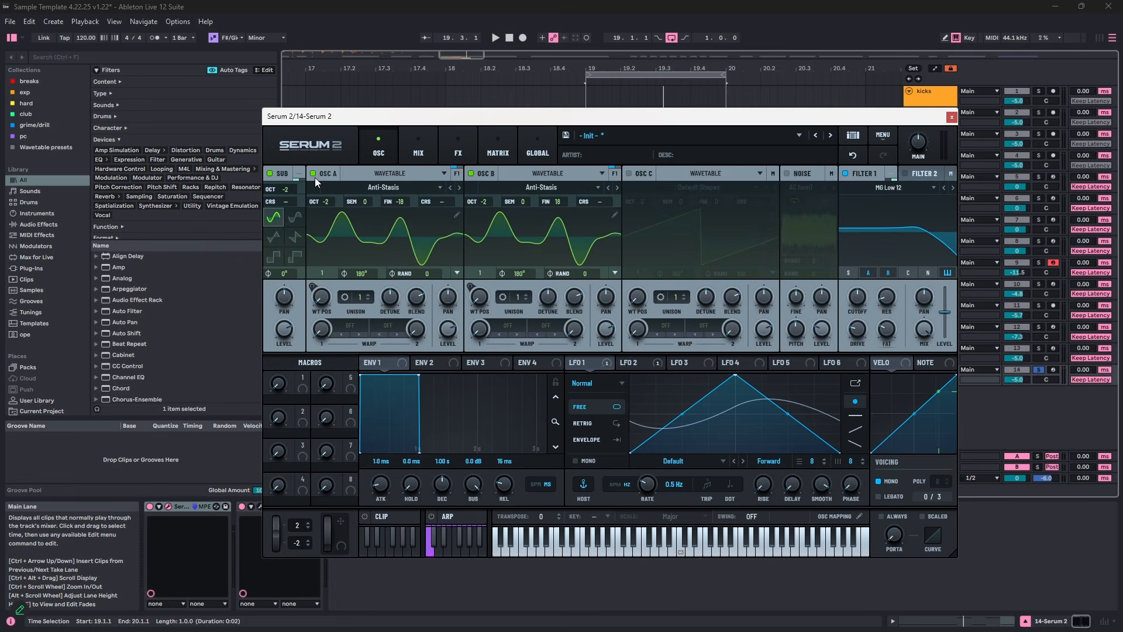
key(space)
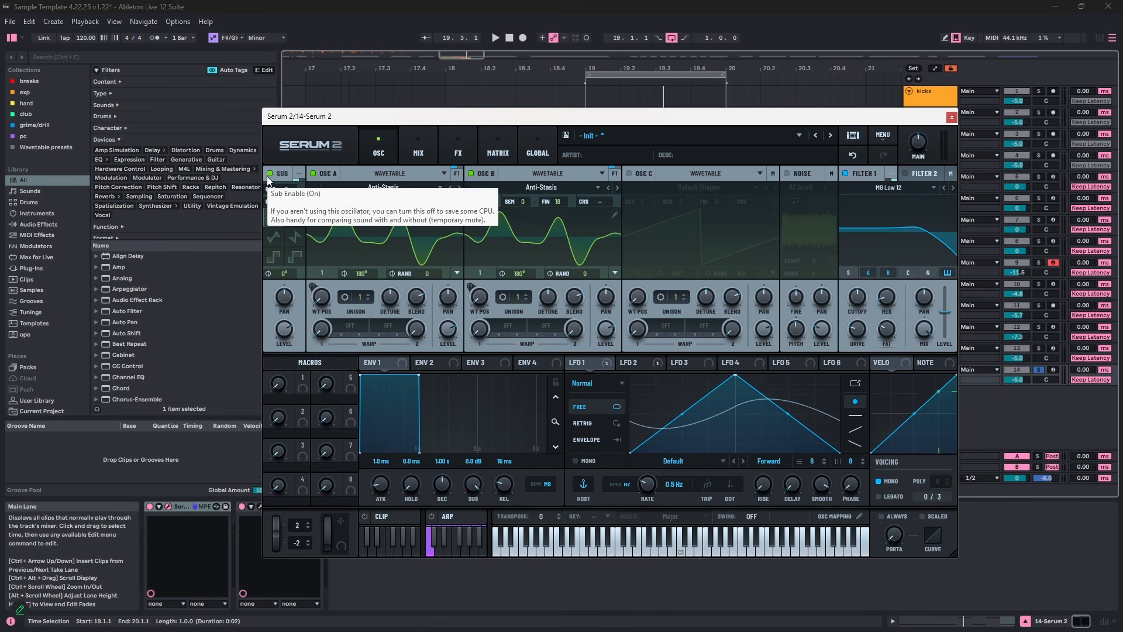
click(268, 174)
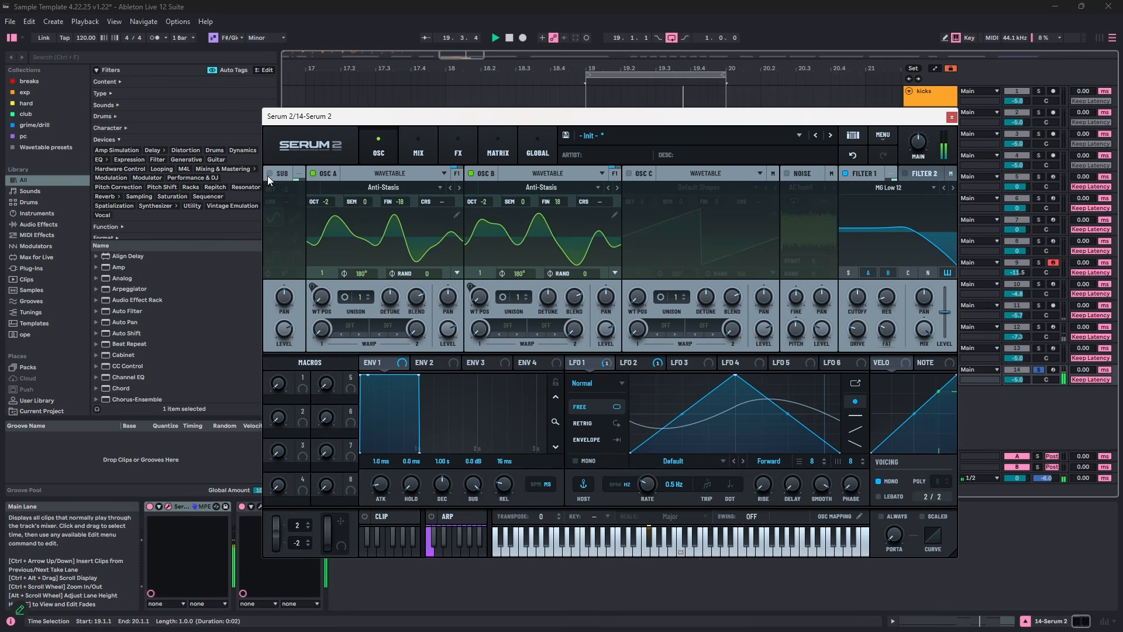
key(space)
click(418, 146)
click(472, 141)
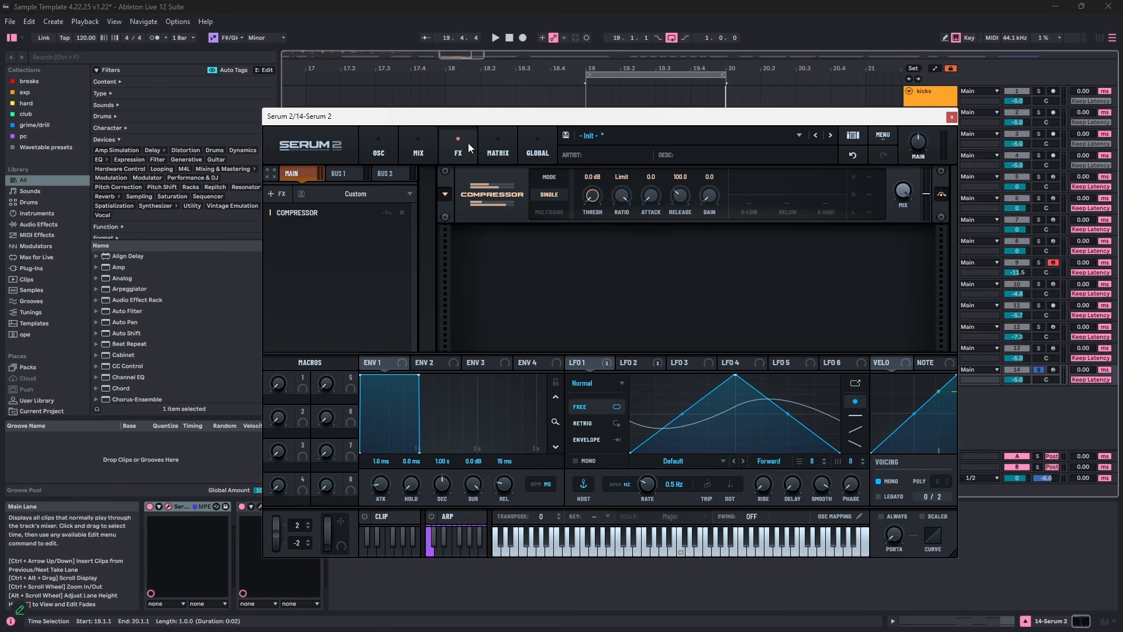
click(382, 144)
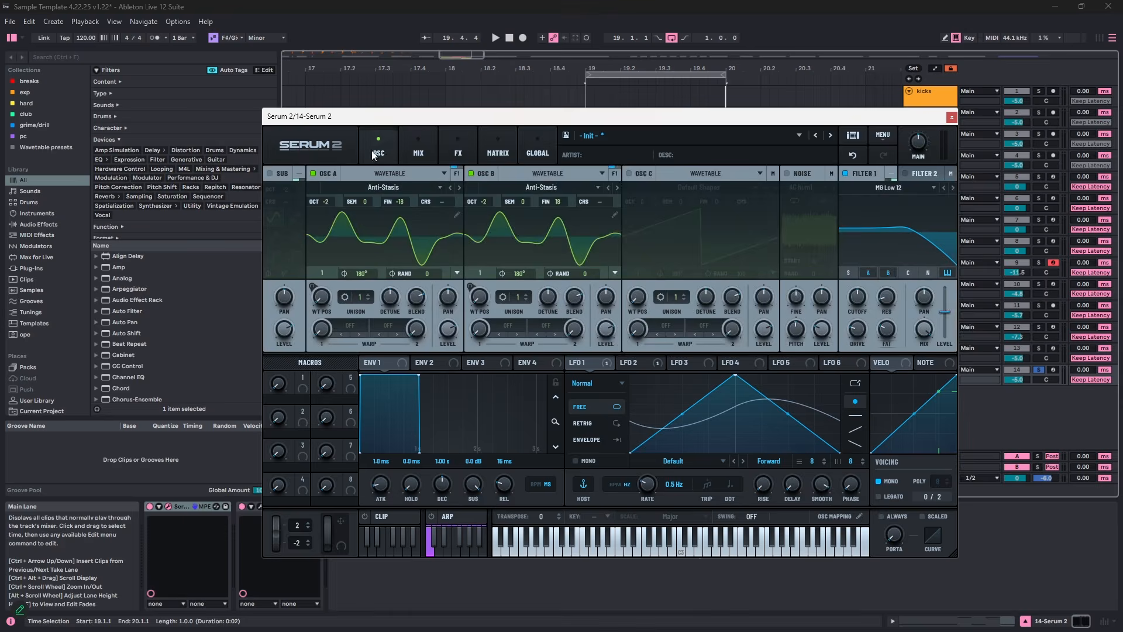
click(270, 173)
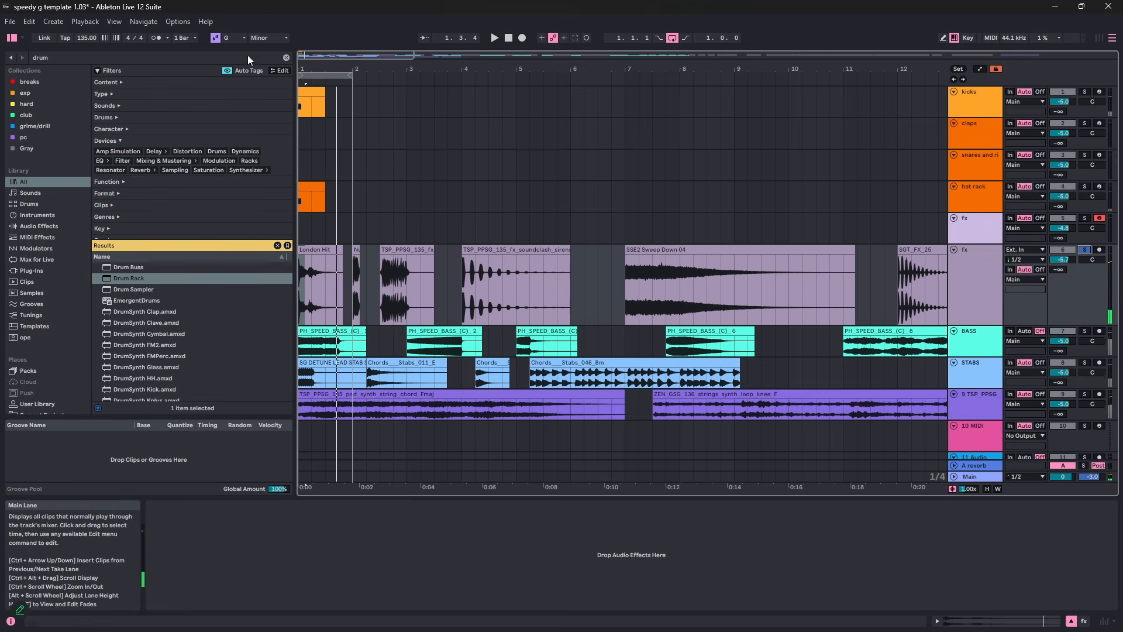
- Examine the drum rack on the upper fx track and play the London Hit clip on the fx track below
click(970, 232)
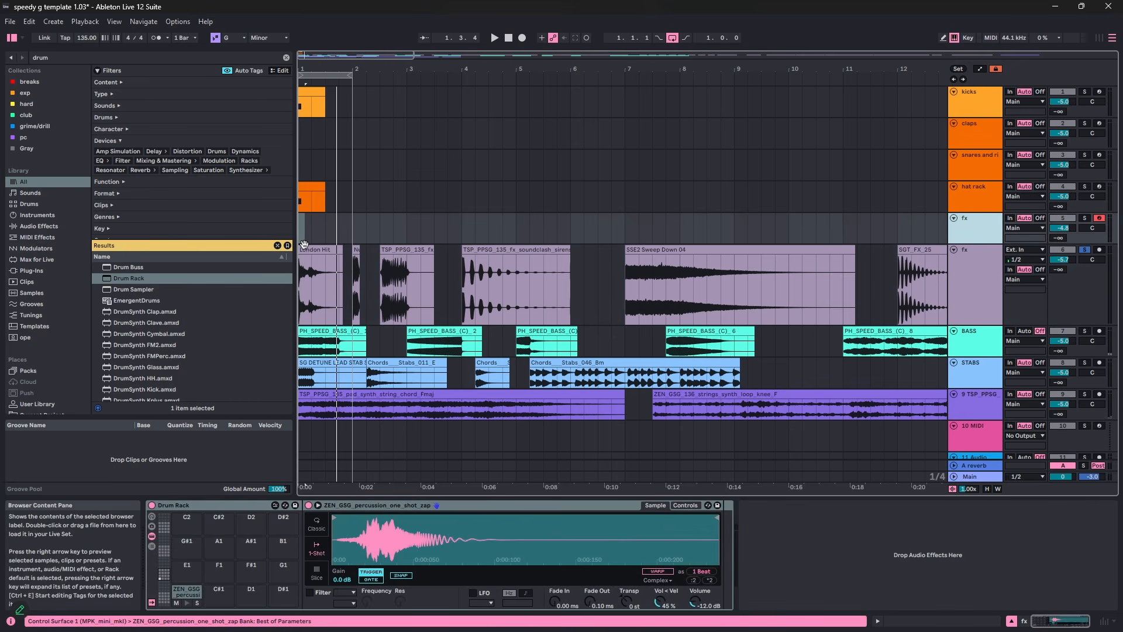
click(335, 250)
key(space)
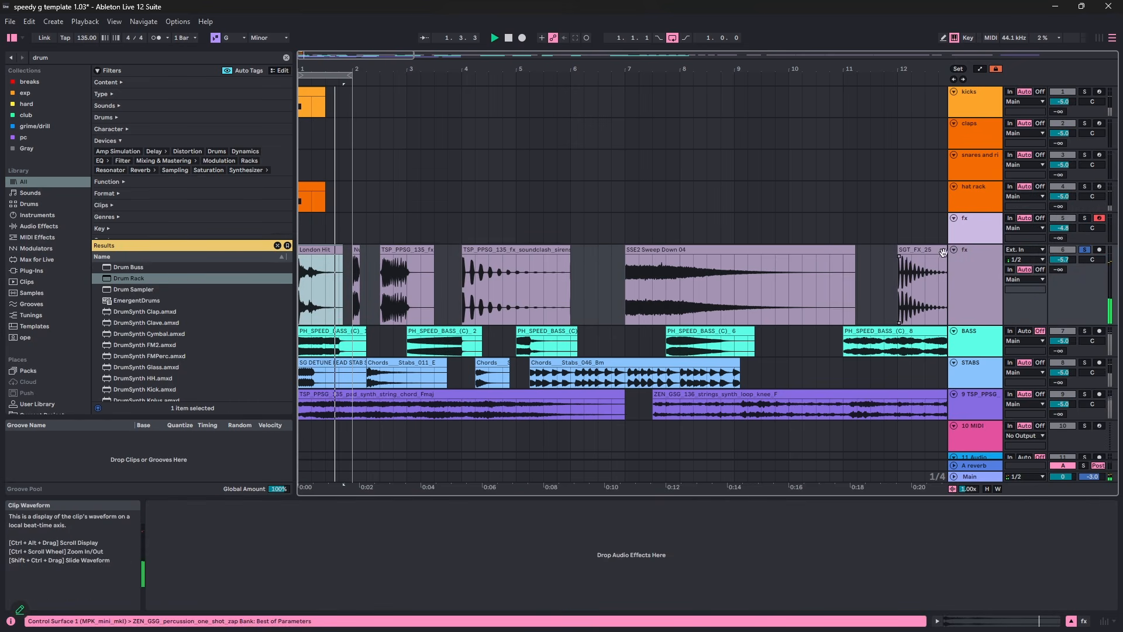
click(971, 232)
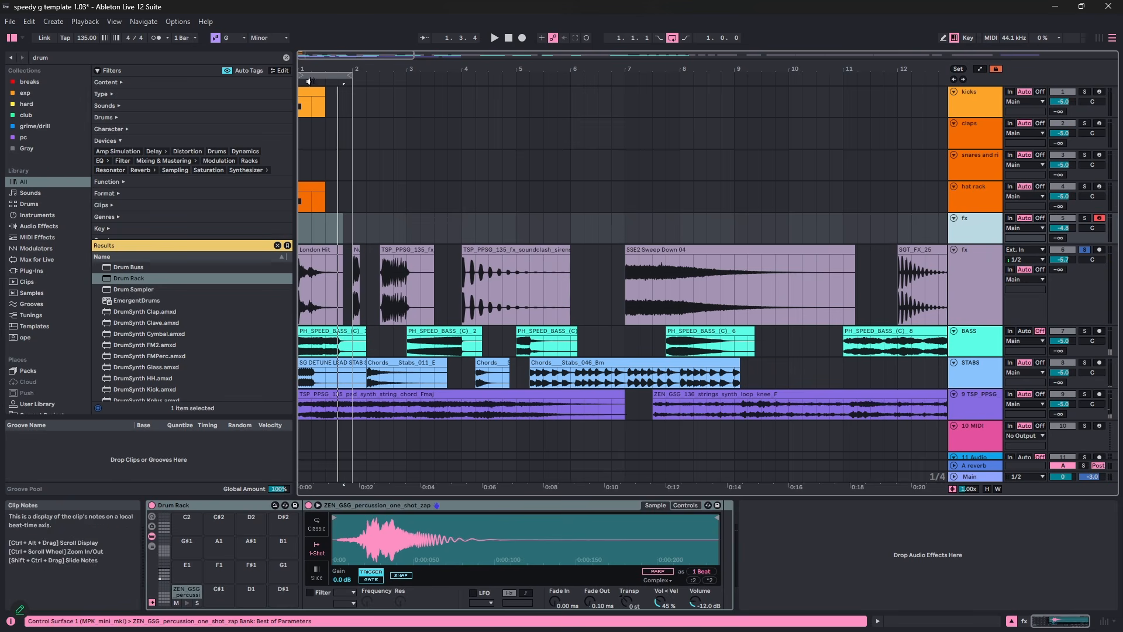
- Play the Null Scratch clip at bar 2 on the lower fx track and show the drum rack on the fx track above
drag(359, 69, 483, 239)
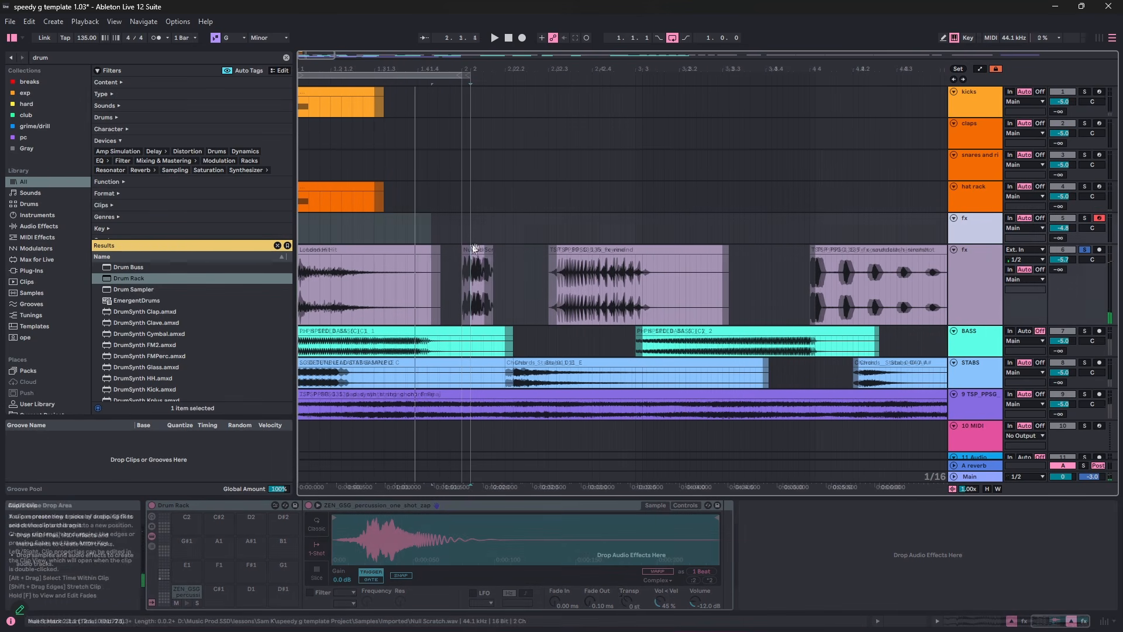
click(481, 250)
key(space)
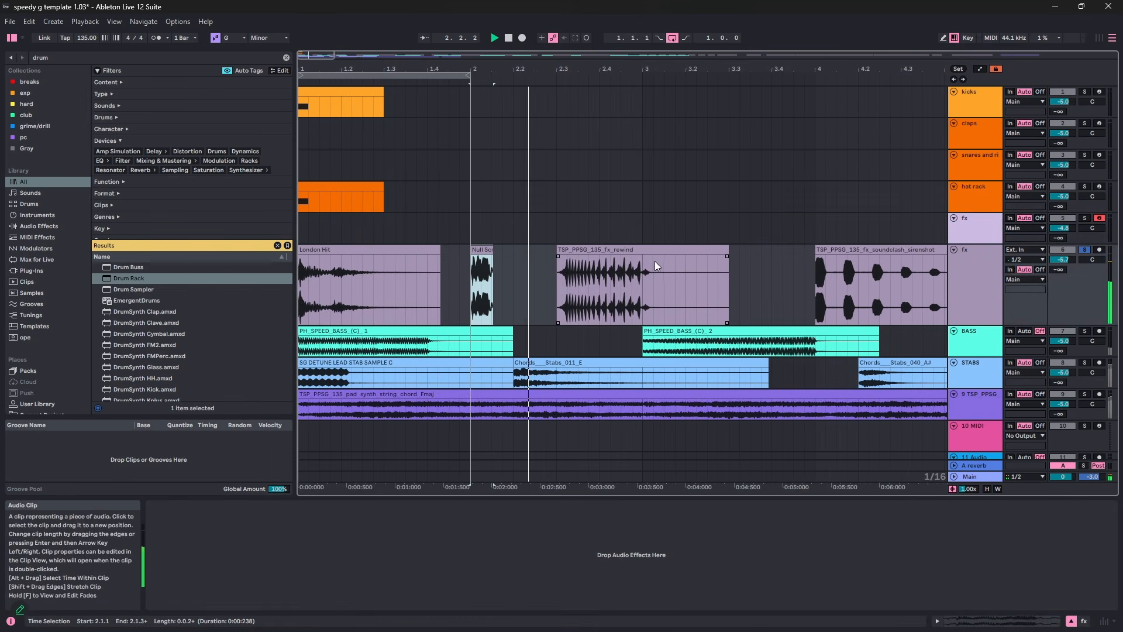
key(space)
key(space)
key(space)
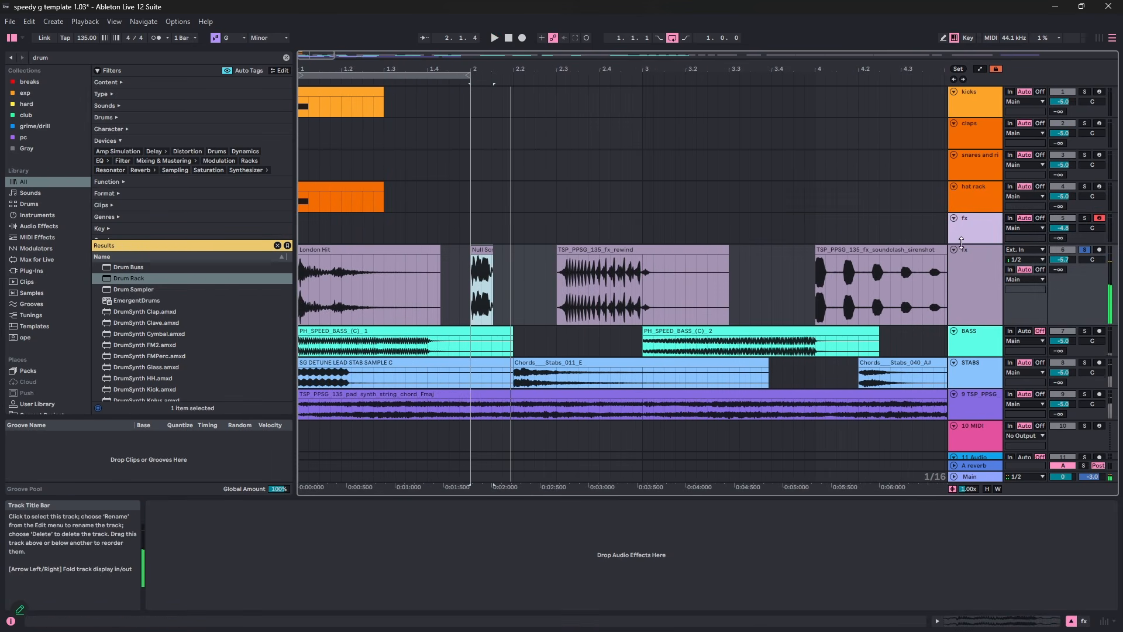
click(968, 233)
key(space)
key(space)
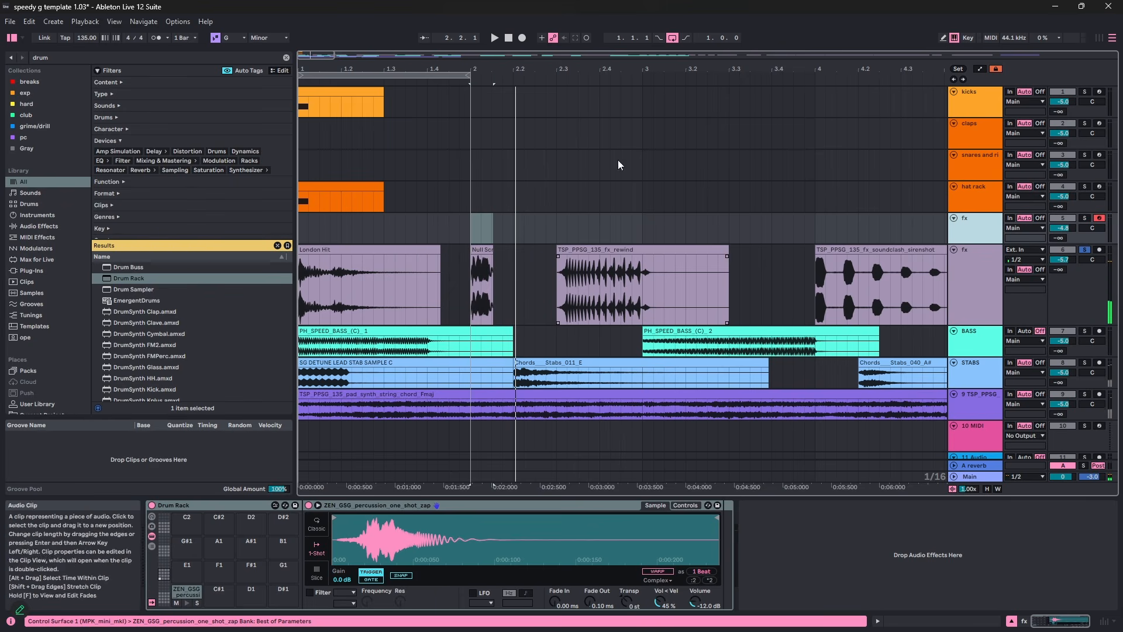
- Play the PH_SPEED_RAGGA_3 clip at bar 36 on the lower fx track
drag(650, 65, 650, 17)
drag(381, 69, 329, 33)
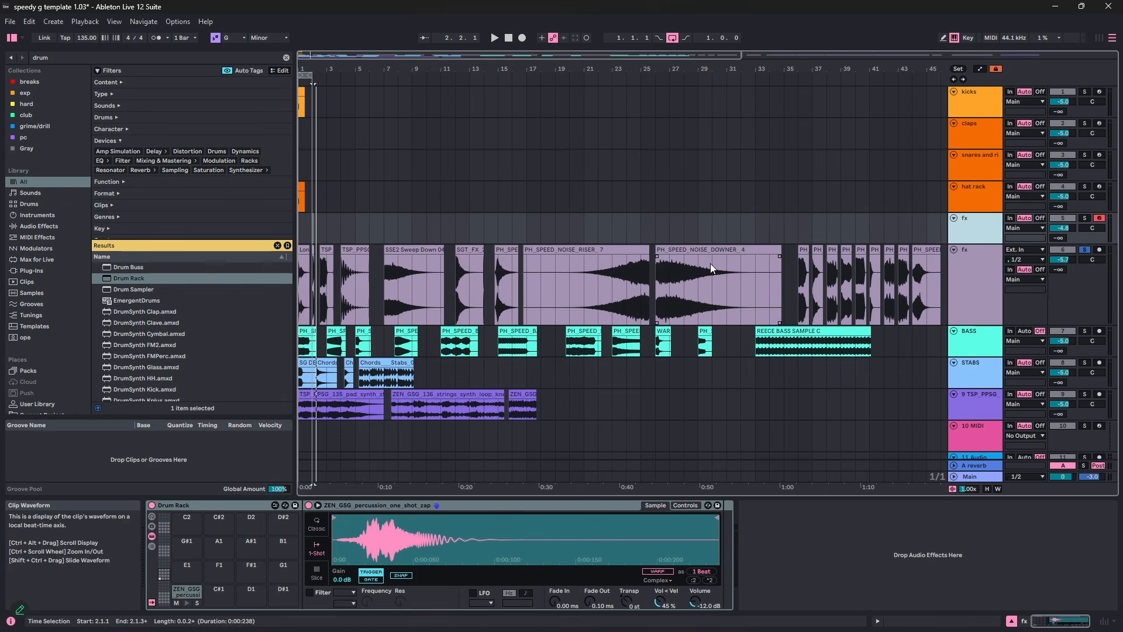
drag(889, 66, 685, 94)
click(506, 250)
key(space)
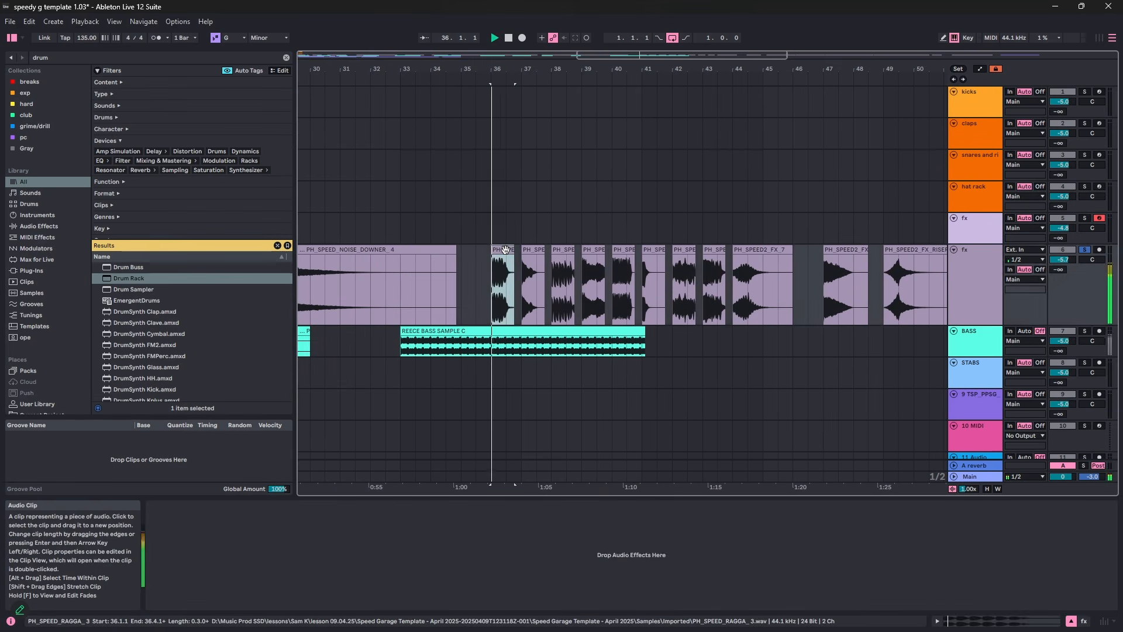
key(space)
click(980, 283)
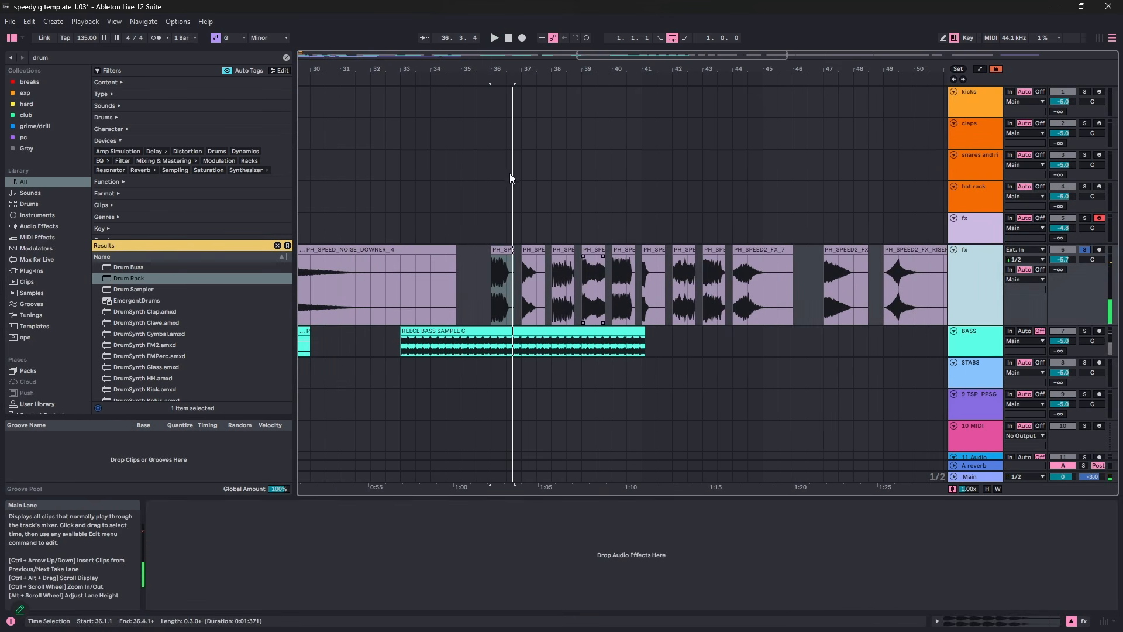
drag(510, 69, 577, 135)
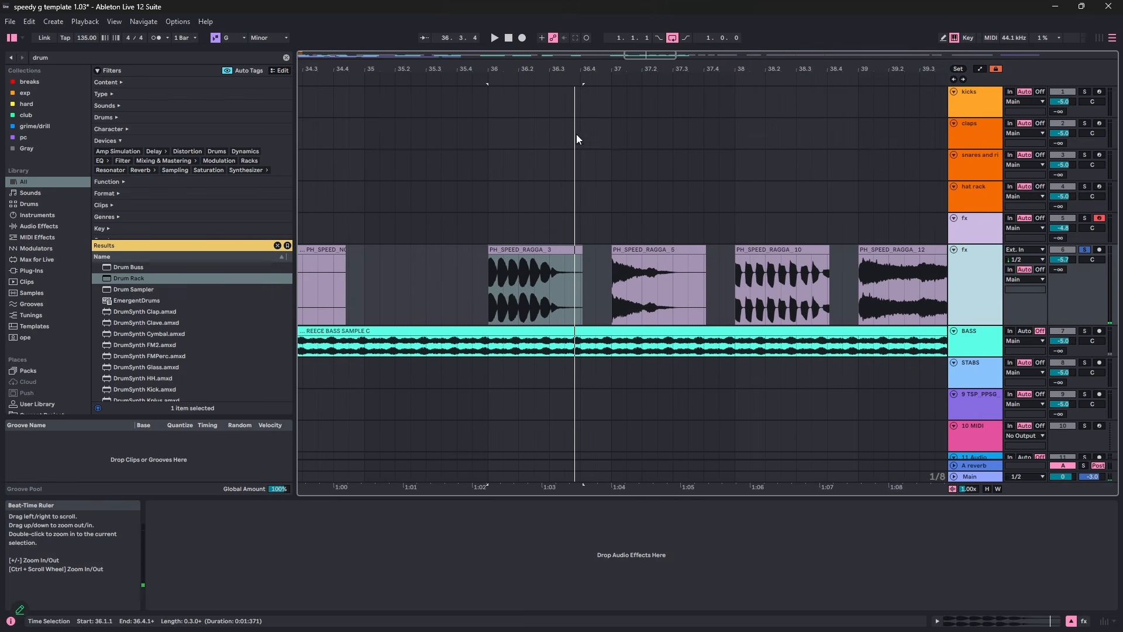
click(559, 266)
key(space)
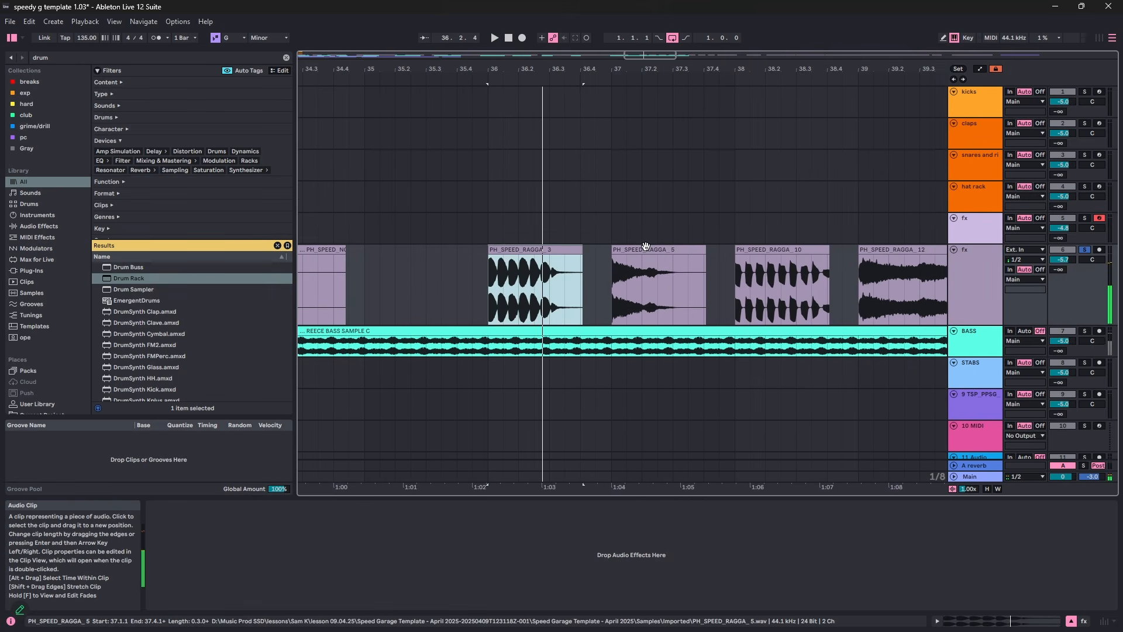
- Play the PH_SPEED_RAGGA_5, PH_SPEED_RAGGA_10 and PH_SPEED_RAGGA_12 clips one after another
click(645, 245)
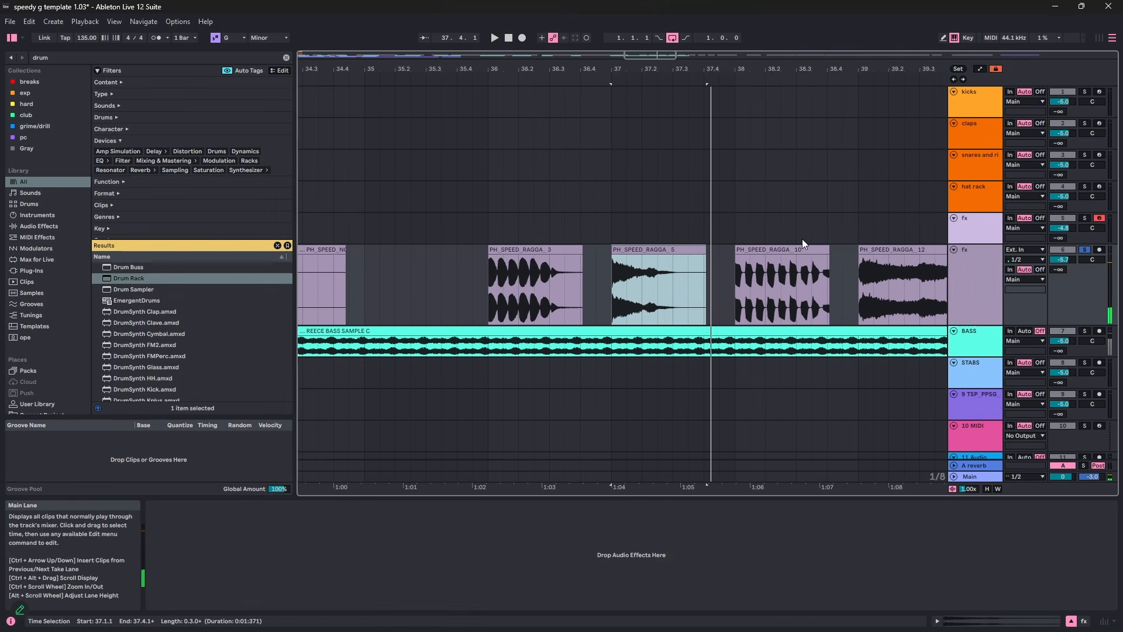
click(803, 247)
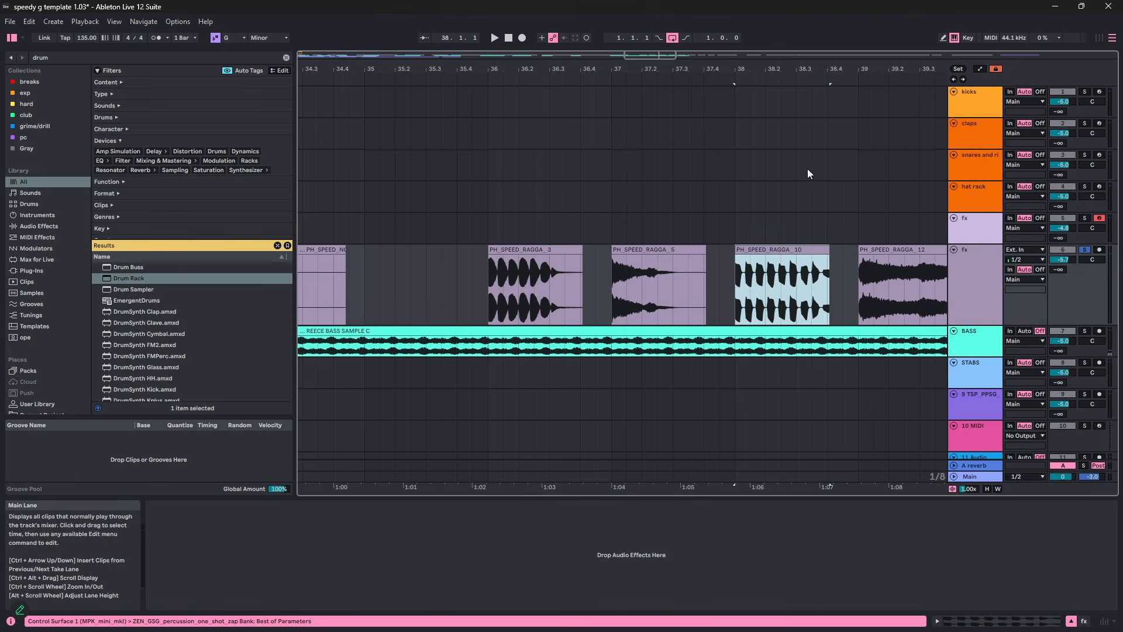
key(space)
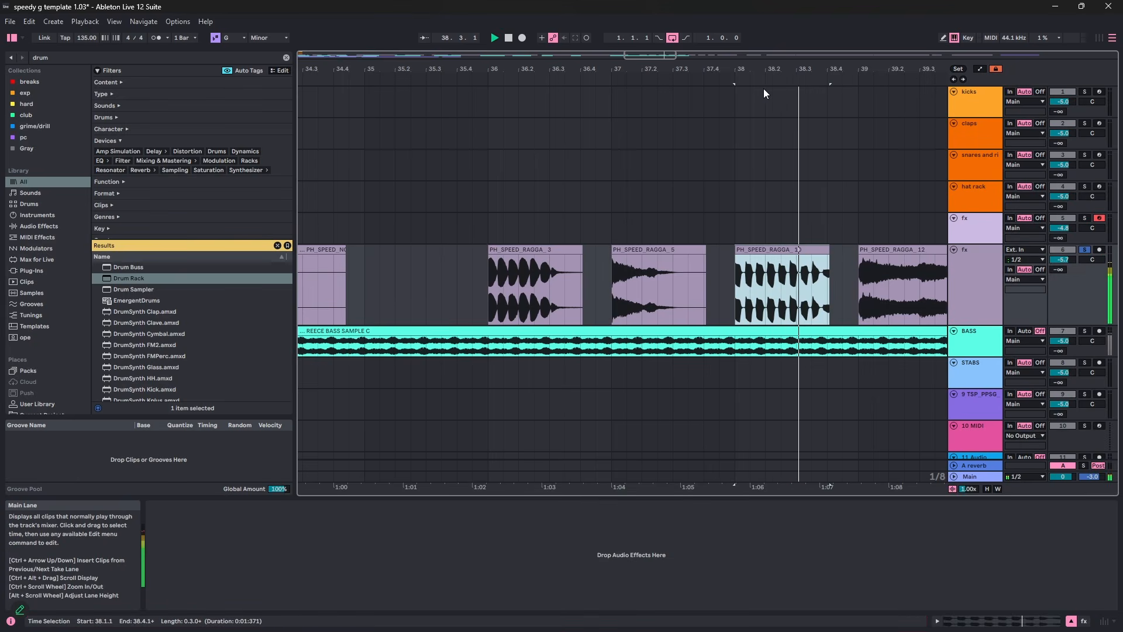
drag(763, 71, 429, 71)
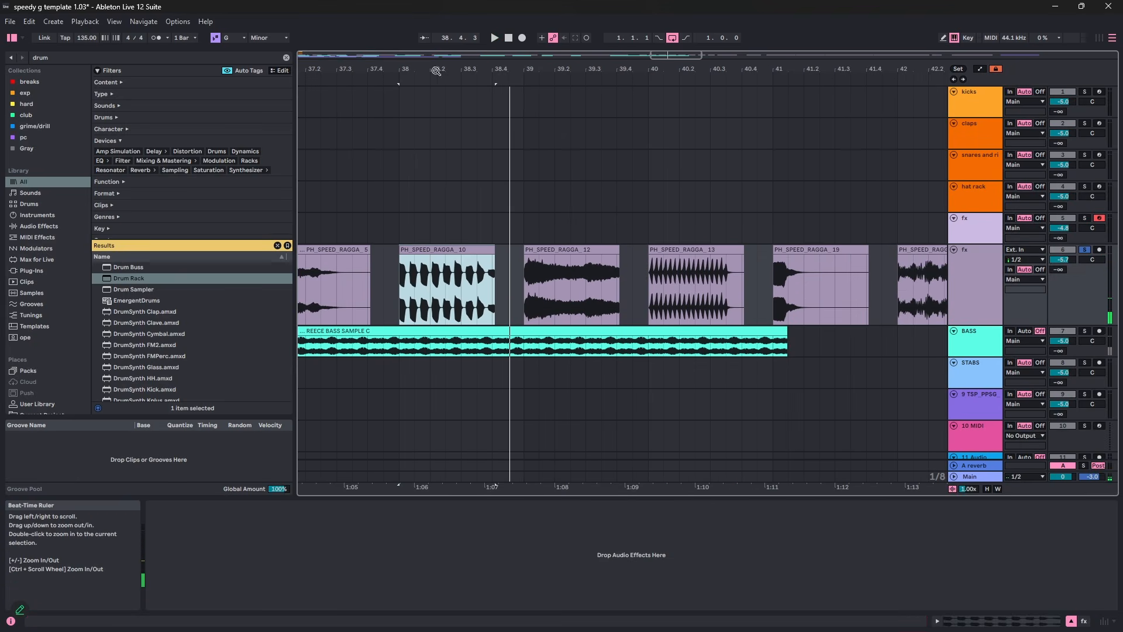
click(570, 250)
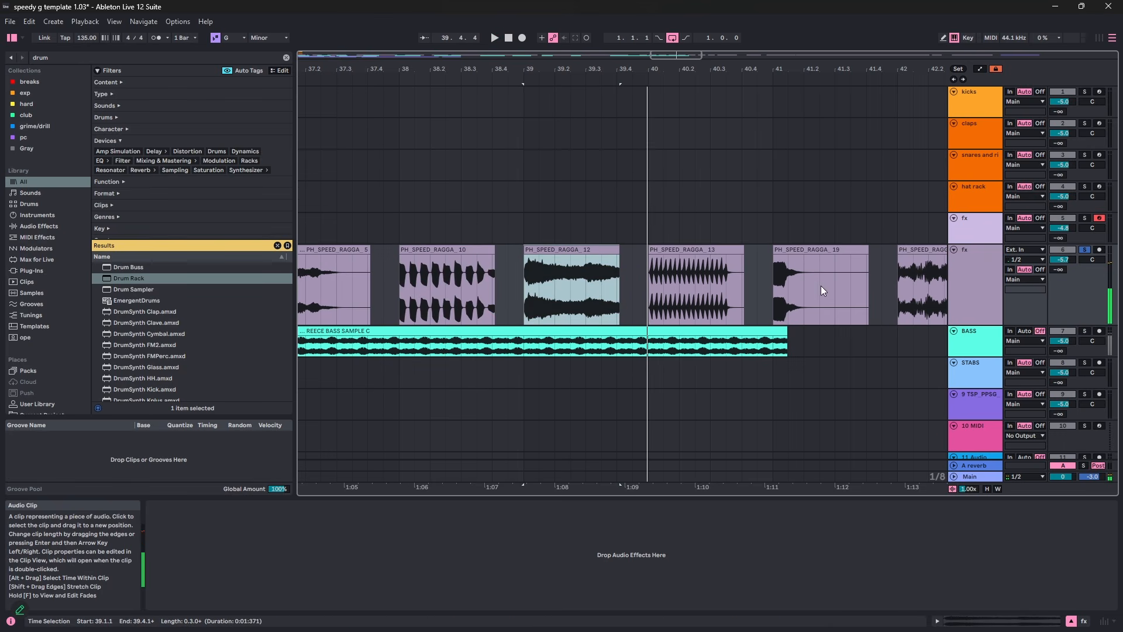
key(space)
- Play the PH_SPEED_RAGGA_13 and PH_SPEED_RAGGA_19 clips on the lower fx track
click(701, 250)
key(space)
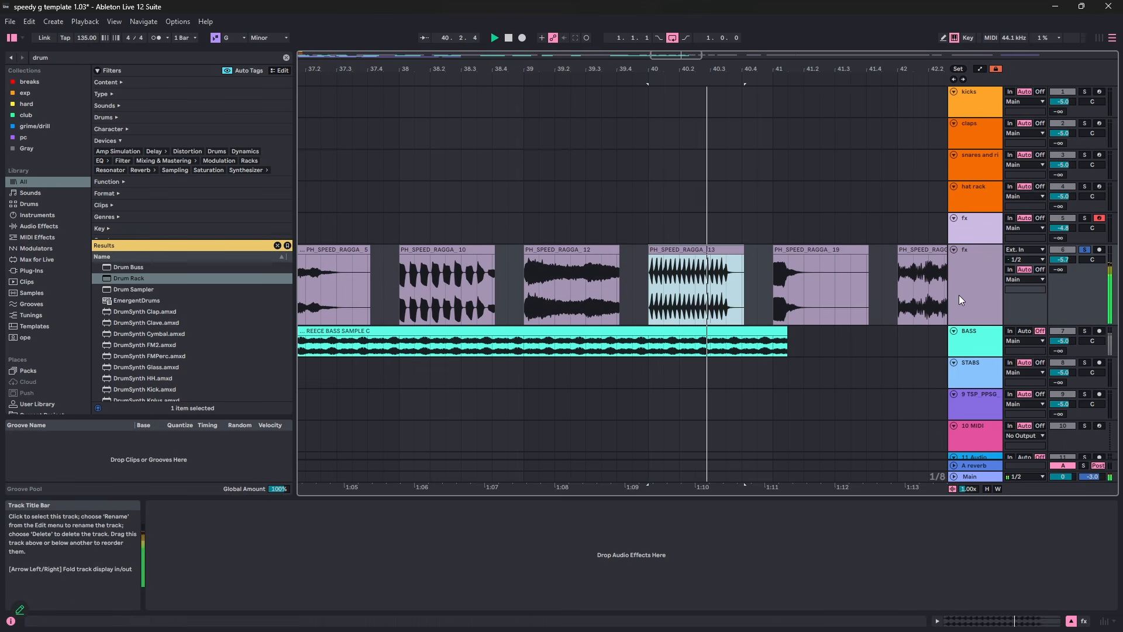
click(816, 251)
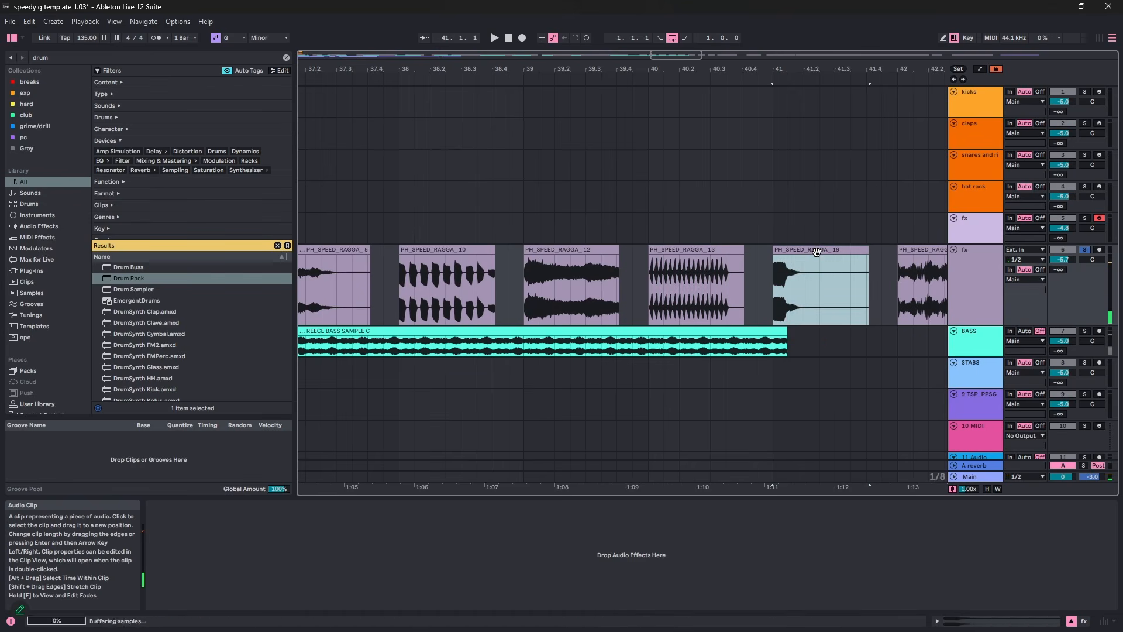
key(space)
key(space)
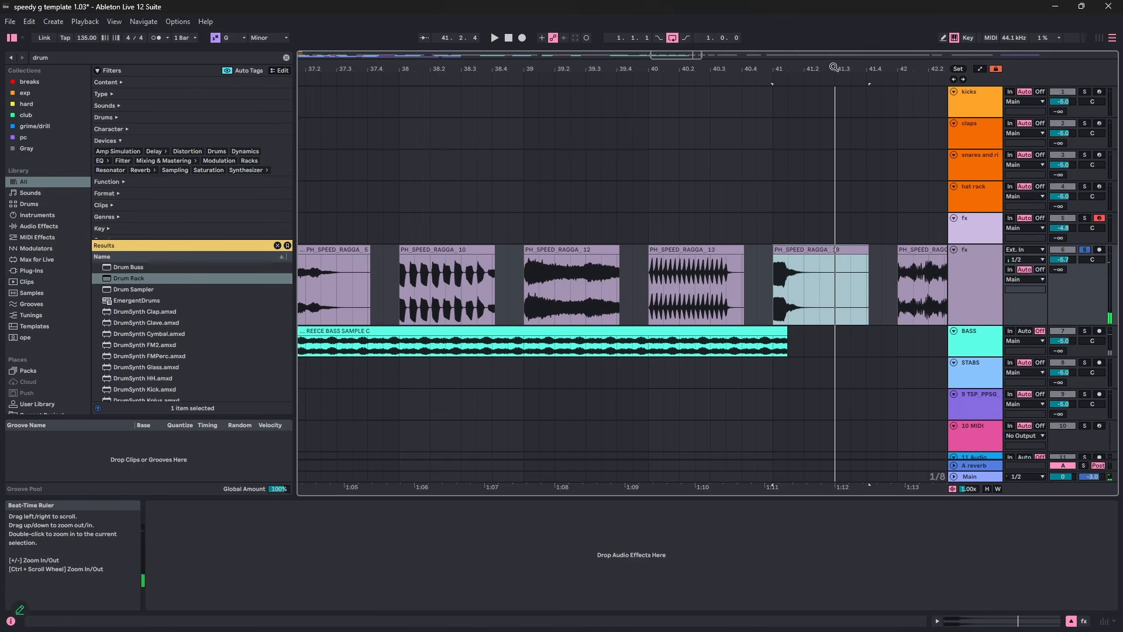
- Add the PH_SPEED_RAGGA_19 clip to the C#1 pad of the upper fx track's drum rack and replay the clip
drag(824, 70, 689, 72)
click(976, 234)
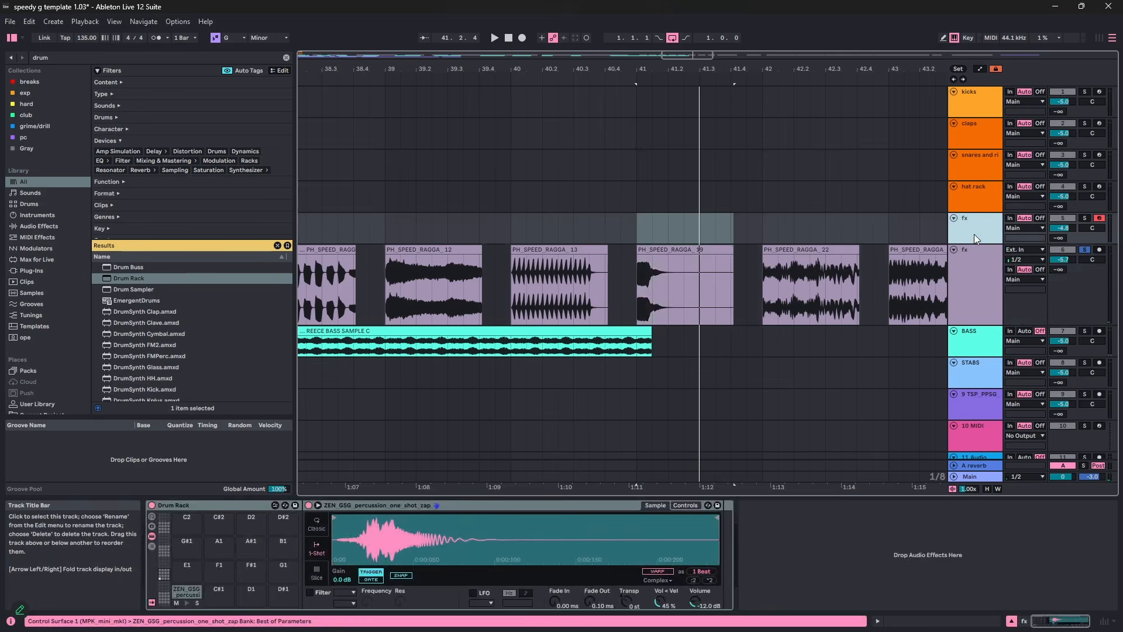
click(705, 250)
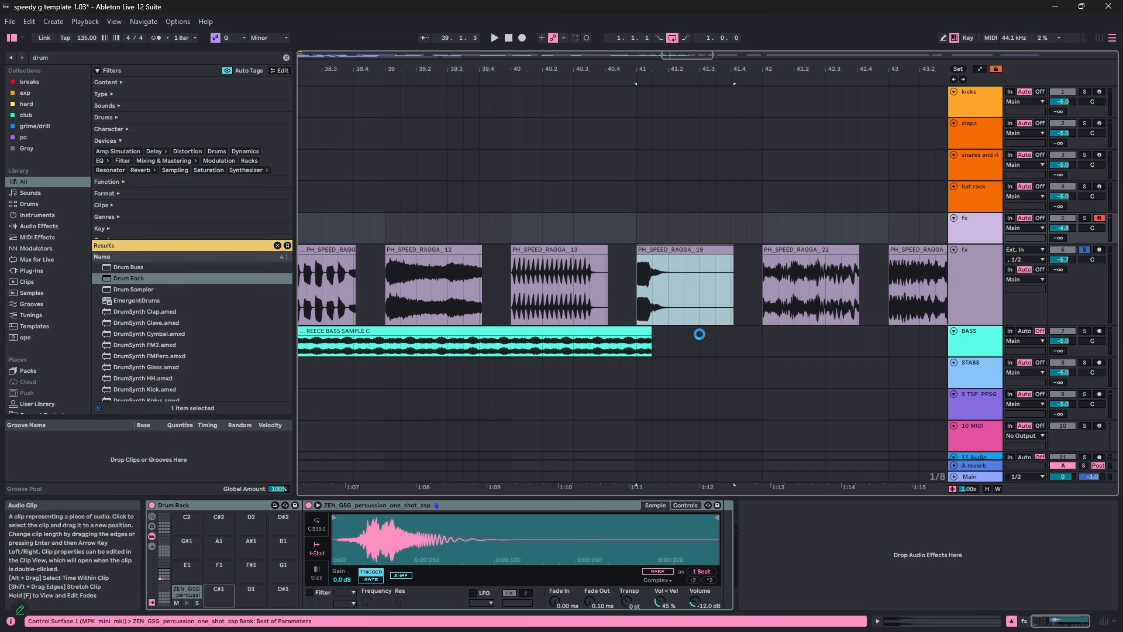
click(697, 252)
key(space)
key(space)
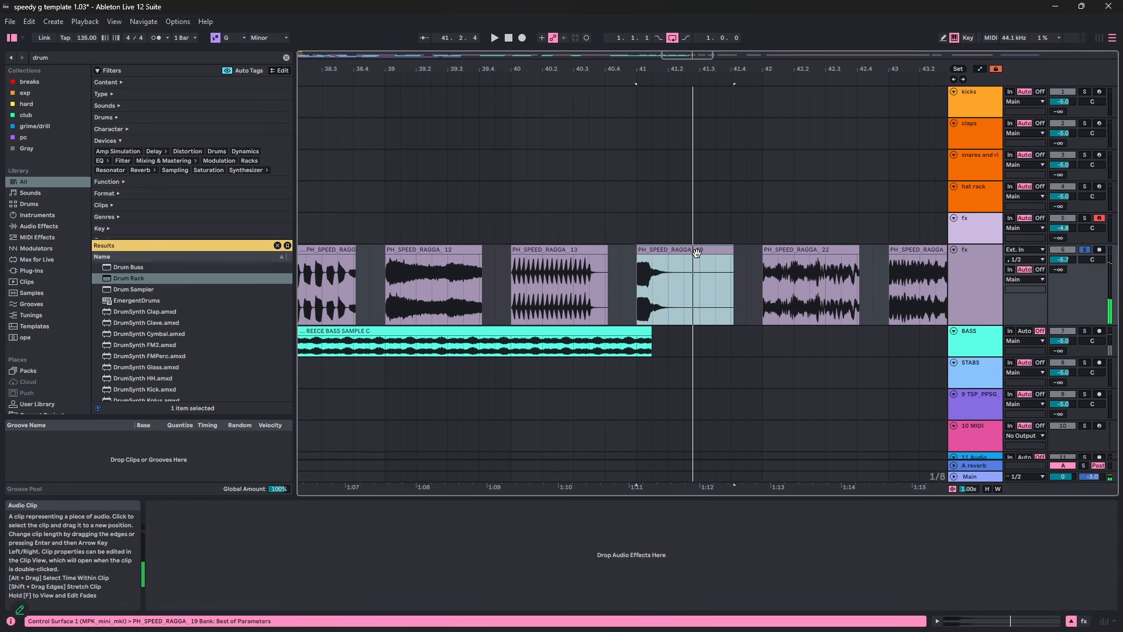
- Play the PH_SPEED_RAGGA_22 and PH_SPEED_RAGGA_13 clips, and inspect the PH_SPEED_RAGGA_13 waveform in the clip editor
drag(818, 68, 609, 68)
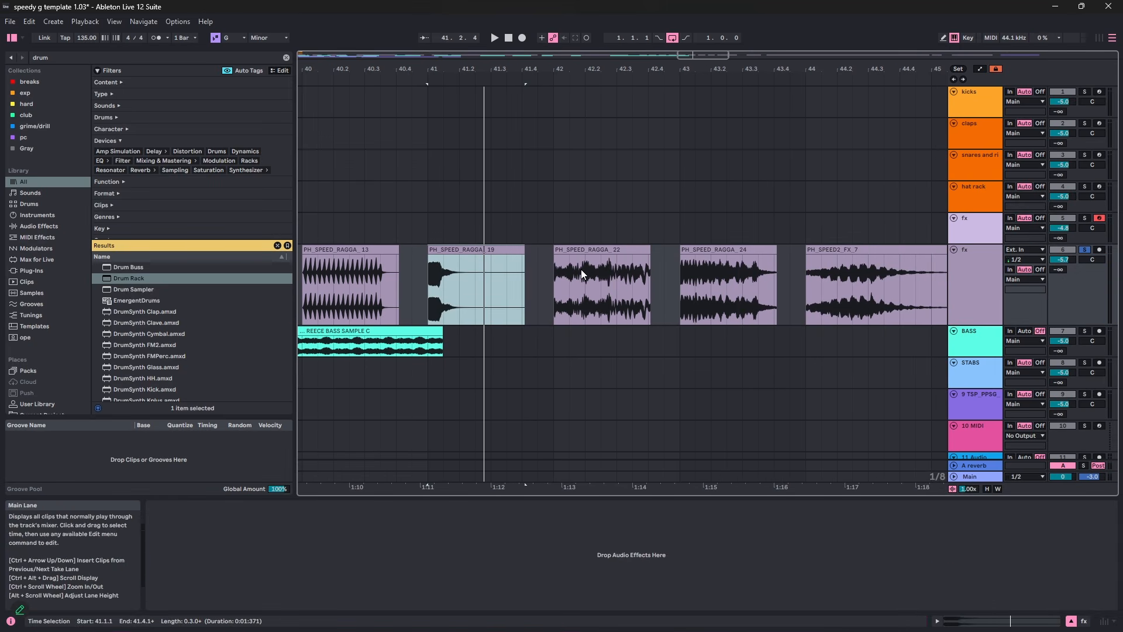
click(582, 250)
key(space)
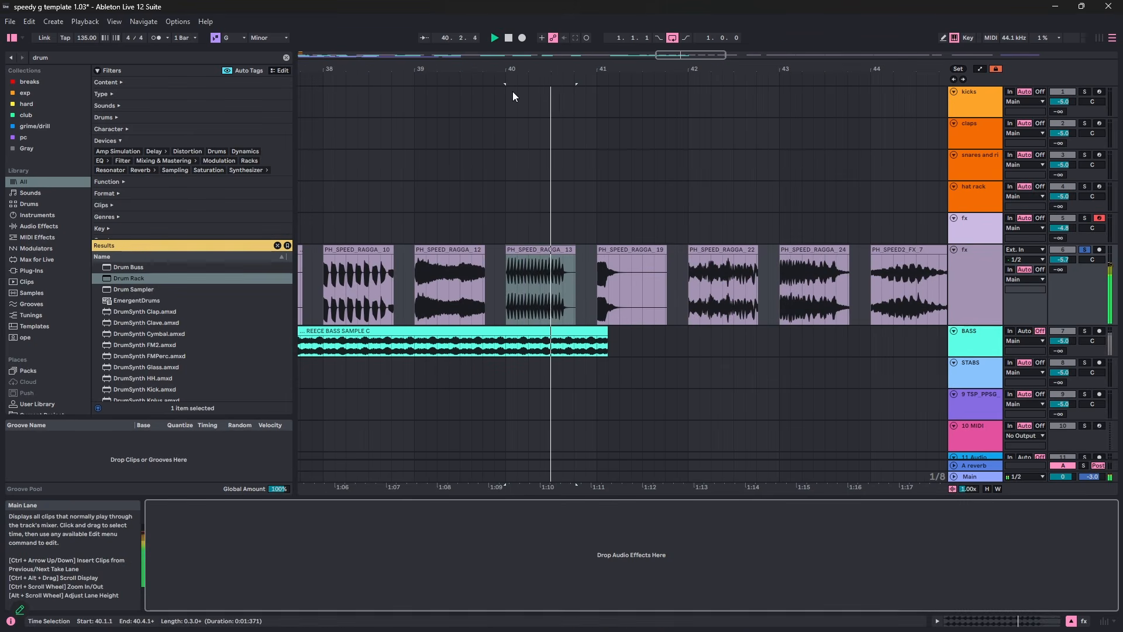
key(space)
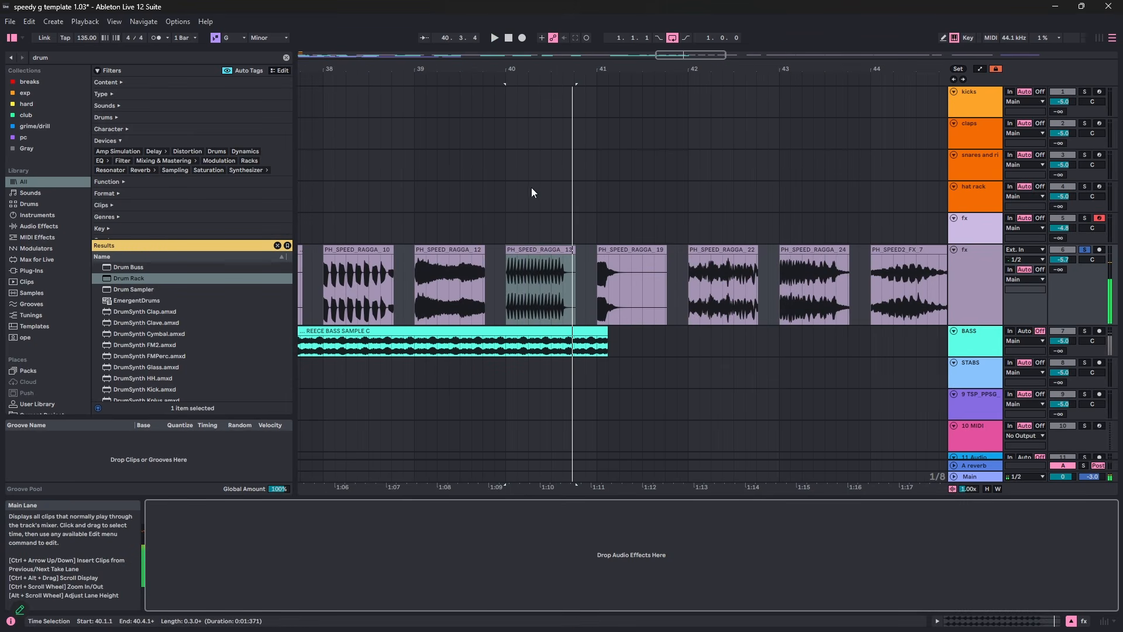
double_click(534, 249)
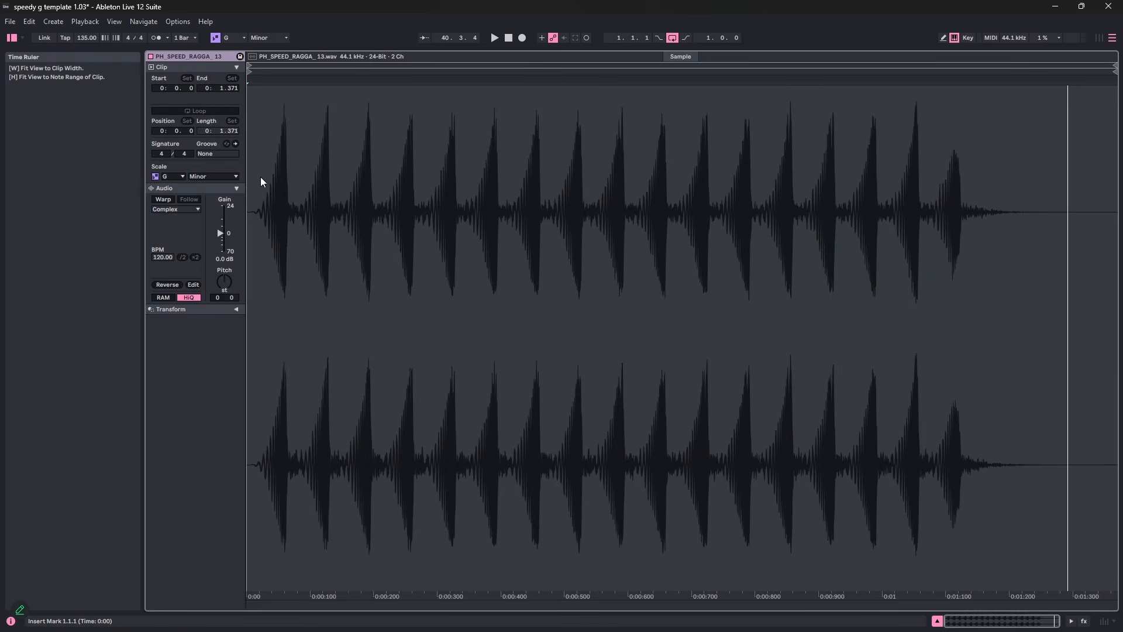
key(shift+Tab)
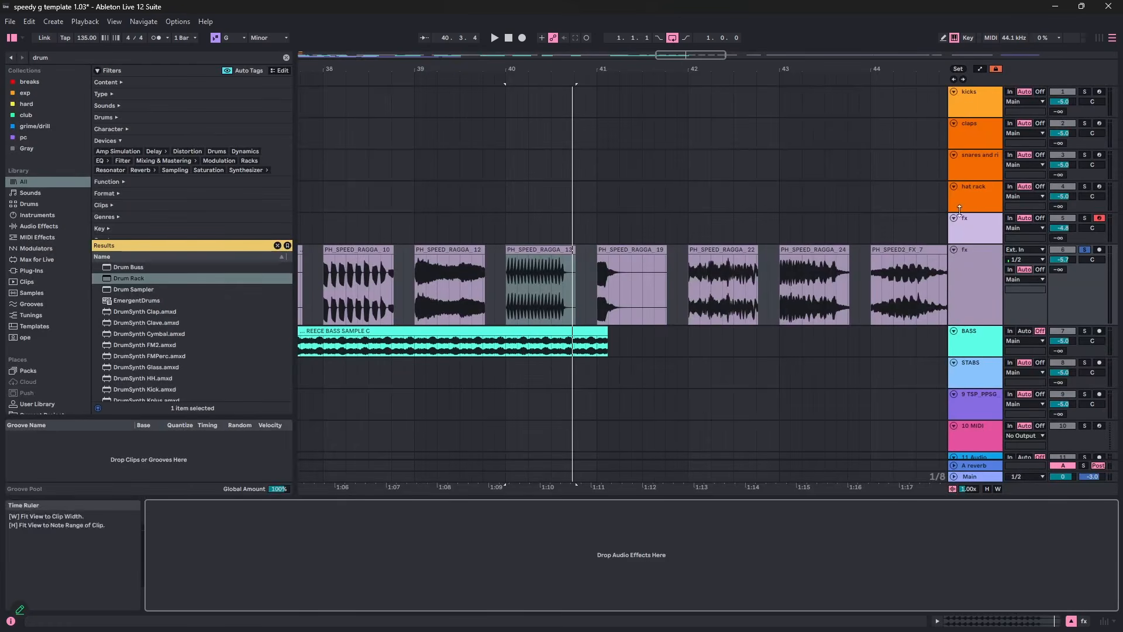
- Add the PH_SPEED_NOISE_DOWNER_4 clip to the D1 pad of the upper fx track's drum rack
drag(465, 68, 873, 8)
click(974, 230)
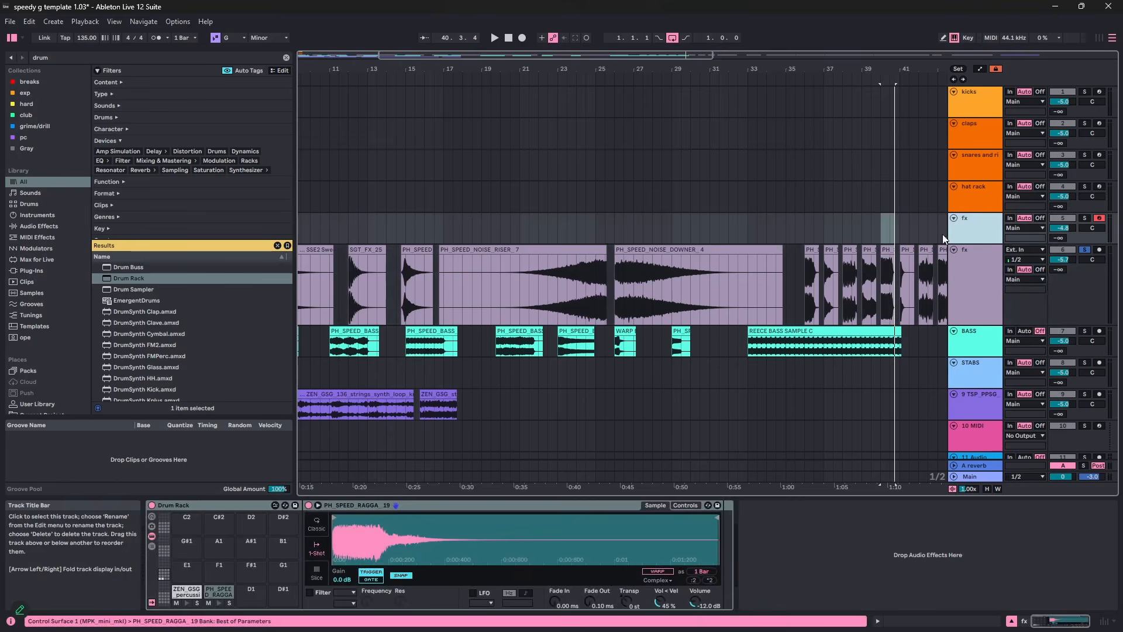
drag(733, 249, 262, 610)
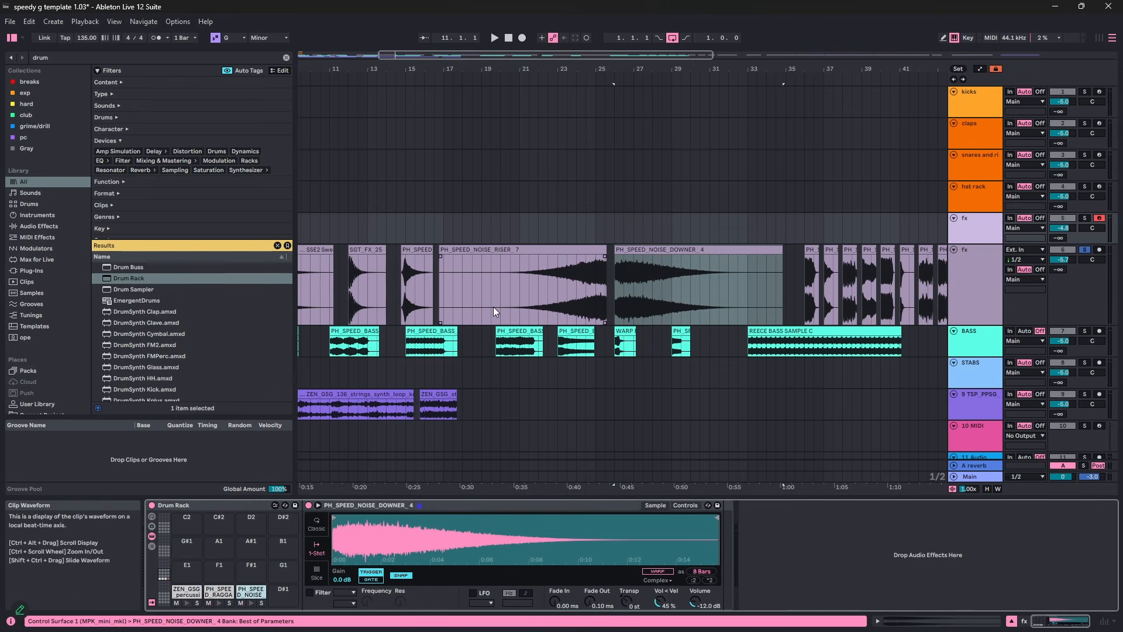
- Add the PH_SPEED_NOISE_RISER_7 clip to the drum rack's D#1 pad and enable Warp for its sample as 8 Bars
click(464, 247)
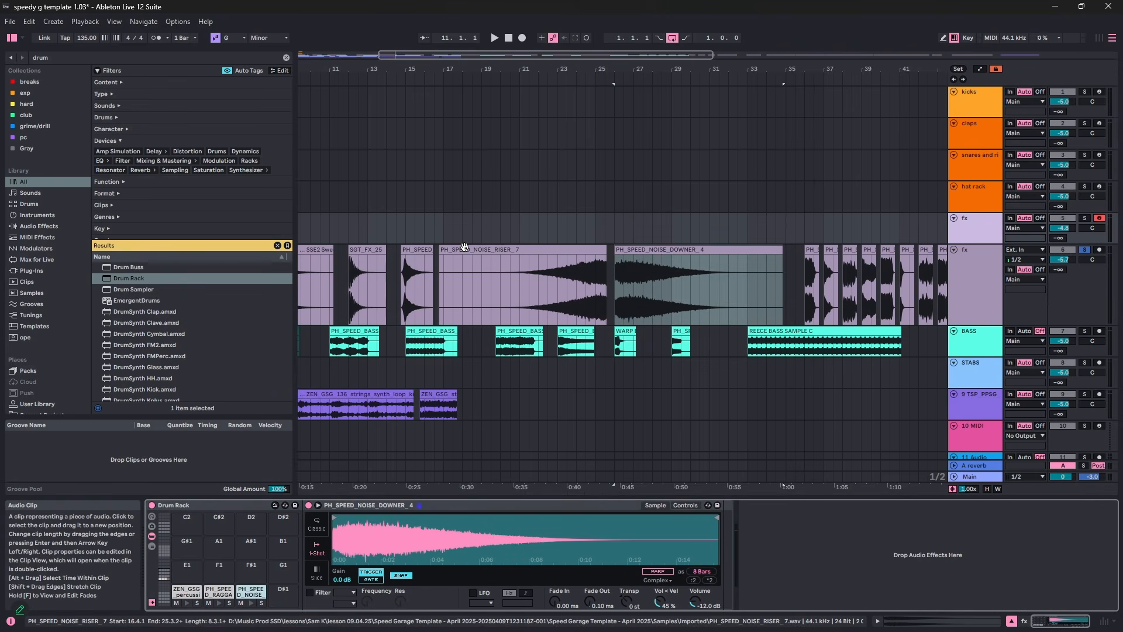
drag(506, 70, 508, 88)
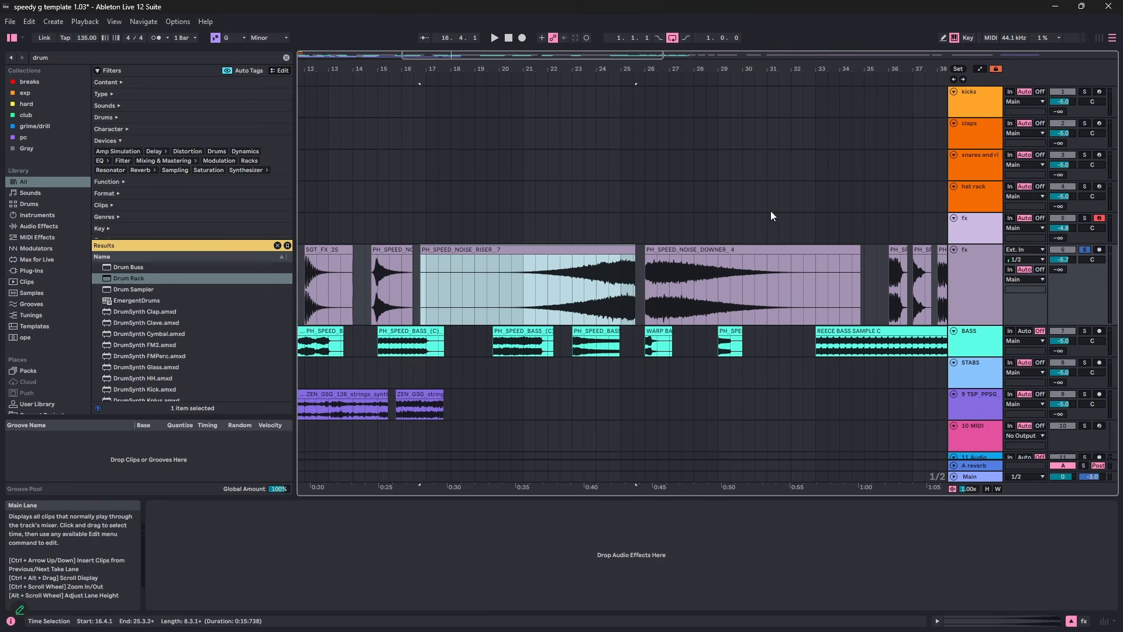
click(974, 240)
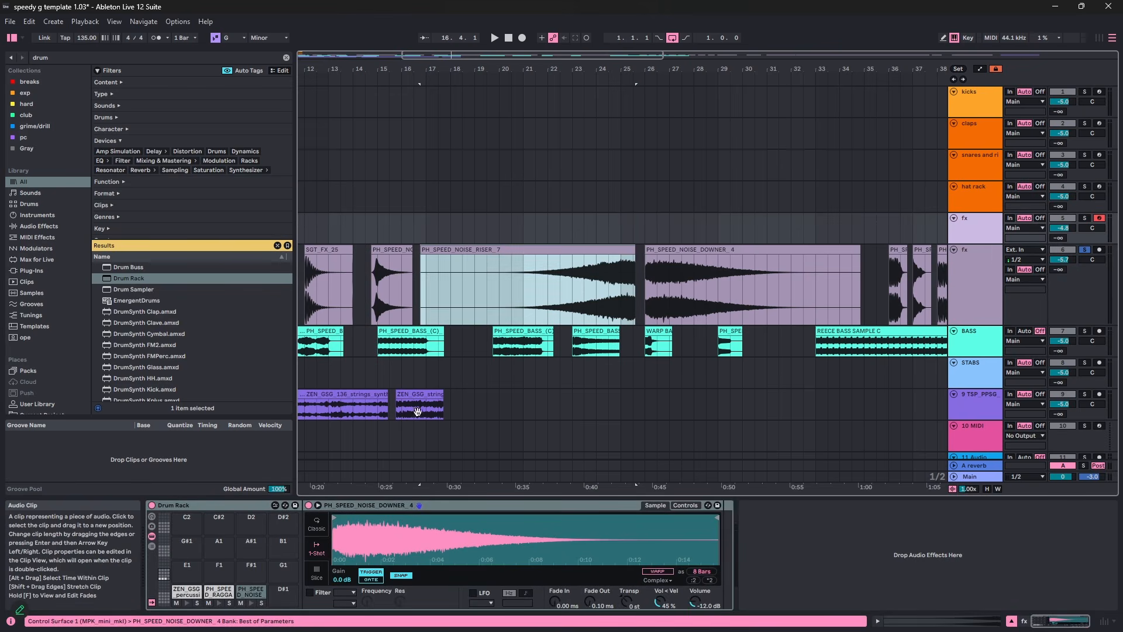
click(286, 588)
drag(285, 590, 285, 590)
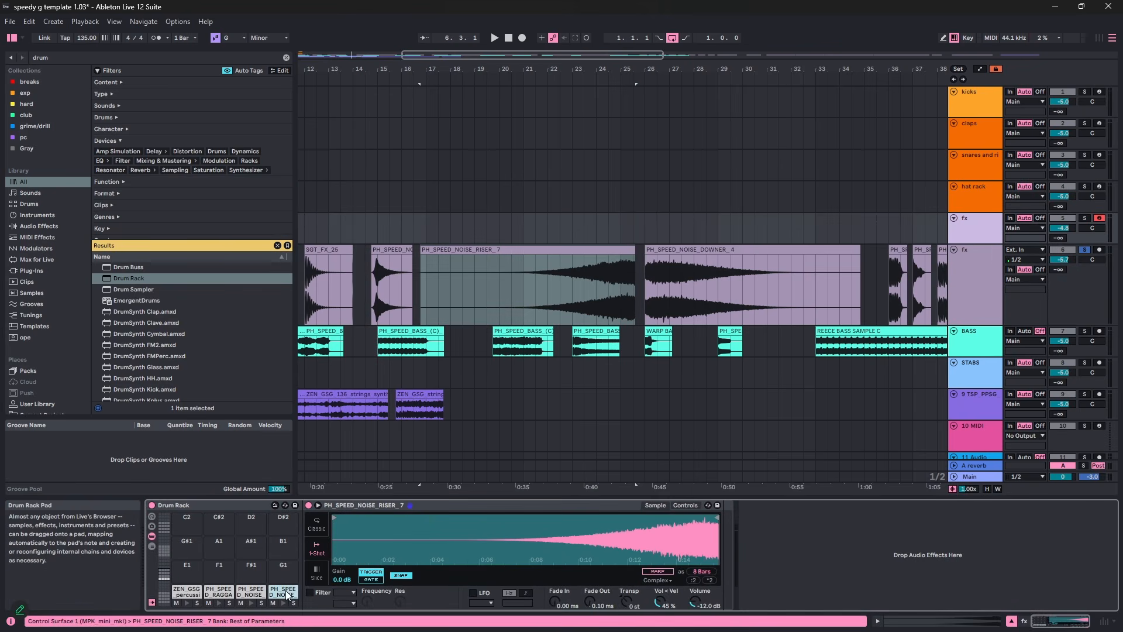
click(657, 571)
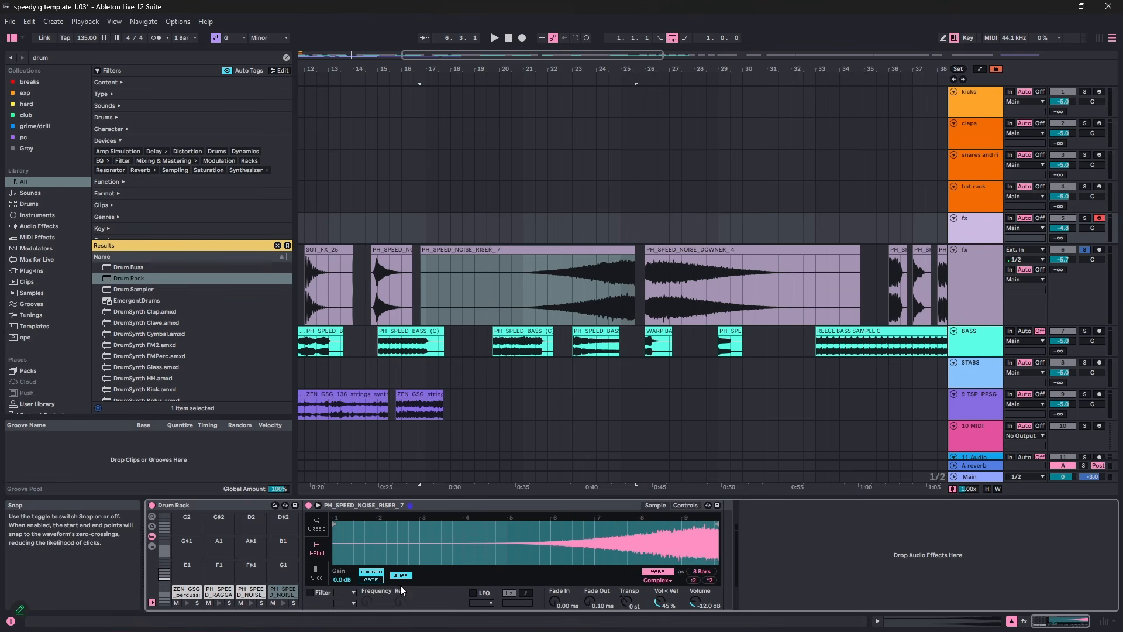
- Try halving and doubling the noise riser's warped length in the sampler, and undo the last doubling
click(701, 573)
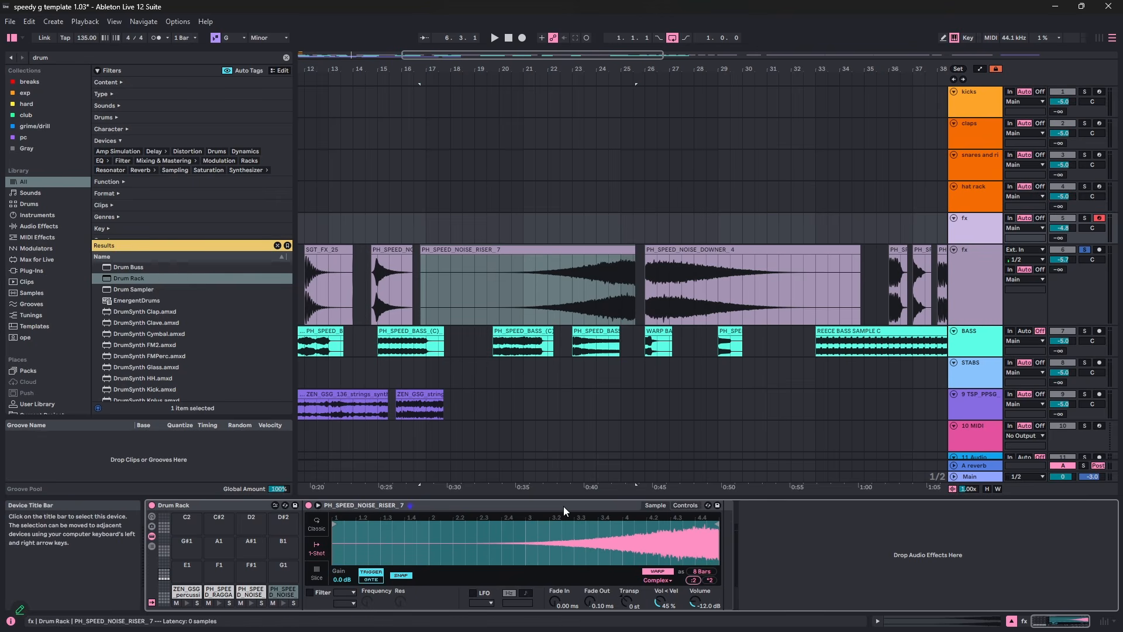
click(711, 581)
click(713, 580)
click(712, 581)
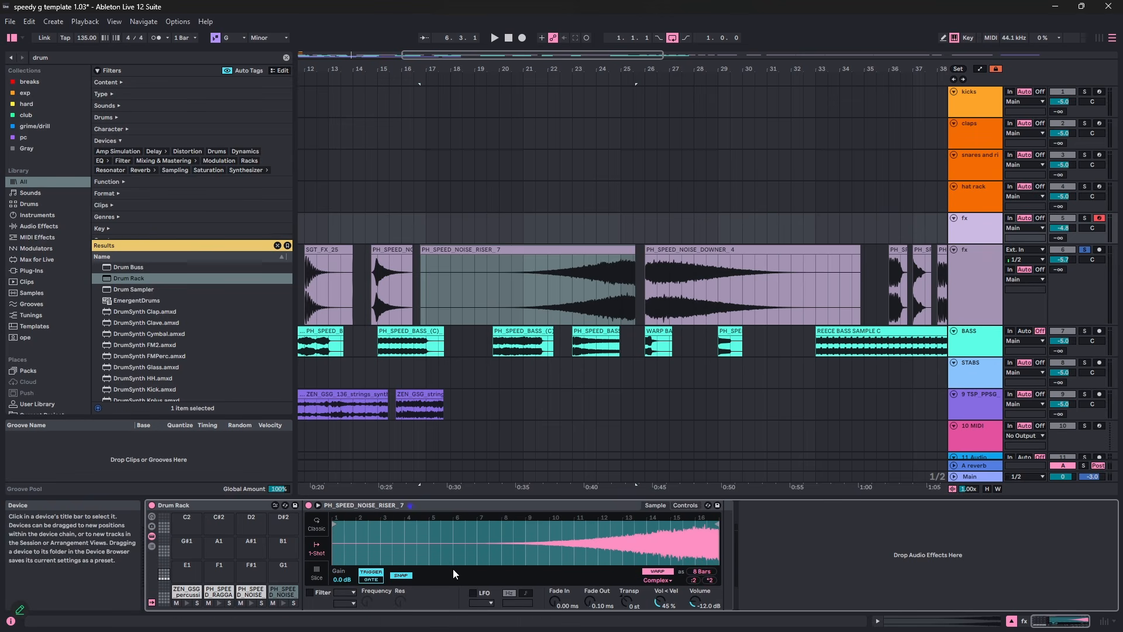
key(ctrl+z)
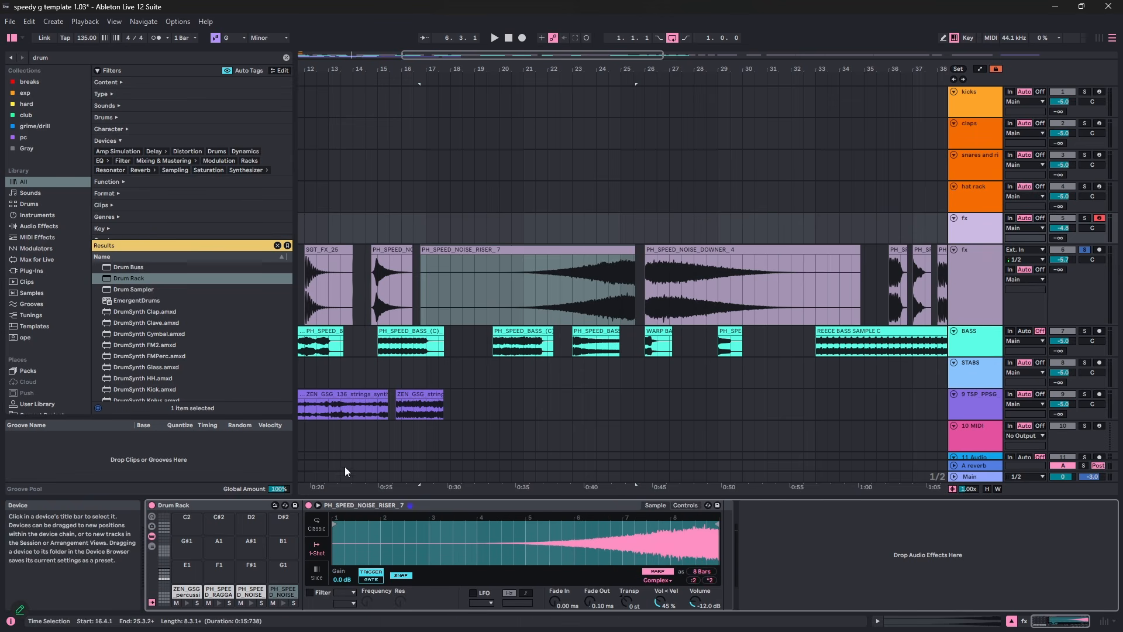
- Play the PH_SPEED_NOISE_DOWNER_1 clip on the lower fx track and examine its waveform around bar 15
drag(390, 72, 586, 74)
click(578, 258)
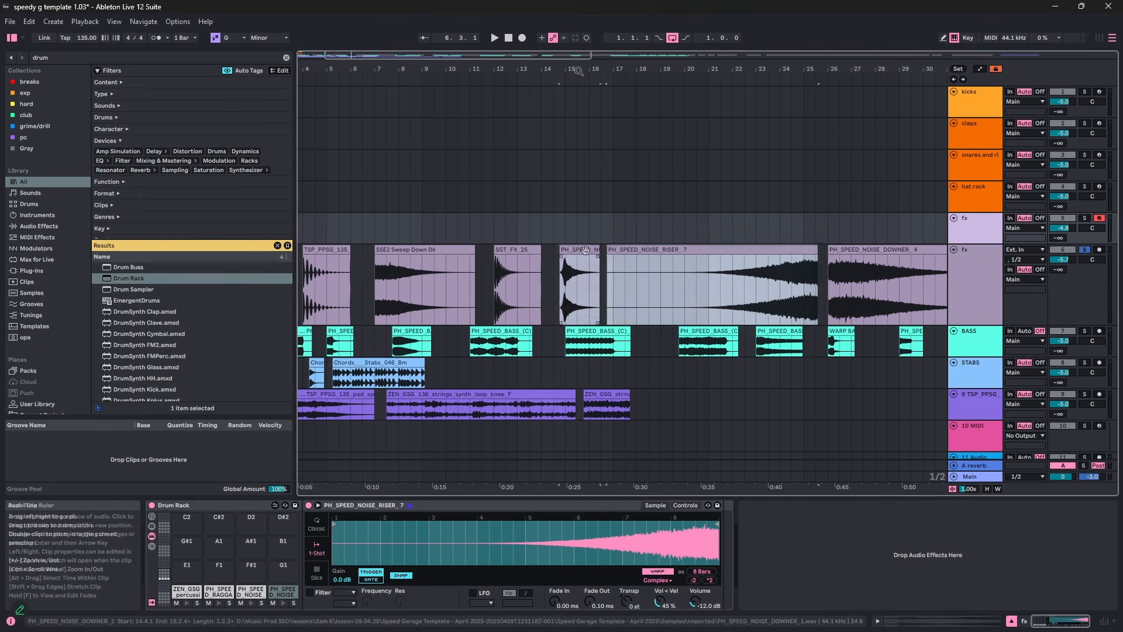
key(space)
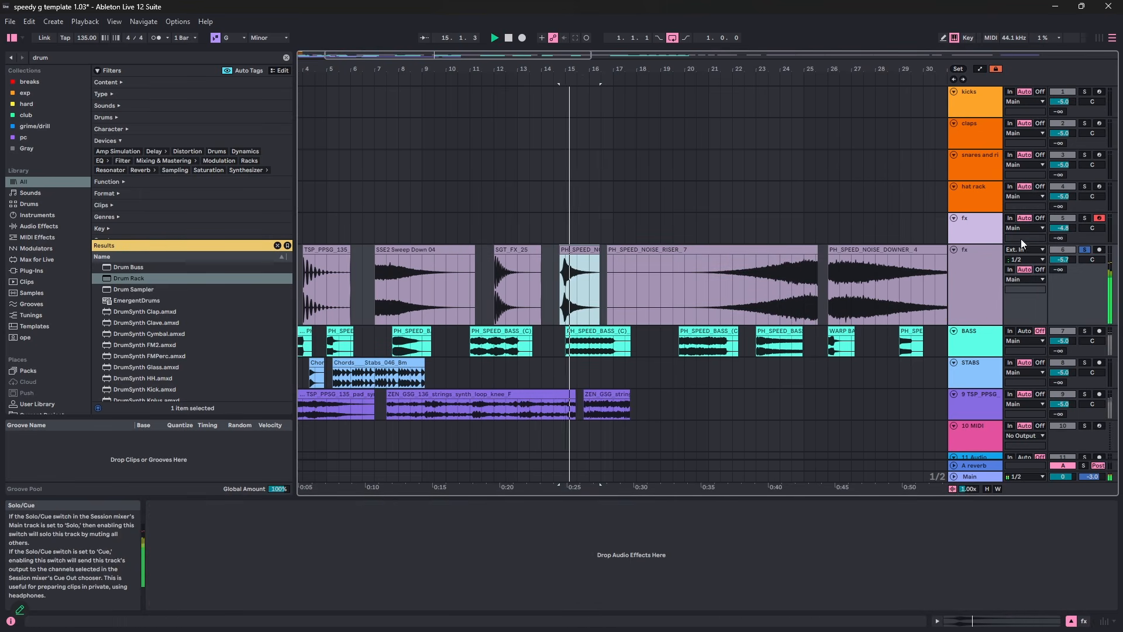
click(984, 227)
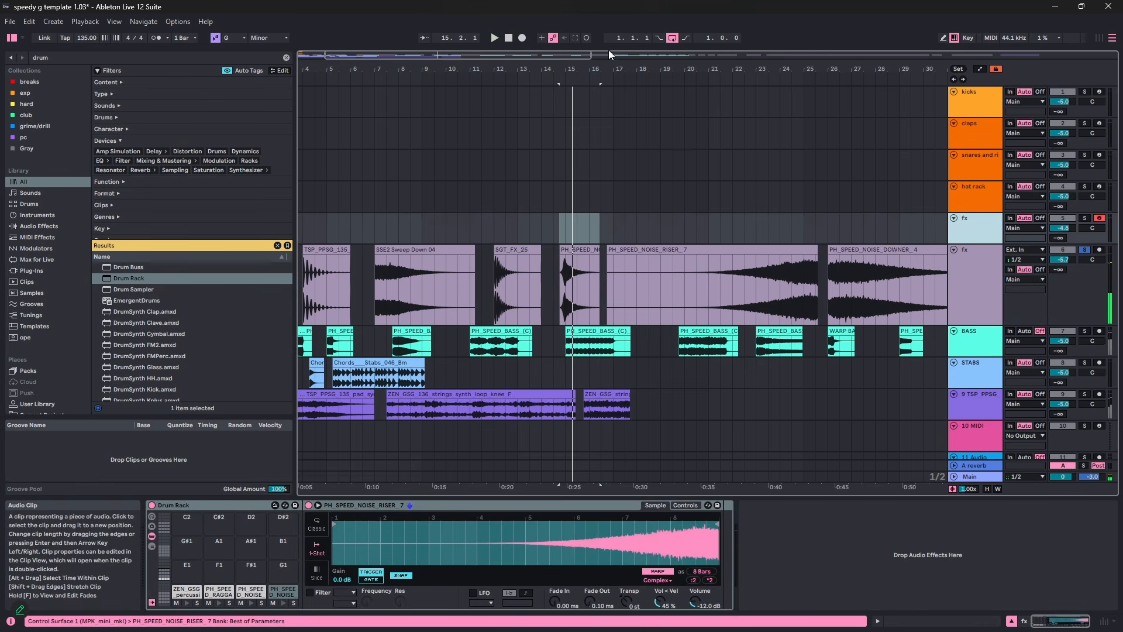
click(562, 253)
key(z)
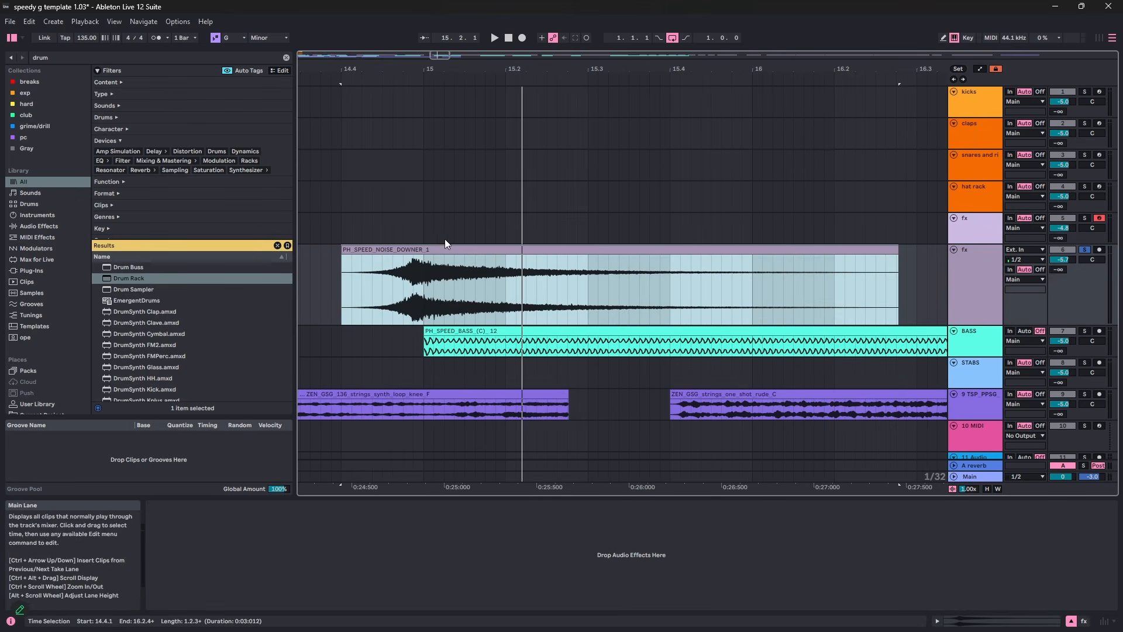
key(space)
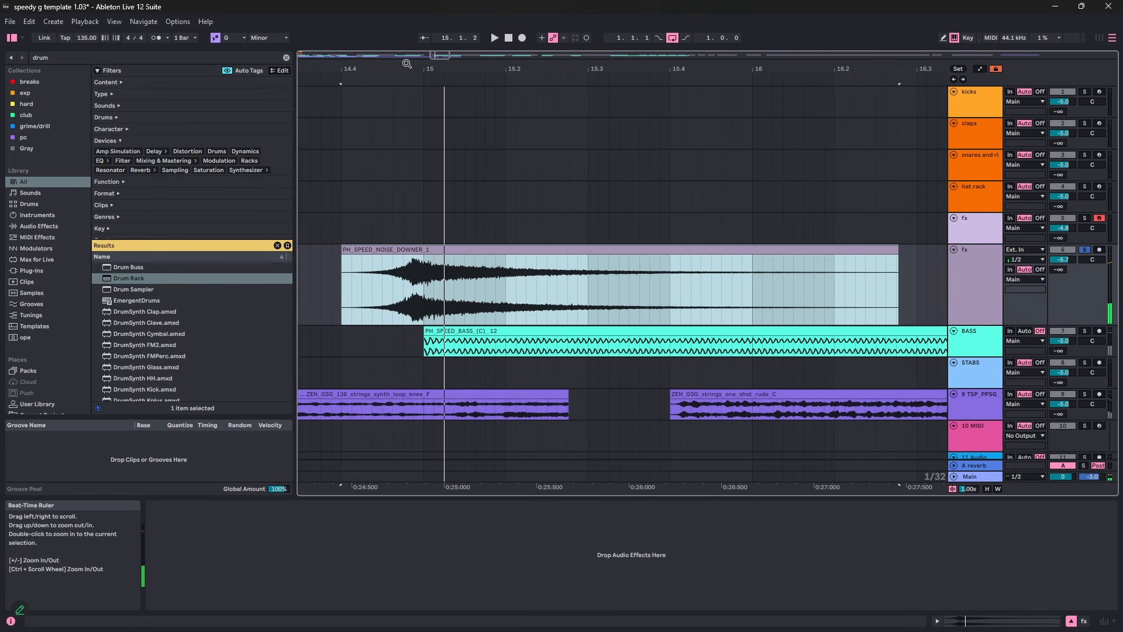
- Nudge the PH_SPEED_NOISE_DOWNER_1 clip so the start of its loudest peak lines up with bar 15
drag(405, 65, 405, 129)
drag(566, 250, 663, 252)
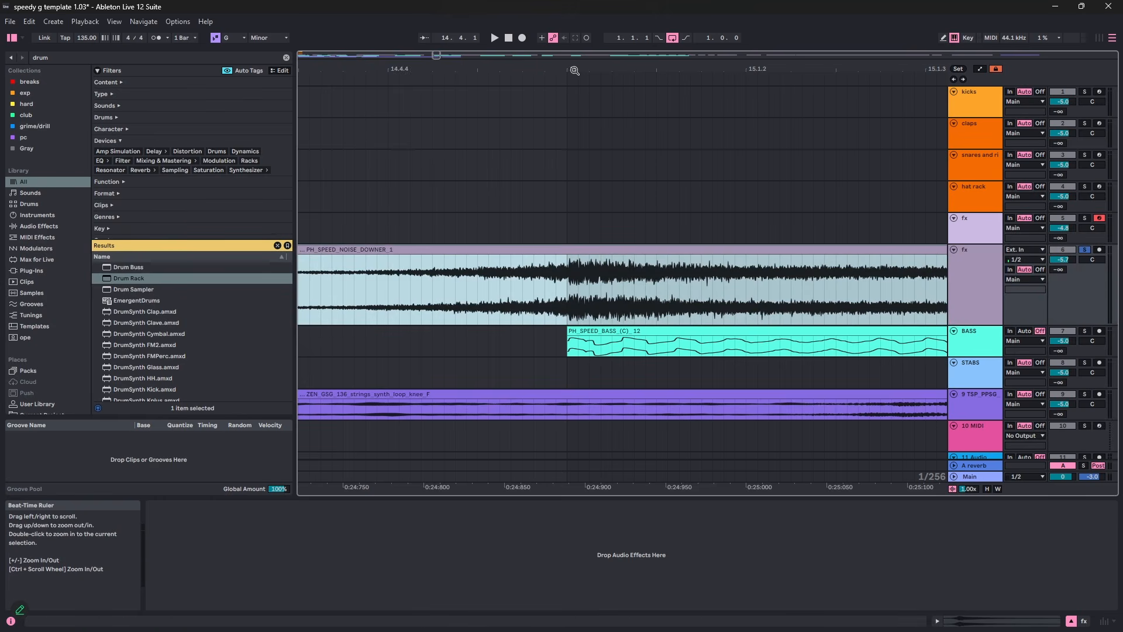
drag(573, 69, 574, 149)
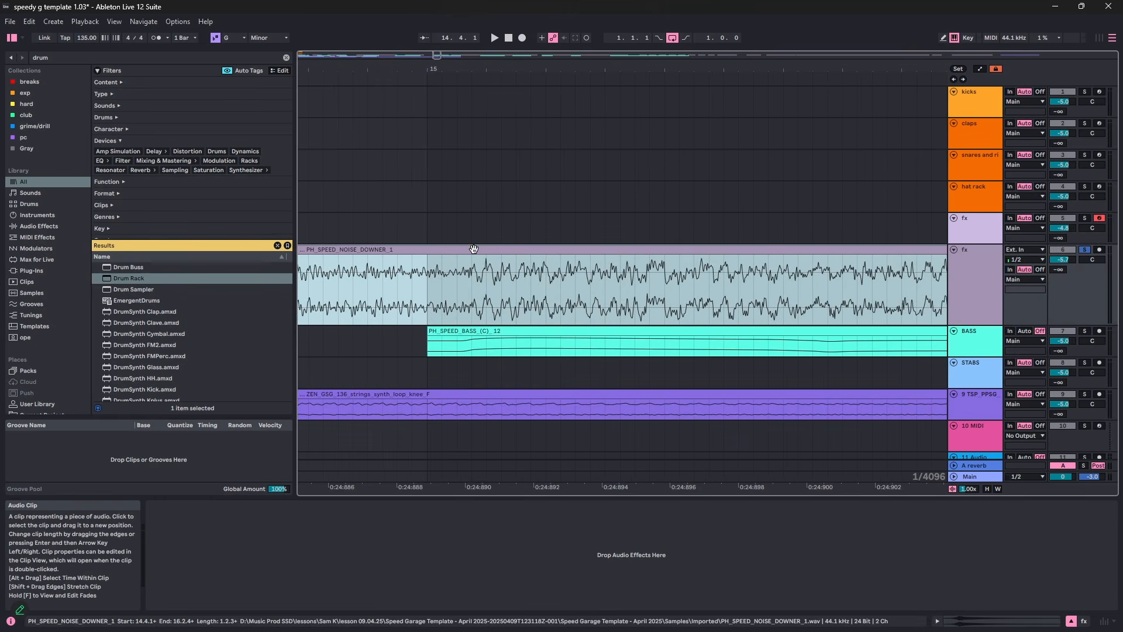
drag(471, 249, 443, 249)
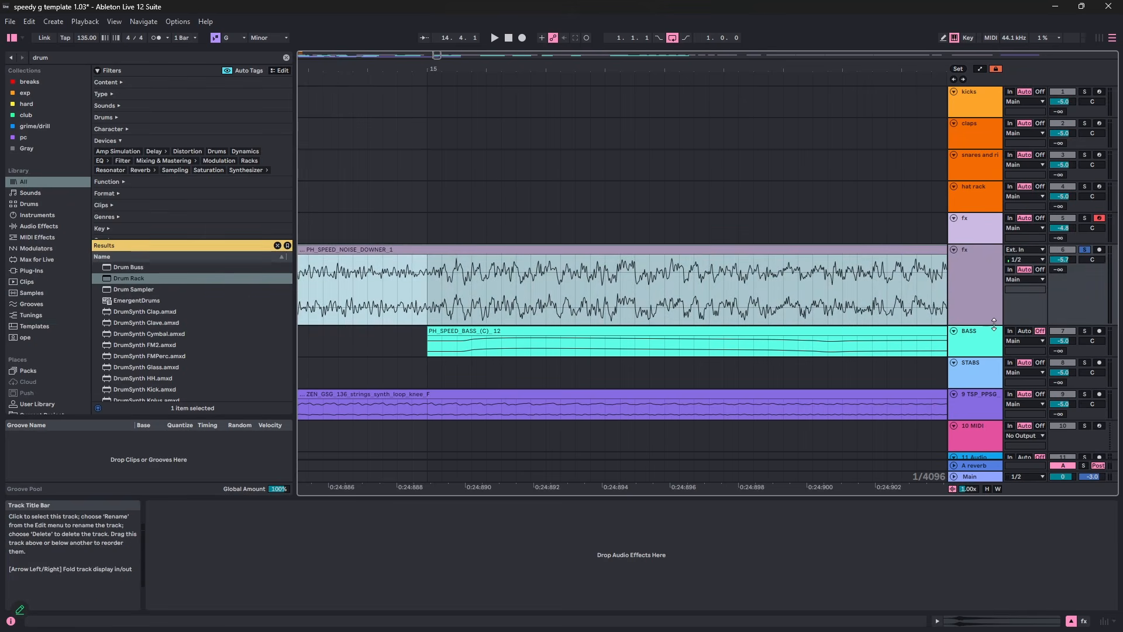
- Enlarge the lower fx track's height, inspect the noise downer's waveform at bar 15 and play the clip
drag(995, 323, 994, 504)
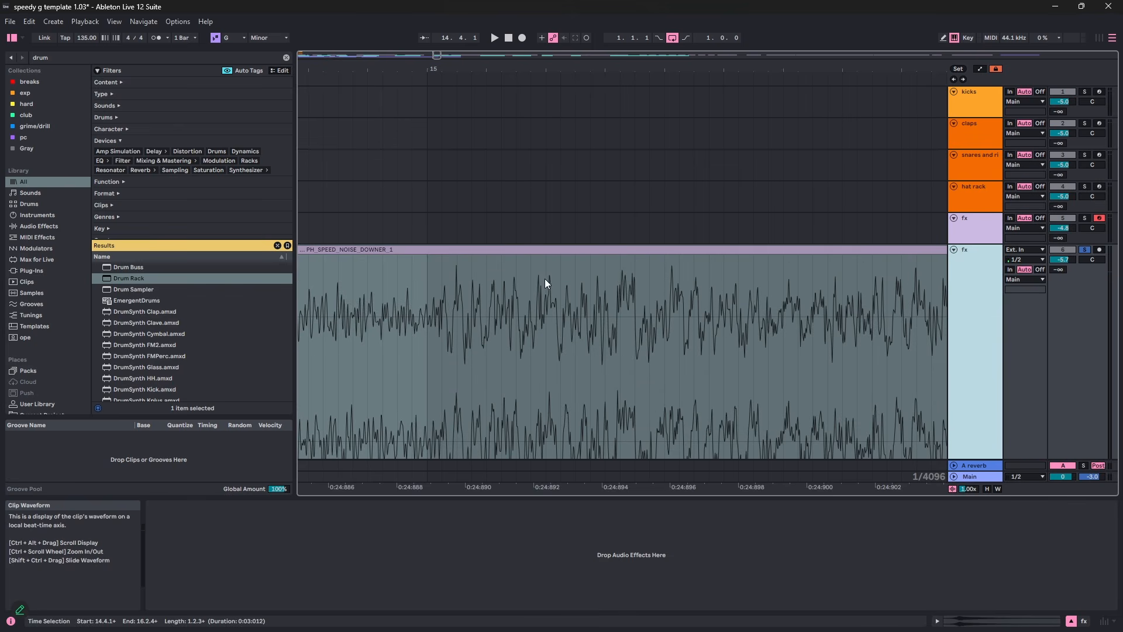
scroll(526, 272, down, 1)
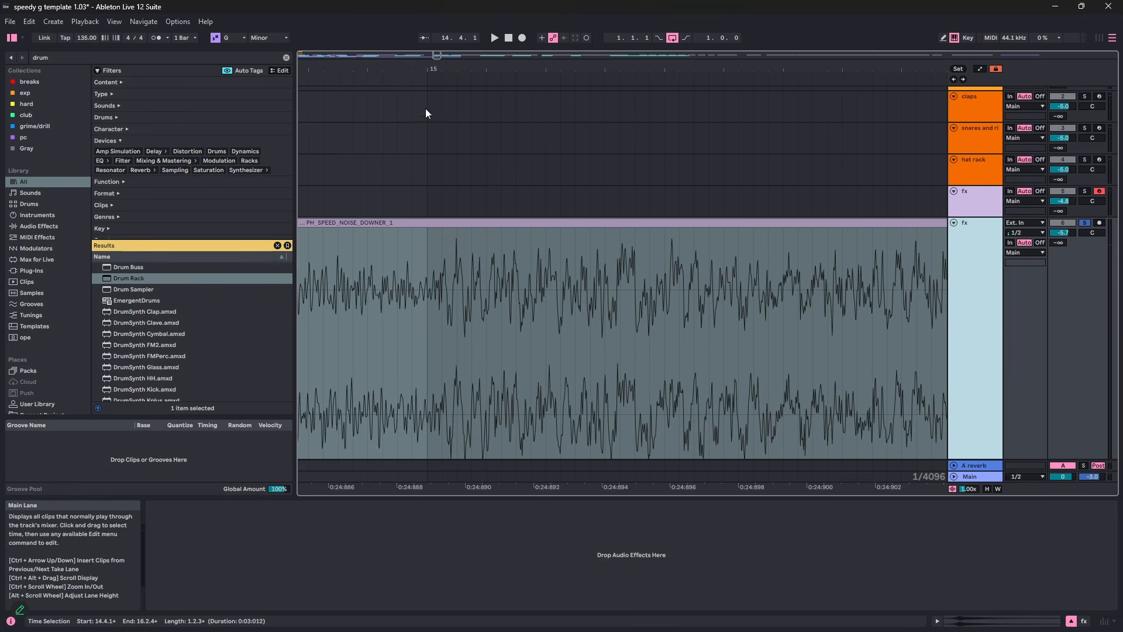
drag(430, 69, 534, 143)
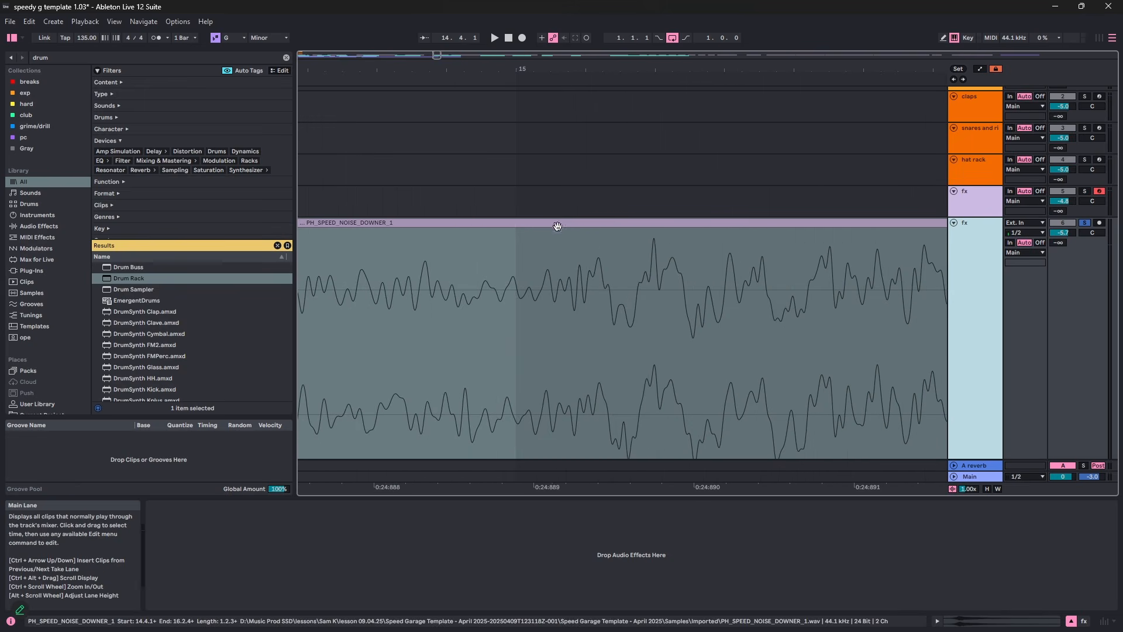
key(space)
drag(563, 65, 561, 14)
key(space)
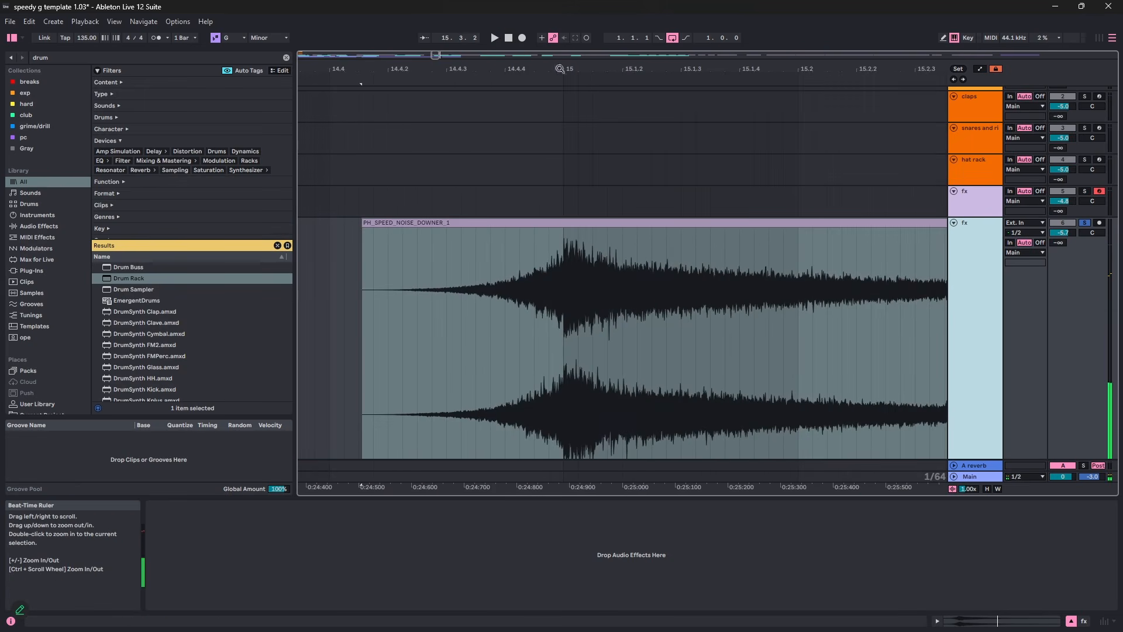
- Play the noise downer against the metronome from 14.3.2 to check the timing of its peak
click(157, 38)
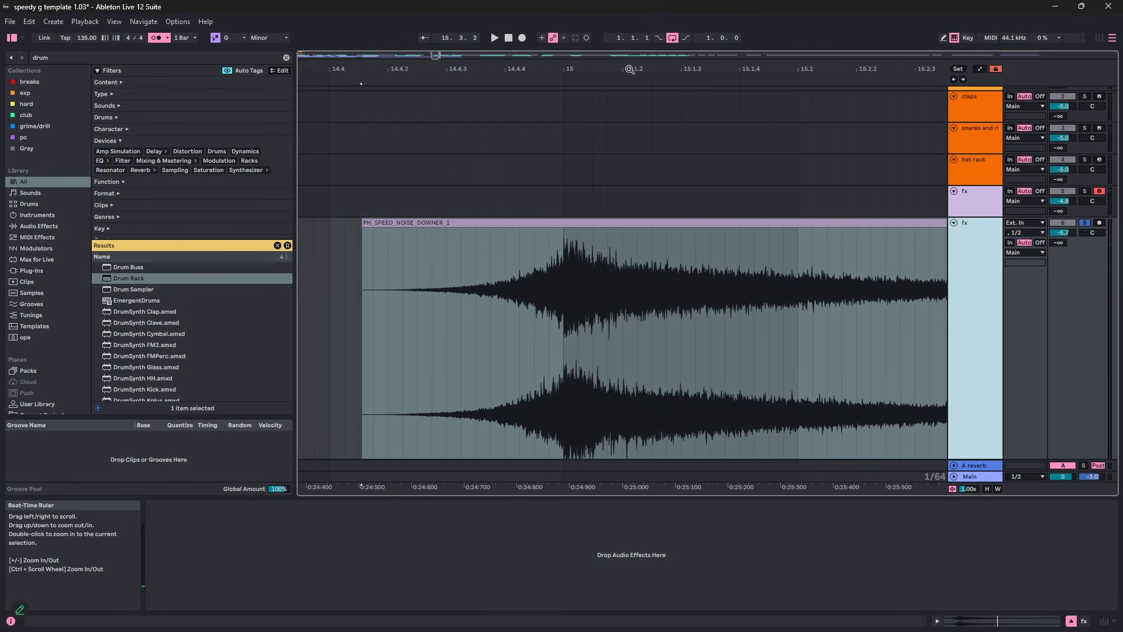
drag(630, 68, 630, 36)
click(489, 282)
key(space)
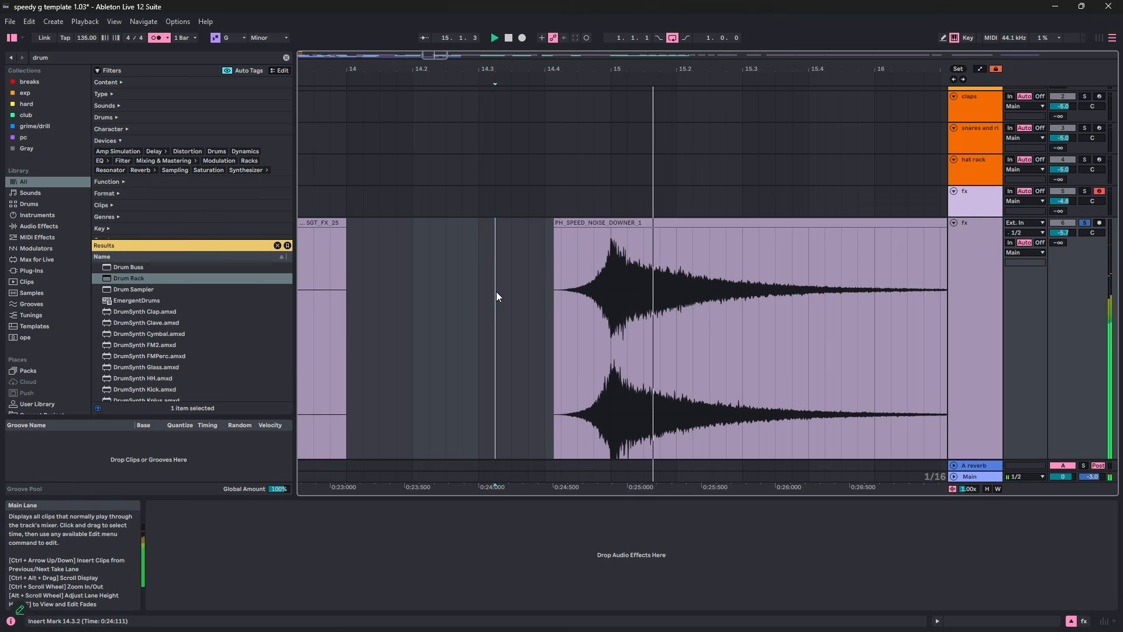
key(space)
key(space)
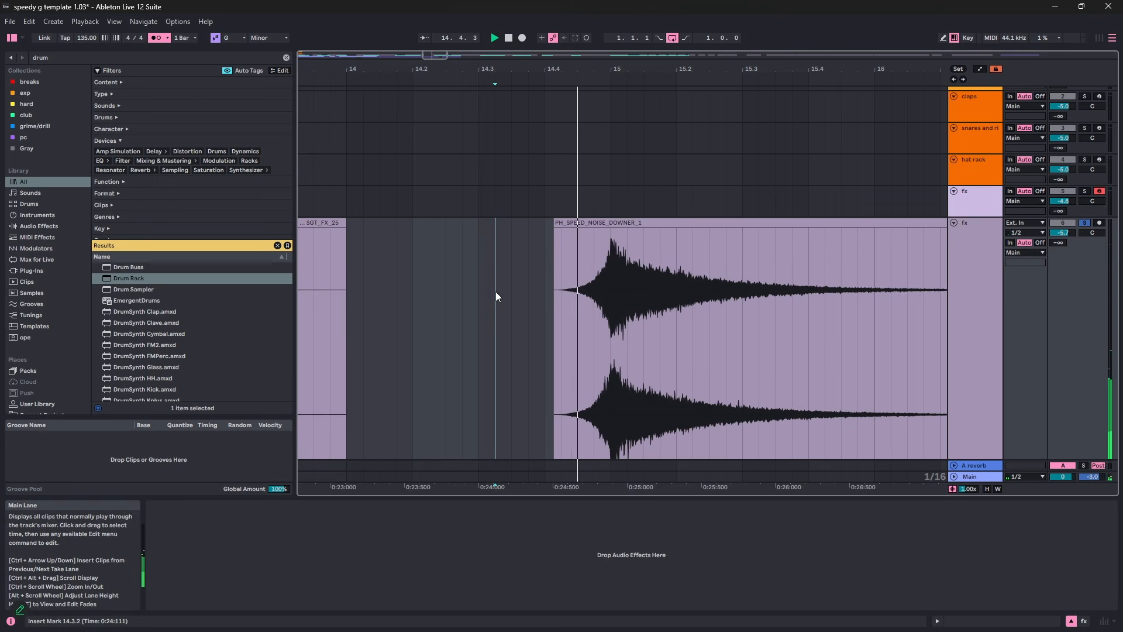
key(space)
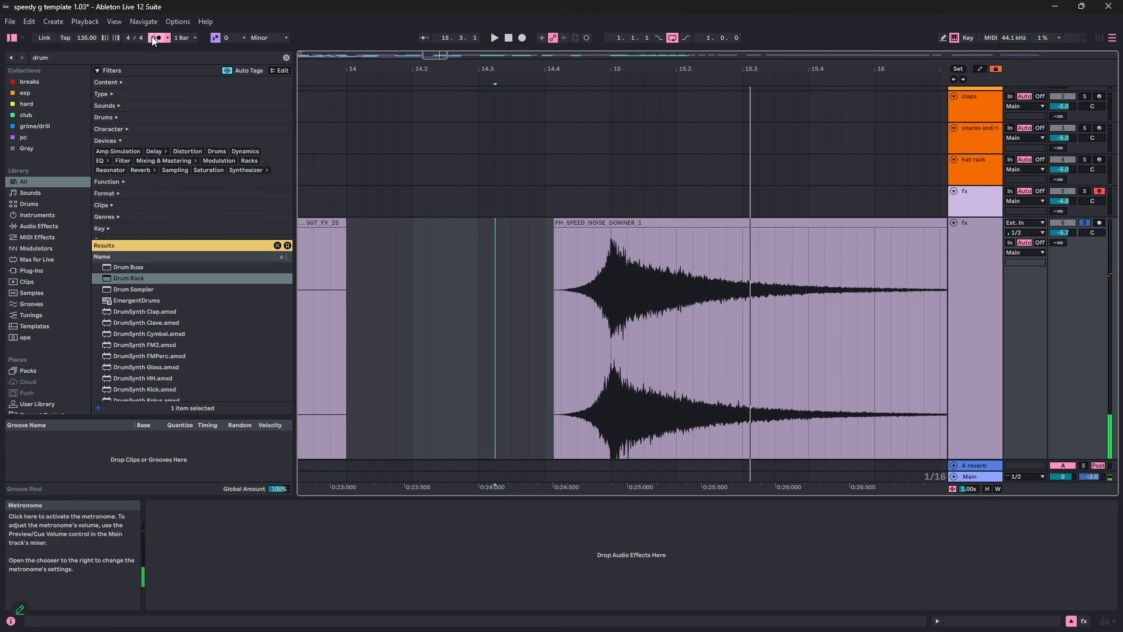
- Play the SGT_FX_25 clip and add it to the E1 pad of the upper fx track's drum rack
drag(704, 67, 915, 64)
click(579, 225)
key(space)
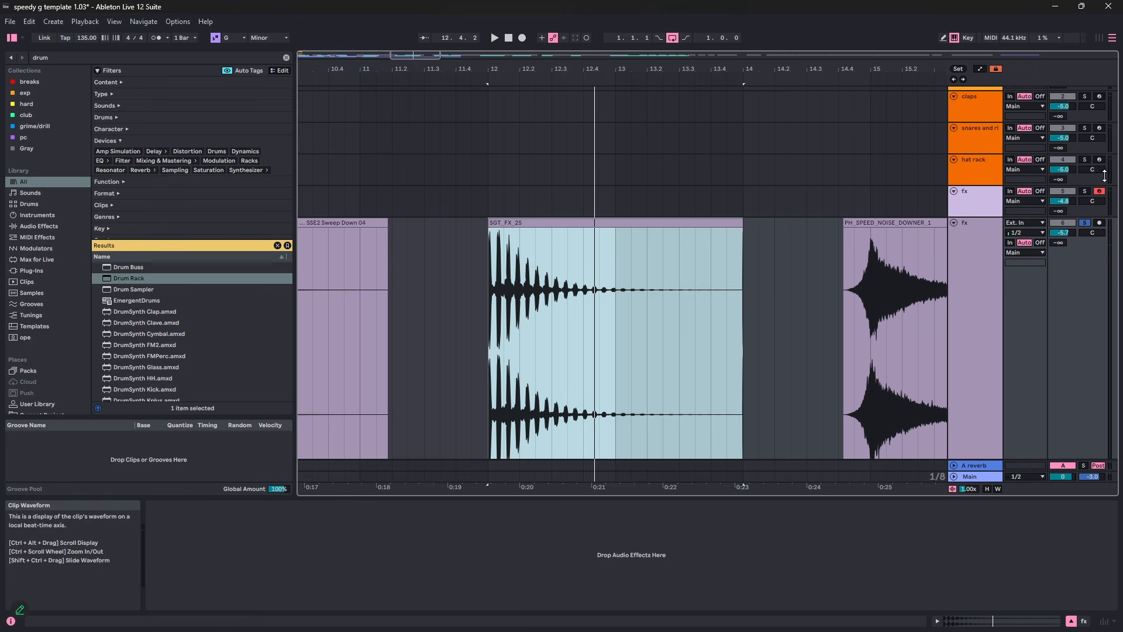
click(963, 210)
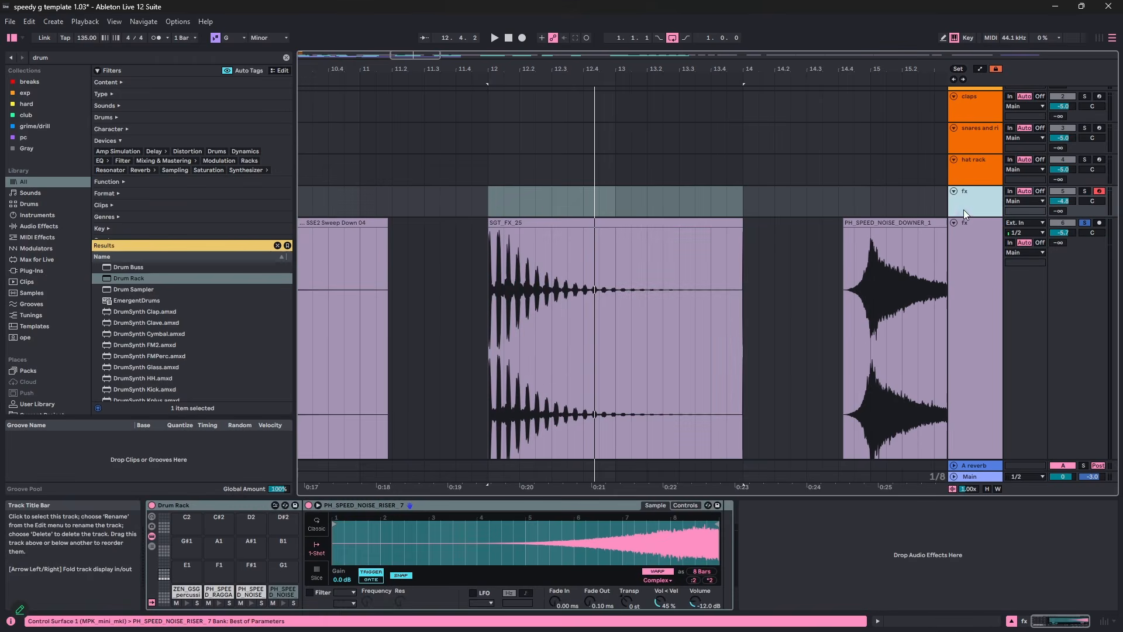
click(583, 234)
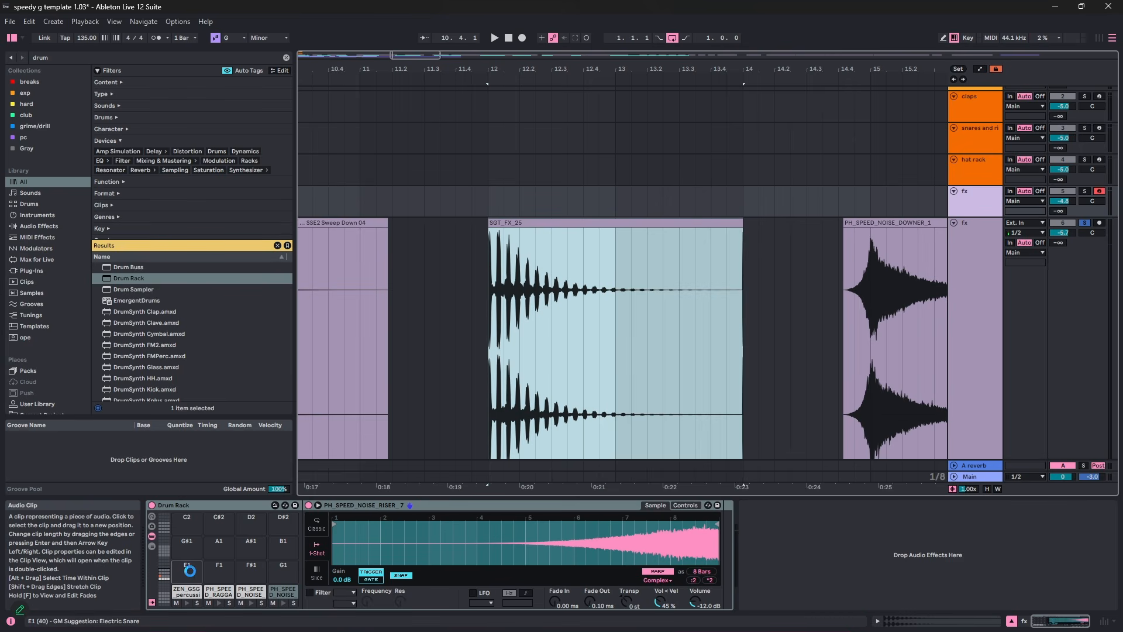
drag(189, 571, 190, 571)
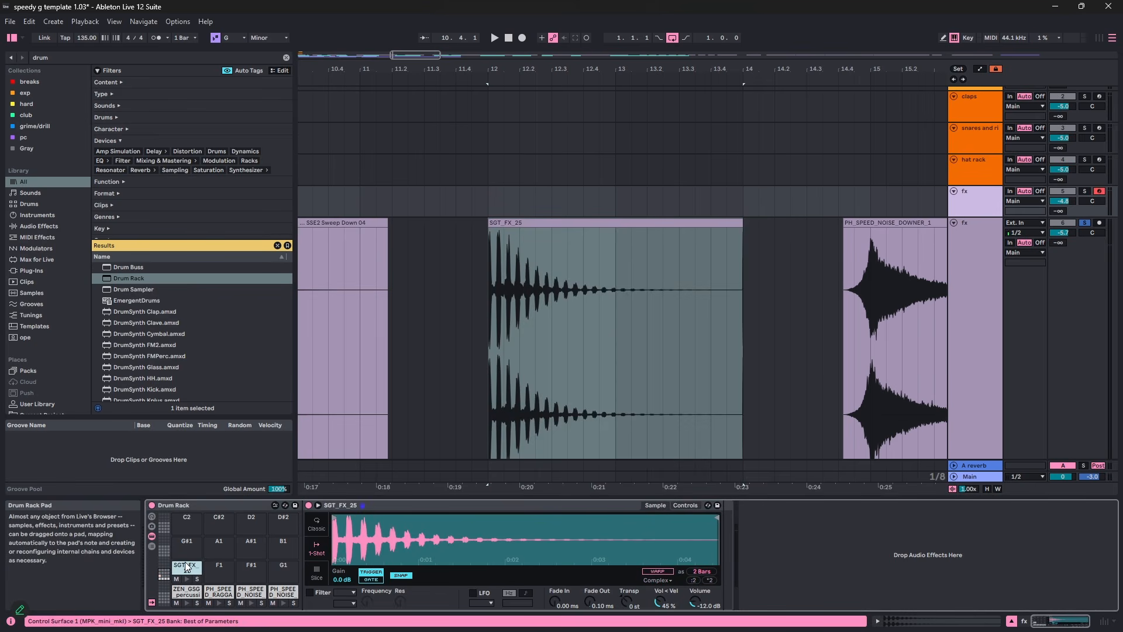
- Show the SGT_FX_25 pad's sample file in the browser and reselect its clip in the arrangement
right_click(413, 524)
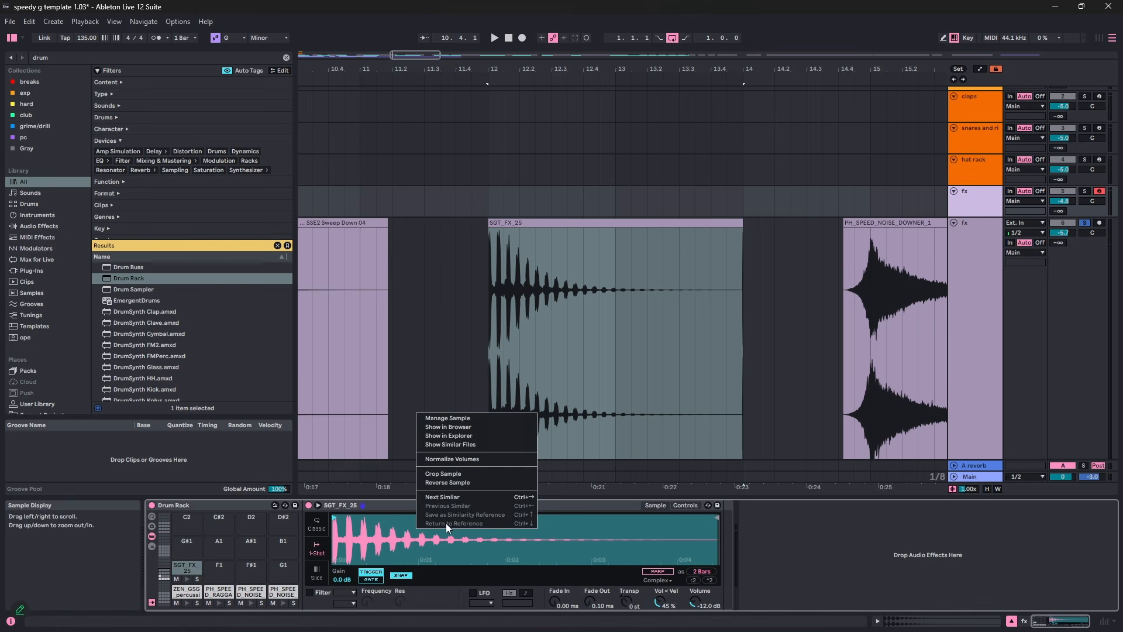
click(497, 428)
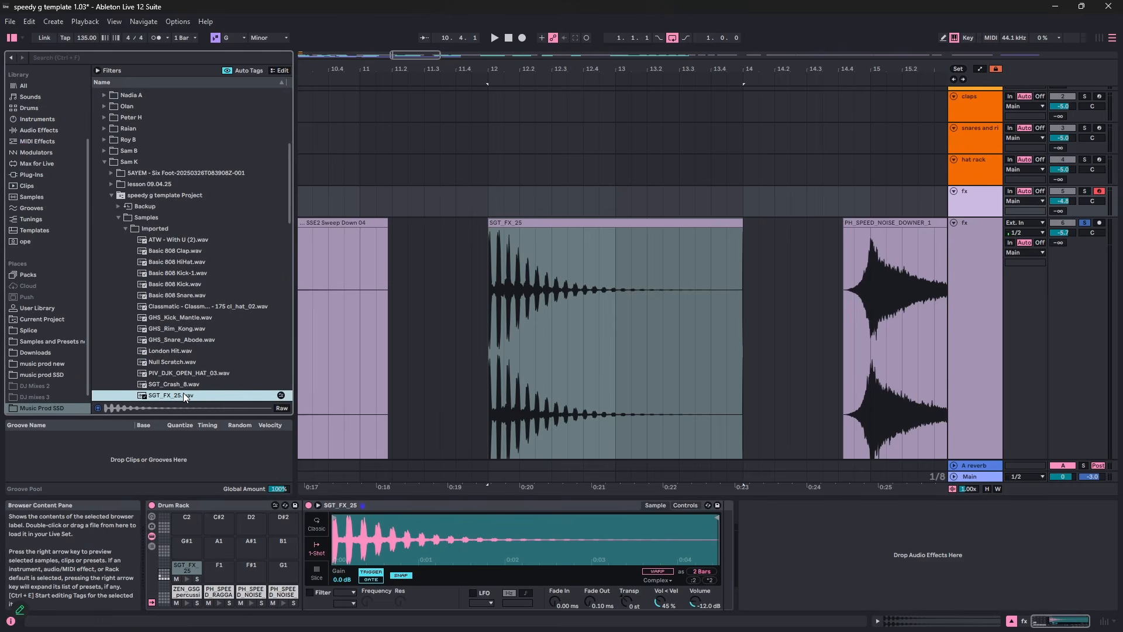
click(484, 293)
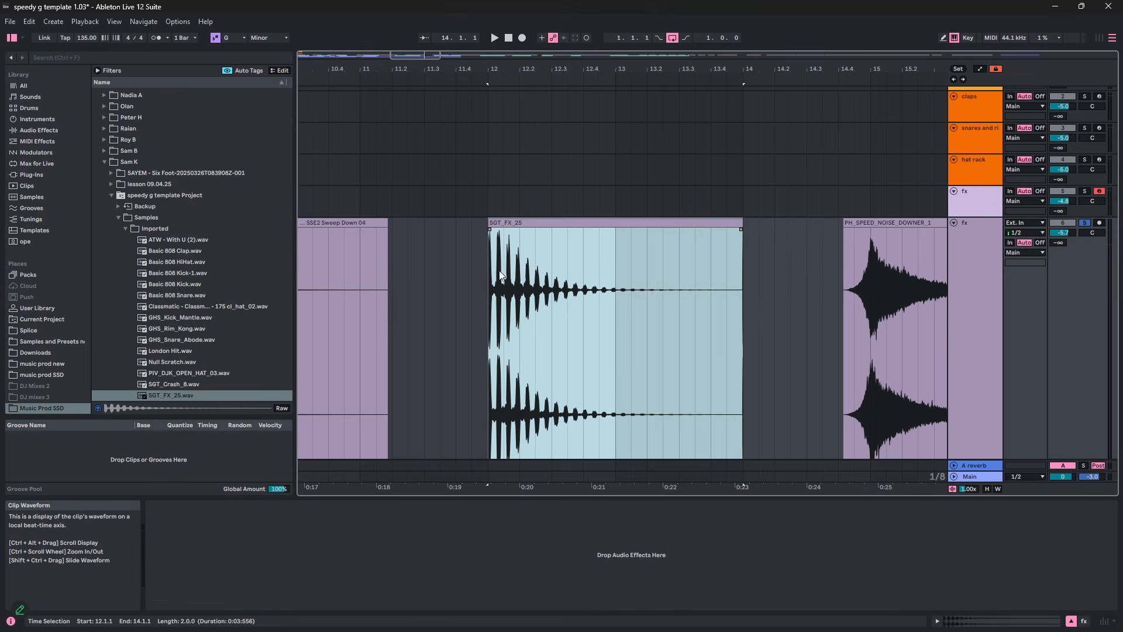
- Play the TSP_PPSG_135_fx_soundclash_sirenshot clip at bar 4 and shorten it to its first hit, about half a beat
drag(532, 69, 704, 41)
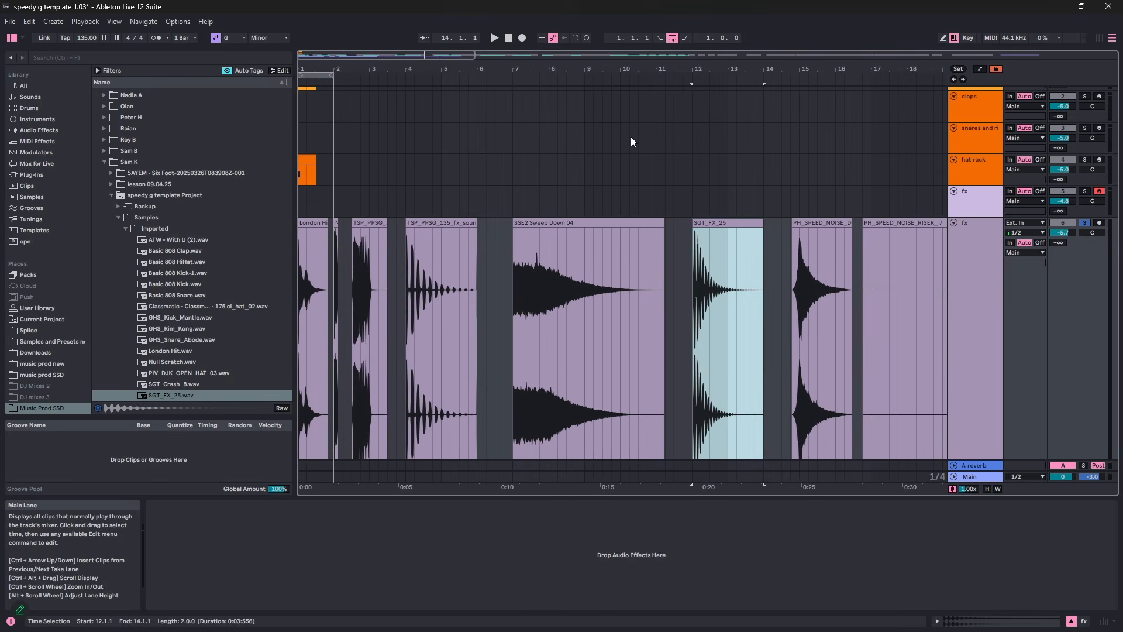
click(446, 223)
key(space)
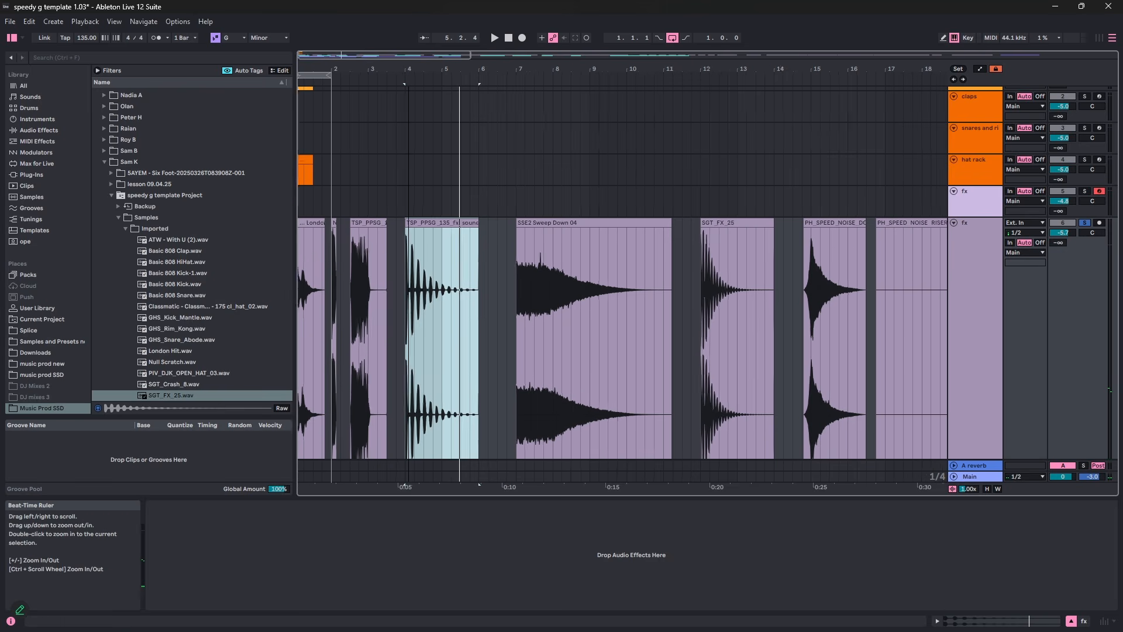
key(z)
key(space)
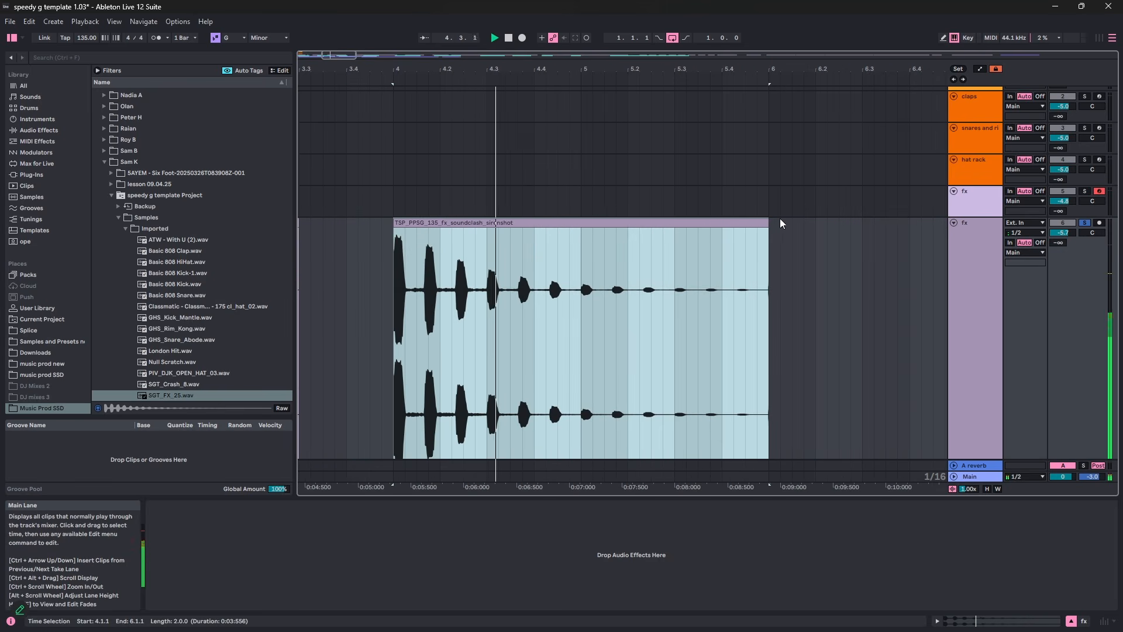
key(space)
drag(766, 224, 417, 224)
key(space)
- Add the trimmed sirenshot clip to the drum rack's F1 pad, solo the upper fx track and preview the pad
click(981, 201)
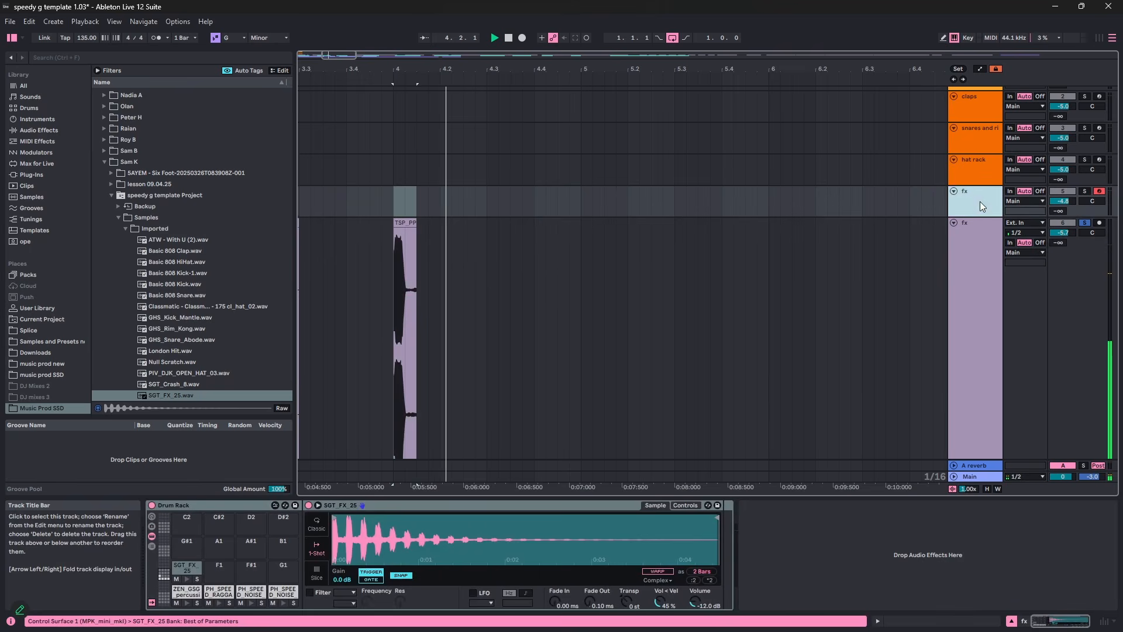
click(407, 224)
drag(219, 573, 219, 574)
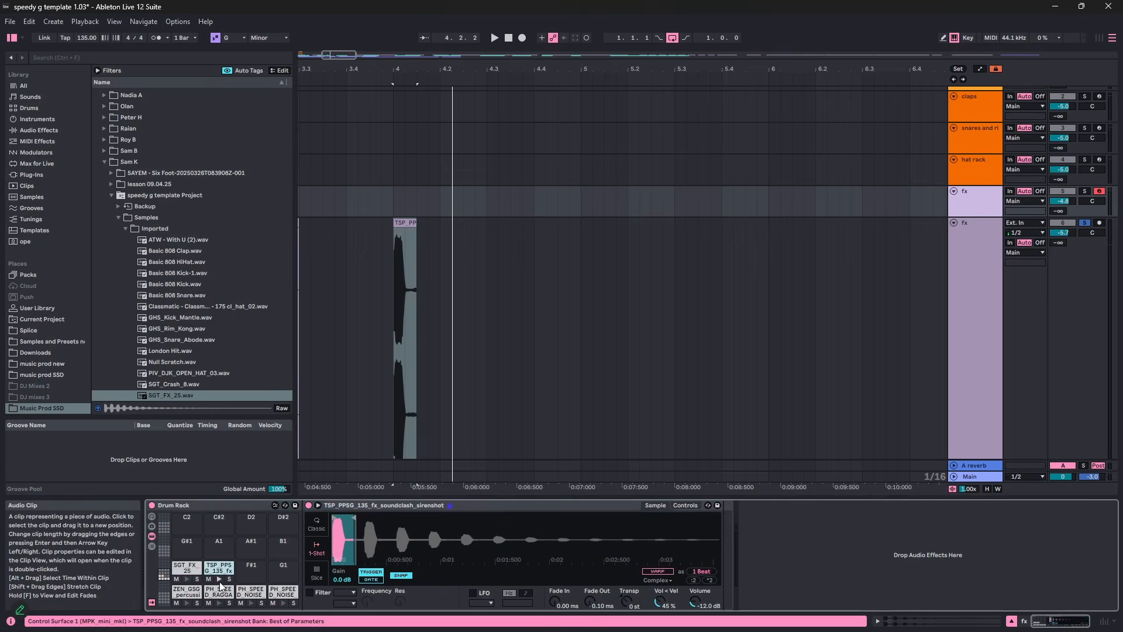
click(1085, 192)
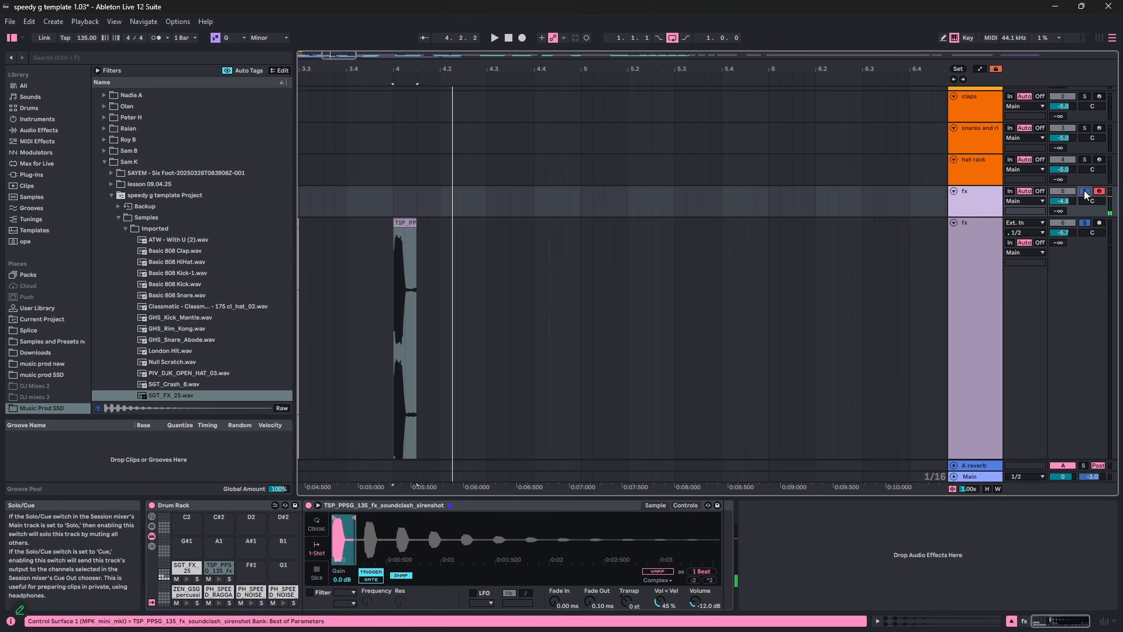
click(219, 579)
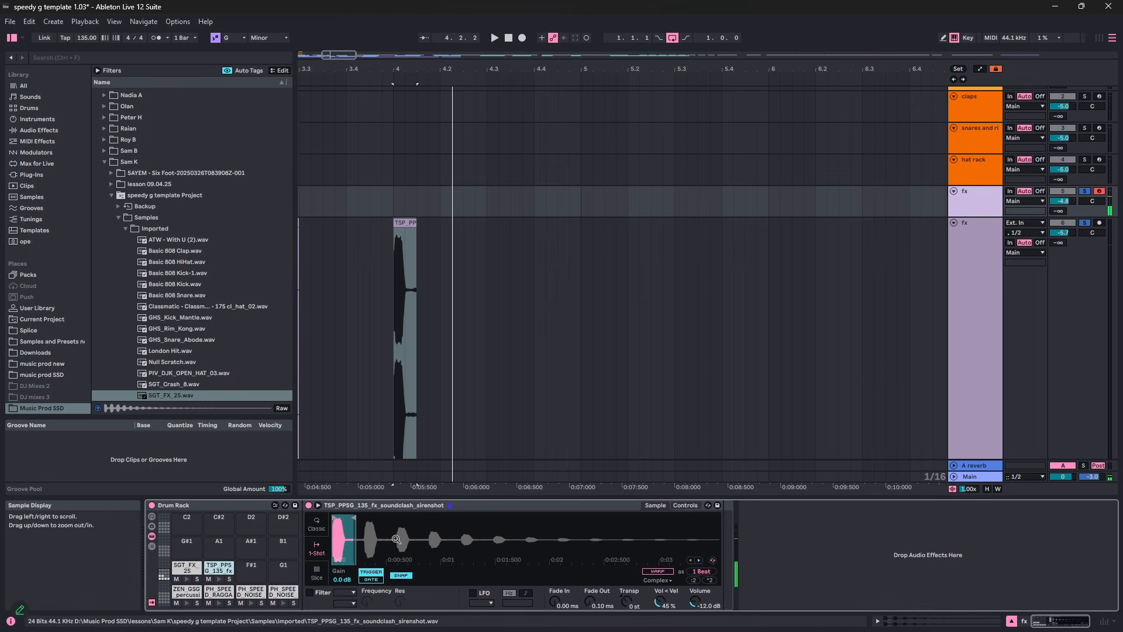
- Turn off Snap for the sirenshot sample and set its Fade Out to 50.6 ms while previewing the pad
click(400, 579)
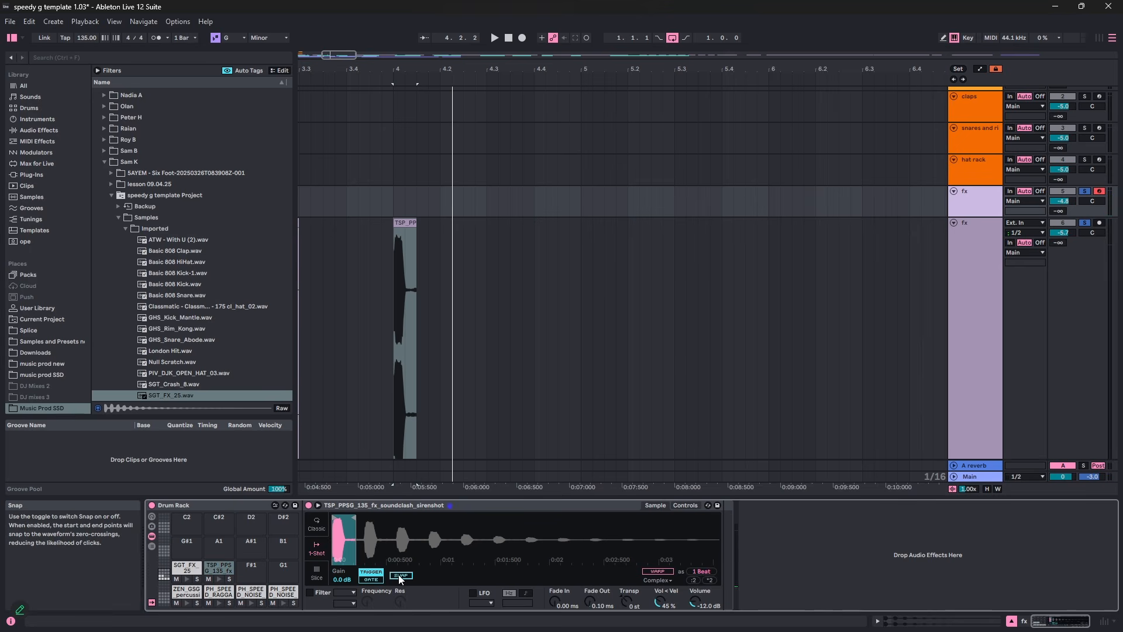
drag(346, 544, 345, 582)
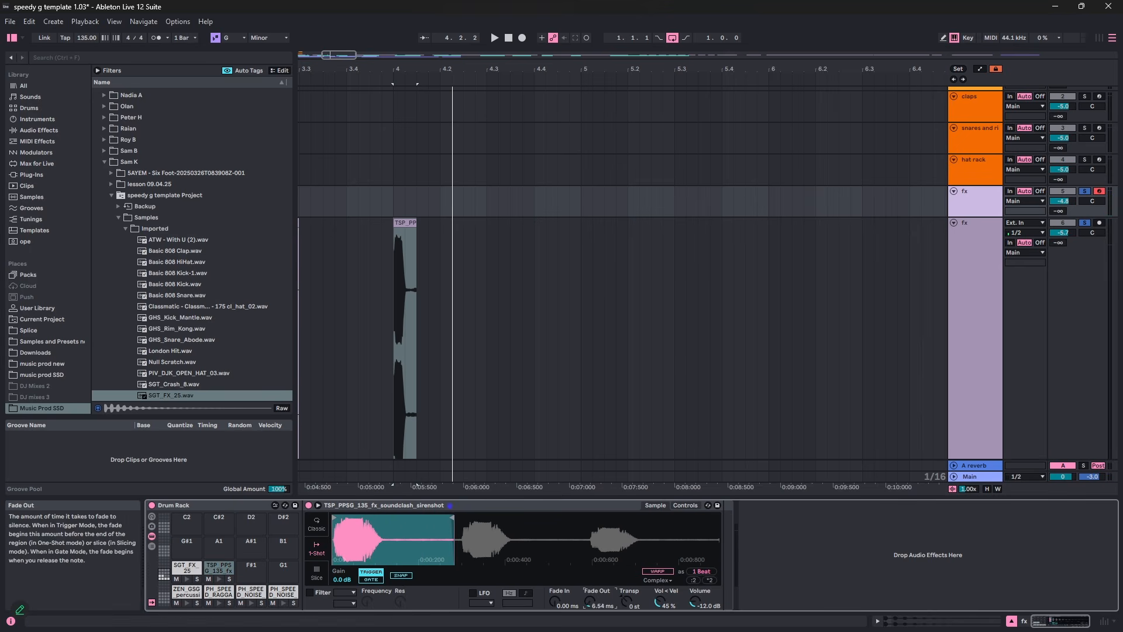
click(219, 579)
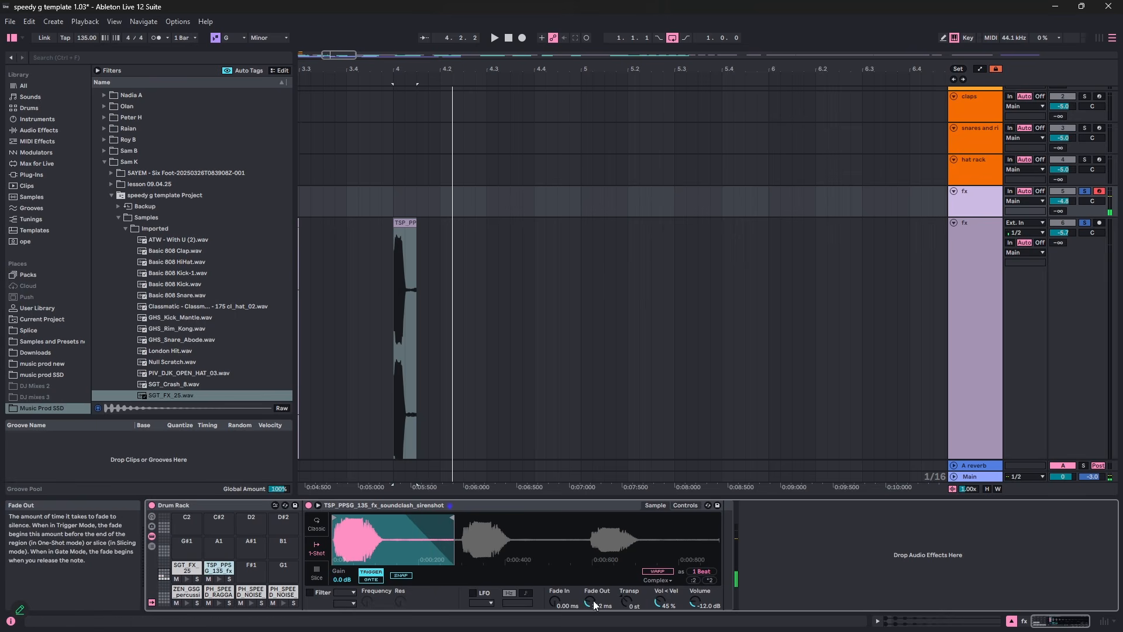
click(219, 579)
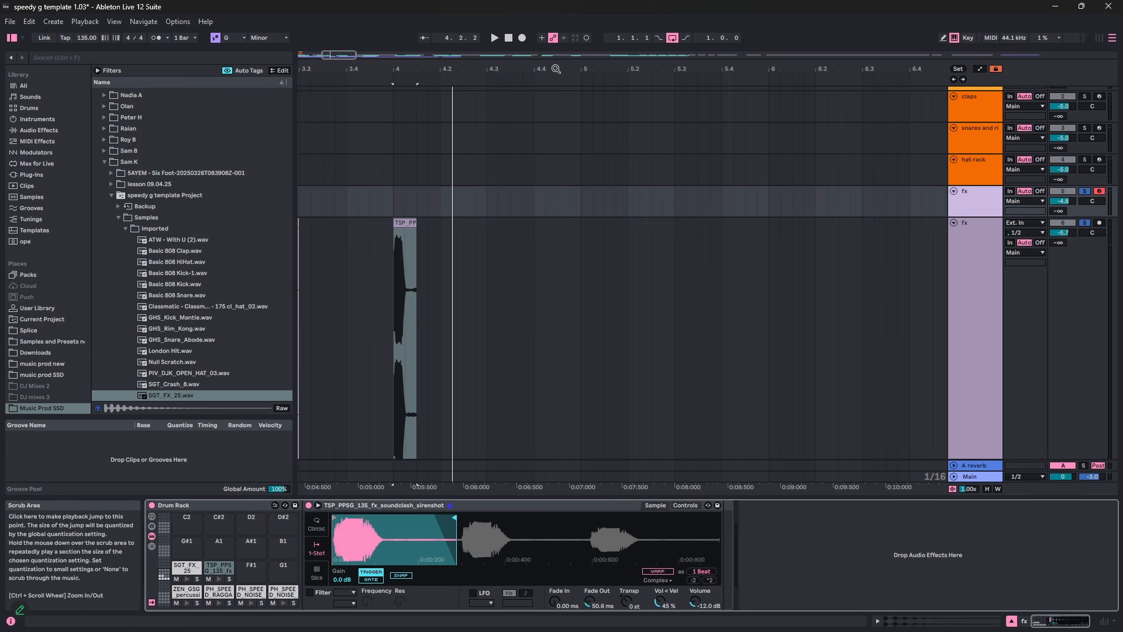
- Play the TSP_PPSG clip that starts between bars 2 and 3 on the lower fx track
drag(556, 68, 556, 29)
drag(464, 69, 464, 62)
click(371, 222)
key(space)
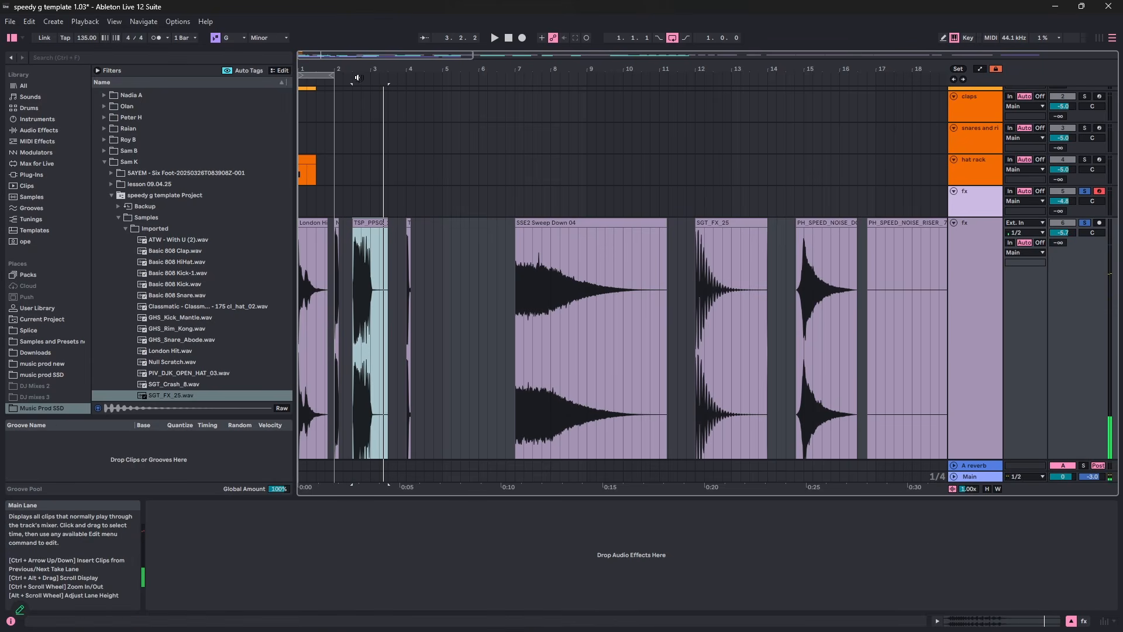
- Add the TSP_PPSG_135_fx_rewind clip to the F#1 pad of the upper fx track's drum rack and preview the pad
drag(359, 69, 384, 140)
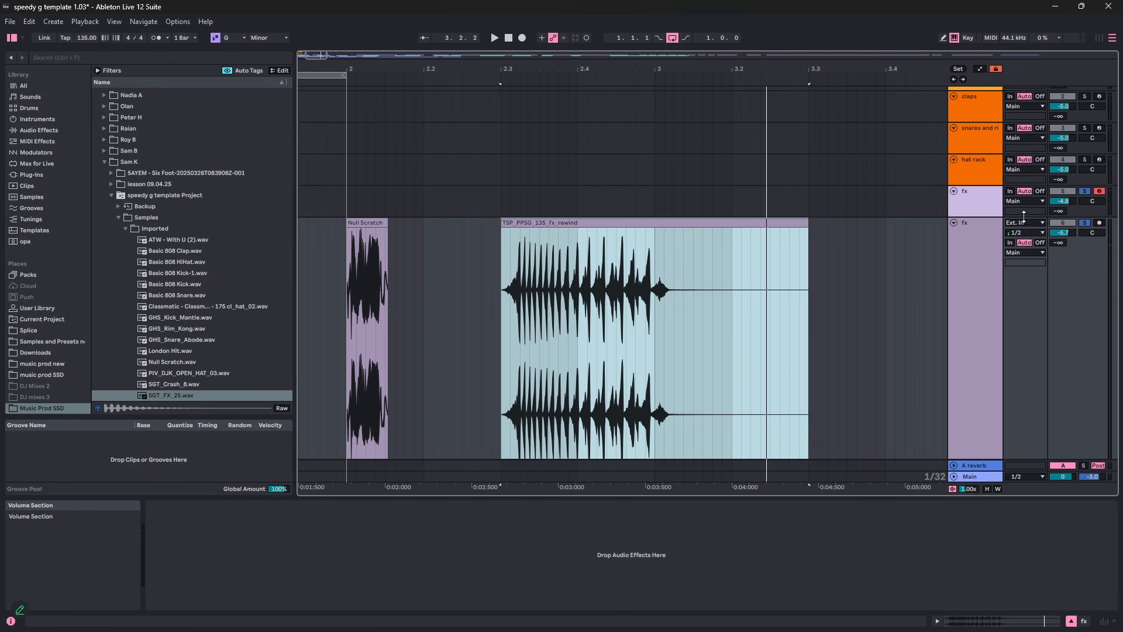
click(988, 204)
click(672, 223)
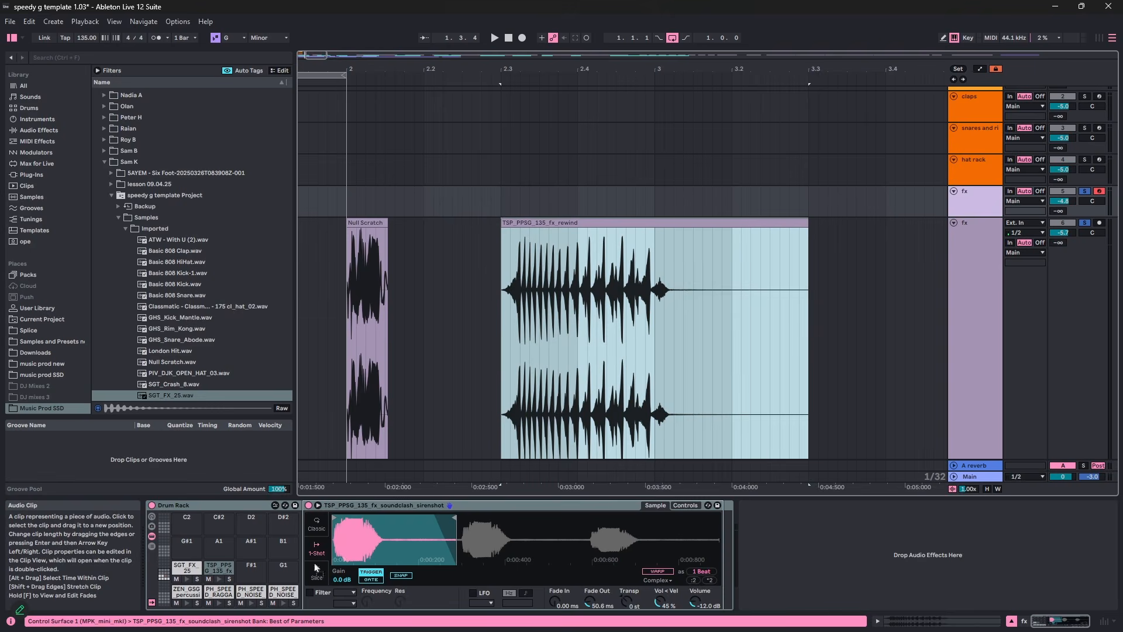
drag(255, 578, 255, 578)
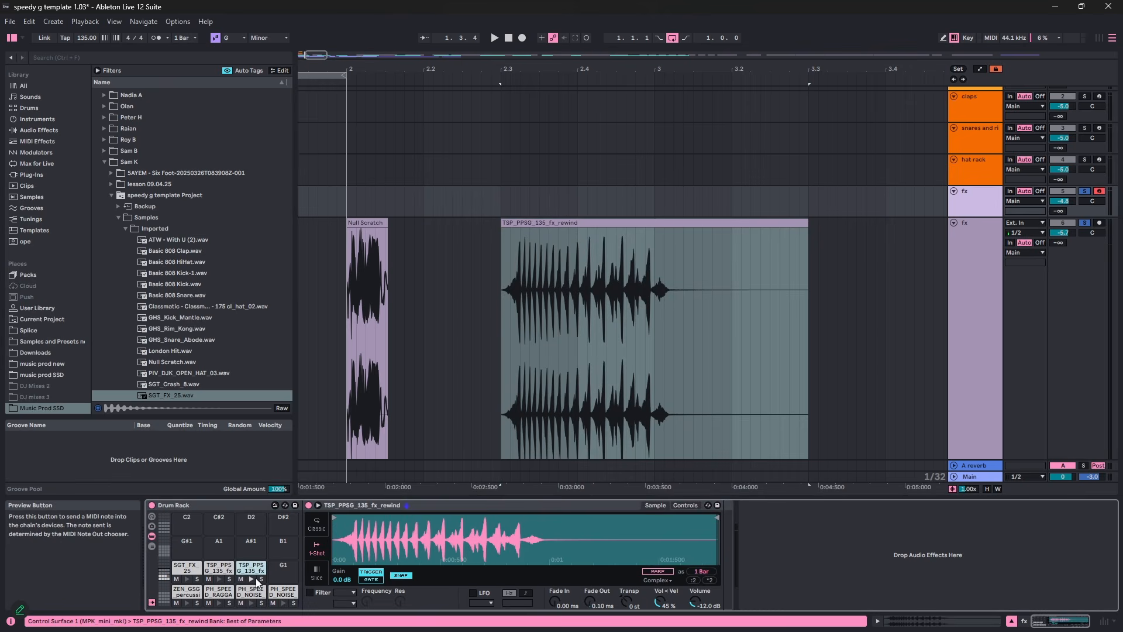
click(254, 577)
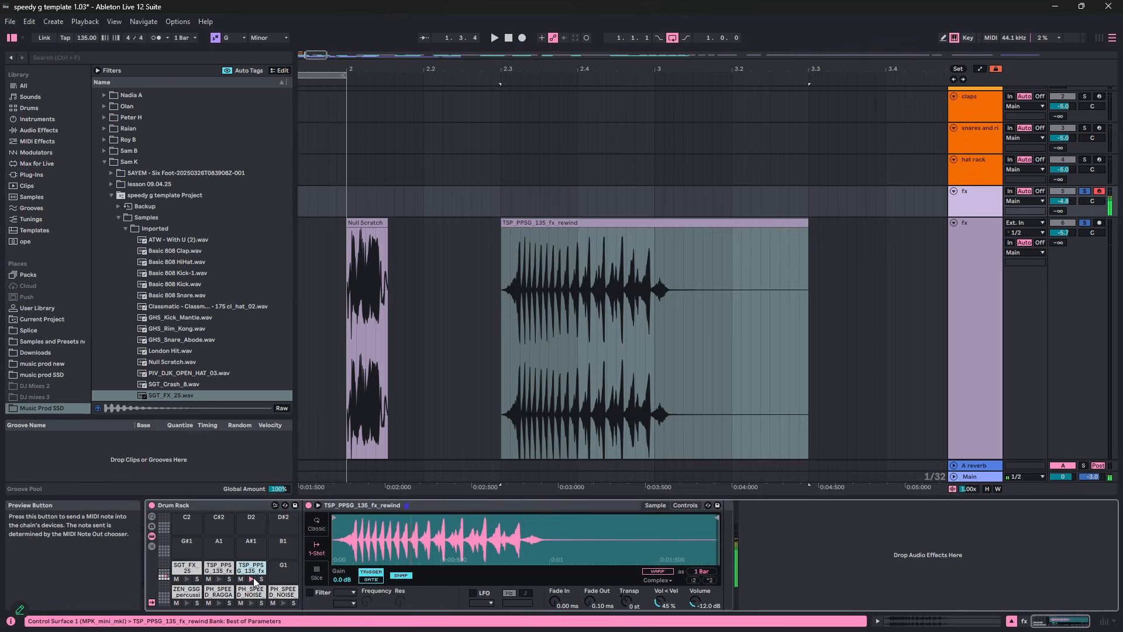
- Add the Null Scratch clip to the drum rack's G1 pad and preview it
click(374, 257)
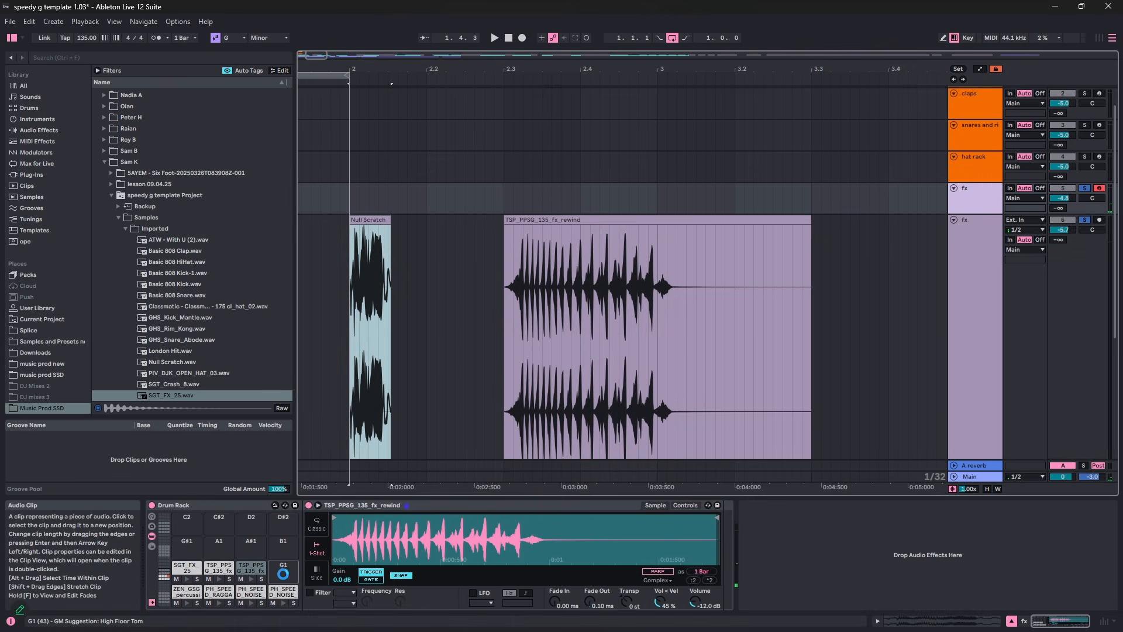
drag(284, 576, 283, 576)
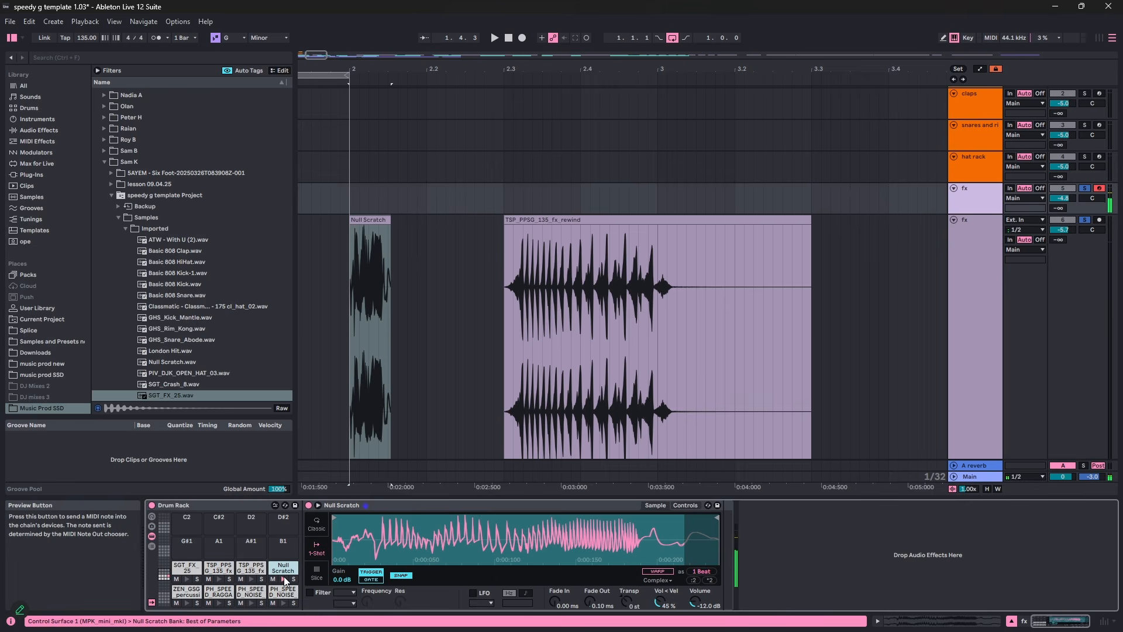
- Shorten the F#1 rewind sample so it ends where its audible sound stops, previewing the pad before and after
click(251, 580)
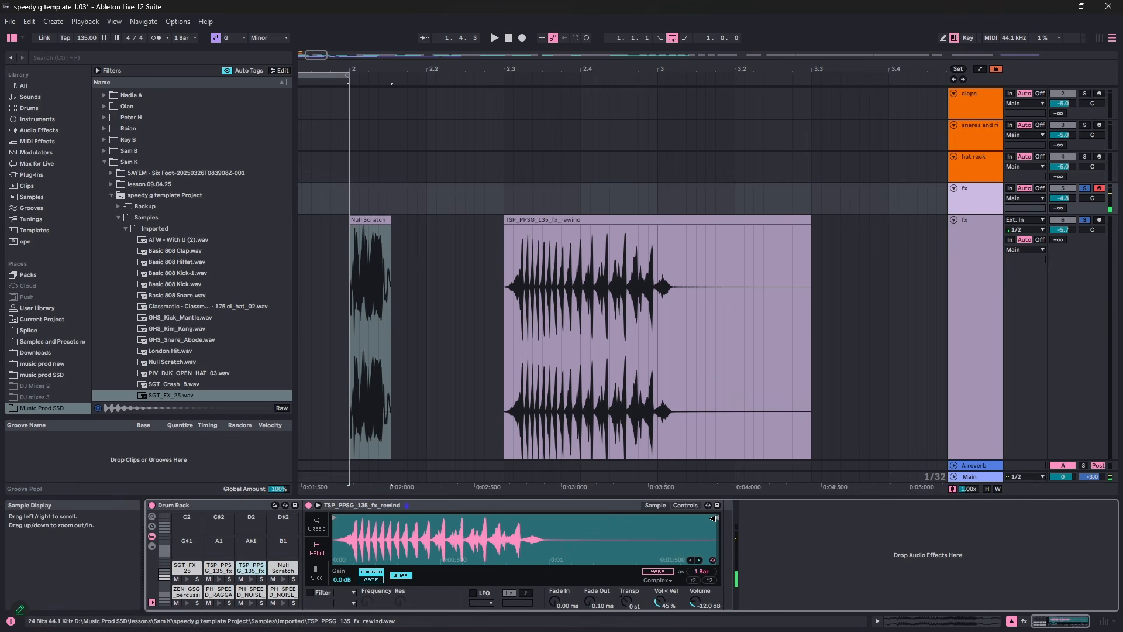
drag(717, 518, 536, 524)
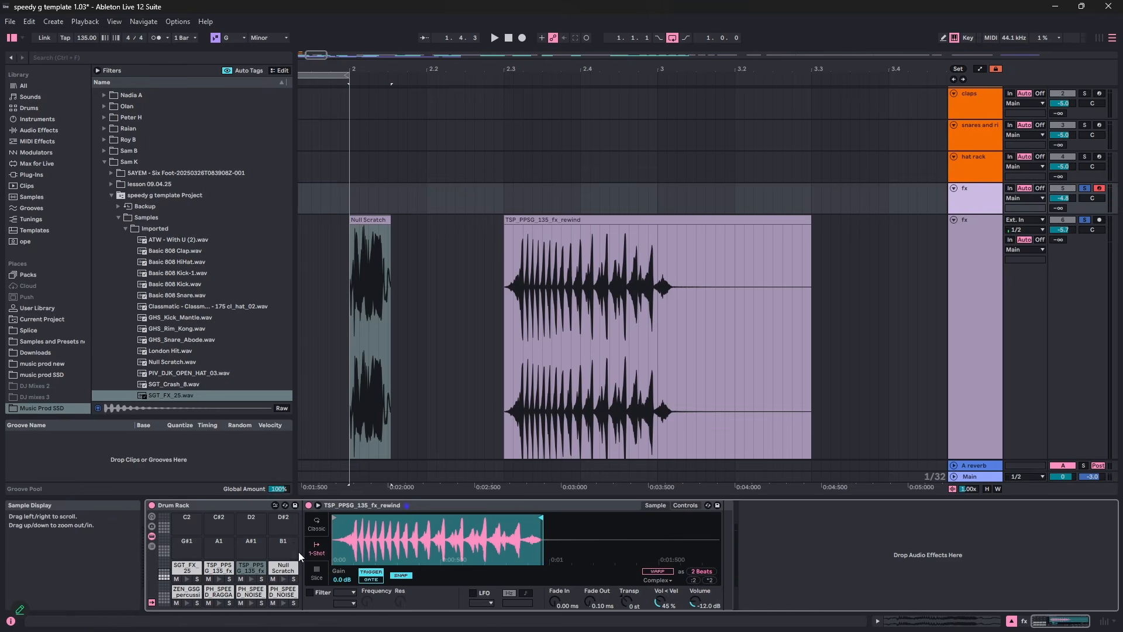
click(251, 579)
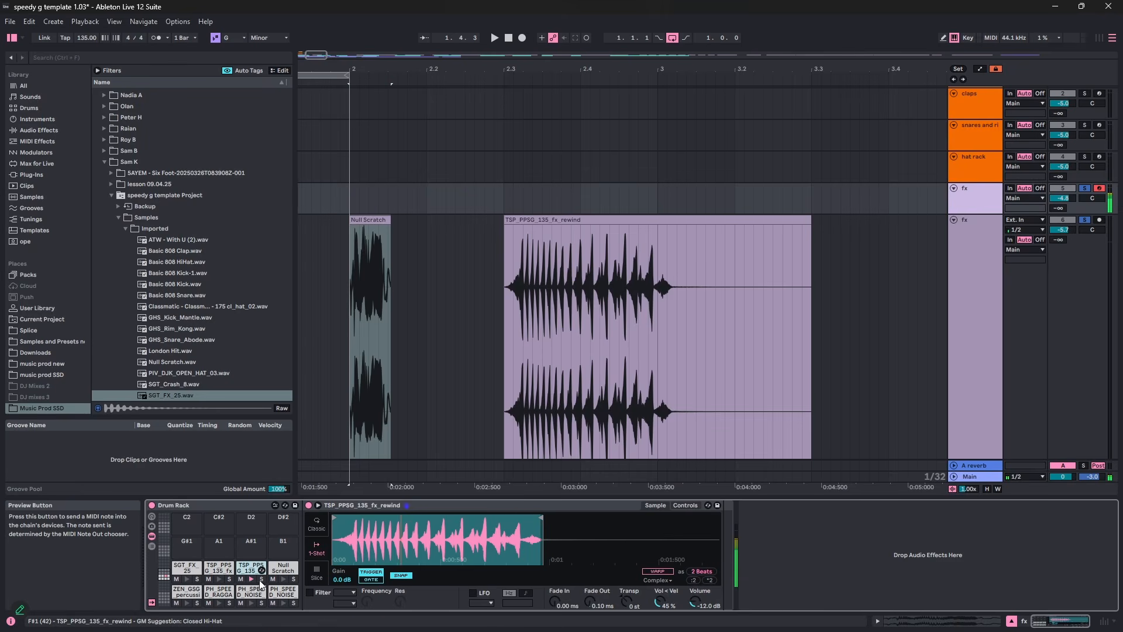
- Turn on Warp and turn off Snap for the rewind sample while previewing its pad
click(658, 570)
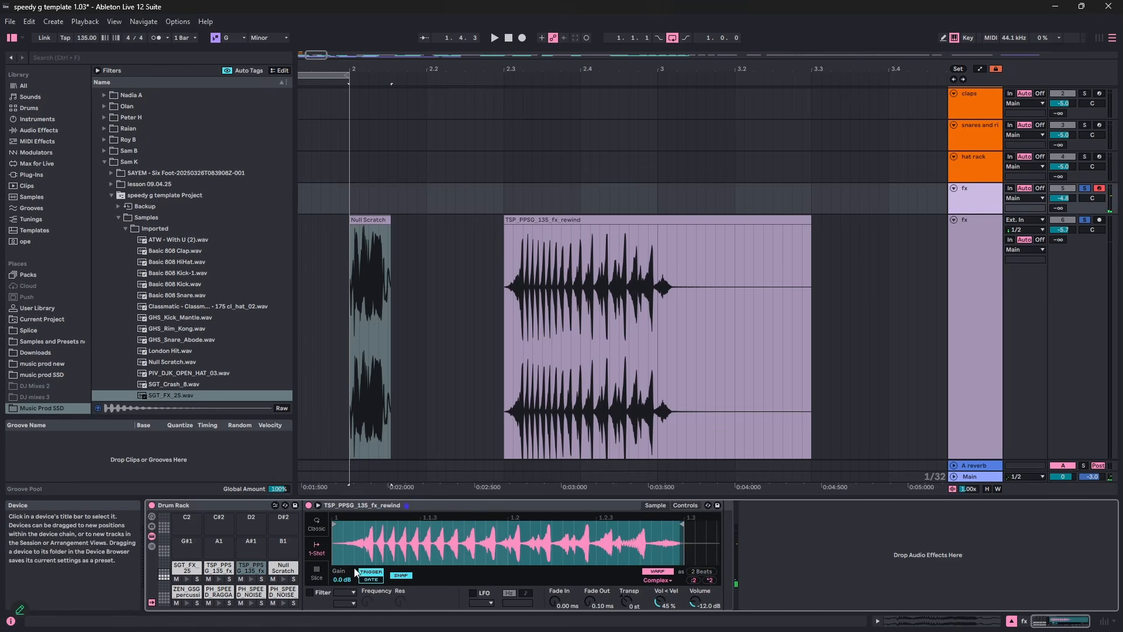
click(250, 579)
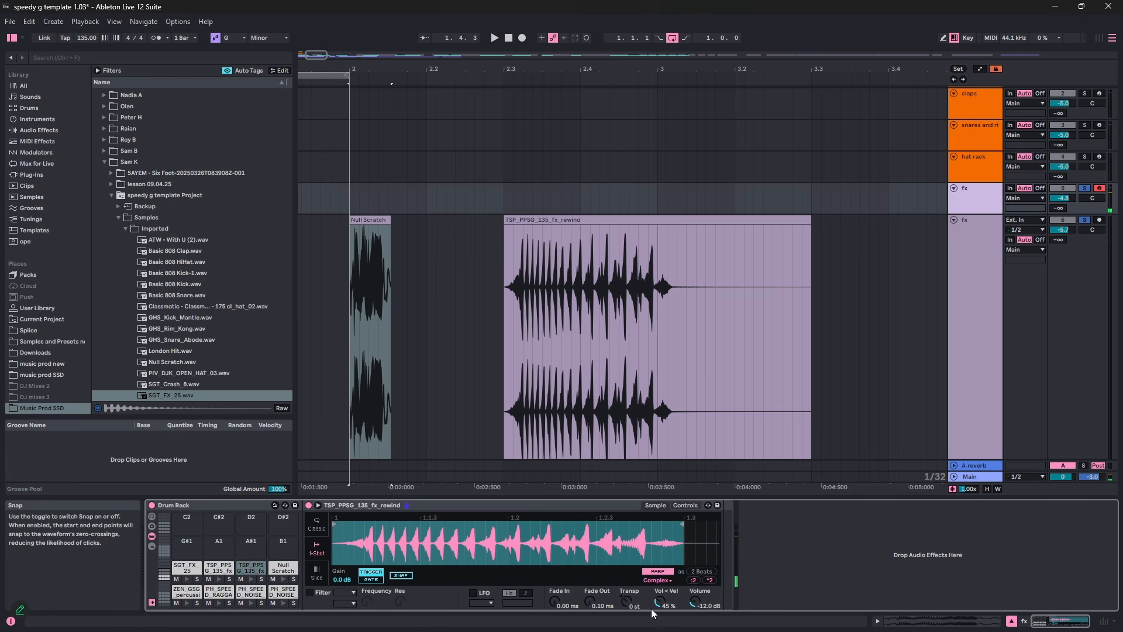
click(251, 579)
drag(694, 549, 694, 529)
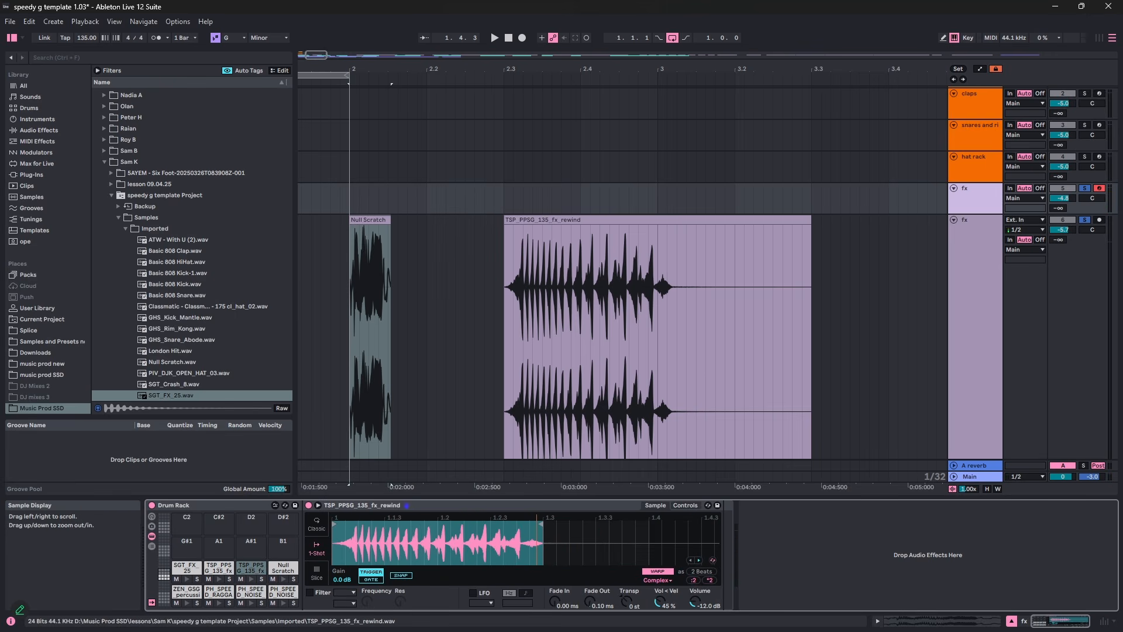
- Crop the rewind sample to its shortened region
right_click(468, 538)
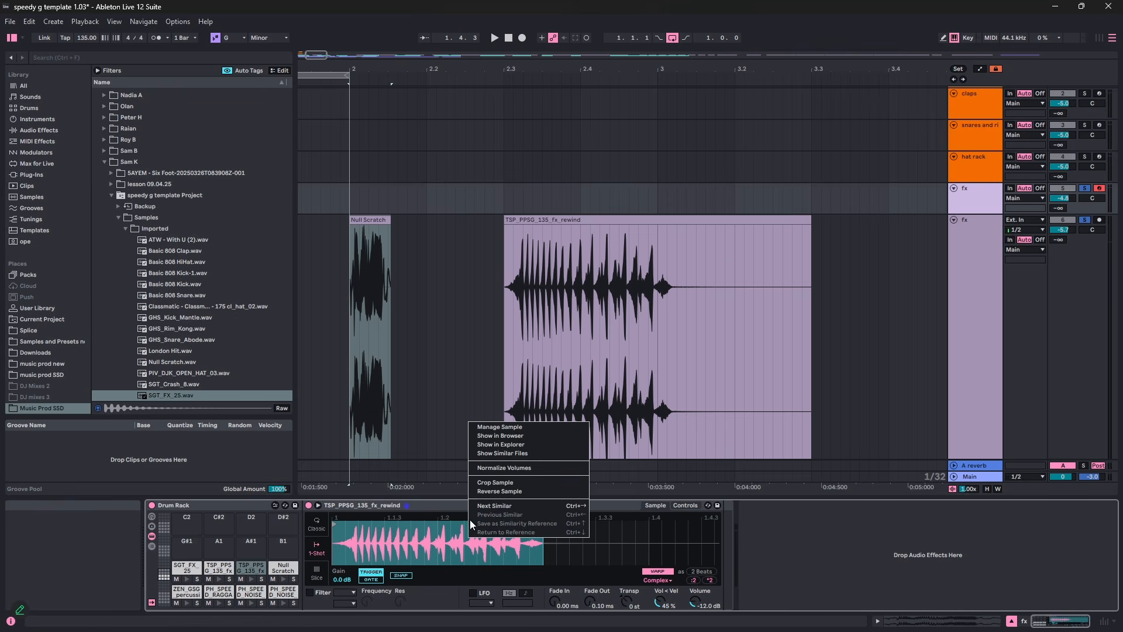
click(489, 483)
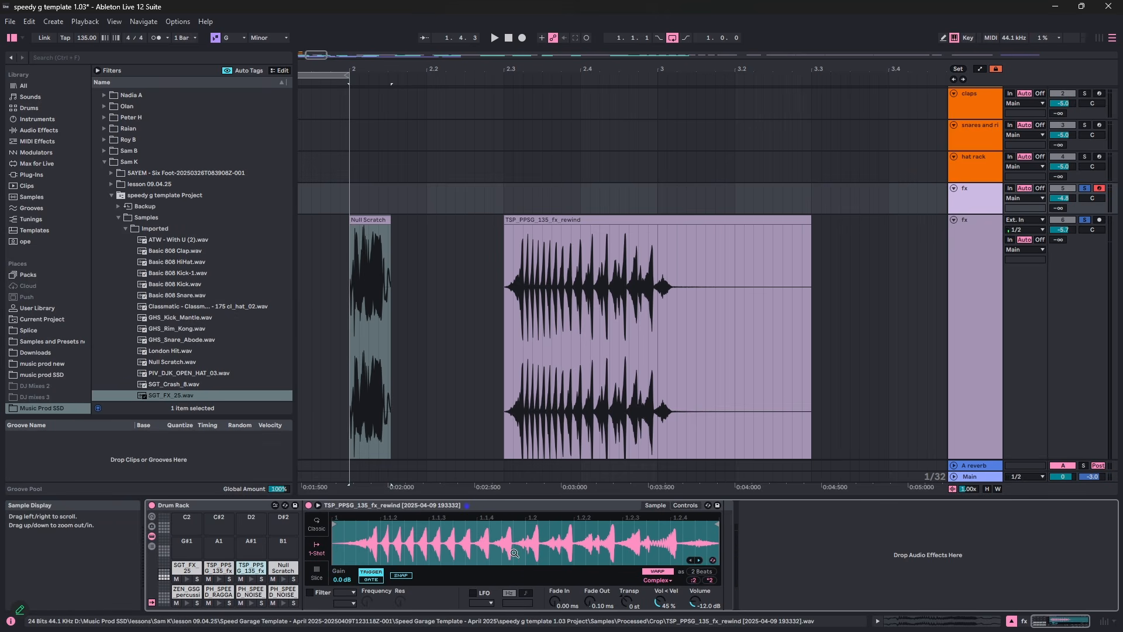
scroll(514, 553, down, 3)
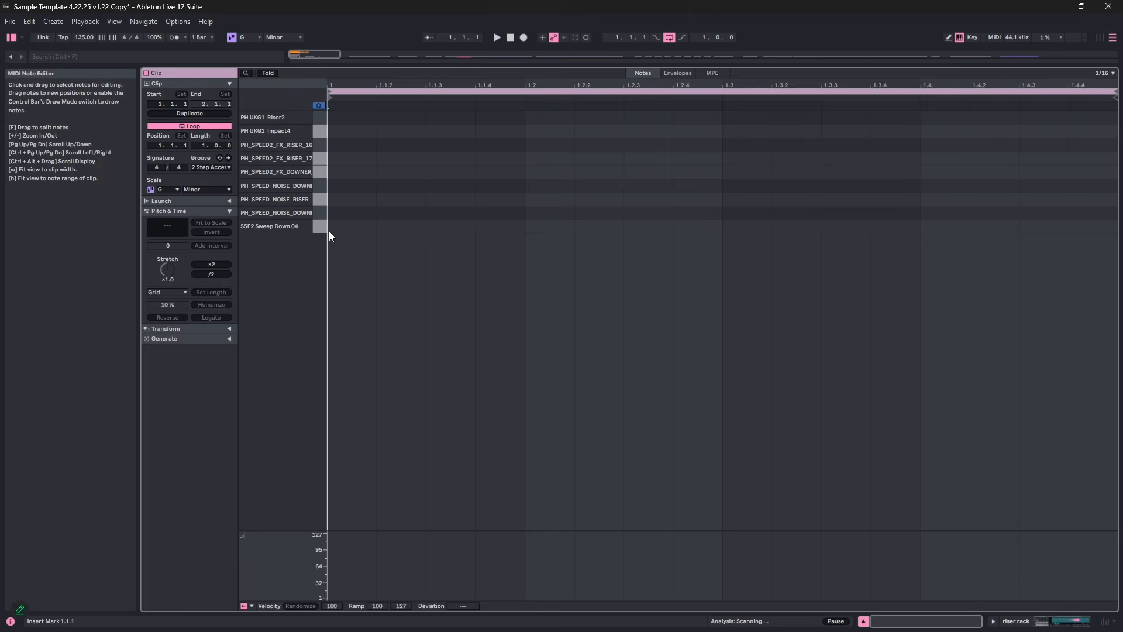
- Normalize the volume of the SSE2 Sweep Down 04 sample in the riser rack and turn on Warp for it
click(319, 226)
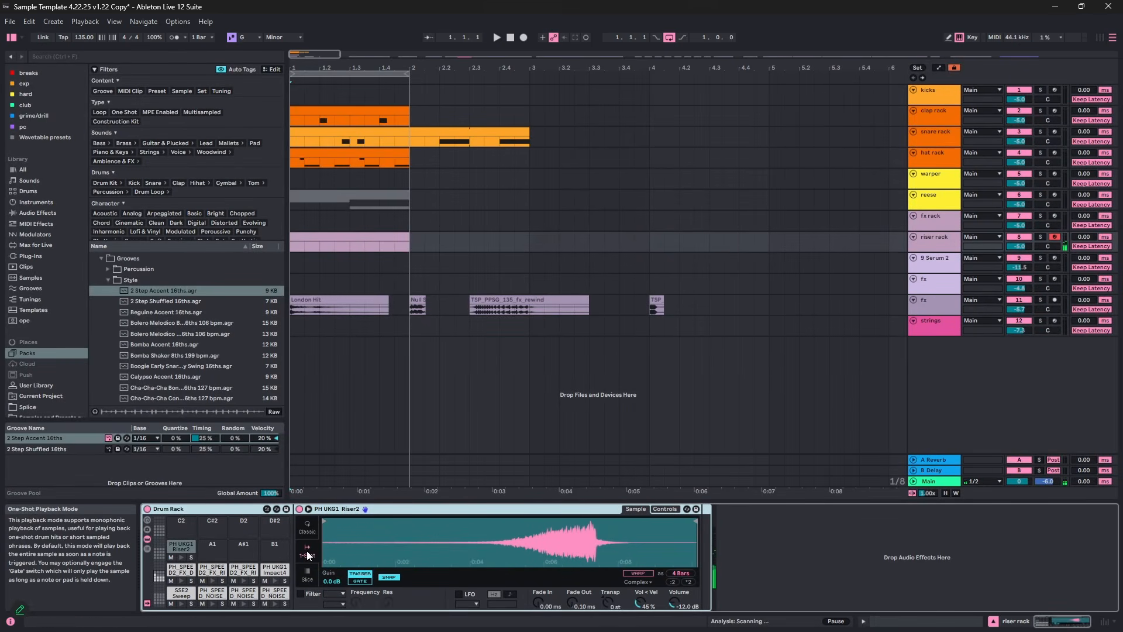
click(394, 243)
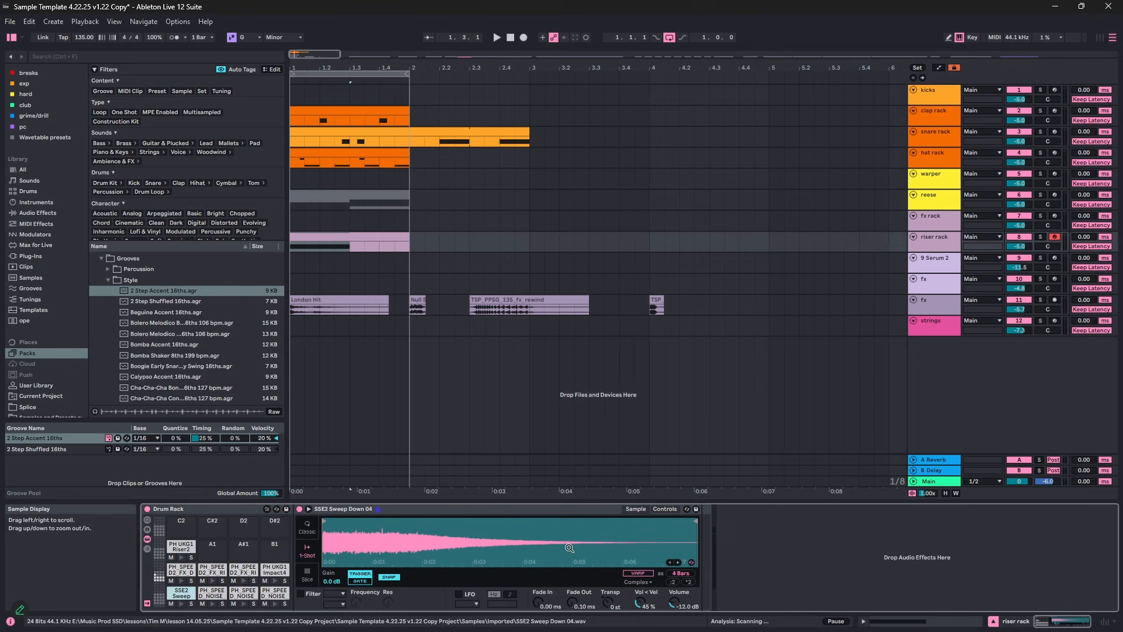
right_click(569, 547)
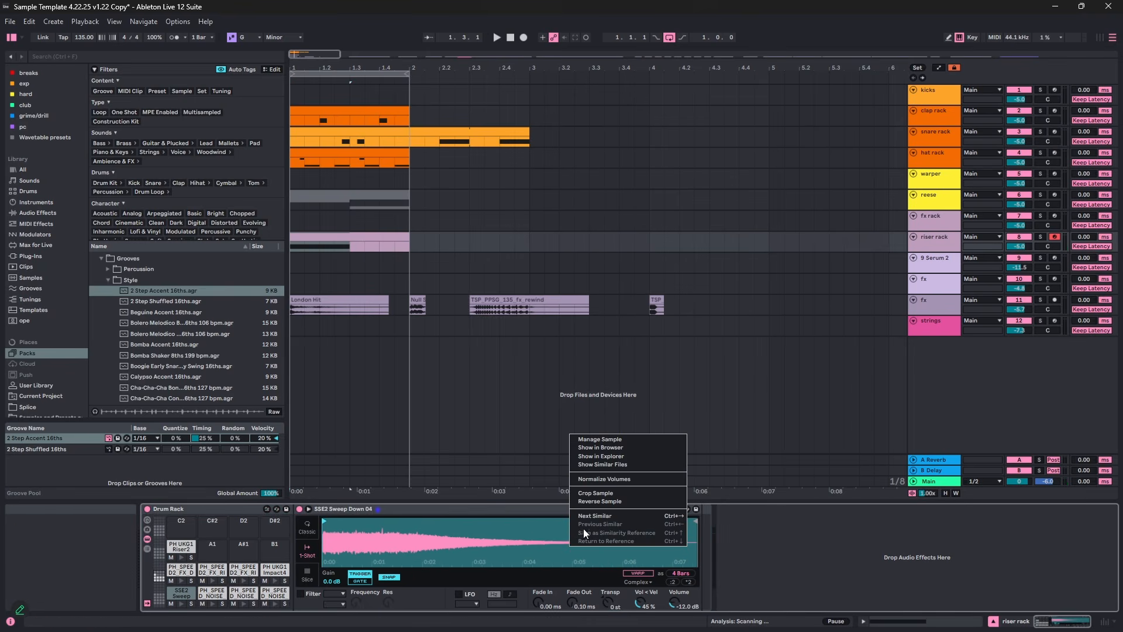
click(592, 478)
click(639, 573)
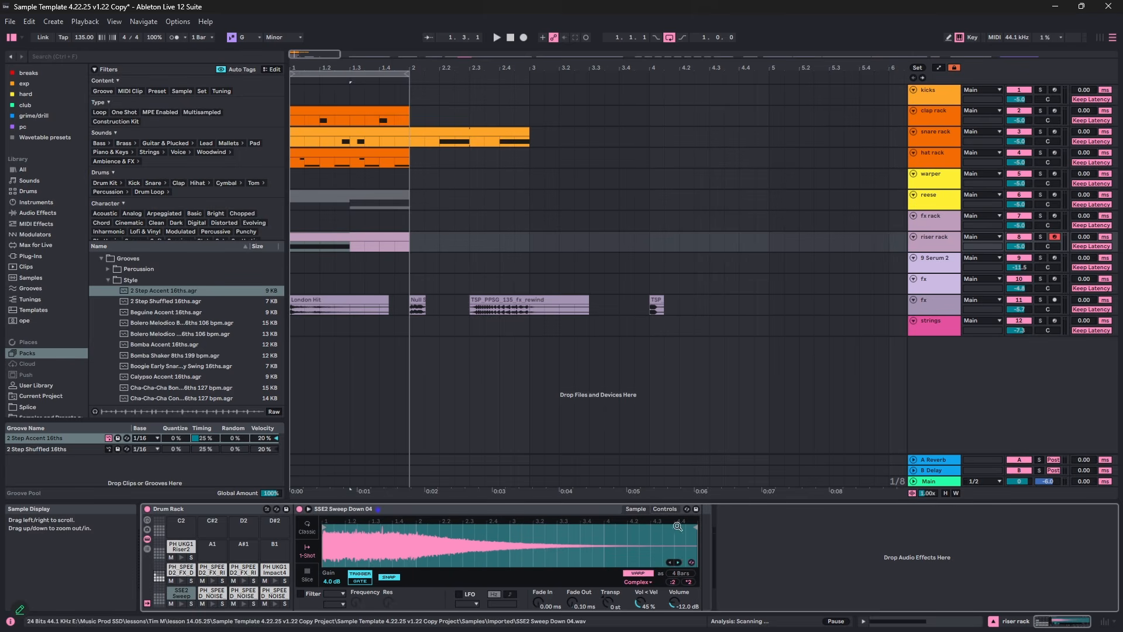
- Solo the riser rack track and play the sweep sample
click(1040, 236)
key(space)
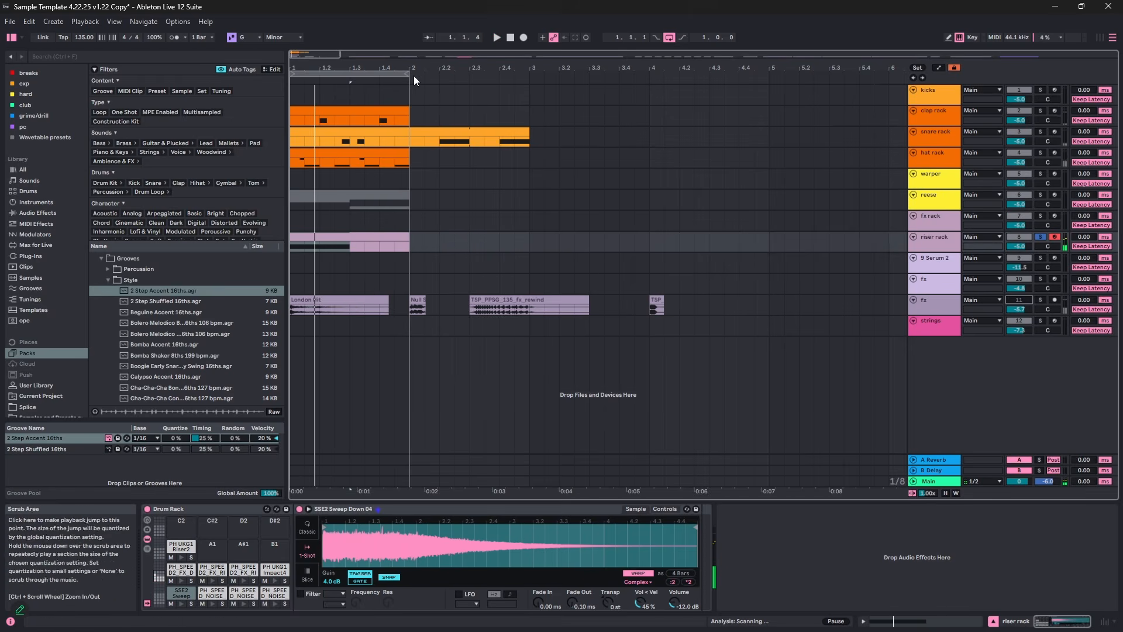
- Turn off Snap for the SSE2 Sweep Down 04 sample and copy that value to its 8 siblings
drag(694, 541, 693, 577)
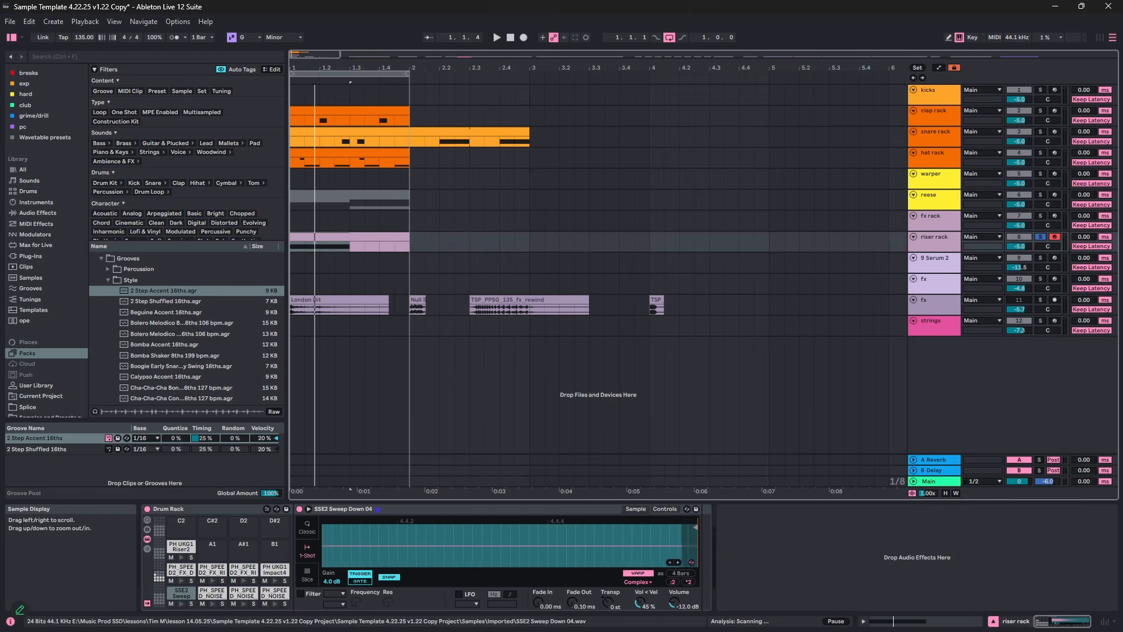
right_click(392, 581)
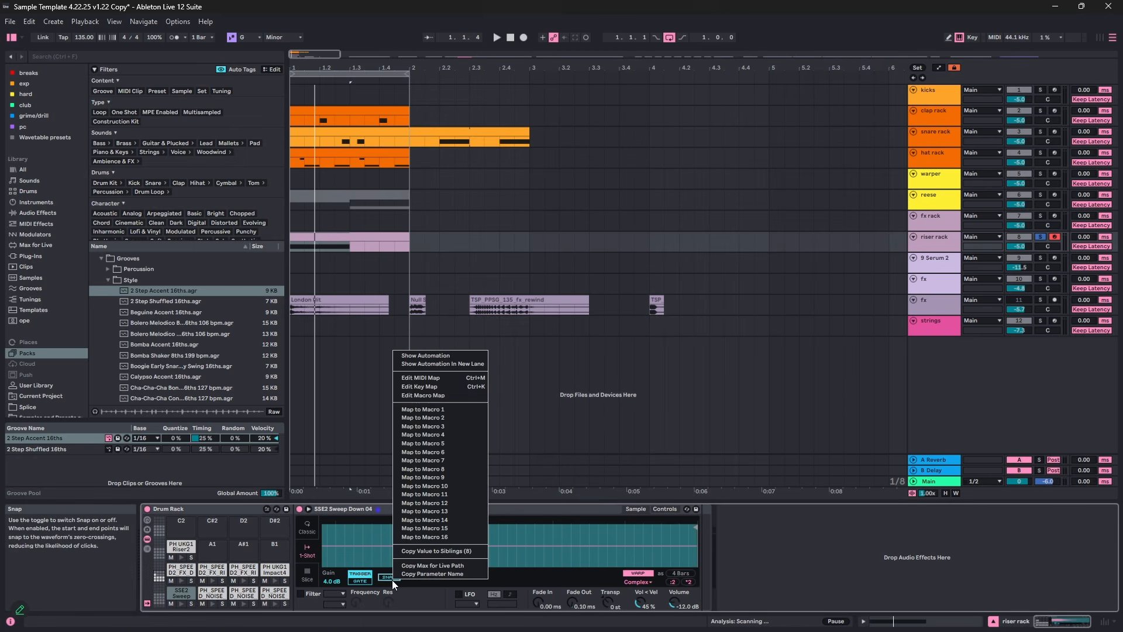
click(448, 551)
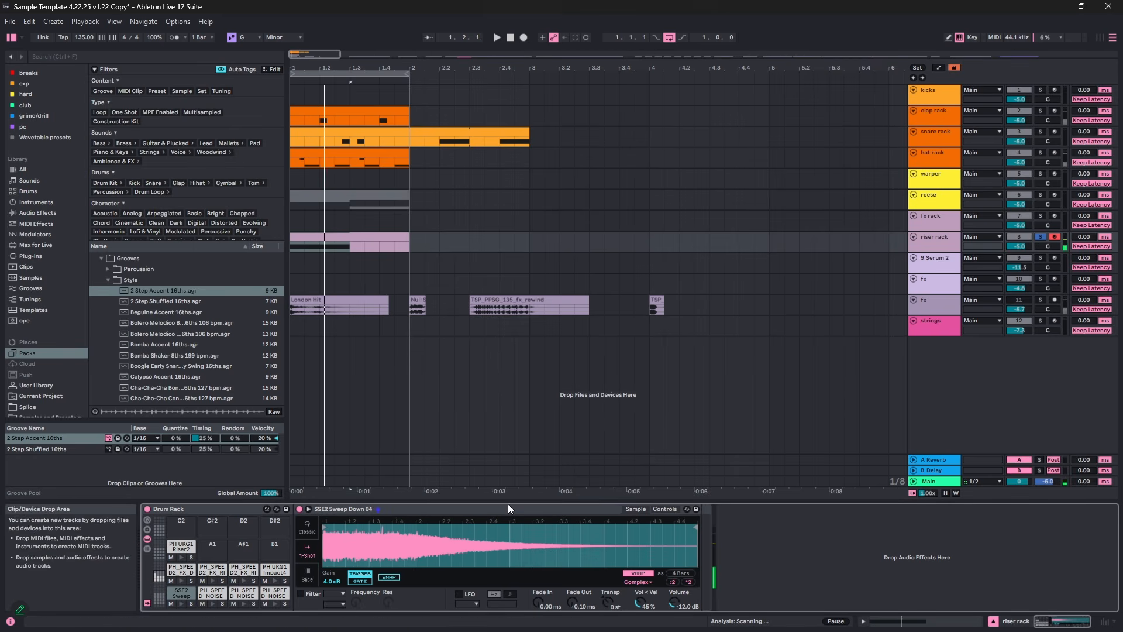
- Set the sweep sample's warp mode to Texture and play the soloed riser rack
click(650, 581)
click(650, 547)
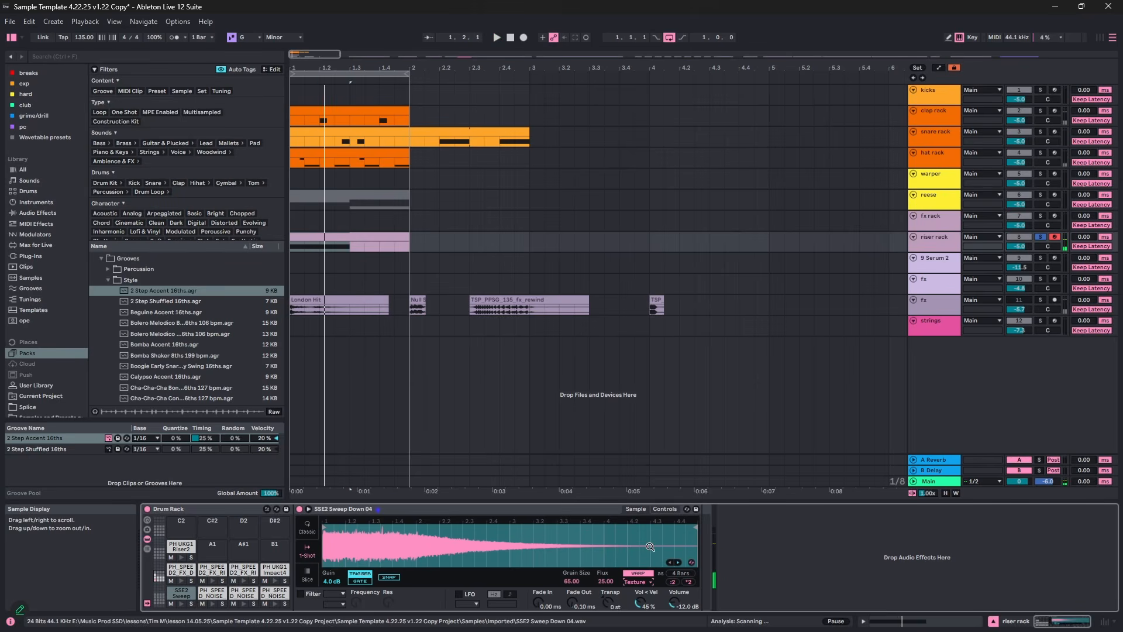
key(space)
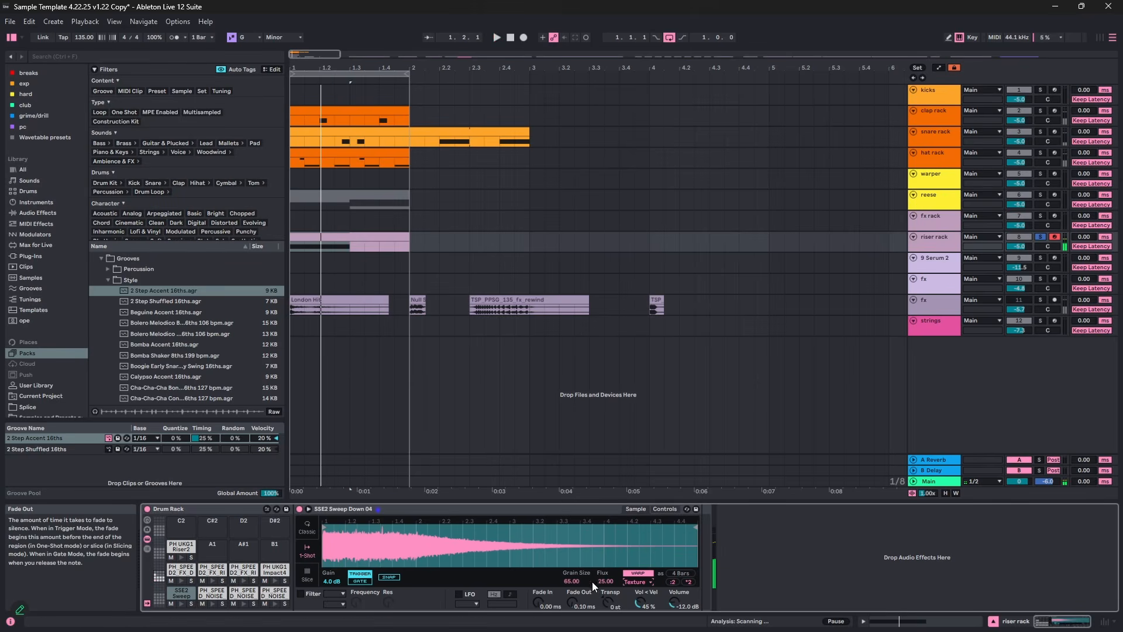
- Compare the sweep sample at halved and doubled warp lengths during playback, finishing on the halved length
click(672, 582)
key(space)
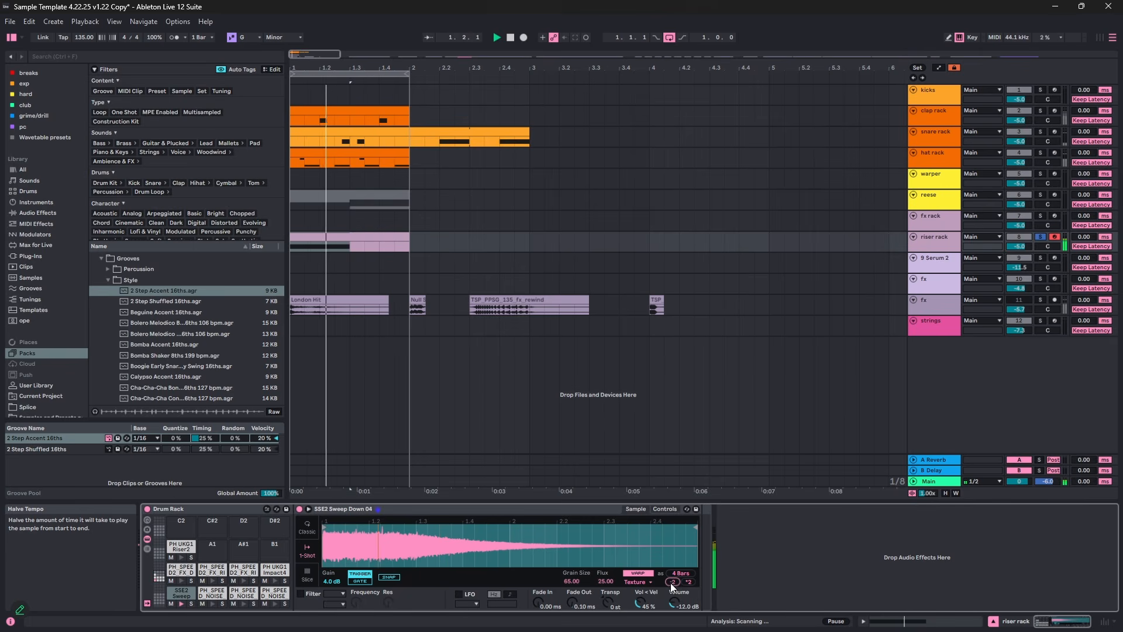
click(689, 582)
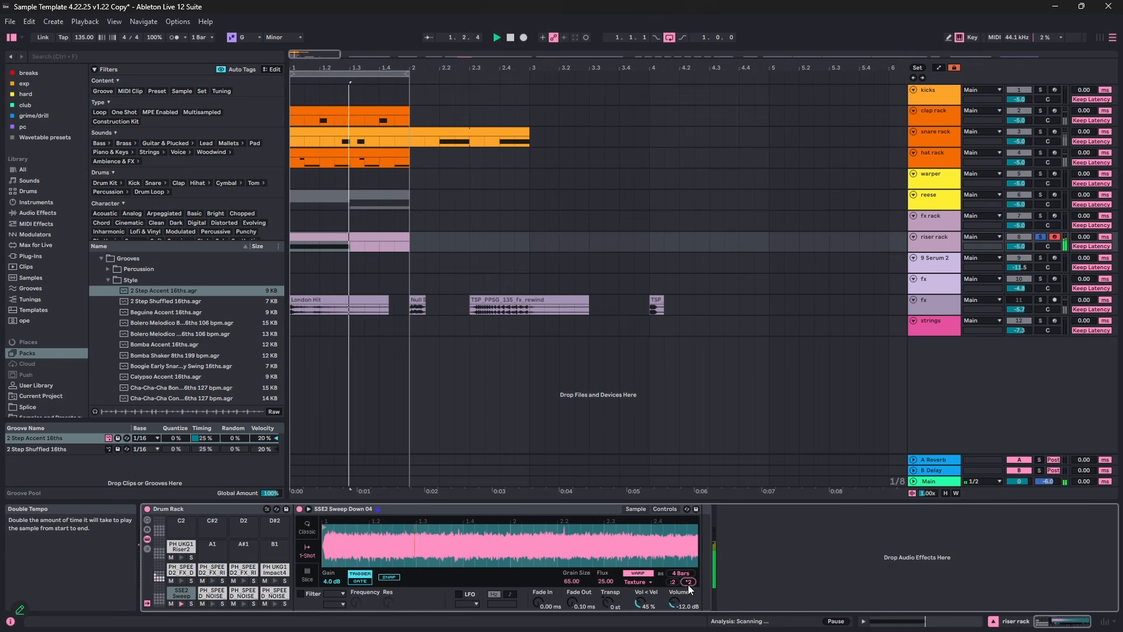
click(674, 581)
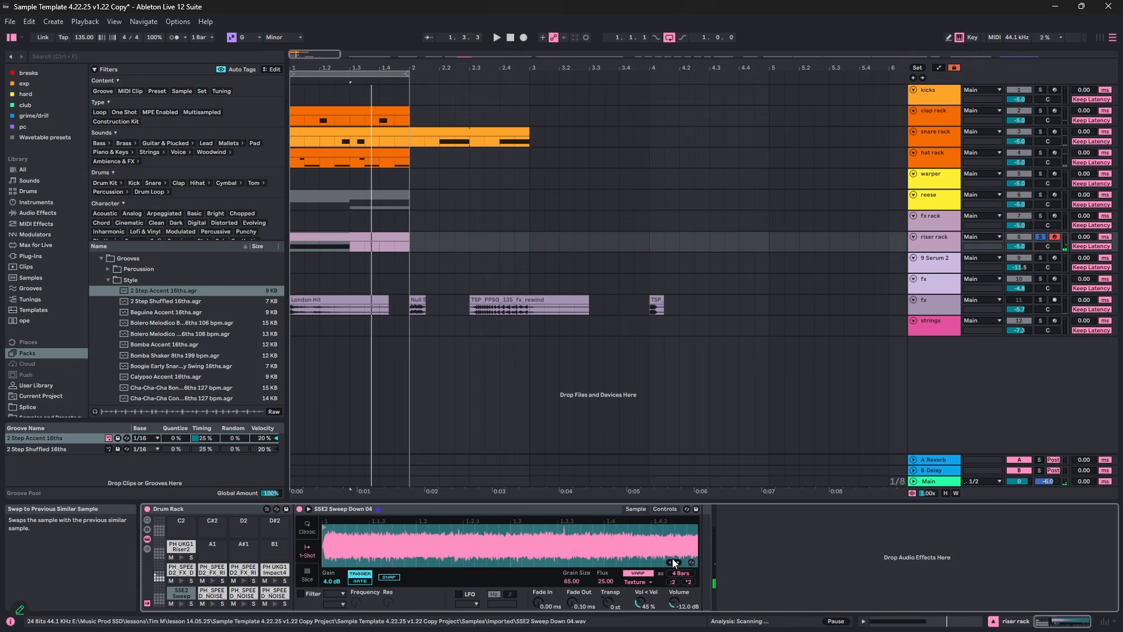
key(space)
drag(623, 534, 453, 555)
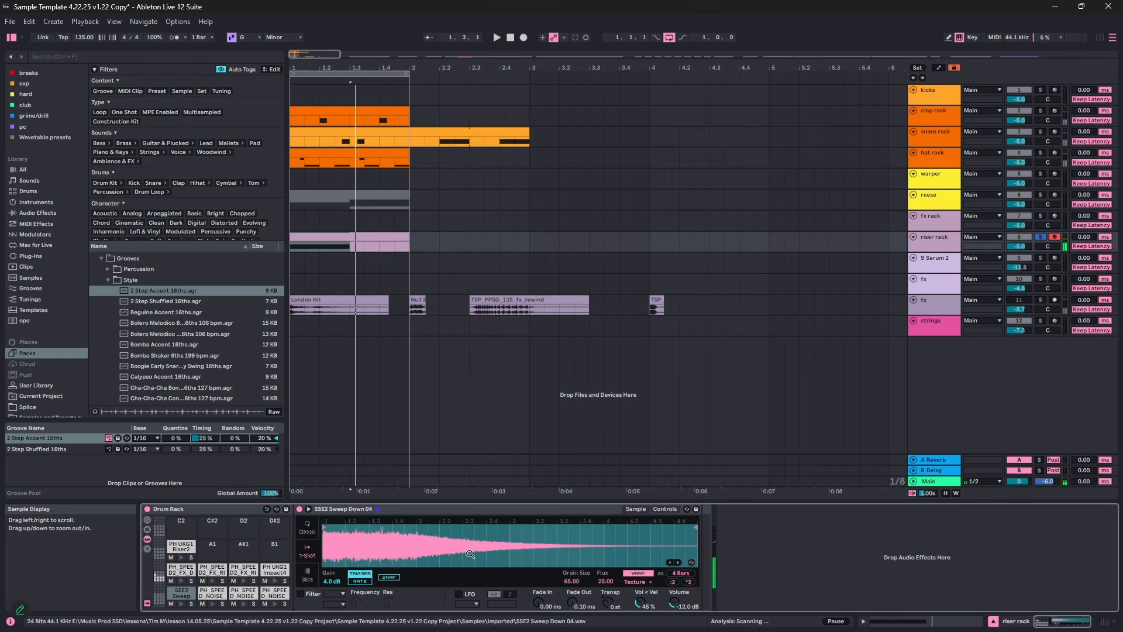
key(space)
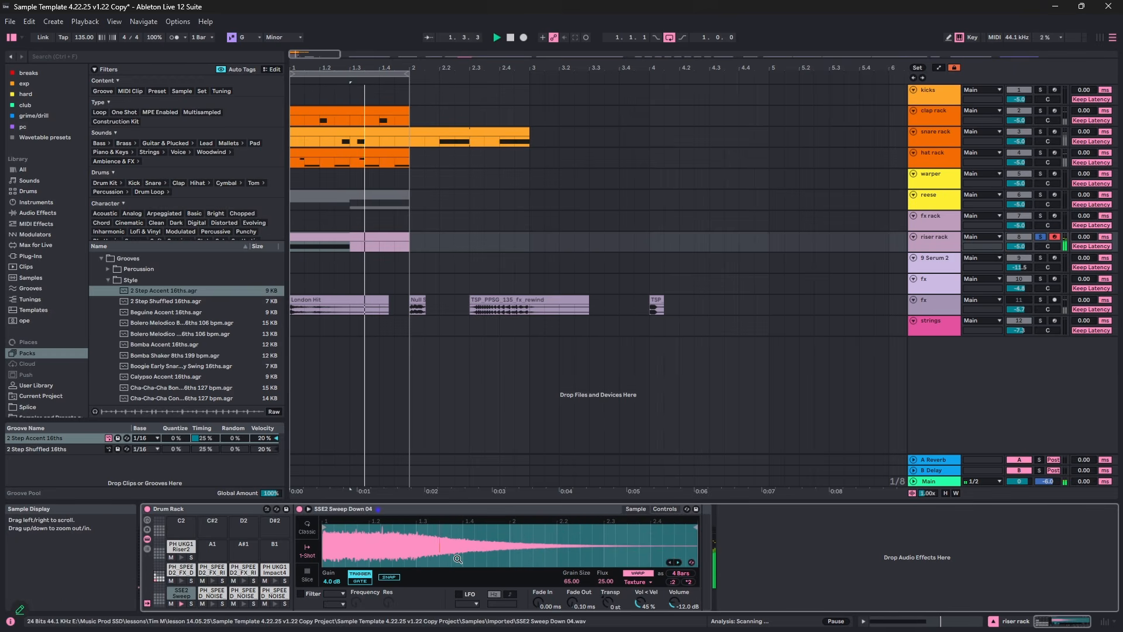
key(space)
key(space)
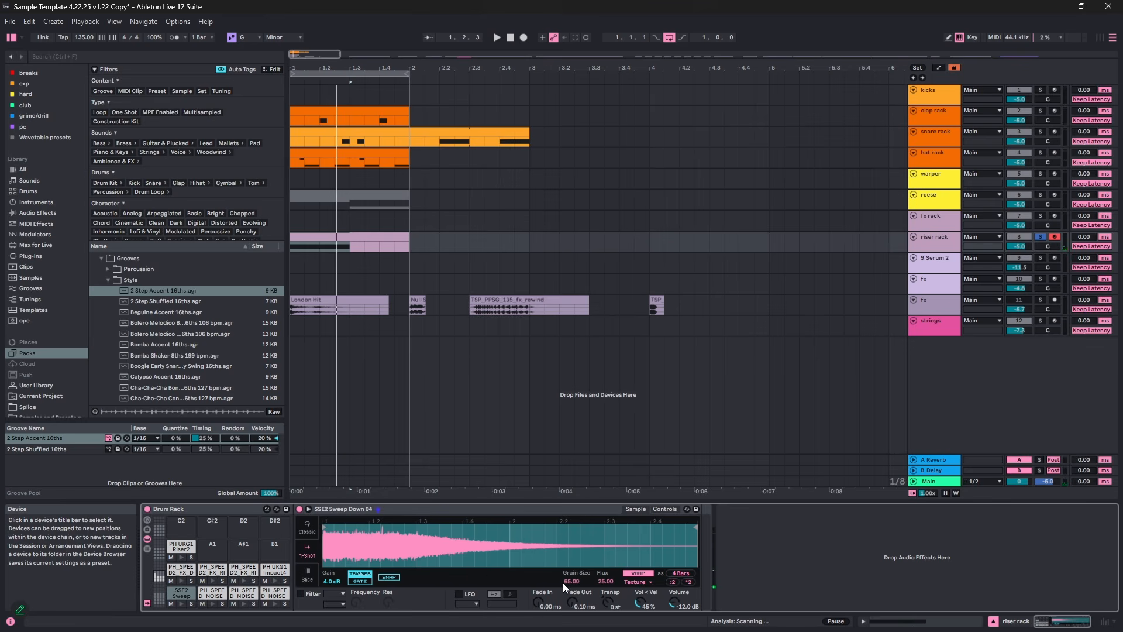
- Raise the sweep sample's Texture Grain Size to 263.00 and play the riser rack to hear it
drag(566, 585, 567, 527)
key(space)
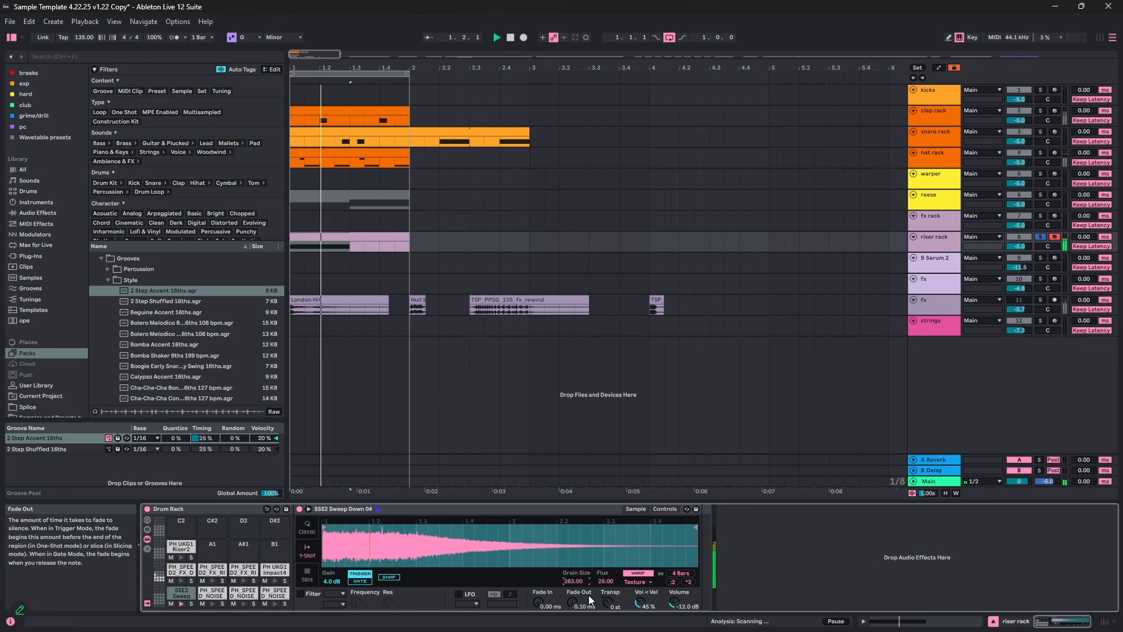
key(space)
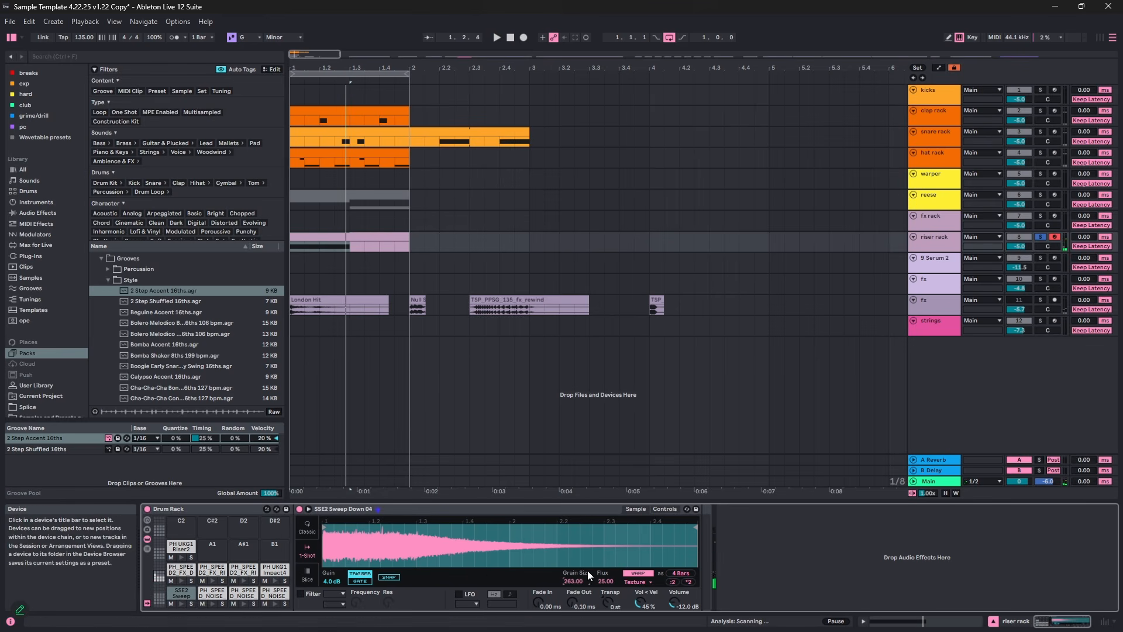
key(space)
key(space)
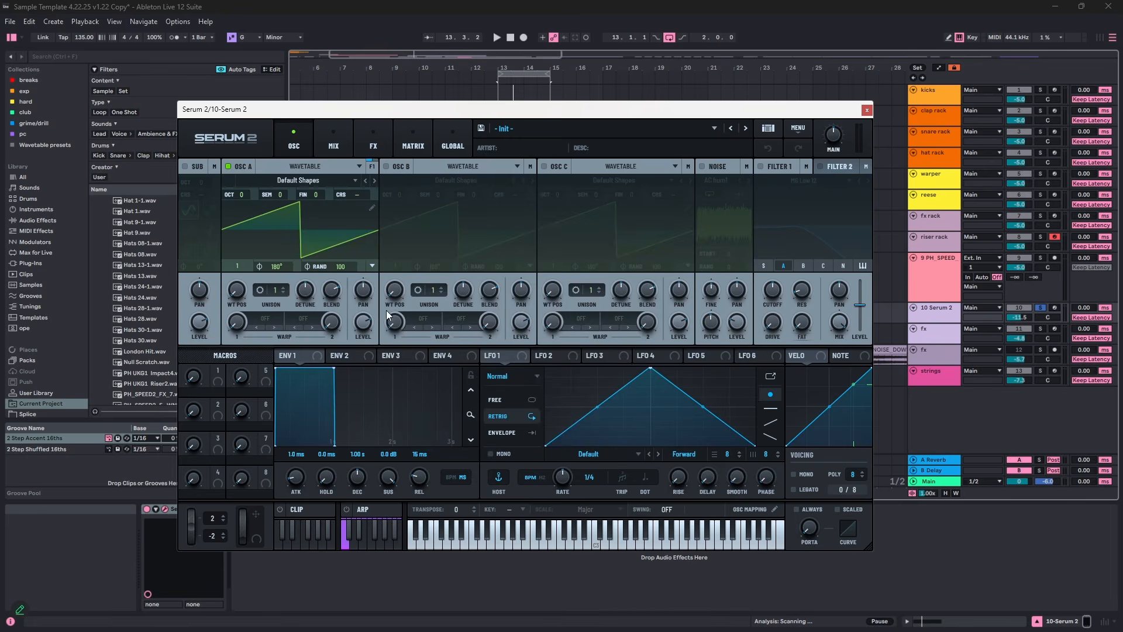
- Turn off oscillator A in the Serum 2 Init patch
click(238, 165)
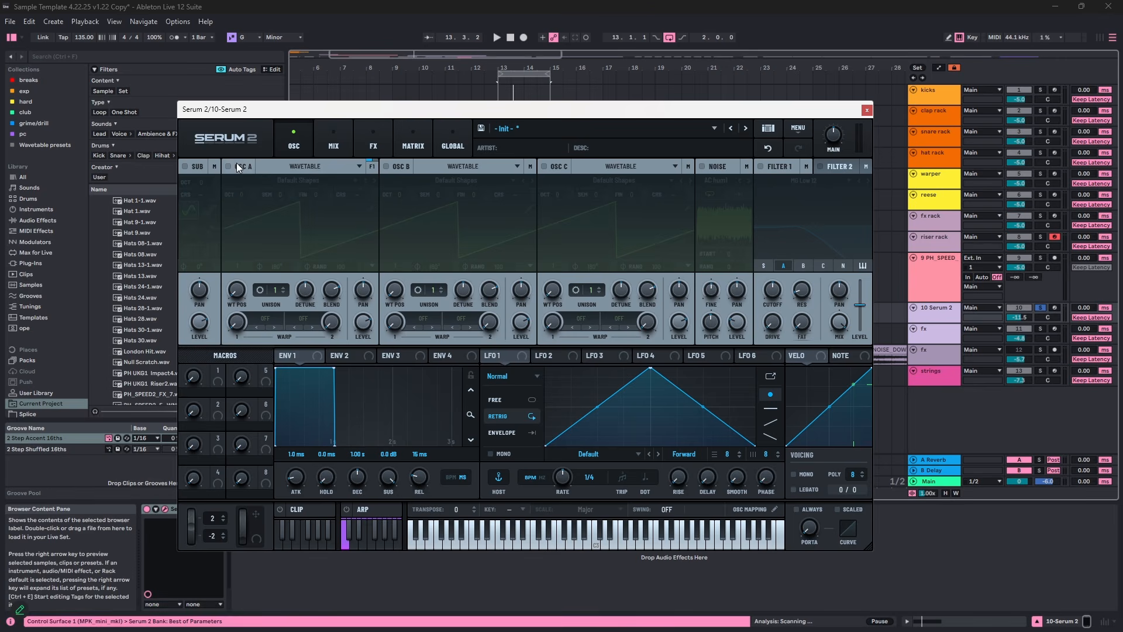
- Turn on the noise oscillator, choose White noise from the Color group and play the patch
click(702, 166)
click(713, 180)
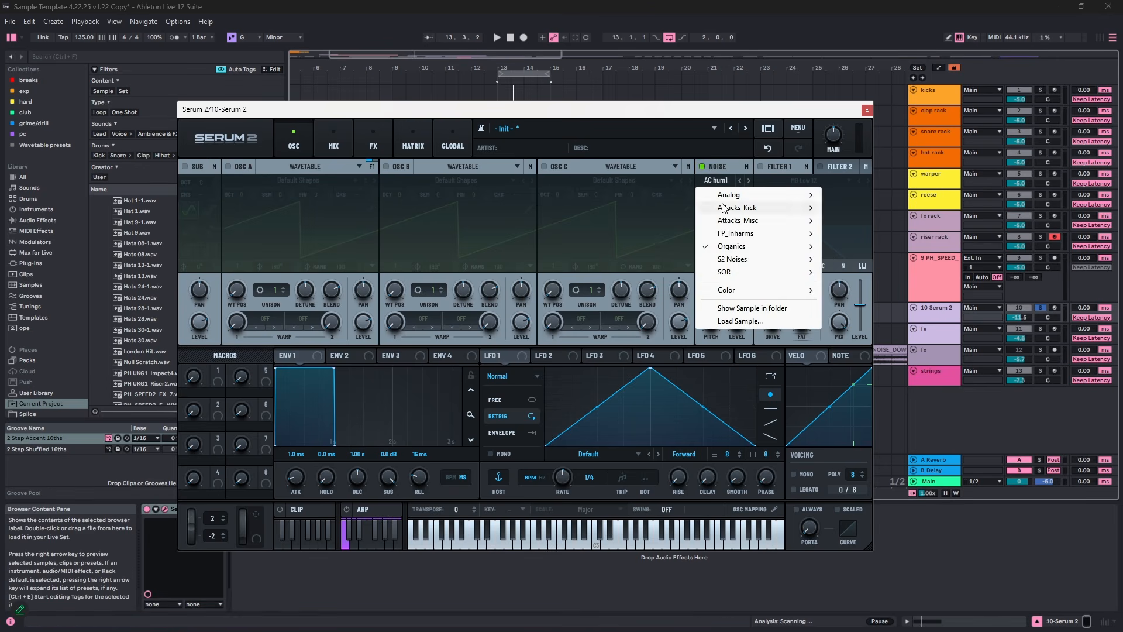
mouse_move(756, 292)
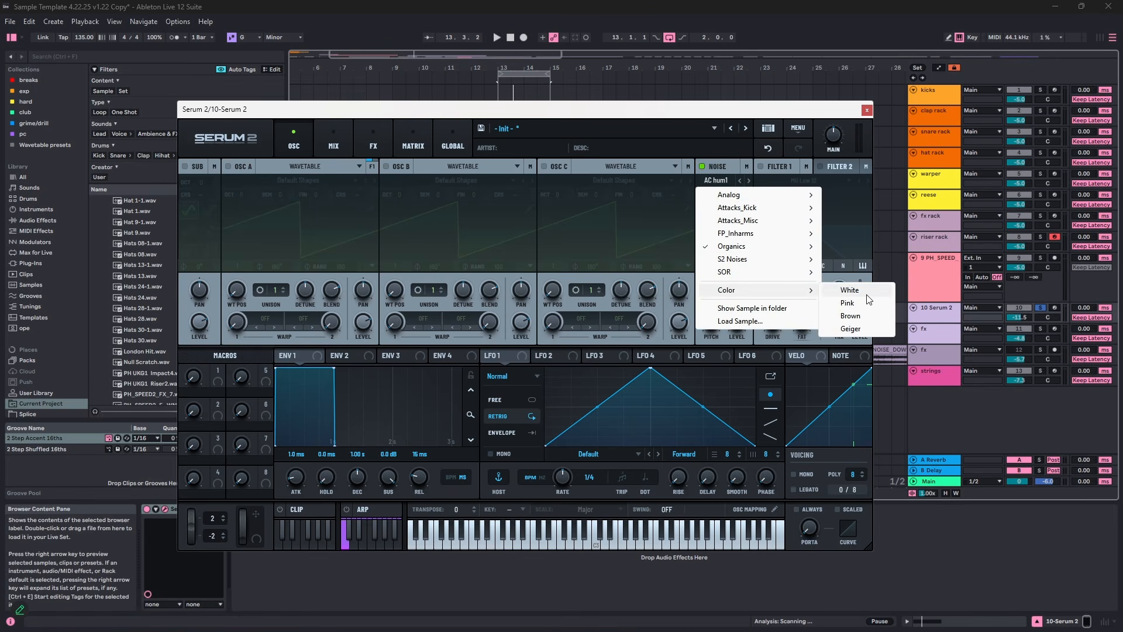
click(869, 299)
key(space)
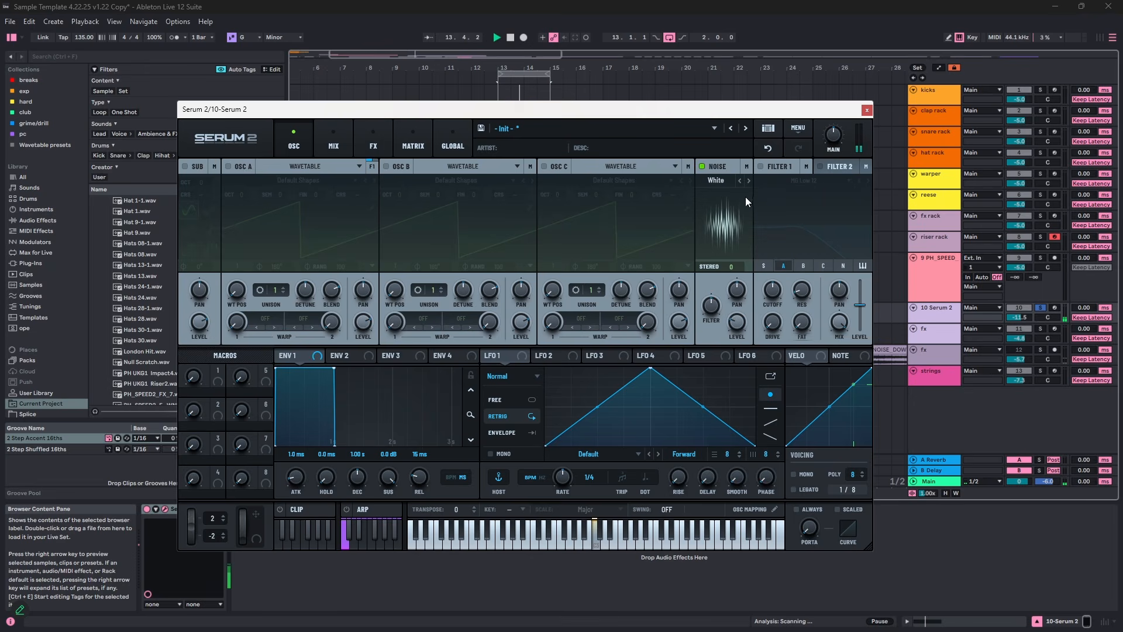
key(space)
- Change the noise oscillator's sample to BrightWhite from the Analog group and listen to it
click(725, 183)
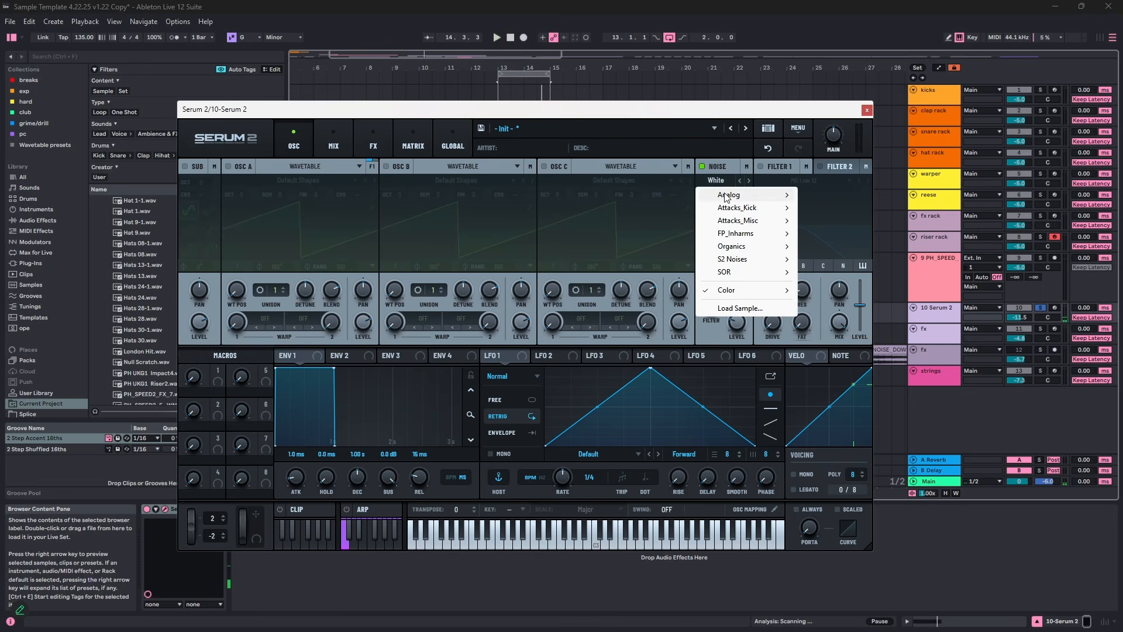
mouse_move(728, 195)
click(823, 249)
key(space)
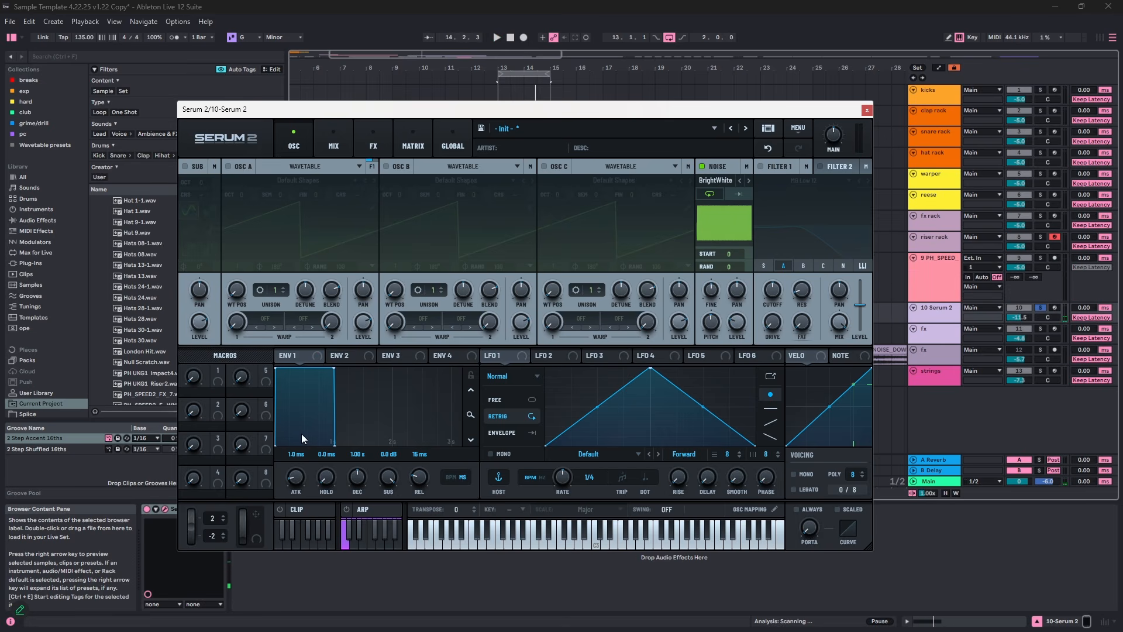
- Shape Env 1 with a 4.5 ms attack, 3.22 s decay and sustain fully down at -∞ dB
mouse_move(299, 471)
mouse_down()
mouse_move(304, 463)
mouse_move(297, 475)
mouse_up()
drag(386, 492, 384, 532)
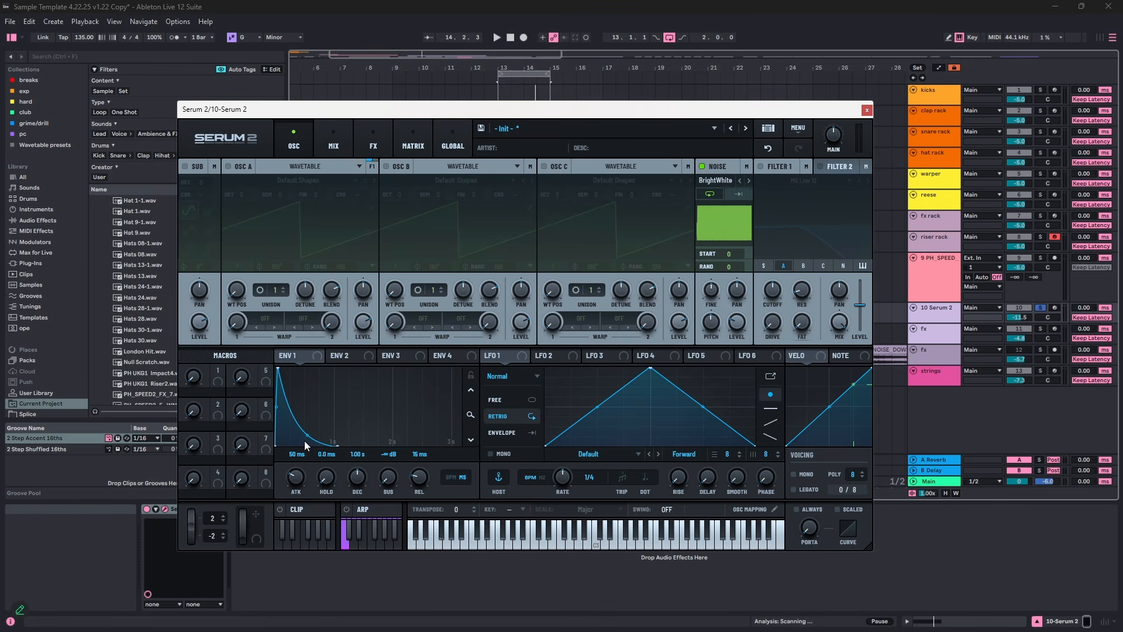
drag(358, 476, 370, 462)
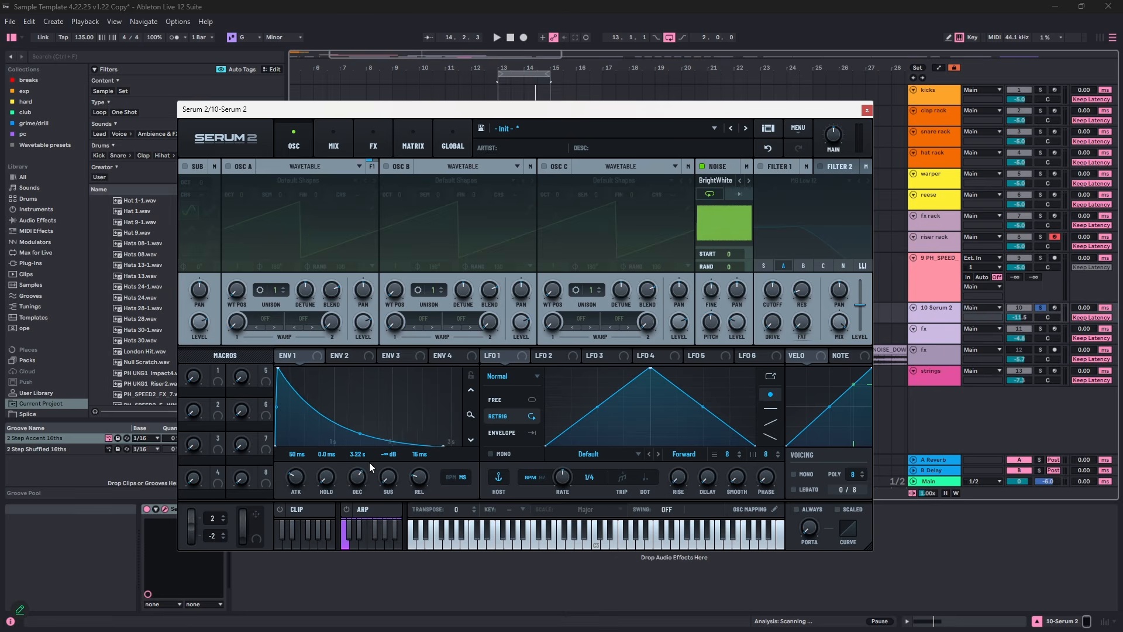
key(space)
drag(296, 478, 296, 509)
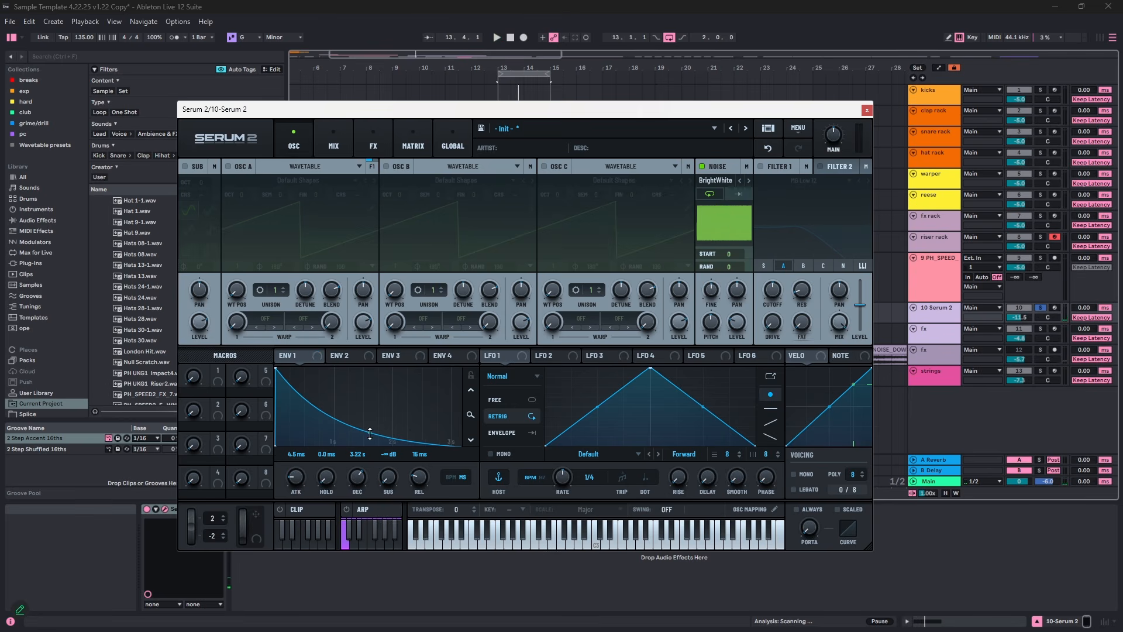
- Raise the Serum 2 track's volume and play the noise patch
click(1030, 321)
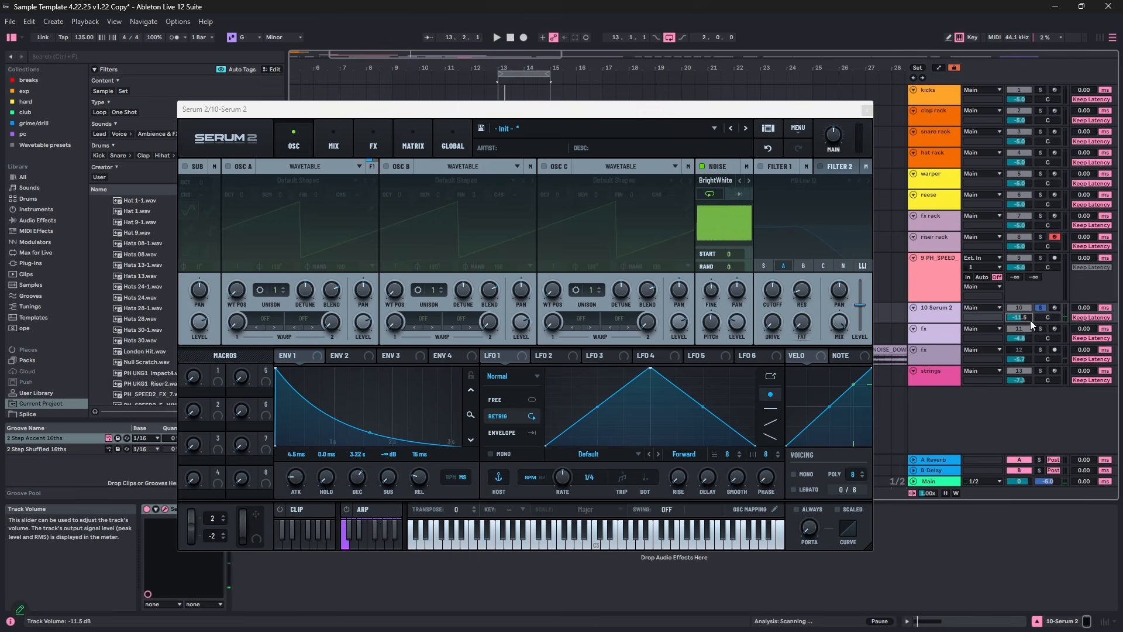
key(space)
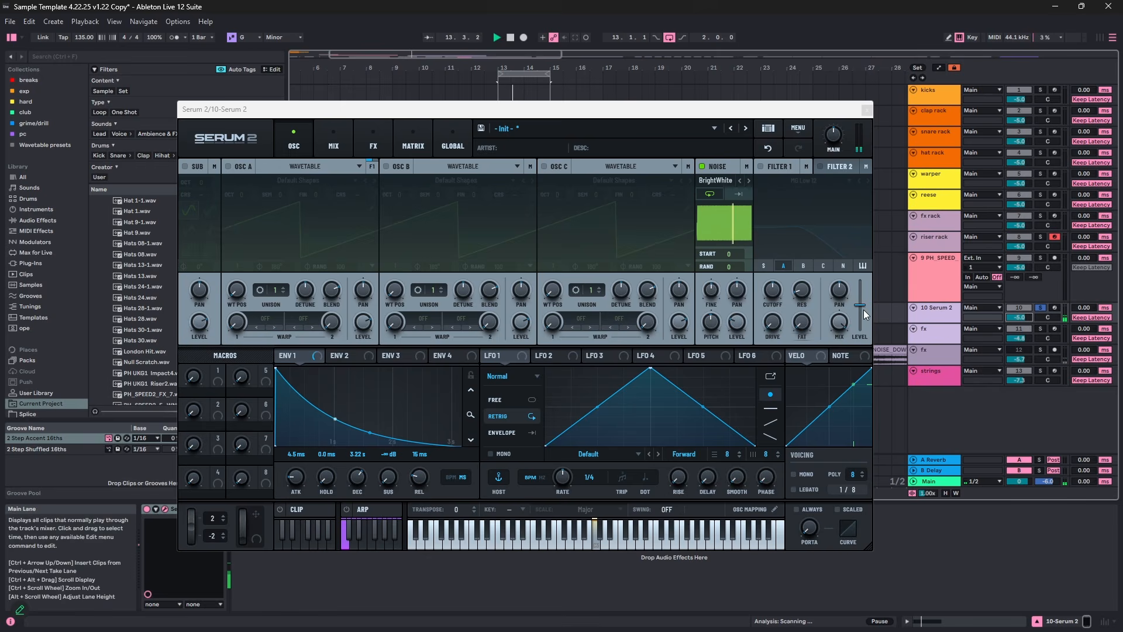
- Lengthen the Env 1 release to about 28 ms and turn on Mono voicing
drag(420, 482, 423, 479)
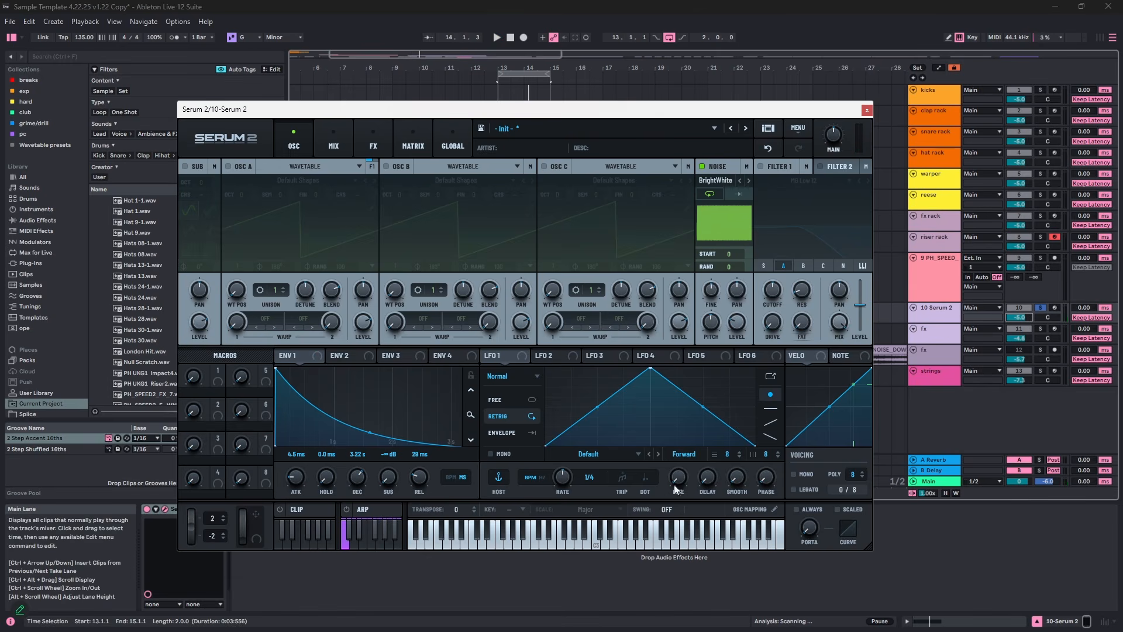
click(807, 474)
- Add a Chorus to the main effects chain, lower its mix and set its filter to high-pass at 399 Hz
click(330, 138)
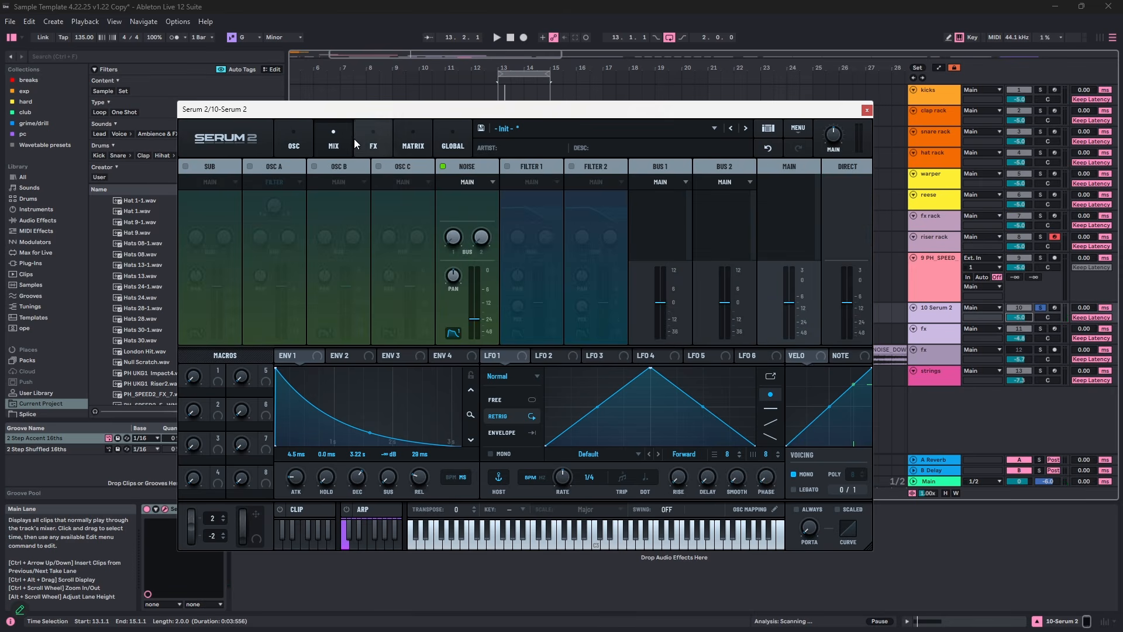
click(356, 141)
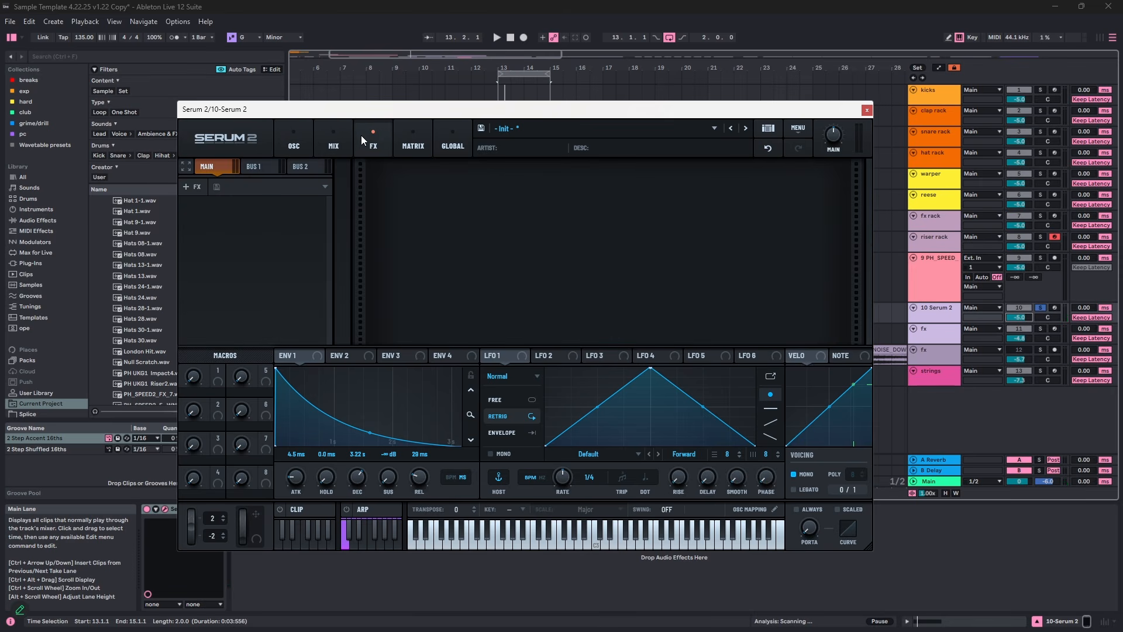
click(205, 189)
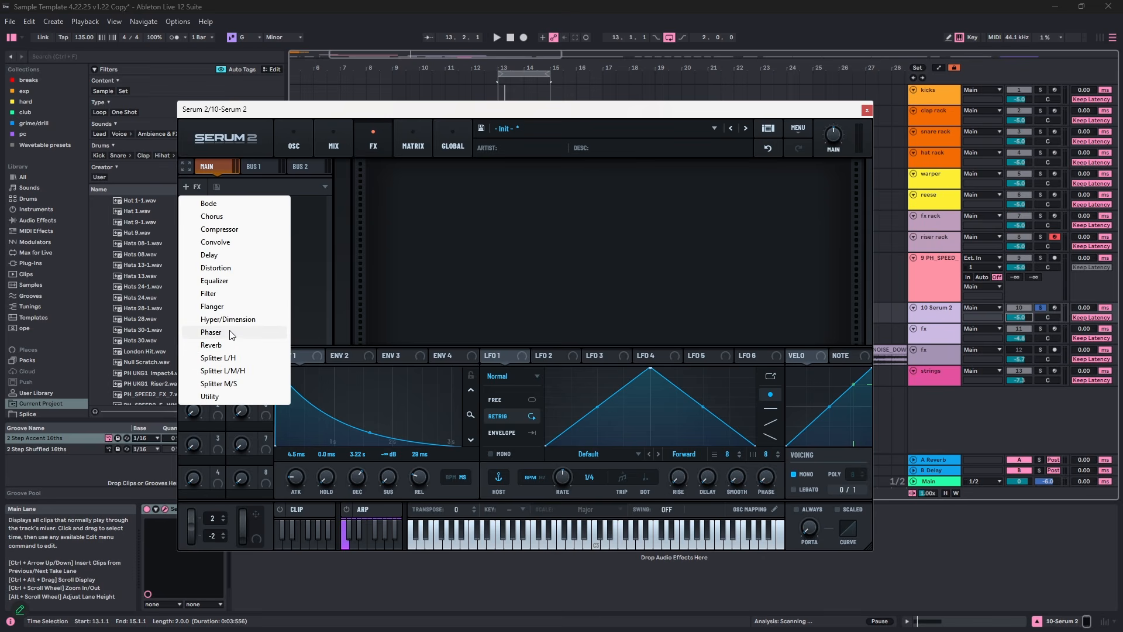
click(220, 217)
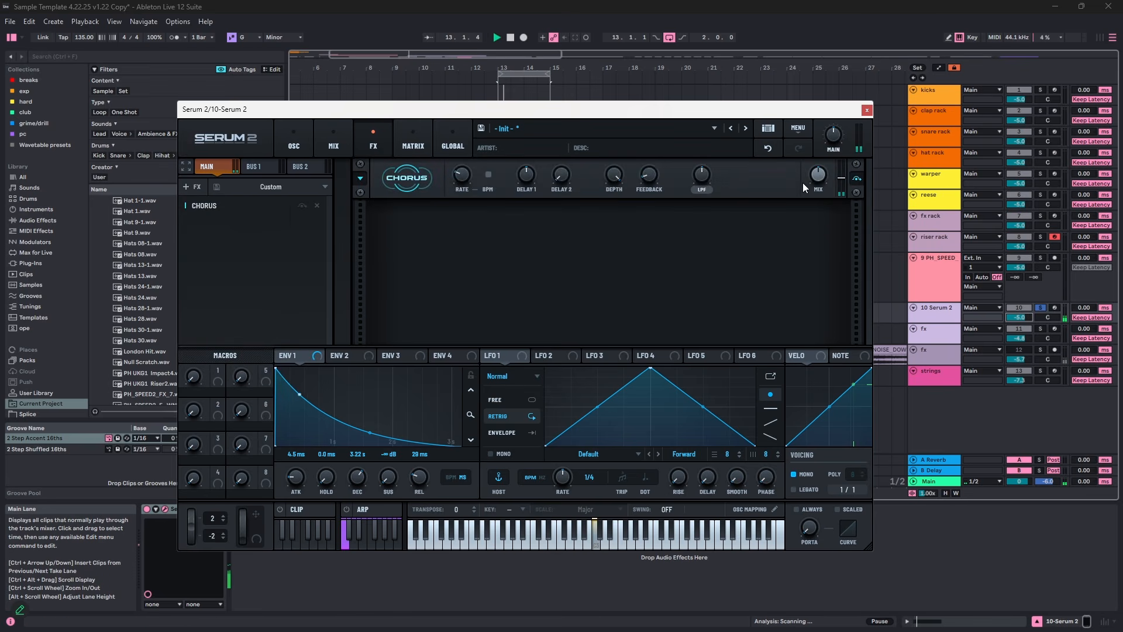
drag(695, 178, 699, 198)
drag(812, 179, 816, 198)
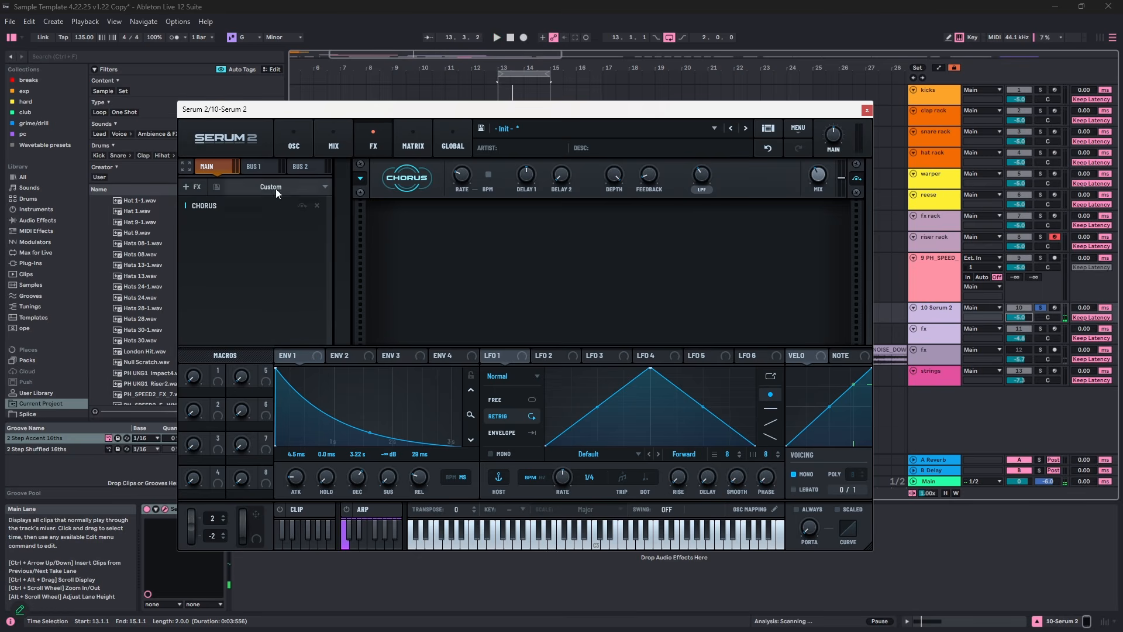
click(697, 191)
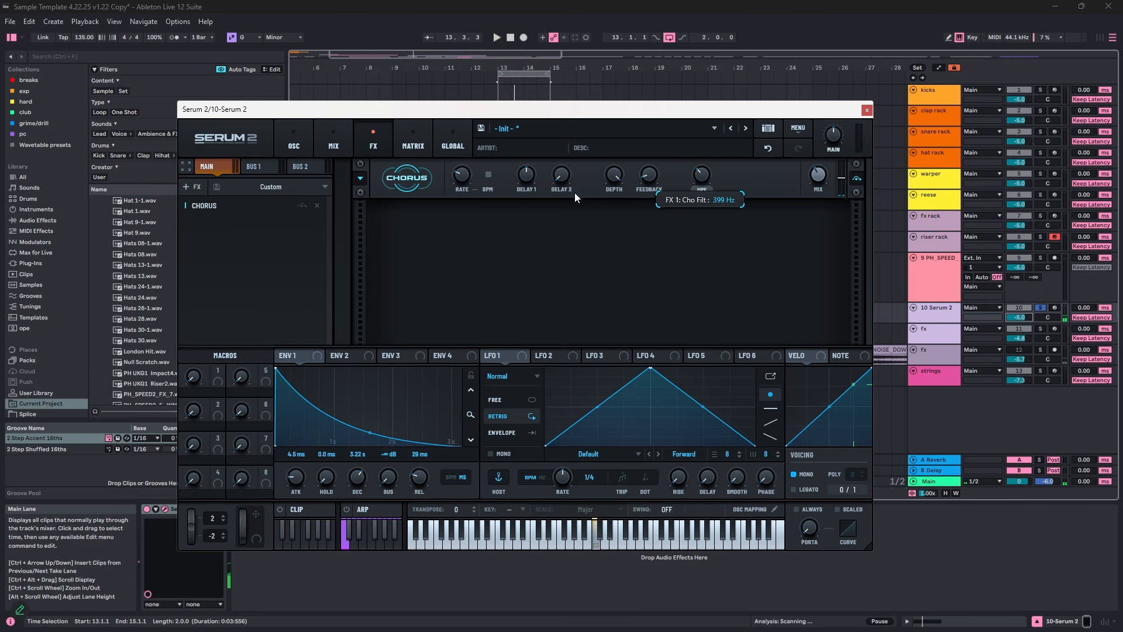
- Add a Reverb after the Chorus in the main effects chain
click(203, 185)
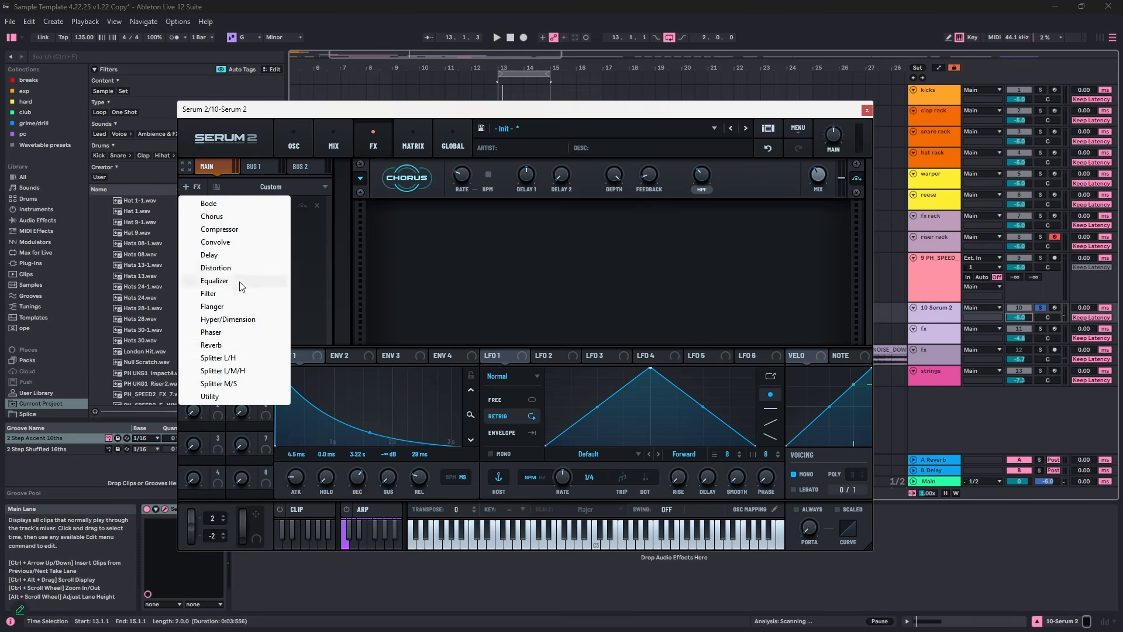
click(231, 345)
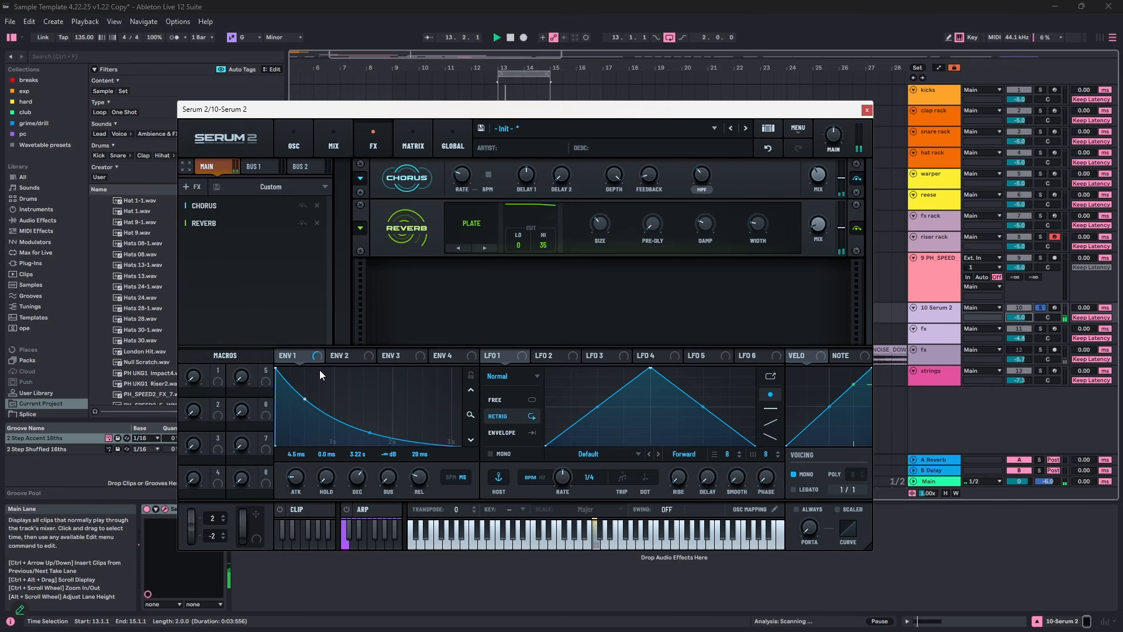
- Try modulating the reverb's mix with Env 1 during playback and remove that modulator
drag(311, 359, 815, 231)
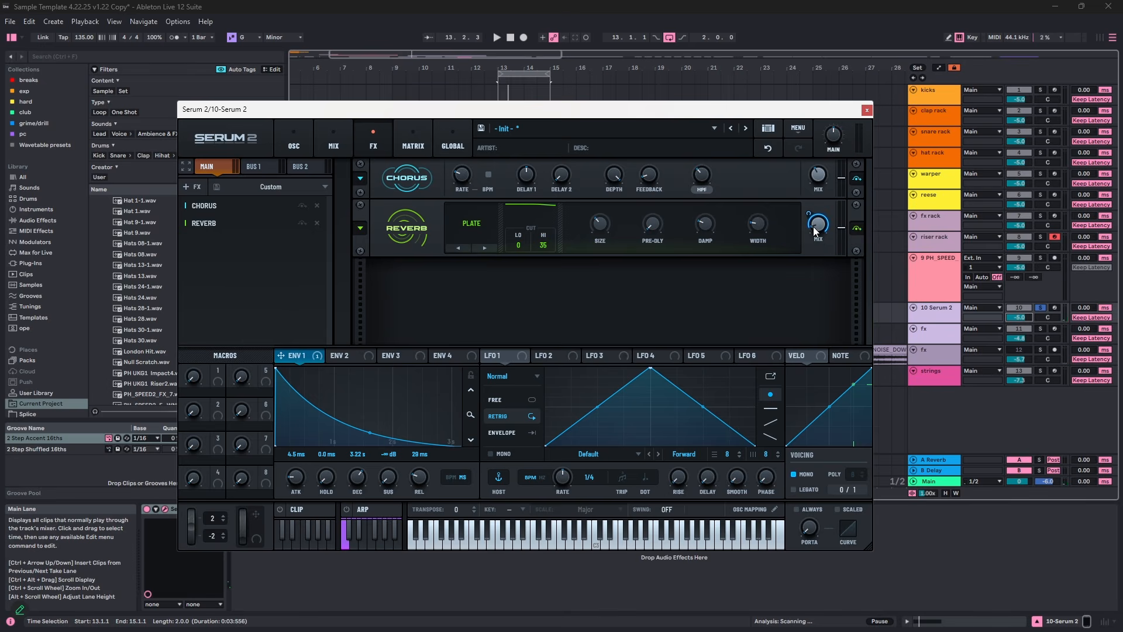
key(space)
mouse_move(815, 231)
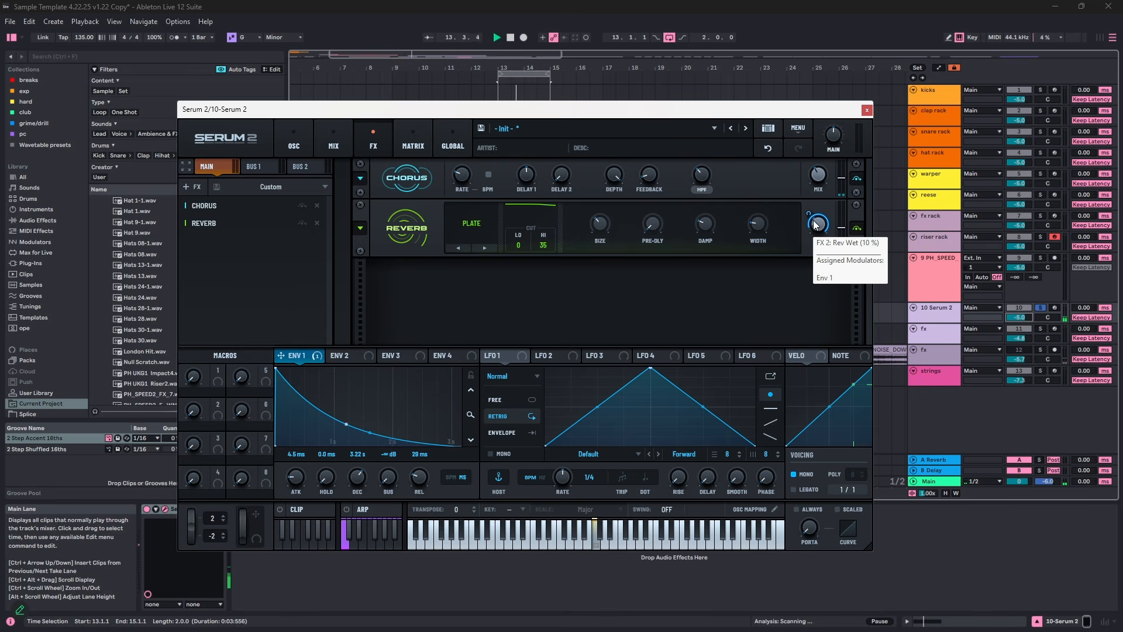
right_click(816, 222)
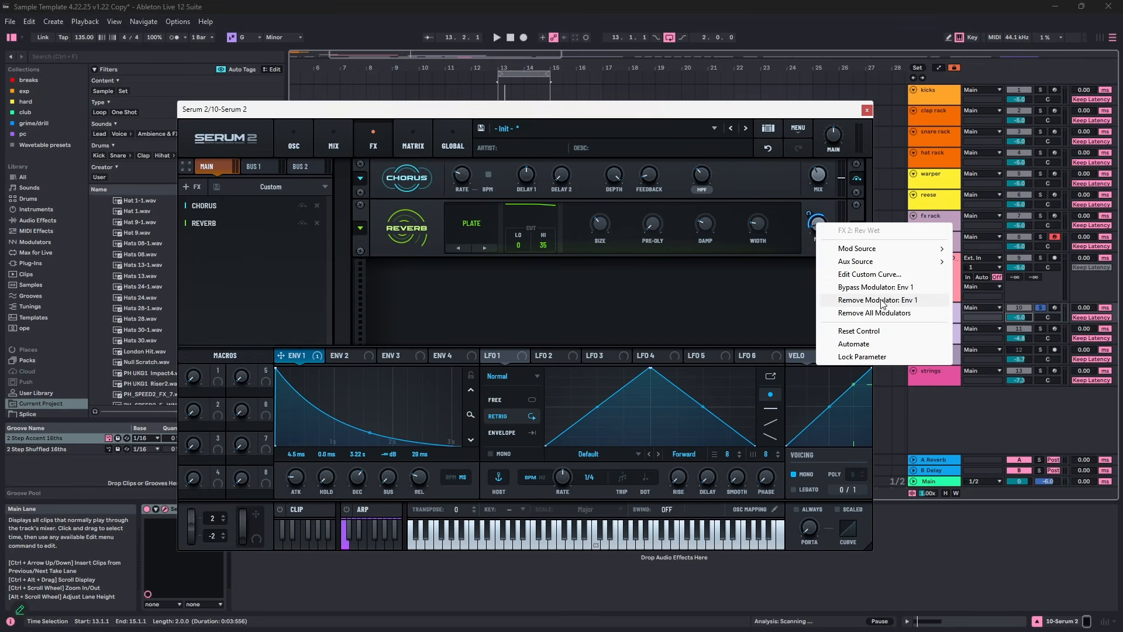
click(878, 306)
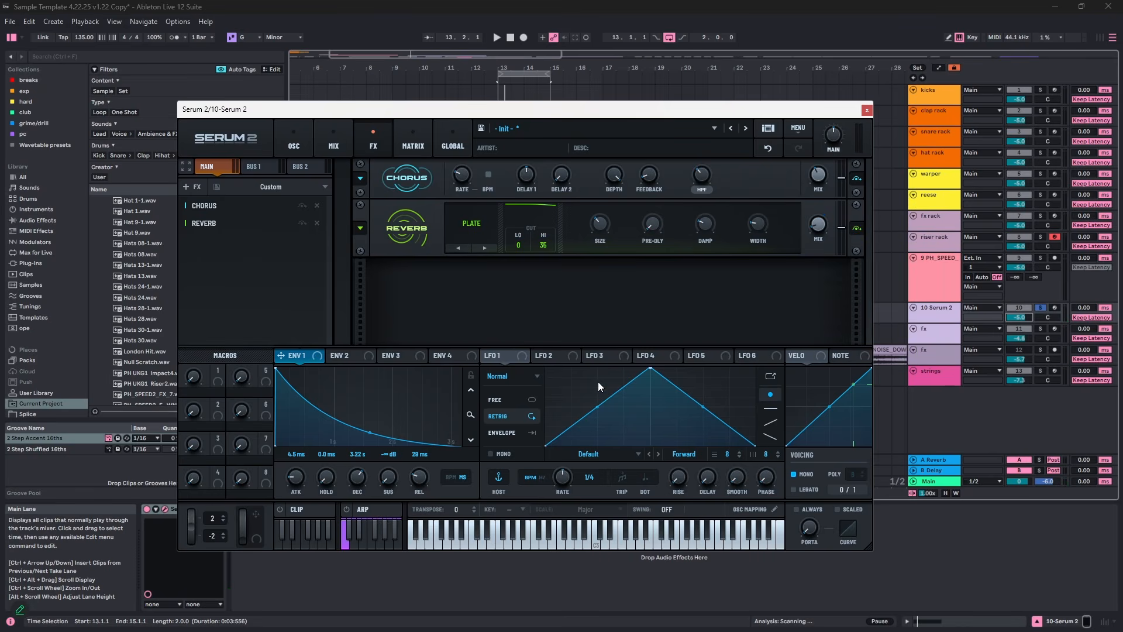
- Reshape LFO 1 into a rising ramp in Envelope mode at a 2 bar rate and assign it to the reverb's mix
drag(650, 371, 754, 368)
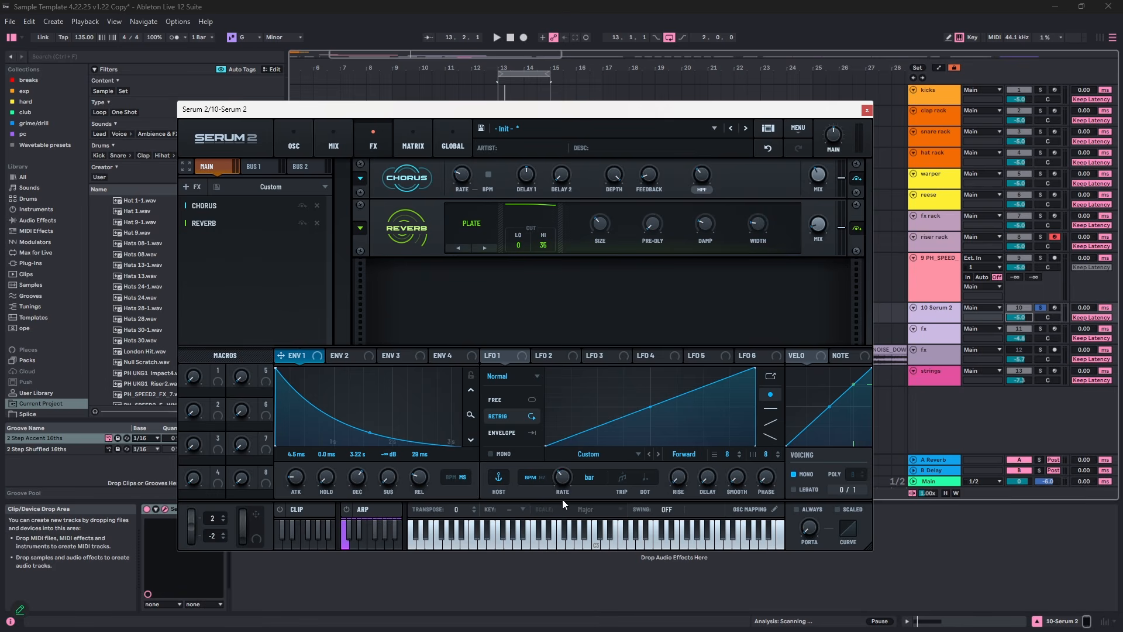
drag(563, 499, 563, 510)
drag(520, 363, 819, 221)
key(space)
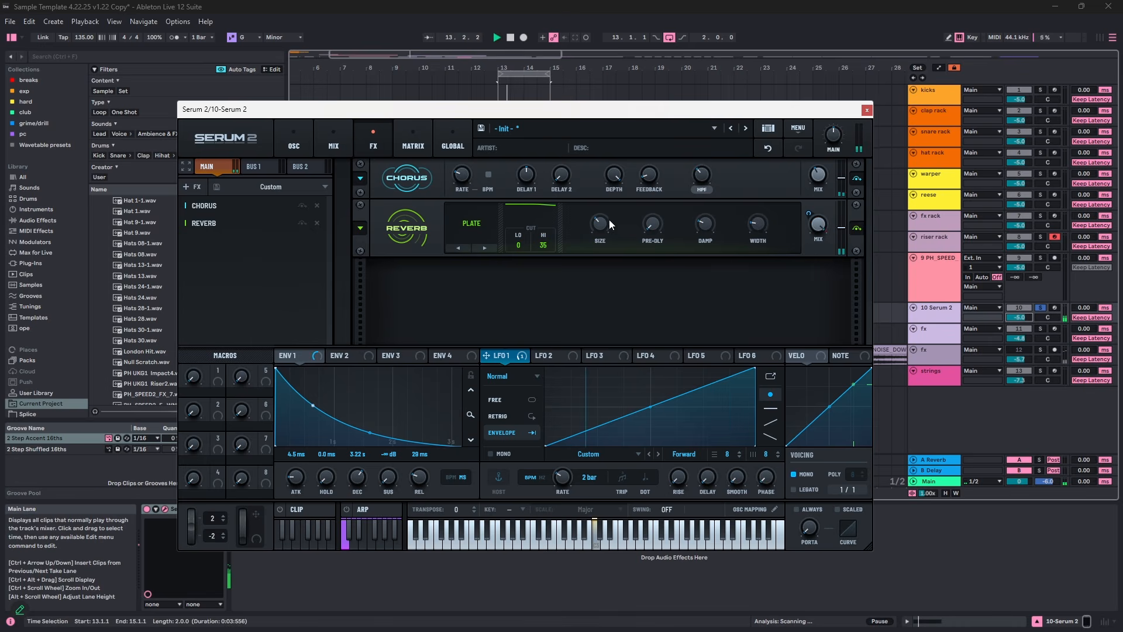
- Switch the reverb type to Hall, set its decay to 2.4 s and lower its mix while checking playback
click(479, 248)
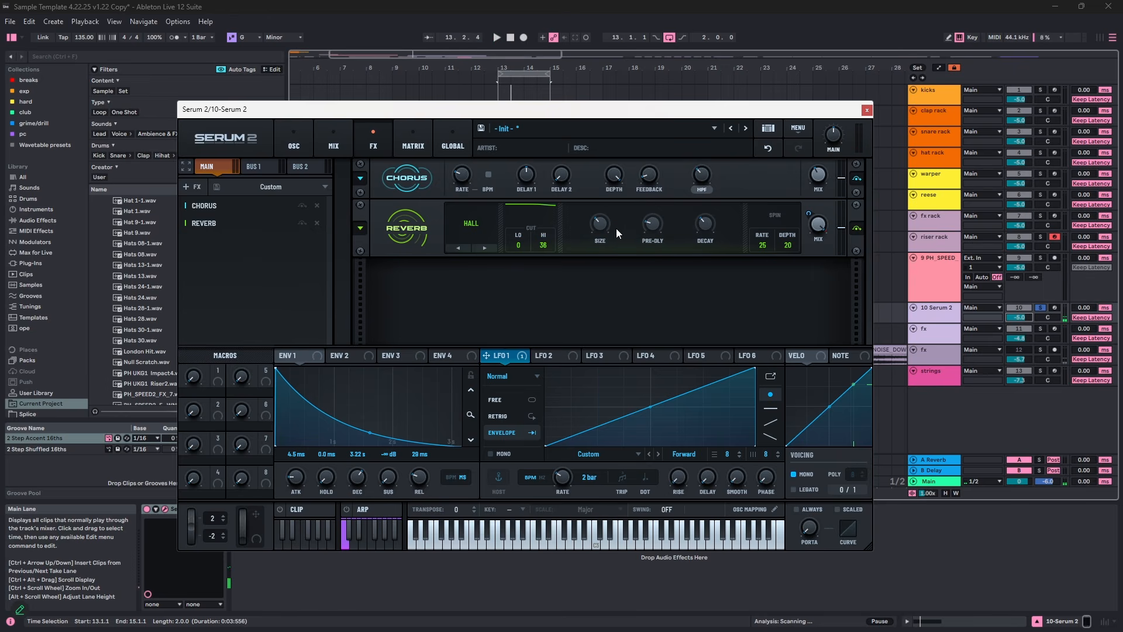
drag(695, 223, 700, 248)
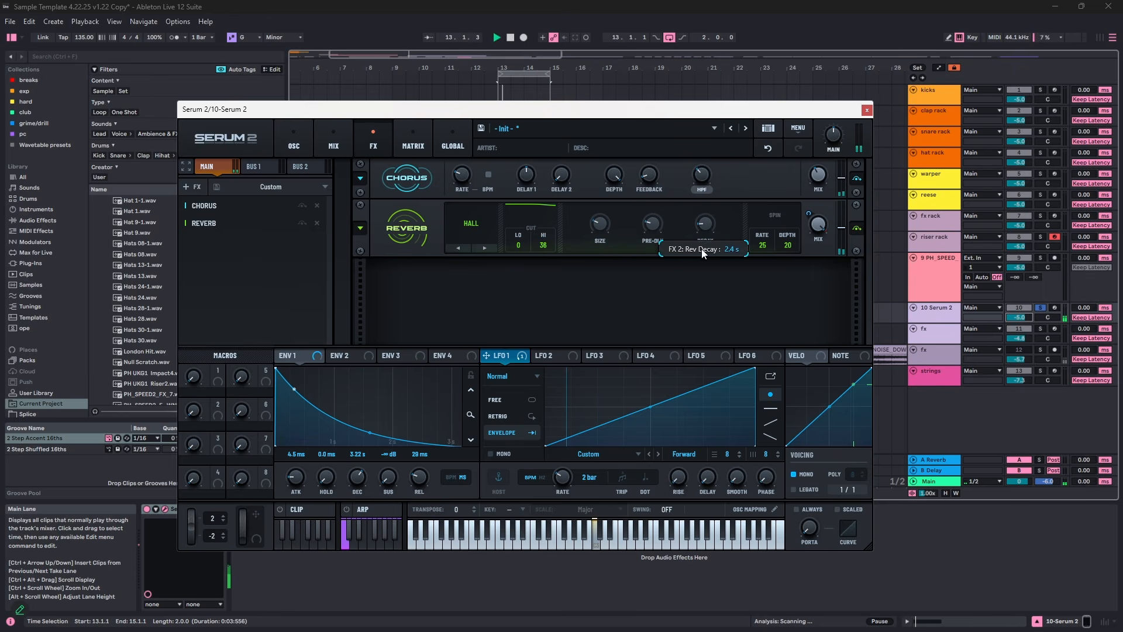
drag(824, 227, 805, 527)
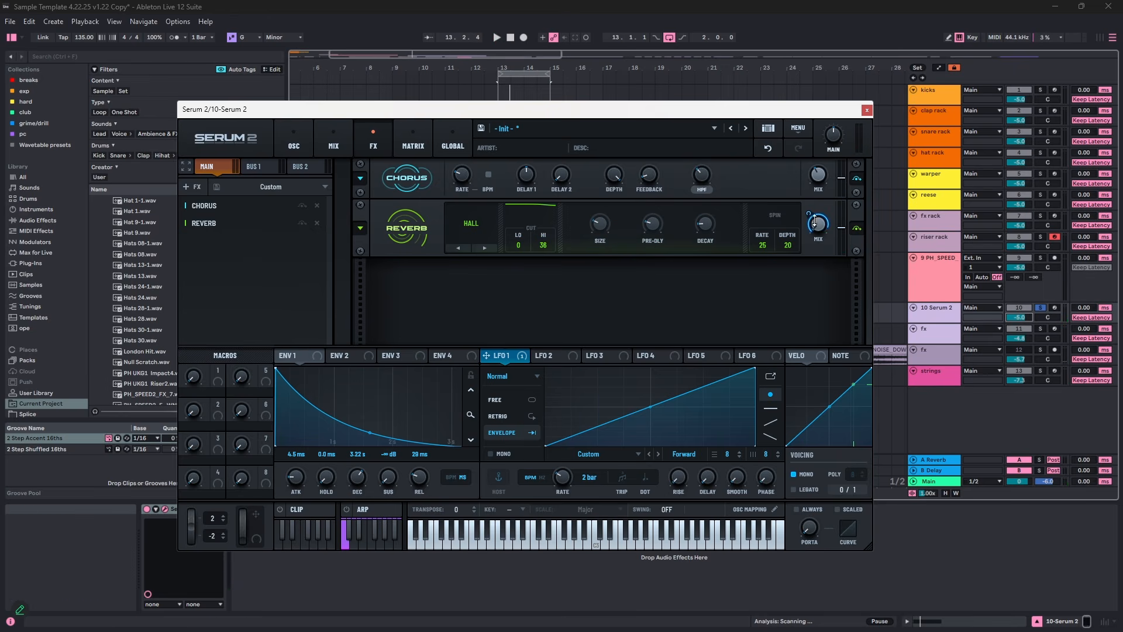
key(space)
key(space)
- Try the CymMicBleed and H-Breath samples from the Organics group in the noise oscillator
click(298, 152)
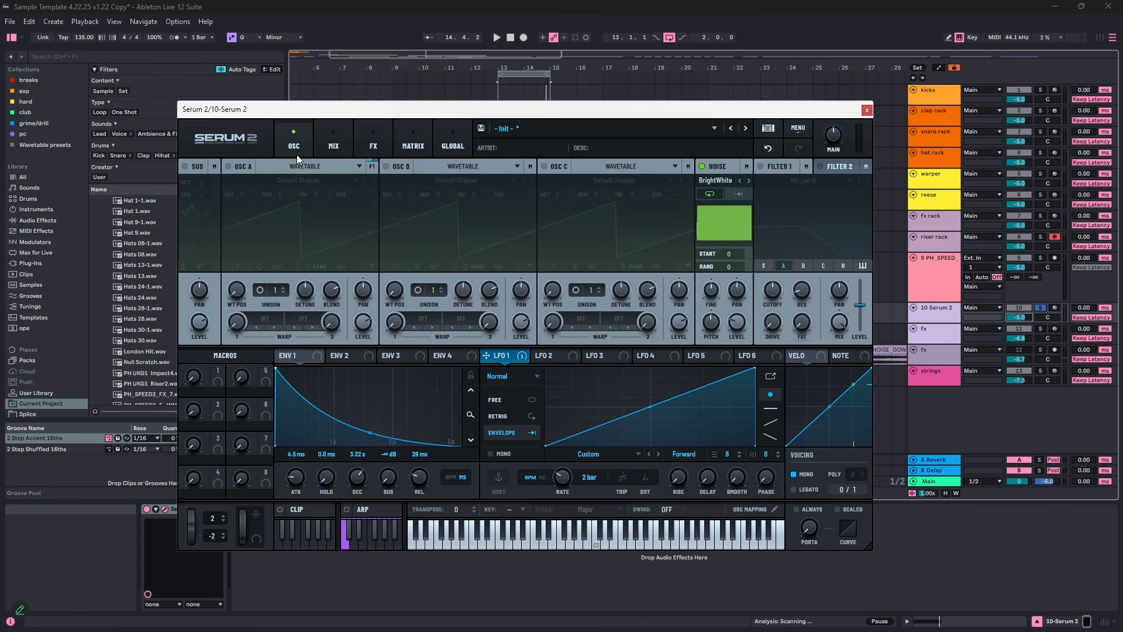
key(space)
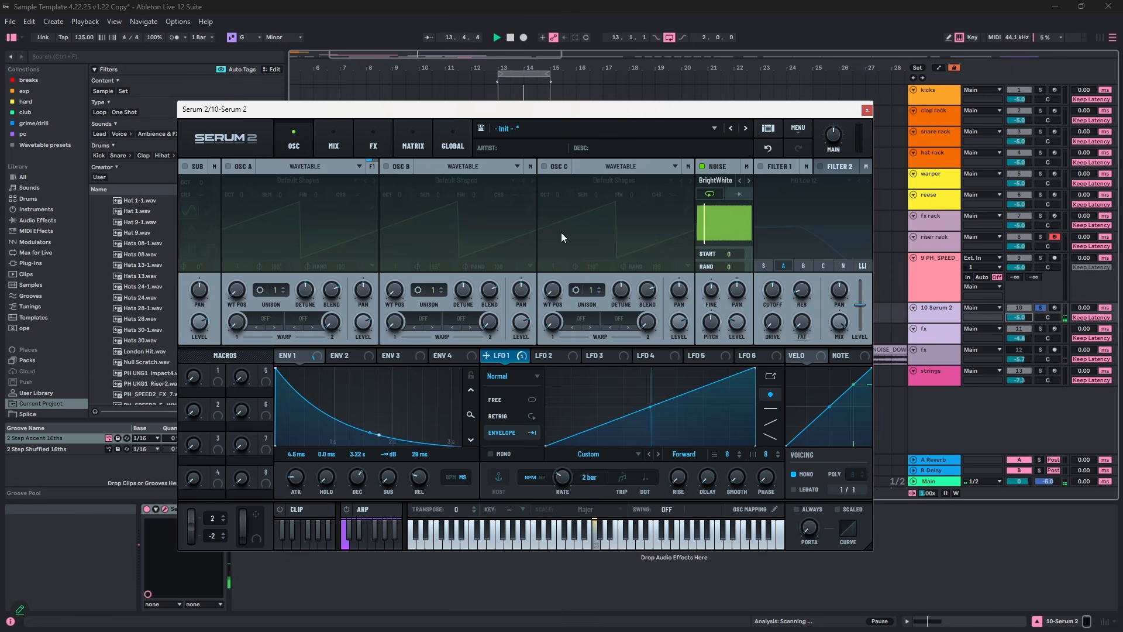
key(space)
click(708, 180)
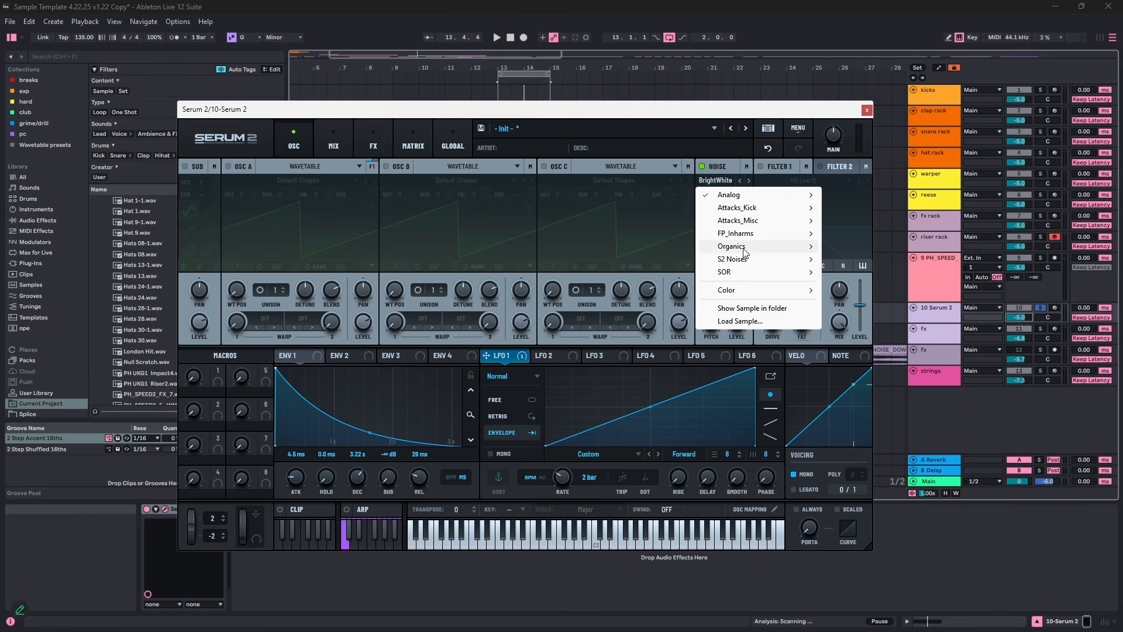
mouse_move(744, 252)
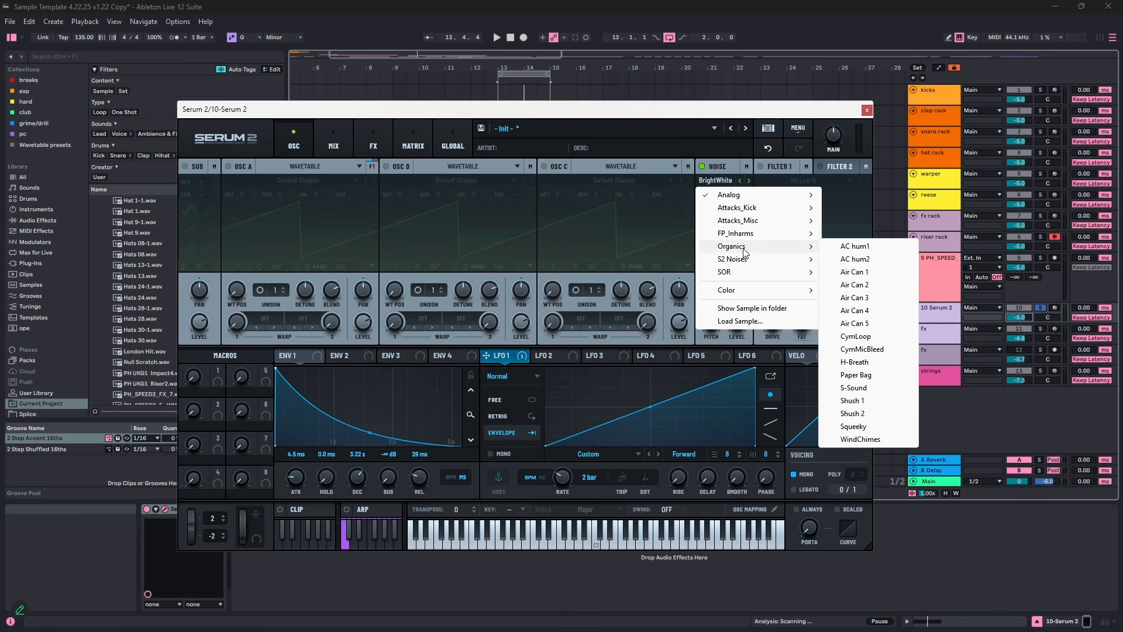
click(868, 351)
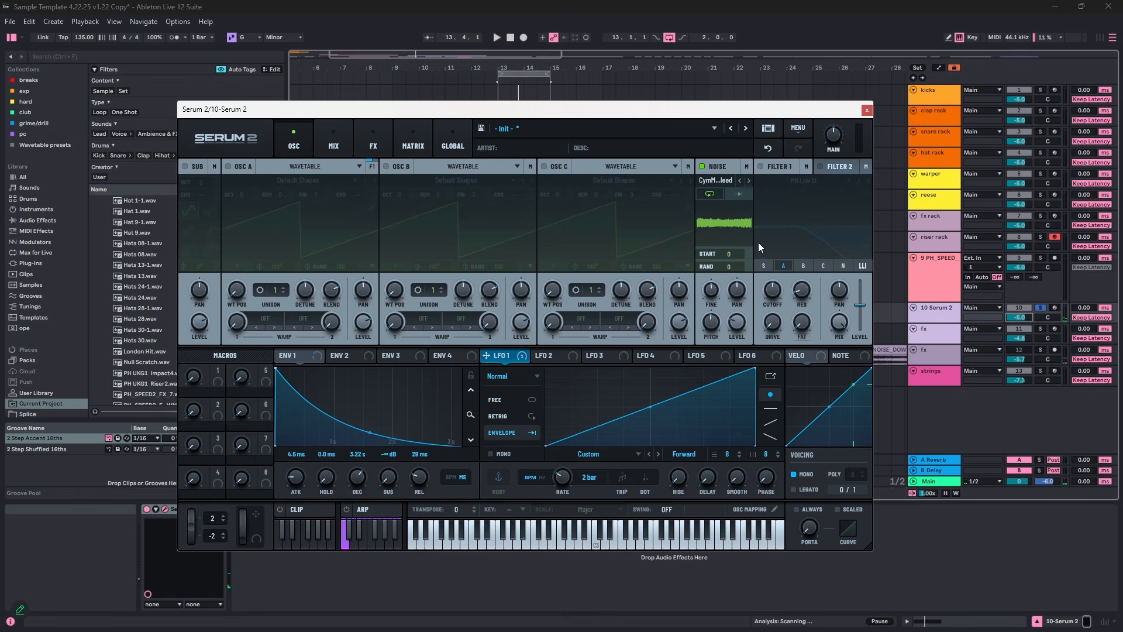
click(748, 180)
- Load the CymLoop sample from the Organics group into the noise oscillator
click(719, 180)
mouse_move(747, 248)
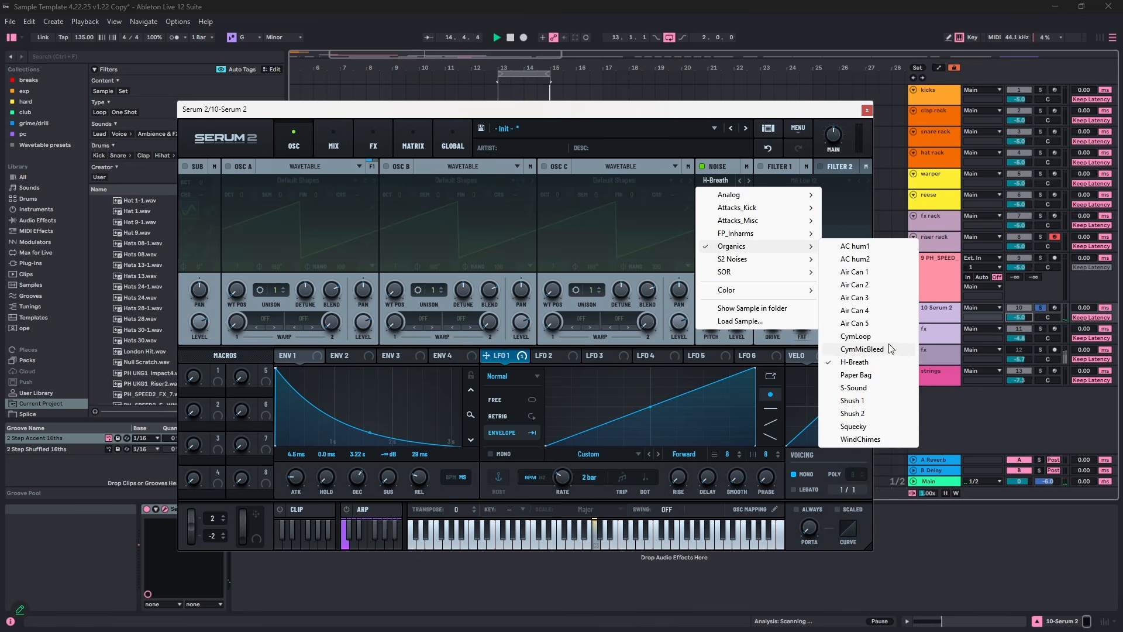
click(889, 336)
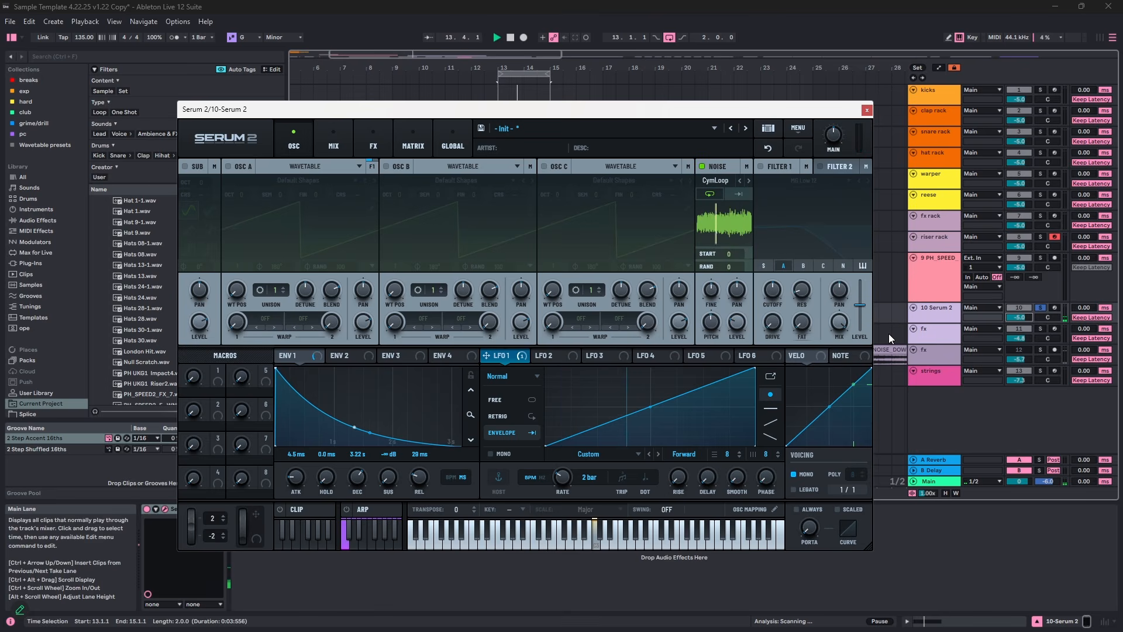
- Load the SC1 sidechain shape into LFO 2 and assign it to the noise oscillator's level at 33%
click(559, 356)
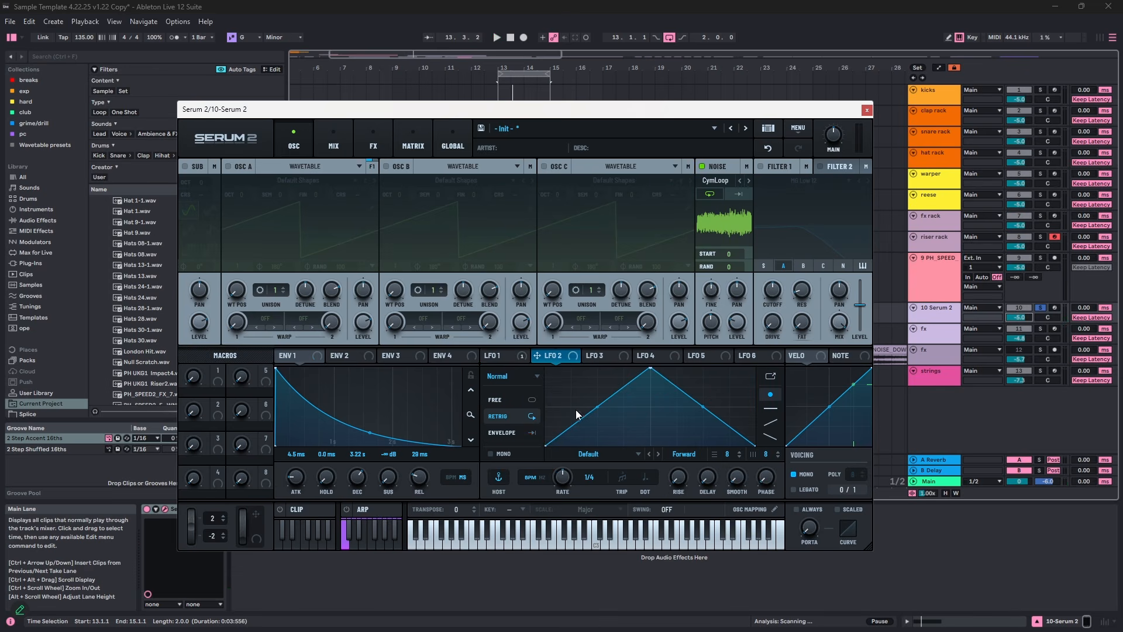
click(607, 451)
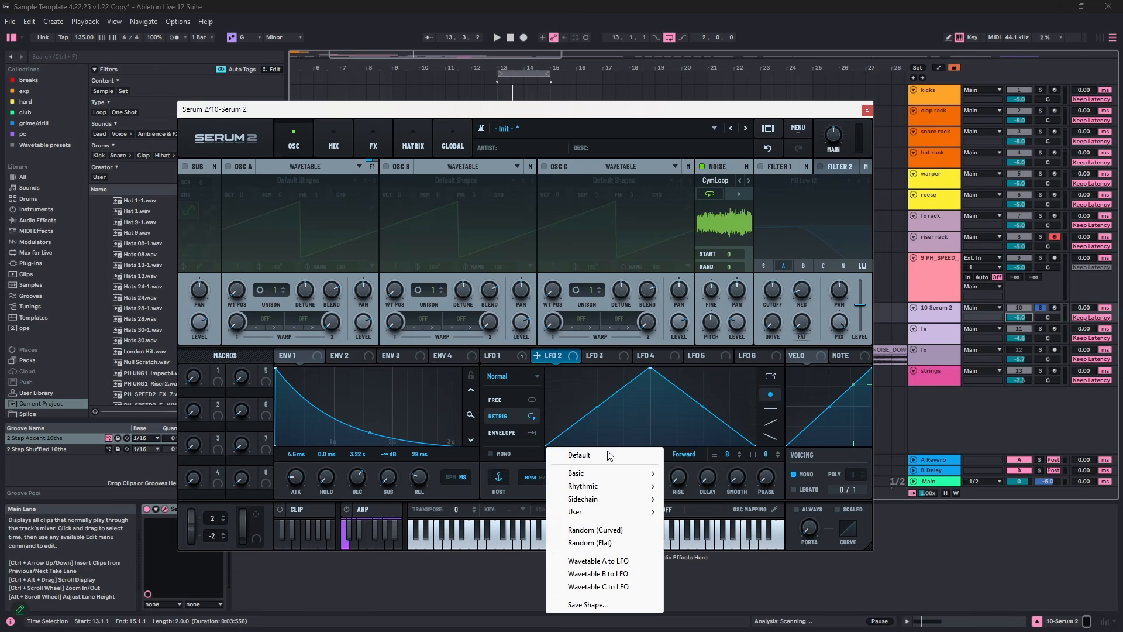
mouse_move(611, 502)
click(688, 501)
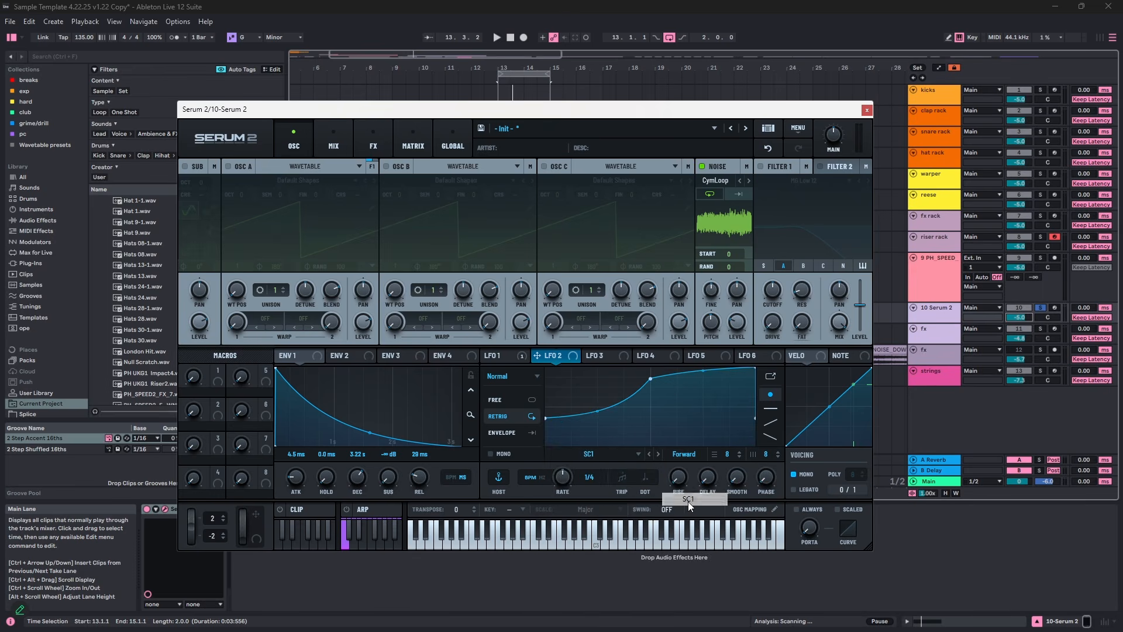
drag(537, 356, 731, 320)
key(space)
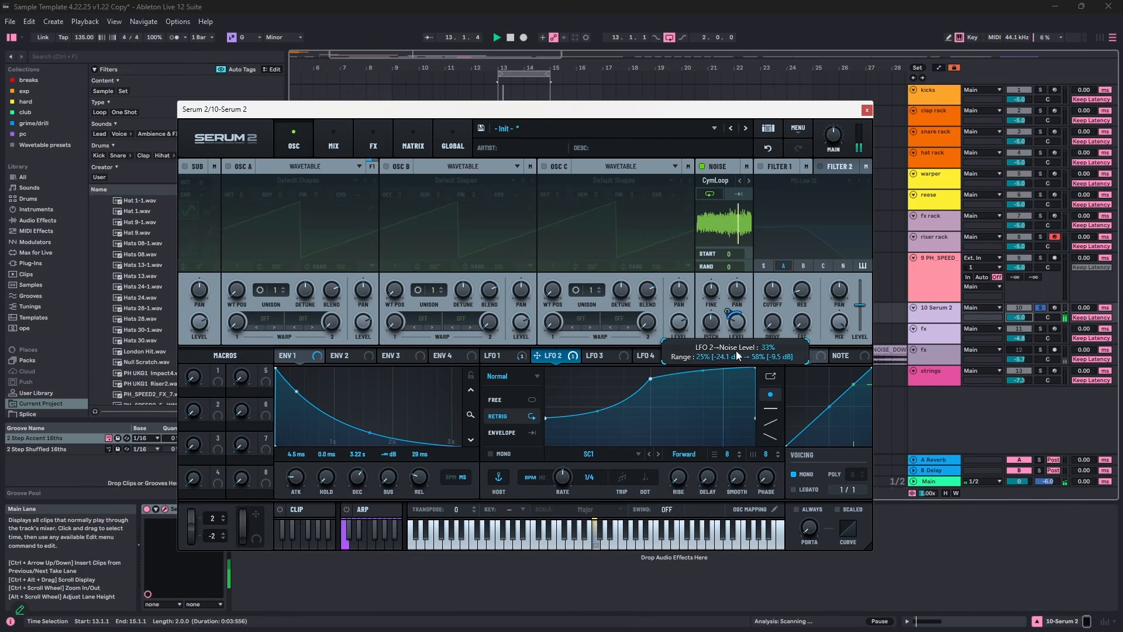
- Change LFO 2's sidechain shape to SC3 while listening to the loop
click(659, 455)
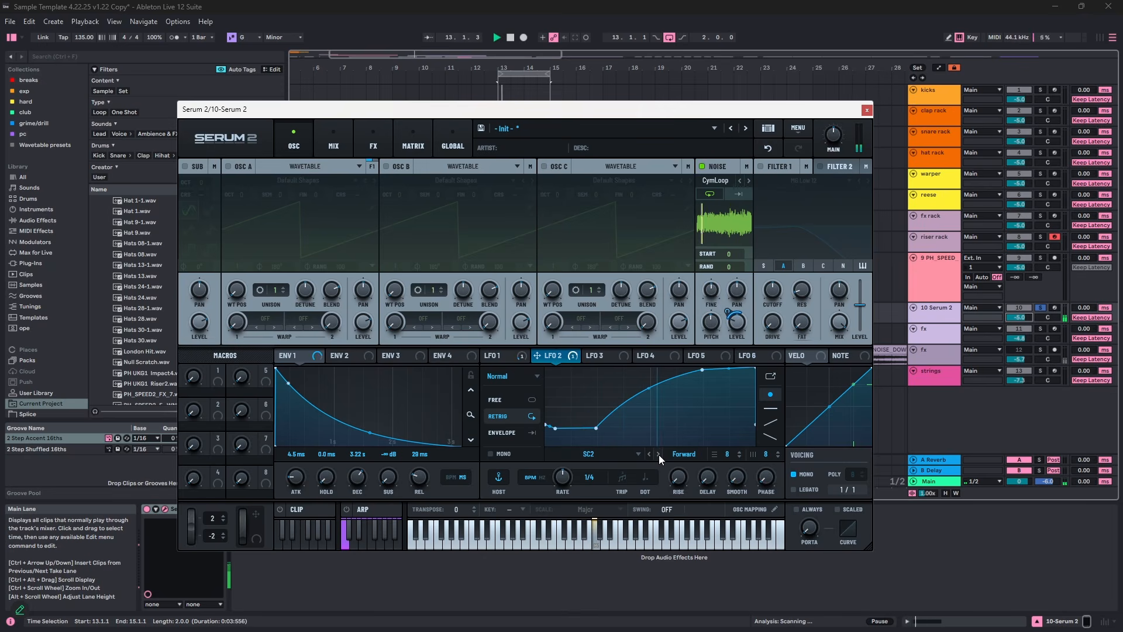
click(659, 454)
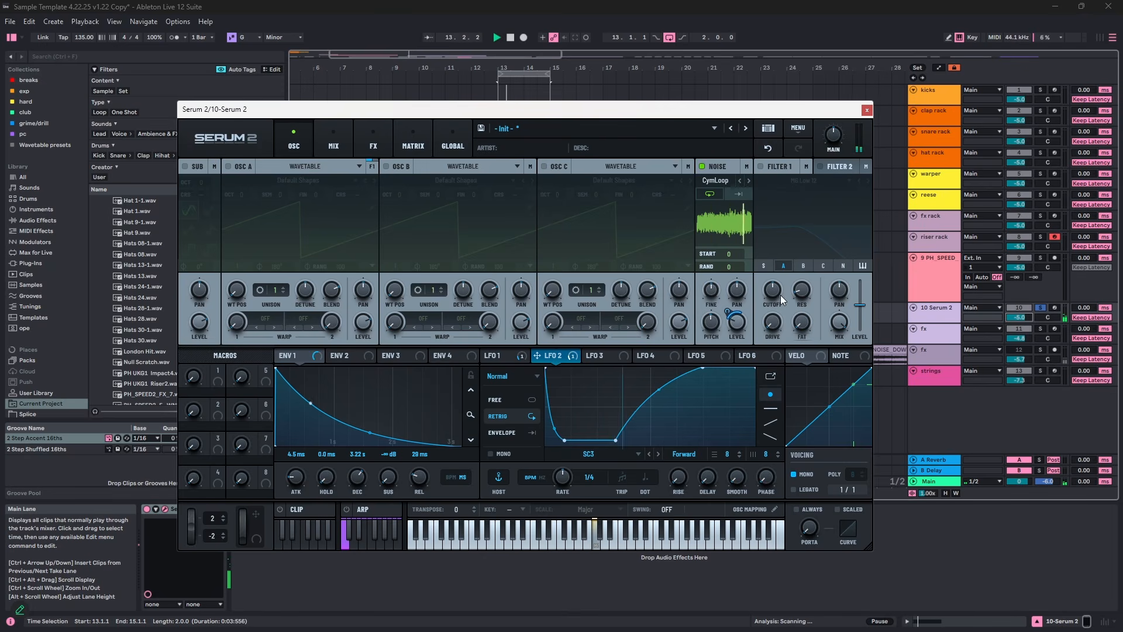
mouse_move(727, 314)
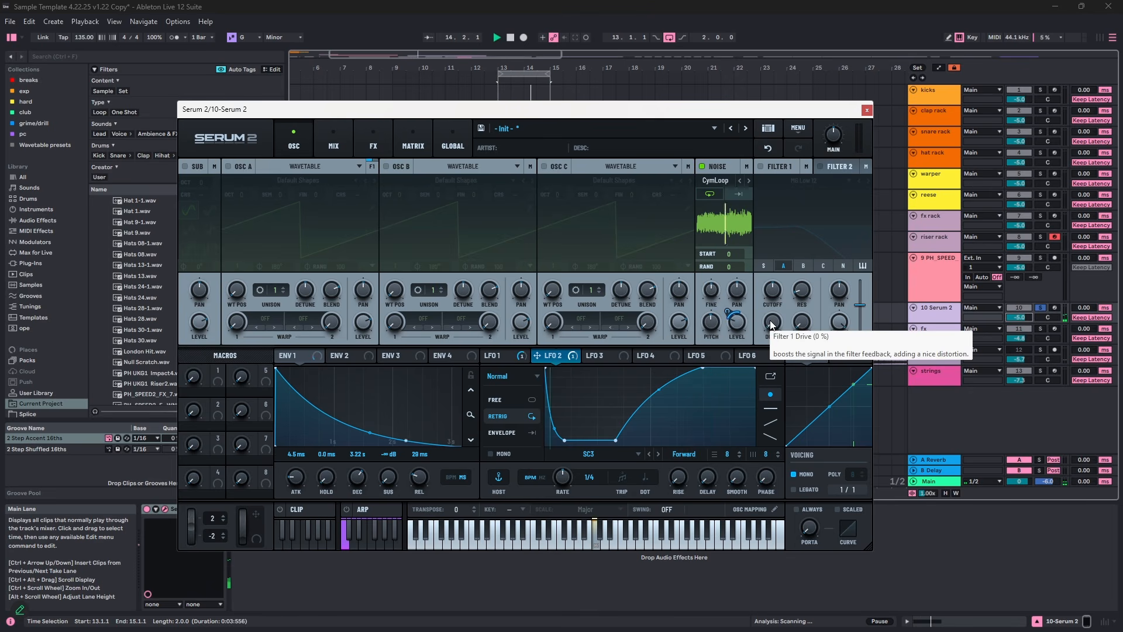
- Enable Filter 1, open its cutoff fully, assign LFO 1 to the cutoff and check playback
click(761, 167)
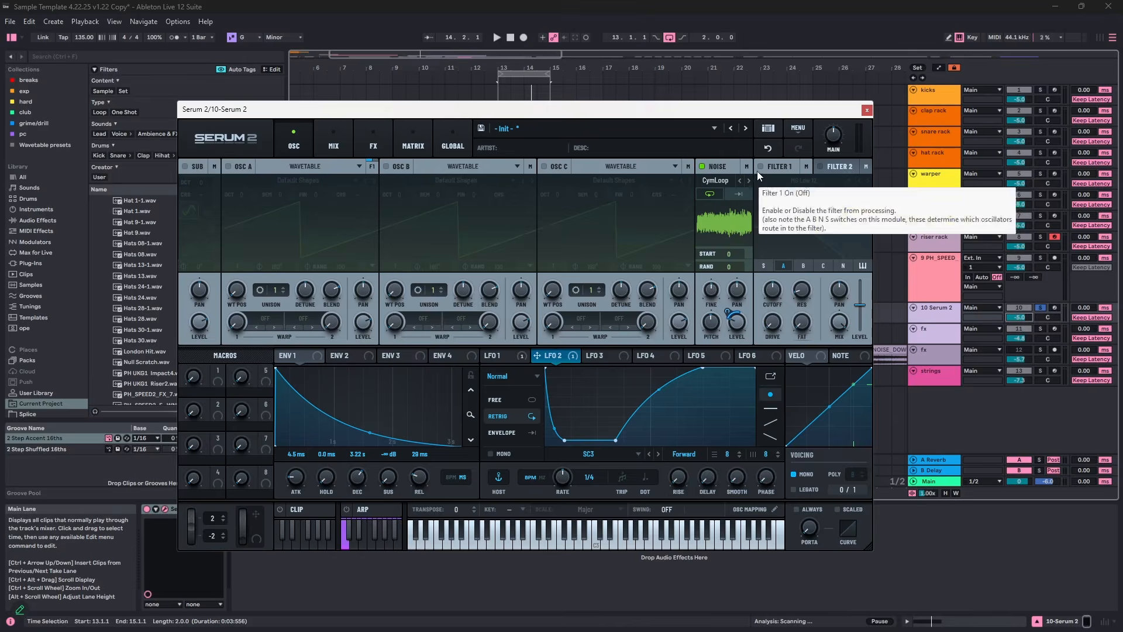
drag(774, 268, 772, 245)
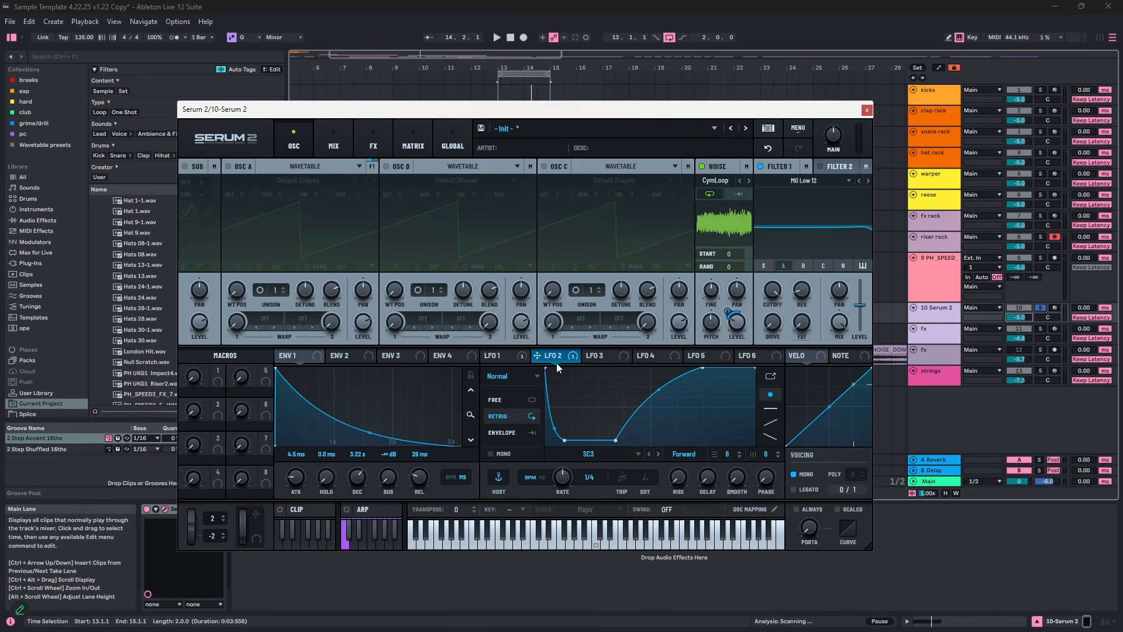
click(507, 355)
drag(513, 356, 809, 278)
key(space)
key(space)
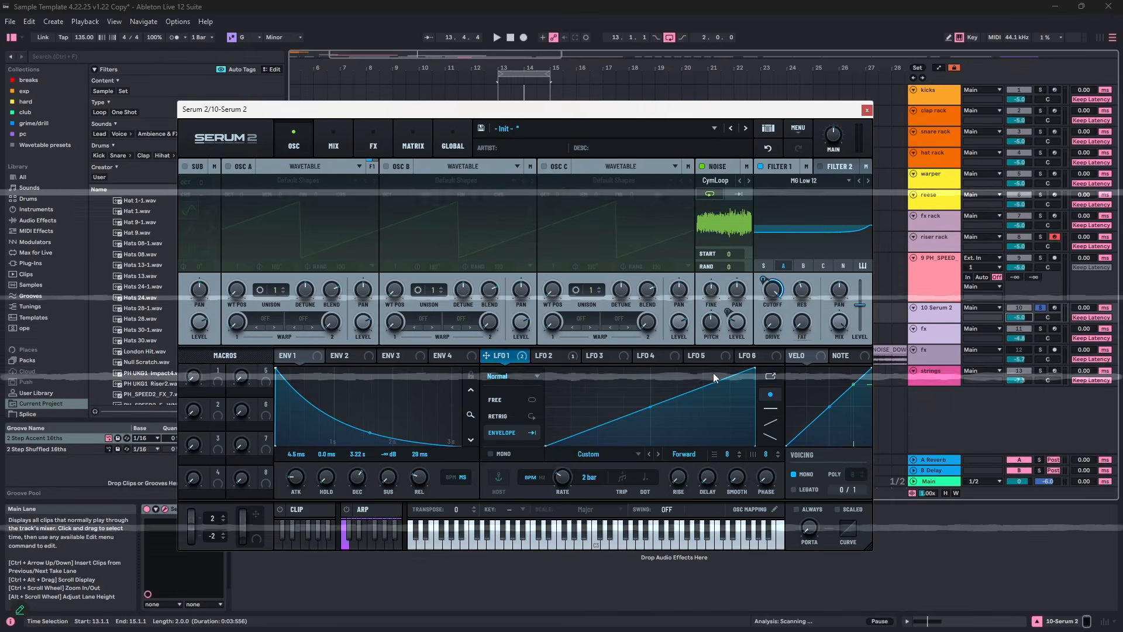
- Reshape LFO 3 into a rising ramp and make it the Filter 1 cutoff's only modulator at -51%
click(605, 355)
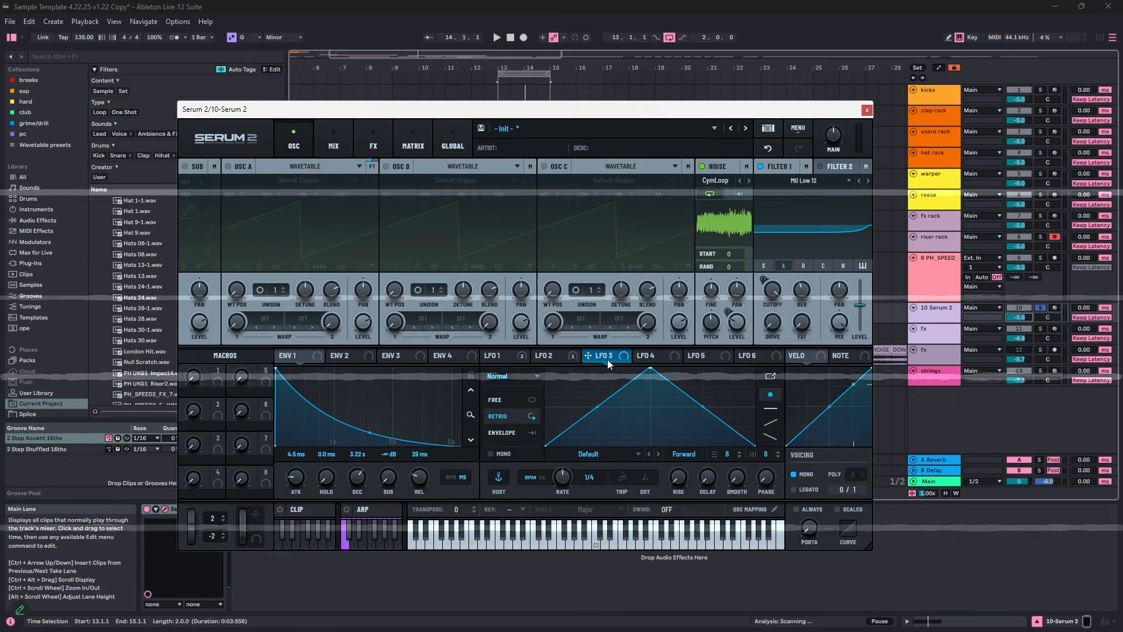
drag(650, 368, 755, 368)
right_click(771, 288)
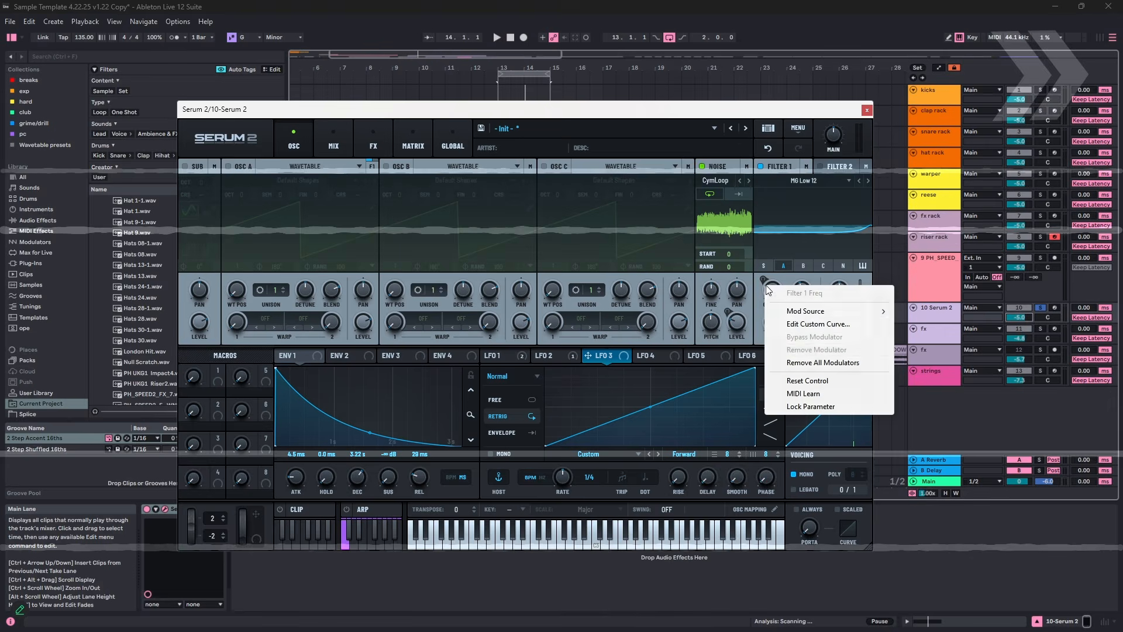
click(819, 363)
drag(604, 356, 758, 324)
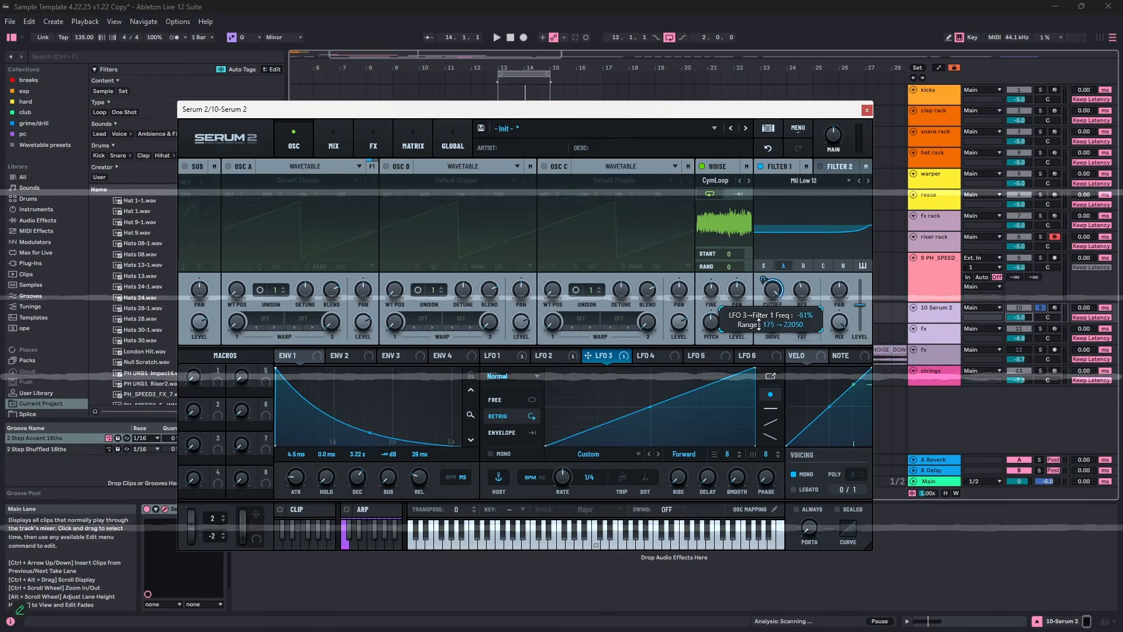
- Set LFO 3's rate to one bar and route the noise oscillator through Filter 1, checking playback
drag(561, 478, 556, 496)
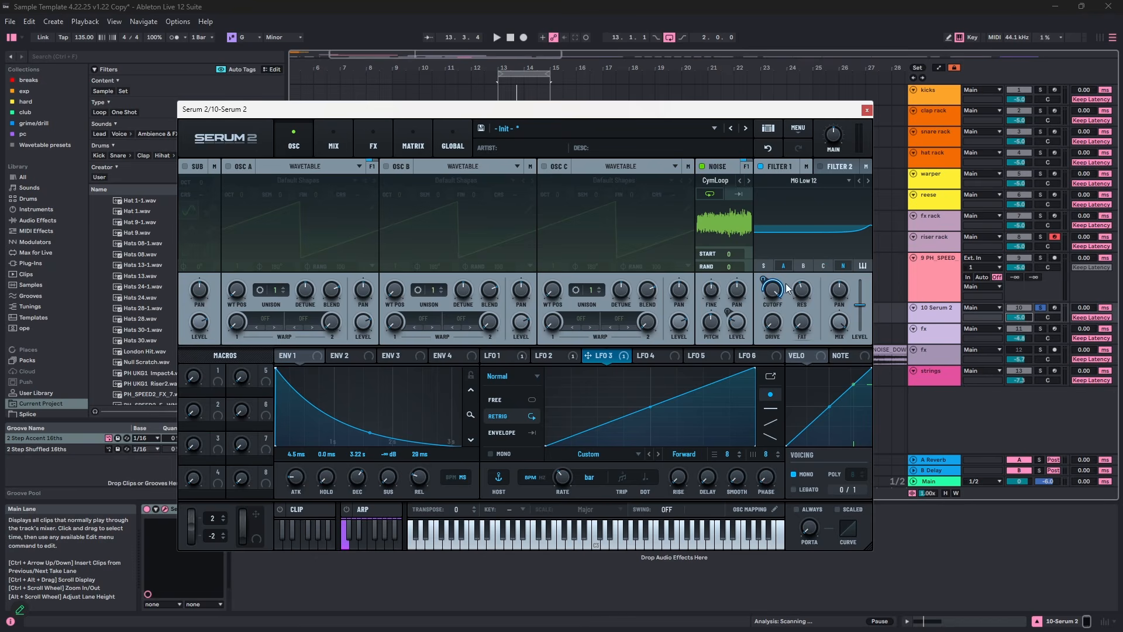
key(space)
mouse_move(764, 272)
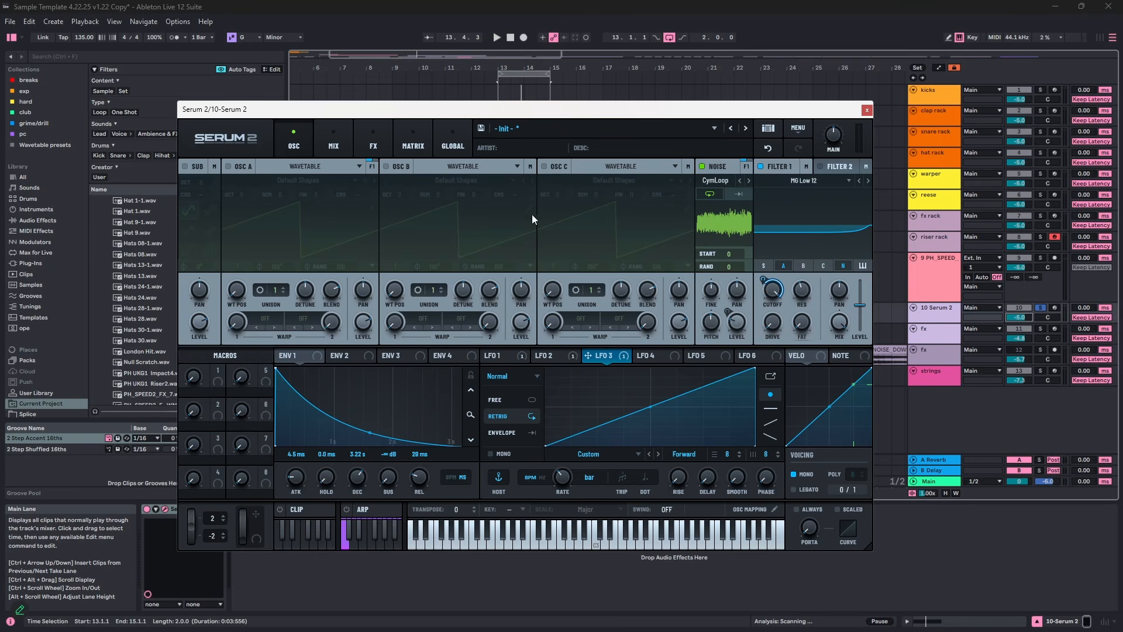
- Change the source of the Filter 1 frequency modulation to LFO 1 in the modulation matrix
click(373, 140)
click(413, 141)
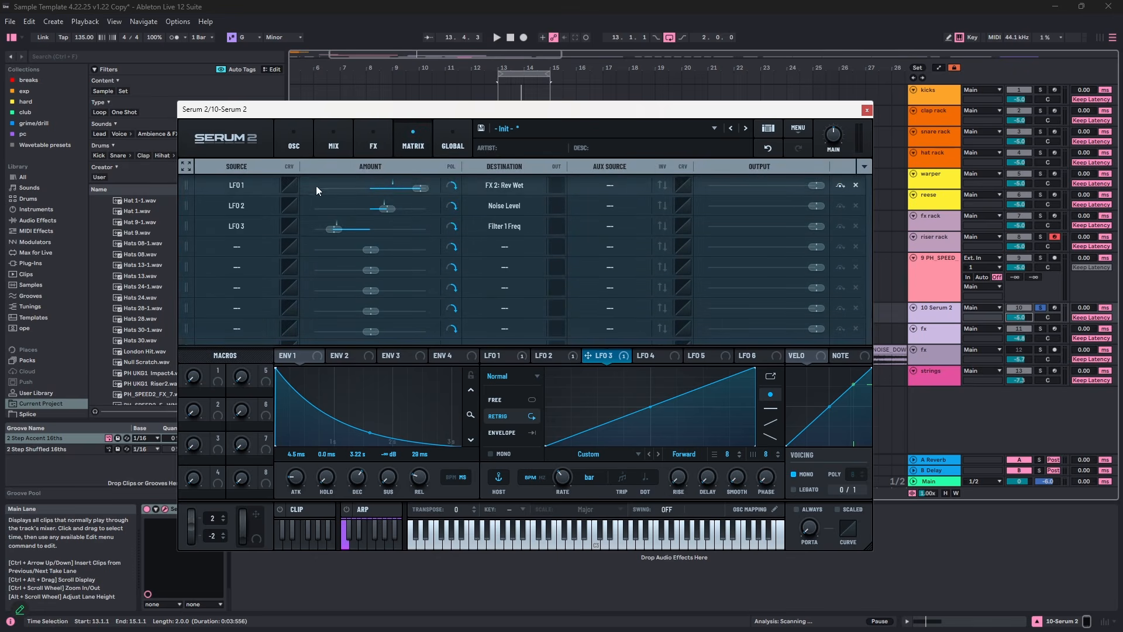
click(223, 224)
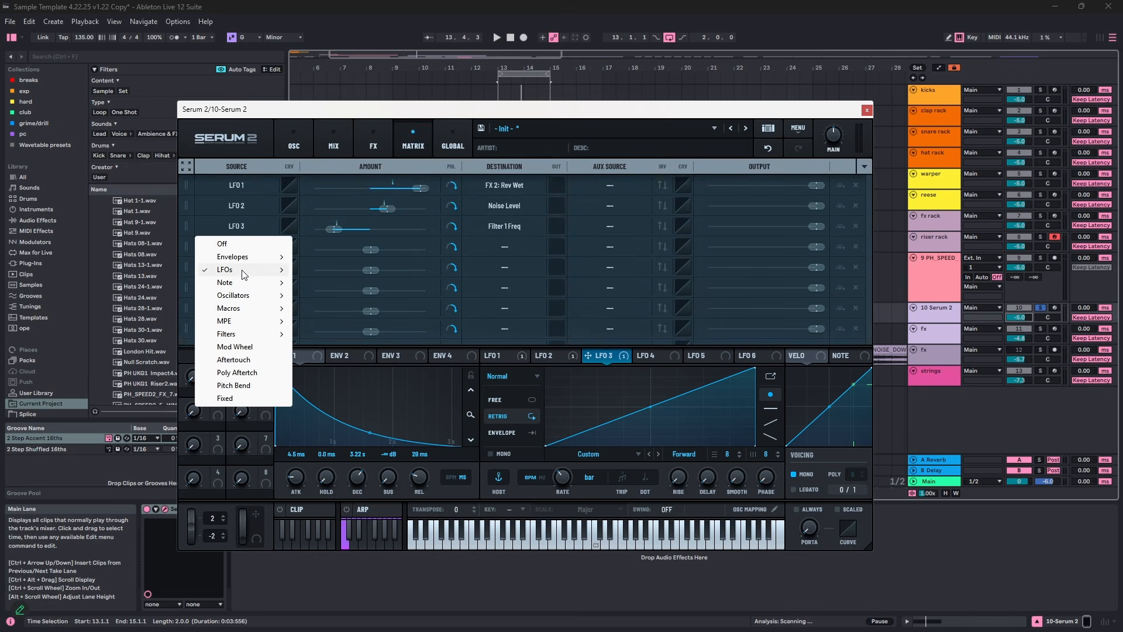
mouse_move(243, 275)
click(316, 271)
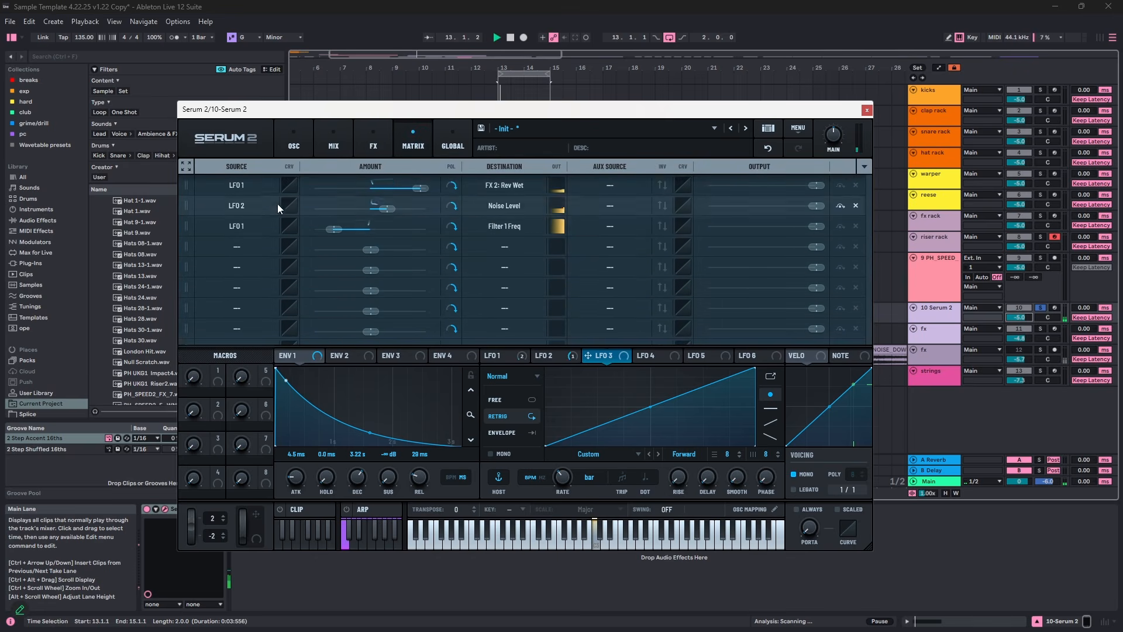
- Set Filter 1's resonance to 28% and audition the downer
click(299, 137)
mouse_move(799, 271)
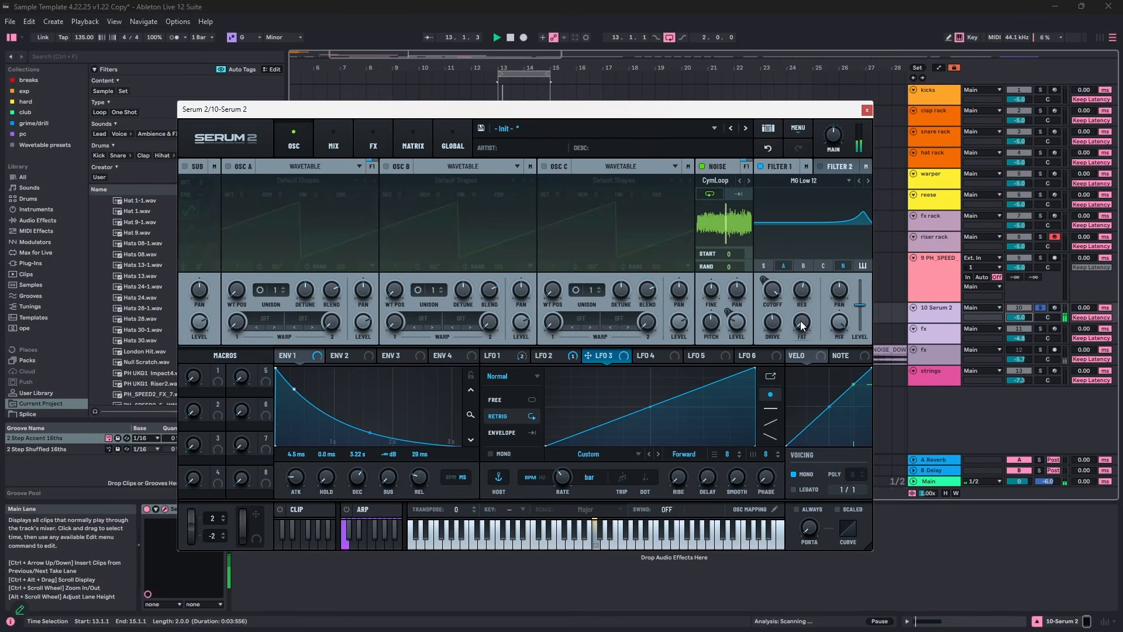
mouse_move(796, 333)
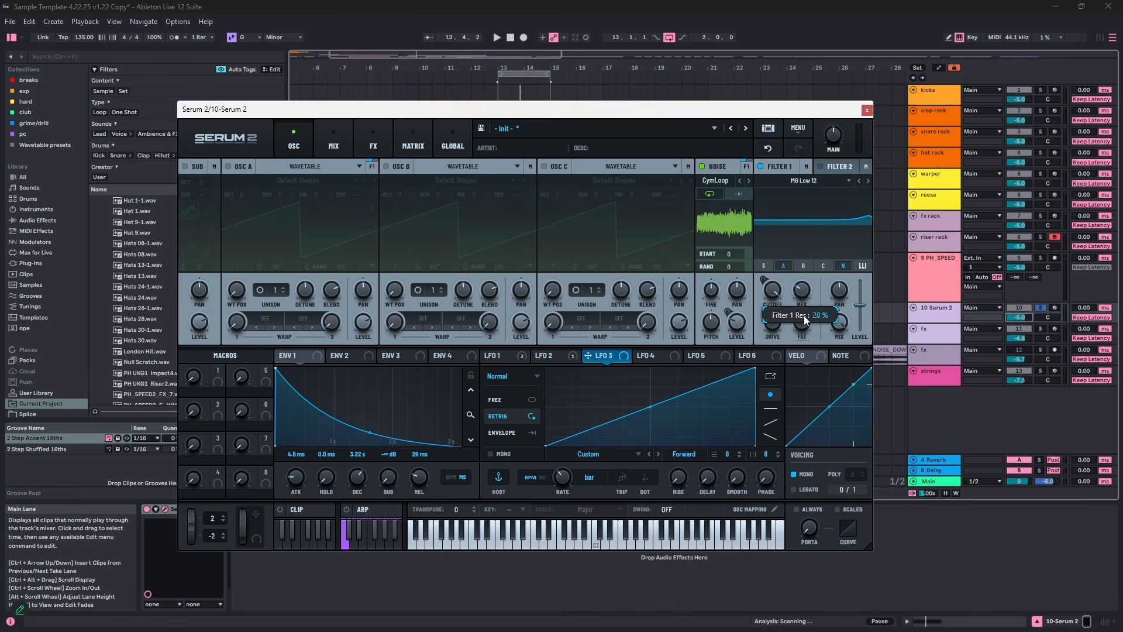
key(space)
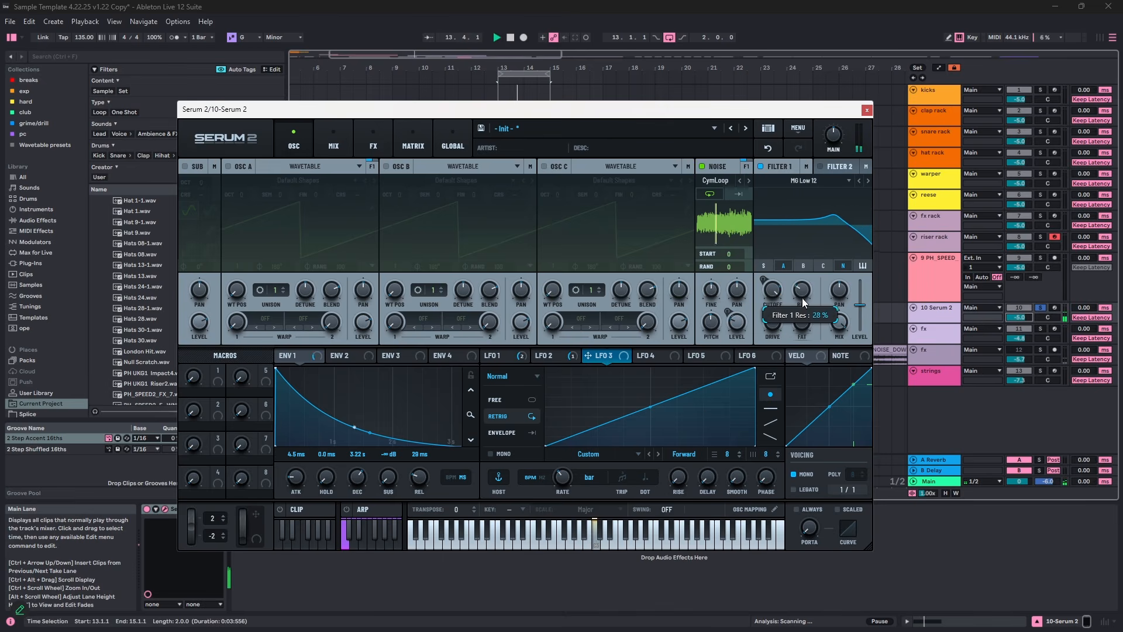
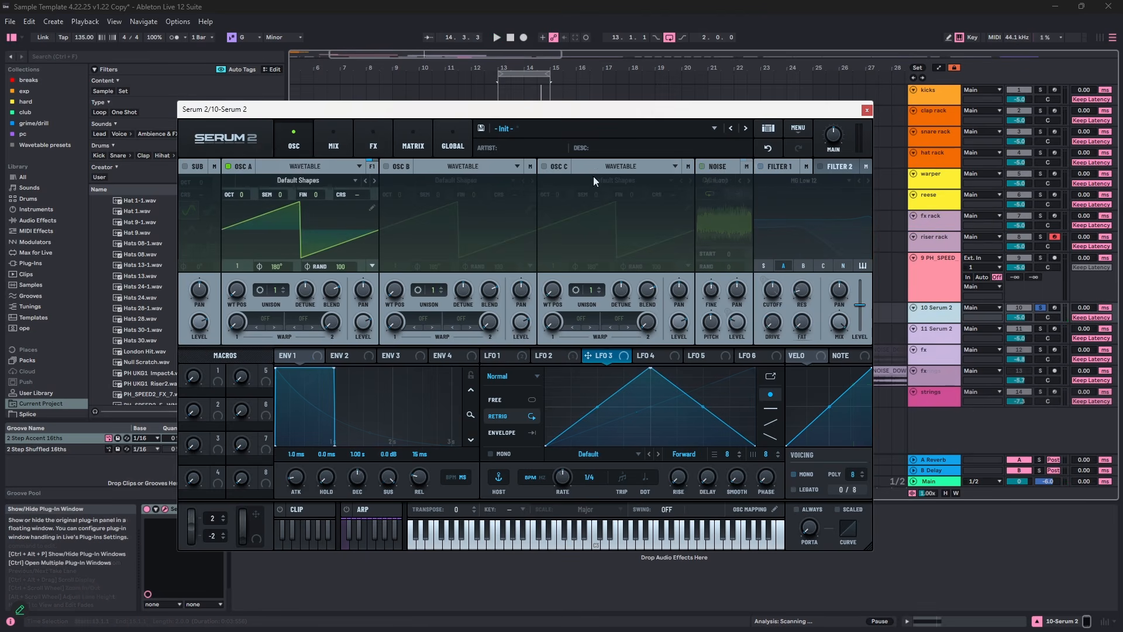
- In the new Serum 2 instance, disable oscillator A and load the Analog noise BrightWhite into the enabled noise oscillator
click(252, 165)
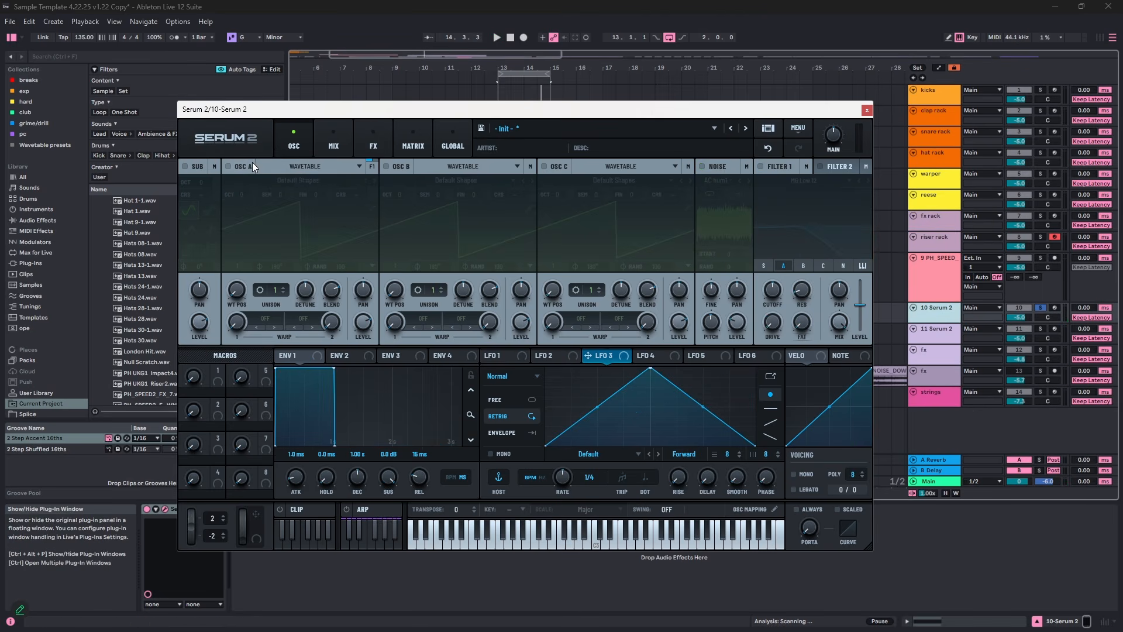
click(700, 167)
click(703, 168)
click(710, 169)
click(716, 180)
mouse_move(756, 246)
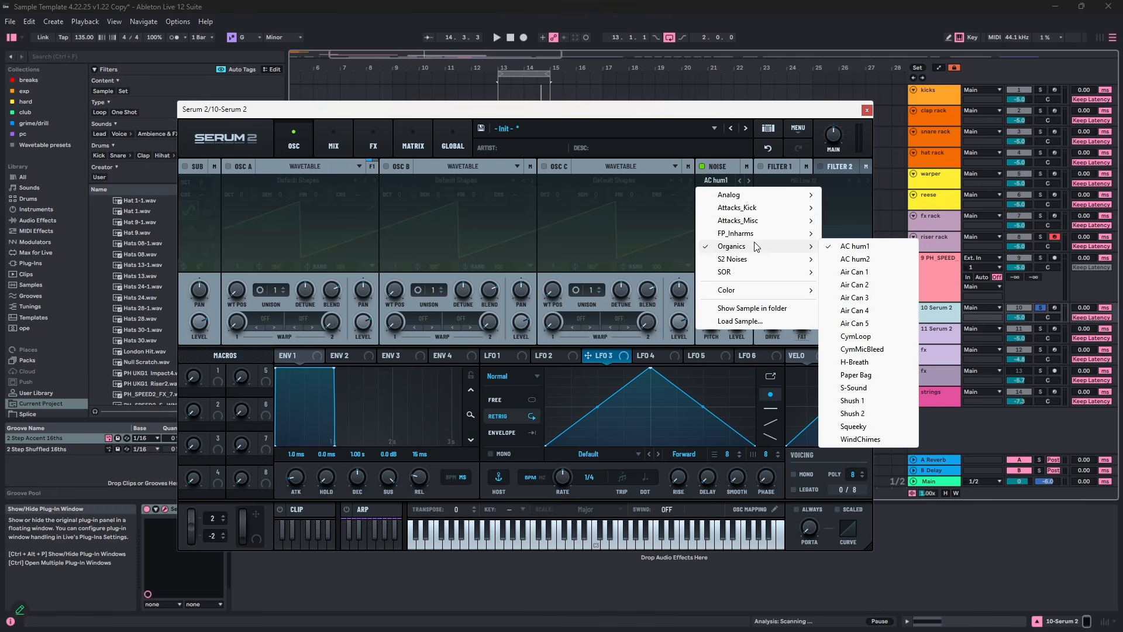
mouse_move(789, 196)
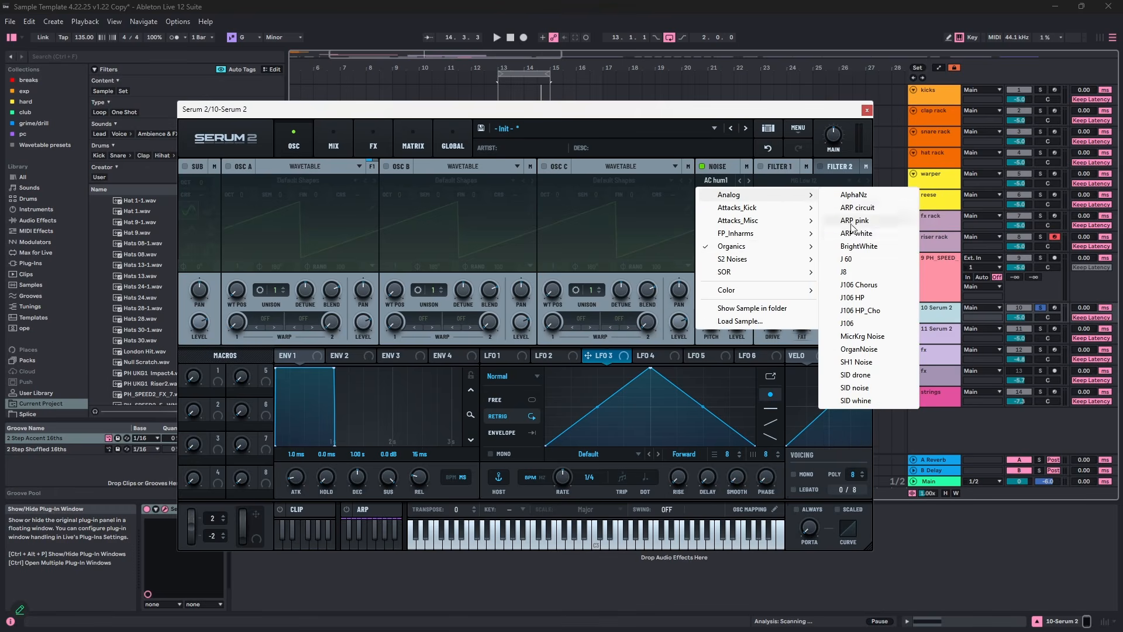
click(858, 247)
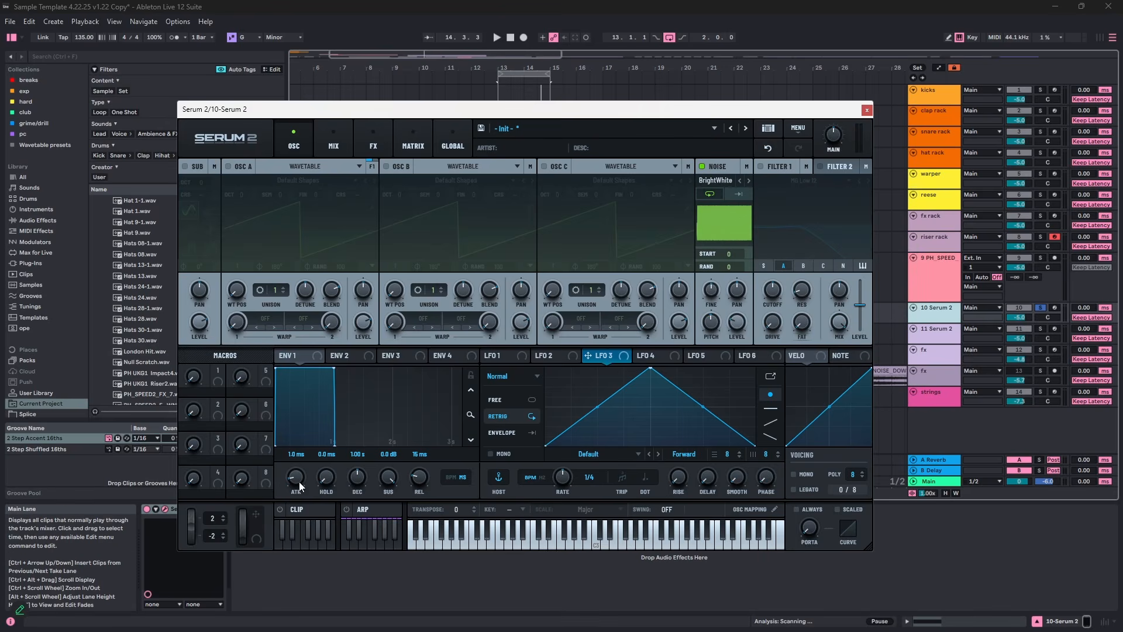
- Give Envelope 1 an inward-curved 1.38 s attack and 132 ms release, and route the noise through an enabled Filter 1
drag(300, 479, 319, 444)
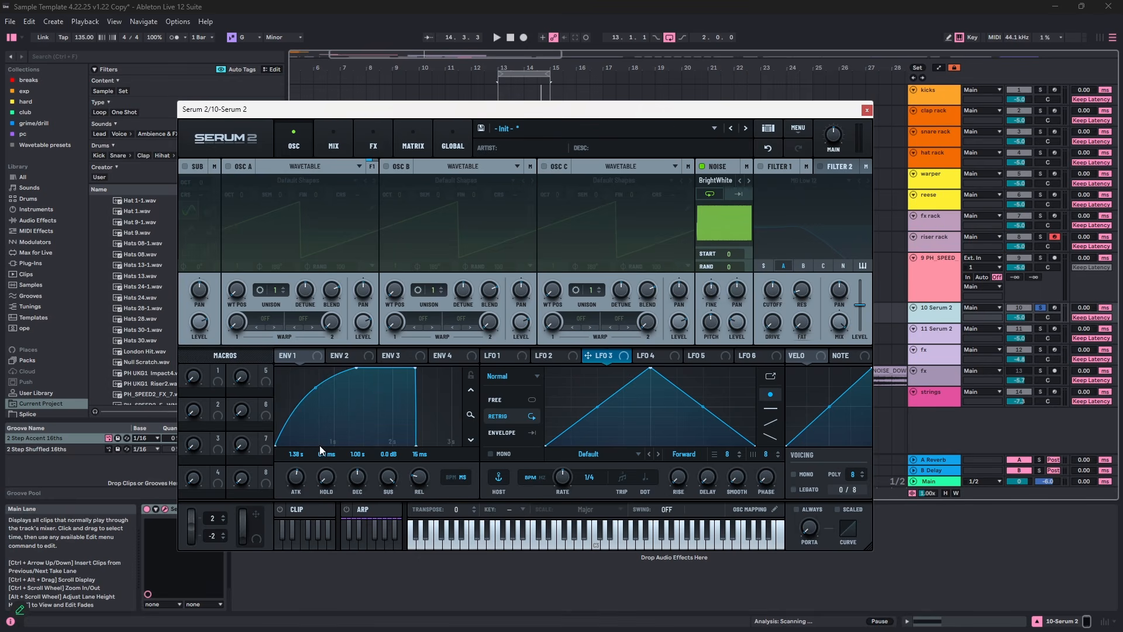
drag(320, 388, 315, 405)
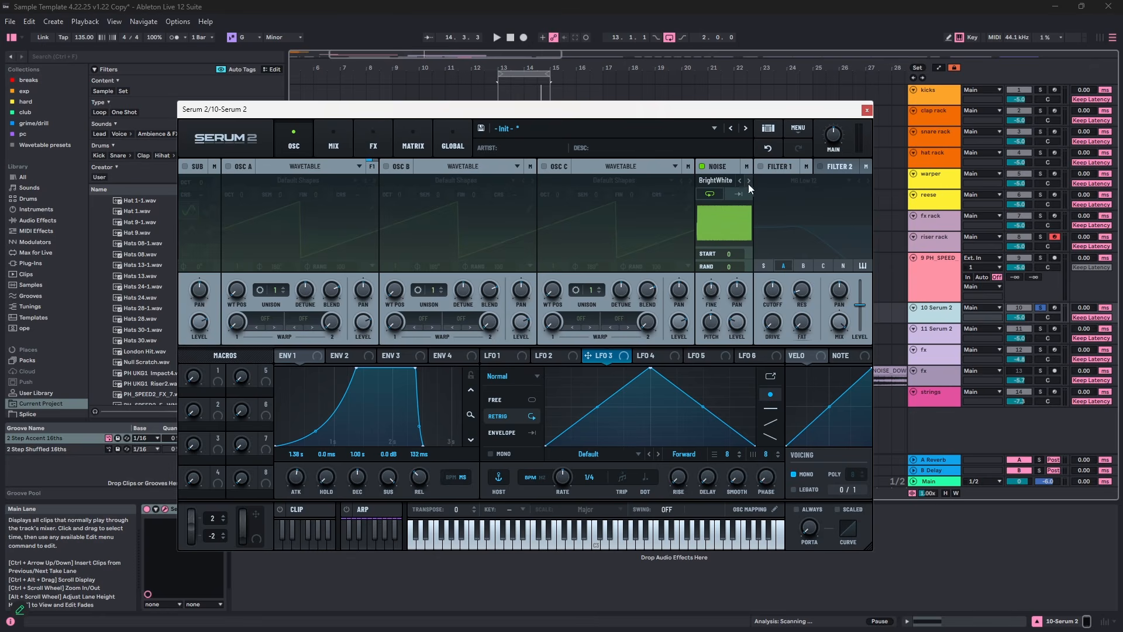
click(760, 167)
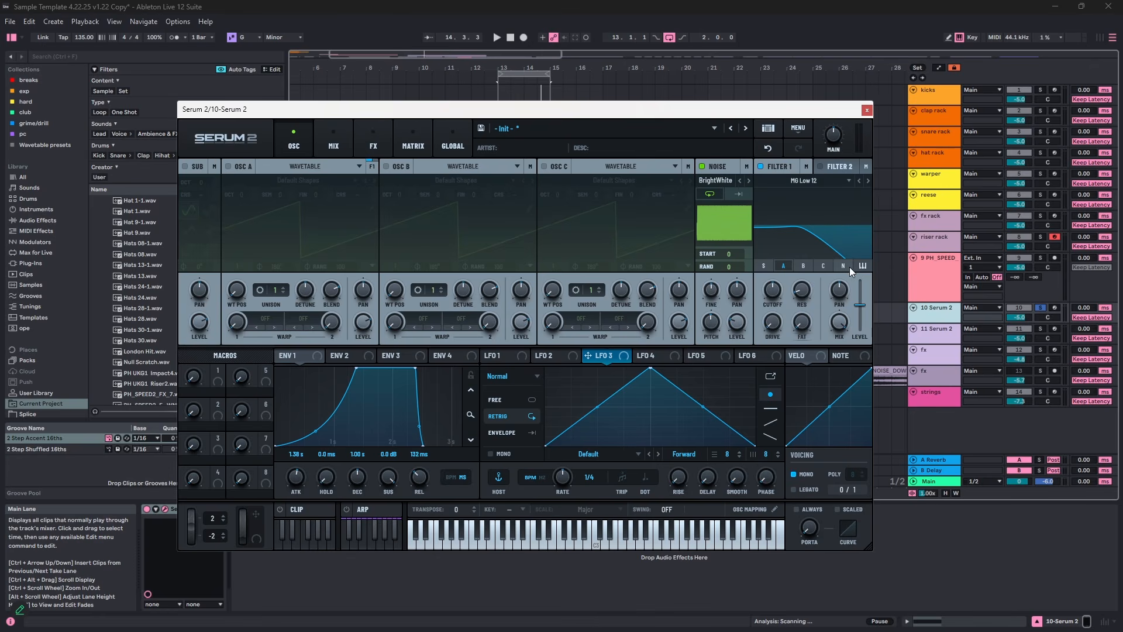
key(space)
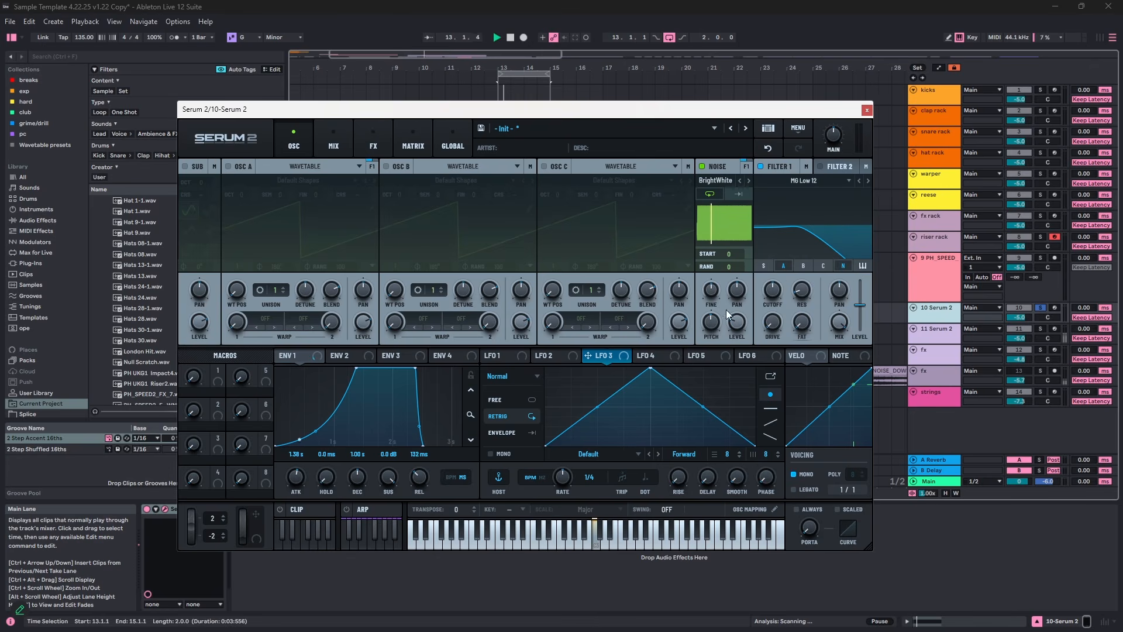
- Load the Saw Up shape into LFO 1, assign it to the Filter 1 cutoff and start playback
click(522, 356)
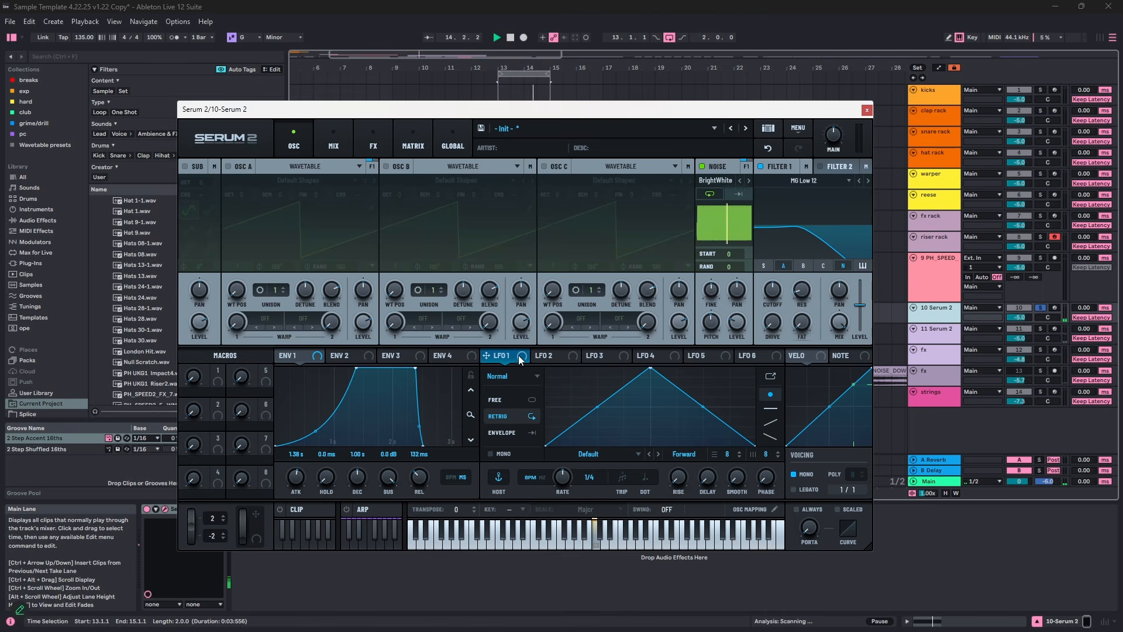
click(582, 456)
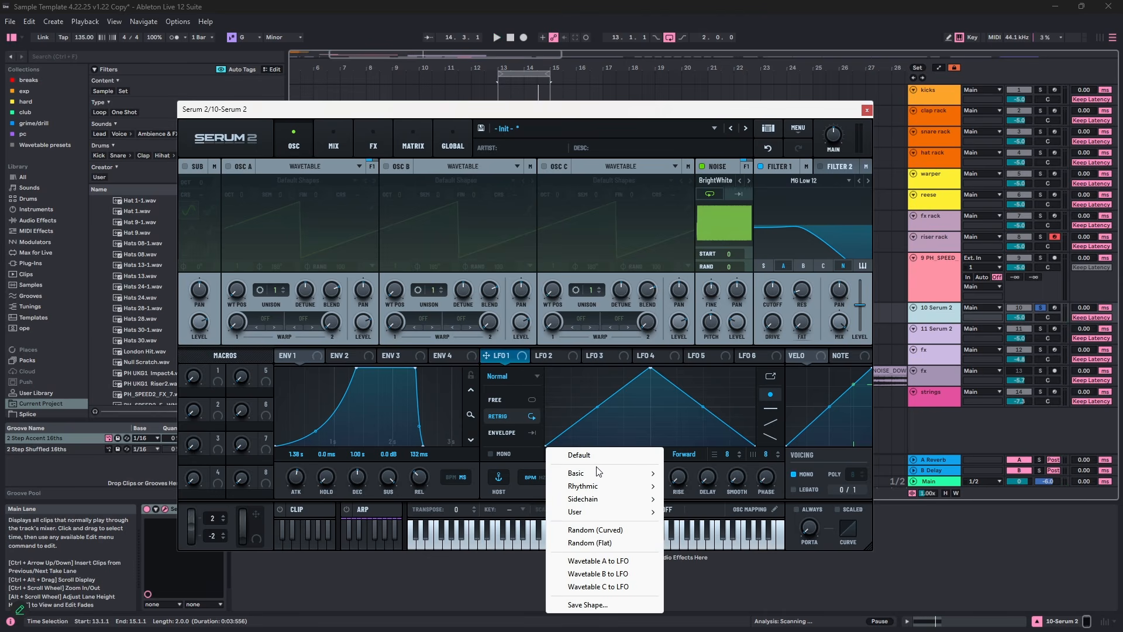
mouse_move(607, 475)
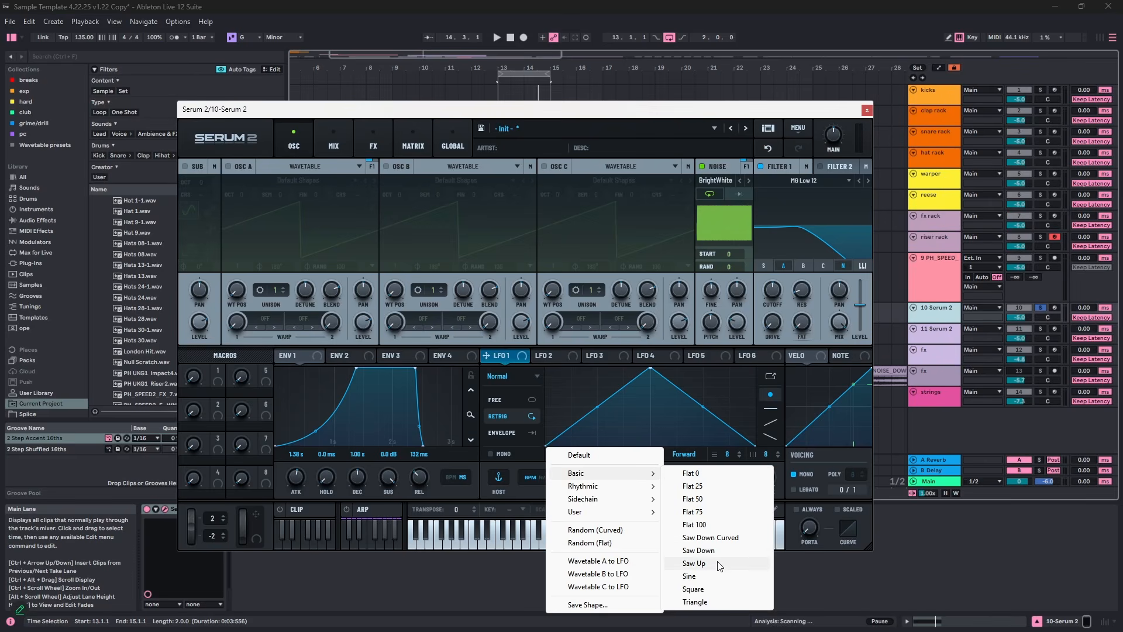
click(695, 563)
drag(522, 349, 771, 293)
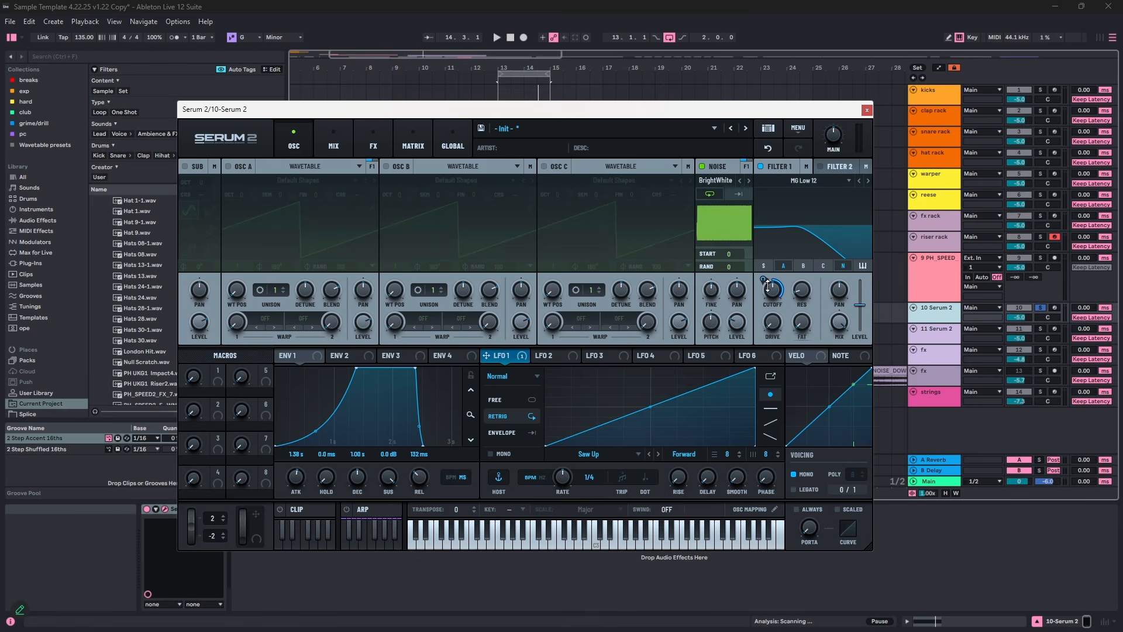
key(space)
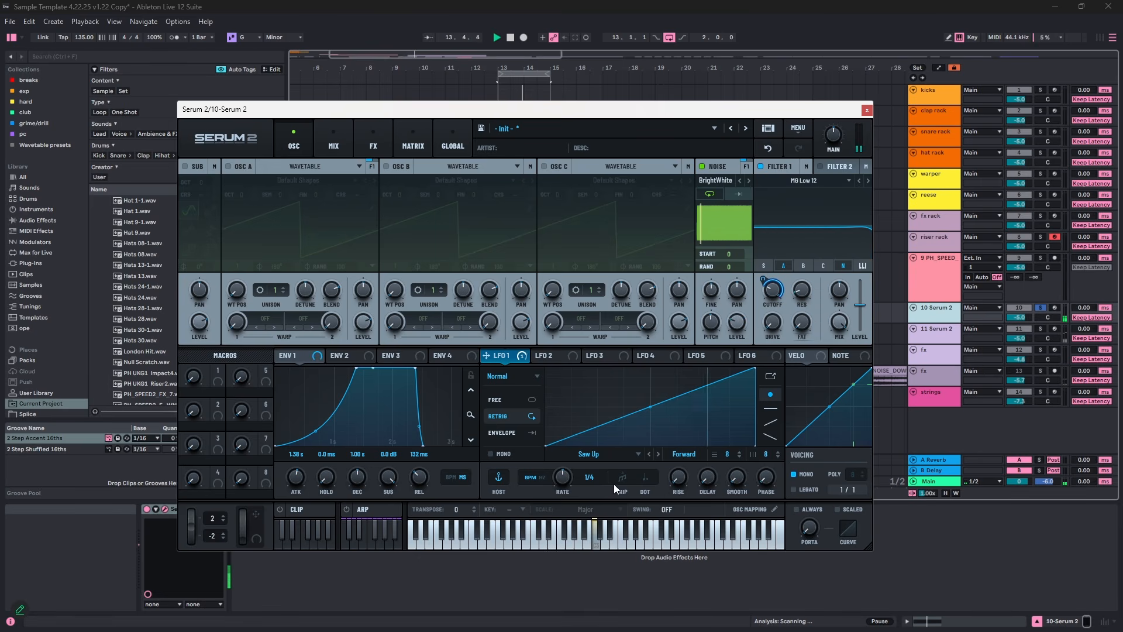
- Set LFO 1's rate to 2 bar and adjust its modulation depth on the Filter 1 cutoff during playback
drag(565, 477, 566, 507)
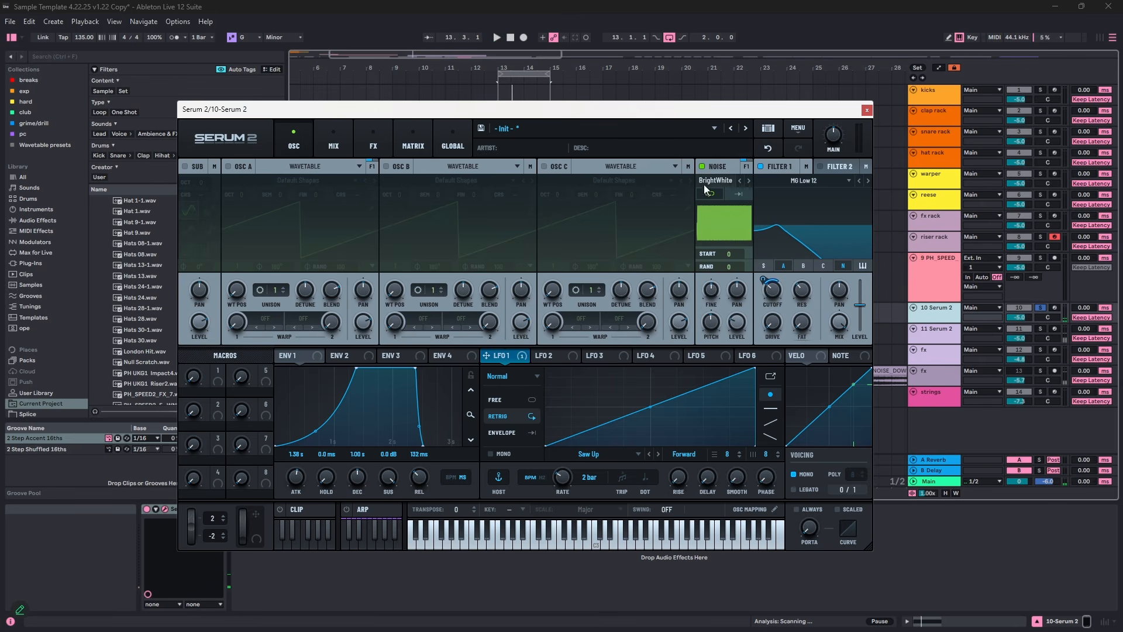
drag(692, 117, 720, 155)
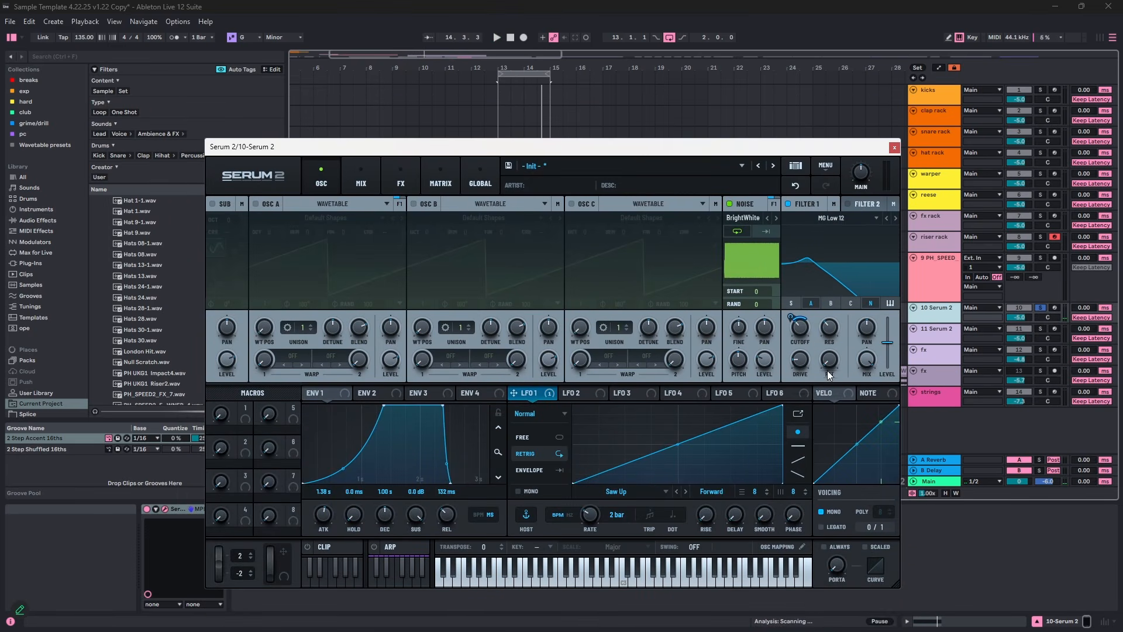
mouse_move(791, 316)
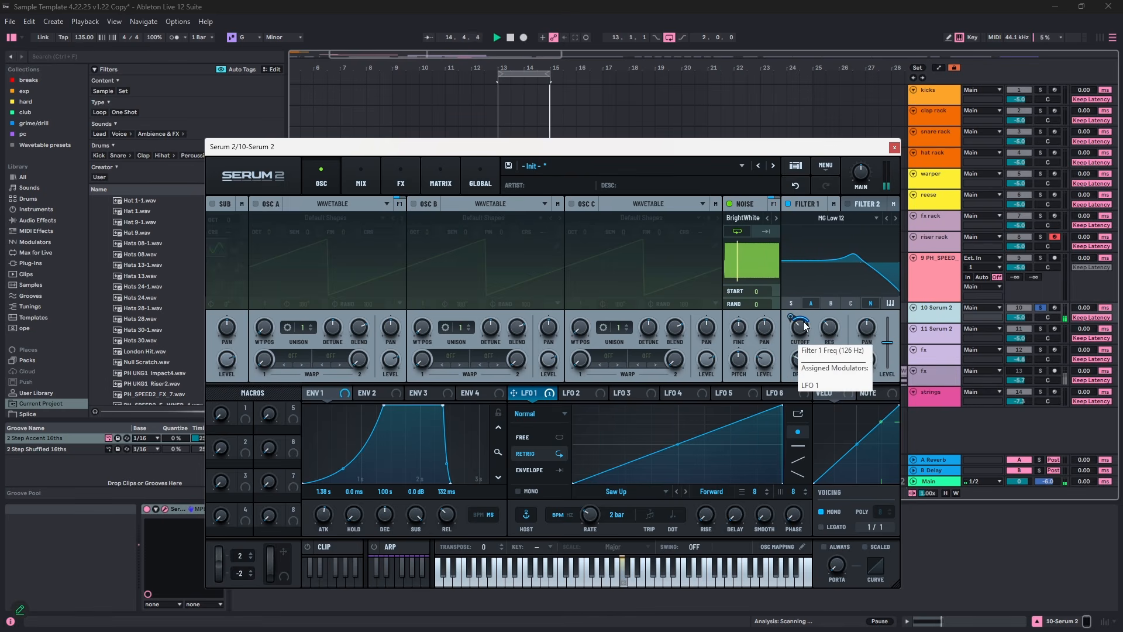
drag(802, 338, 788, 316)
mouse_move(790, 318)
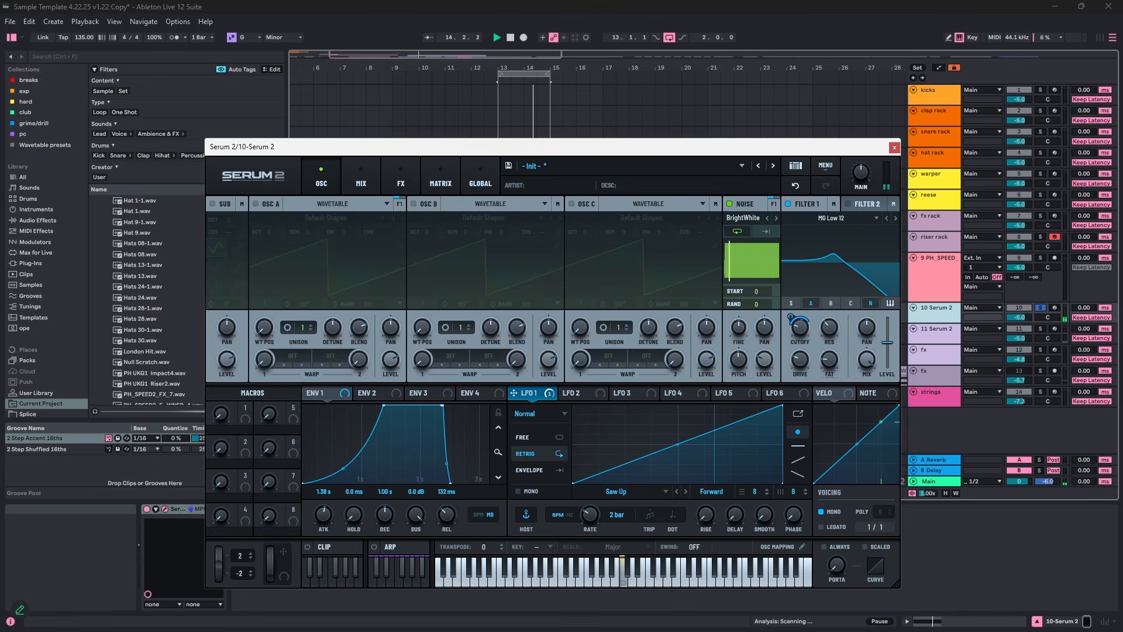
- Add an Equalizer effect with its low band as a low cut at frequency 300, Q 37 and gain -5.5, followed by a Reverb
click(400, 179)
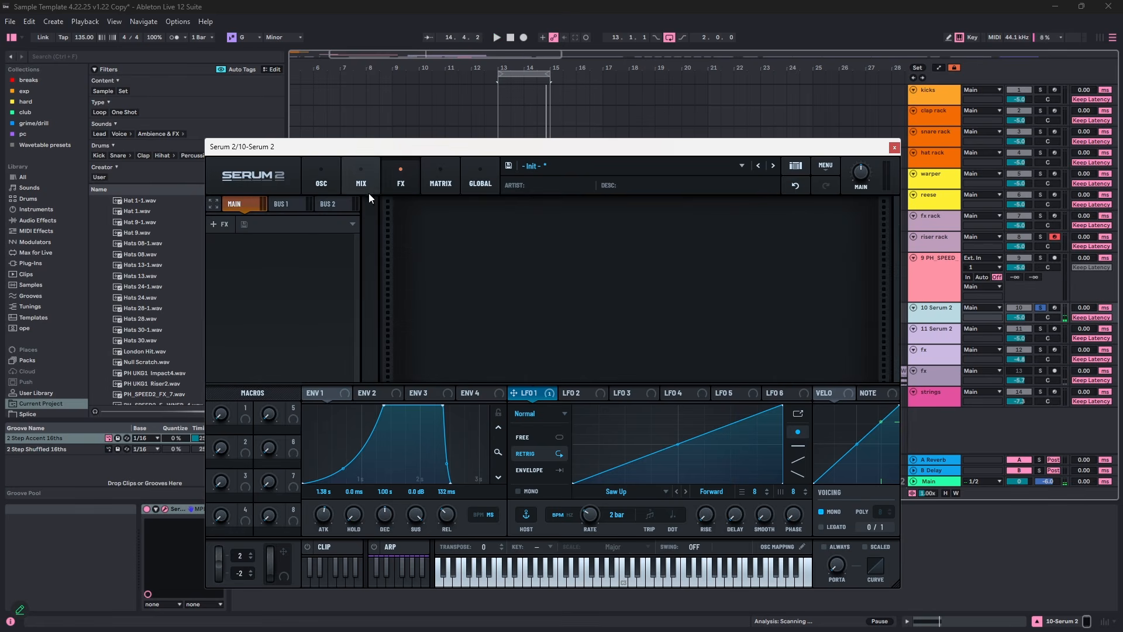
click(226, 222)
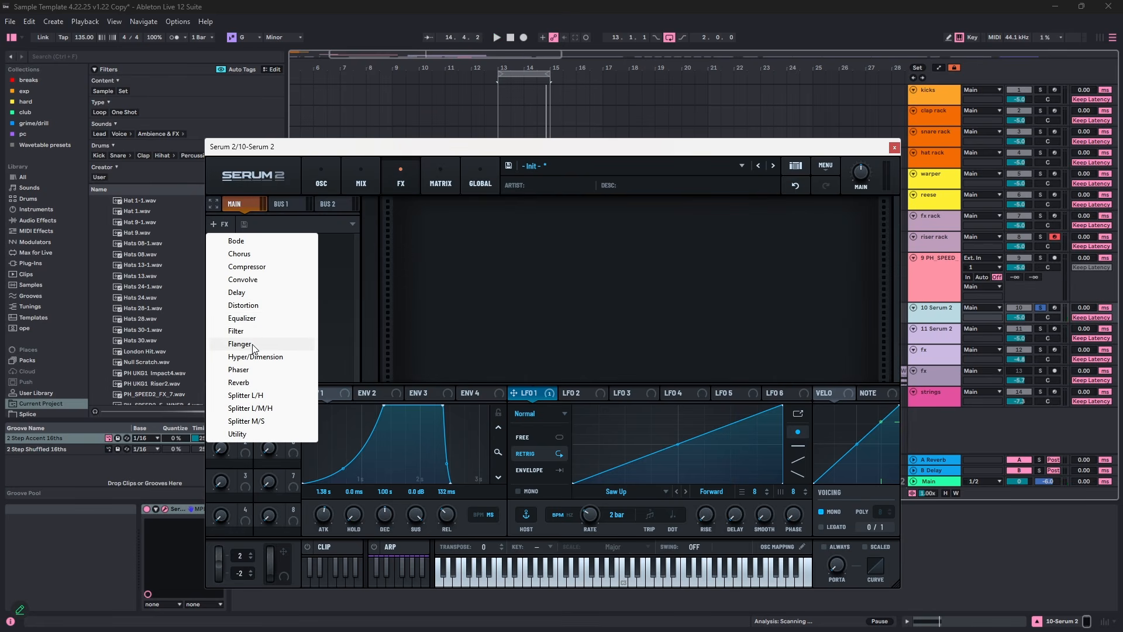
click(242, 318)
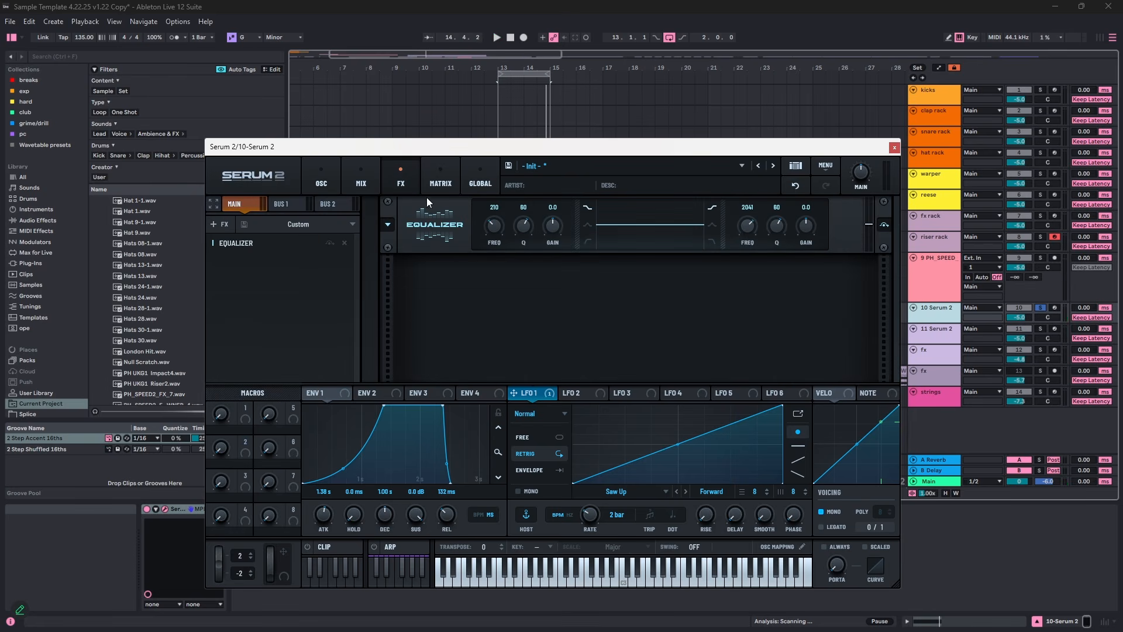
click(321, 178)
click(361, 178)
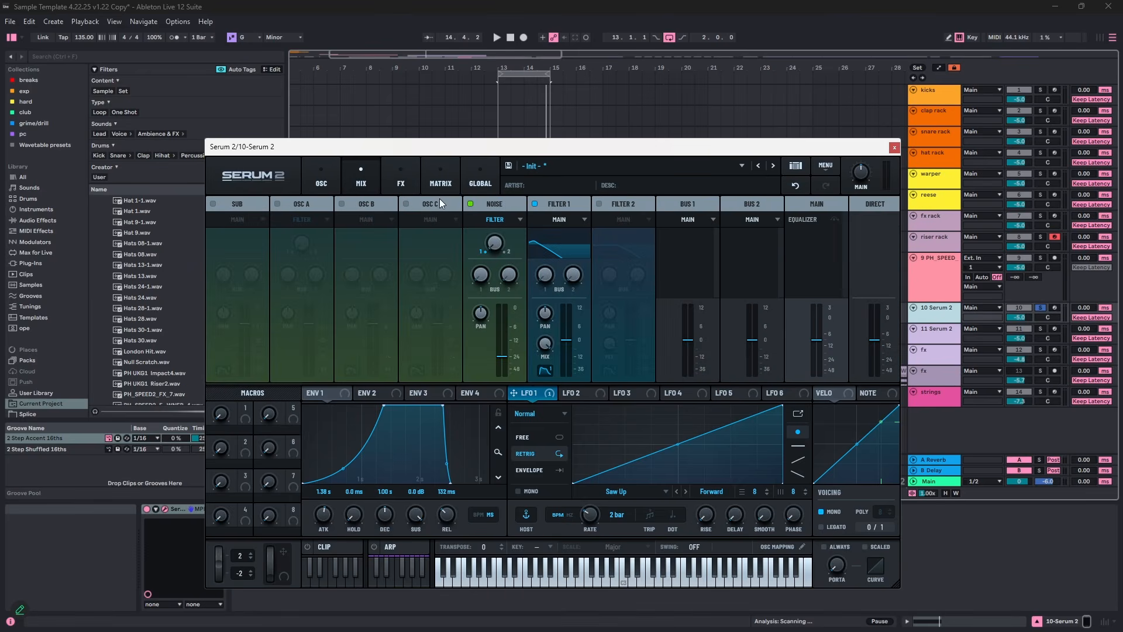
click(400, 186)
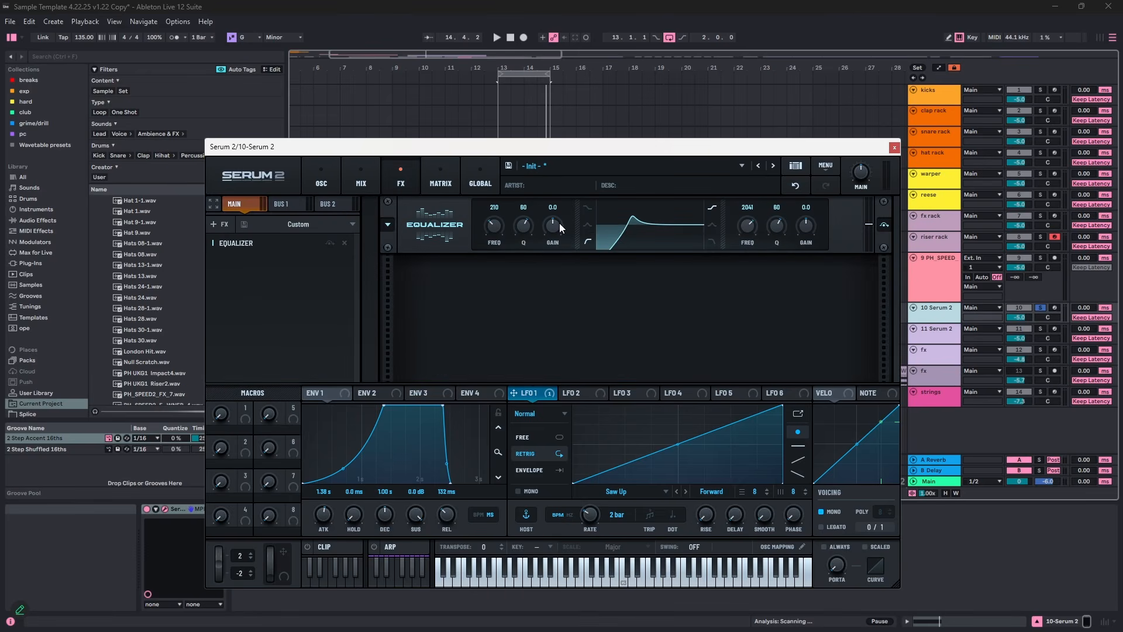
drag(560, 223, 522, 265)
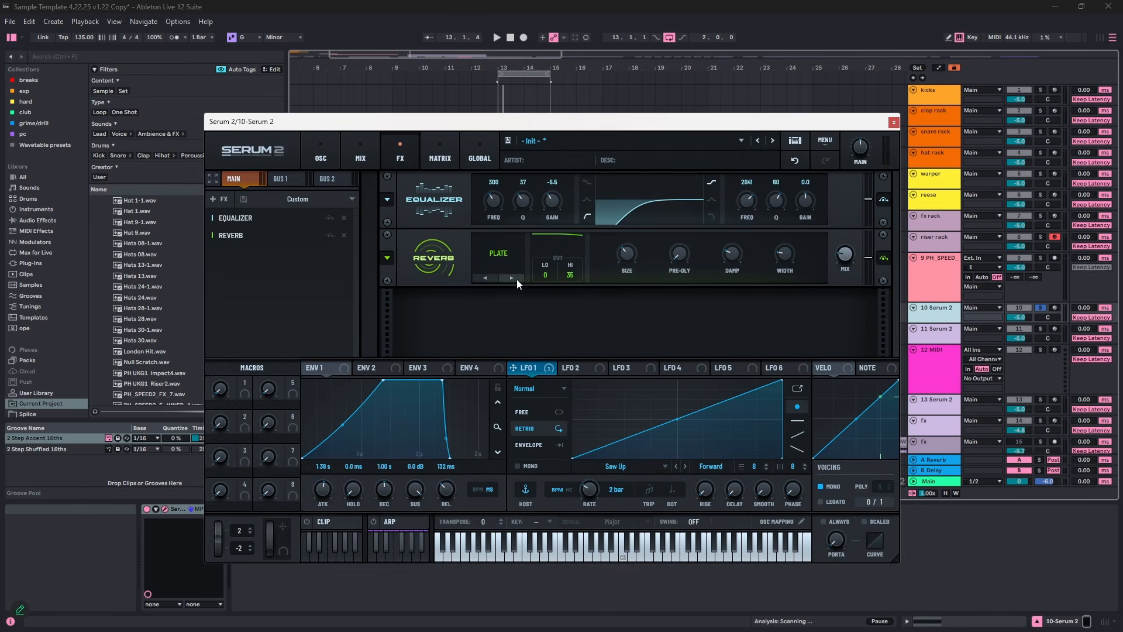
- Switch the reverb to the Nitrous type in Hexagon mode, assign LFO 1 to its mix amount and audition the riser
click(512, 278)
click(512, 278)
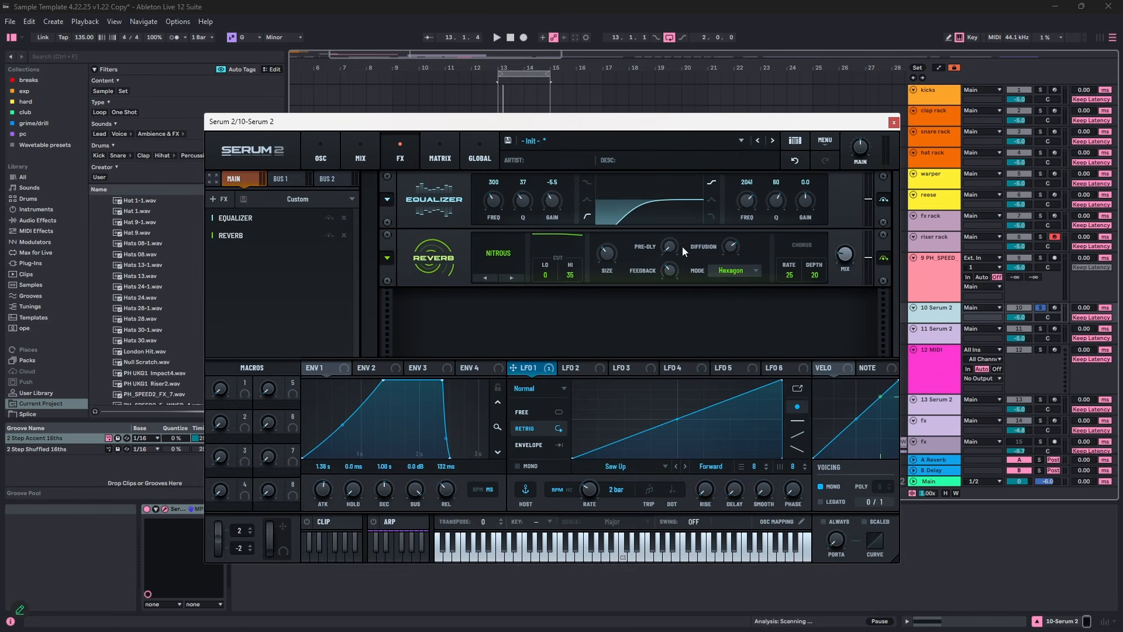
click(733, 272)
click(630, 312)
drag(532, 369, 842, 276)
key(space)
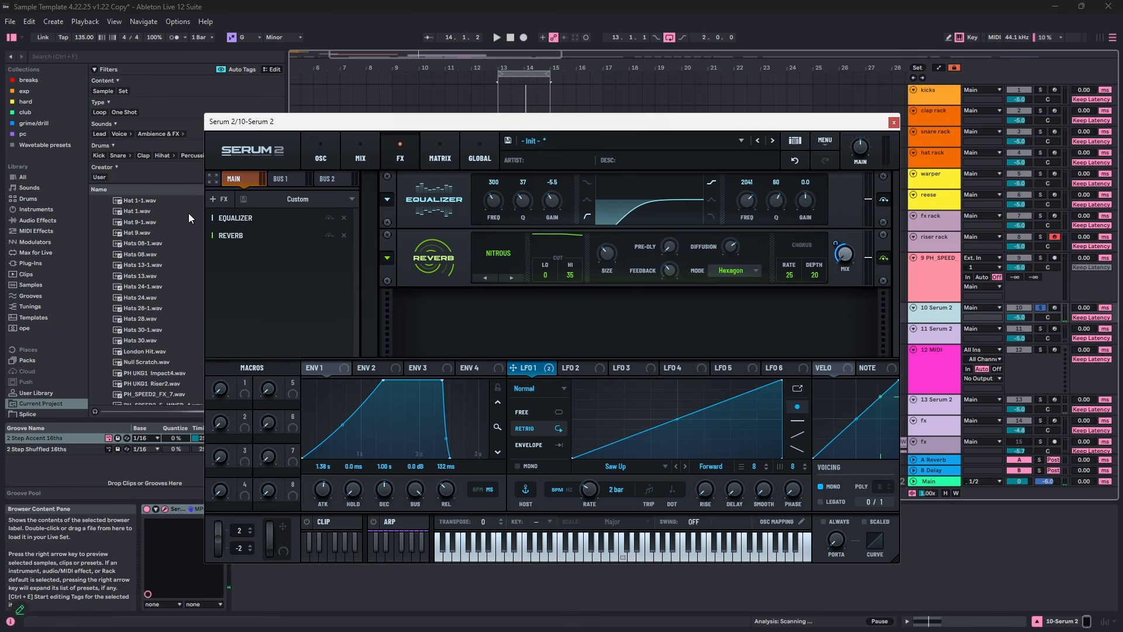
- Add a Compressor, place it first in the effects chain and switch it to multiband mode
click(219, 199)
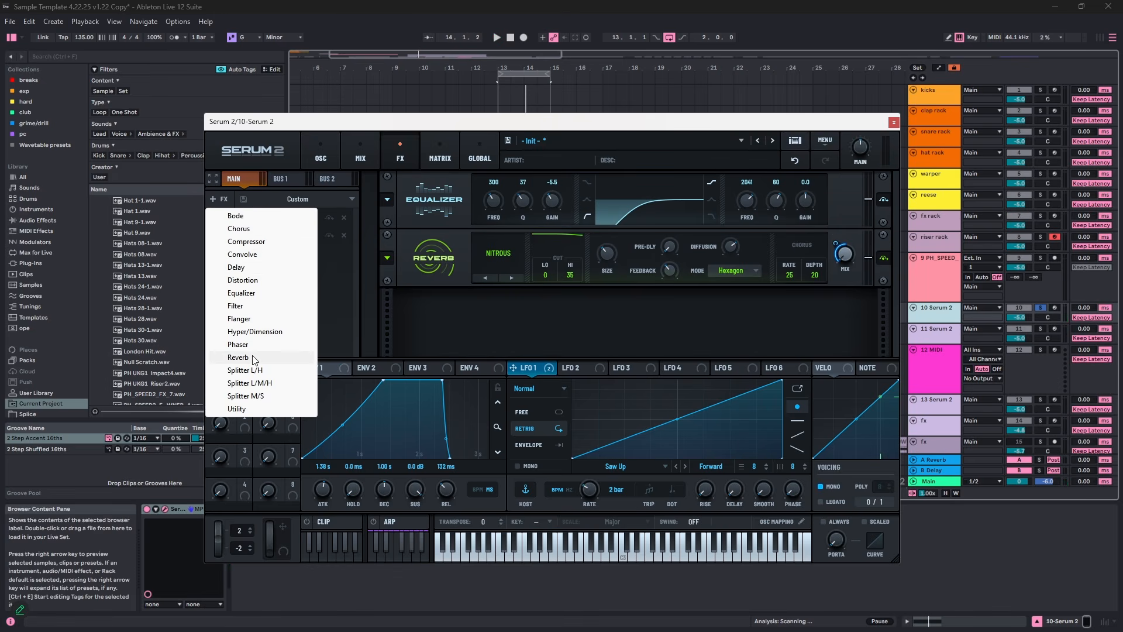
click(257, 241)
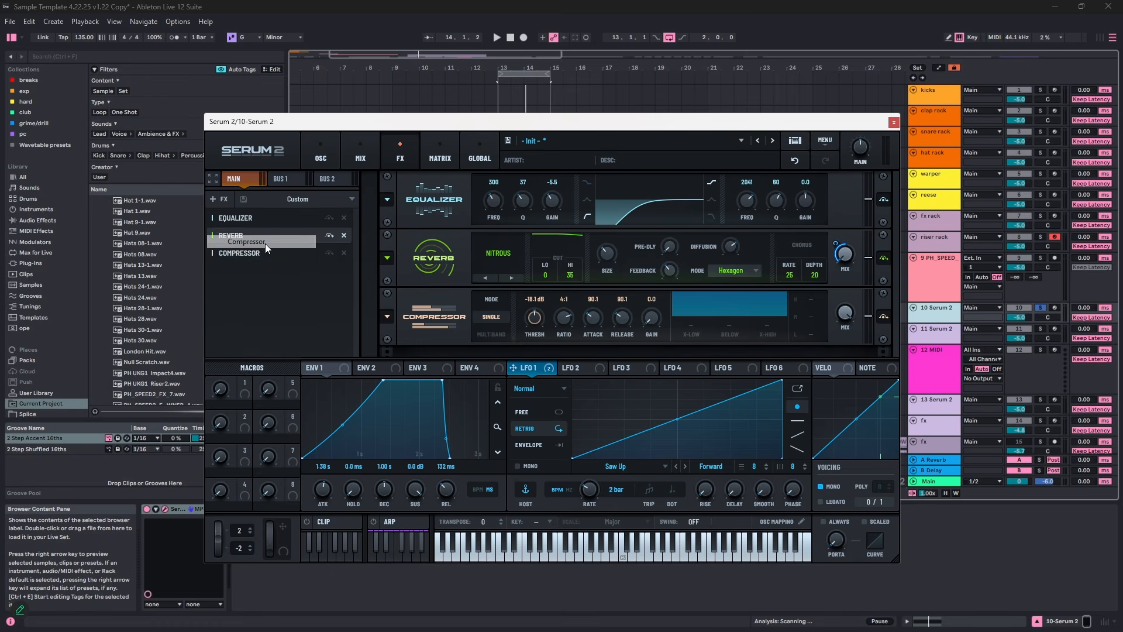
drag(253, 231, 254, 257)
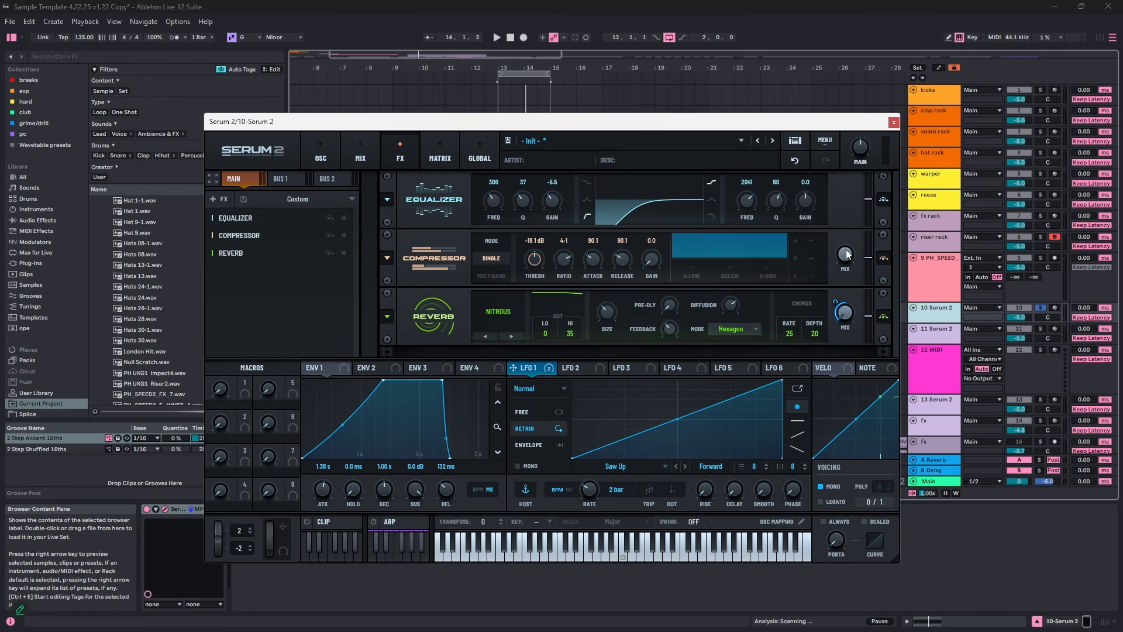
key(space)
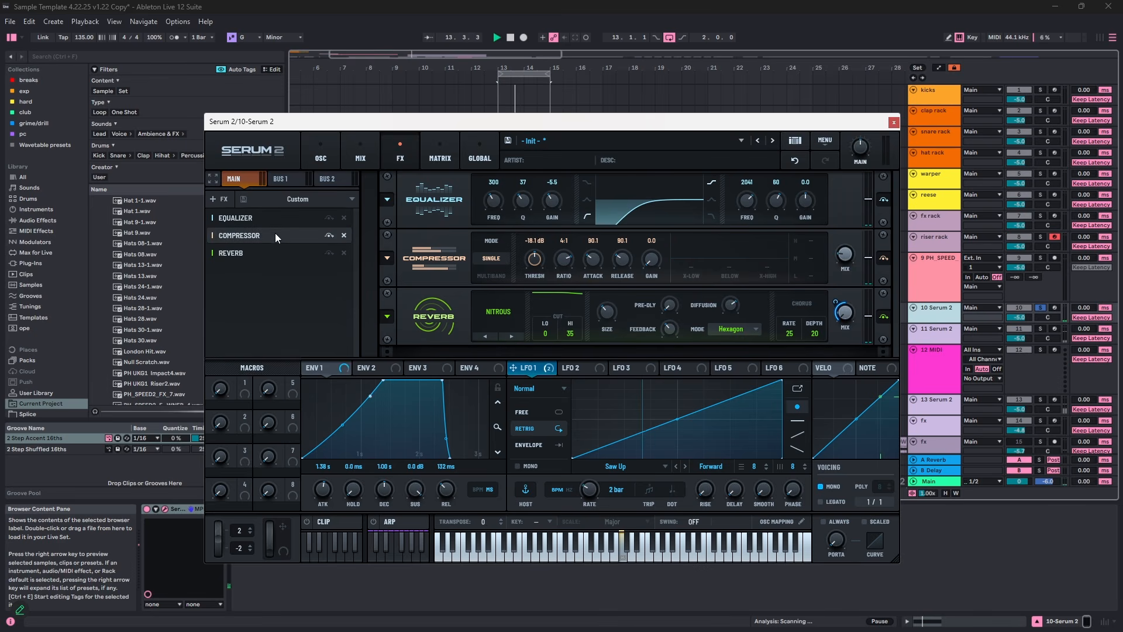
drag(275, 233, 275, 214)
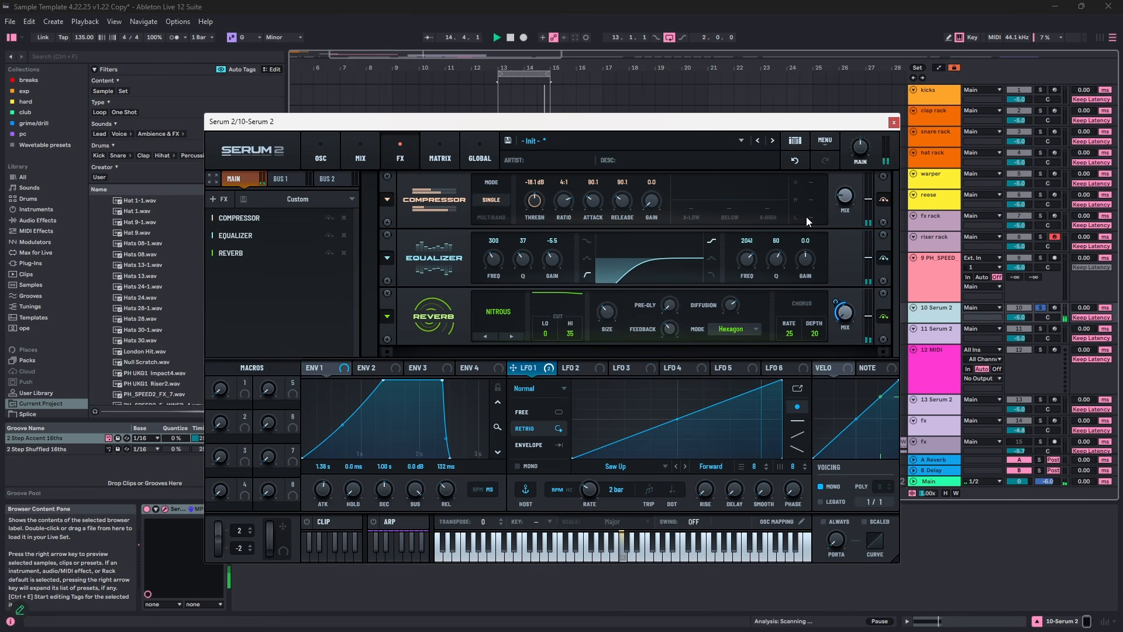
click(491, 216)
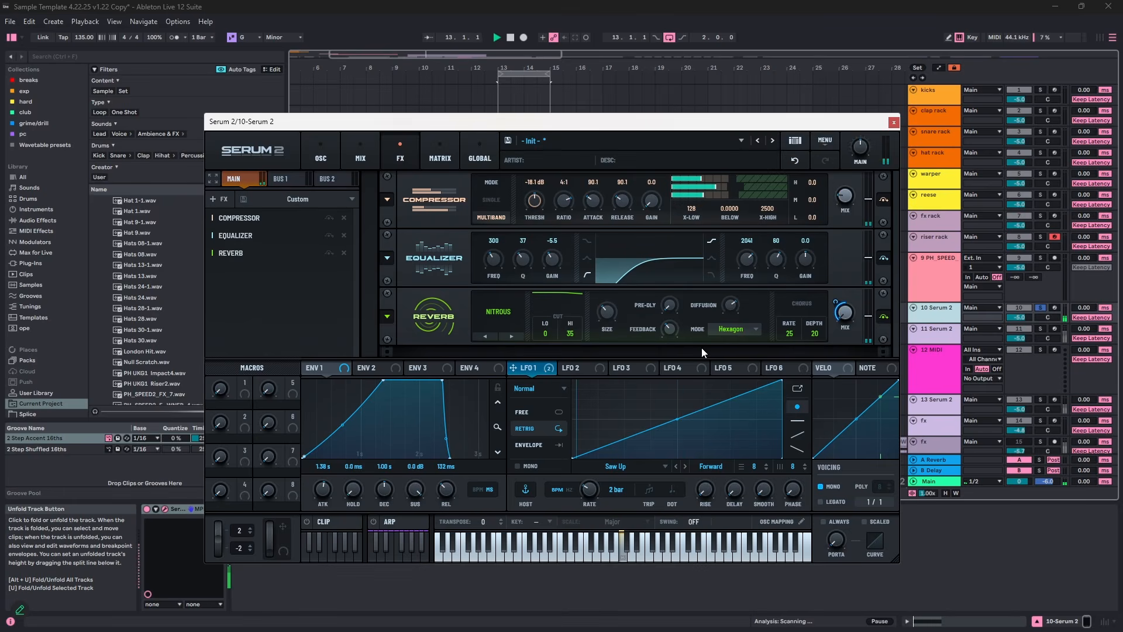
- Add a Distortion between the compressor and the equalizer, set its drive to 66% and start playback
click(221, 199)
click(288, 286)
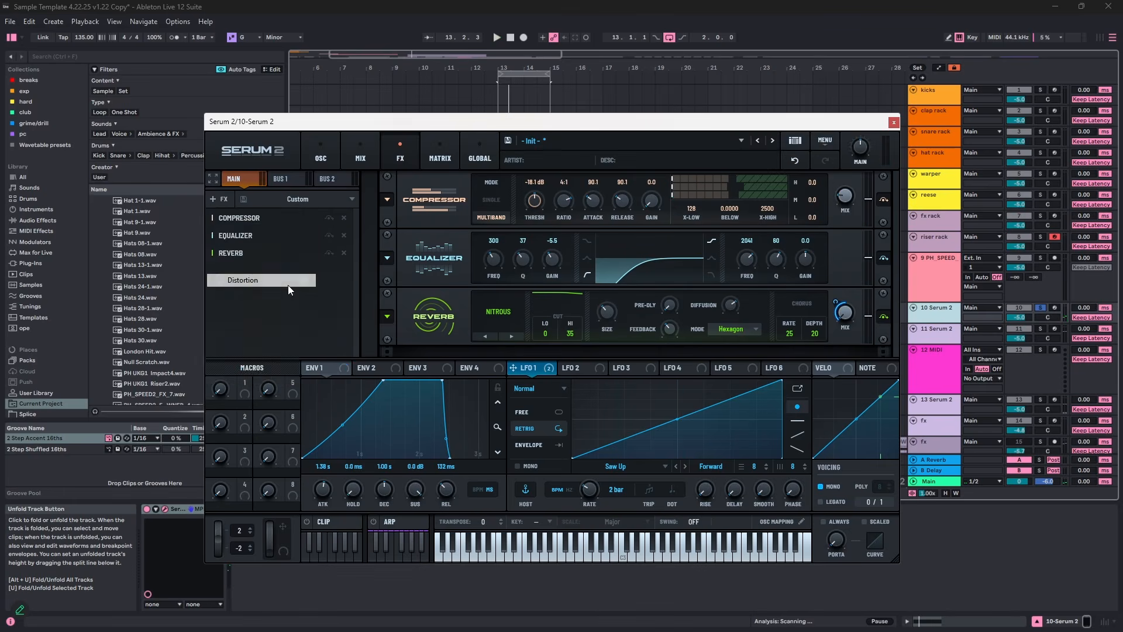
drag(288, 286, 262, 228)
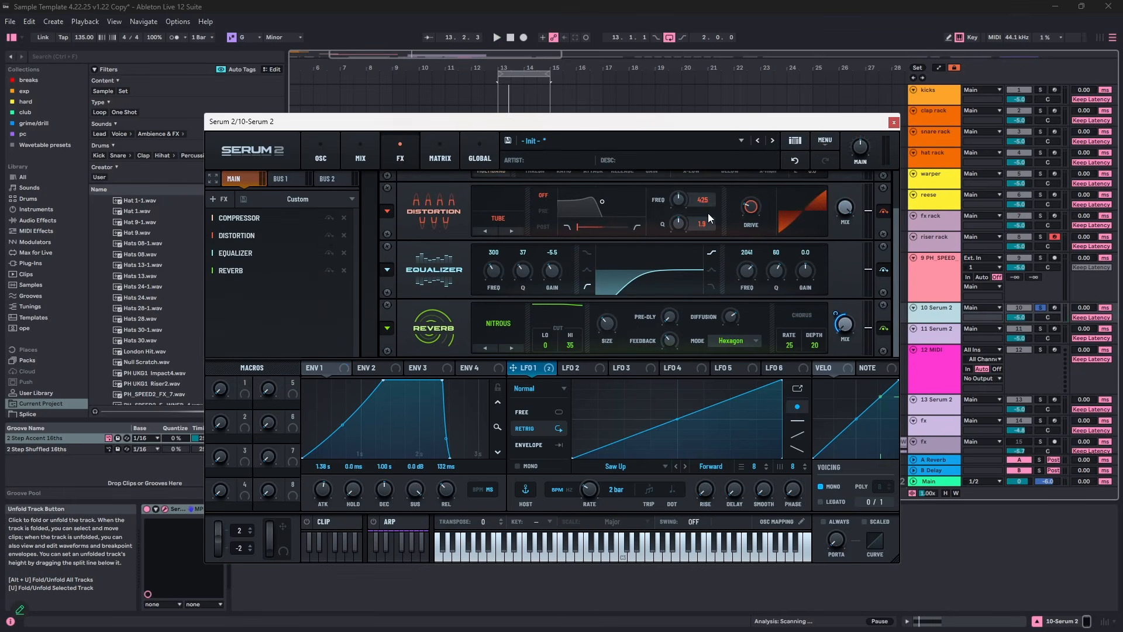
drag(750, 211, 767, 184)
key(space)
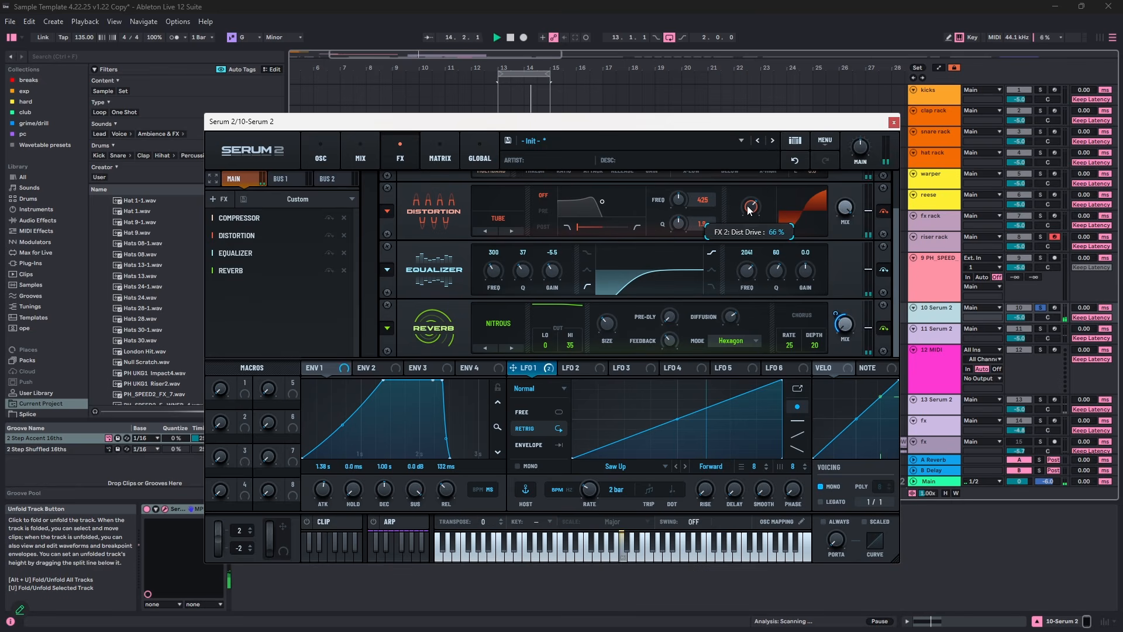
- Enable the distortion's filter in Post mode with frequency 20614 and Q 0.3
drag(601, 204, 651, 212)
click(541, 227)
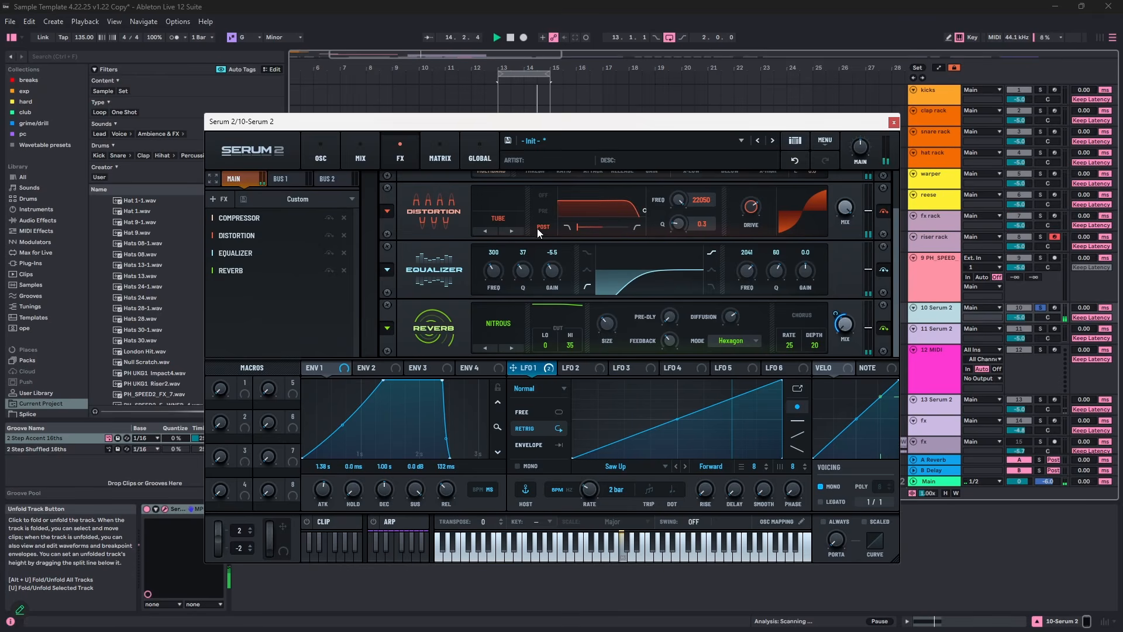
key(space)
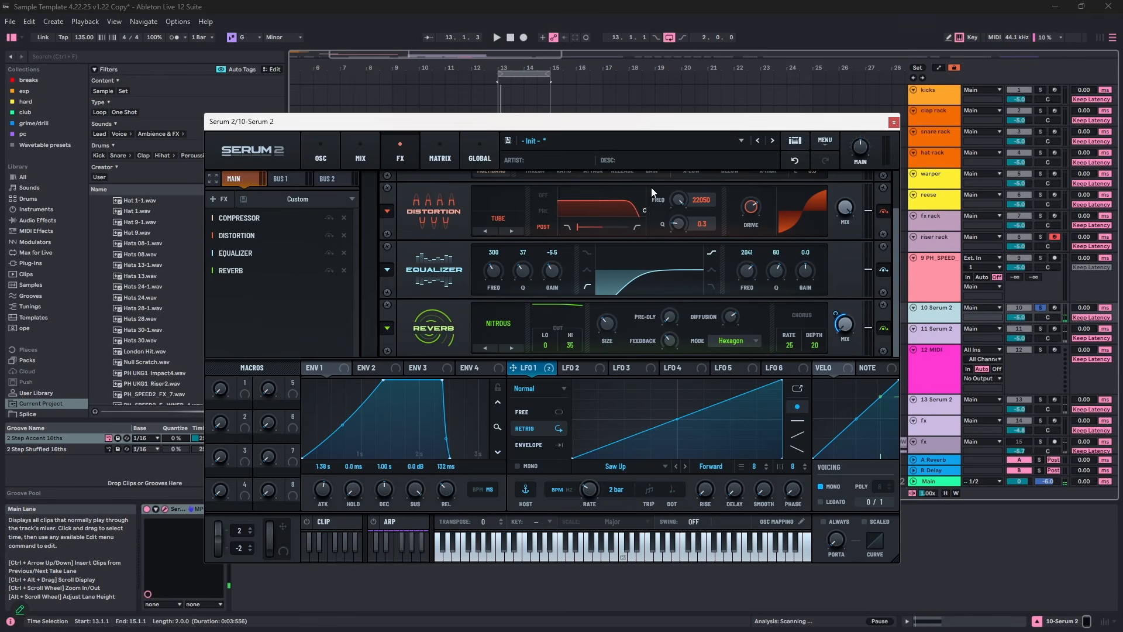
drag(678, 200, 679, 206)
- Boost the equalizer's high band with a gain of 6.1 at frequency 5325 while auditioning the riser
mouse_move(799, 269)
mouse_down()
mouse_move(810, 252)
mouse_move(810, 288)
mouse_up()
key(space)
drag(749, 270, 809, 271)
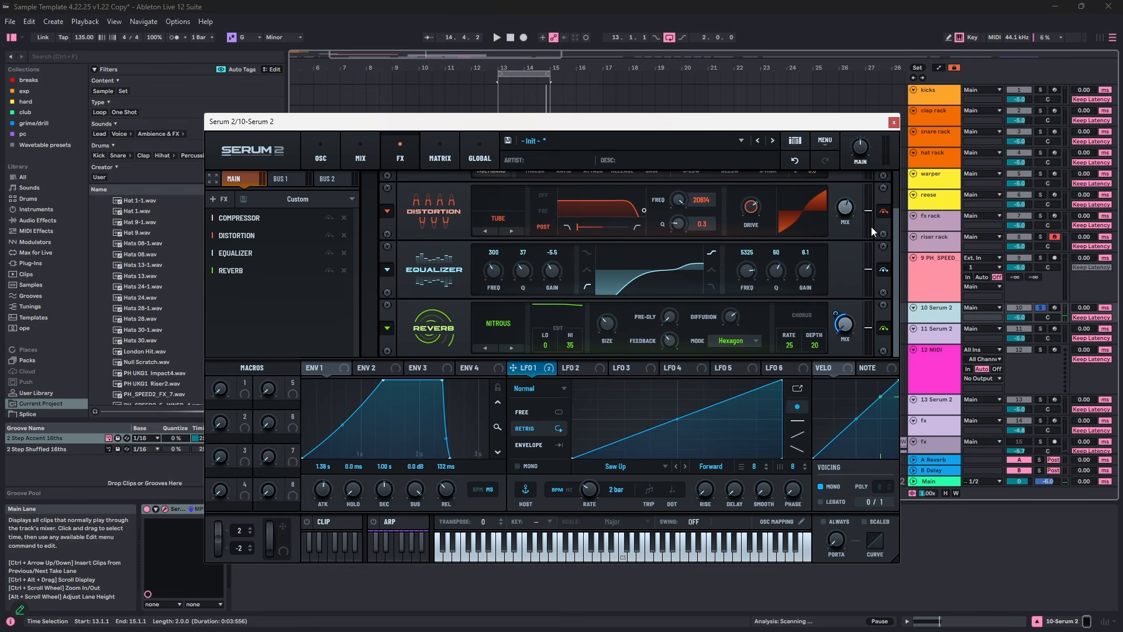
- Close the Serum 2 window and delete the empty MIDI track between the Serum 2 tracks
click(904, 232)
click(949, 367)
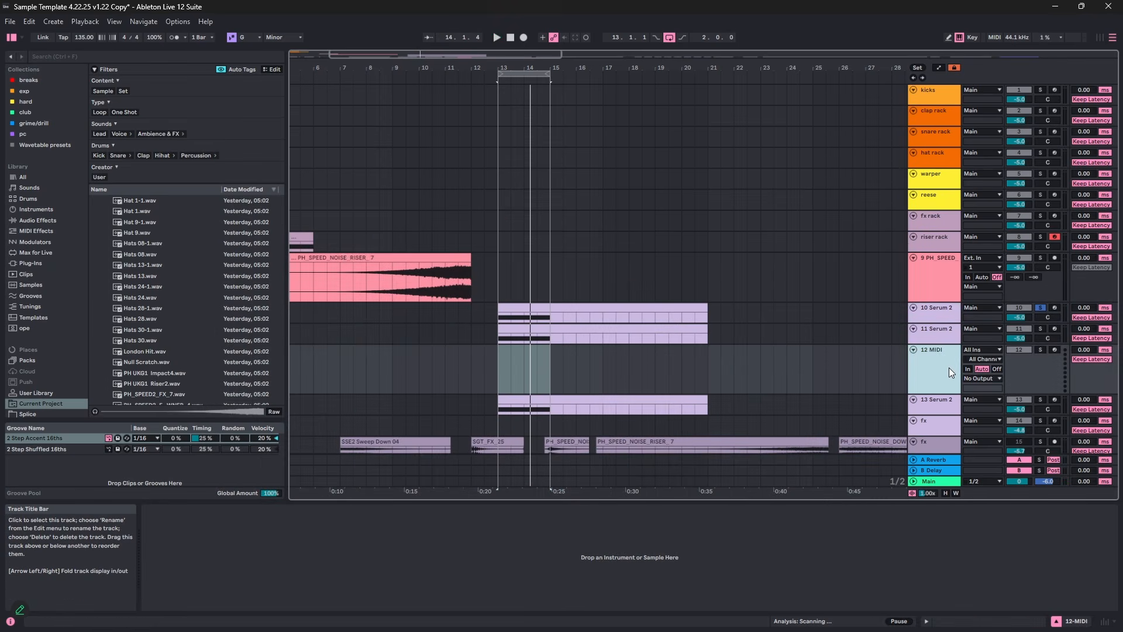
key(Delete)
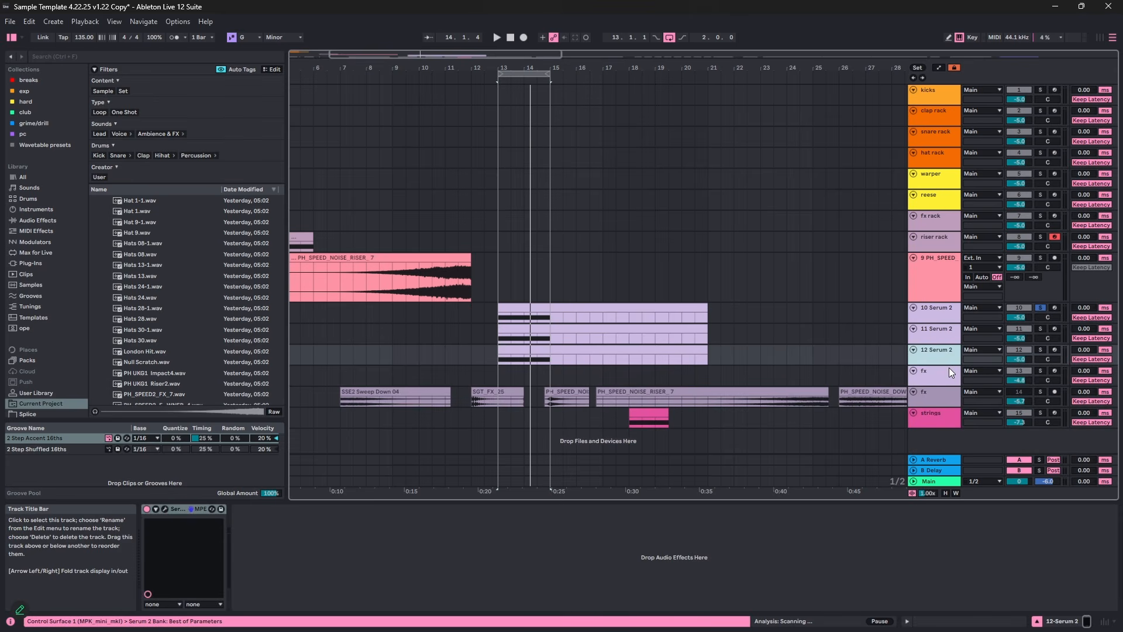
- Solo the 12-Serum 2 track and open its Serum 2 instrument
click(1039, 336)
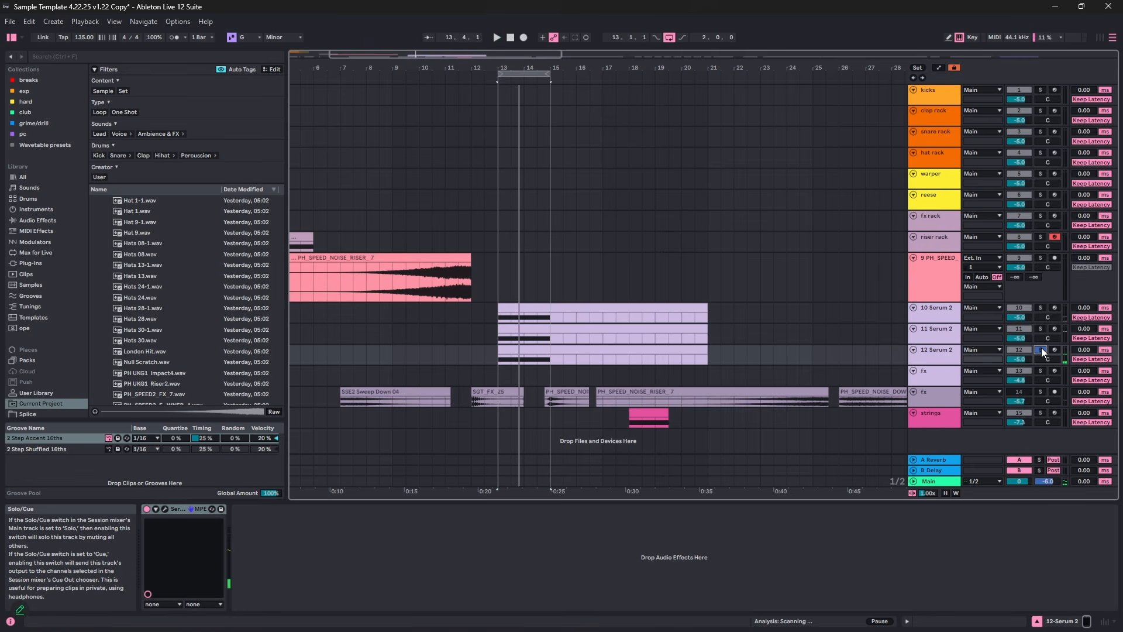
click(613, 349)
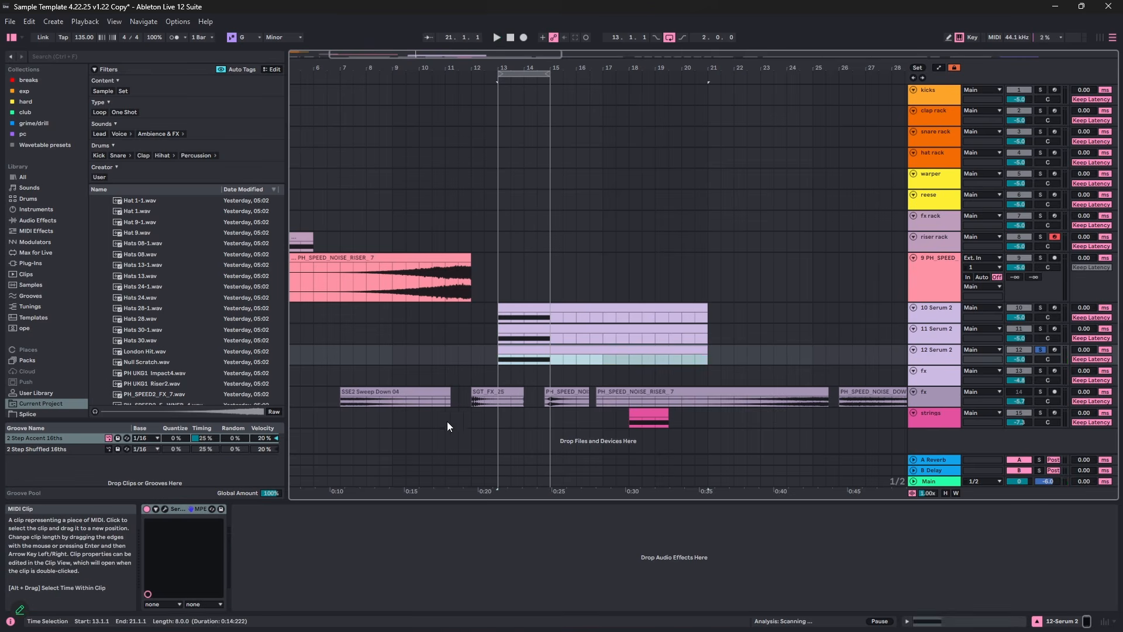
click(166, 509)
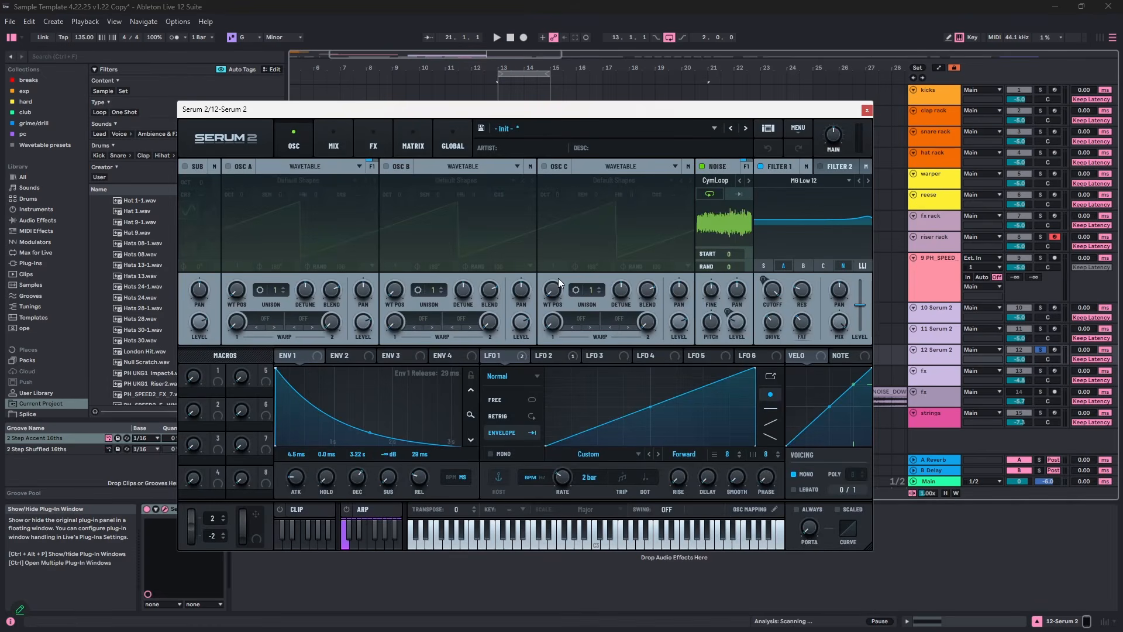
- Load the Analog noise BrightWhite into the noise oscillator and audition it
click(729, 183)
mouse_move(761, 194)
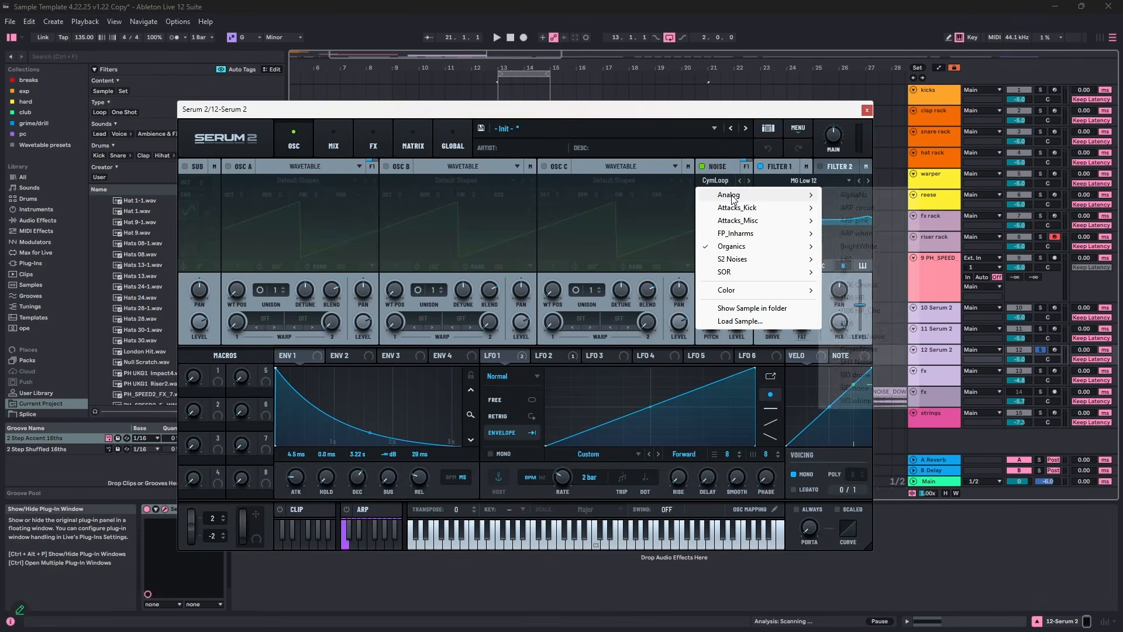
click(872, 246)
key(space)
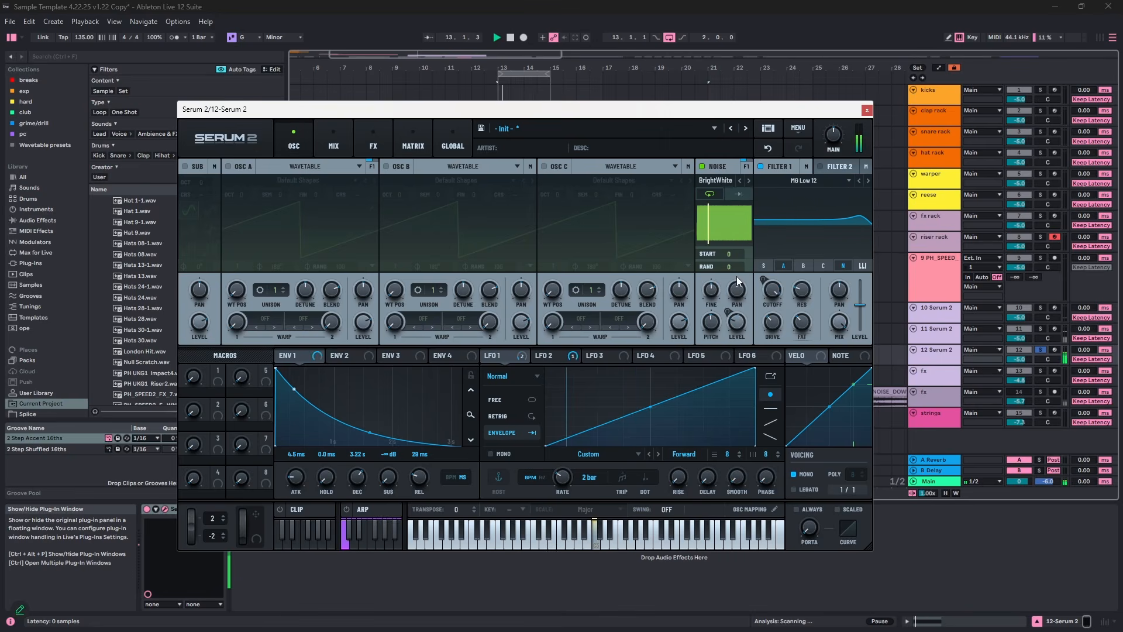
key(space)
- Lower the noise oscillator's level to about -37.1 dB and start playback
click(726, 182)
click(755, 321)
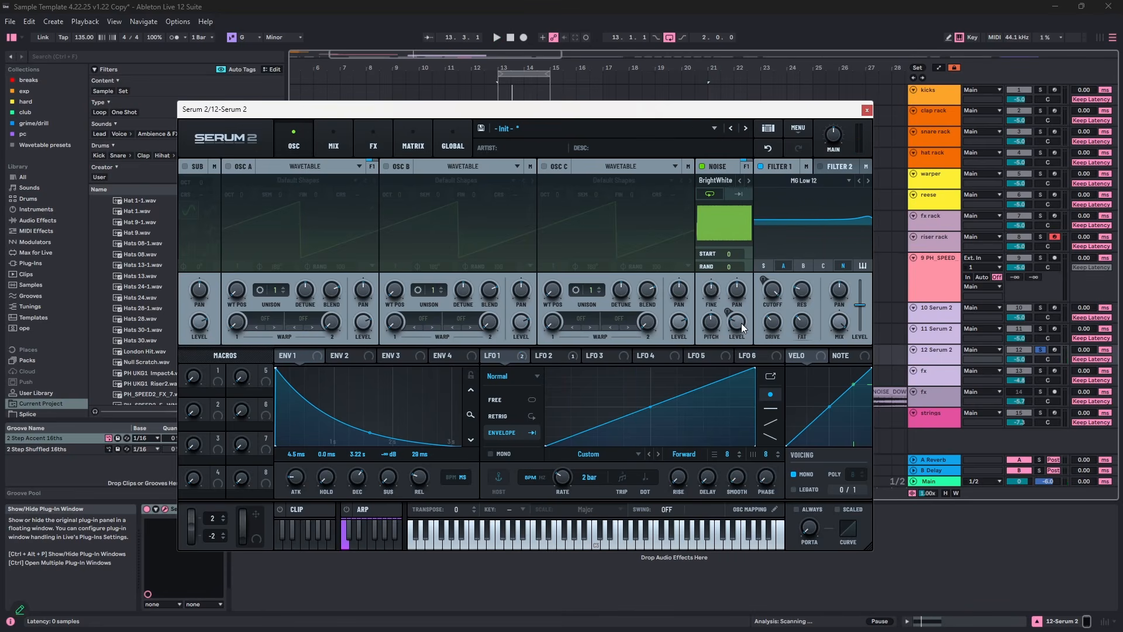
mouse_move(740, 327)
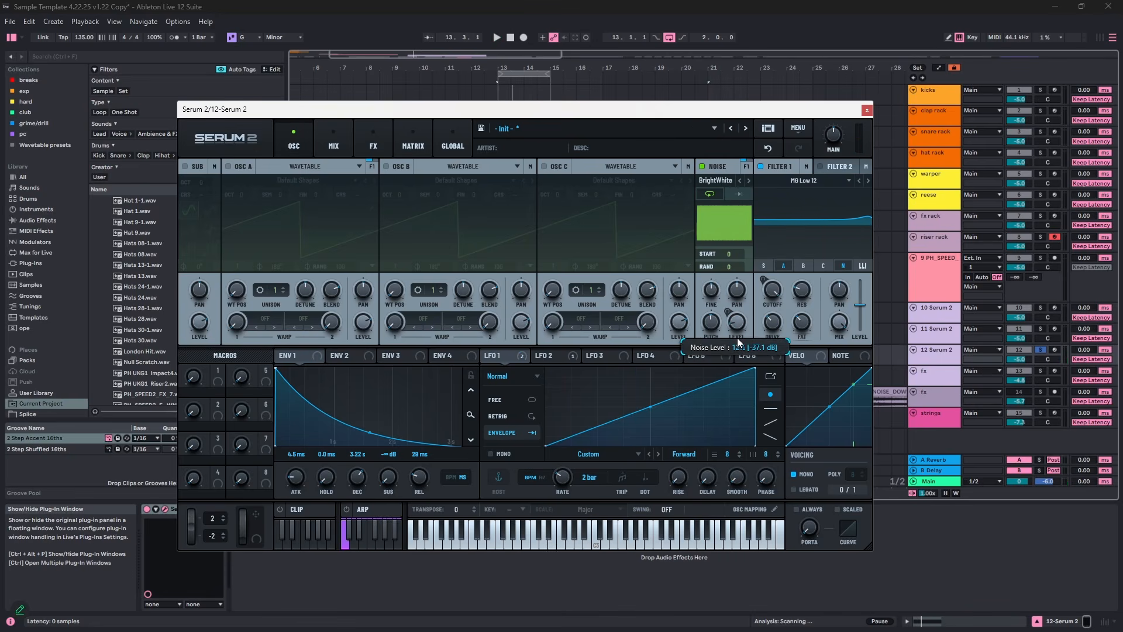
key(space)
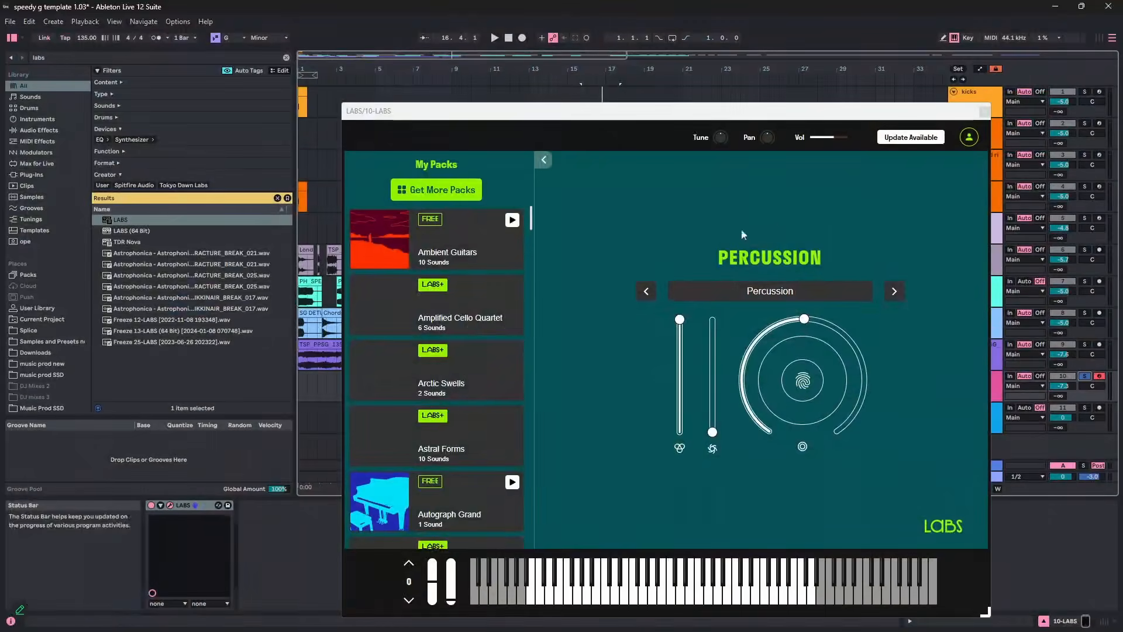
- In the LABS instrument of the speedy g template set, load Classic Strings from the Synth Strings pack
scroll(457, 381, down, 10)
click(459, 330)
click(395, 421)
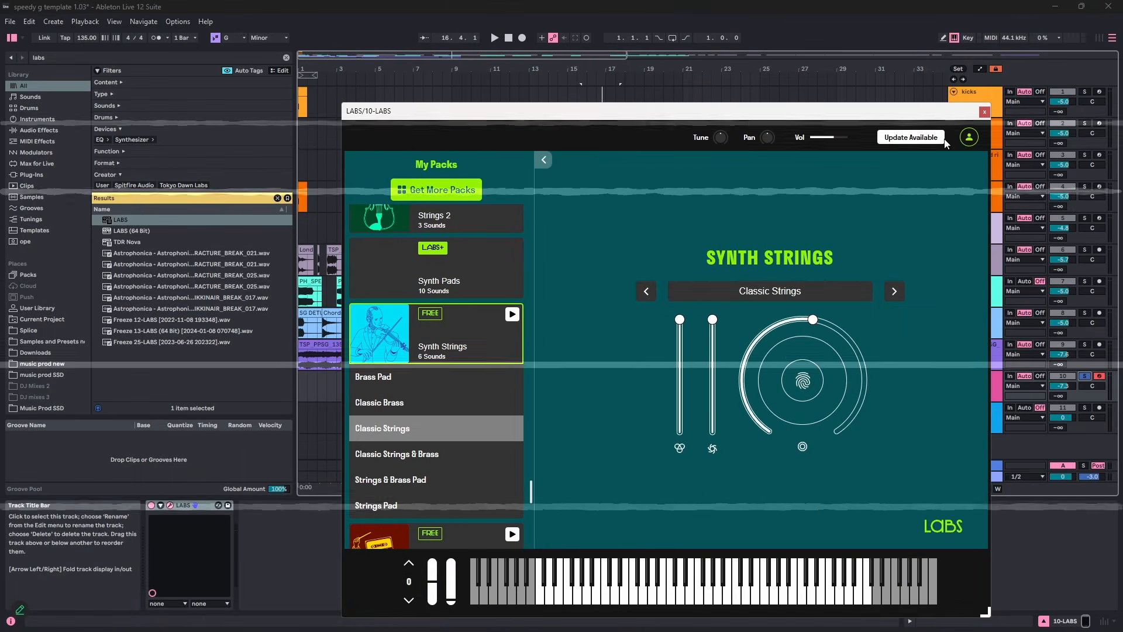
- Close the LABS window and insert an empty MIDI clip on the 10 LABS track from 18.1.1 to 19.3.1
click(985, 112)
drag(626, 385, 654, 382)
key(ctrl+shift+m)
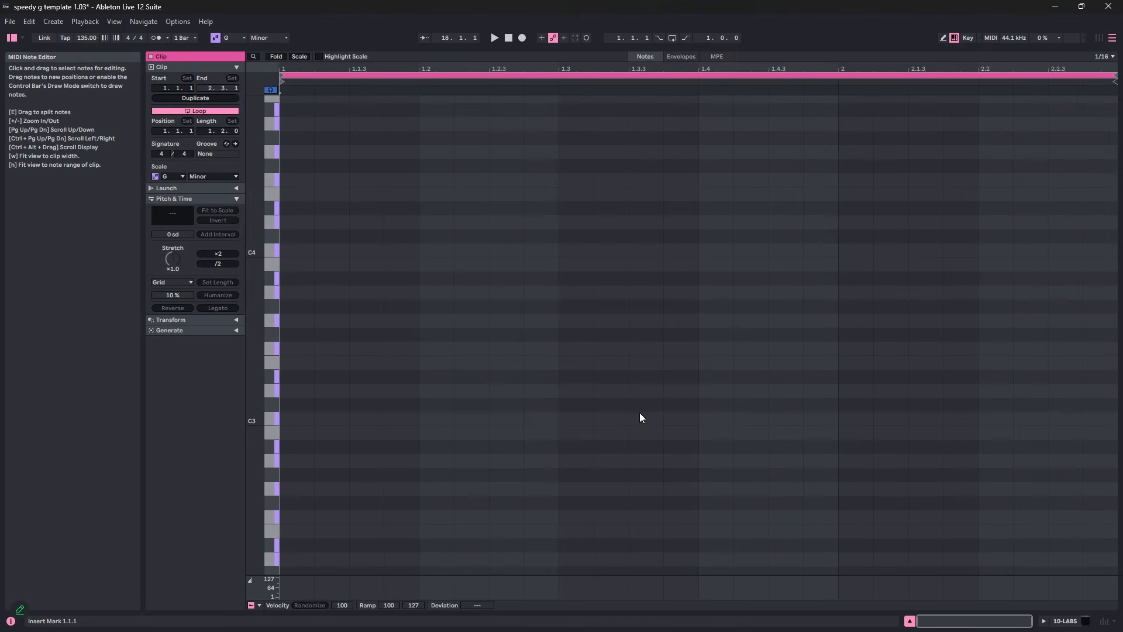
- Fill the clip with one sustained F5 note spanning its full length, and audition it from the arrangement
double_click(296, 180)
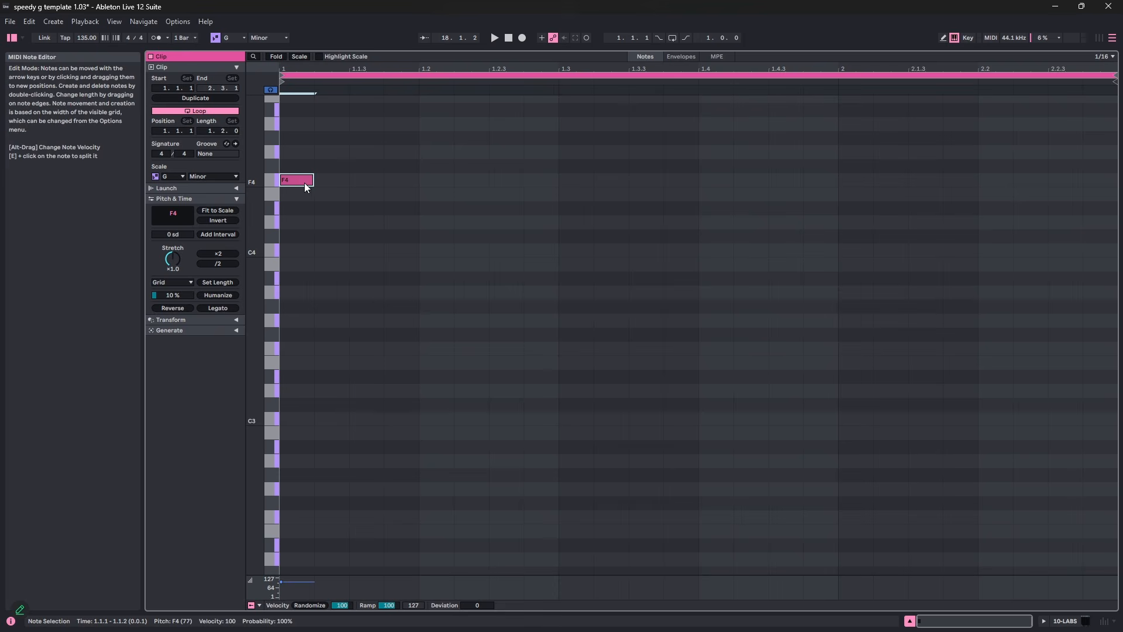
drag(314, 182, 1114, 179)
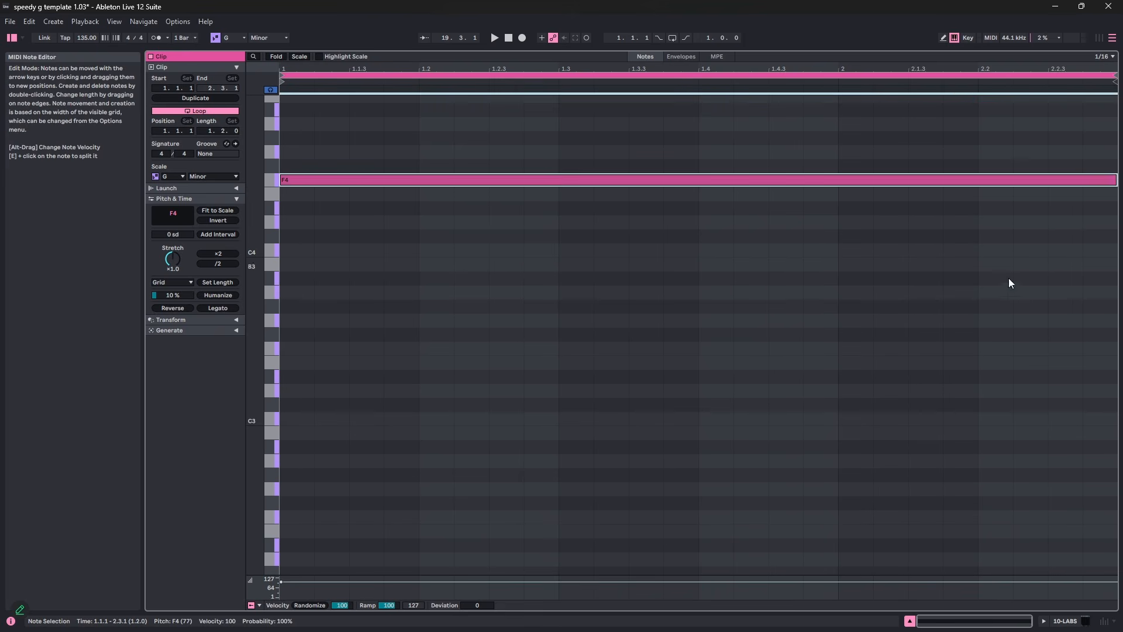
scroll(1009, 280, up, 5)
key(shift+Up)
key(space)
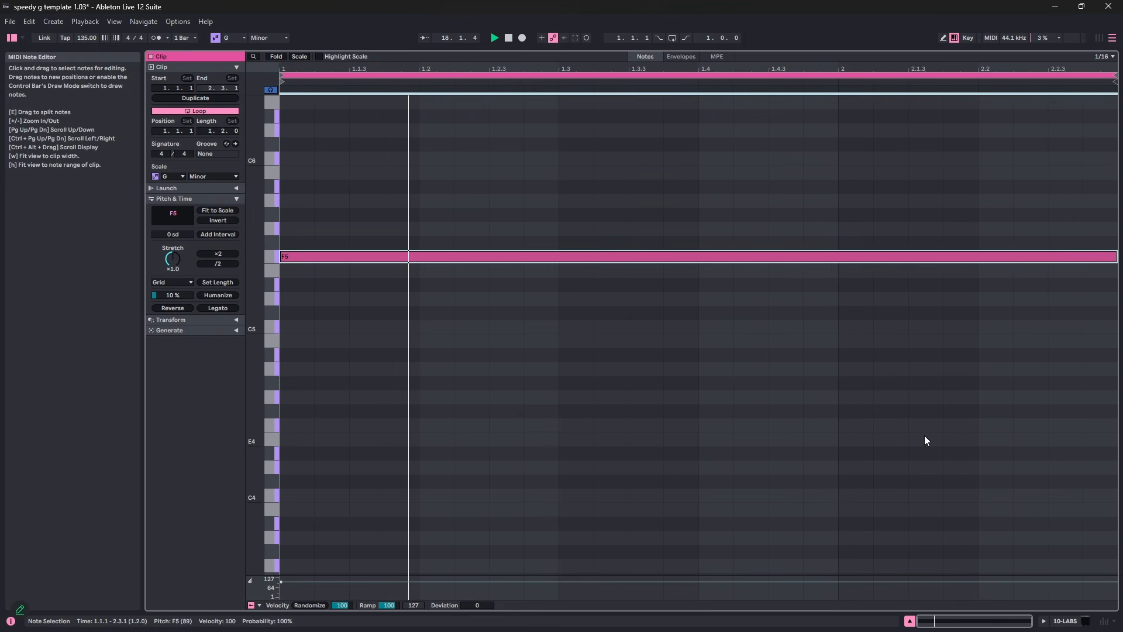
key(space)
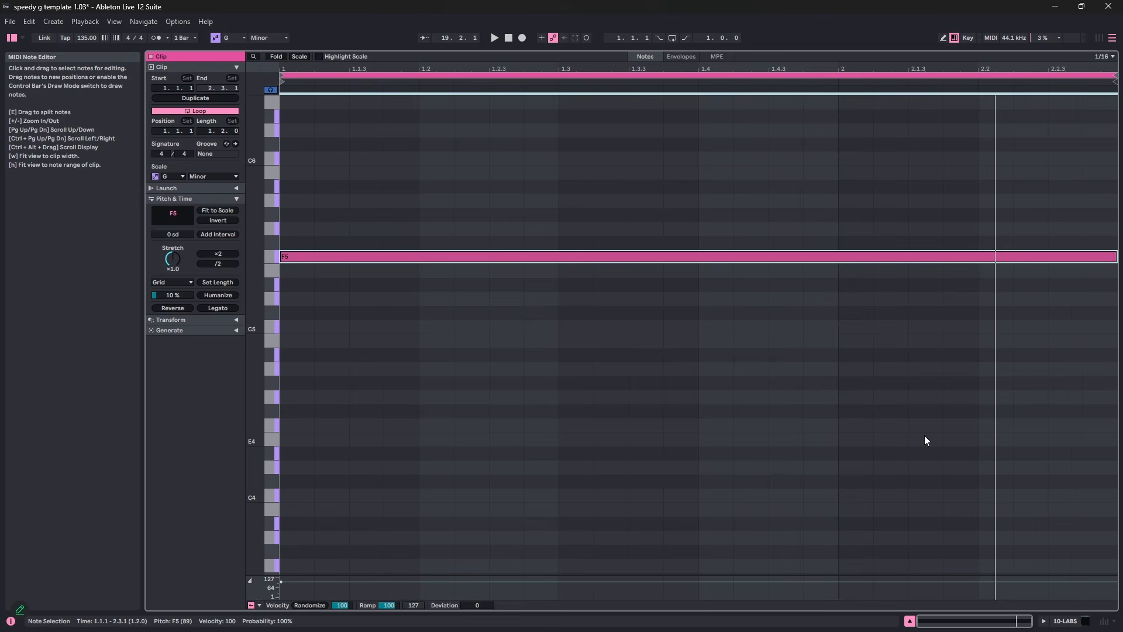
key(shift+Tab)
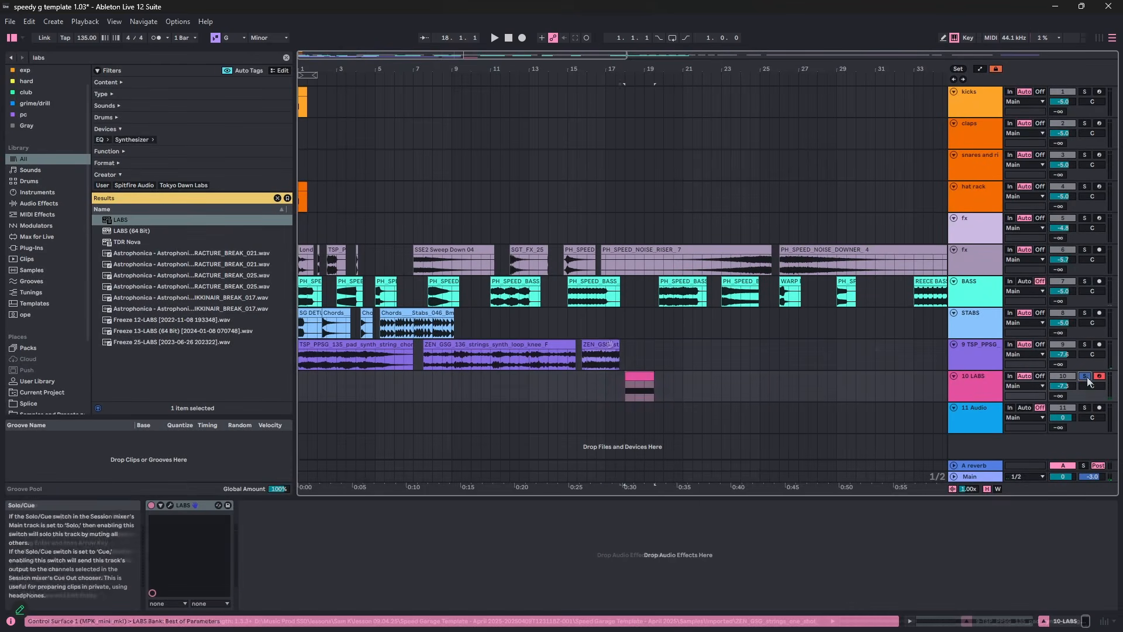
key(space)
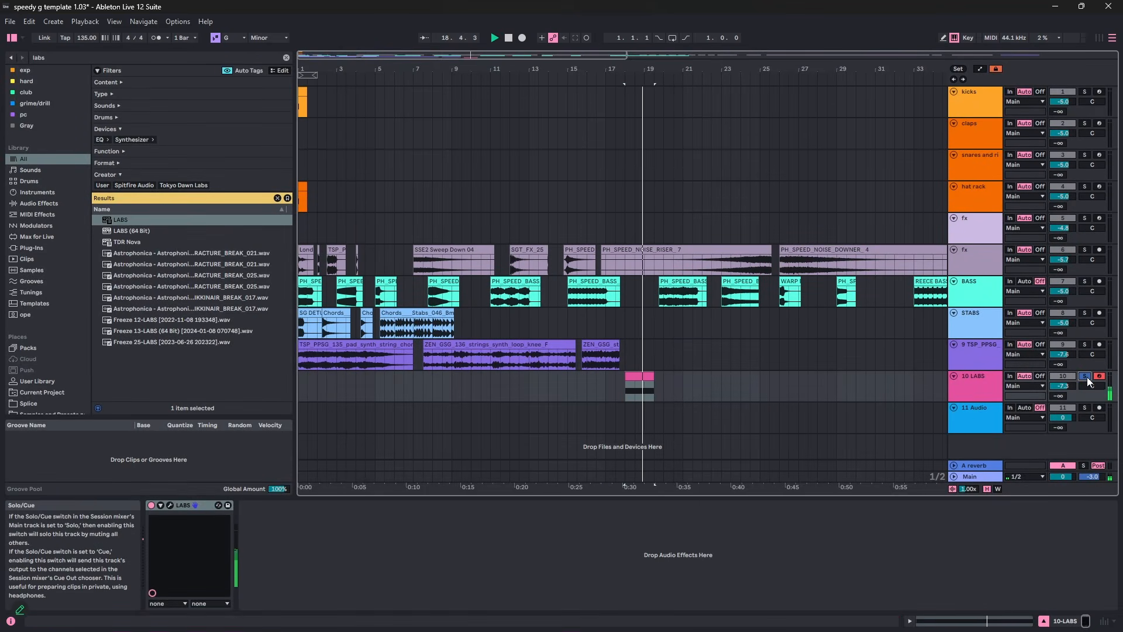
- Find the Kickstart 2 effect by searching for kick and add it to the 10 LABS track
key(ctrl+f)
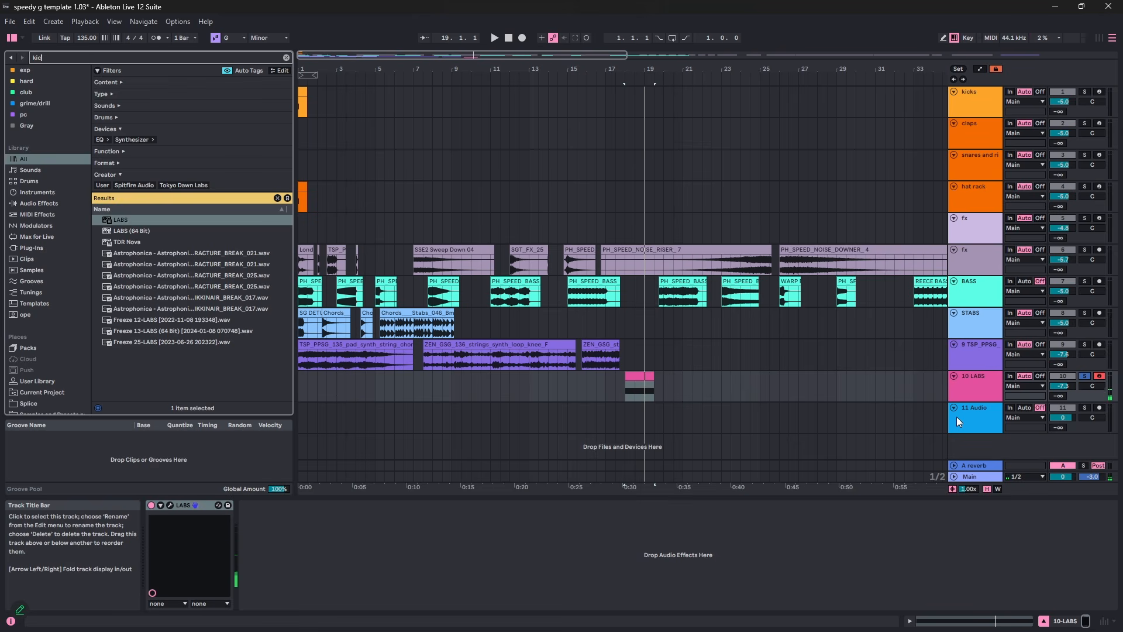
text(kick)
key(Down)
key(Down)
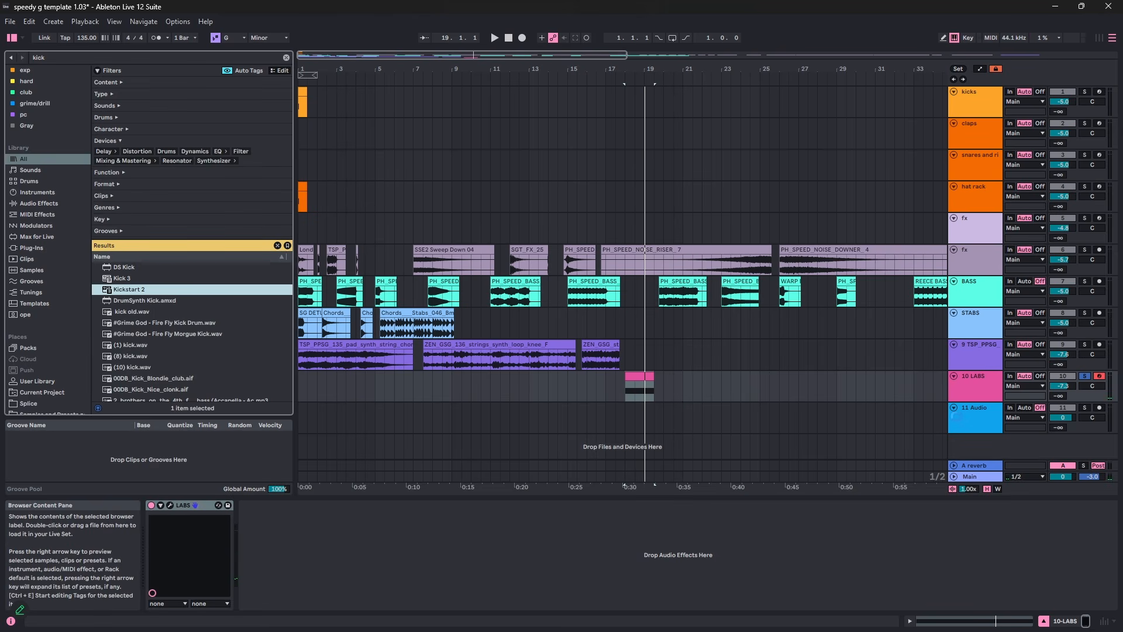
key(Return)
- Set Kickstart 2's mix to 84% while the strings play, close its window and select the 10 LABS track
key(space)
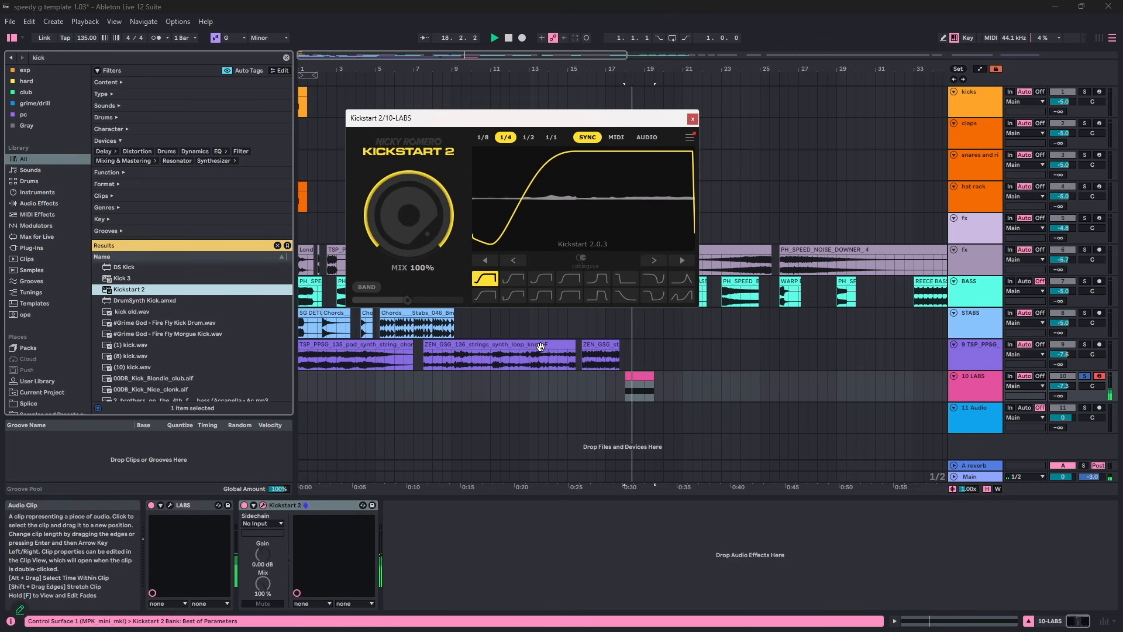
drag(423, 237, 423, 257)
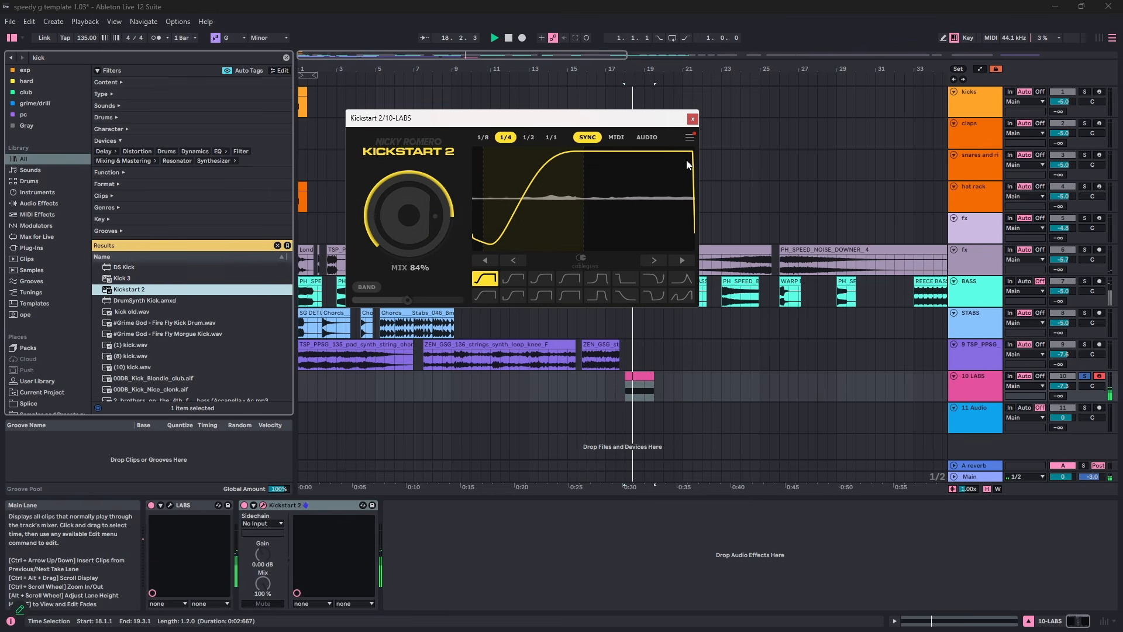
click(693, 119)
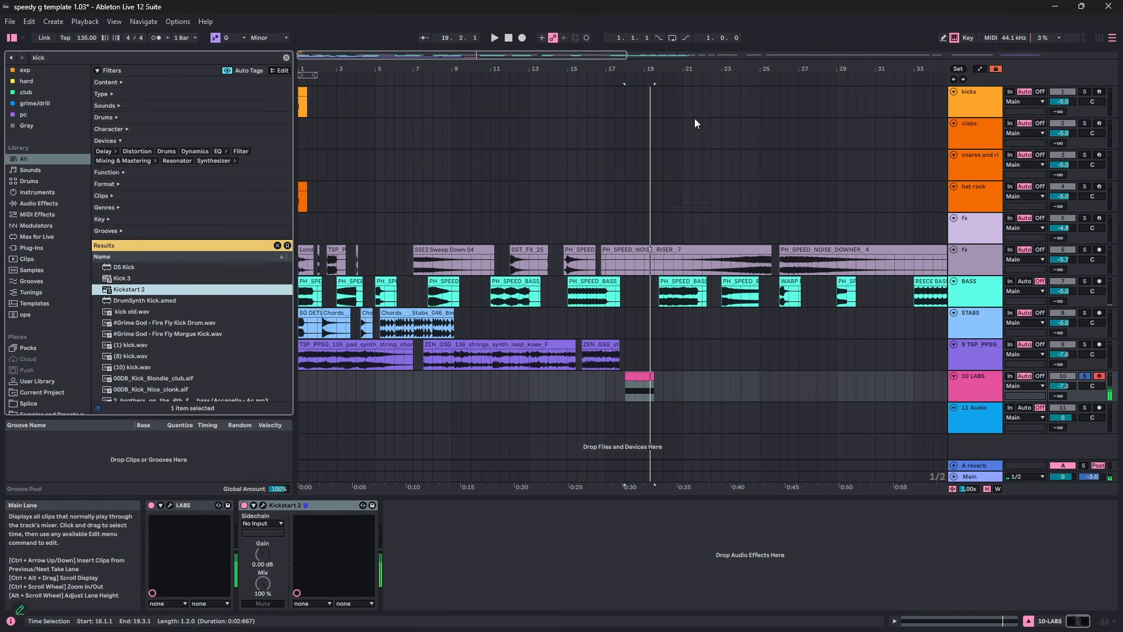
click(977, 396)
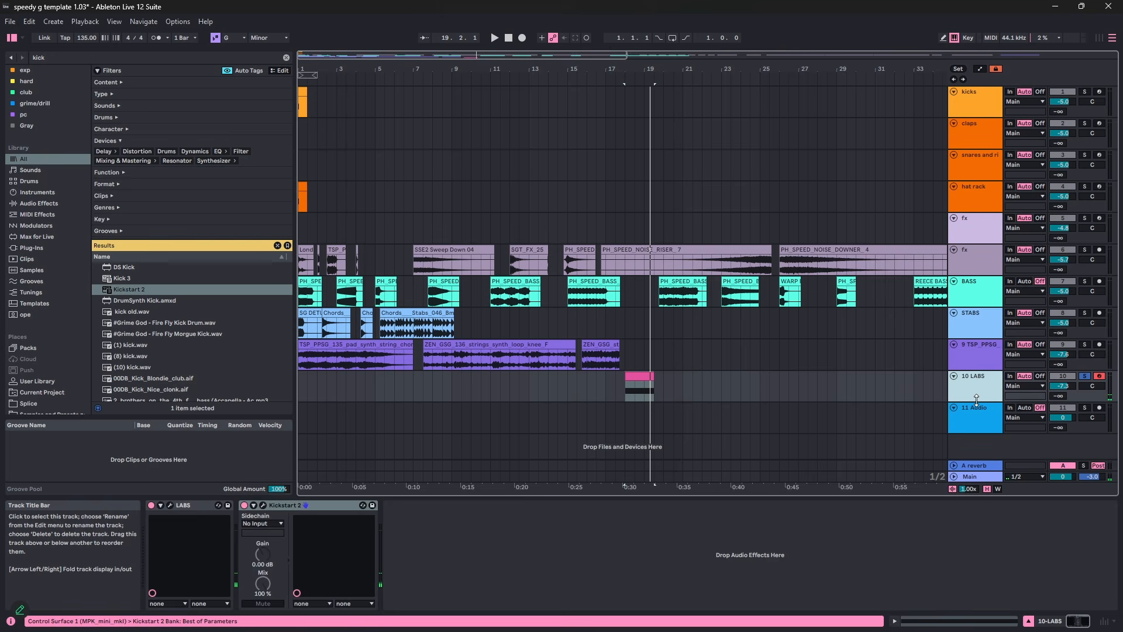